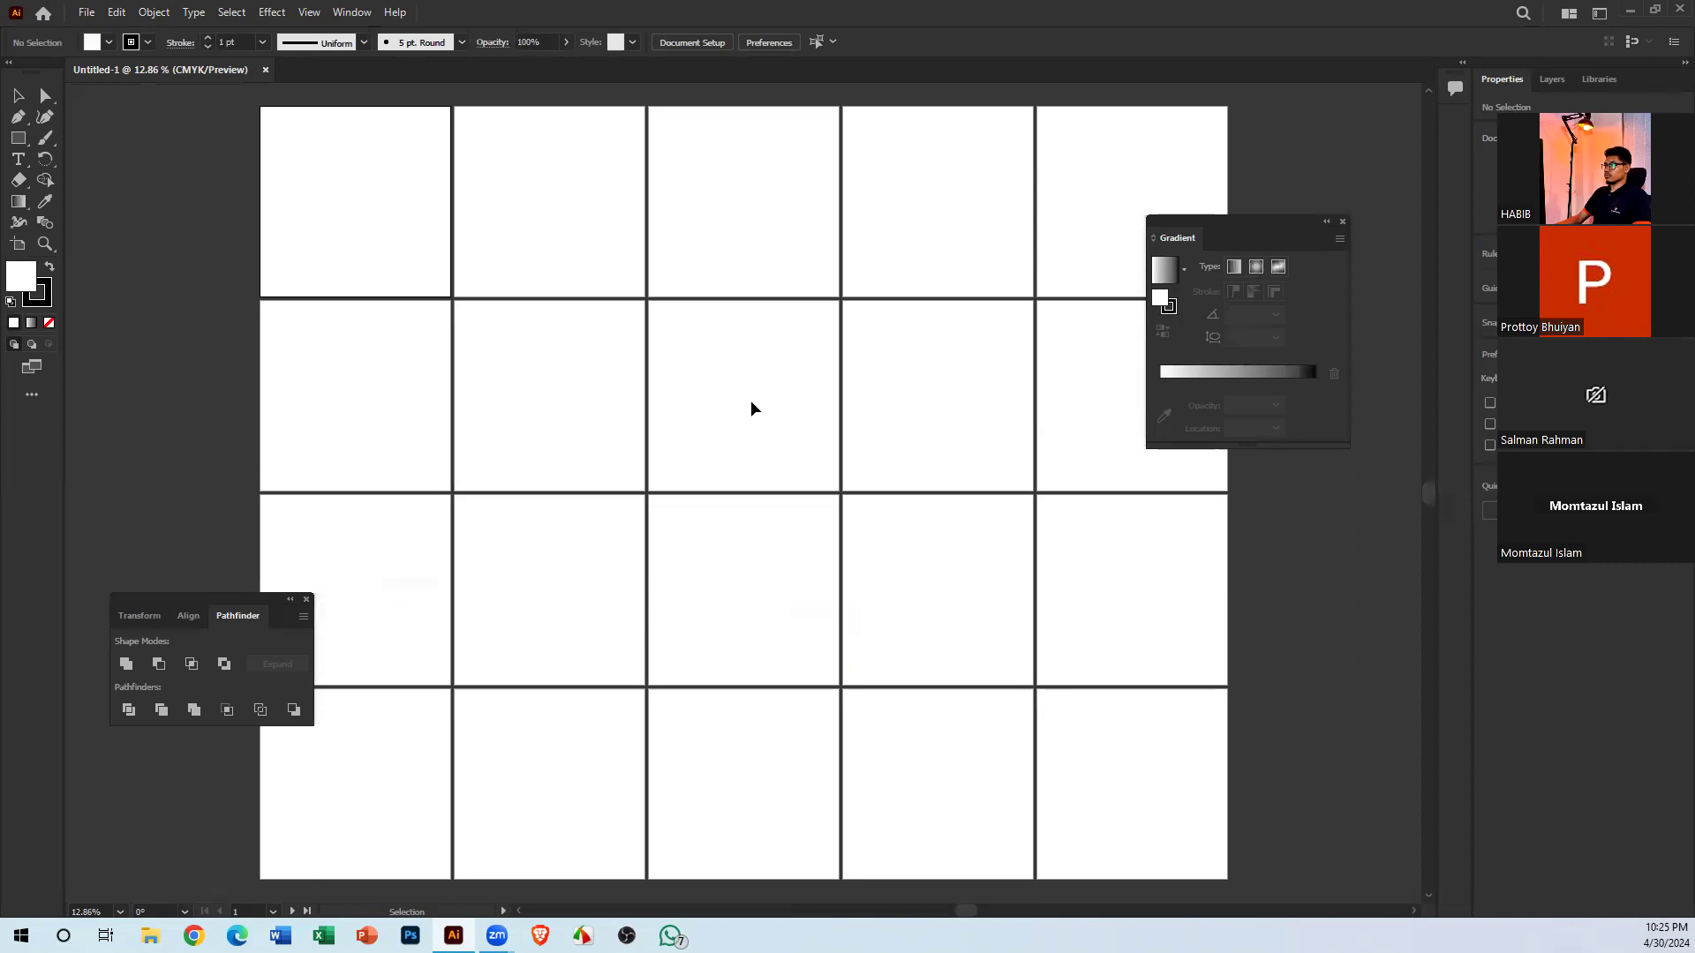
Create a new 15 × 15 in CMYK document with 1 artboard and close the multi-artboard Untitled-1 document
{"action": "key", "text": "a"}
{"action": "key", "text": "ctrl+n"}
{"action": "left_click", "coordinate": [1153, 250]}
{"action": "type", "text": "1"}
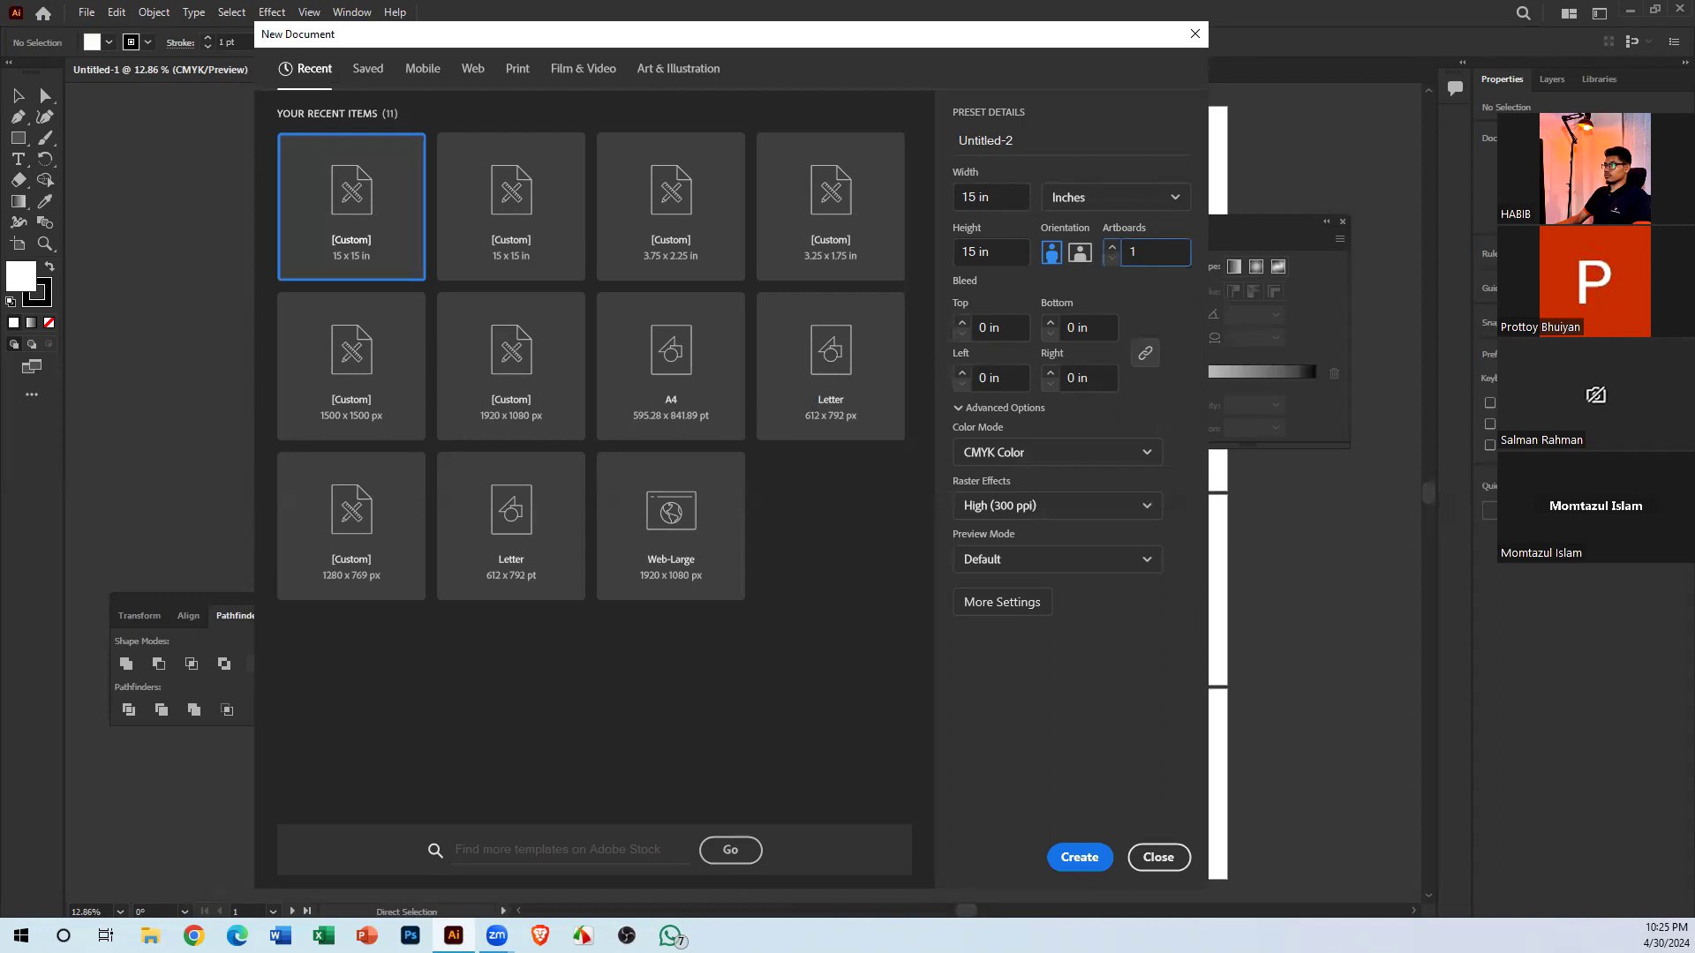
{"action": "key", "text": "Return"}
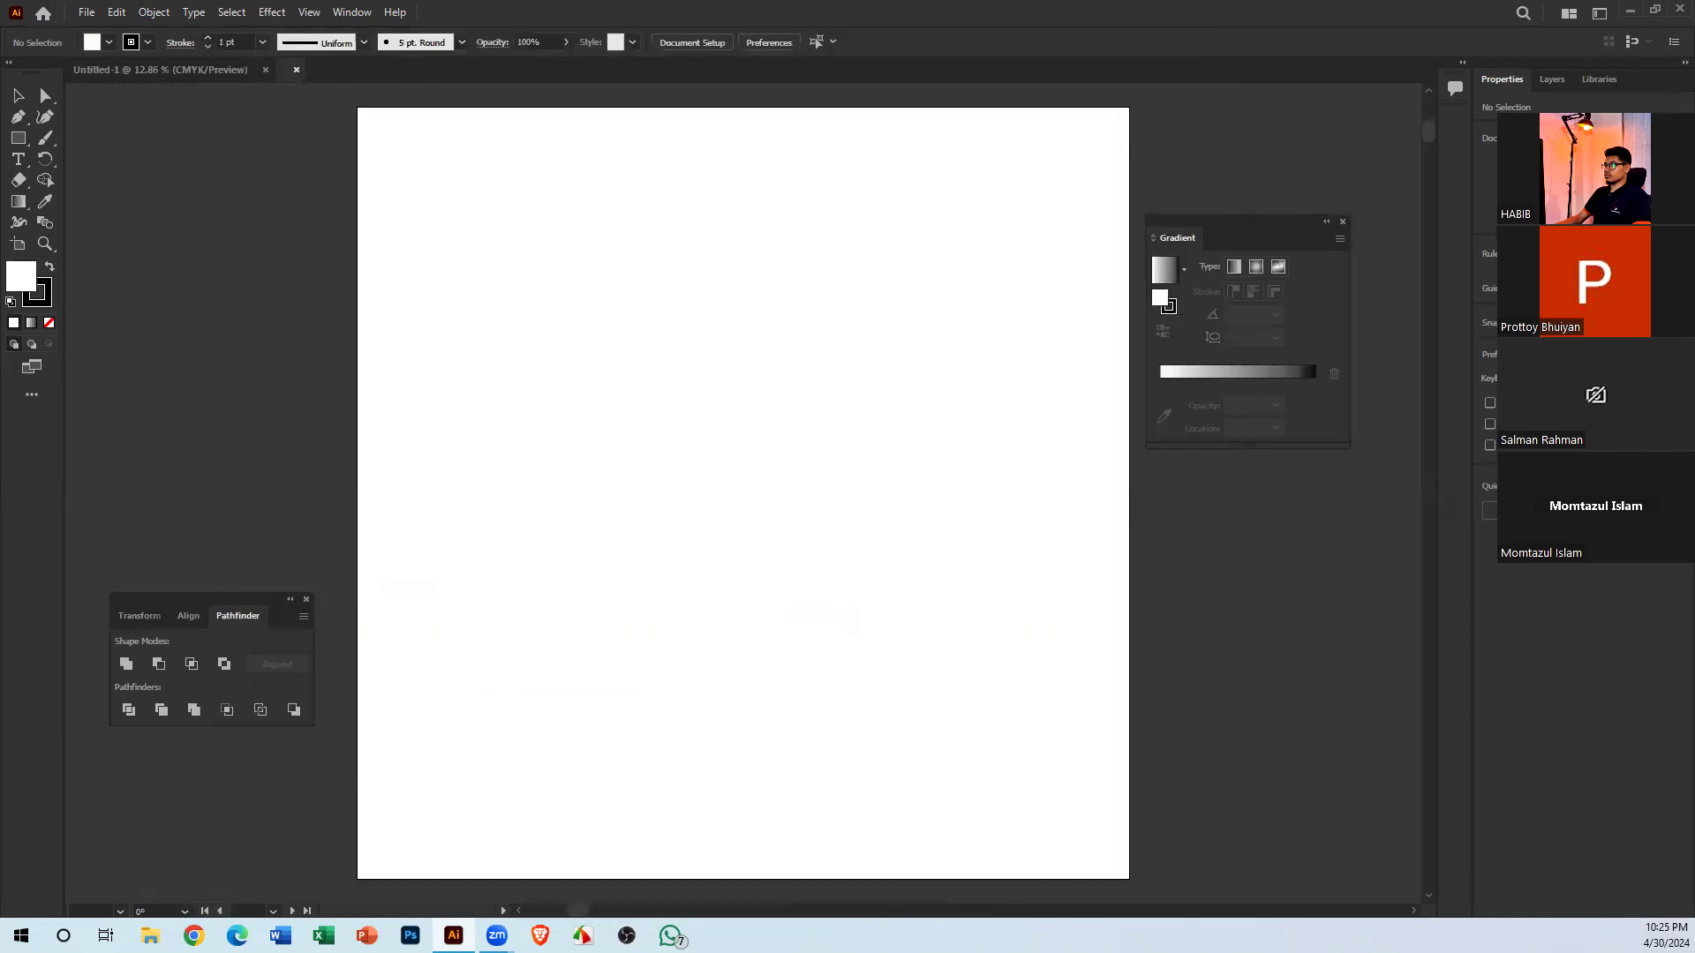
{"action": "left_click", "coordinate": [222, 69]}
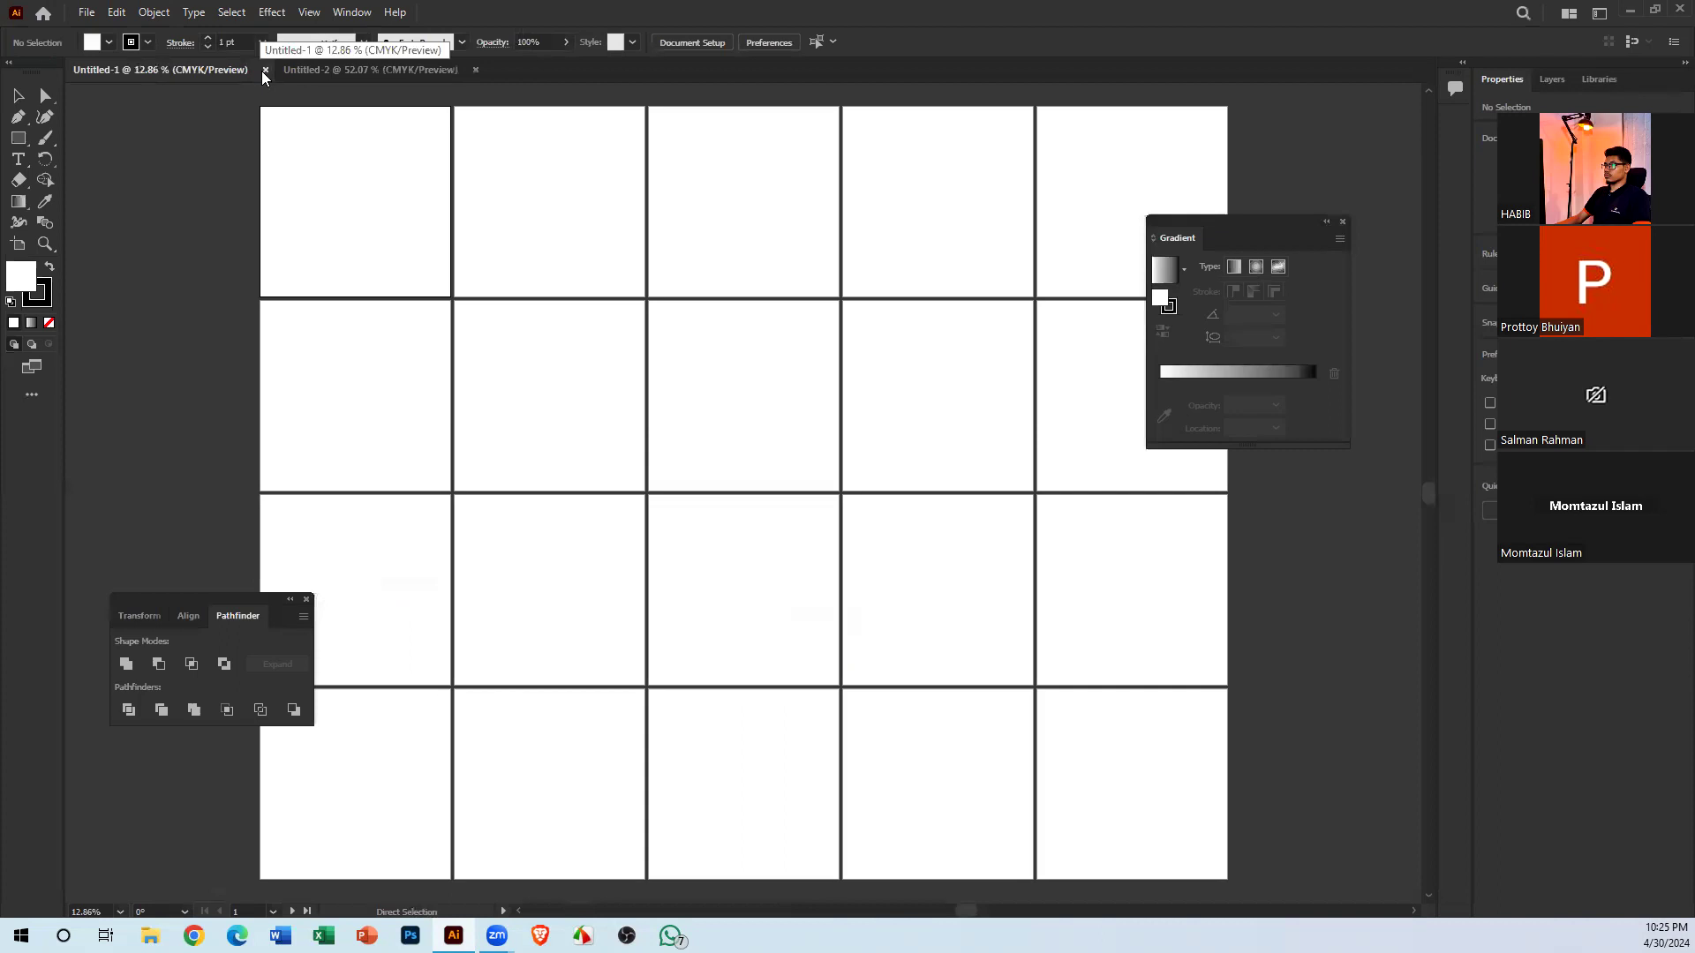
{"action": "left_click", "coordinate": [265, 69]}
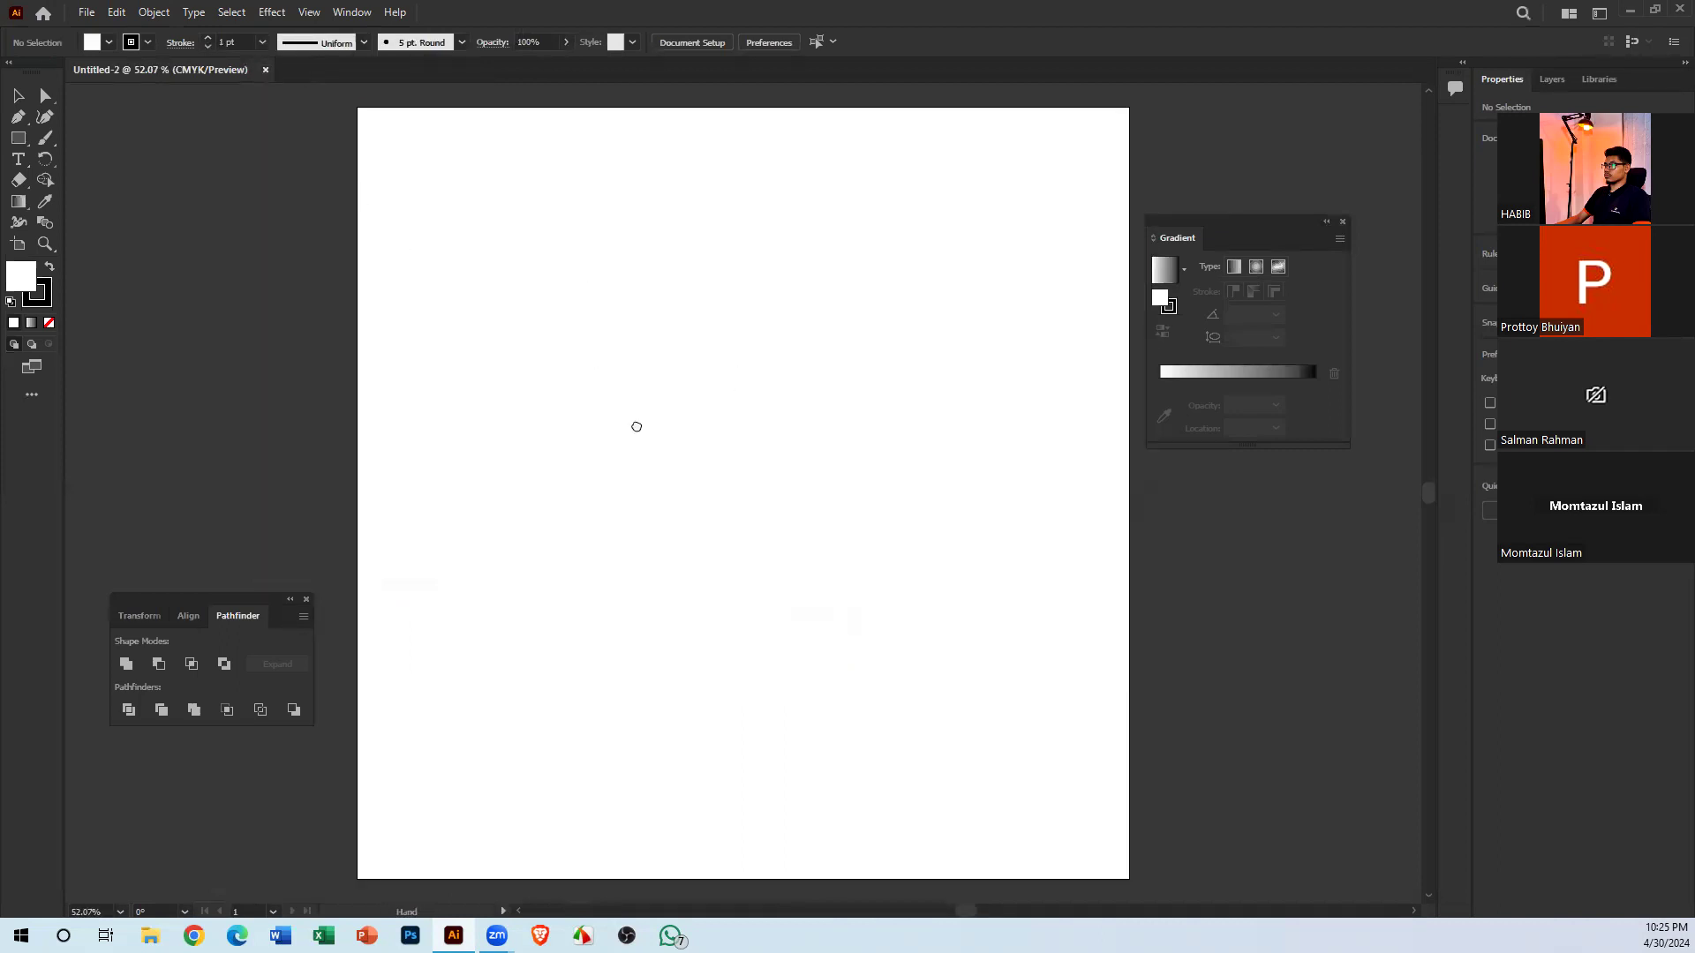
Zoom out to 50% and move the floating Gradient panel farther away from the artboard
{"action": "left_click_drag", "start_coordinate": [636, 425], "coordinate": [603, 407]}
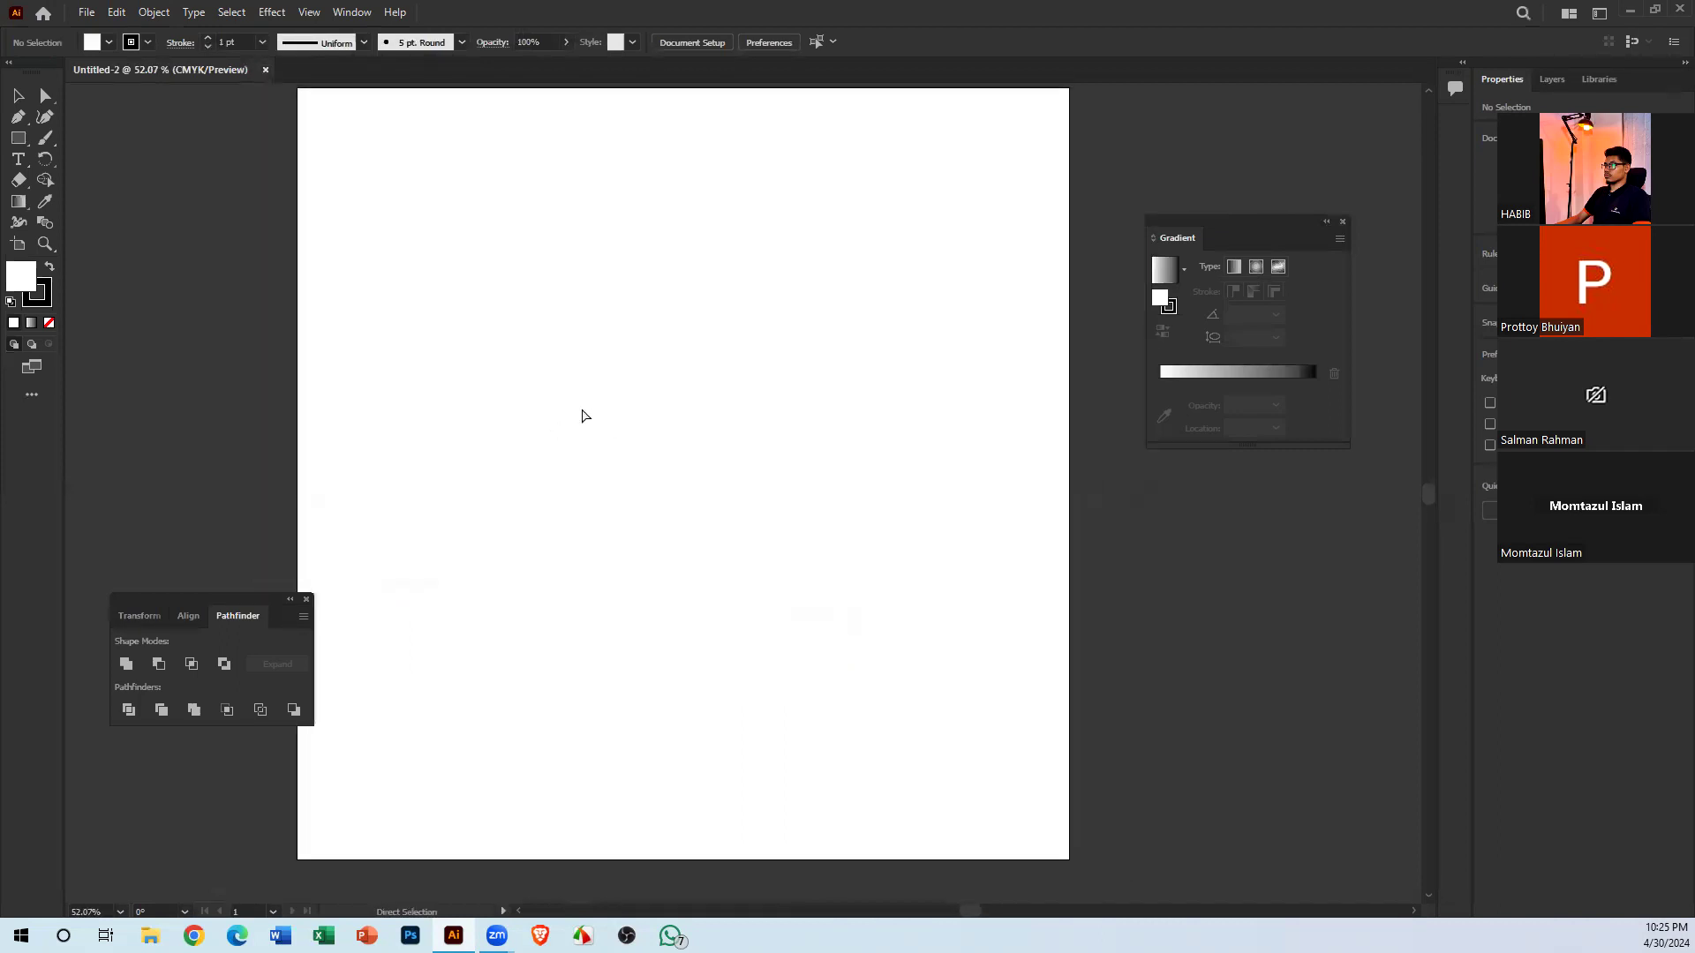
{"action": "key", "text": "ctrl+minus"}
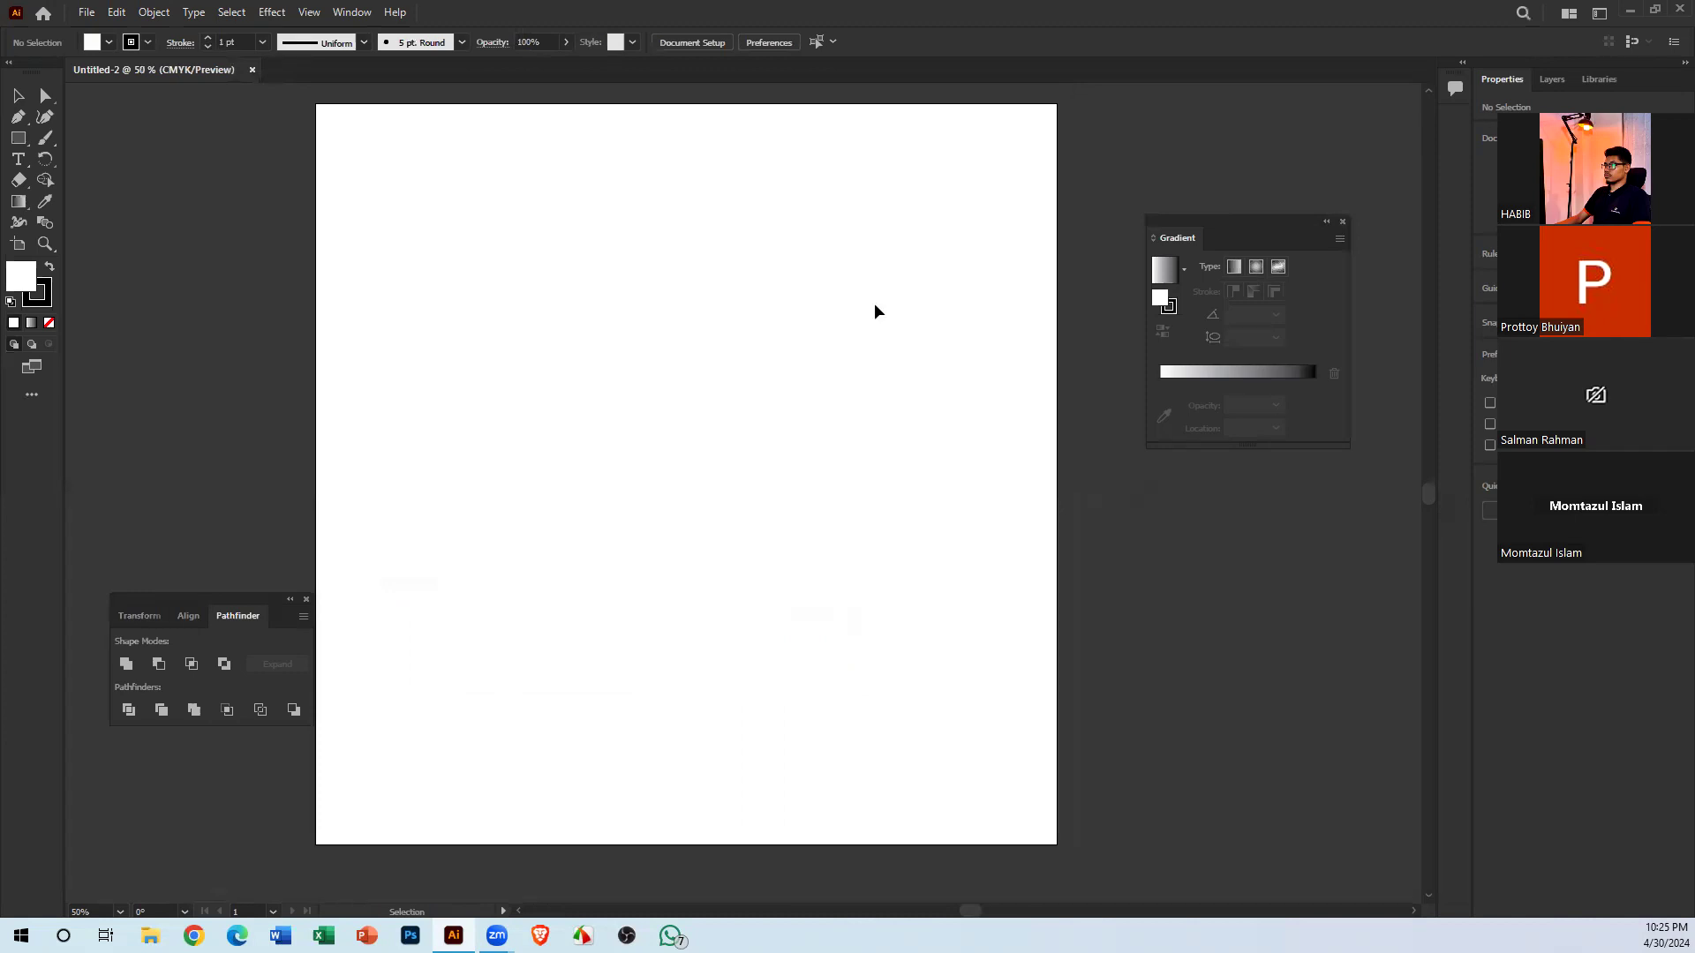
{"action": "left_click_drag", "start_coordinate": [1248, 220], "coordinate": [1294, 114]}
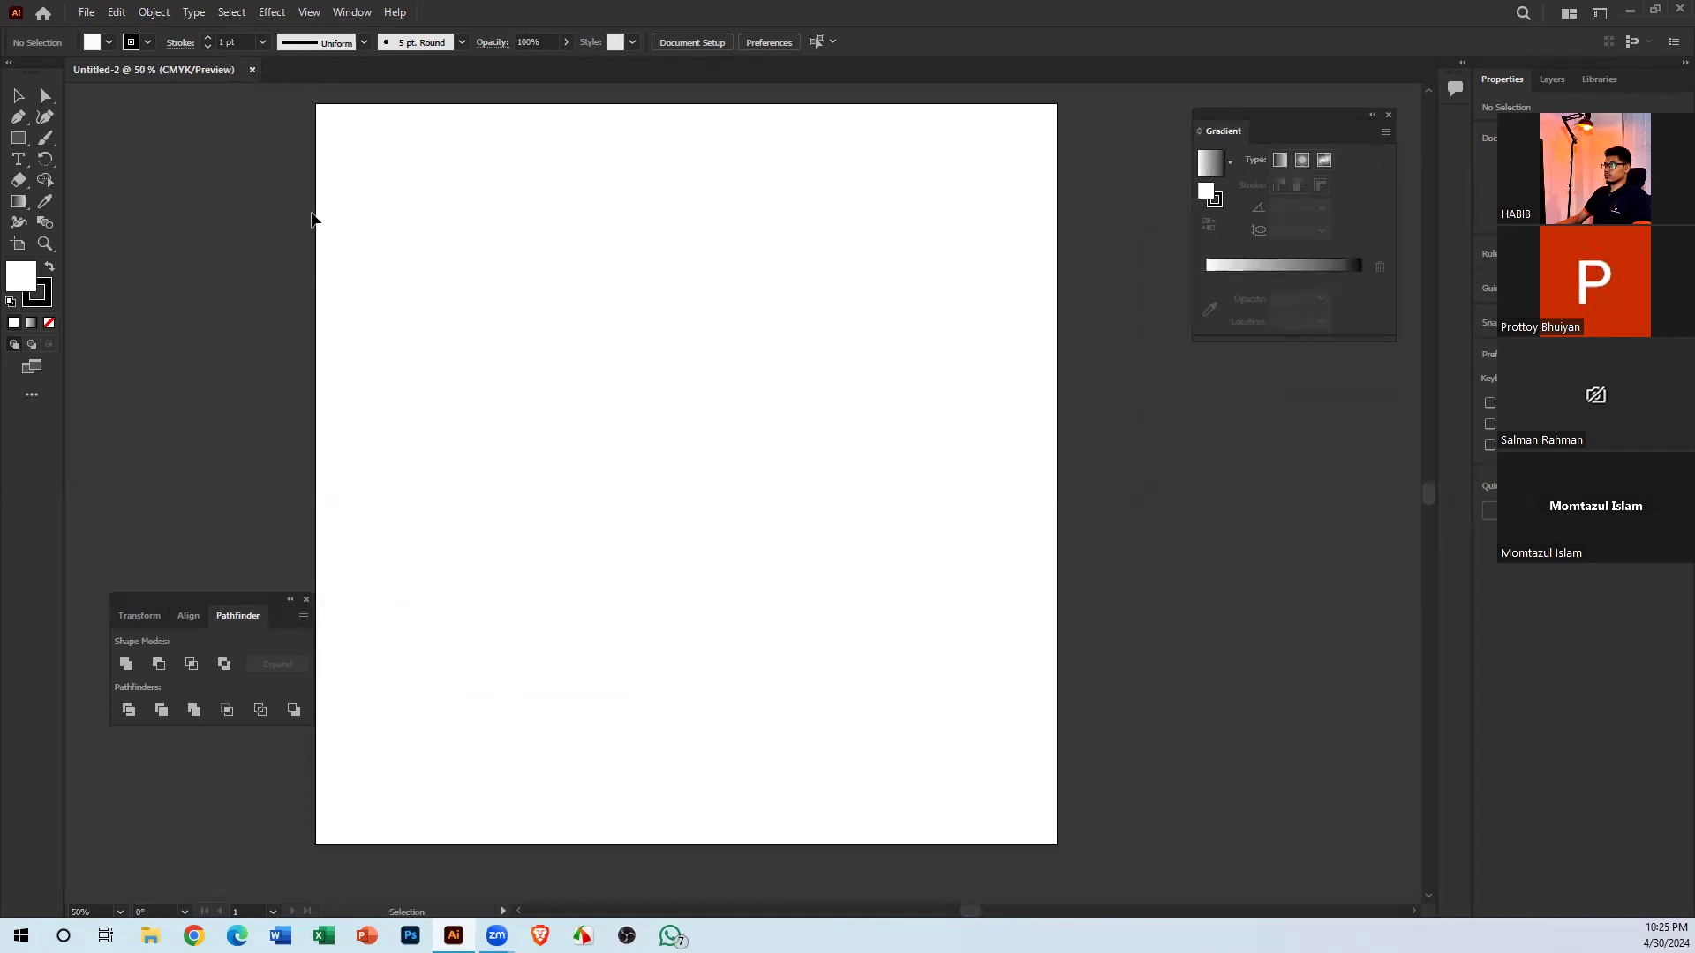
{"action": "key", "text": "b"}
{"action": "left_click_drag", "start_coordinate": [545, 602], "coordinate": [588, 587]}
{"action": "key", "text": "ctrl+z"}
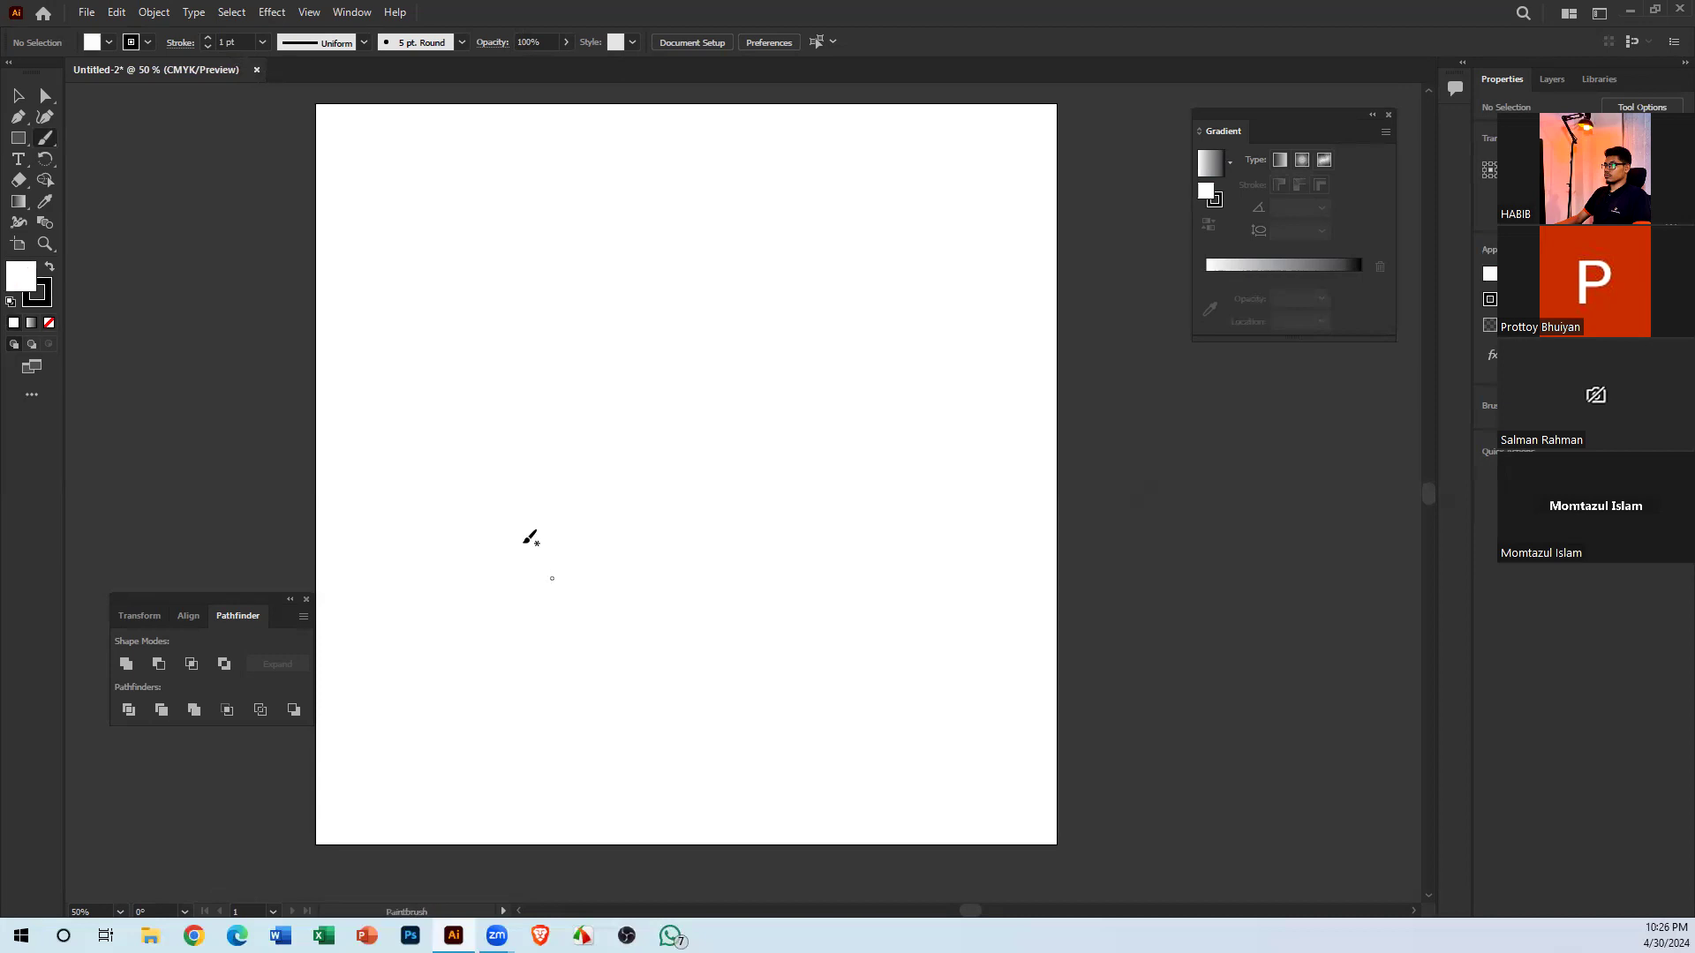
{"action": "left_click", "coordinate": [19, 95]}
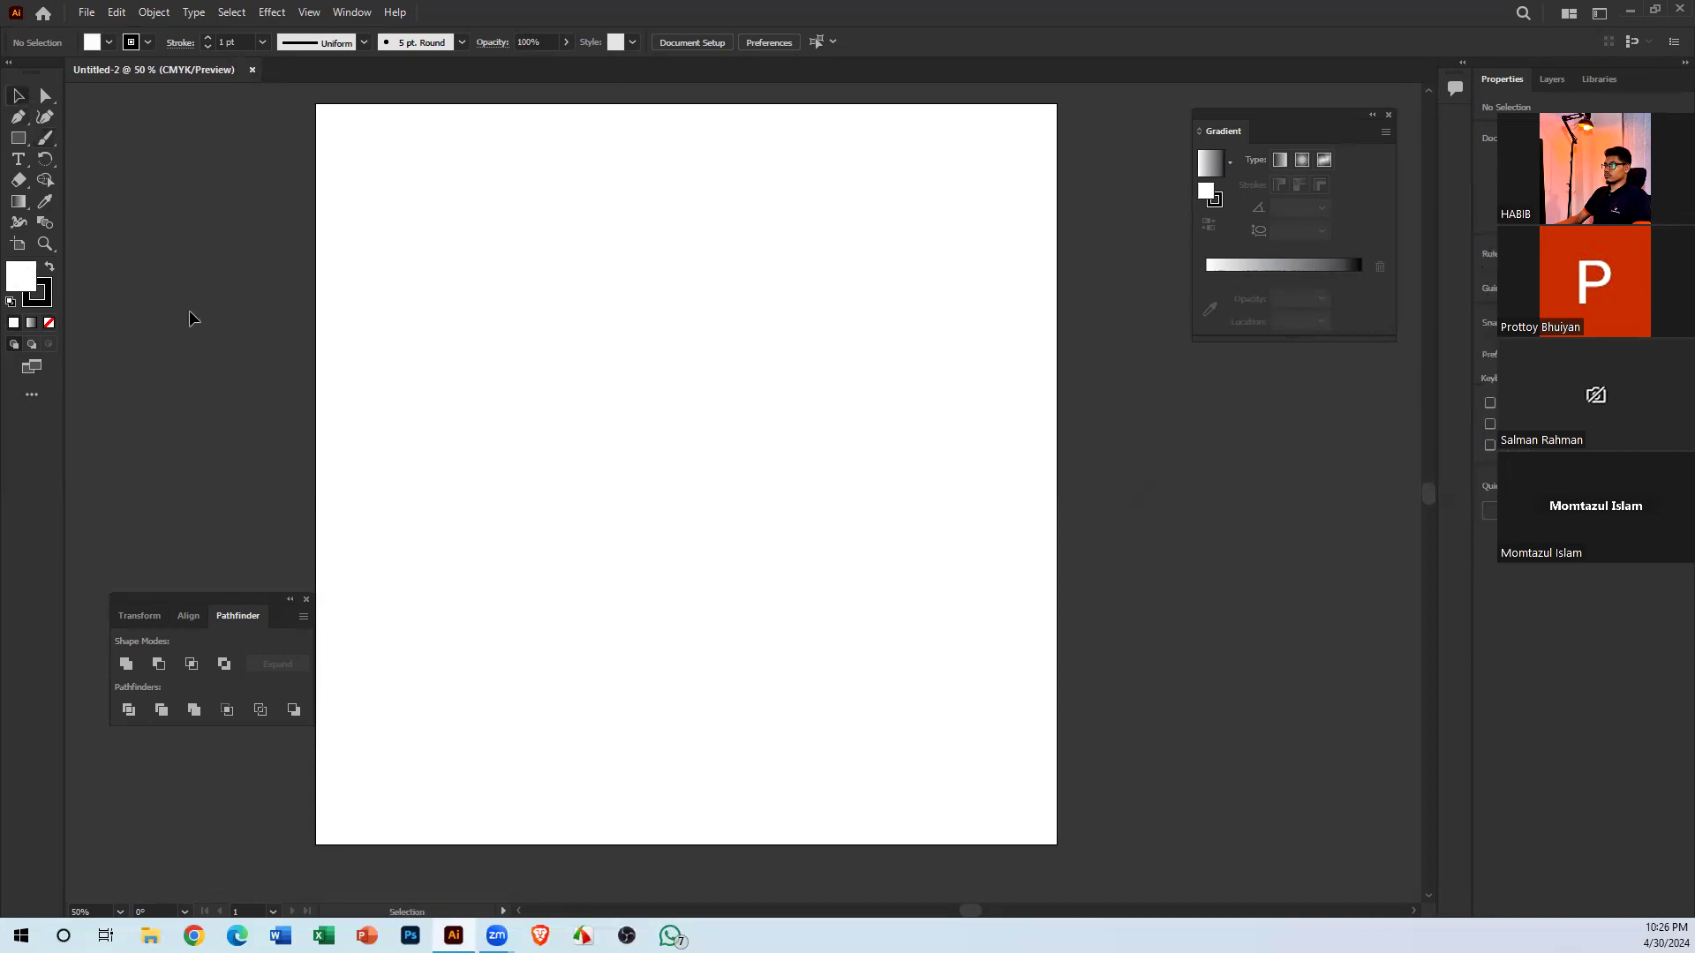
Cycle repeatedly through Full Screen Mode with Menu Bar and Full Screen Mode, returning to Normal Screen Mode
{"action": "key", "text": "space"}
{"action": "left_click_drag", "start_coordinate": [579, 617], "coordinate": [633, 622]}
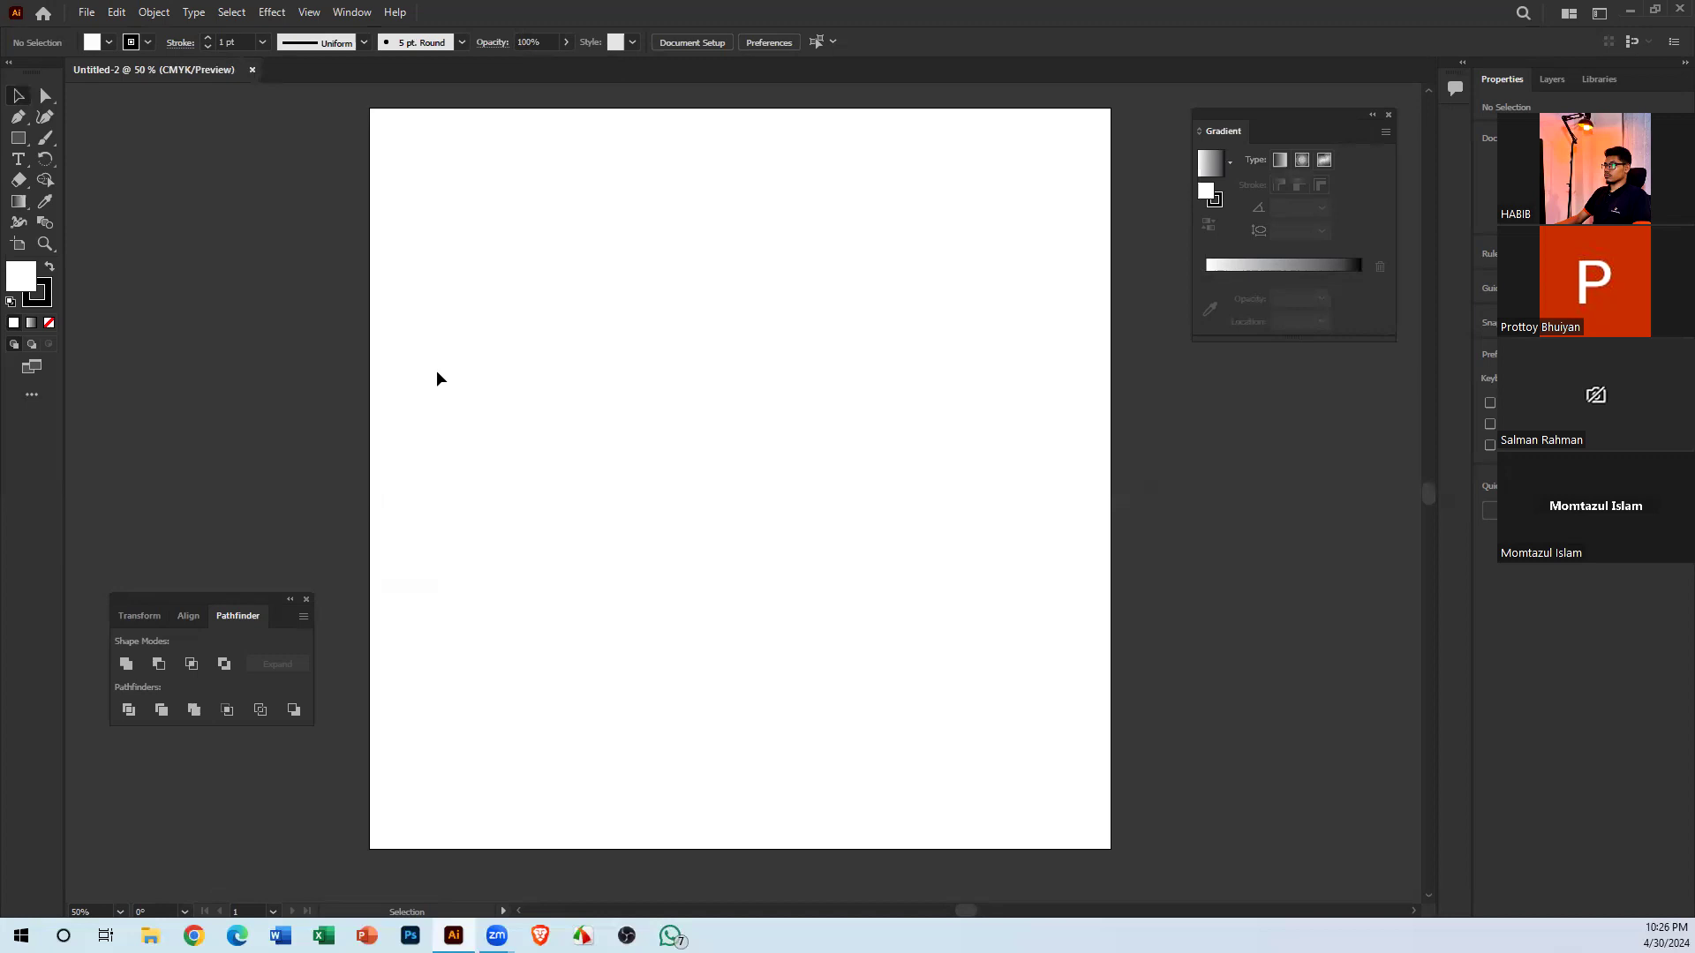
{"action": "key", "text": "f"}
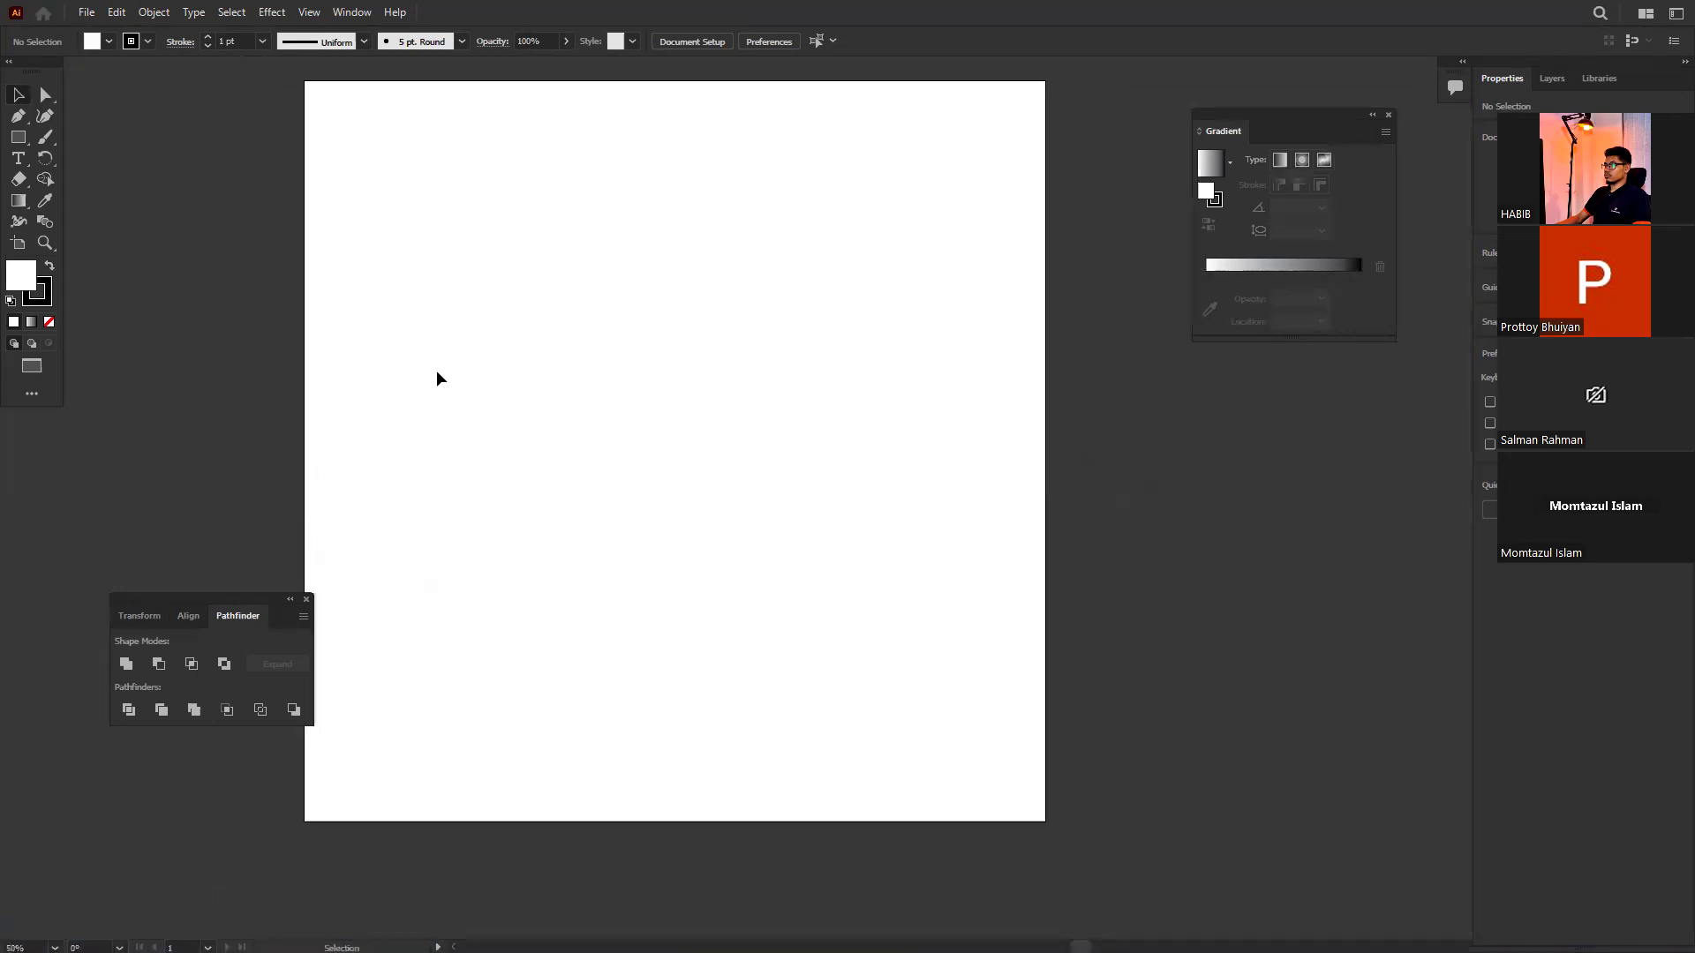
{"action": "key", "text": "f"}
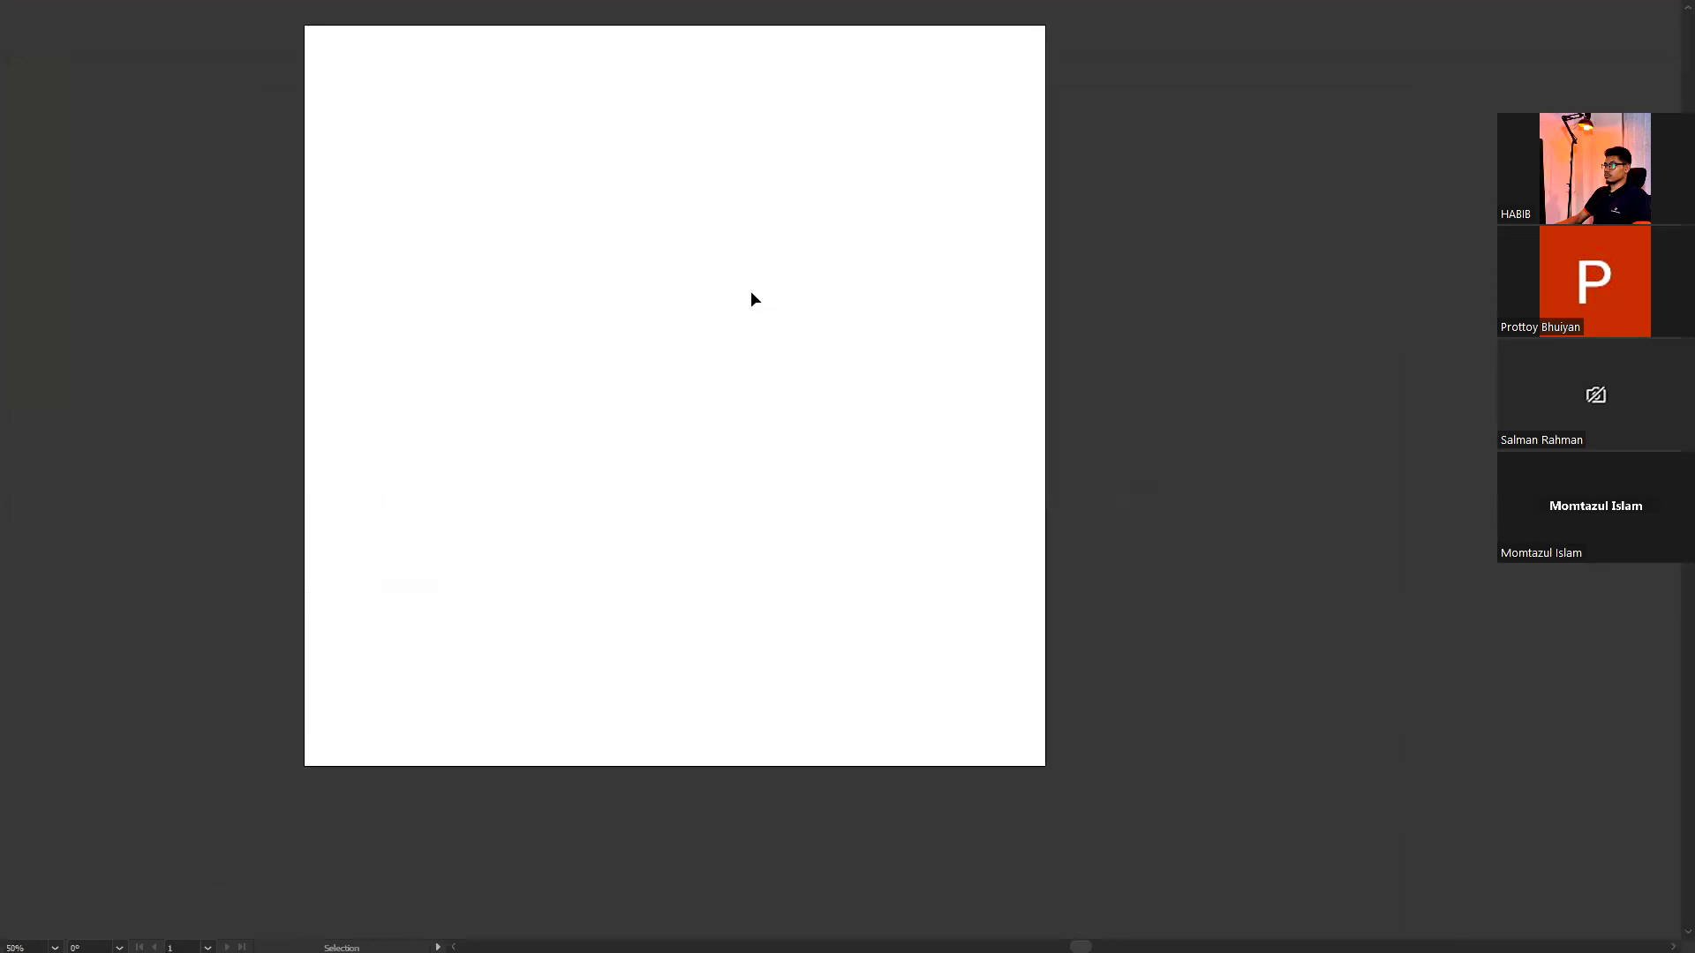
{"action": "left_click_drag", "start_coordinate": [742, 308], "coordinate": [760, 409]}
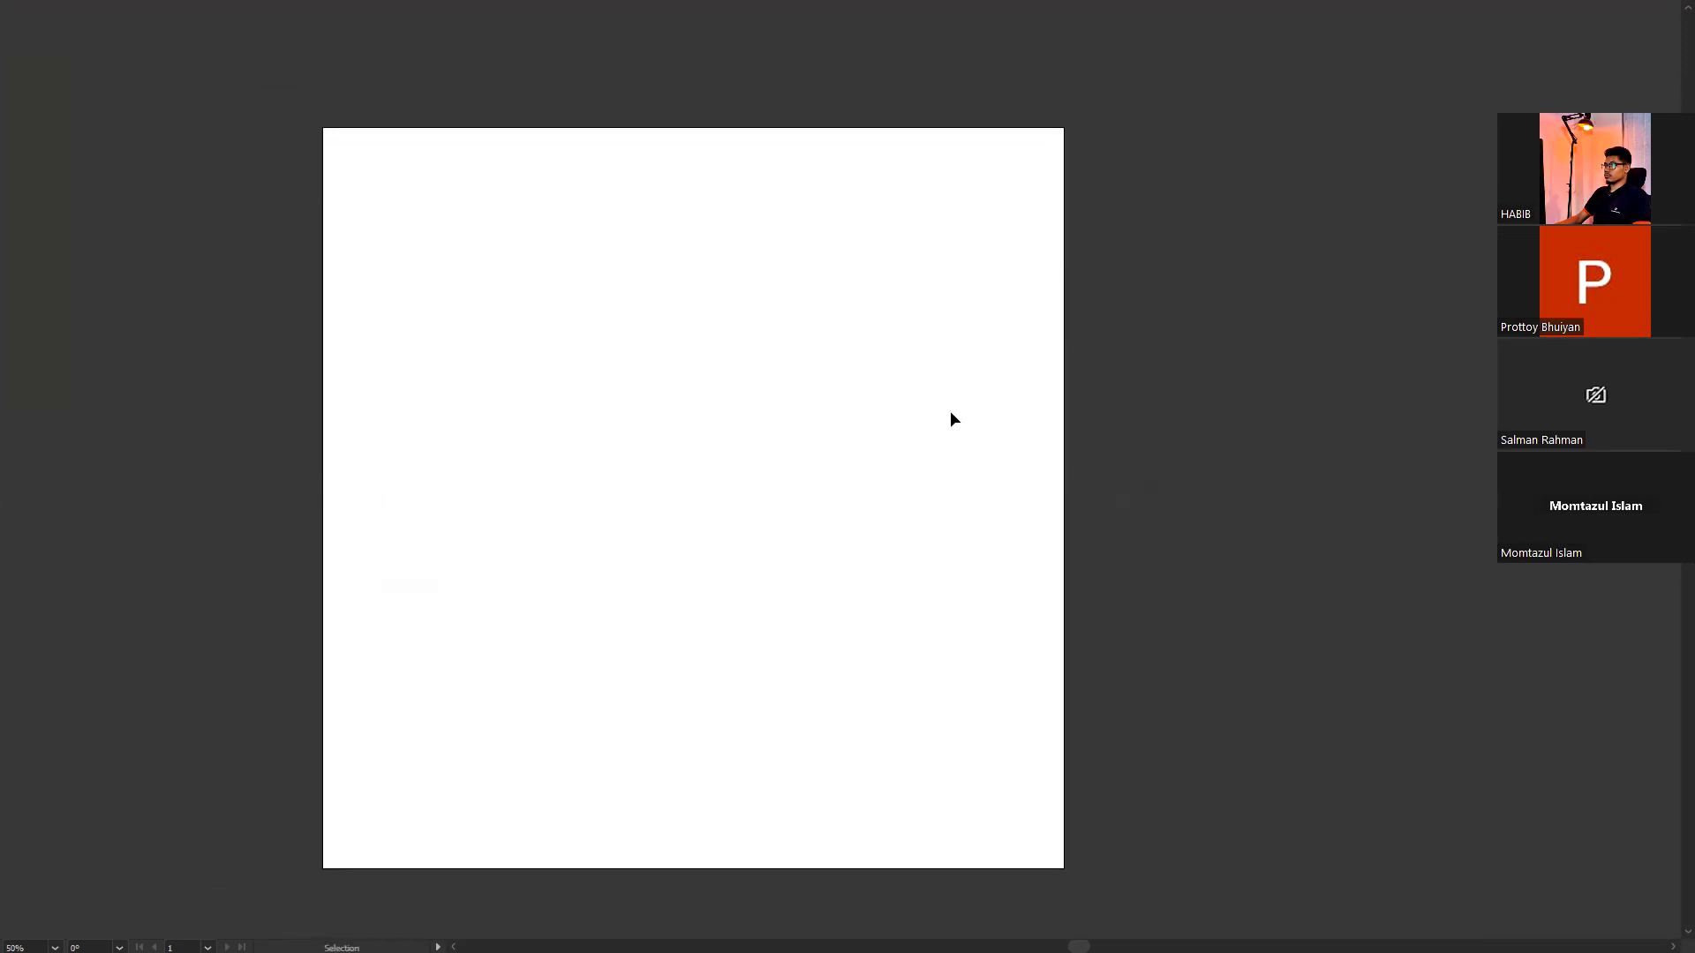
{"action": "key", "text": "f"}
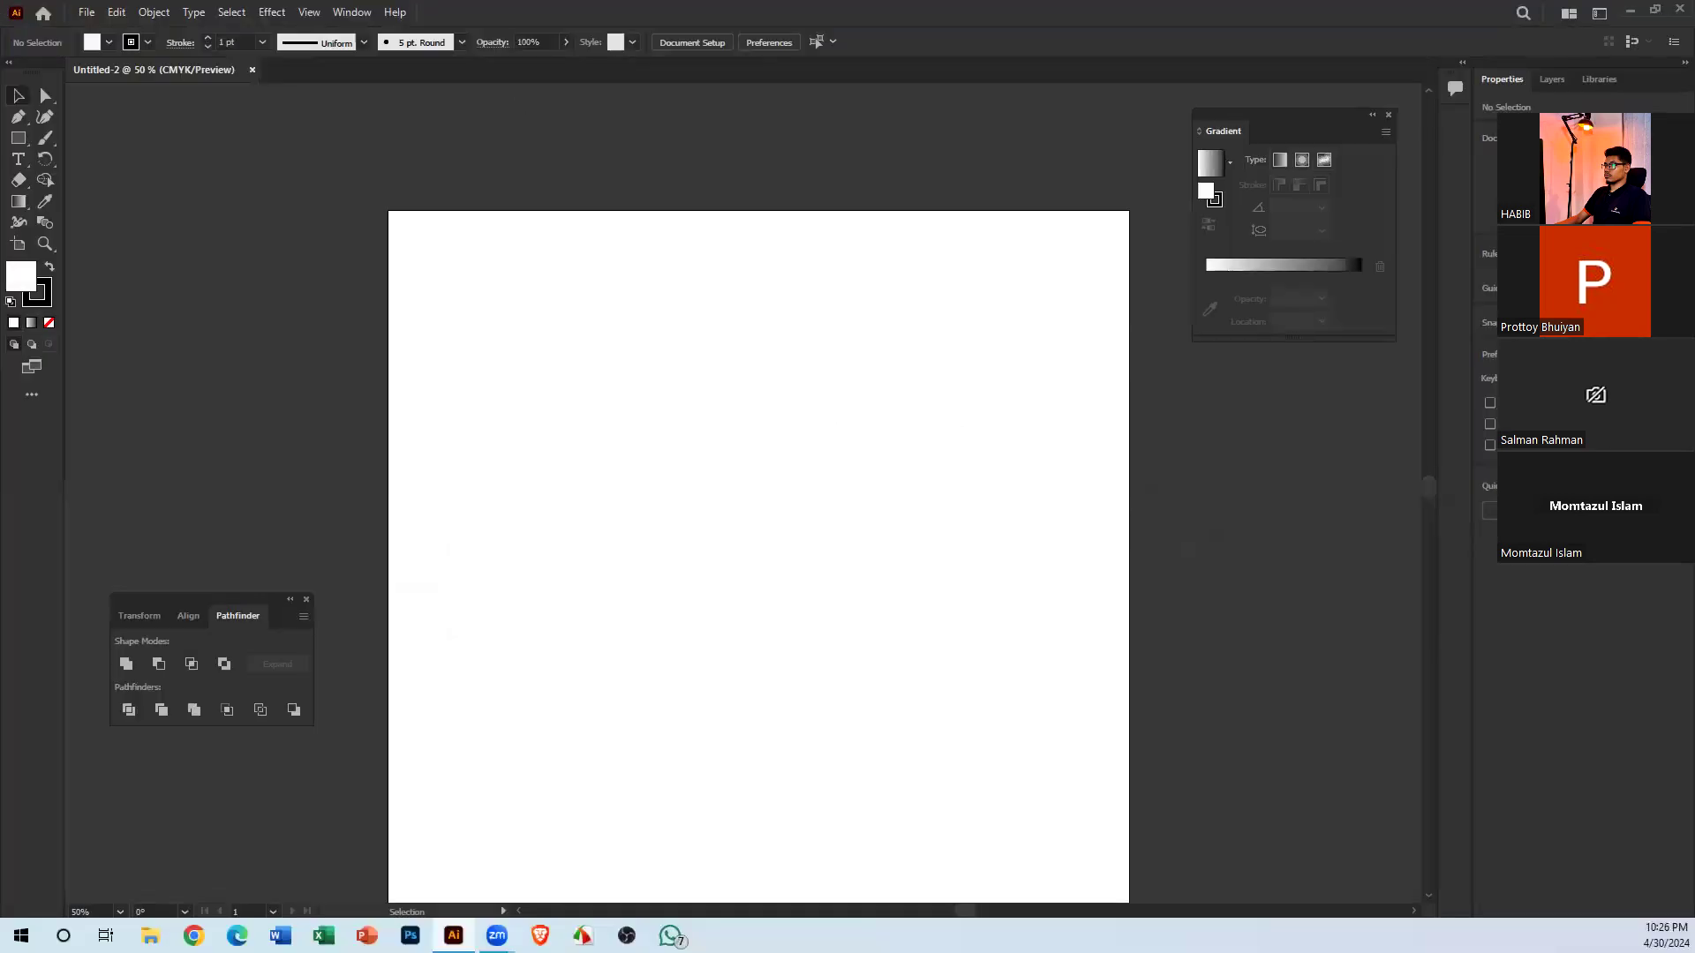
{"action": "key", "text": "f"}
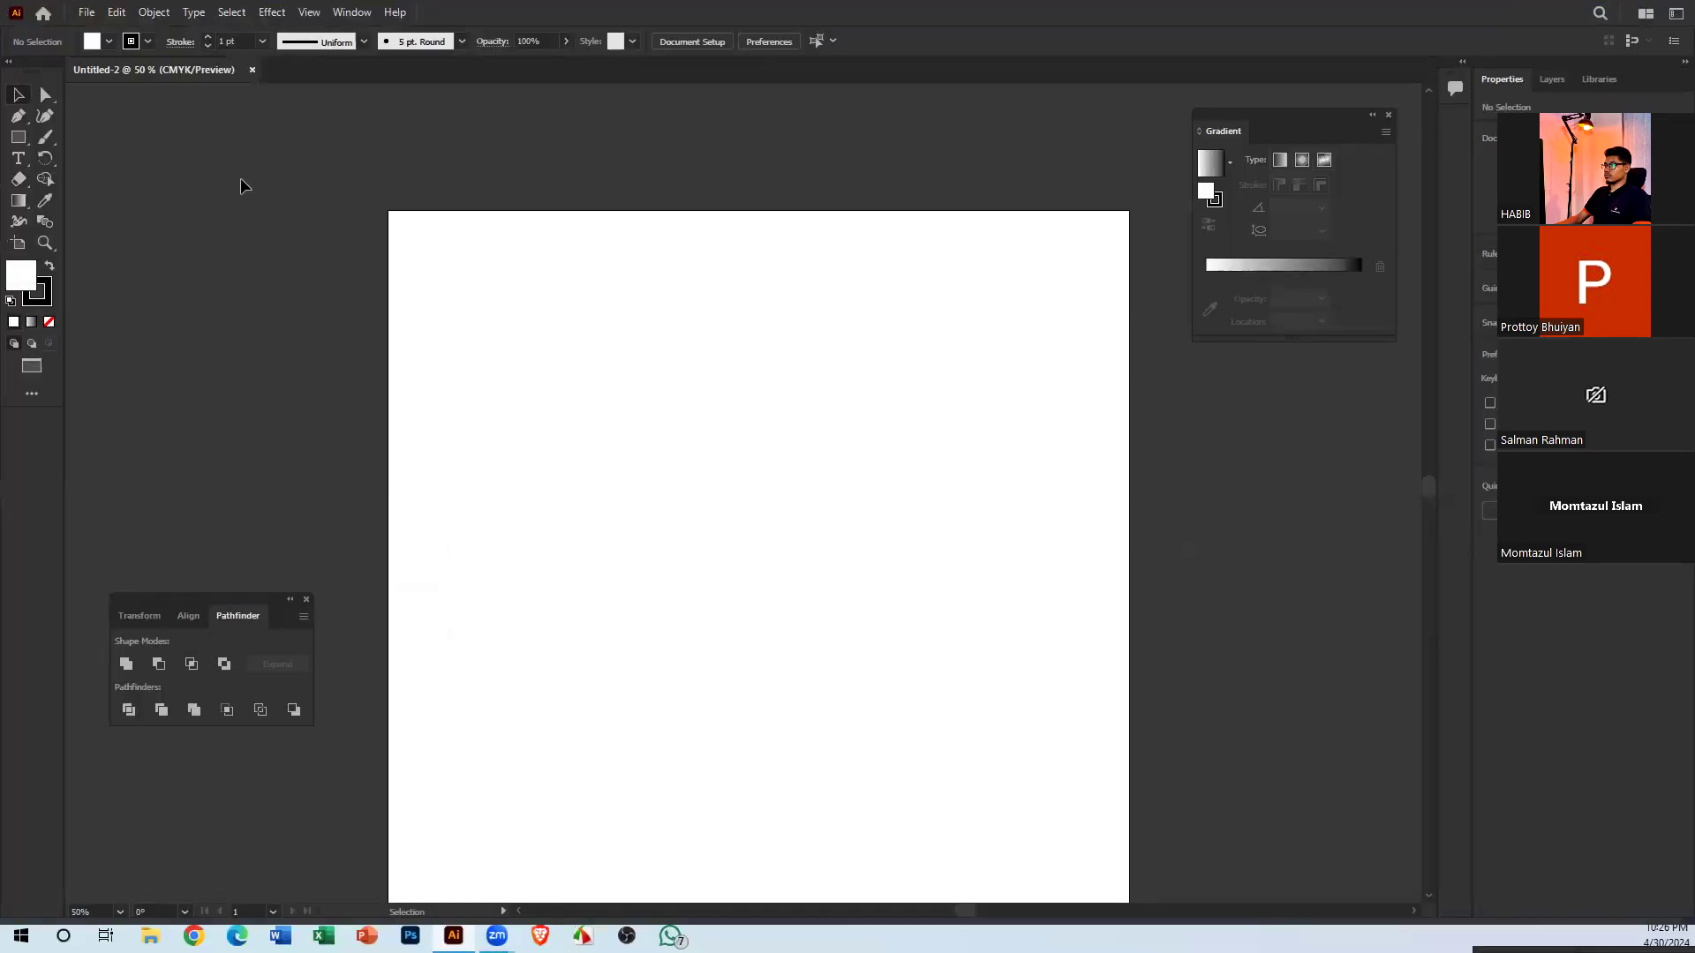
{"action": "key", "text": "f"}
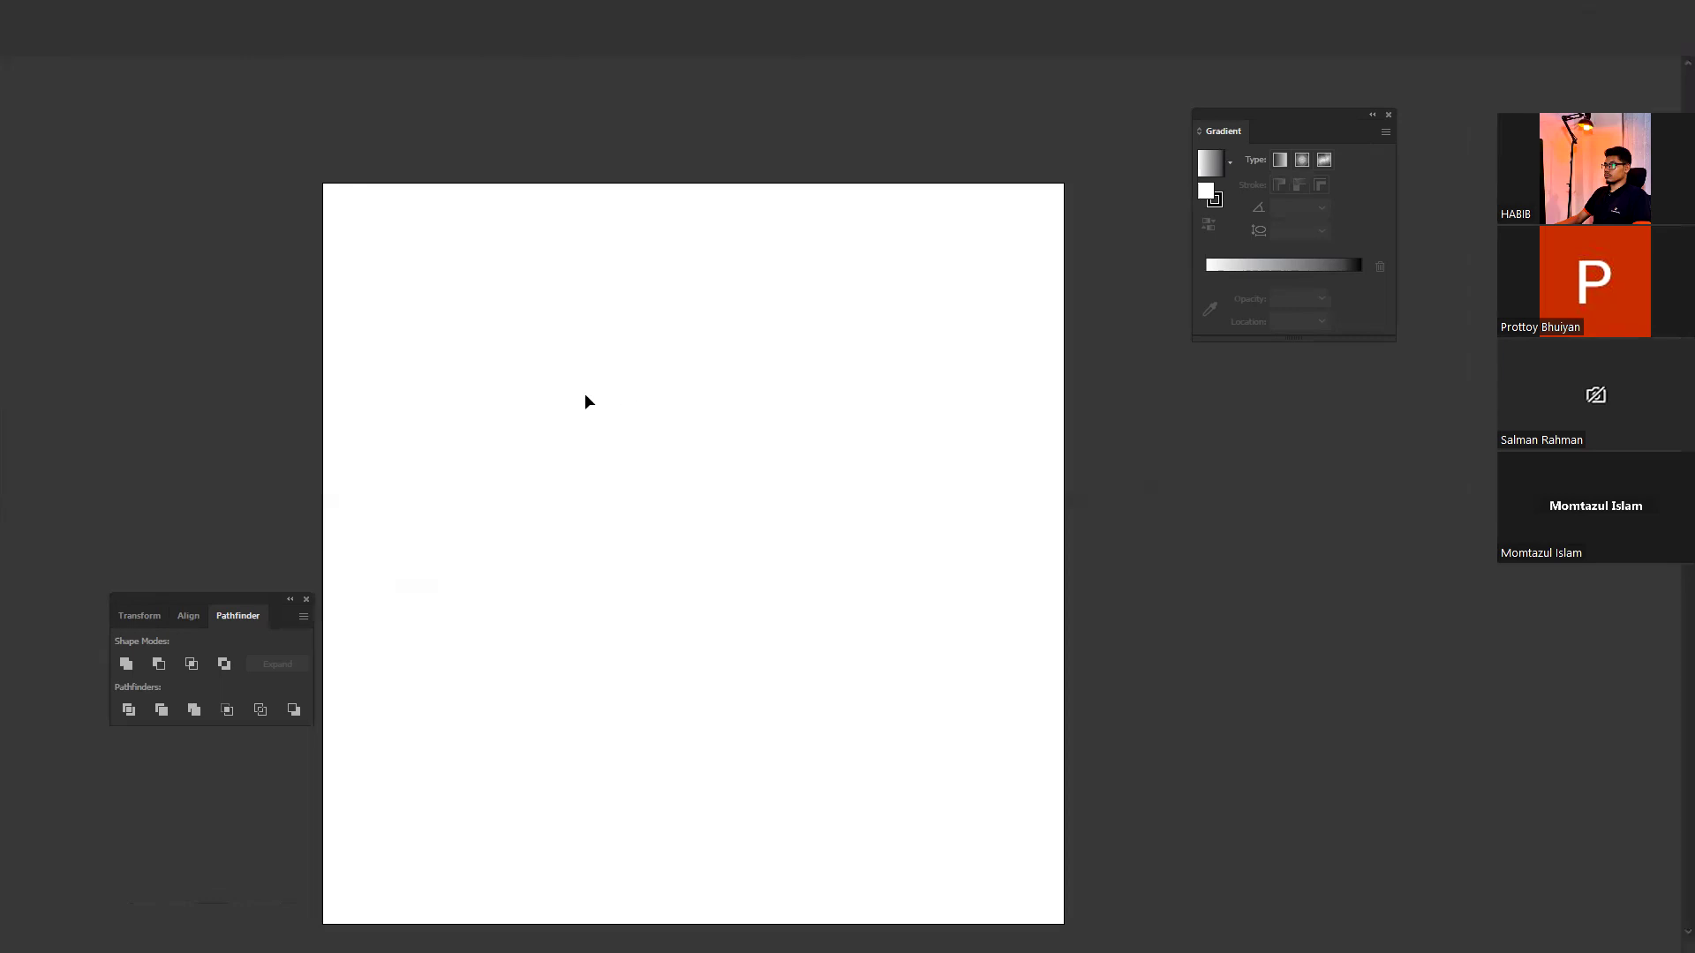
{"action": "key", "text": "f"}
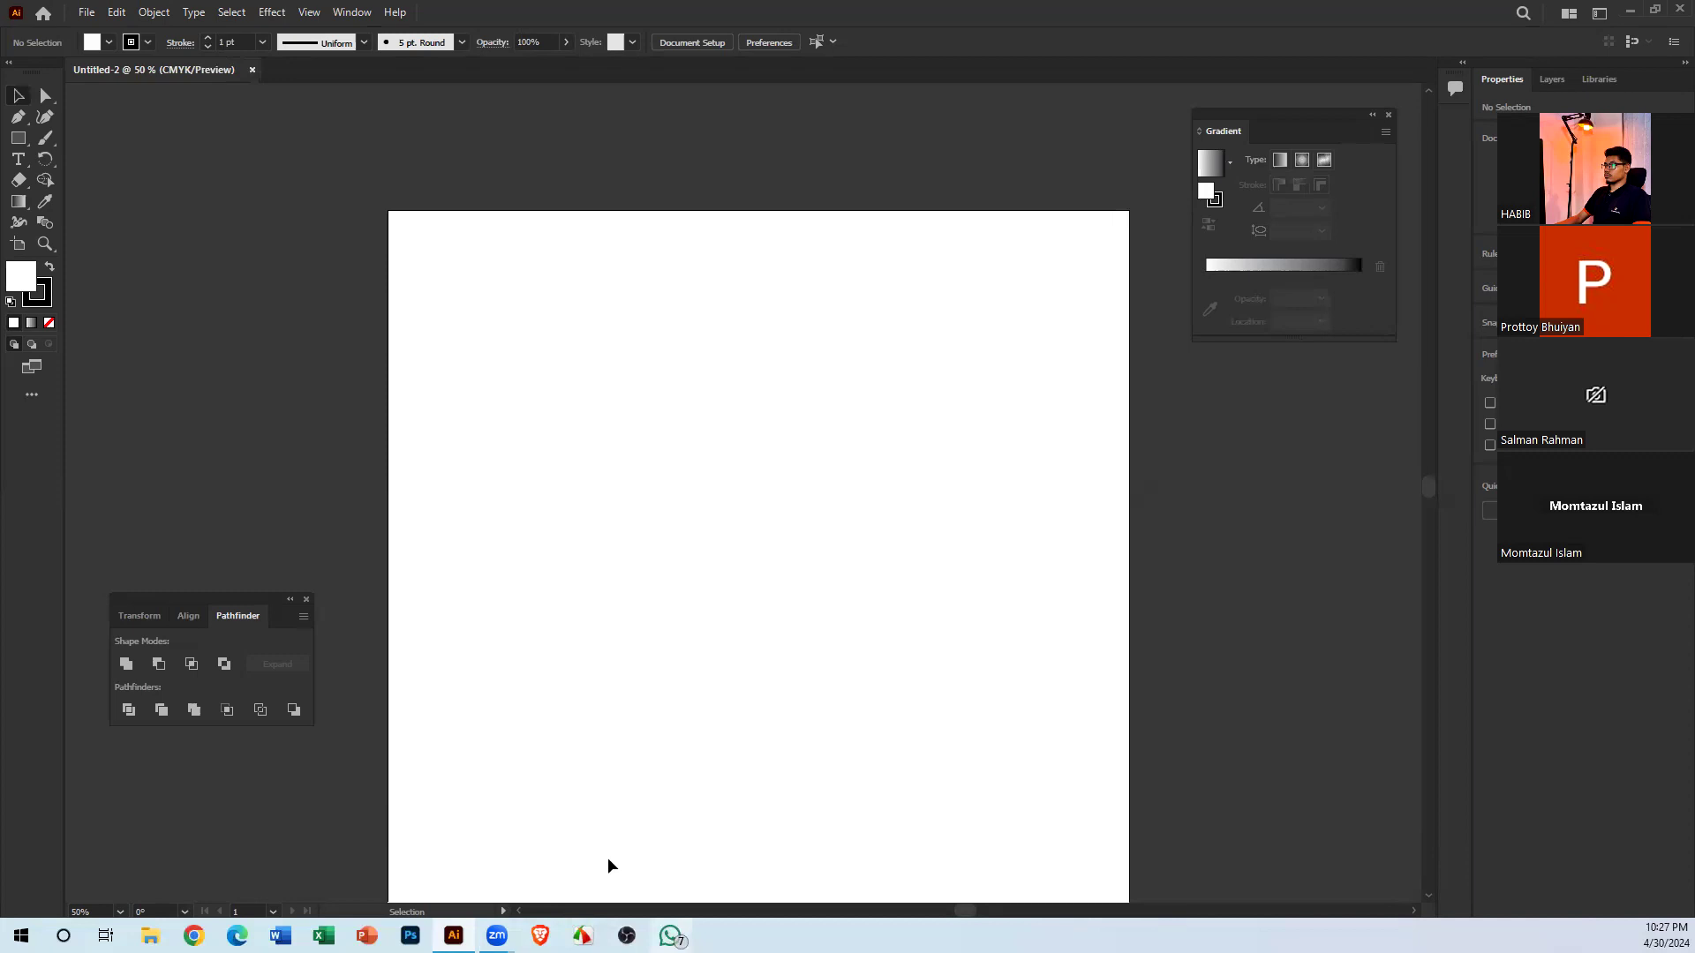
{"action": "key", "text": "f"}
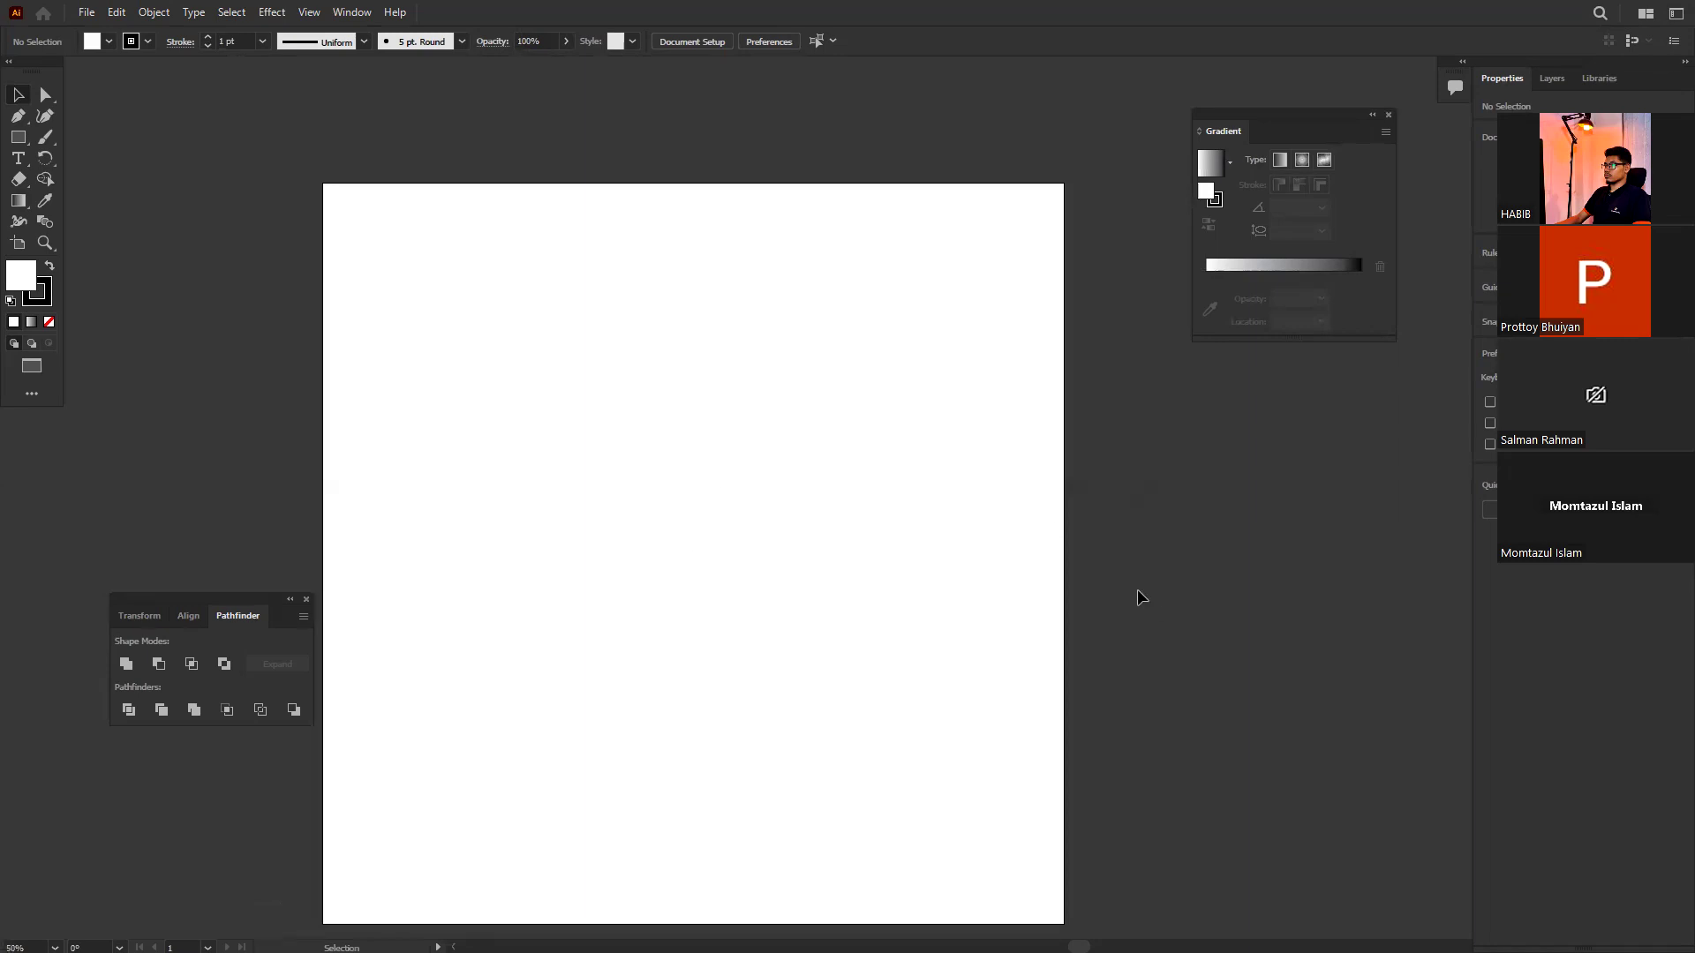
{"action": "key", "text": "f"}
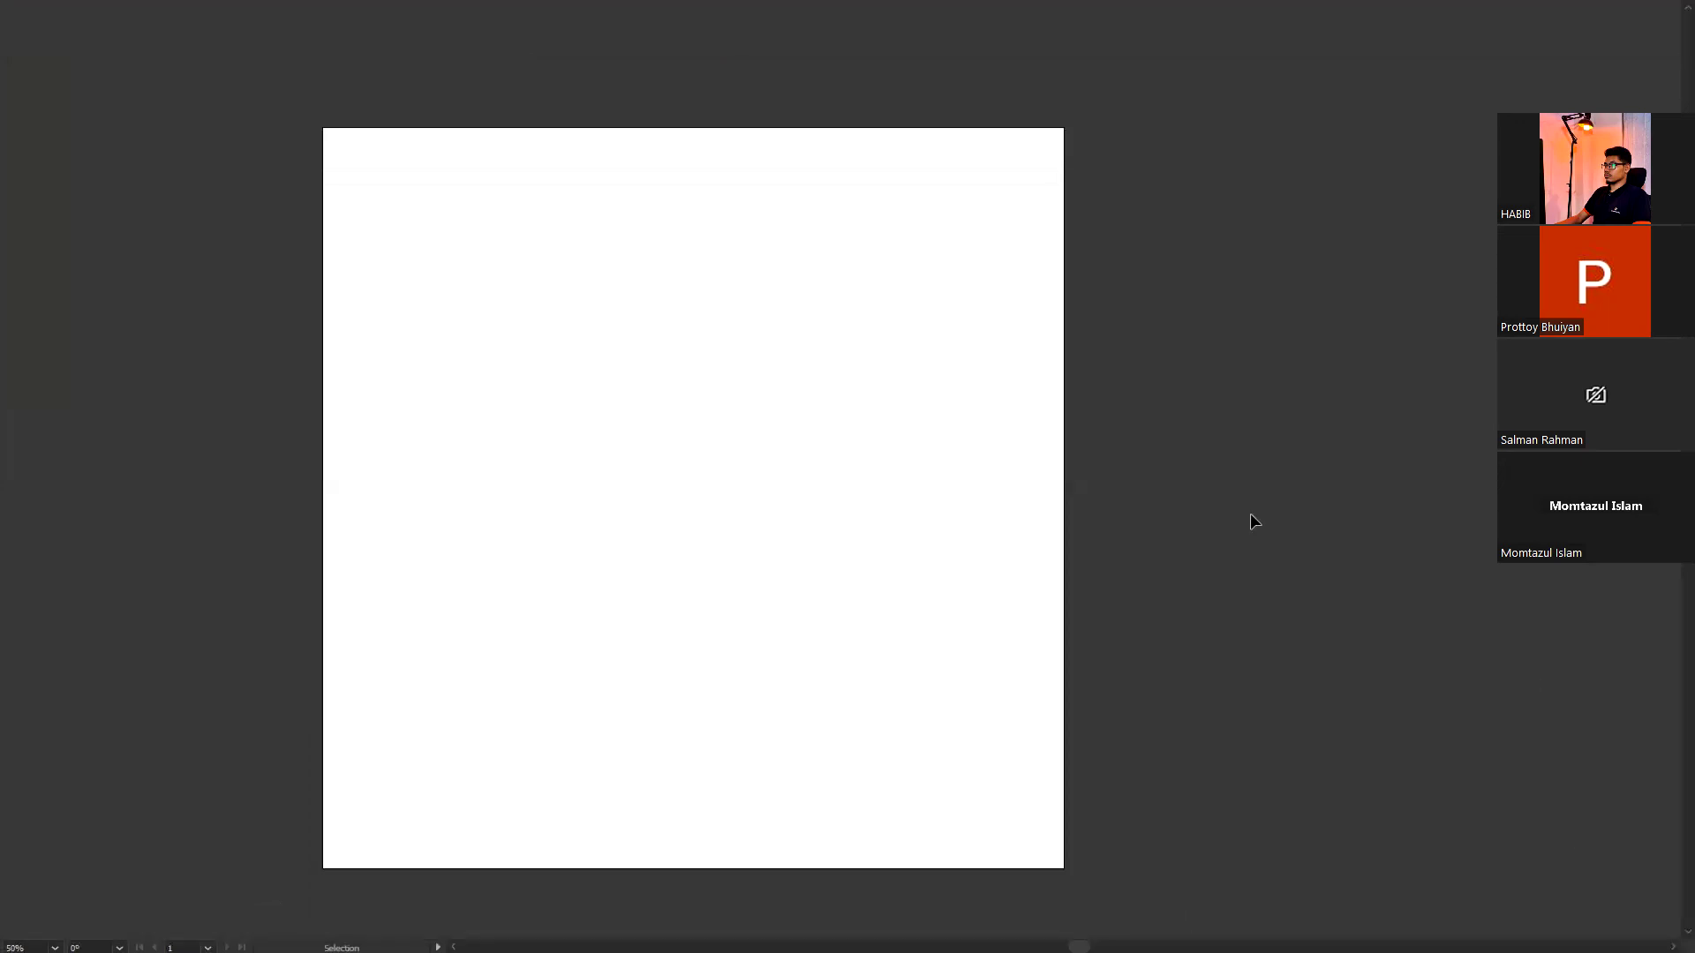
{"action": "key", "text": "f"}
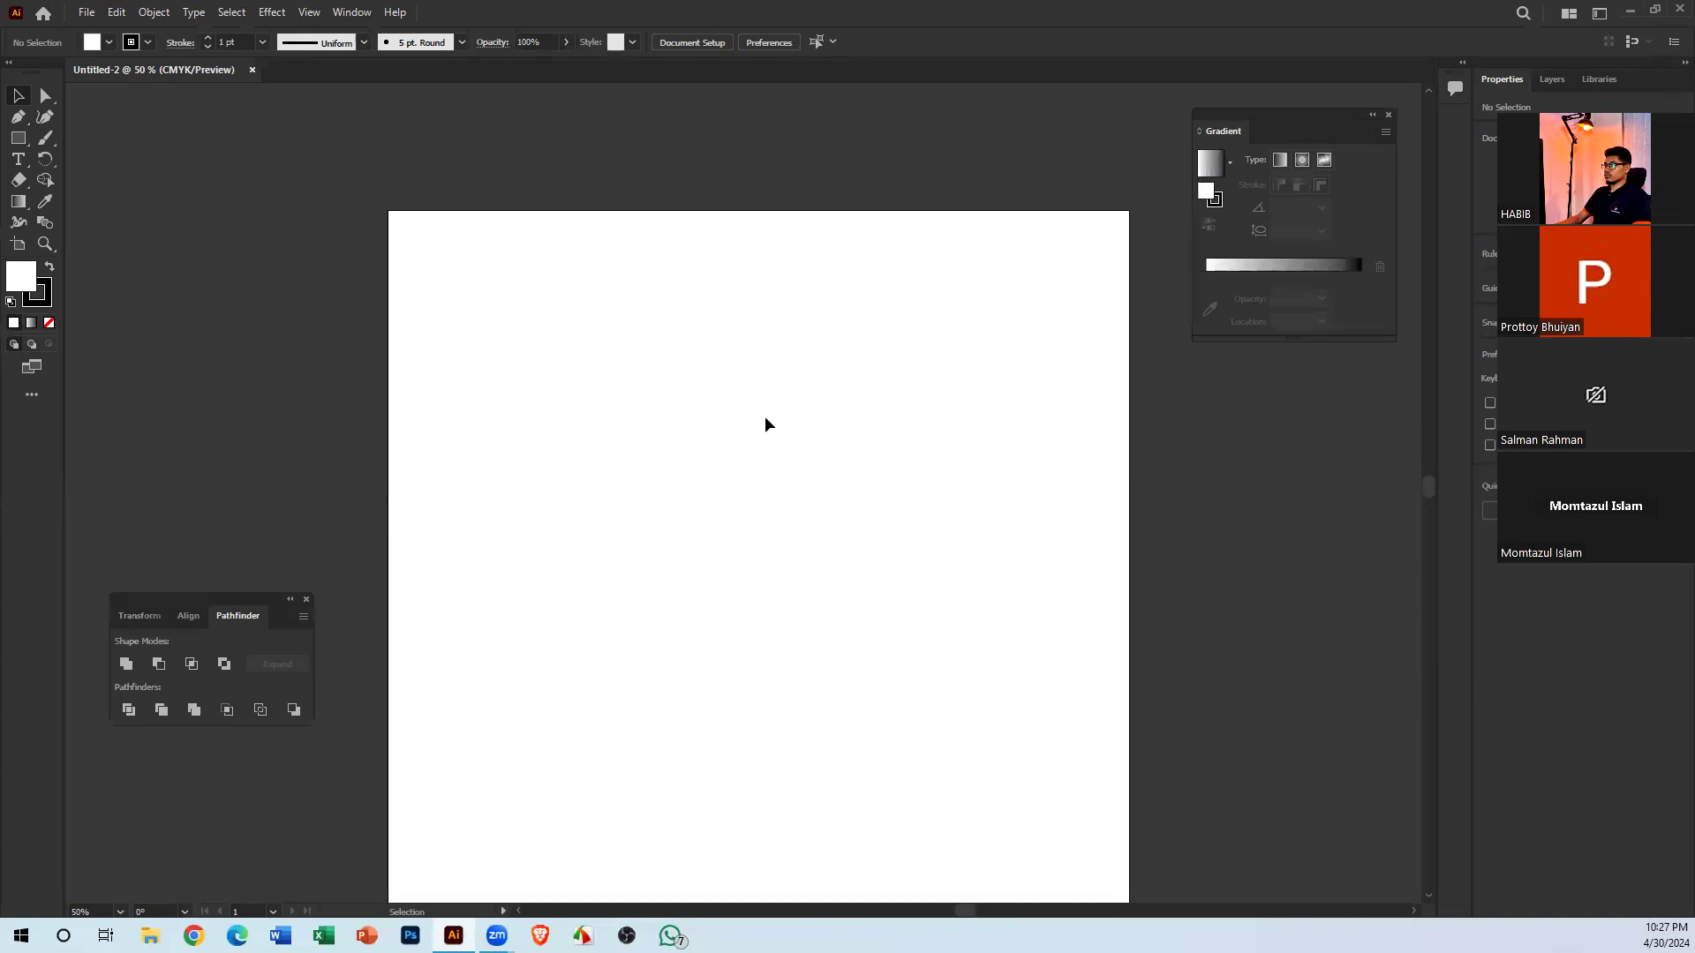
Hide and restore all tool and property panels around the document several times
{"action": "key", "text": "Tab"}
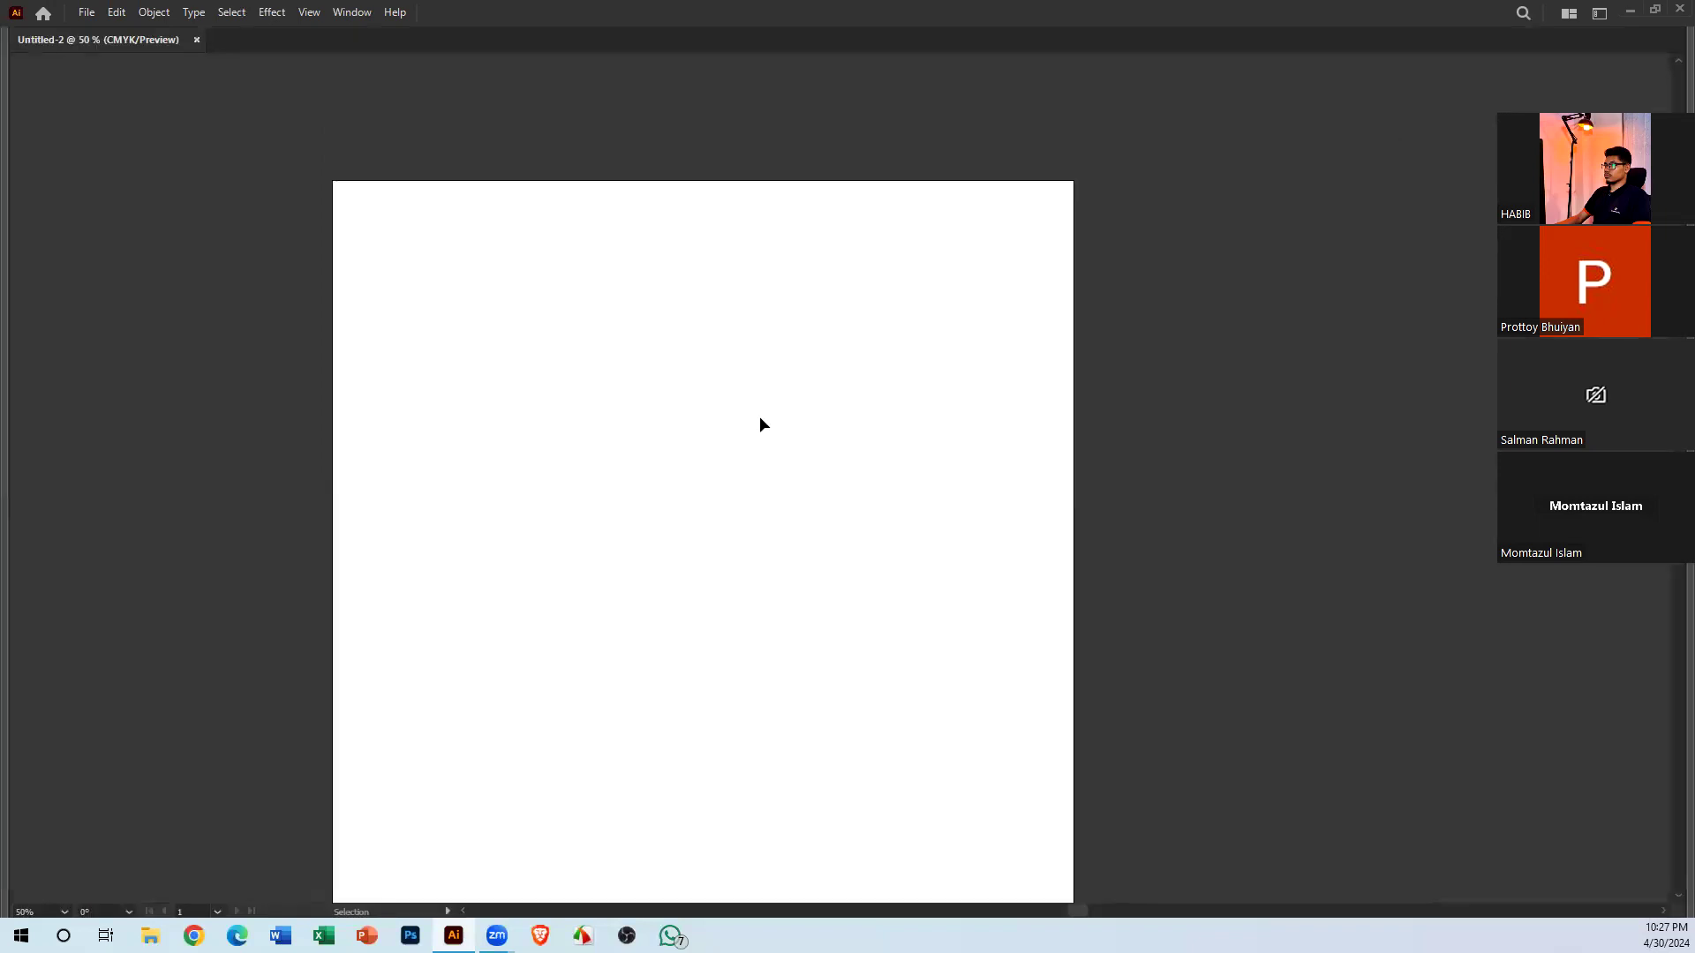
{"action": "key", "text": "Tab"}
{"action": "key", "text": "Tab"}
{"action": "key", "text": "Tab"}
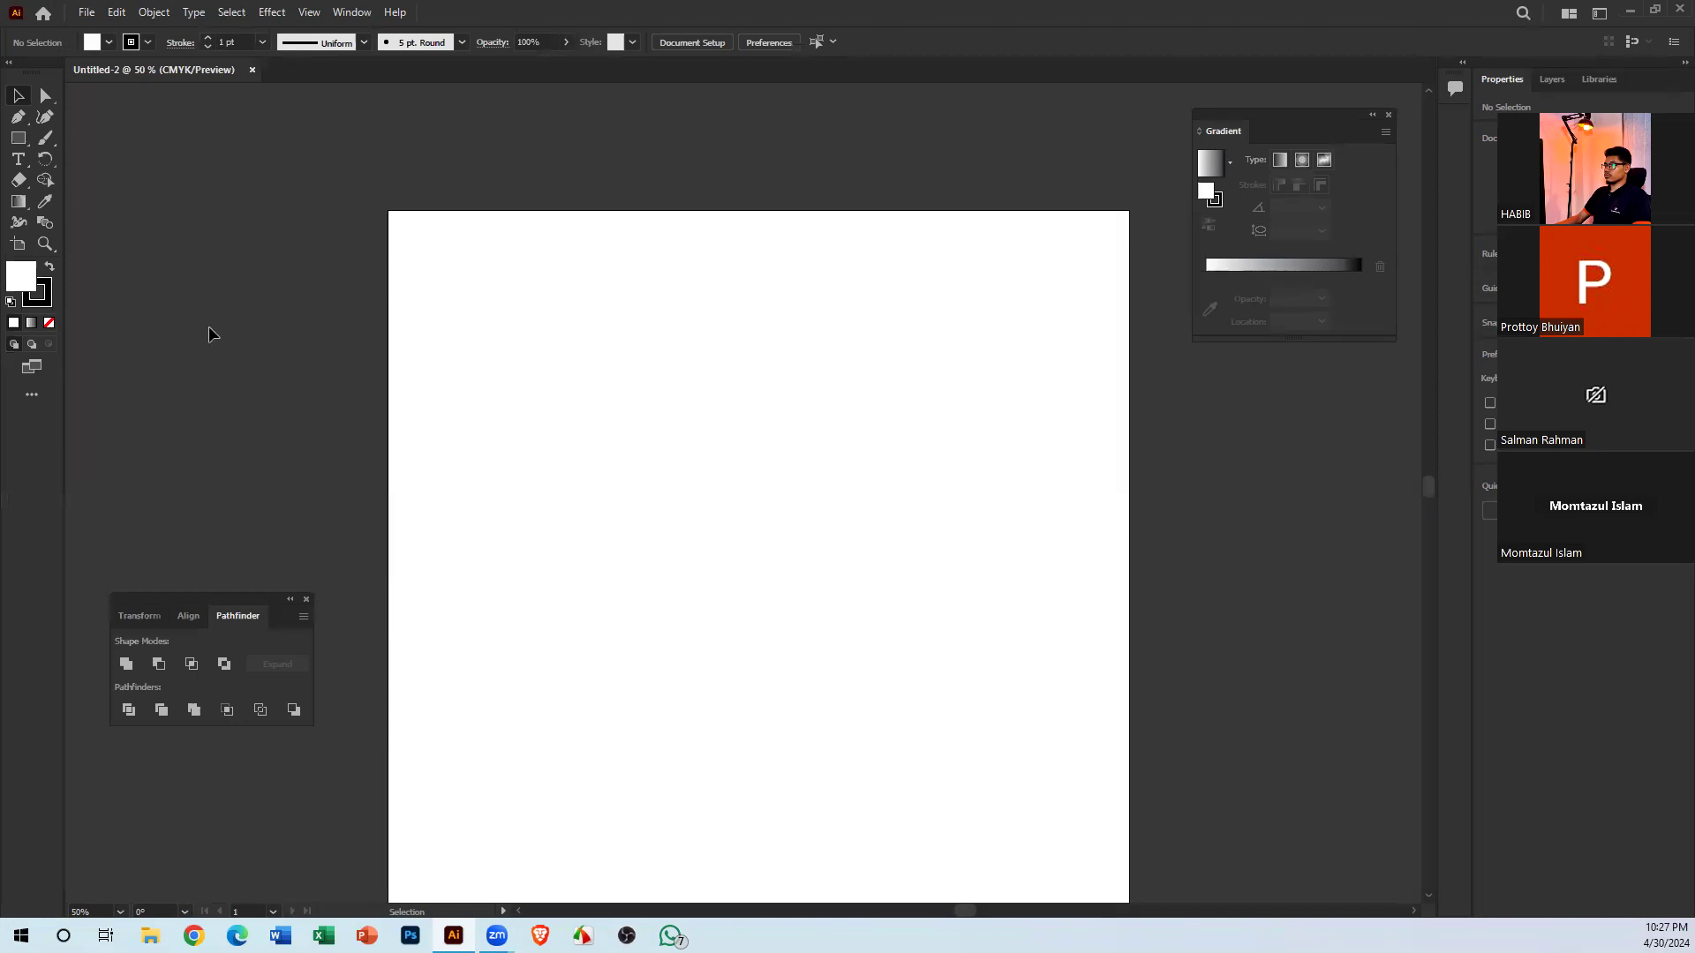
{"action": "key", "text": "Tab"}
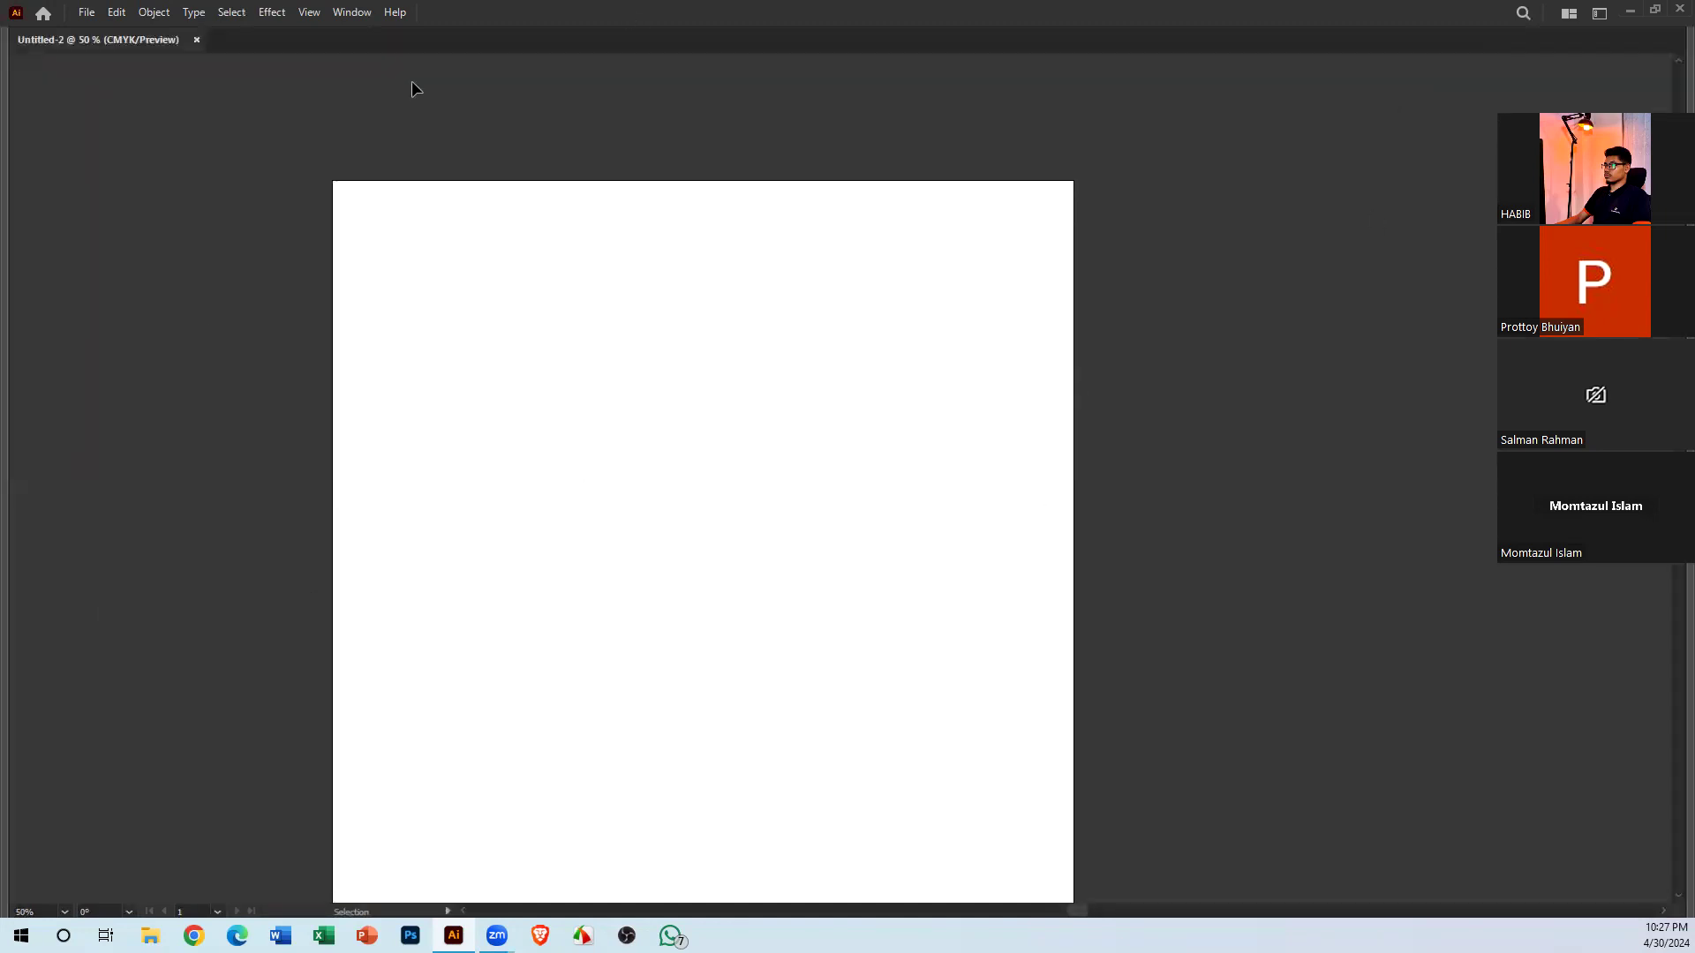
{"action": "key", "text": "Tab"}
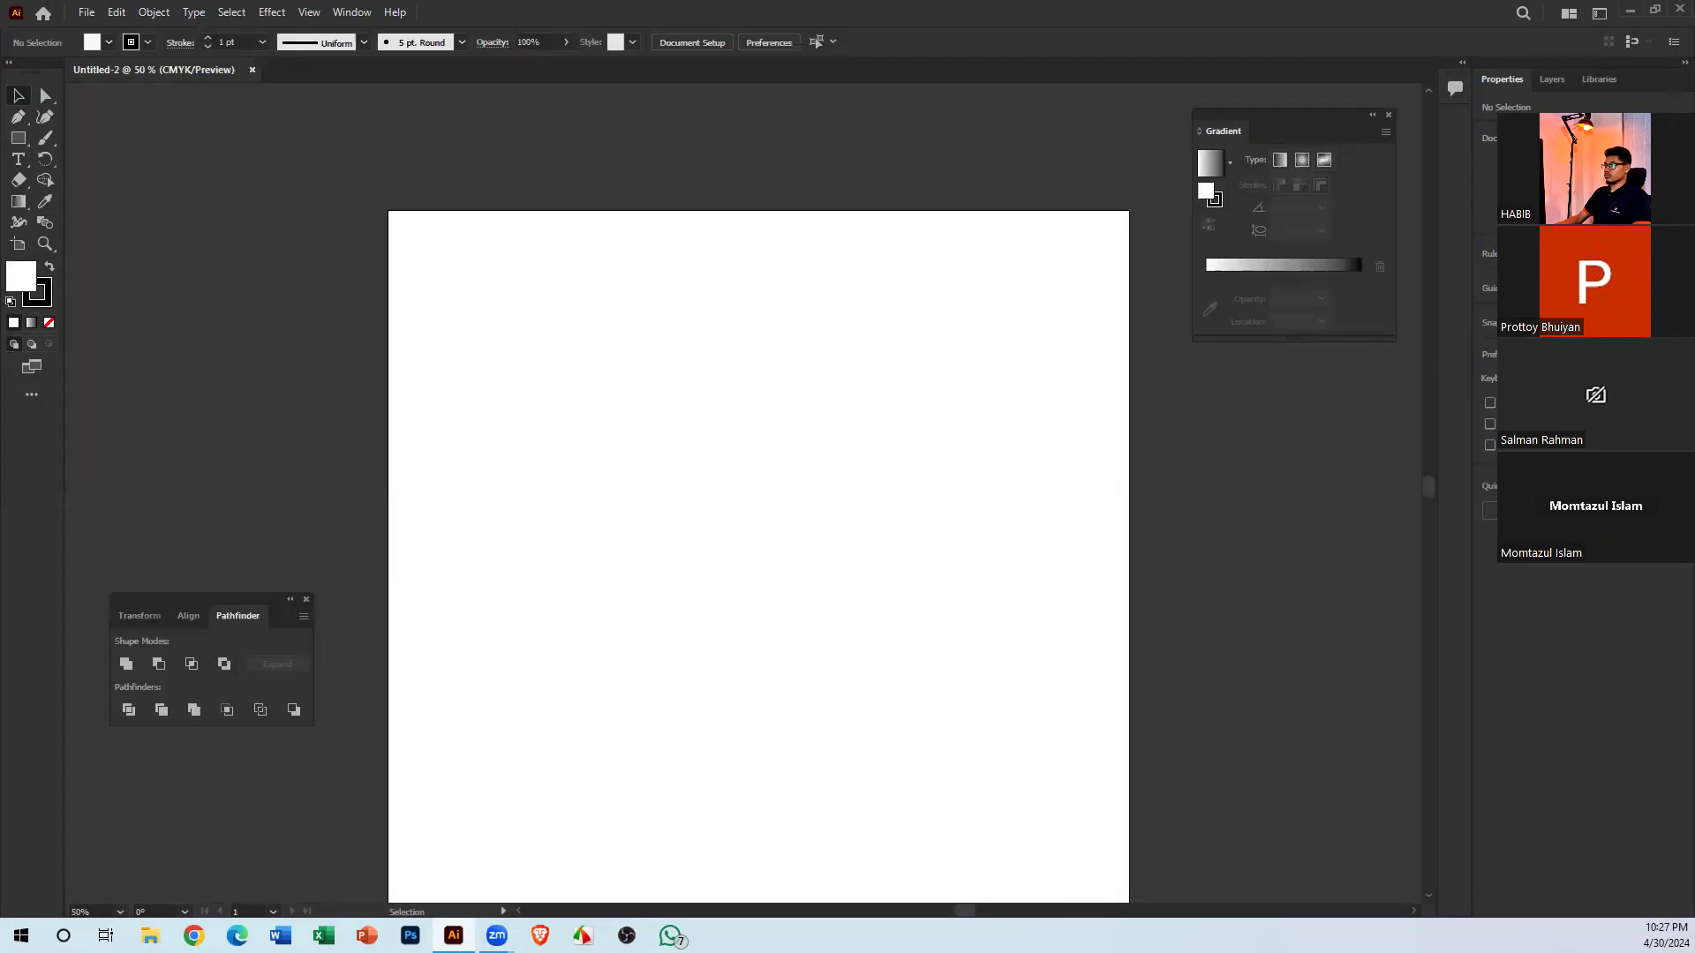
Review the list of available screen modes, and view the artboard with all panels hidden before restoring them
{"action": "left_click", "coordinate": [32, 368]}
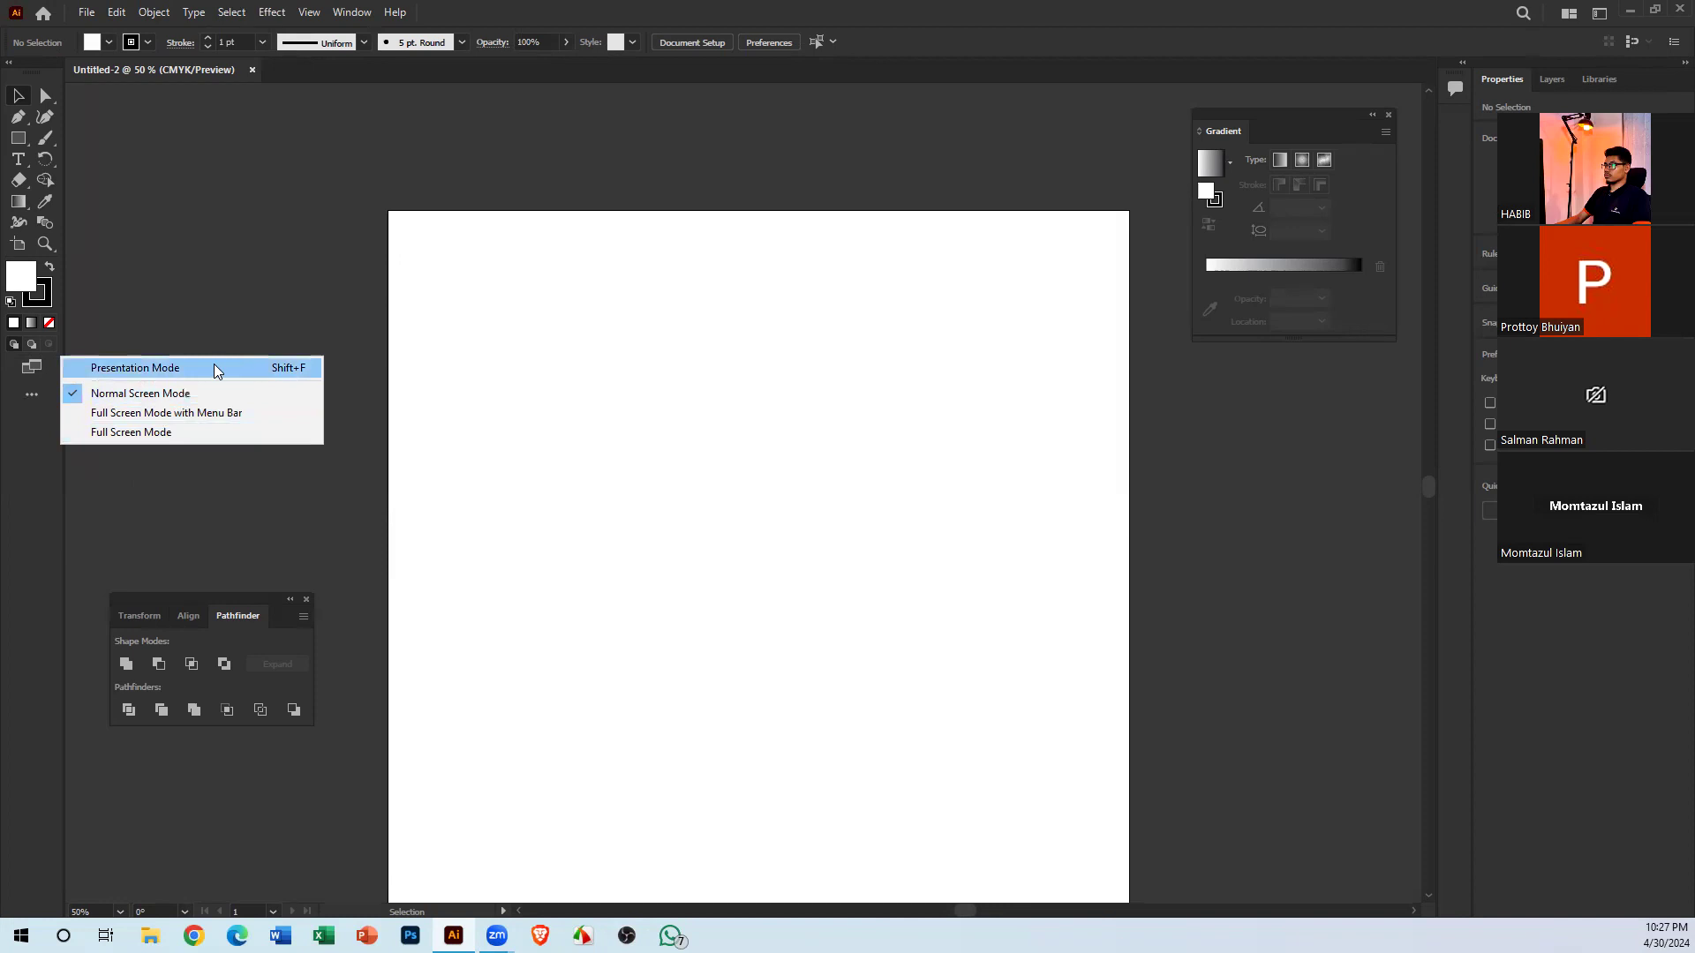
{"action": "left_click", "coordinate": [693, 481]}
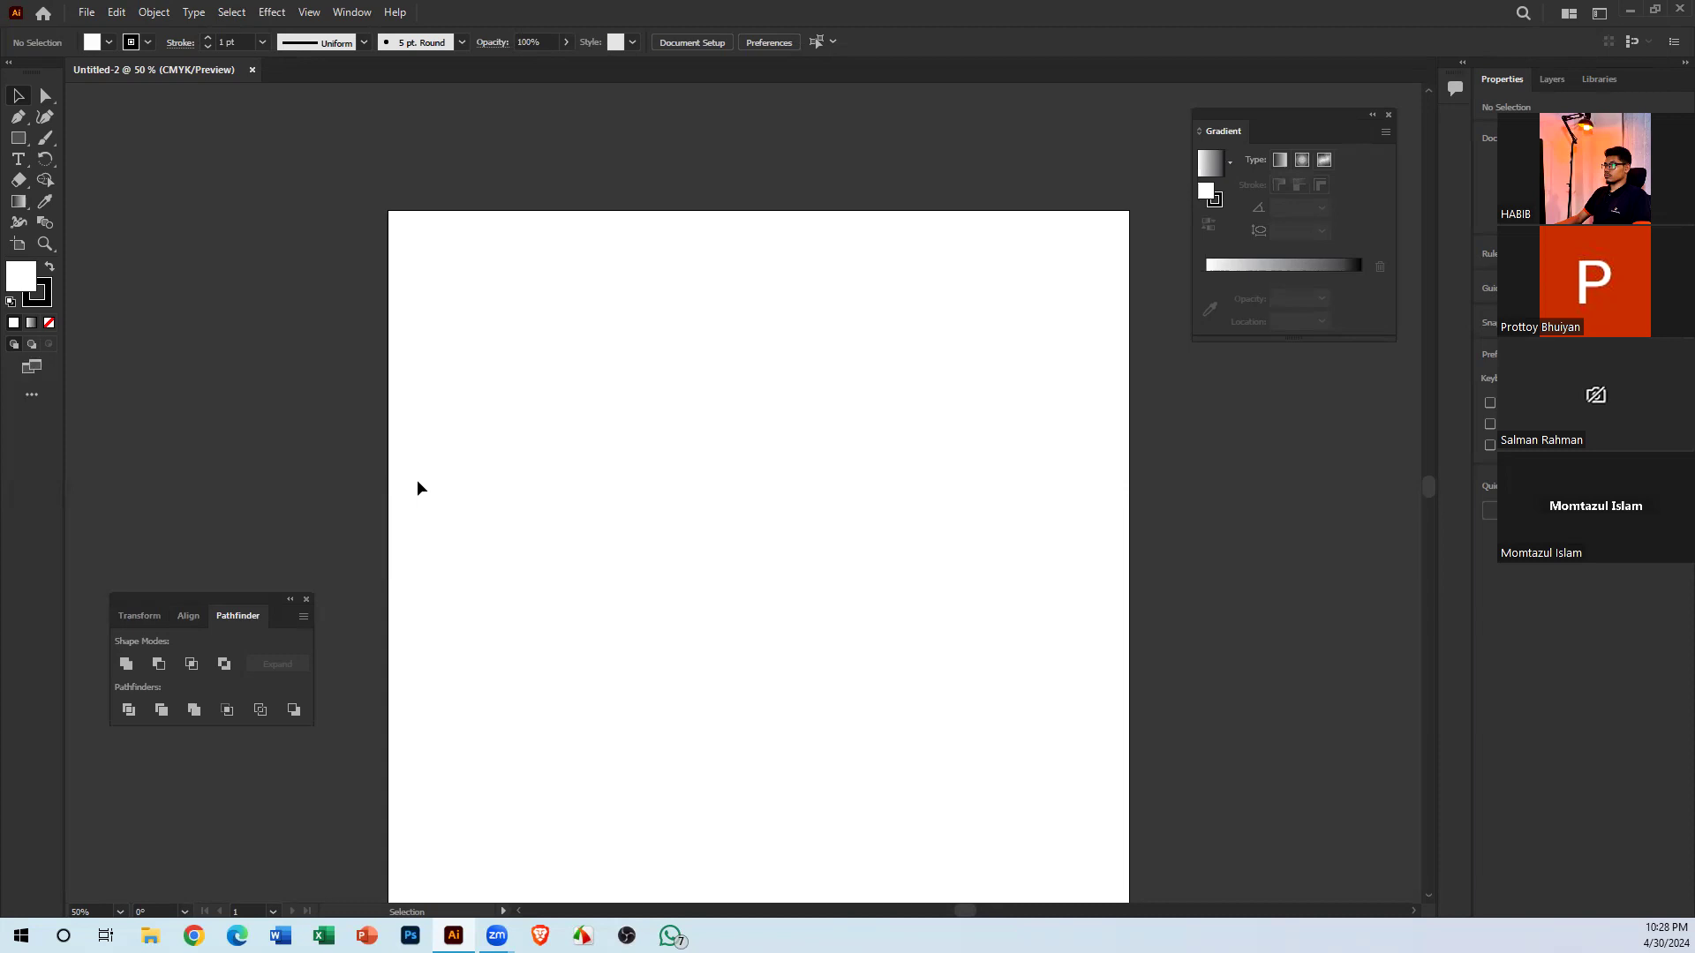
{"action": "key", "text": "Tab"}
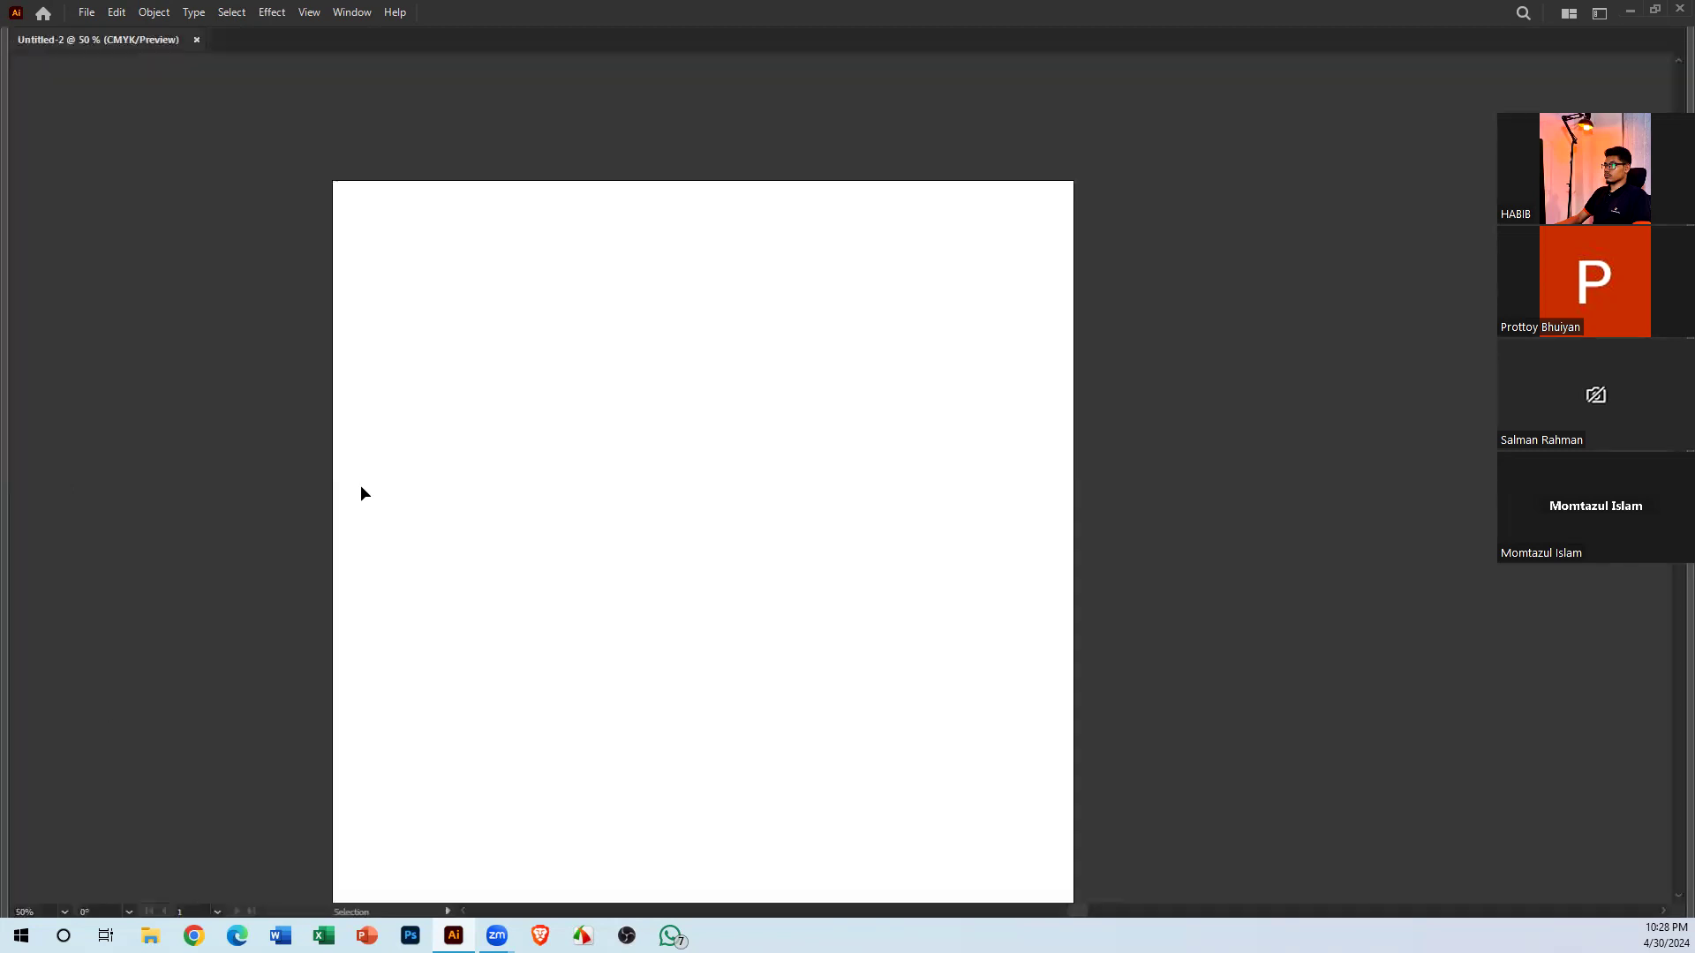
{"action": "key", "text": "space"}
{"action": "left_click_drag", "start_coordinate": [674, 567], "coordinate": [733, 538]}
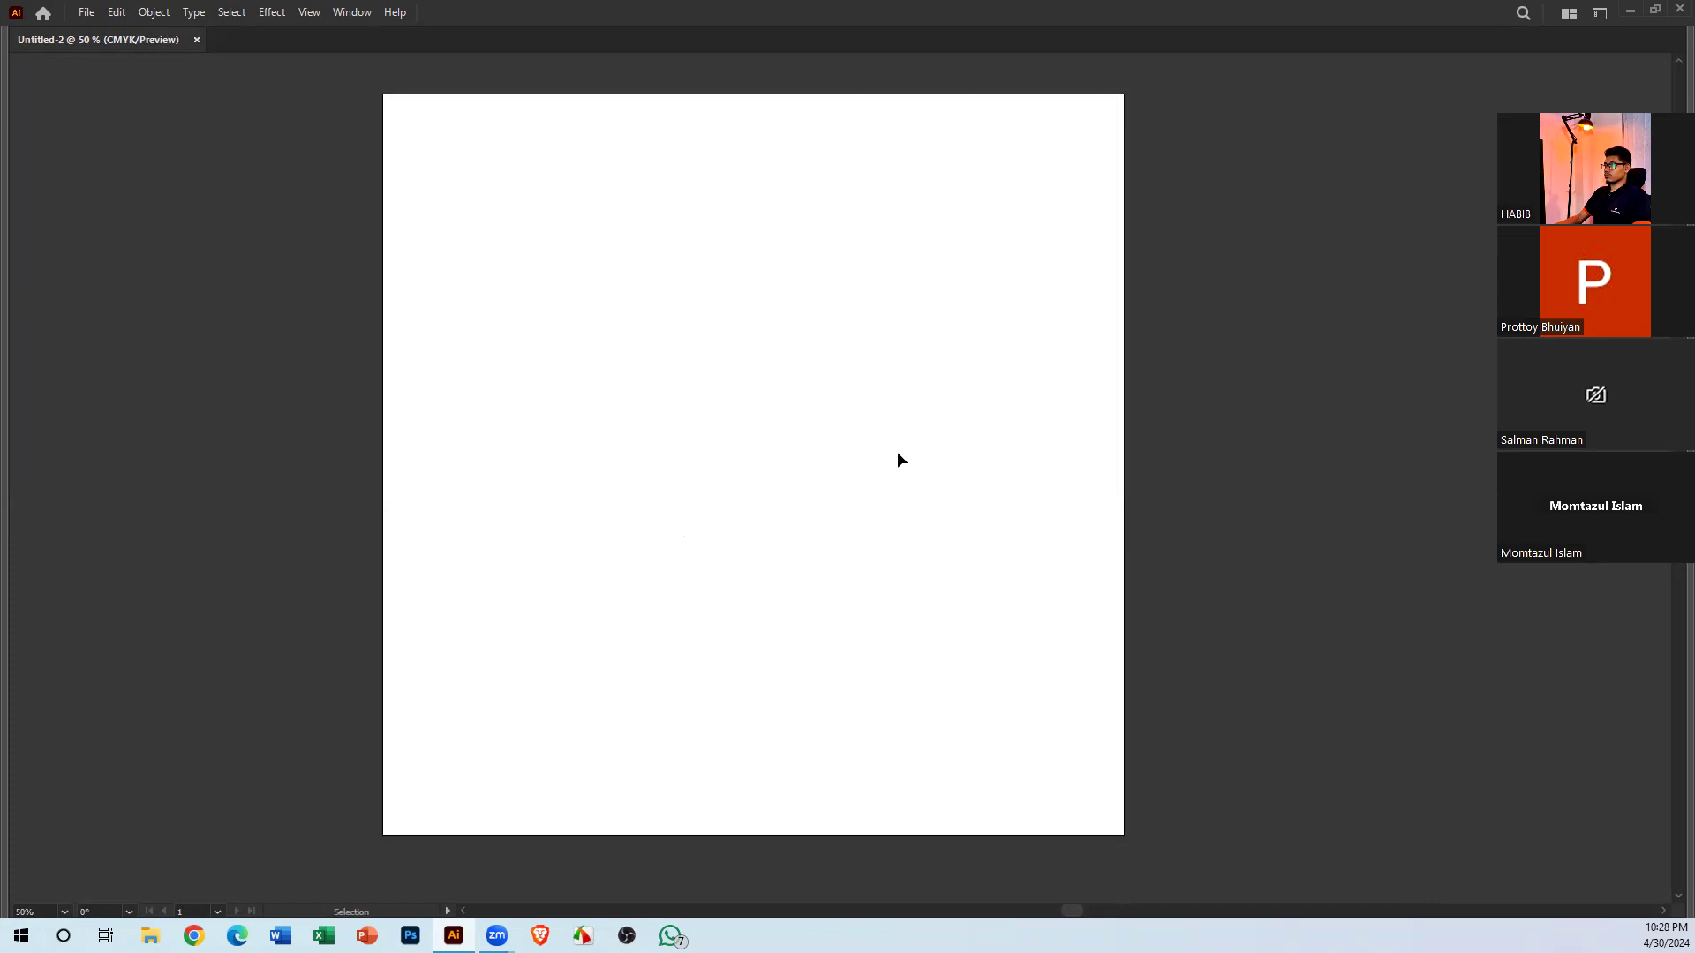
{"action": "key", "text": "Tab"}
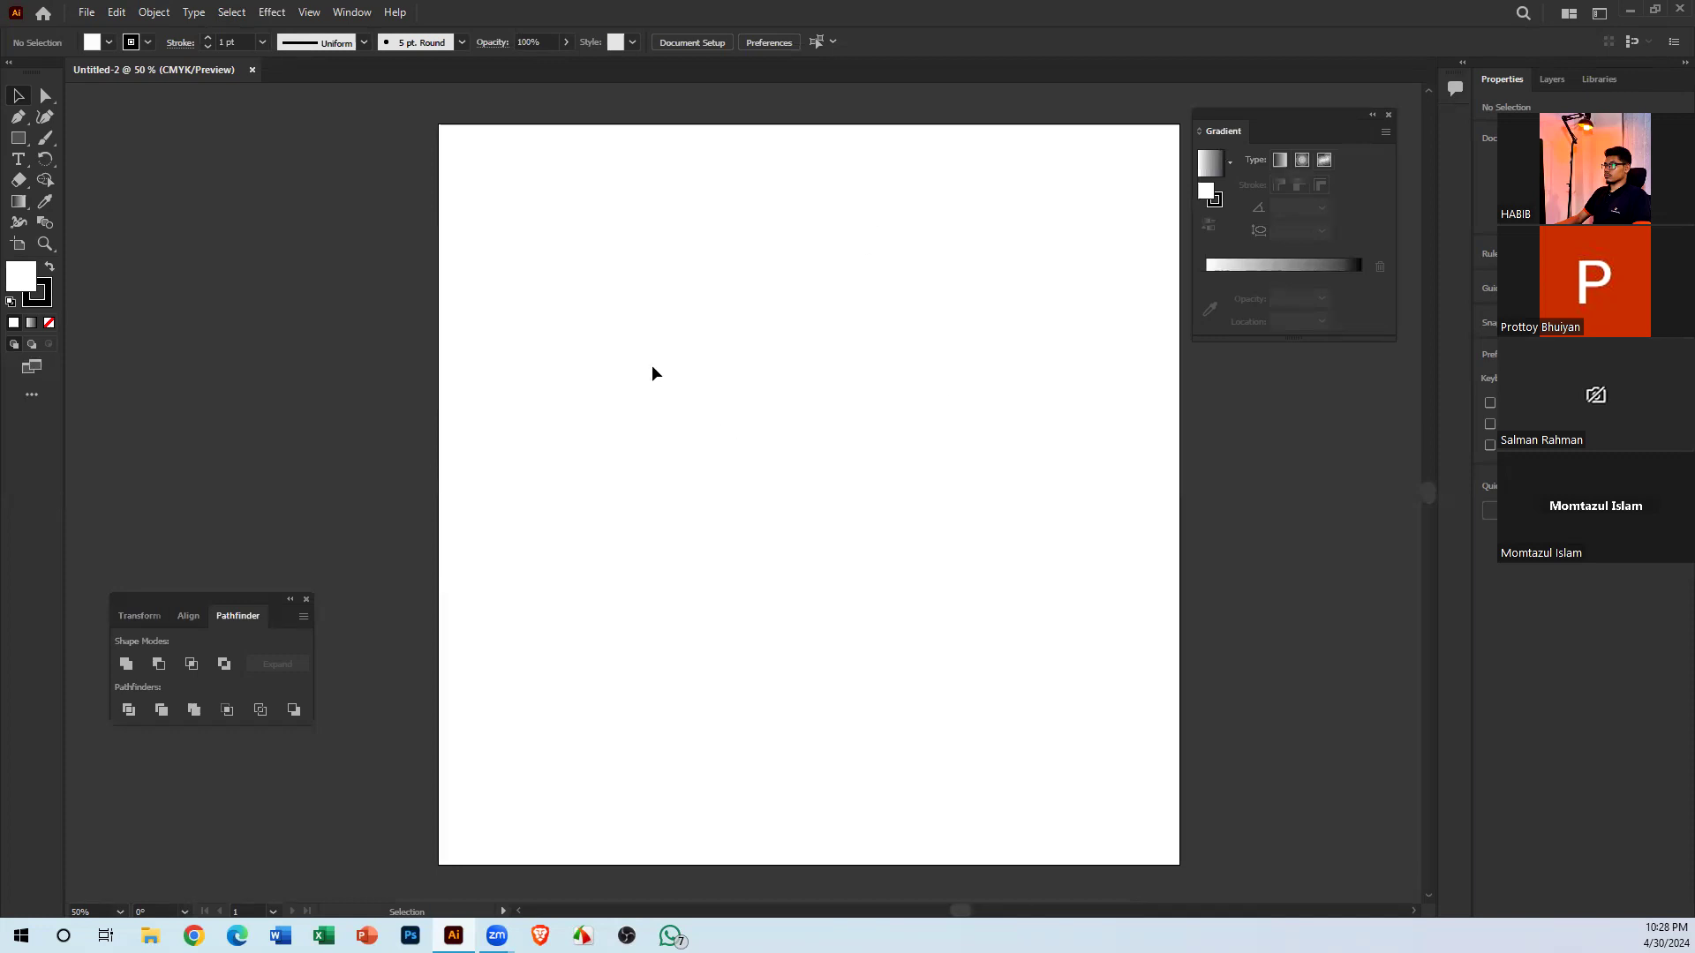
Examine the complete All Tools collection in both grid and list layouts, and close it
{"action": "left_click", "coordinate": [35, 394]}
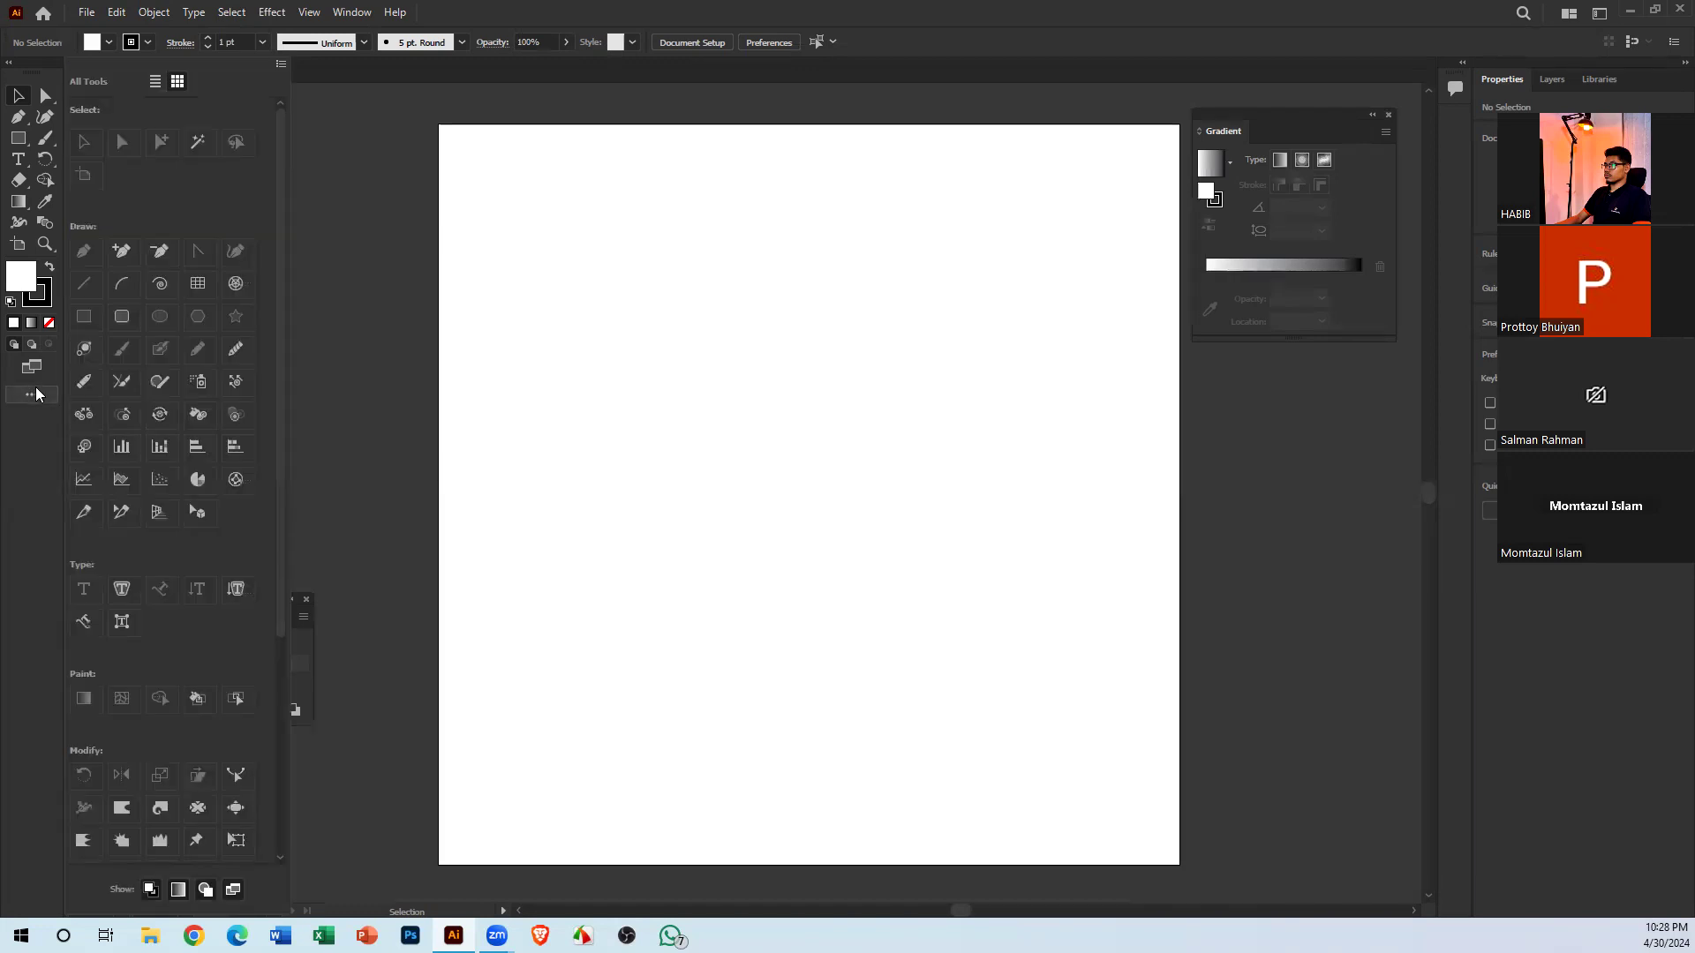
{"action": "left_click", "coordinate": [36, 394]}
{"action": "left_click", "coordinate": [35, 394]}
{"action": "scroll", "coordinate": [268, 499], "scroll_direction": "down", "scroll_amount": 3}
{"action": "scroll", "coordinate": [241, 514], "scroll_direction": "up", "scroll_amount": 3}
{"action": "scroll", "coordinate": [186, 616], "scroll_direction": "down", "scroll_amount": 5}
{"action": "scroll", "coordinate": [192, 616], "scroll_direction": "up", "scroll_amount": 5}
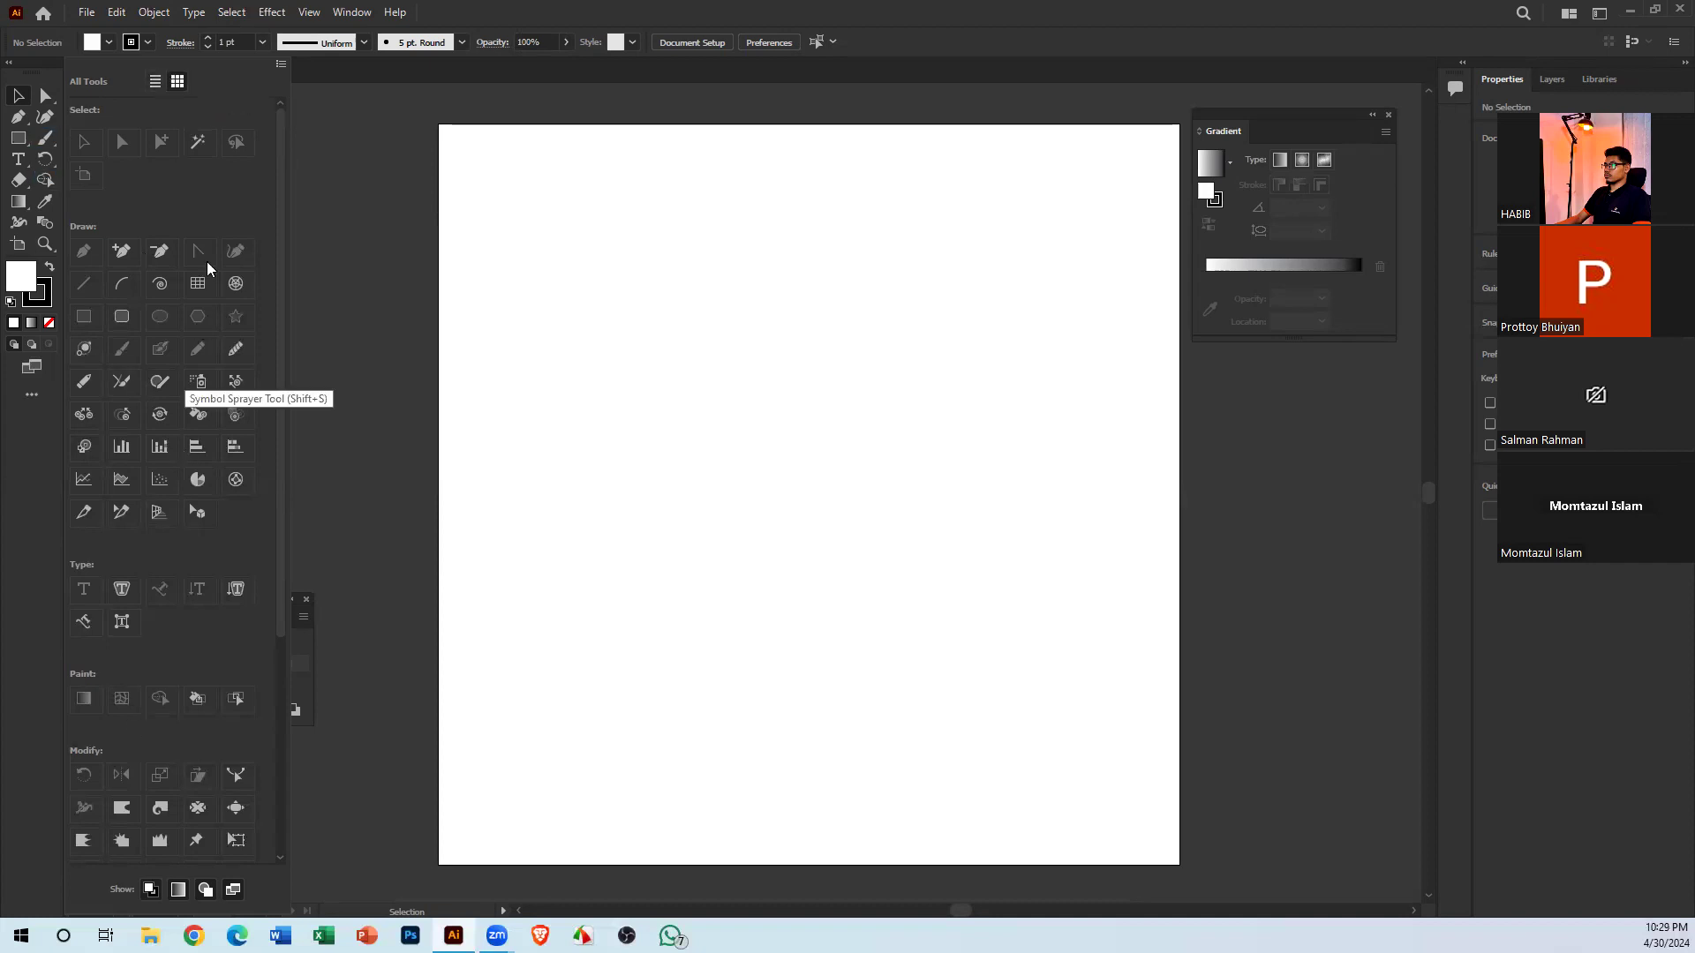
{"action": "left_click", "coordinate": [155, 83]}
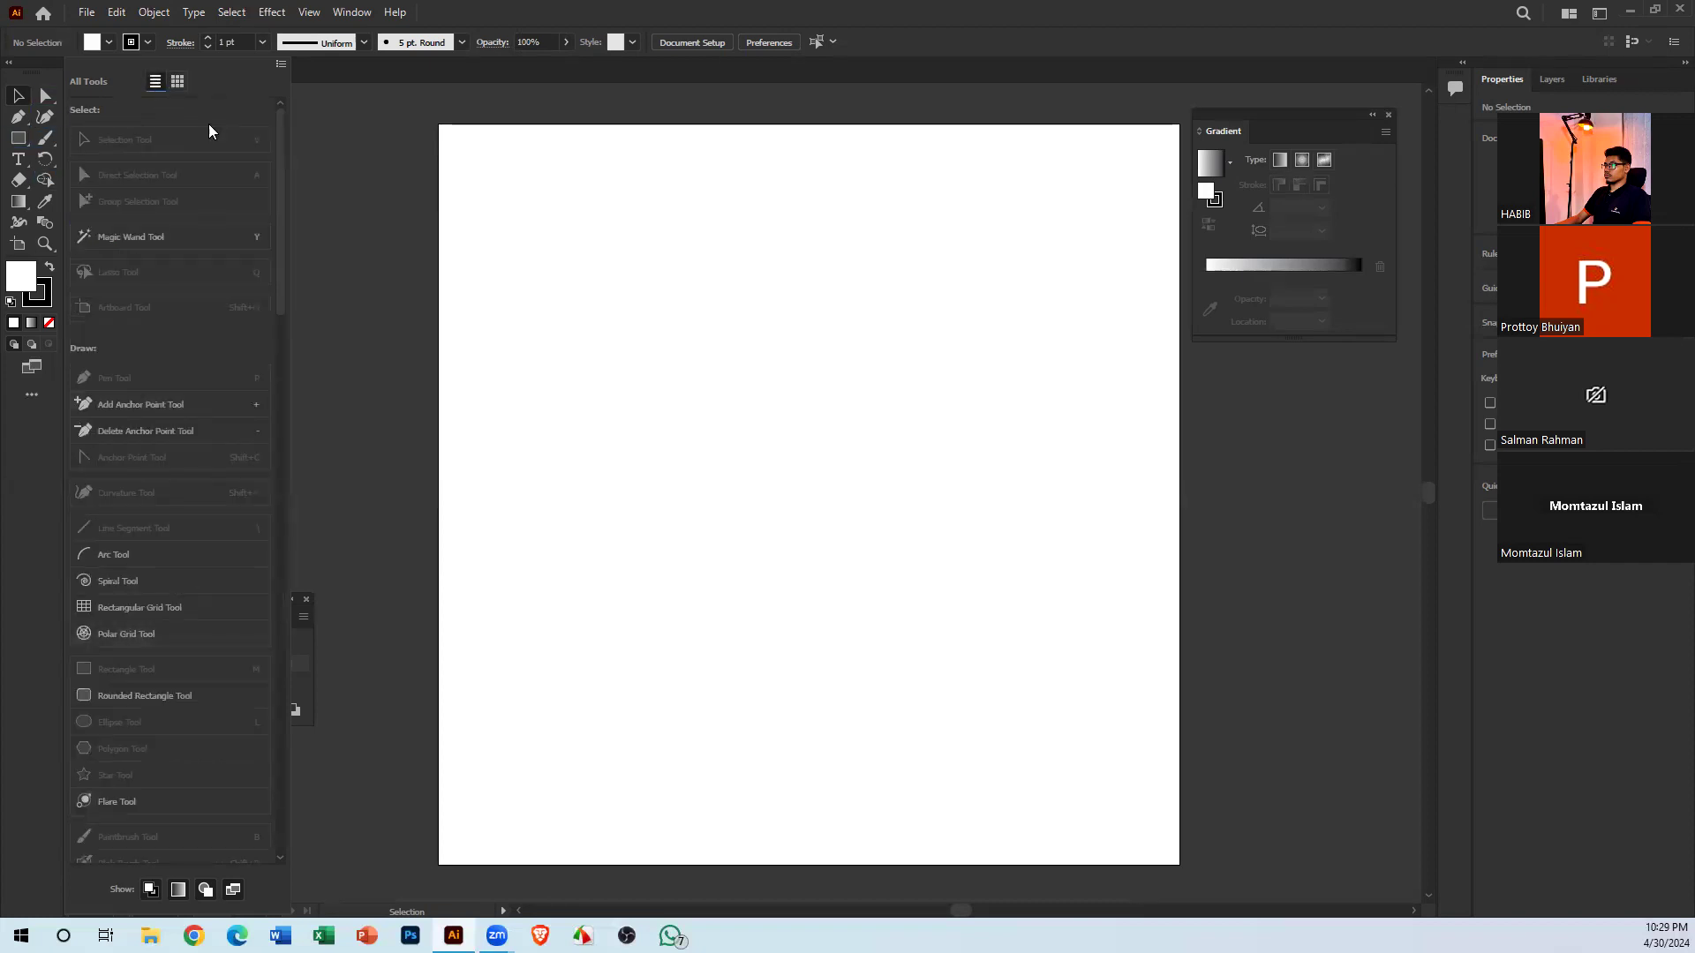
{"action": "left_click", "coordinate": [171, 83]}
{"action": "left_click", "coordinate": [375, 157]}
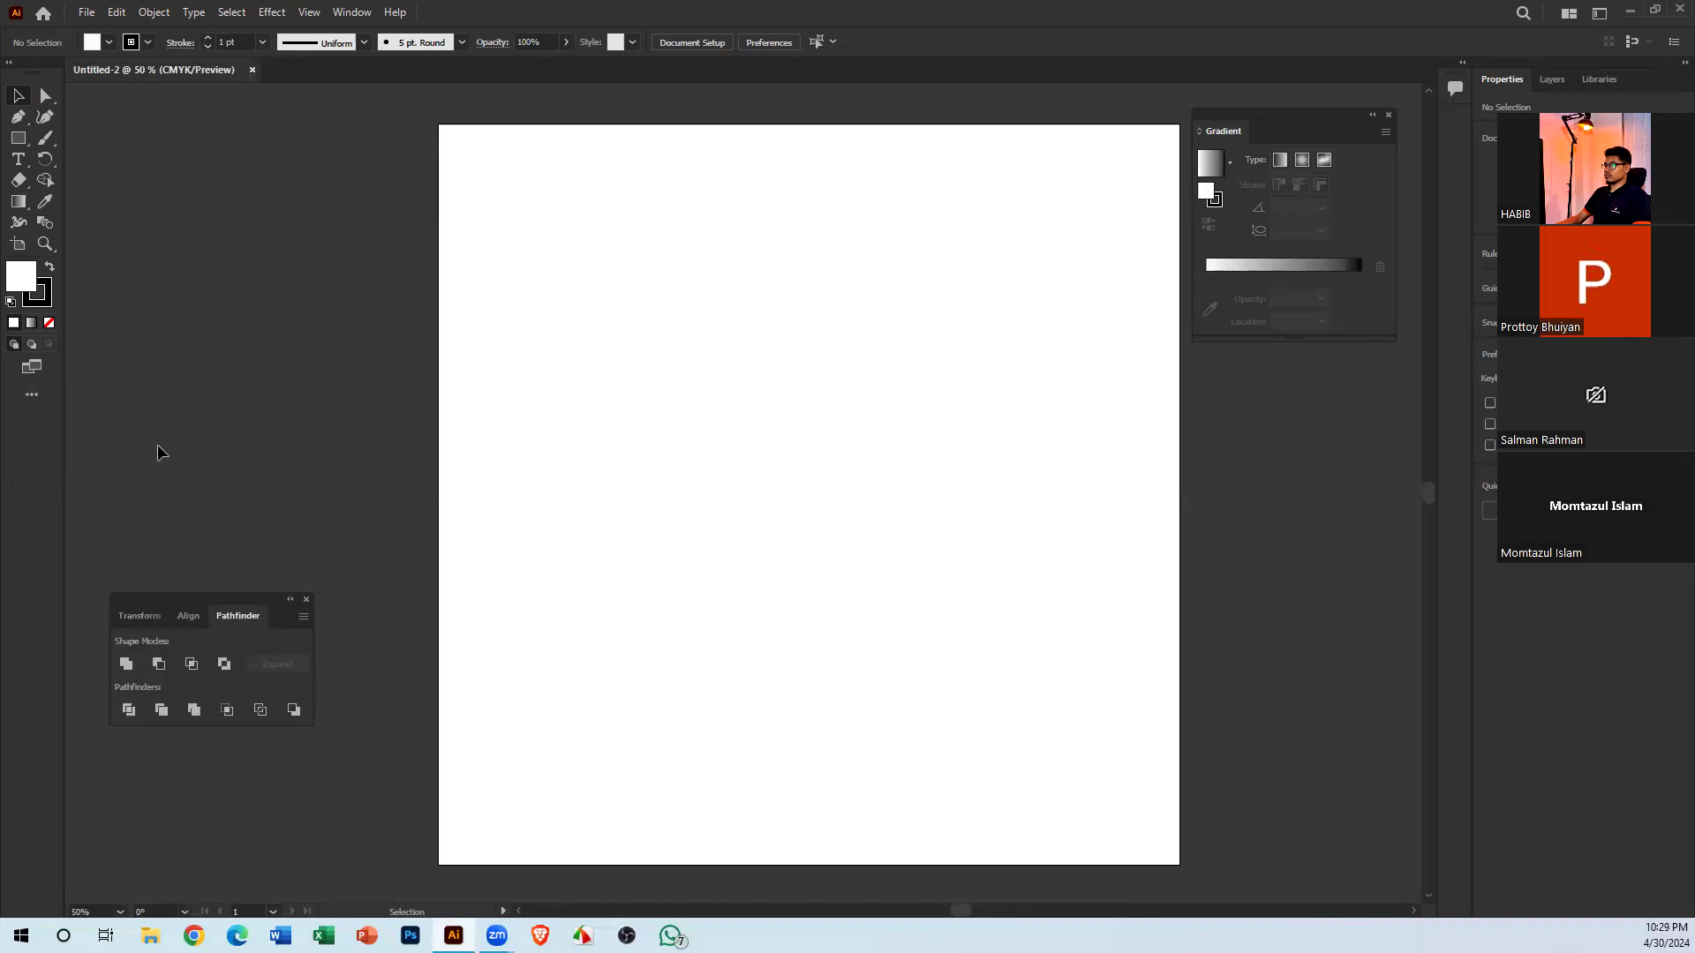
{"action": "key", "text": "space"}
{"action": "left_click_drag", "start_coordinate": [733, 472], "coordinate": [618, 463]}
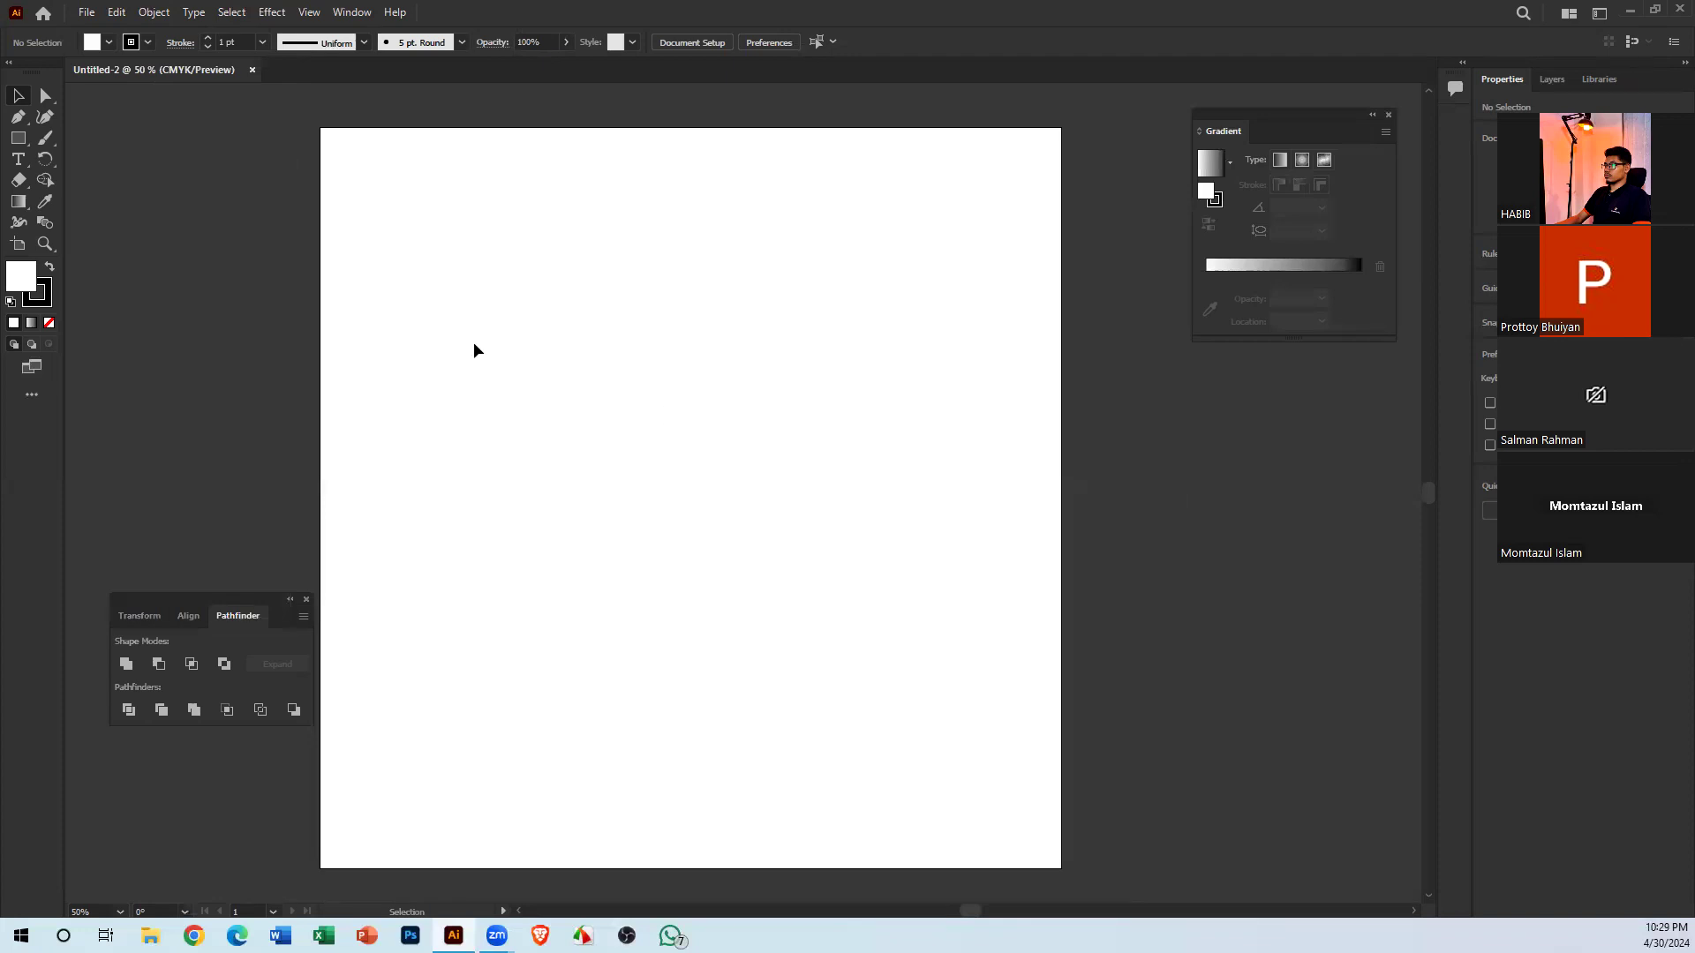
{"action": "key", "text": "space"}
{"action": "mouse_move", "coordinate": [742, 469]}
{"action": "left_mouse_down"}
{"action": "mouse_move", "coordinate": [757, 447]}
{"action": "mouse_move", "coordinate": [741, 467]}
{"action": "left_mouse_up"}
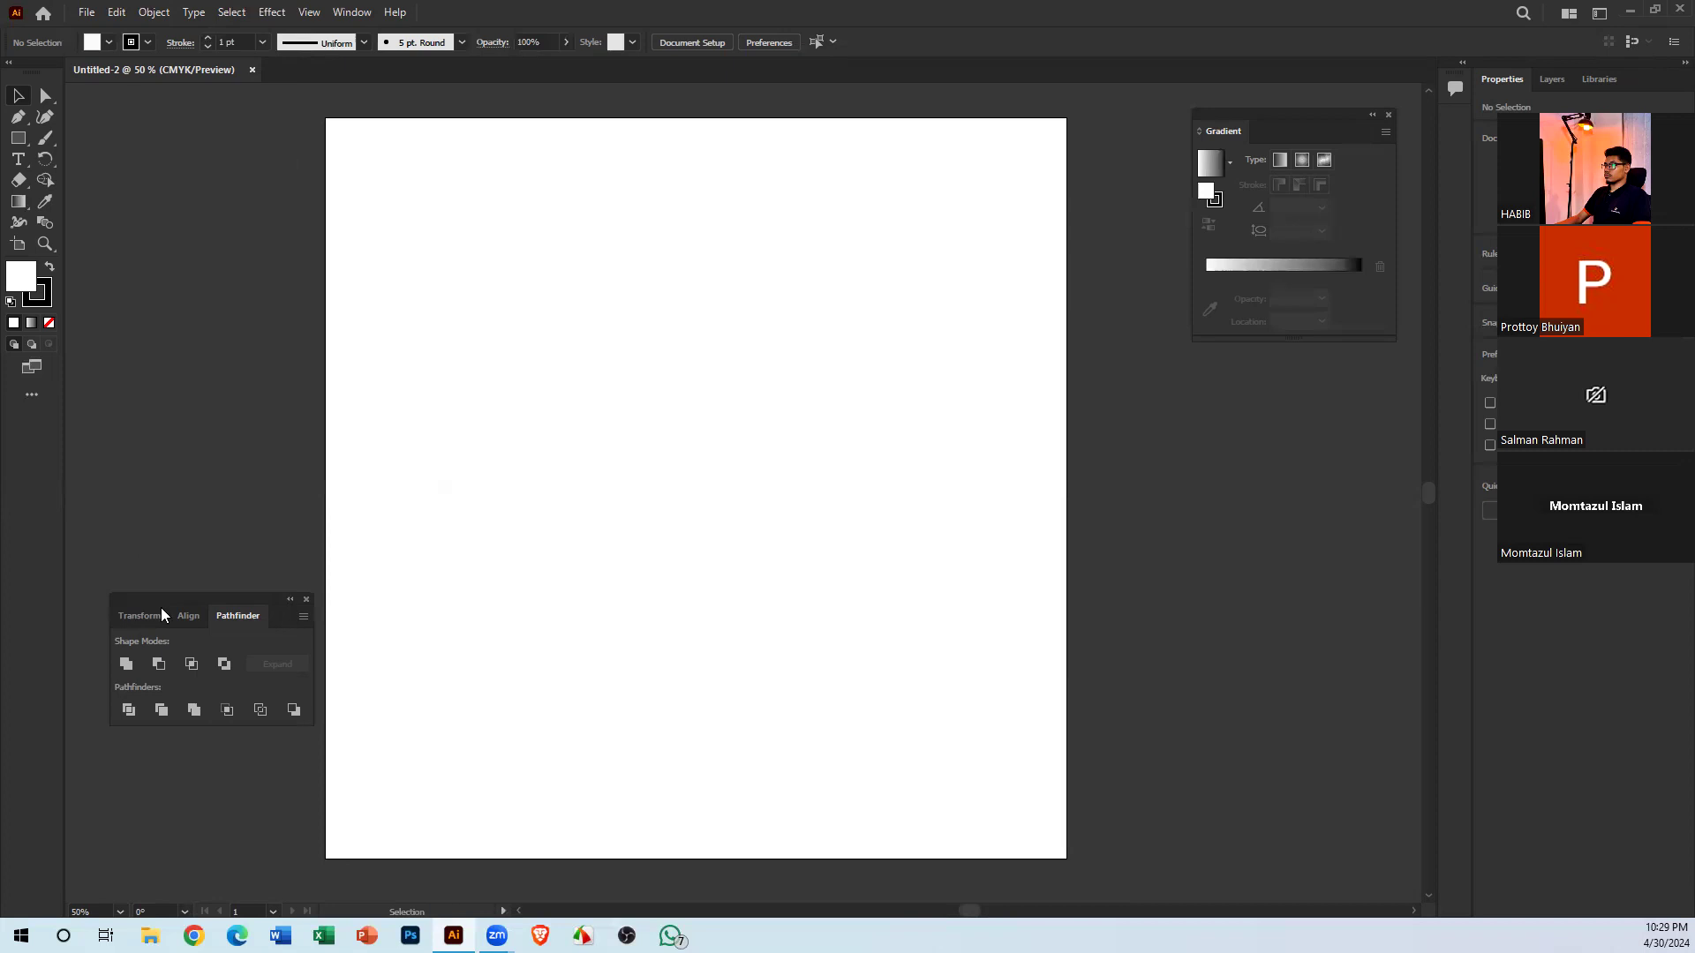
Detach the Pathfinder panel from the Transform and Align group, close that group, and float Pathfinder beside the artboard's left edge
{"action": "left_click_drag", "start_coordinate": [227, 618], "coordinate": [1171, 447]}
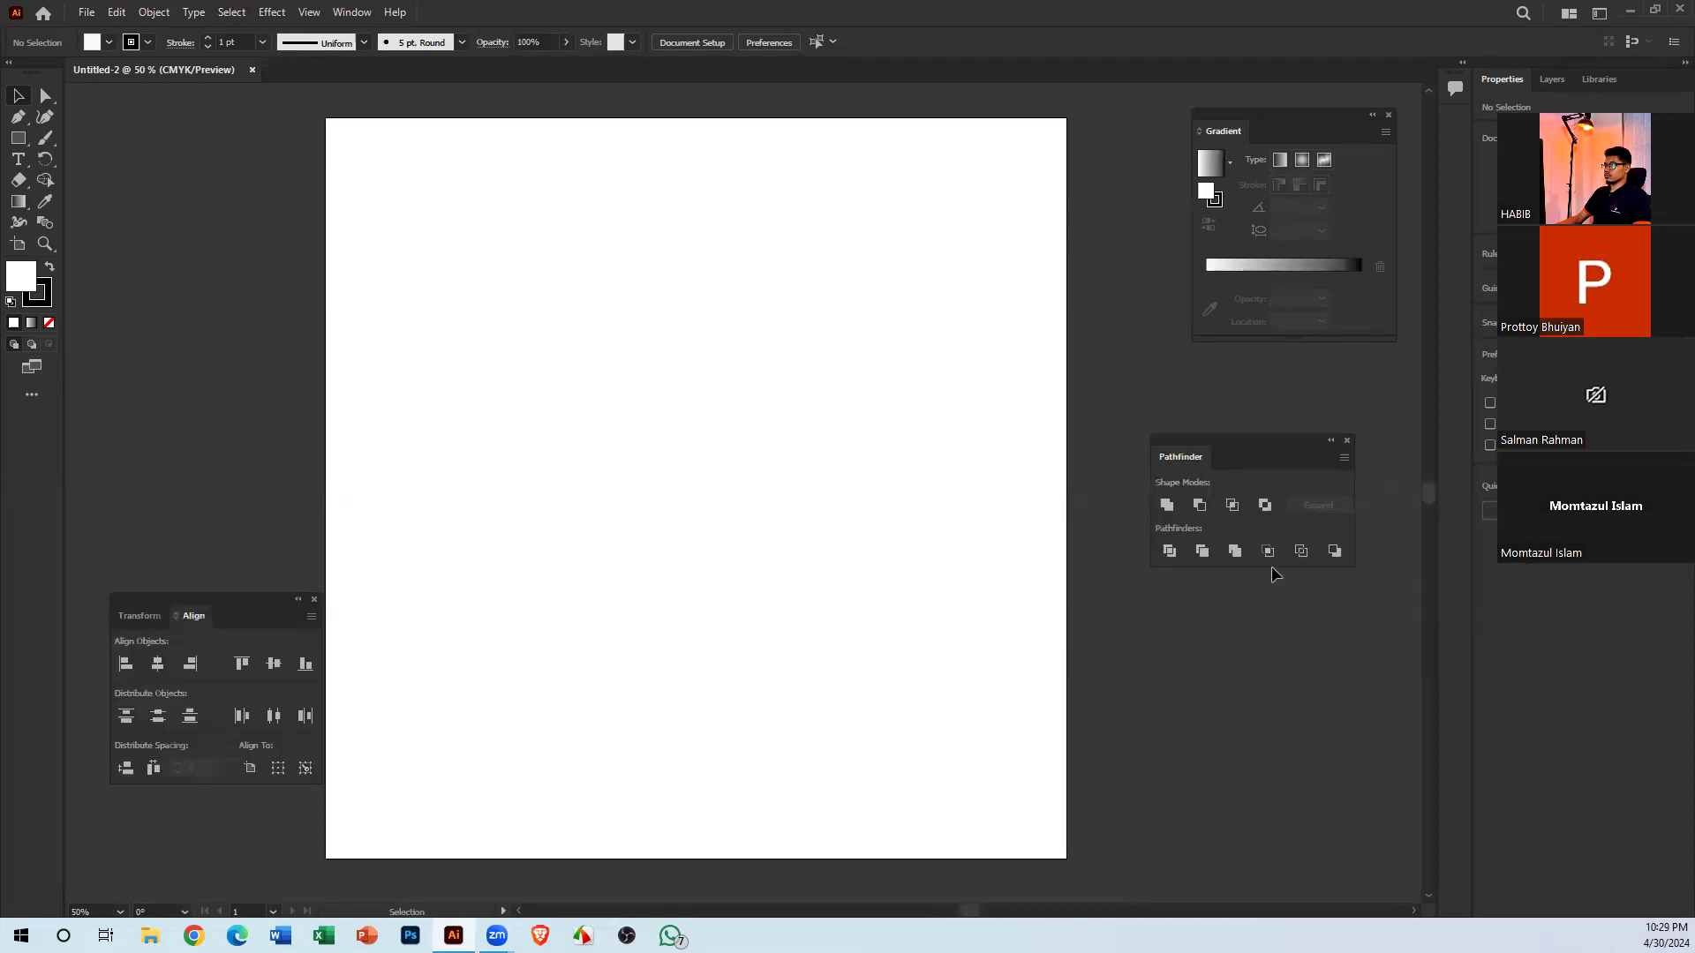
{"action": "left_click", "coordinate": [316, 599]}
{"action": "left_click", "coordinate": [351, 12]}
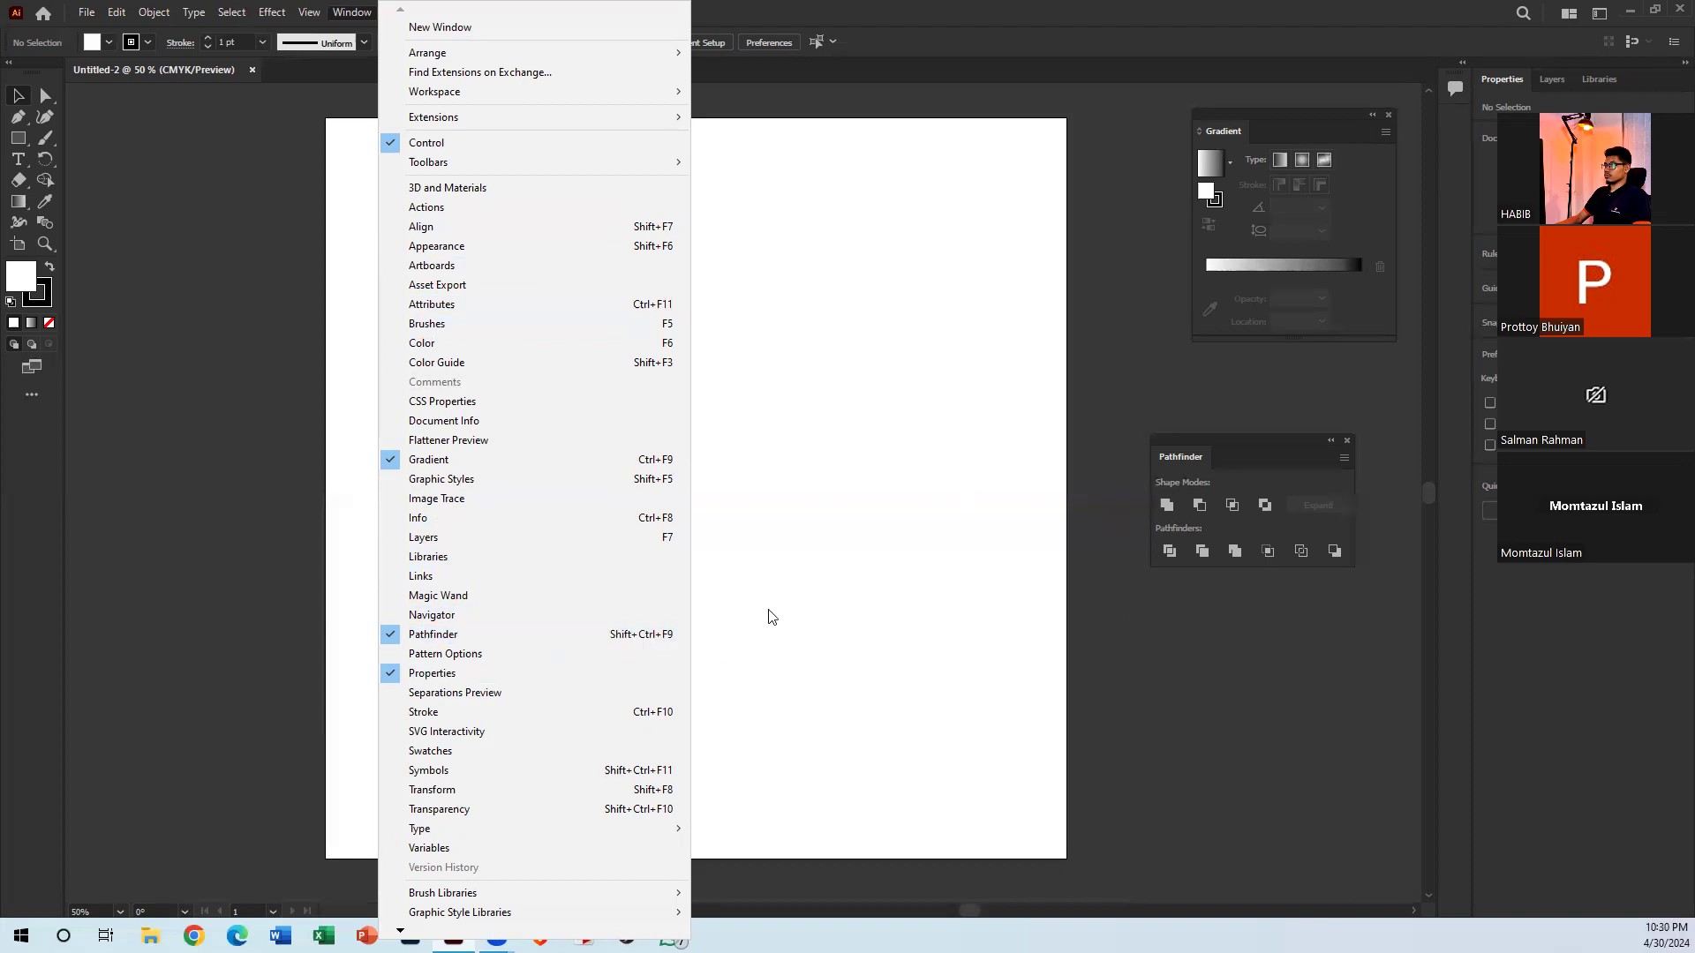
{"action": "left_click", "coordinate": [852, 620]}
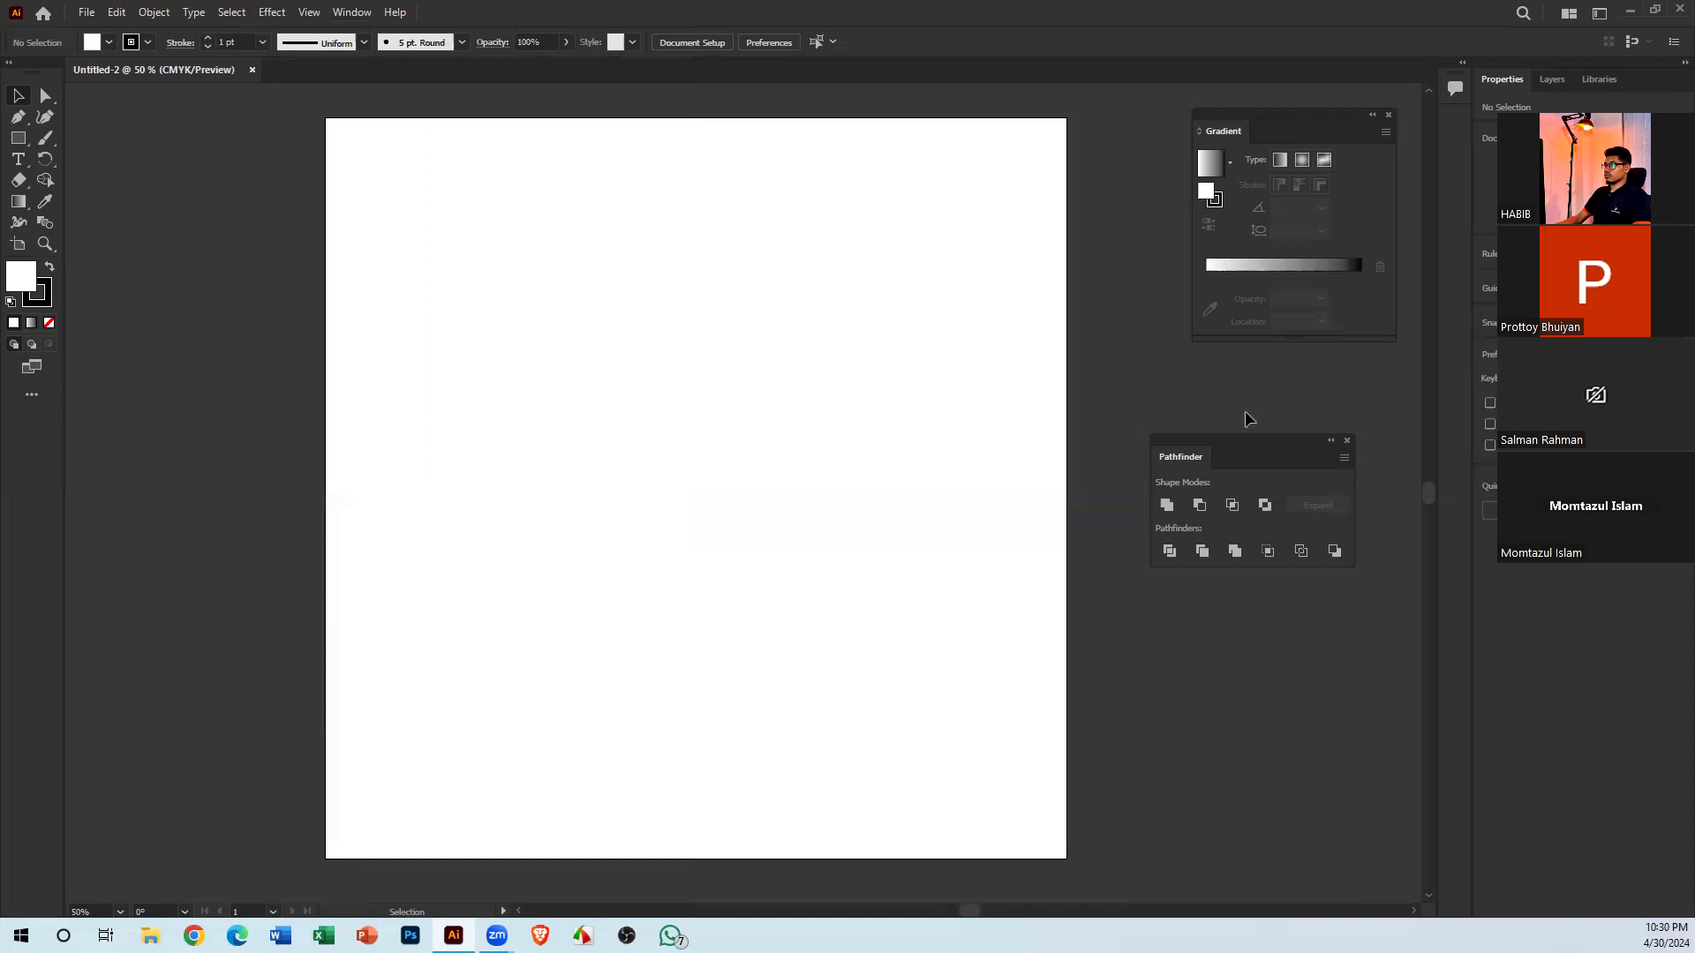
{"action": "left_click_drag", "start_coordinate": [1260, 443], "coordinate": [201, 428]}
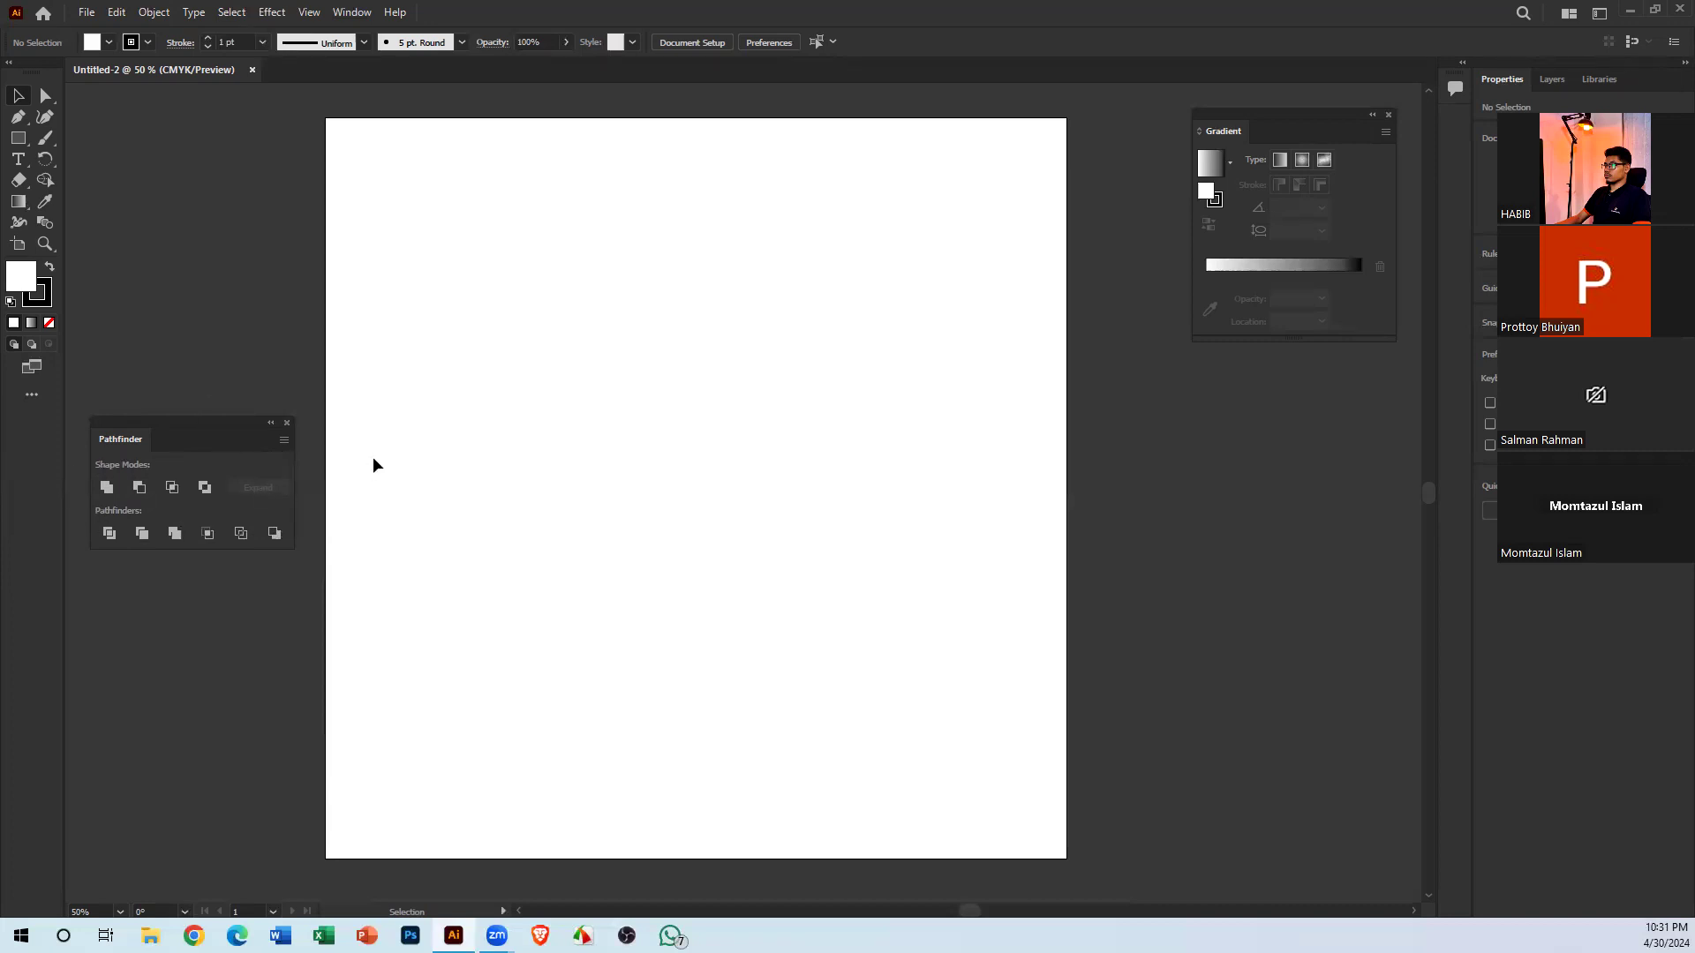
{"action": "mouse_move", "coordinate": [554, 466]}
{"action": "left_mouse_down"}
{"action": "mouse_move", "coordinate": [522, 529]}
{"action": "mouse_move", "coordinate": [568, 468]}
{"action": "left_mouse_up"}
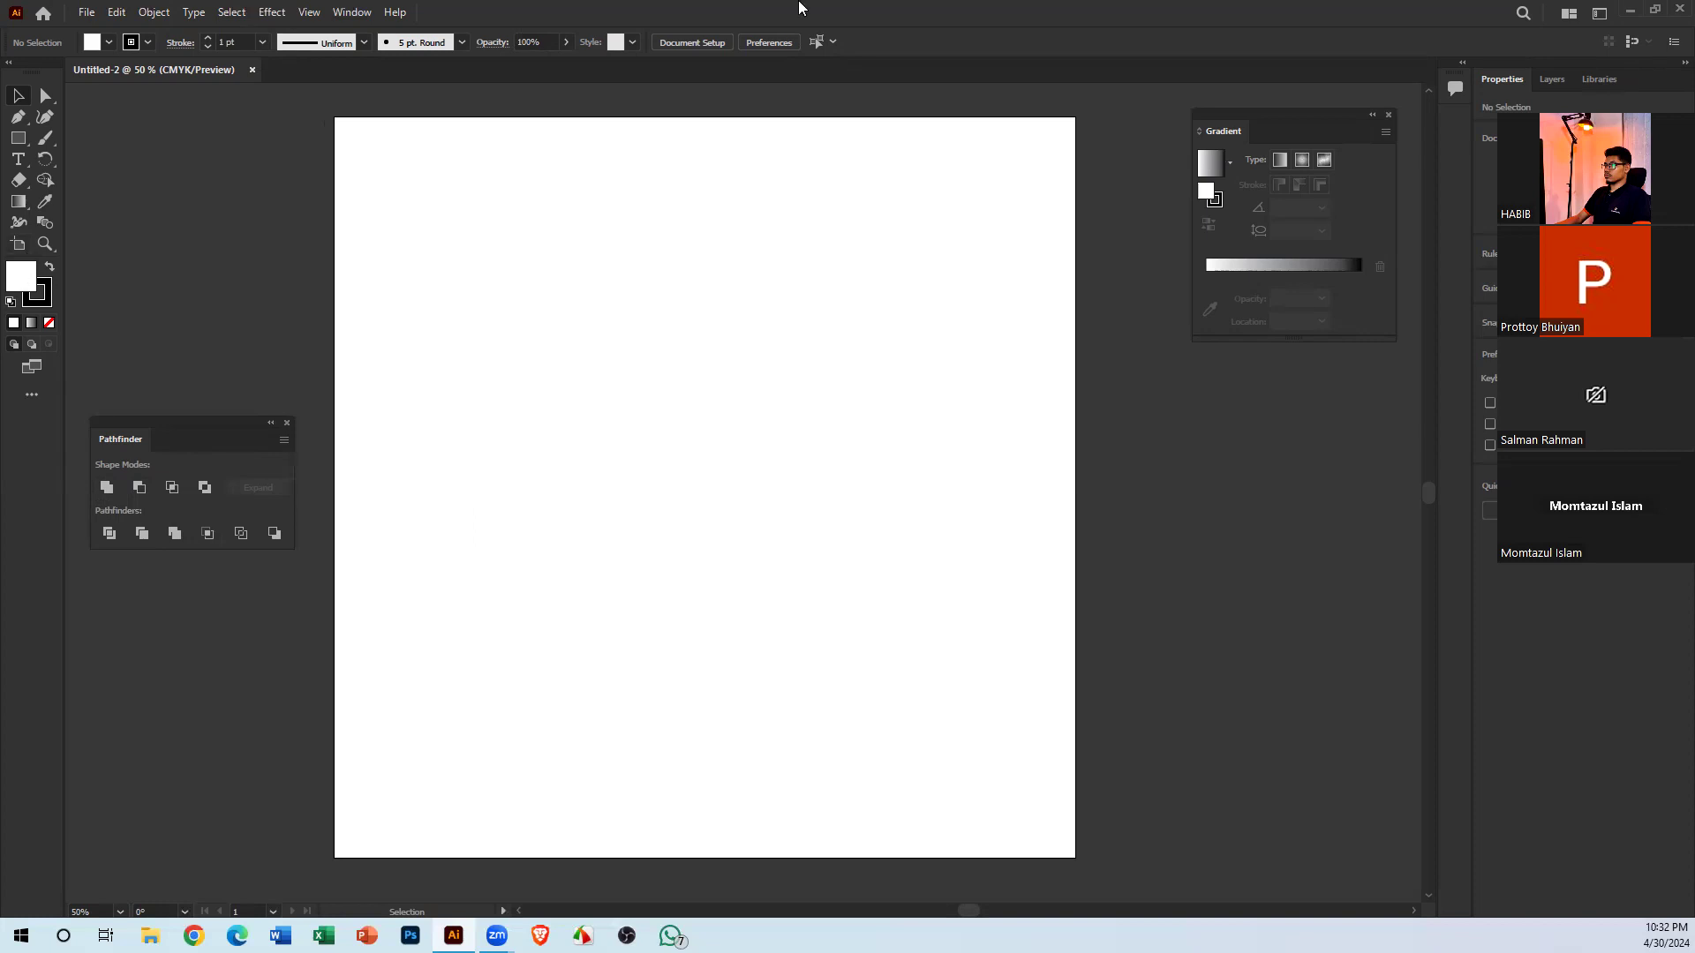
Show the Color panel, place it below the Gradient panel, and pick a purple fill from the spectrum
{"action": "left_click", "coordinate": [352, 12]}
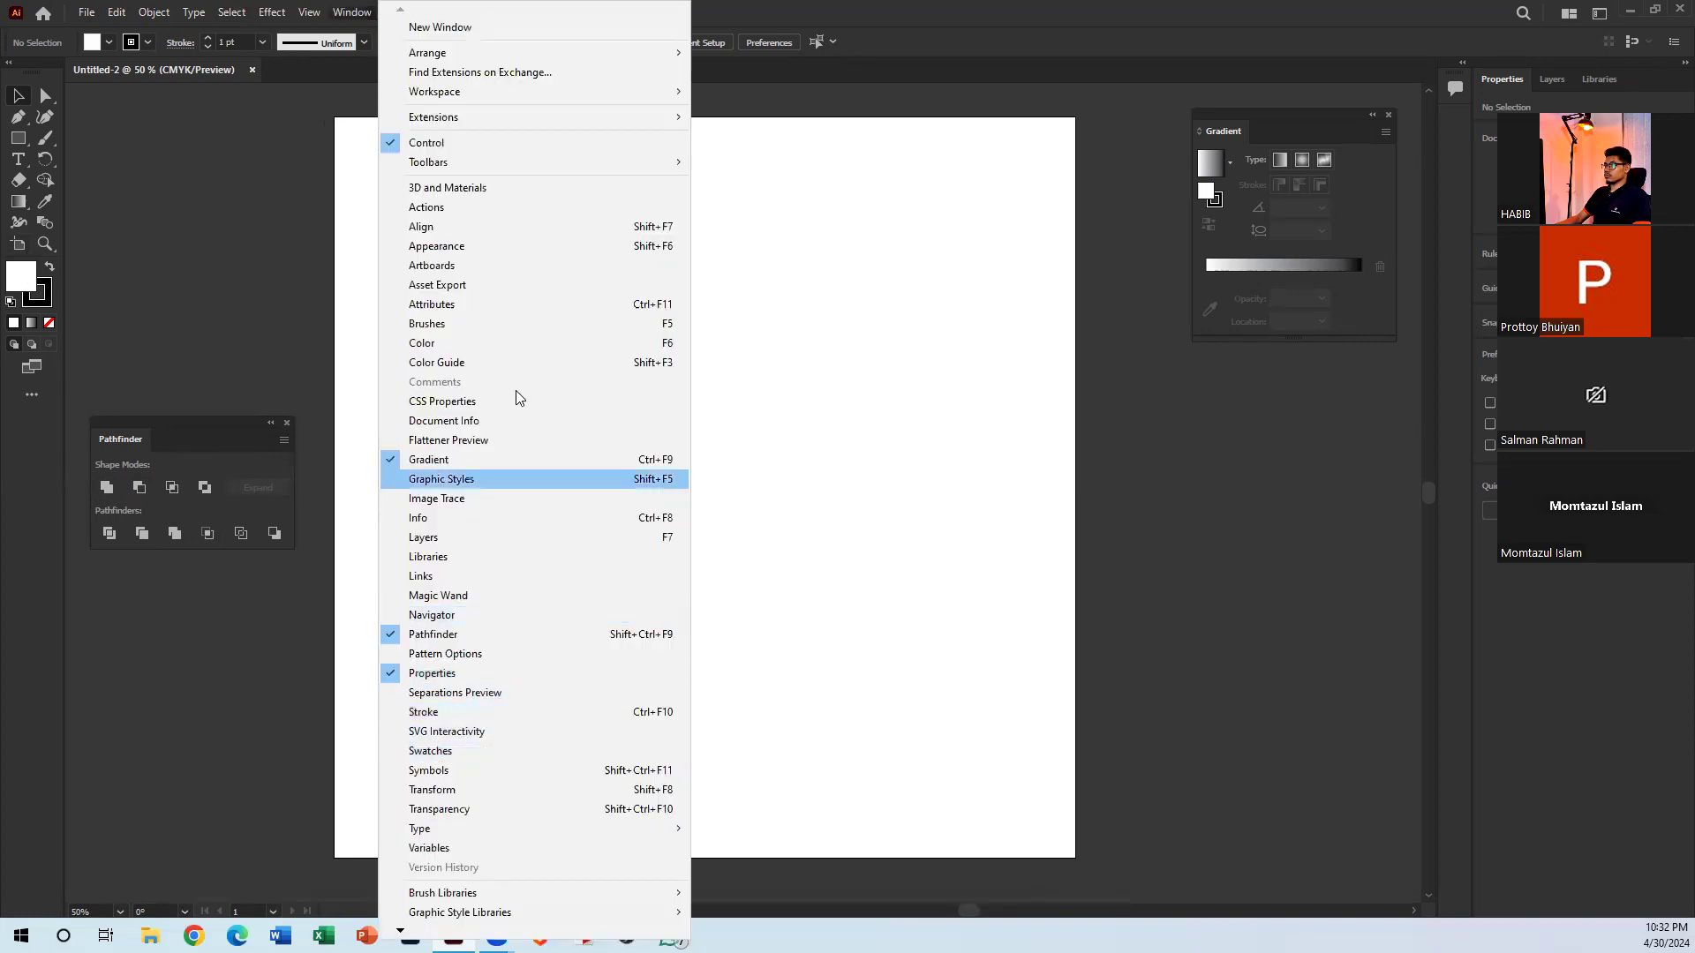
{"action": "left_click", "coordinate": [476, 342]}
{"action": "left_click_drag", "start_coordinate": [1285, 371], "coordinate": [1341, 418]}
{"action": "left_click", "coordinate": [1370, 556]}
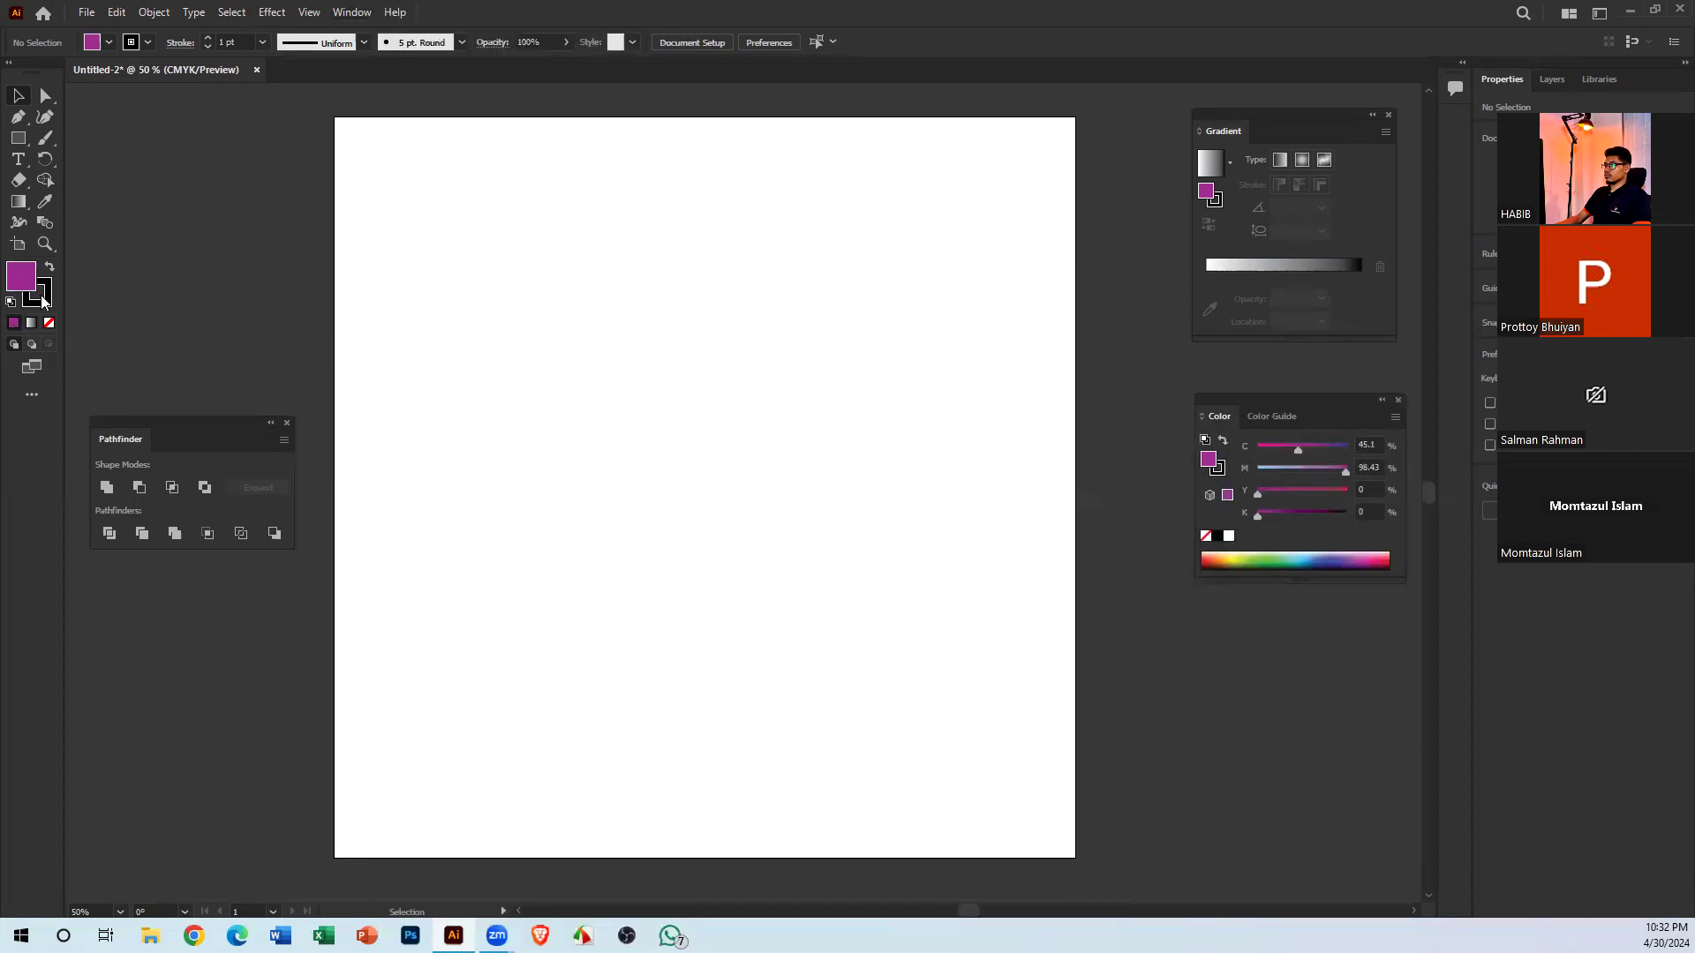
Set the stroke to None and pick a light green fill of about C 57.65, M 0, Y 84.31, K 0
{"action": "left_click", "coordinate": [50, 322]}
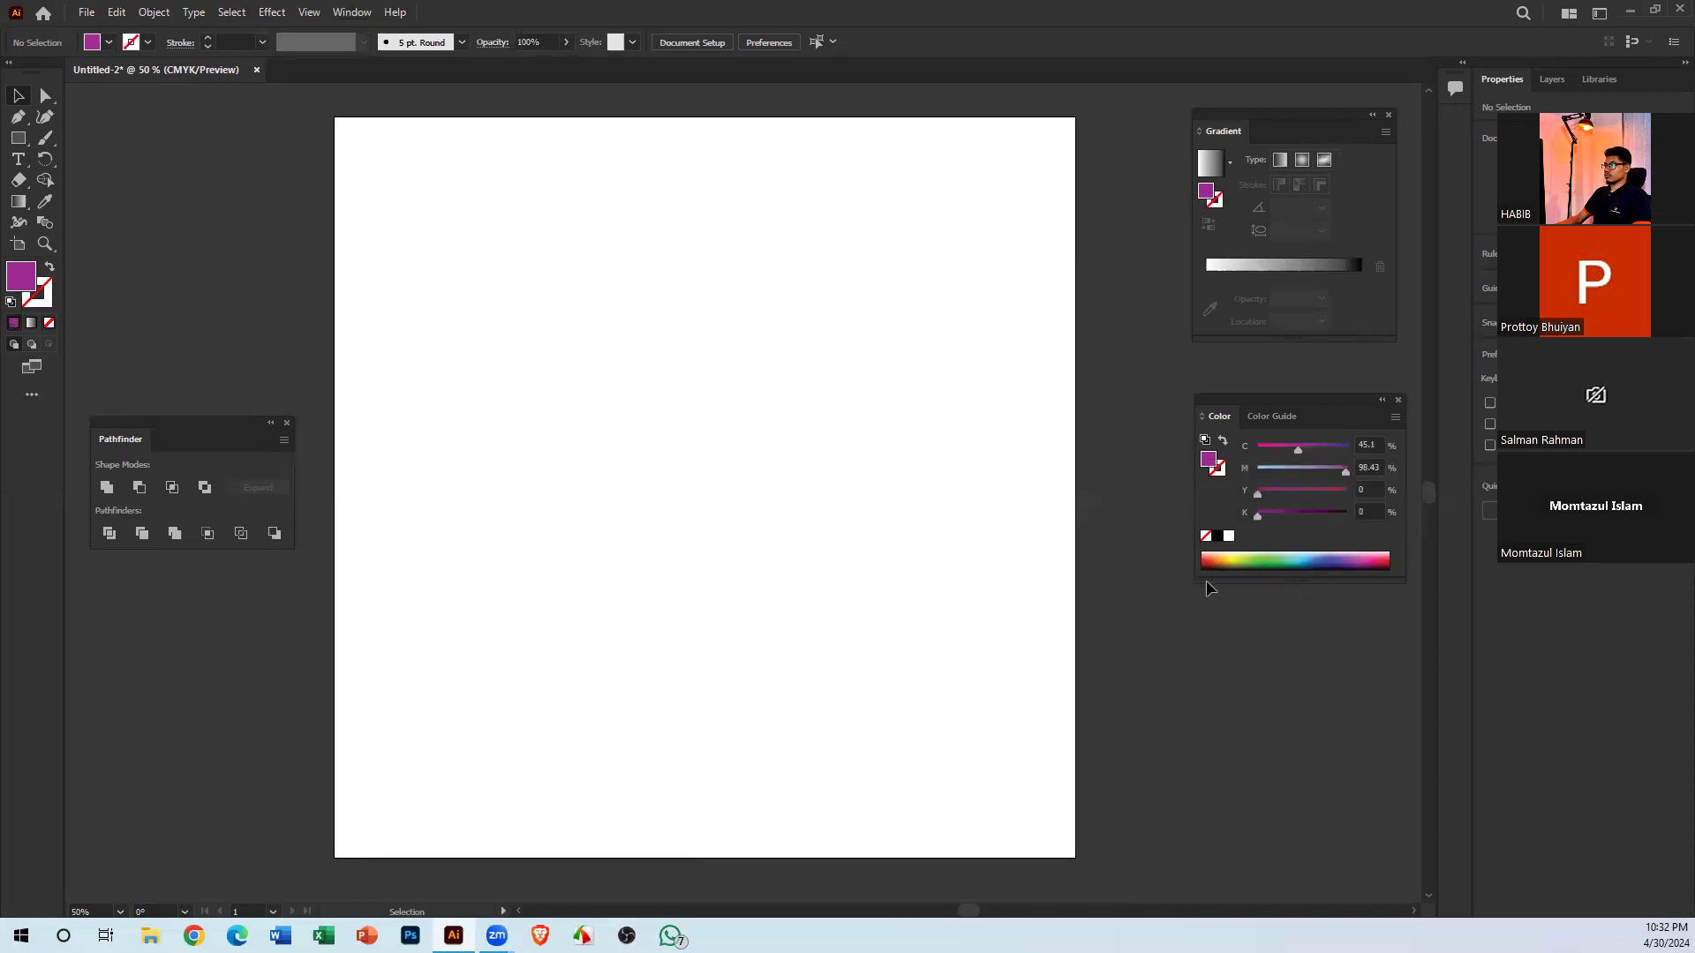
{"action": "left_click", "coordinate": [1245, 558]}
{"action": "left_click", "coordinate": [1268, 557]}
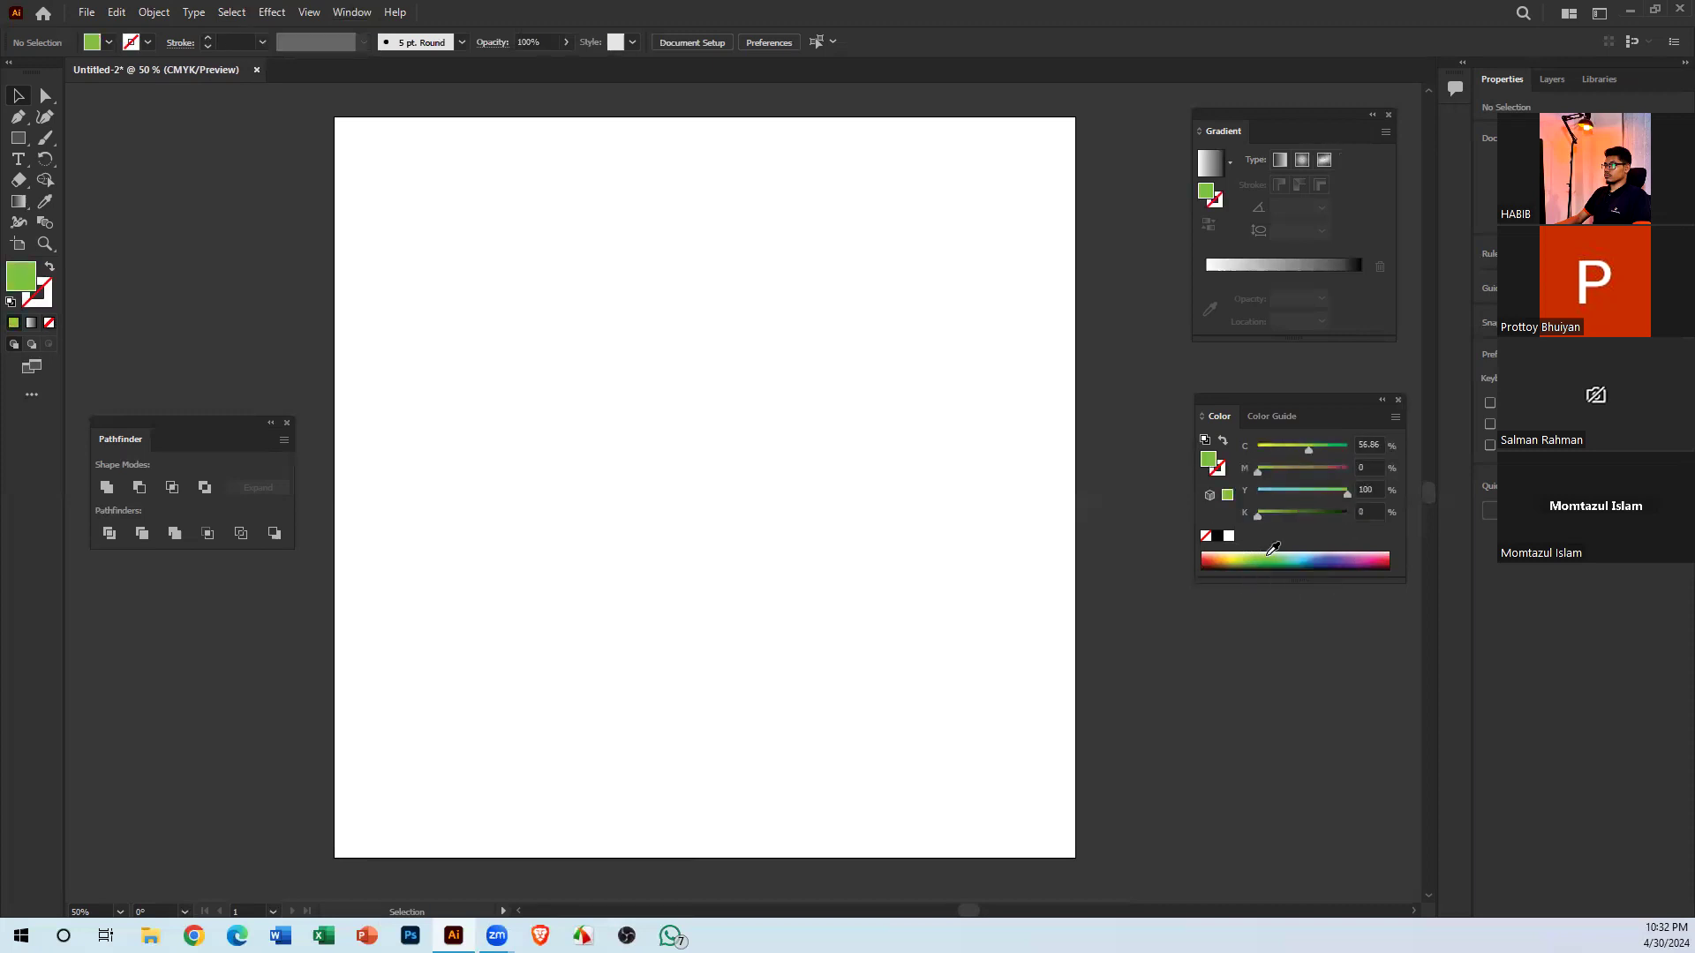
{"action": "left_click", "coordinate": [1272, 558]}
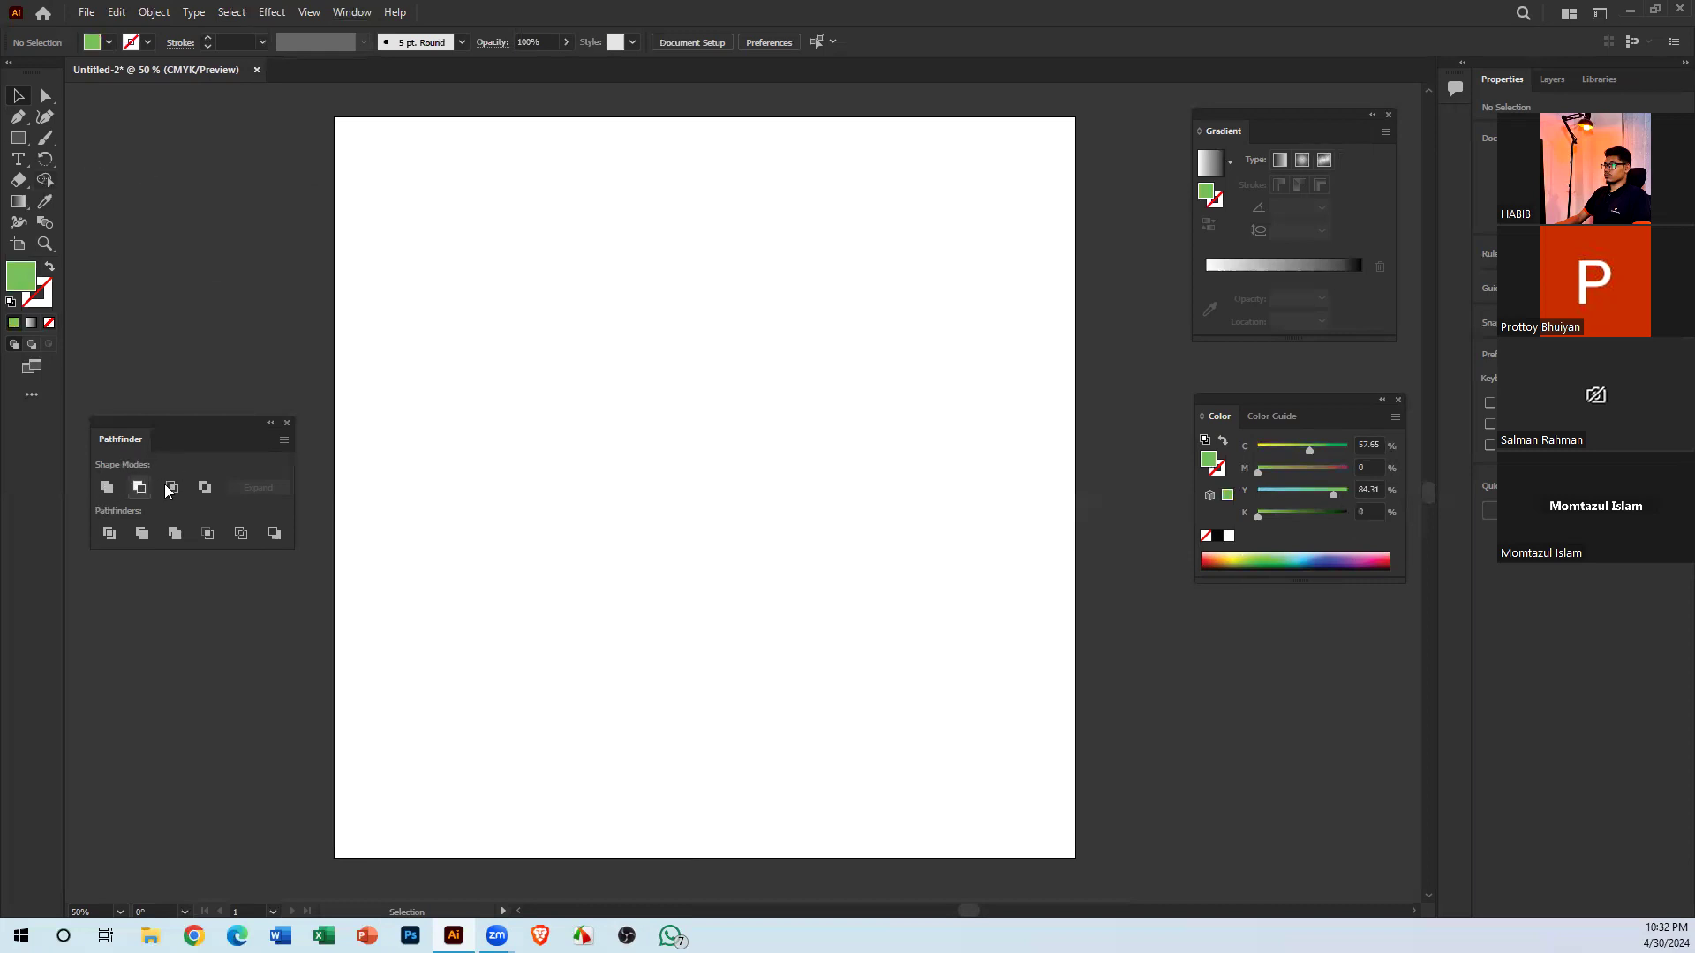
Draw a circle about 2.12 in across in the upper middle of the artboard with the Ellipse tool, and deselect it
{"action": "left_click", "coordinate": [19, 139]}
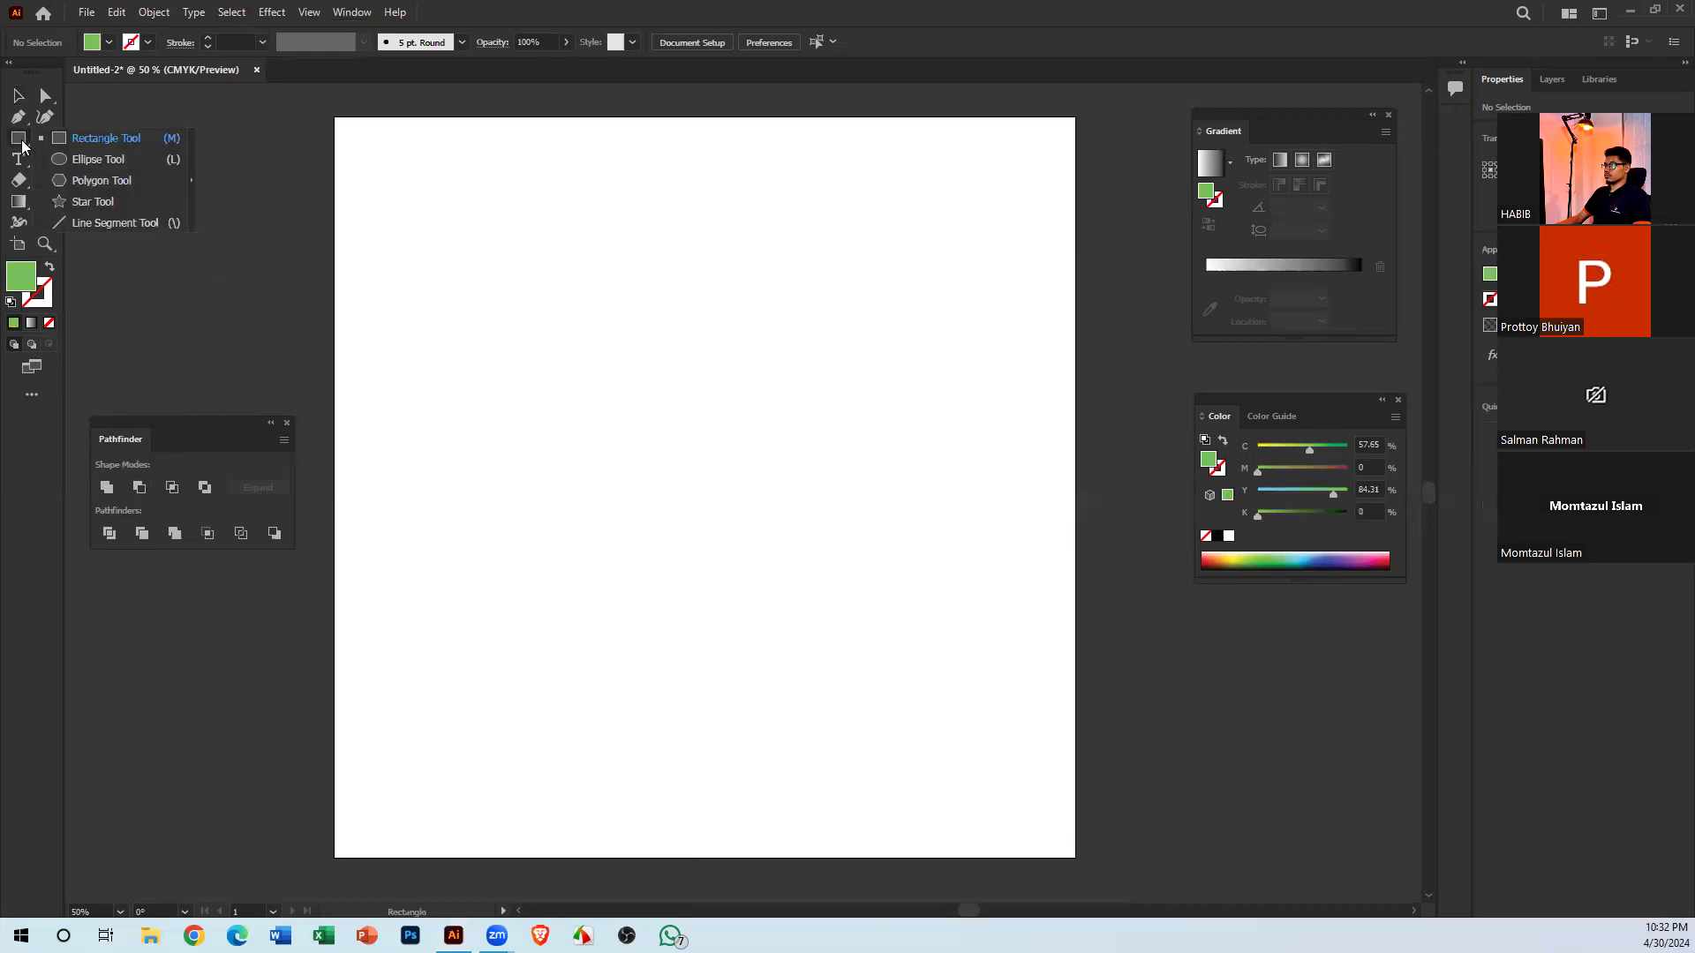
{"action": "left_click", "coordinate": [94, 154]}
{"action": "left_click_drag", "start_coordinate": [596, 362], "coordinate": [702, 467]}
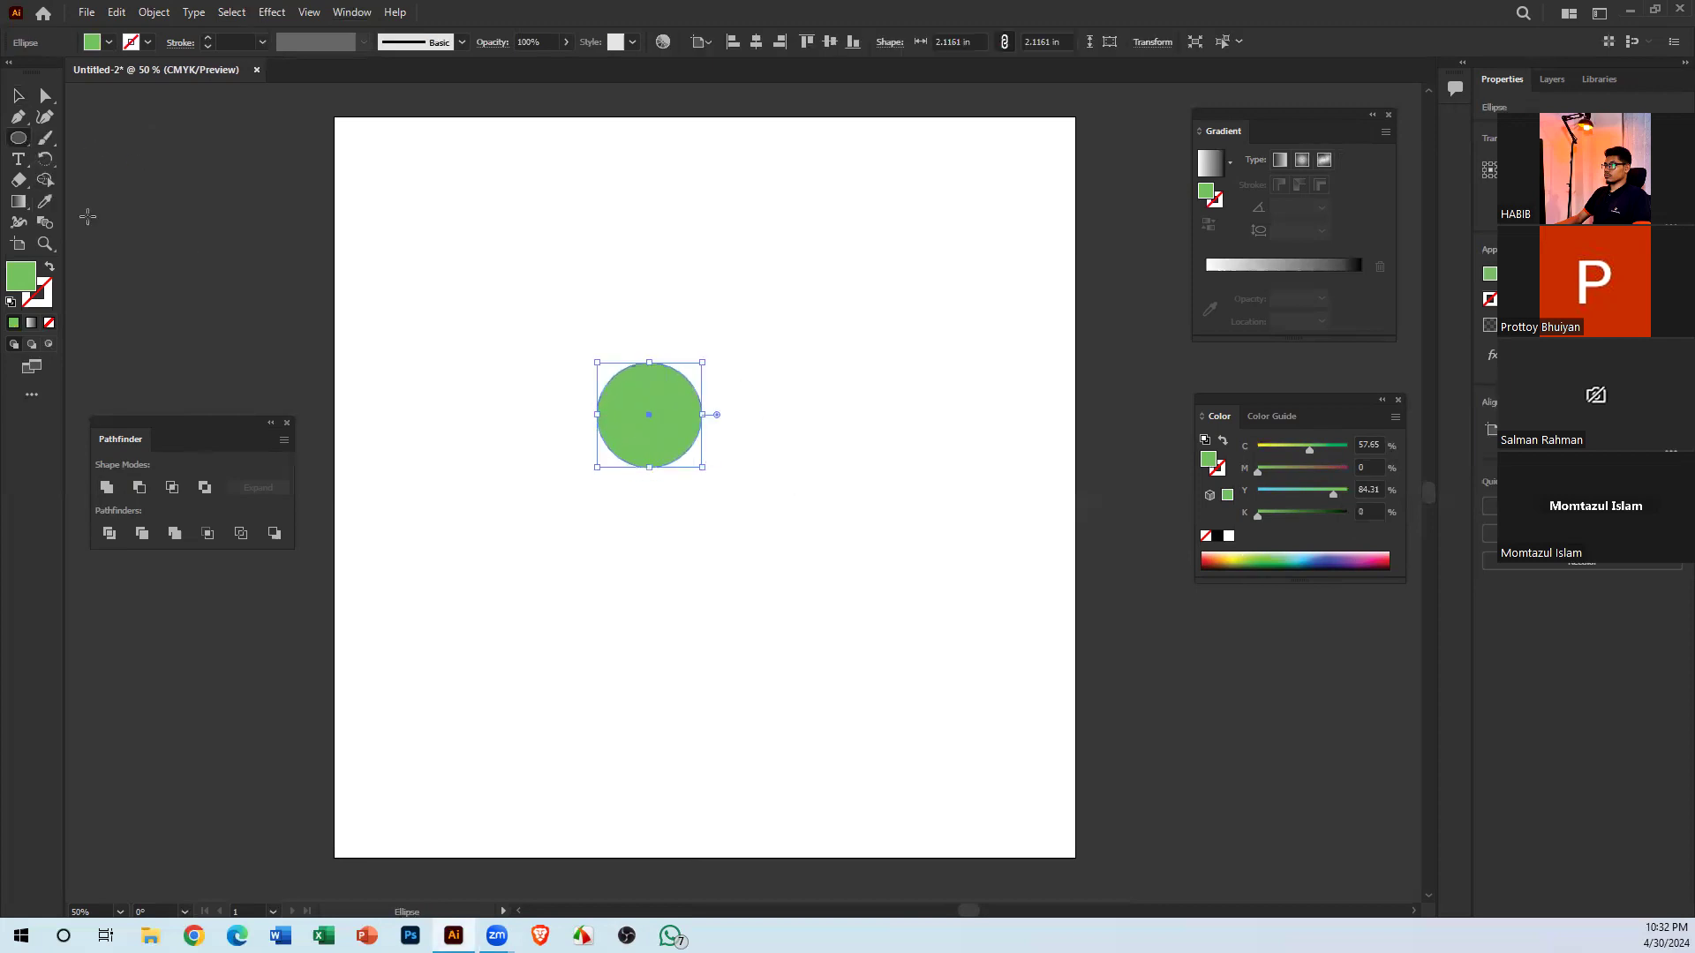
{"action": "left_click", "coordinate": [24, 96]}
{"action": "left_click", "coordinate": [203, 181]}
Change the circle's fill to bright green #46FC0B in the Color Picker
{"action": "left_click", "coordinate": [650, 420]}
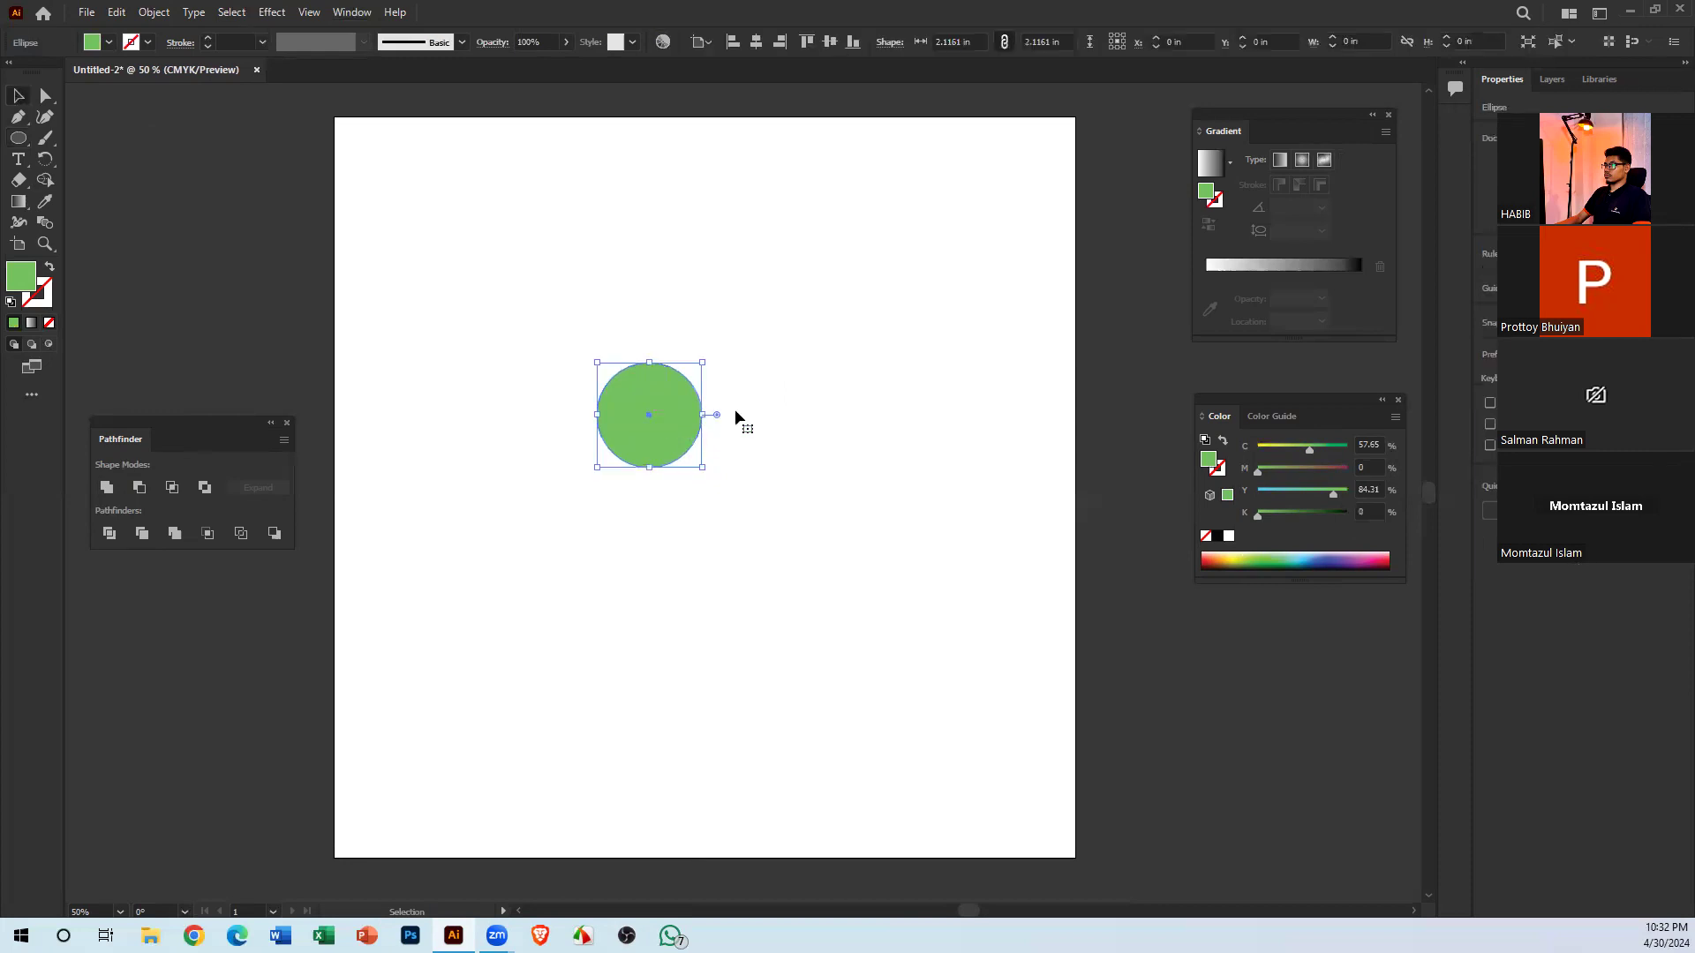
{"action": "double_click", "coordinate": [11, 287]}
{"action": "left_click", "coordinate": [838, 351]}
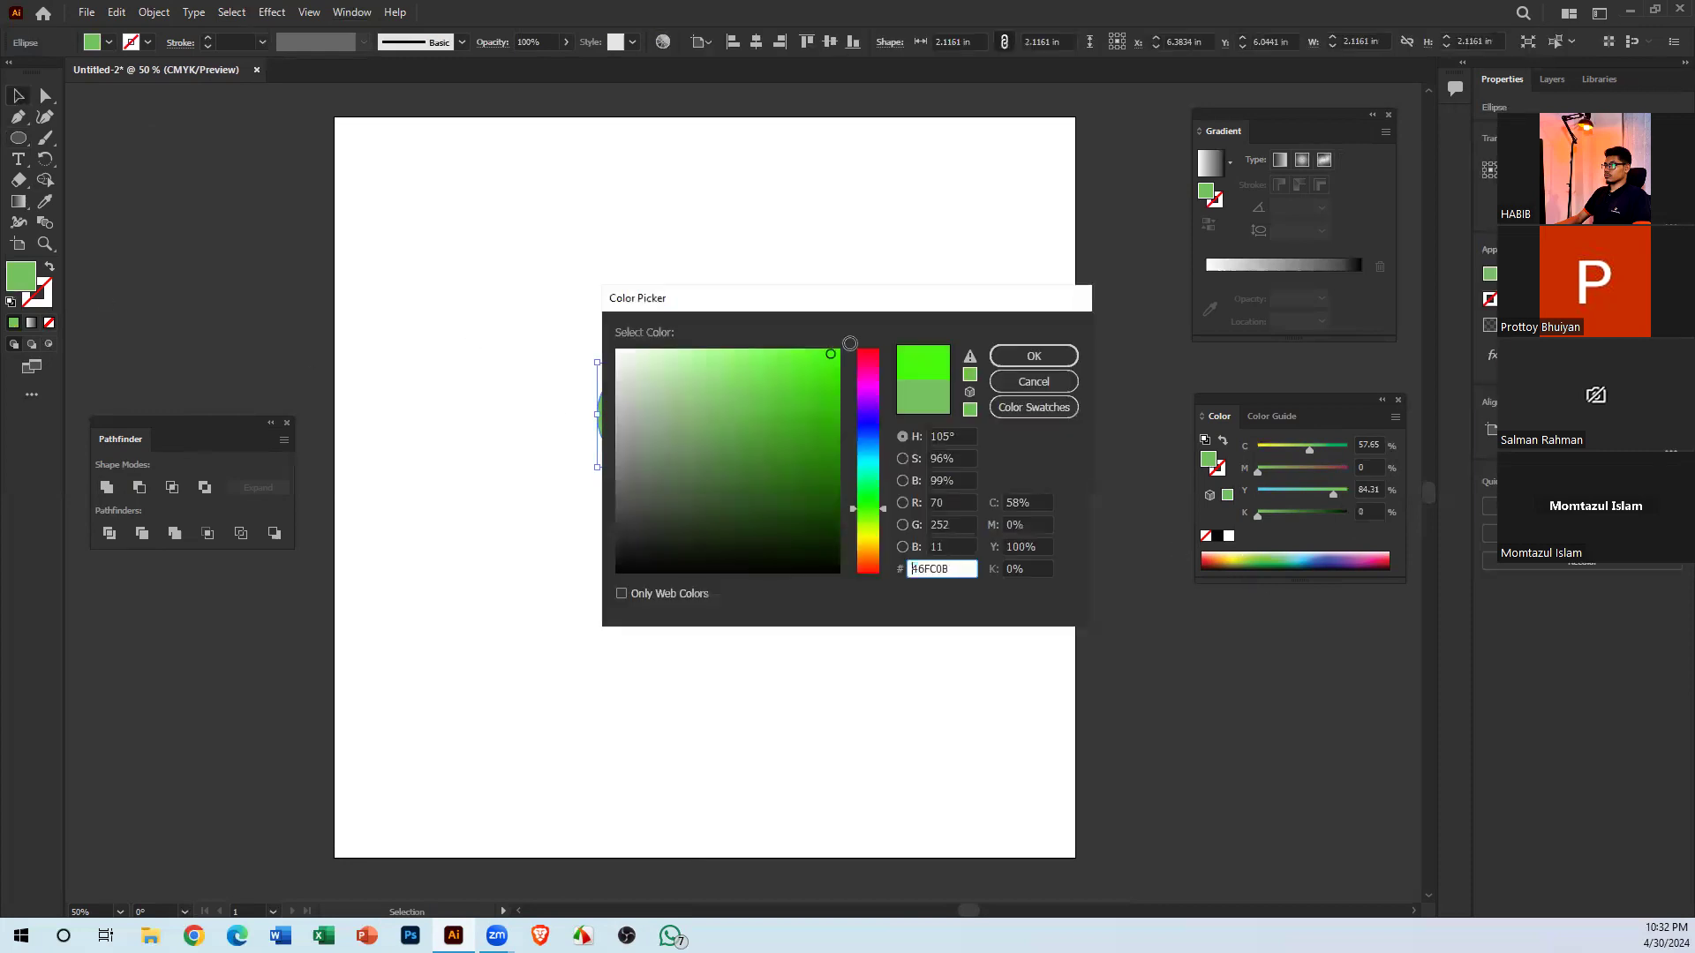
{"action": "left_click", "coordinate": [1016, 357]}
{"action": "left_click", "coordinate": [755, 518]}
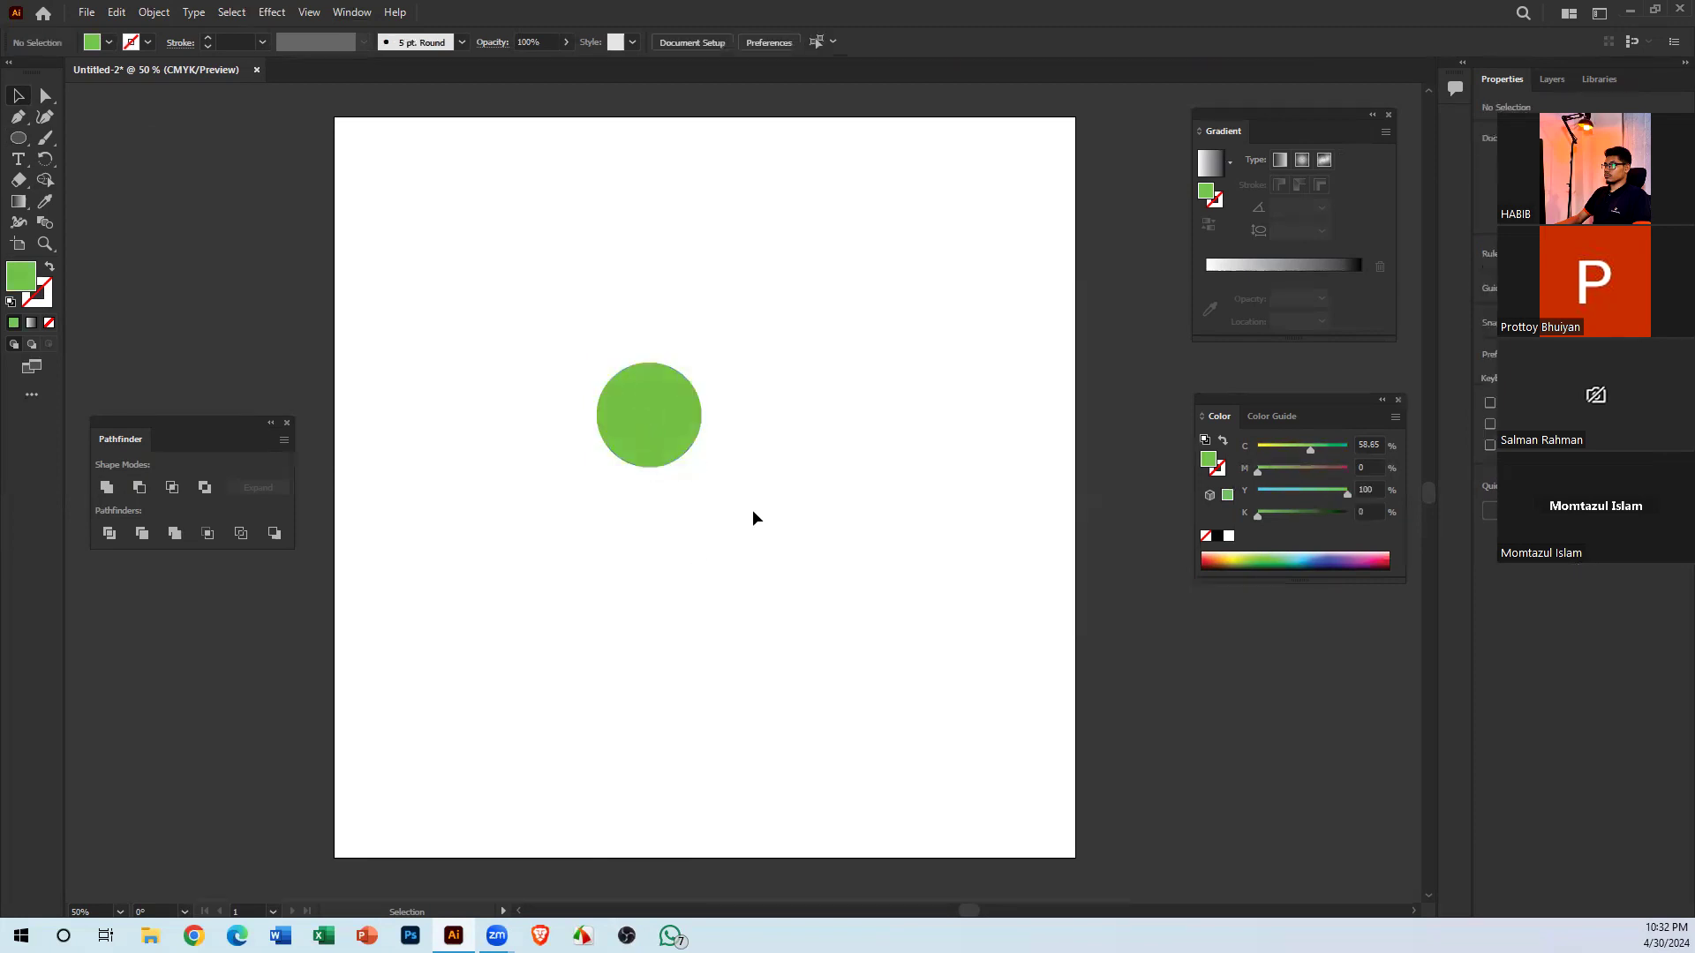
Duplicate the green circle twice so that three equal circles overlap in a triangular cluster, and check their outlines by selecting them all
{"action": "key", "text": "ctrl+equal"}
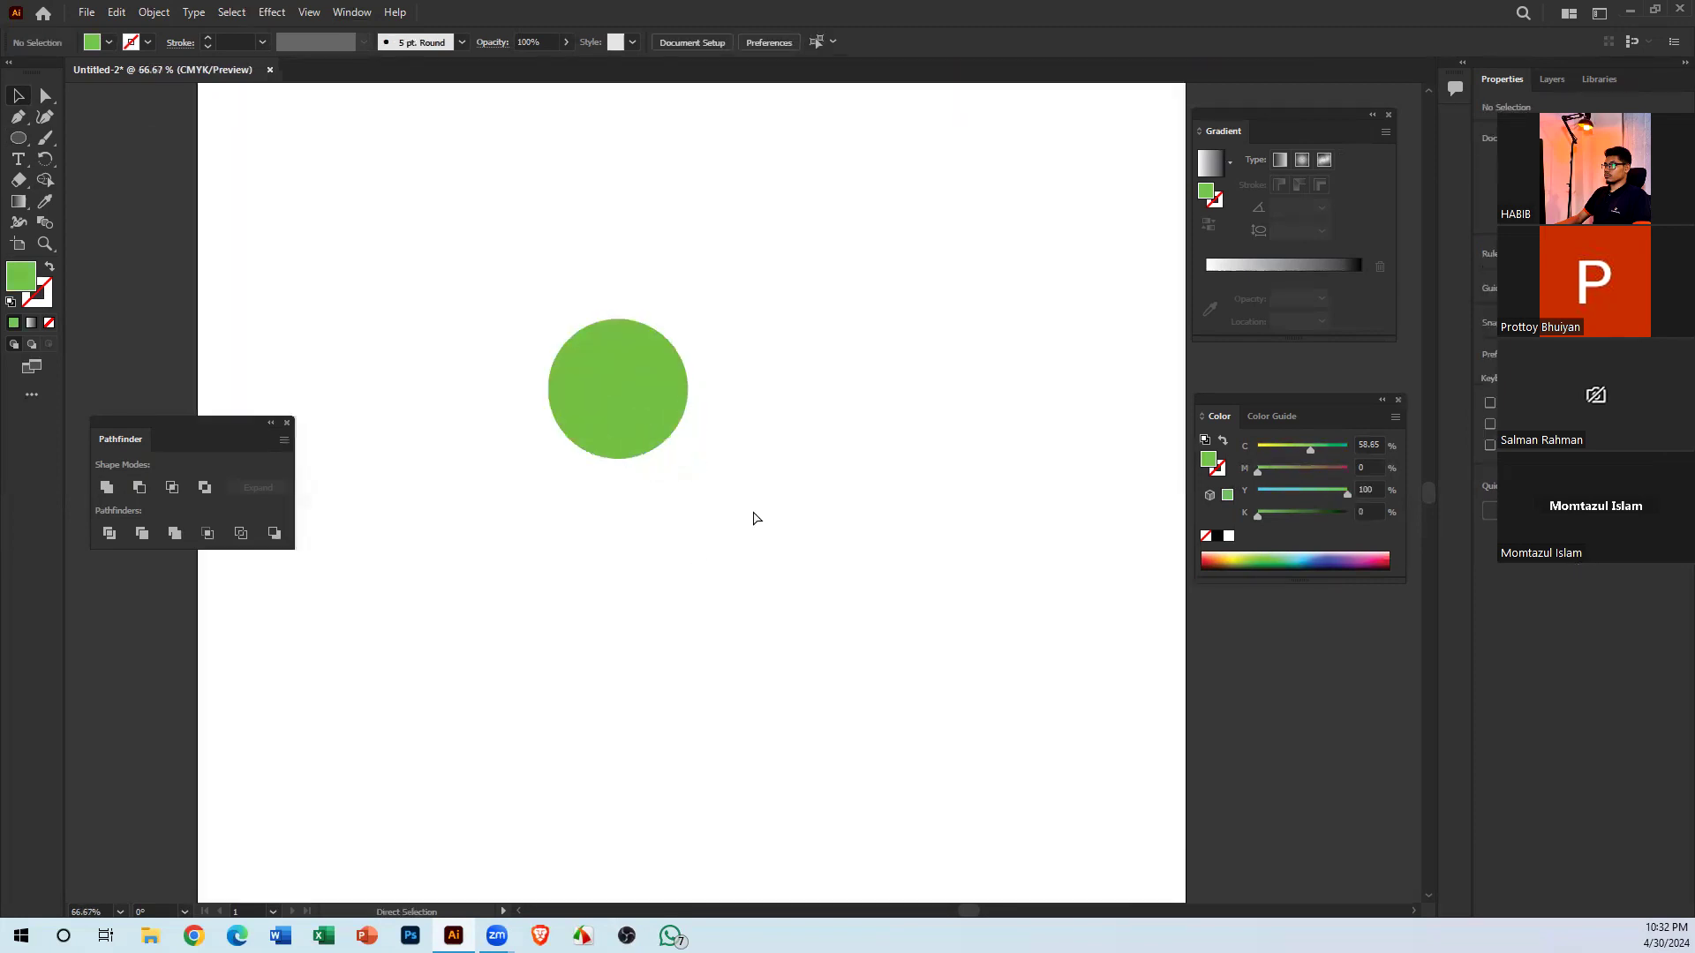
{"action": "scroll", "coordinate": [753, 511], "scroll_direction": "up", "scroll_amount": 1}
{"action": "left_click_drag", "start_coordinate": [629, 505], "coordinate": [621, 503]}
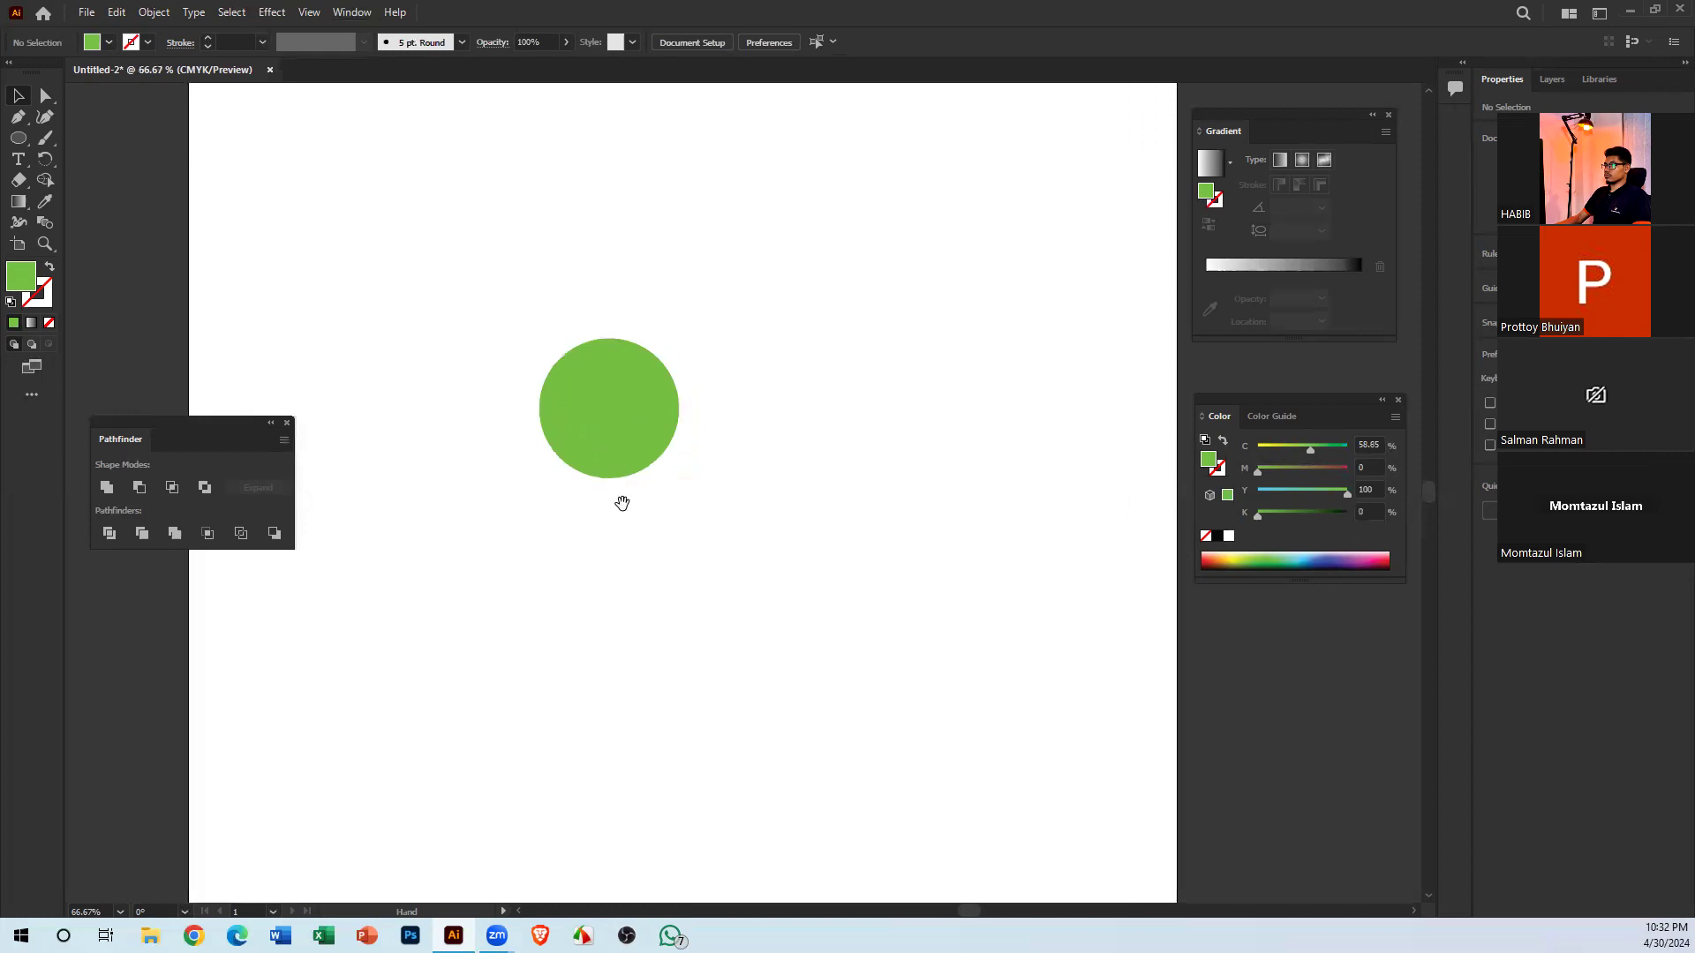
{"action": "left_click_drag", "start_coordinate": [651, 425], "coordinate": [598, 509]}
{"action": "left_click", "coordinate": [769, 511]}
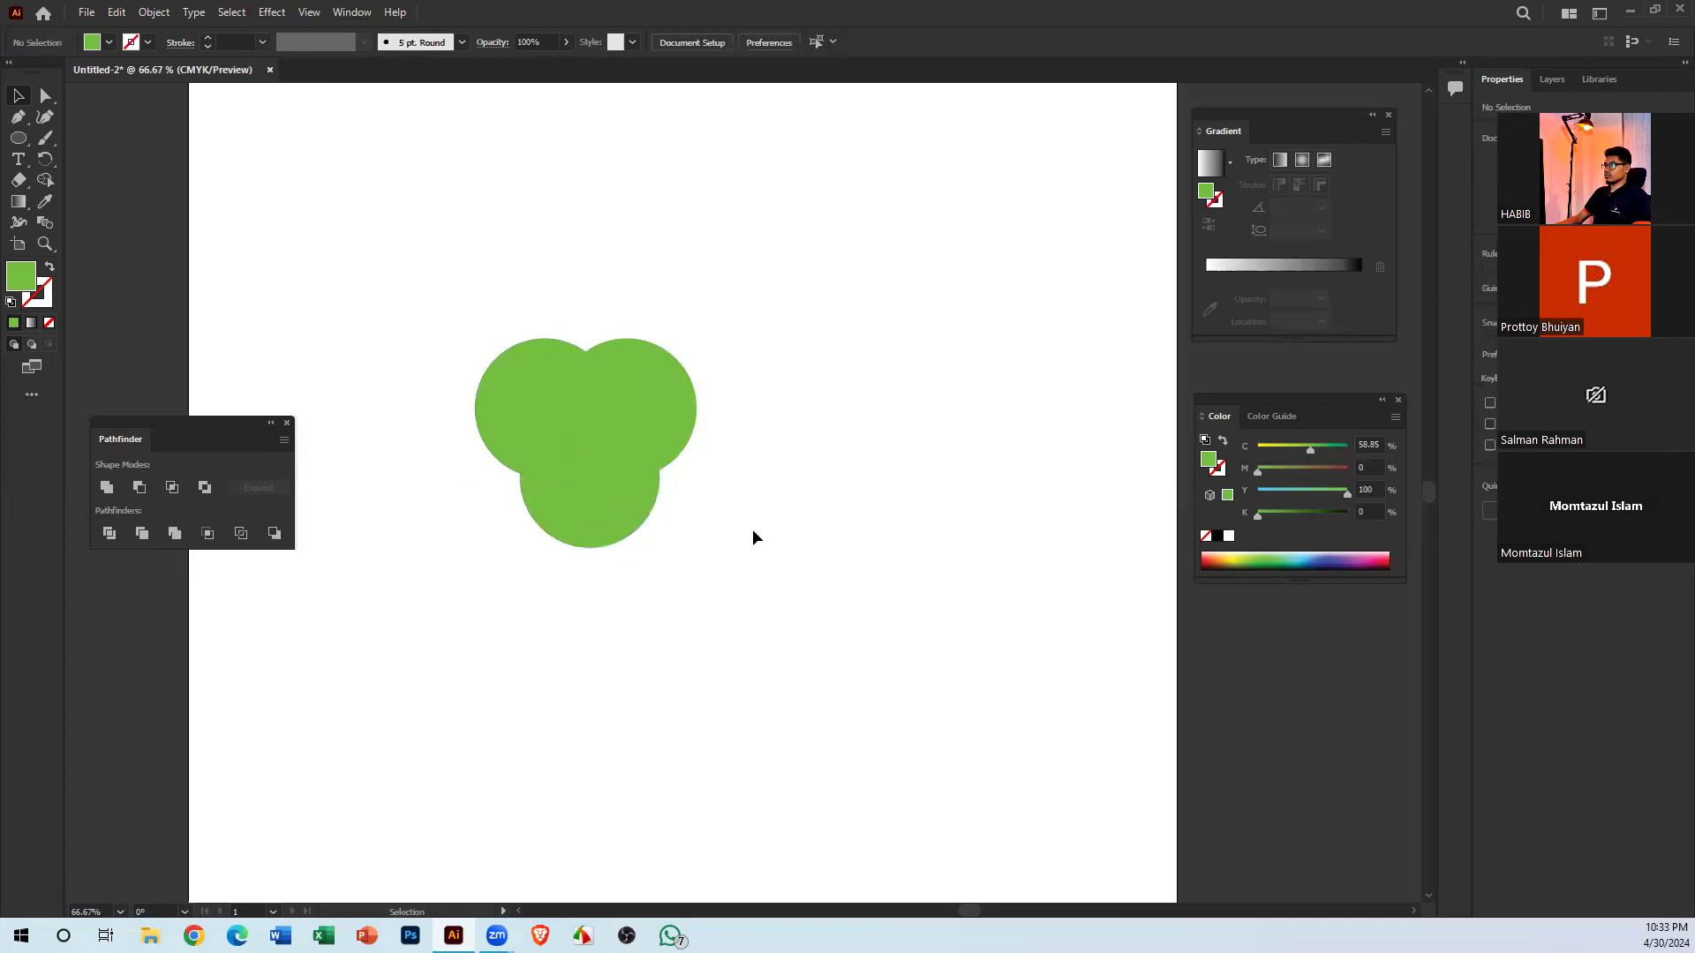
{"action": "key", "text": "ctrl+a"}
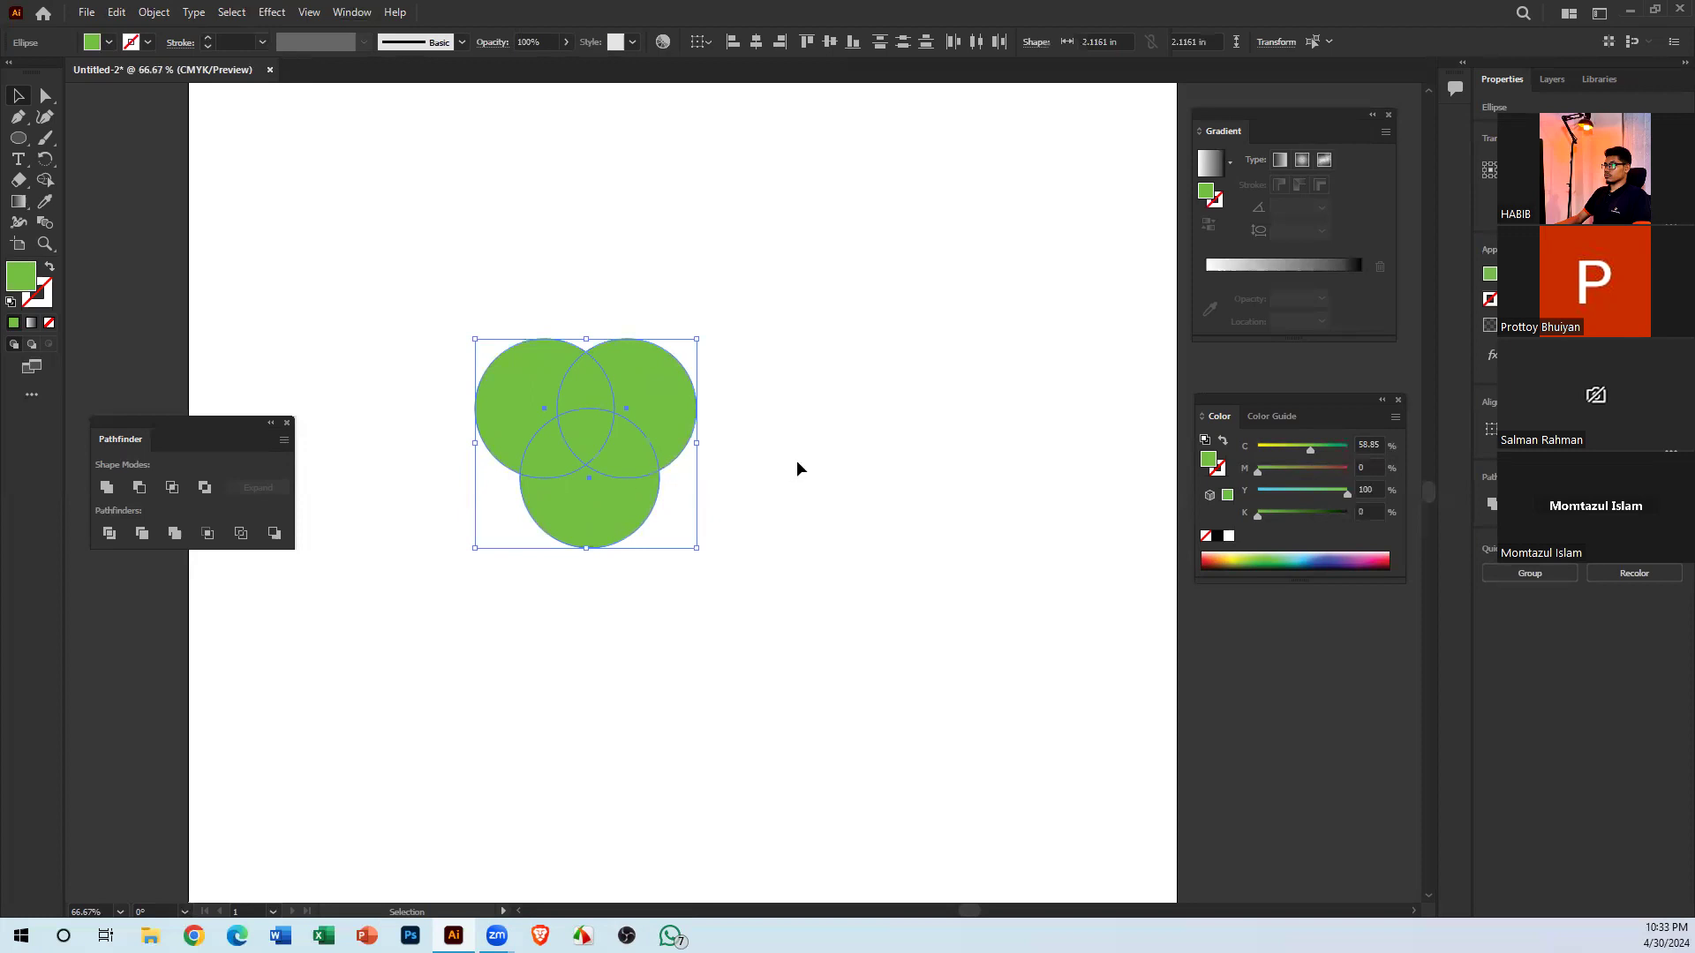
{"action": "left_click", "coordinate": [780, 308]}
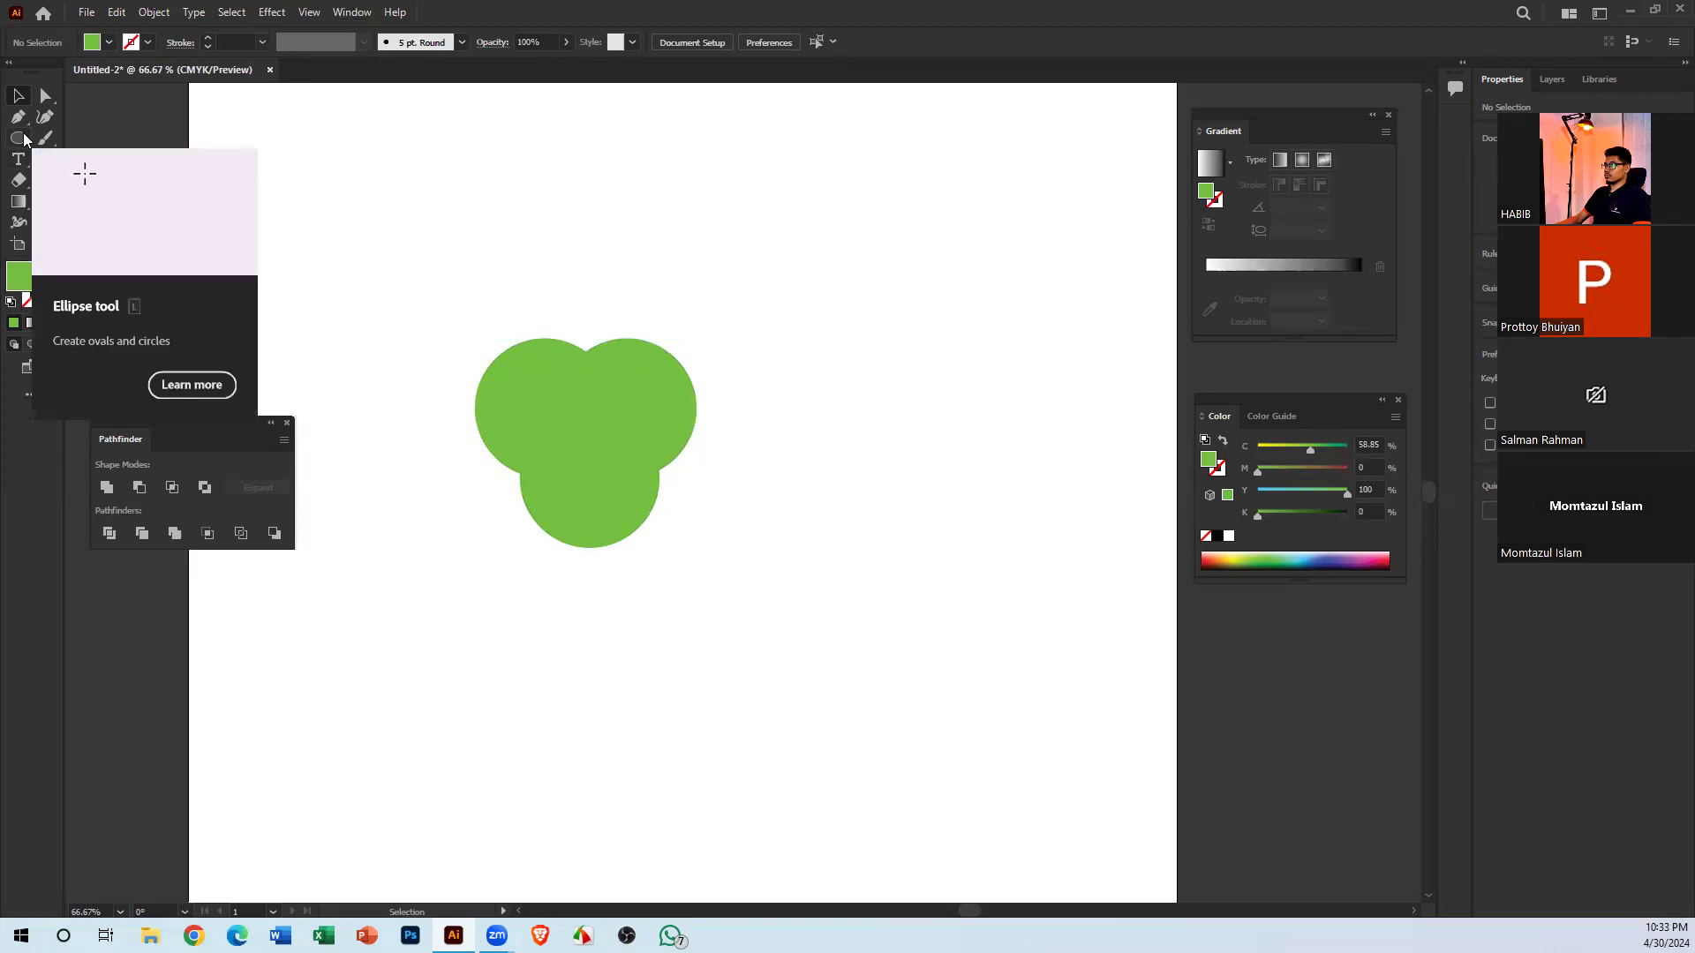
{"action": "left_click_drag", "start_coordinate": [537, 241], "coordinate": [664, 622]}
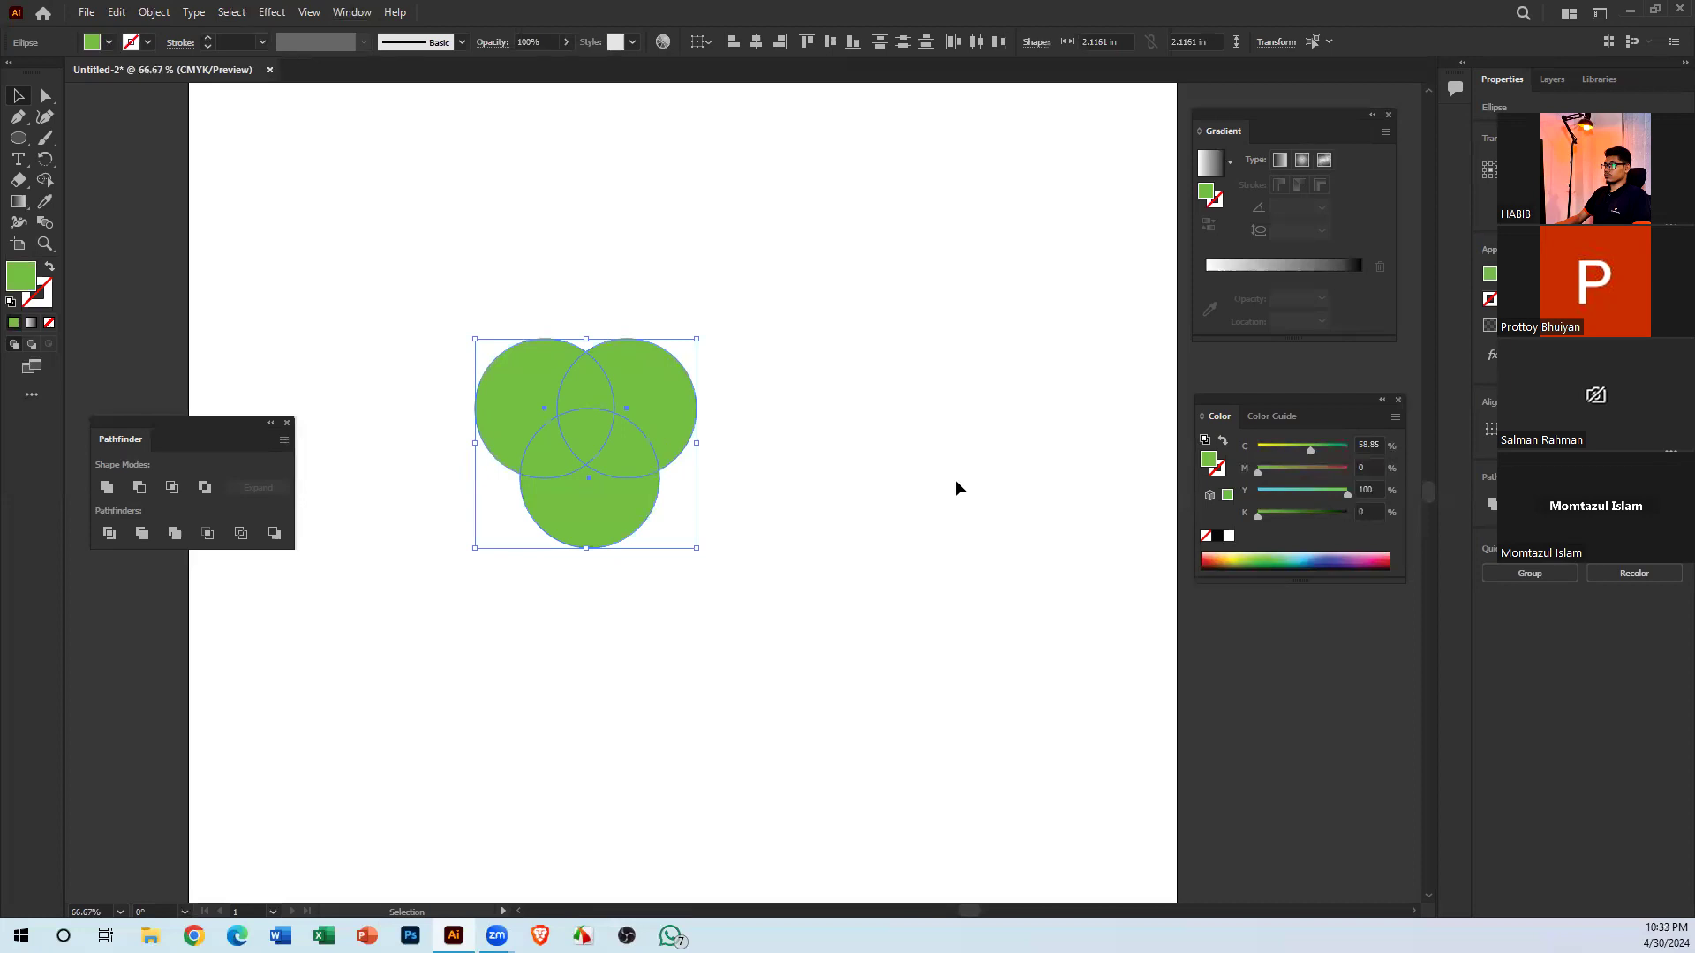
{"action": "left_click", "coordinate": [804, 418]}
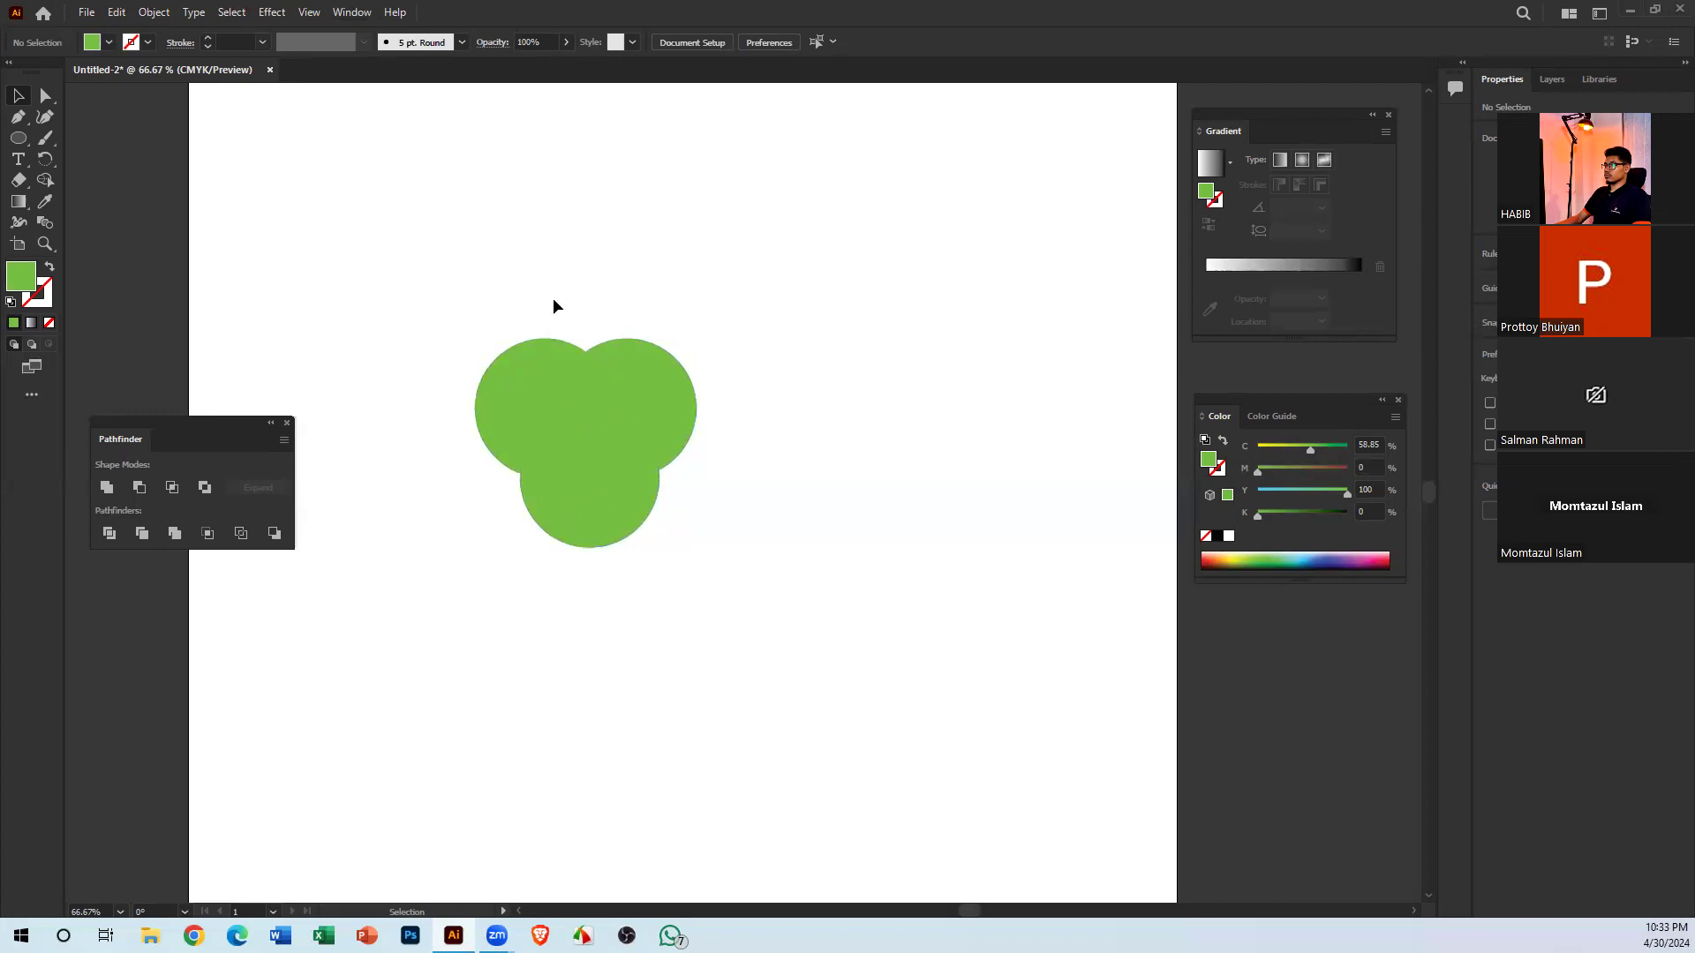
Recolor the upper-right circle orange, about C 0, M 65.49, Y 99.22, K 0
{"action": "left_click", "coordinate": [614, 373]}
{"action": "left_click", "coordinate": [595, 516]}
{"action": "left_click", "coordinate": [793, 512]}
{"action": "left_click", "coordinate": [641, 405]}
{"action": "left_click", "coordinate": [1210, 567]}
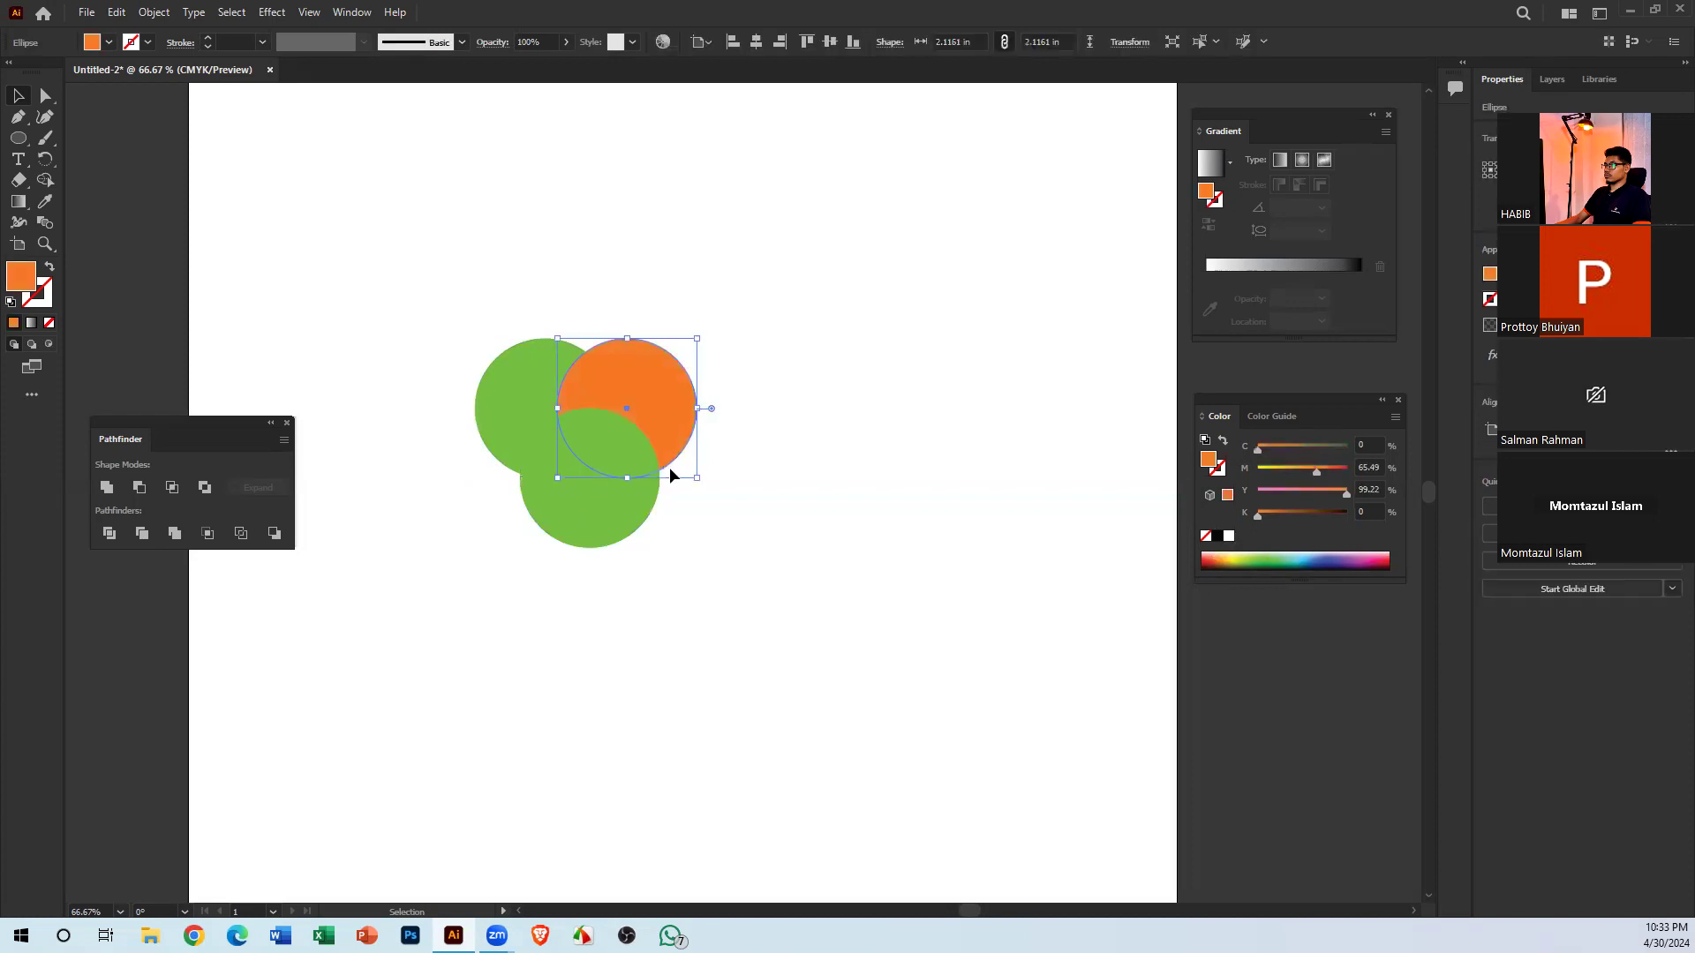
{"action": "left_click", "coordinate": [768, 513]}
Recolor the upper-left circle blue, about C 83.53, M 63.92, Y 0, K 0
{"action": "left_click", "coordinate": [588, 528]}
{"action": "left_click", "coordinate": [529, 384]}
{"action": "left_click", "coordinate": [1315, 559]}
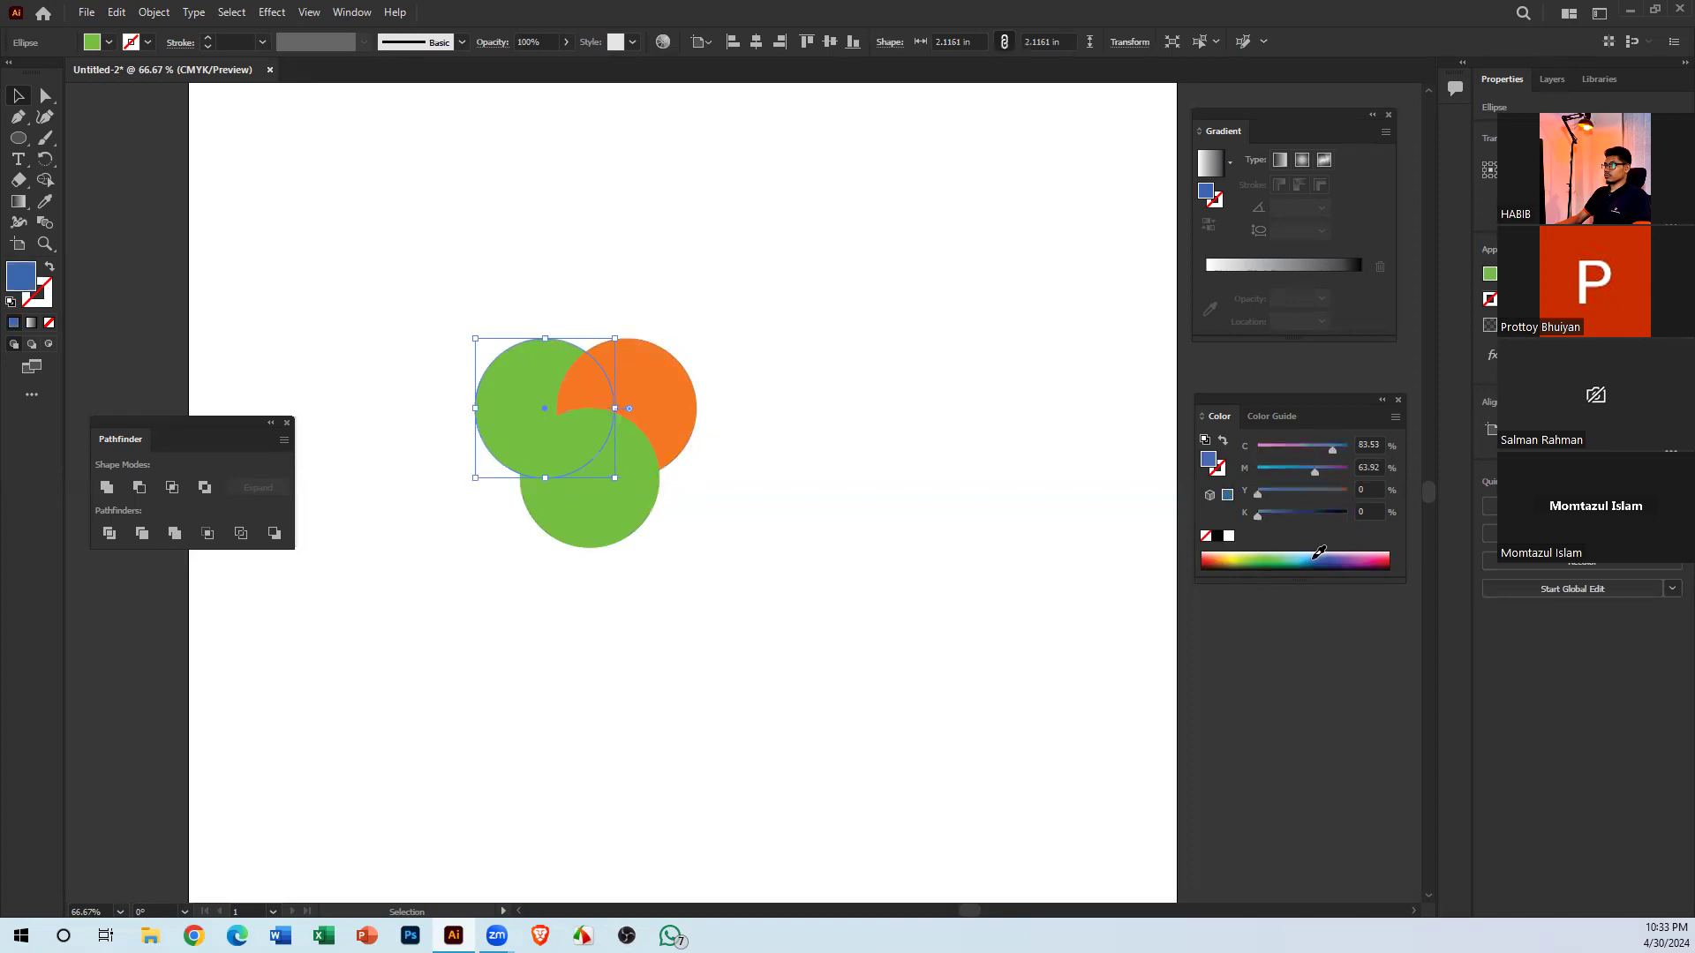
{"action": "left_click", "coordinate": [846, 569]}
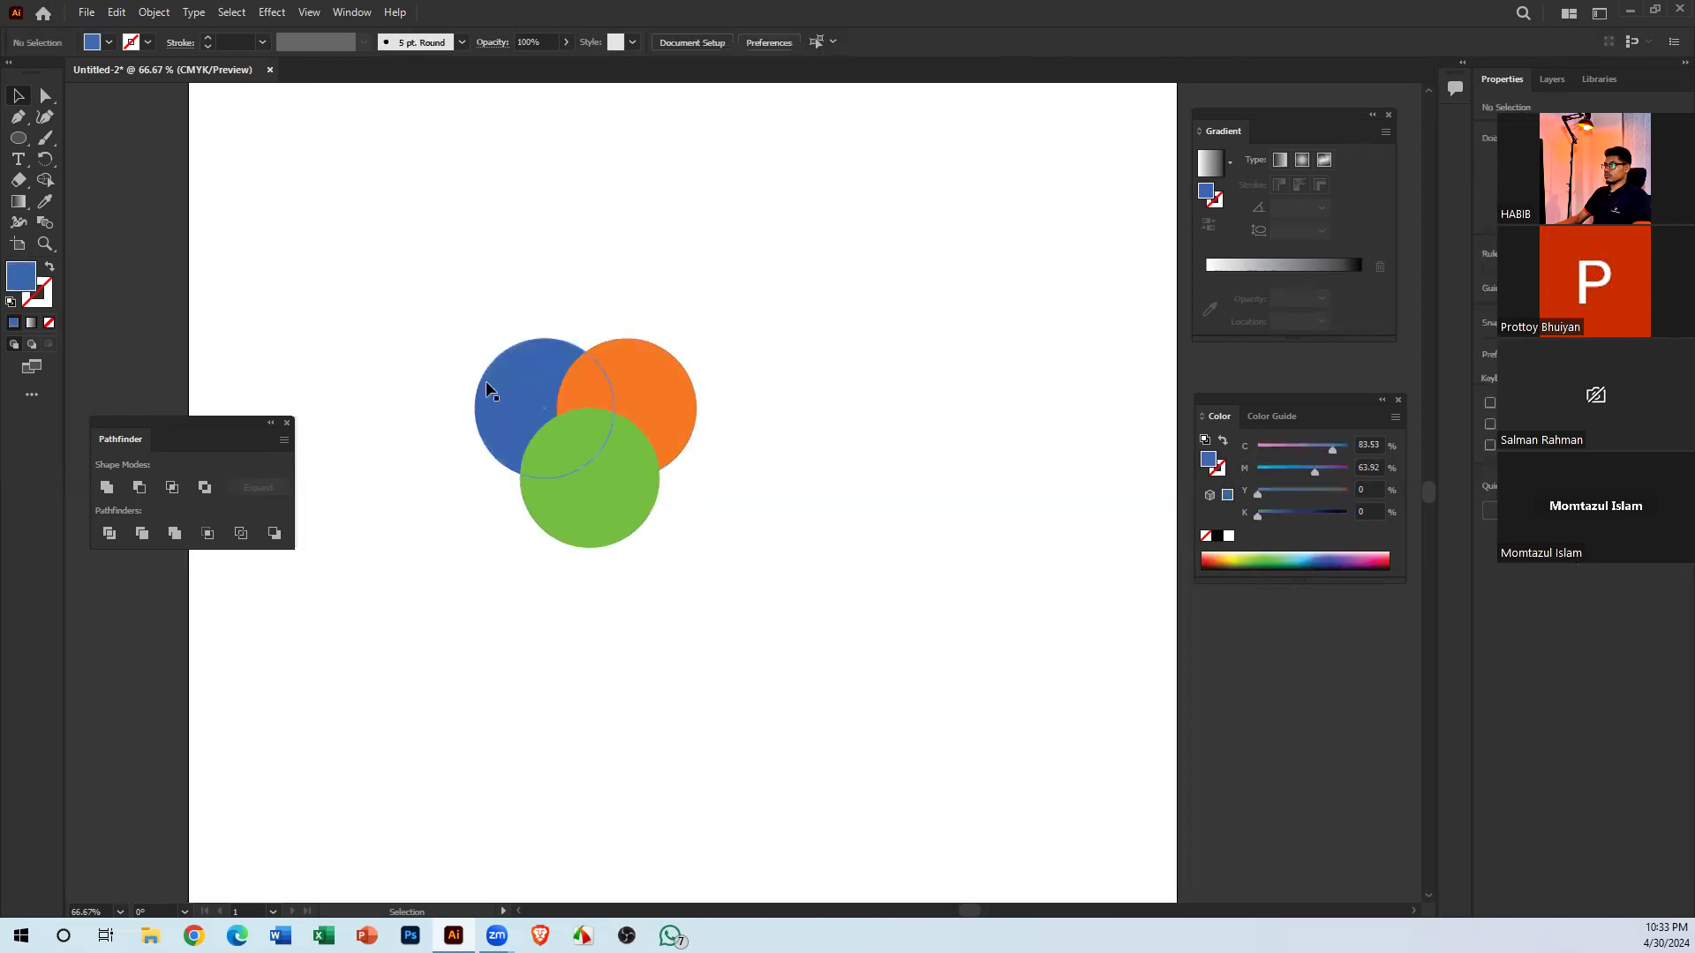
Select the three circles together, then try moving the orange circle away from the cluster and undo the move
{"action": "left_click_drag", "start_coordinate": [744, 651], "coordinate": [429, 323]}
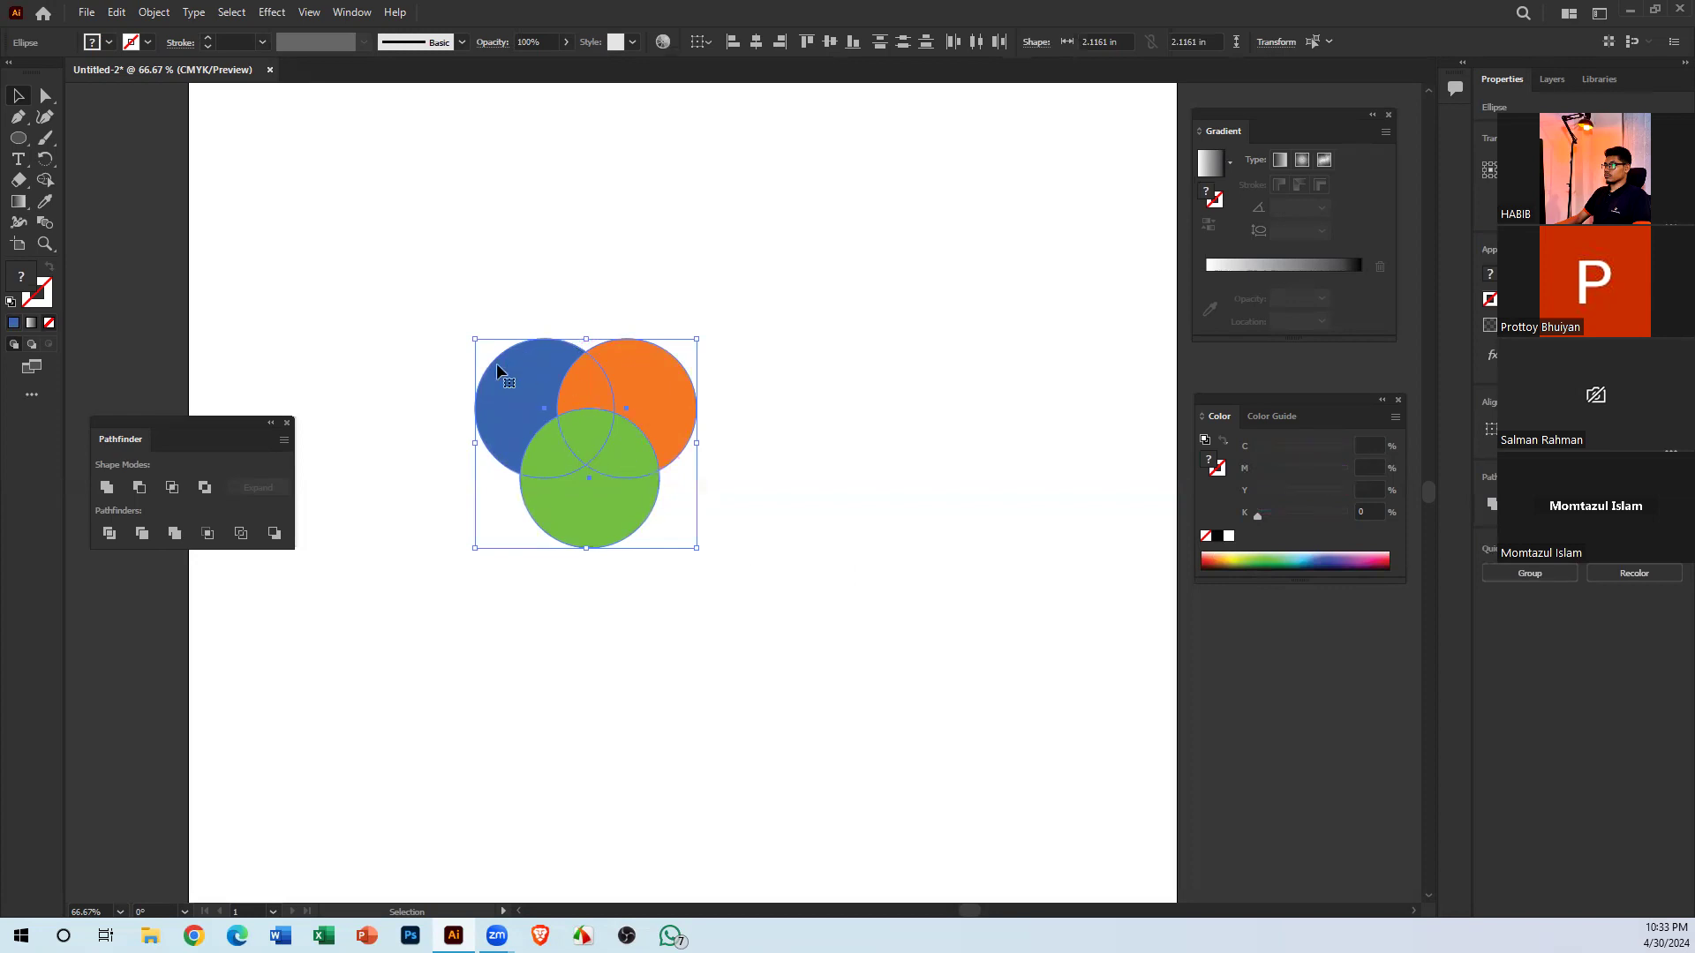
{"action": "left_click", "coordinate": [795, 468]}
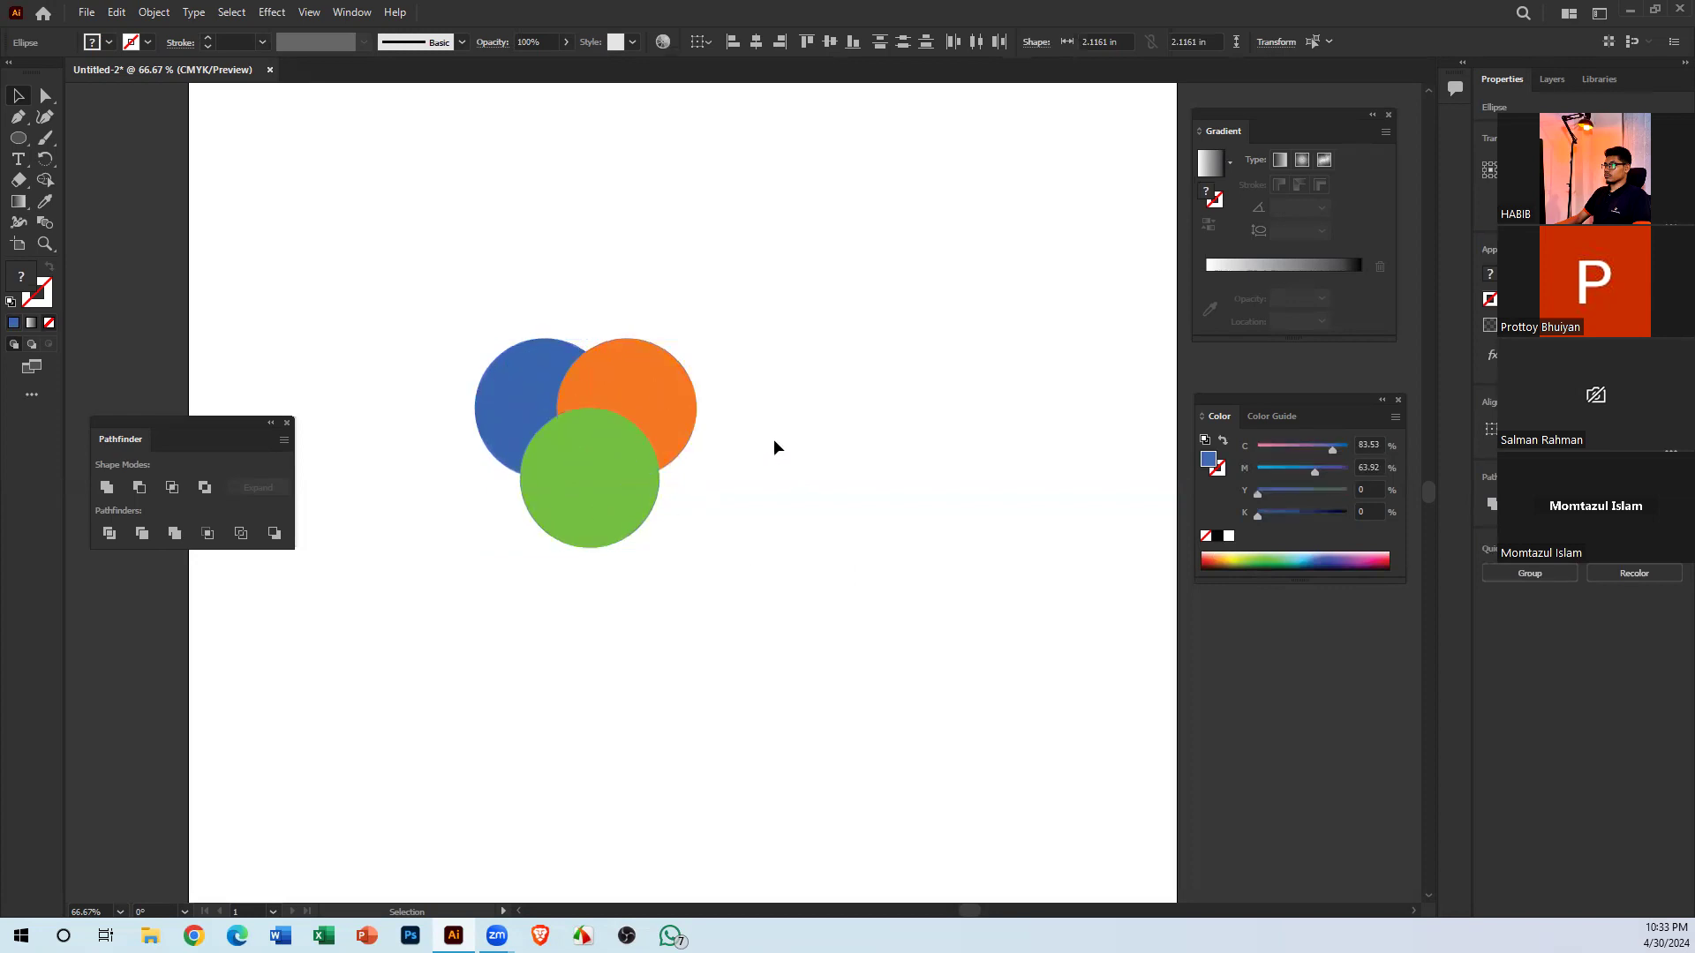
{"action": "left_click_drag", "start_coordinate": [353, 316], "coordinate": [667, 585]}
{"action": "left_click", "coordinate": [826, 537]}
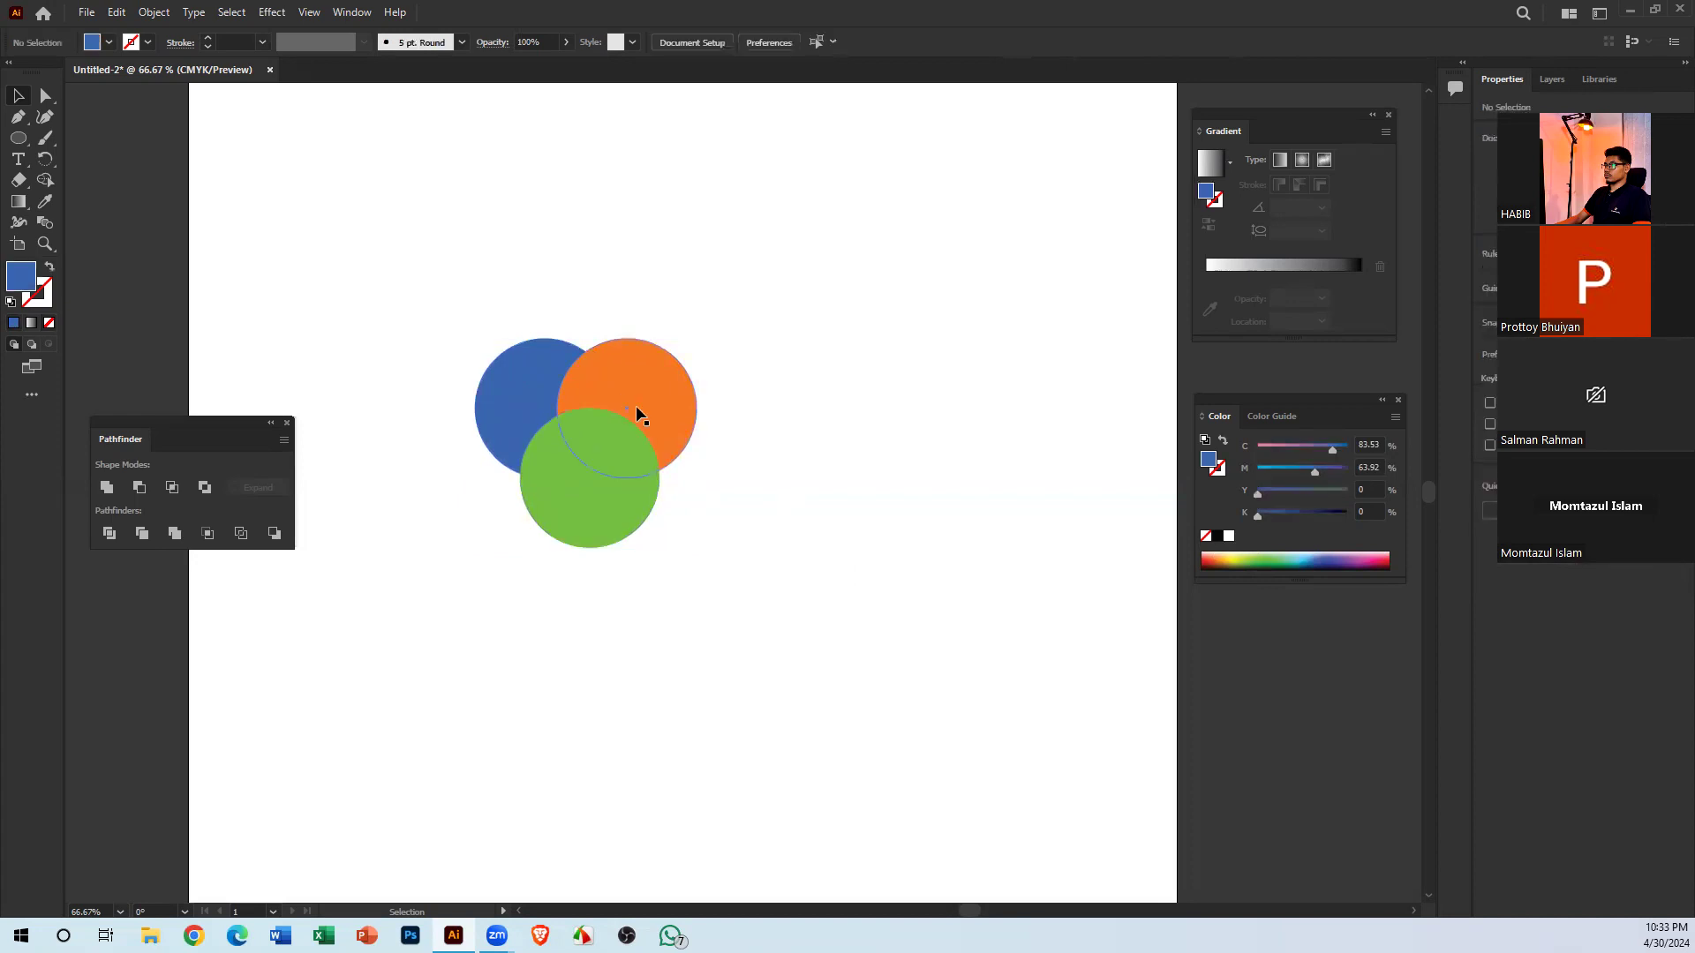
{"action": "left_click_drag", "start_coordinate": [635, 405], "coordinate": [911, 374]}
{"action": "key", "text": "ctrl+z"}
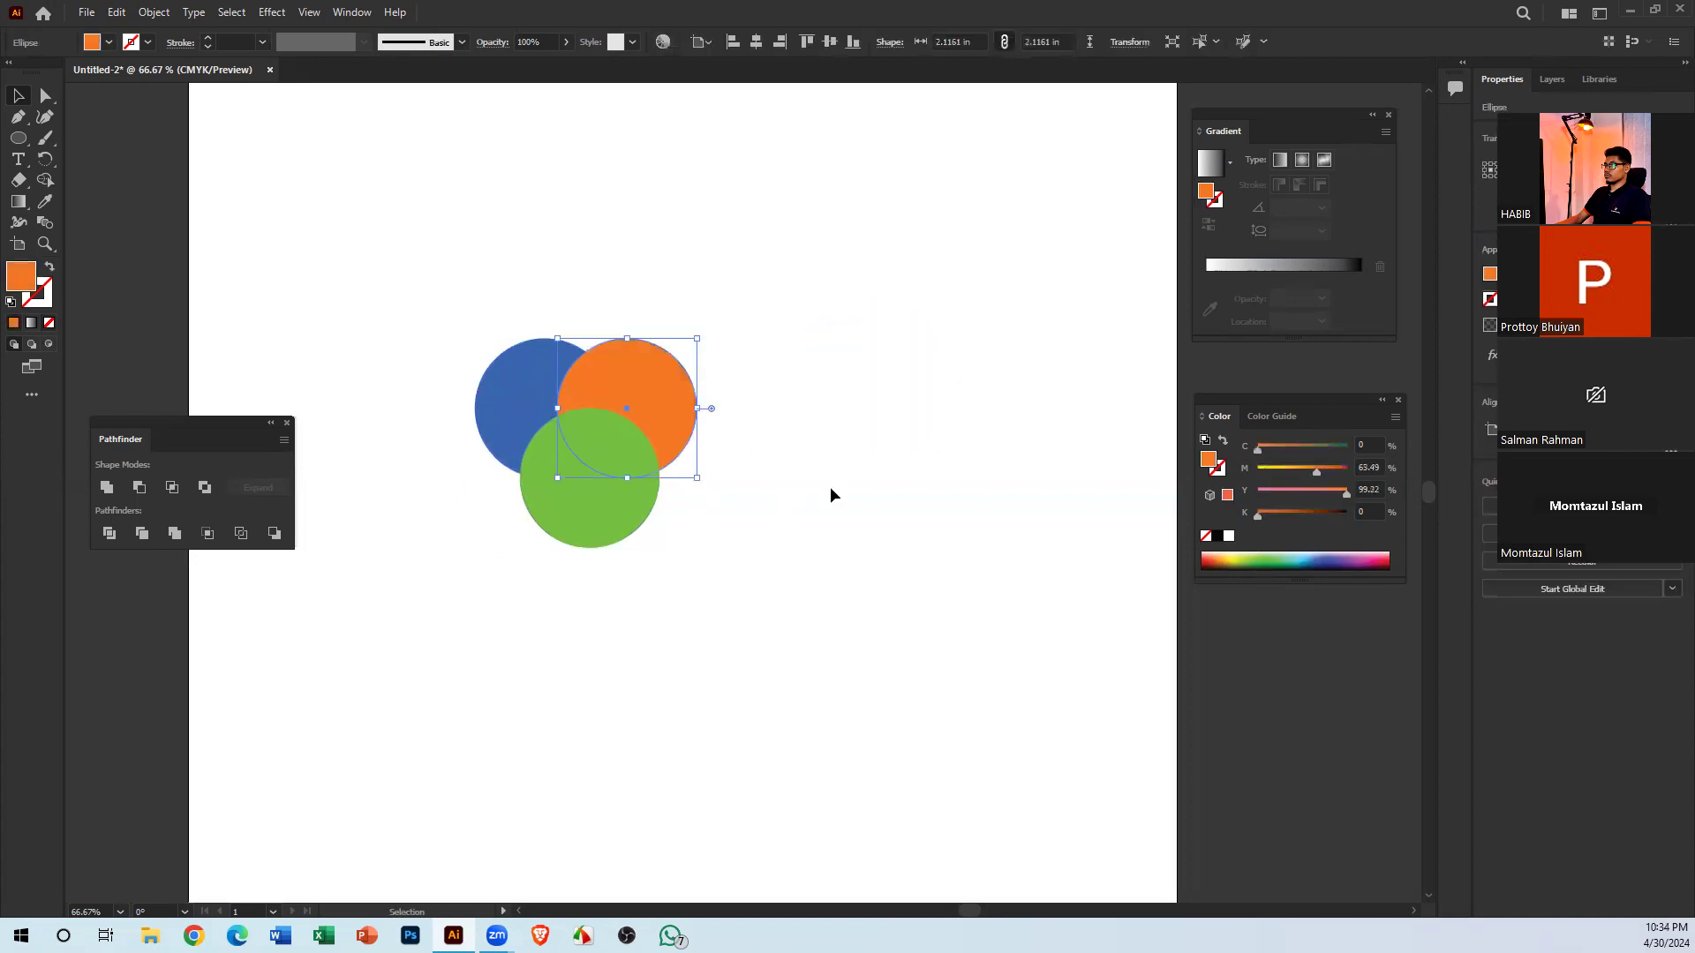
{"action": "left_click", "coordinate": [812, 503]}
Select all three overlapping circles and combine them into a compound shape with Pathfinder's Unite mode
{"action": "left_click_drag", "start_coordinate": [377, 253], "coordinate": [765, 607]}
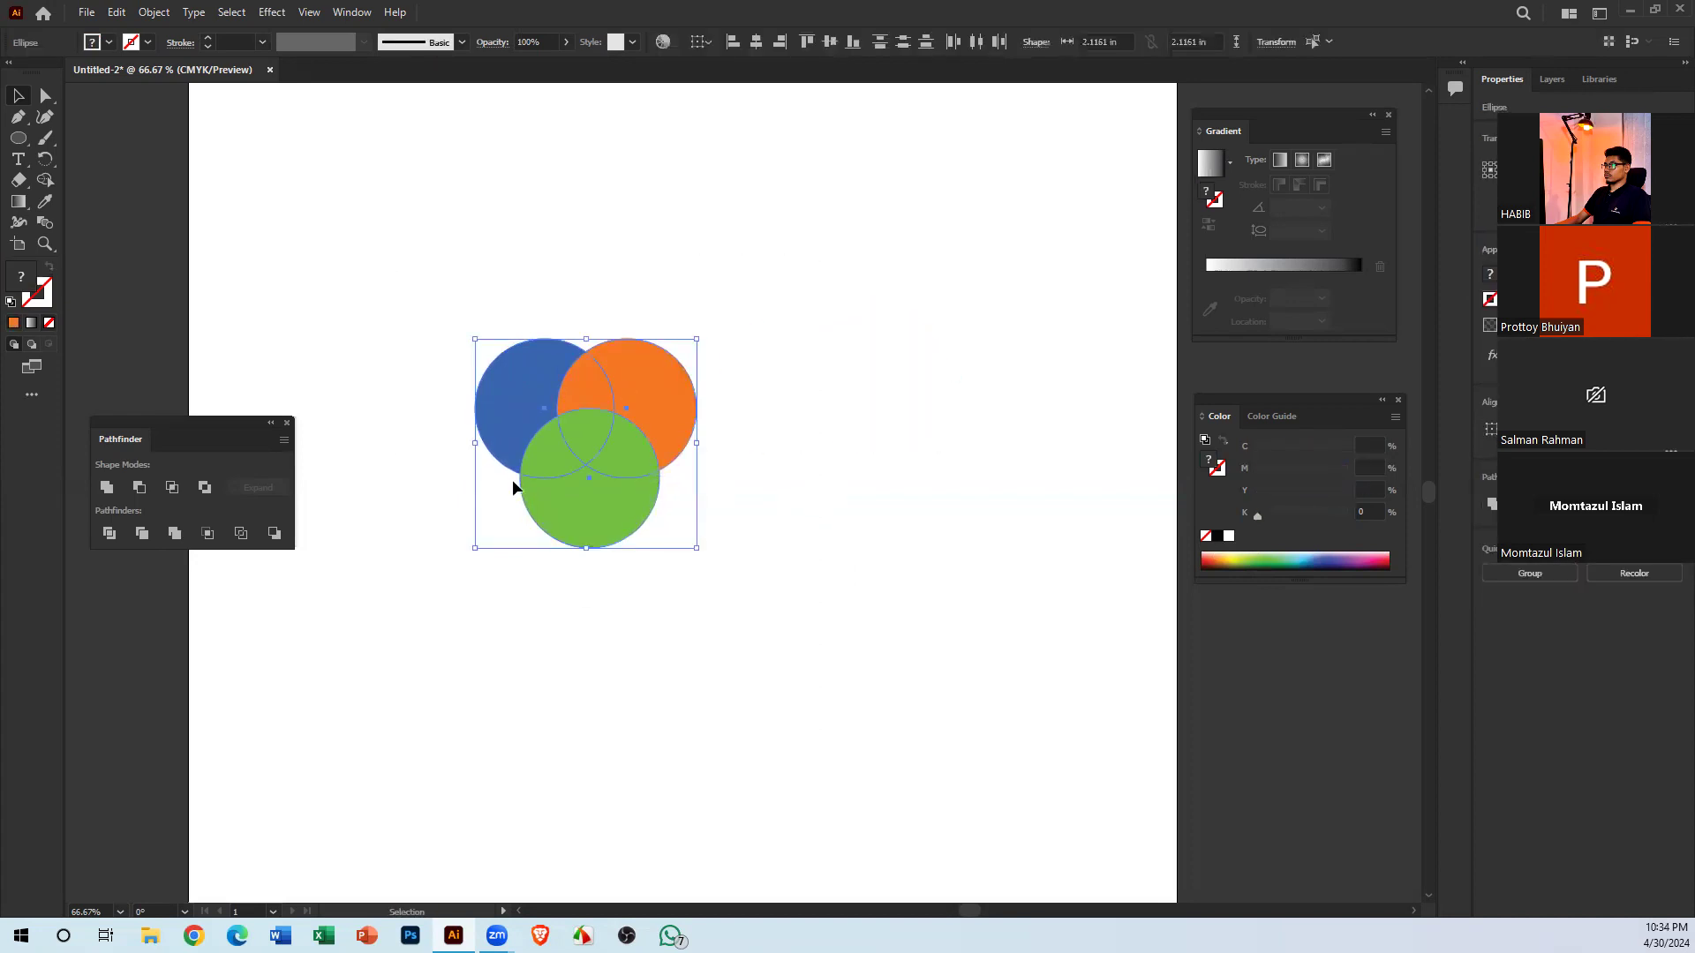
{"action": "left_click_drag", "start_coordinate": [471, 269], "coordinate": [703, 467]}
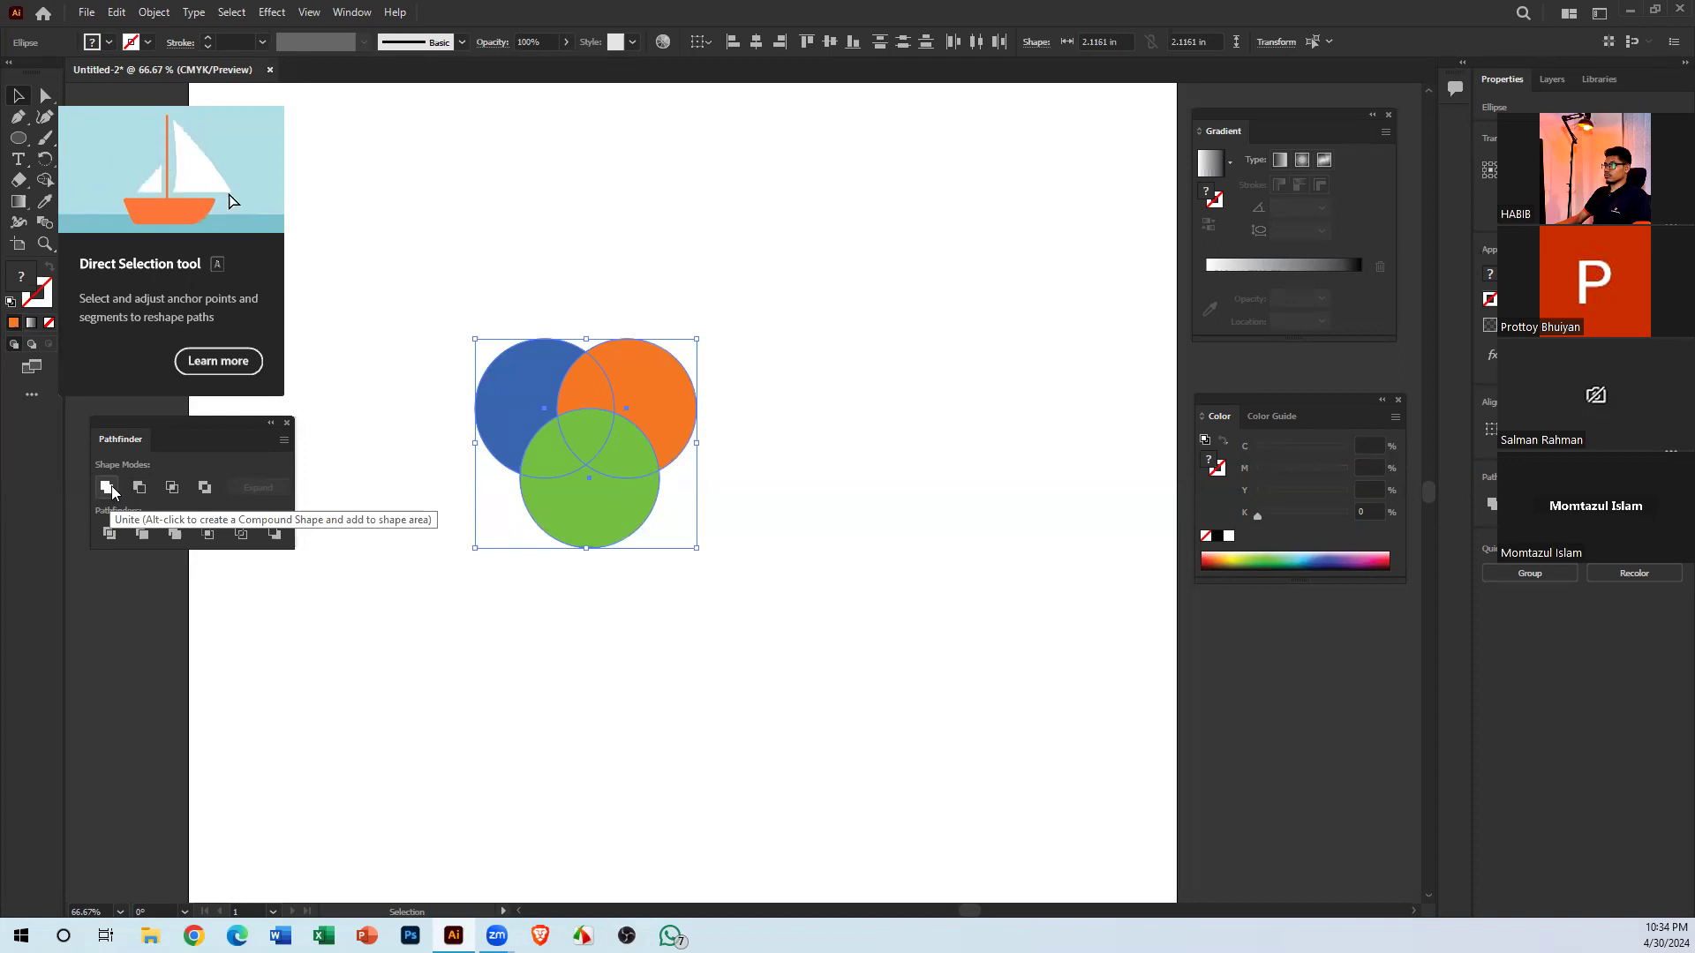
{"action": "left_click", "coordinate": [889, 615]}
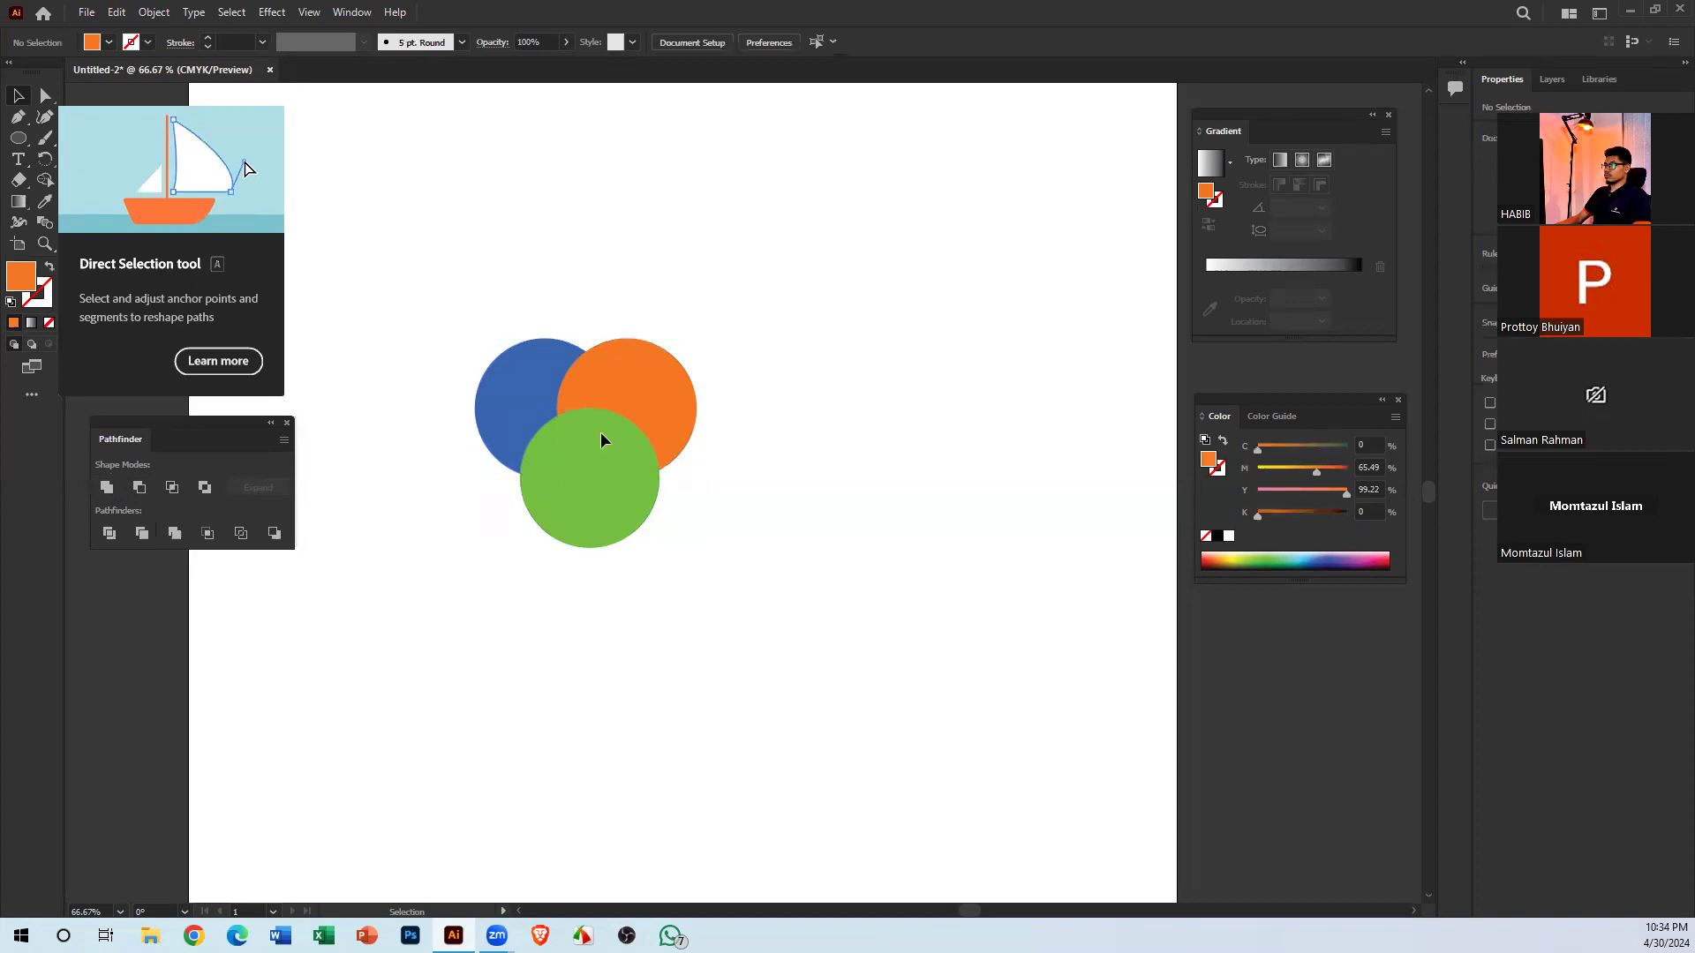
{"action": "left_click_drag", "start_coordinate": [434, 275], "coordinate": [712, 597]}
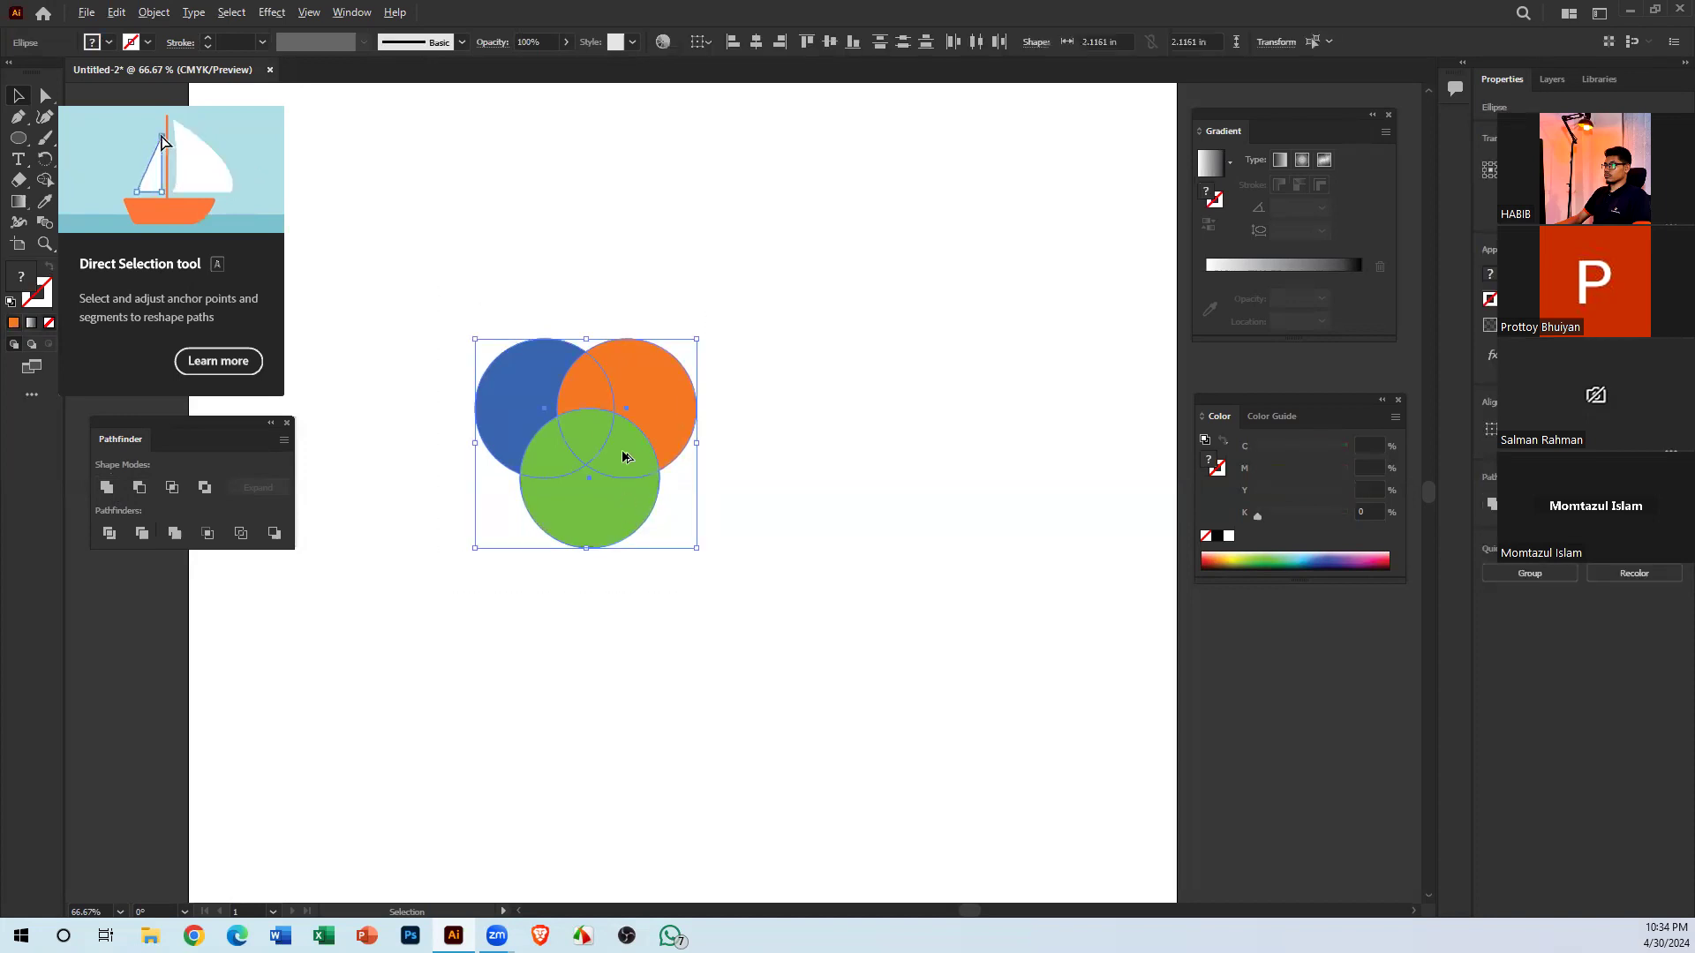
{"action": "left_click", "coordinate": [106, 486], "text": "alt"}
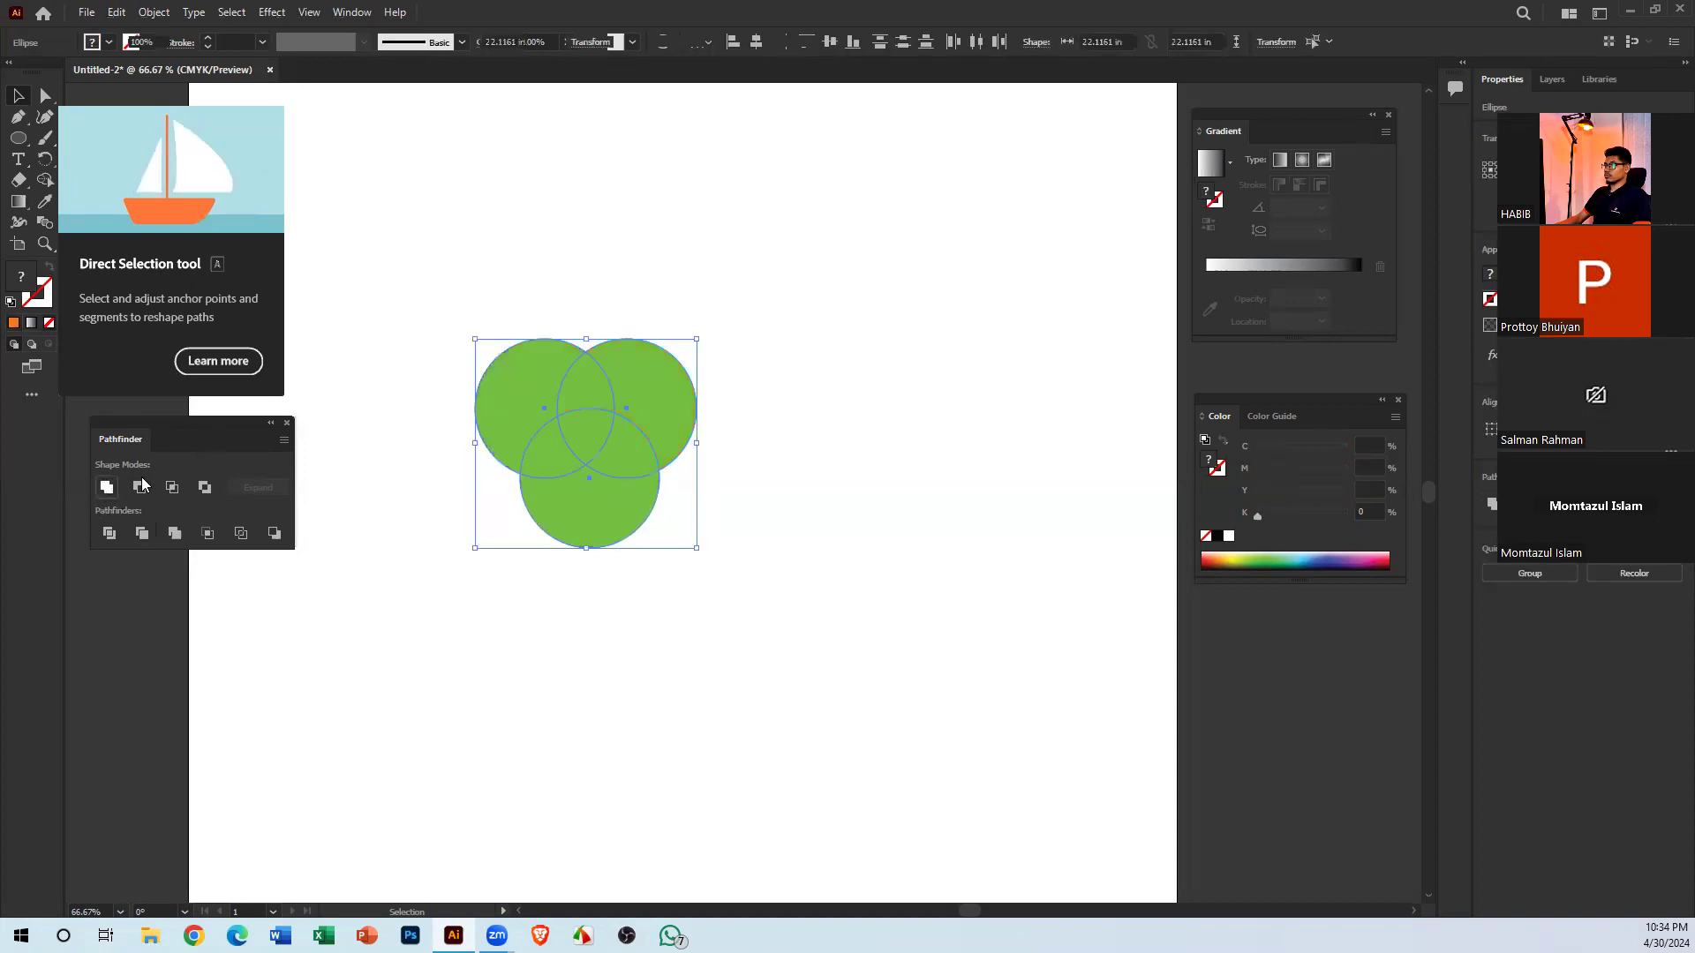
Move the united compound shape slightly upward on the artboard as one object
{"action": "left_click", "coordinate": [690, 623]}
{"action": "left_click", "coordinate": [618, 443]}
{"action": "left_click_drag", "start_coordinate": [673, 433], "coordinate": [635, 366]}
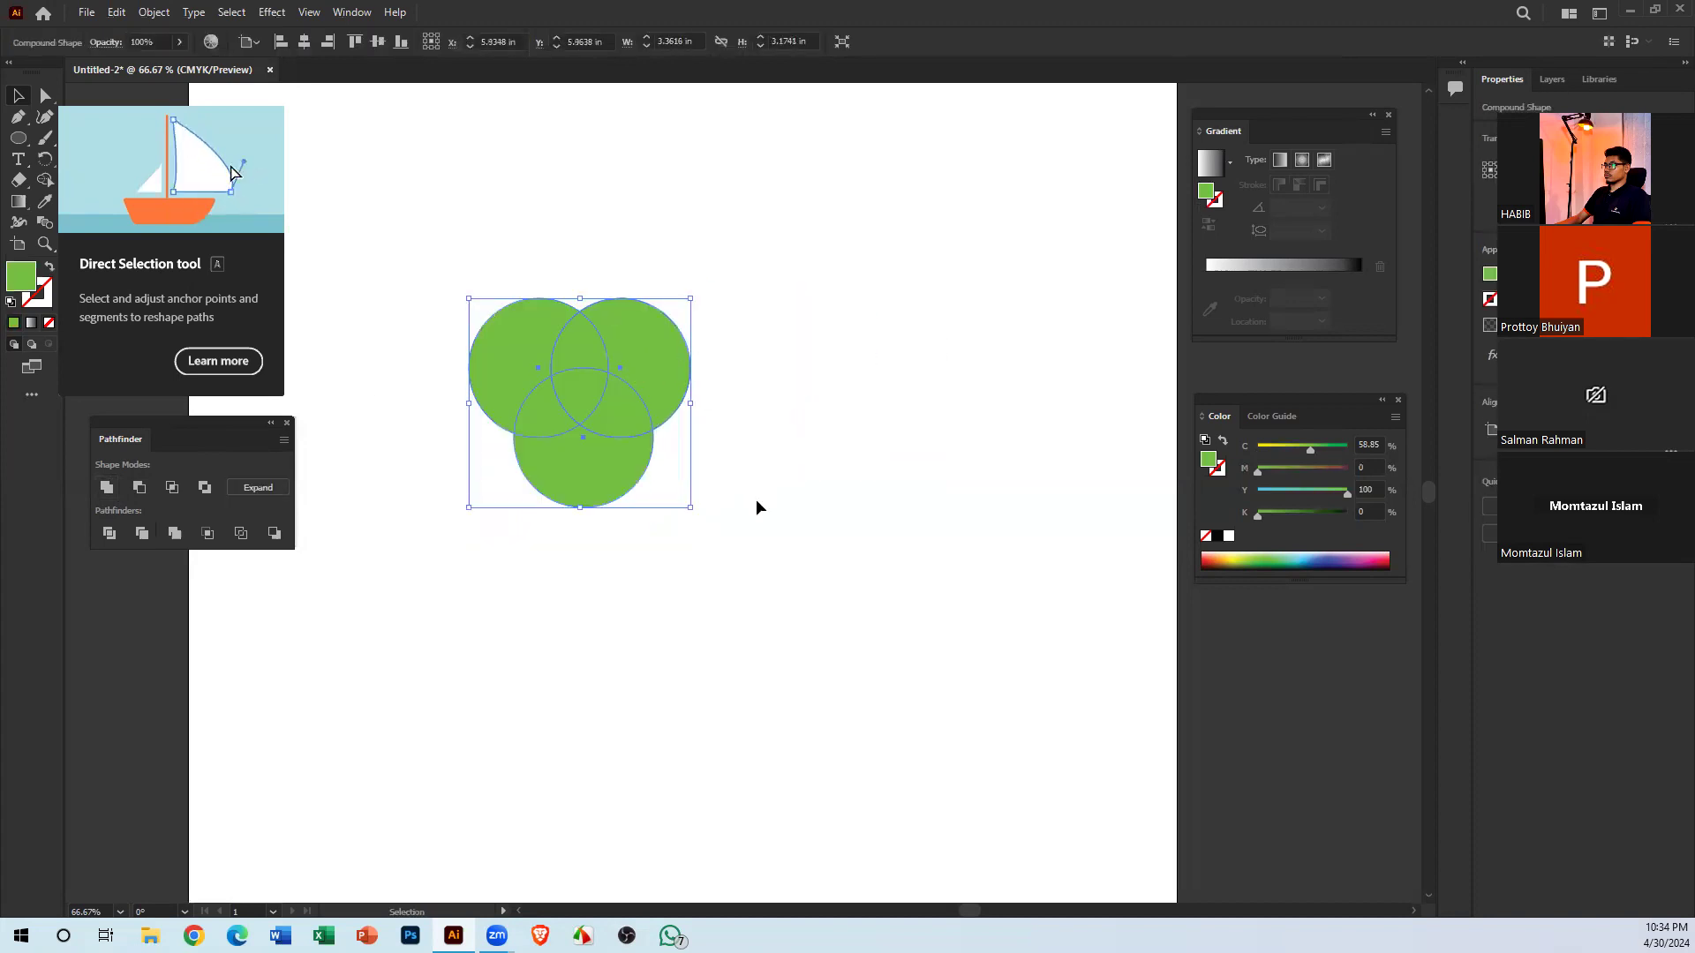
Examine the context options offered for the united green compound shape
{"action": "right_click", "coordinate": [590, 432]}
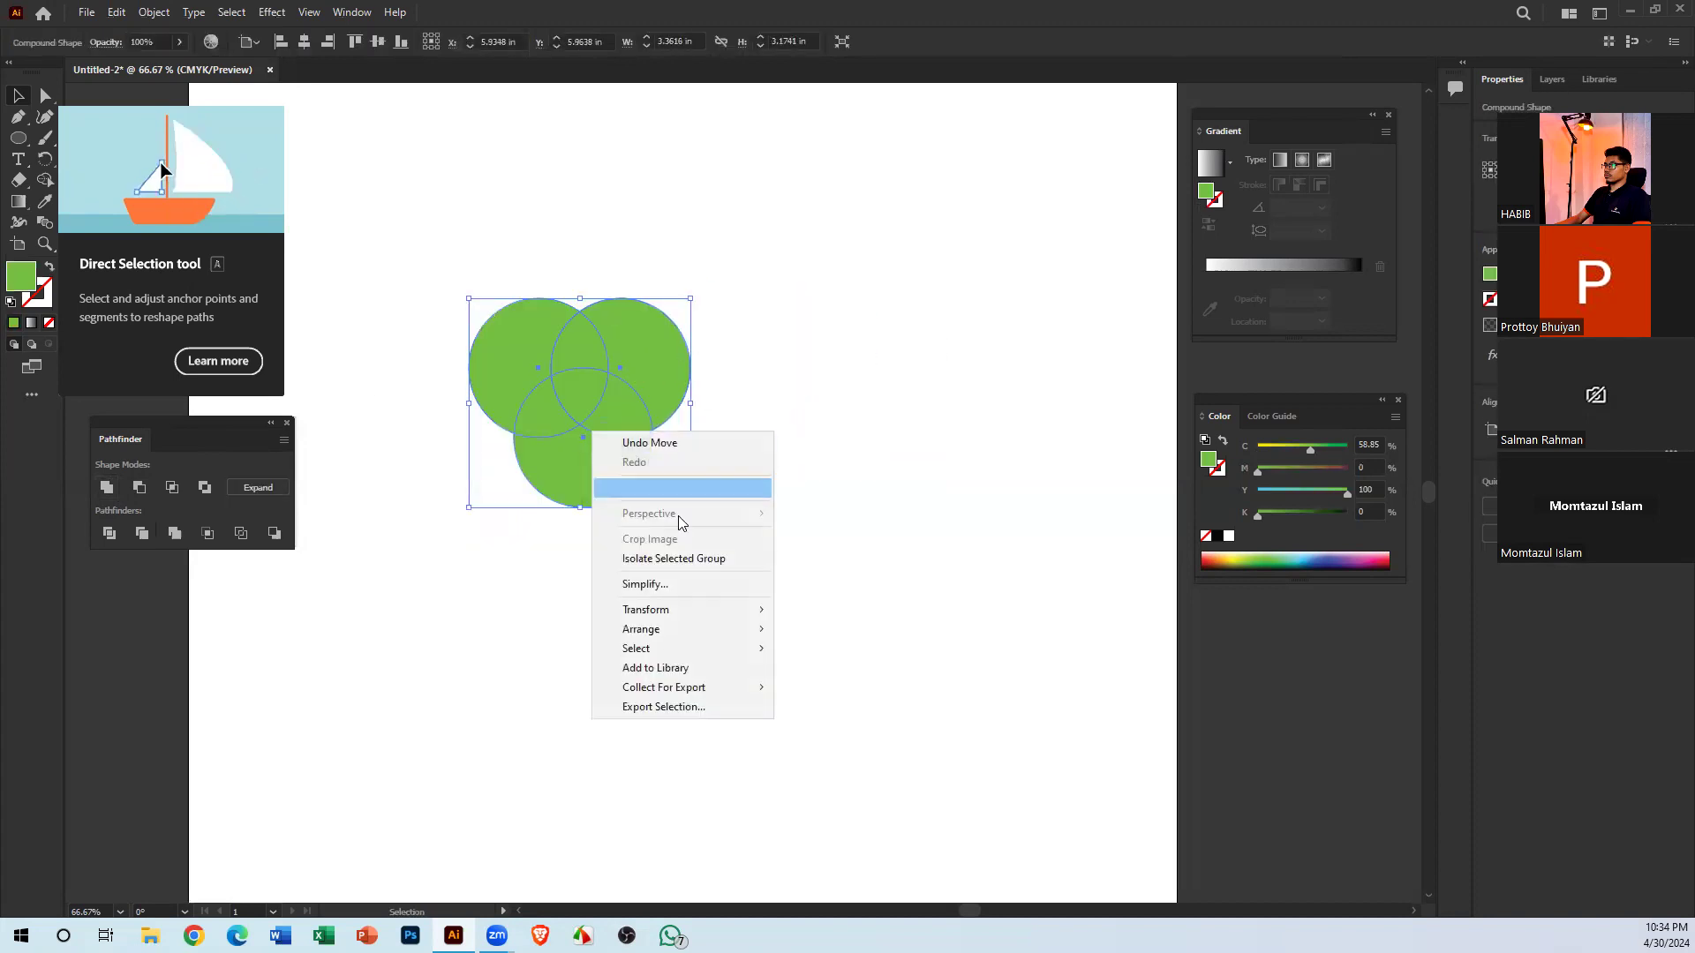
{"action": "left_click", "coordinate": [908, 515]}
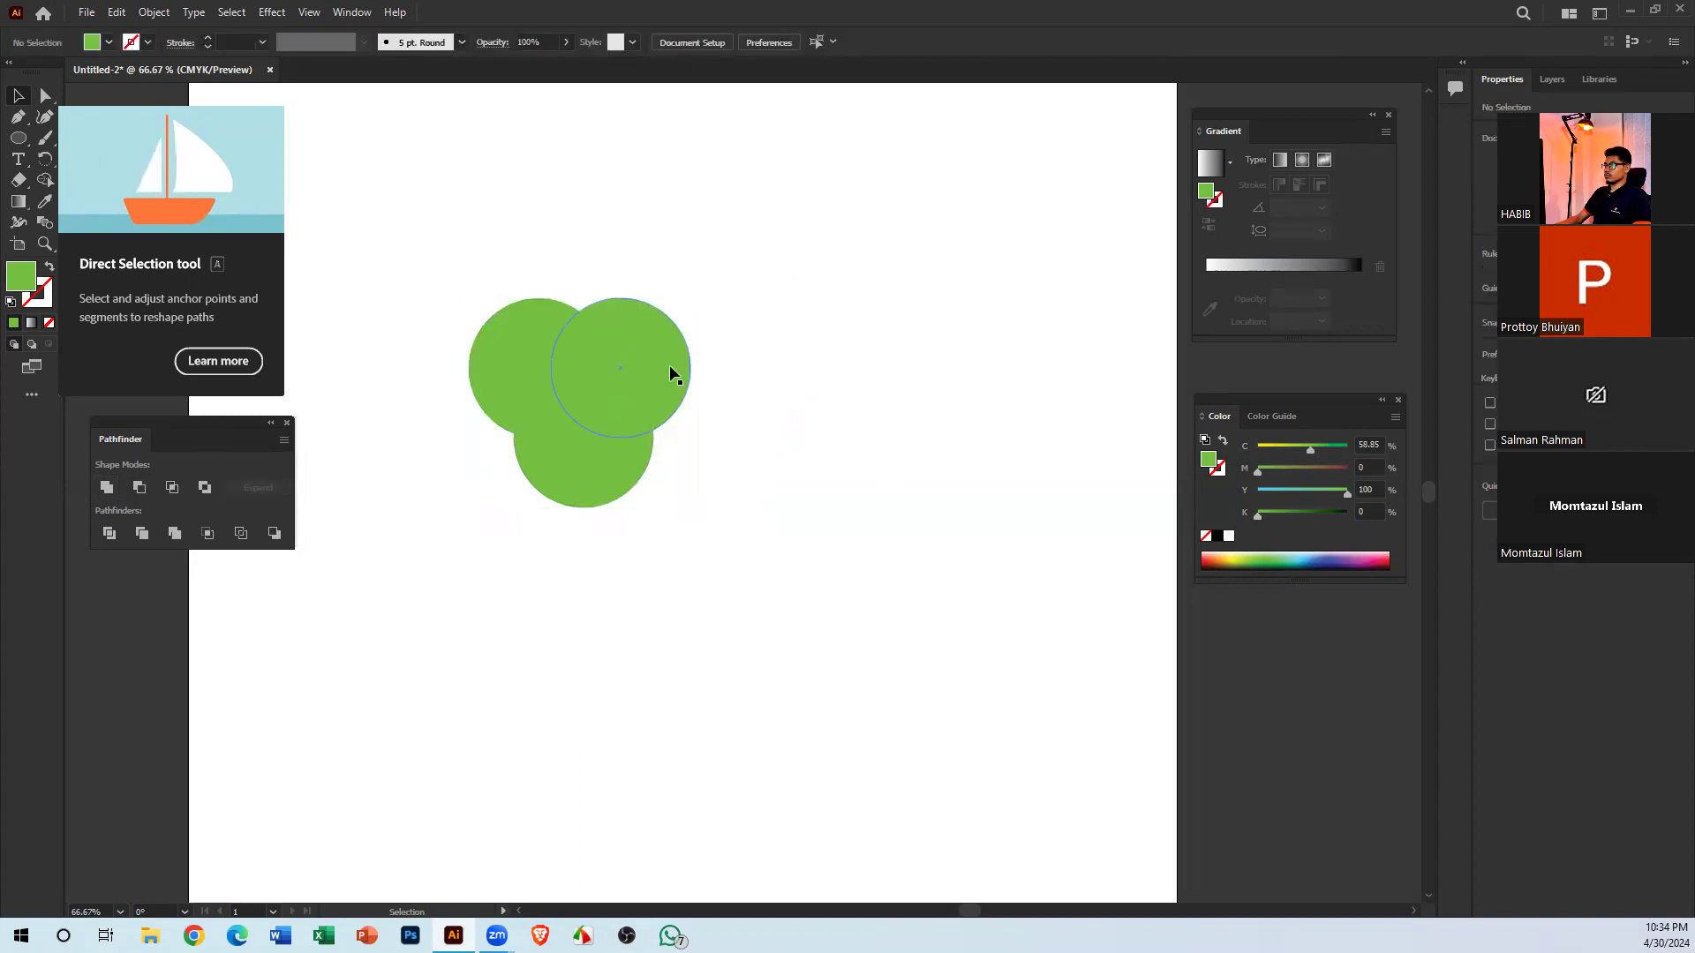
{"action": "left_click", "coordinate": [670, 366]}
{"action": "left_click", "coordinate": [806, 516]}
{"action": "left_click", "coordinate": [640, 389]}
{"action": "right_click", "coordinate": [641, 309]}
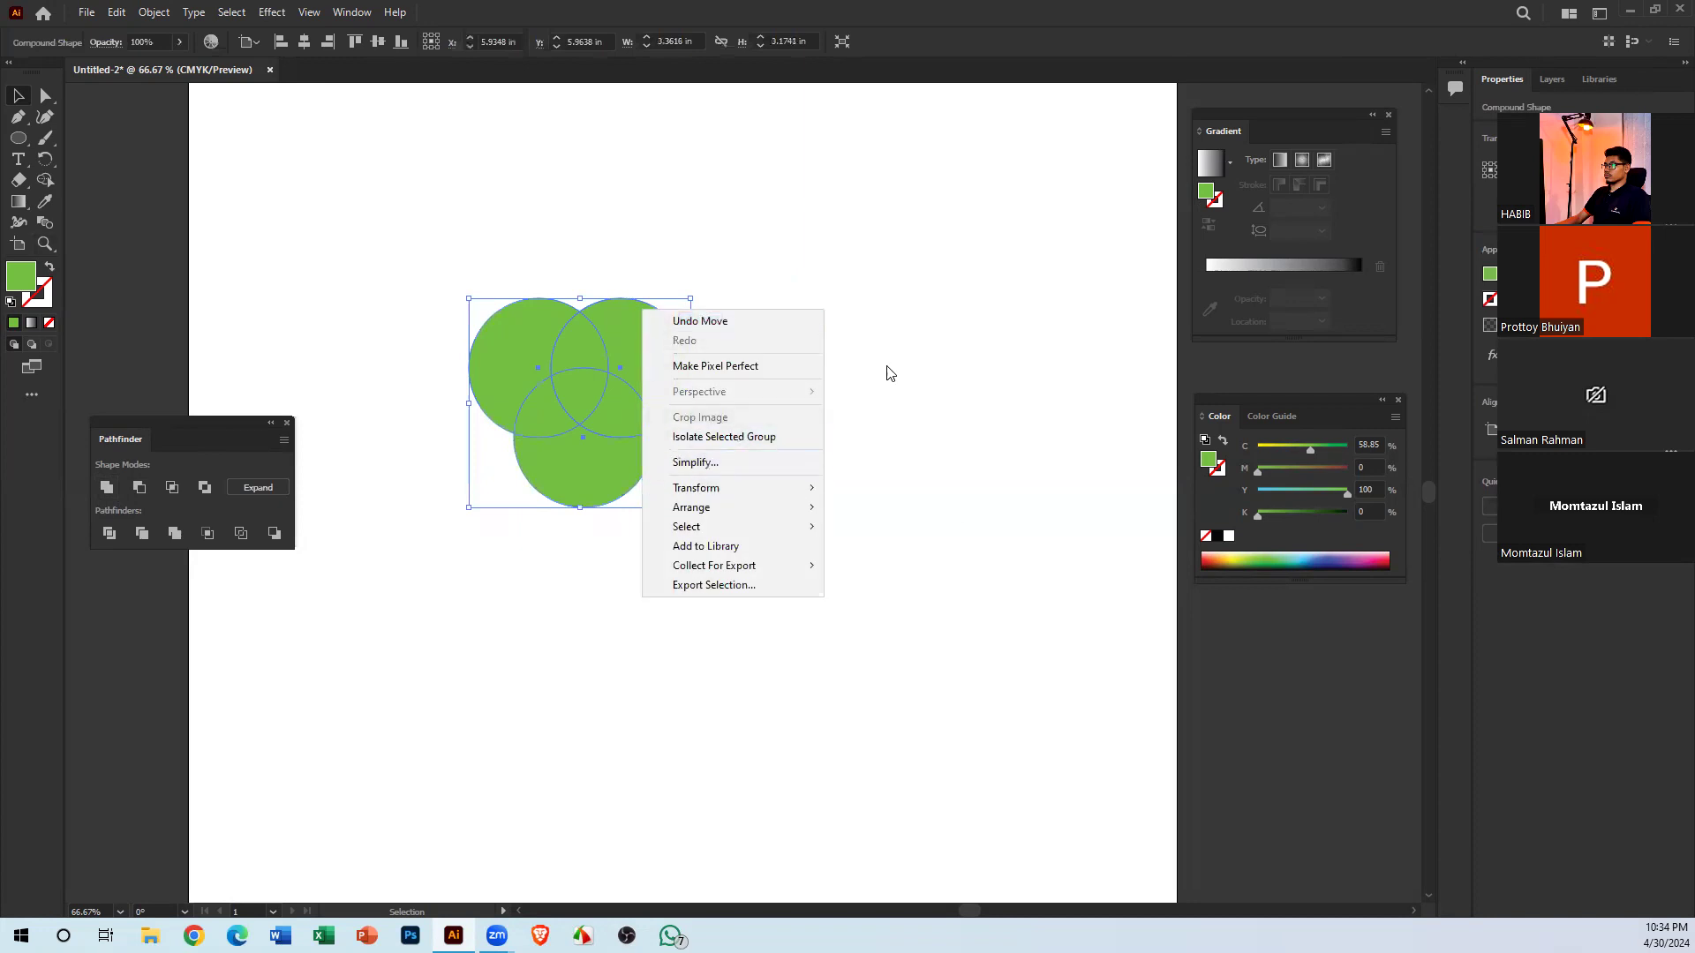
{"action": "left_click", "coordinate": [937, 491]}
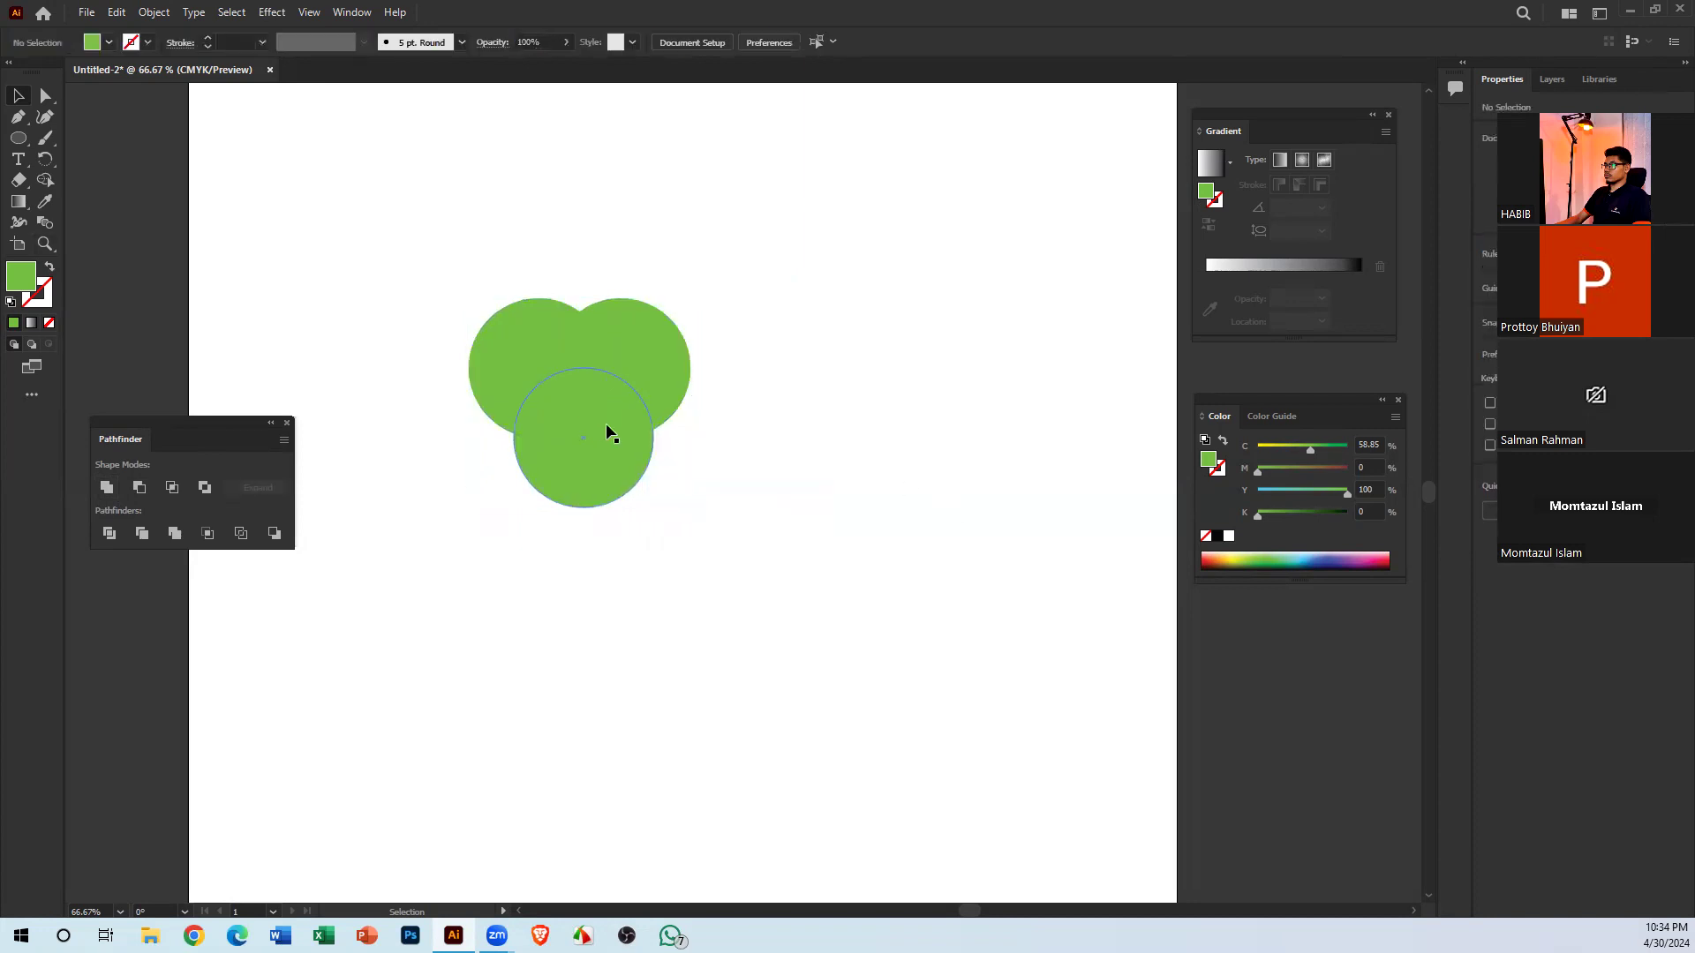
Undo the compound shape's move and its Unite operation, going back to three separate colored circles
{"action": "key", "text": "ctrl+z"}
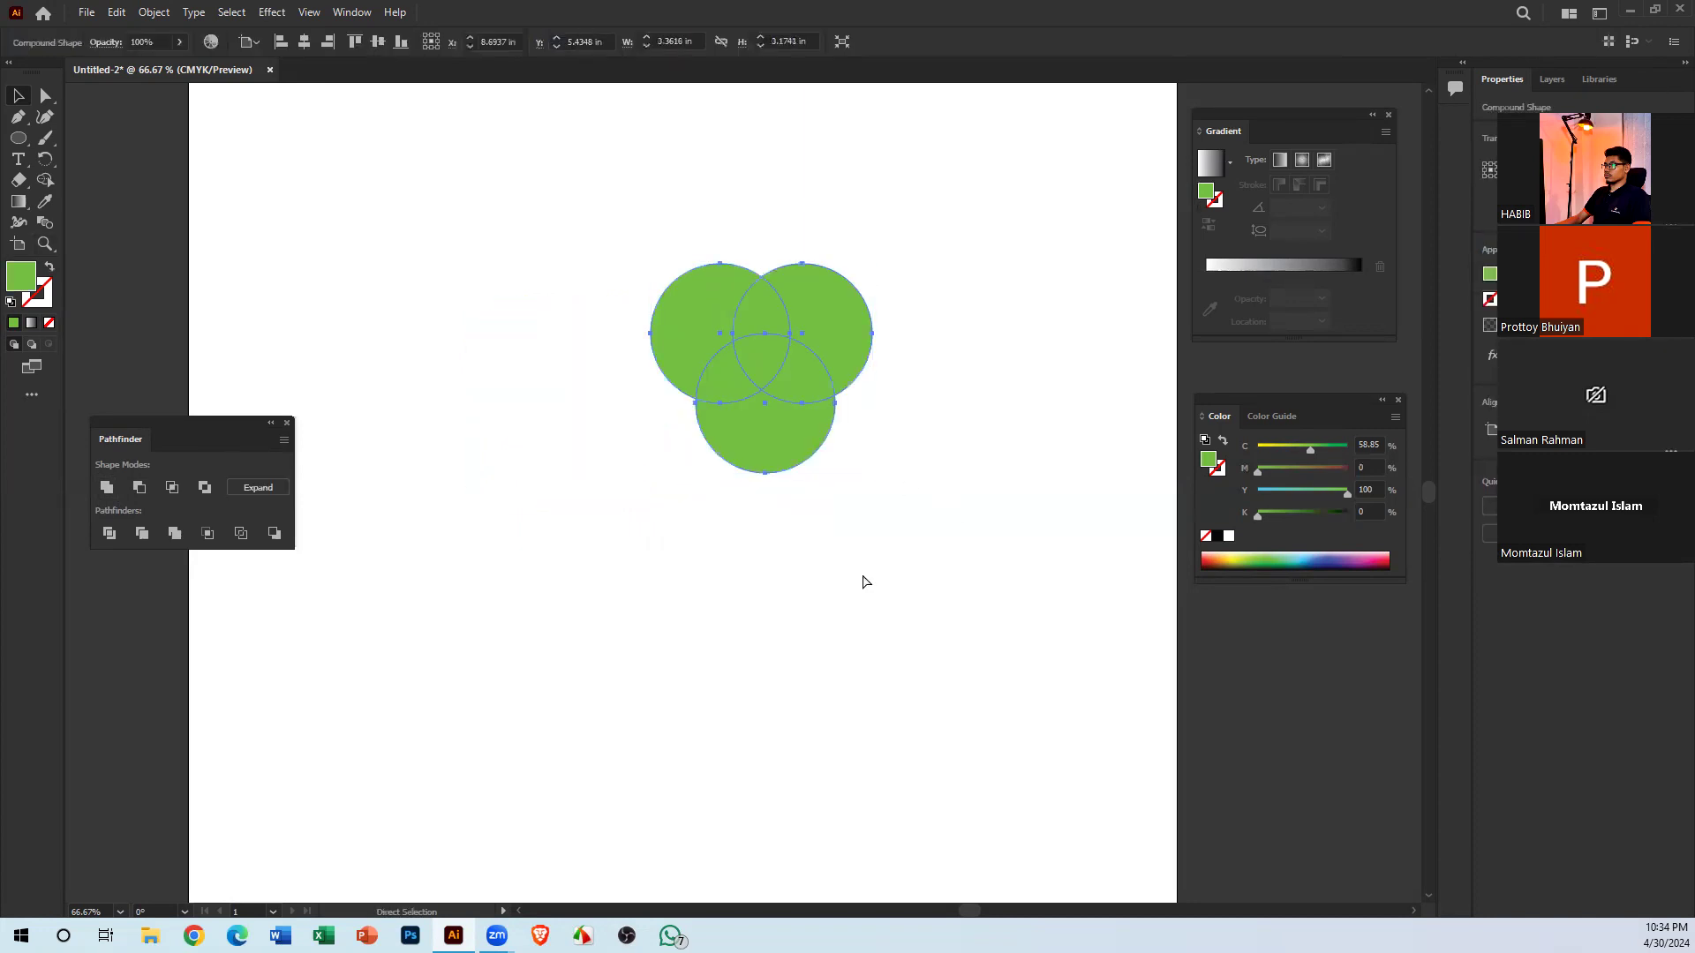
{"action": "key", "text": "ctrl+z"}
{"action": "key", "text": "ctrl+z"}
{"action": "left_click", "coordinate": [780, 625]}
Try moving the orange circle up and away from the cluster, then undo the move
{"action": "left_click_drag", "start_coordinate": [778, 627], "coordinate": [512, 306]}
{"action": "left_click_drag", "start_coordinate": [676, 415], "coordinate": [762, 373]}
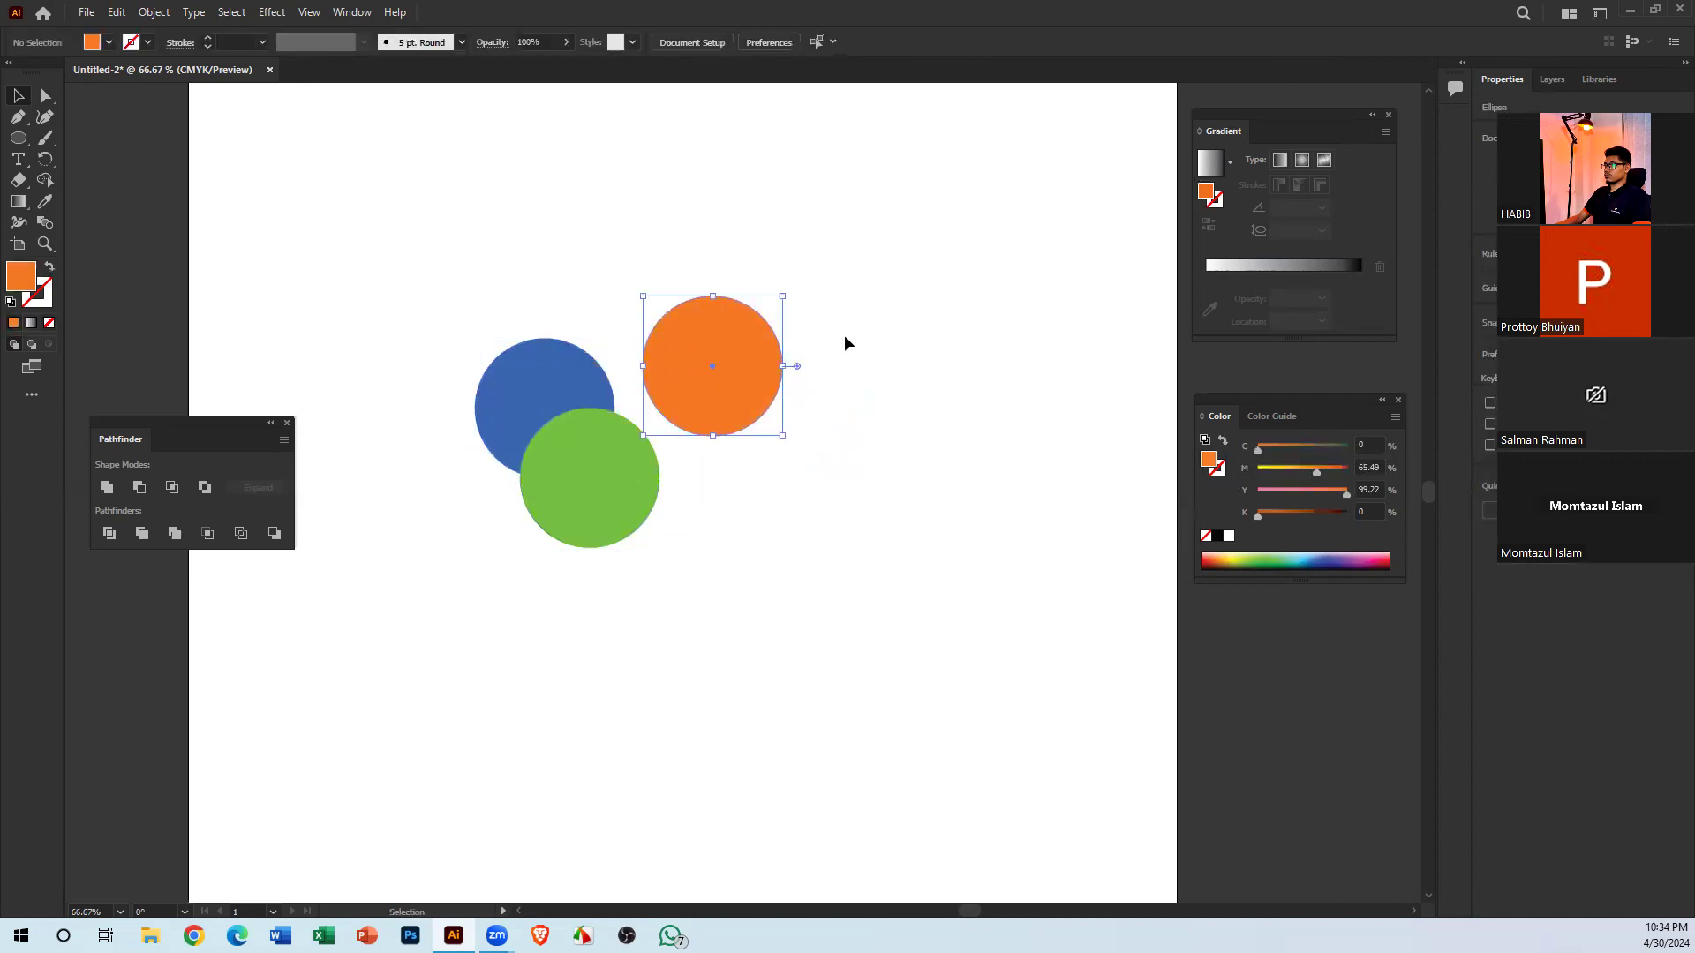
{"action": "left_click", "coordinate": [849, 333]}
{"action": "key", "text": "ctrl+z"}
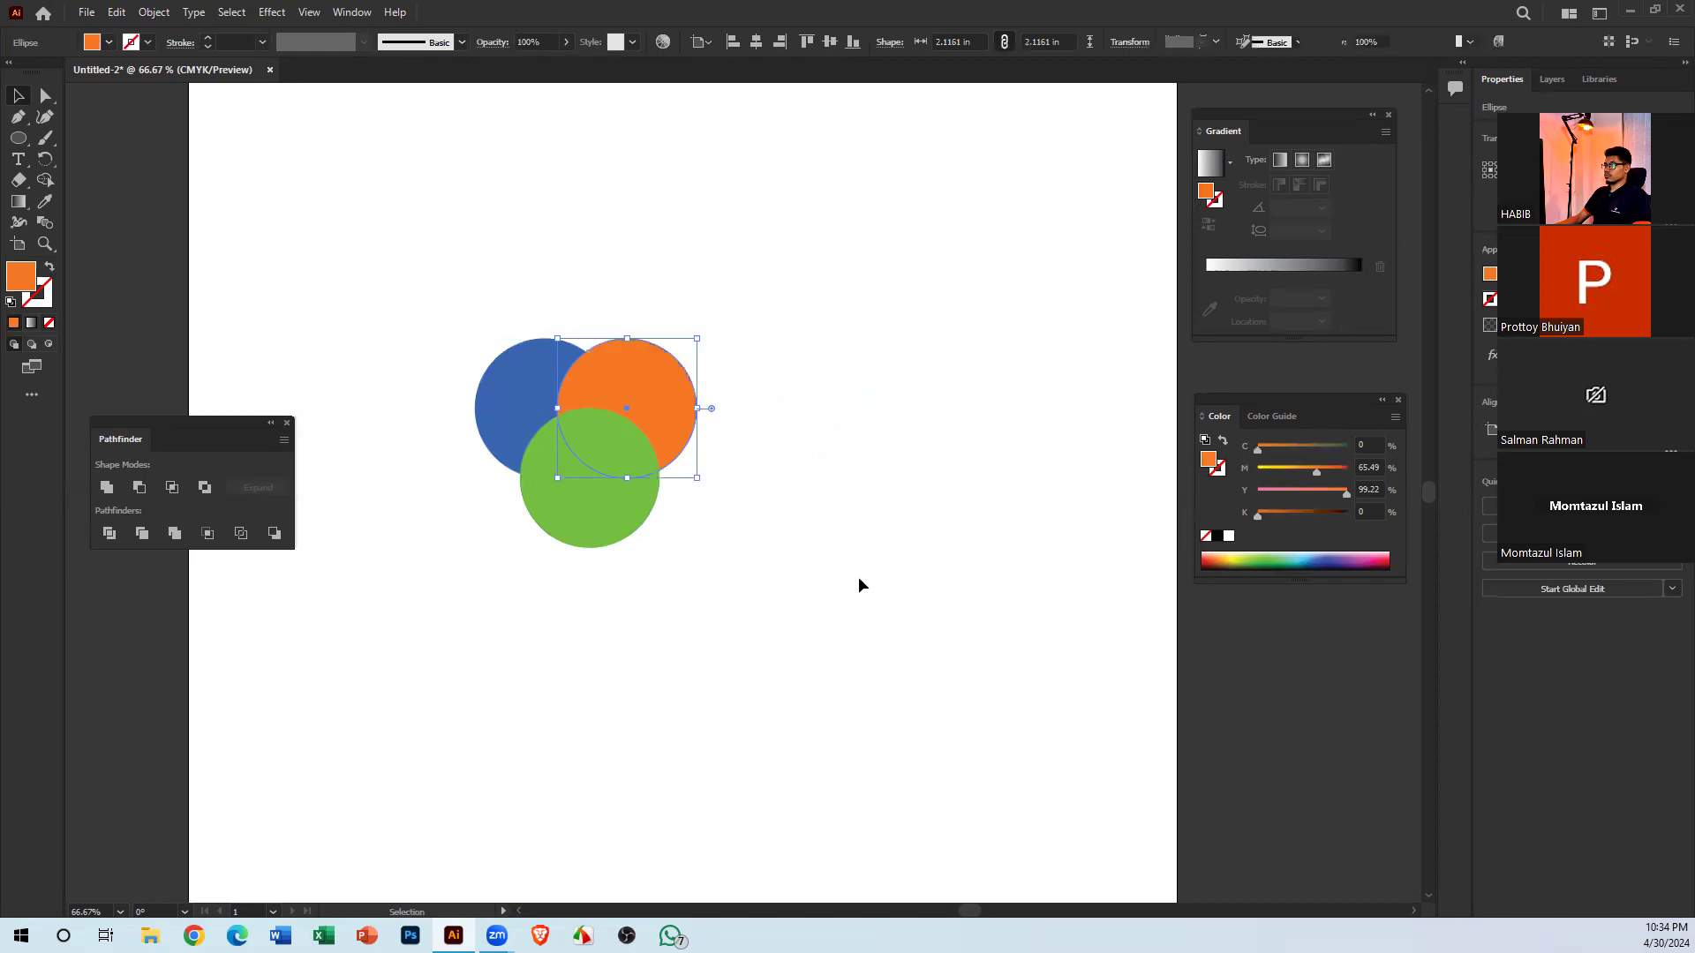
Select all three circles, merge them into one path with Pathfinder's Unite mode, then undo the merge
{"action": "left_click_drag", "start_coordinate": [392, 294], "coordinate": [706, 627]}
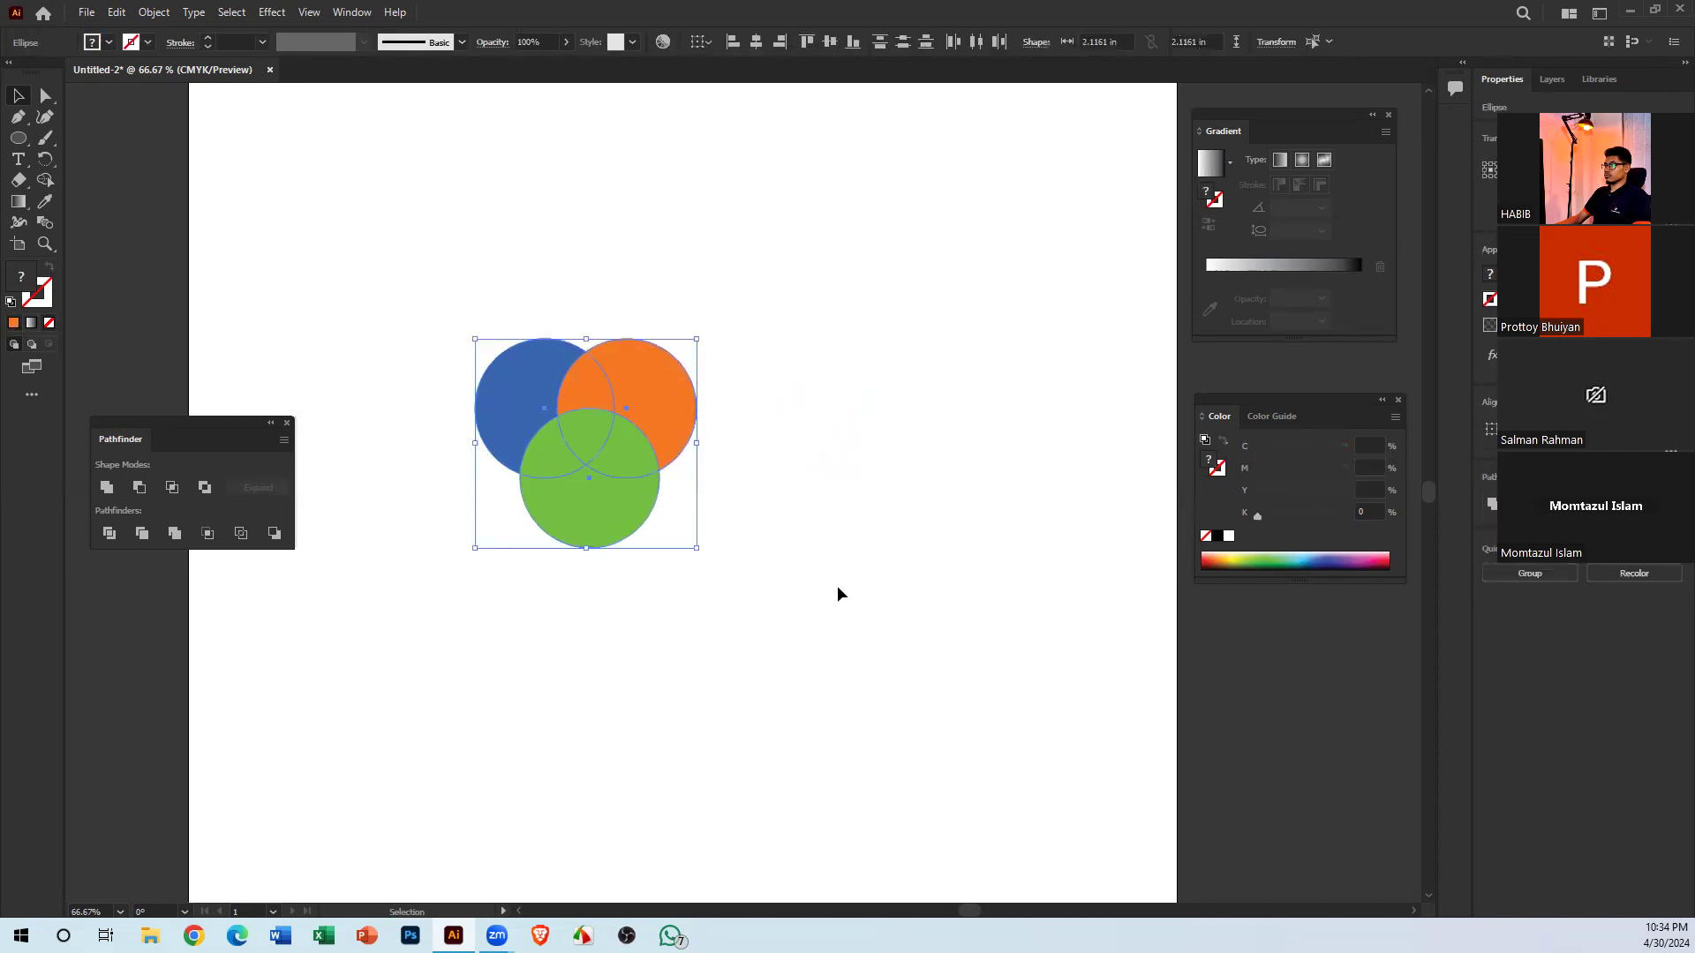
{"action": "left_click", "coordinate": [837, 586]}
{"action": "left_click", "coordinate": [576, 473]}
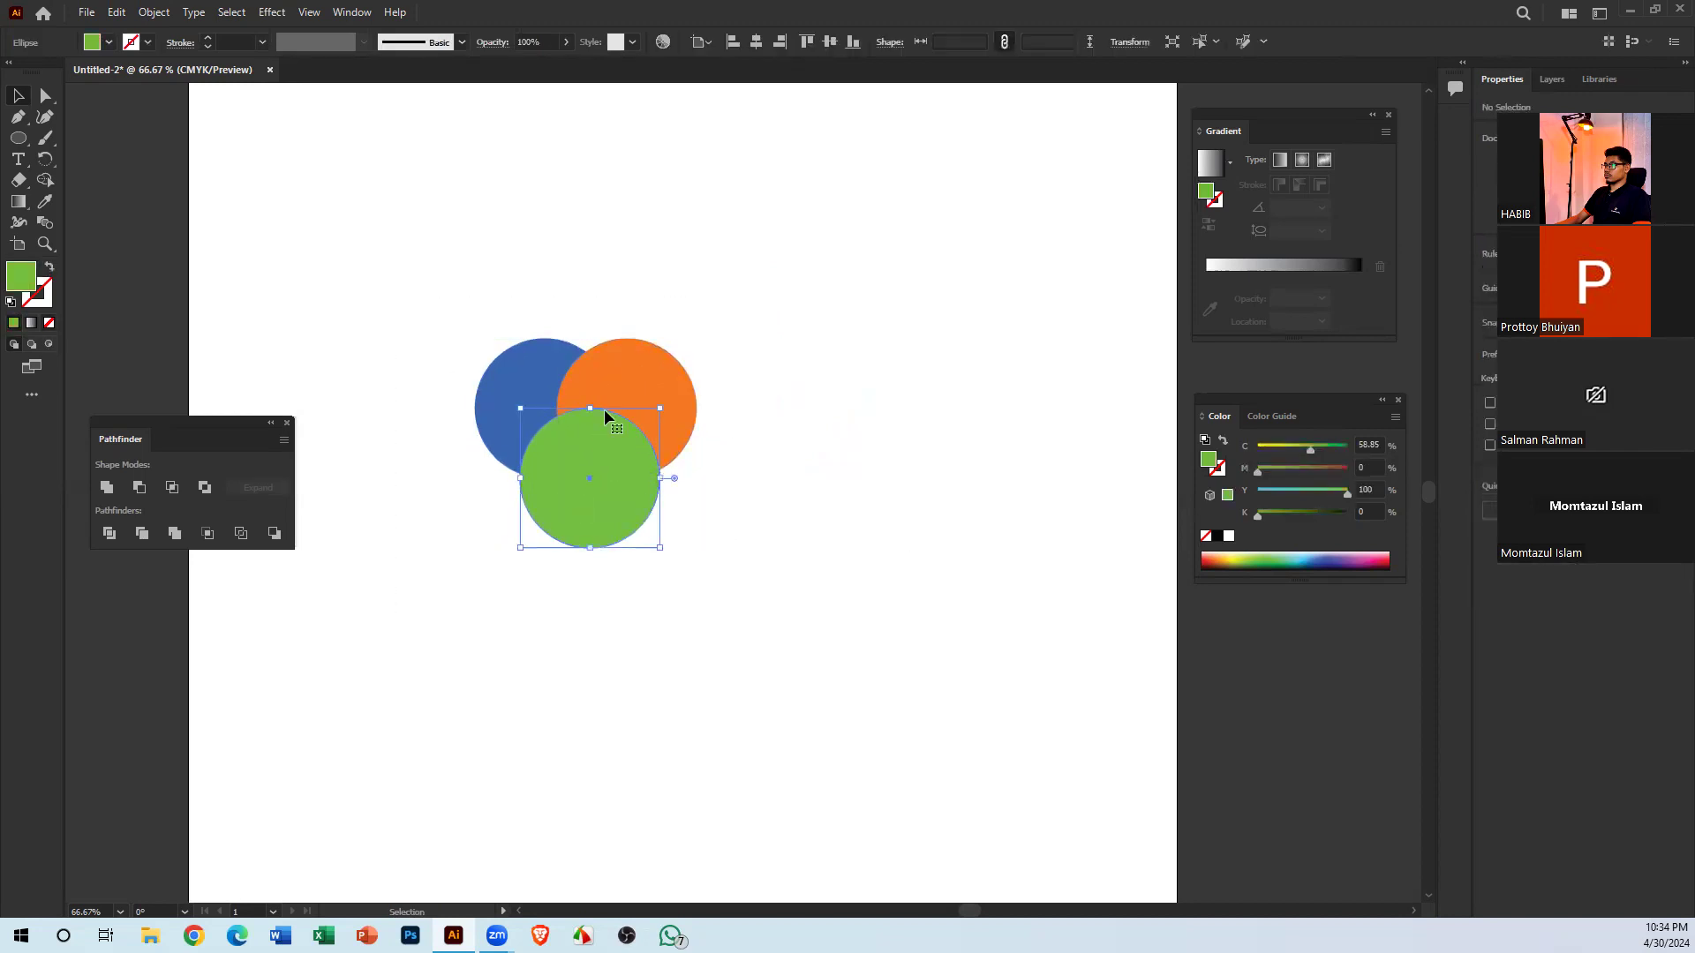
{"action": "left_click_drag", "start_coordinate": [454, 235], "coordinate": [839, 692]}
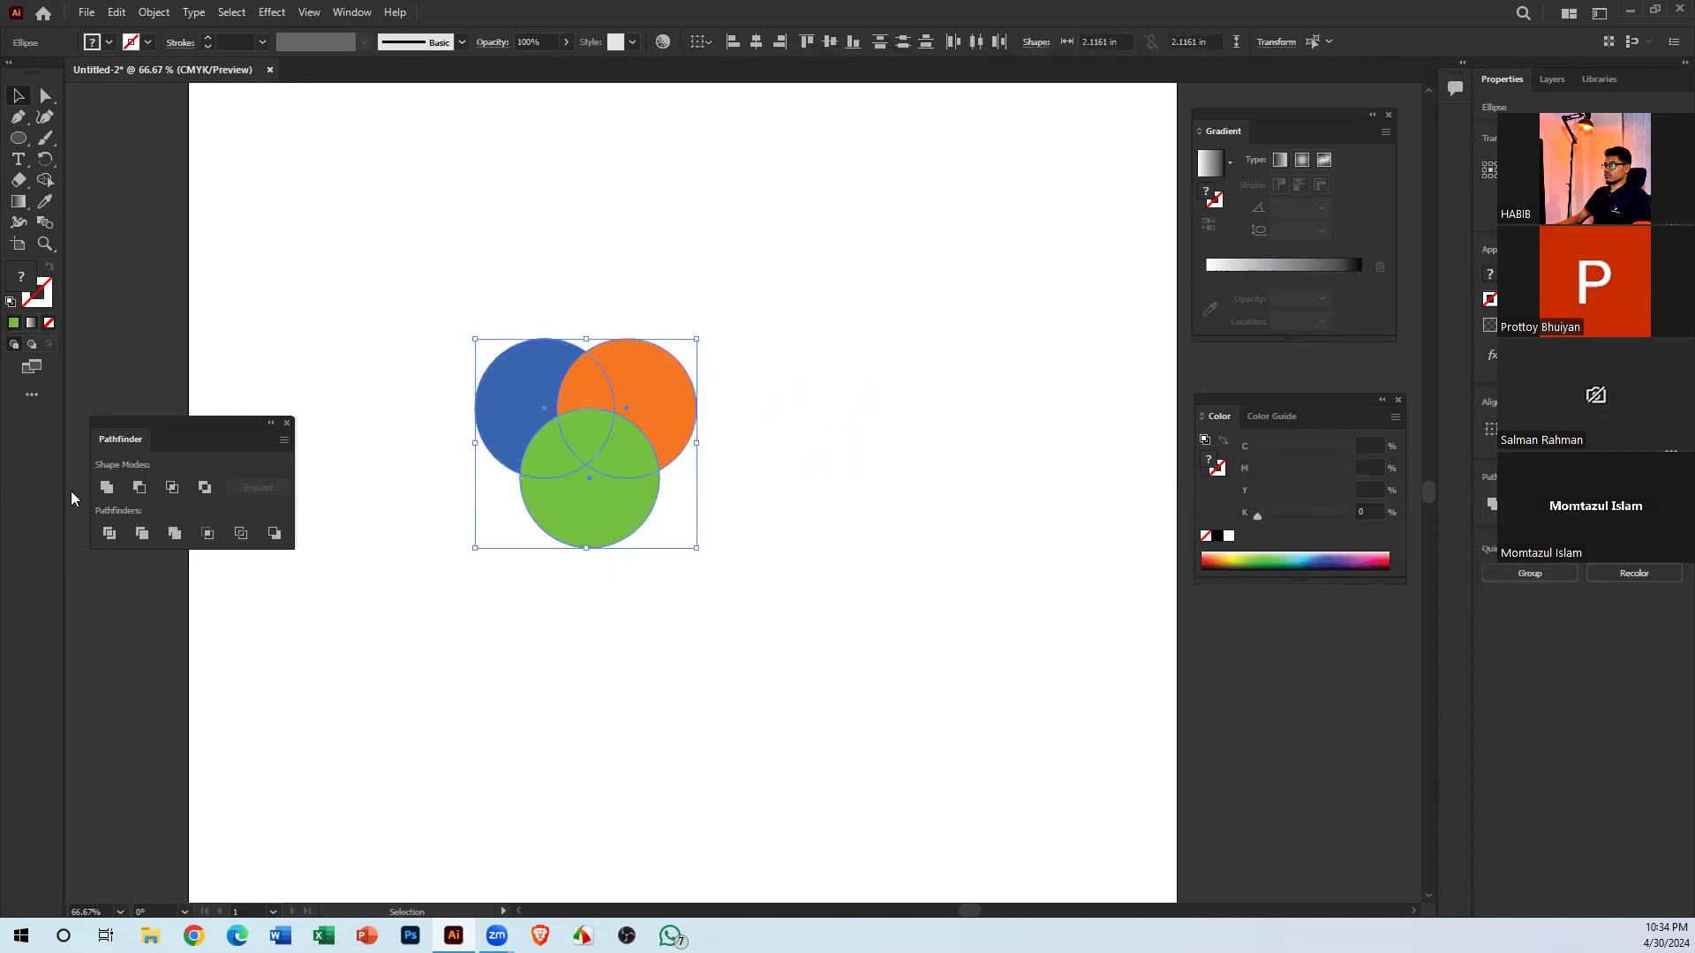
{"action": "left_click", "coordinate": [106, 488]}
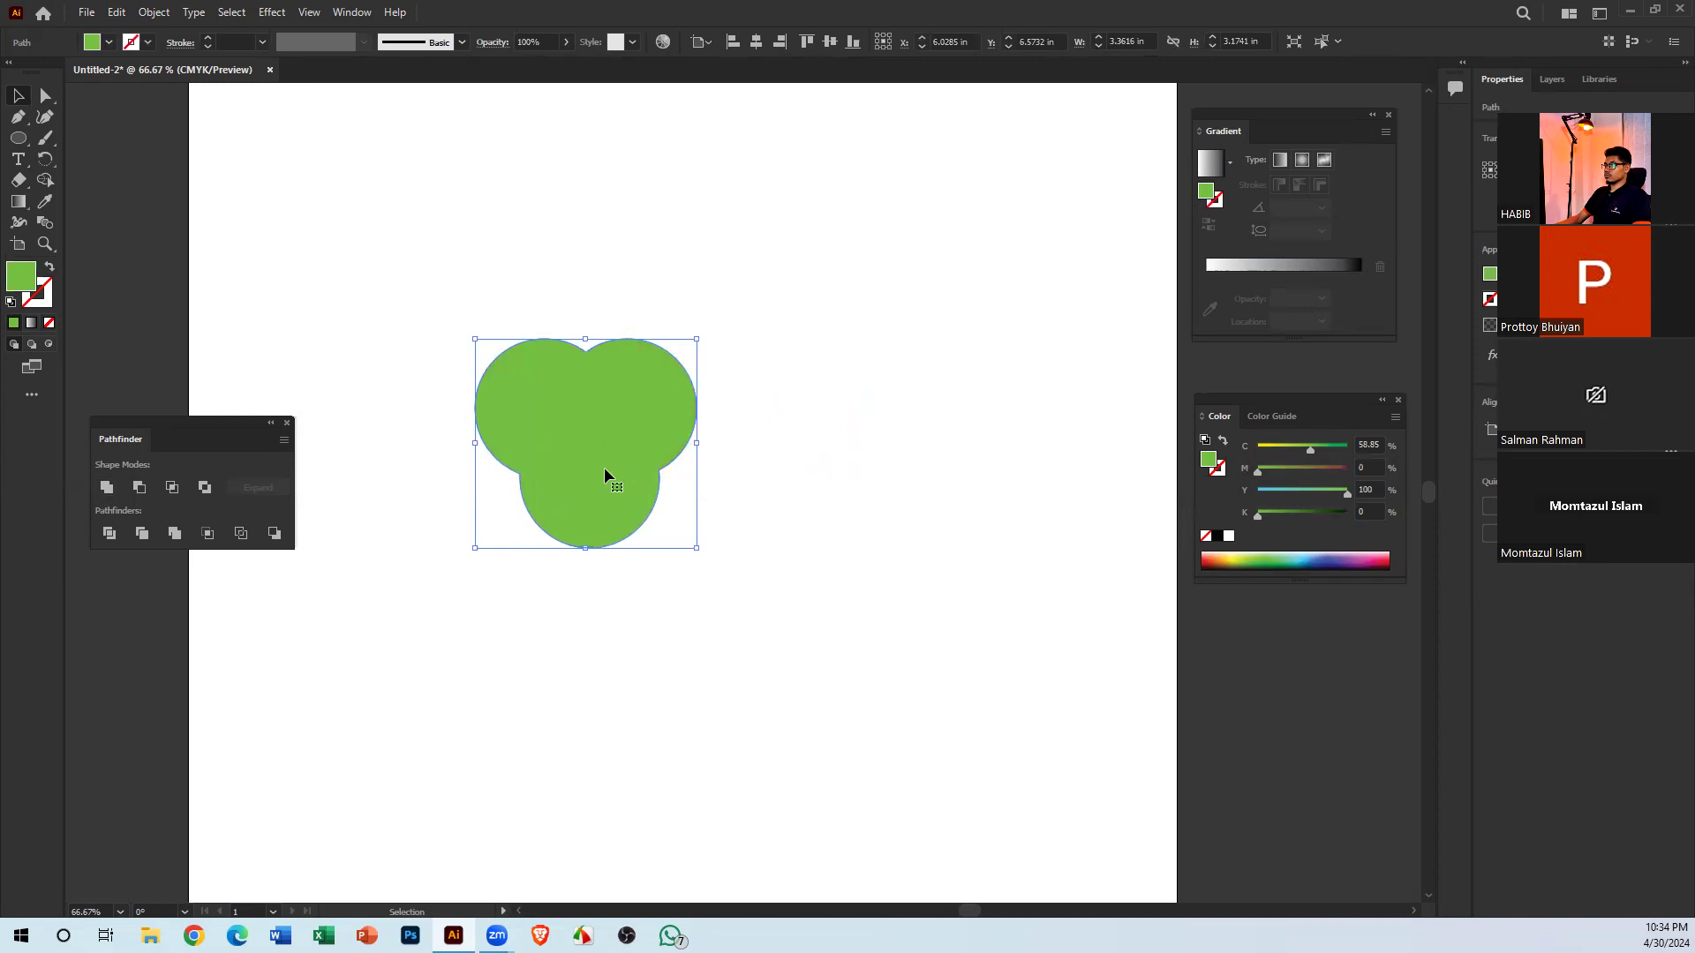
{"action": "key", "text": "ctrl+z"}
Duplicate the three-circle cluster about 5.2 in to the right, and place another copy above and between the two clusters
{"action": "left_click", "coordinate": [636, 618]}
{"action": "left_click_drag", "start_coordinate": [552, 371], "coordinate": [941, 536]}
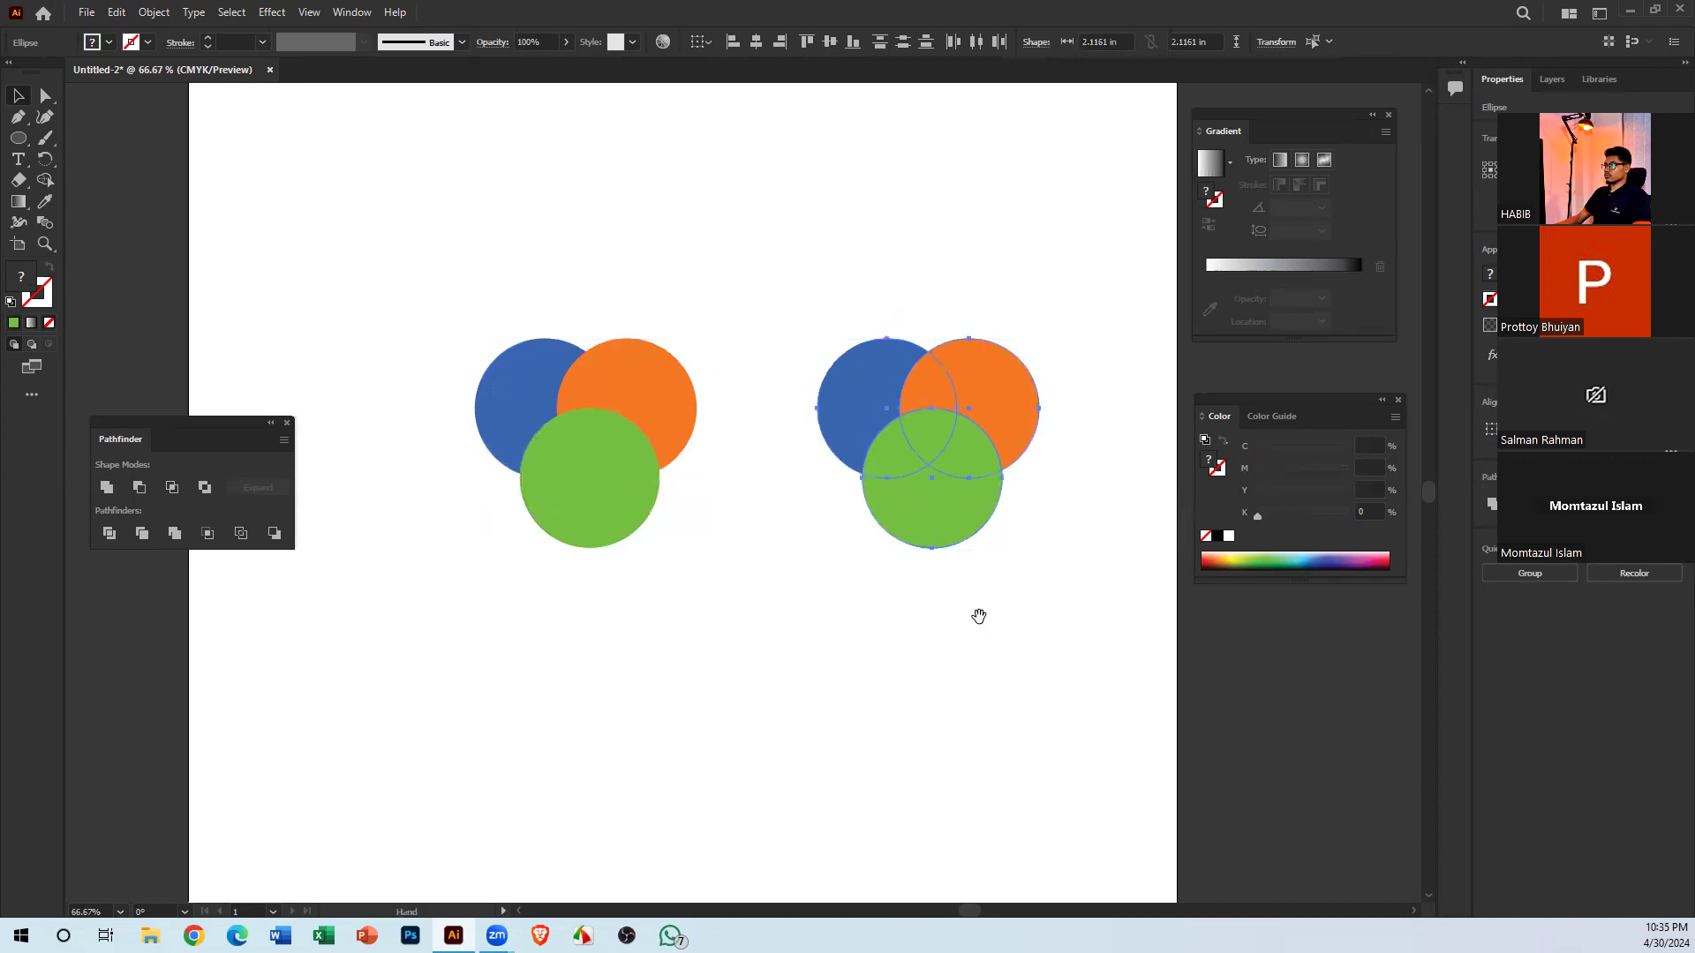
{"action": "left_click_drag", "start_coordinate": [889, 719], "coordinate": [867, 877]}
{"action": "left_click_drag", "start_coordinate": [932, 640], "coordinate": [745, 386]}
{"action": "left_click_drag", "start_coordinate": [721, 583], "coordinate": [738, 472]}
{"action": "left_click_drag", "start_coordinate": [663, 652], "coordinate": [454, 400]}
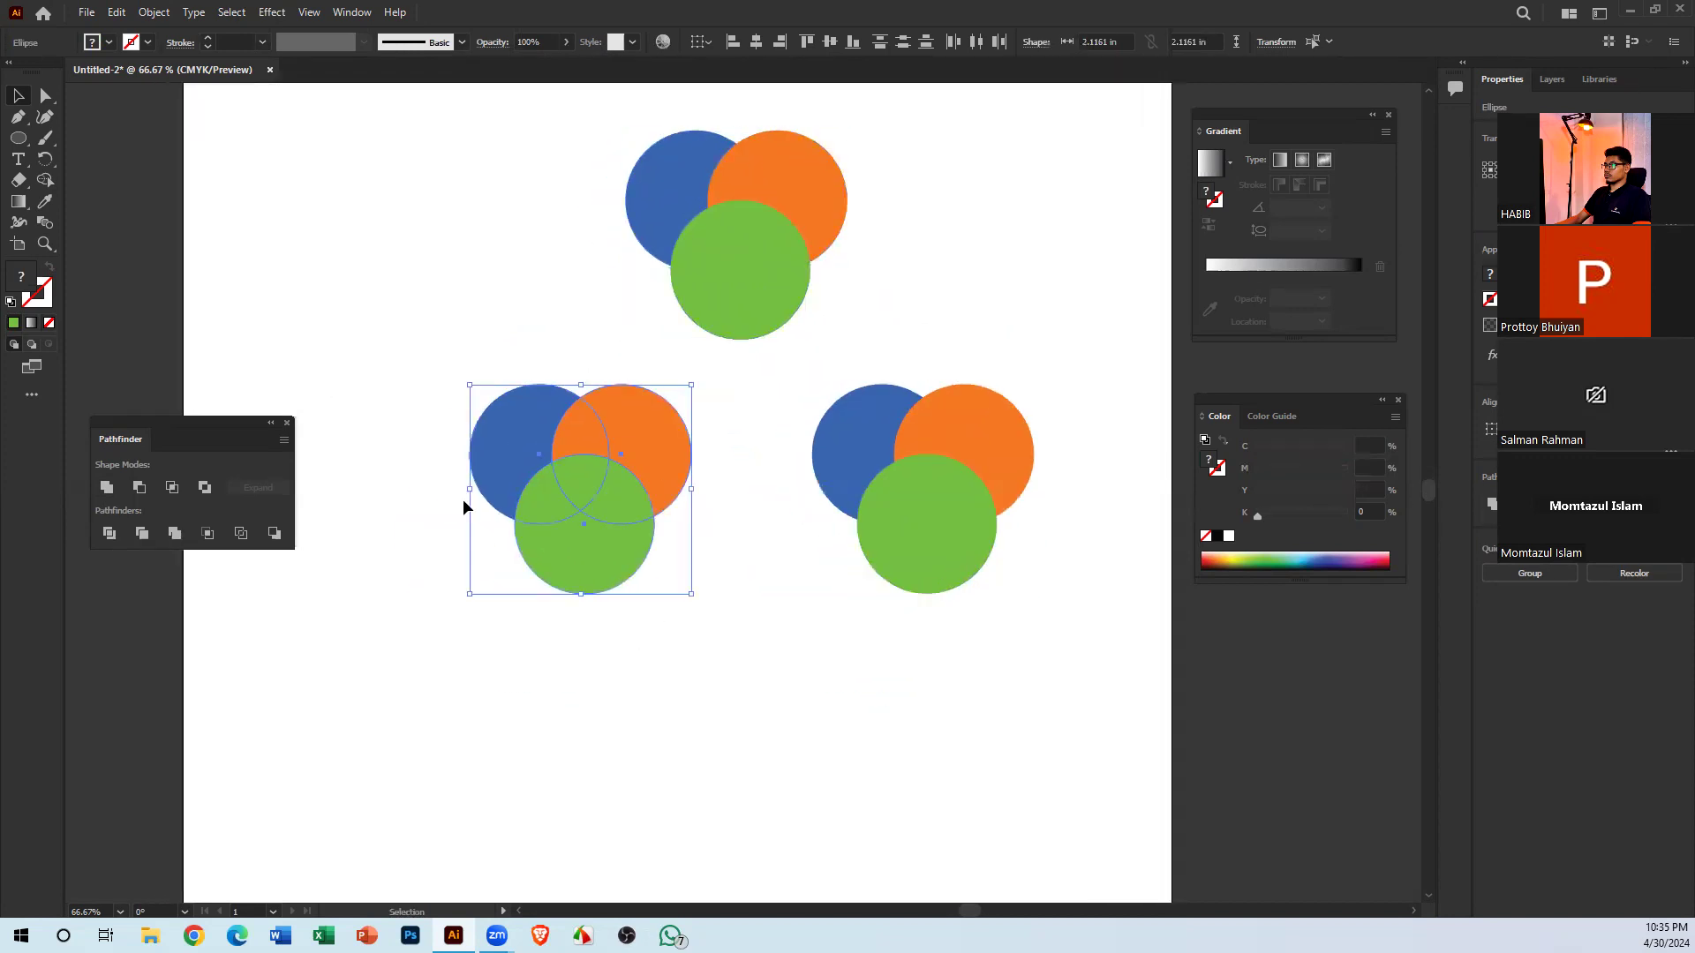
{"action": "left_click_drag", "start_coordinate": [970, 300], "coordinate": [832, 165]}
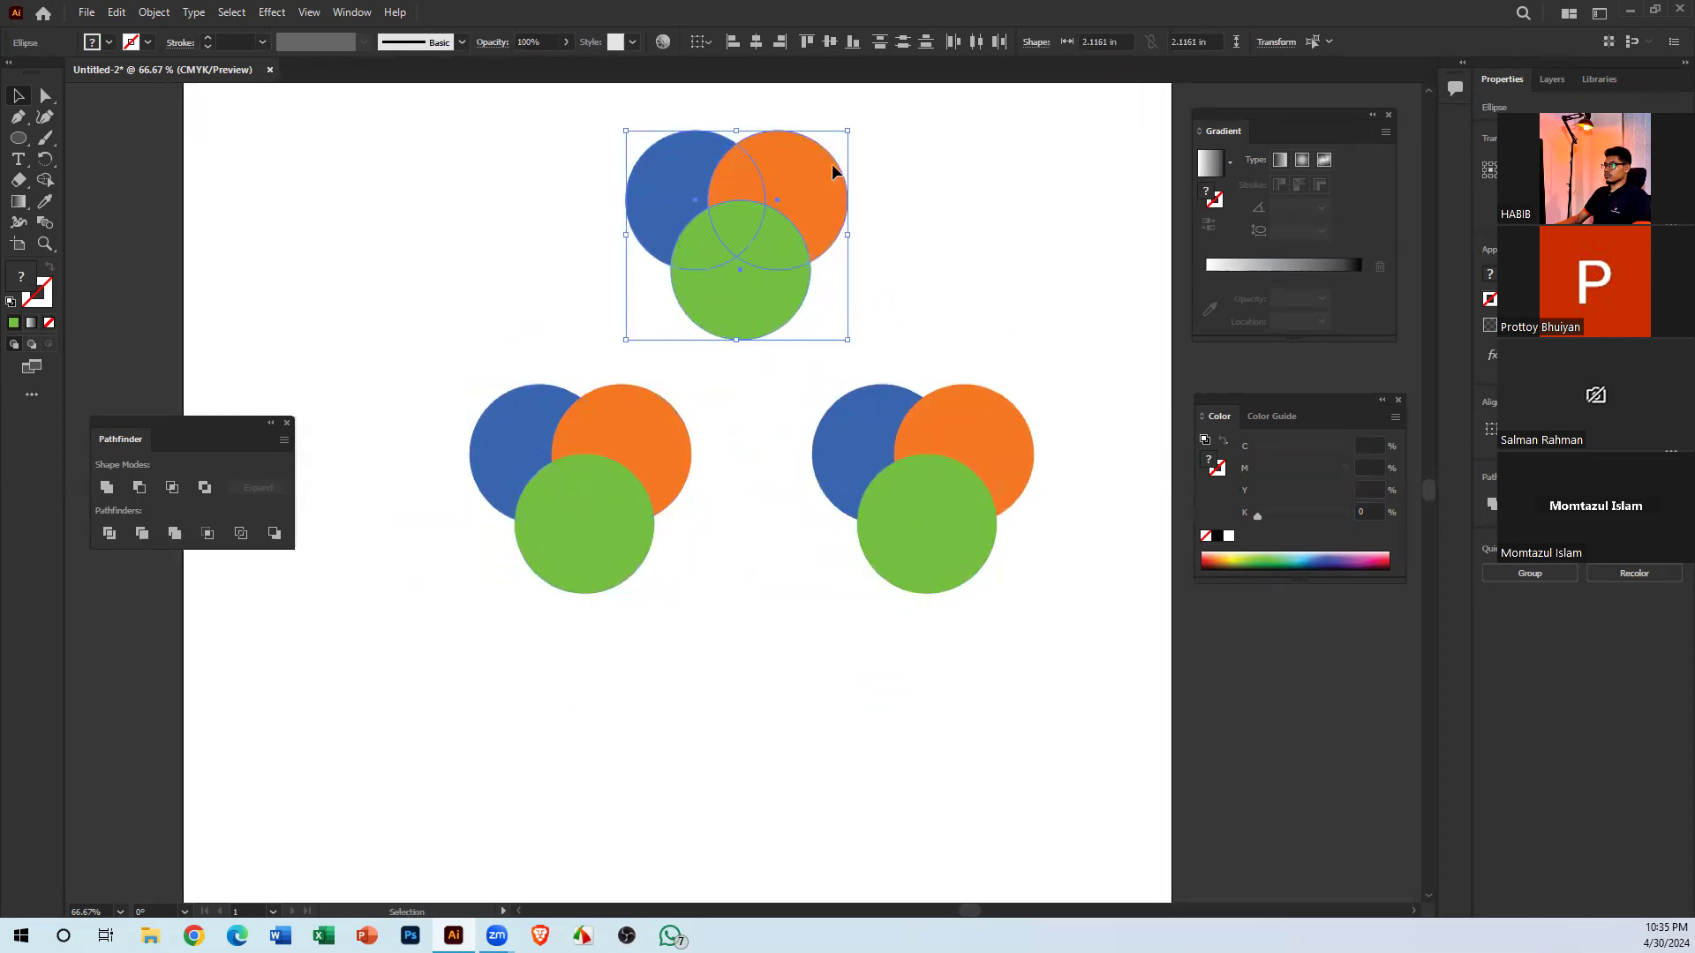
{"action": "left_click", "coordinate": [996, 147]}
{"action": "left_click_drag", "start_coordinate": [813, 311], "coordinate": [775, 342]}
Combine the three circles of the lower-left cluster into an editable compound shape with Pathfinder's Unite mode
{"action": "left_click_drag", "start_coordinate": [703, 675], "coordinate": [432, 362]}
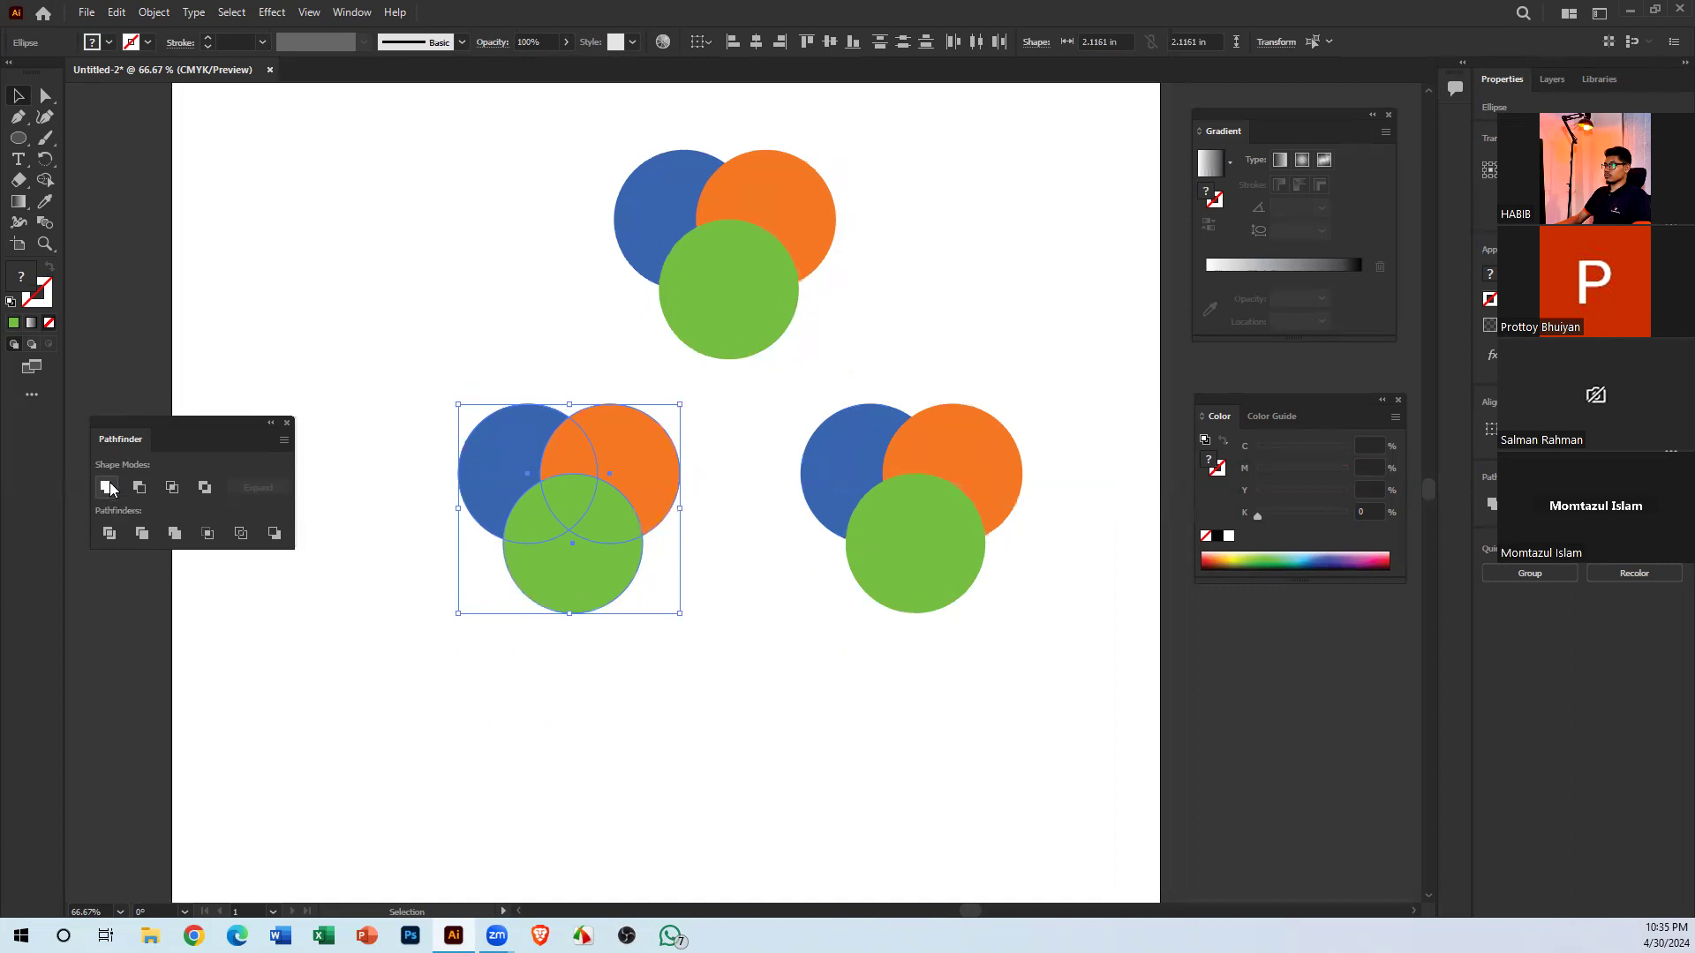
{"action": "left_click", "coordinate": [347, 756]}
{"action": "left_click_drag", "start_coordinate": [368, 327], "coordinate": [658, 712]}
{"action": "left_click", "coordinate": [630, 664]}
{"action": "left_click_drag", "start_coordinate": [415, 378], "coordinate": [658, 797]}
{"action": "left_click", "coordinate": [110, 487], "text": "alt"}
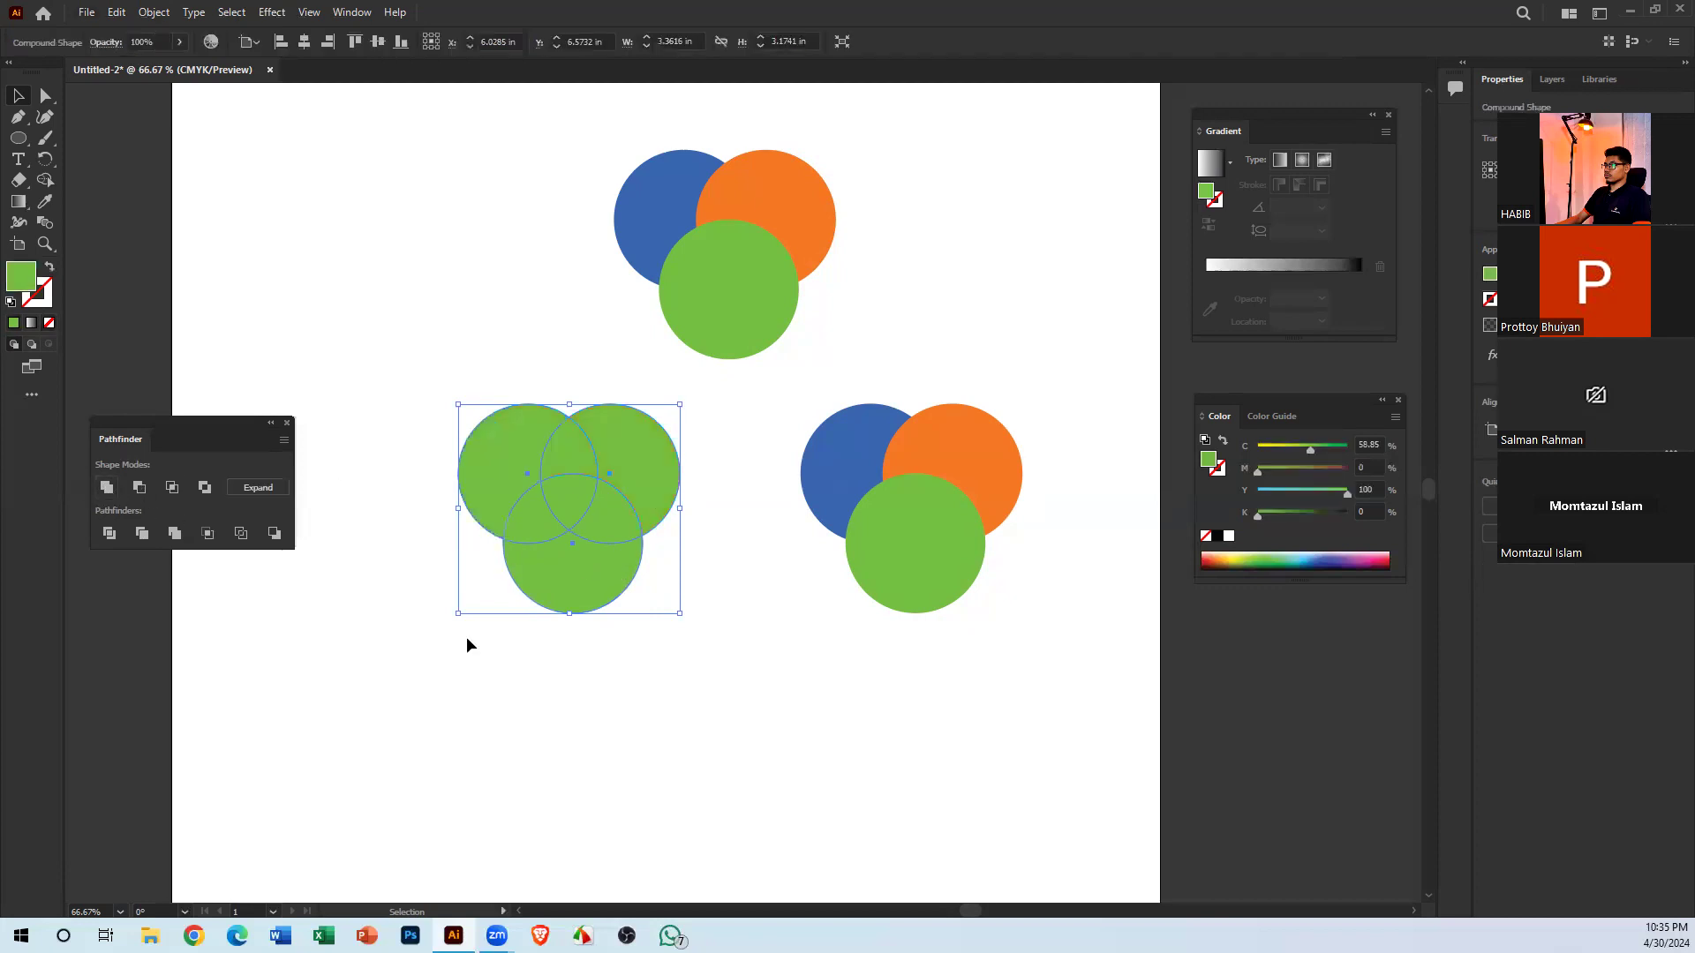
{"action": "left_click", "coordinate": [601, 697]}
{"action": "left_click", "coordinate": [589, 522]}
{"action": "left_click", "coordinate": [678, 640]}
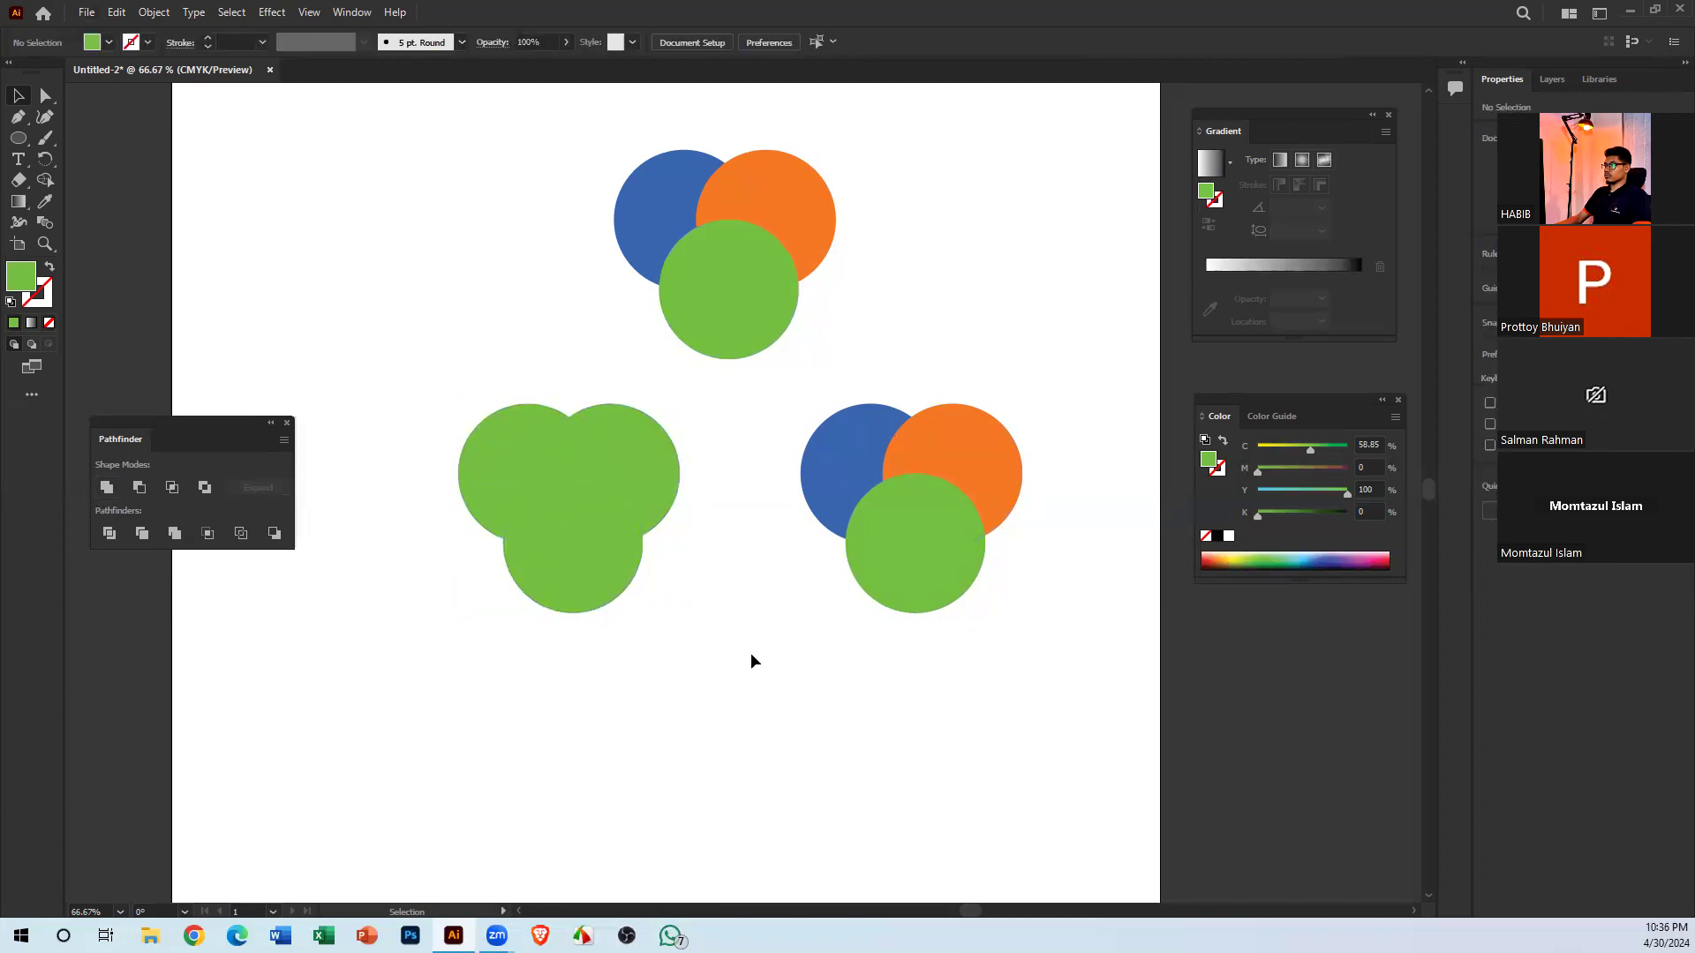
Isolate the compound shape's upper-left circle, recolor it dark purple (C 86.67, M 88.63, Y 47.06, K 66.67), and exit isolation
{"action": "double_click", "coordinate": [492, 516]}
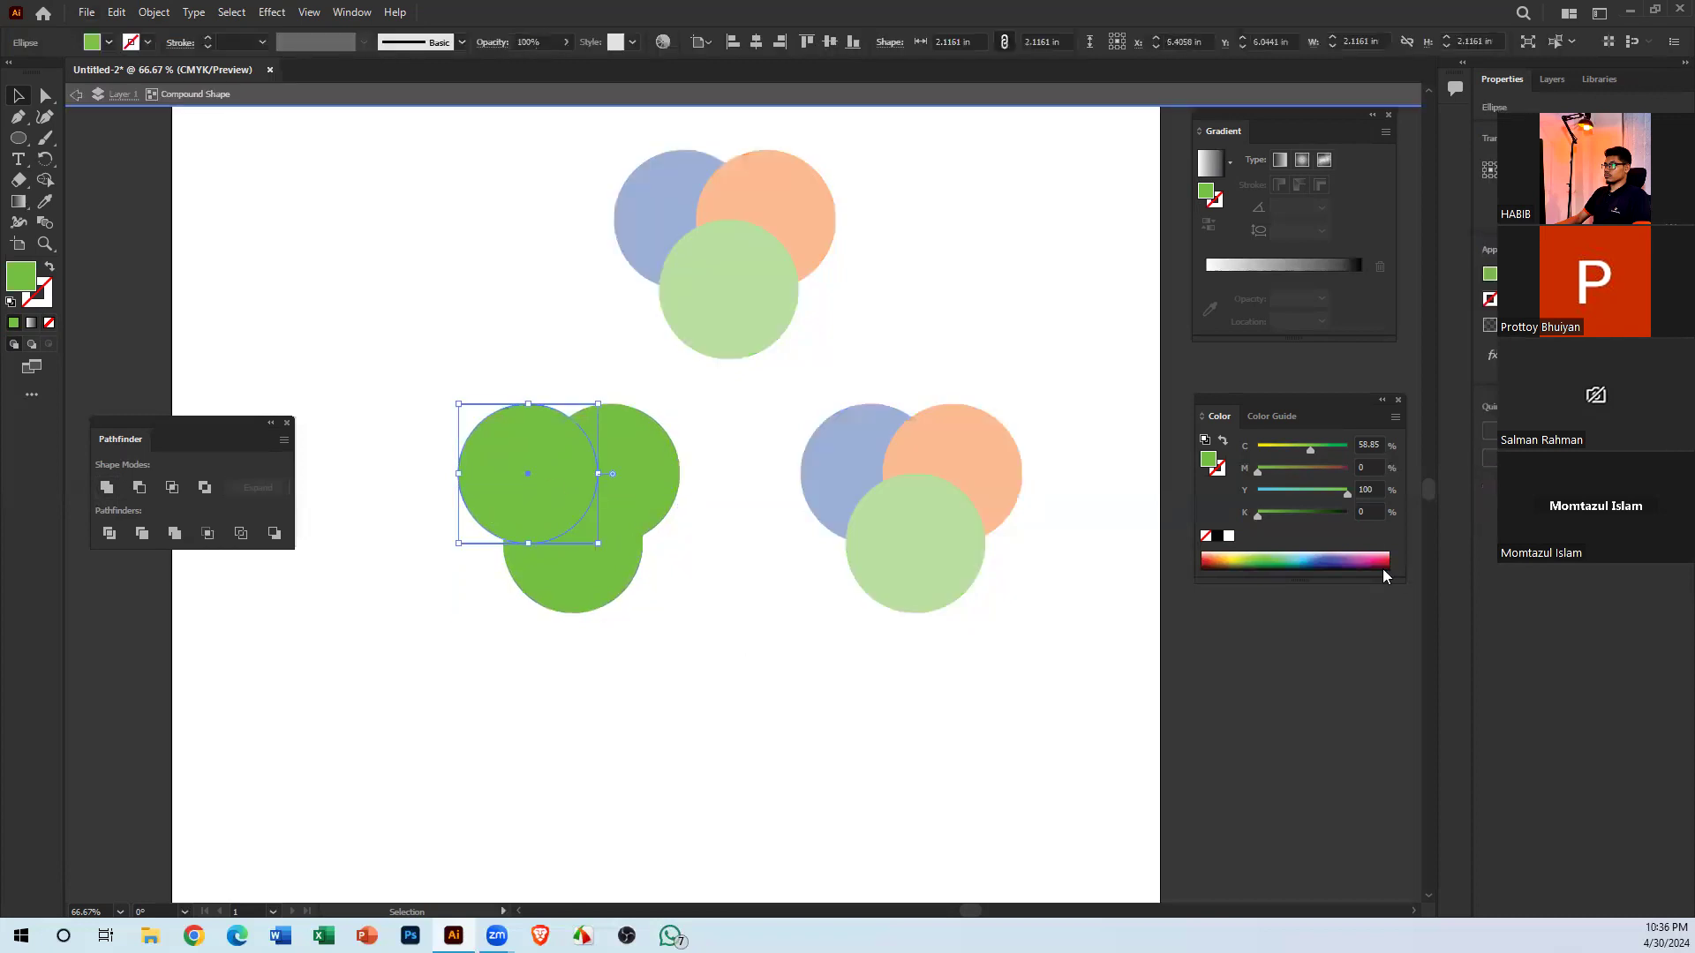
{"action": "left_click", "coordinate": [1337, 570]}
{"action": "double_click", "coordinate": [867, 669]}
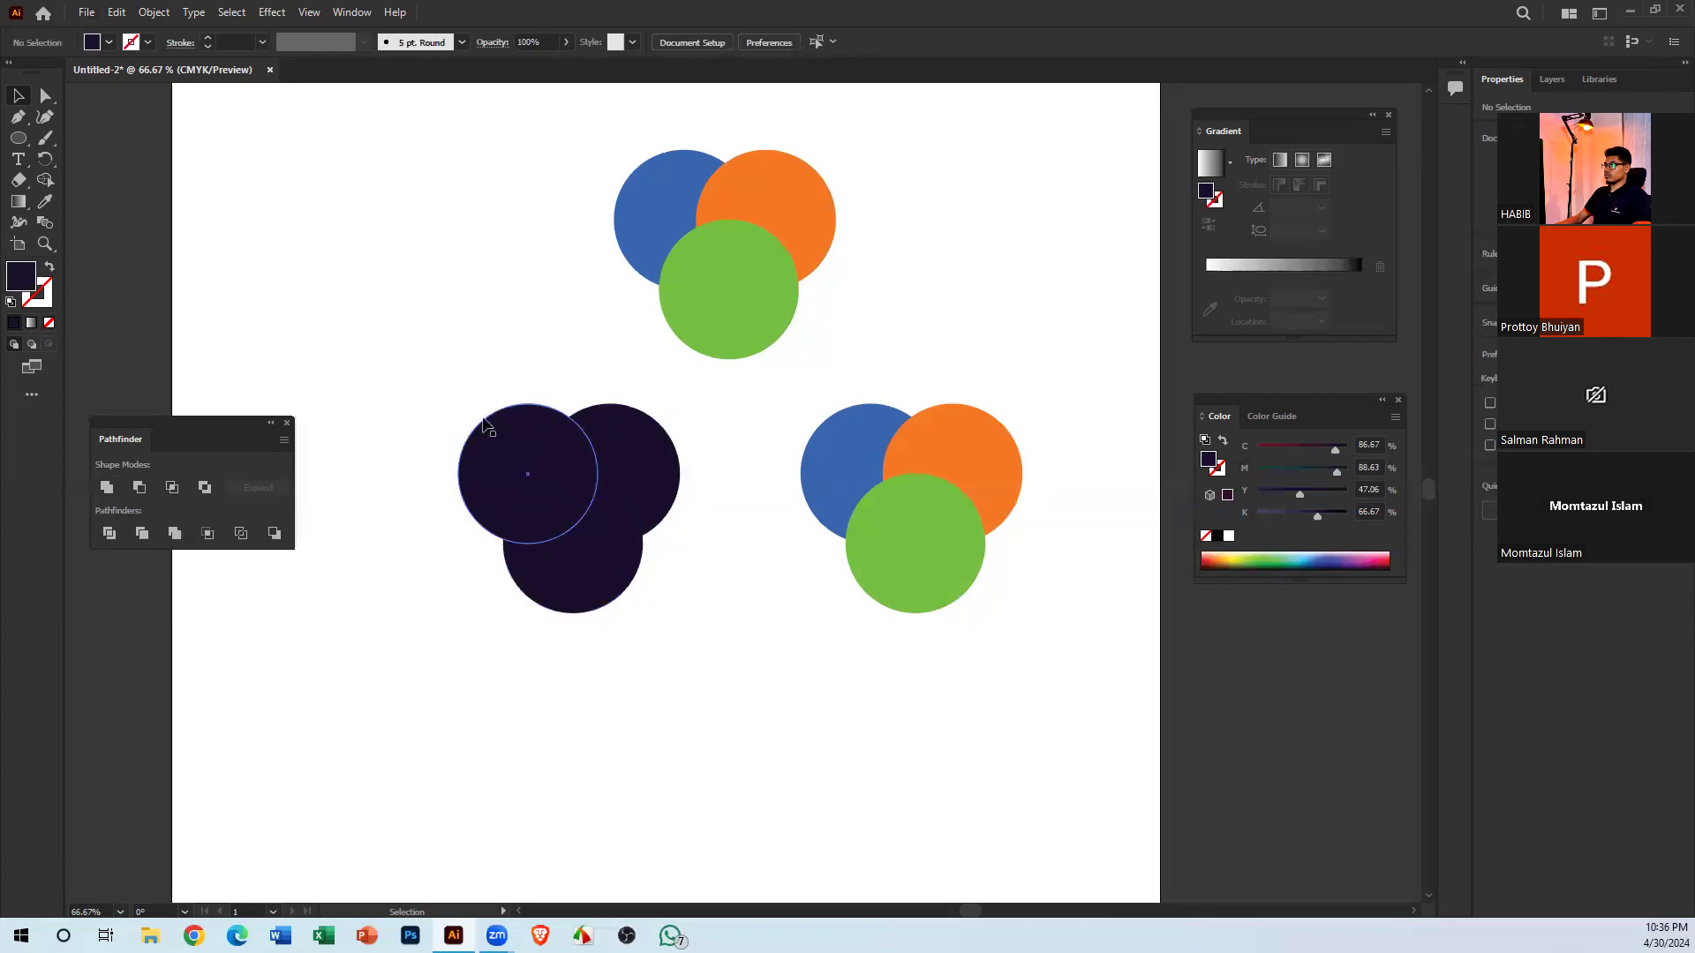
Recolor the whole lower-left compound shape magenta, C 0, M 90.59, Y 0, K 0
{"action": "left_click", "coordinate": [534, 458]}
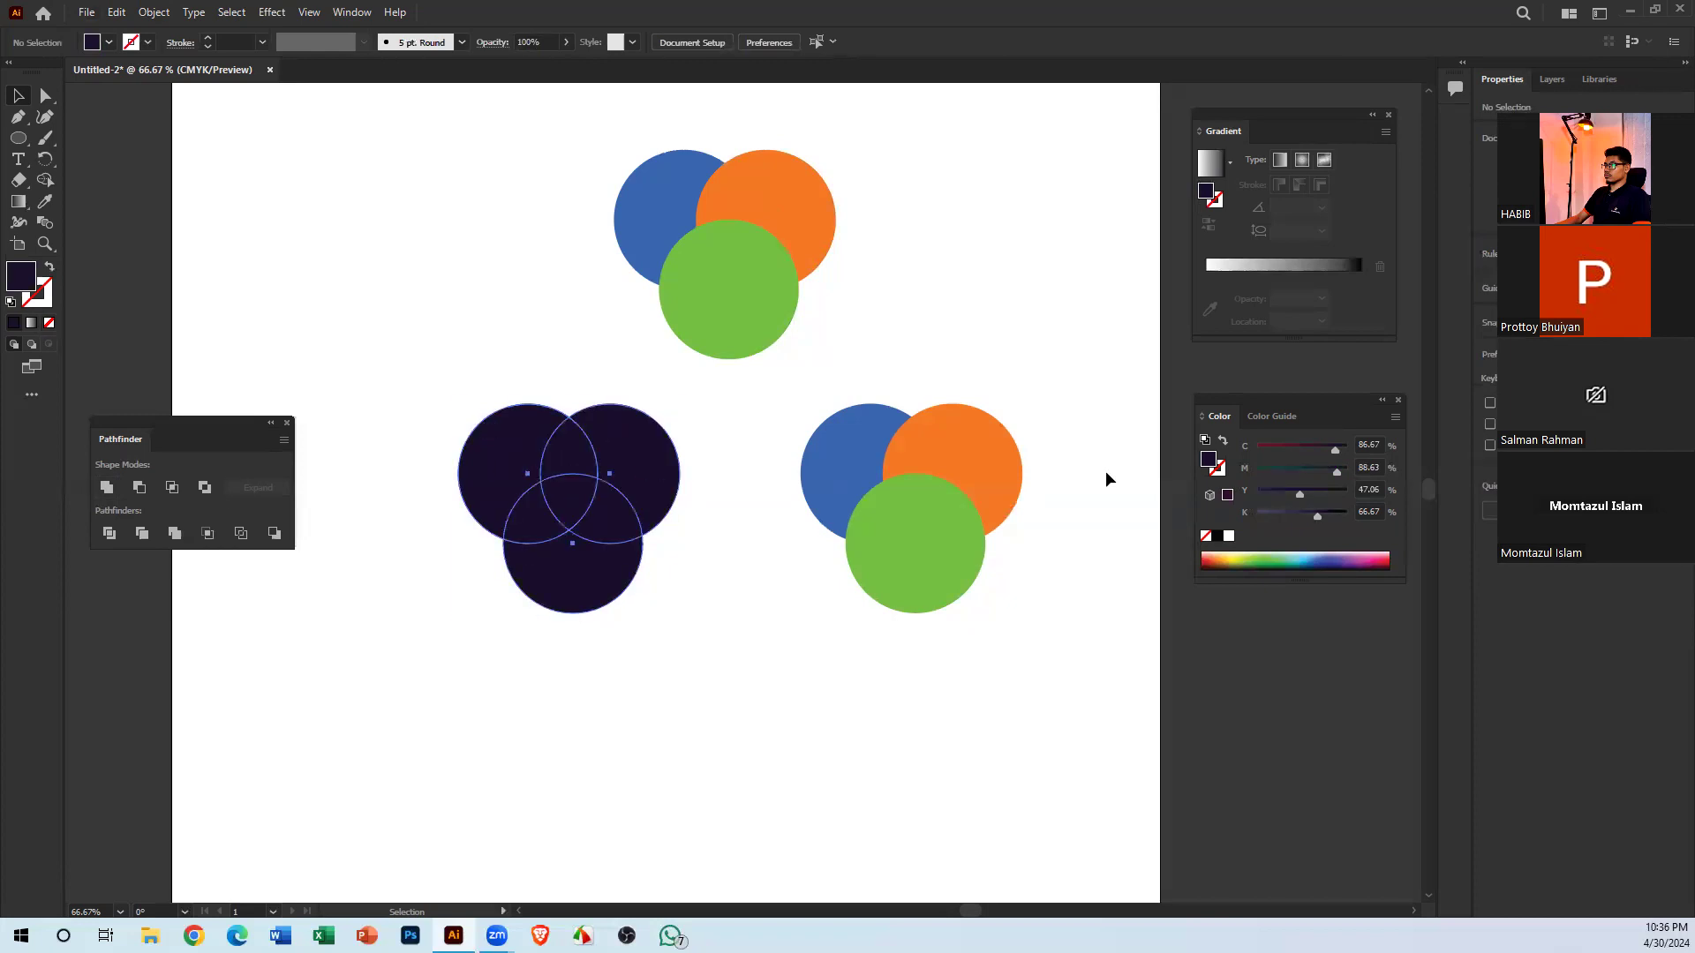
{"action": "left_click", "coordinate": [1363, 555]}
{"action": "left_click", "coordinate": [485, 726]}
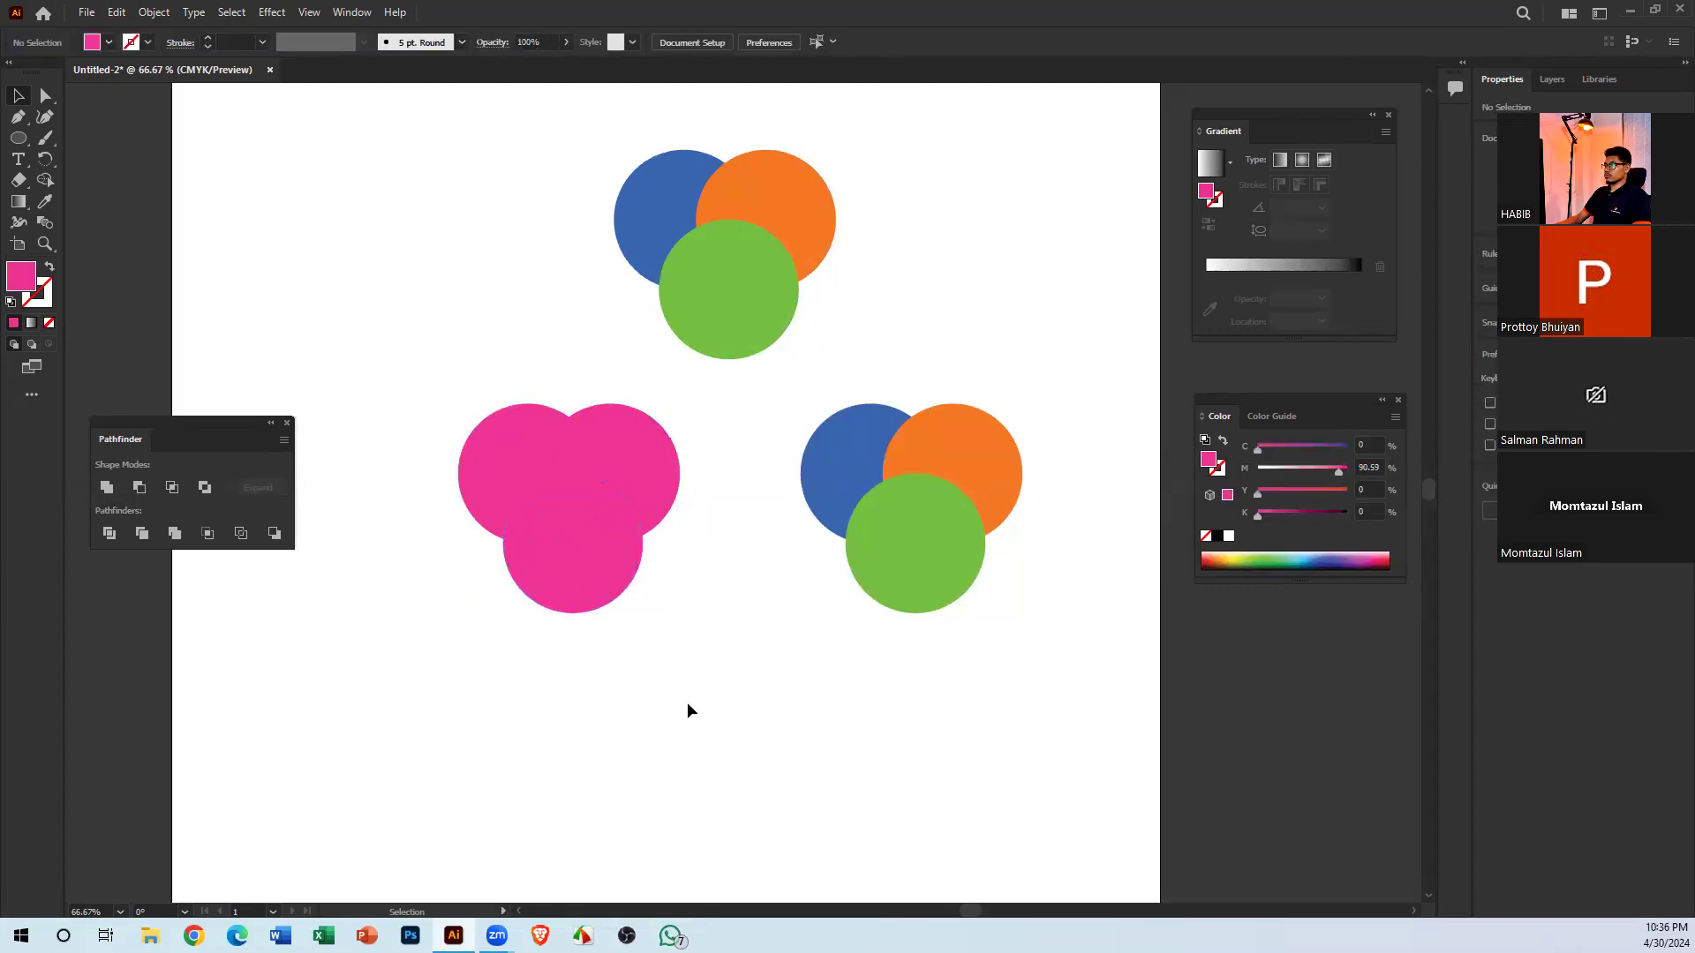
{"action": "left_click", "coordinate": [587, 570]}
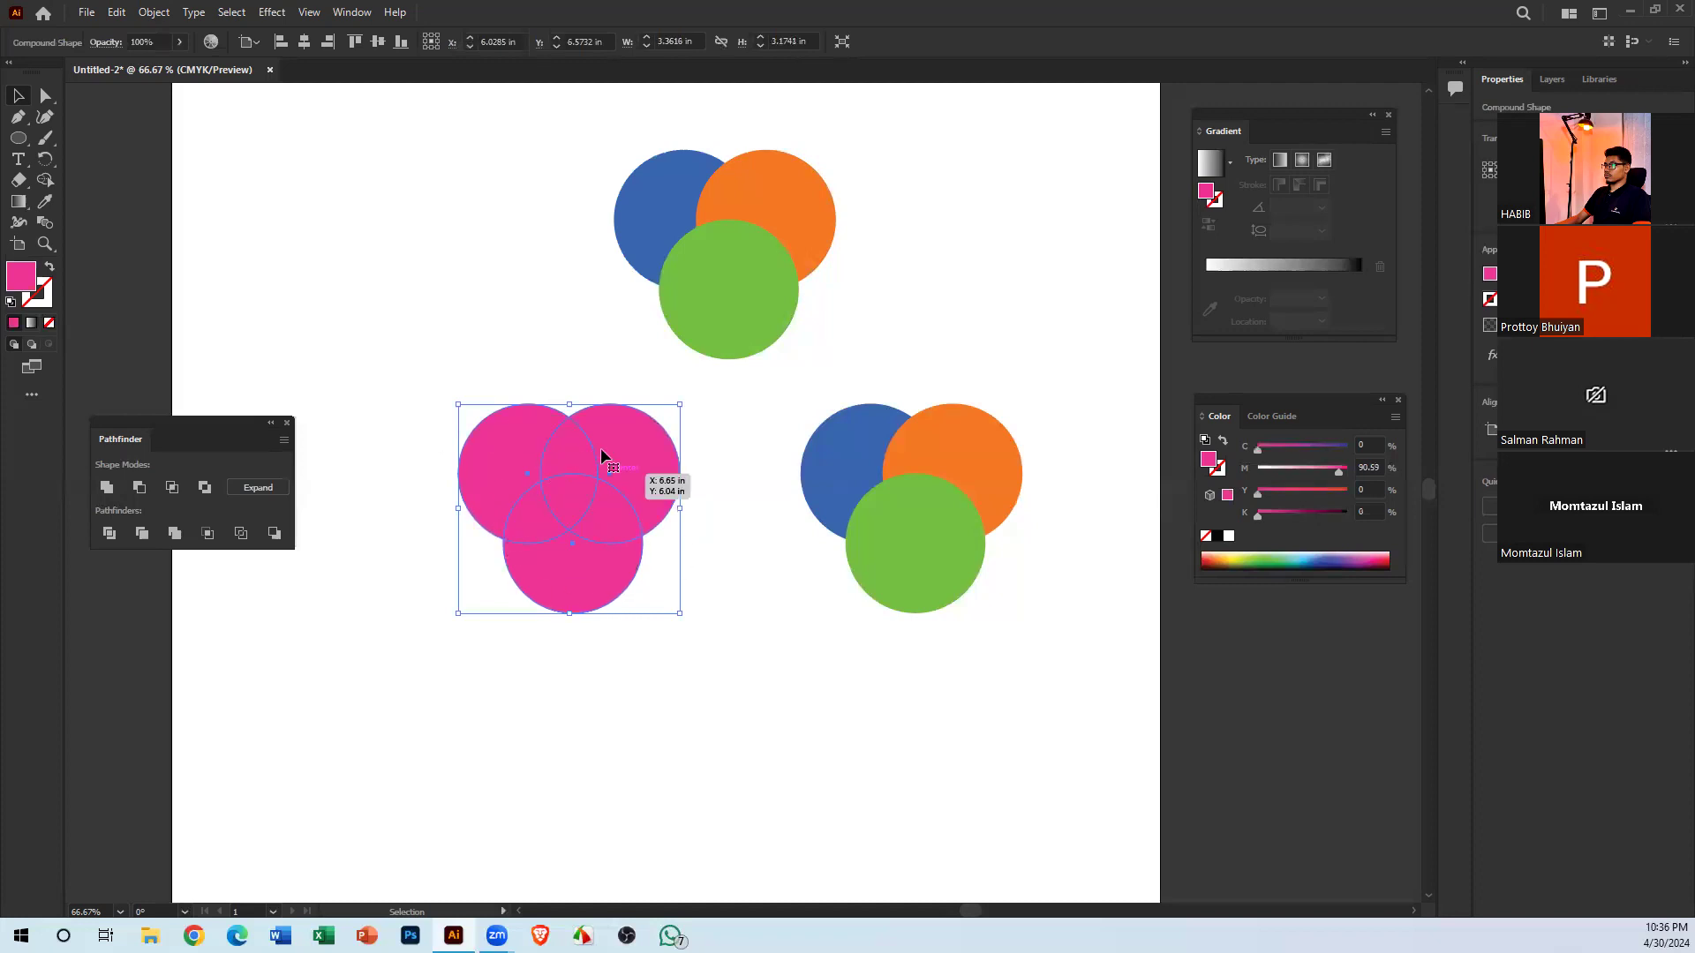
{"action": "left_click", "coordinate": [707, 699]}
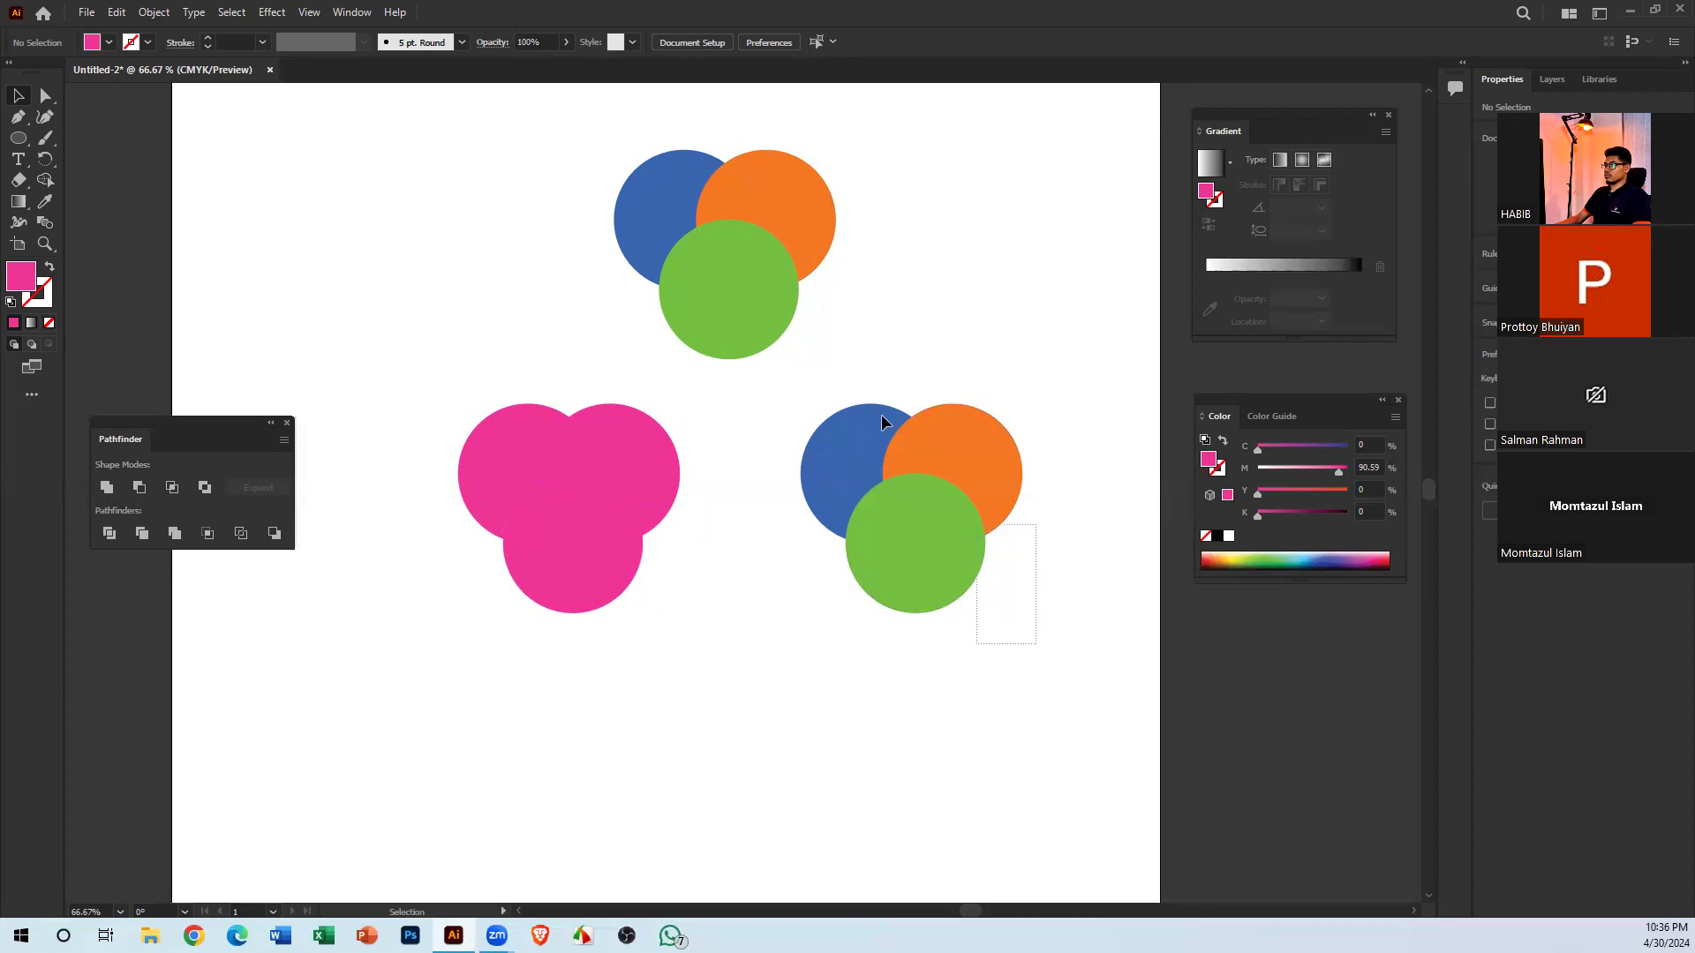
Merge the three circles of the lower-right cluster into one plain path with Pathfinder's Unite mode
{"action": "left_click_drag", "start_coordinate": [881, 415], "coordinate": [865, 411]}
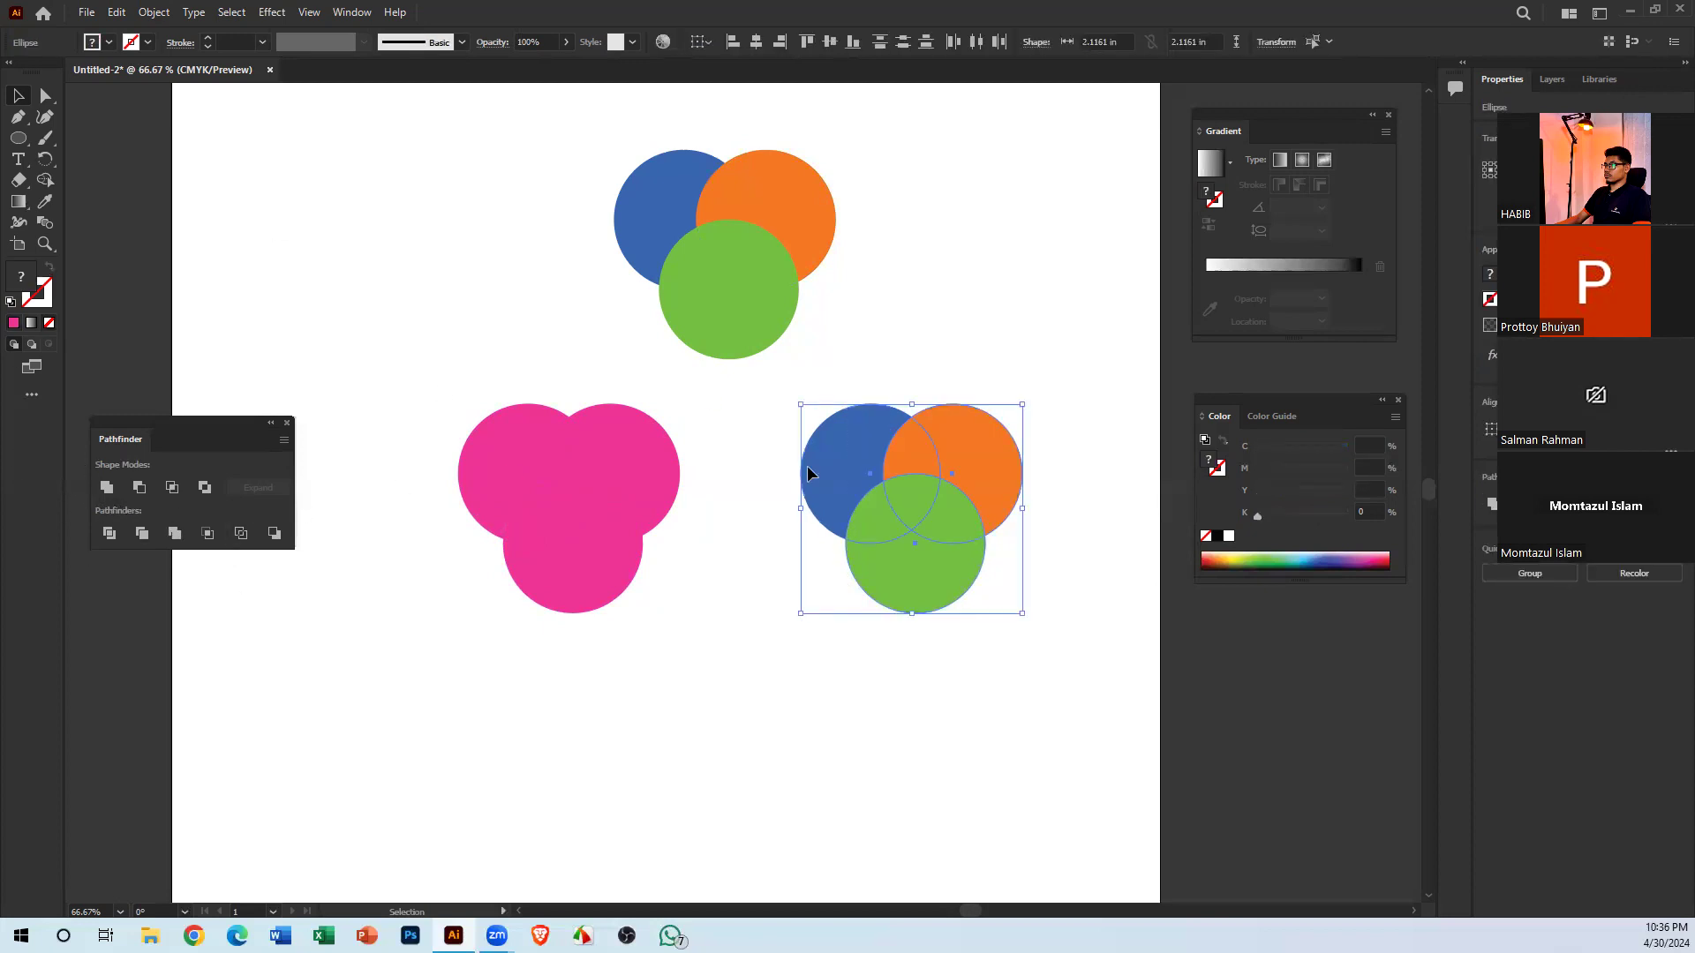
{"action": "left_click_drag", "start_coordinate": [1038, 664], "coordinate": [770, 362]}
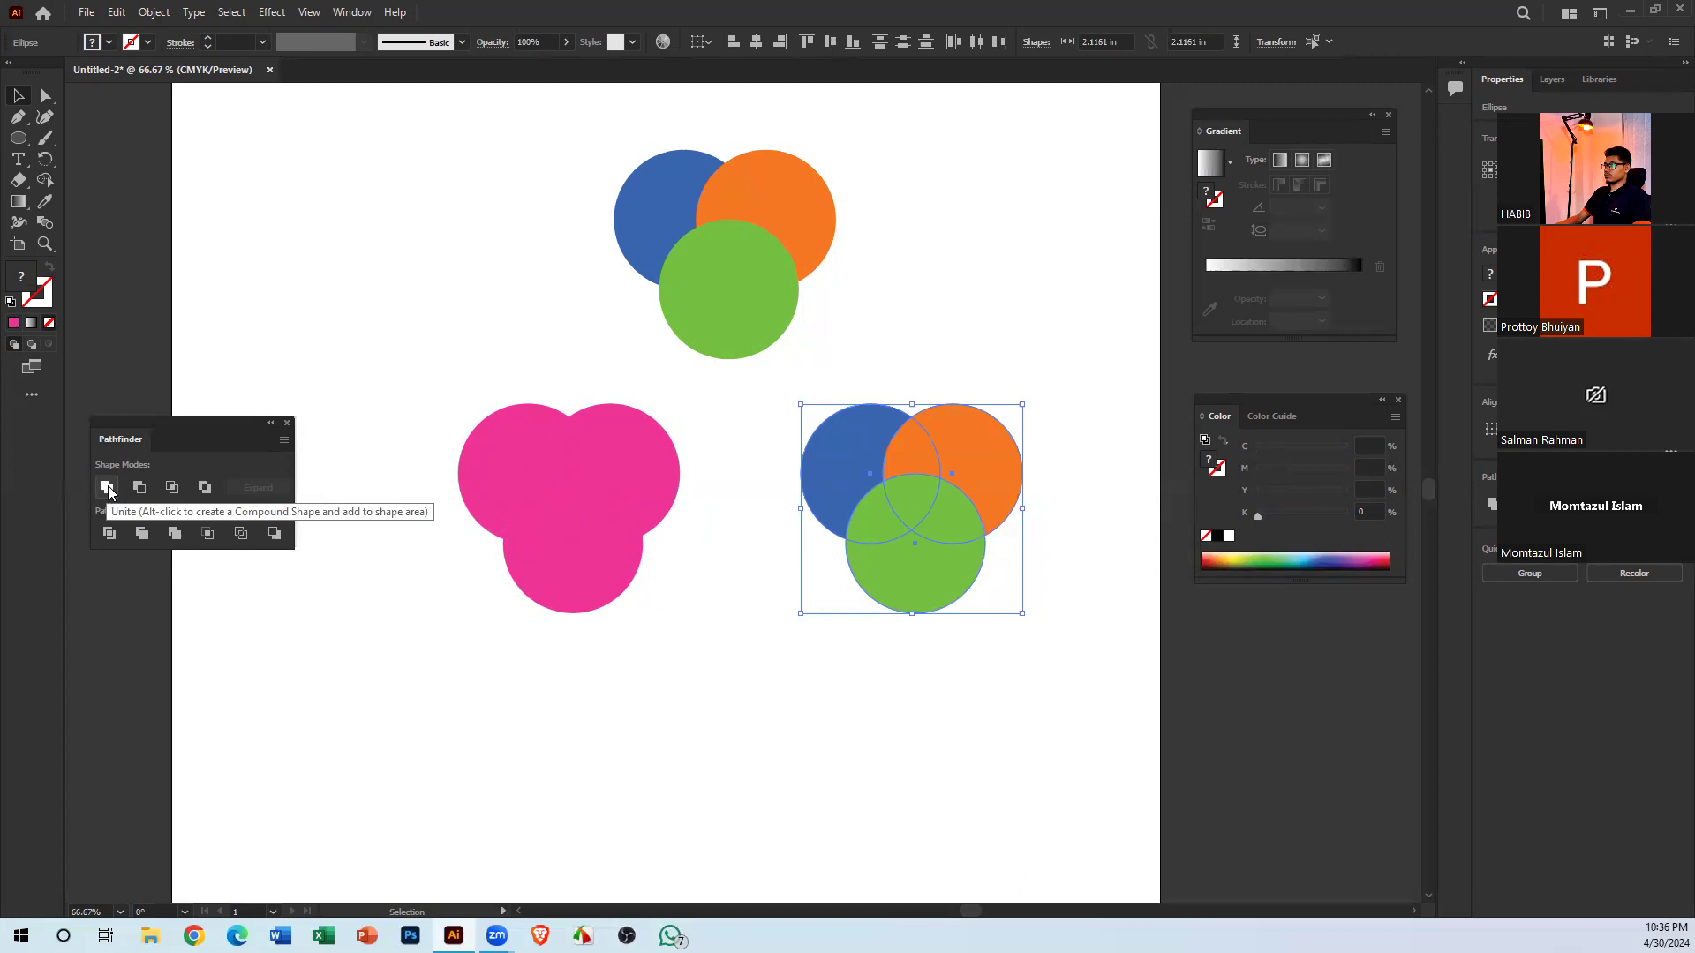
{"action": "left_click", "coordinate": [925, 686]}
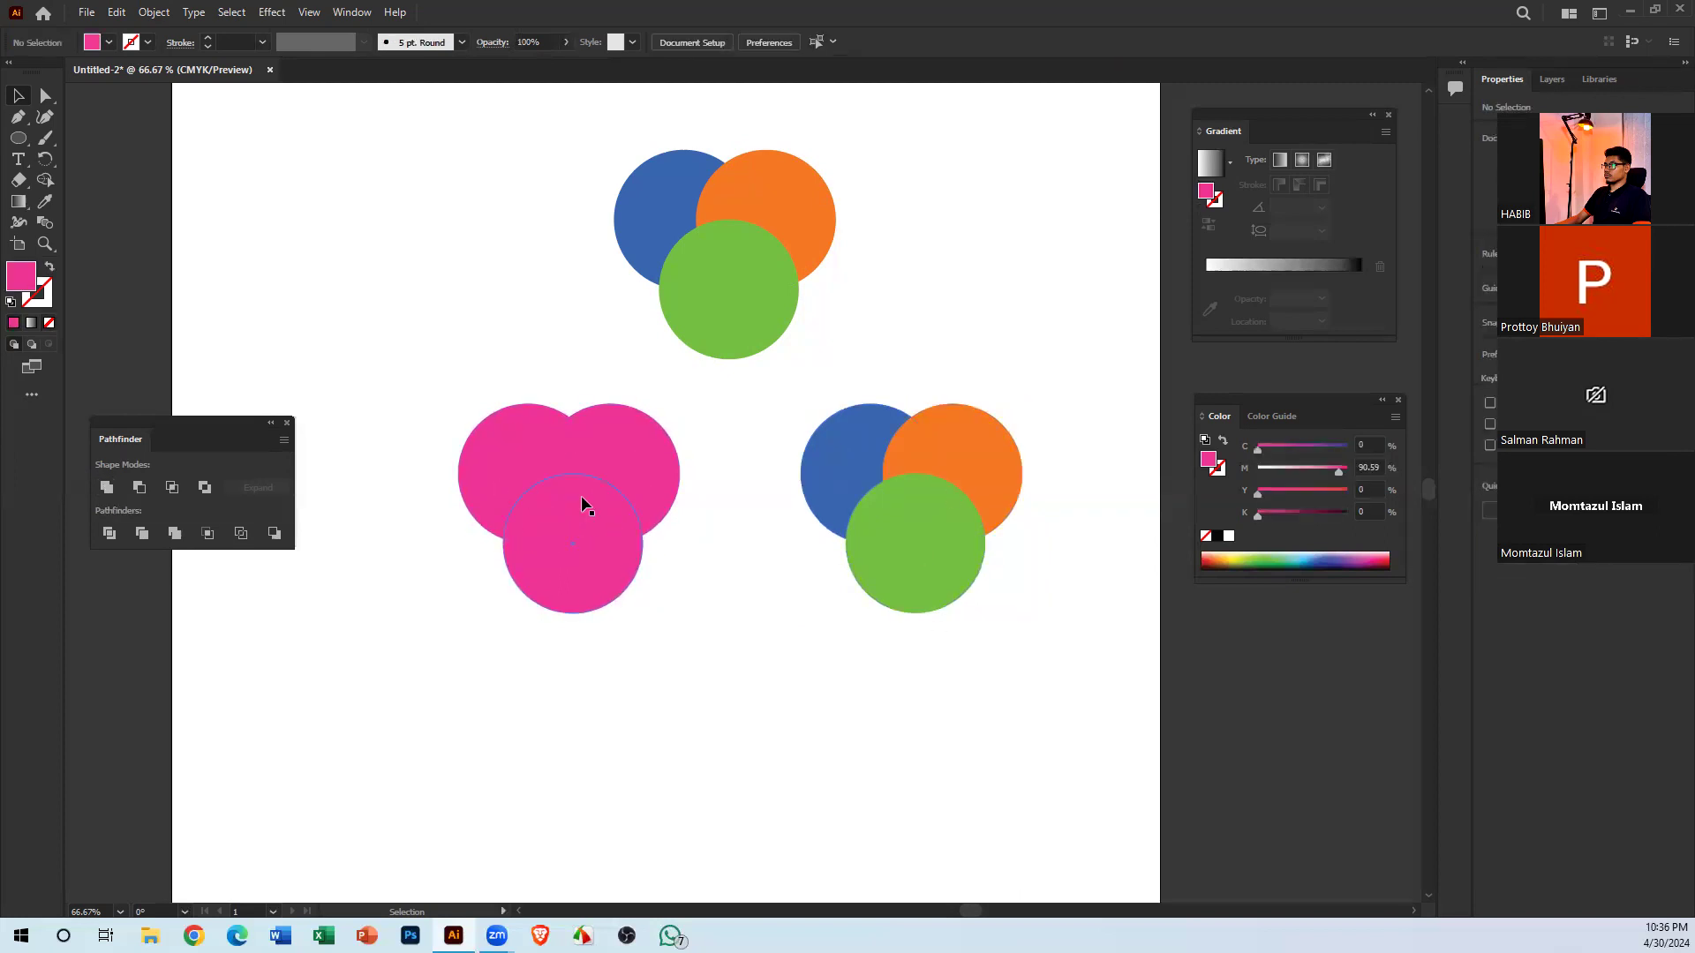
{"action": "left_click", "coordinate": [657, 462]}
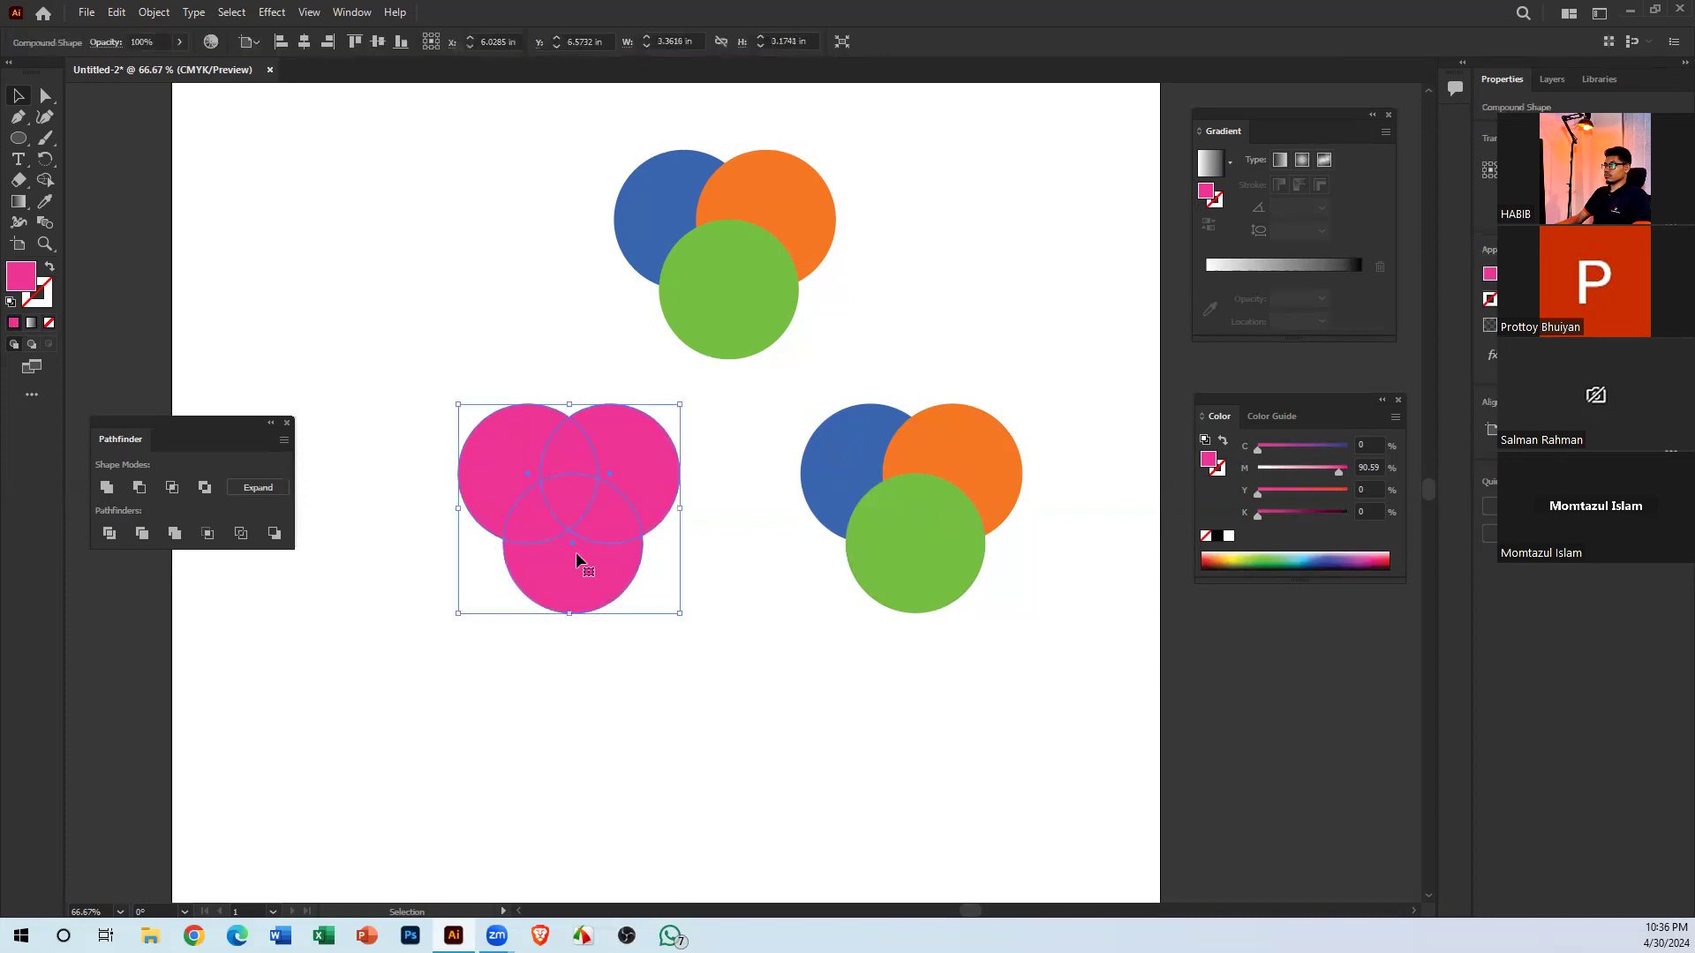
{"action": "left_click_drag", "start_coordinate": [858, 363], "coordinate": [976, 697]}
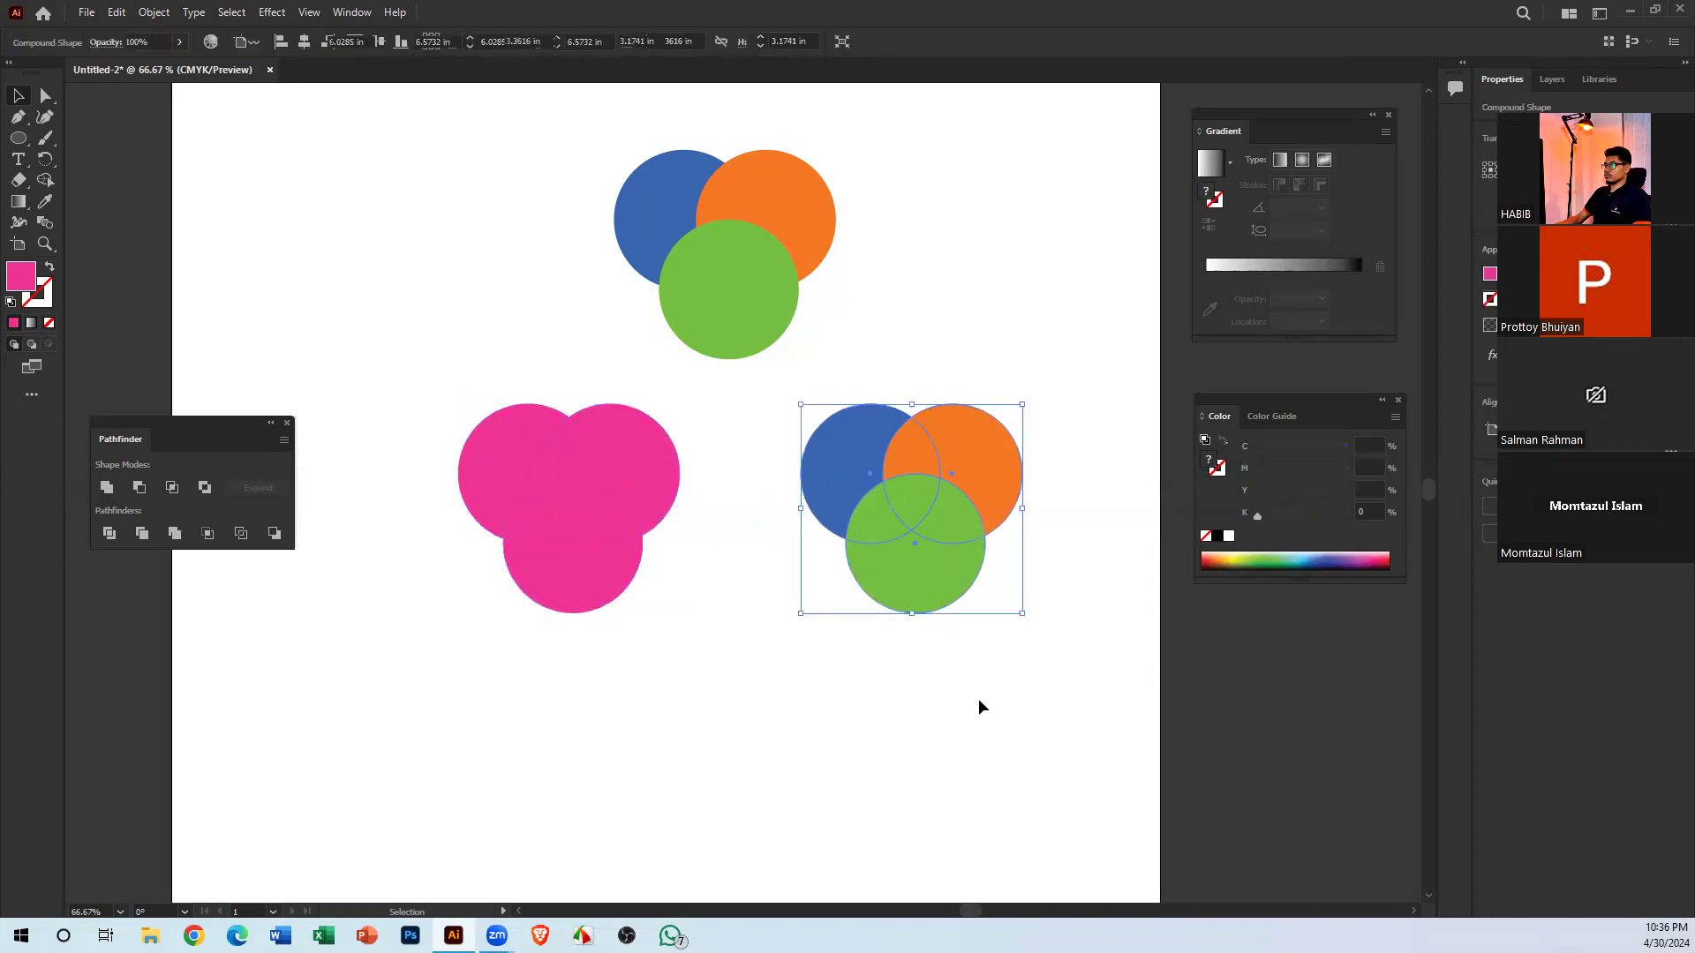
{"action": "left_click", "coordinate": [107, 488]}
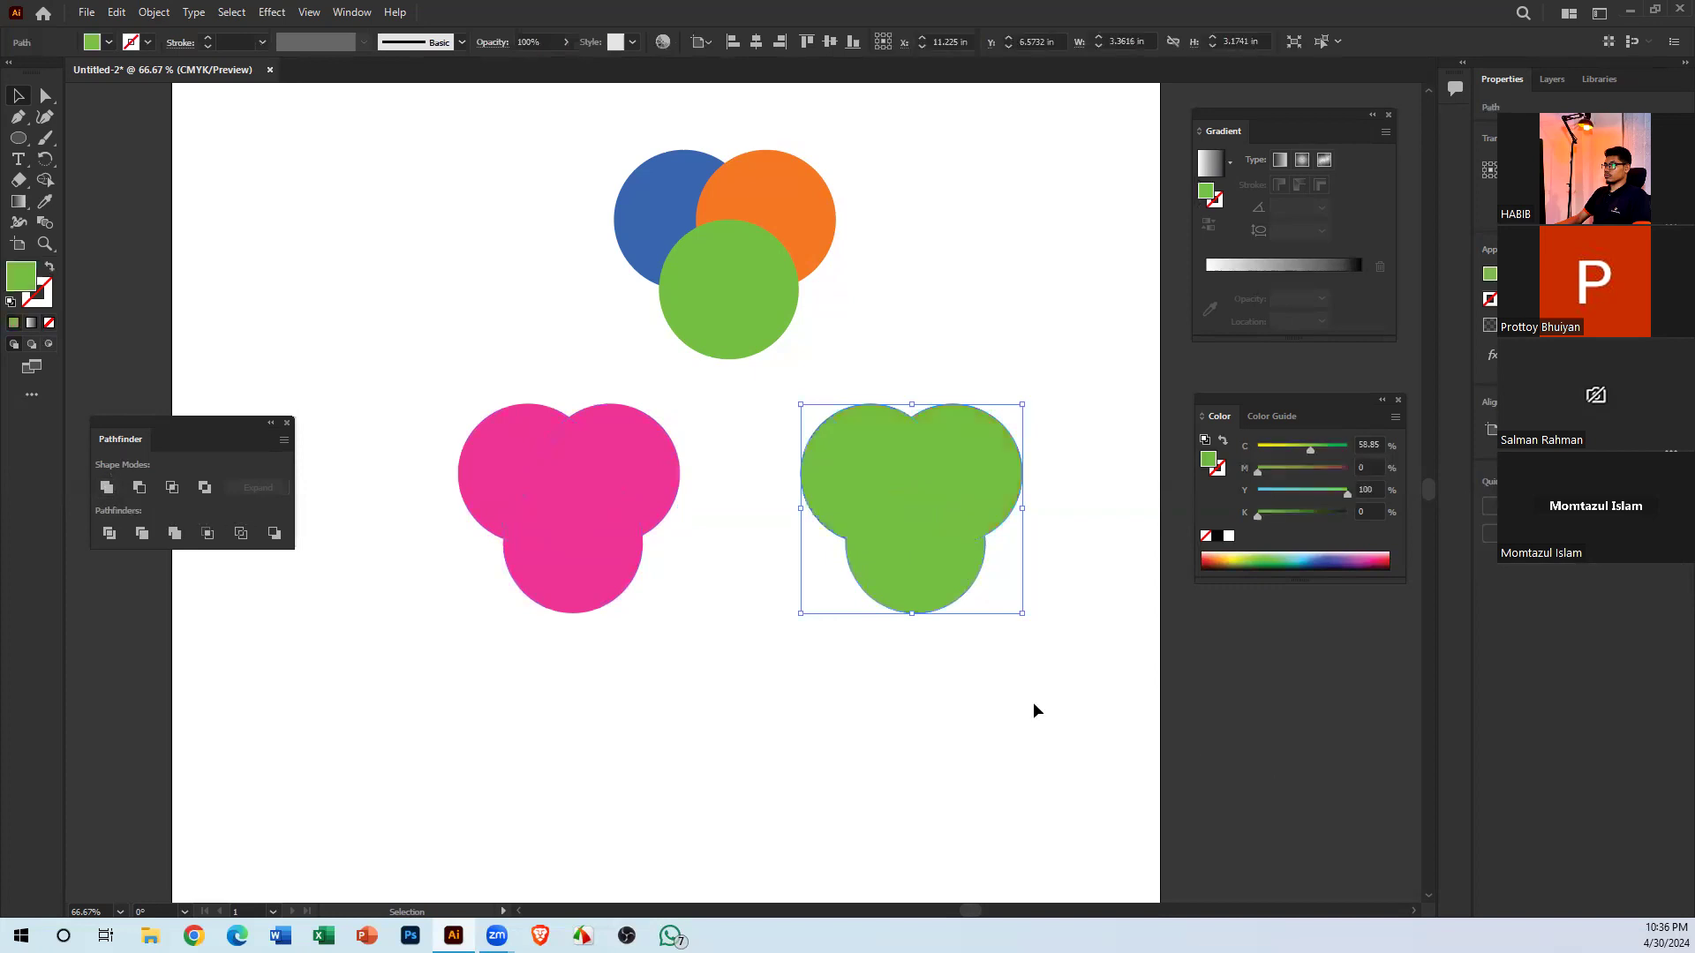
Move the merged green shape slightly left and down as one object, to about X 10.82 in, Y 6.69 in
{"action": "mouse_move", "coordinate": [868, 511]}
{"action": "left_mouse_down"}
{"action": "mouse_move", "coordinate": [858, 649]}
{"action": "mouse_move", "coordinate": [968, 506]}
{"action": "mouse_move", "coordinate": [867, 495]}
{"action": "left_mouse_up"}
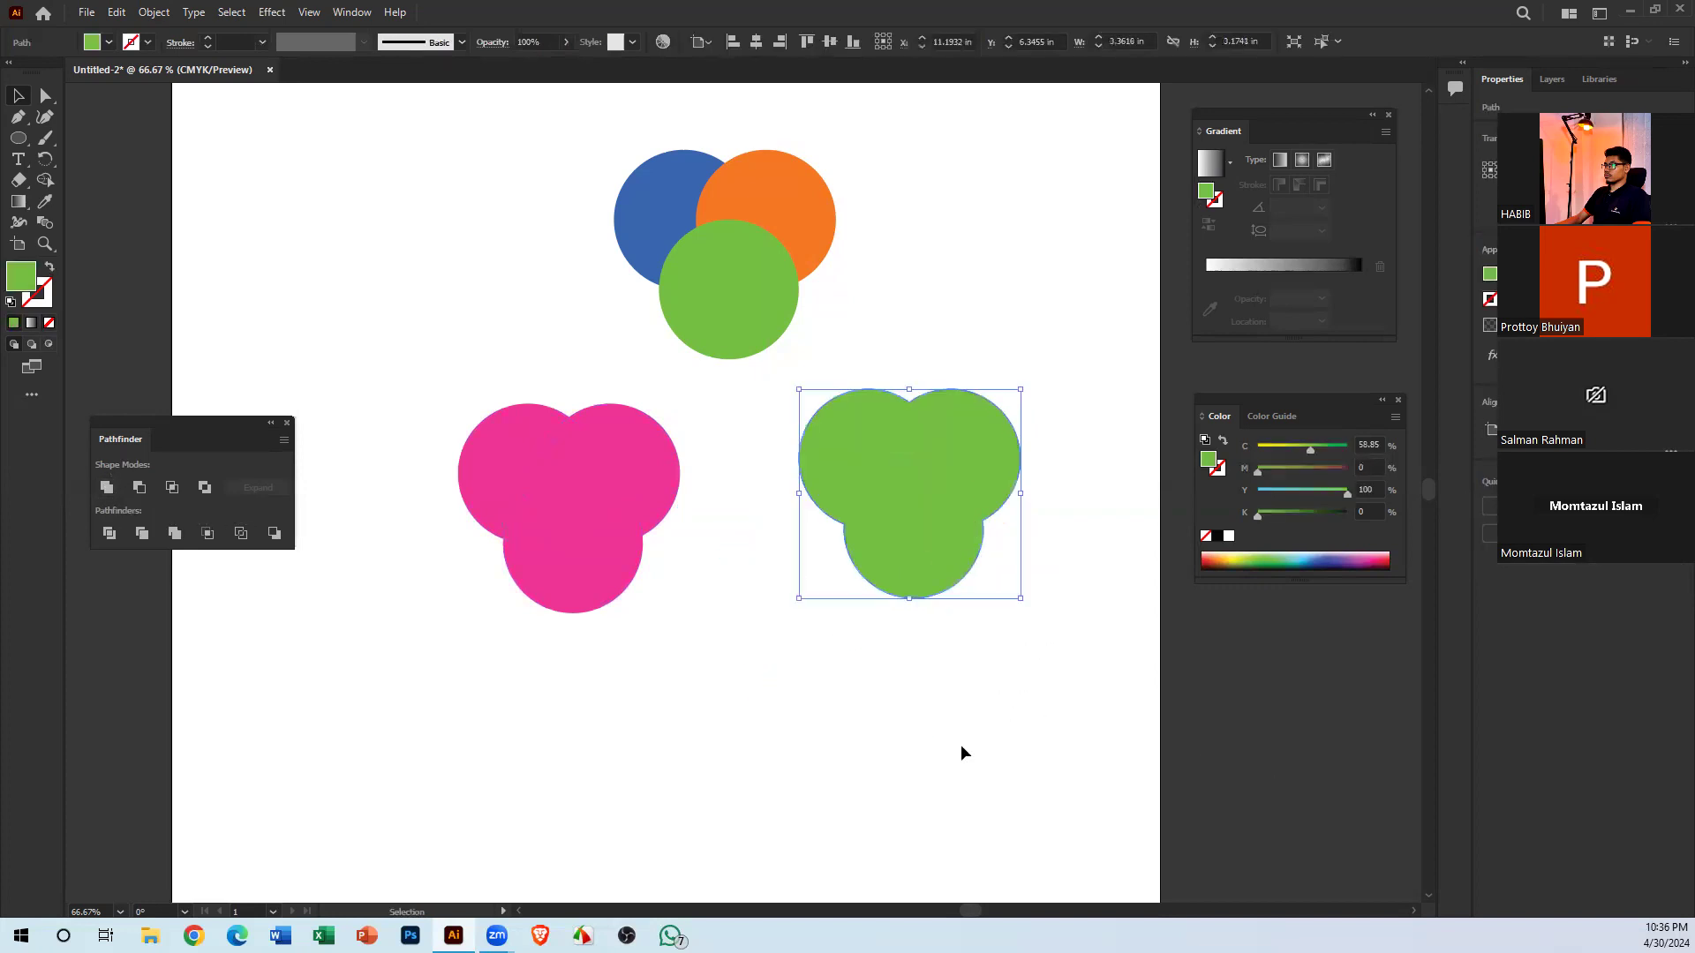
{"action": "left_click", "coordinate": [962, 752]}
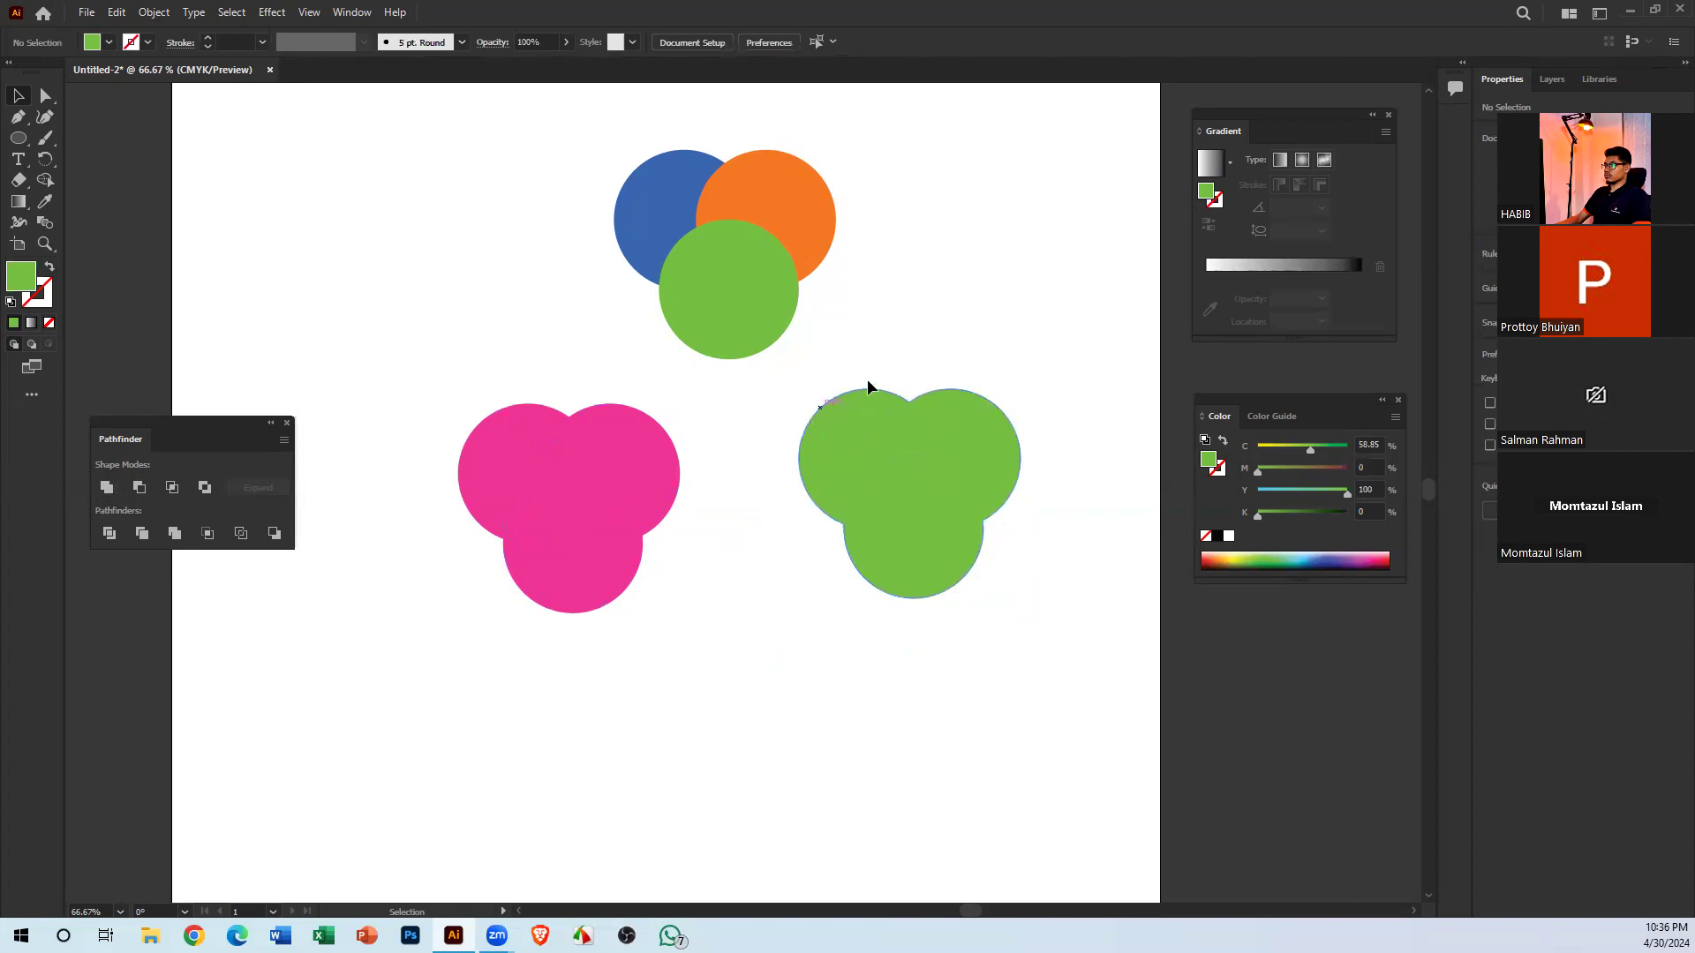
{"action": "mouse_move", "coordinate": [866, 444]}
{"action": "left_mouse_down"}
{"action": "mouse_move", "coordinate": [859, 533]}
{"action": "mouse_move", "coordinate": [841, 444]}
{"action": "mouse_move", "coordinate": [854, 452]}
{"action": "left_mouse_up"}
{"action": "left_click", "coordinate": [935, 647]}
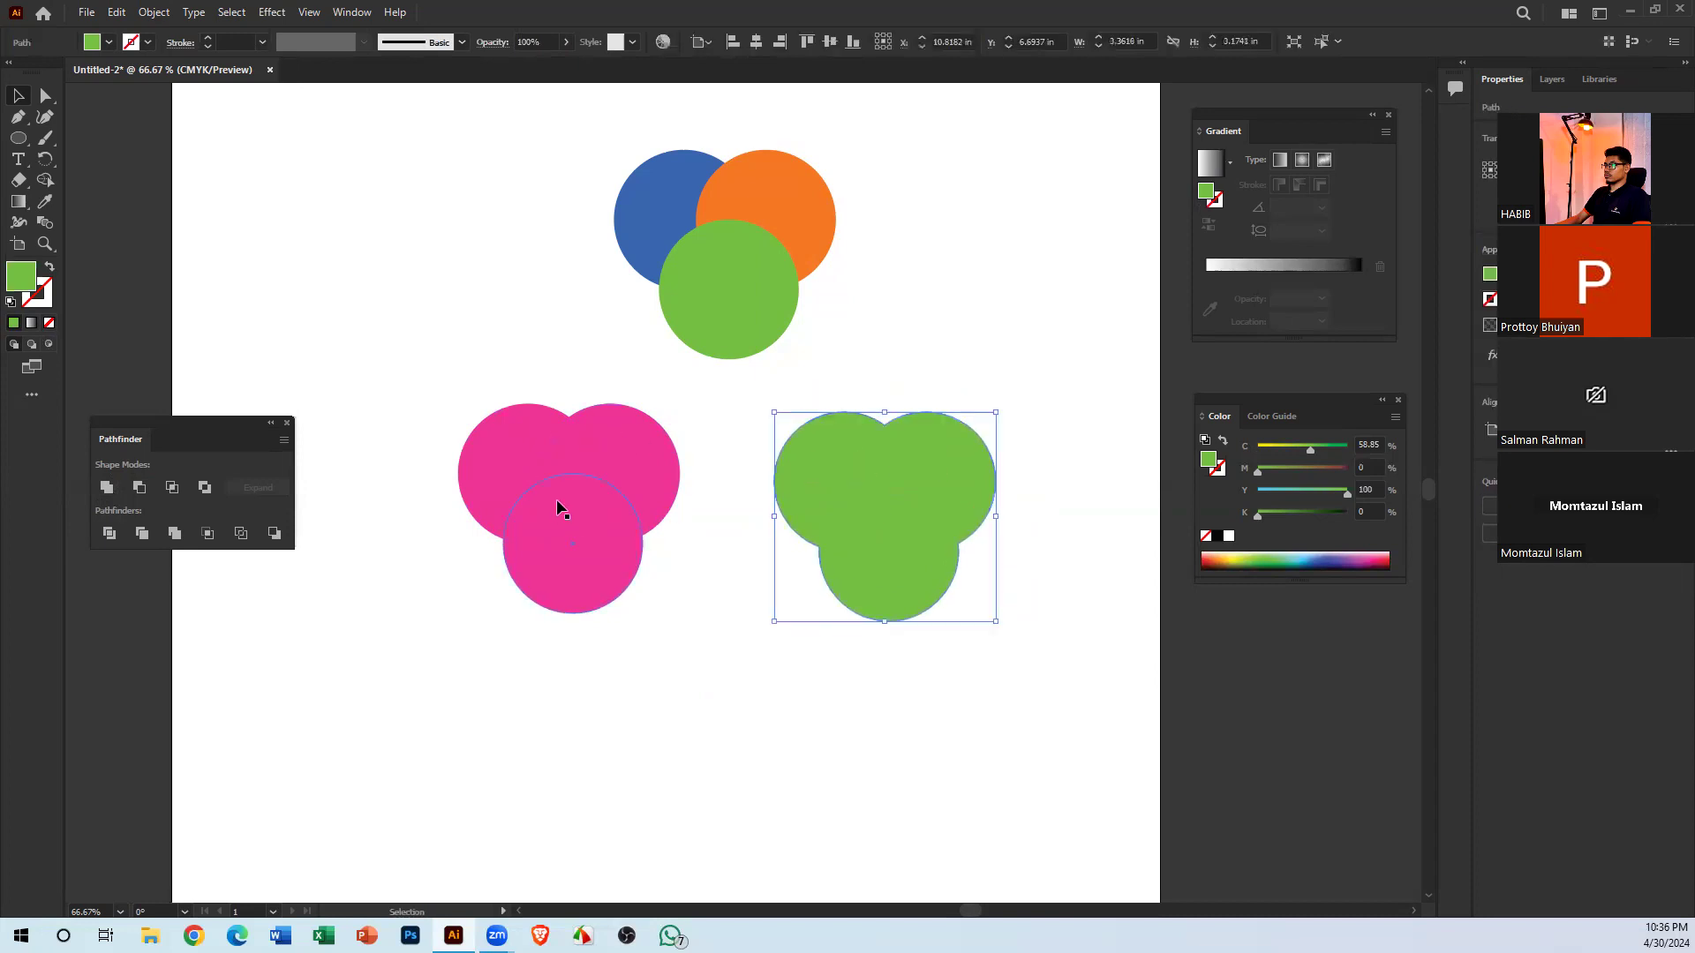
Select the magenta compound shape and the merged green path, separately and together, to compare their outlines
{"action": "left_click", "coordinate": [573, 477]}
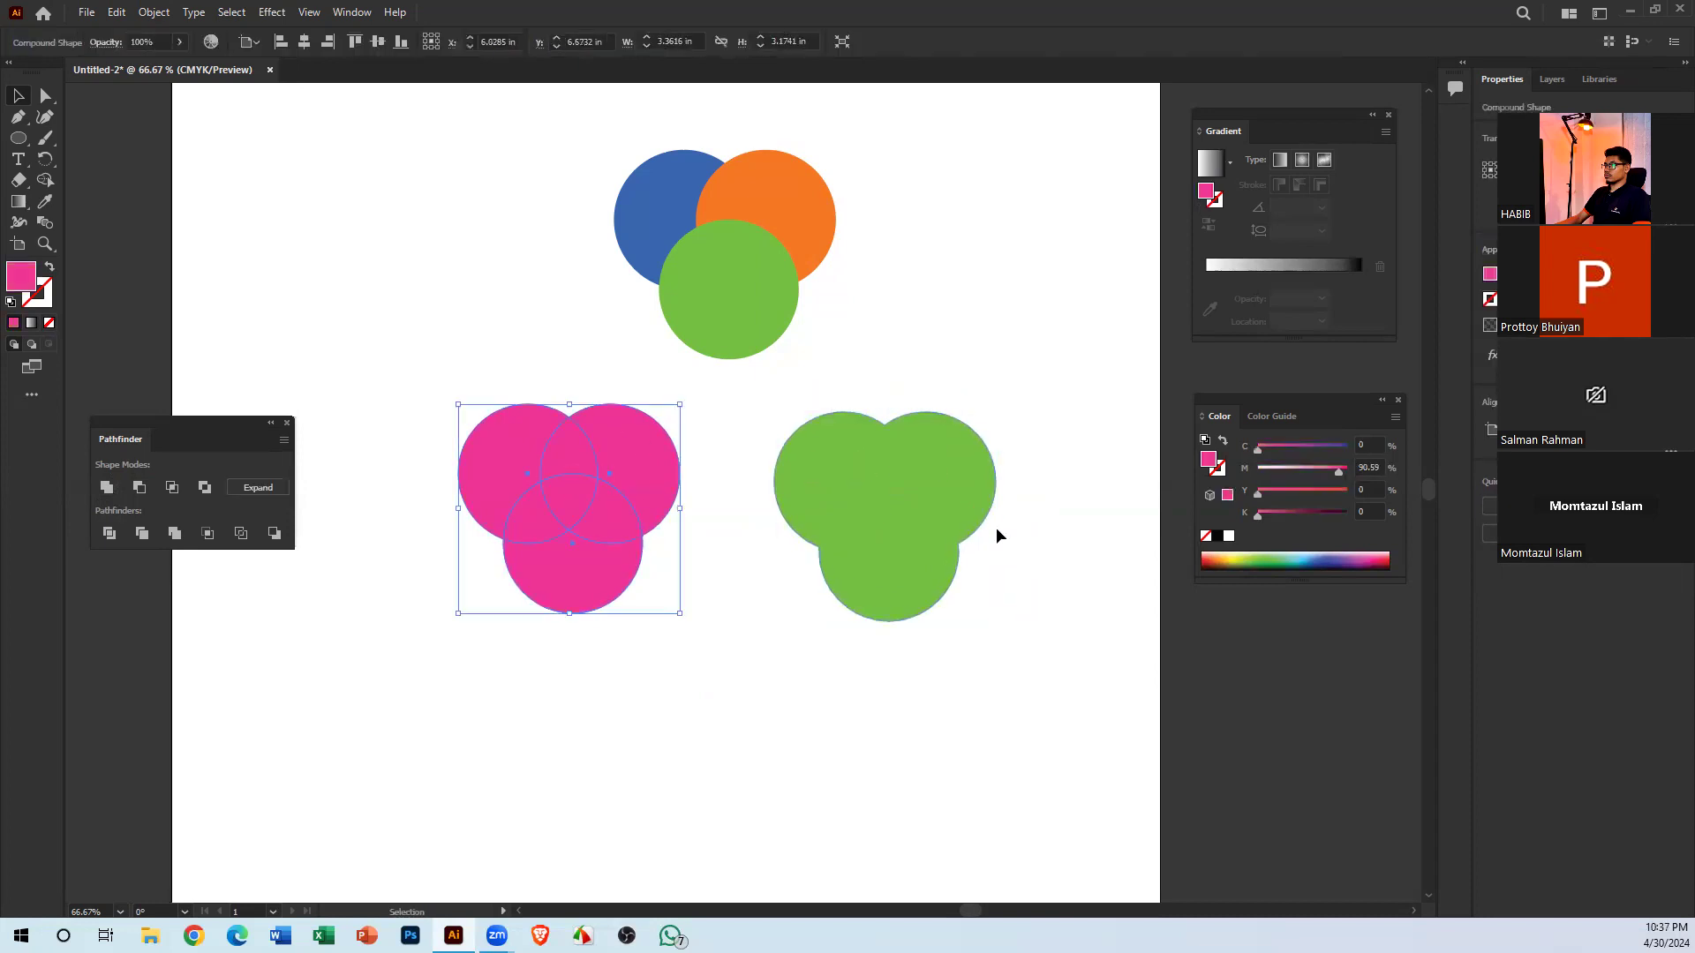
{"action": "left_click", "coordinate": [937, 496]}
{"action": "left_click_drag", "start_coordinate": [890, 701], "coordinate": [492, 420]}
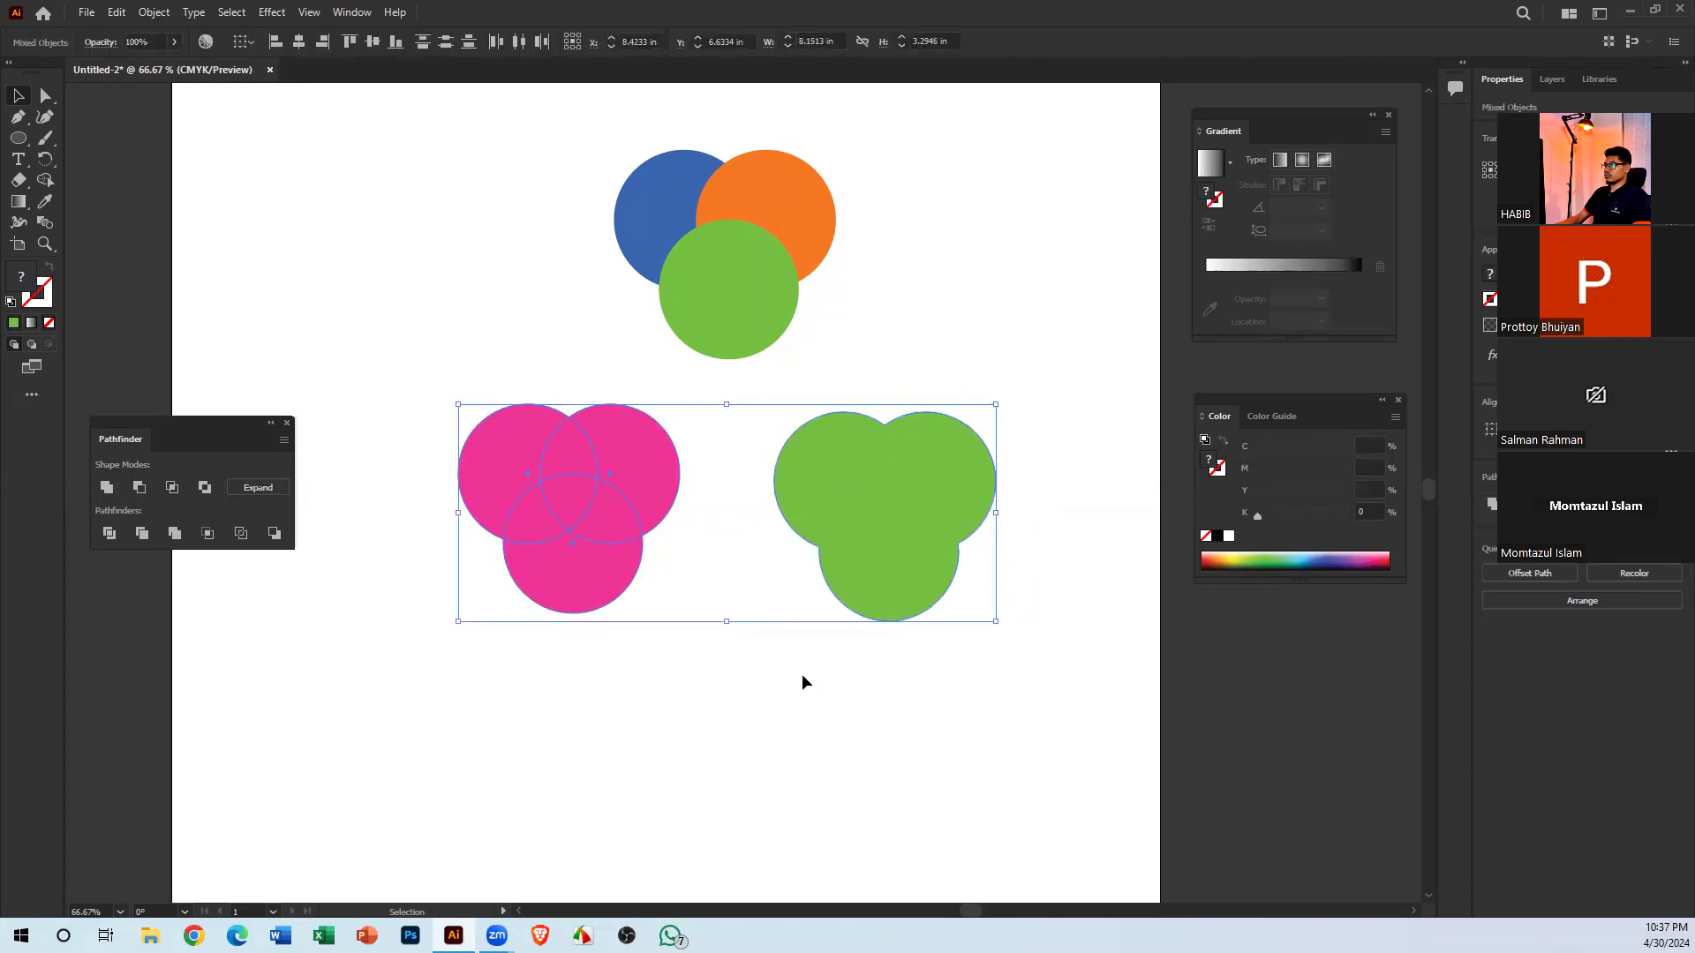
{"action": "left_click", "coordinate": [734, 690]}
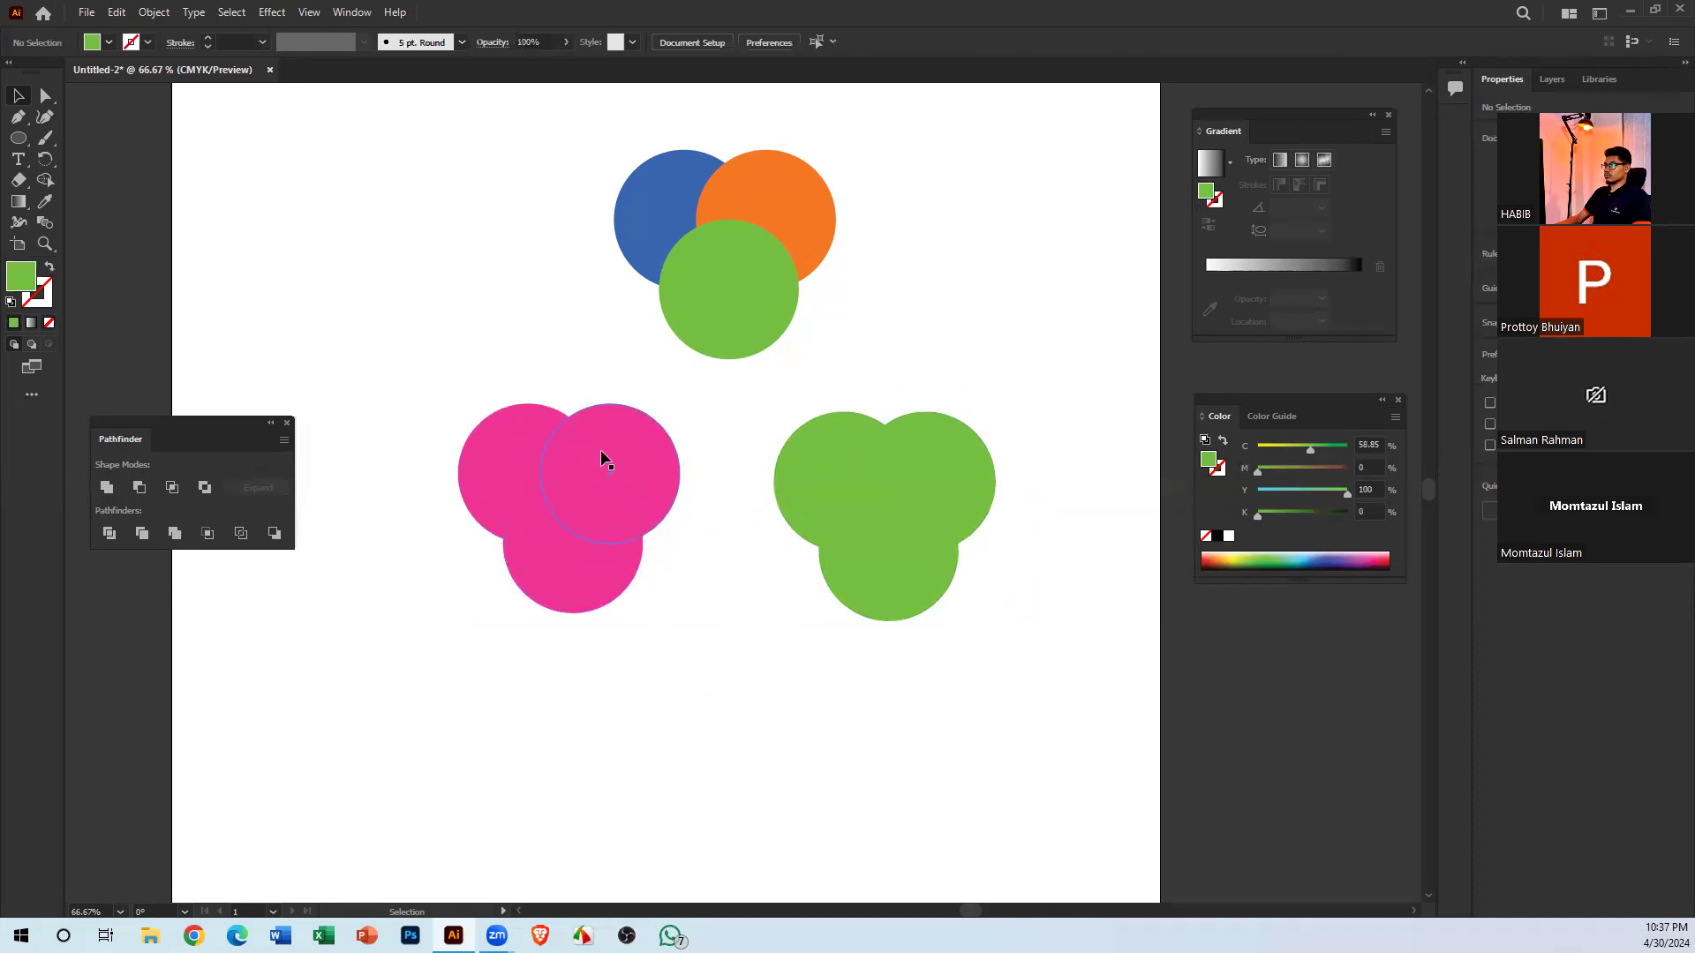
Inspect the magenta compound shape's inner circle outlines against the merged green path's single outline by reselecting each in turn
{"action": "left_click", "coordinate": [601, 453]}
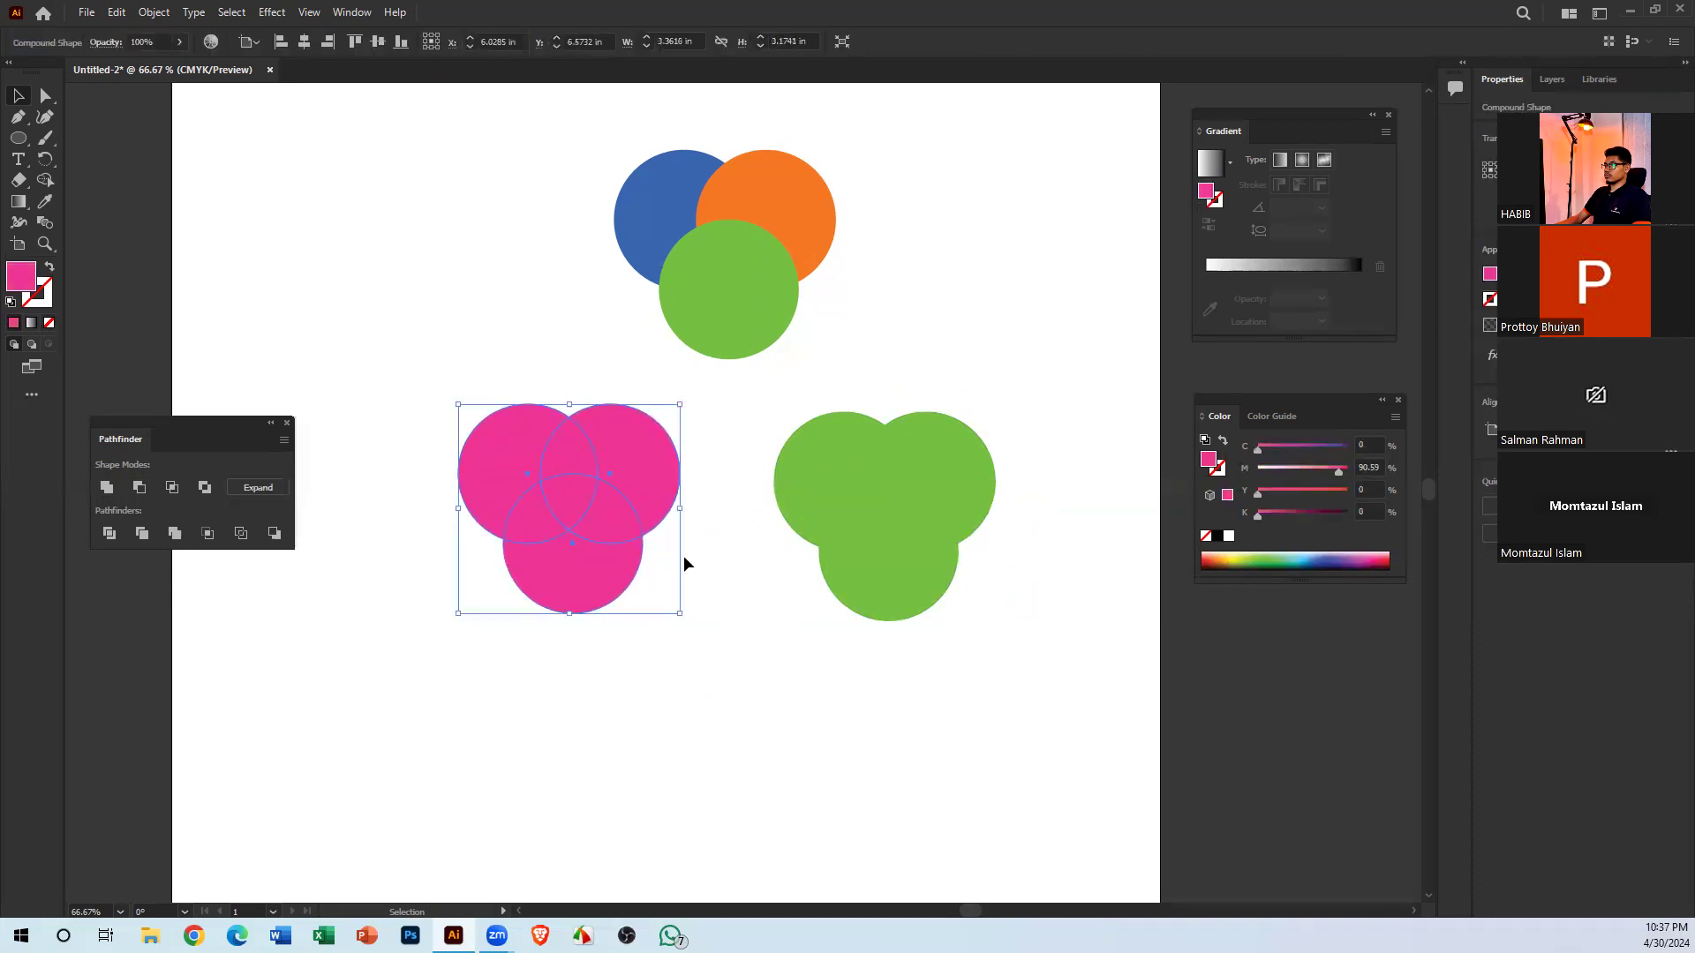
{"action": "left_click", "coordinate": [903, 490]}
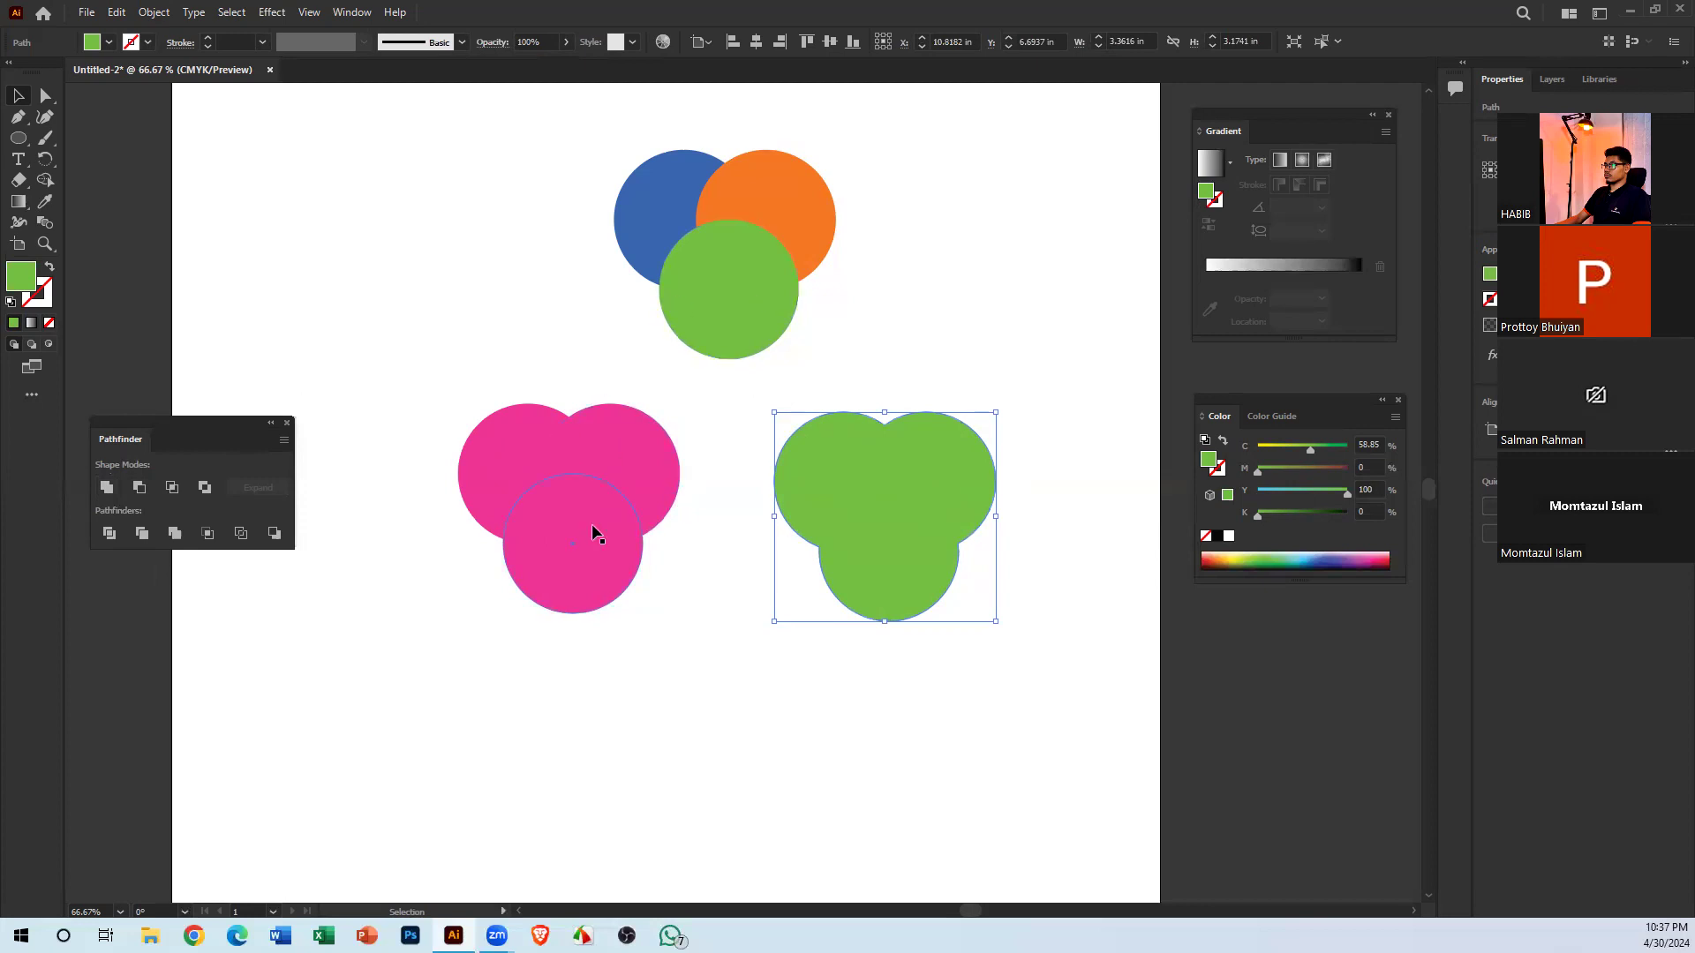
{"action": "left_click", "coordinate": [718, 281]}
{"action": "left_click", "coordinate": [625, 543]}
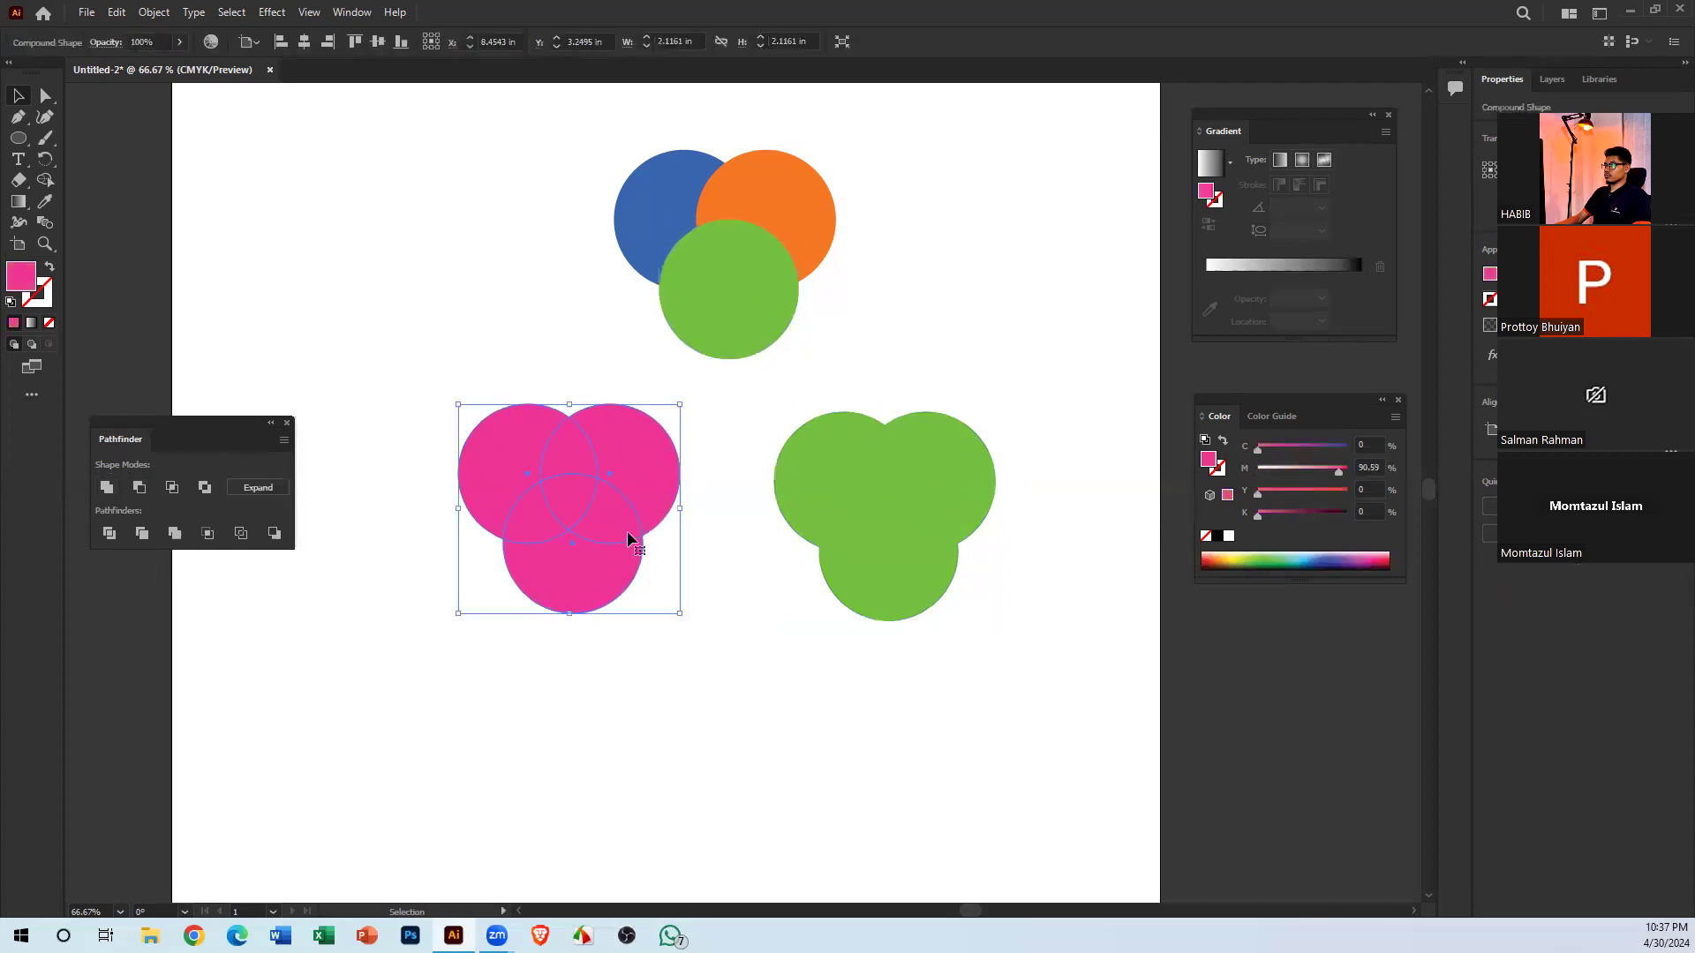
{"action": "left_click", "coordinate": [484, 207]}
{"action": "left_click", "coordinate": [681, 231]}
{"action": "left_click", "coordinate": [870, 502]}
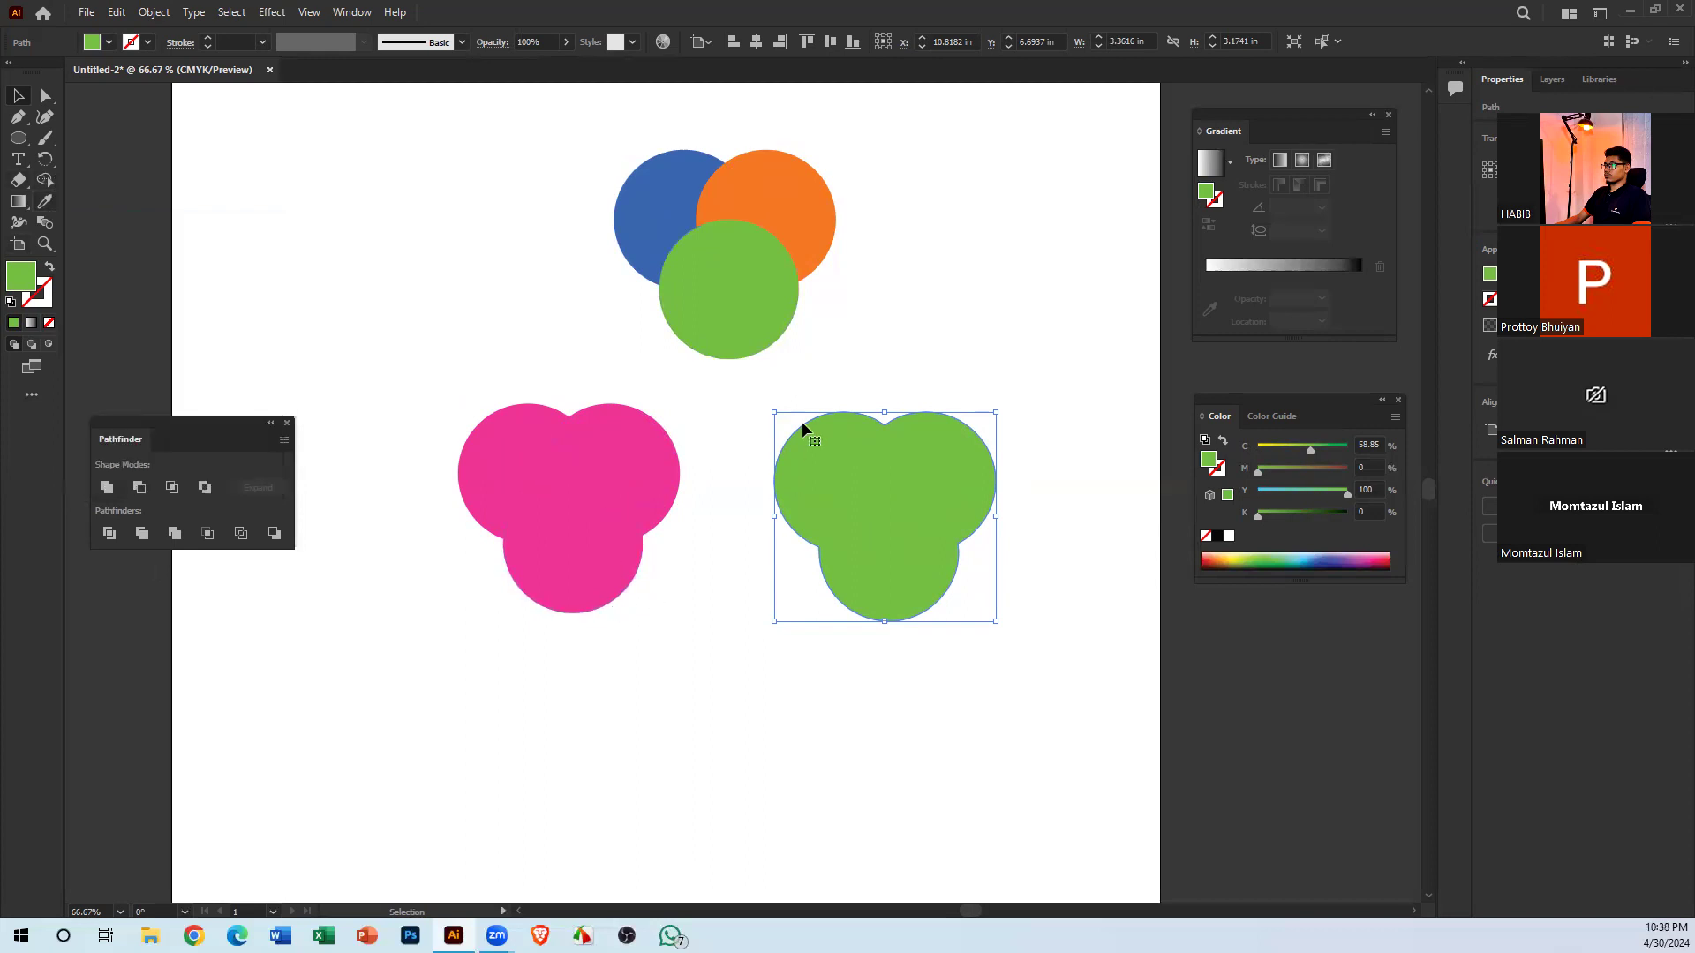
Move all three circle clusters together off the artboard, beyond its right edge
{"action": "left_click_drag", "start_coordinate": [685, 704], "coordinate": [625, 796]}
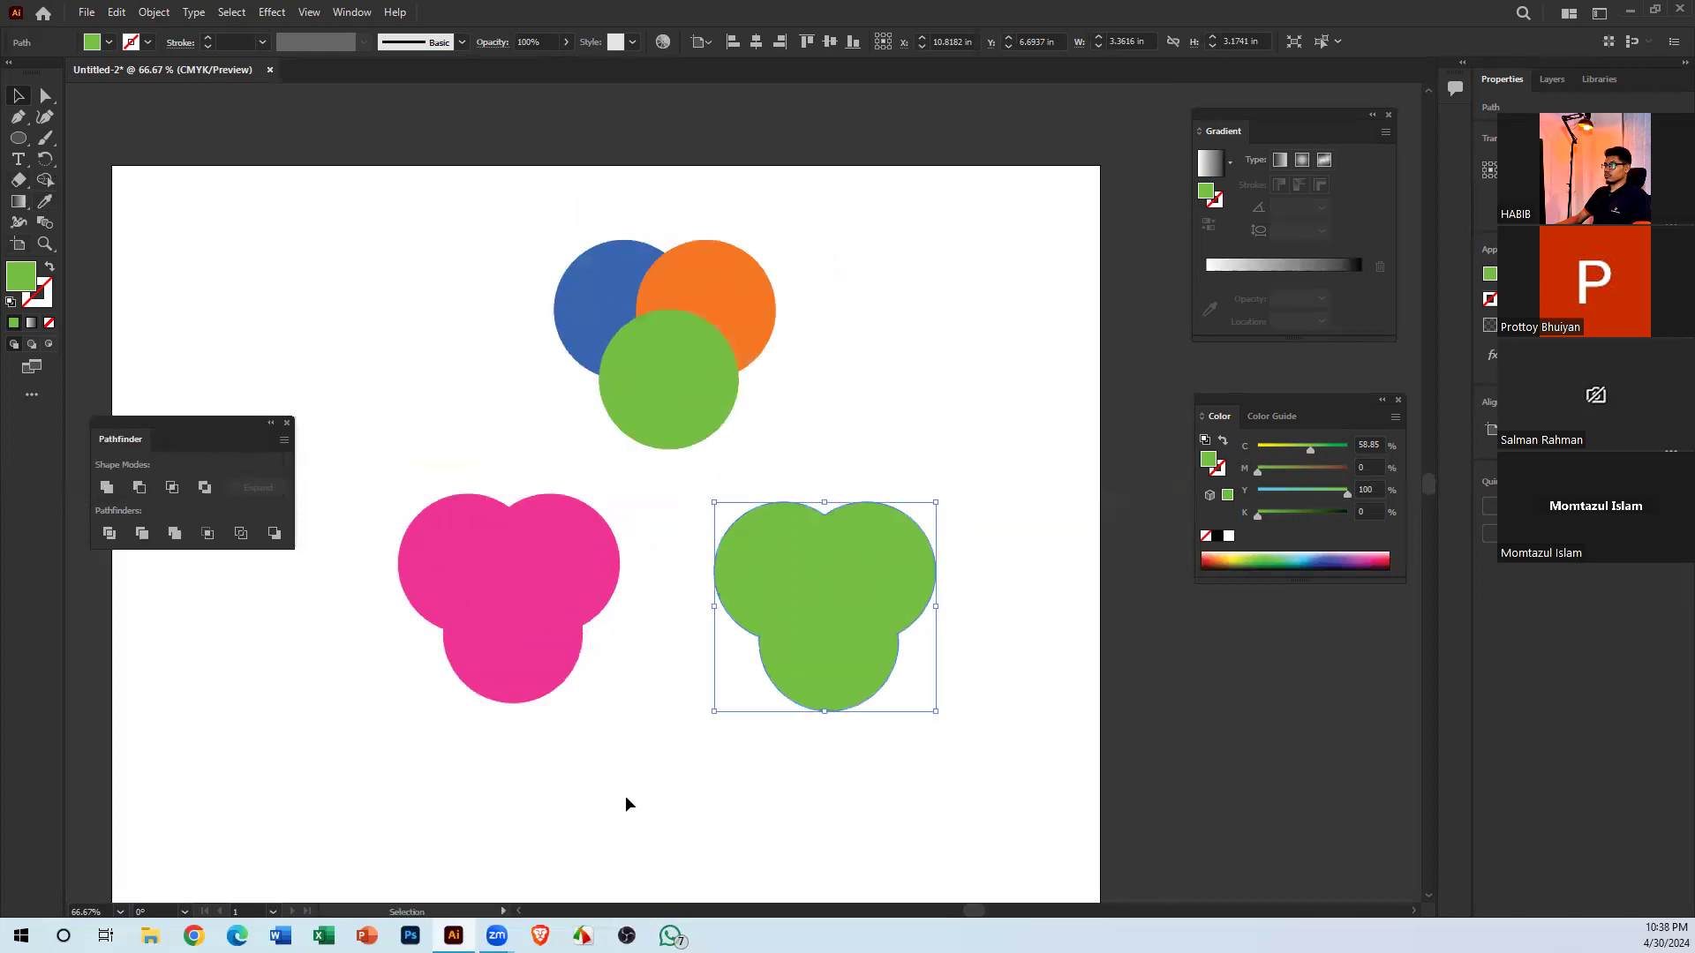
{"action": "key", "text": "ctrl+minus"}
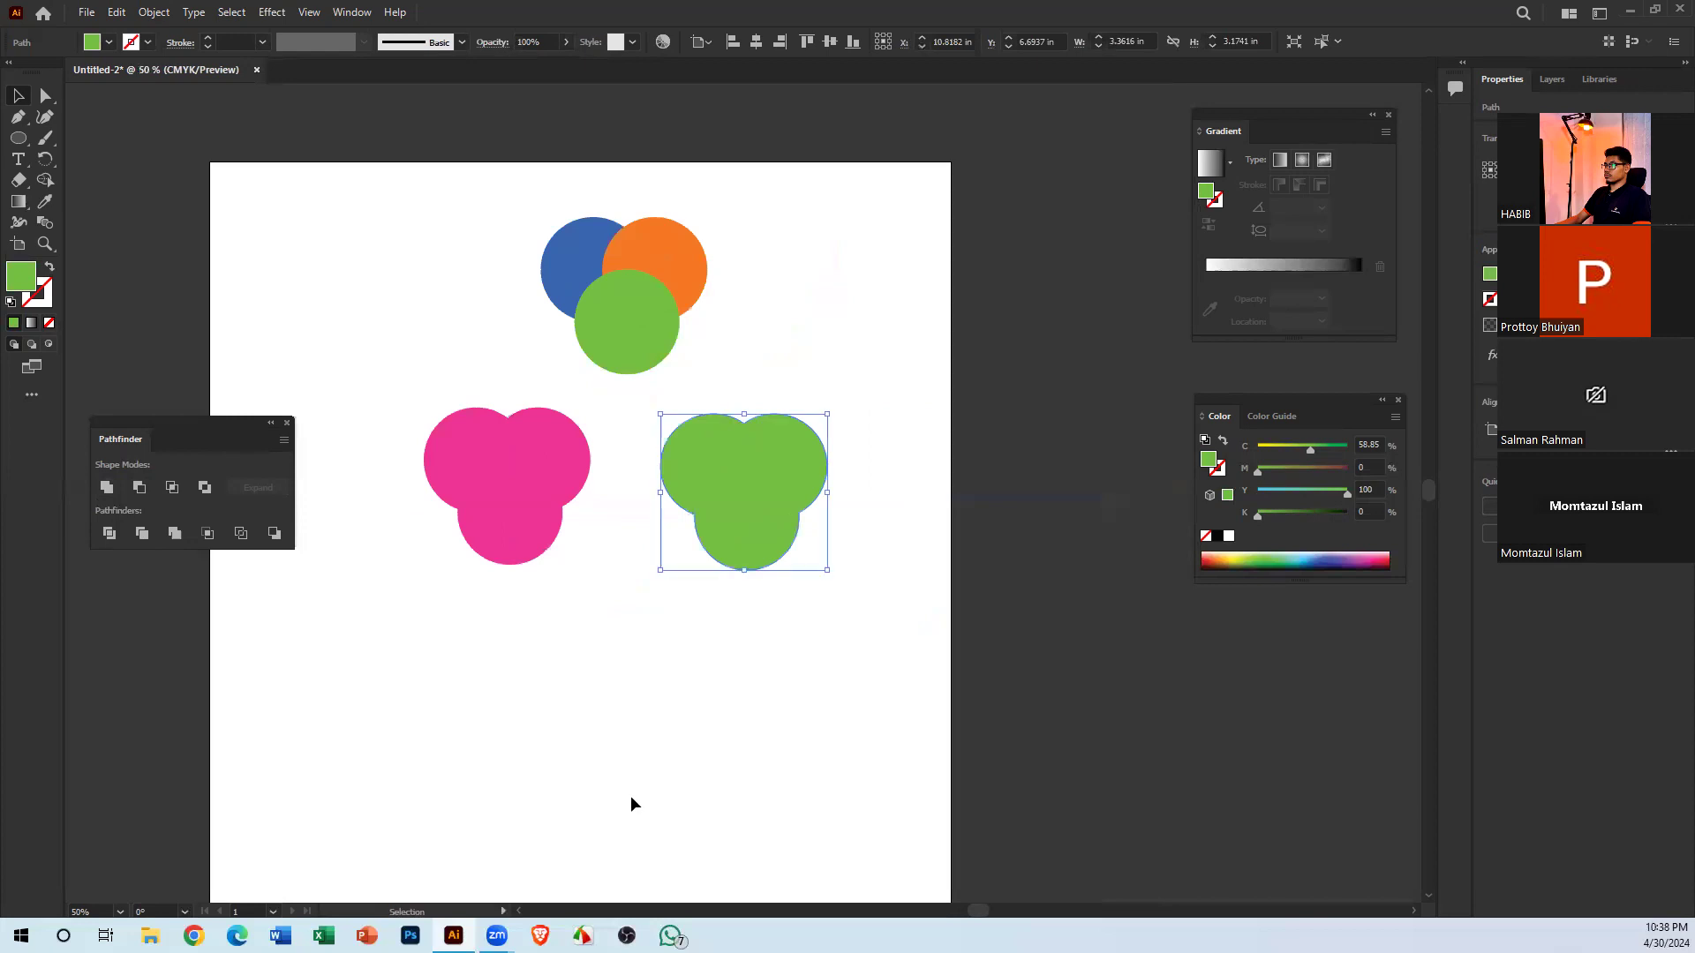
{"action": "left_click_drag", "start_coordinate": [553, 518], "coordinate": [550, 553]}
{"action": "left_click_drag", "start_coordinate": [417, 305], "coordinate": [734, 708]}
{"action": "left_click_drag", "start_coordinate": [740, 548], "coordinate": [1020, 369]}
{"action": "left_click_drag", "start_coordinate": [1001, 377], "coordinate": [1168, 542]}
Separate the blue and orange circles from the green one and place them as a pair above the artboard
{"action": "left_click_drag", "start_coordinate": [953, 119], "coordinate": [1130, 271]}
{"action": "left_click", "coordinate": [901, 261]}
{"action": "left_click_drag", "start_coordinate": [1129, 271], "coordinate": [651, 613]}
{"action": "left_click_drag", "start_coordinate": [565, 666], "coordinate": [751, 177]}
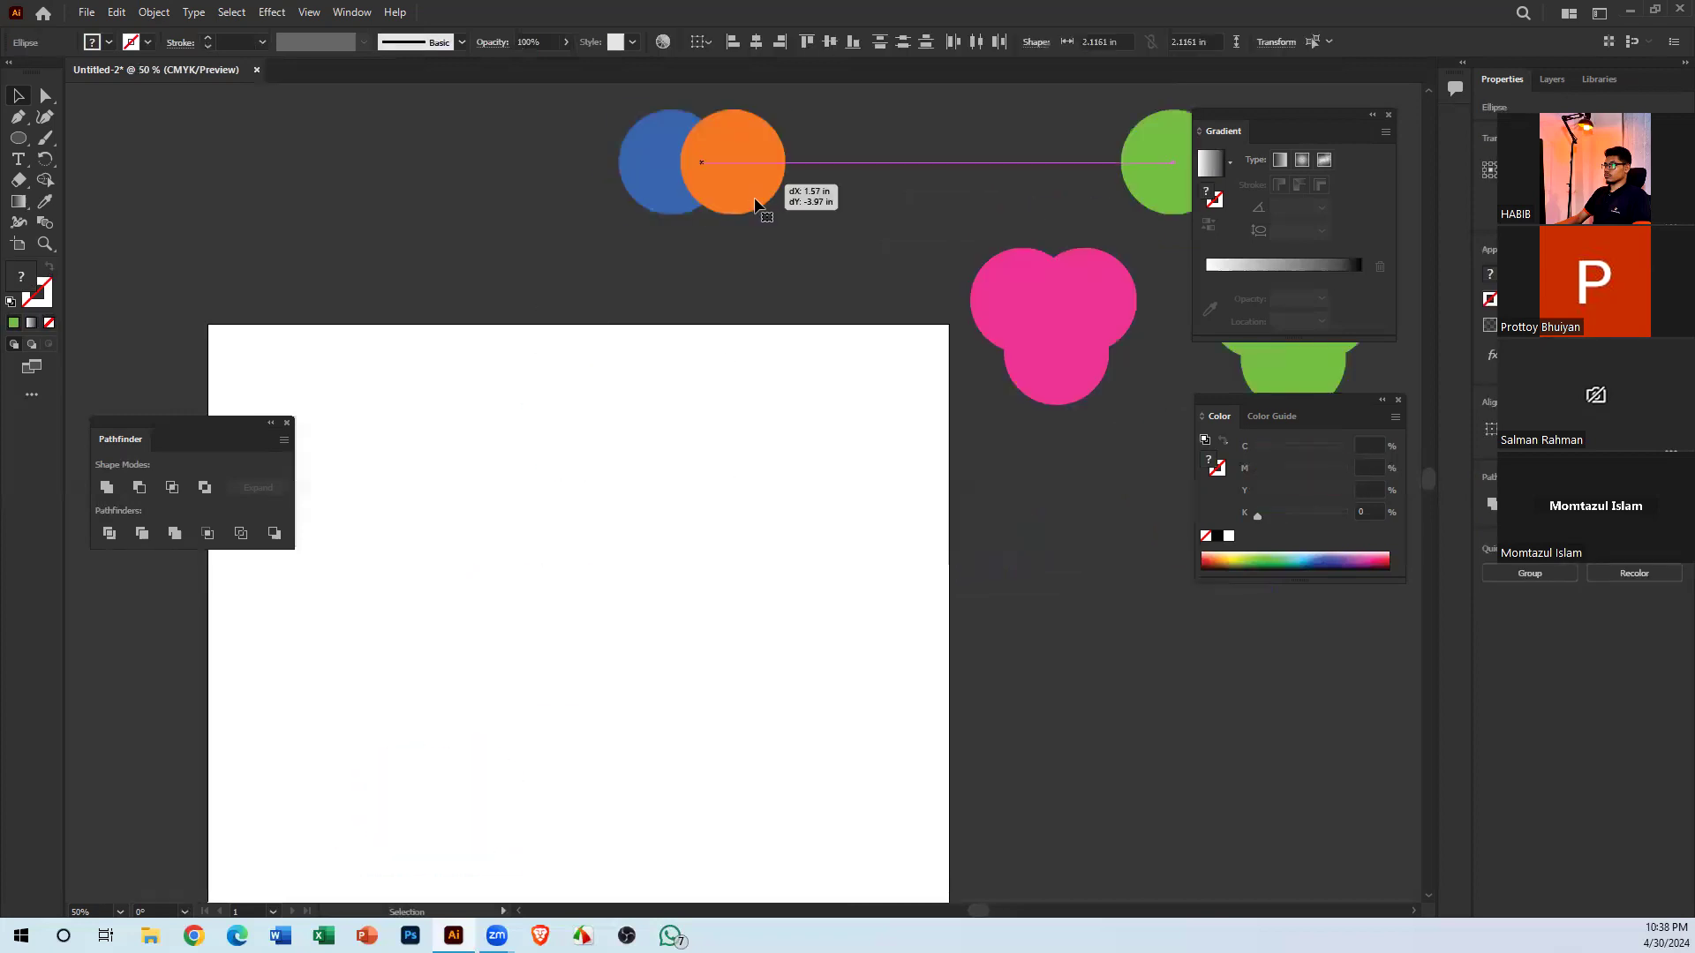
{"action": "left_click", "coordinate": [618, 477]}
Draw a green rectangle about 6.16 in wide and 2.91 in high on the empty artboard
{"action": "left_click_drag", "start_coordinate": [18, 137], "coordinate": [150, 139]}
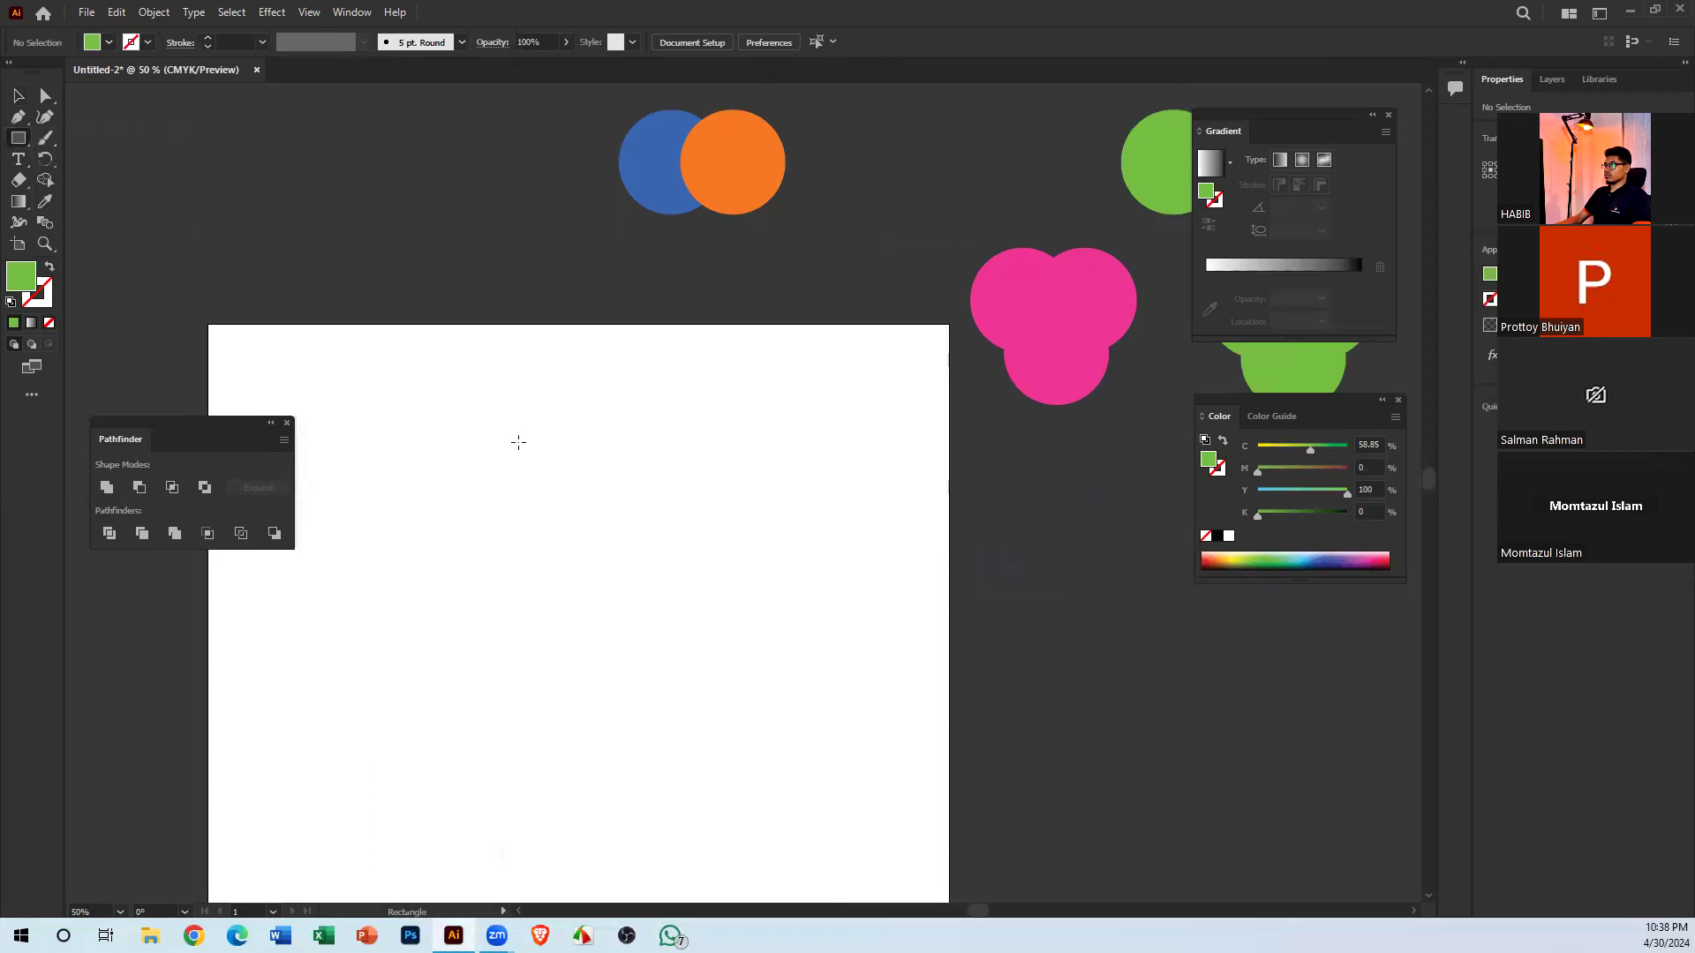
{"action": "left_click_drag", "start_coordinate": [513, 588], "coordinate": [817, 731]}
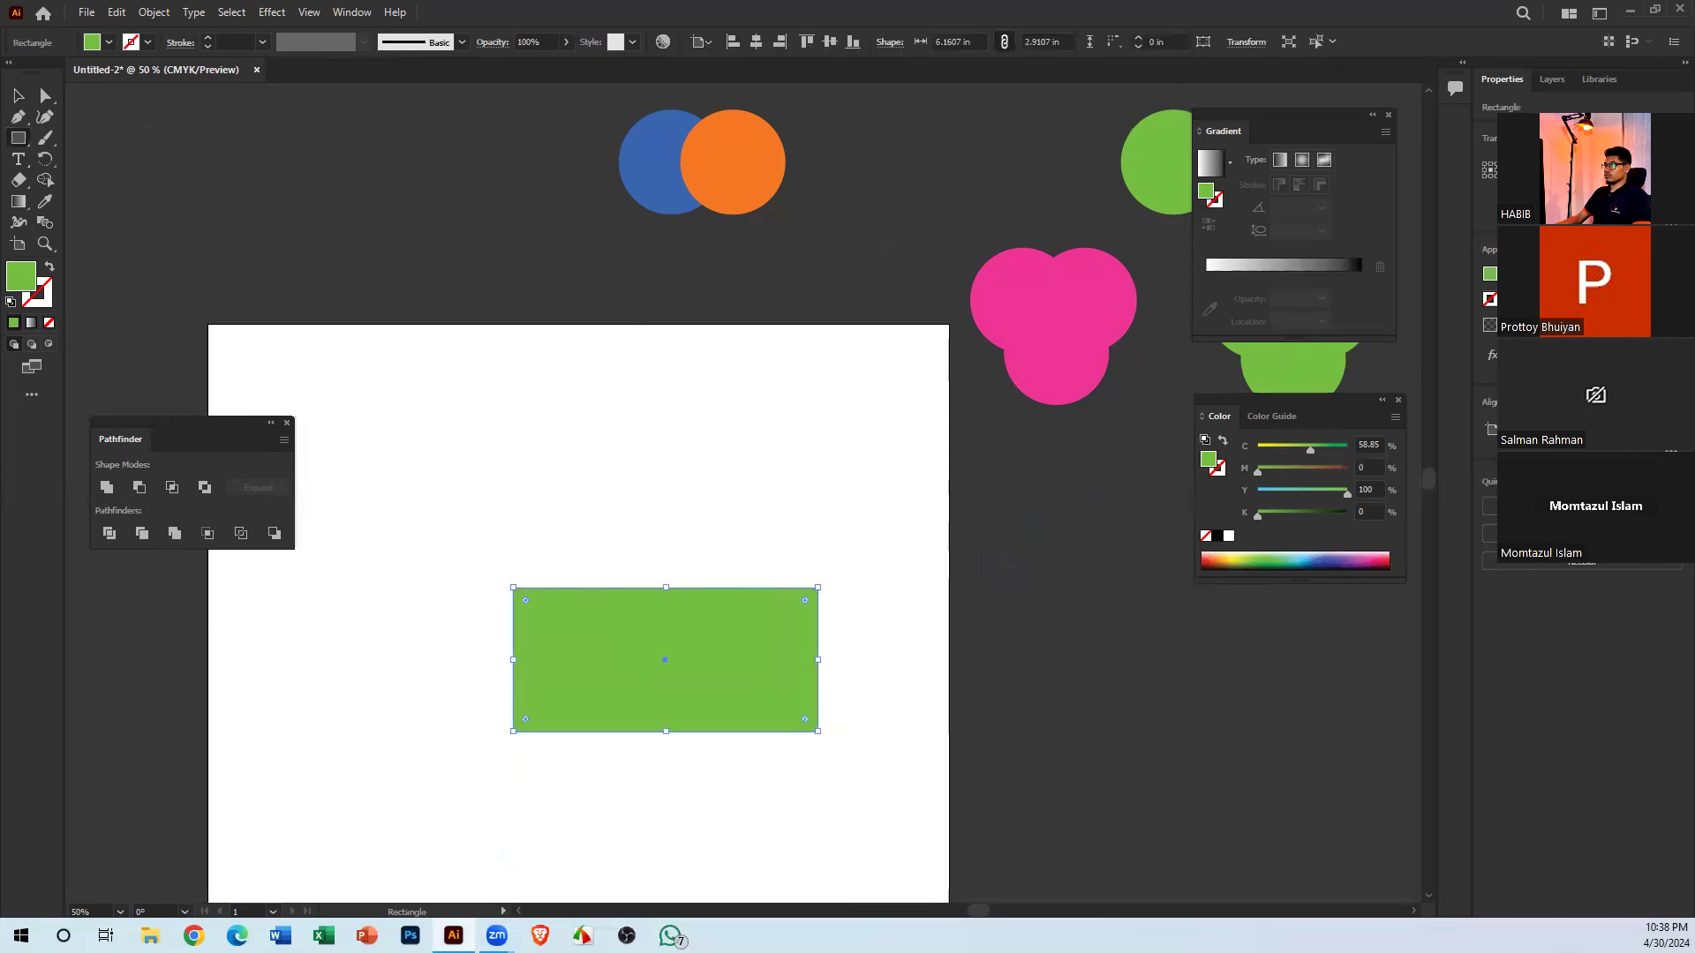
{"action": "left_click", "coordinate": [19, 96]}
{"action": "left_click", "coordinate": [427, 329]}
{"action": "key", "text": "space"}
{"action": "left_click_drag", "start_coordinate": [750, 658], "coordinate": [653, 574]}
{"action": "left_click_drag", "start_coordinate": [653, 574], "coordinate": [776, 609]}
{"action": "key", "text": "space"}
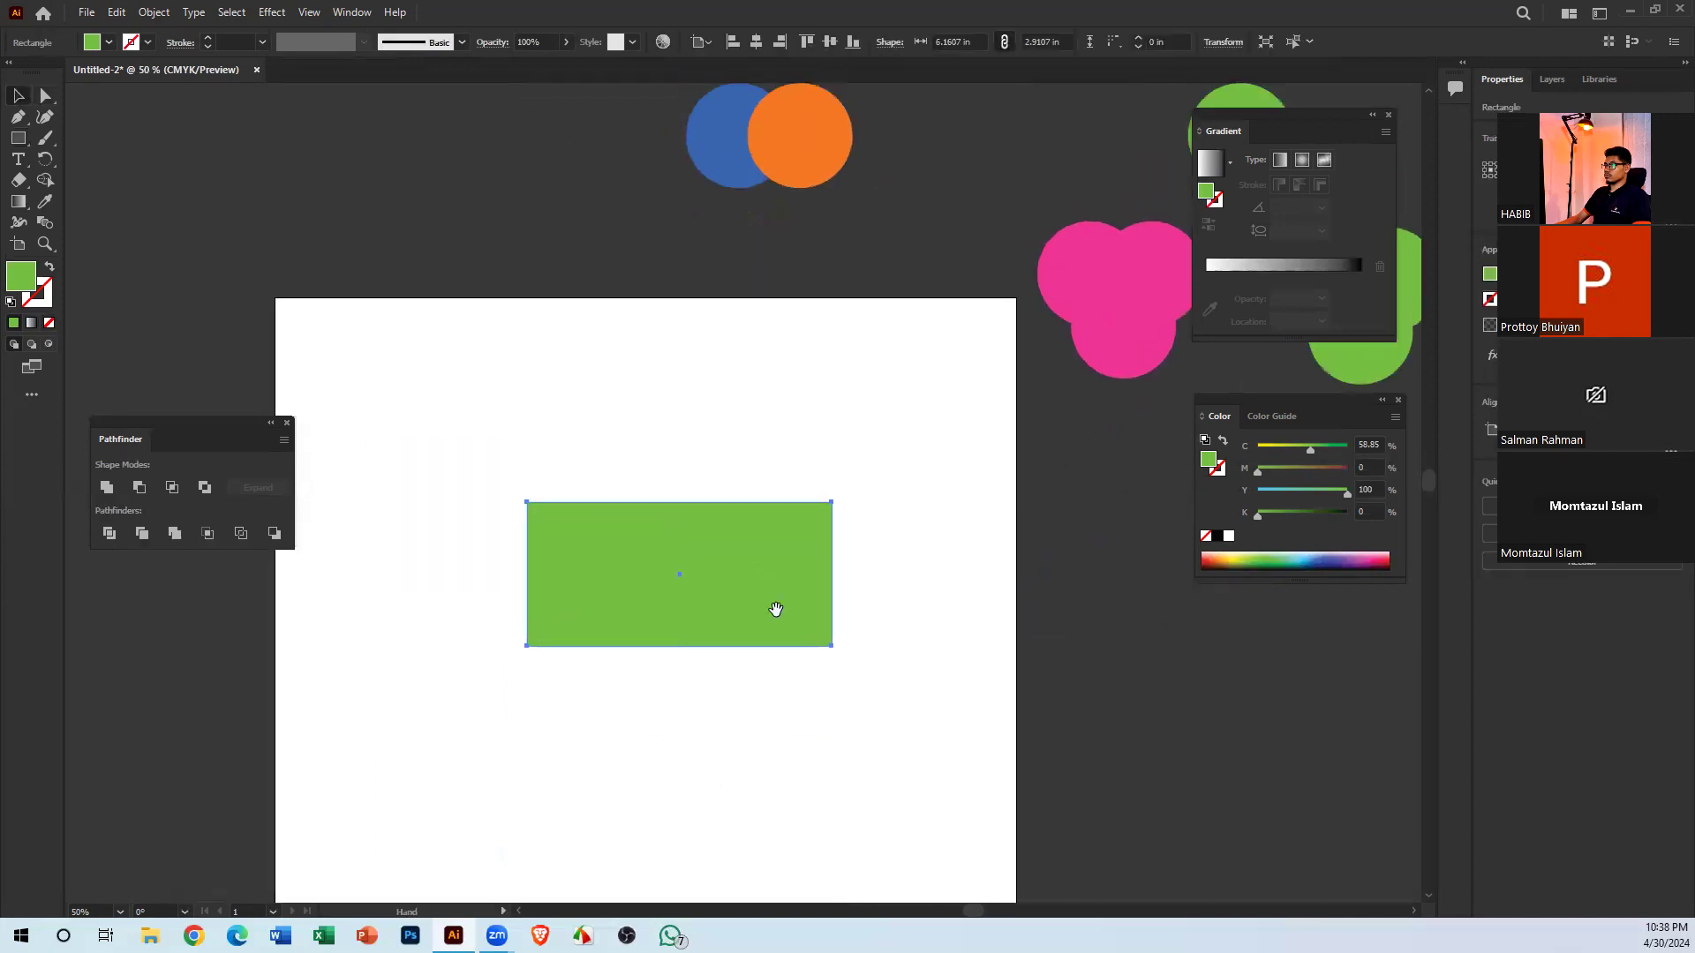
Scale the blue and orange circles down to about 0.96 in and place the blue one centered above the green rectangle
{"action": "left_click_drag", "start_coordinate": [687, 113], "coordinate": [686, 112]}
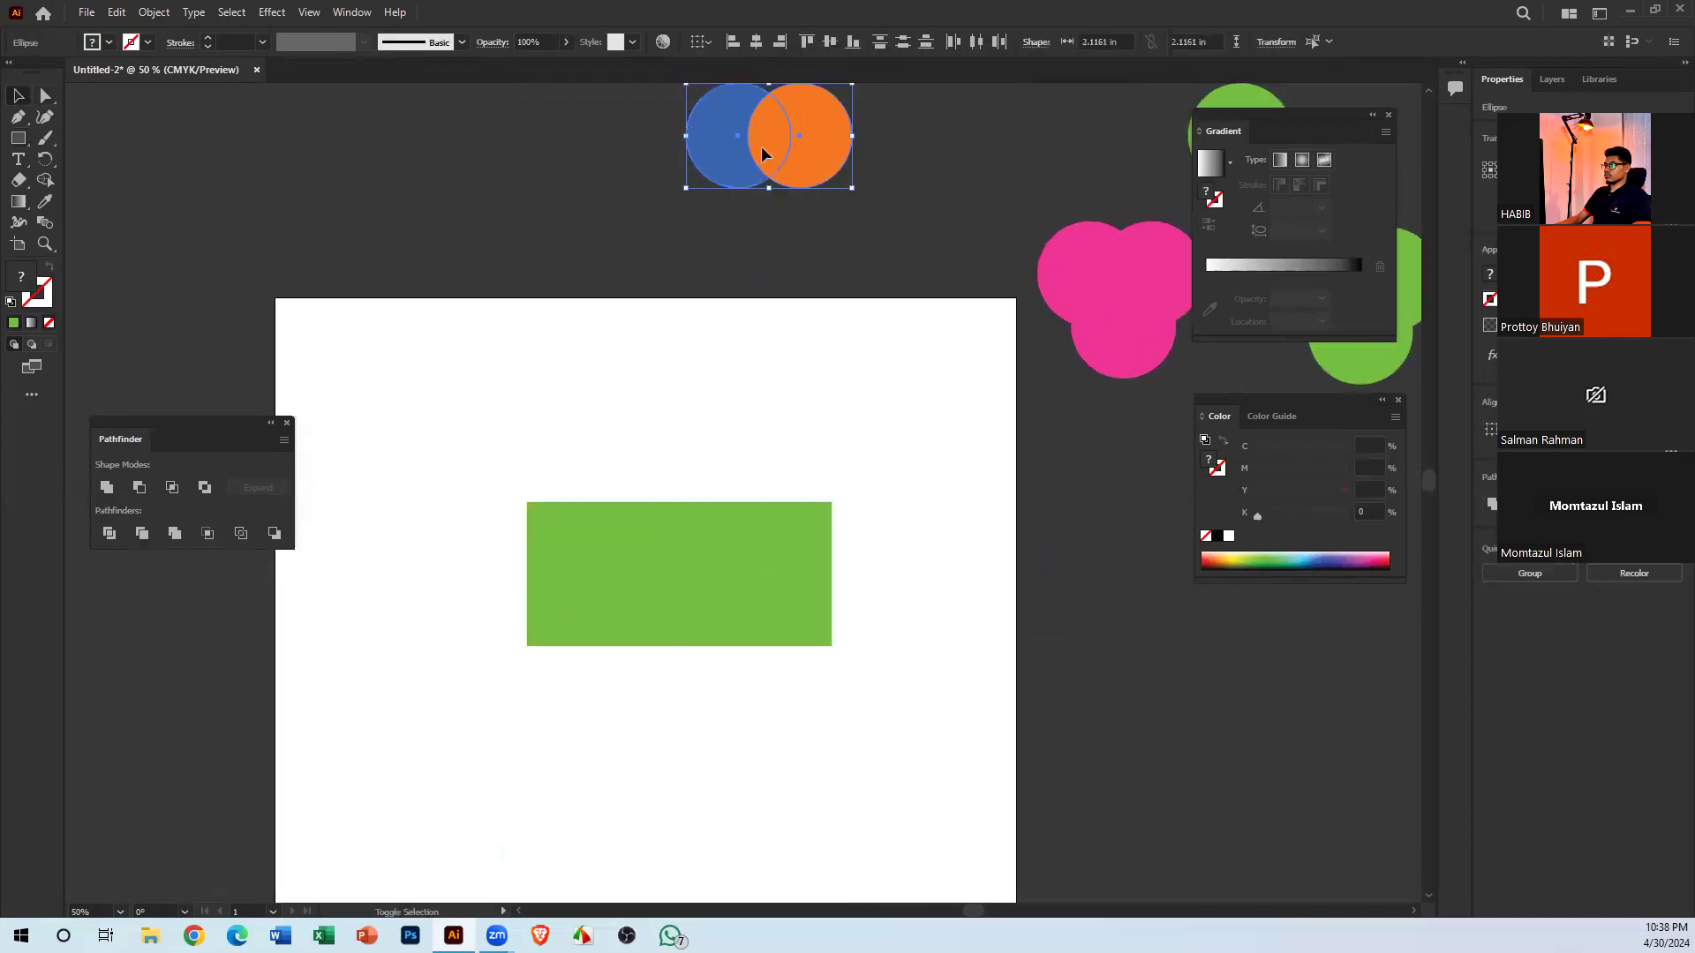
{"action": "left_click_drag", "start_coordinate": [853, 188], "coordinate": [760, 136]}
{"action": "left_click_drag", "start_coordinate": [747, 99], "coordinate": [679, 383]}
{"action": "key", "text": "ctrl+shift+a"}
Center the orange circle on the green rectangle's top edge and bring it to the front
{"action": "left_click_drag", "start_coordinate": [685, 492], "coordinate": [674, 494]}
{"action": "right_click", "coordinate": [675, 494]}
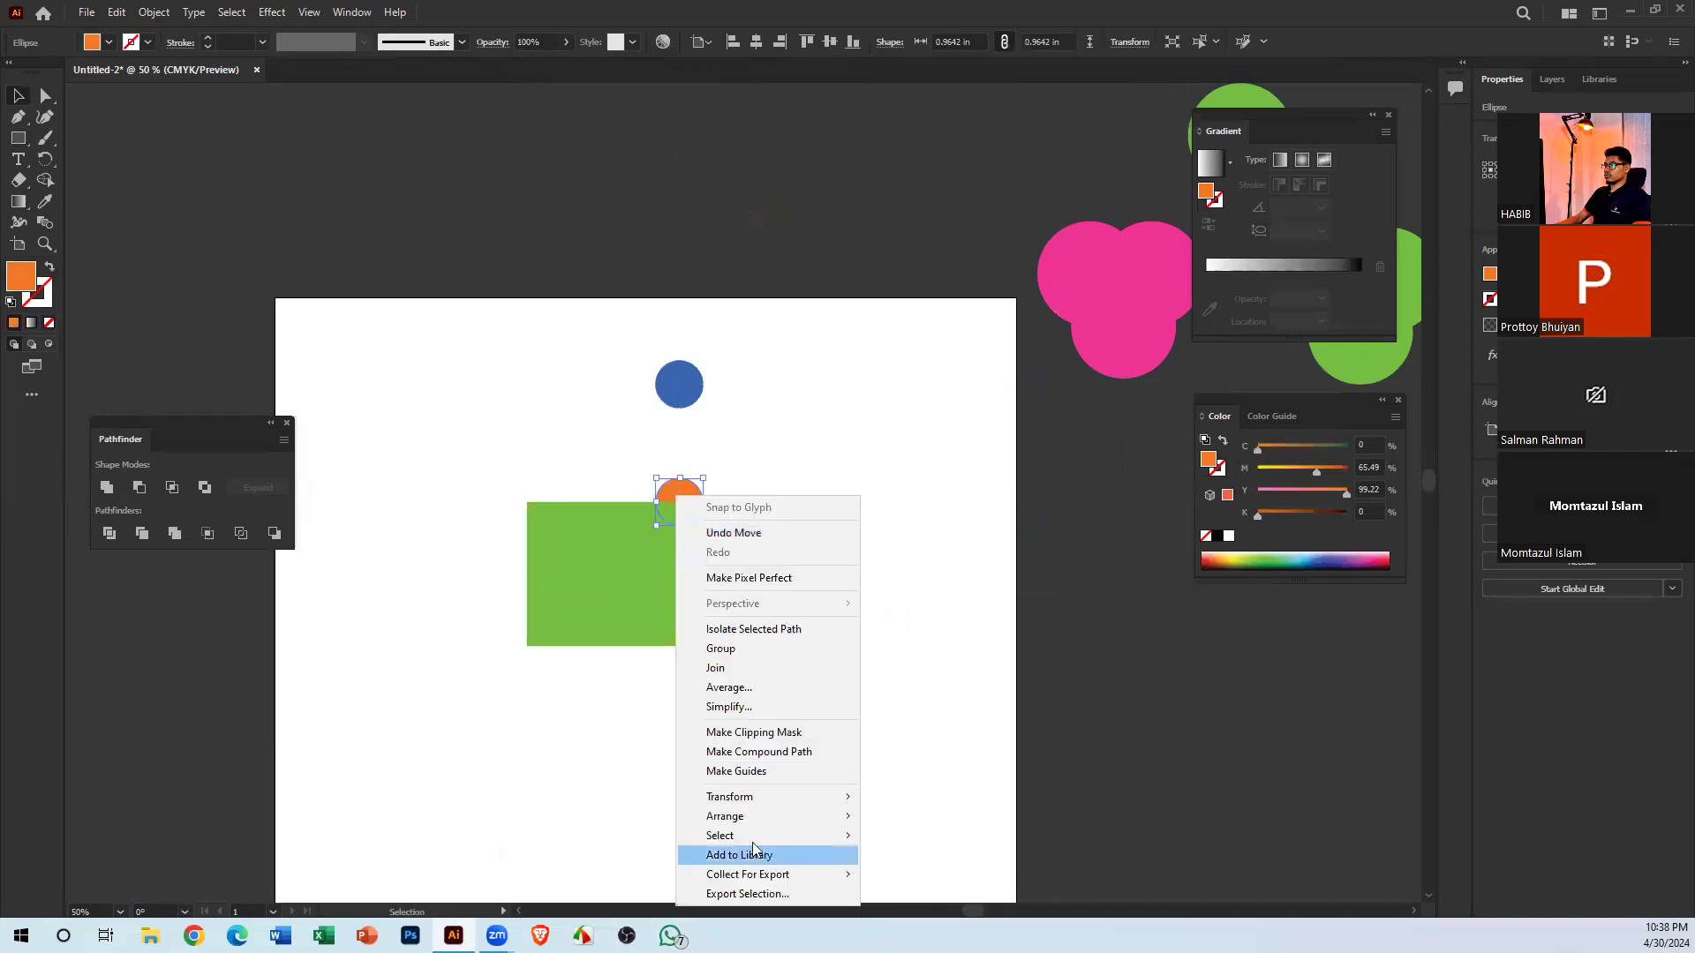
{"action": "left_click", "coordinate": [922, 814]}
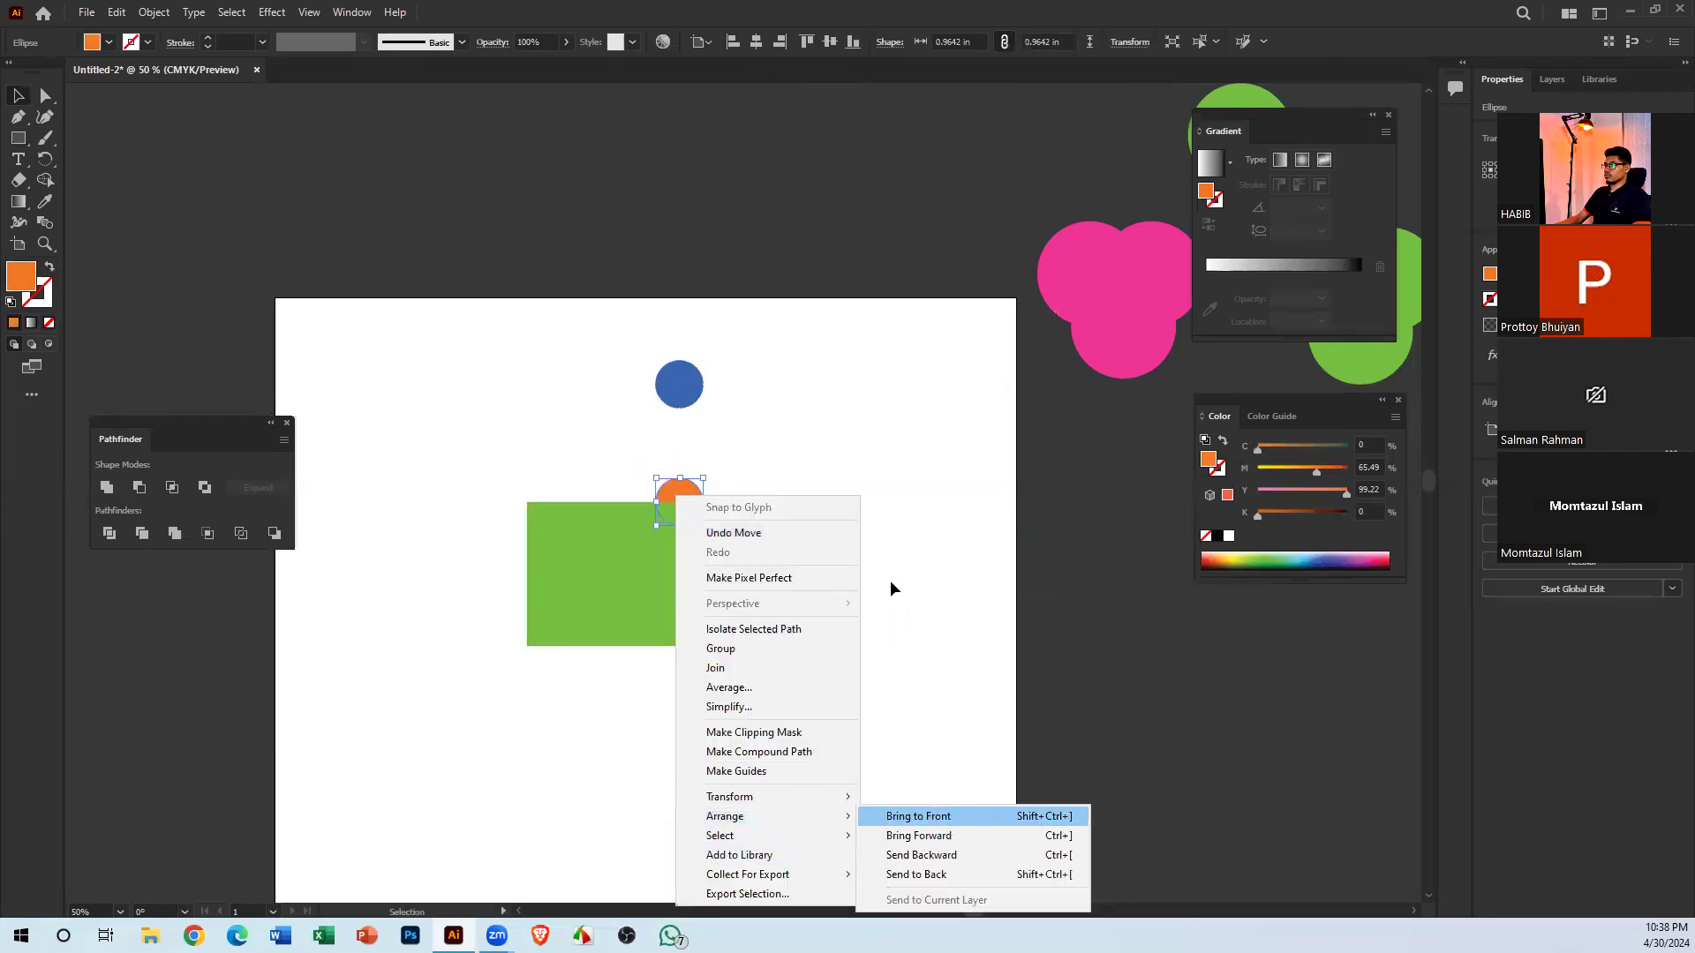
{"action": "left_click", "coordinate": [652, 335]}
{"action": "left_click", "coordinate": [685, 500]}
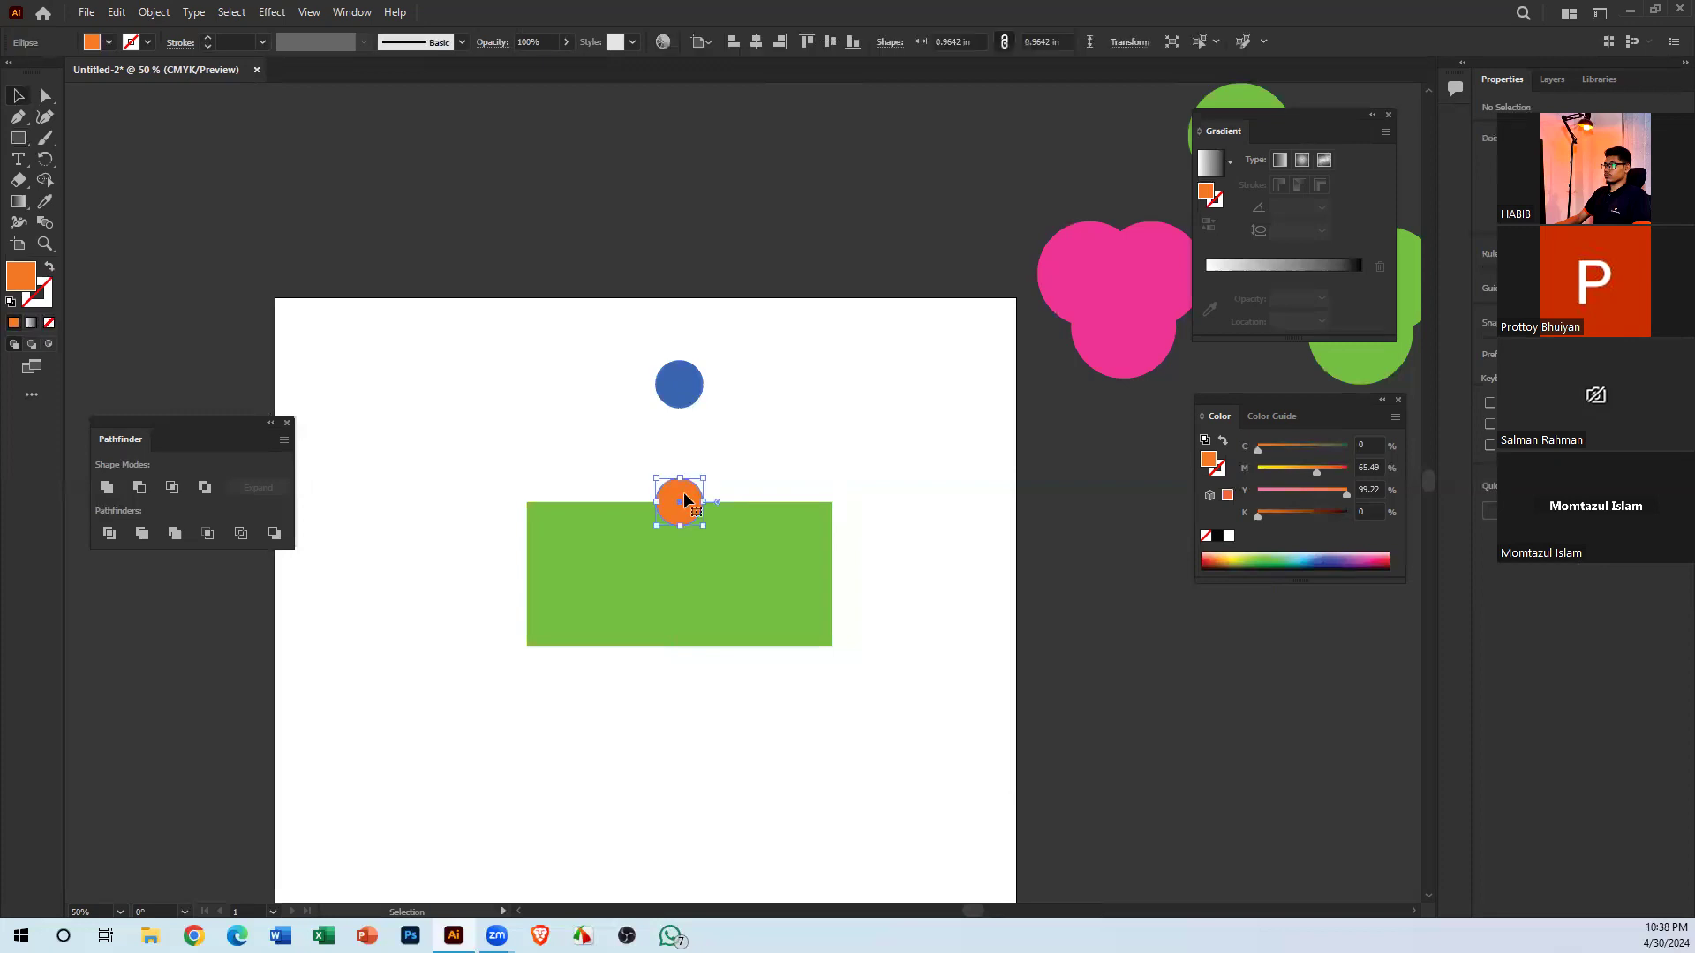
Place copies of the orange circle at the midpoints of the rectangle's left, right and bottom edges
{"action": "left_click_drag", "start_coordinate": [685, 500], "coordinate": [680, 636]}
{"action": "left_click_drag", "start_coordinate": [678, 637], "coordinate": [836, 579]}
{"action": "left_click", "coordinate": [798, 544]}
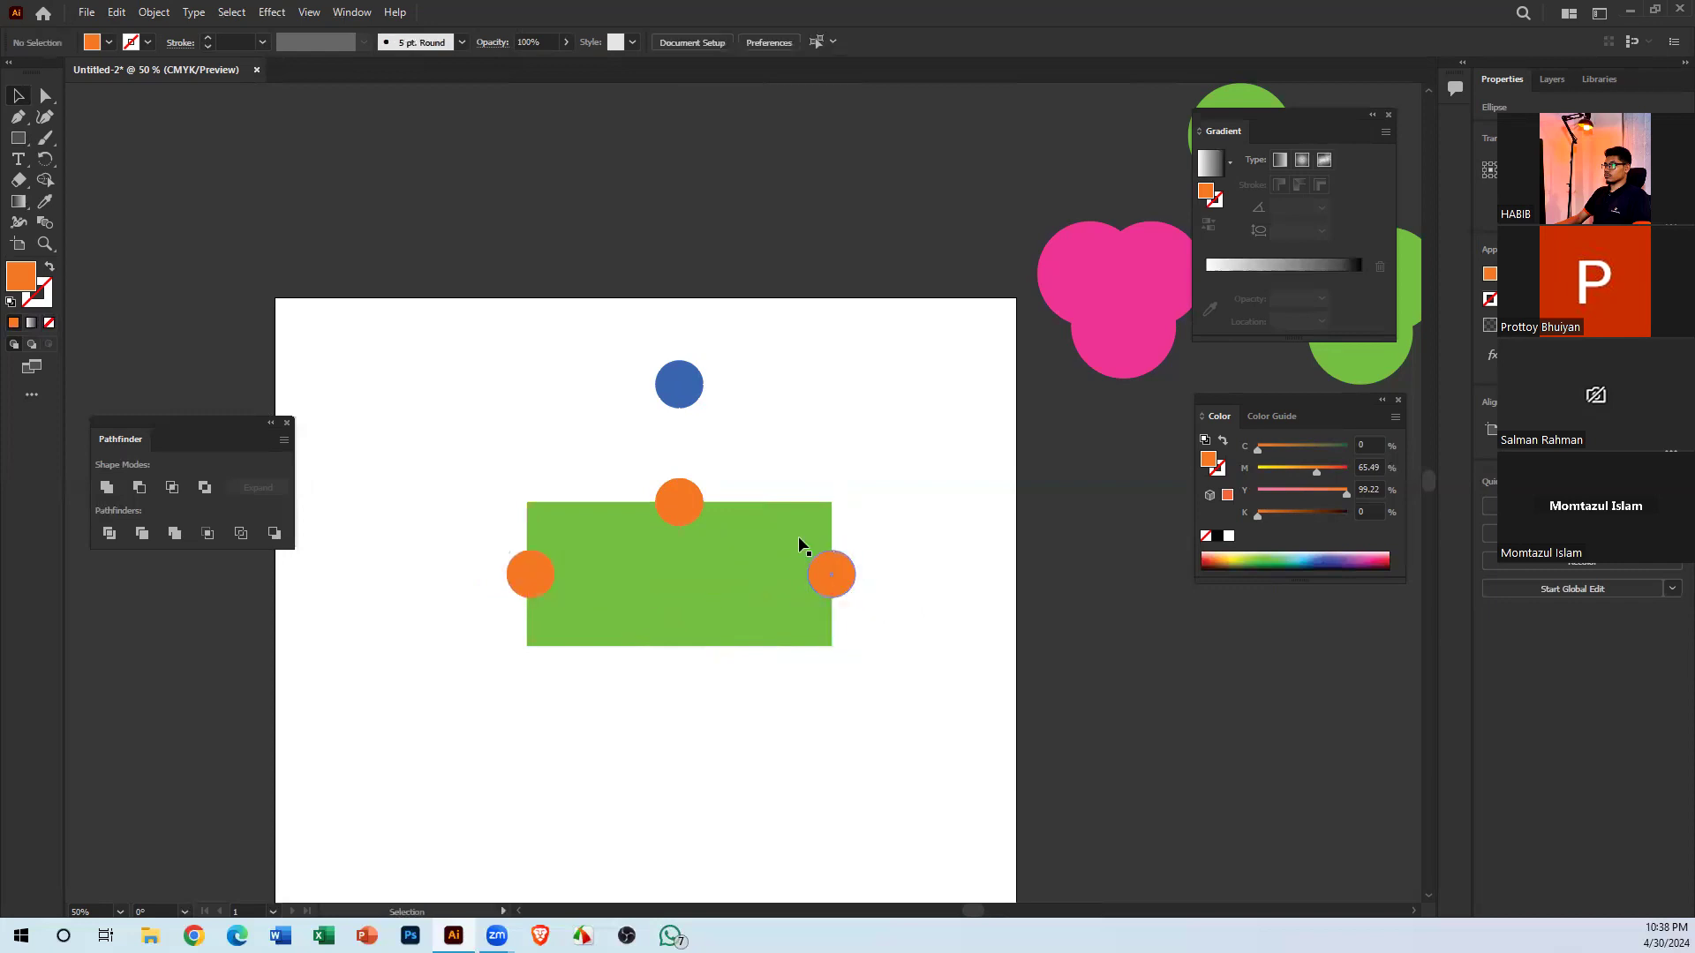
{"action": "left_click", "coordinate": [839, 582]}
{"action": "left_click_drag", "start_coordinate": [841, 581], "coordinate": [689, 650]}
{"action": "left_click", "coordinate": [819, 687]}
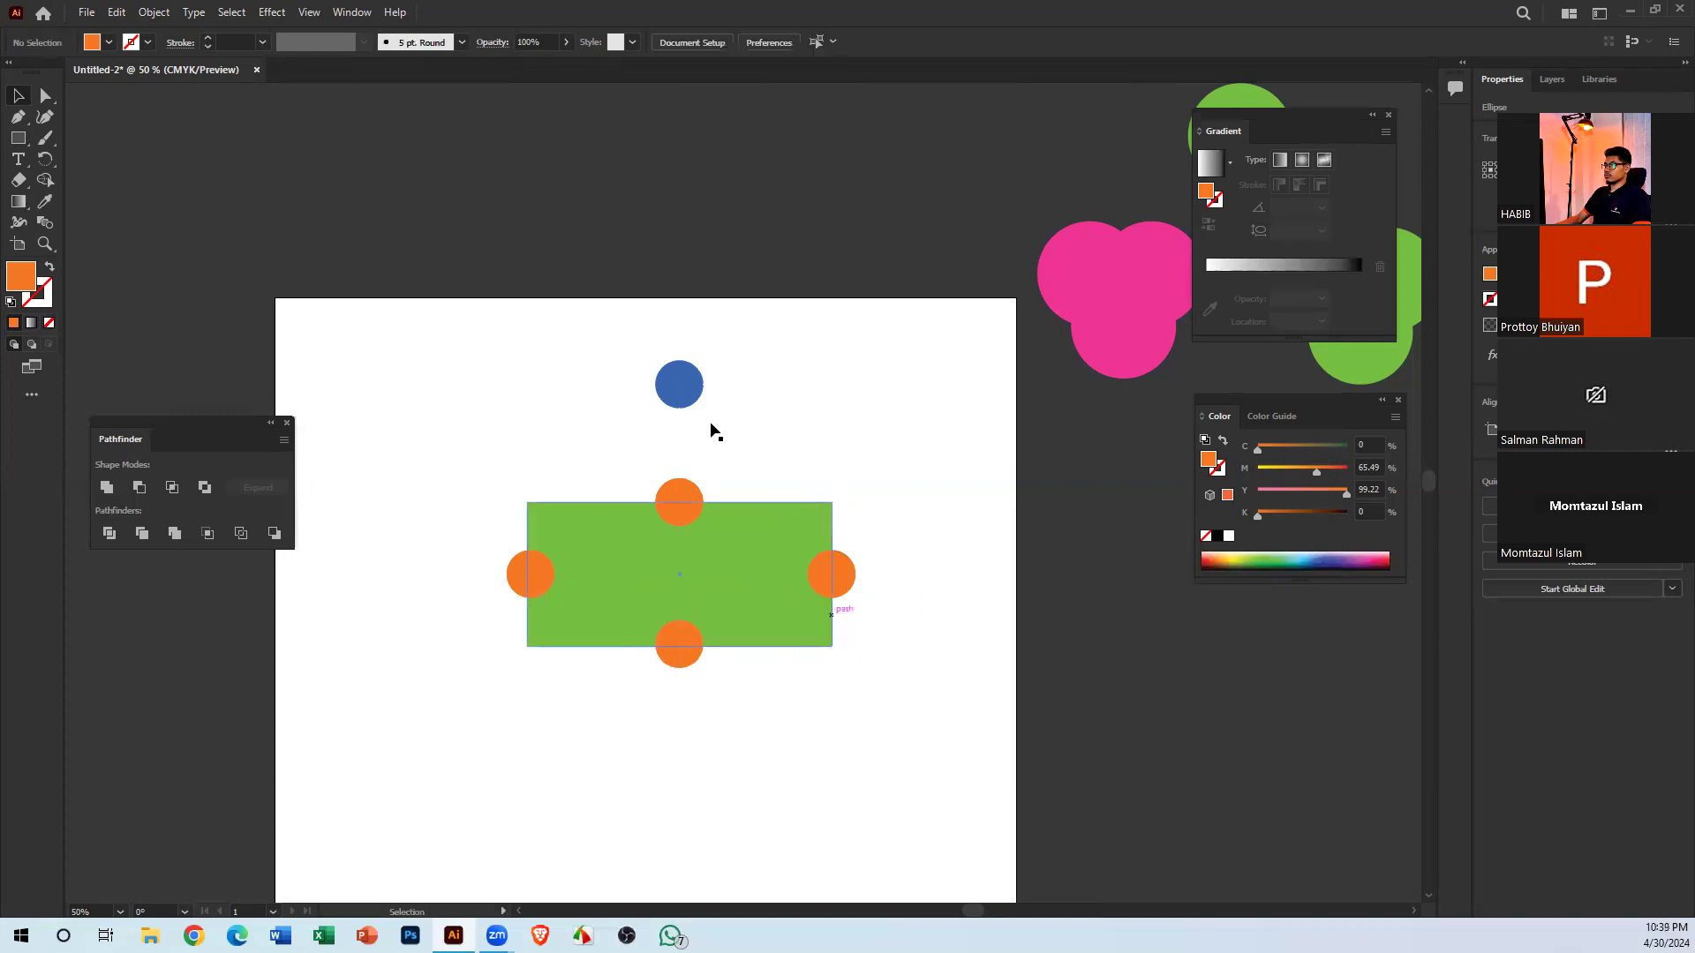
Move the blue circle off the artboard, and duplicate the green rectangle with its four orange circles below the original
{"action": "left_click_drag", "start_coordinate": [684, 384], "coordinate": [1292, 730]}
{"action": "scroll", "coordinate": [874, 632], "scroll_direction": "down", "scroll_amount": 2}
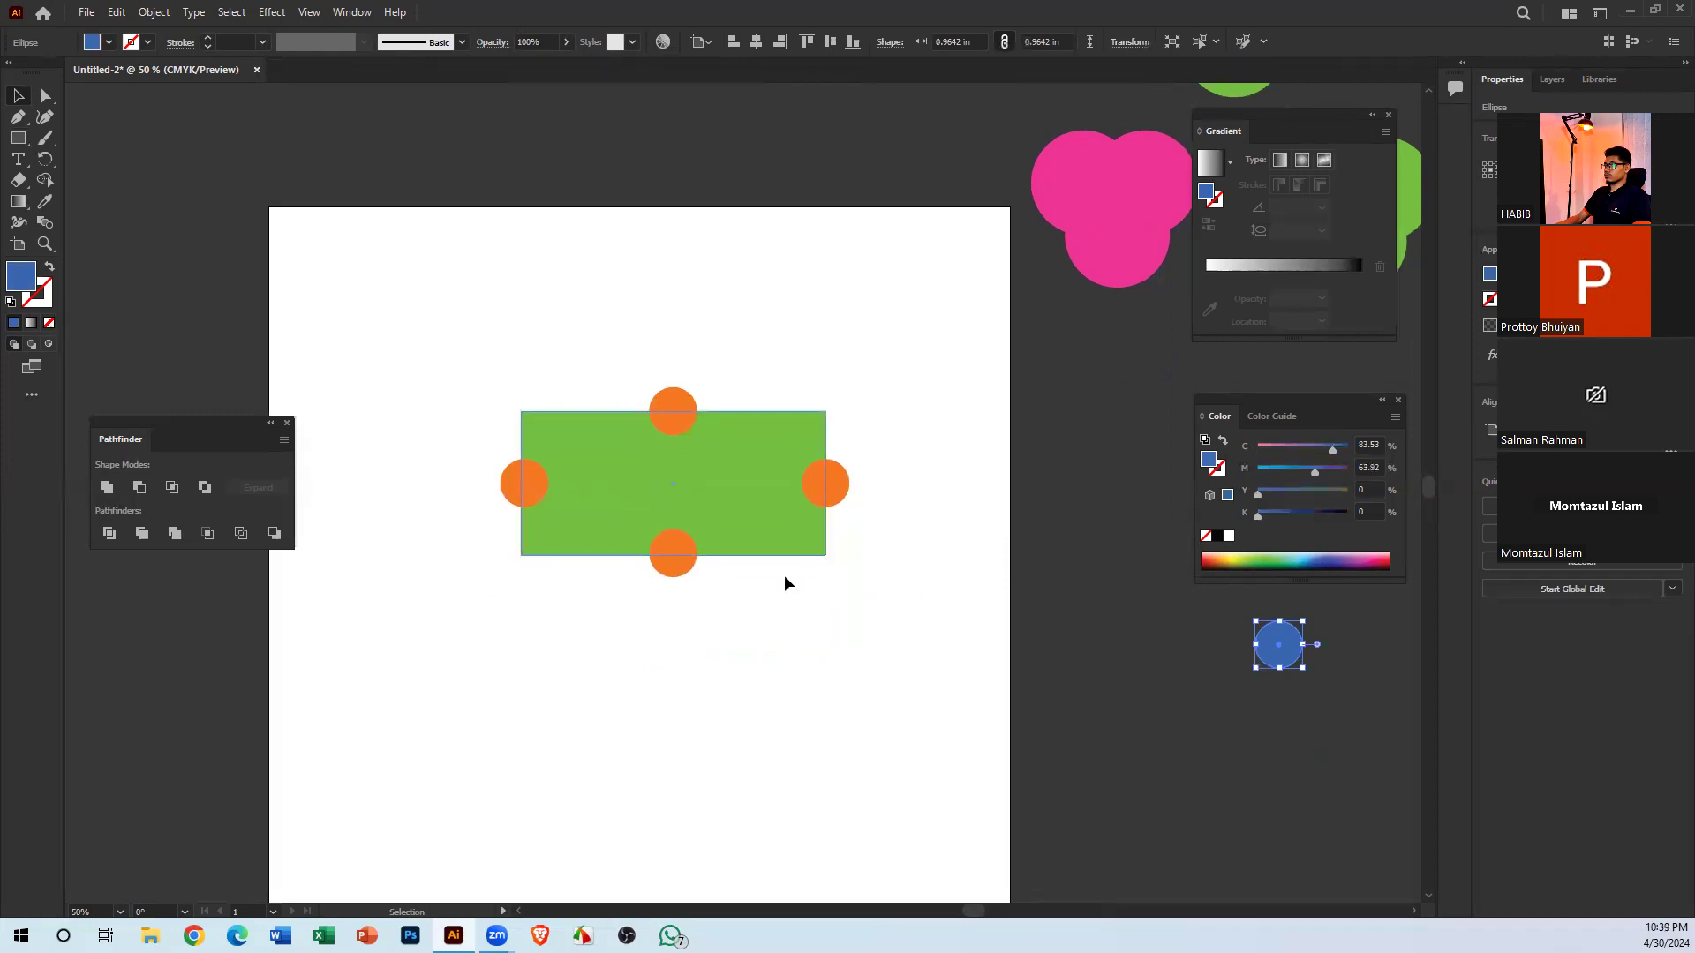
{"action": "left_click_drag", "start_coordinate": [416, 296], "coordinate": [882, 725]}
{"action": "left_click_drag", "start_coordinate": [738, 485], "coordinate": [689, 289]}
{"action": "left_click_drag", "start_coordinate": [904, 676], "coordinate": [477, 408]}
{"action": "left_click_drag", "start_coordinate": [744, 468], "coordinate": [685, 644]}
{"action": "left_click", "coordinate": [849, 618]}
Merge the lower rectangle and its four circles with Pathfinder's Unite mode and move the merged shape slightly up and right
{"action": "left_click_drag", "start_coordinate": [381, 609], "coordinate": [874, 828]}
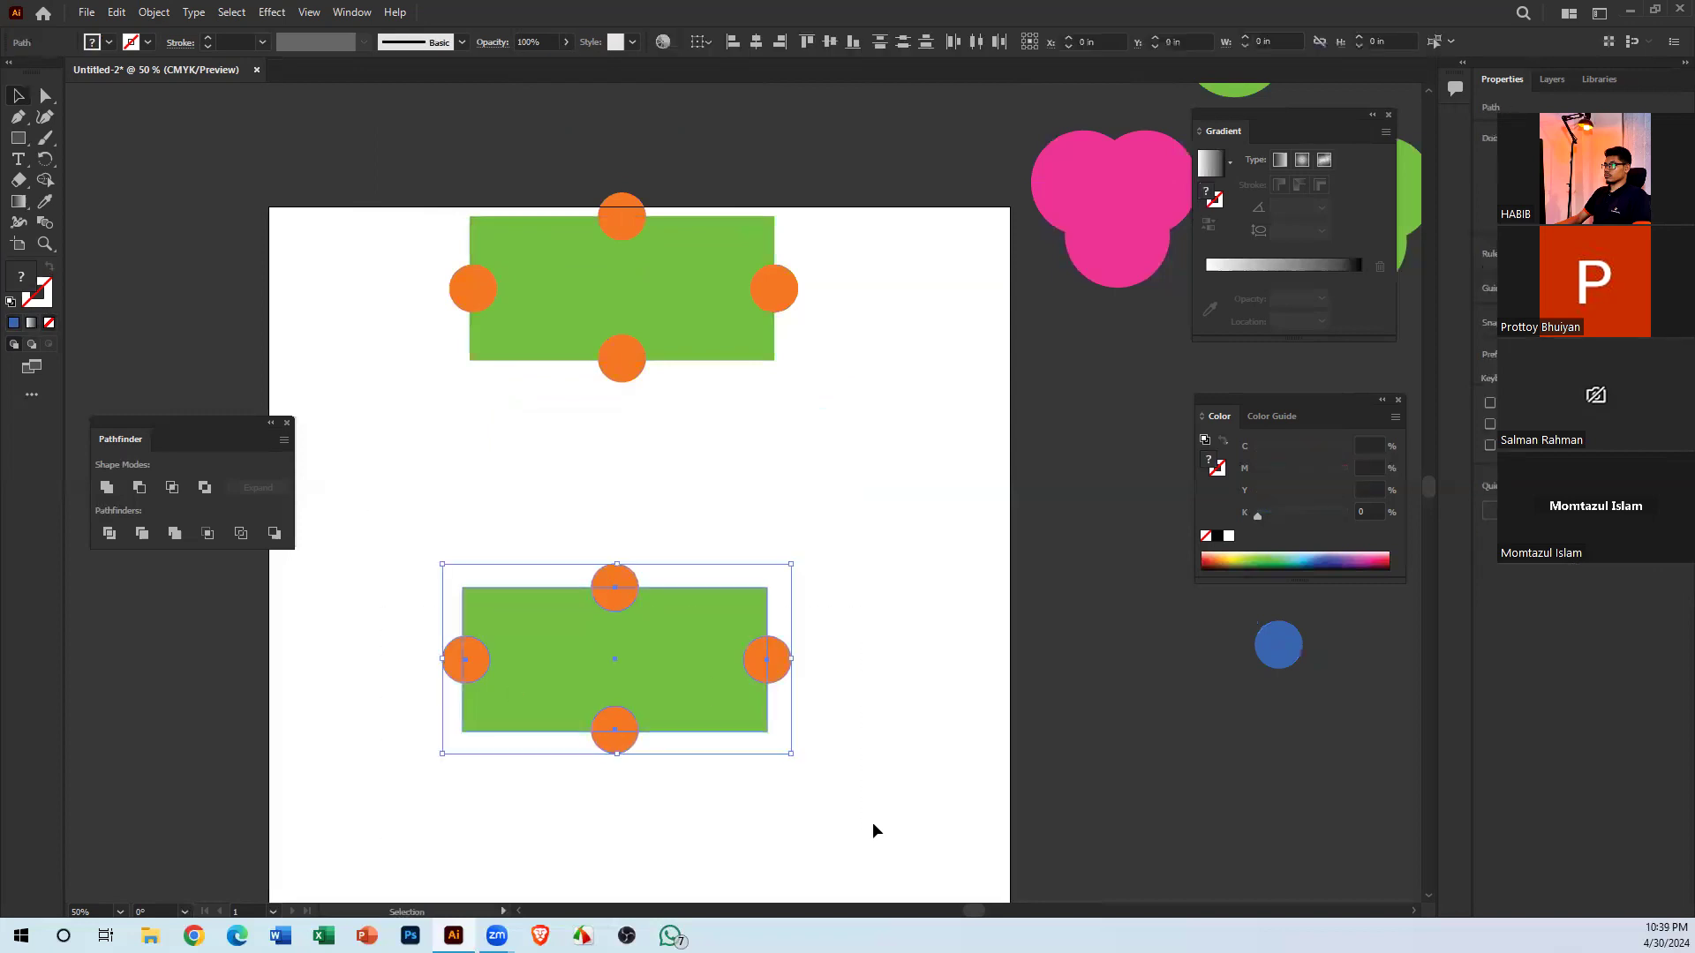
{"action": "left_click", "coordinate": [107, 487]}
{"action": "left_click", "coordinate": [798, 495]}
{"action": "left_click_drag", "start_coordinate": [740, 647], "coordinate": [767, 572]}
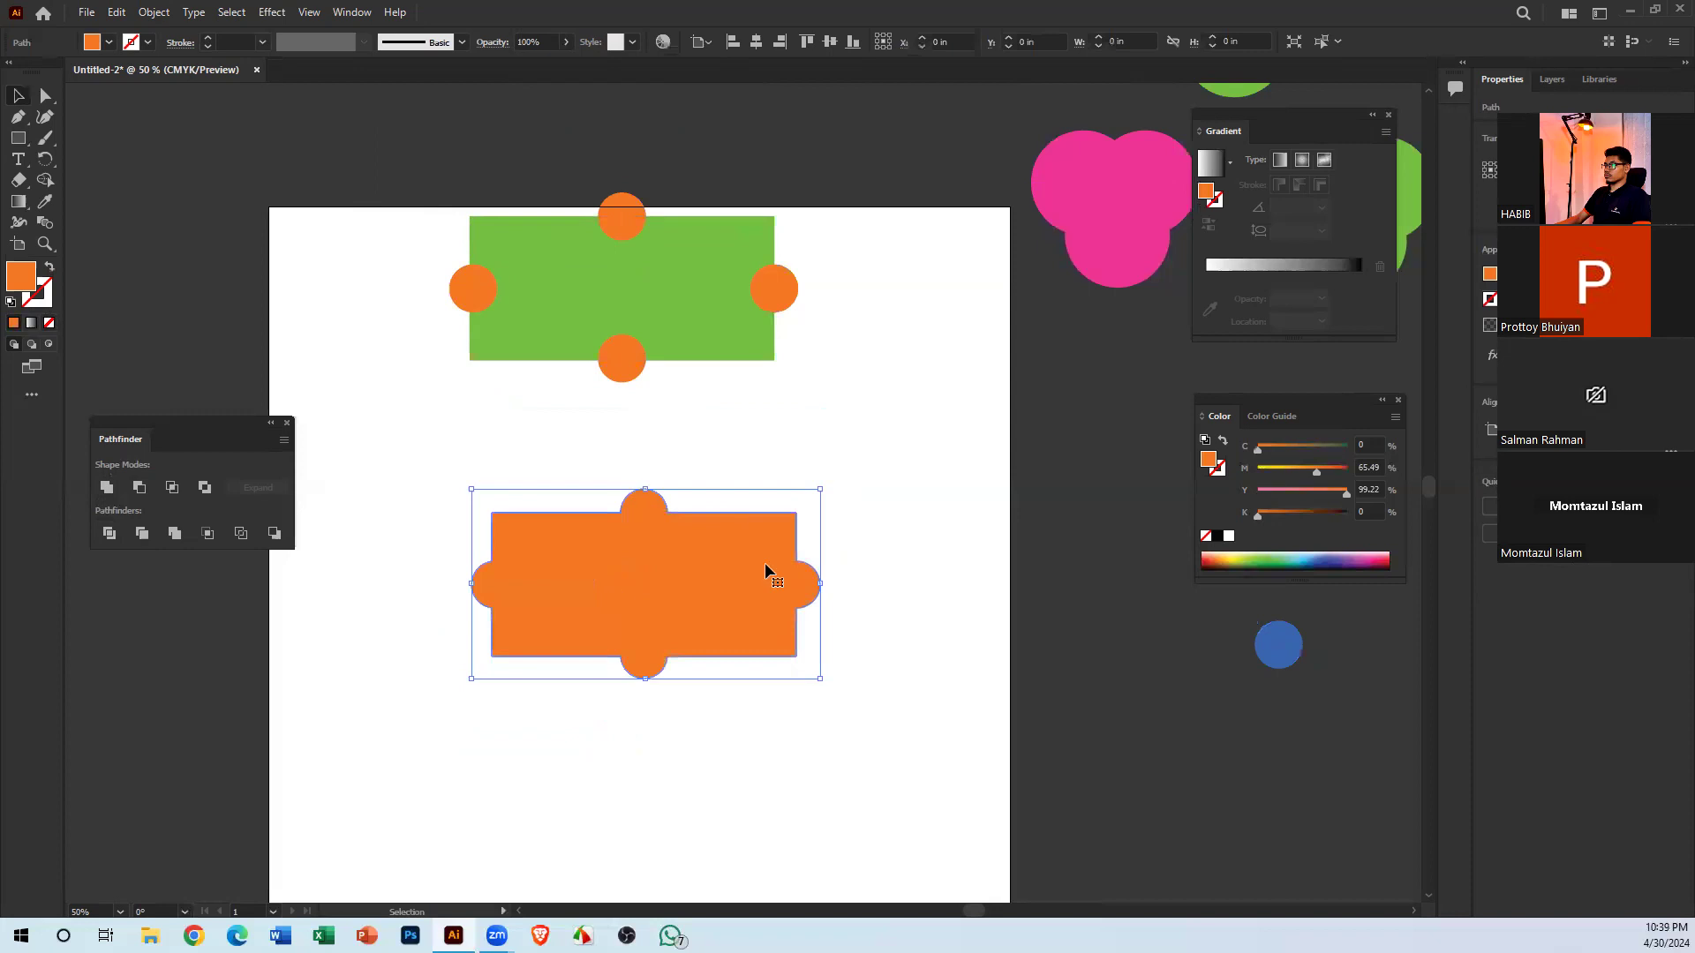
Shift the merged orange shape and the unmerged green rectangle with its circles further down the artboard
{"action": "key", "text": "space"}
{"action": "left_click_drag", "start_coordinate": [709, 446], "coordinate": [726, 446]}
{"action": "left_click_drag", "start_coordinate": [728, 507], "coordinate": [721, 585]}
{"action": "key", "text": "space"}
{"action": "left_click_drag", "start_coordinate": [840, 418], "coordinate": [530, 238]}
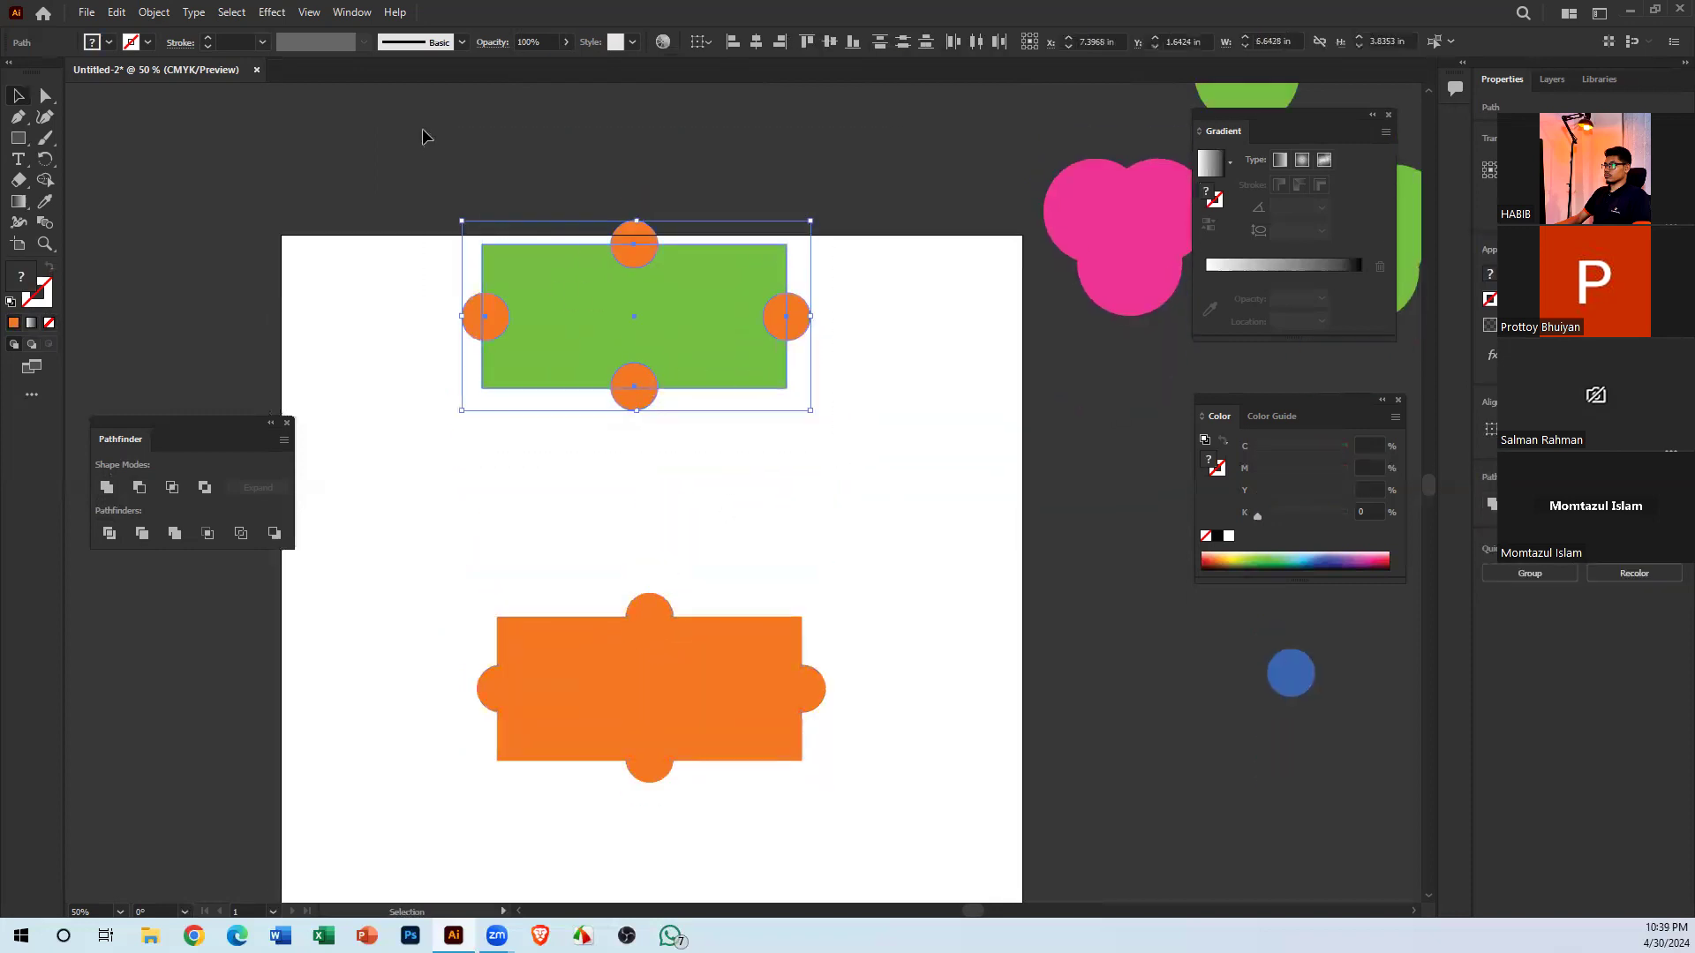
{"action": "left_click_drag", "start_coordinate": [638, 389], "coordinate": [637, 486]}
{"action": "left_click", "coordinate": [893, 542]}
{"action": "key", "text": "space"}
{"action": "left_click_drag", "start_coordinate": [856, 548], "coordinate": [741, 531]}
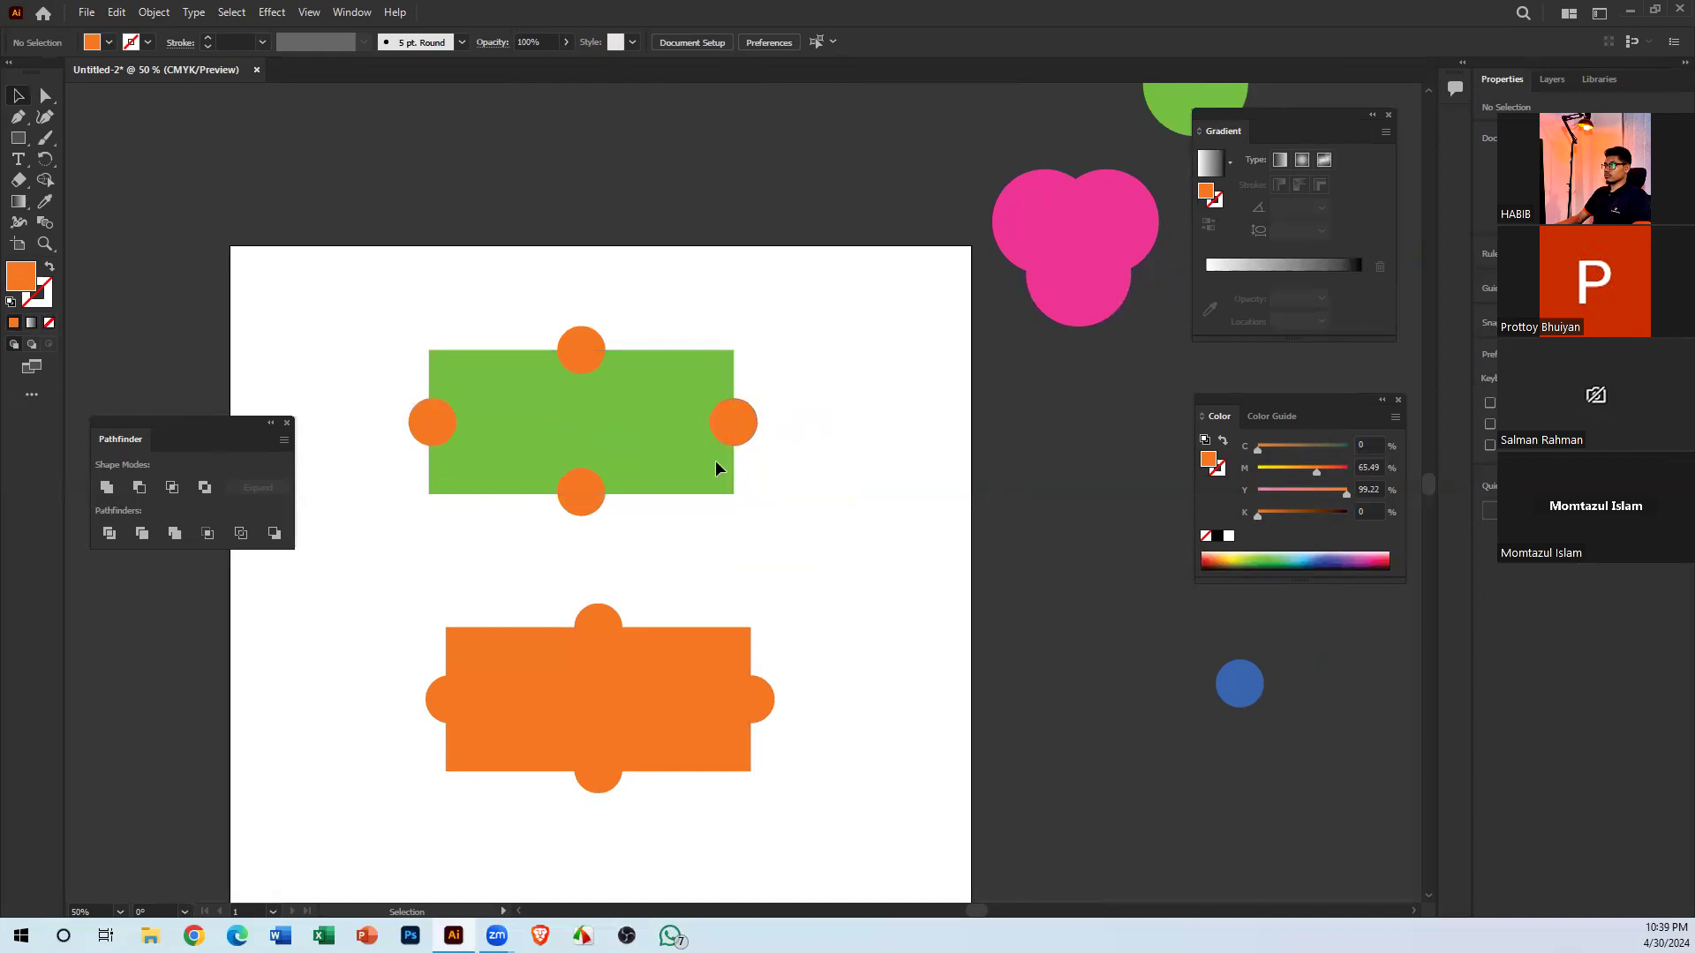
Bring the blue circle back, enlarge it to 3.75 in and place it across the artboard's right edge
{"action": "left_click_drag", "start_coordinate": [1253, 698], "coordinate": [844, 549]}
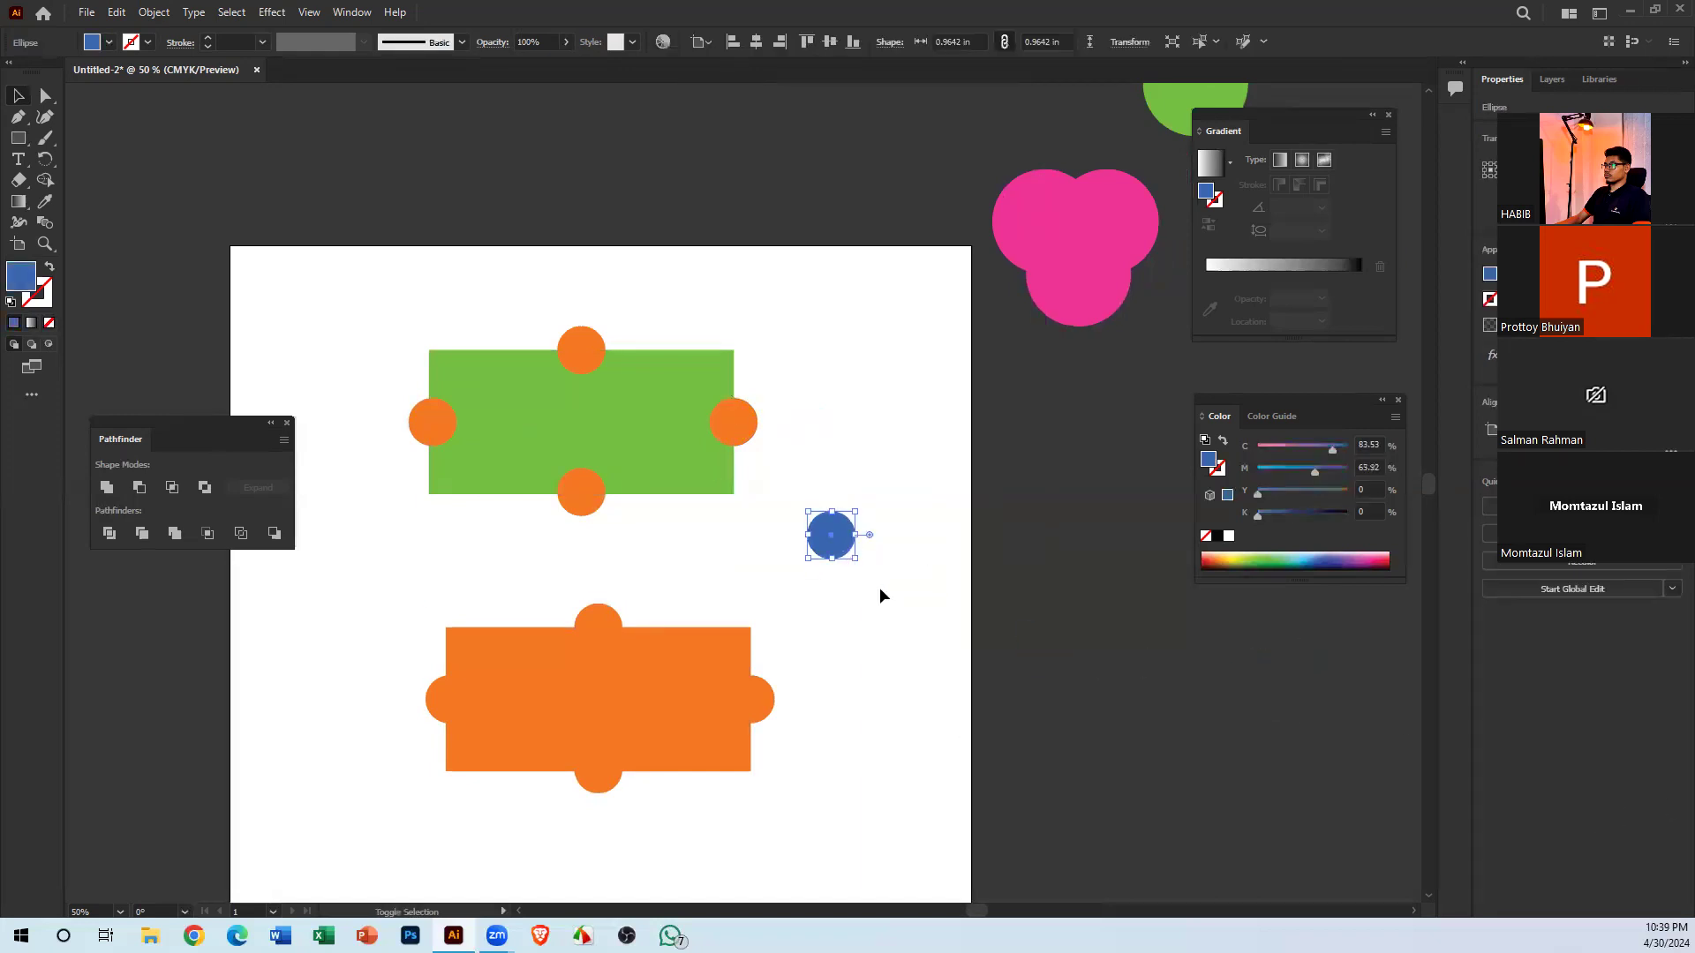
{"action": "left_click_drag", "start_coordinate": [910, 617], "coordinate": [924, 628]}
{"action": "left_click_drag", "start_coordinate": [800, 496], "coordinate": [877, 514]}
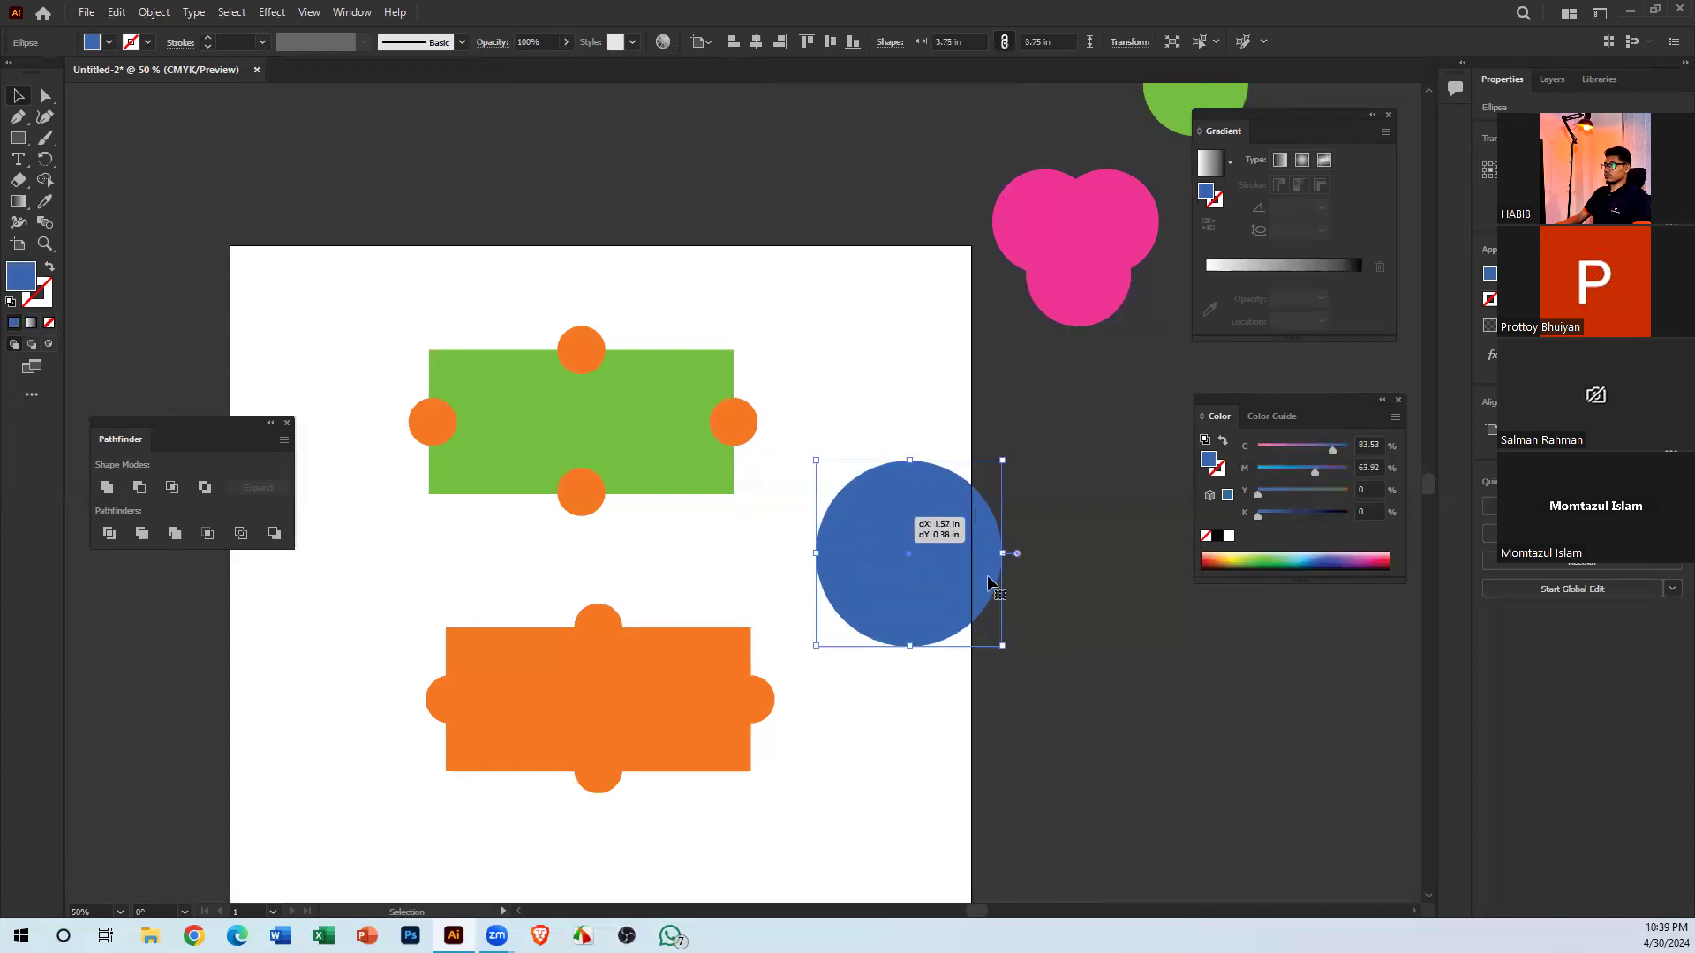
{"action": "left_click", "coordinate": [1084, 618]}
{"action": "left_click", "coordinate": [912, 539]}
Try to apply Pathfinder's Unite and Intersect modes to the single blue circle
{"action": "left_click", "coordinate": [119, 488]}
{"action": "left_click", "coordinate": [1054, 655]}
{"action": "left_click_drag", "start_coordinate": [976, 614], "coordinate": [1083, 654]}
{"action": "left_click", "coordinate": [1005, 658]}
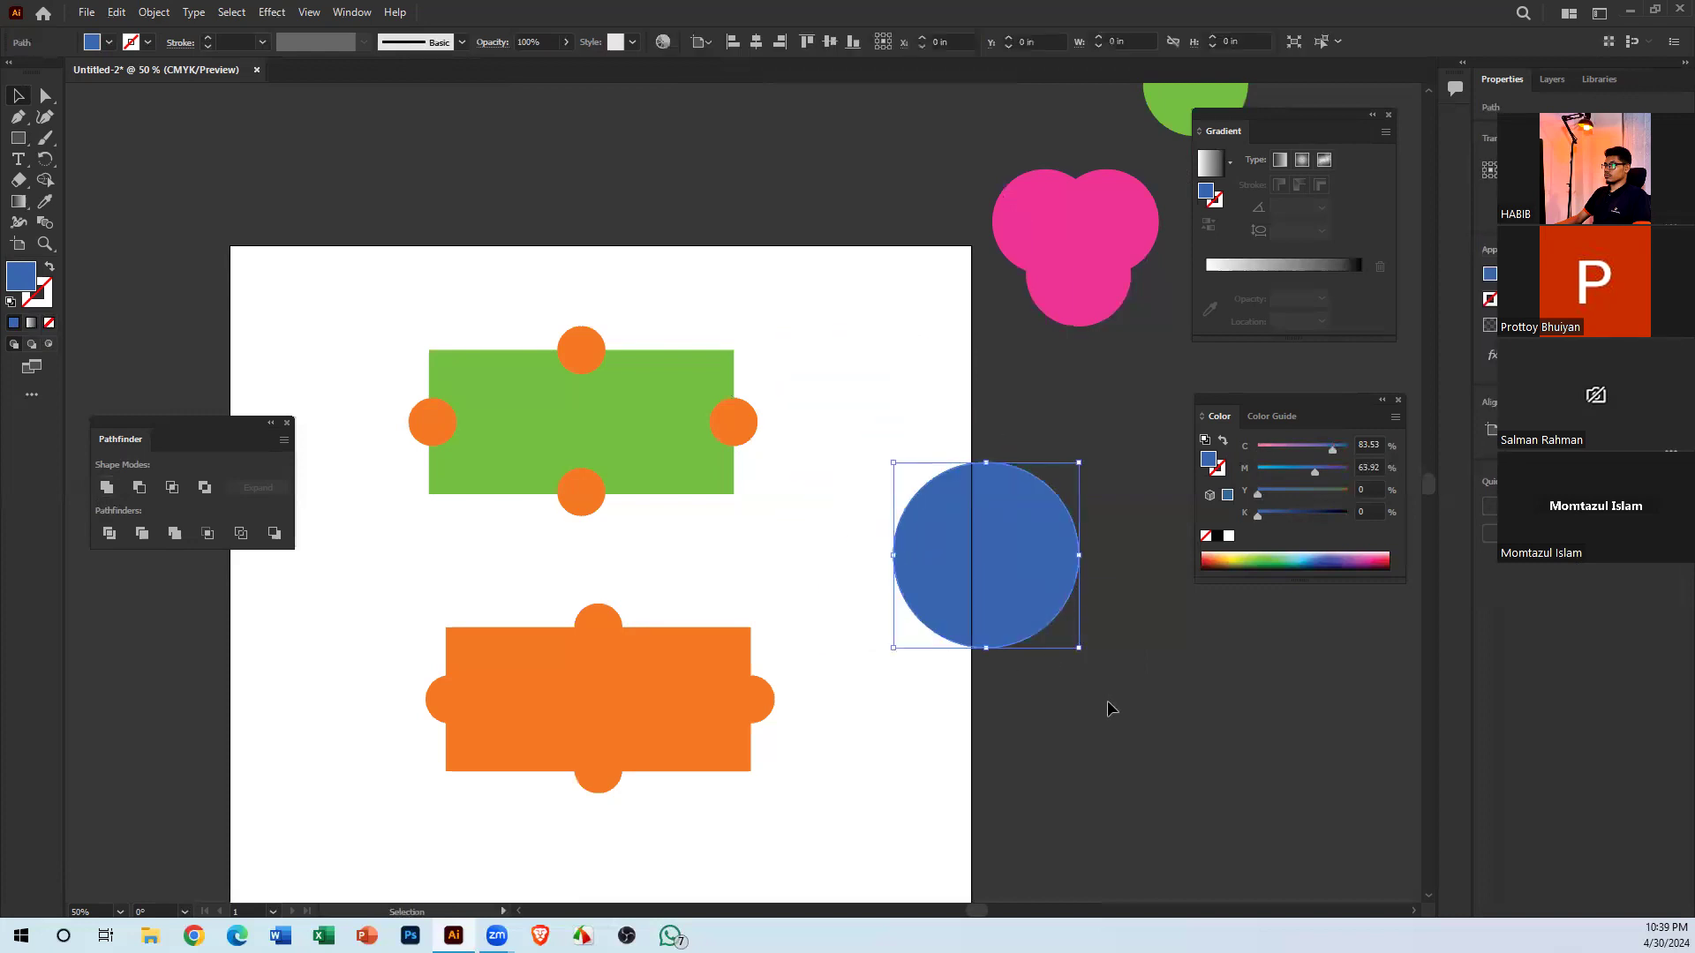
{"action": "left_click", "coordinate": [185, 497]}
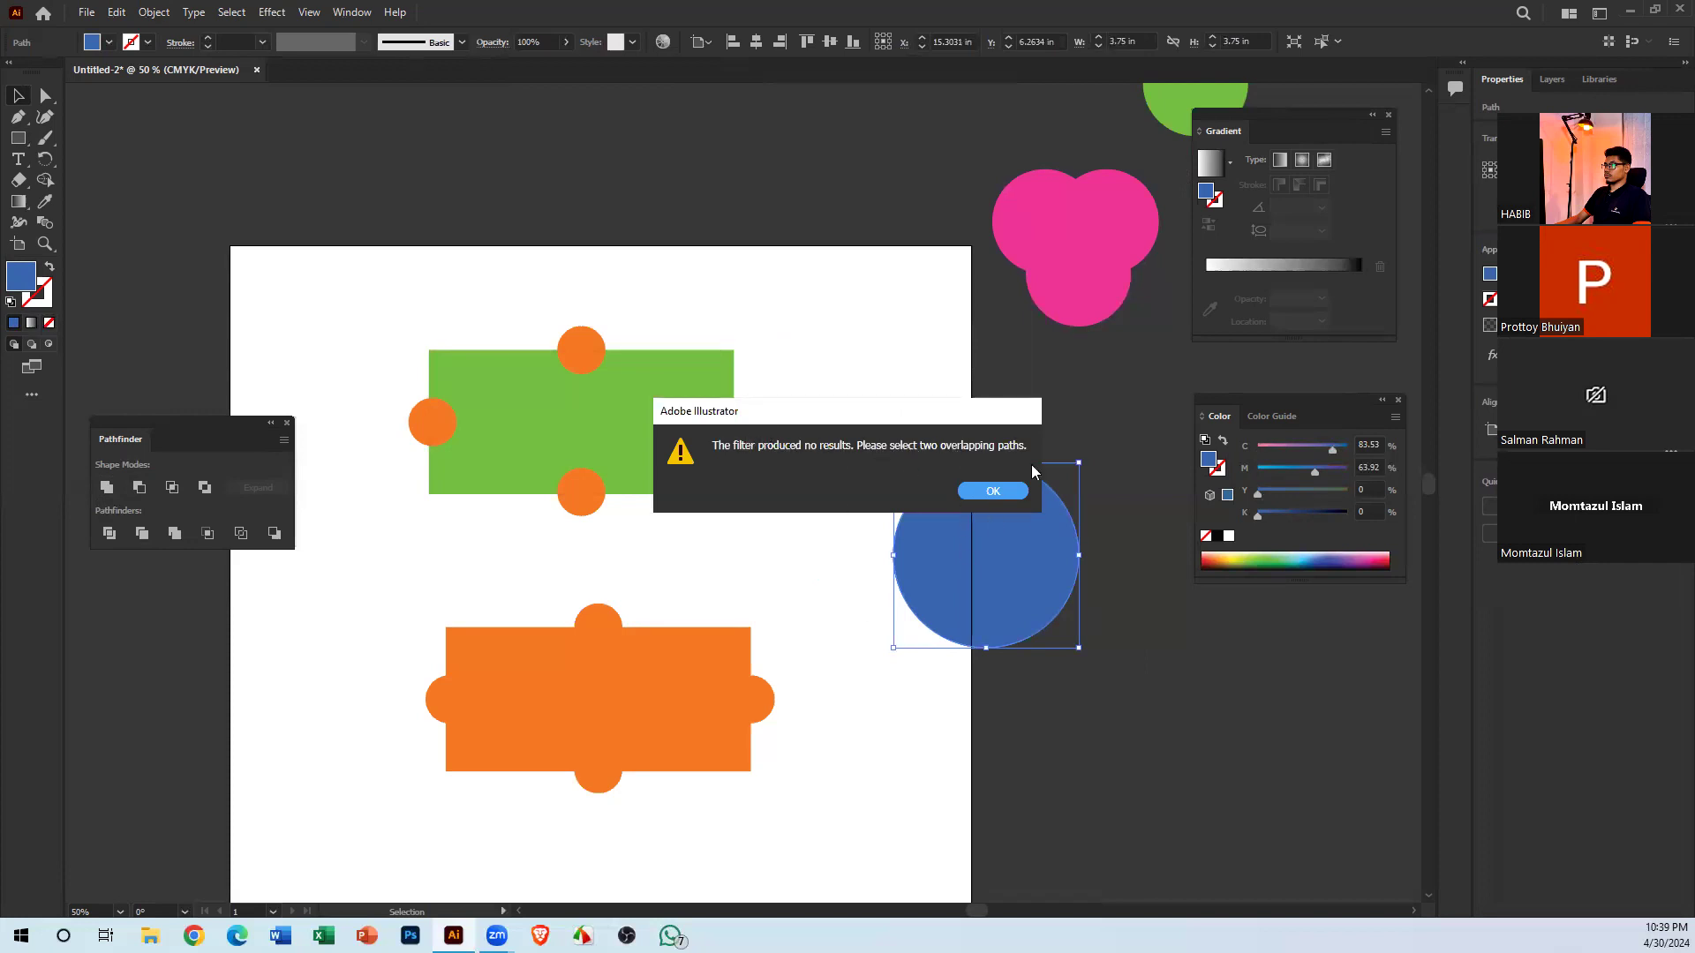
{"action": "left_click", "coordinate": [992, 491]}
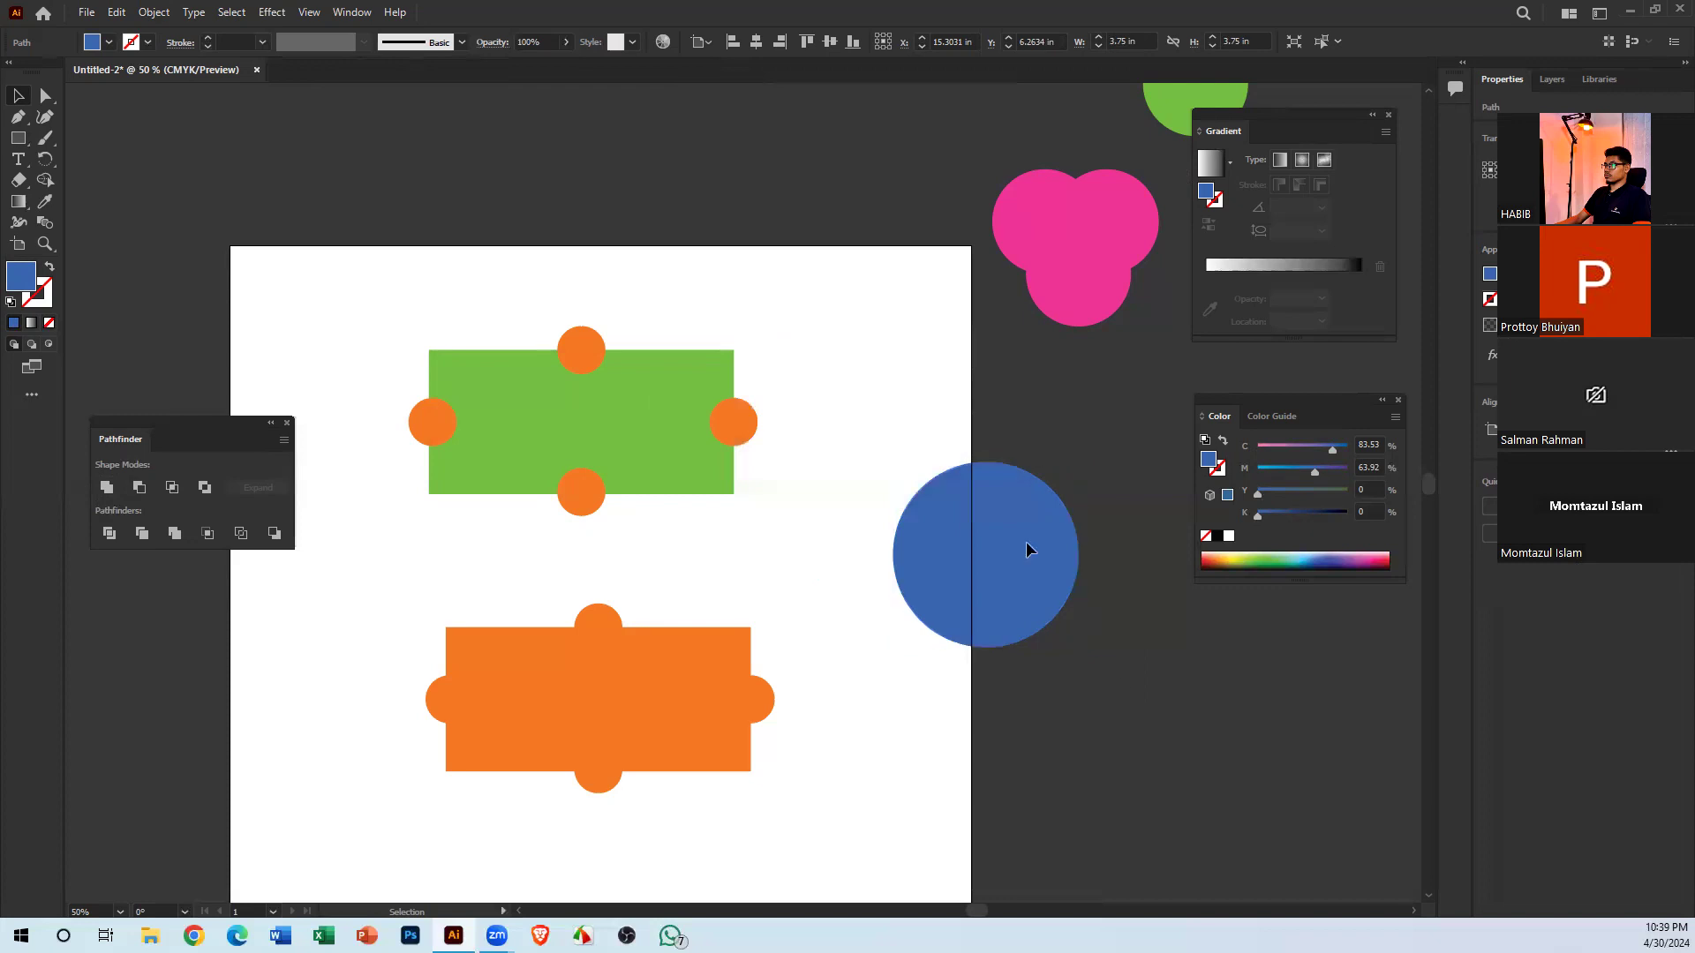
Delete the large blue circle
{"action": "left_click_drag", "start_coordinate": [1025, 542], "coordinate": [1146, 661]}
{"action": "key", "text": "Delete"}
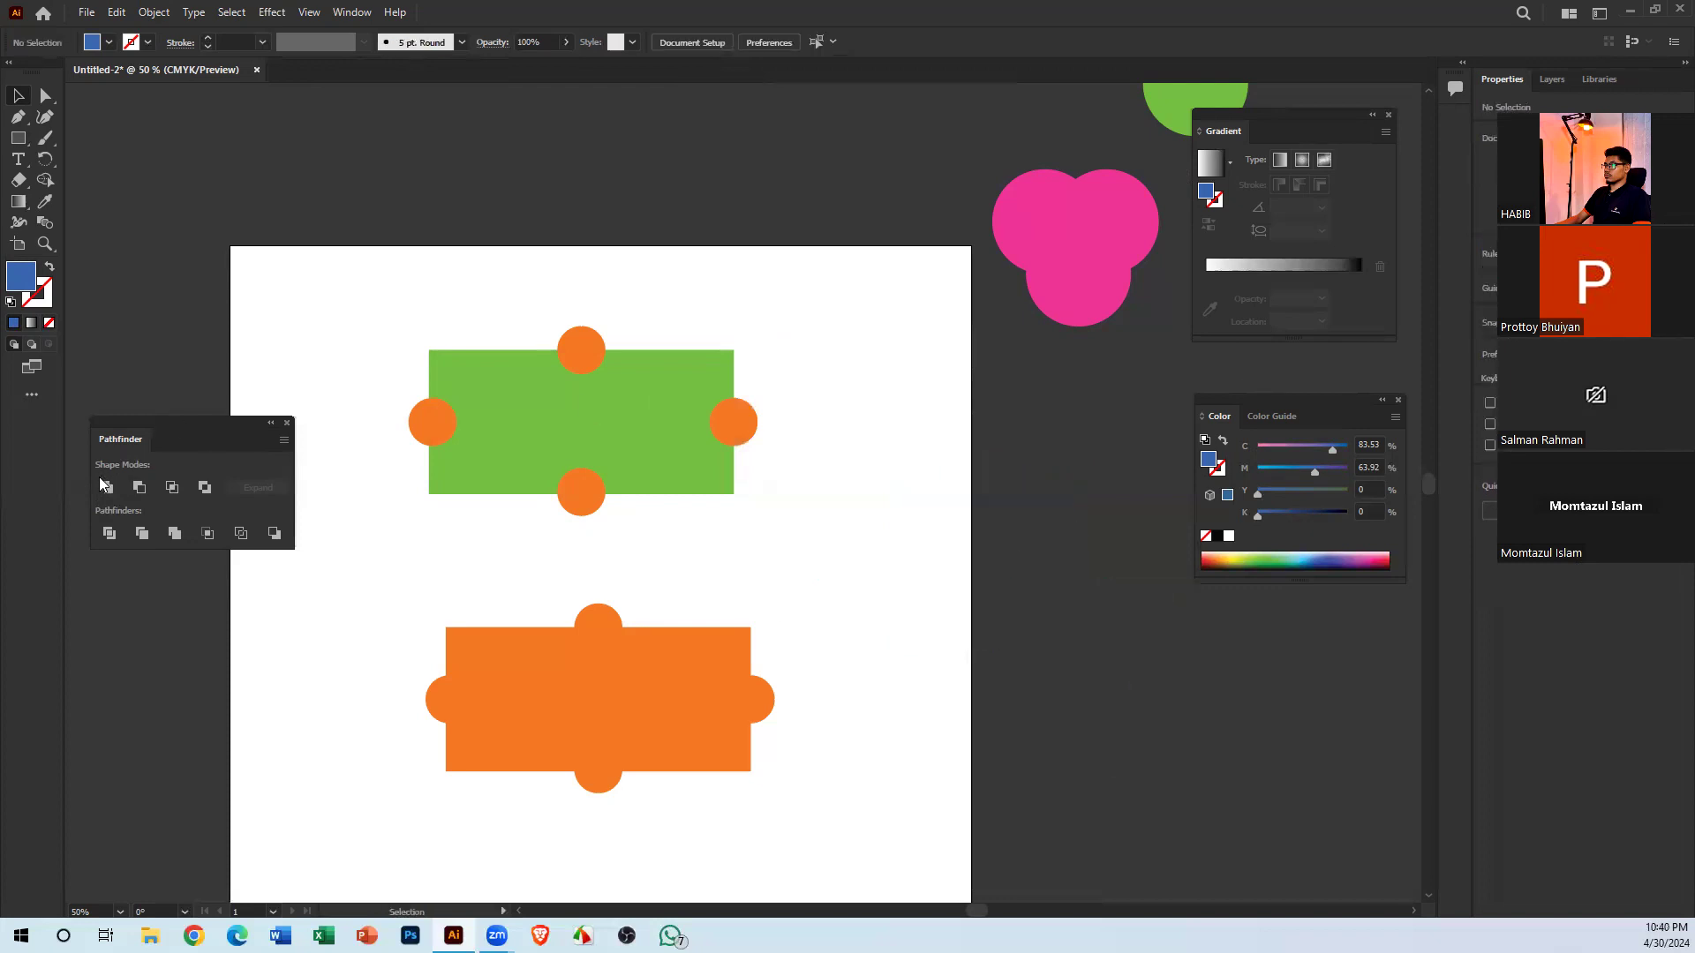
{"action": "key", "text": "a"}
Move the green rectangle with its circles and the merged orange shape together off the artboard to its lower right
{"action": "key", "text": "ctrl+minus"}
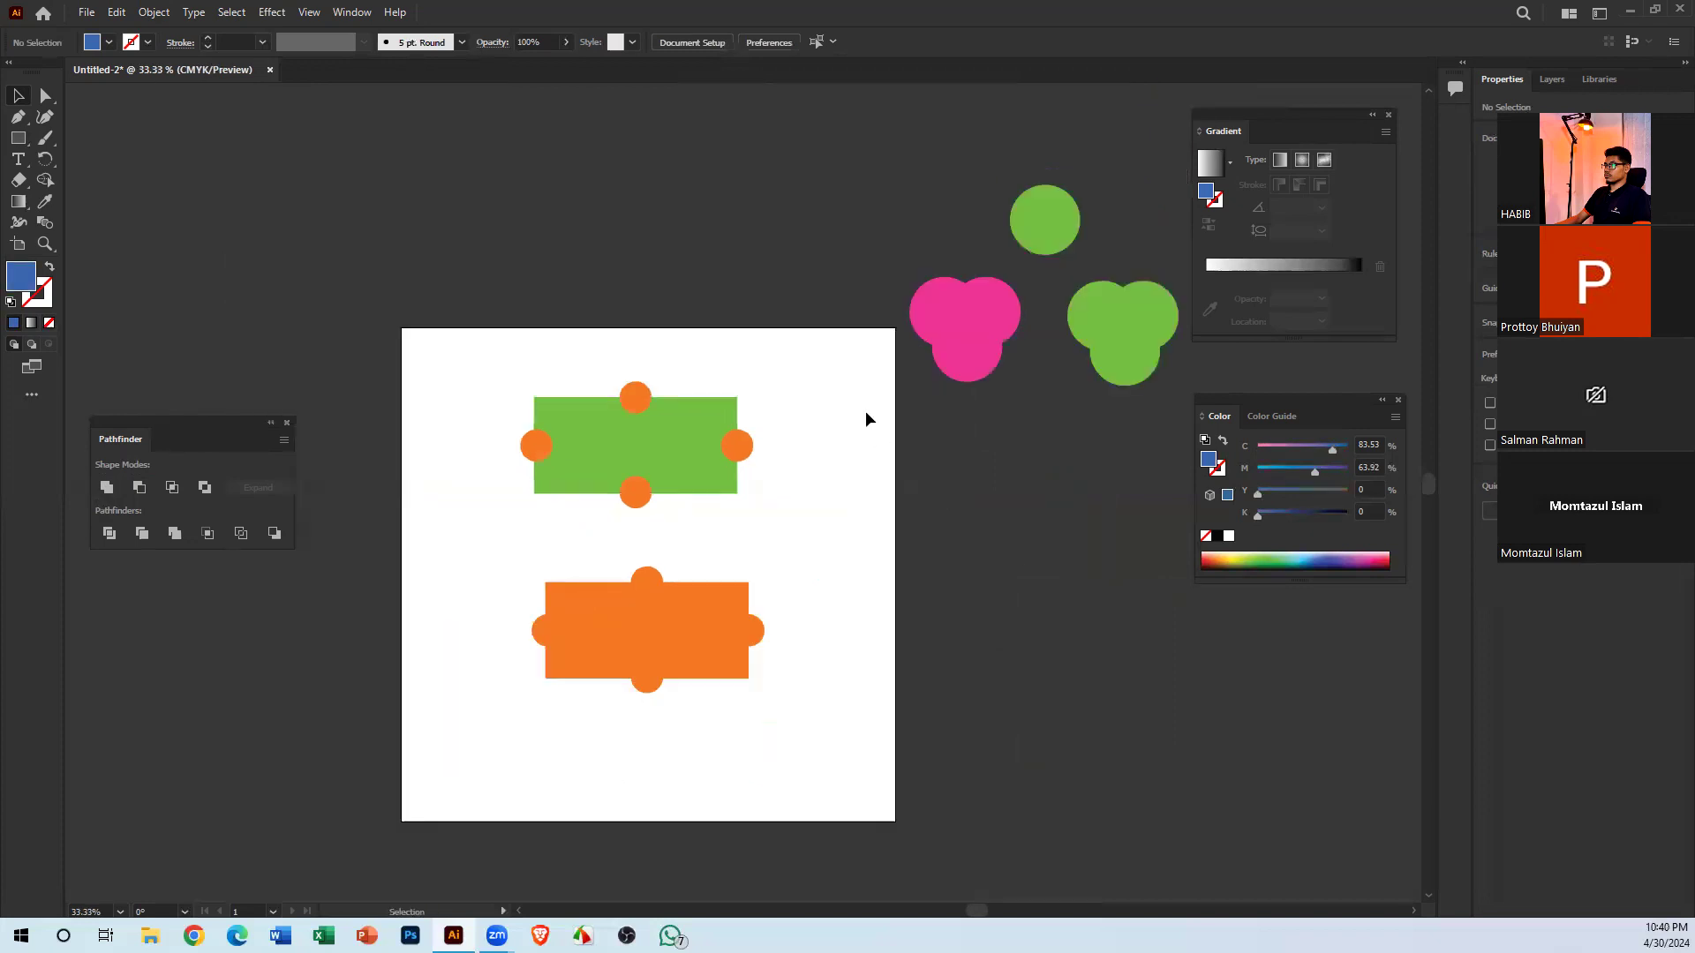
{"action": "left_click_drag", "start_coordinate": [819, 589], "coordinate": [755, 561]}
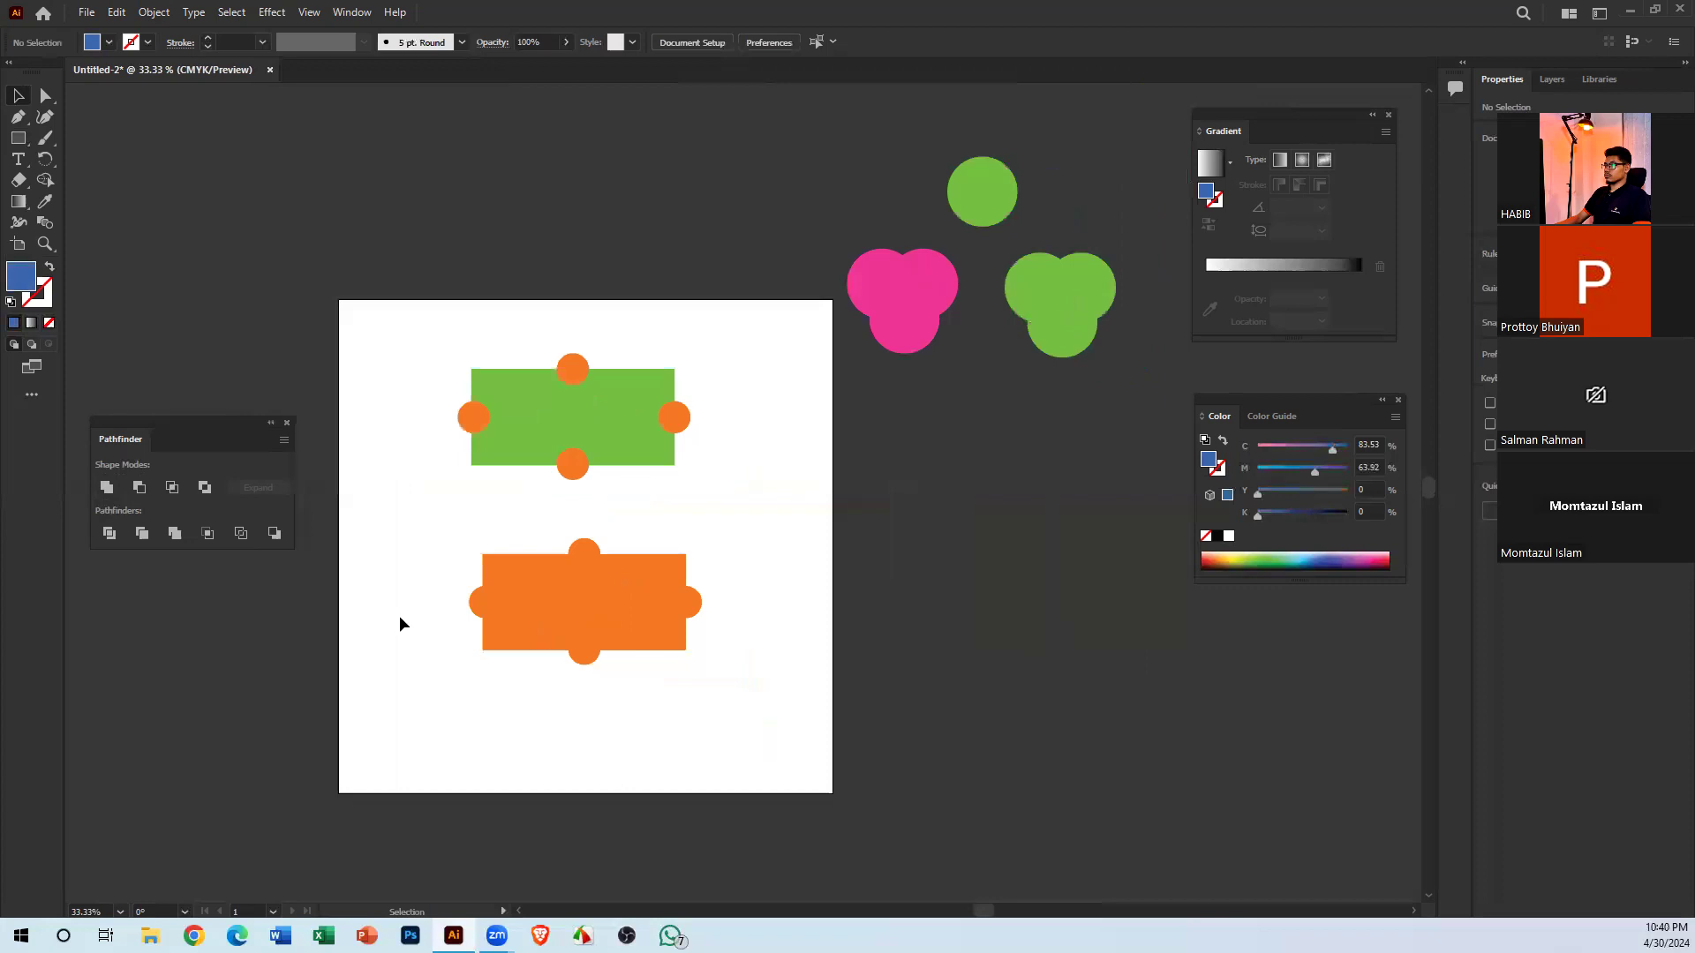
{"action": "left_click_drag", "start_coordinate": [457, 330], "coordinate": [1328, 795]}
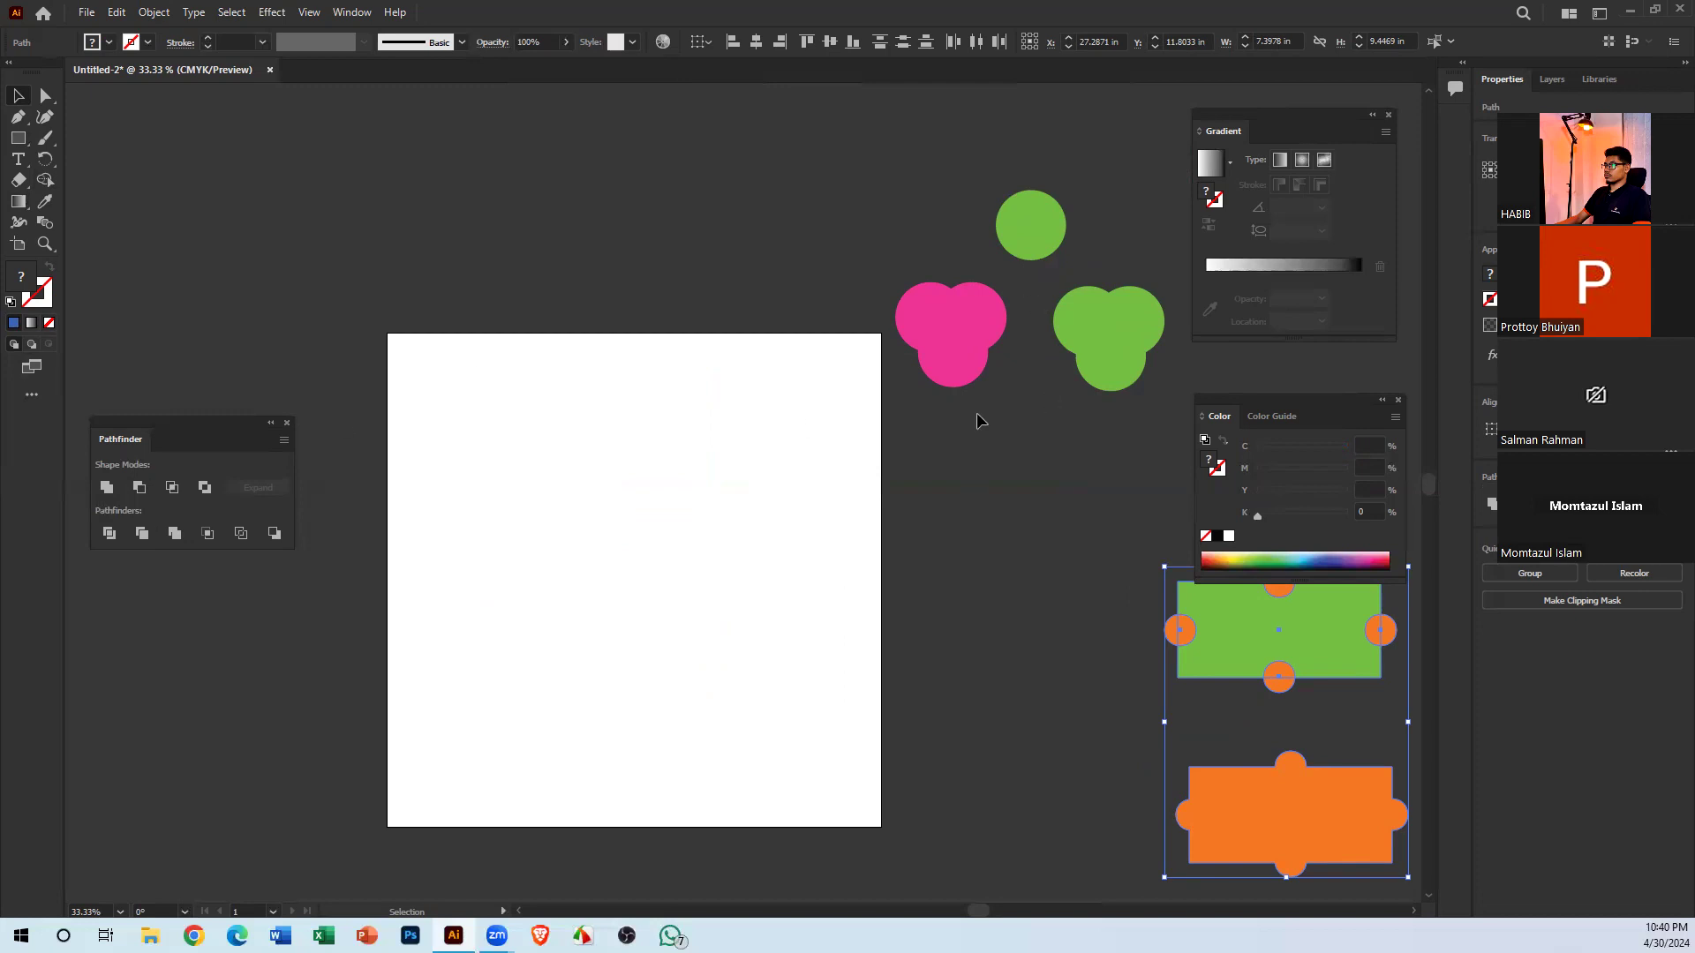
{"action": "left_click", "coordinate": [1054, 542]}
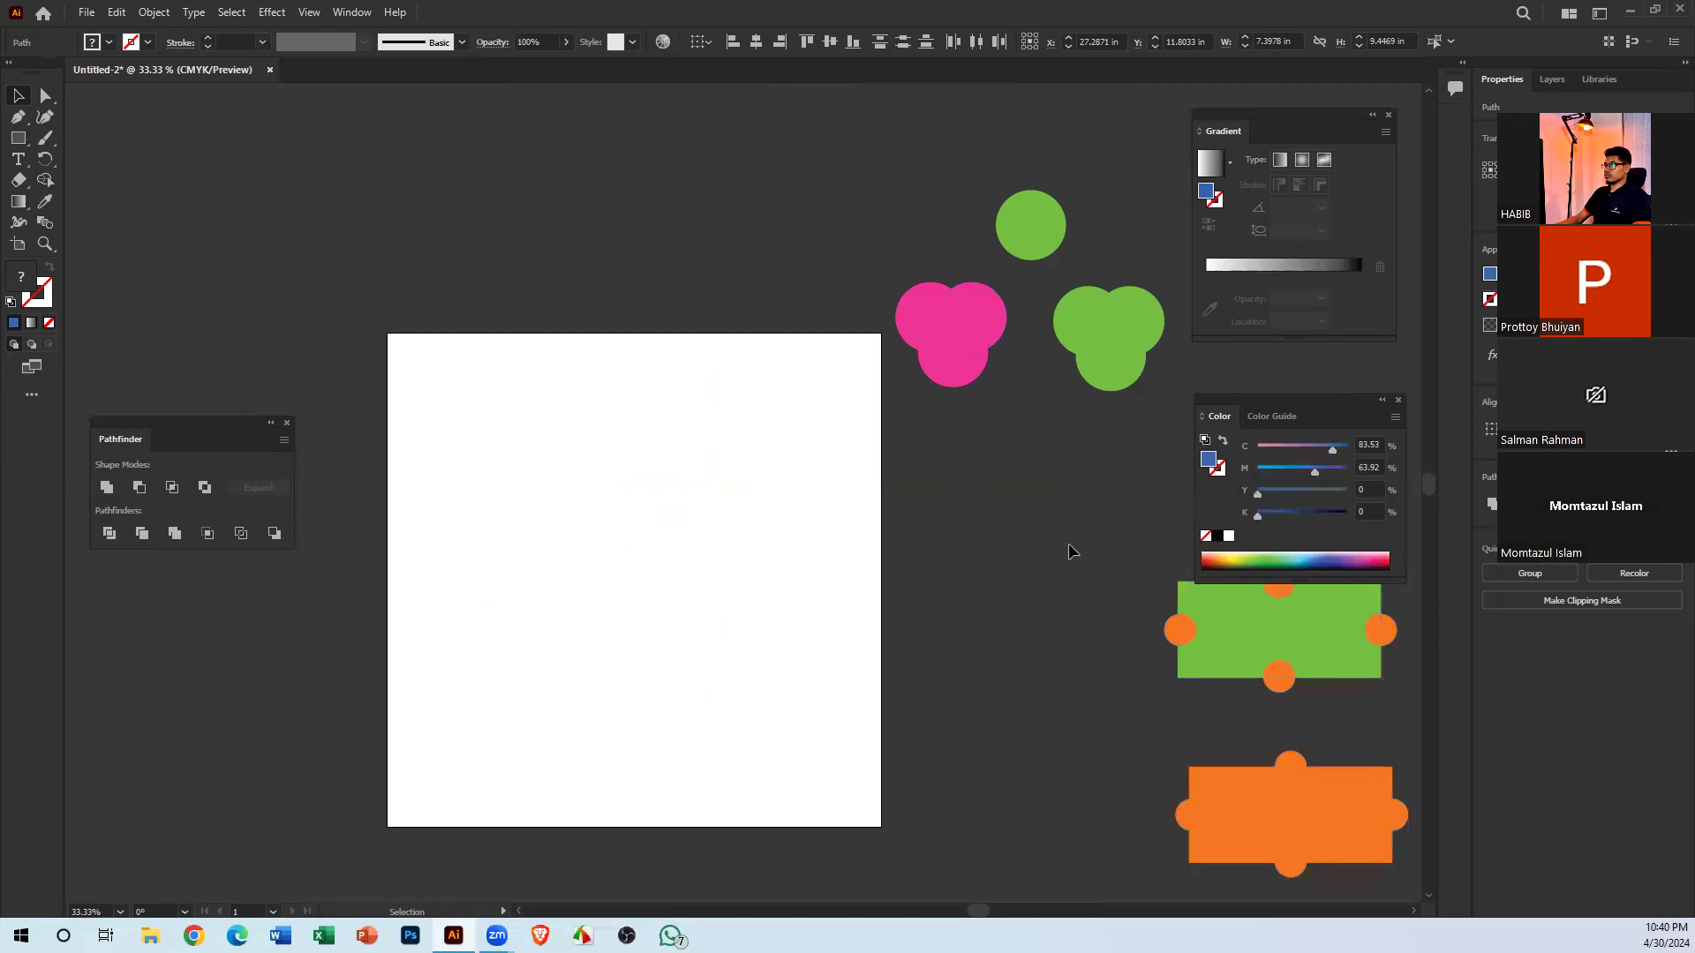
Copy only the green rectangle onto the empty artboard and narrow the copy into a square near the artboard's middle
{"action": "key", "text": "space"}
{"action": "left_click_drag", "start_coordinate": [840, 563], "coordinate": [920, 545]}
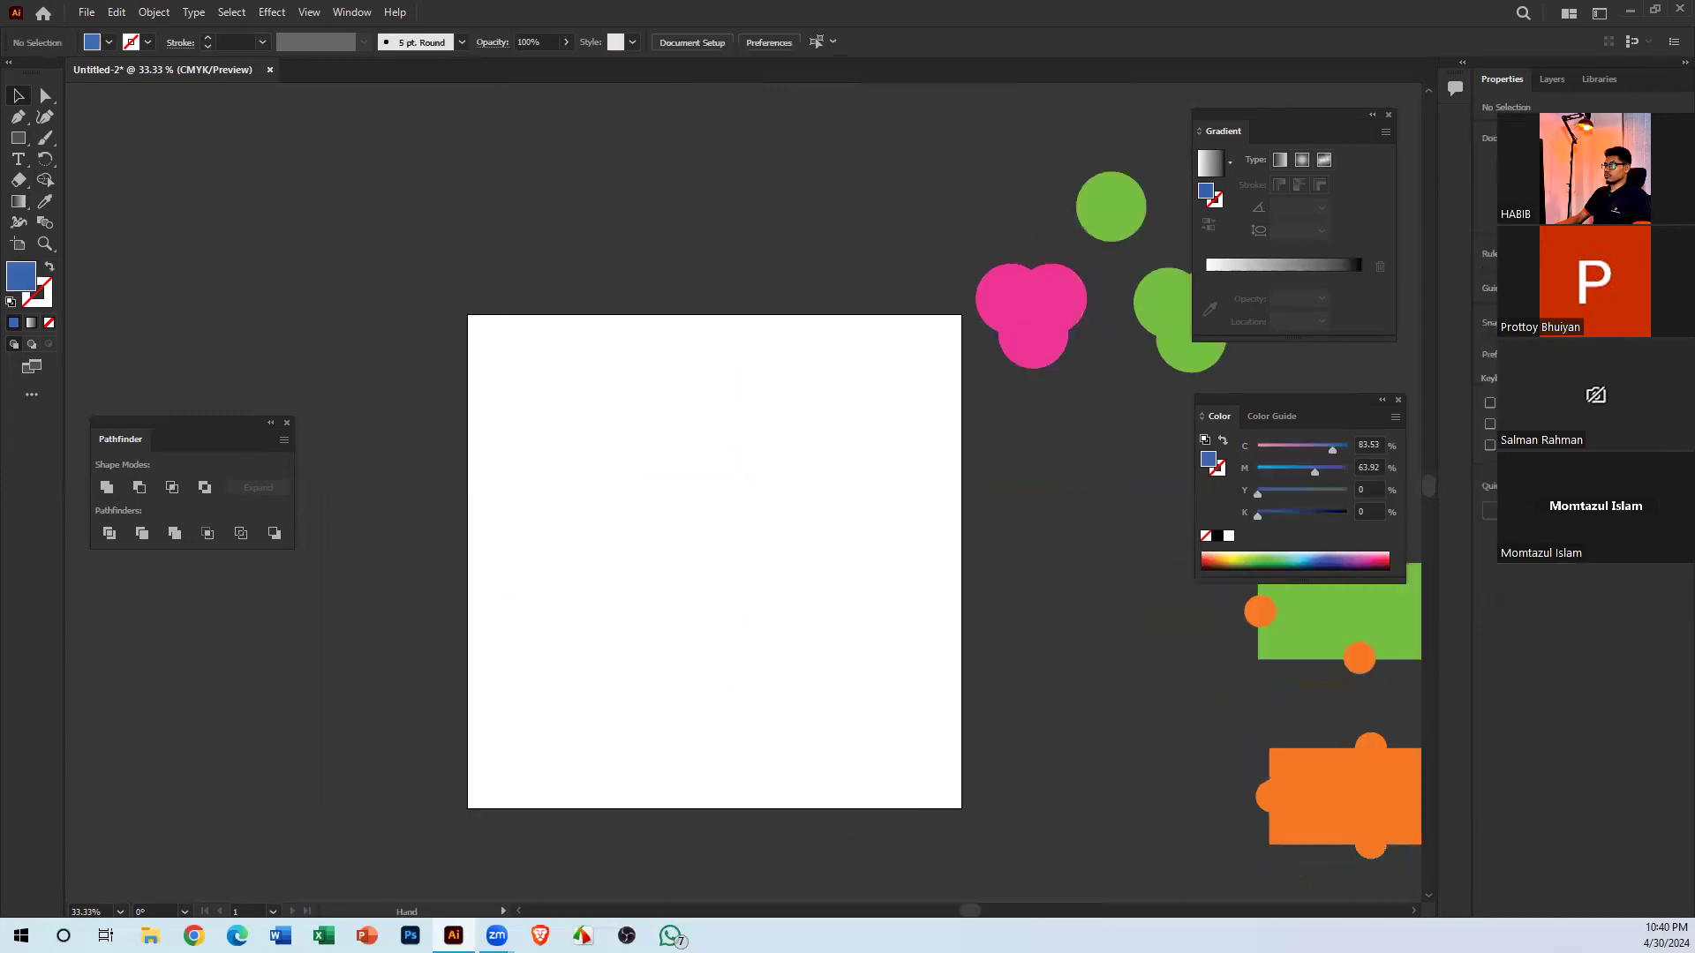
{"action": "key", "text": "space"}
{"action": "left_click_drag", "start_coordinate": [758, 365], "coordinate": [760, 427]}
{"action": "left_click_drag", "start_coordinate": [1140, 570], "coordinate": [485, 452]}
{"action": "key", "text": "ctrl+z"}
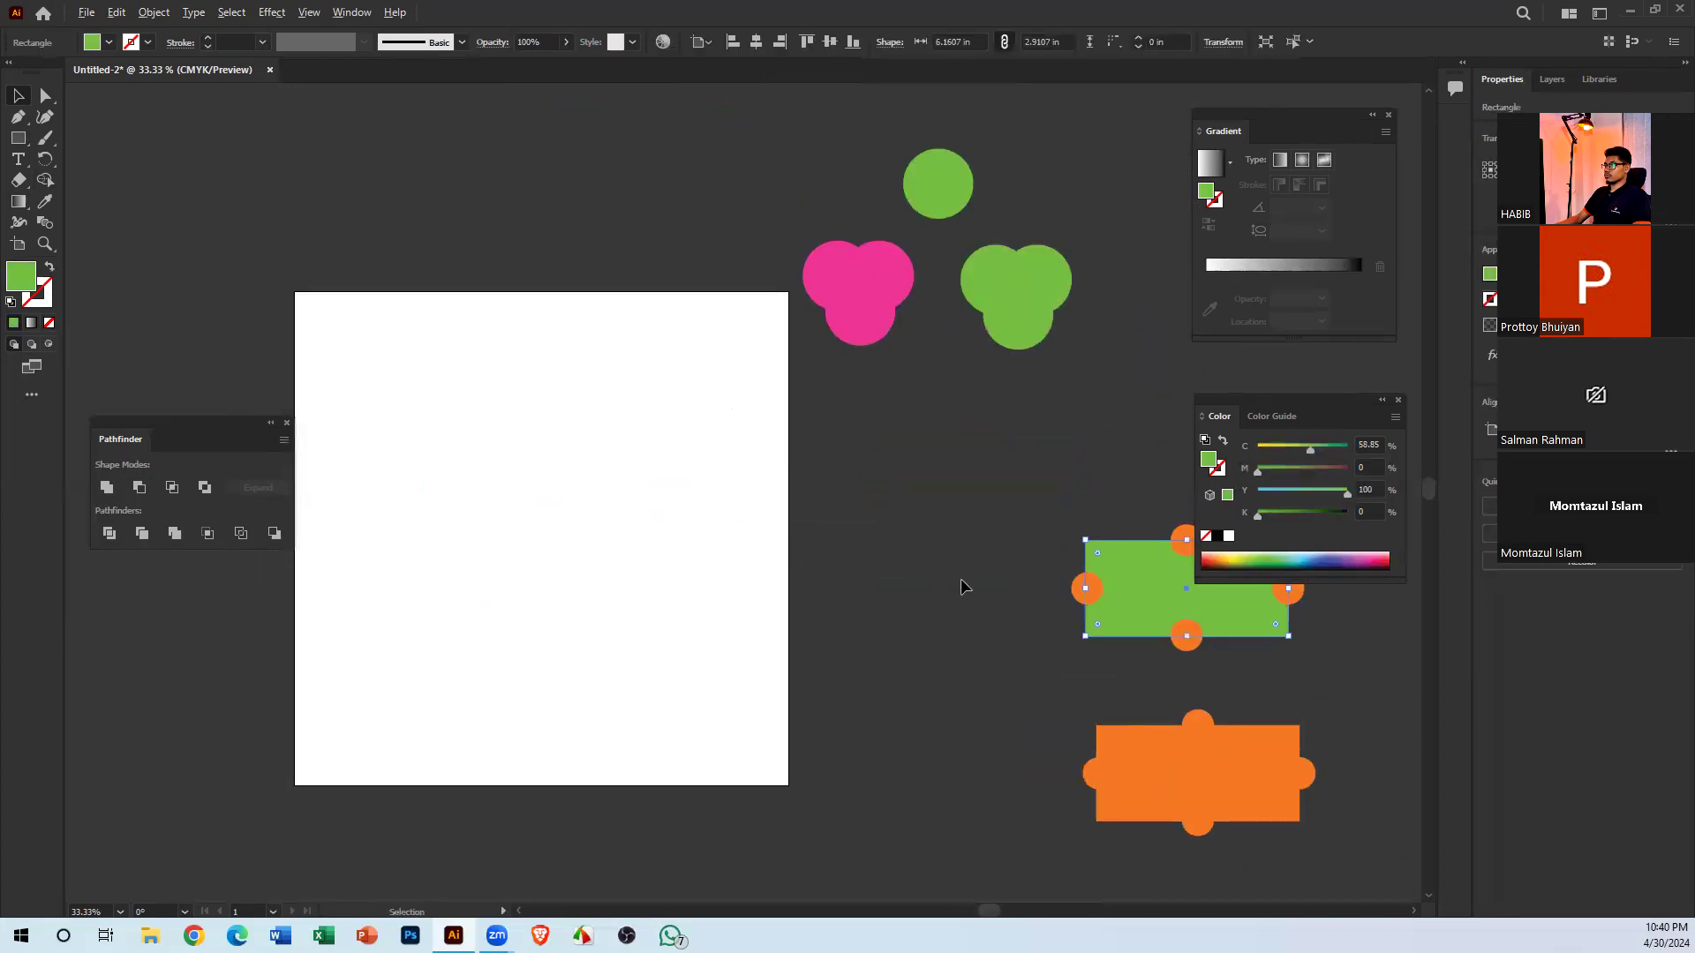
{"action": "left_click_drag", "start_coordinate": [1119, 605], "coordinate": [506, 474], "text": "alt"}
{"action": "key", "text": "space"}
{"action": "left_click_drag", "start_coordinate": [559, 560], "coordinate": [768, 541]}
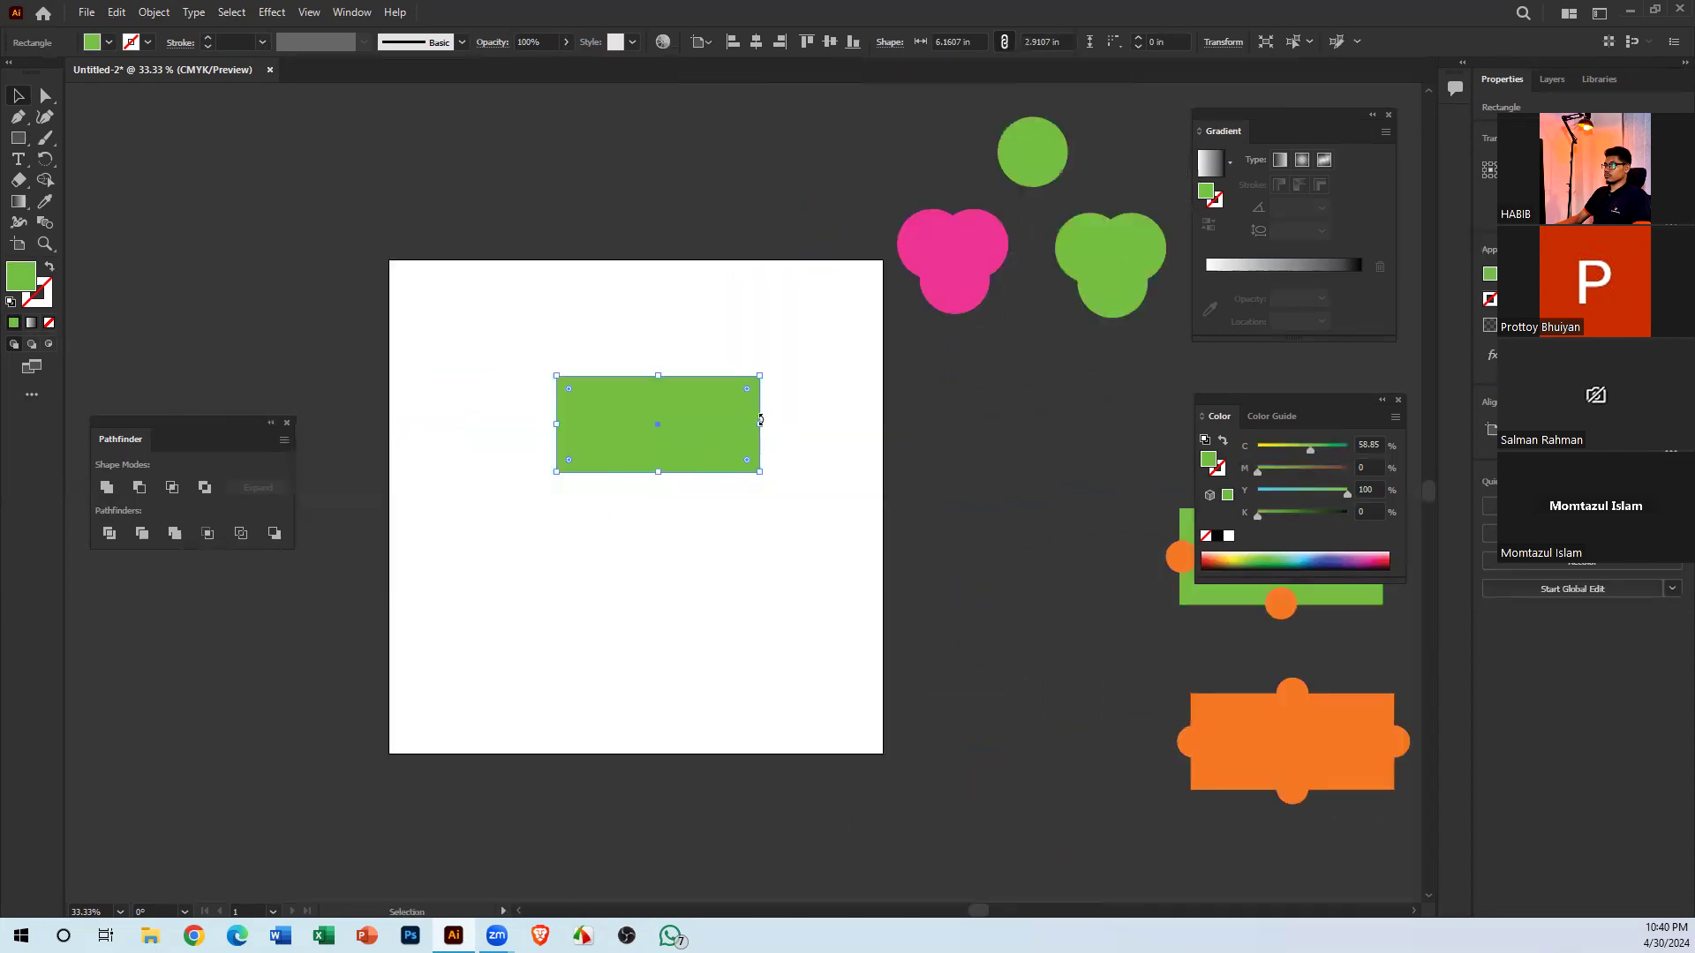
{"action": "left_click_drag", "start_coordinate": [762, 424], "coordinate": [617, 505]}
{"action": "left_click", "coordinate": [685, 570]}
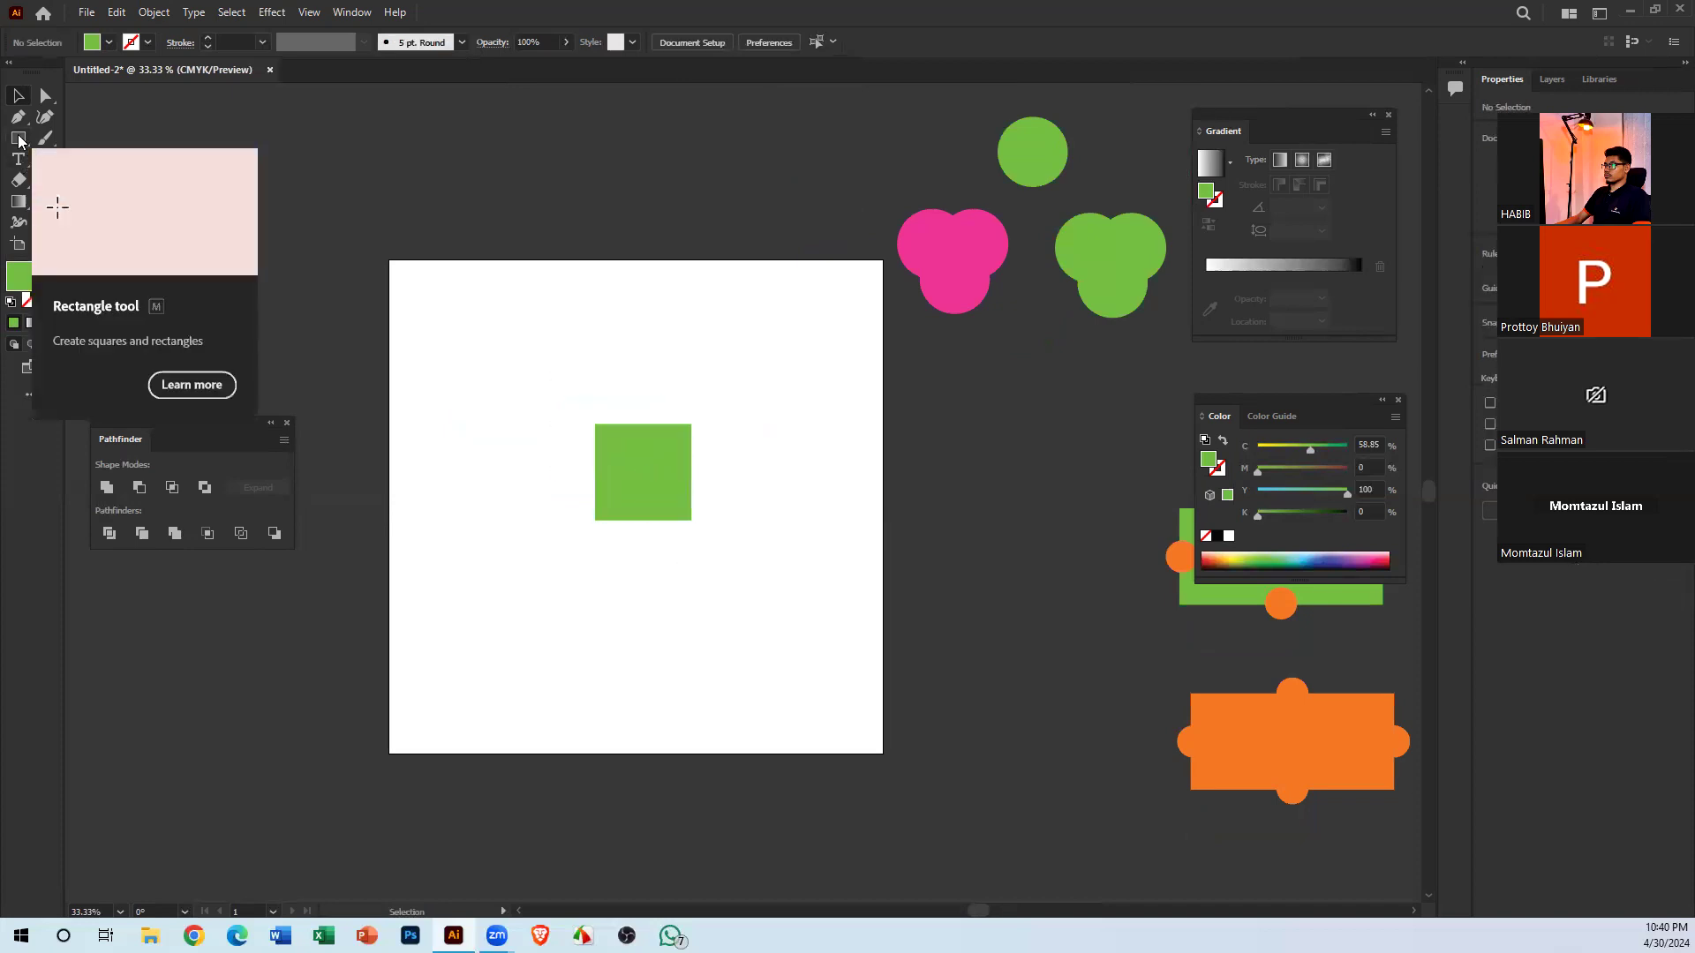
Draw a hexagon about 3.23 in wide and 2.79 in high beside the green square and fill it dark red
{"action": "left_click", "coordinate": [21, 142]}
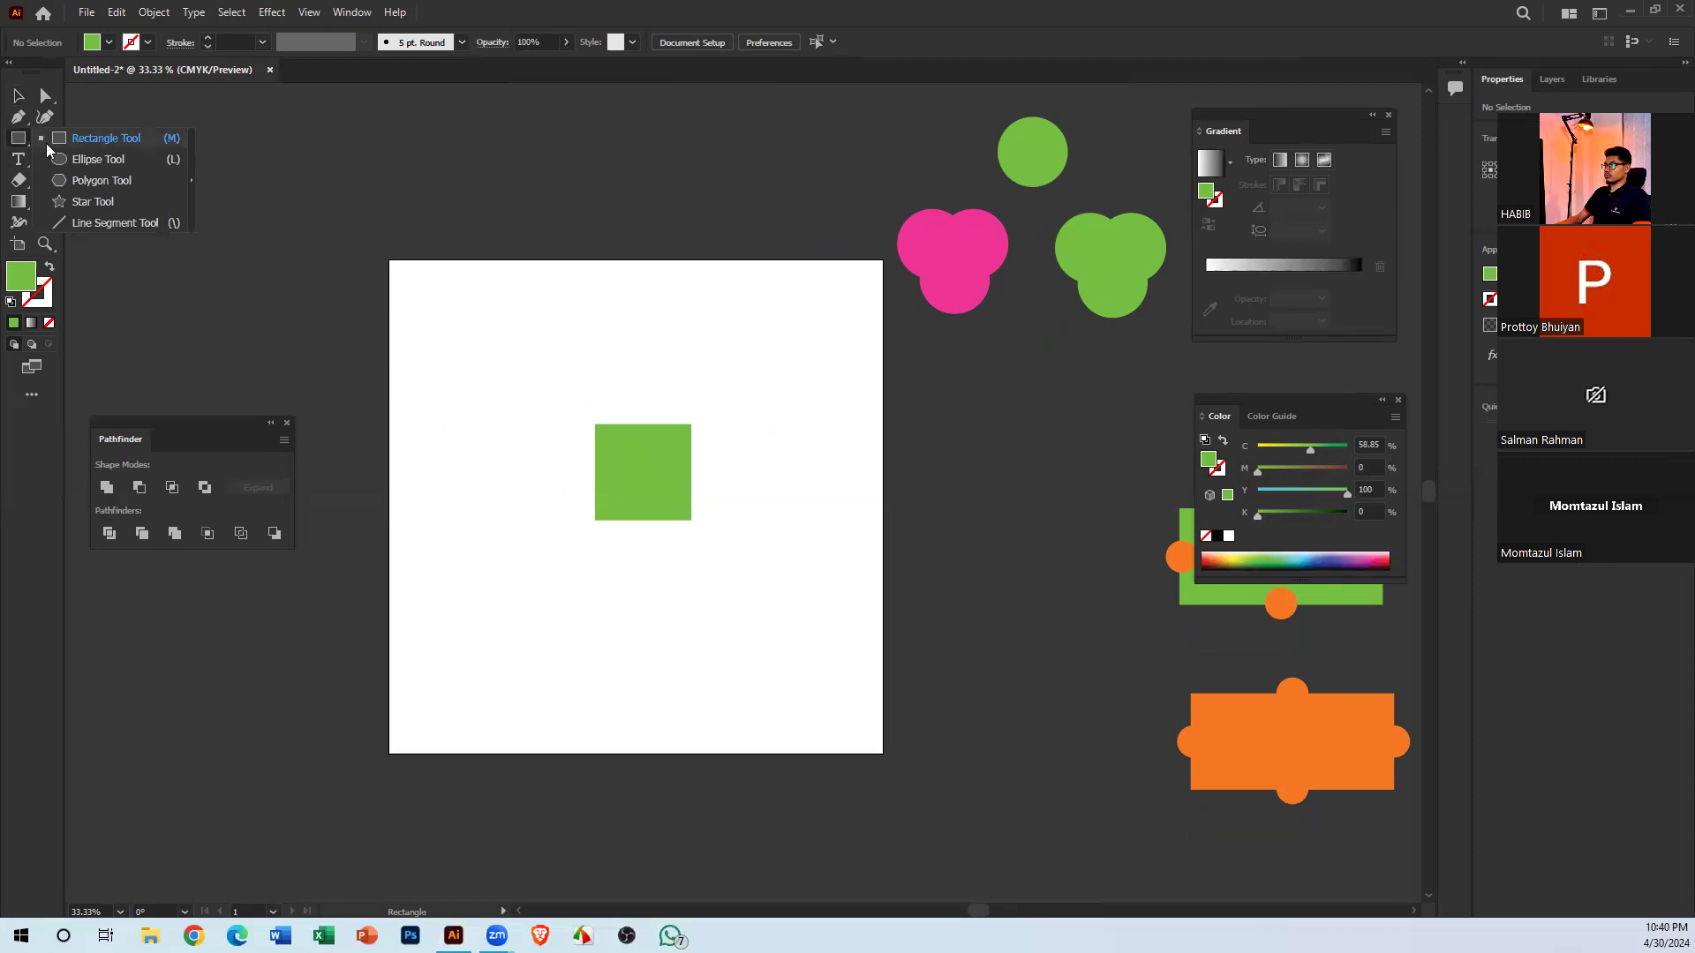
{"action": "left_click", "coordinate": [121, 182]}
{"action": "left_click_drag", "start_coordinate": [496, 493], "coordinate": [523, 538]}
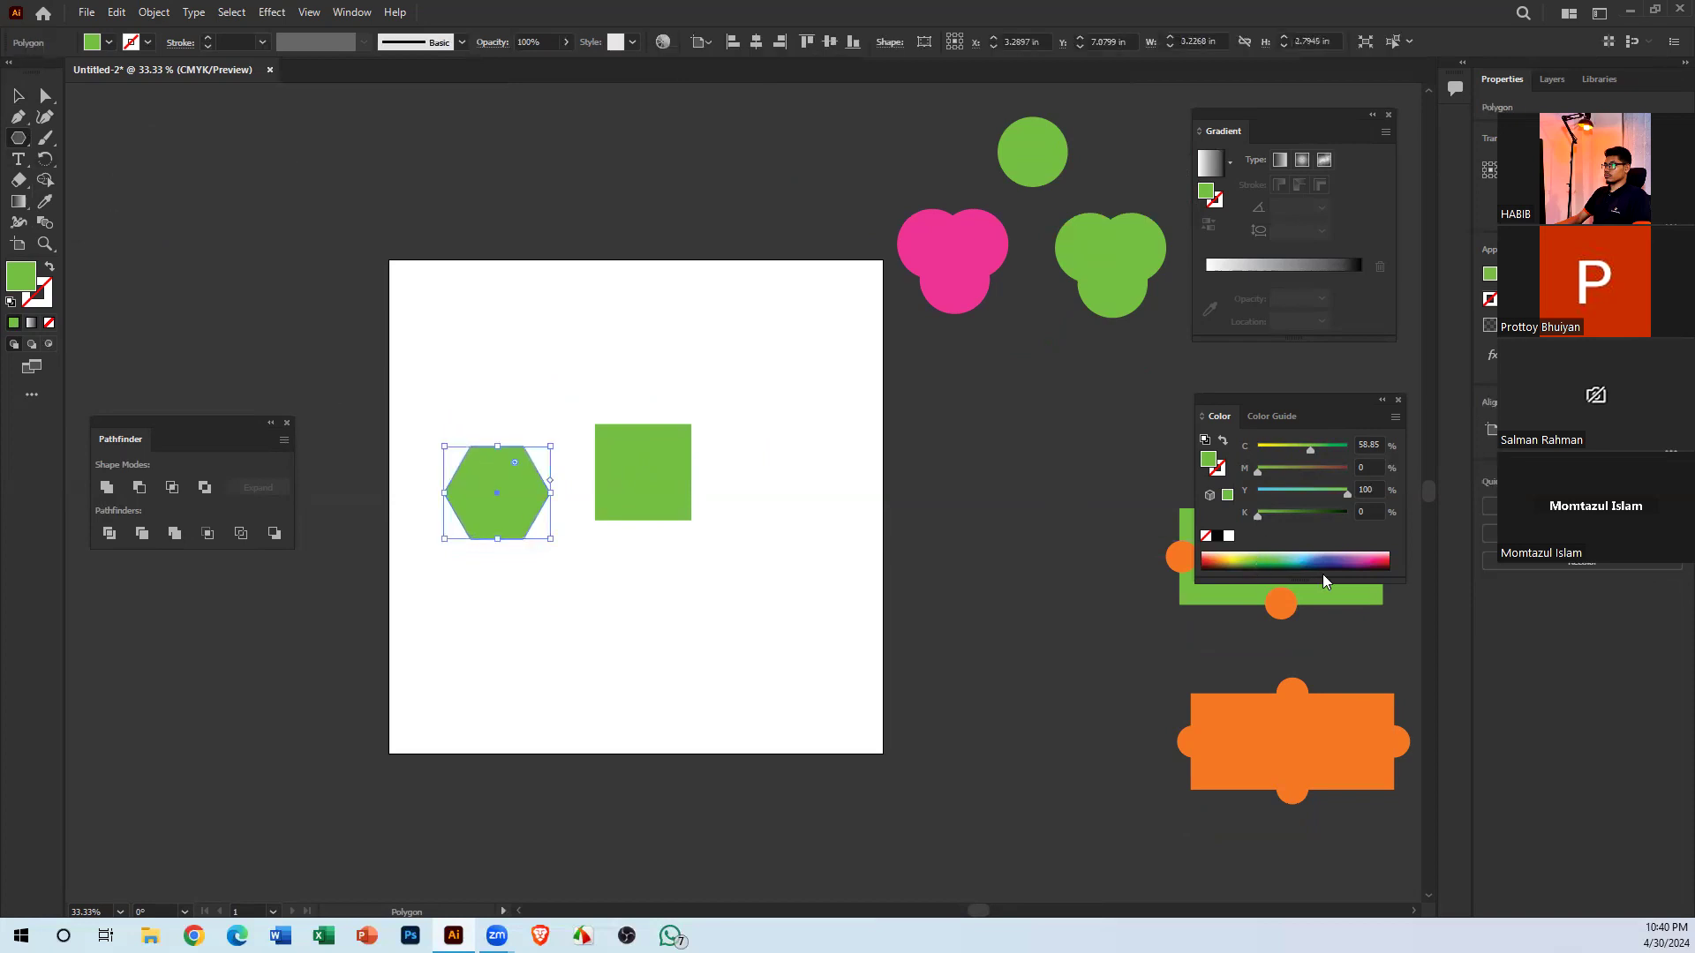
{"action": "left_click", "coordinate": [1384, 562]}
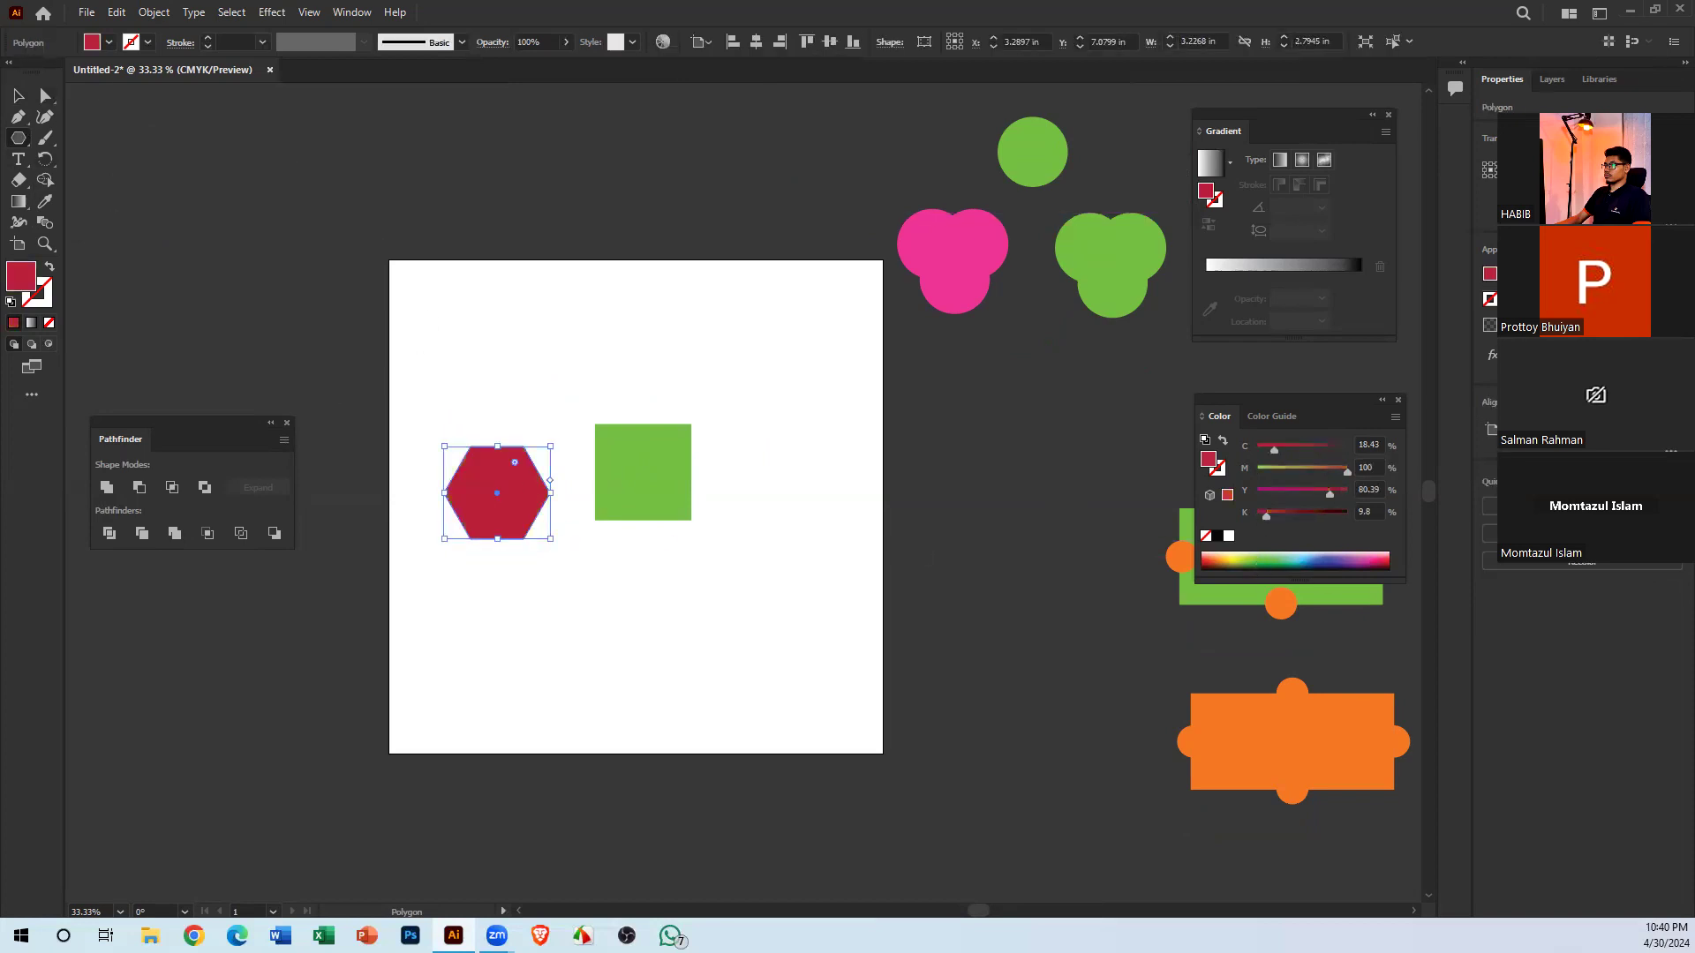
Move the green square so that its lower corner lies behind the red hexagon
{"action": "left_click", "coordinate": [17, 97]}
{"action": "left_click", "coordinate": [725, 357]}
{"action": "left_click_drag", "start_coordinate": [683, 496], "coordinate": [583, 501]}
{"action": "left_click_drag", "start_coordinate": [760, 513], "coordinate": [910, 454]}
{"action": "mouse_move", "coordinate": [720, 453]}
{"action": "left_mouse_down"}
{"action": "mouse_move", "coordinate": [730, 425]}
{"action": "mouse_move", "coordinate": [710, 422]}
{"action": "left_mouse_up"}
{"action": "left_click", "coordinate": [582, 273]}
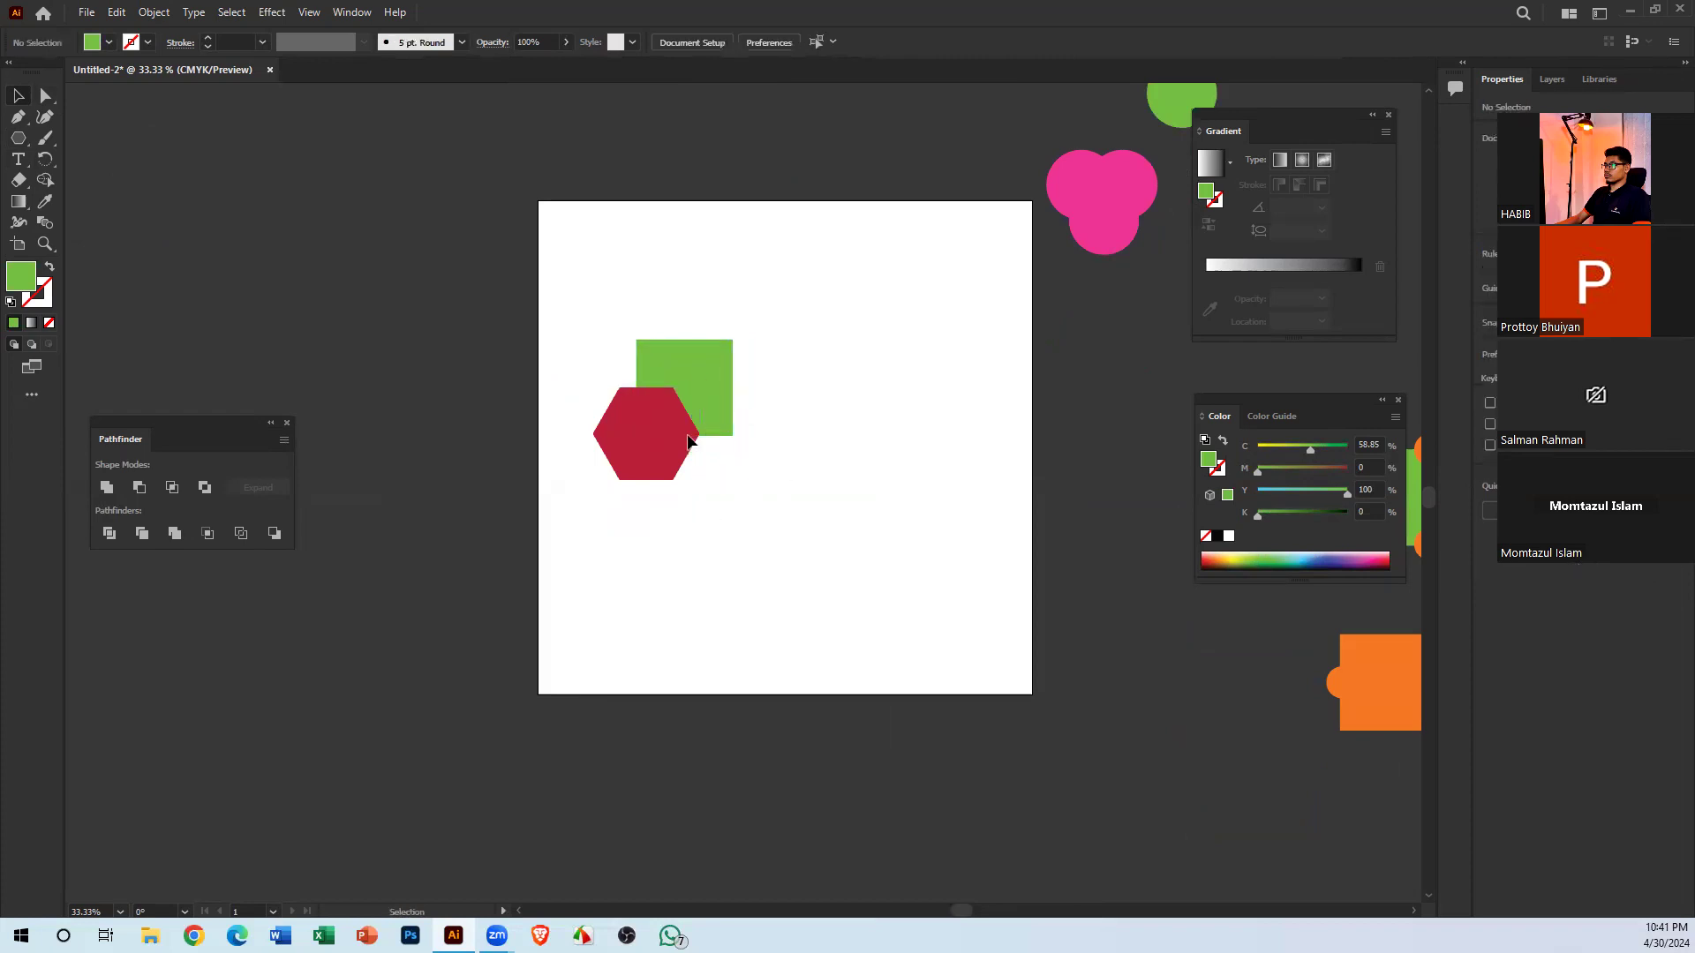
Move the overlapping hexagon and square together closer to the artboard's middle
{"action": "left_click_drag", "start_coordinate": [738, 482], "coordinate": [649, 389]}
{"action": "left_click_drag", "start_coordinate": [688, 456], "coordinate": [750, 503]}
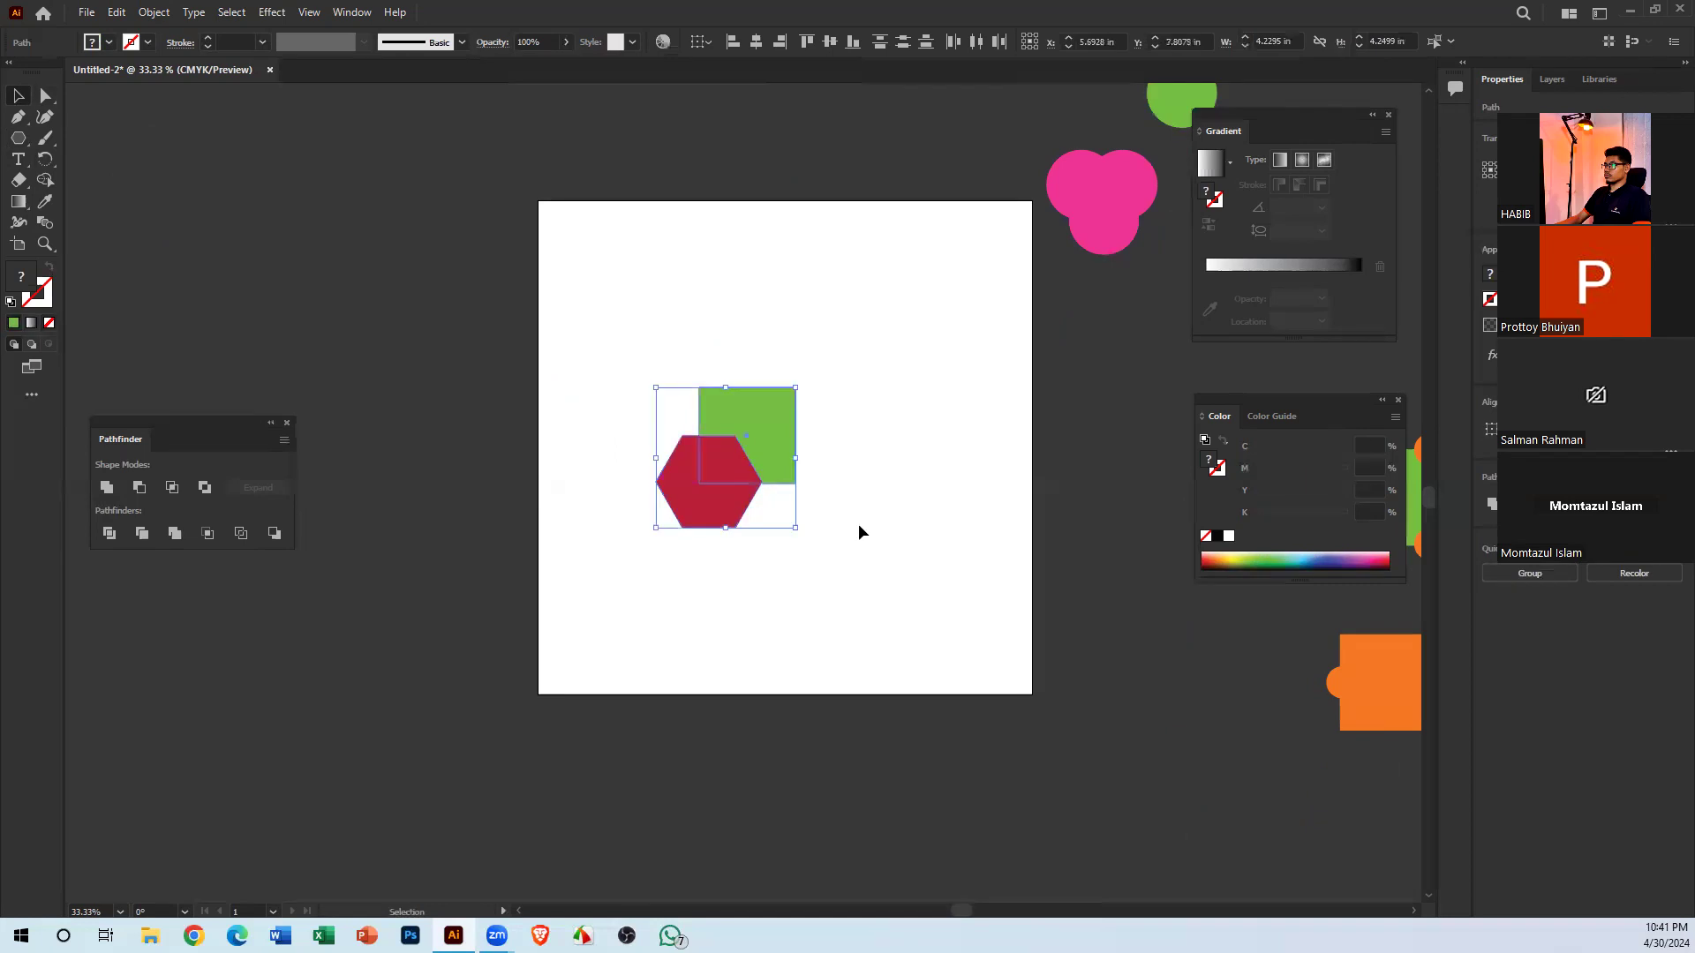
{"action": "left_click", "coordinate": [858, 530]}
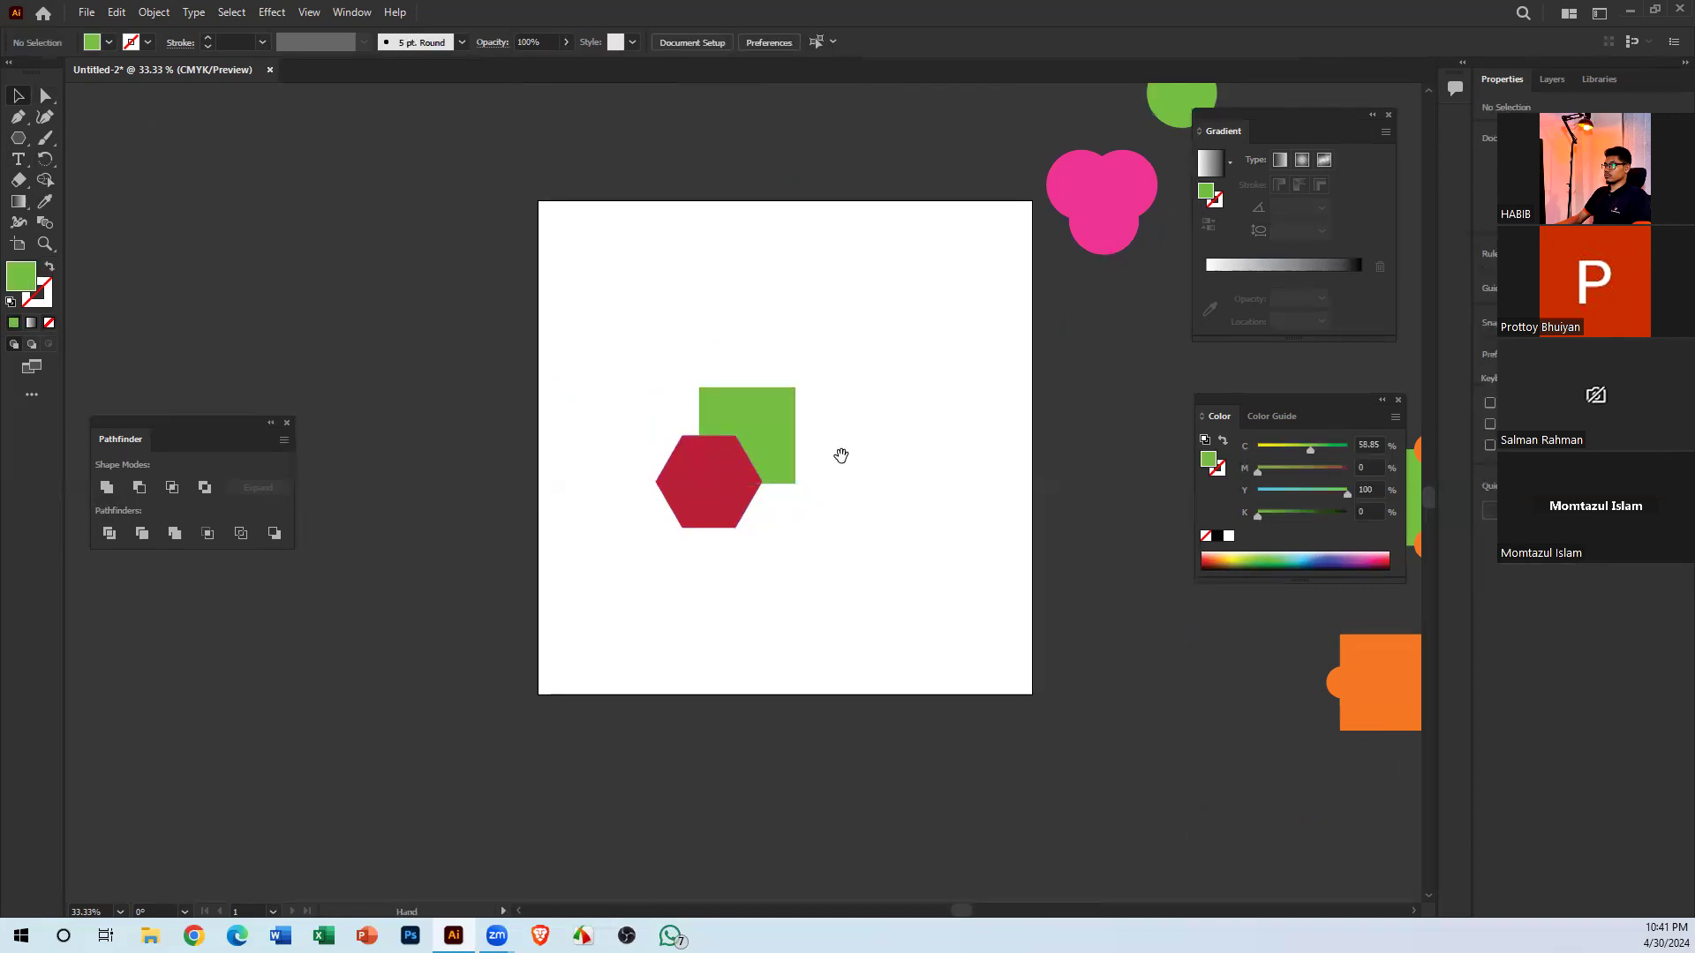
{"action": "left_click_drag", "start_coordinate": [841, 455], "coordinate": [795, 463]}
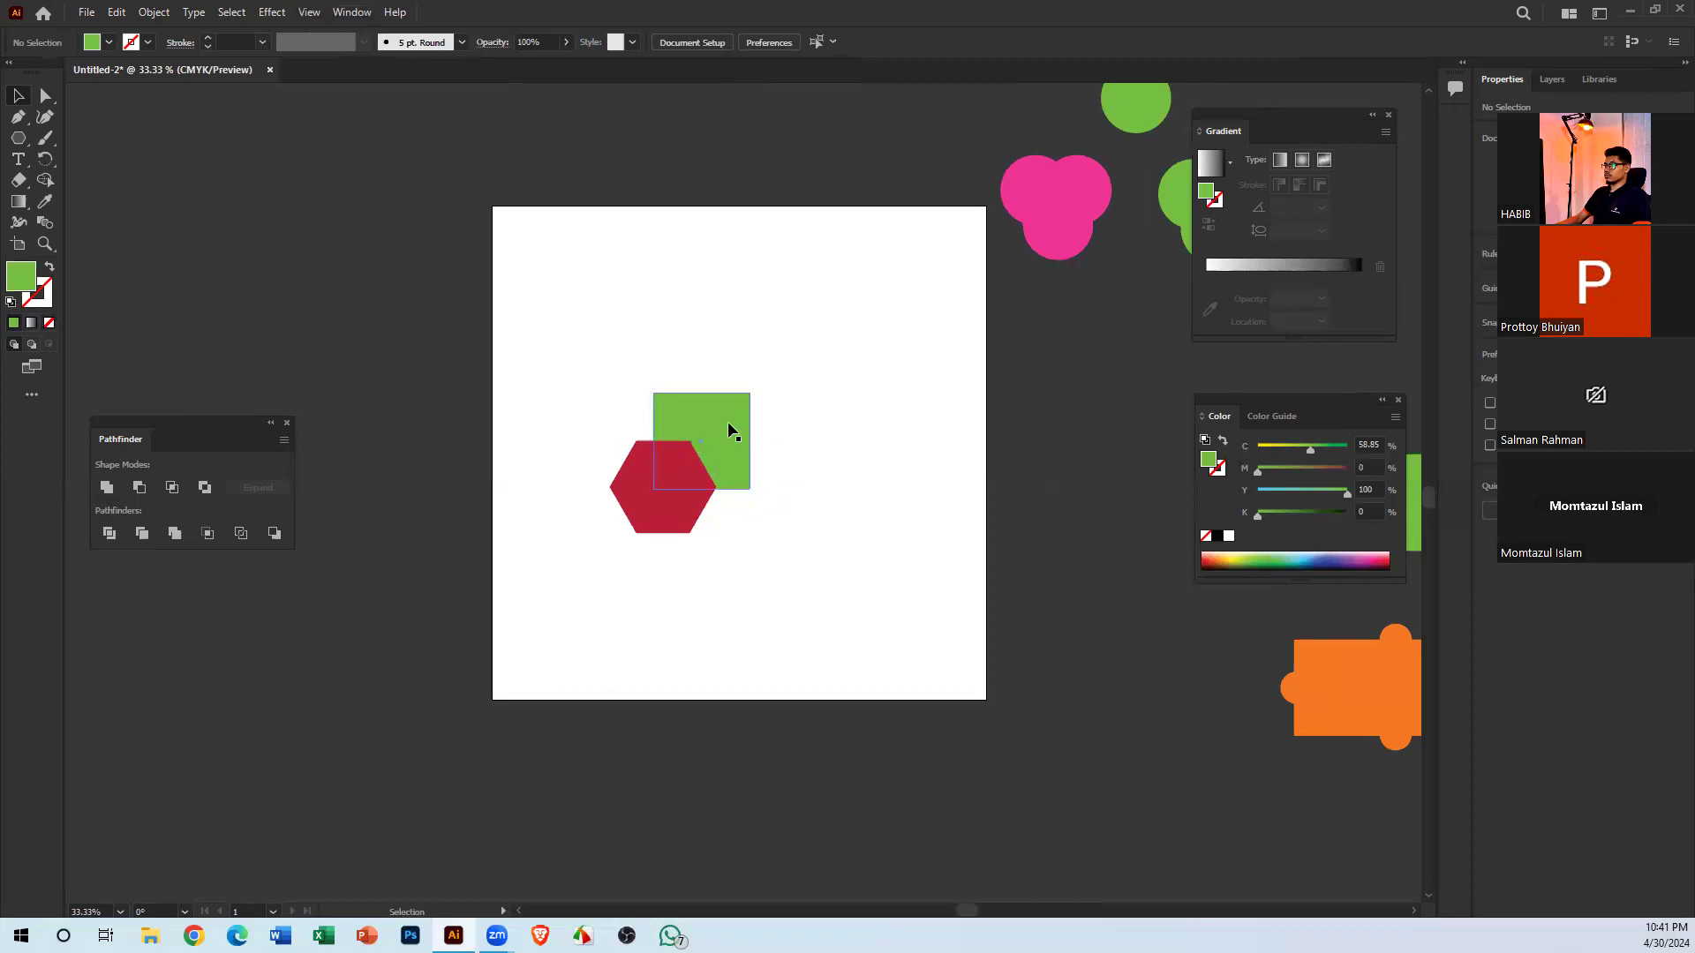
Select the red hexagon and the green square in turn to check which shape lies in front
{"action": "left_click", "coordinate": [852, 454]}
{"action": "left_click", "coordinate": [651, 477]}
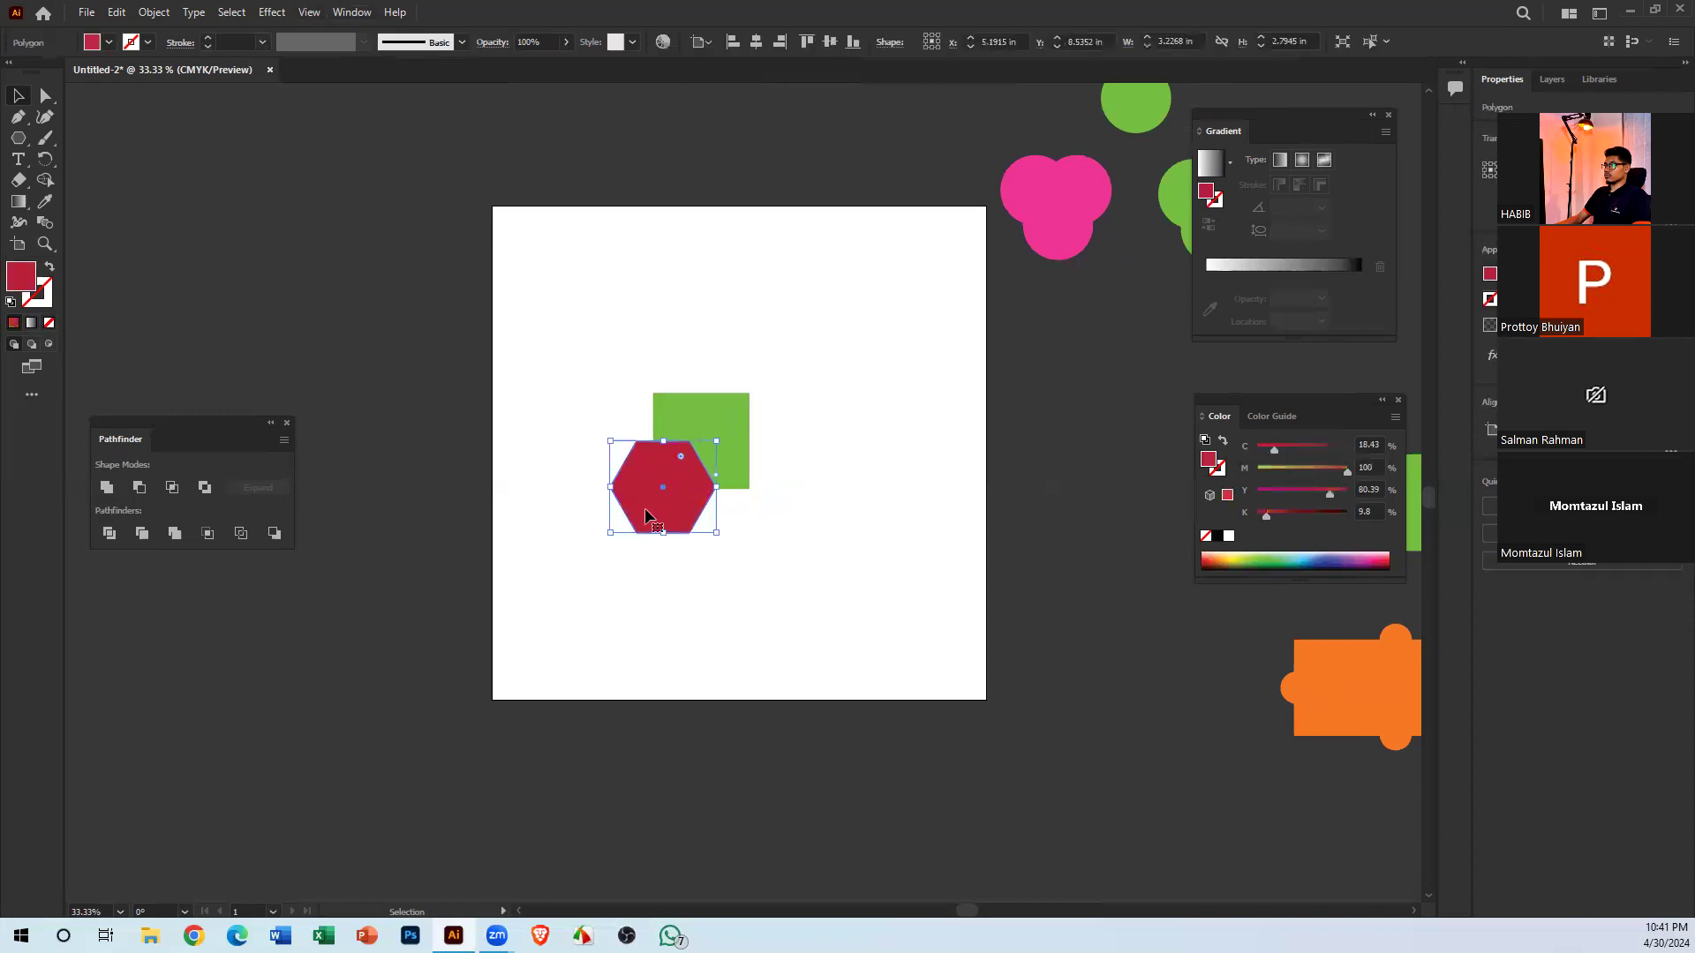
{"action": "left_click", "coordinate": [742, 412]}
{"action": "left_click", "coordinate": [831, 480]}
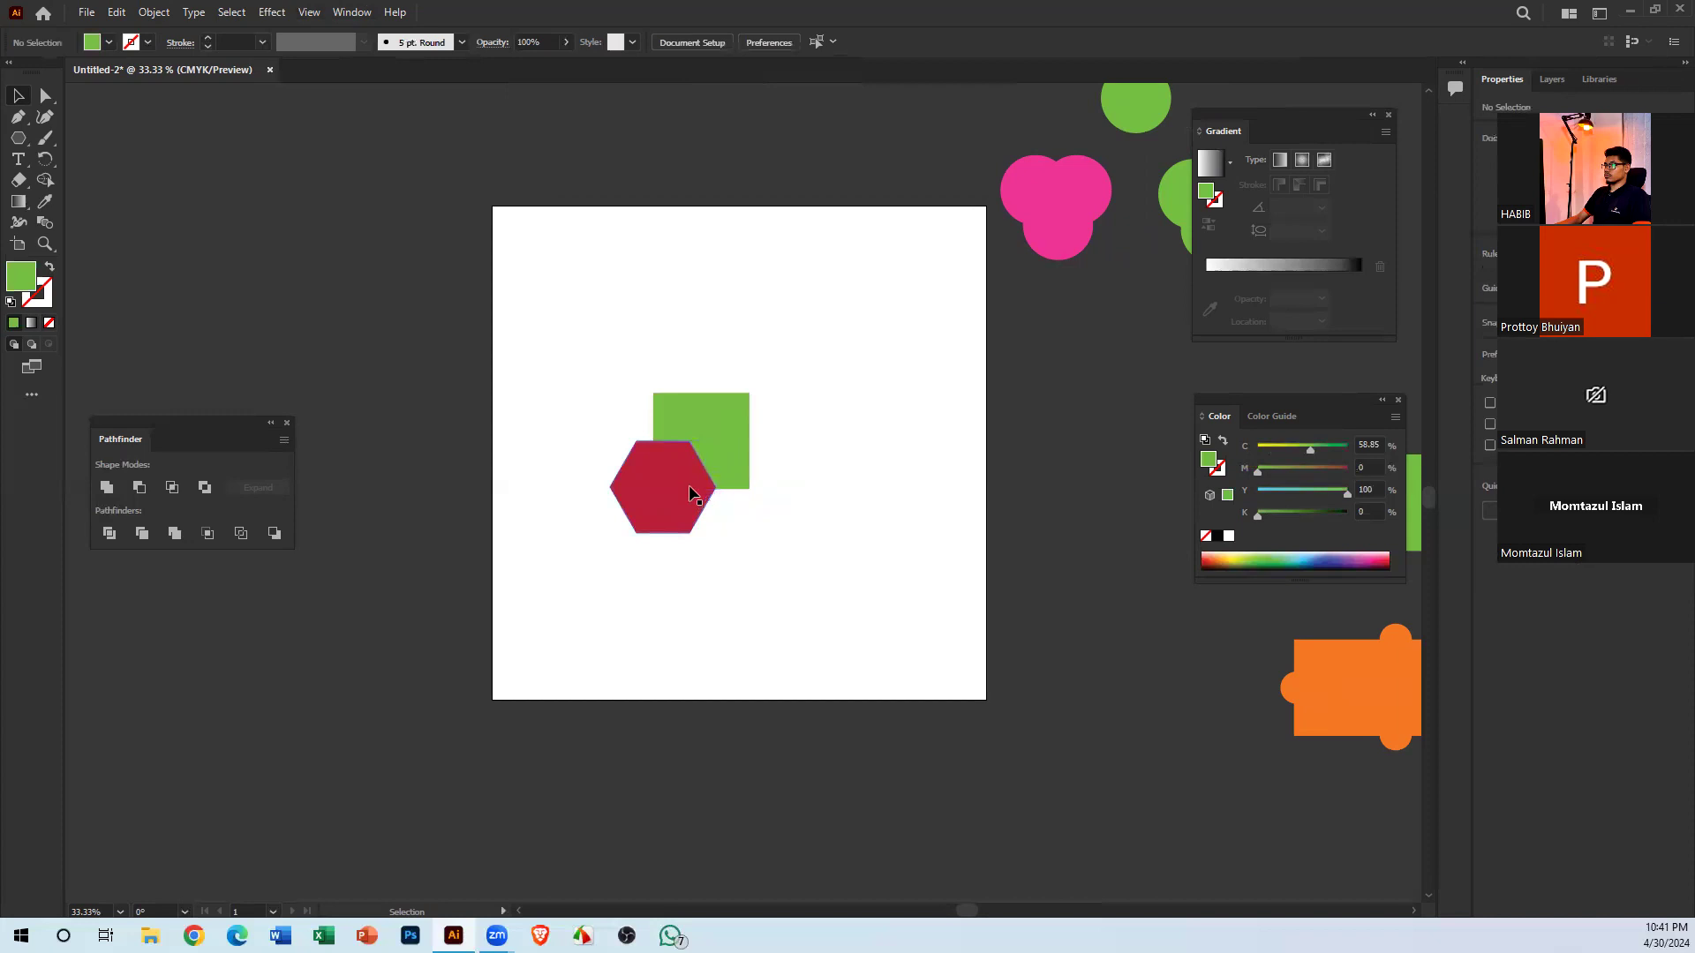
{"action": "left_click", "coordinate": [648, 489]}
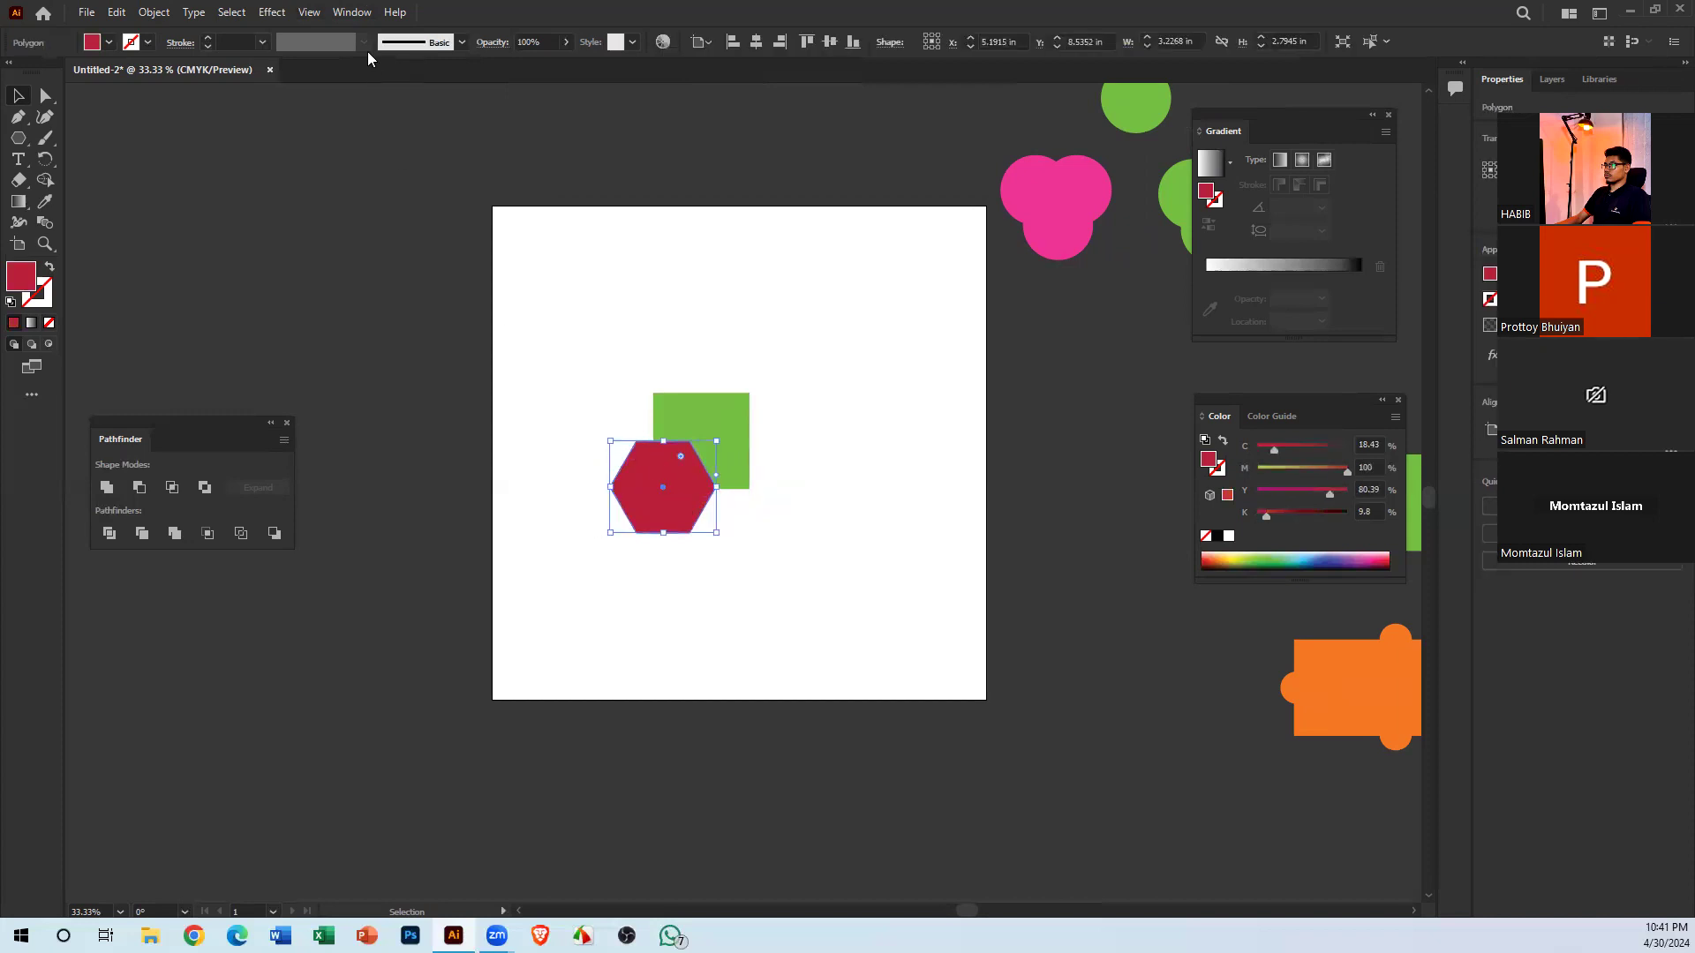
Show the Layers panel as a floating panel below Pathfinder, lengthen it and expand Layer 1's object list
{"action": "left_click", "coordinate": [352, 13]}
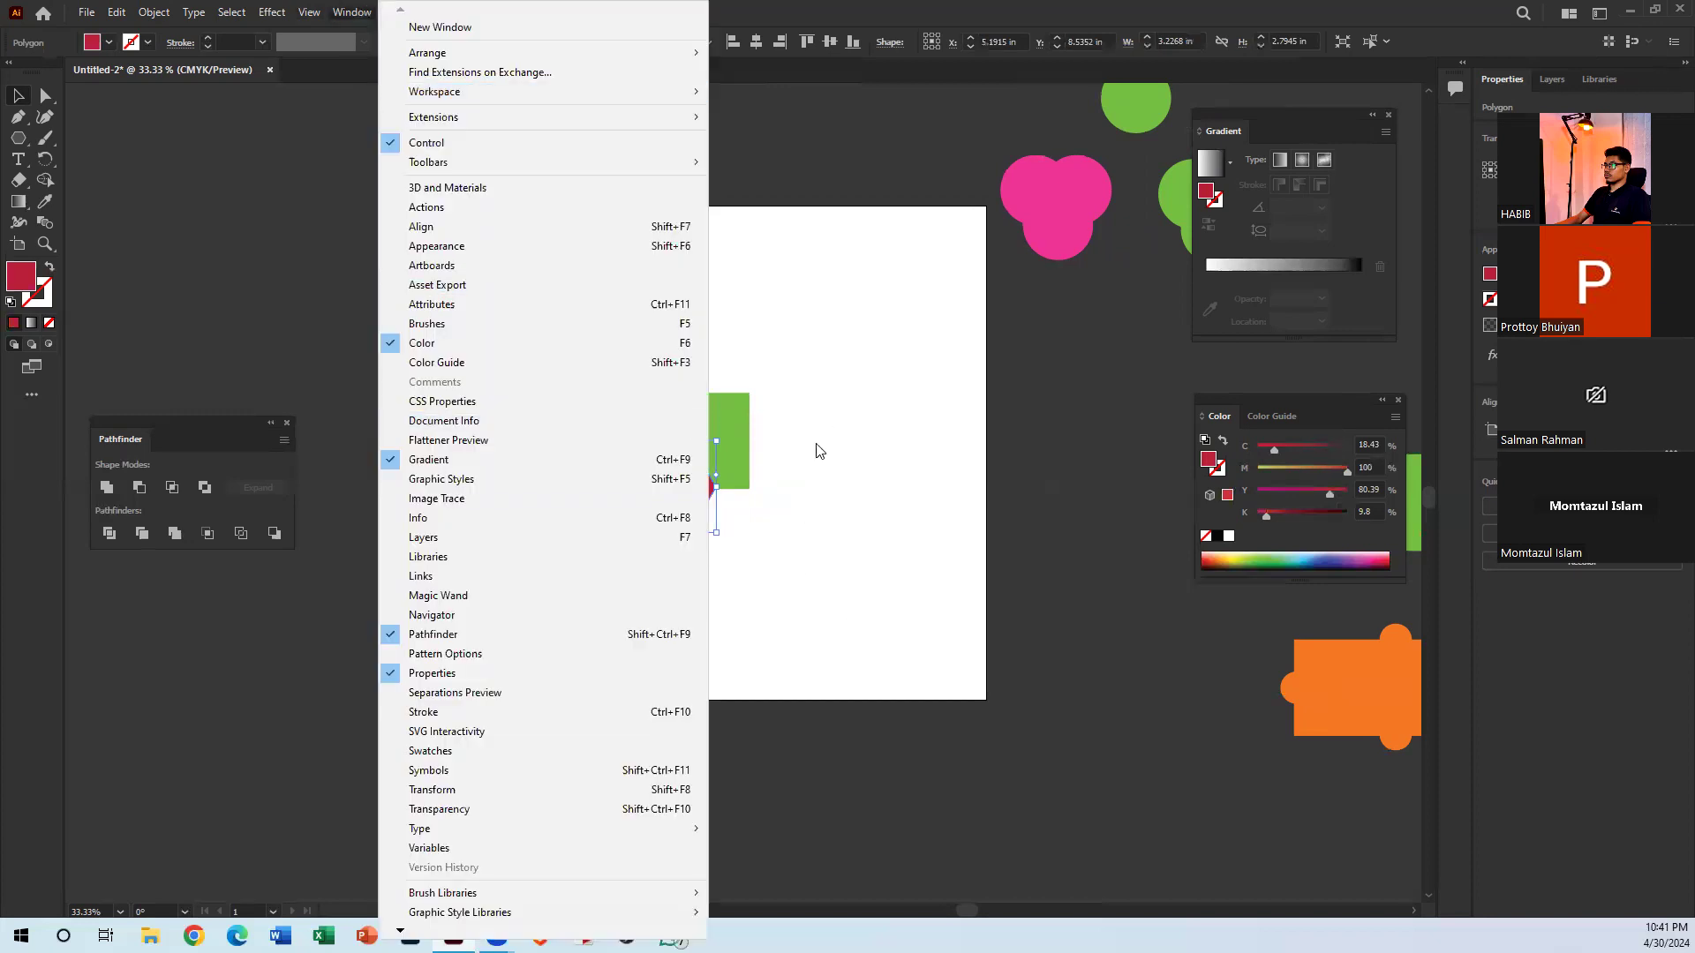
{"action": "left_click", "coordinate": [477, 538]}
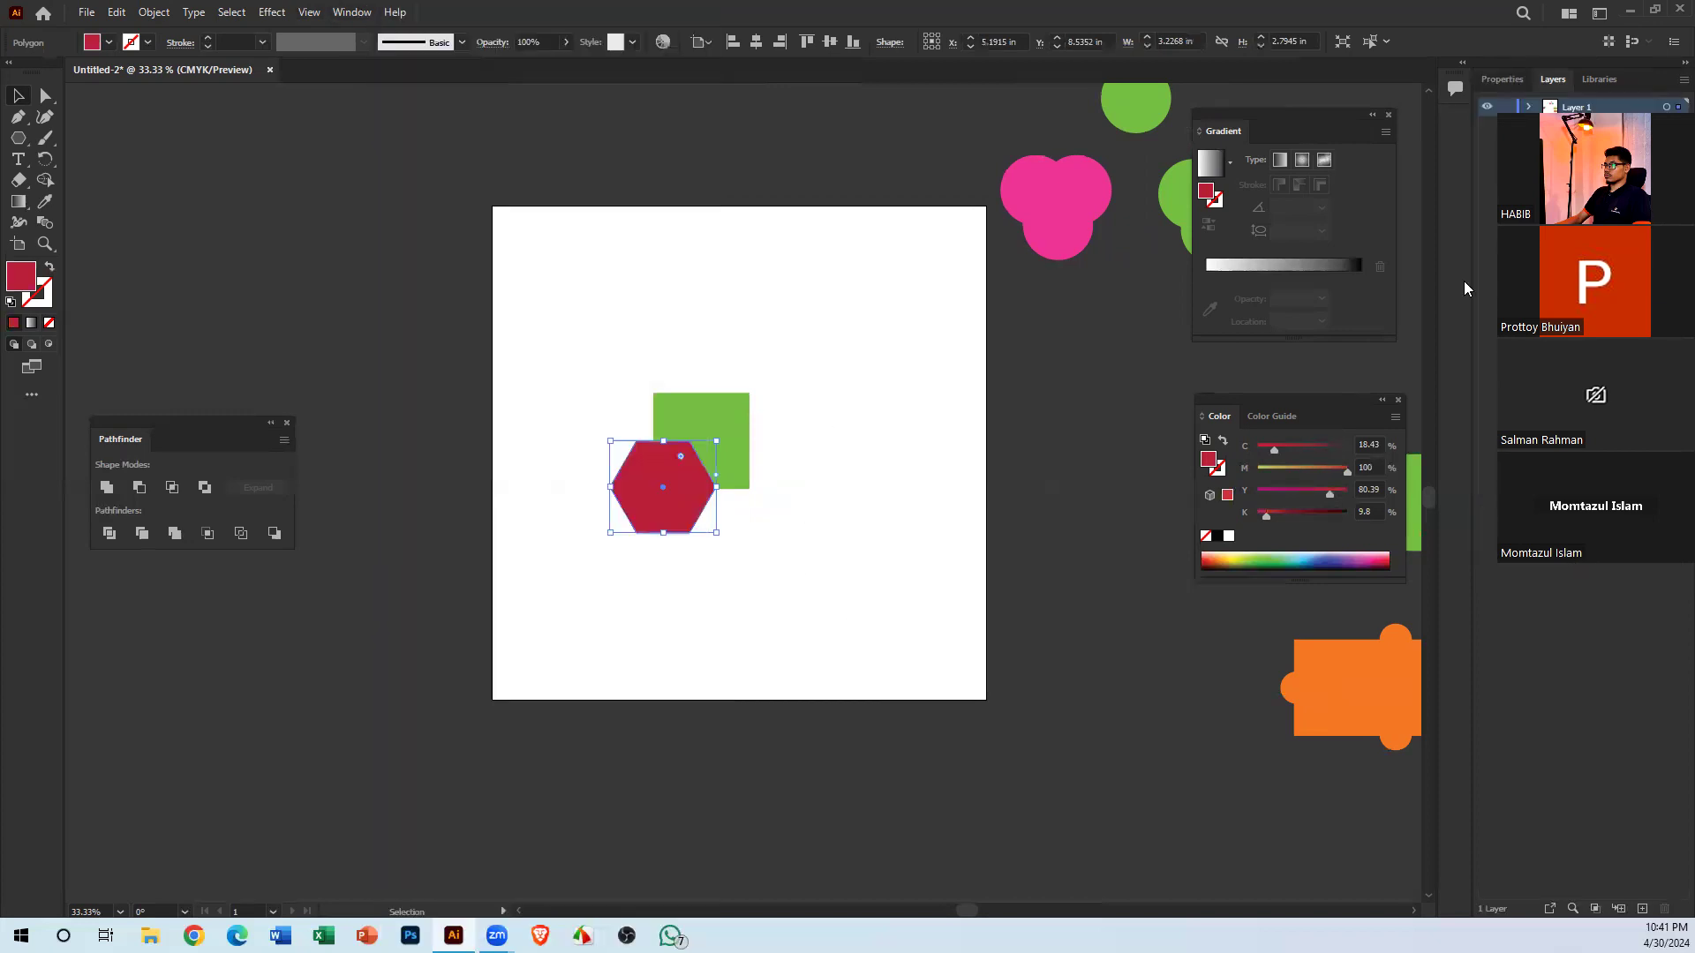
{"action": "left_click_drag", "start_coordinate": [1536, 81], "coordinate": [222, 639]}
{"action": "left_click_drag", "start_coordinate": [208, 425], "coordinate": [224, 141]}
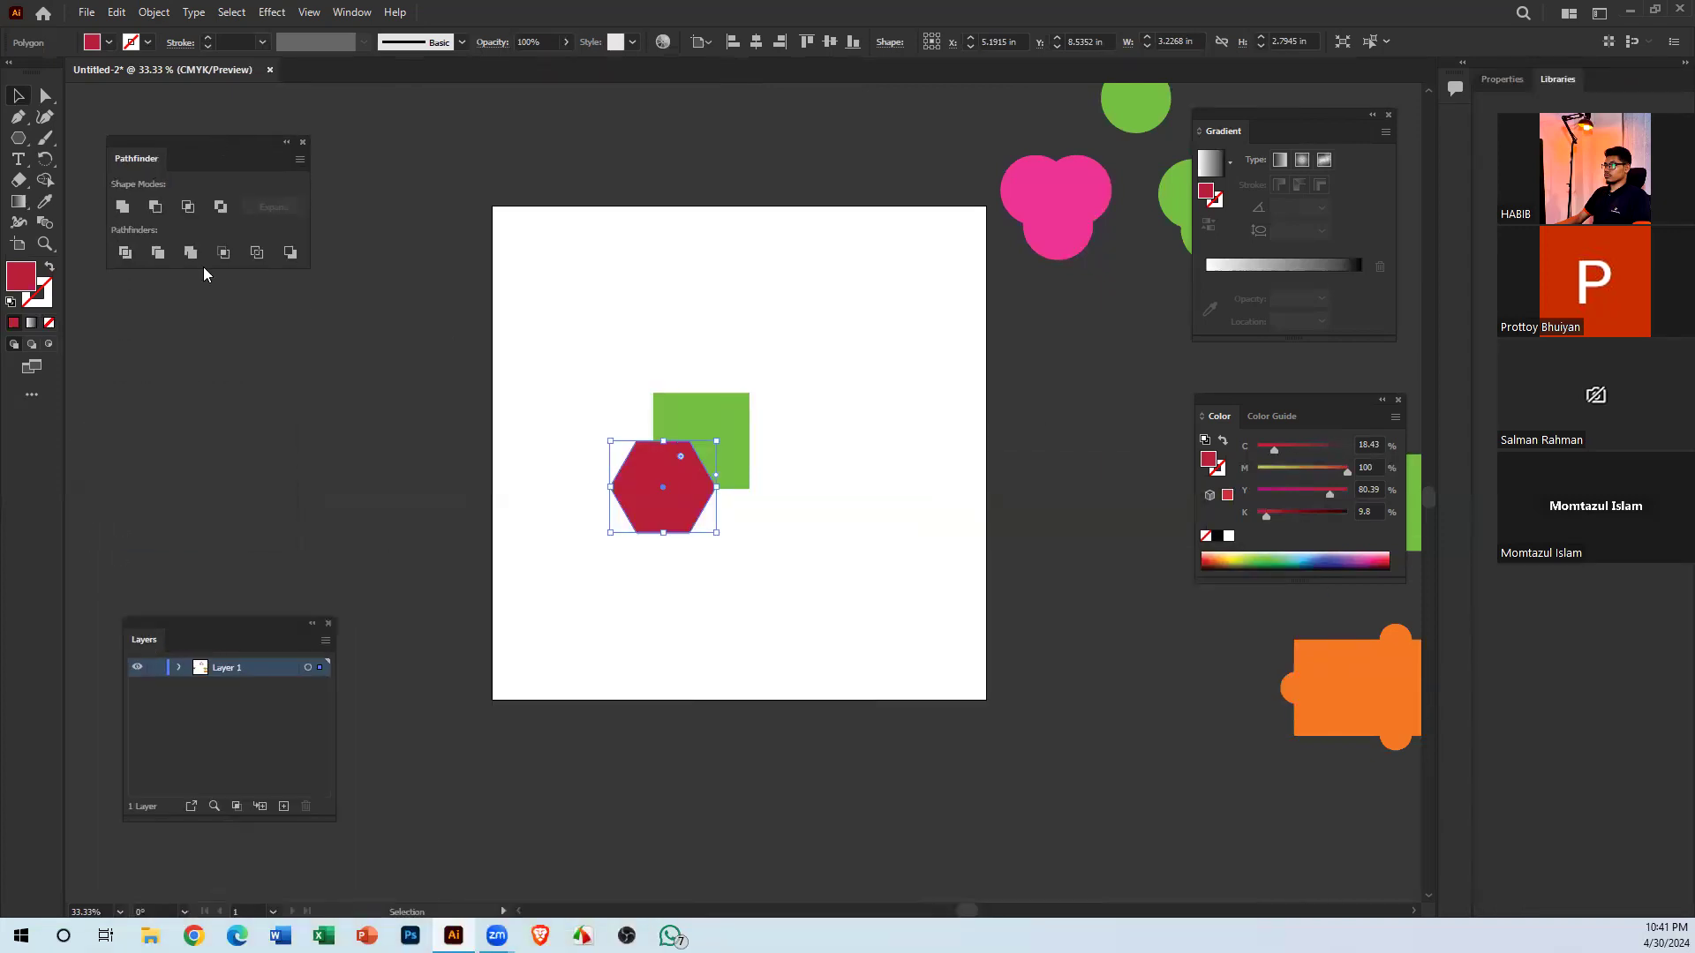
{"action": "left_click_drag", "start_coordinate": [253, 625], "coordinate": [230, 298]}
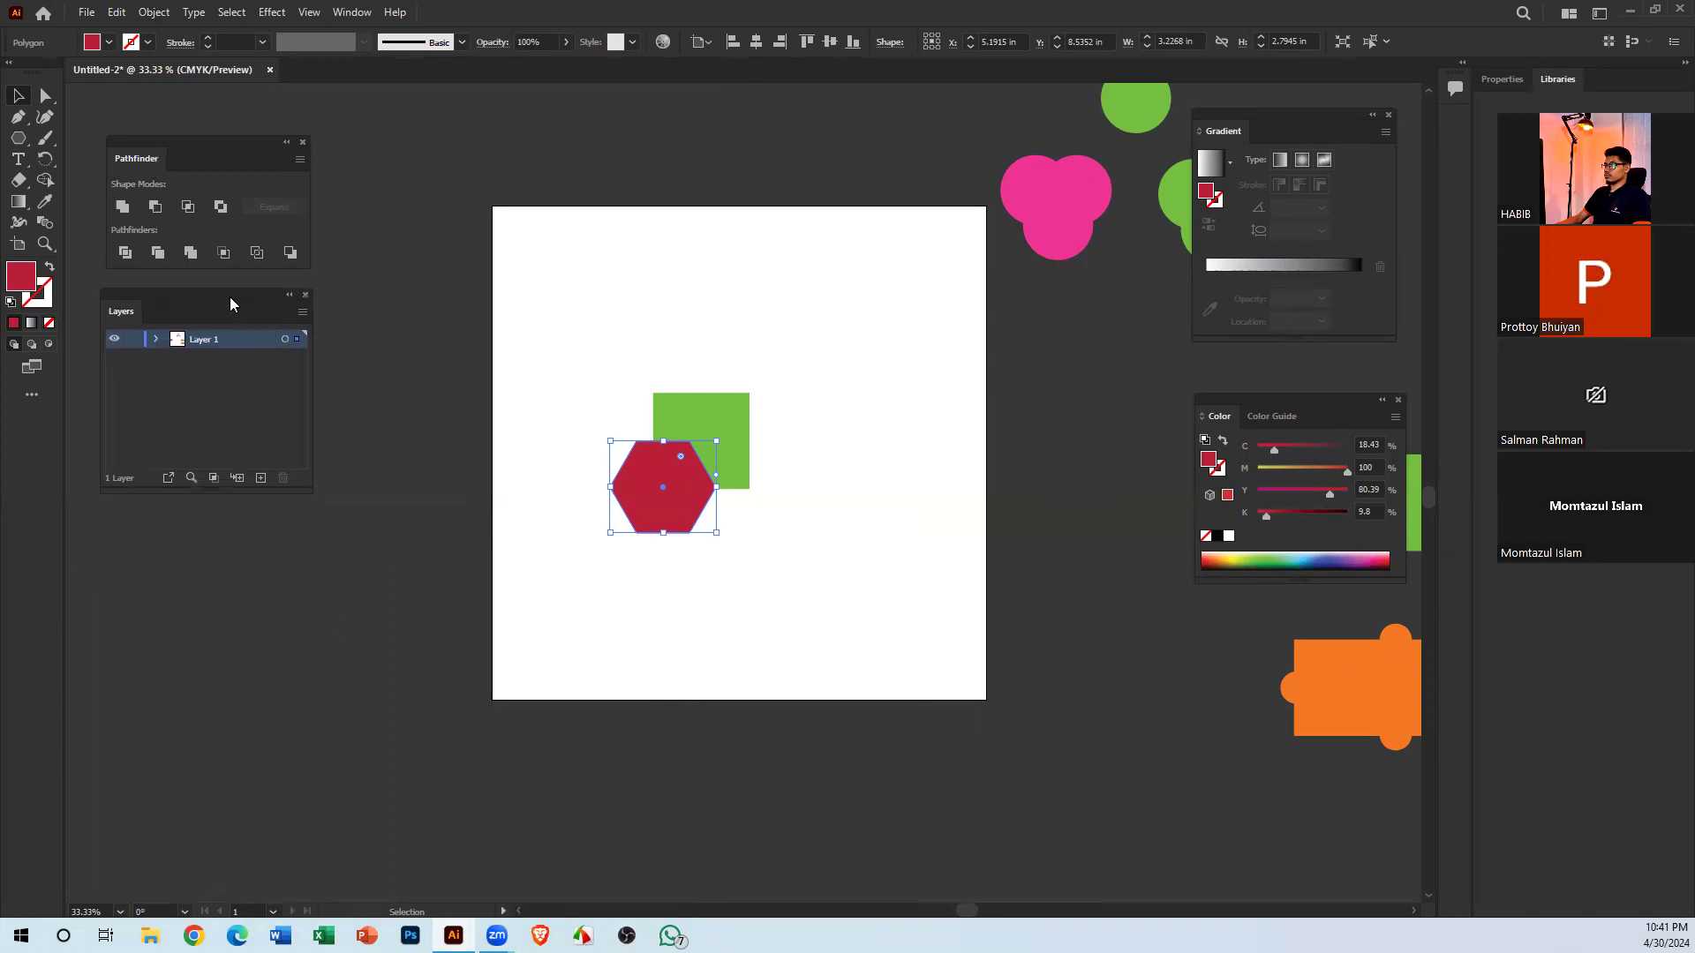
{"action": "left_click_drag", "start_coordinate": [226, 608], "coordinate": [287, 738]}
{"action": "left_click", "coordinate": [156, 342]}
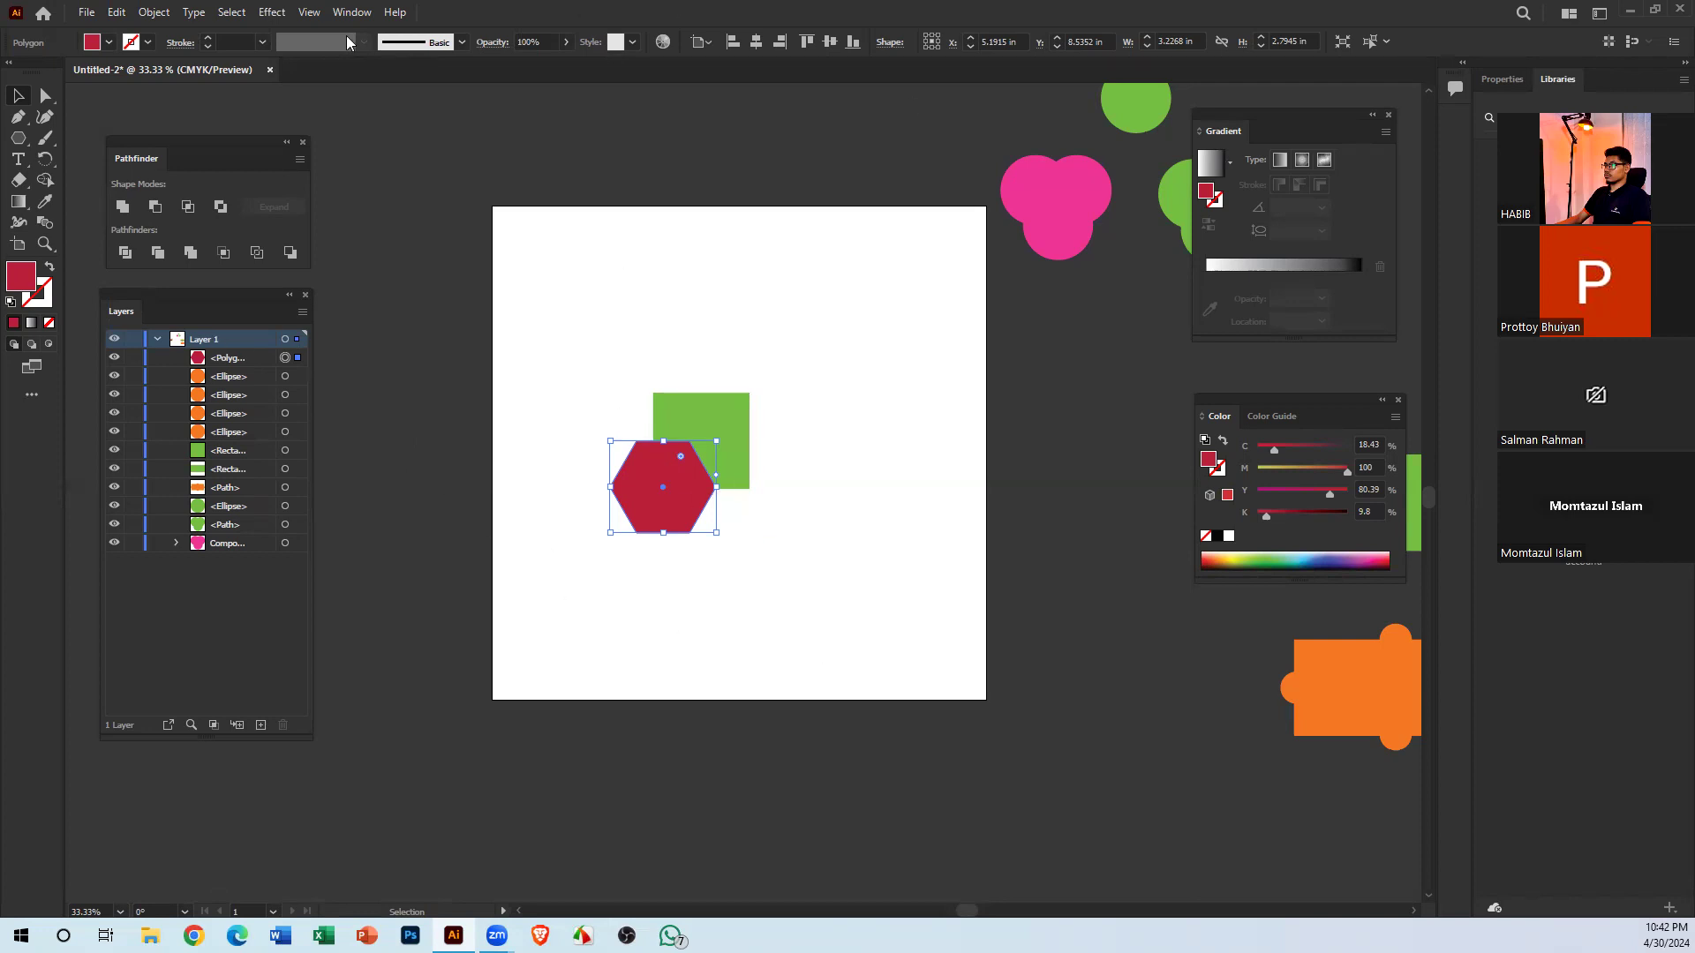
{"action": "left_click", "coordinate": [361, 13]}
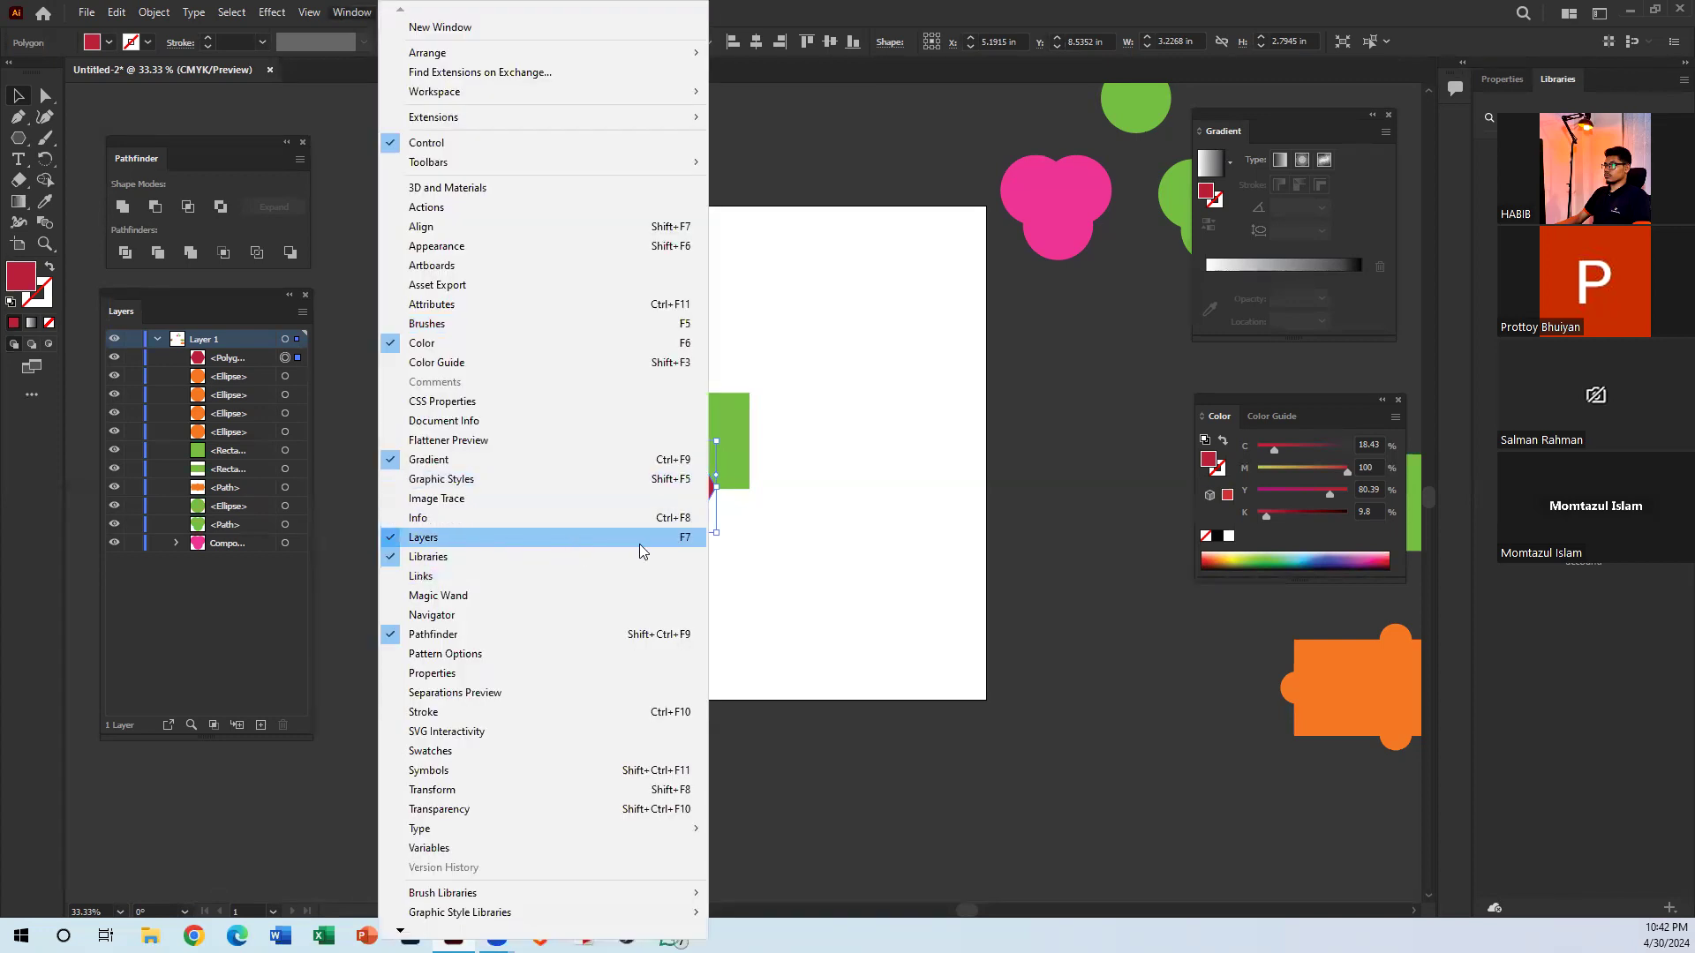
{"action": "left_click", "coordinate": [812, 601]}
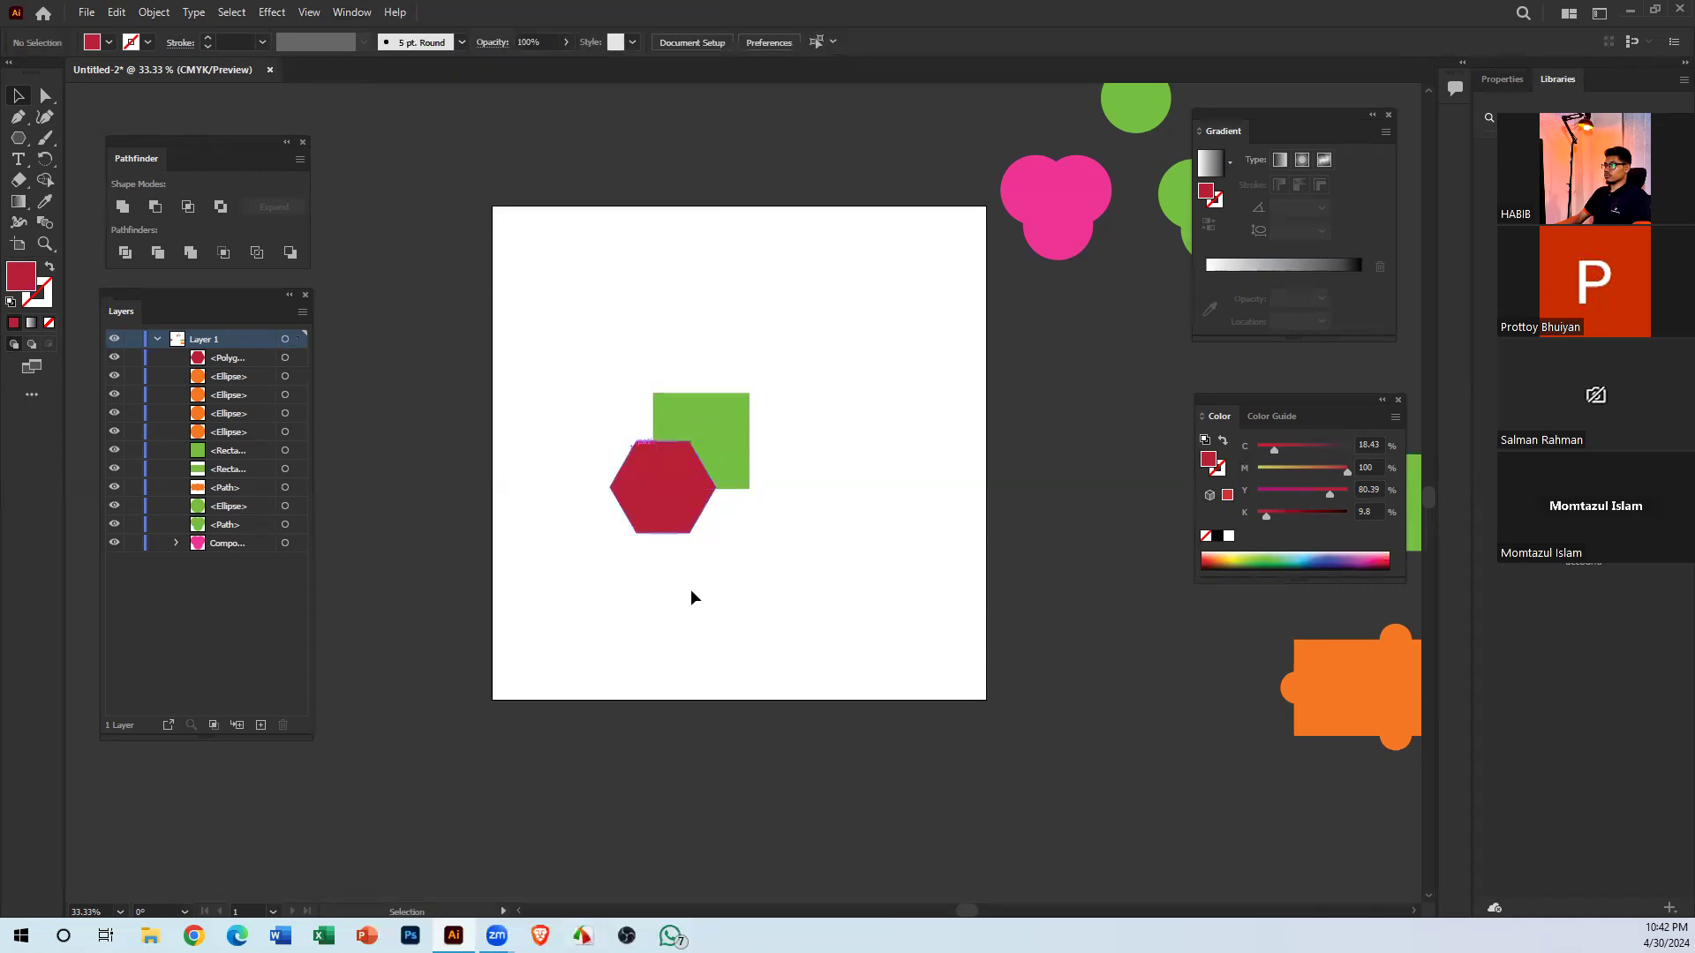
Check the hexagon and square in the layer list, hiding and showing the hexagon twice
{"action": "left_click_drag", "start_coordinate": [802, 528], "coordinate": [647, 376]}
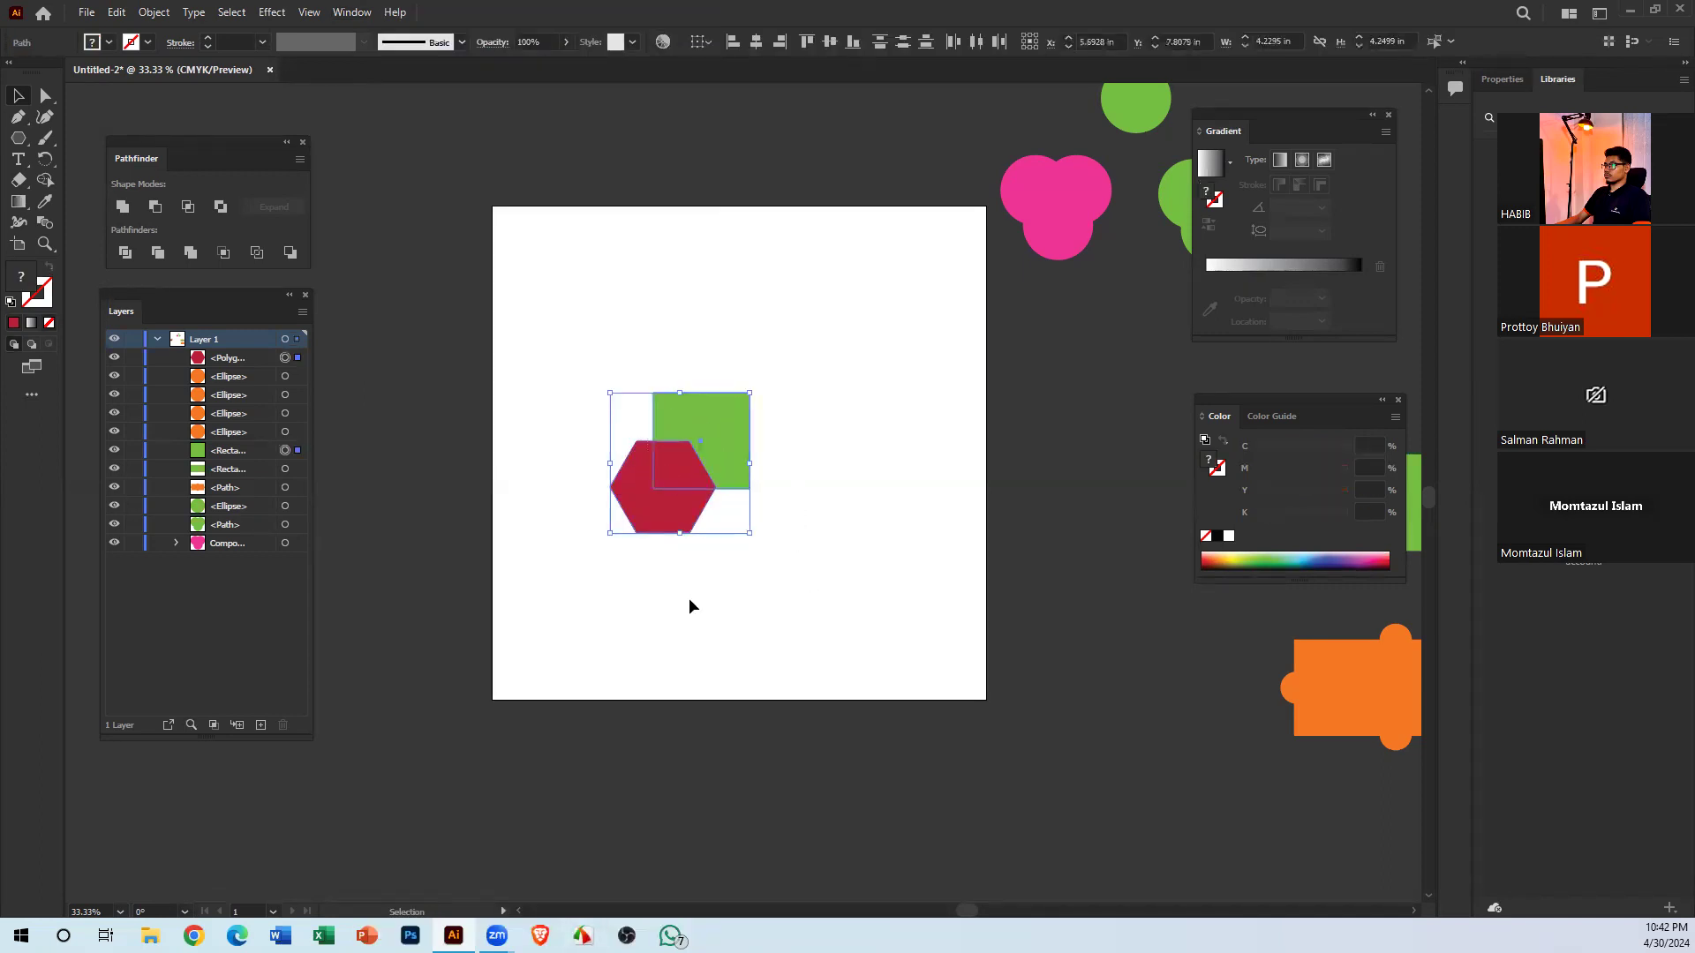
{"action": "left_click", "coordinate": [687, 459]}
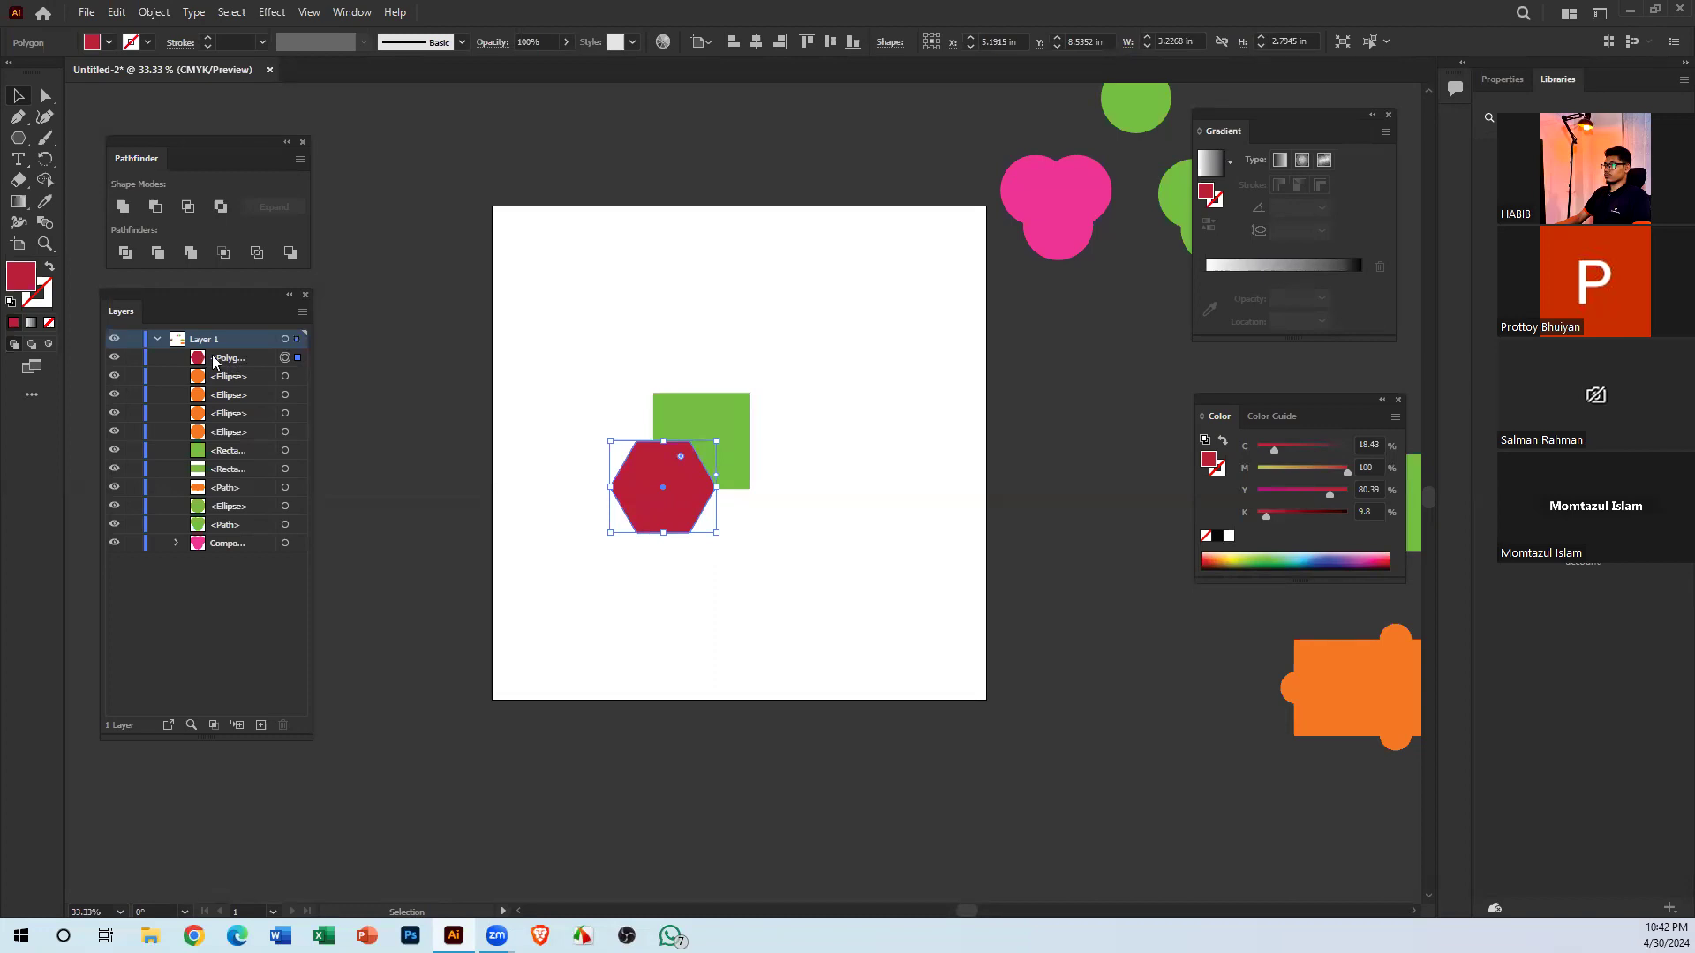
{"action": "left_click", "coordinate": [114, 358]}
{"action": "left_click", "coordinate": [114, 359]}
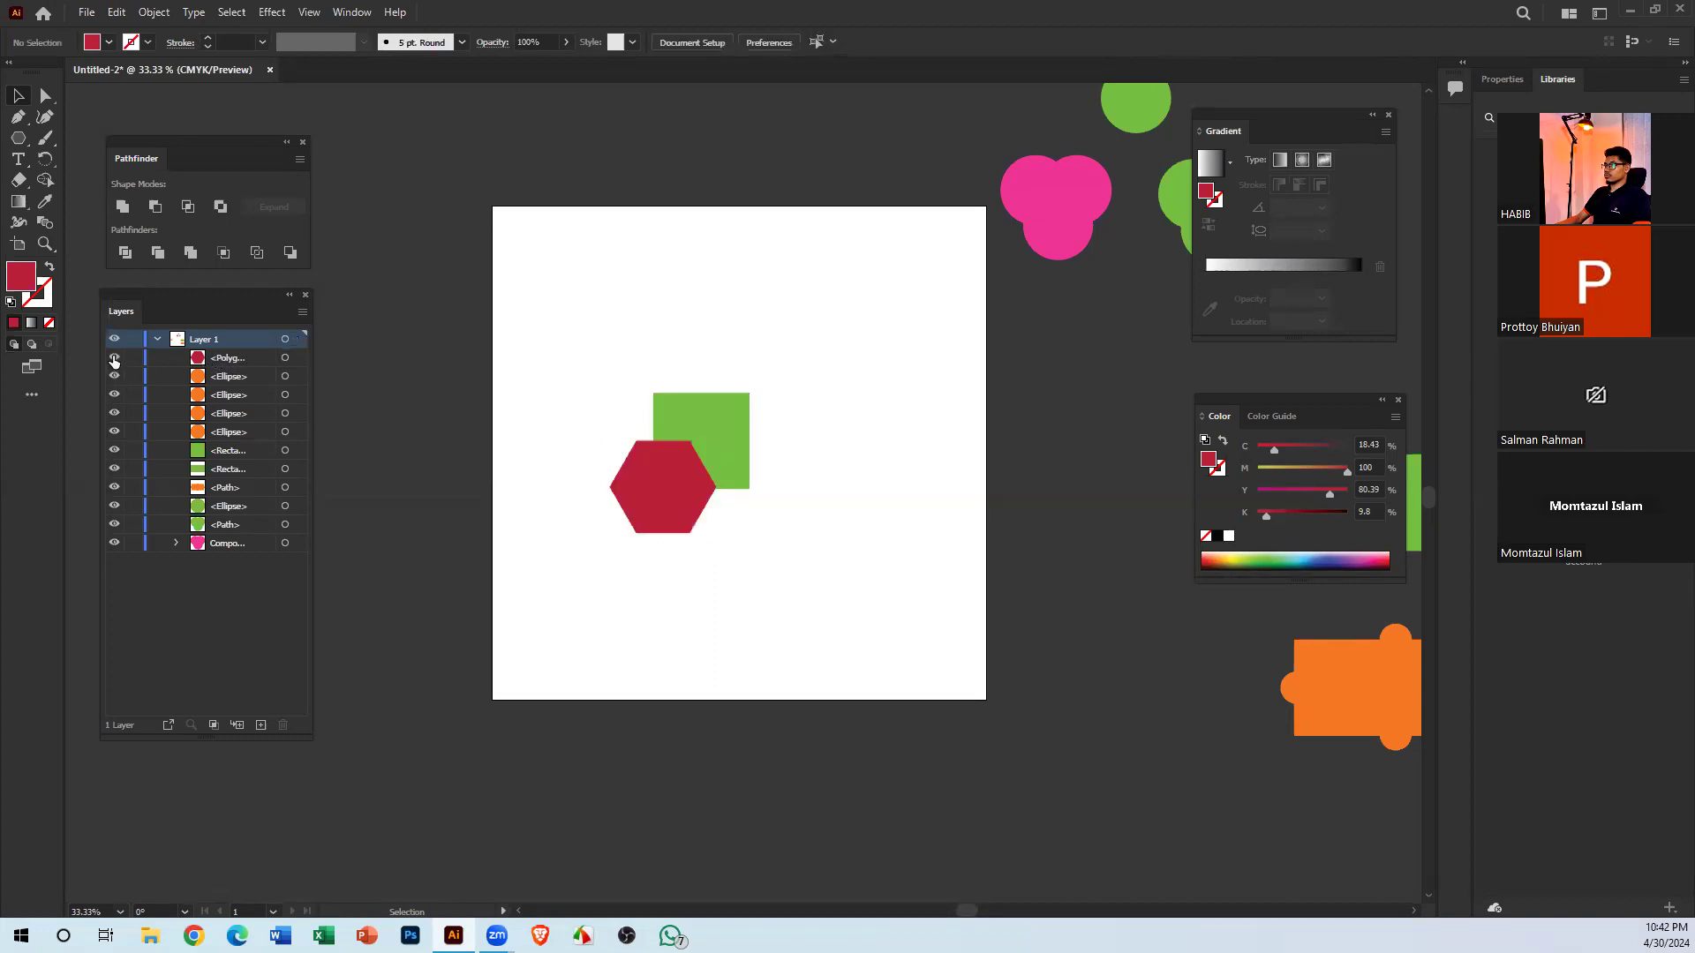
{"action": "left_click", "coordinate": [114, 358]}
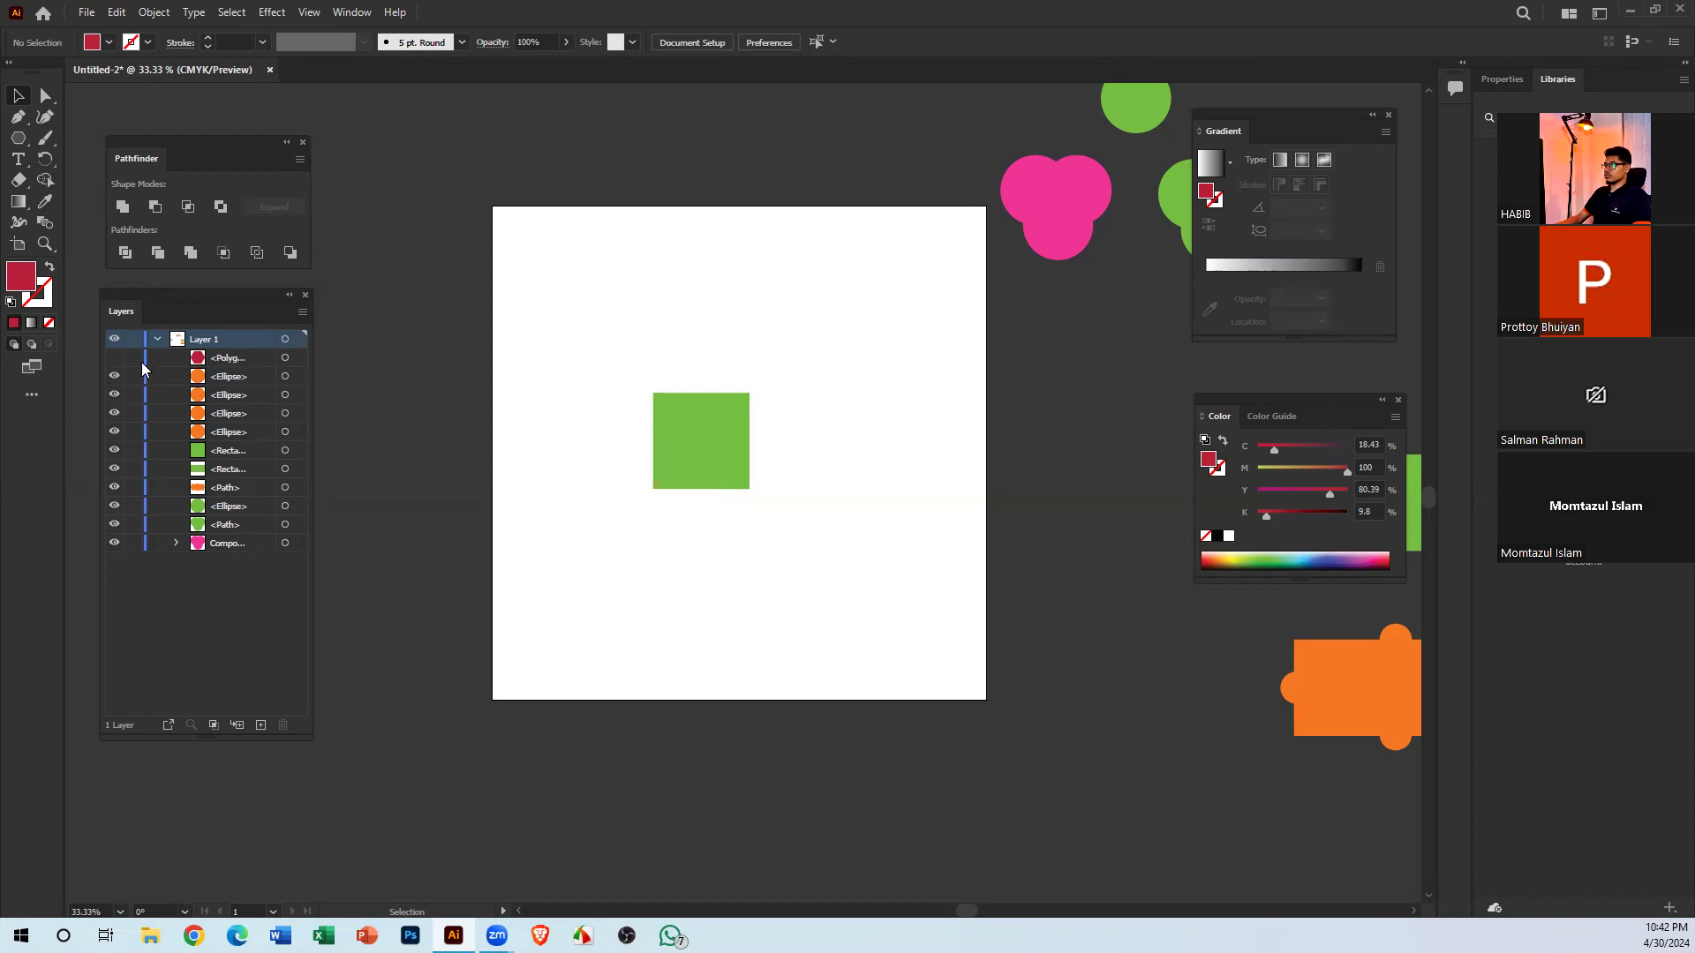
{"action": "left_click", "coordinate": [113, 358]}
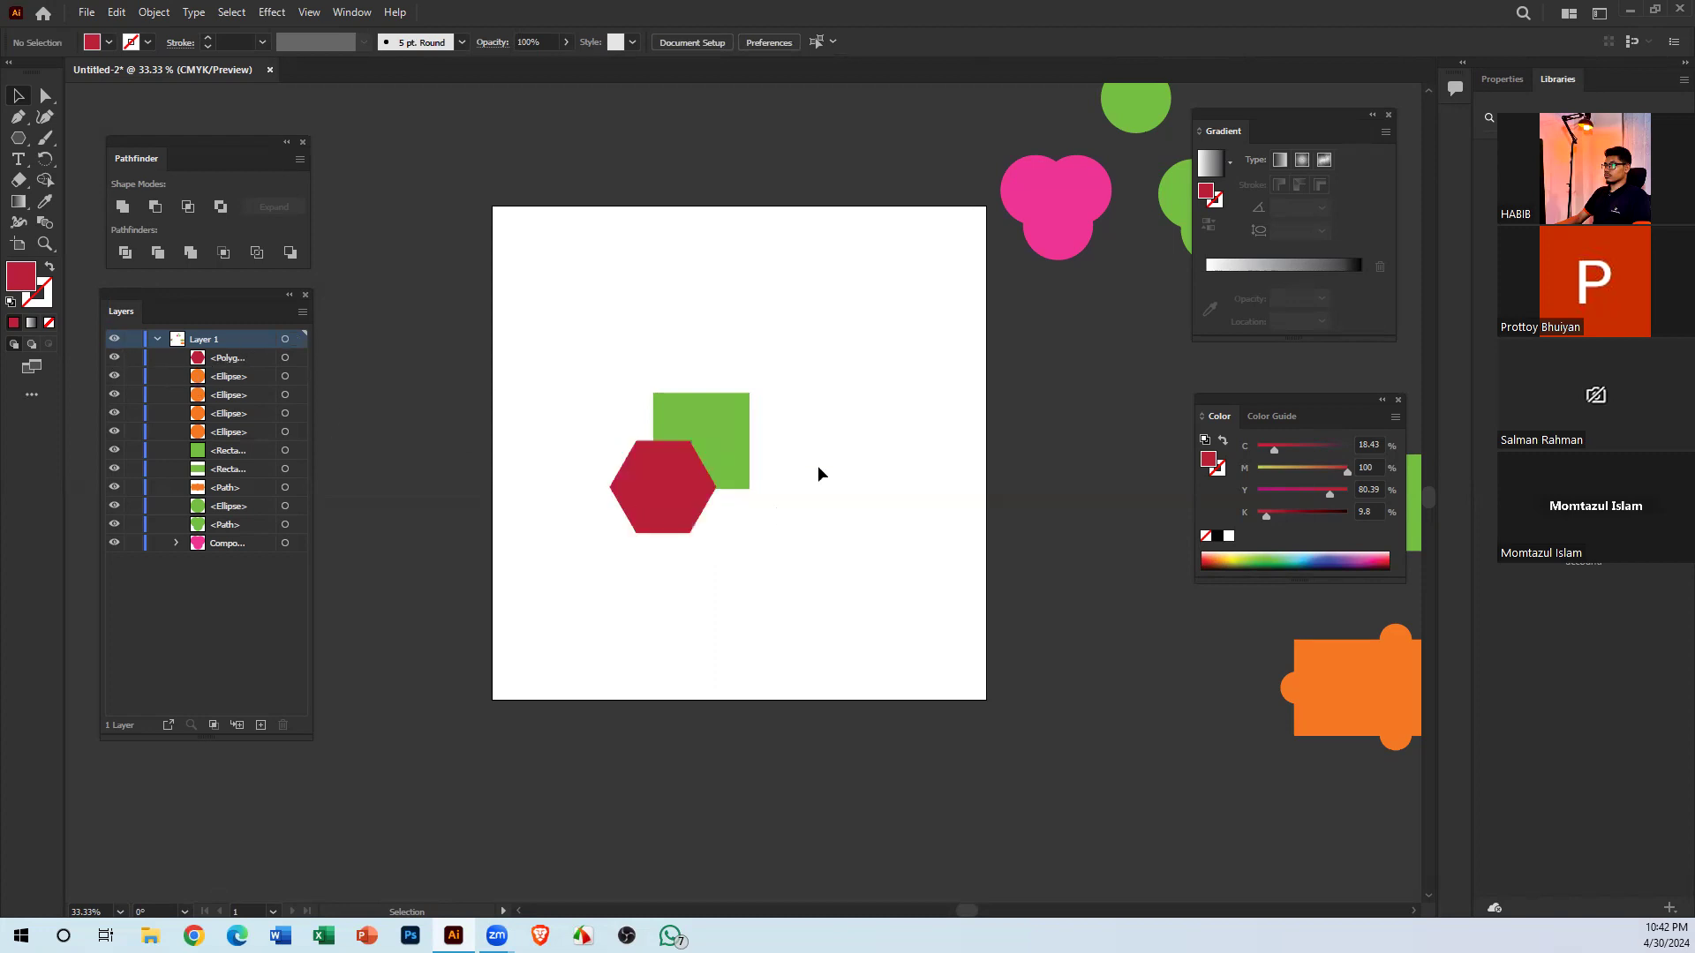
Shift the red hexagon slightly to the left while keeping it overlapping the green square
{"action": "left_click_drag", "start_coordinate": [787, 459], "coordinate": [724, 542]}
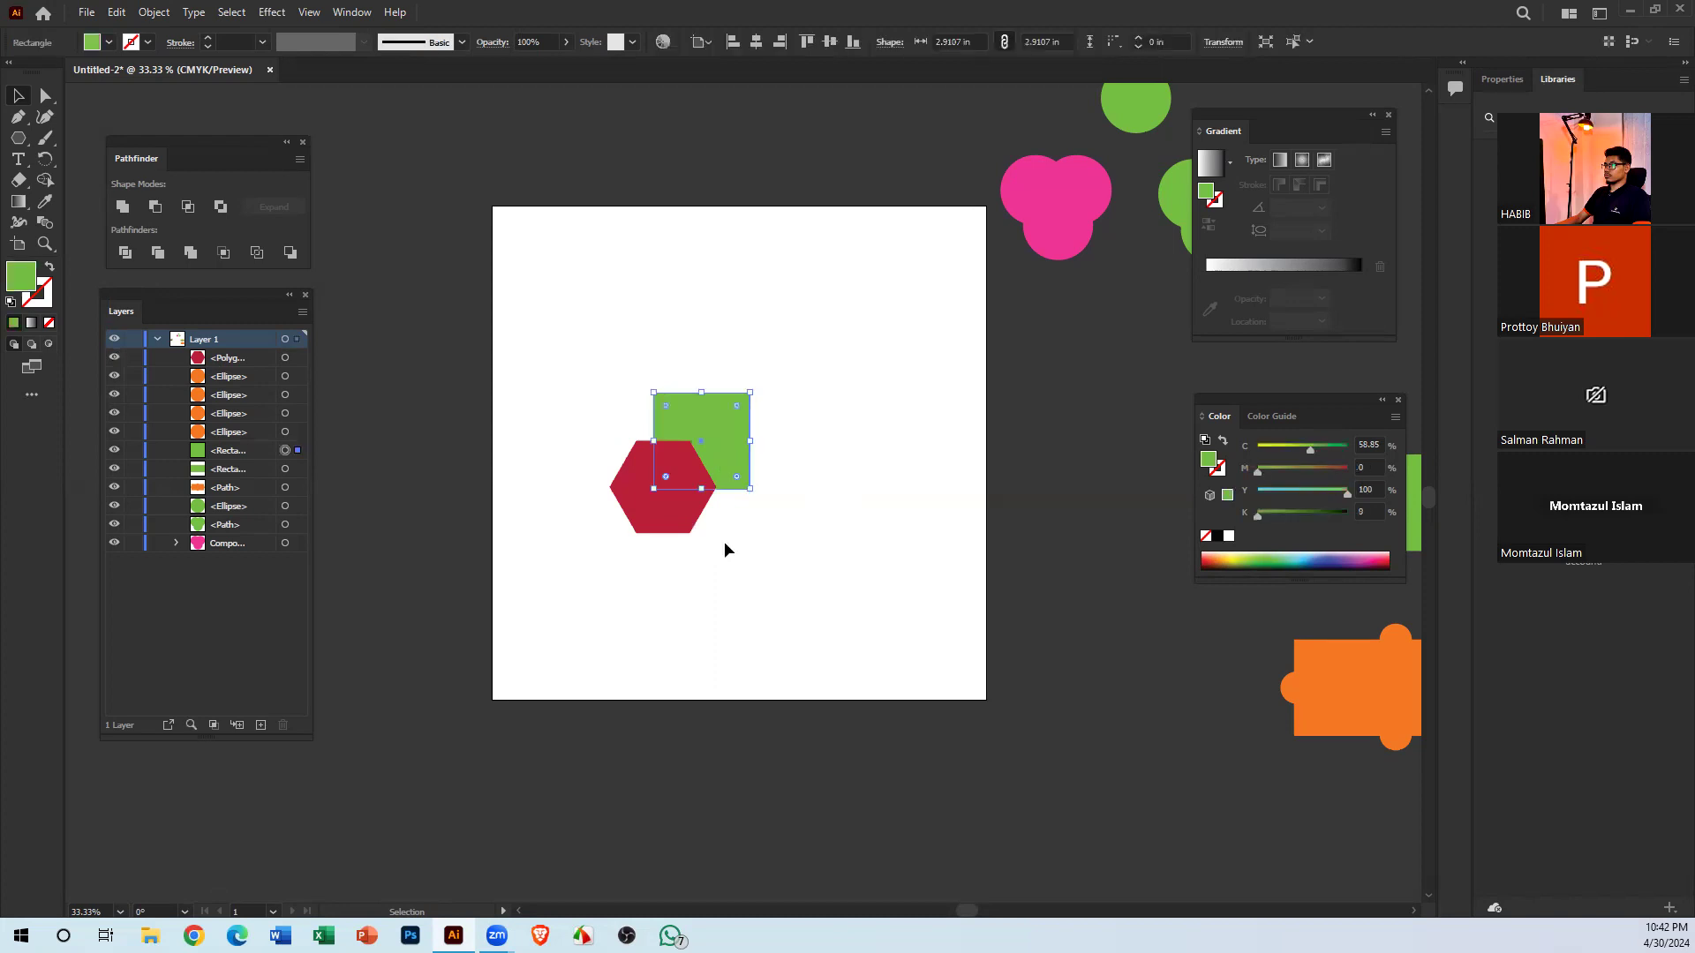
{"action": "left_click", "coordinate": [672, 507]}
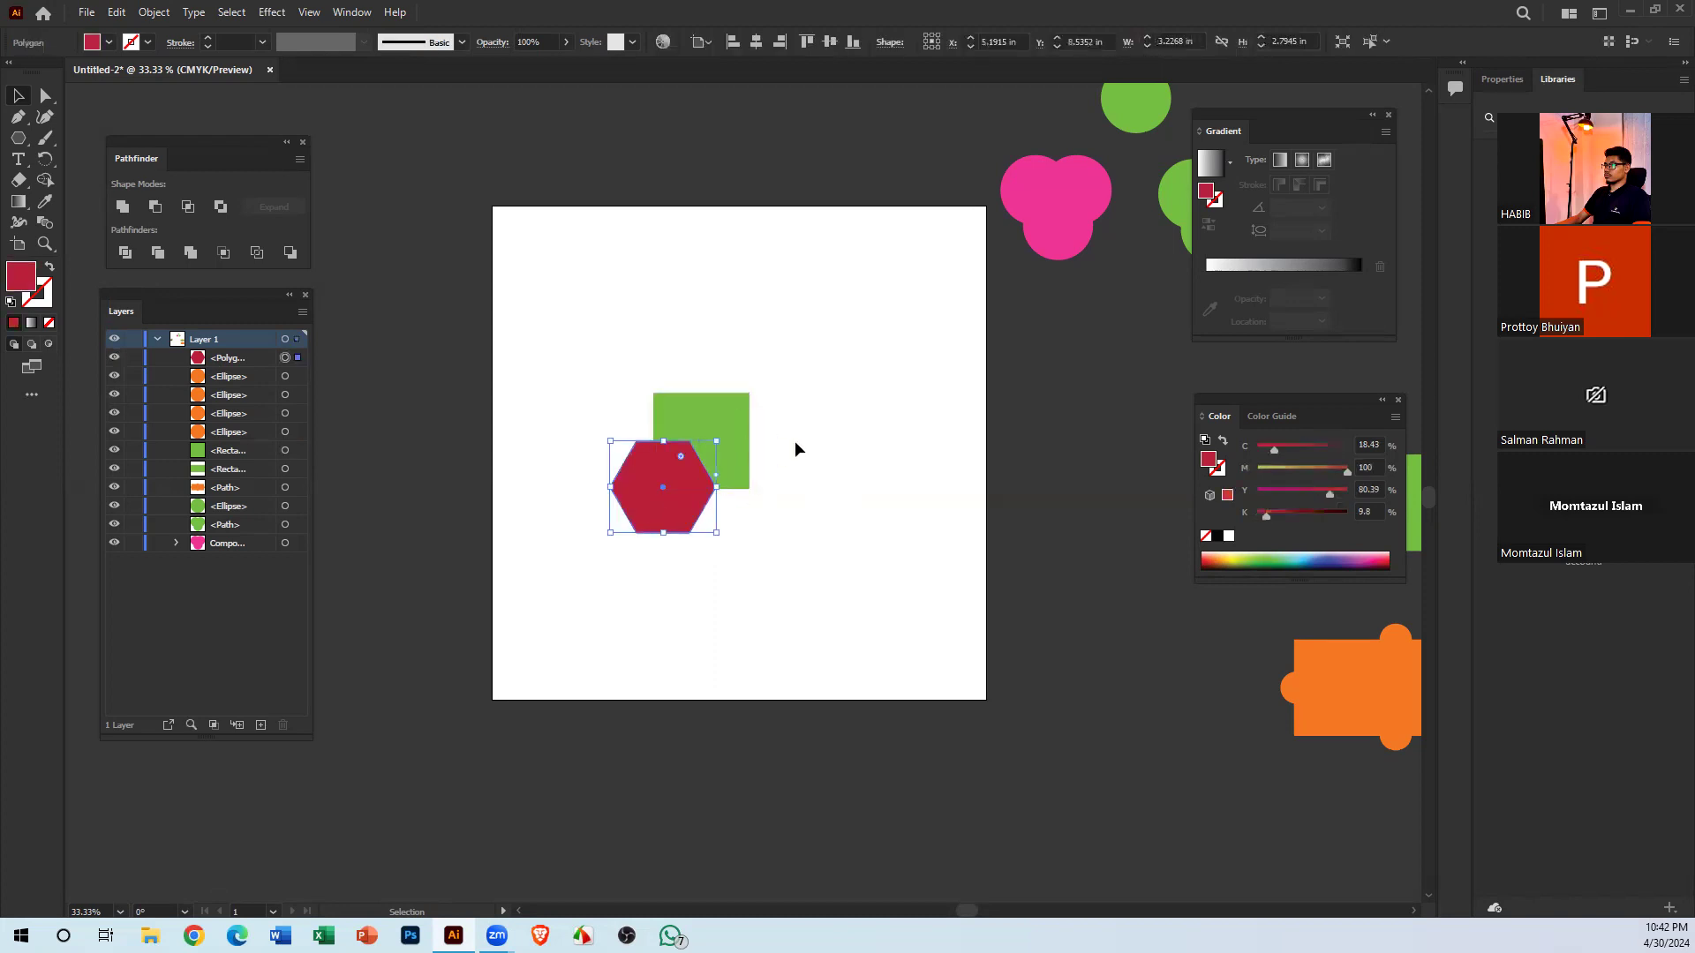
{"action": "left_click", "coordinate": [795, 443]}
{"action": "left_click", "coordinate": [666, 481]}
{"action": "left_click_drag", "start_coordinate": [682, 491], "coordinate": [668, 491]}
{"action": "left_click", "coordinate": [718, 575]}
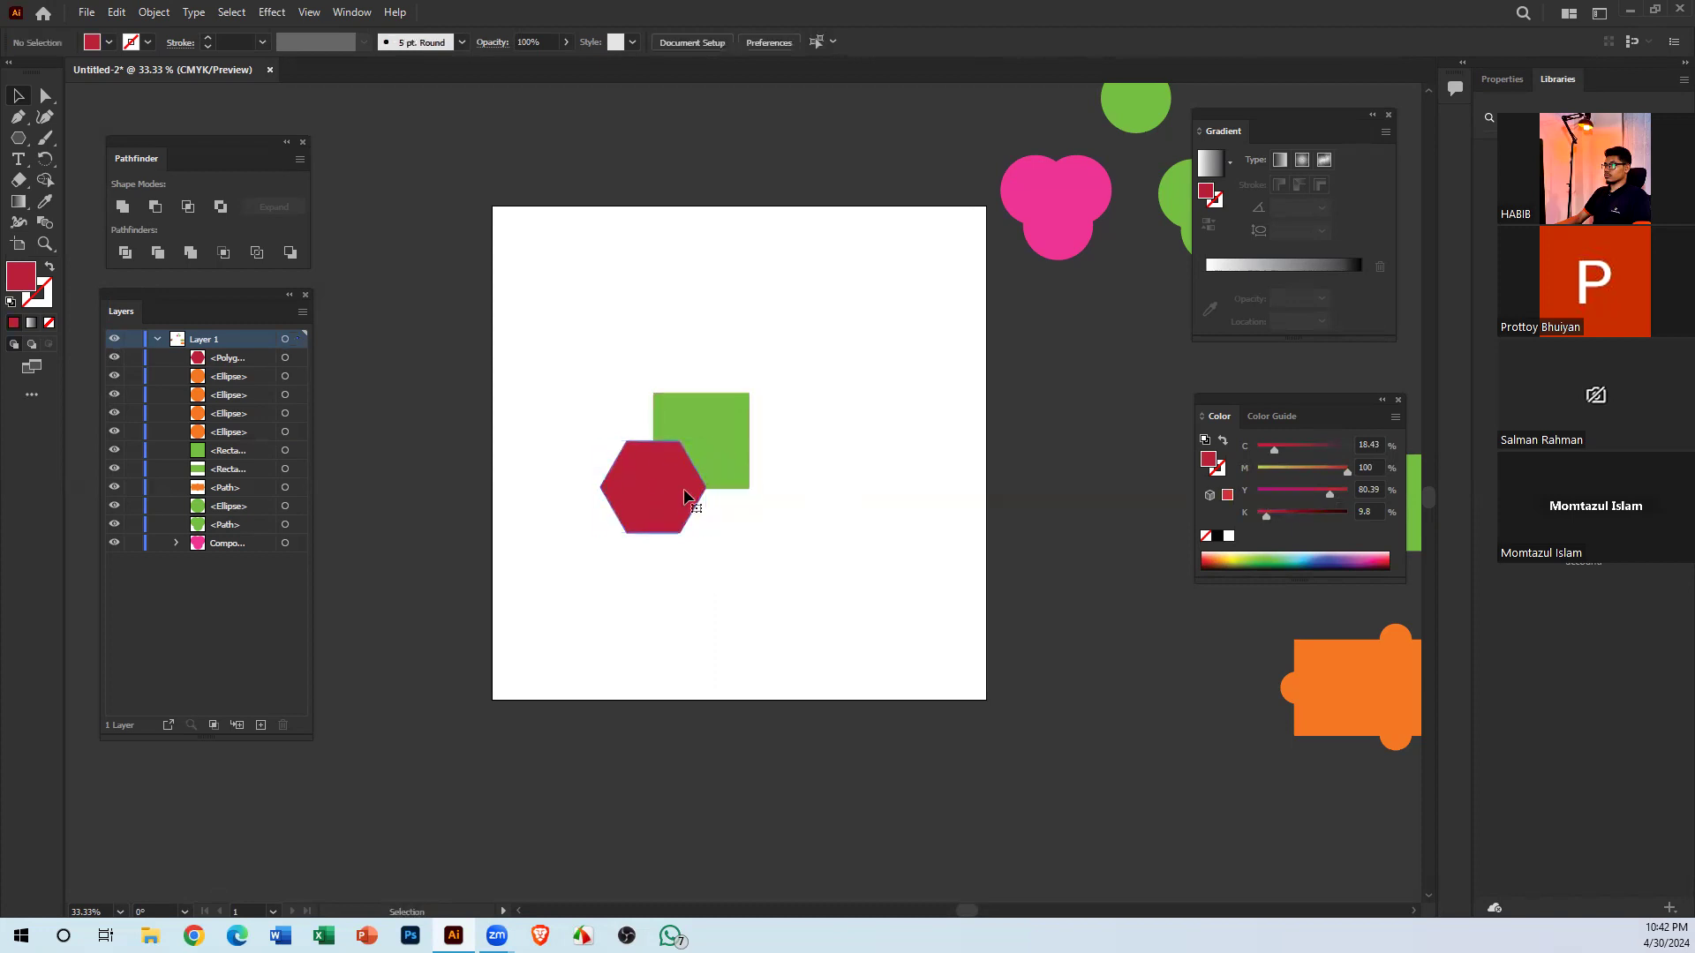
Move the hexagon and square together about 2.26 in to the right and 0.09 in up
{"action": "left_click", "coordinate": [683, 489]}
{"action": "left_click_drag", "start_coordinate": [684, 307], "coordinate": [652, 543]}
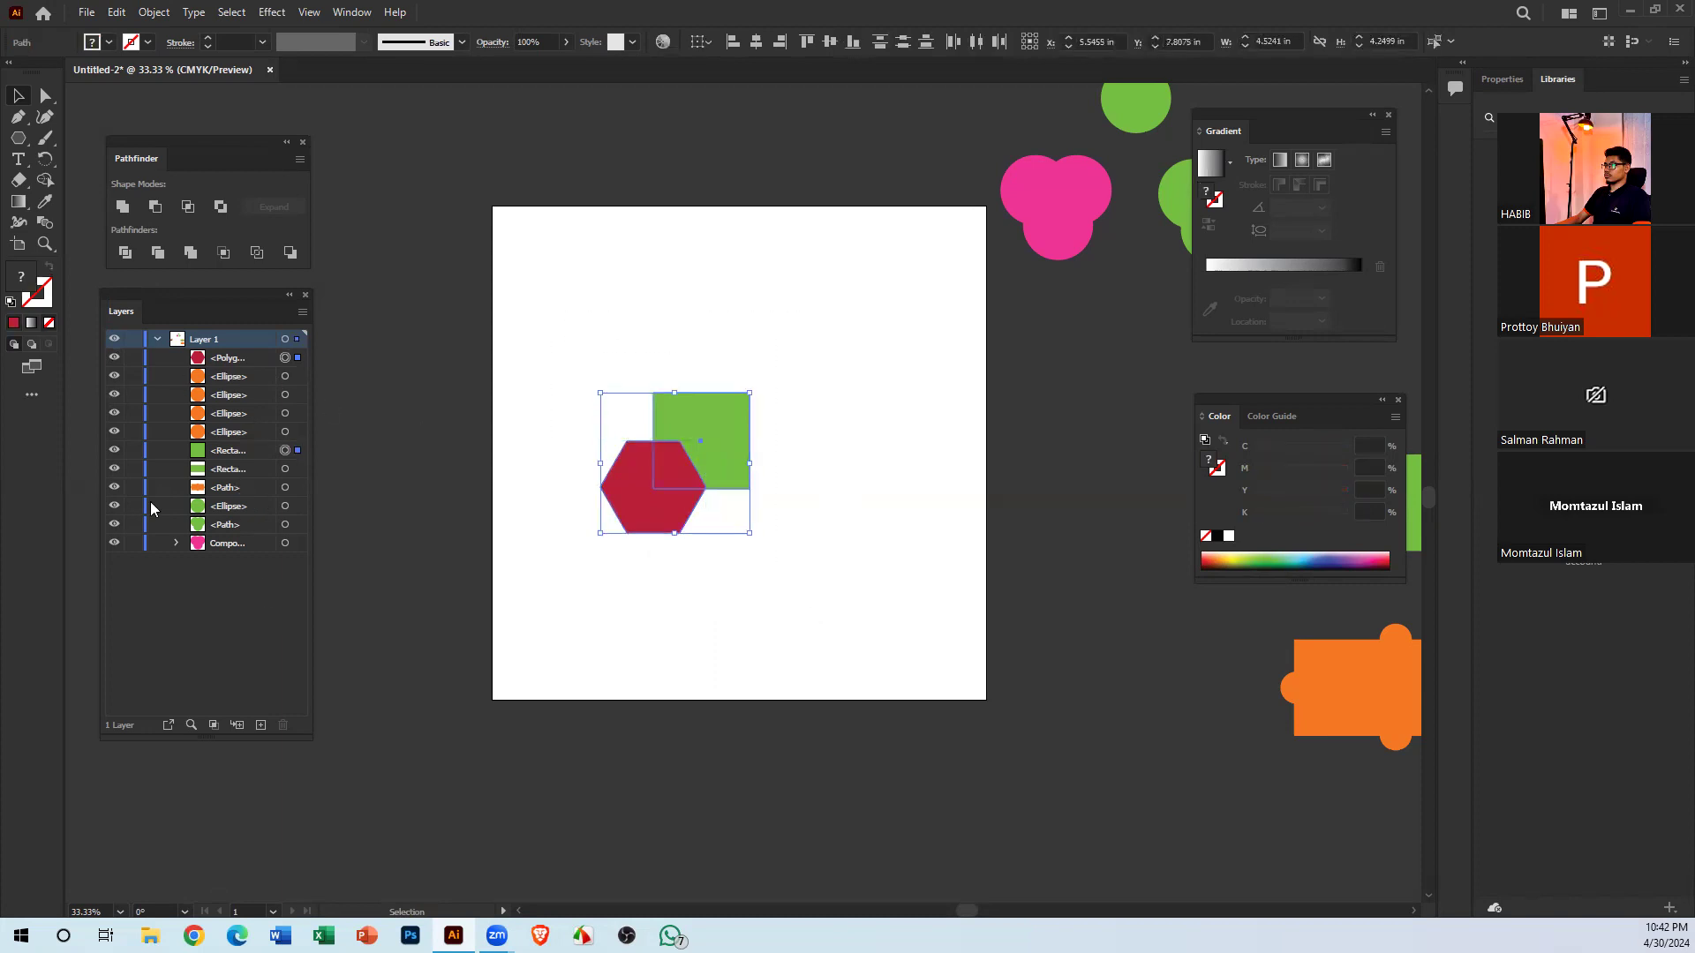
{"action": "left_click_drag", "start_coordinate": [930, 553], "coordinate": [731, 580]}
{"action": "left_click_drag", "start_coordinate": [794, 424], "coordinate": [1086, 606]}
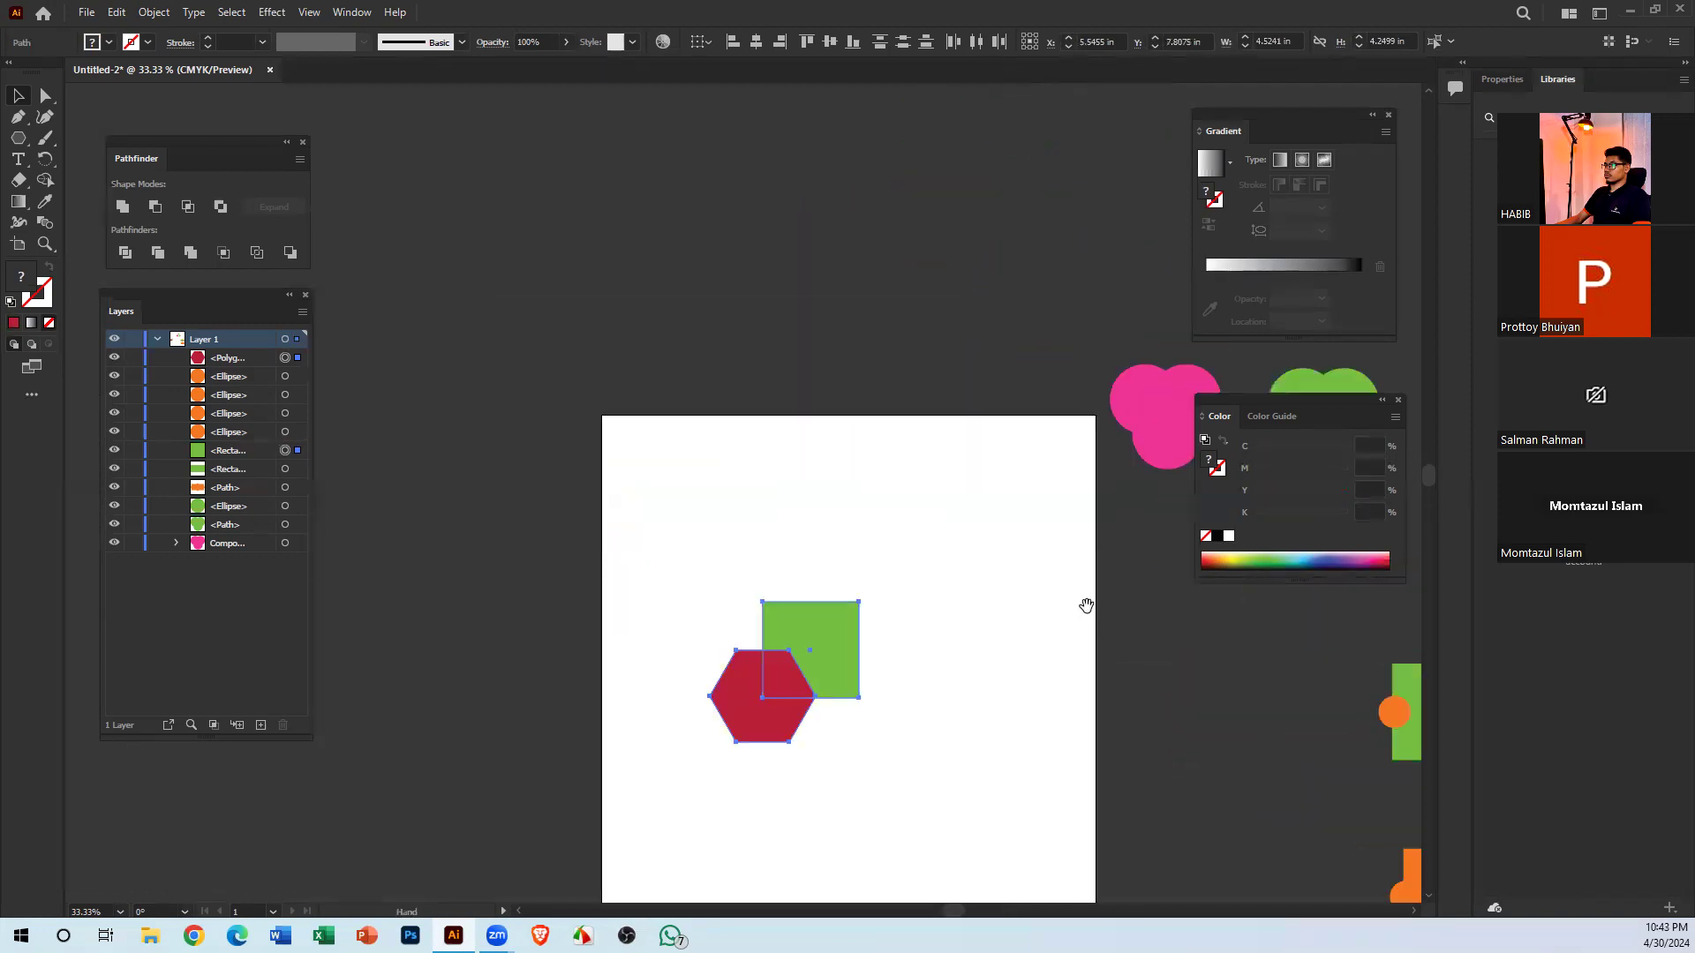
{"action": "left_click_drag", "start_coordinate": [916, 417], "coordinate": [835, 209]}
{"action": "key", "text": "a"}
{"action": "key", "text": "ctrl+plus"}
{"action": "left_click_drag", "start_coordinate": [742, 515], "coordinate": [803, 479]}
{"action": "key", "text": "v"}
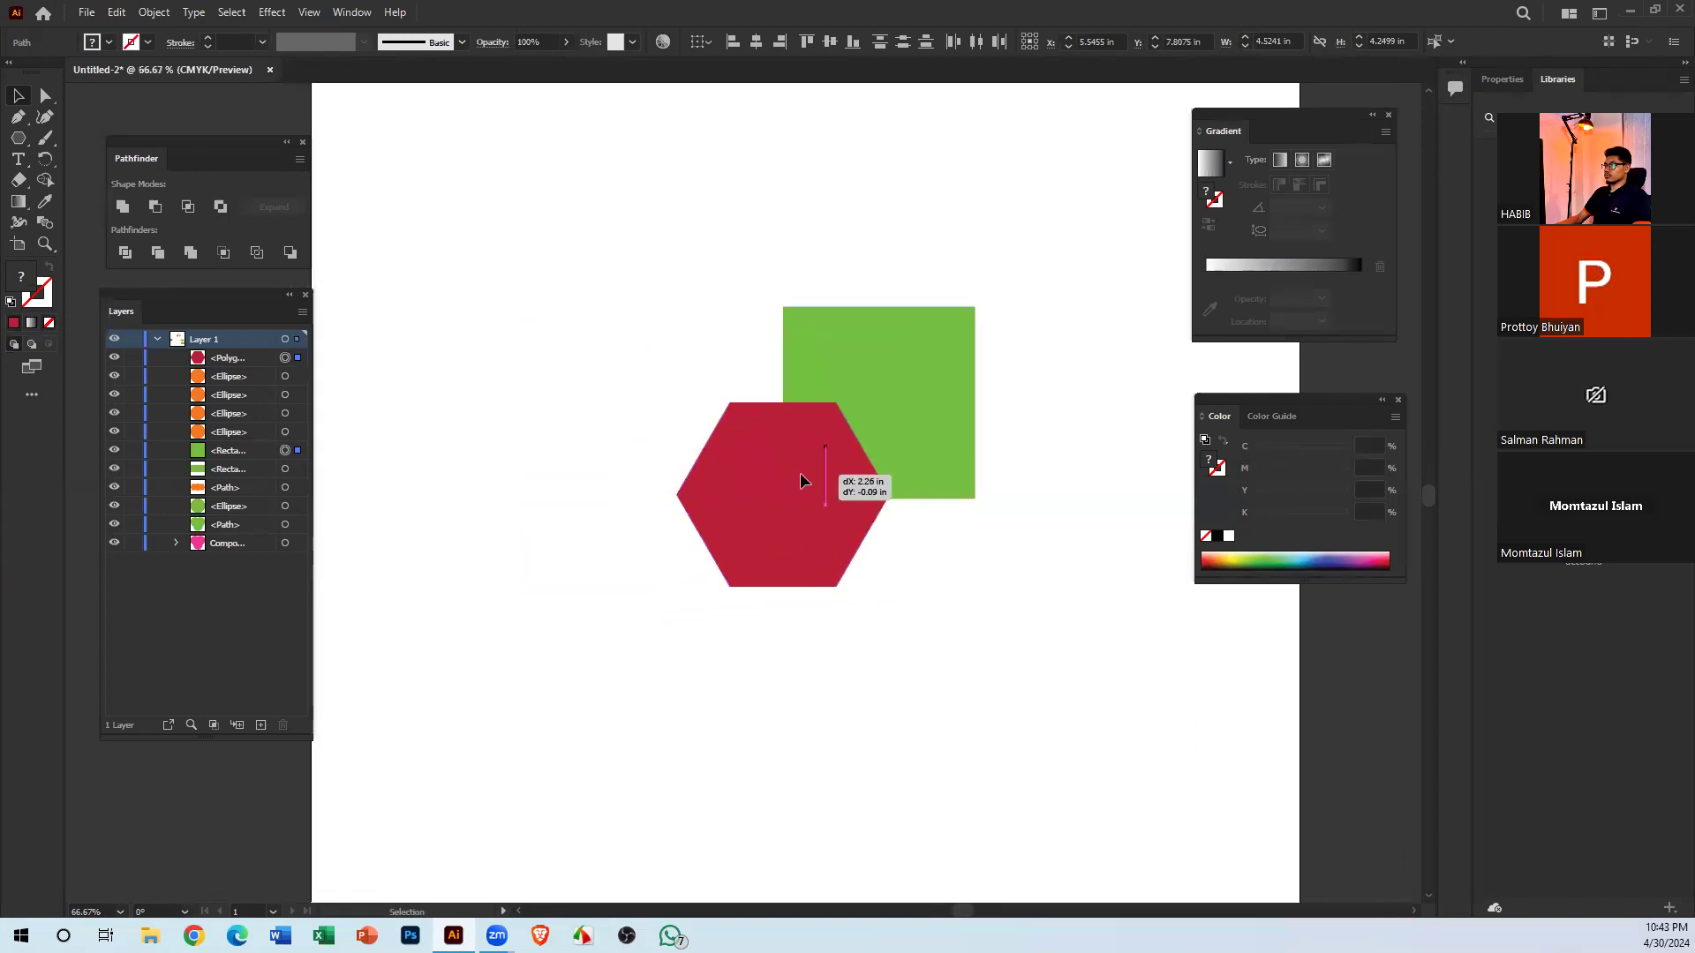
{"action": "left_click", "coordinate": [930, 618]}
{"action": "left_click_drag", "start_coordinate": [914, 627], "coordinate": [847, 655]}
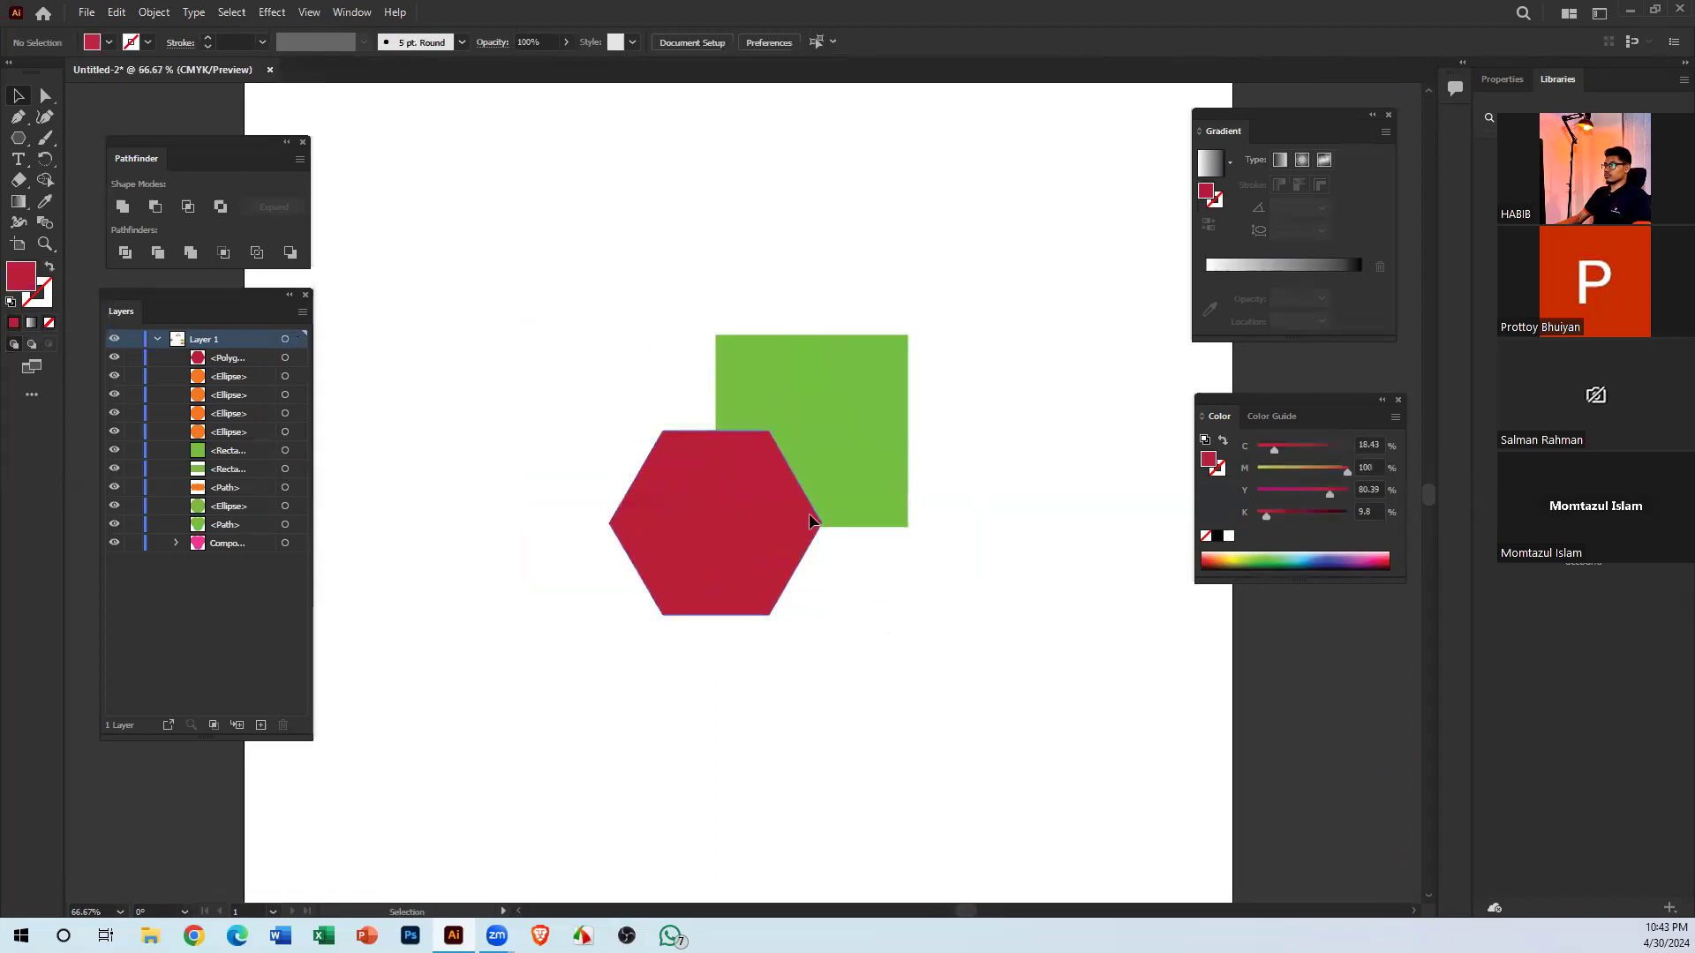
Select the square and hexagon alternately to examine their layer order, and expand the pink compound shape's layer entry
{"action": "left_click", "coordinate": [888, 395]}
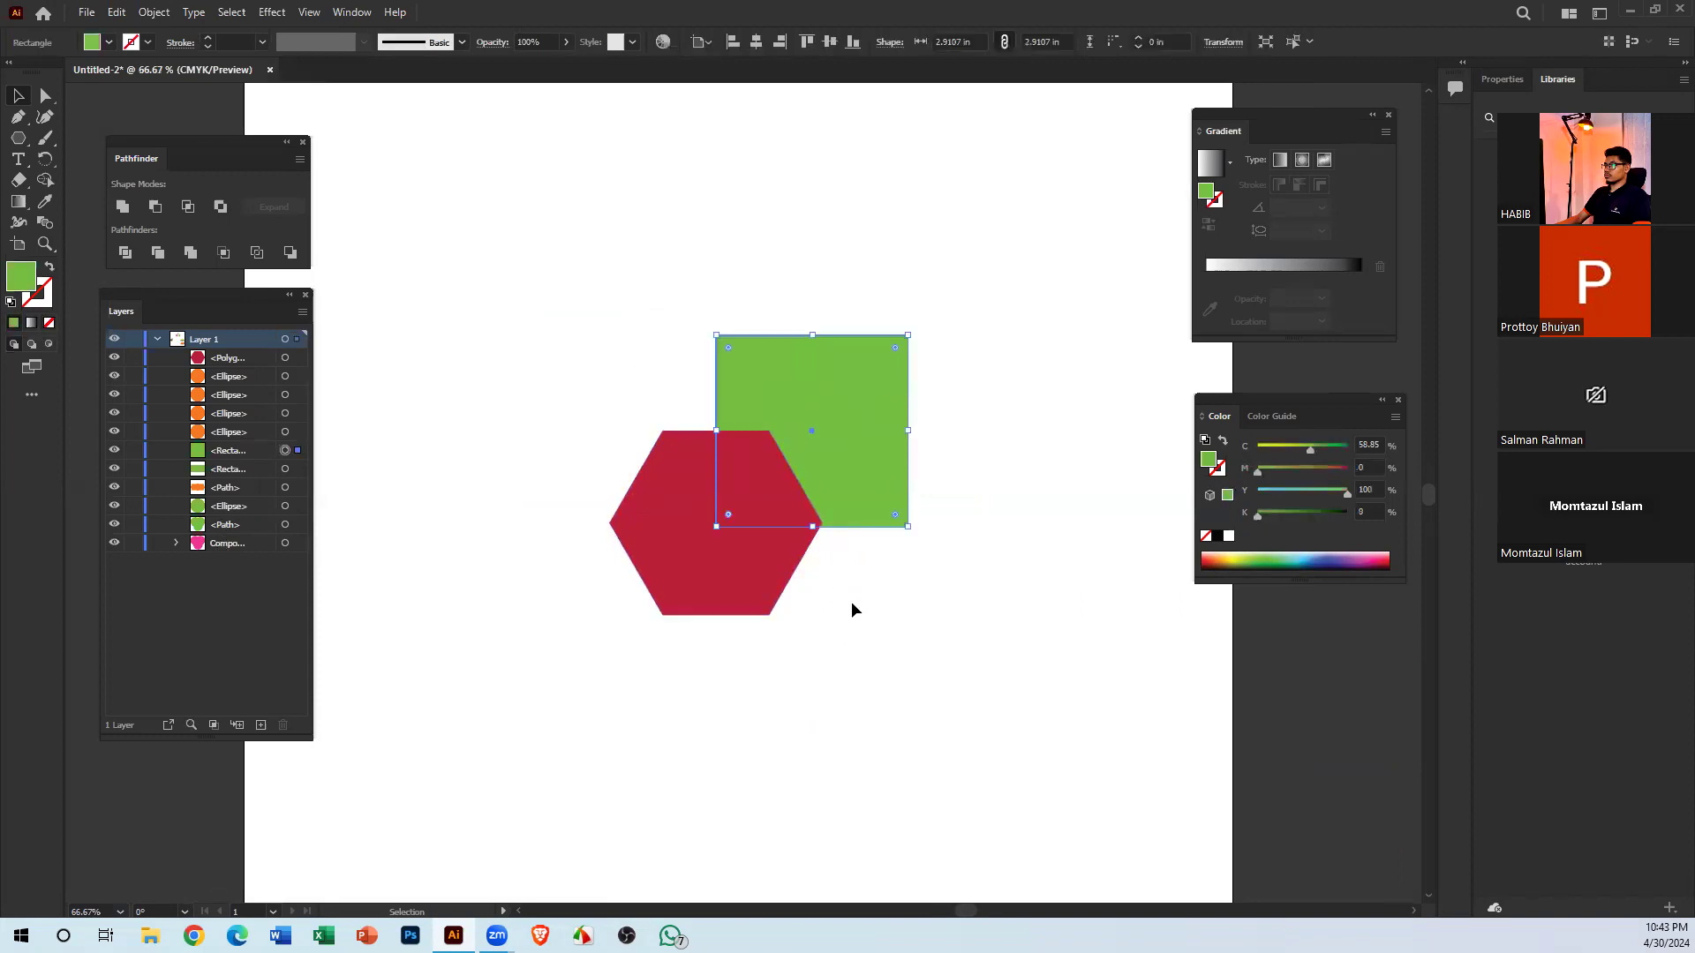
{"action": "left_click", "coordinate": [851, 601]}
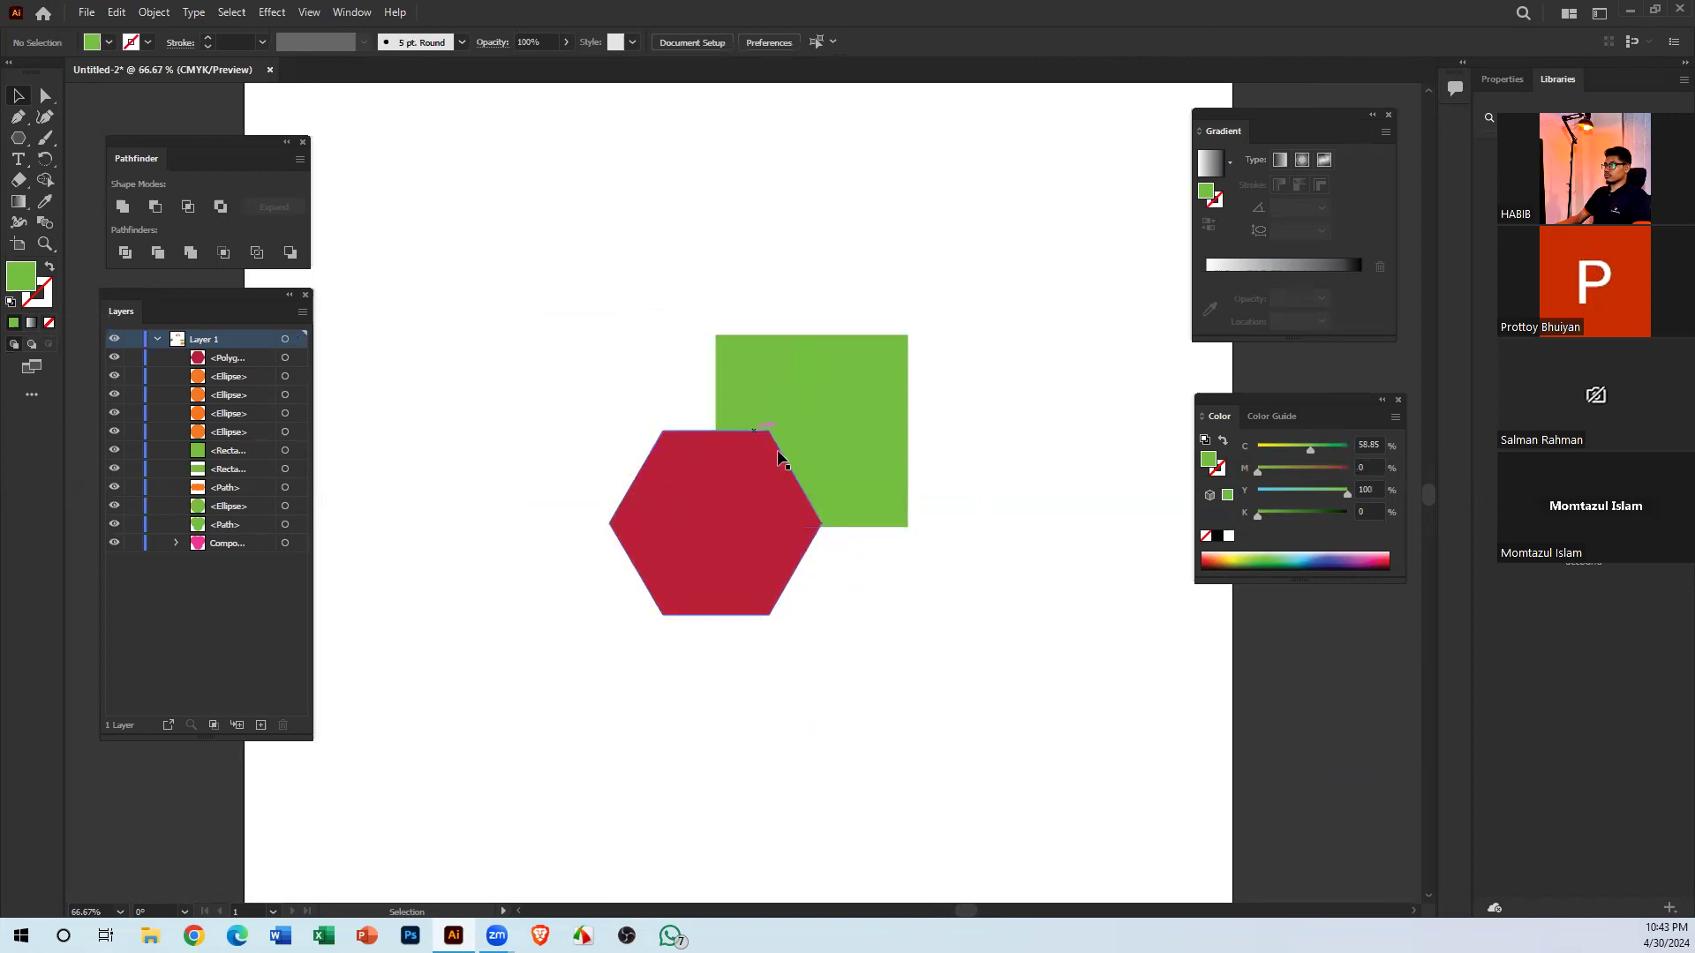
{"action": "left_click", "coordinate": [756, 484]}
{"action": "left_click", "coordinate": [884, 438]}
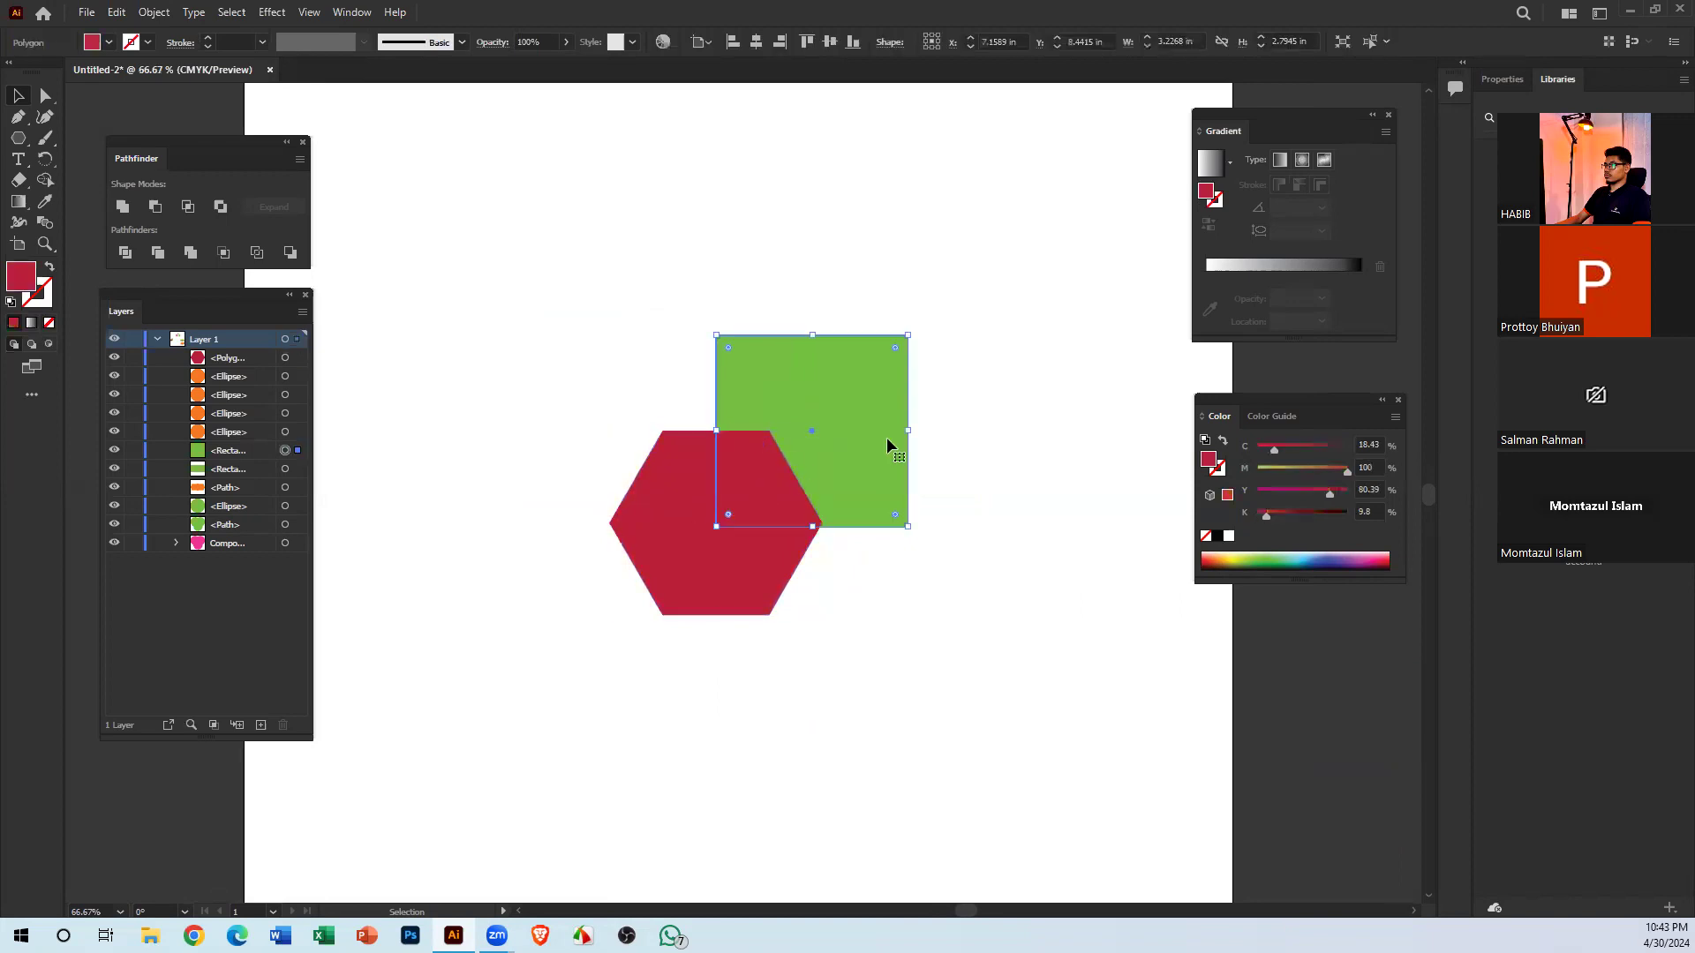
{"action": "left_click", "coordinate": [706, 469]}
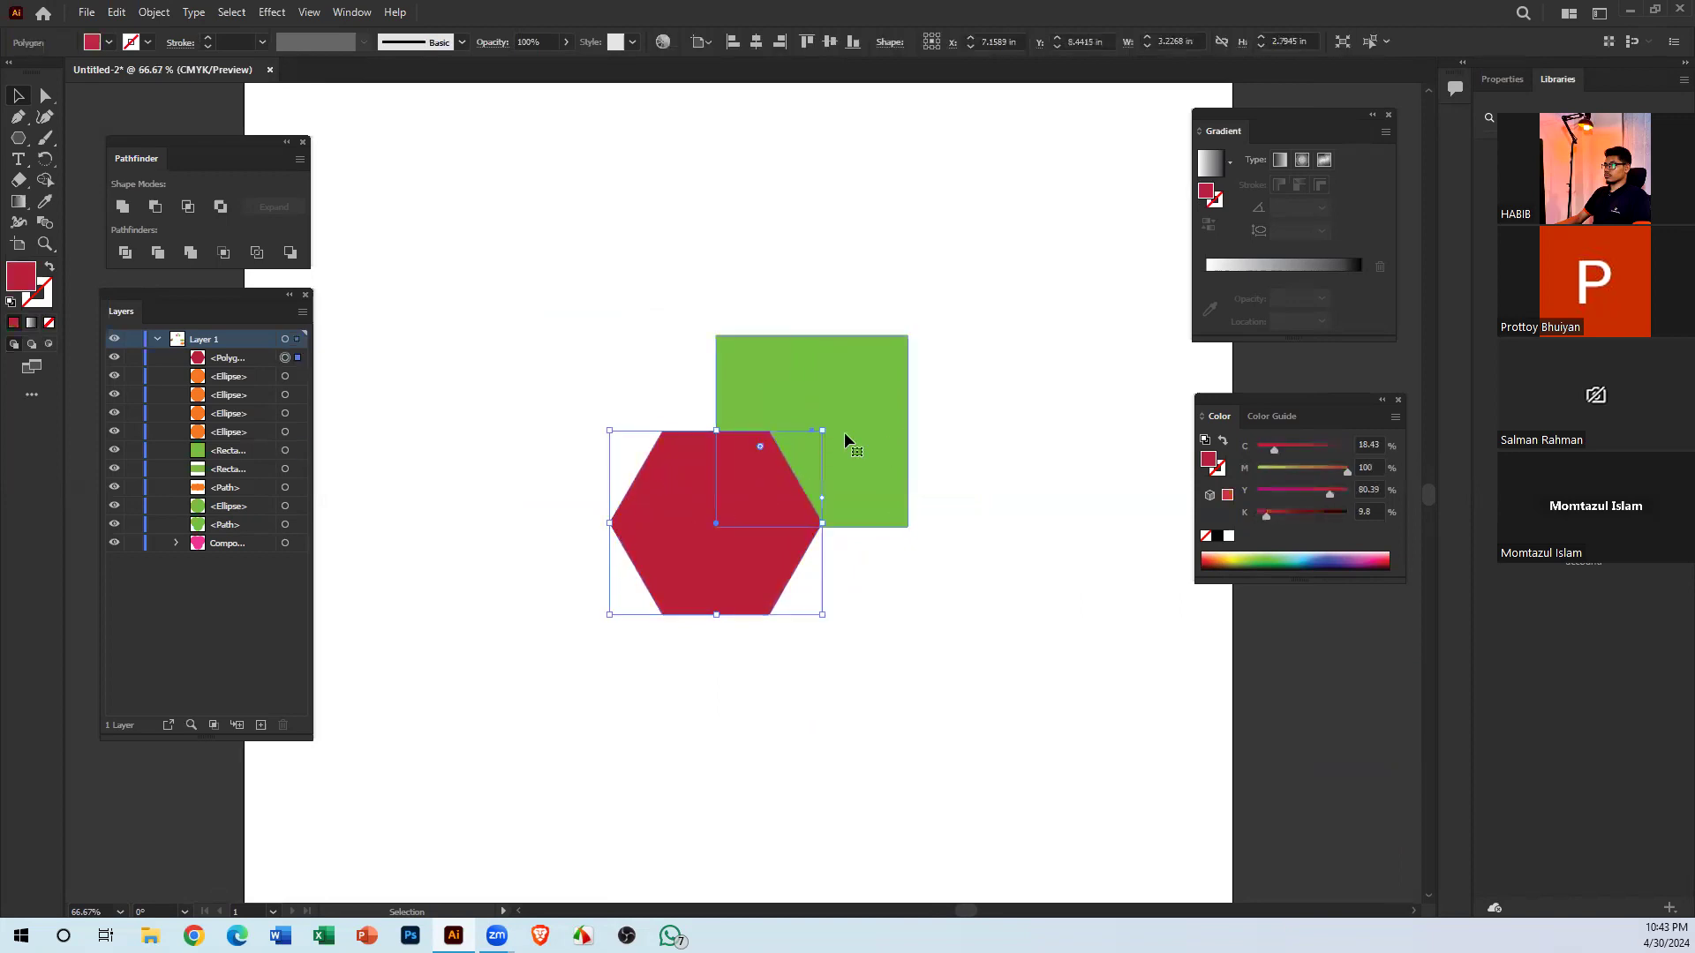
{"action": "left_click", "coordinate": [844, 432]}
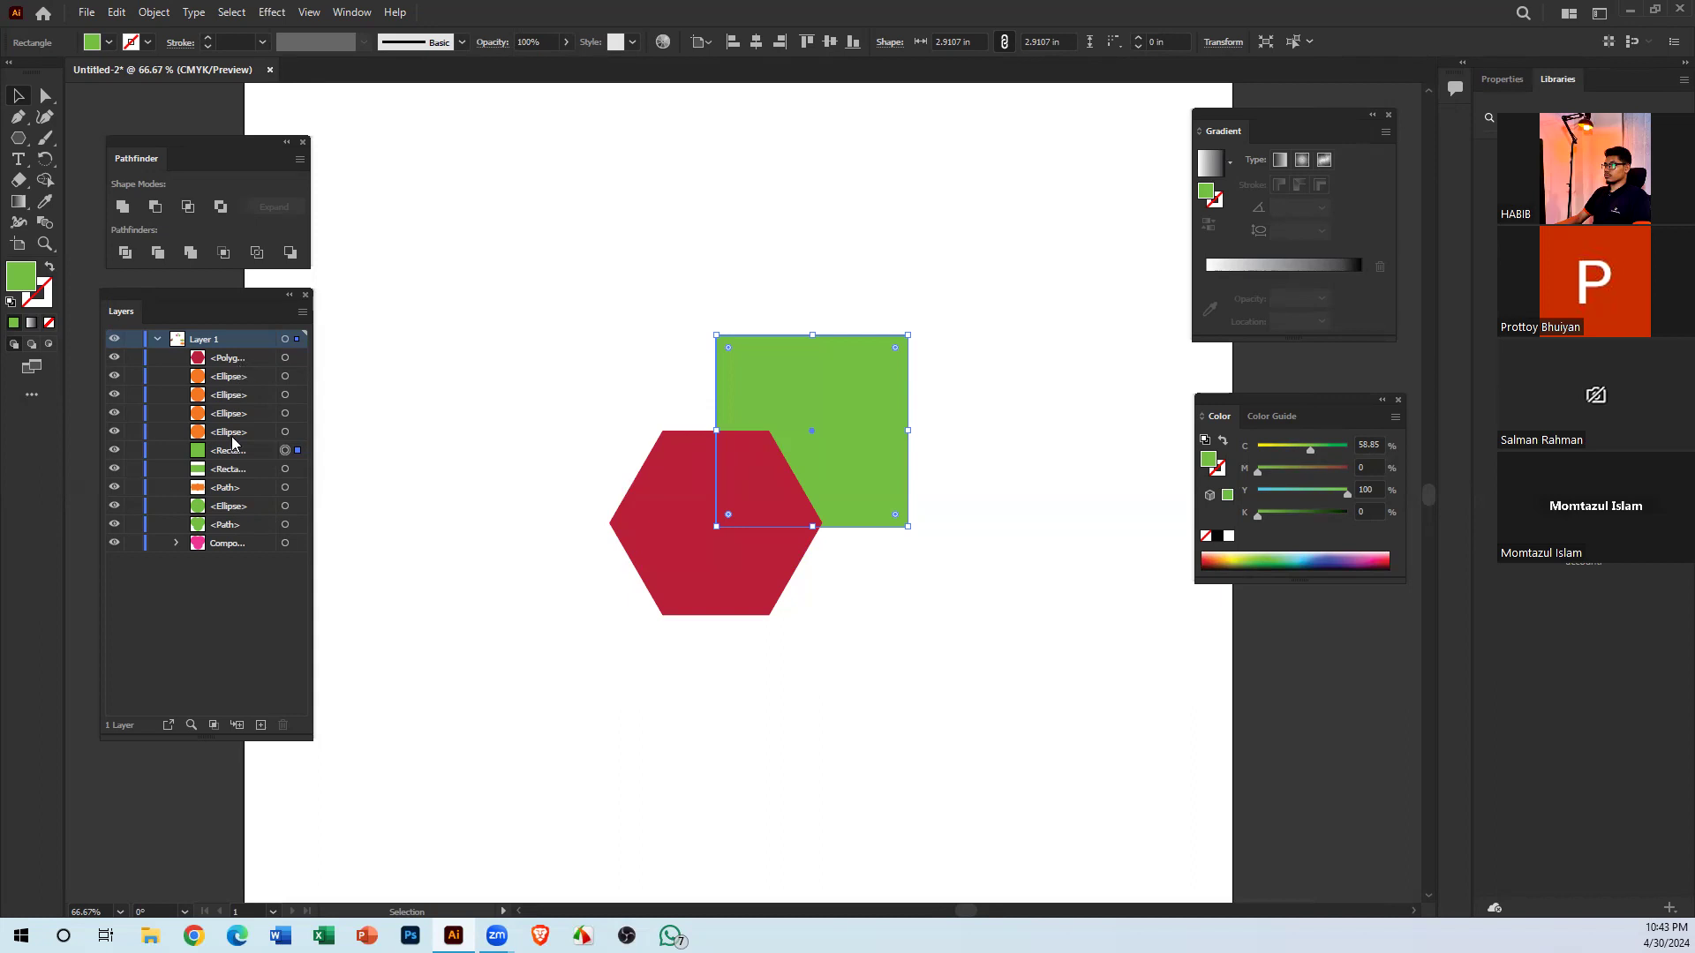
{"action": "left_click", "coordinate": [174, 545]}
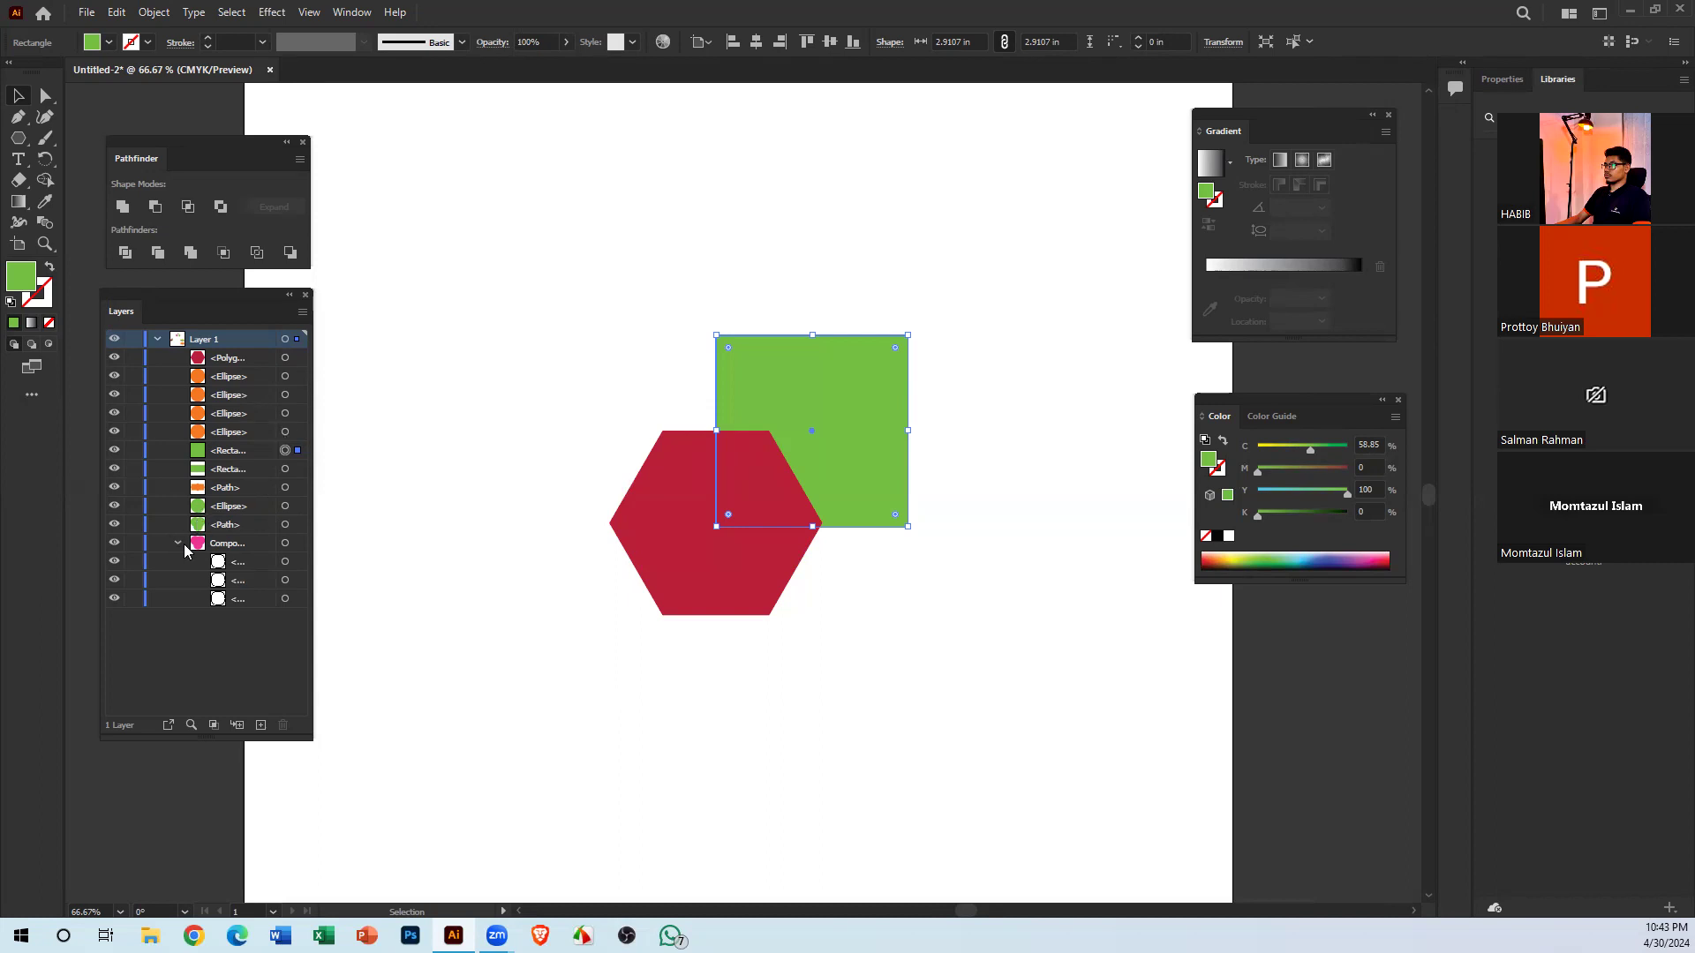
Move the red hexagon down the layer order to just above the pink compound shape, placing it behind the green square
{"action": "left_click", "coordinate": [239, 381]}
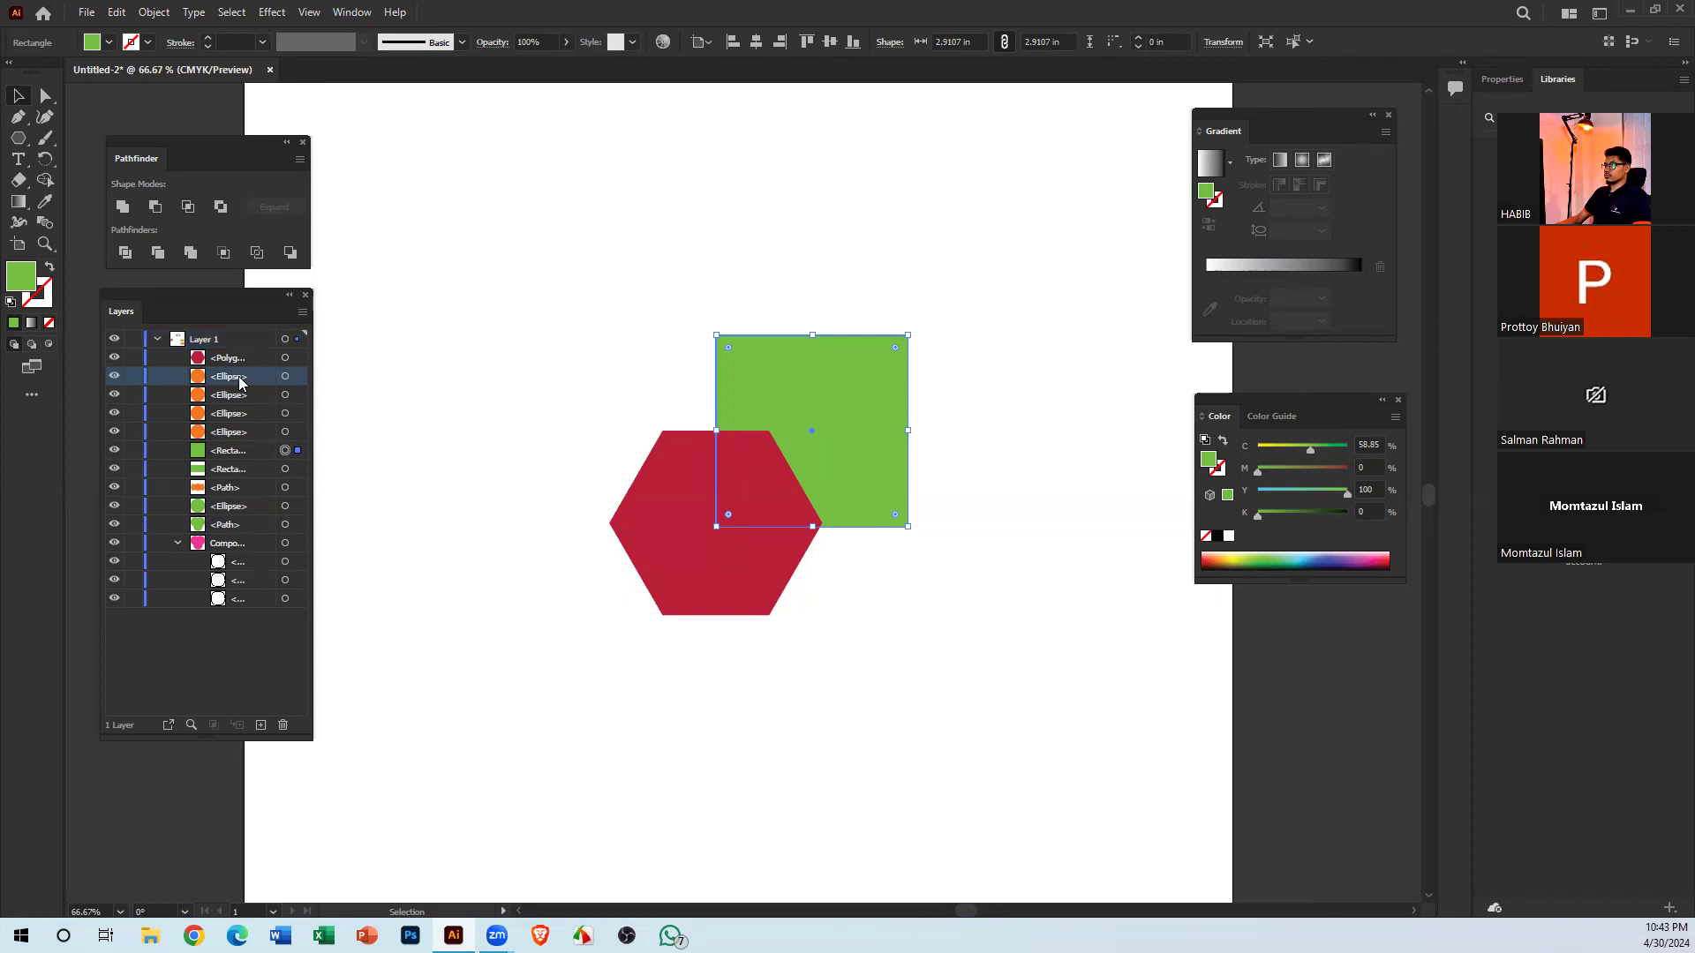
{"action": "left_click", "coordinate": [239, 360]}
{"action": "left_click", "coordinate": [473, 388]}
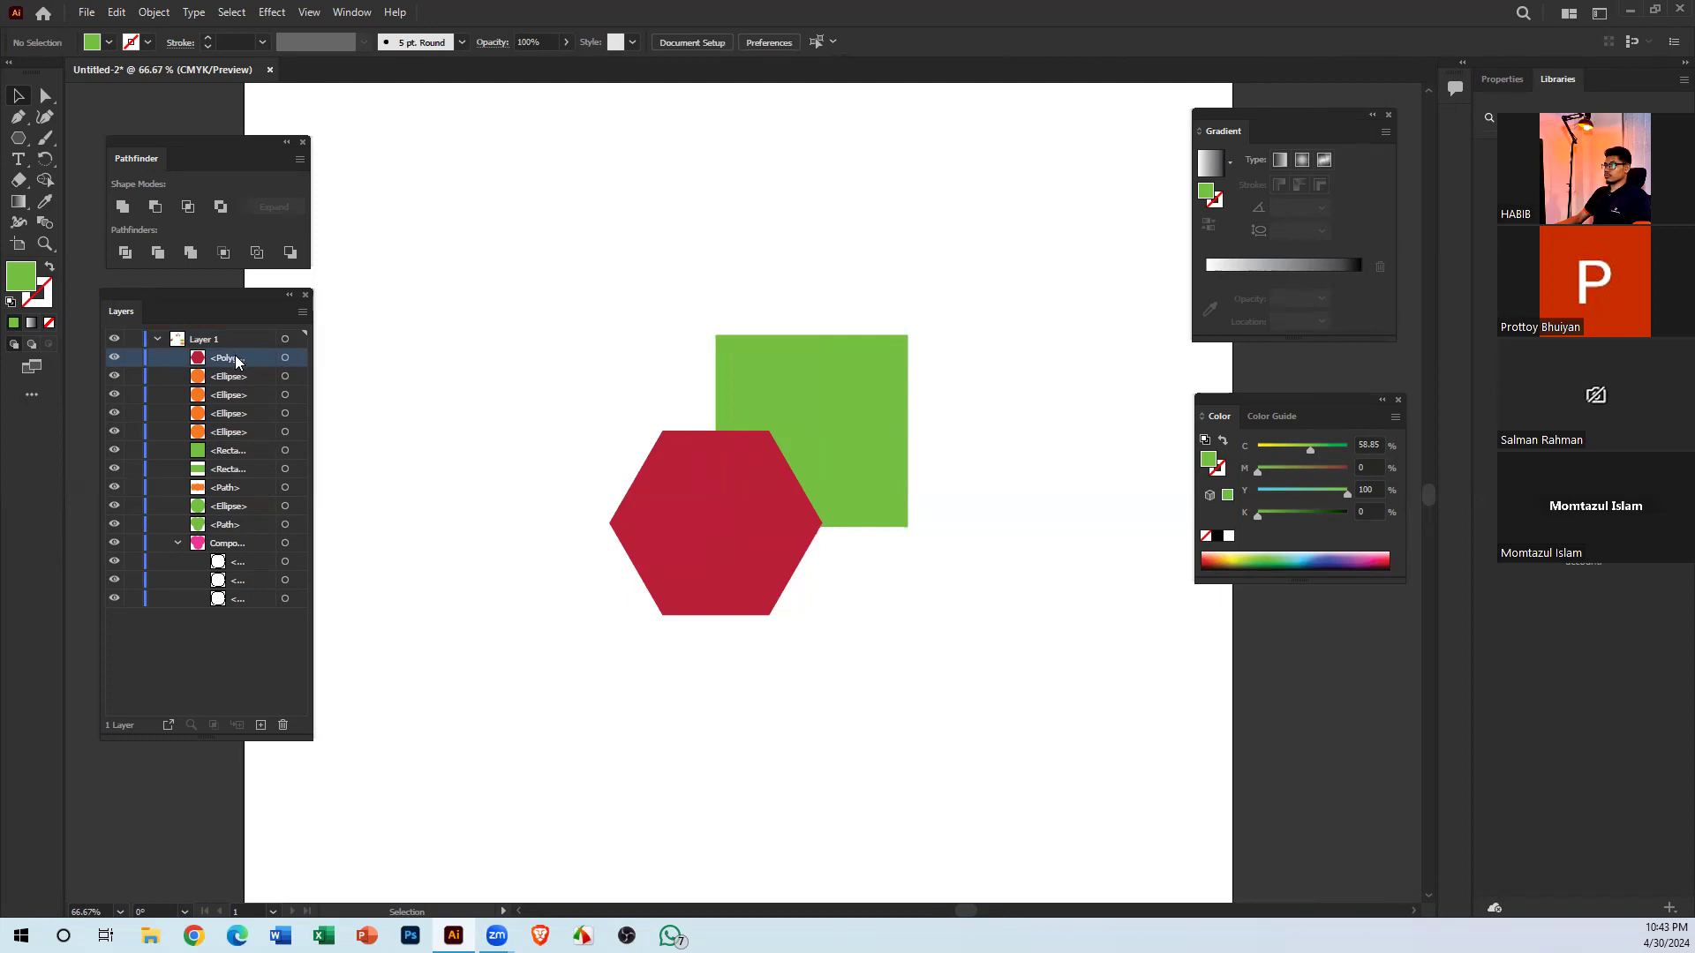
{"action": "left_click_drag", "start_coordinate": [236, 360], "coordinate": [250, 536]}
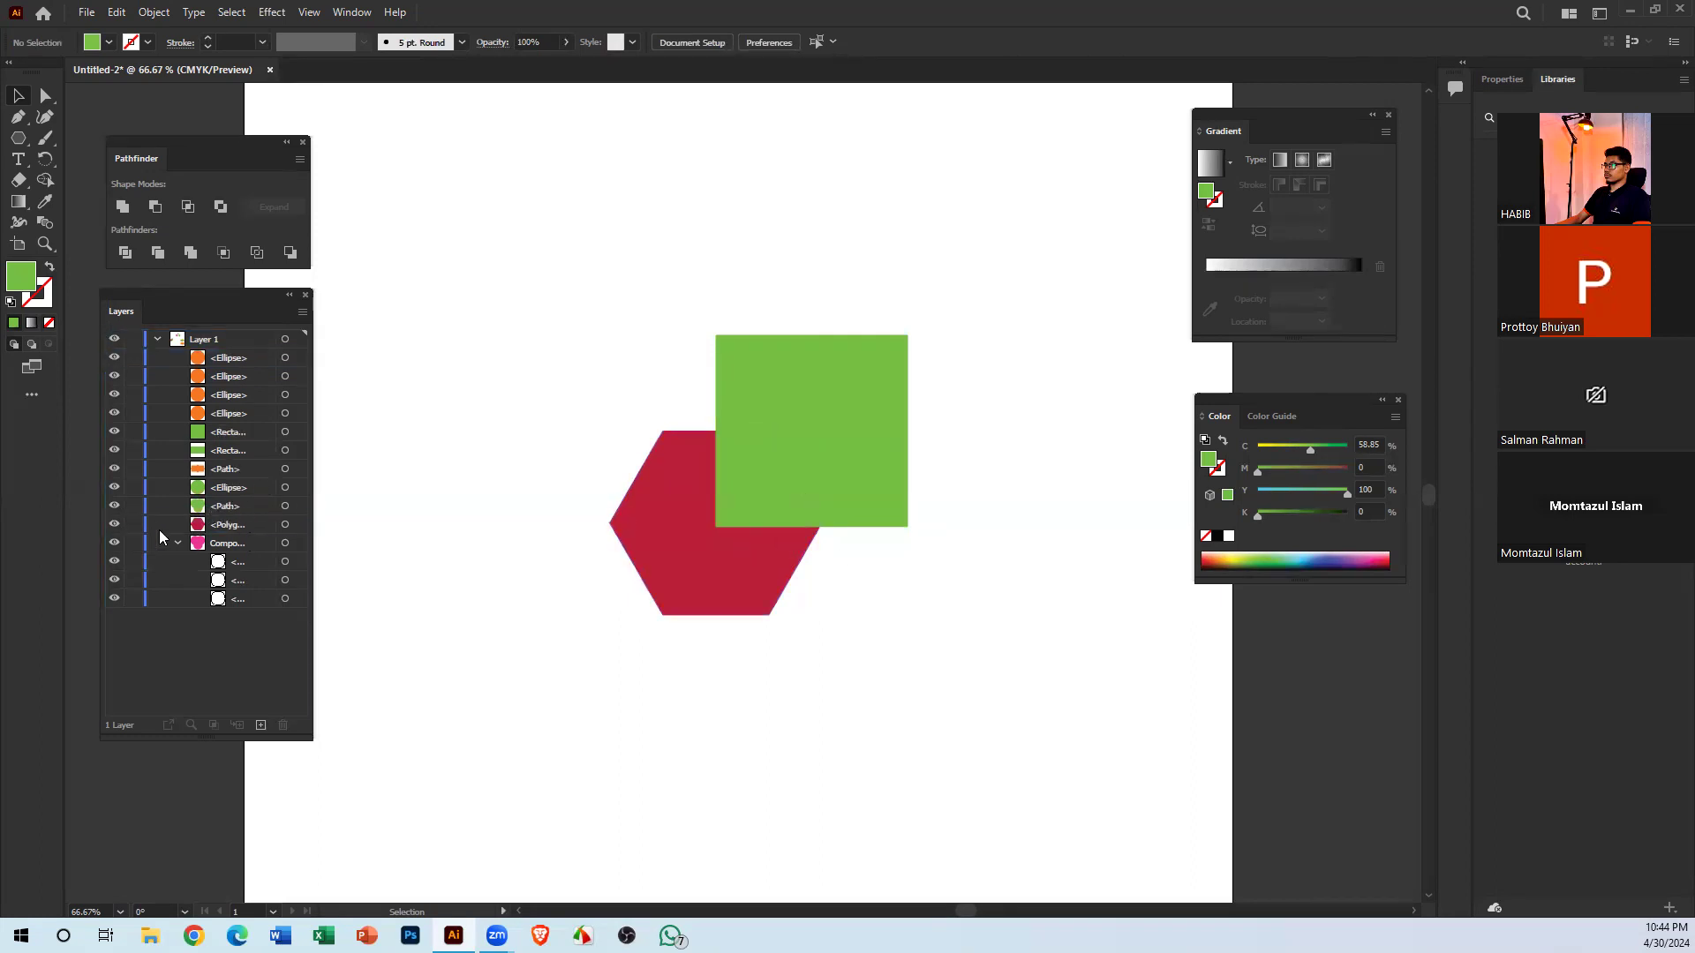
Hide the four orange ellipses and the green square, show the square again, and compare the square's and hexagon's layer entries
{"action": "left_click", "coordinate": [828, 421]}
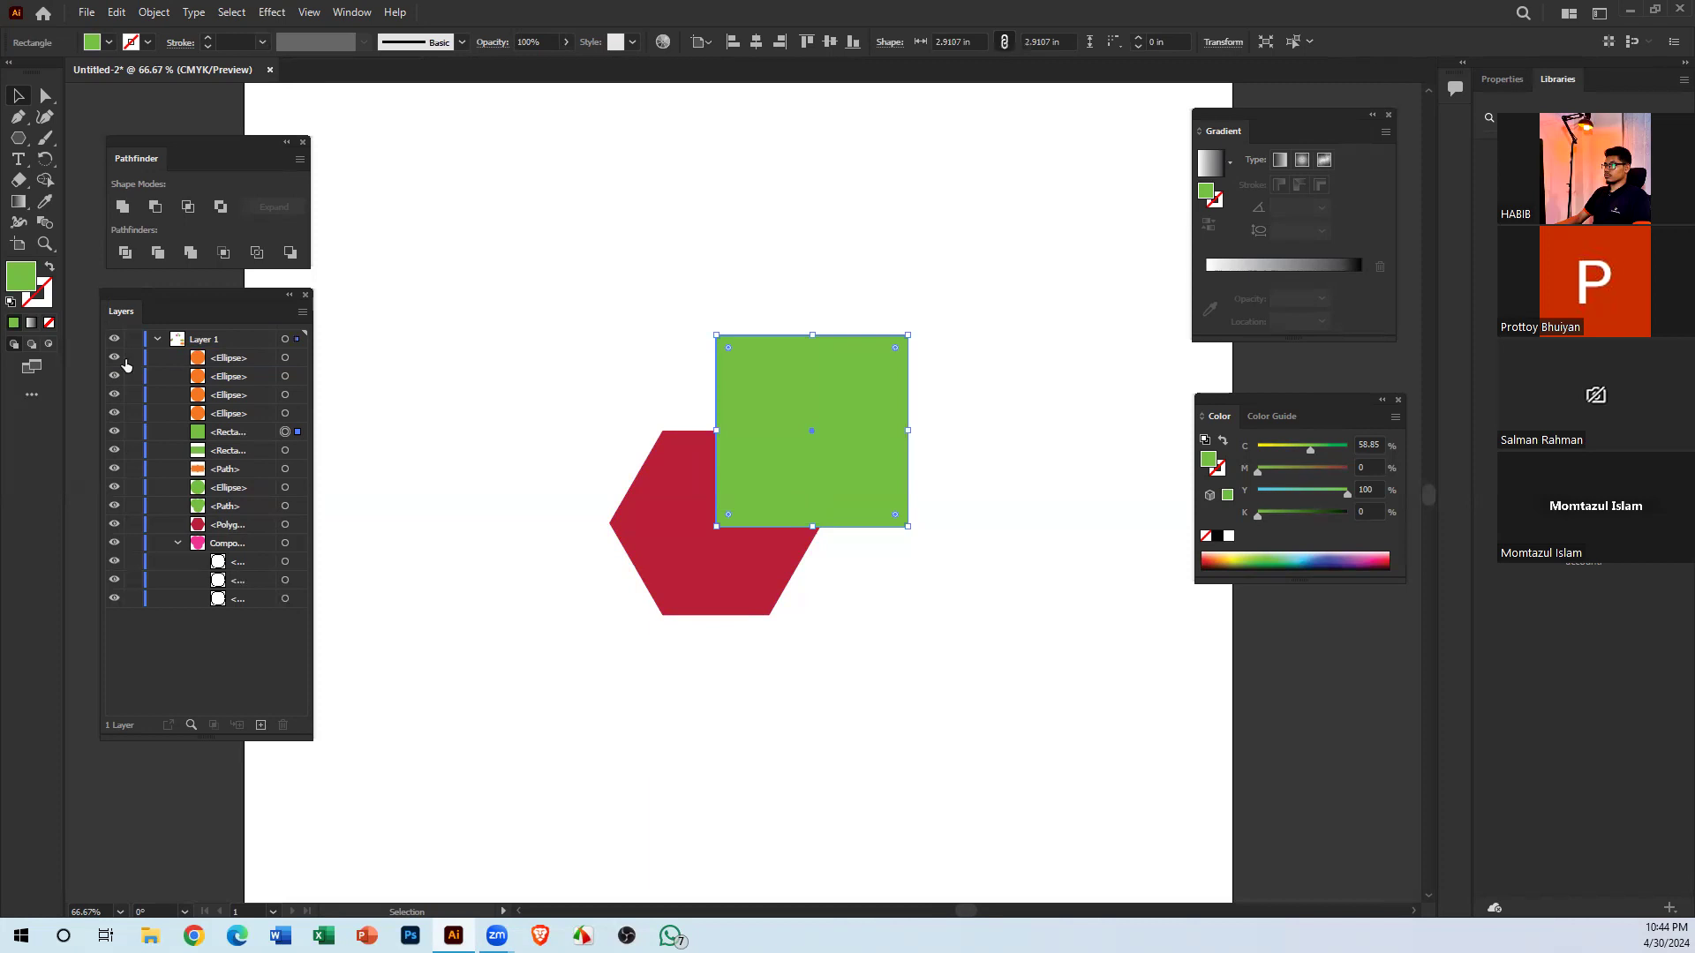
{"action": "left_click_drag", "start_coordinate": [113, 357], "coordinate": [106, 429]}
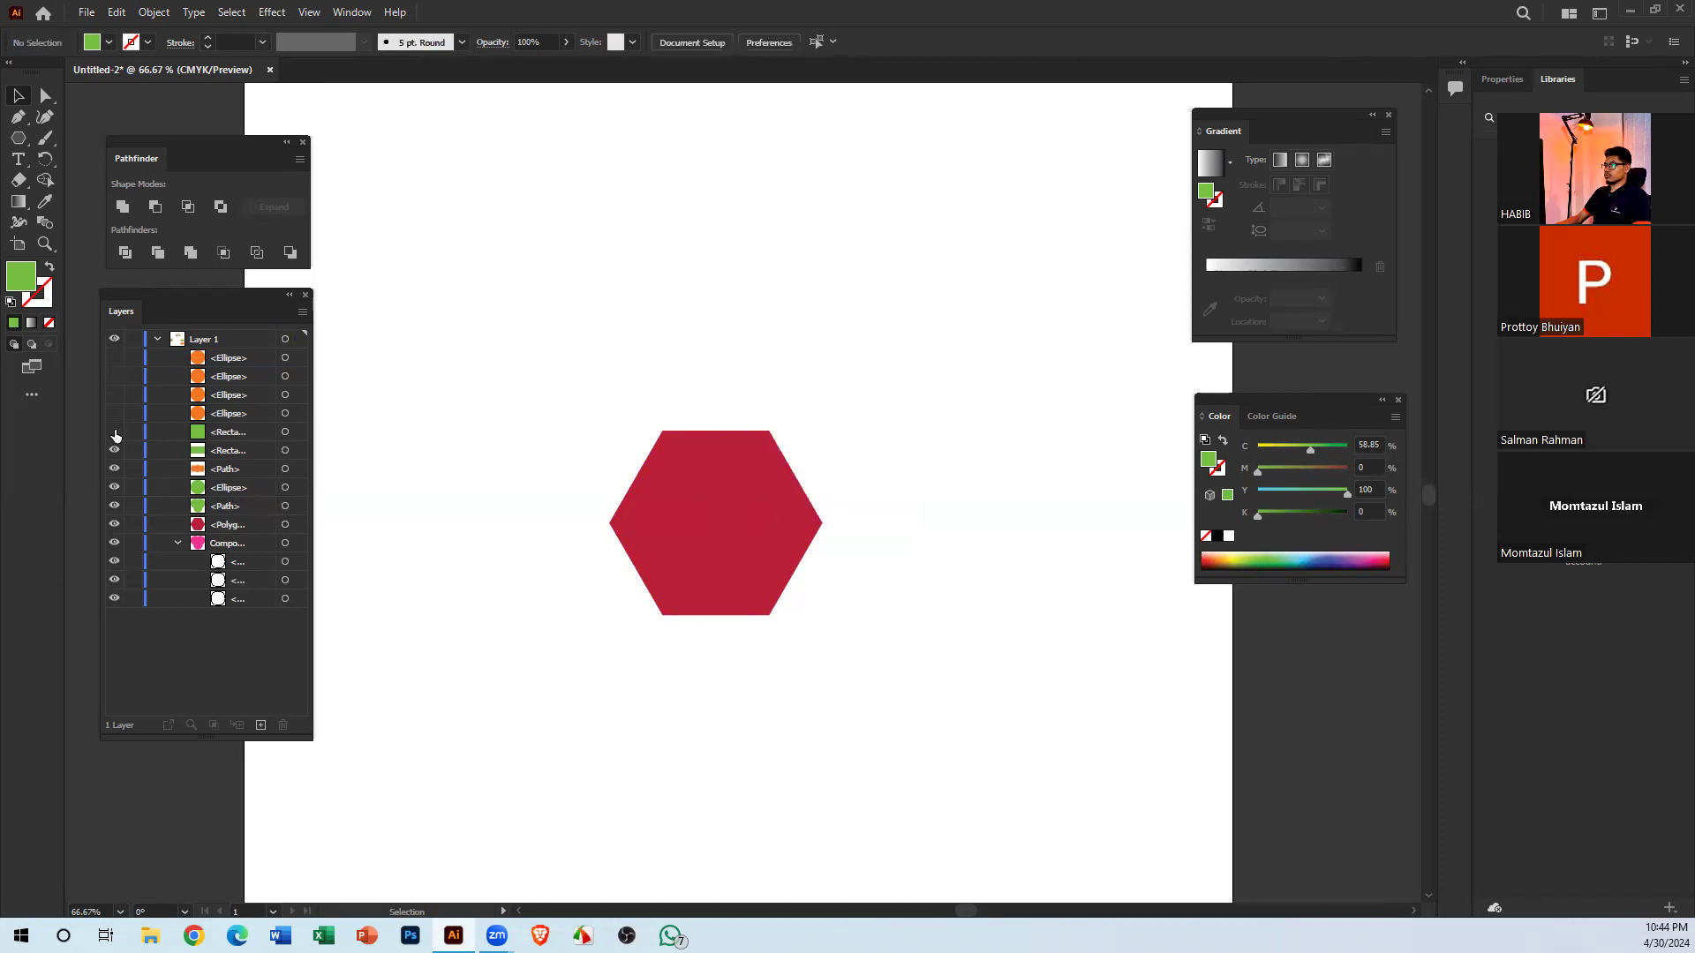
{"action": "left_click", "coordinate": [114, 431]}
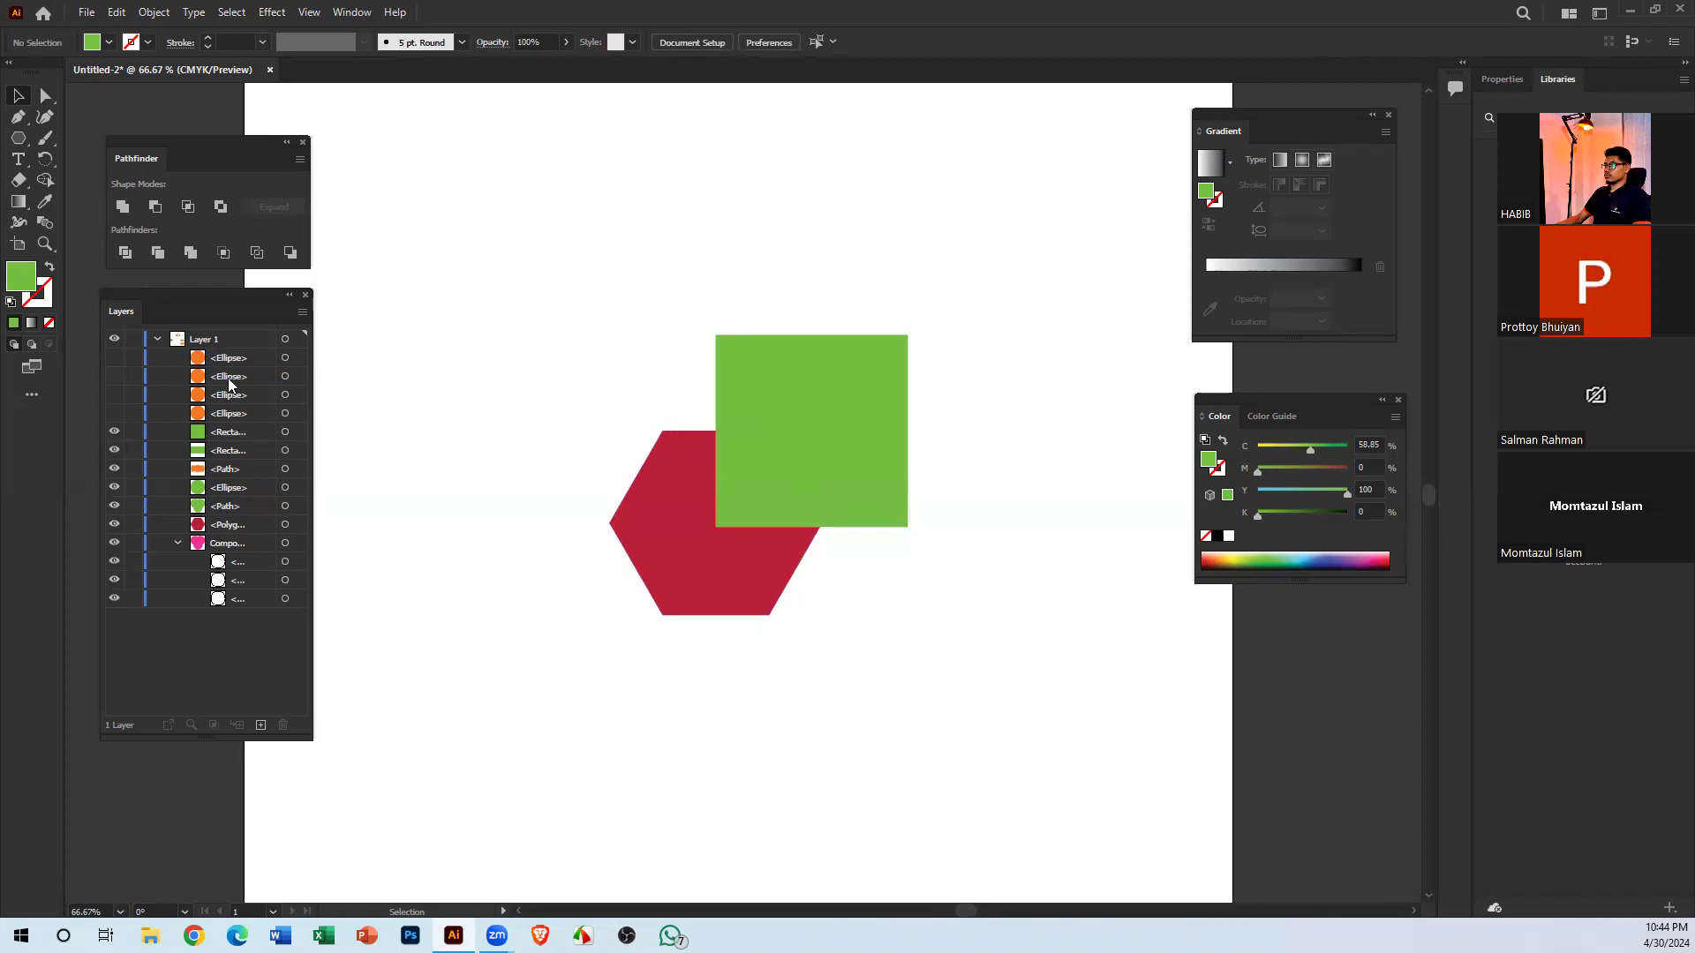
{"action": "left_click", "coordinate": [236, 436]}
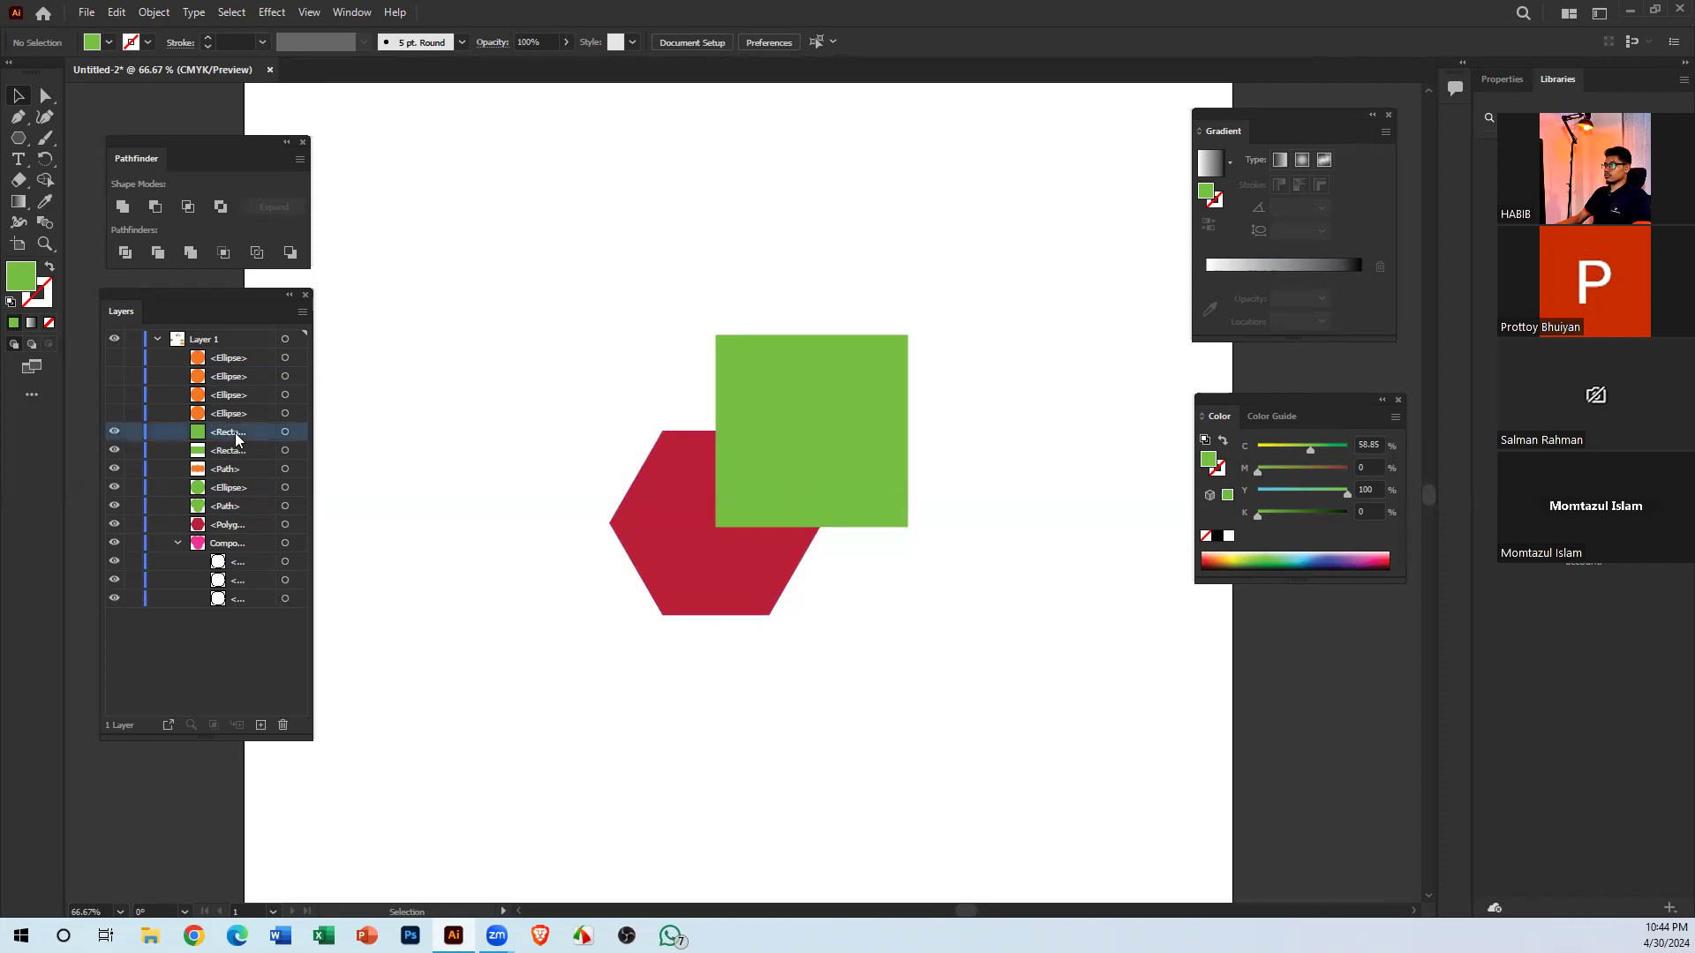
{"action": "left_click", "coordinate": [226, 526]}
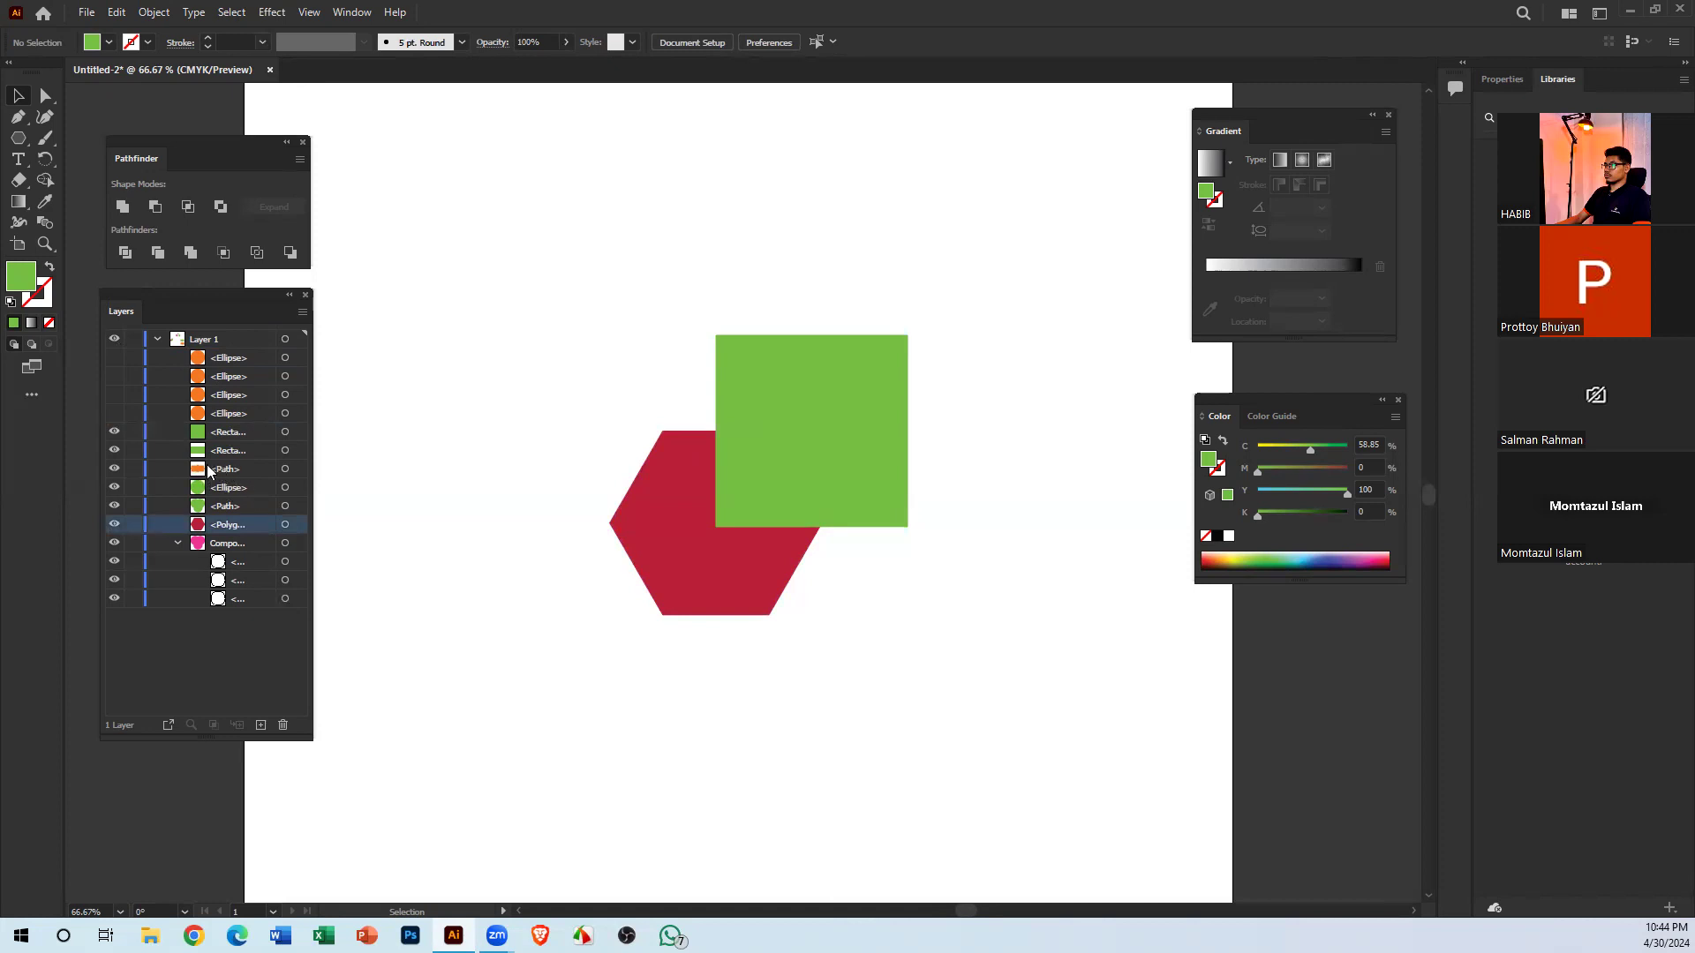
Delete all the visible green, pink and orange shapes lying outside the artboard, keeping the square and hexagon
{"action": "left_click_drag", "start_coordinate": [710, 648], "coordinate": [199, 709]}
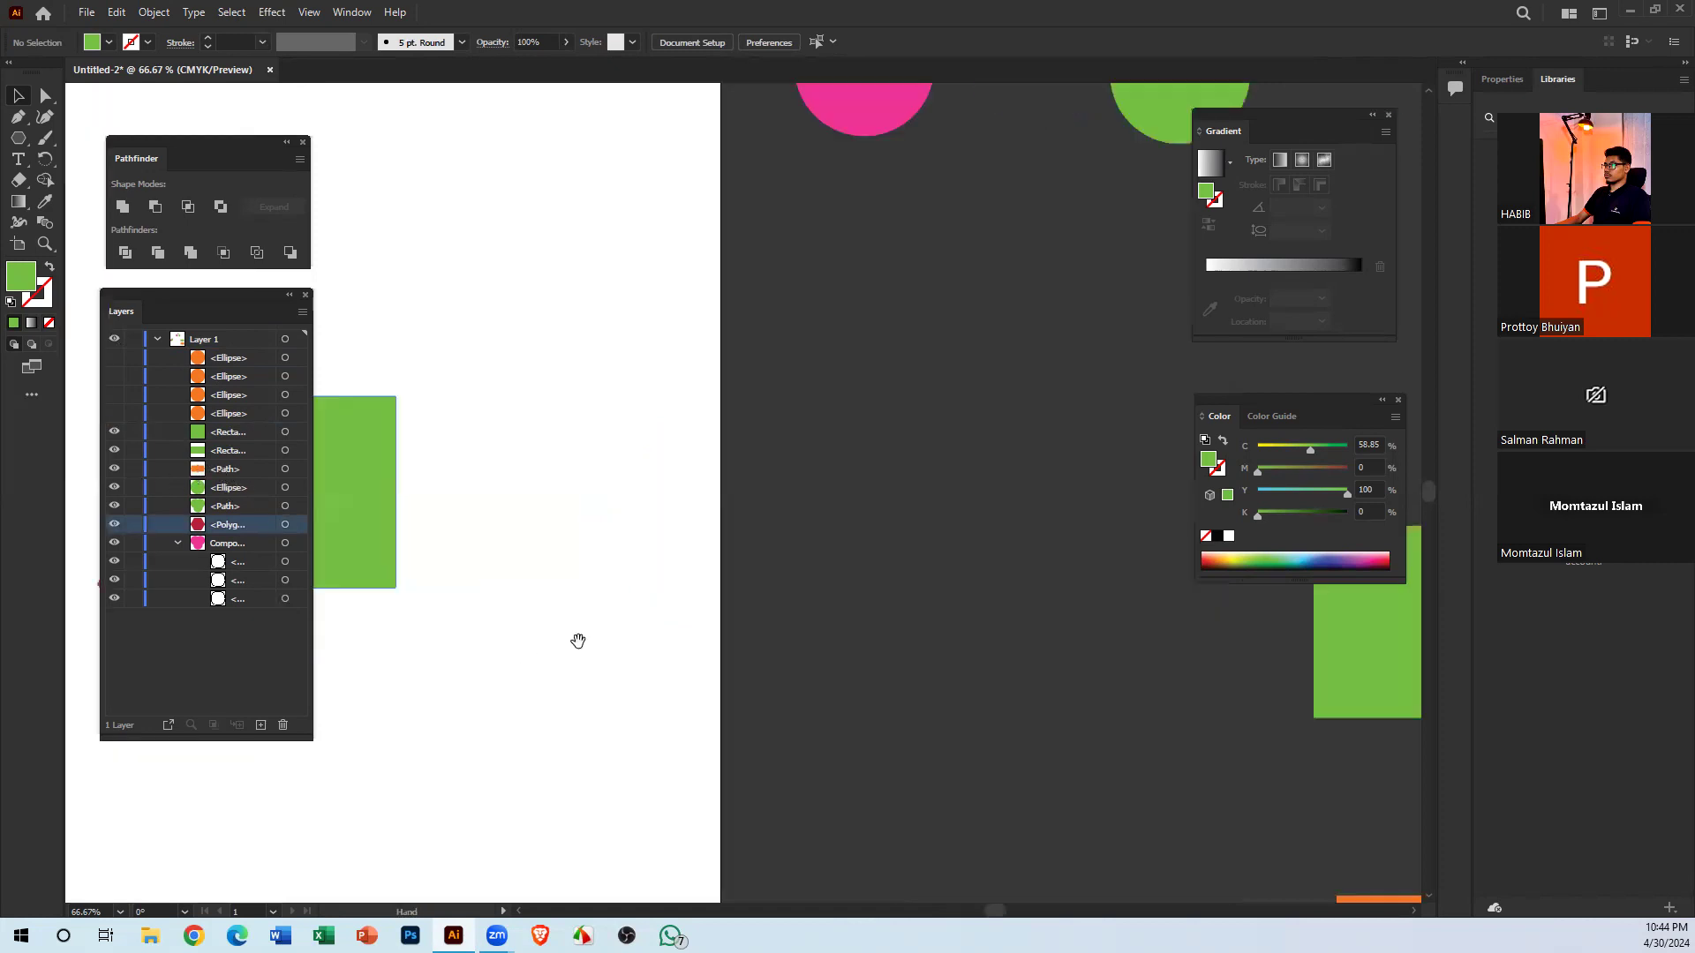
{"action": "left_click_drag", "start_coordinate": [578, 640], "coordinate": [382, 639]}
{"action": "key", "text": "ctrl+minus"}
{"action": "key", "text": "ctrl+minus"}
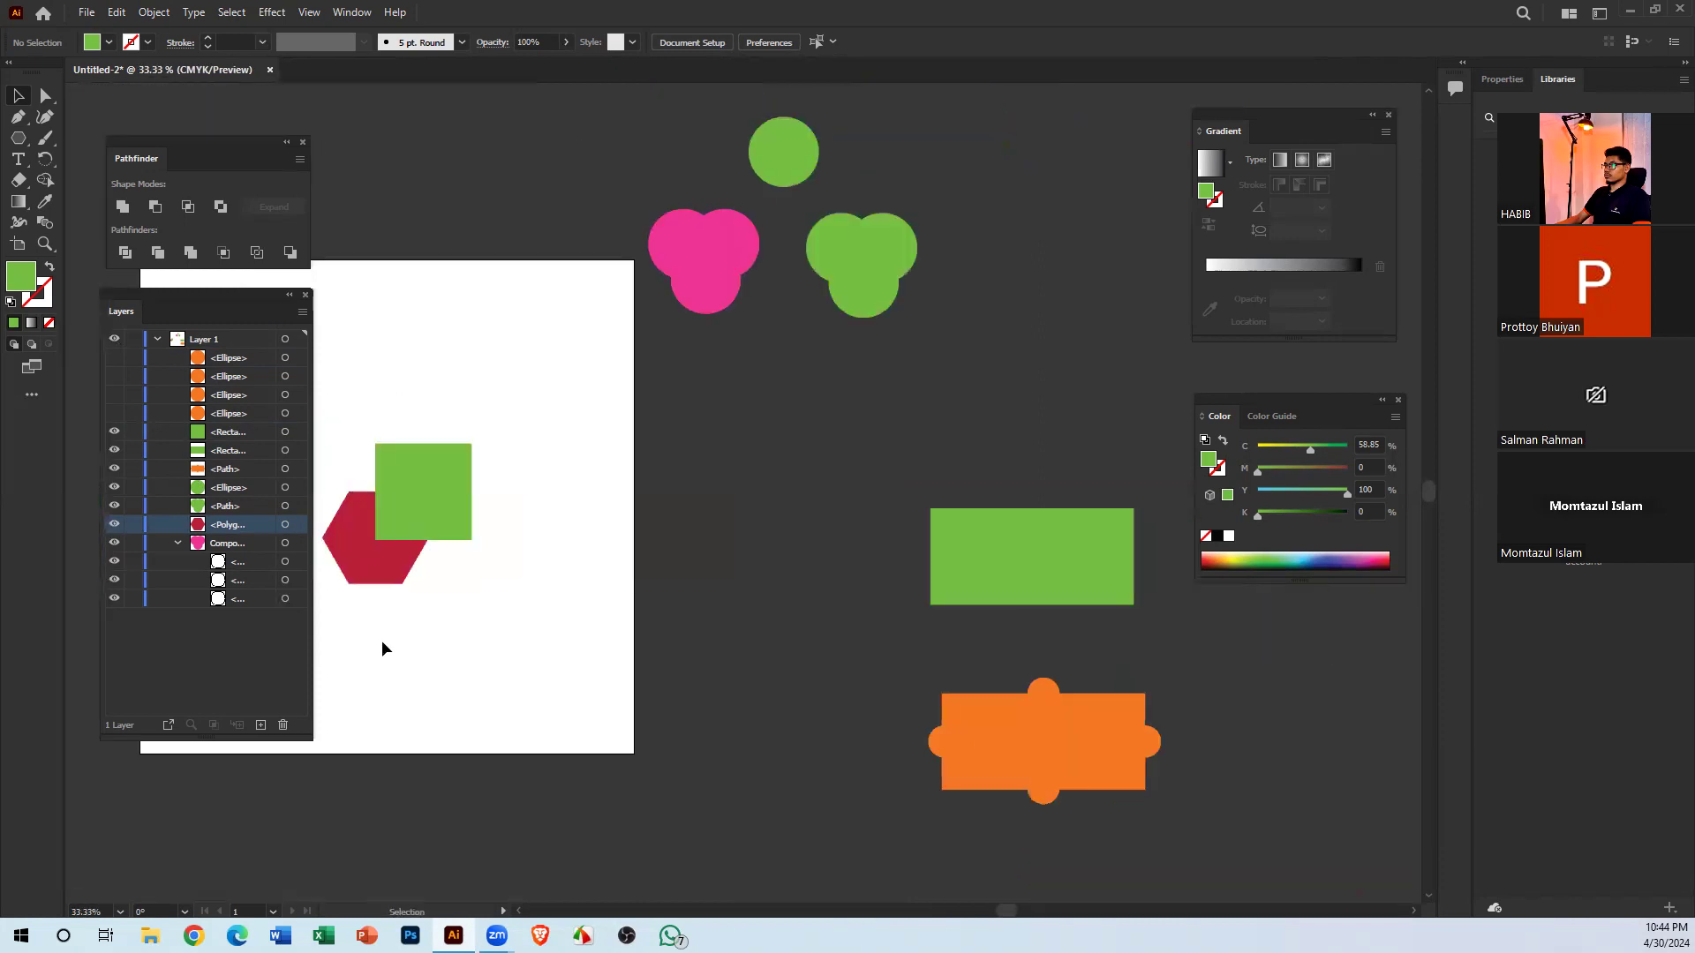
{"action": "left_click_drag", "start_coordinate": [772, 605], "coordinate": [670, 605]}
{"action": "left_click_drag", "start_coordinate": [634, 245], "coordinate": [868, 325]}
{"action": "left_click_drag", "start_coordinate": [688, 149], "coordinate": [858, 311]}
{"action": "left_click_drag", "start_coordinate": [731, 199], "coordinate": [1032, 851]}
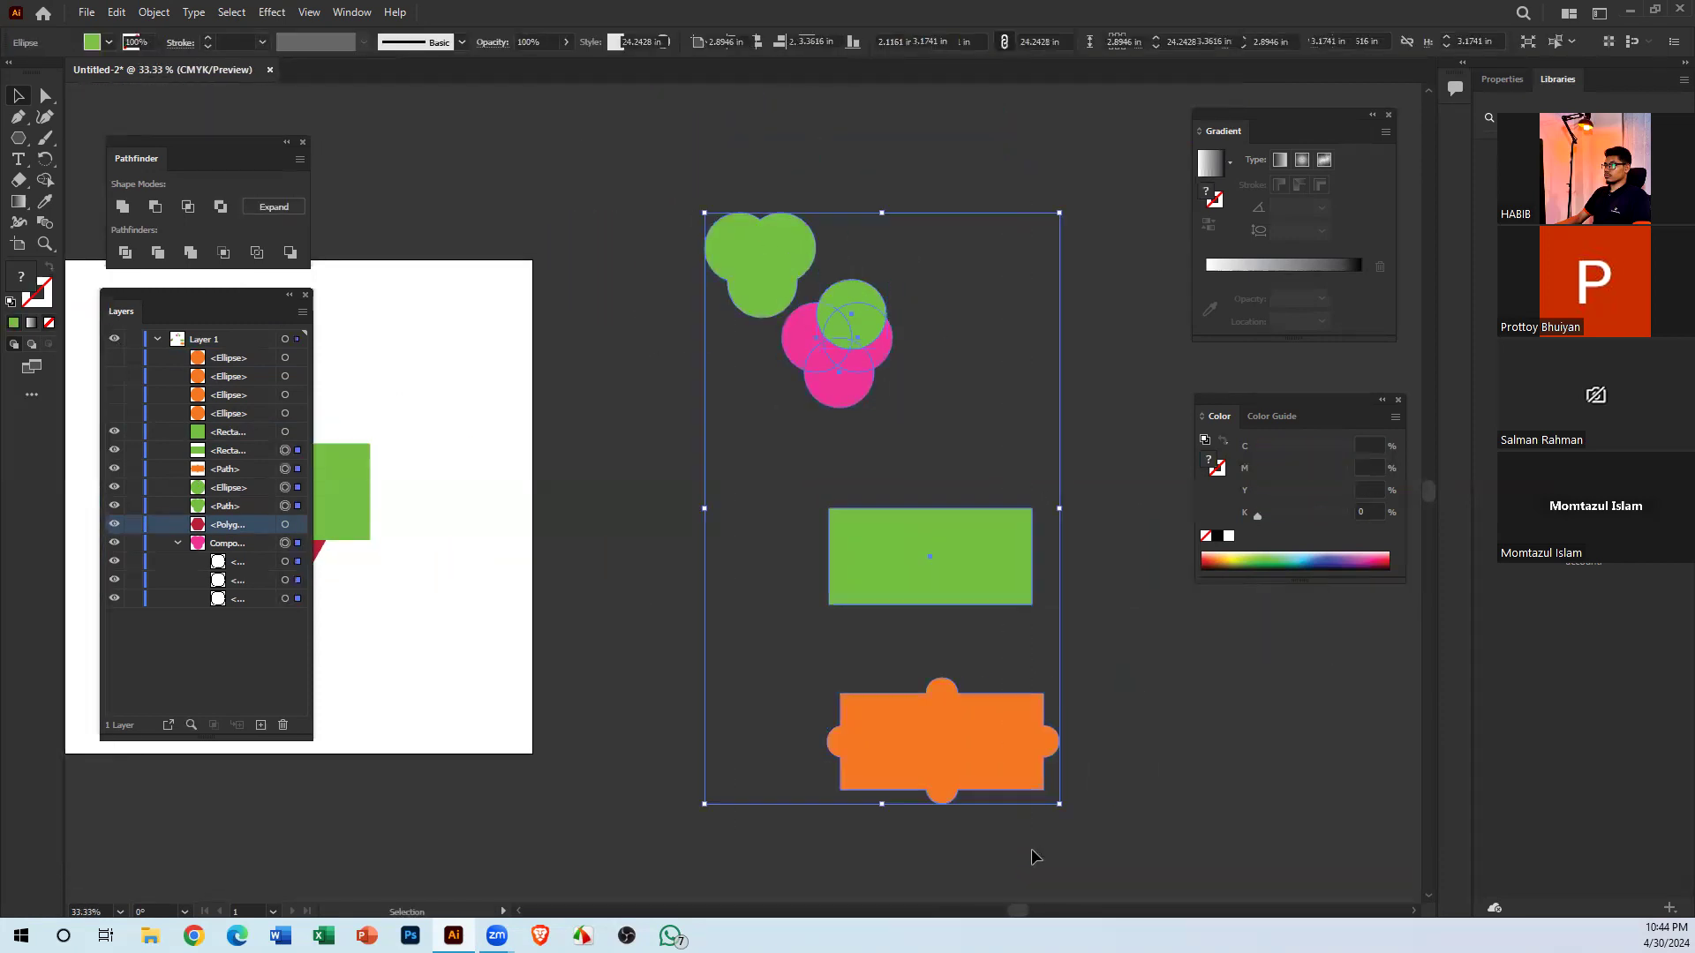
{"action": "key", "text": "Delete"}
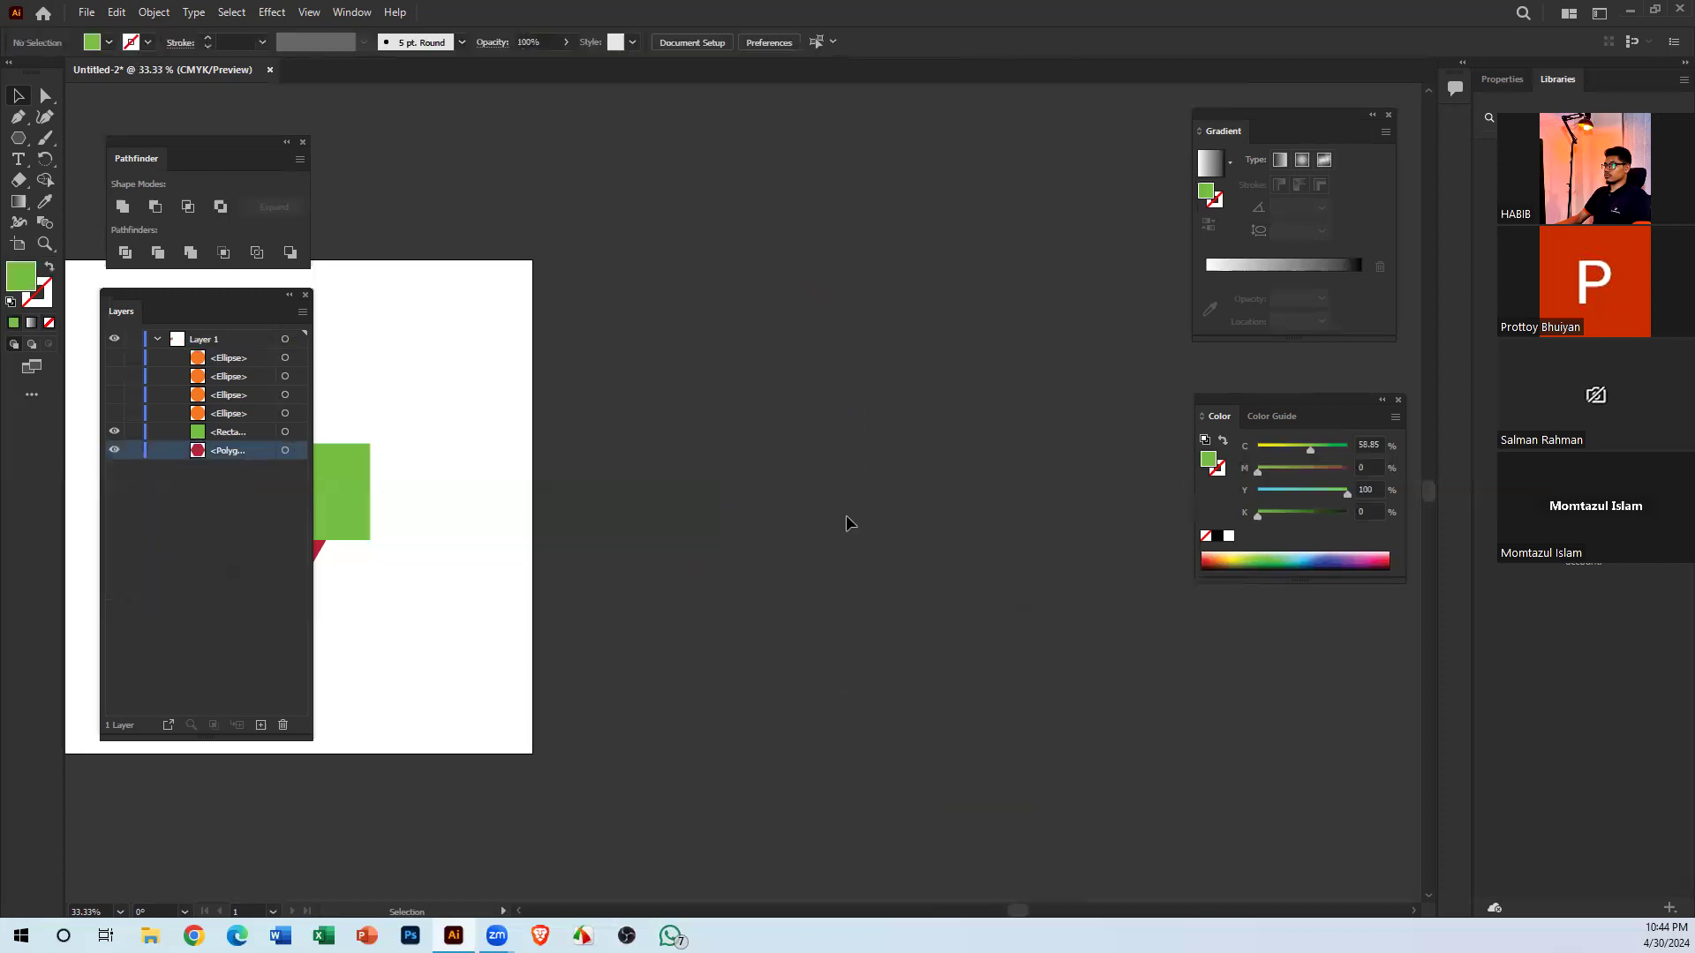
Show the four hidden orange ellipses again and delete them from beside the artboard
{"action": "left_click_drag", "start_coordinate": [412, 578], "coordinate": [830, 508]}
{"action": "left_click_drag", "start_coordinate": [804, 616], "coordinate": [787, 659]}
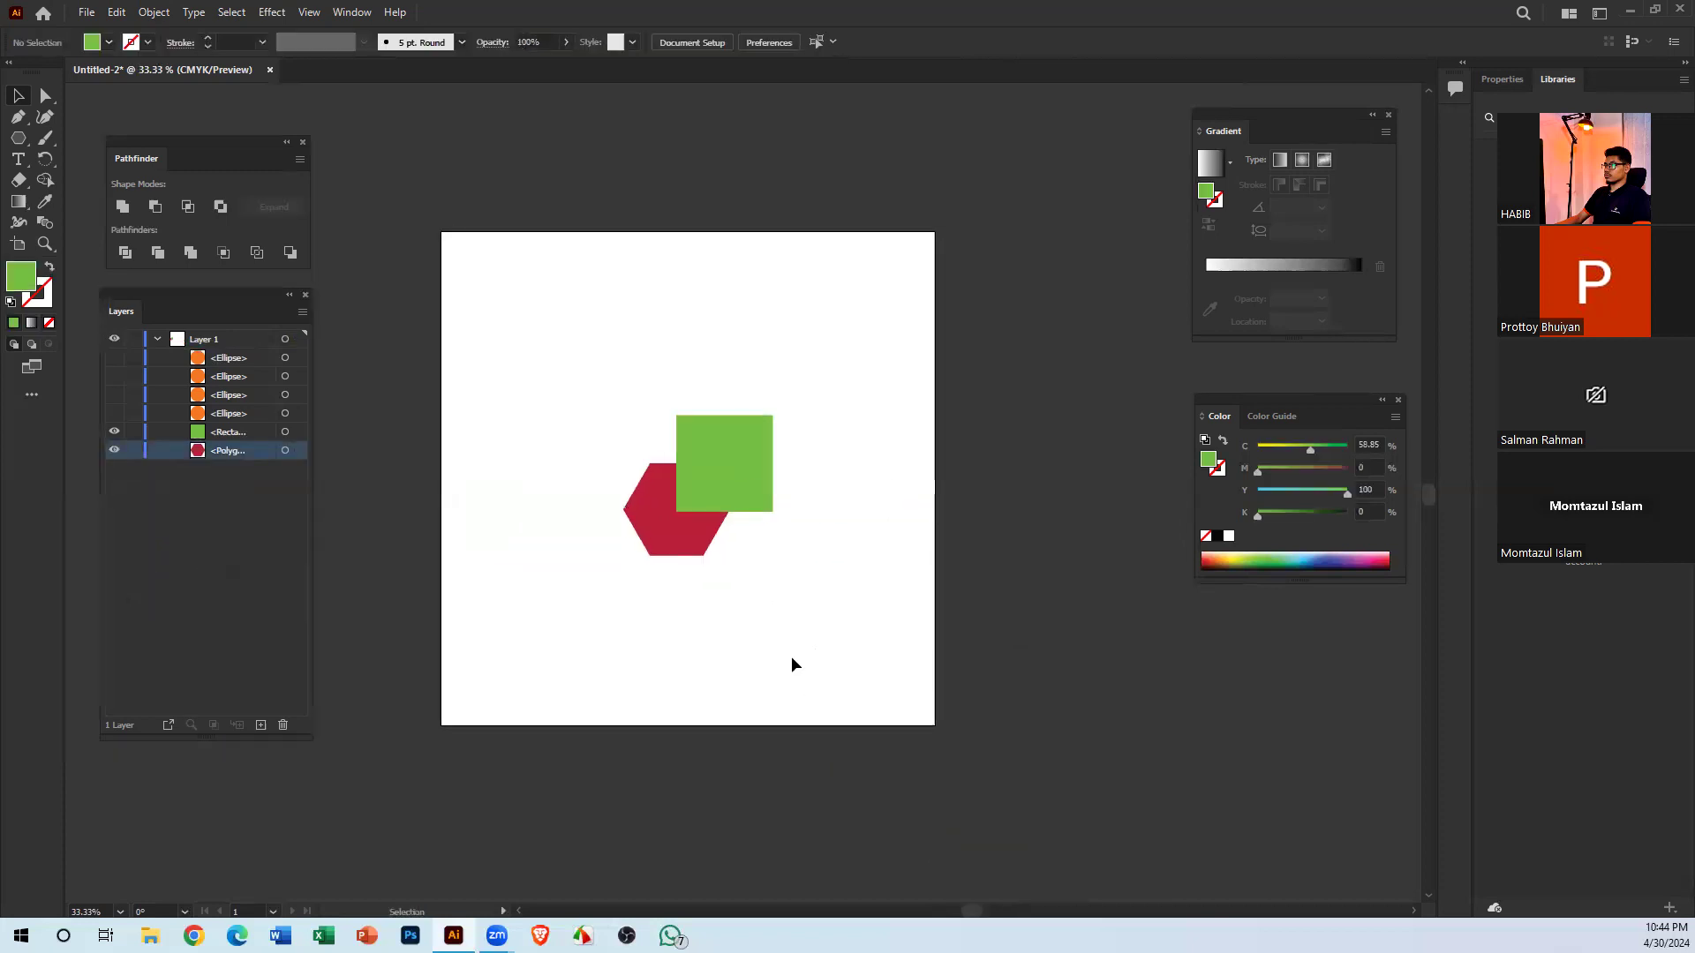
{"action": "key", "text": "ctrl+minus"}
{"action": "key", "text": "ctrl+plus"}
{"action": "left_click_drag", "start_coordinate": [113, 356], "coordinate": [114, 413]}
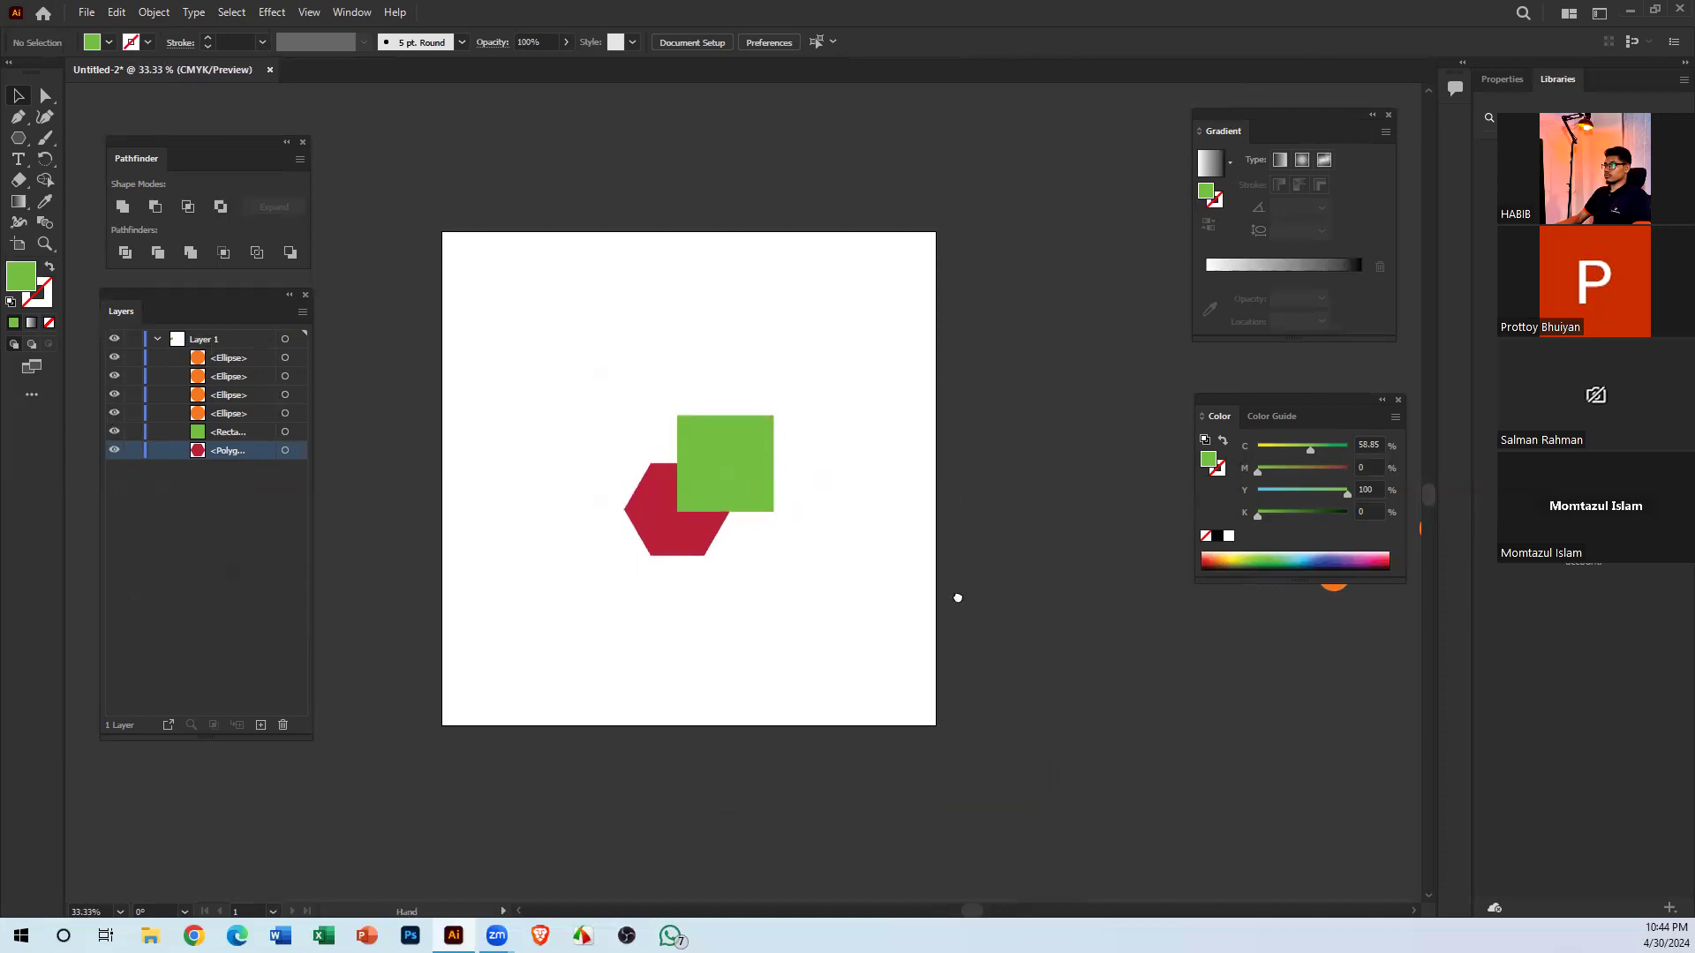
{"action": "scroll", "coordinate": [957, 594], "scroll_direction": "right", "scroll_amount": 3}
{"action": "left_click_drag", "start_coordinate": [909, 371], "coordinate": [1231, 702]}
{"action": "key", "text": "Delete"}
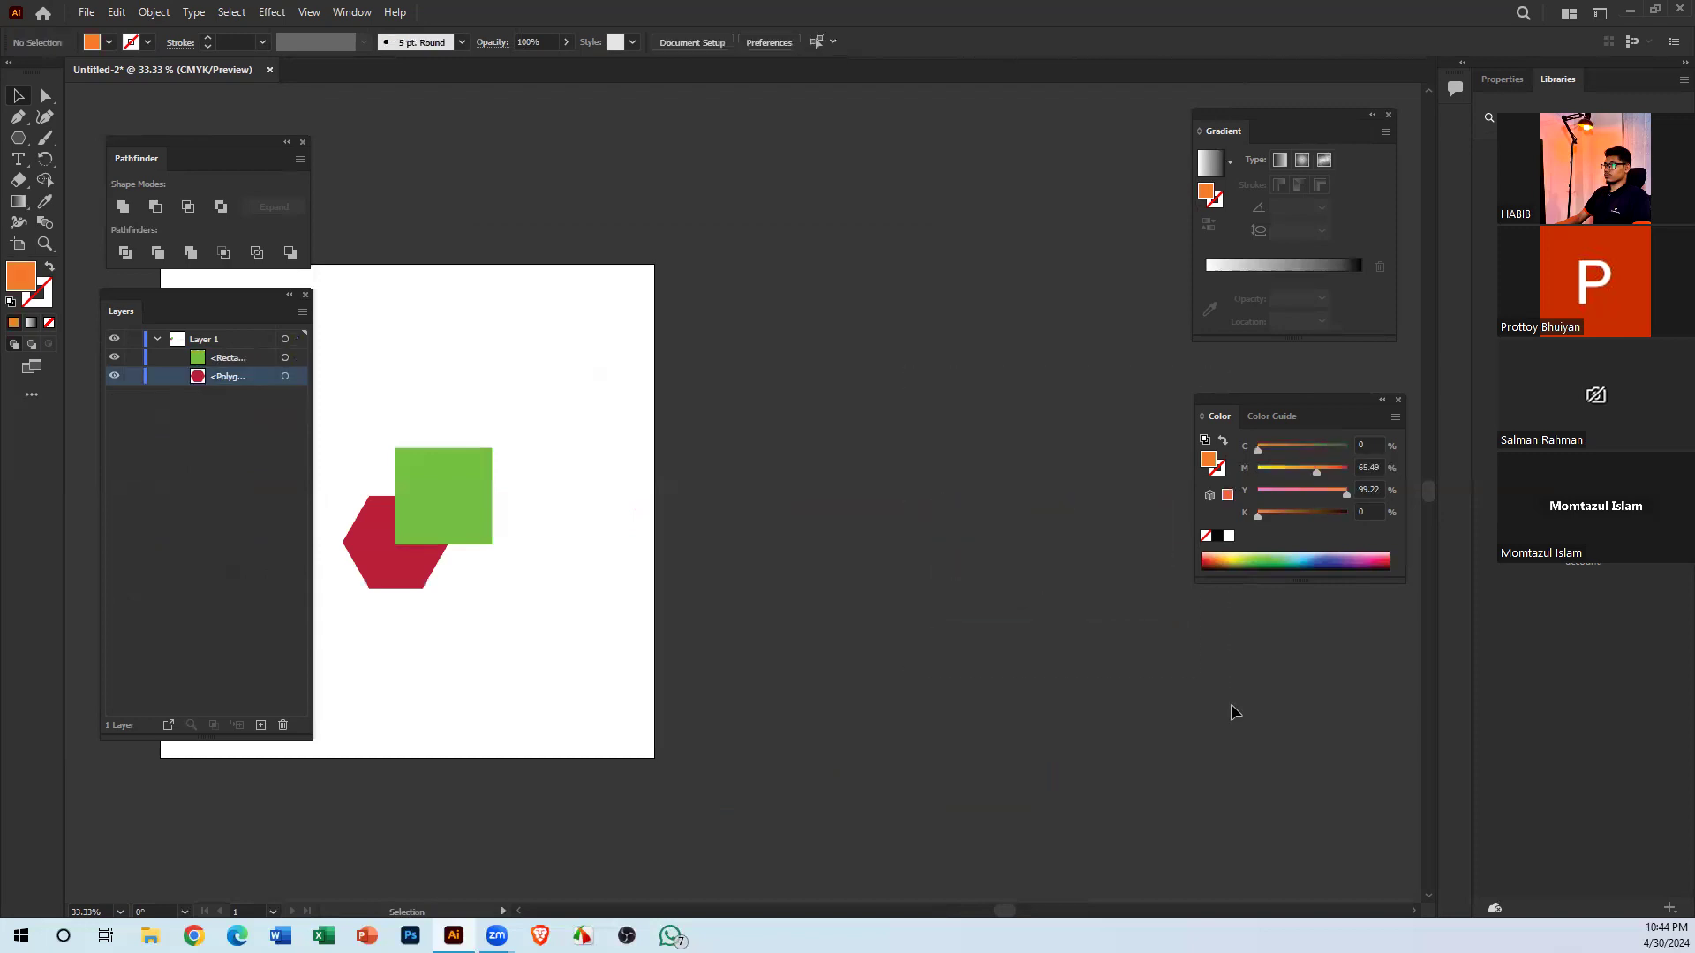
Select the green square alone and together with the hexagon to examine their overlap and layer entries
{"action": "scroll", "coordinate": [1230, 703], "scroll_direction": "up", "scroll_amount": 1}
{"action": "key", "text": "space"}
{"action": "left_click_drag", "start_coordinate": [639, 626], "coordinate": [900, 641]}
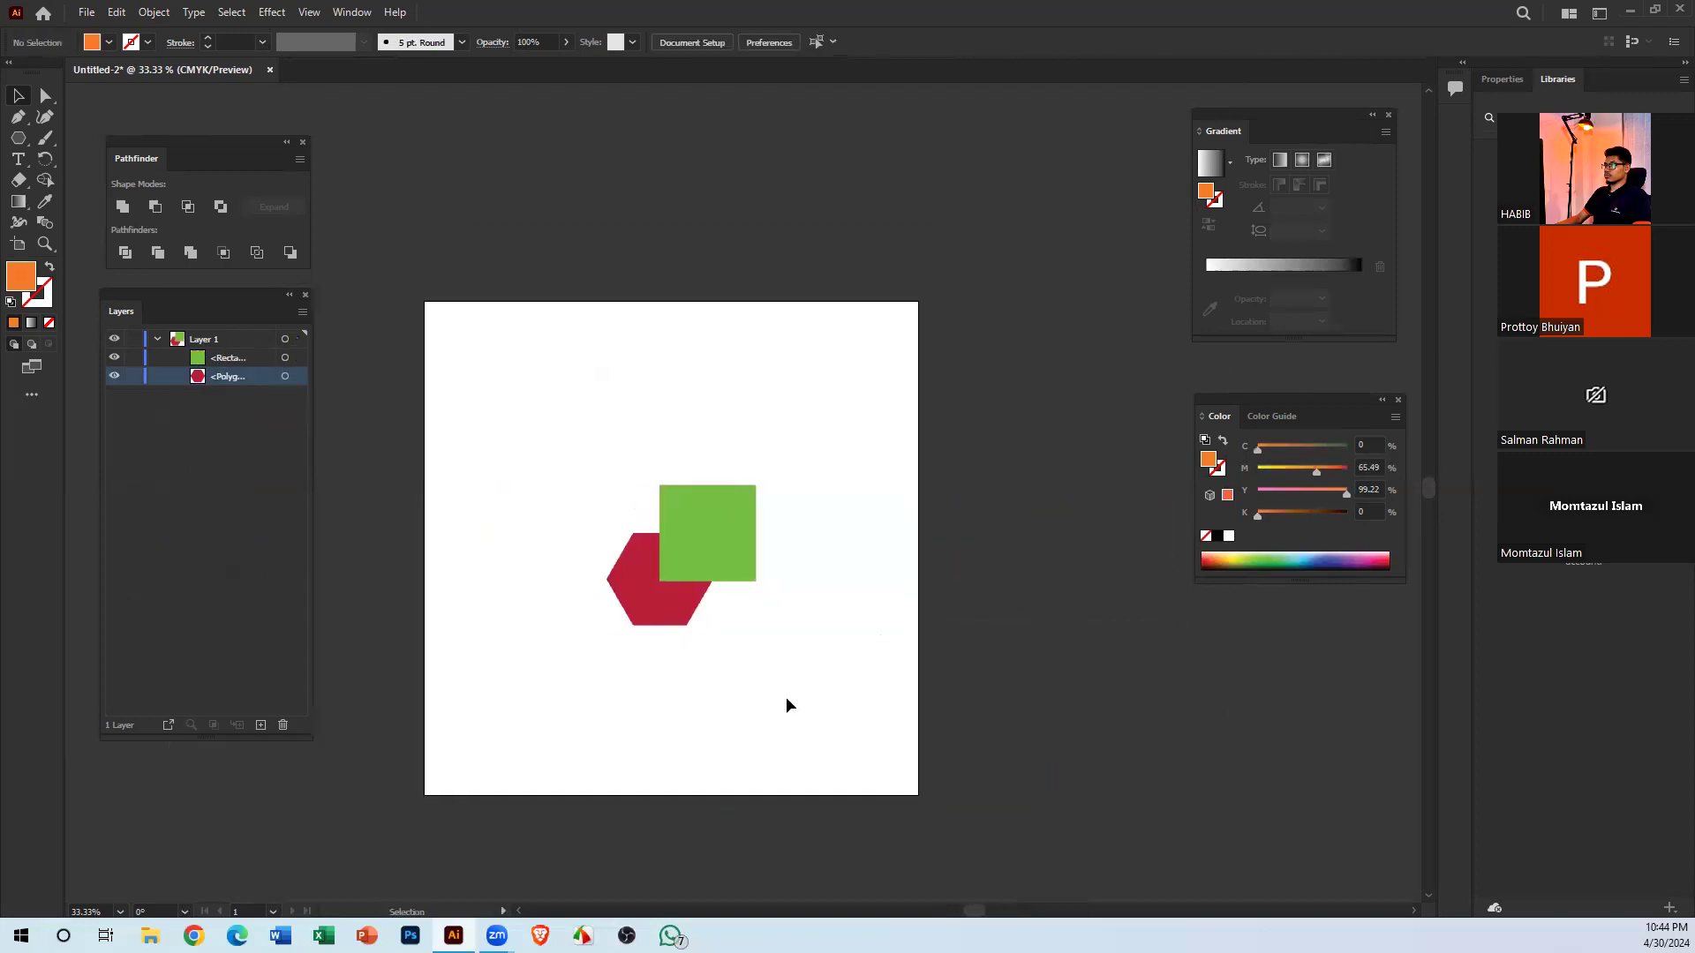
{"action": "key", "text": "ctrl+equal"}
{"action": "key", "text": "space"}
{"action": "left_click_drag", "start_coordinate": [637, 683], "coordinate": [720, 553]}
{"action": "left_click", "coordinate": [764, 459]}
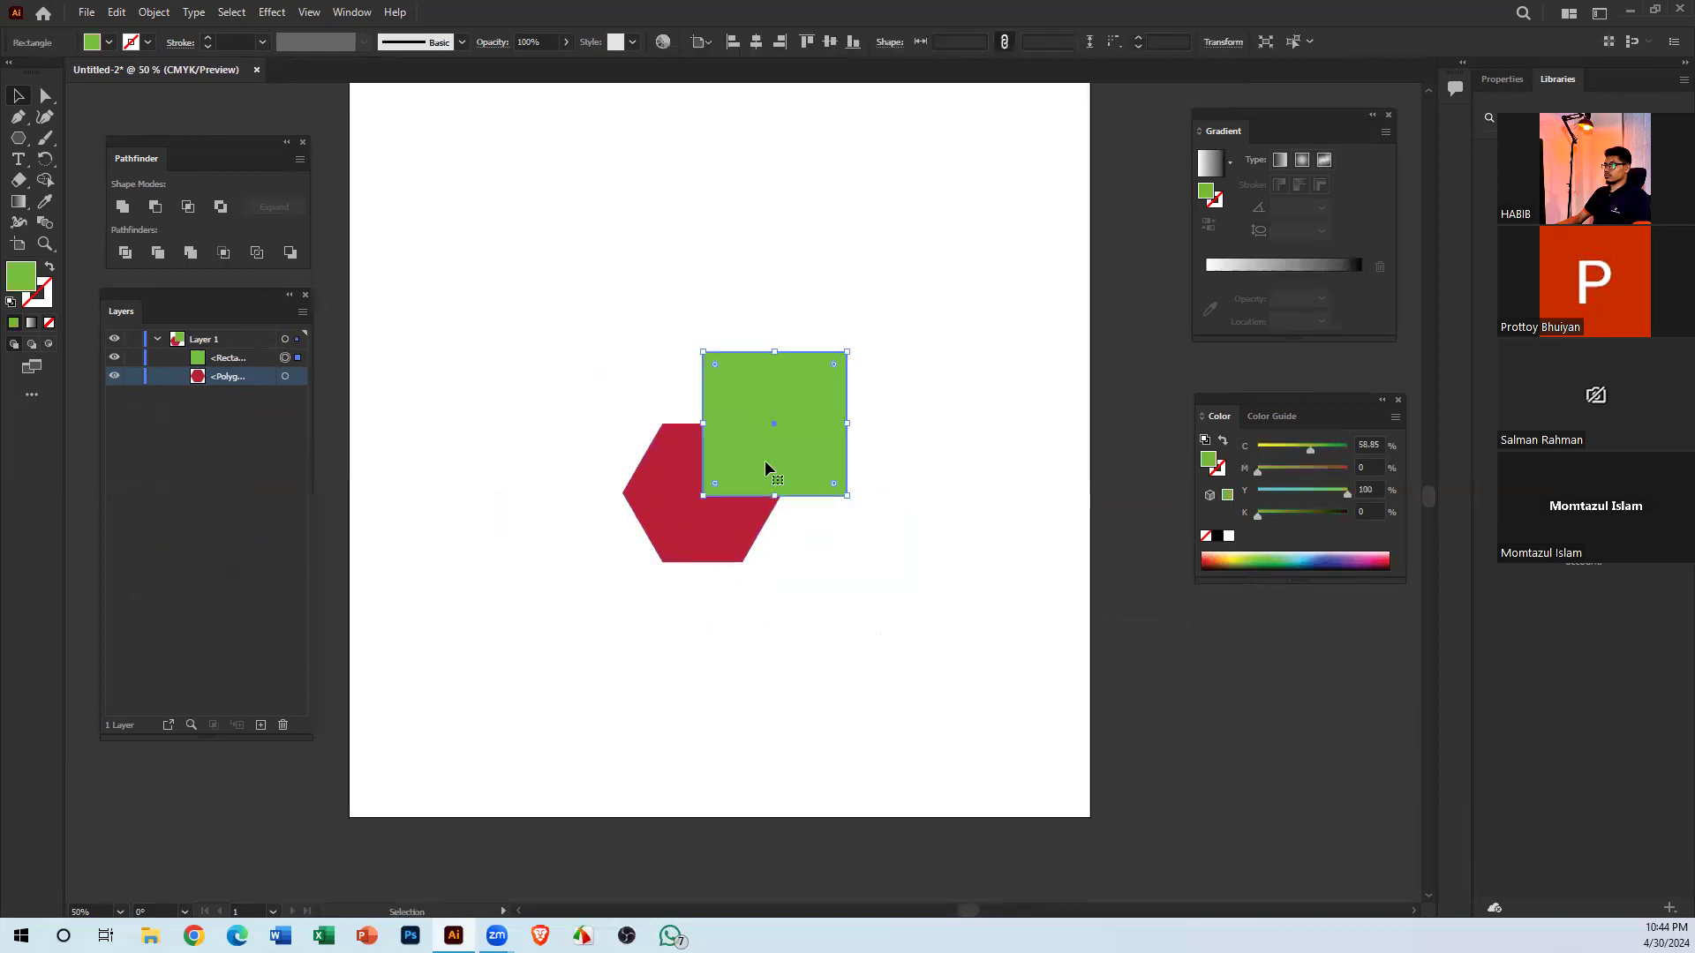
{"action": "left_click", "coordinate": [861, 597]}
{"action": "key", "text": "ctrl+a"}
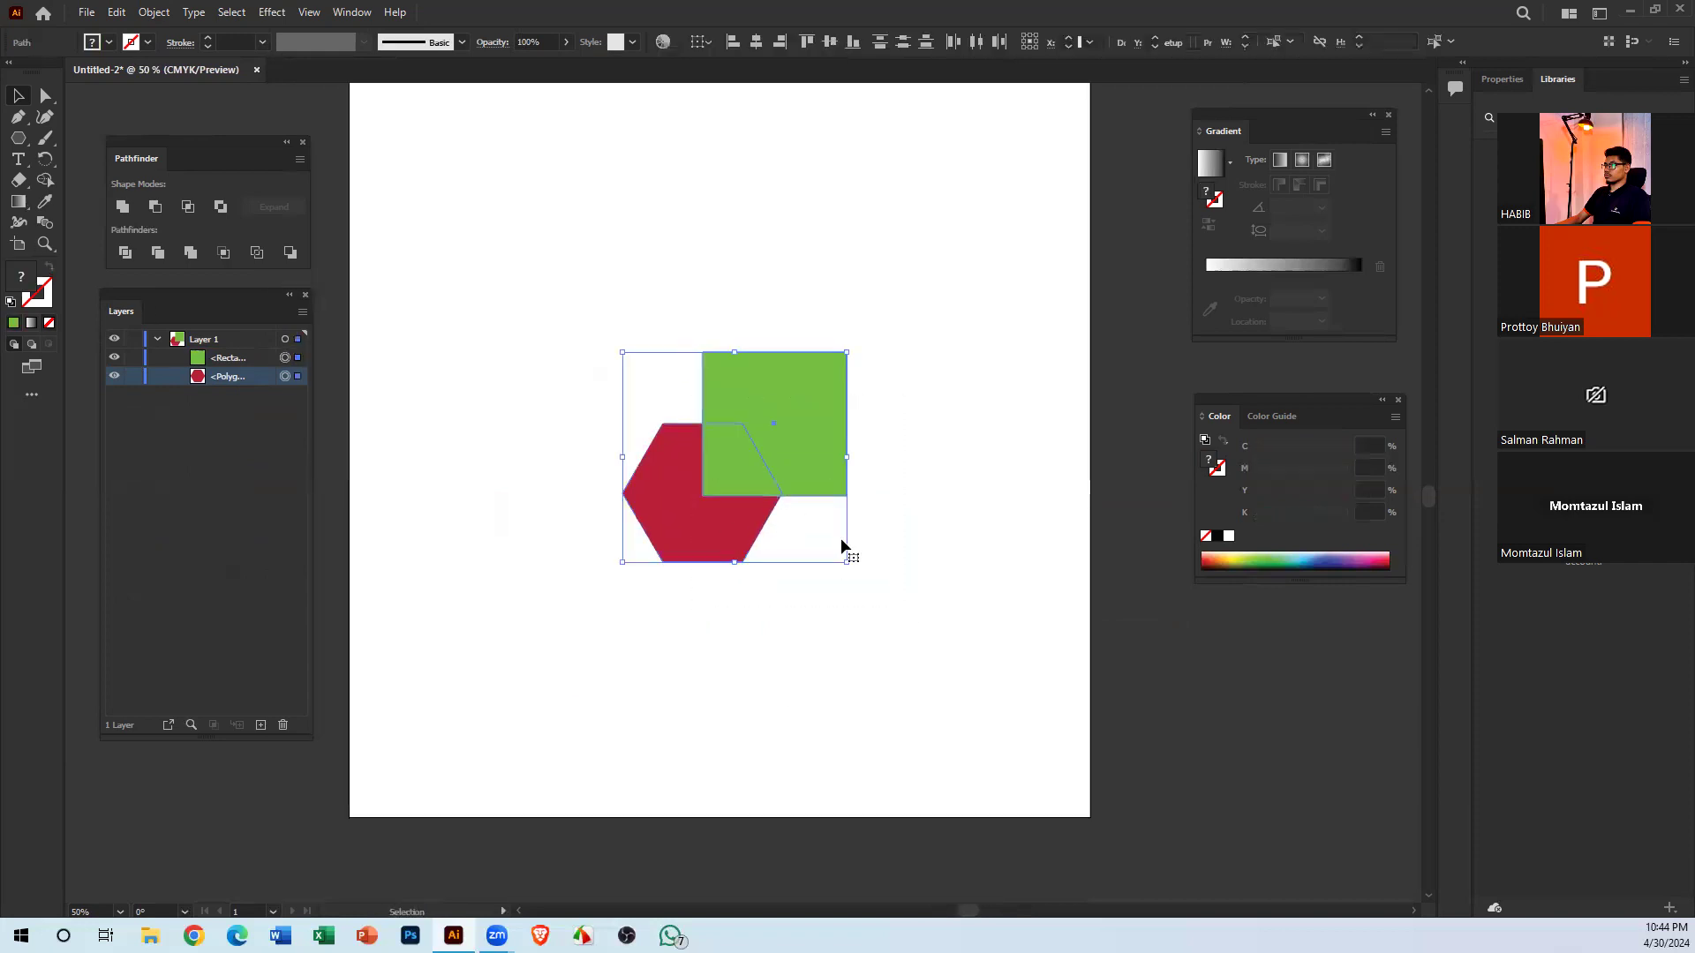
{"action": "left_click", "coordinate": [915, 565]}
Duplicate the green square about 3.64 in to the right and fill the copy with dark purple (C 76.08, M 100, Y 32.94, K 47.06)
{"action": "key", "text": "space"}
{"action": "left_click_drag", "start_coordinate": [861, 541], "coordinate": [815, 563]}
{"action": "left_click_drag", "start_coordinate": [698, 484], "coordinate": [878, 490]}
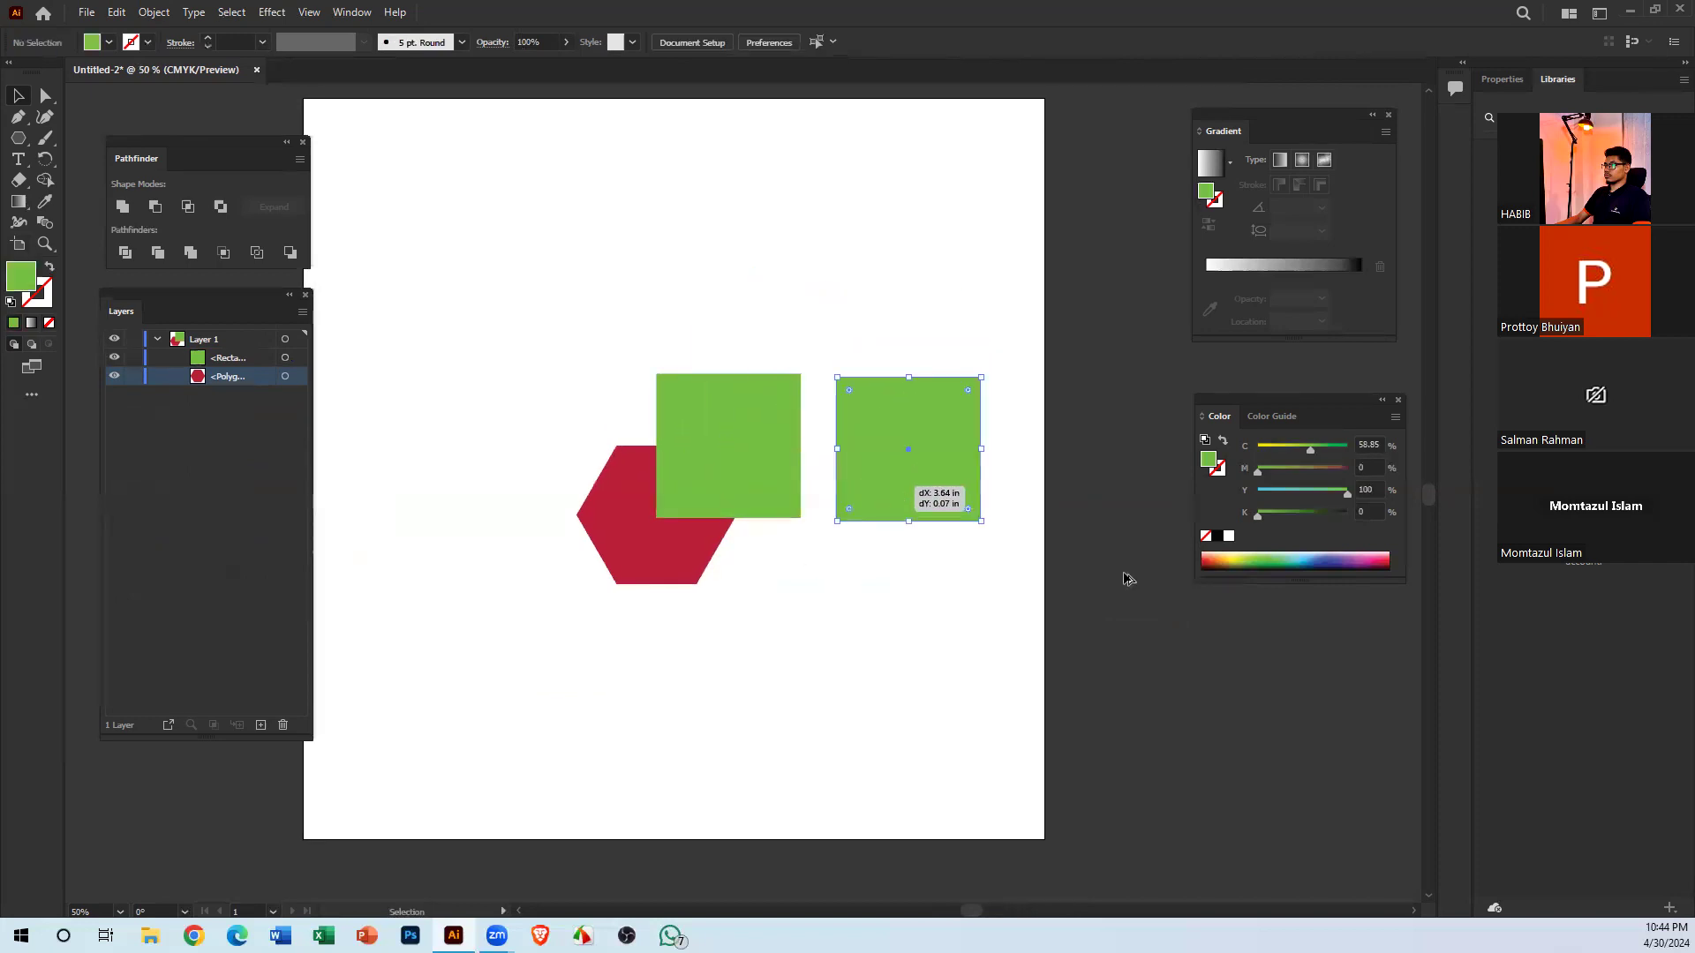
{"action": "left_click", "coordinate": [1358, 564]}
{"action": "left_click", "coordinate": [907, 588]}
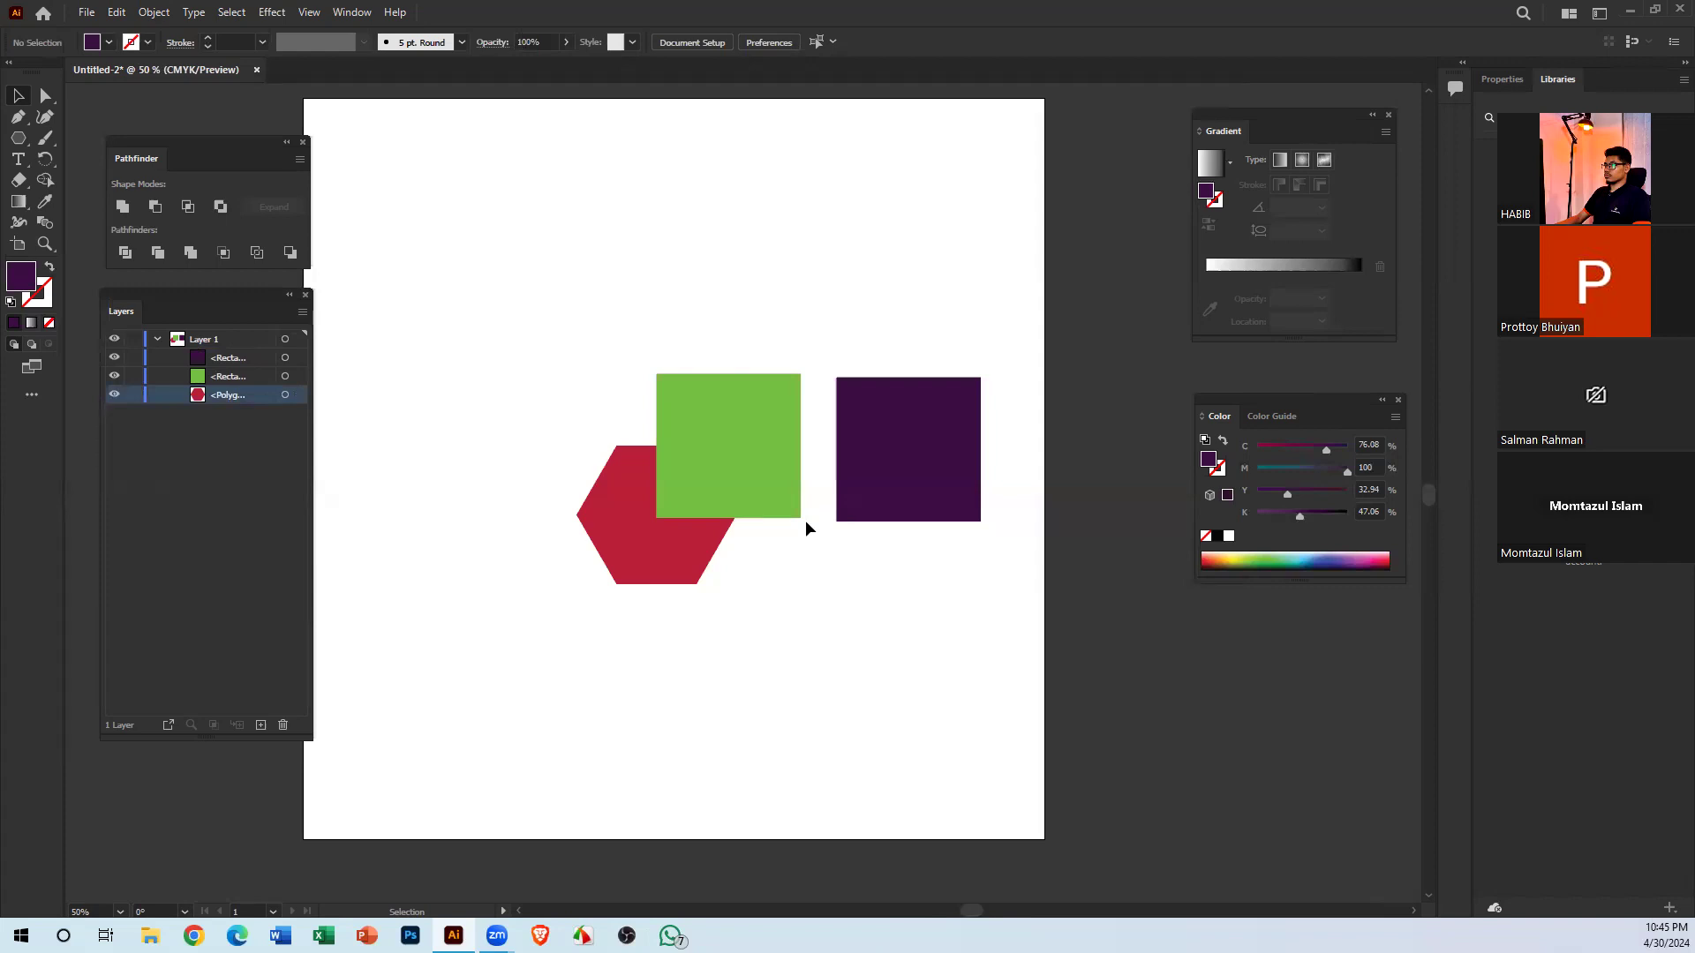
Select the hexagon, green square and purple square in turn to compare their stacking positions in the layer list
{"action": "left_click", "coordinate": [682, 436]}
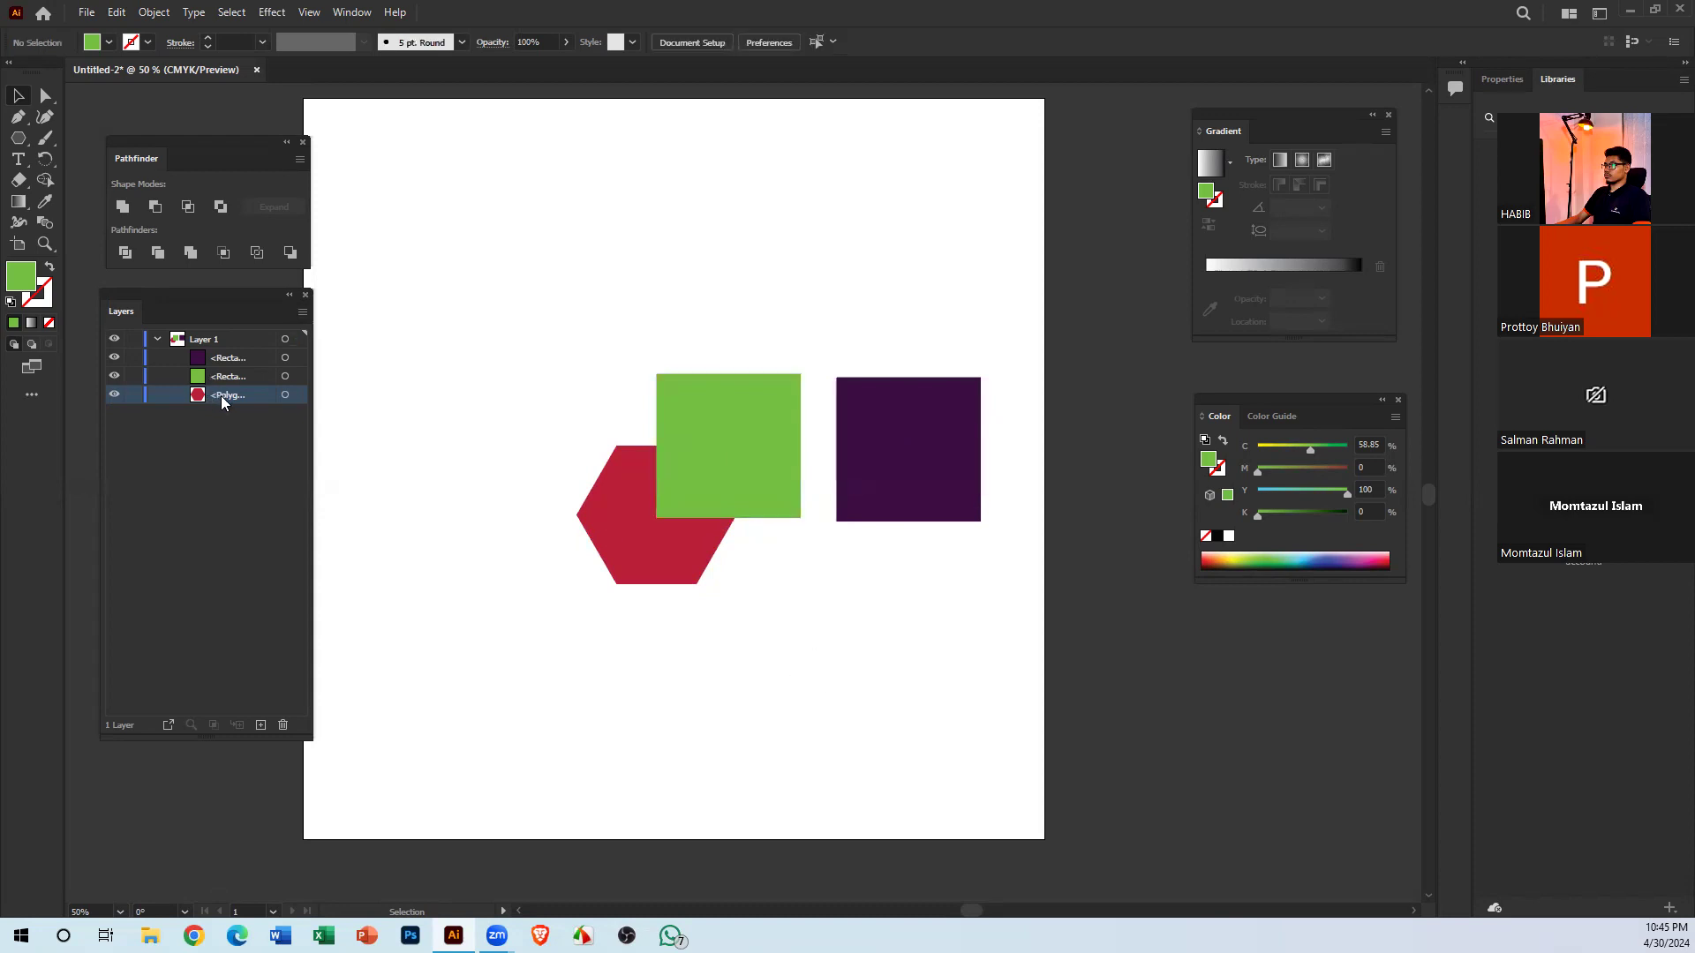
{"action": "left_click", "coordinate": [603, 525]}
{"action": "left_click", "coordinate": [768, 401]}
{"action": "left_click", "coordinate": [957, 435]}
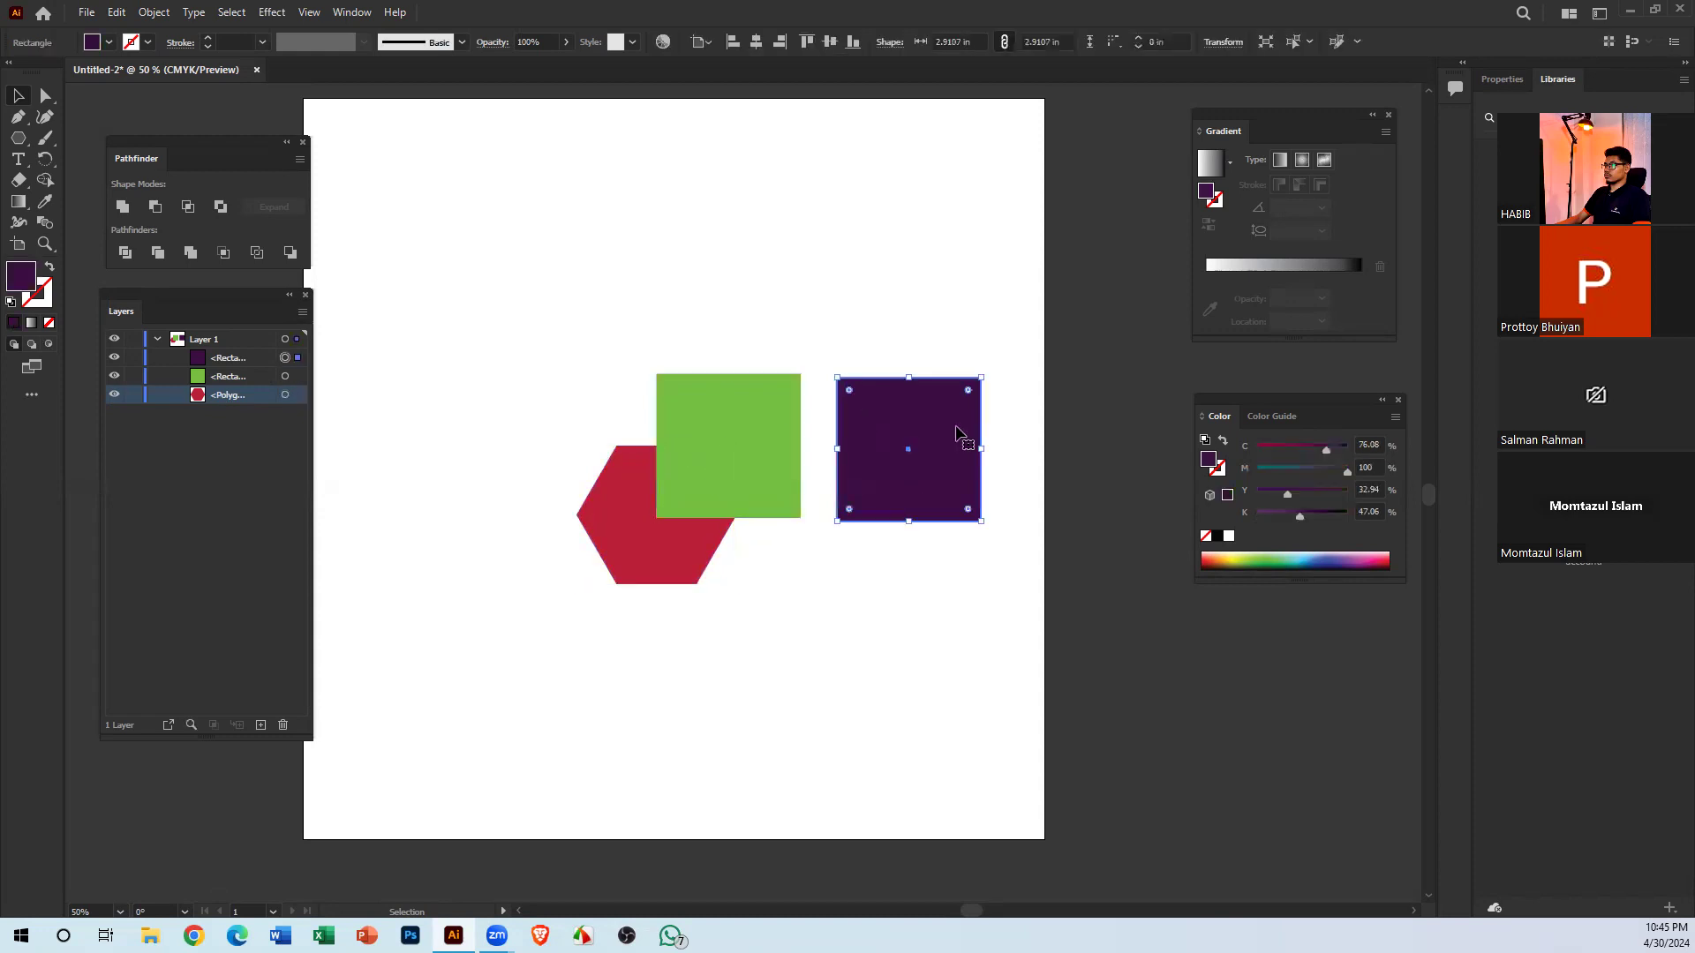
{"action": "left_click", "coordinate": [341, 308]}
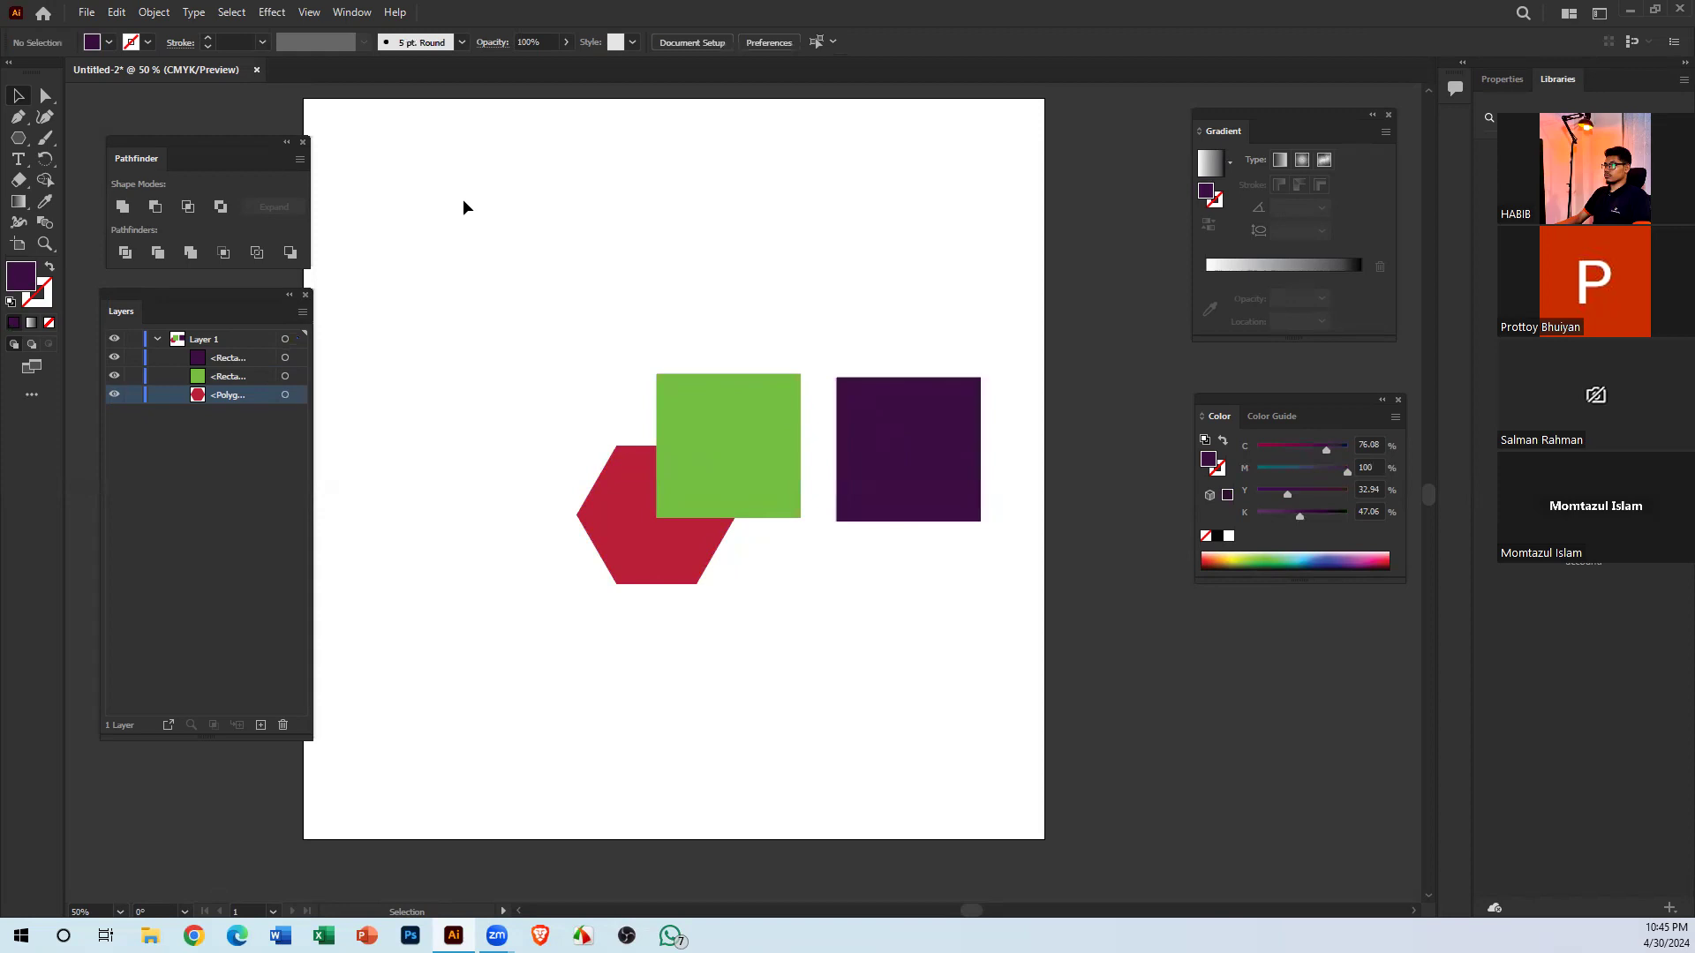
Select the green square and the purple square separately to match each with its layer entry
{"action": "left_click_drag", "start_coordinate": [477, 235], "coordinate": [534, 252]}
{"action": "left_click", "coordinate": [732, 454]}
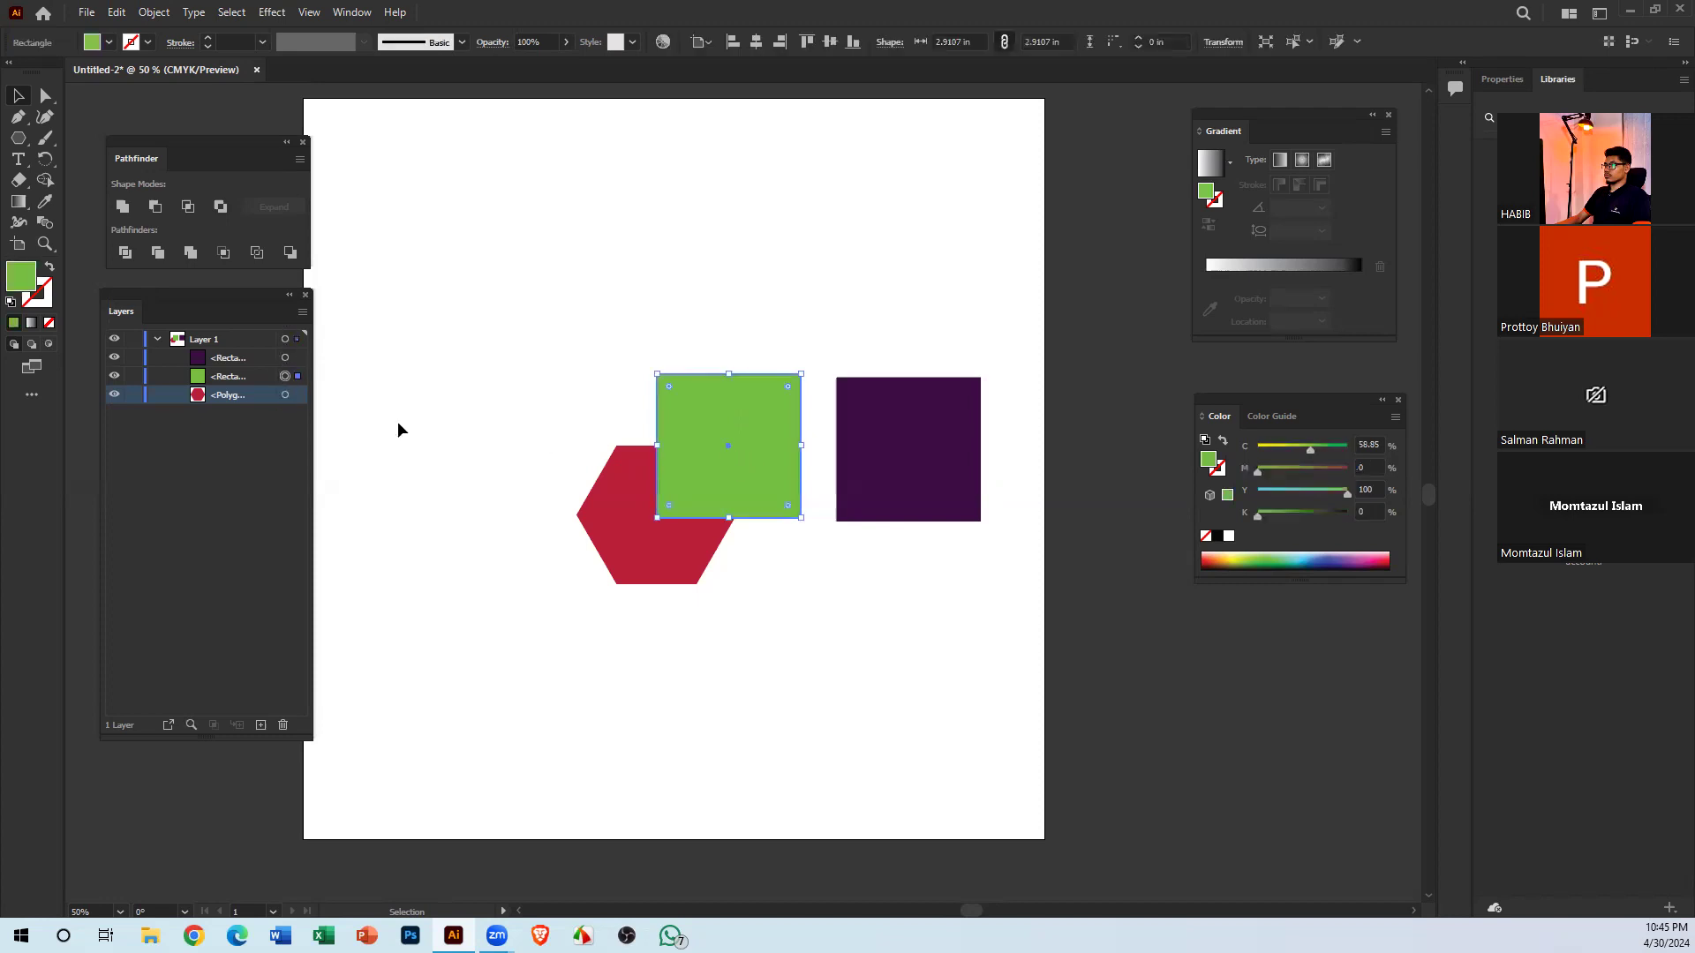
{"action": "left_click", "coordinate": [833, 209]}
{"action": "left_click", "coordinate": [874, 394]}
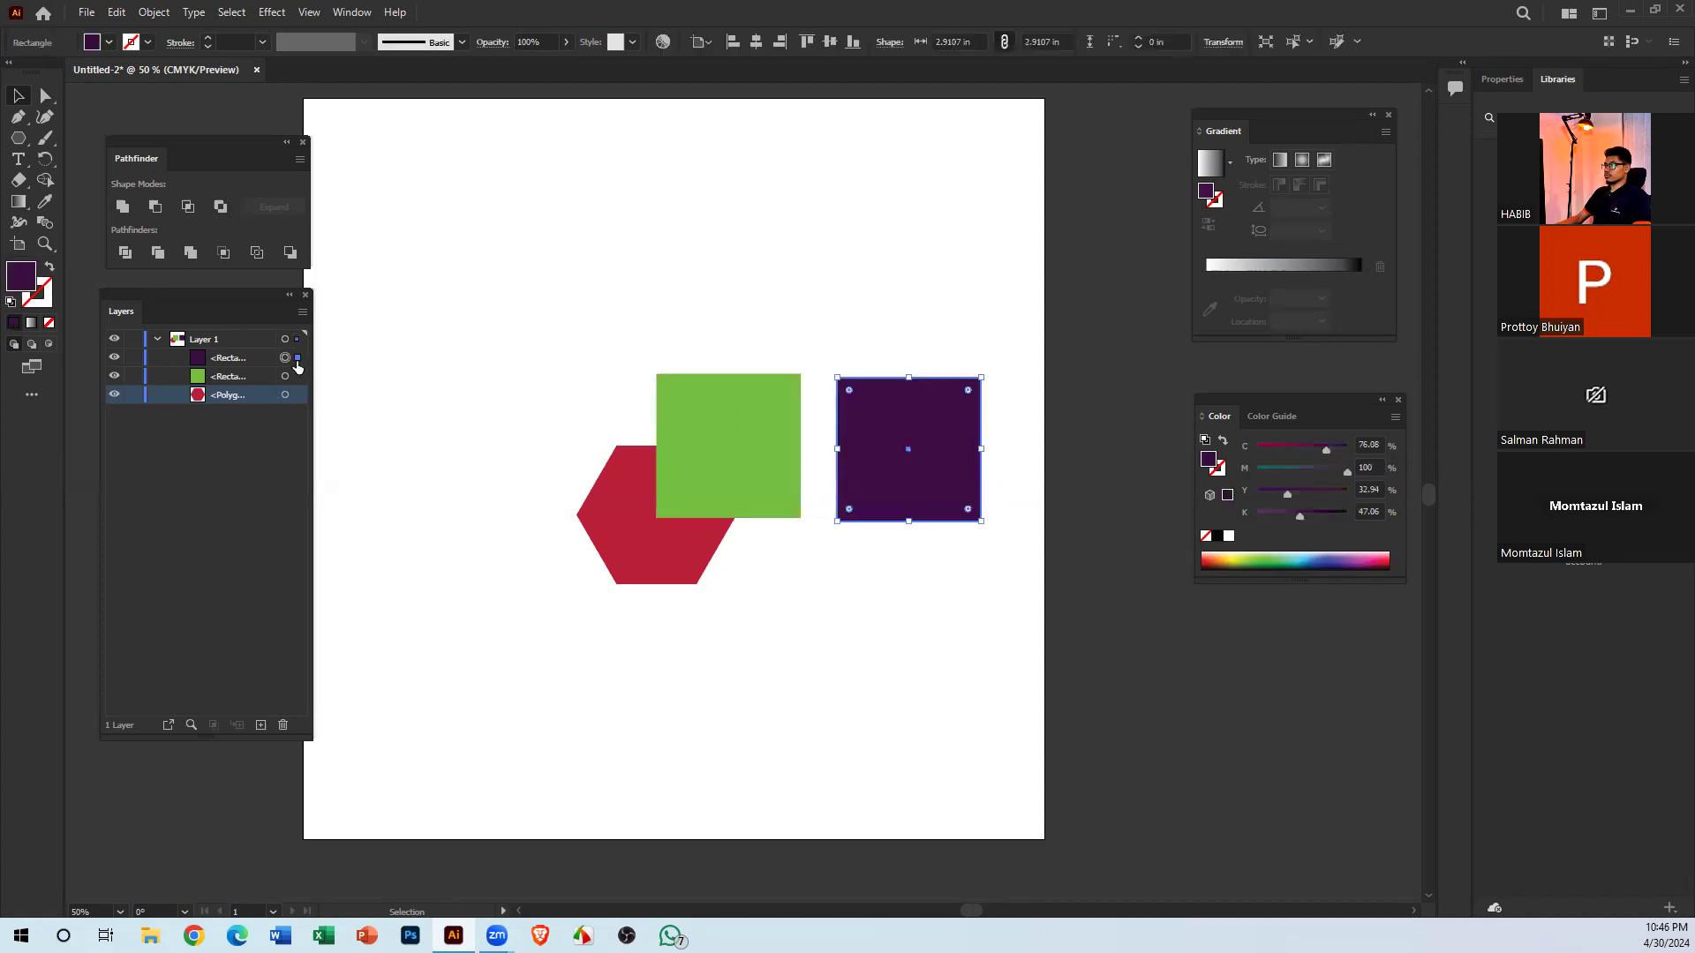
{"action": "left_click", "coordinate": [705, 347]}
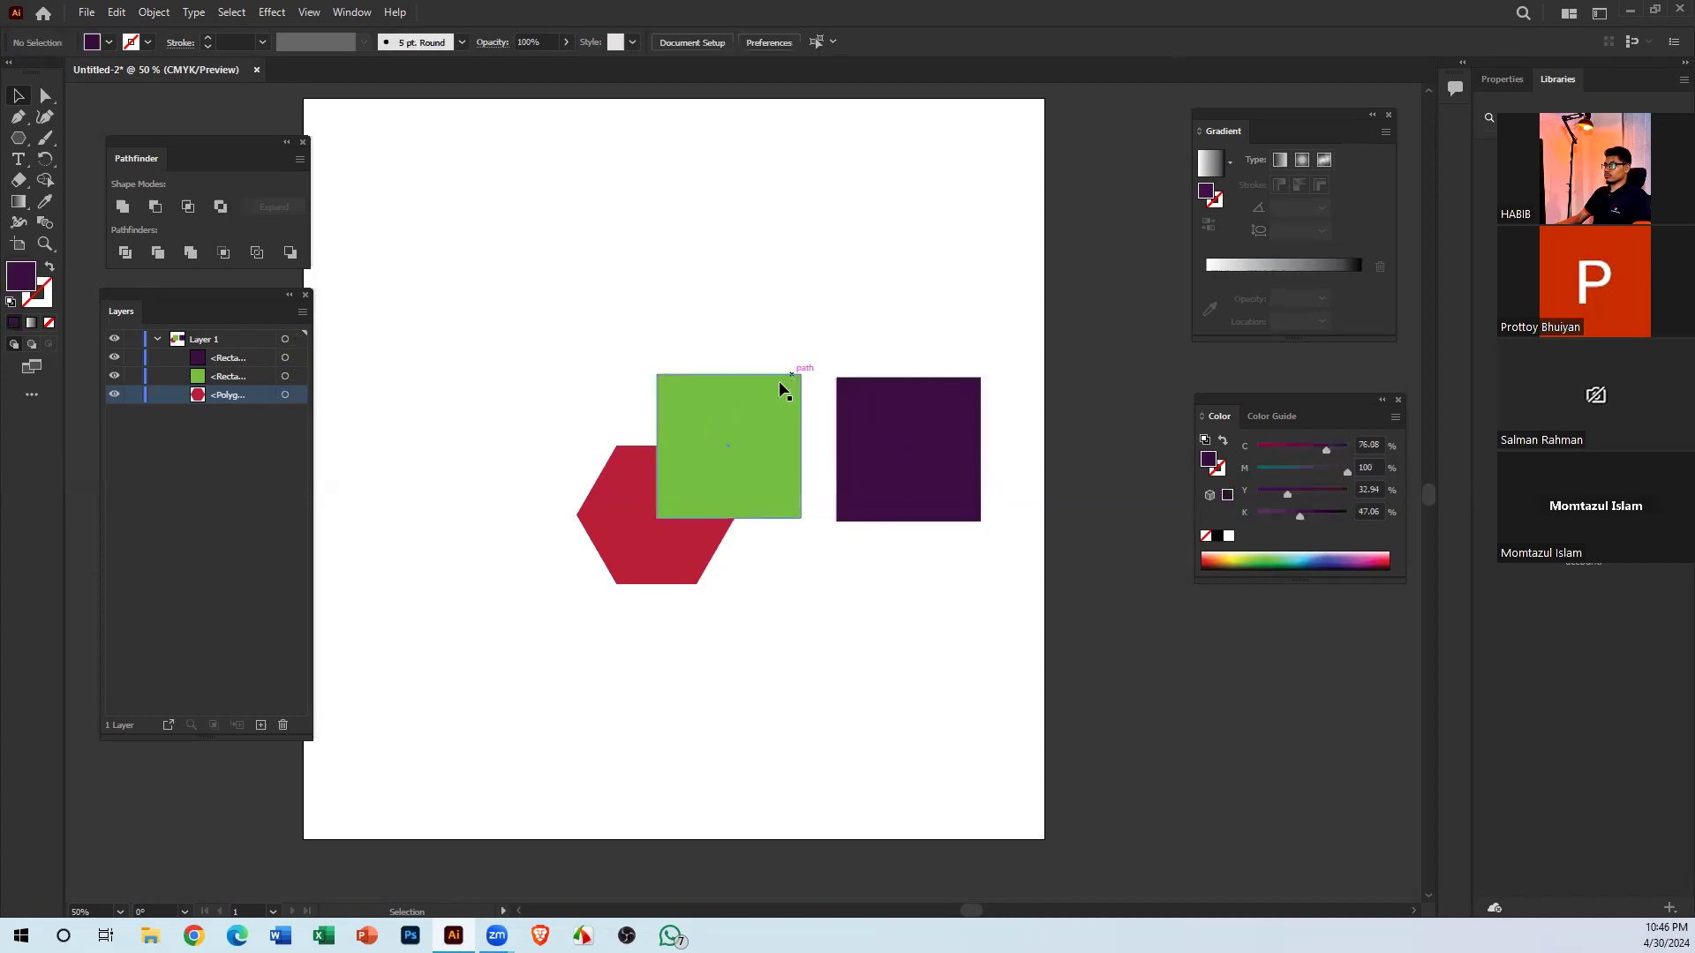
Select the purple square through its layer entry, and check both squares again by selecting each on the artboard
{"action": "left_click", "coordinate": [268, 360]}
{"action": "left_click", "coordinate": [284, 358]}
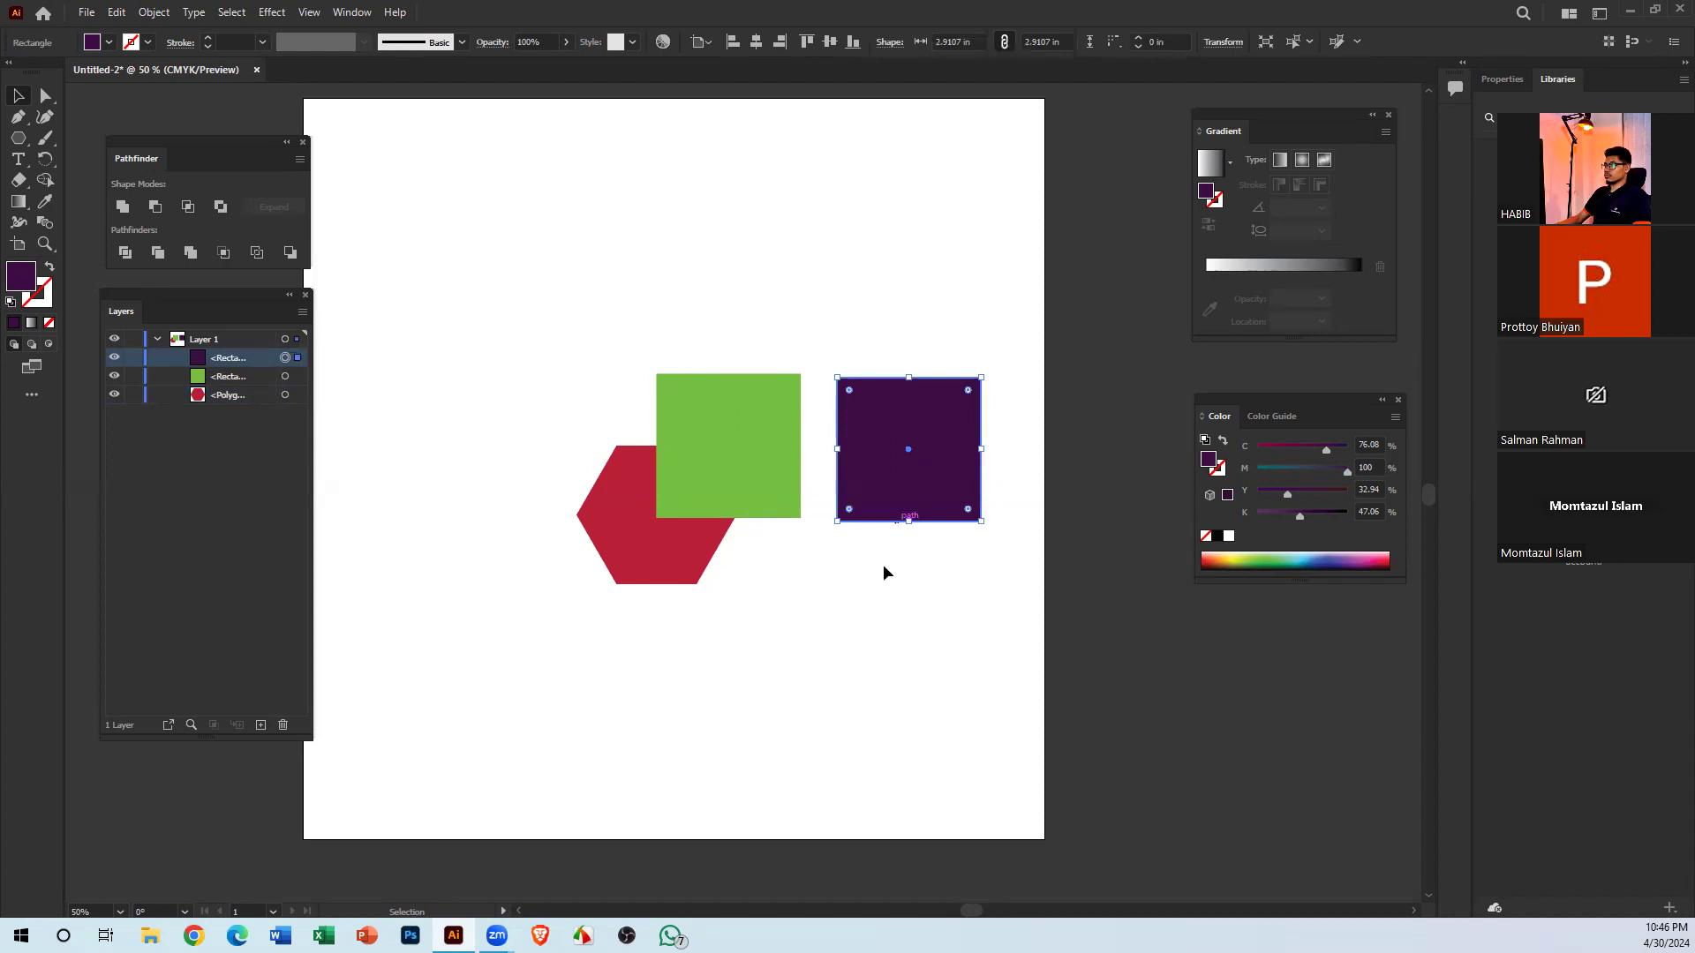
{"action": "left_click", "coordinate": [854, 597]}
{"action": "left_click_drag", "start_coordinate": [598, 246], "coordinate": [971, 372]}
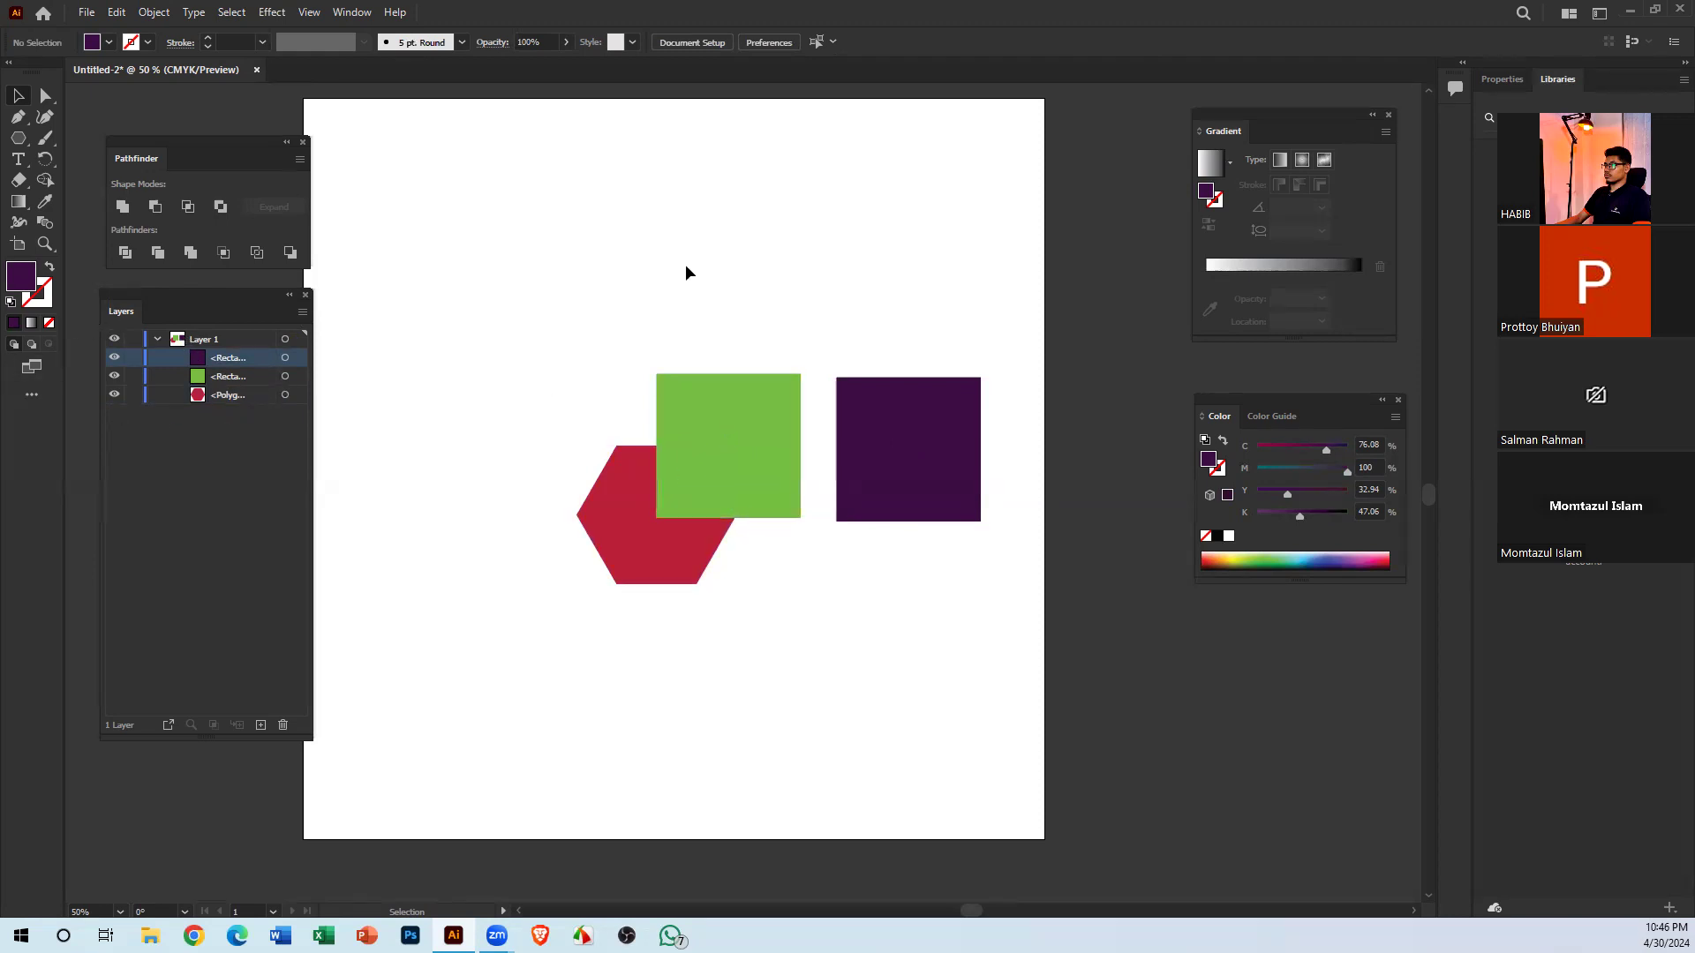
{"action": "left_click", "coordinate": [938, 491]}
{"action": "left_click", "coordinate": [753, 439]}
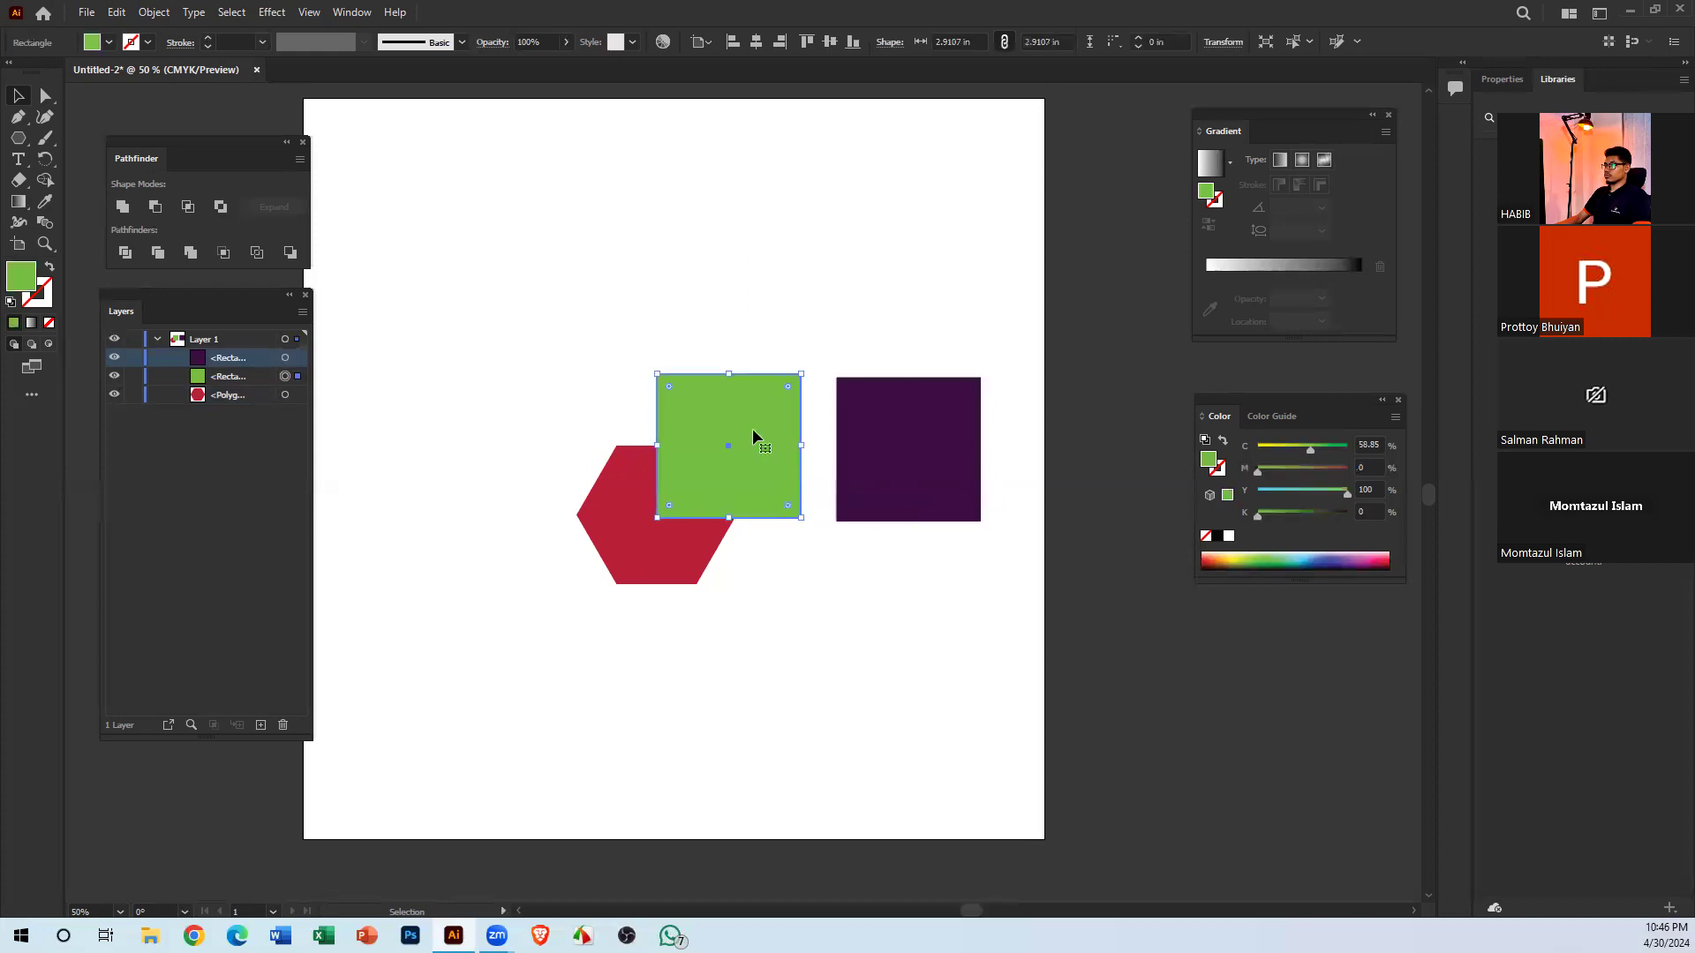
{"action": "left_click", "coordinate": [592, 306]}
Shorten the layer list and move the purple square below the green square in the layer order, checking both squares
{"action": "left_click_drag", "start_coordinate": [233, 739], "coordinate": [261, 665]}
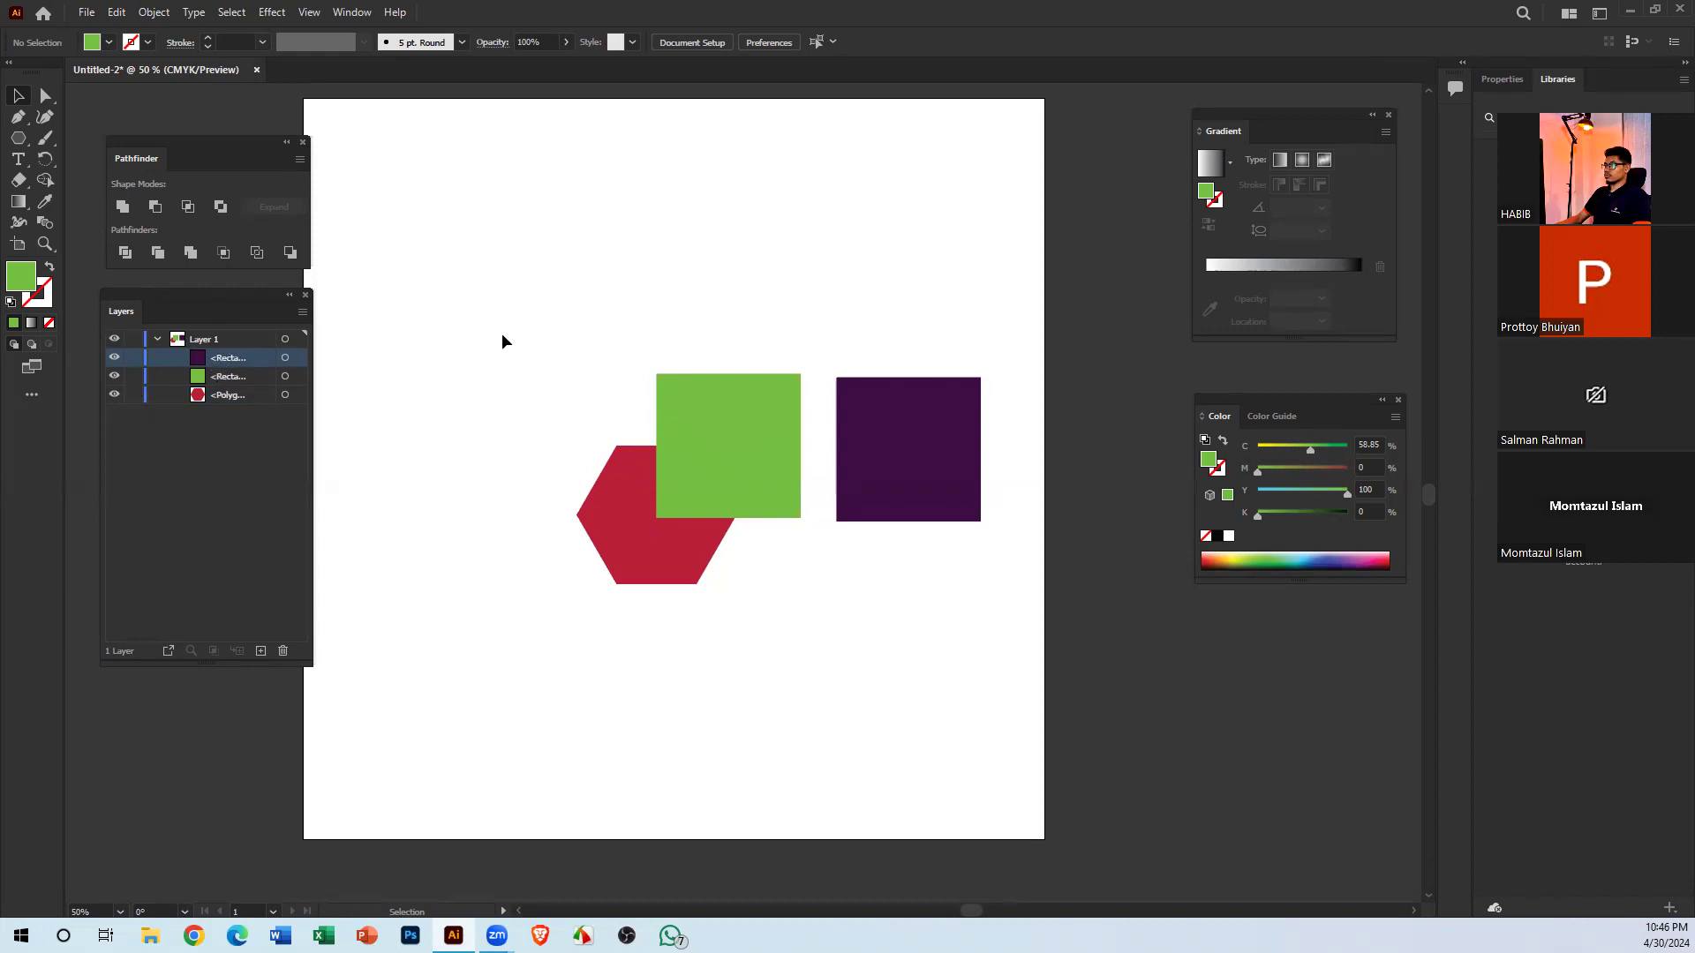
{"action": "left_click_drag", "start_coordinate": [226, 359], "coordinate": [232, 380]}
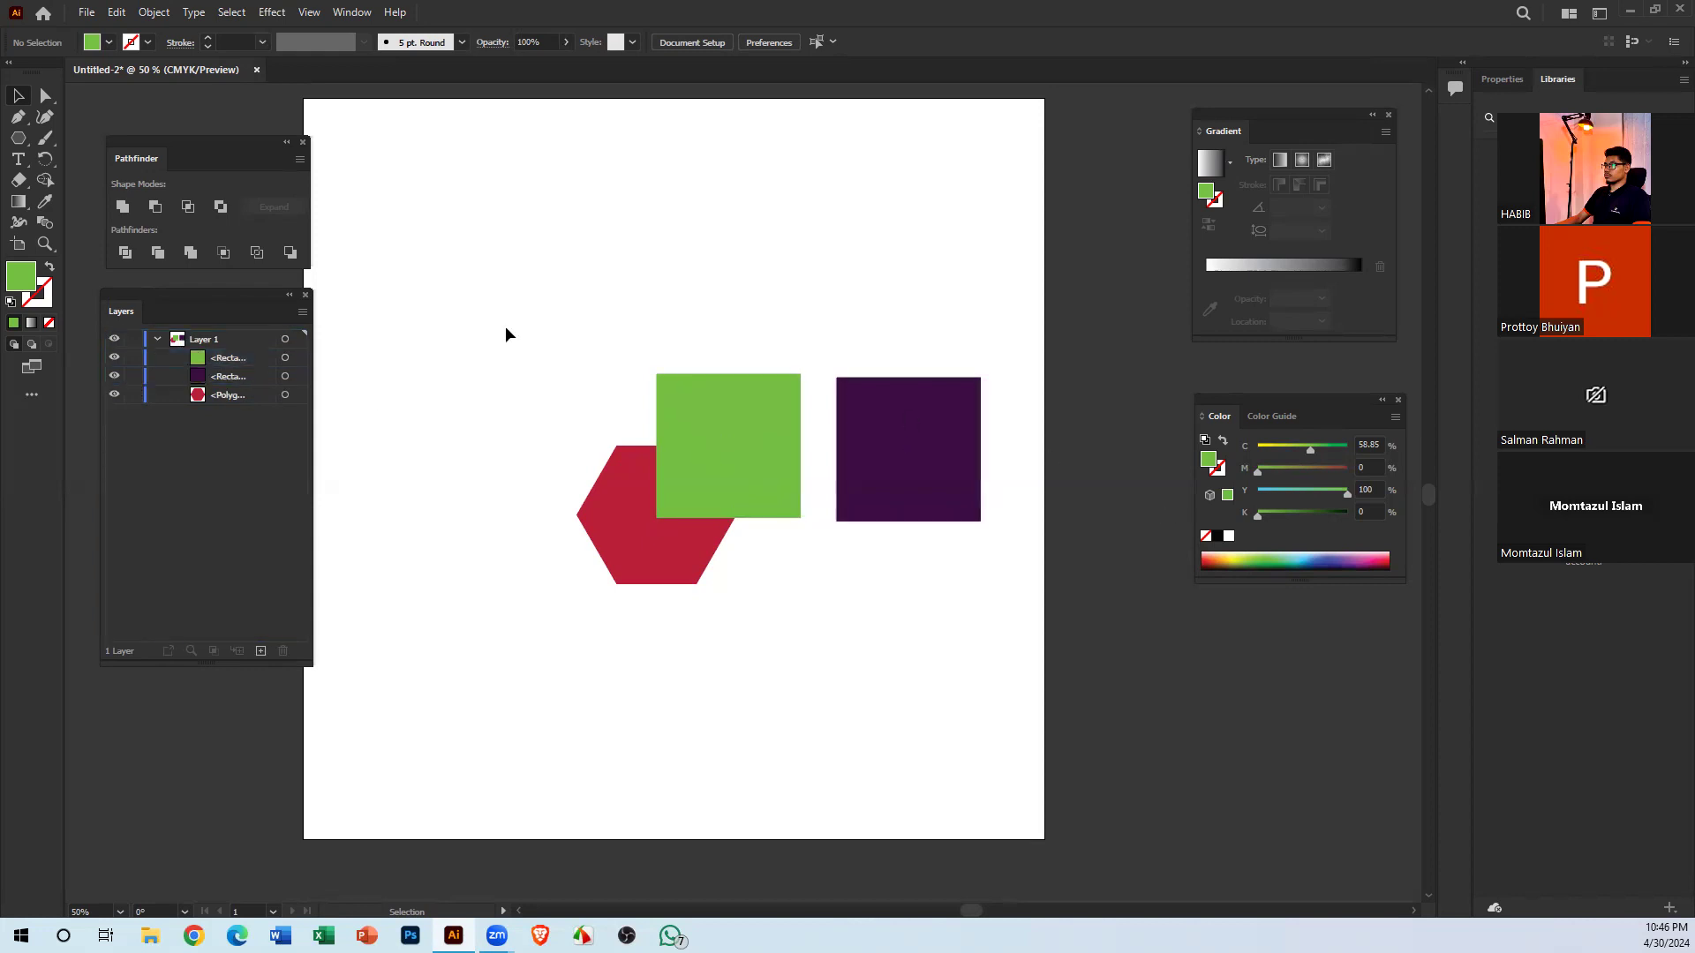
{"action": "left_click", "coordinate": [701, 408]}
{"action": "left_click", "coordinate": [971, 449]}
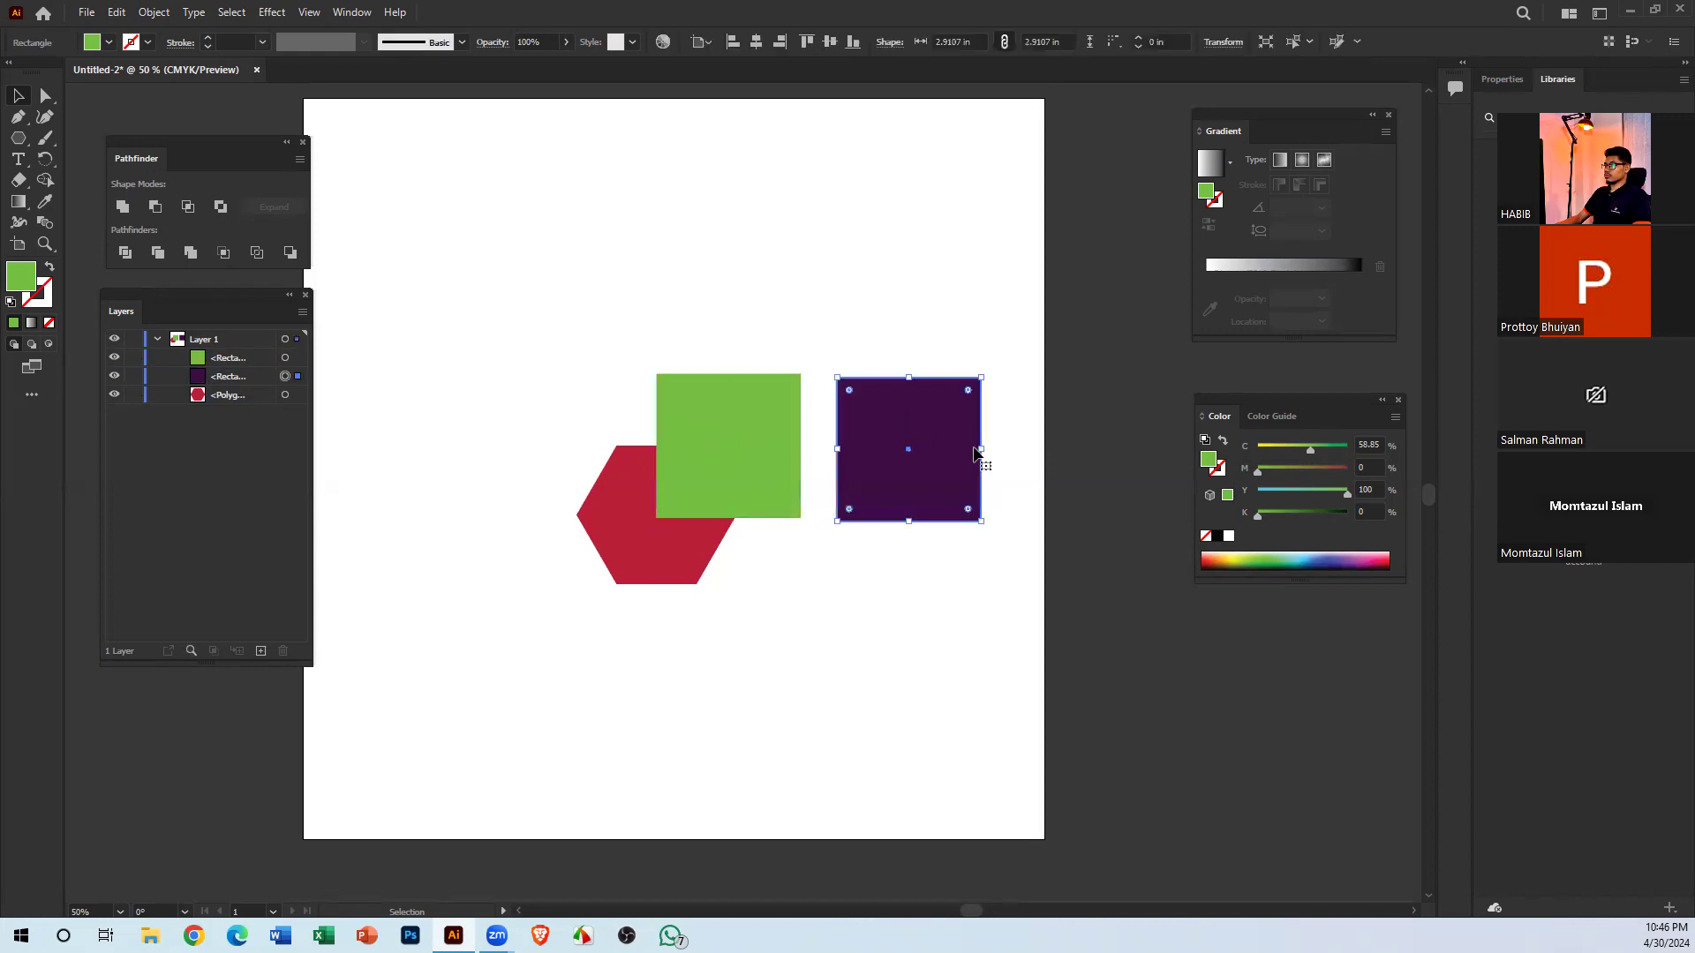
Move the red hexagon above the purple square in the layer order and review the entries
{"action": "left_click", "coordinate": [670, 521]}
{"action": "left_click", "coordinate": [241, 398]}
{"action": "left_click_drag", "start_coordinate": [241, 397], "coordinate": [258, 367]}
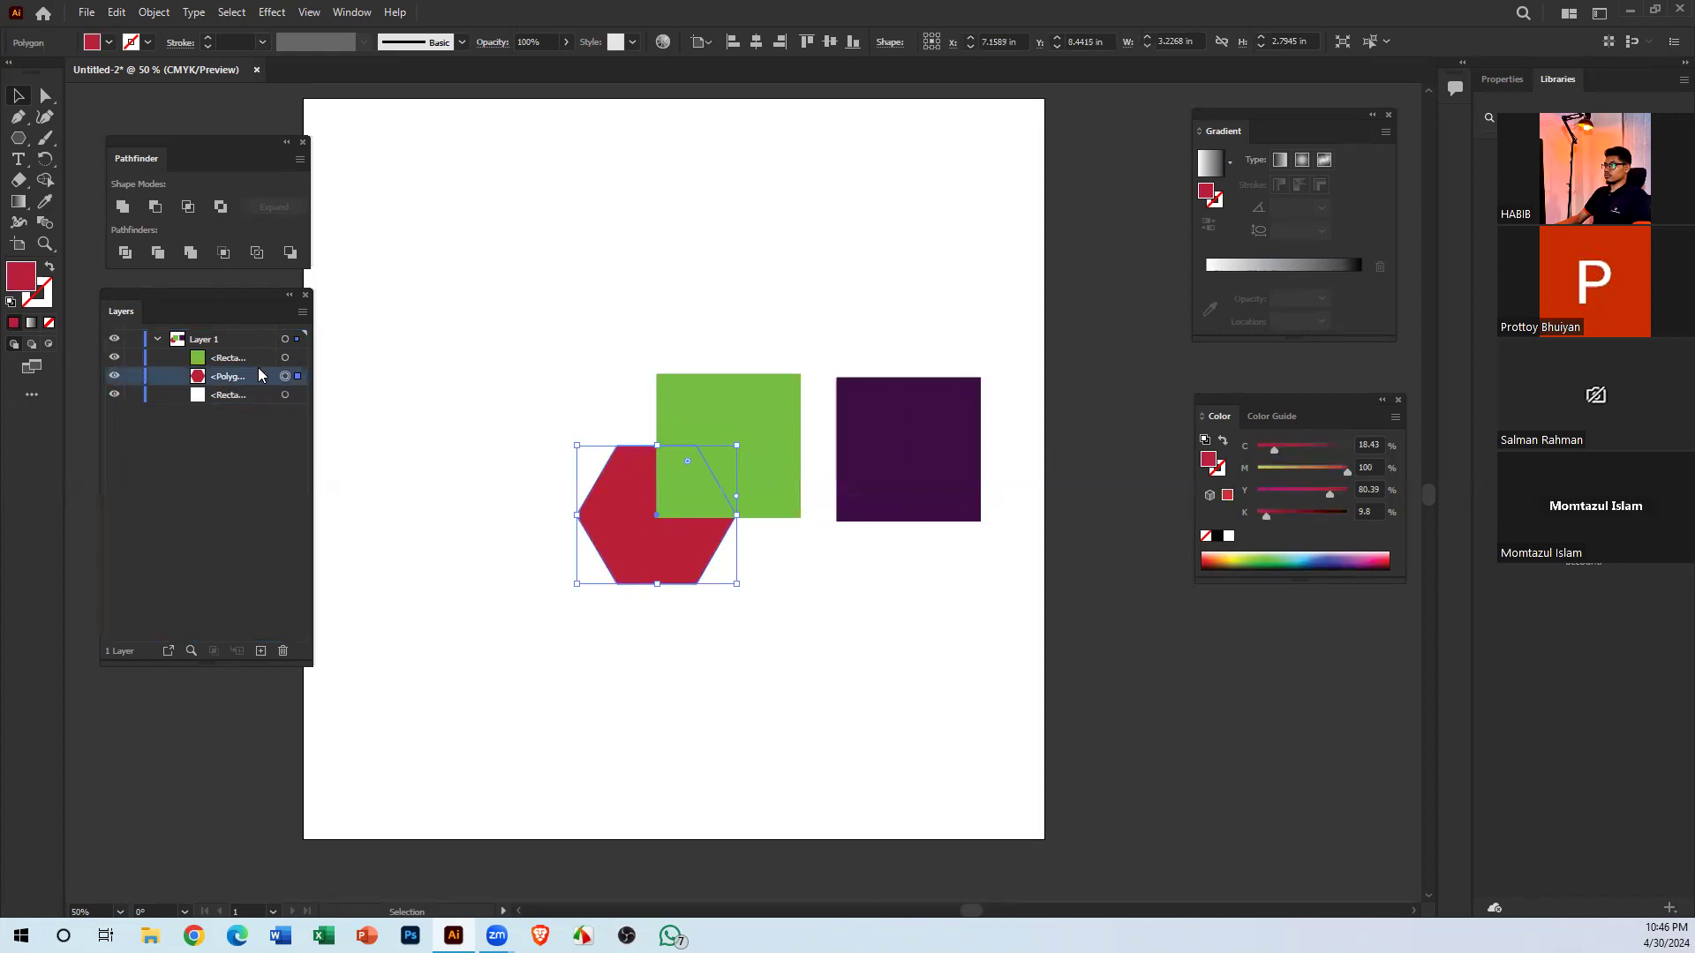
{"action": "left_click", "coordinate": [824, 628]}
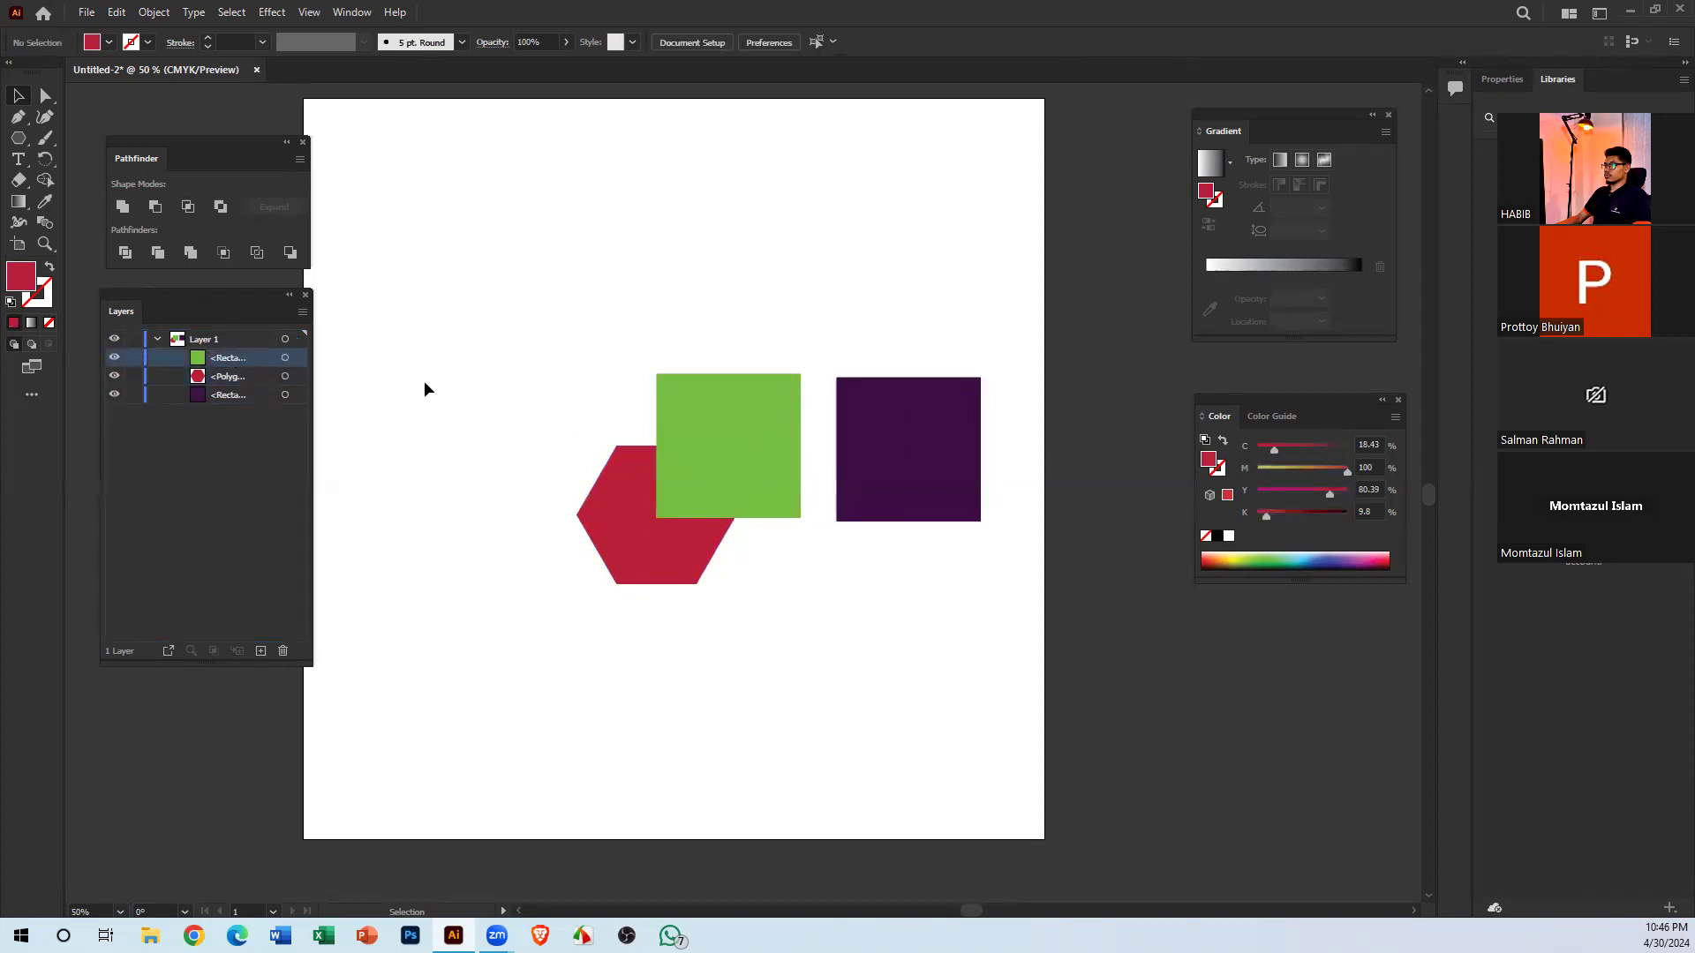
{"action": "left_click", "coordinate": [212, 380]}
{"action": "left_click", "coordinate": [235, 395]}
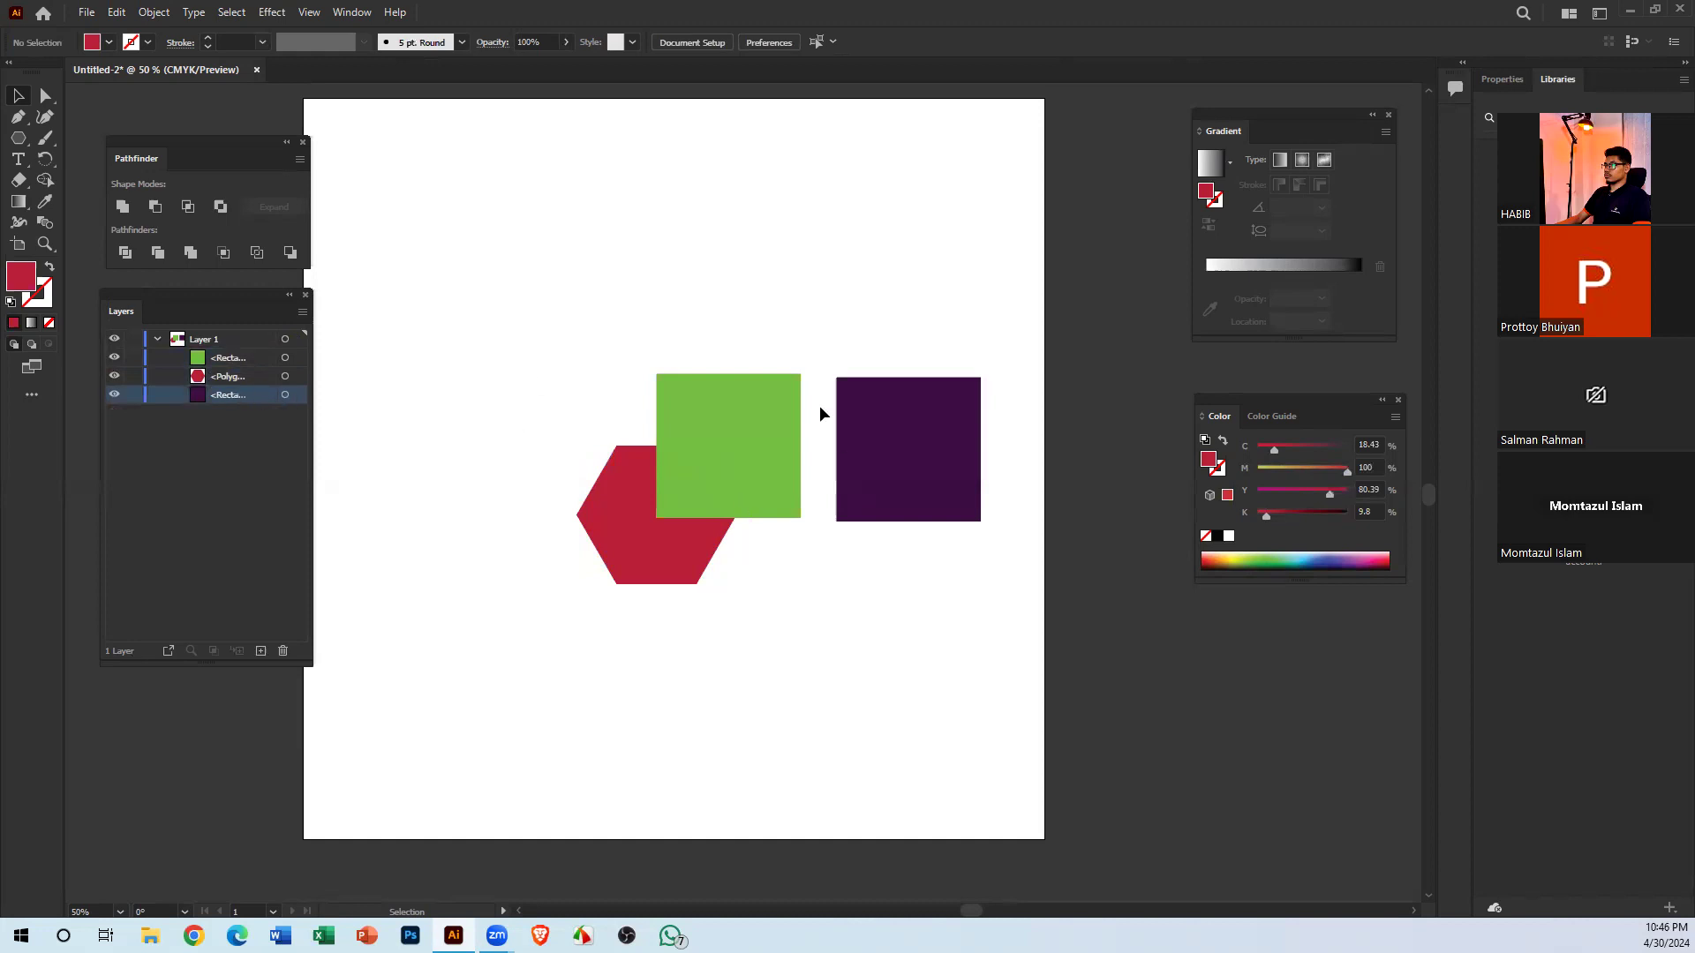
Move the purple square away from the green square and delete it
{"action": "left_click_drag", "start_coordinate": [847, 415], "coordinate": [812, 283]}
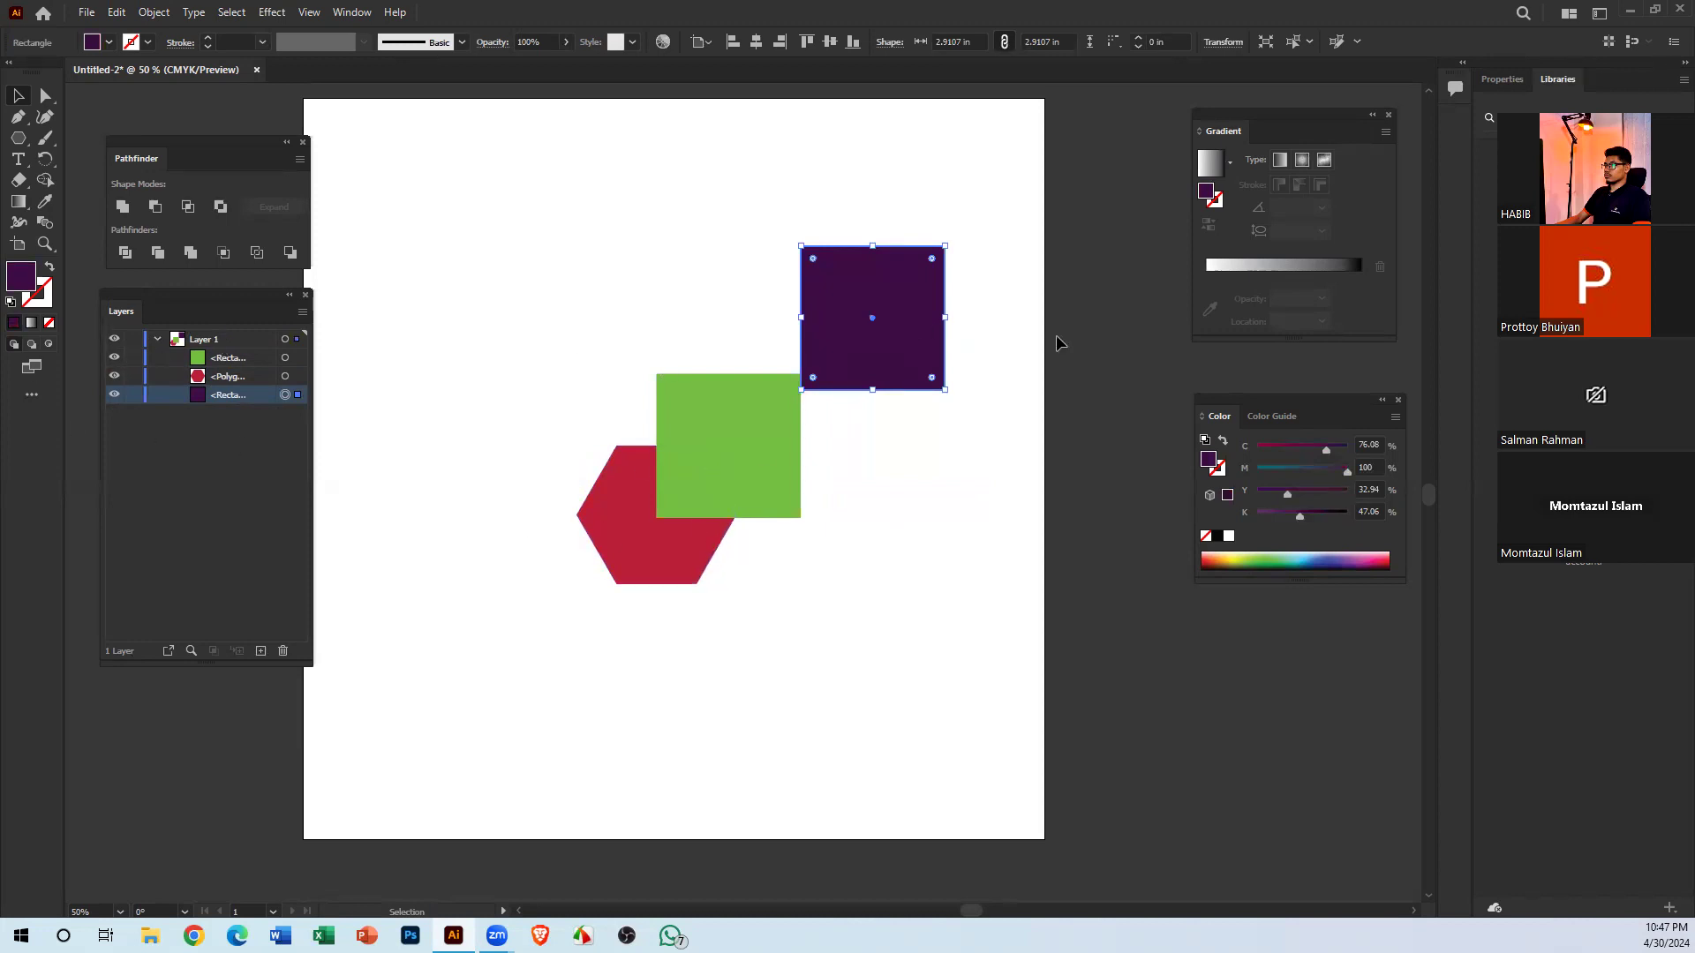
{"action": "left_click_drag", "start_coordinate": [925, 295], "coordinate": [1008, 324]}
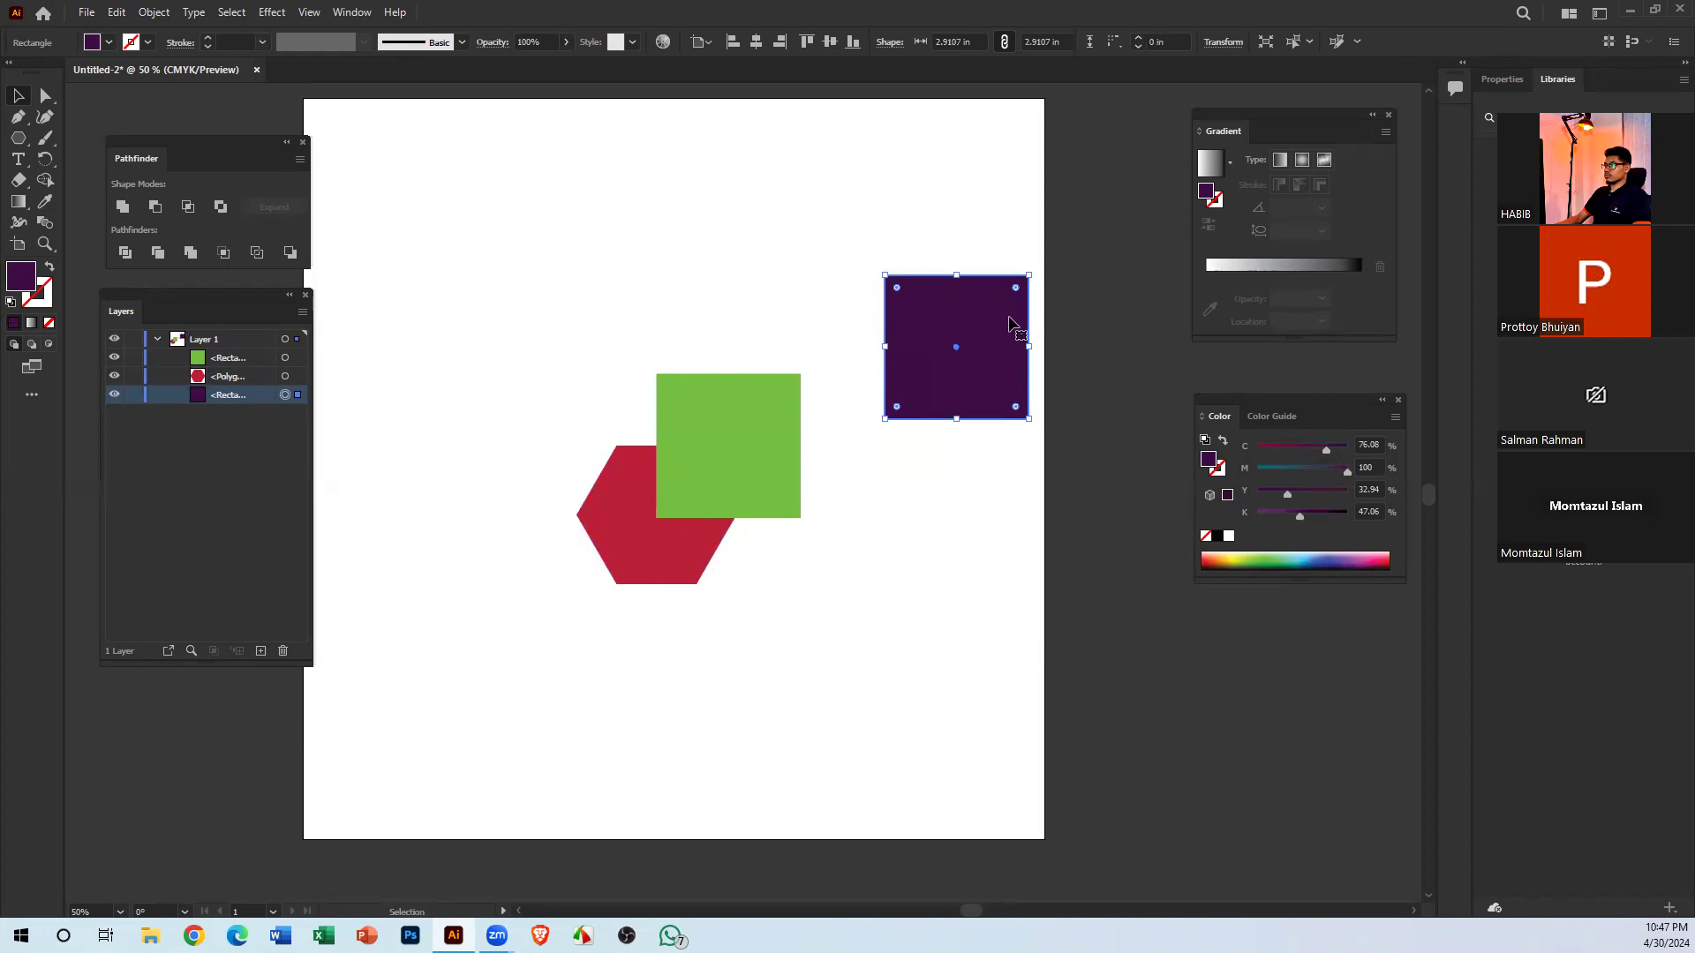
{"action": "key", "text": "Delete"}
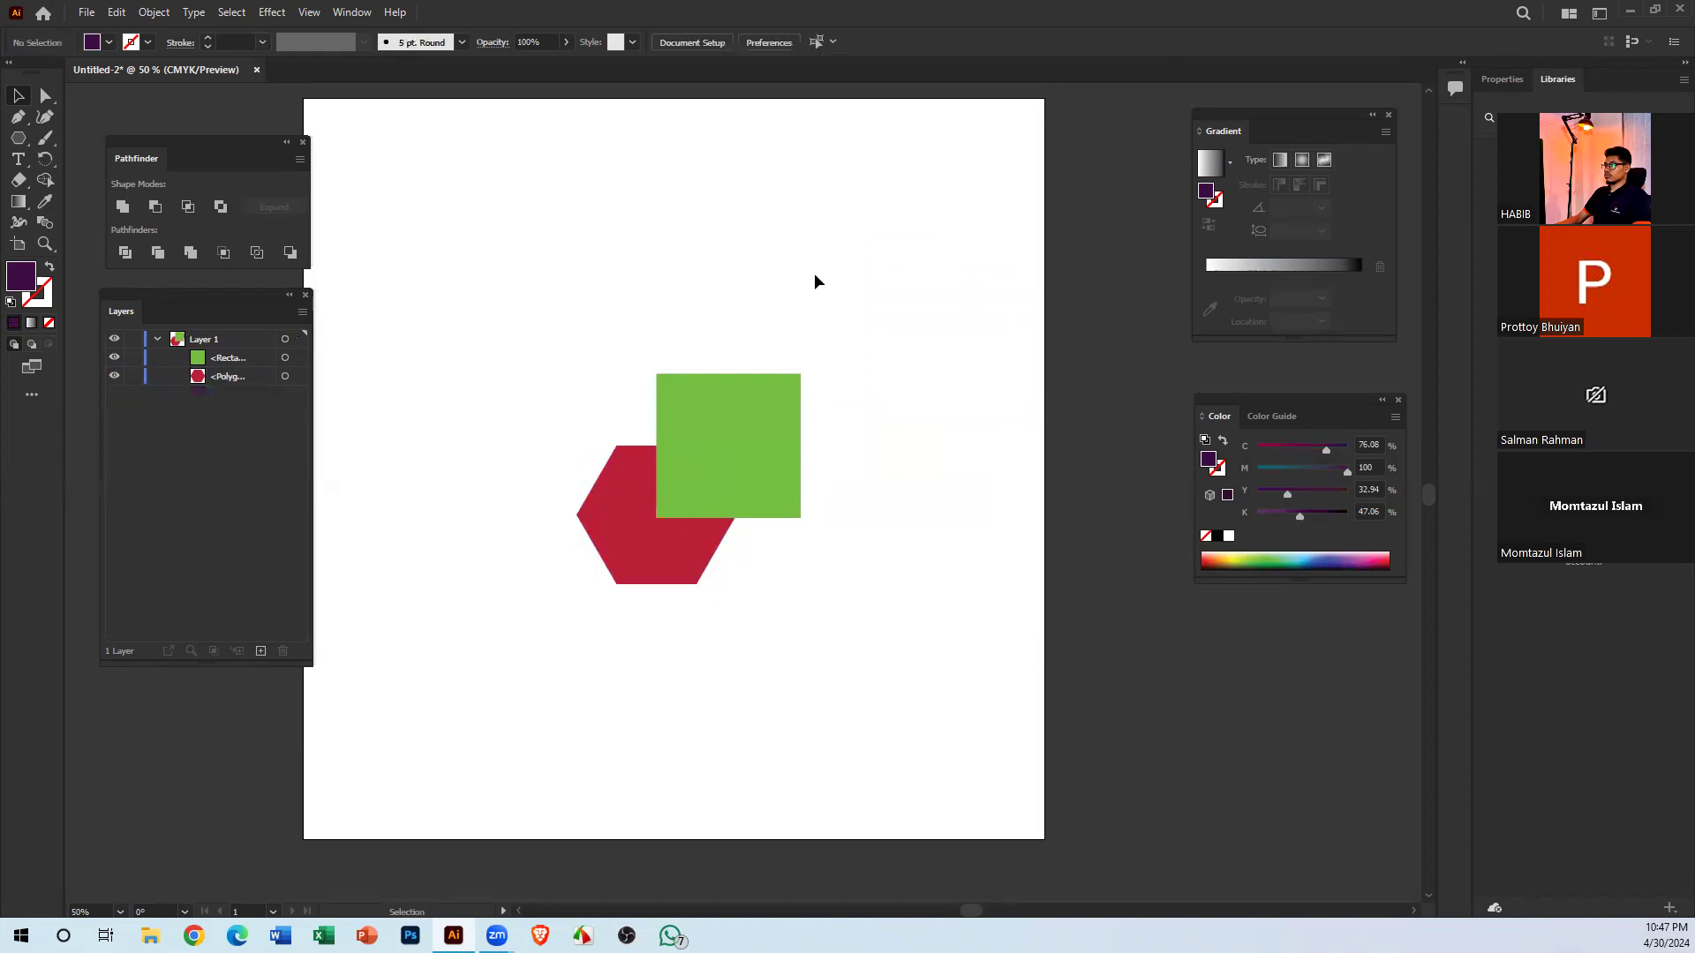
Select the overlapping green square and red hexagon together, and check each one separately
{"action": "left_click_drag", "start_coordinate": [865, 655], "coordinate": [664, 413]}
{"action": "left_click", "coordinate": [578, 238]}
{"action": "left_click", "coordinate": [752, 431]}
{"action": "left_click", "coordinate": [649, 495]}
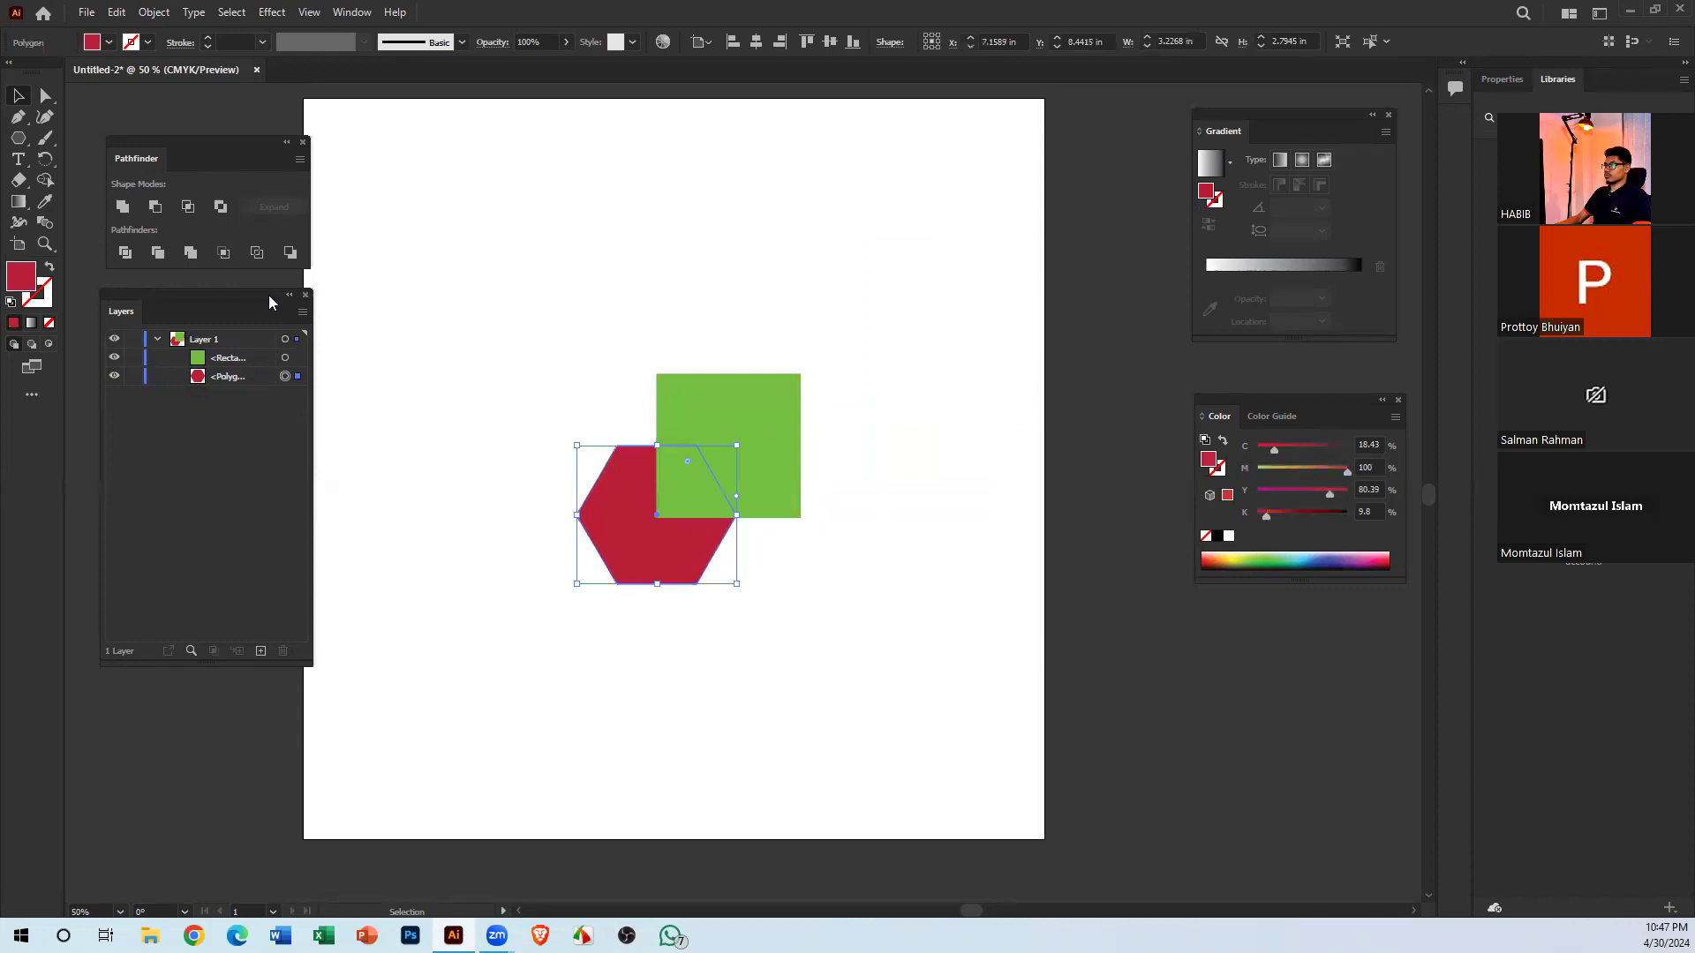
Move the Layers panel clear of the artboard, and shift the green square and red hexagon up together
{"action": "left_click_drag", "start_coordinate": [269, 295], "coordinate": [998, 555]}
{"action": "left_click_drag", "start_coordinate": [1249, 603], "coordinate": [1371, 902]}
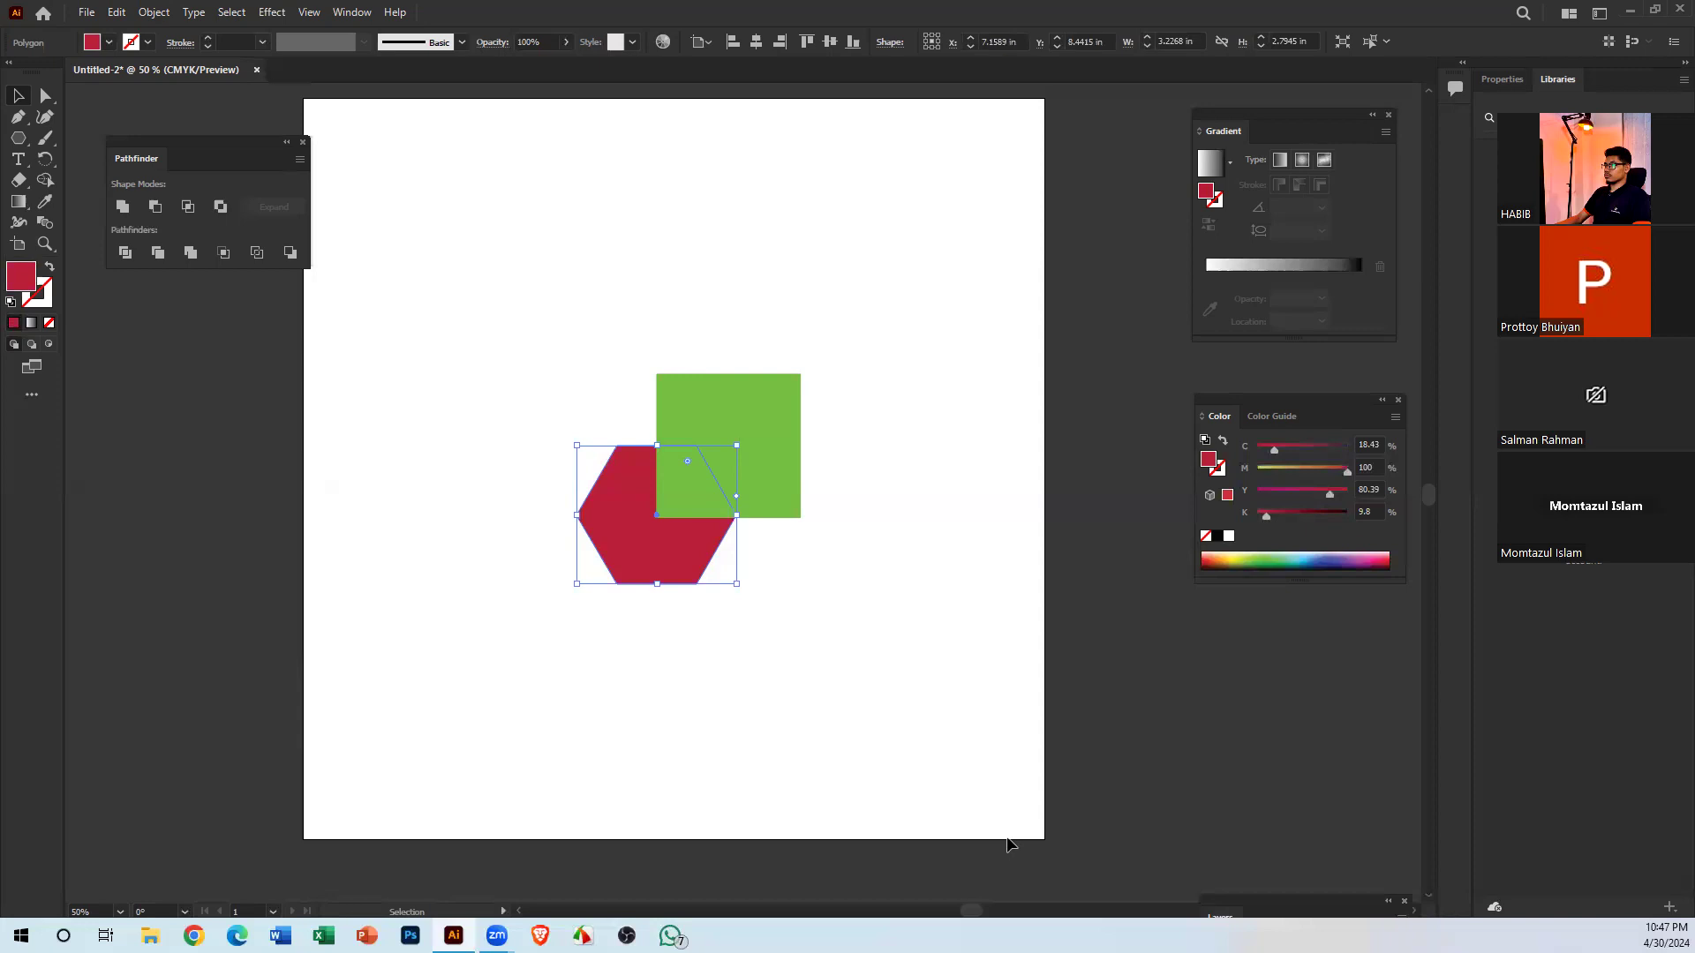
{"action": "left_click", "coordinate": [796, 601]}
{"action": "left_click_drag", "start_coordinate": [473, 263], "coordinate": [726, 552]}
{"action": "left_click_drag", "start_coordinate": [711, 448], "coordinate": [670, 330]}
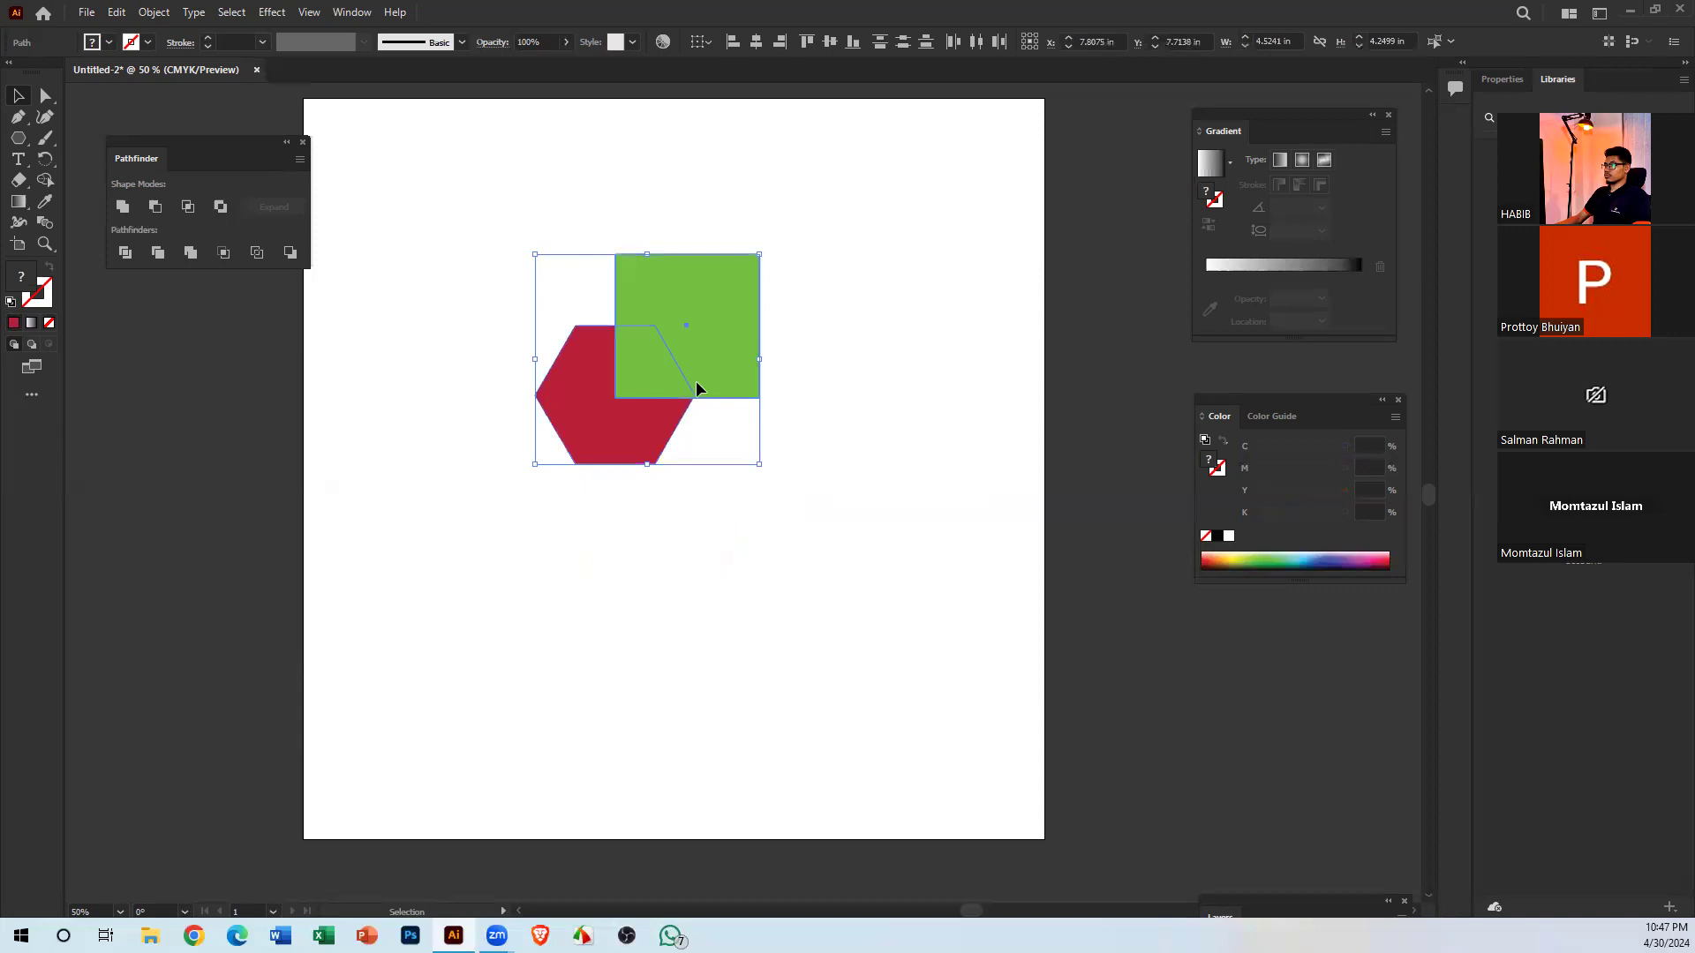
{"action": "left_click", "coordinate": [818, 450]}
Select the red hexagon and the green square in turn to compare which shape is in front and which behind
{"action": "left_click", "coordinate": [621, 424]}
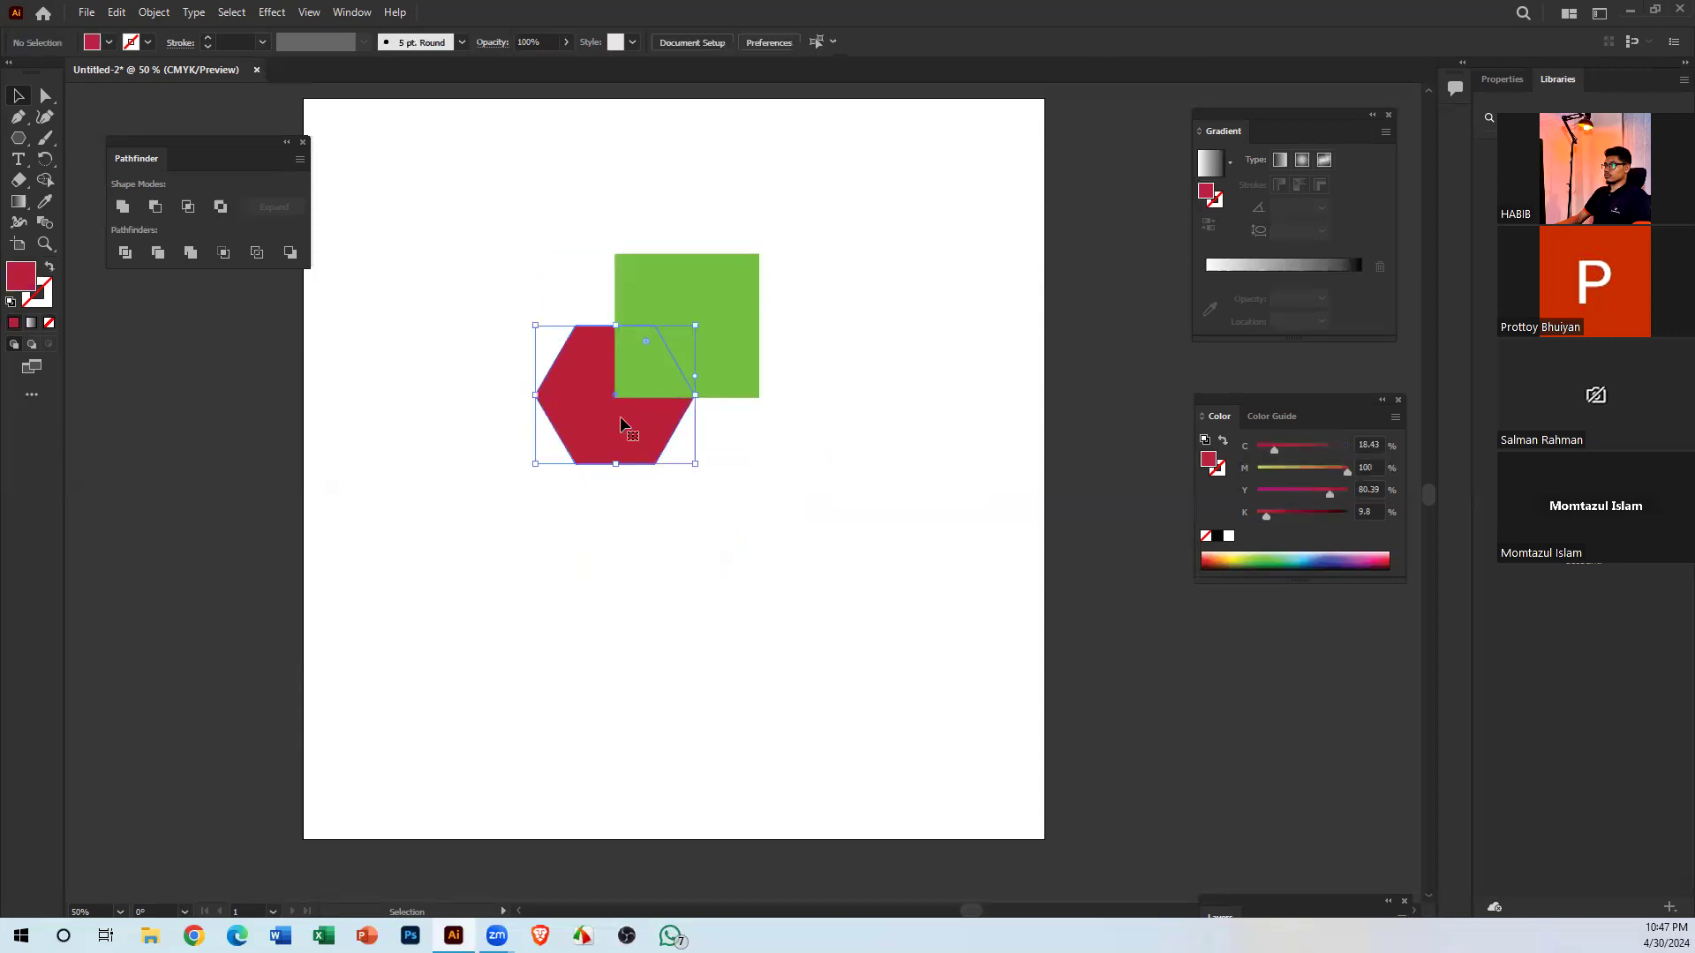
{"action": "left_click", "coordinate": [744, 279]}
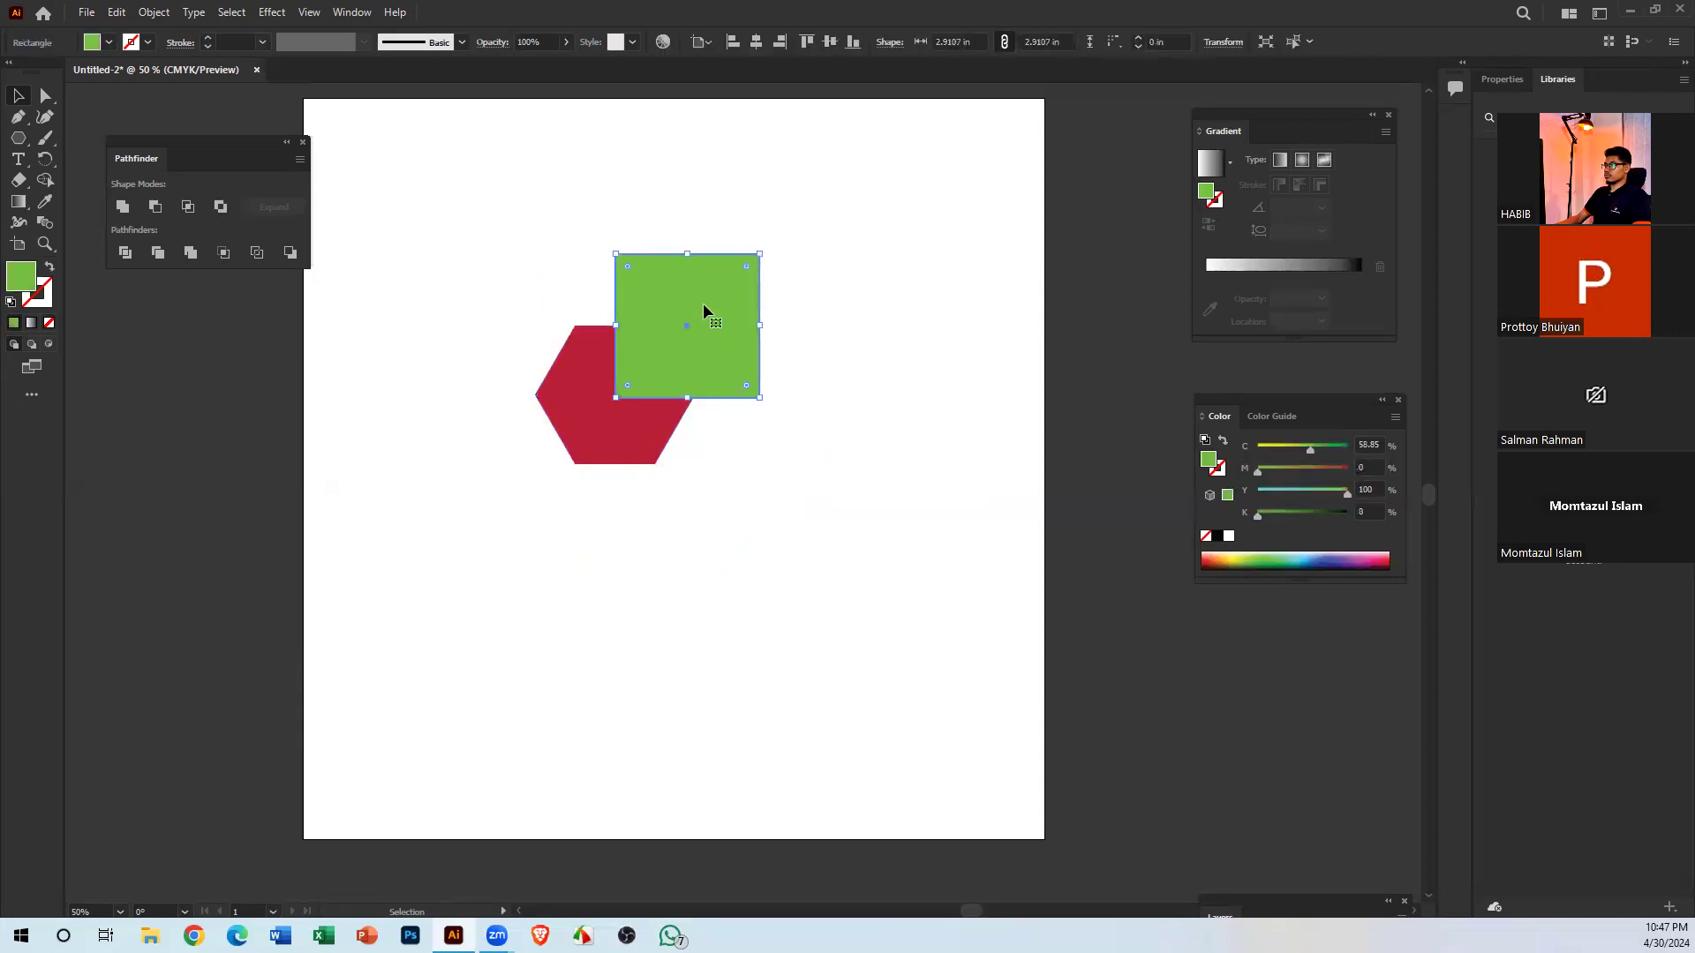
{"action": "left_click", "coordinate": [848, 318]}
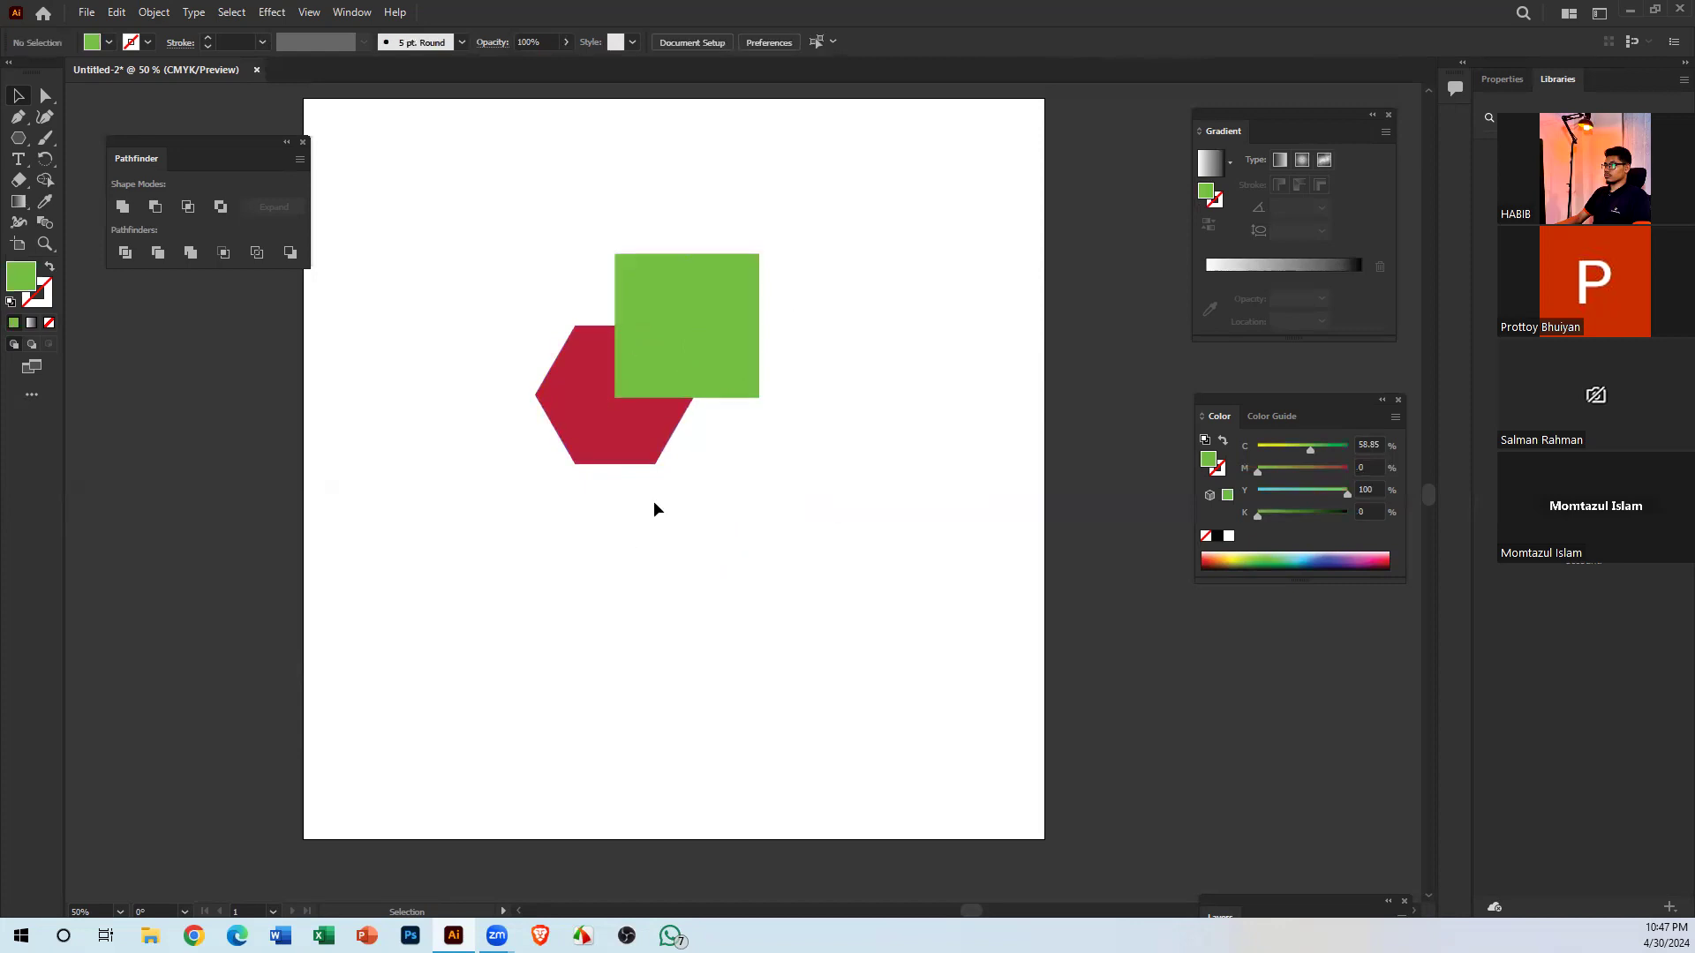
{"action": "left_click", "coordinate": [554, 391]}
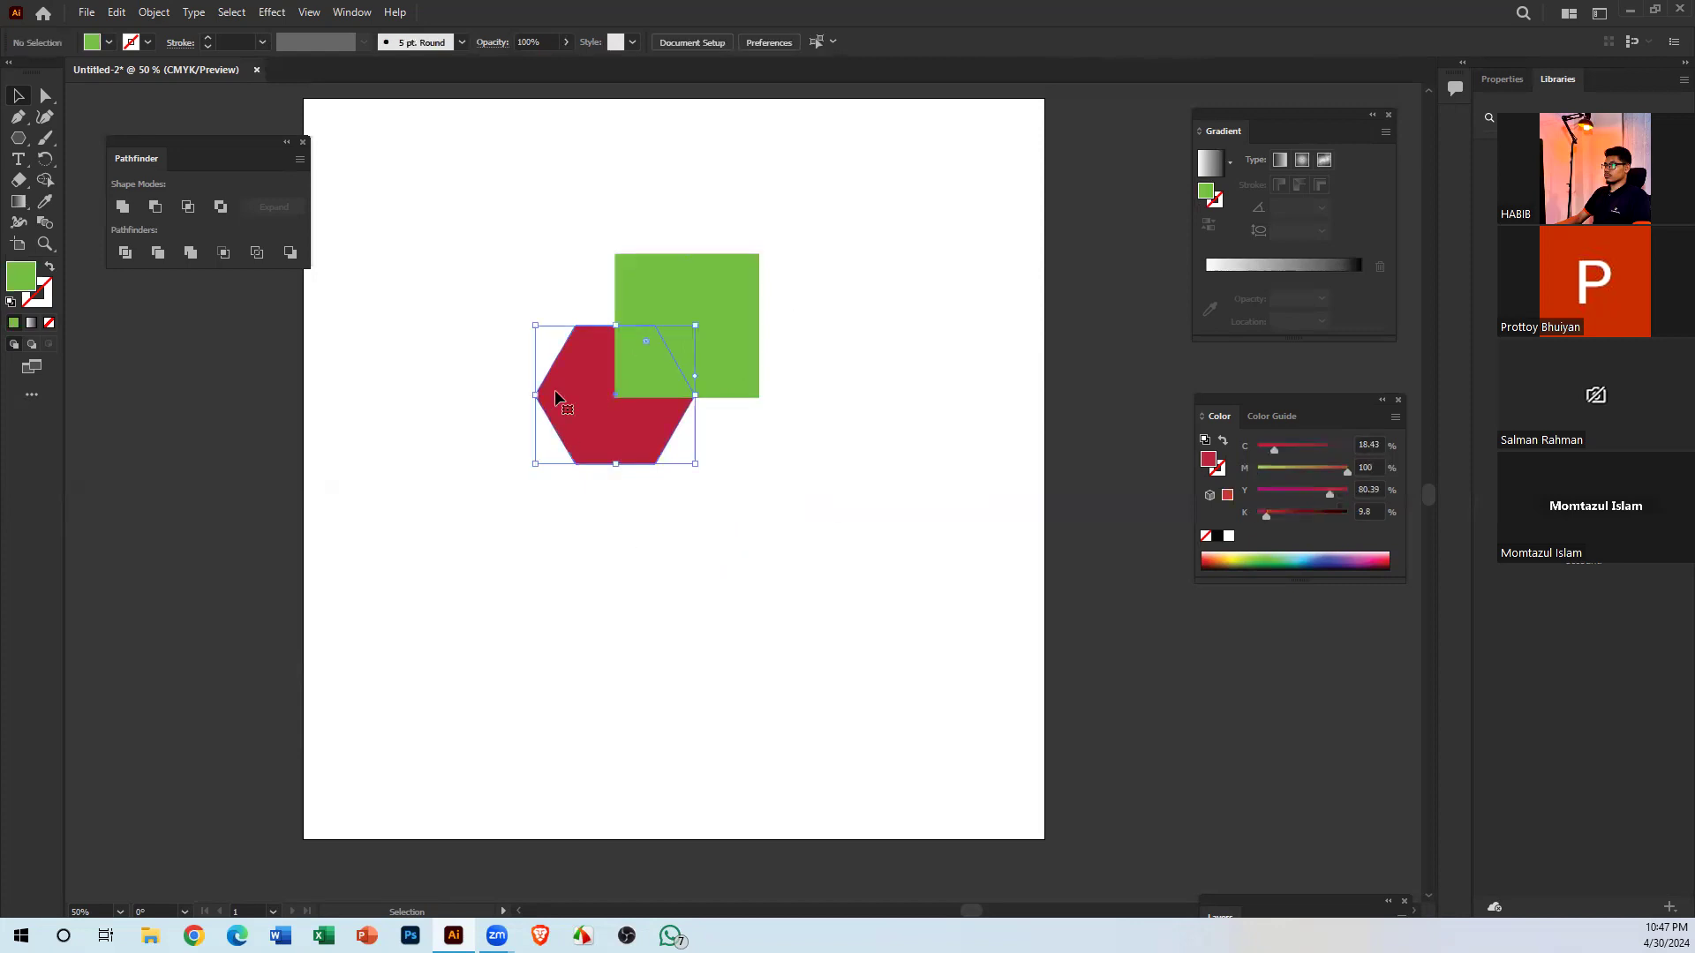
{"action": "left_click", "coordinate": [812, 443]}
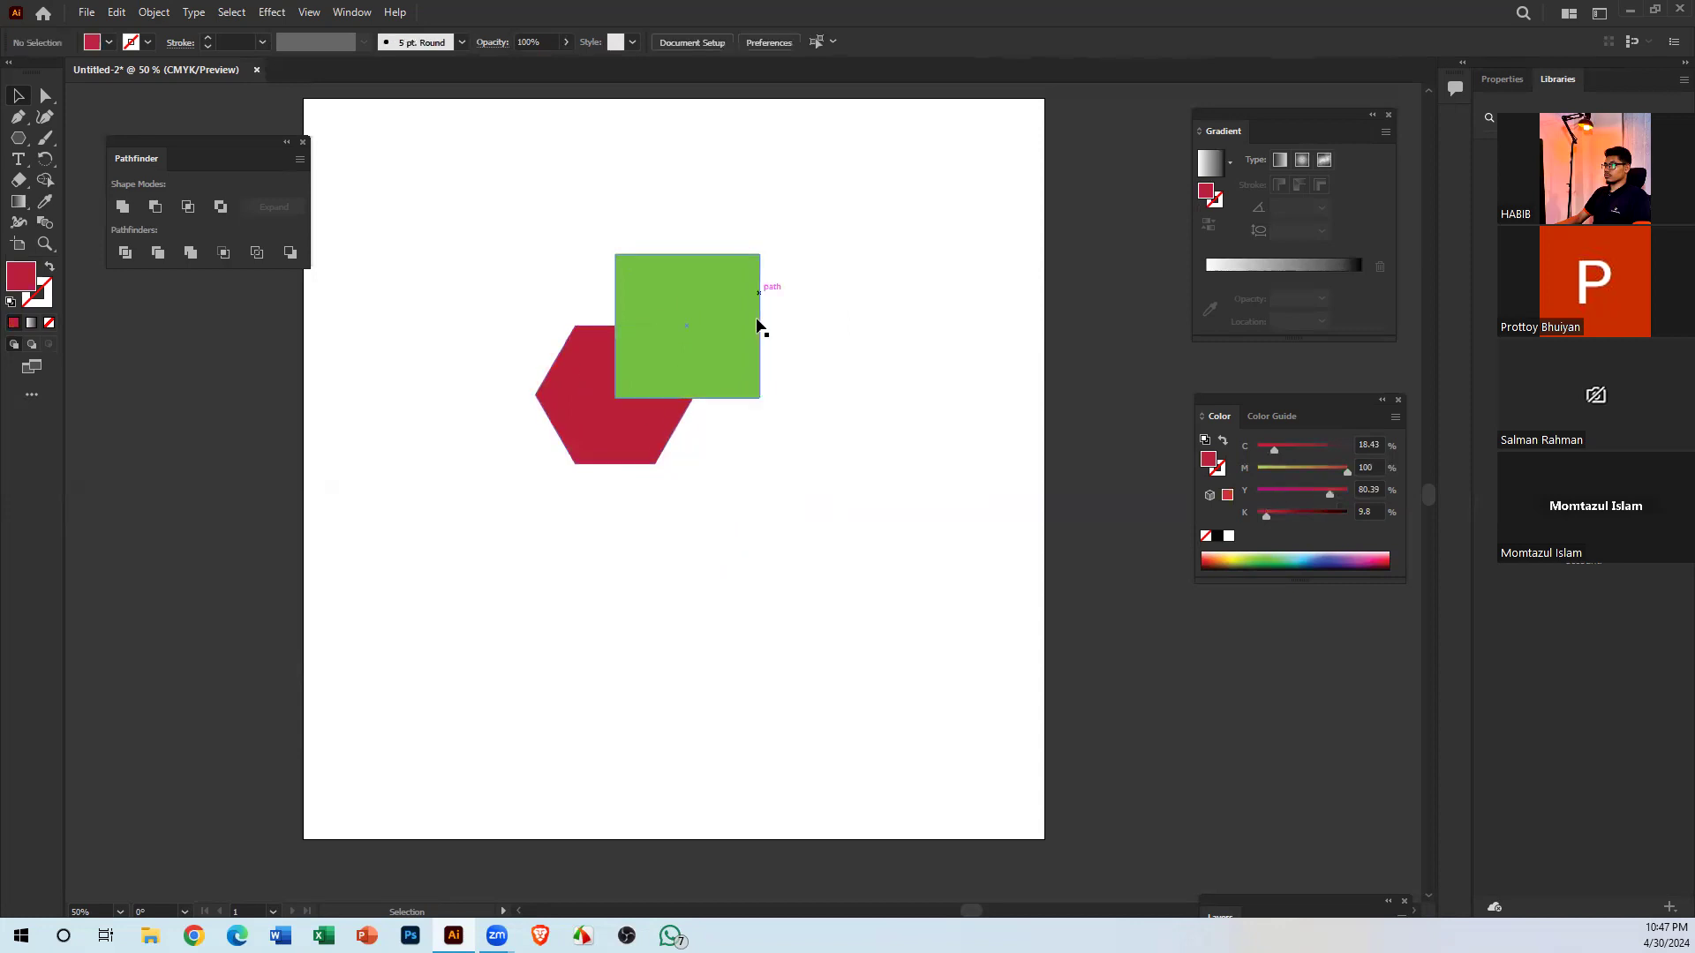
{"action": "left_click", "coordinate": [593, 369]}
{"action": "left_click", "coordinate": [810, 510]}
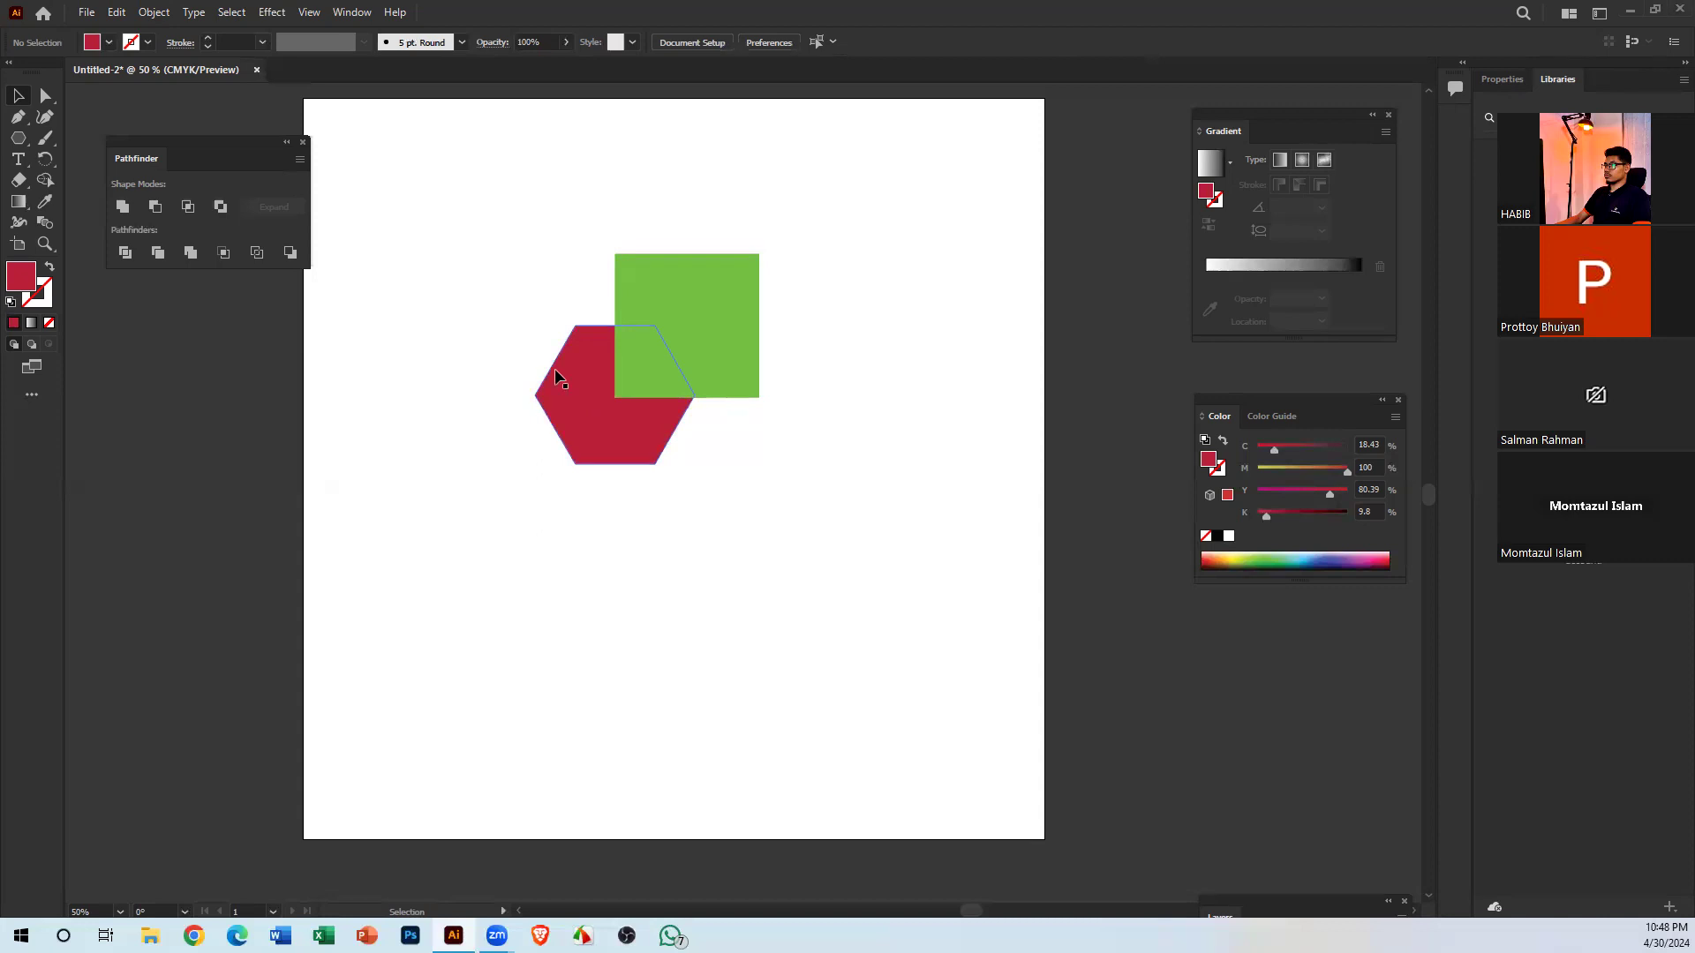
Arrange the red hexagon with Bring to Front over the green square, and undo the change
{"action": "left_click", "coordinate": [589, 361]}
{"action": "right_click", "coordinate": [583, 371]}
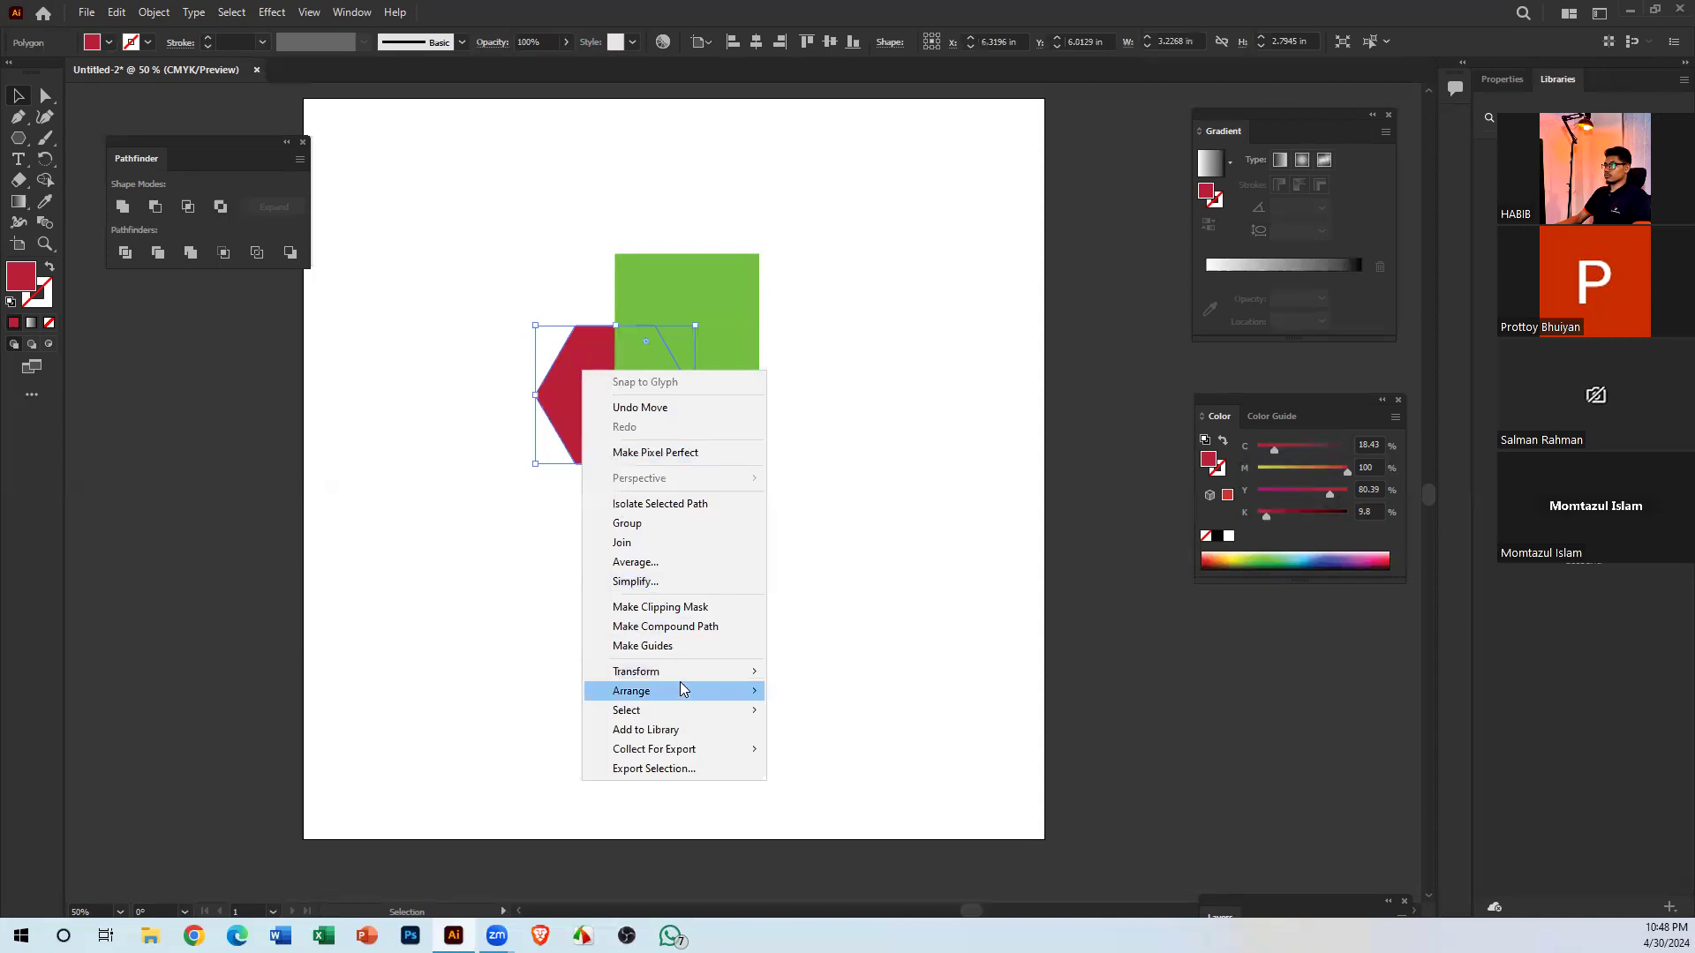
{"action": "mouse_move", "coordinate": [680, 689]}
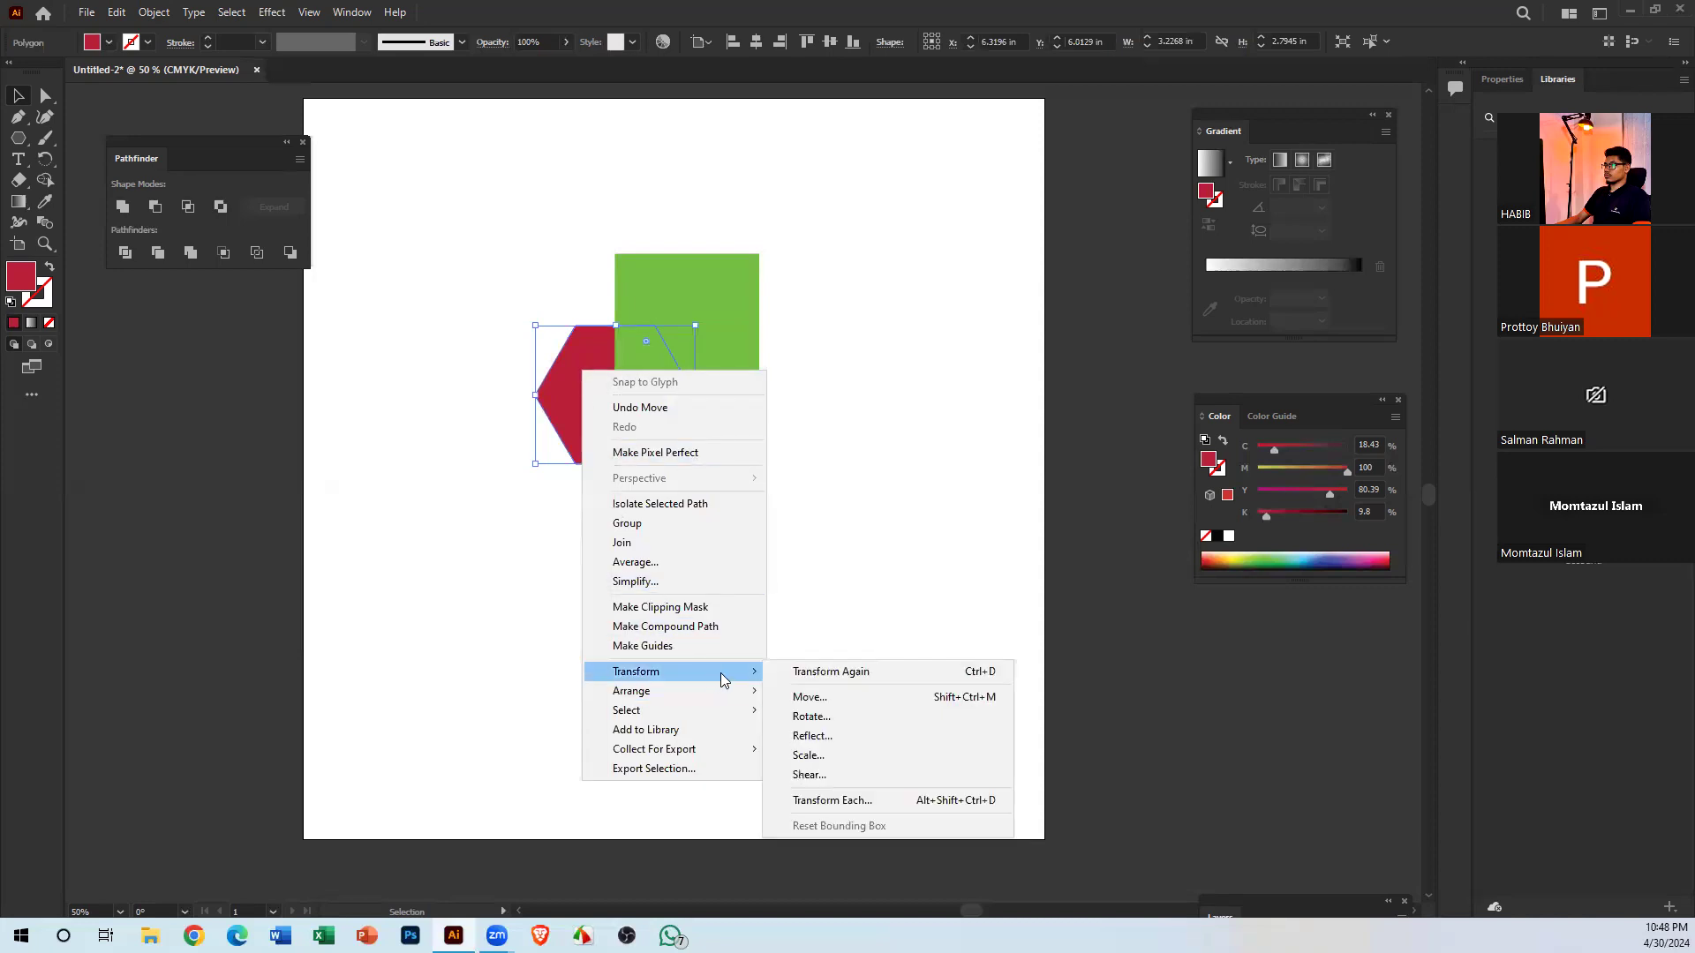
{"action": "mouse_move", "coordinate": [726, 711]}
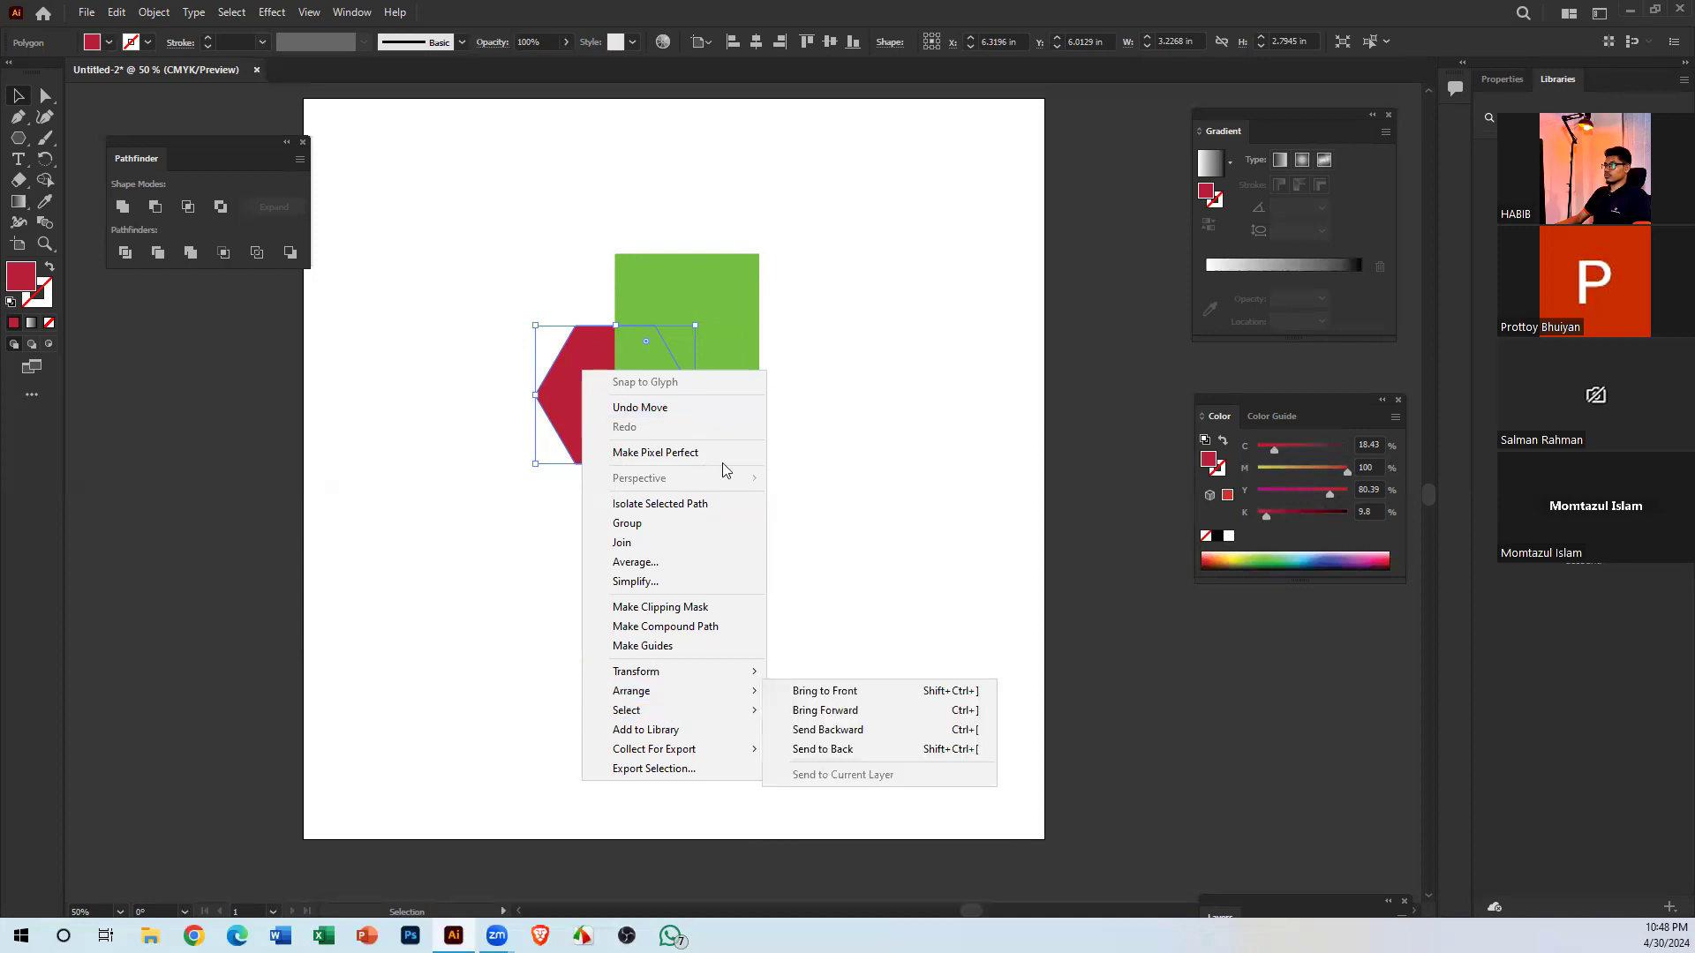
{"action": "left_click", "coordinate": [780, 691]}
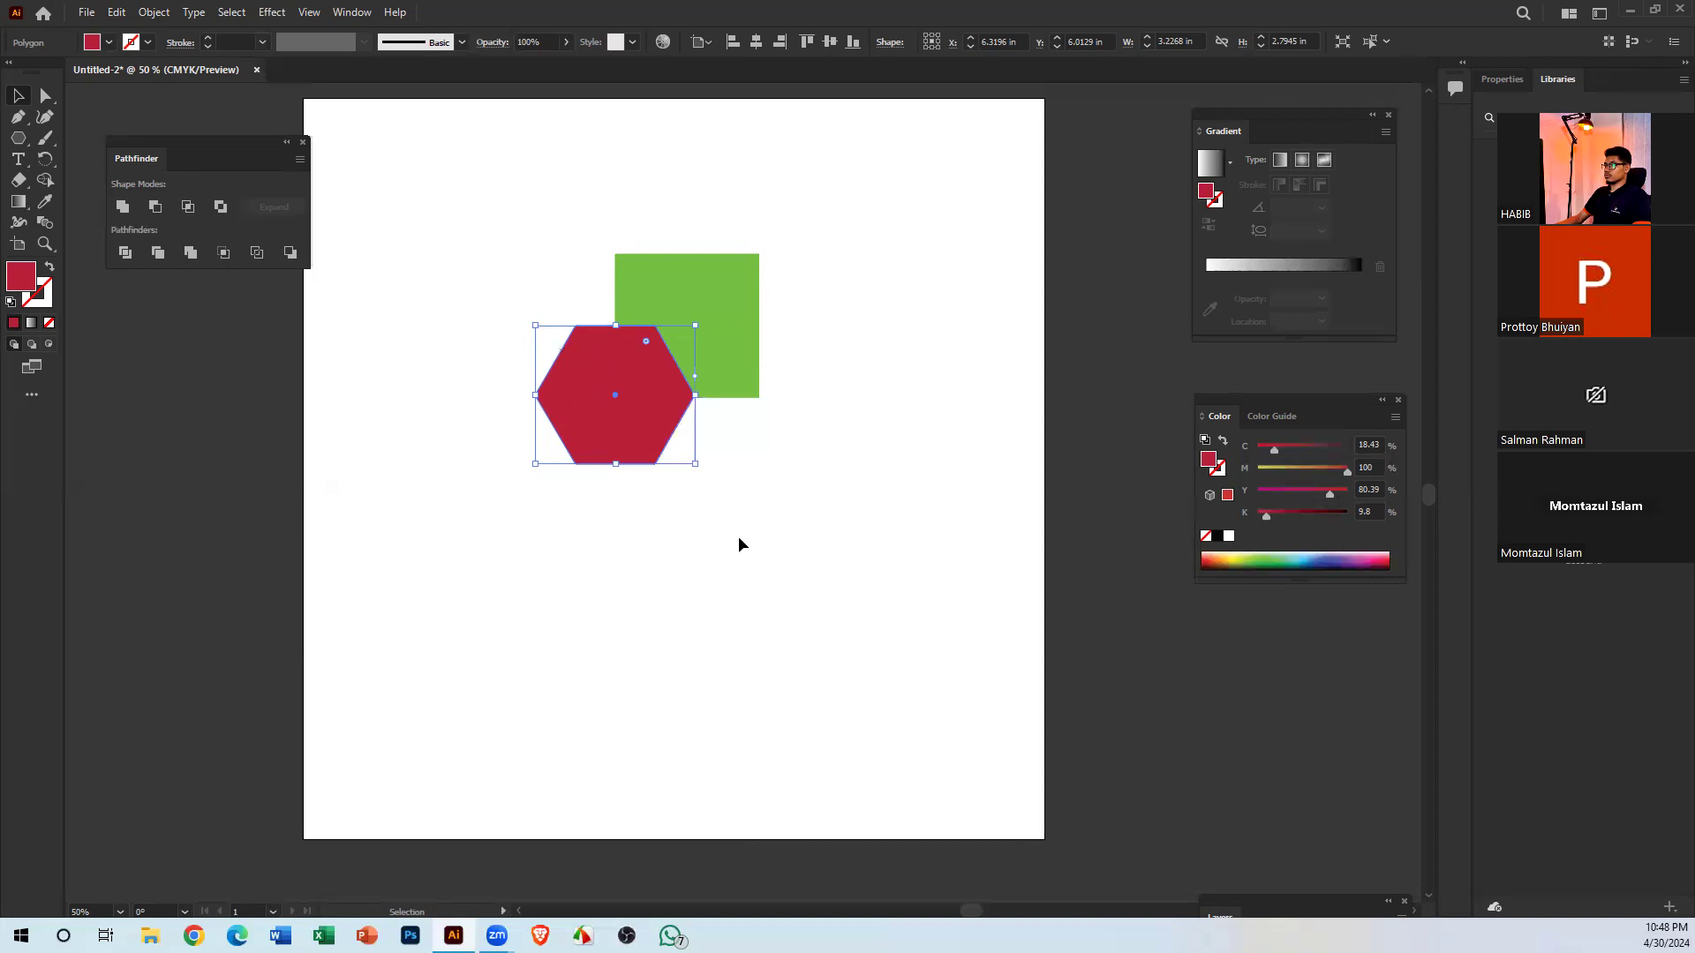
{"action": "key", "text": "a"}
{"action": "key", "text": "ctrl+z"}
Move the red hexagon below the green square so the two shapes no longer overlap, and undo the move
{"action": "left_click", "coordinate": [705, 506]}
{"action": "left_click", "coordinate": [644, 411]}
{"action": "left_click", "coordinate": [775, 402]}
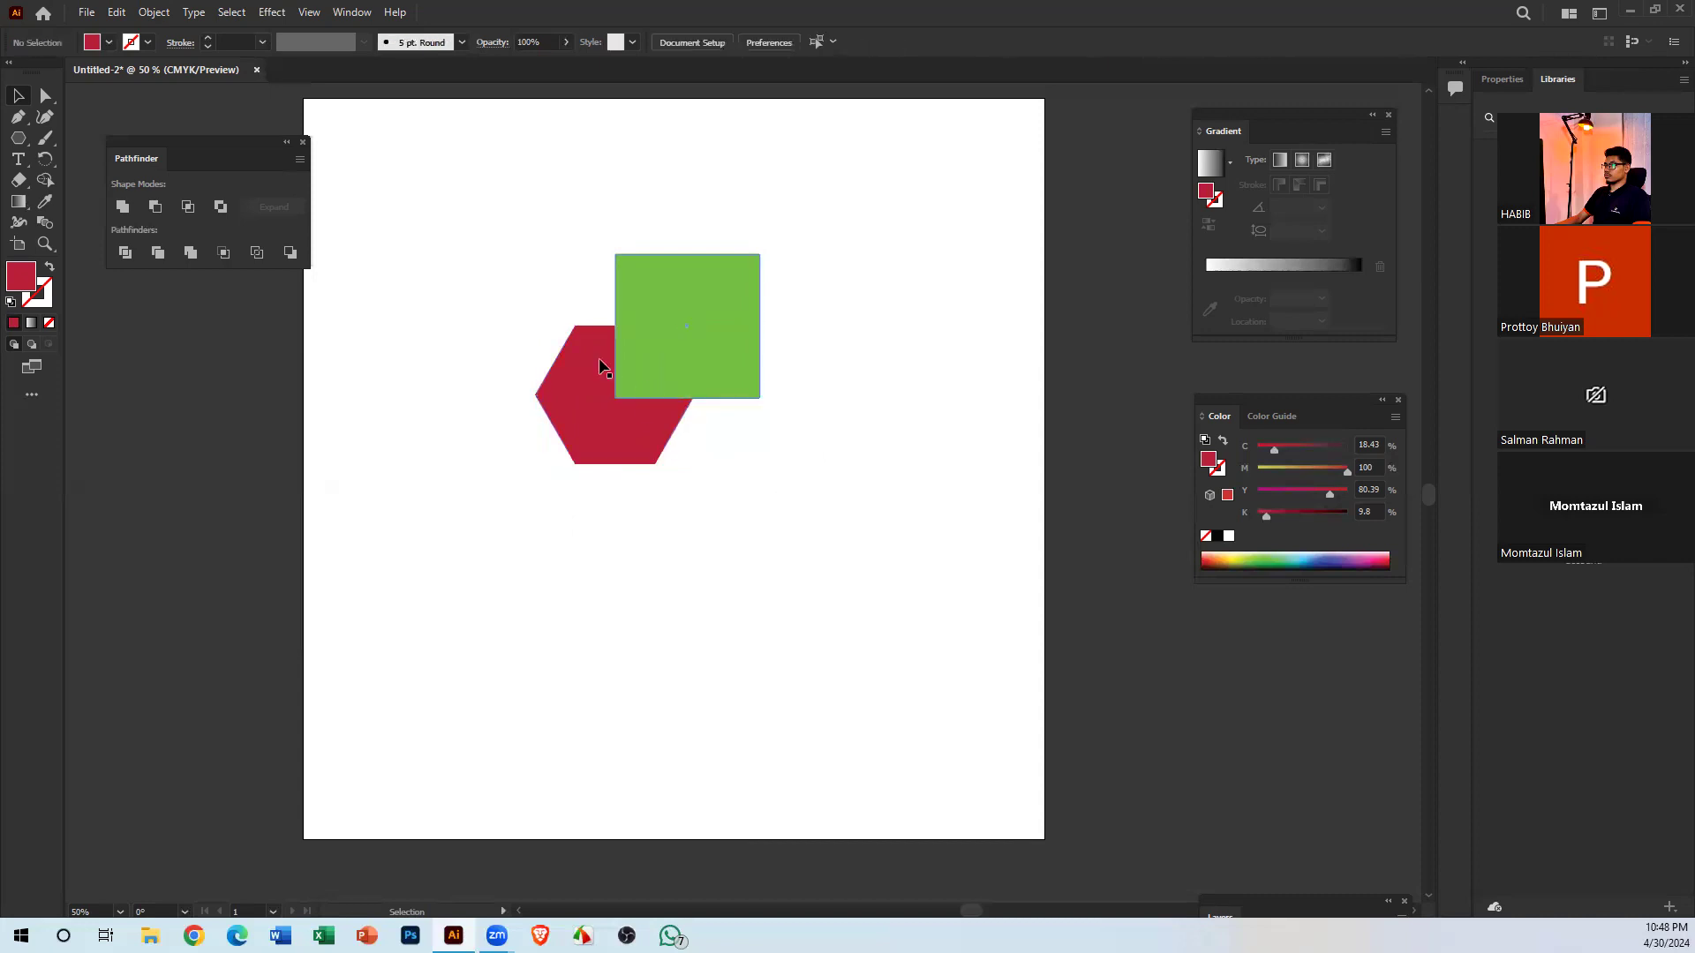
{"action": "left_click_drag", "start_coordinate": [574, 389], "coordinate": [644, 560]}
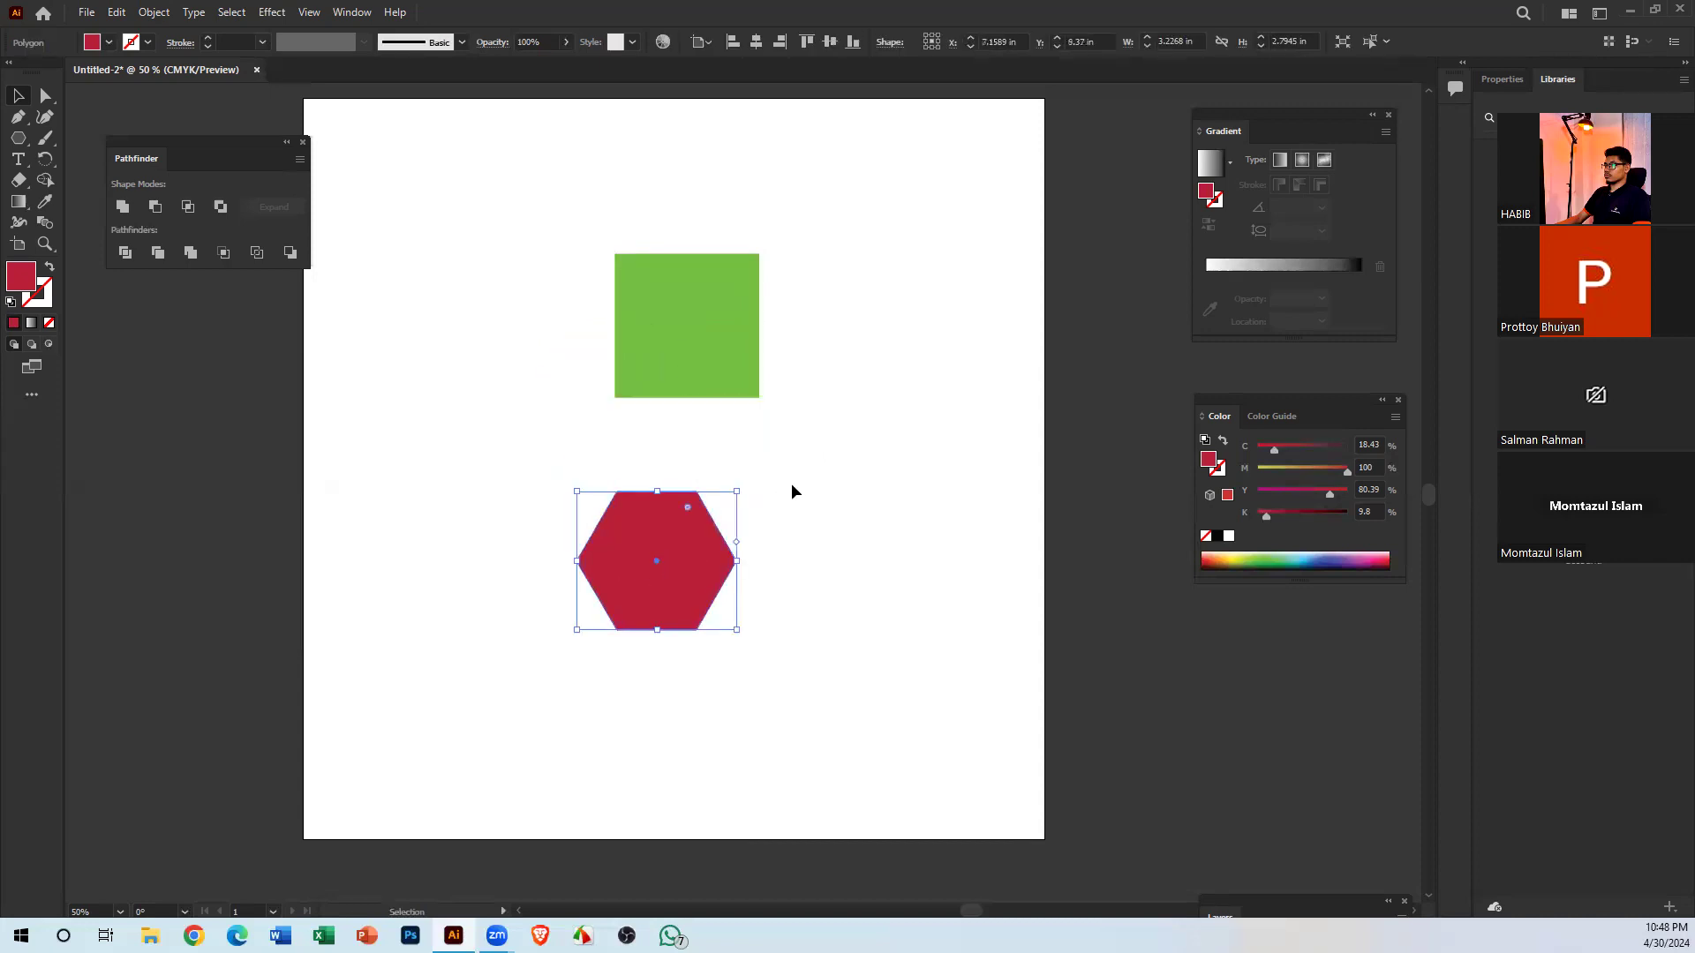
{"action": "key", "text": "ctrl+z"}
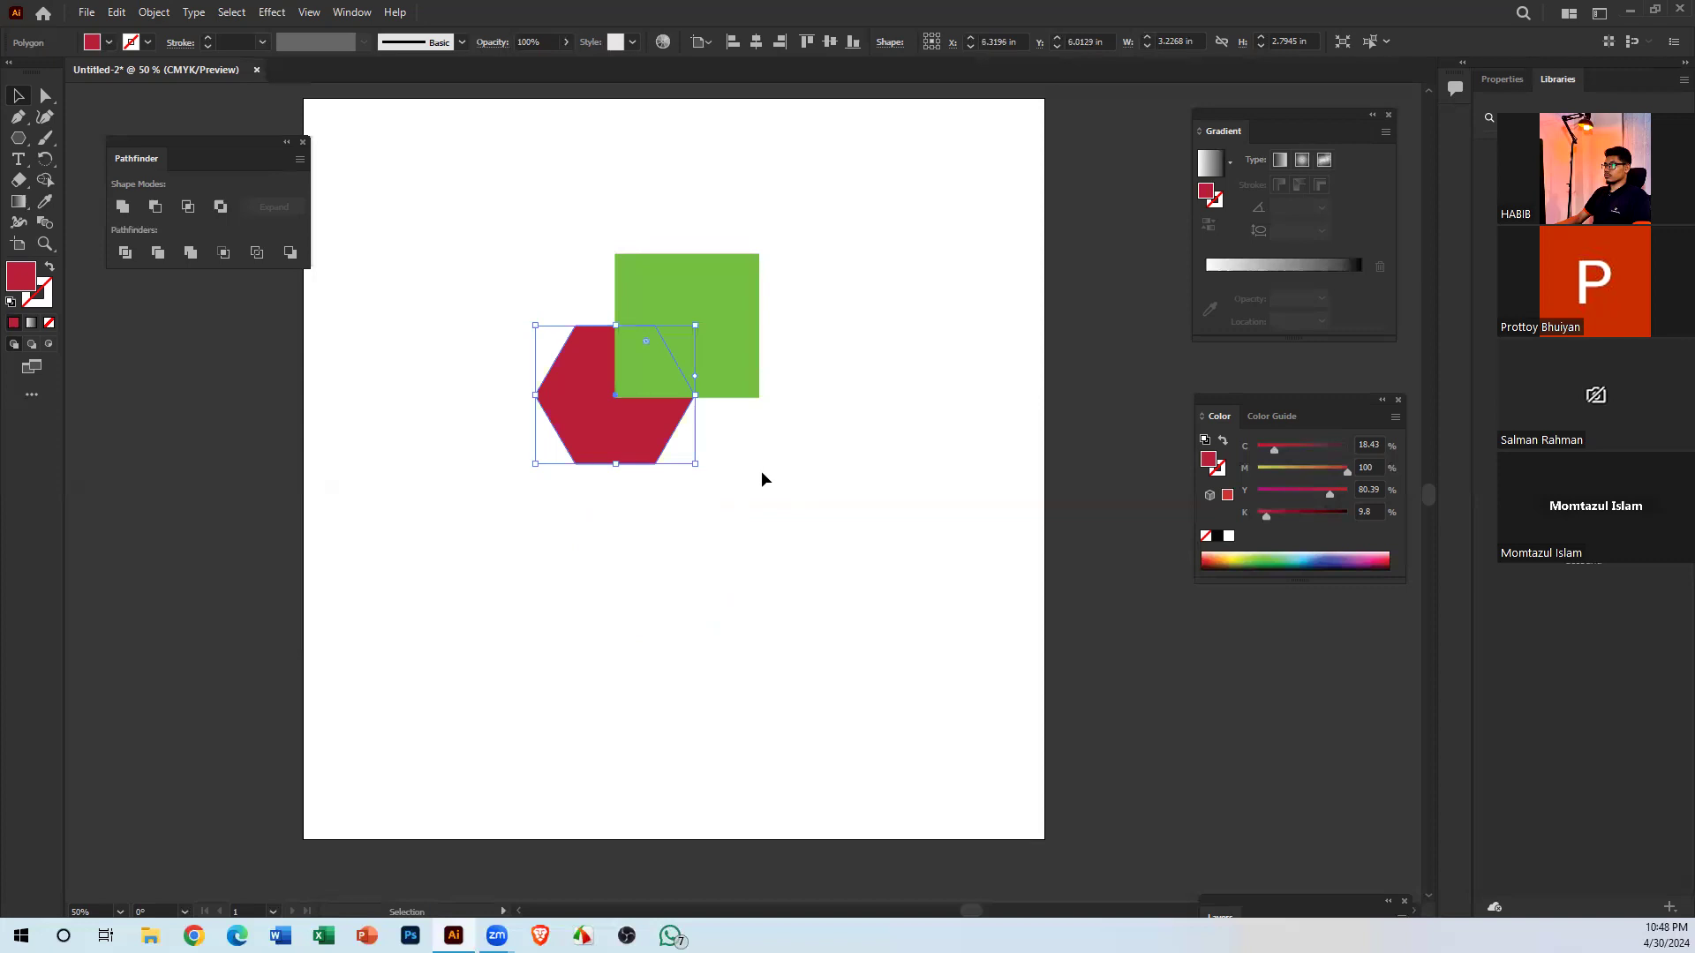
Examine the Arrange options for the red hexagon, and check the commands offered for the green square
{"action": "right_click", "coordinate": [589, 425]}
{"action": "mouse_move", "coordinate": [663, 750]}
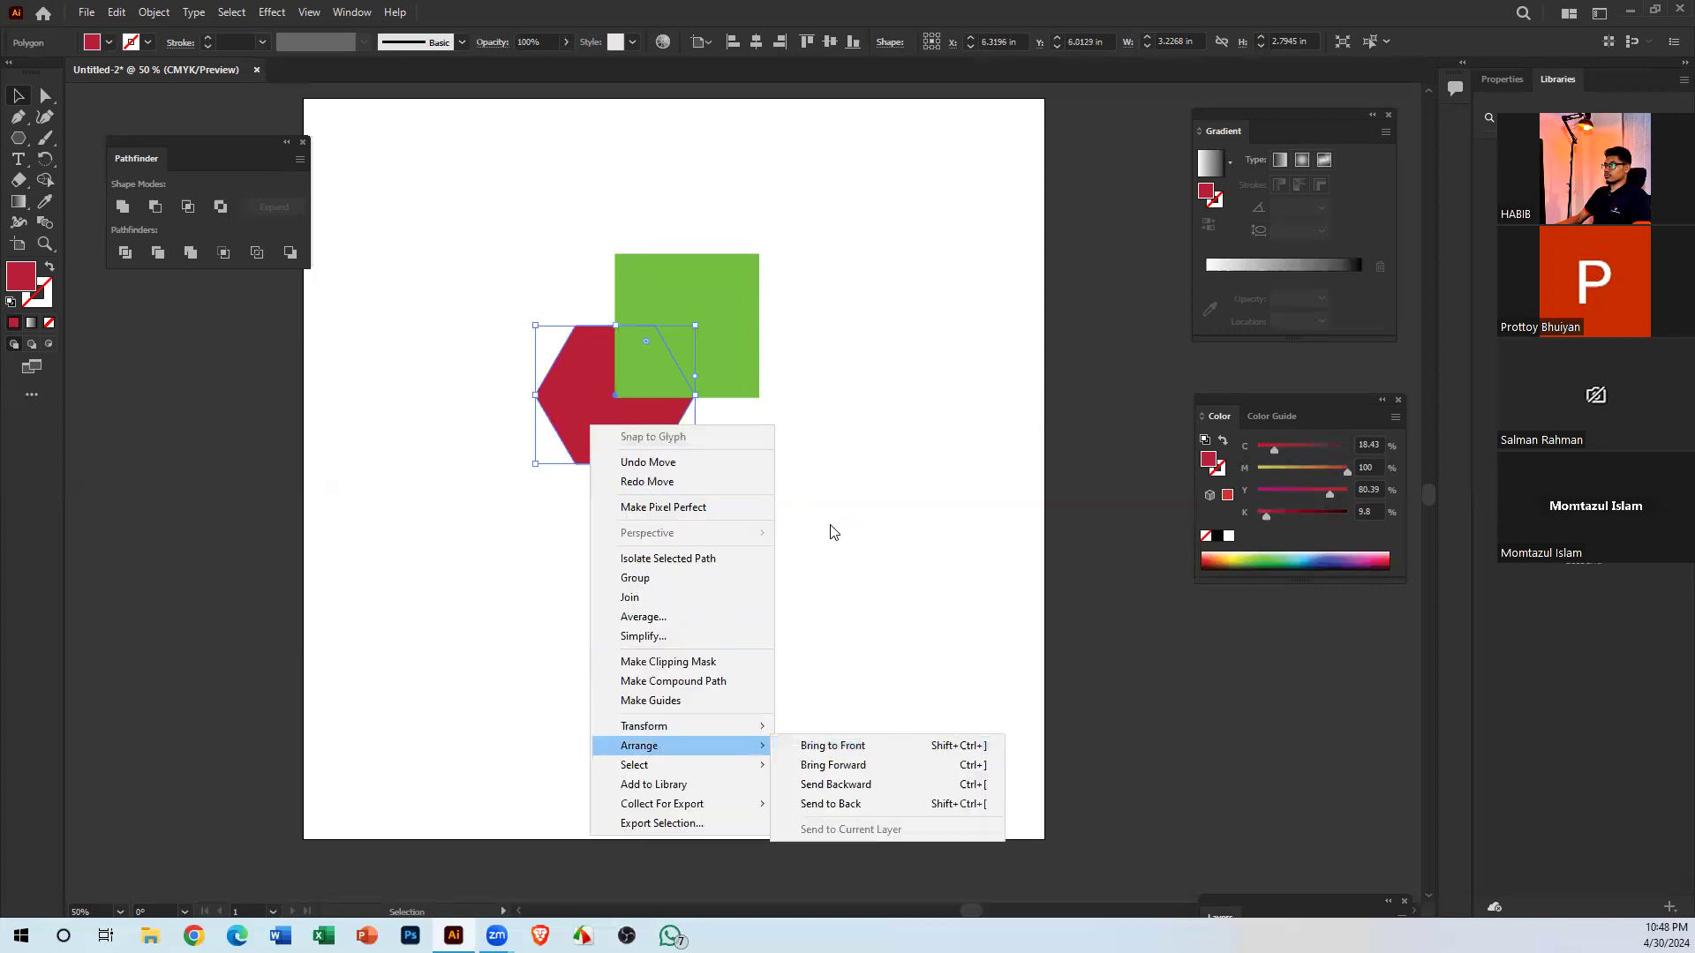
{"action": "left_click", "coordinate": [829, 530]}
{"action": "left_click", "coordinate": [712, 340]}
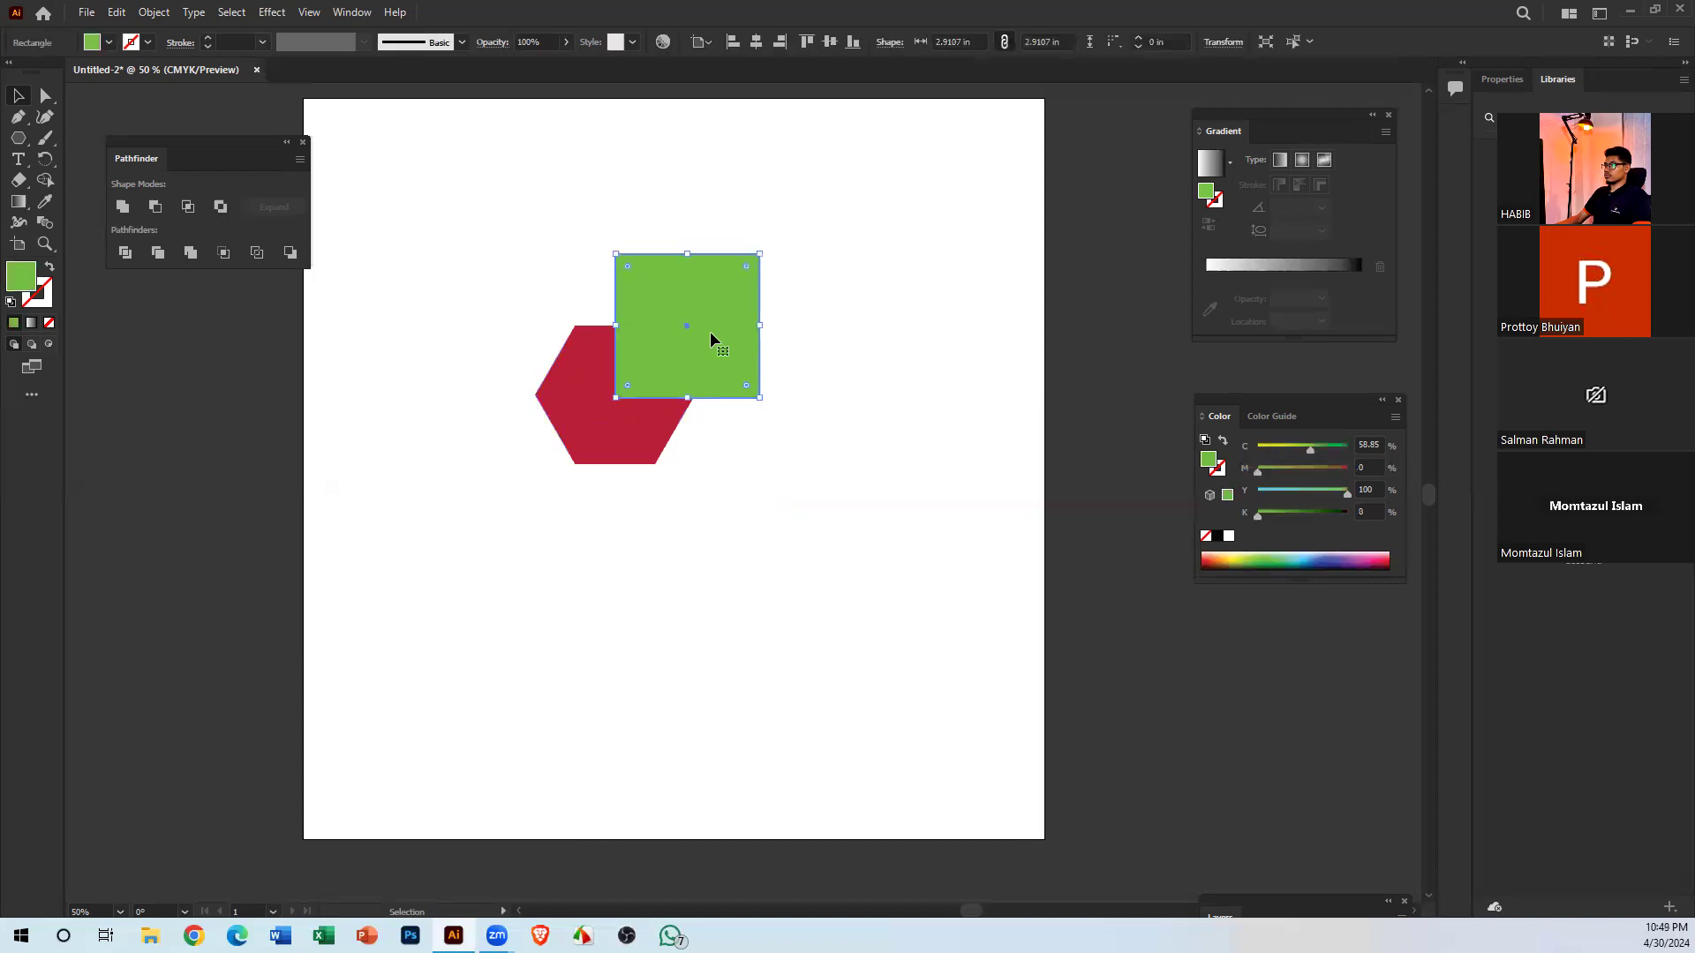
{"action": "right_click", "coordinate": [710, 331]}
{"action": "left_click", "coordinate": [865, 263]}
{"action": "left_click", "coordinate": [789, 330]}
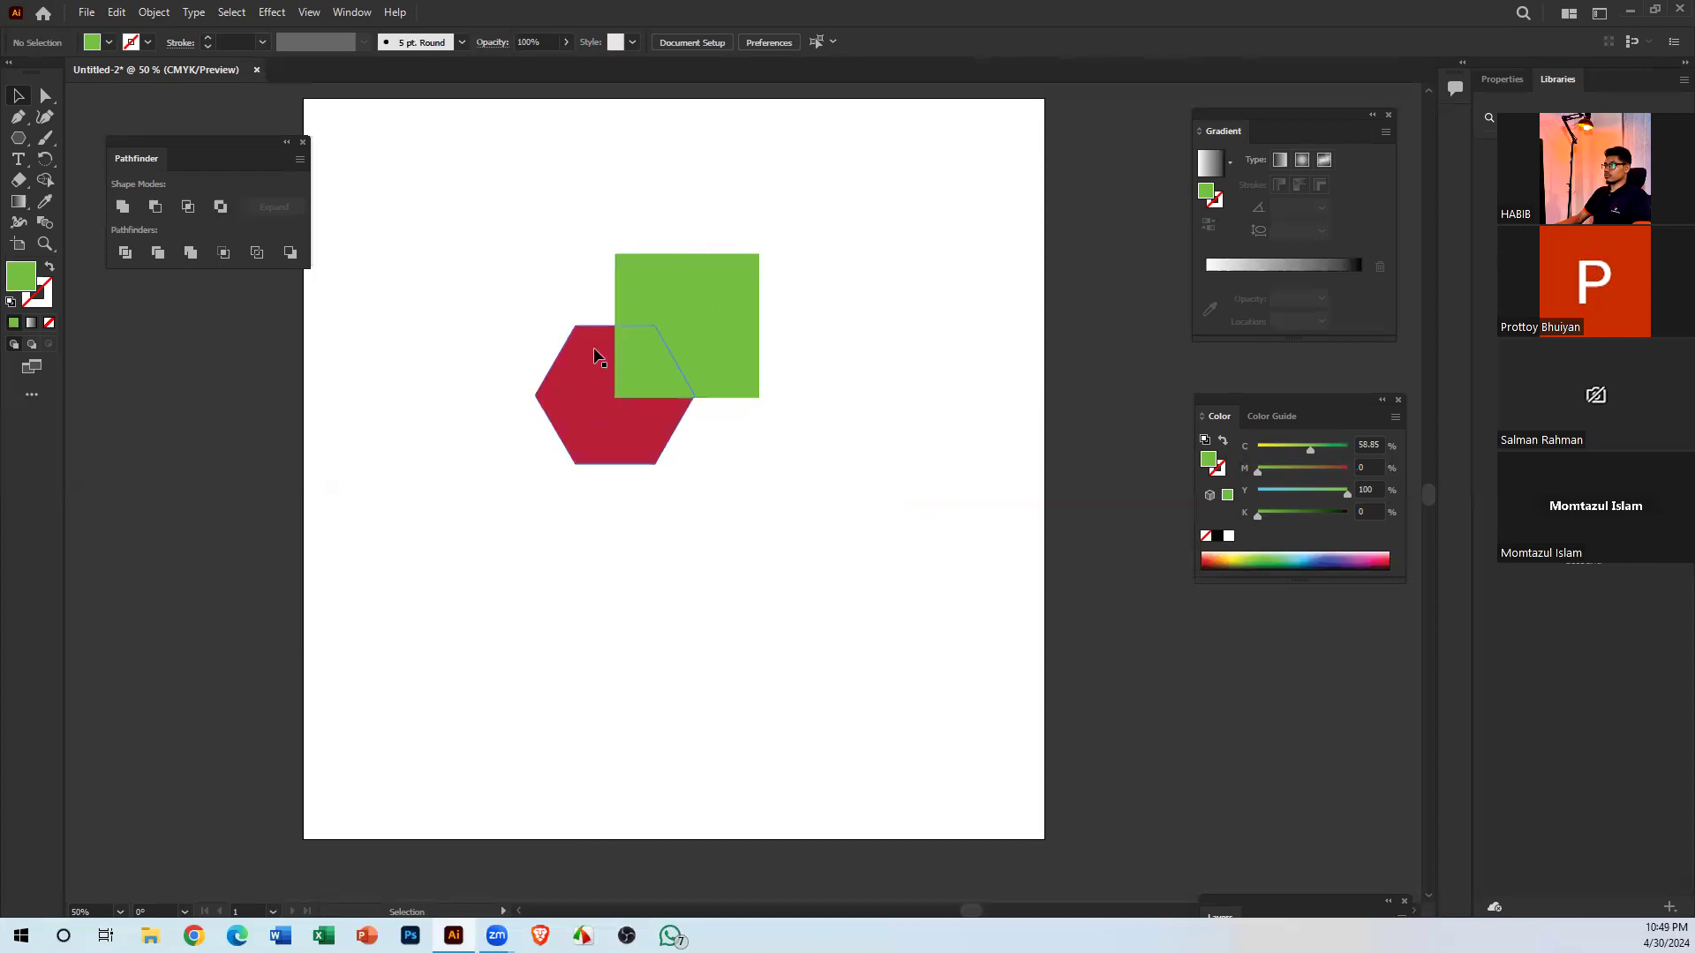
{"action": "right_click", "coordinate": [596, 421]}
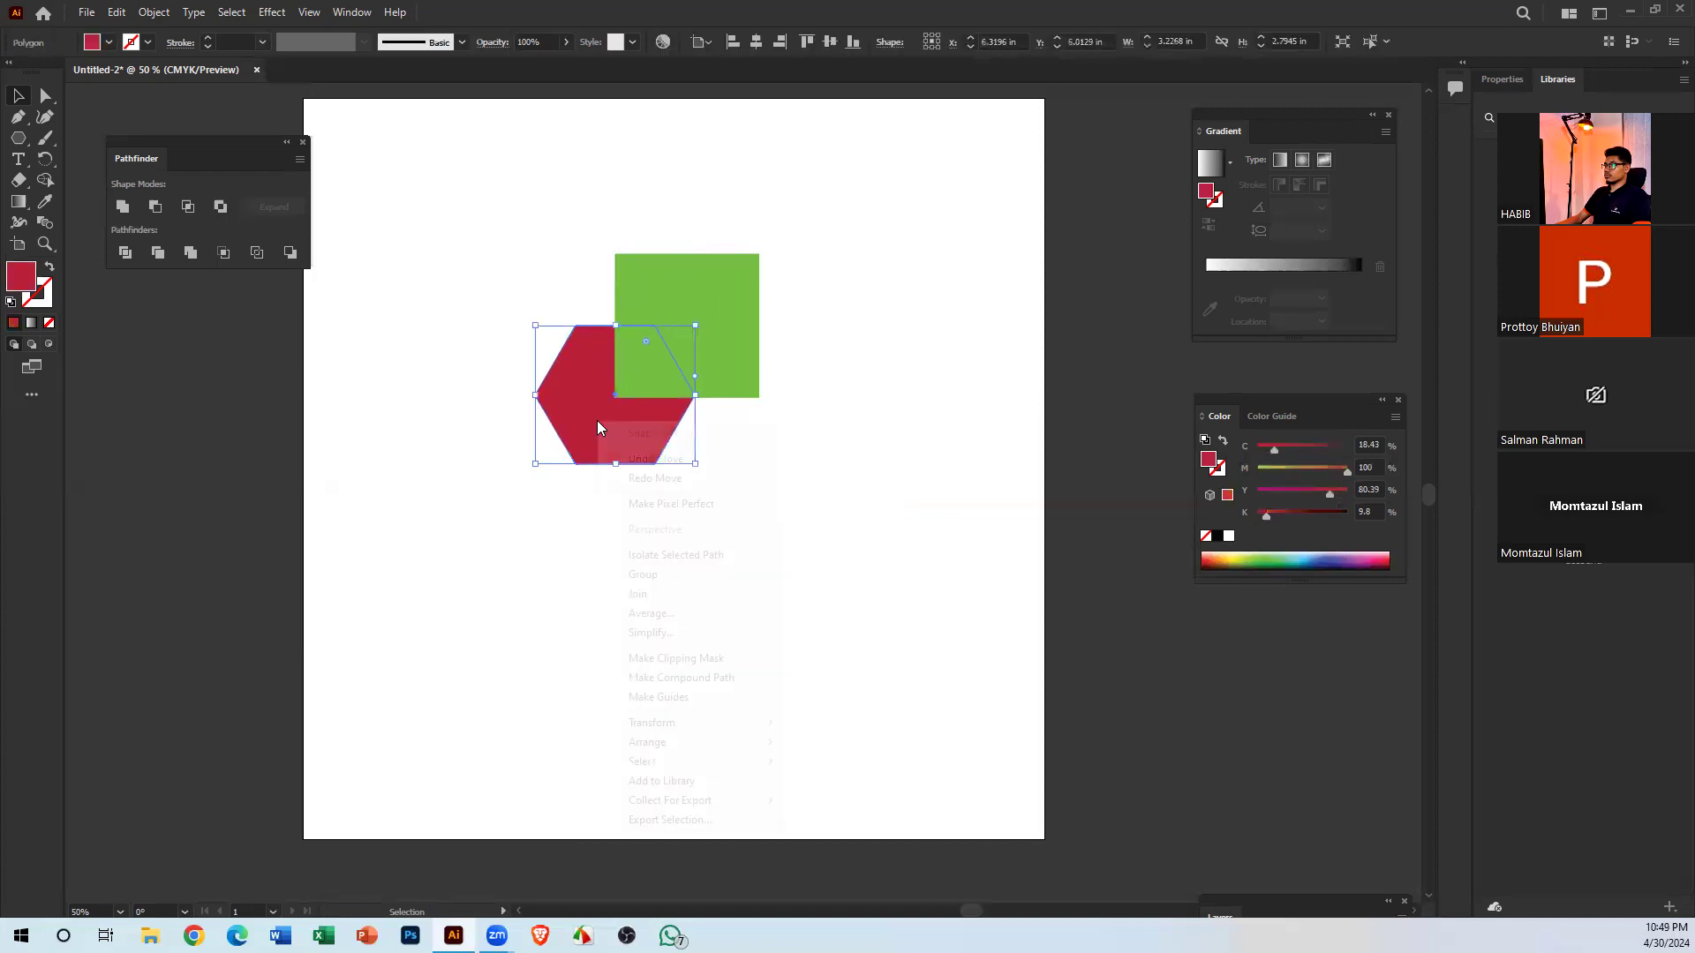
{"action": "mouse_move", "coordinate": [696, 753]}
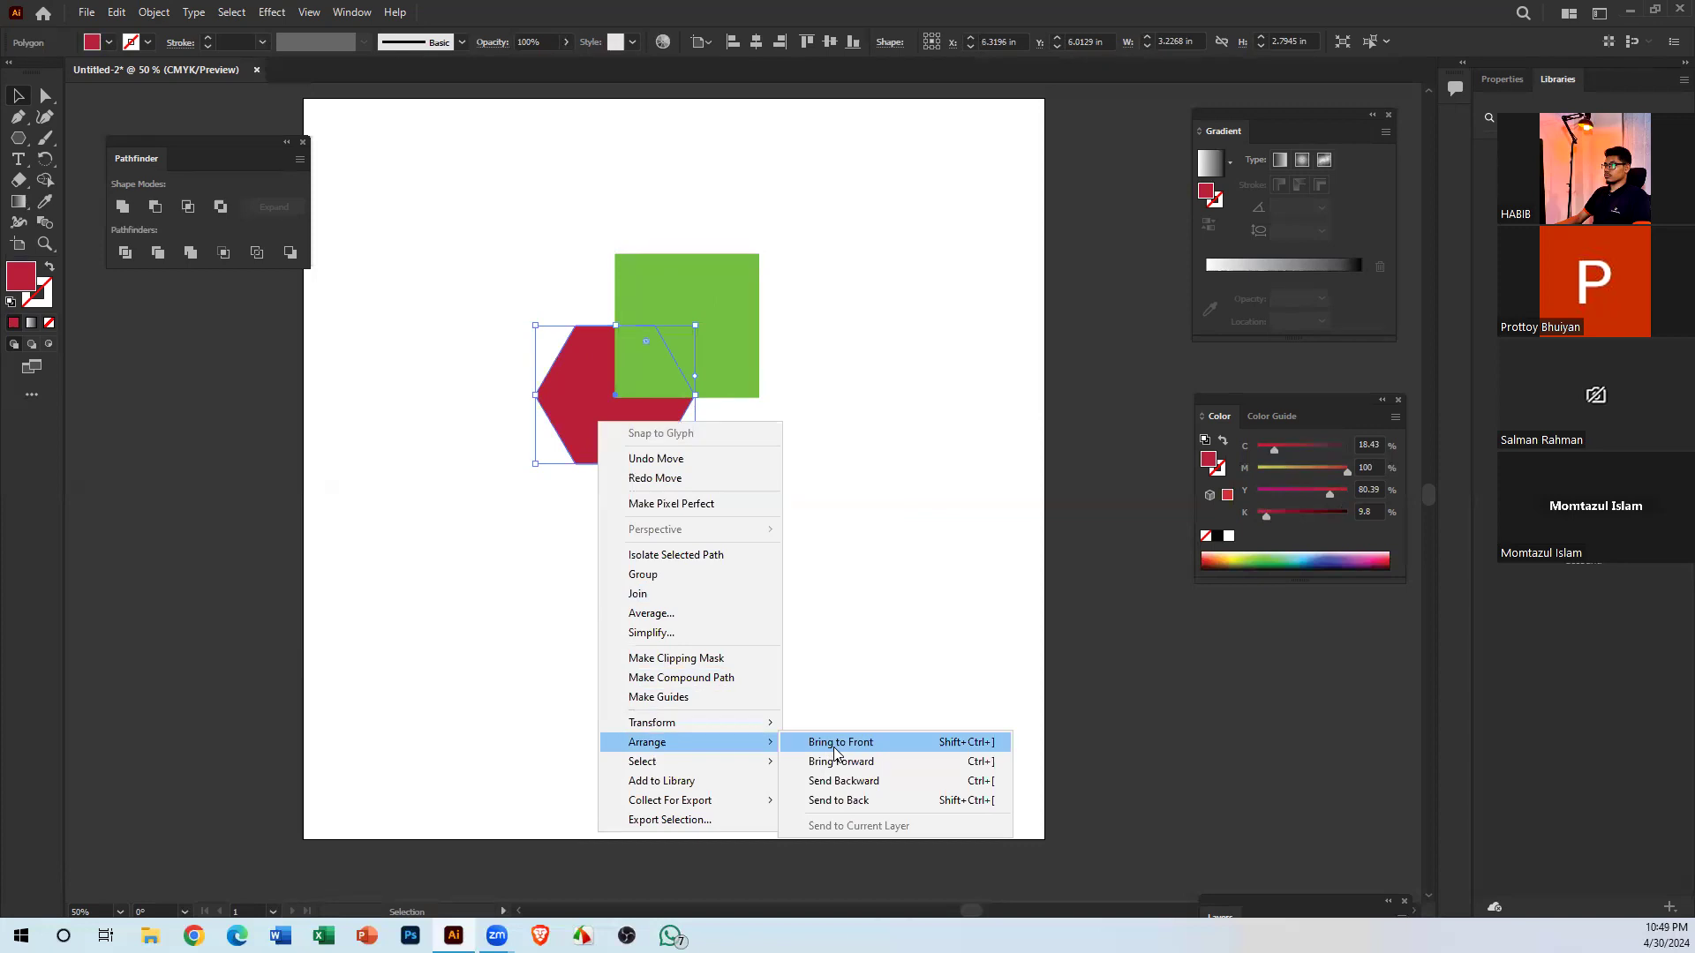
{"action": "left_click", "coordinate": [851, 480]}
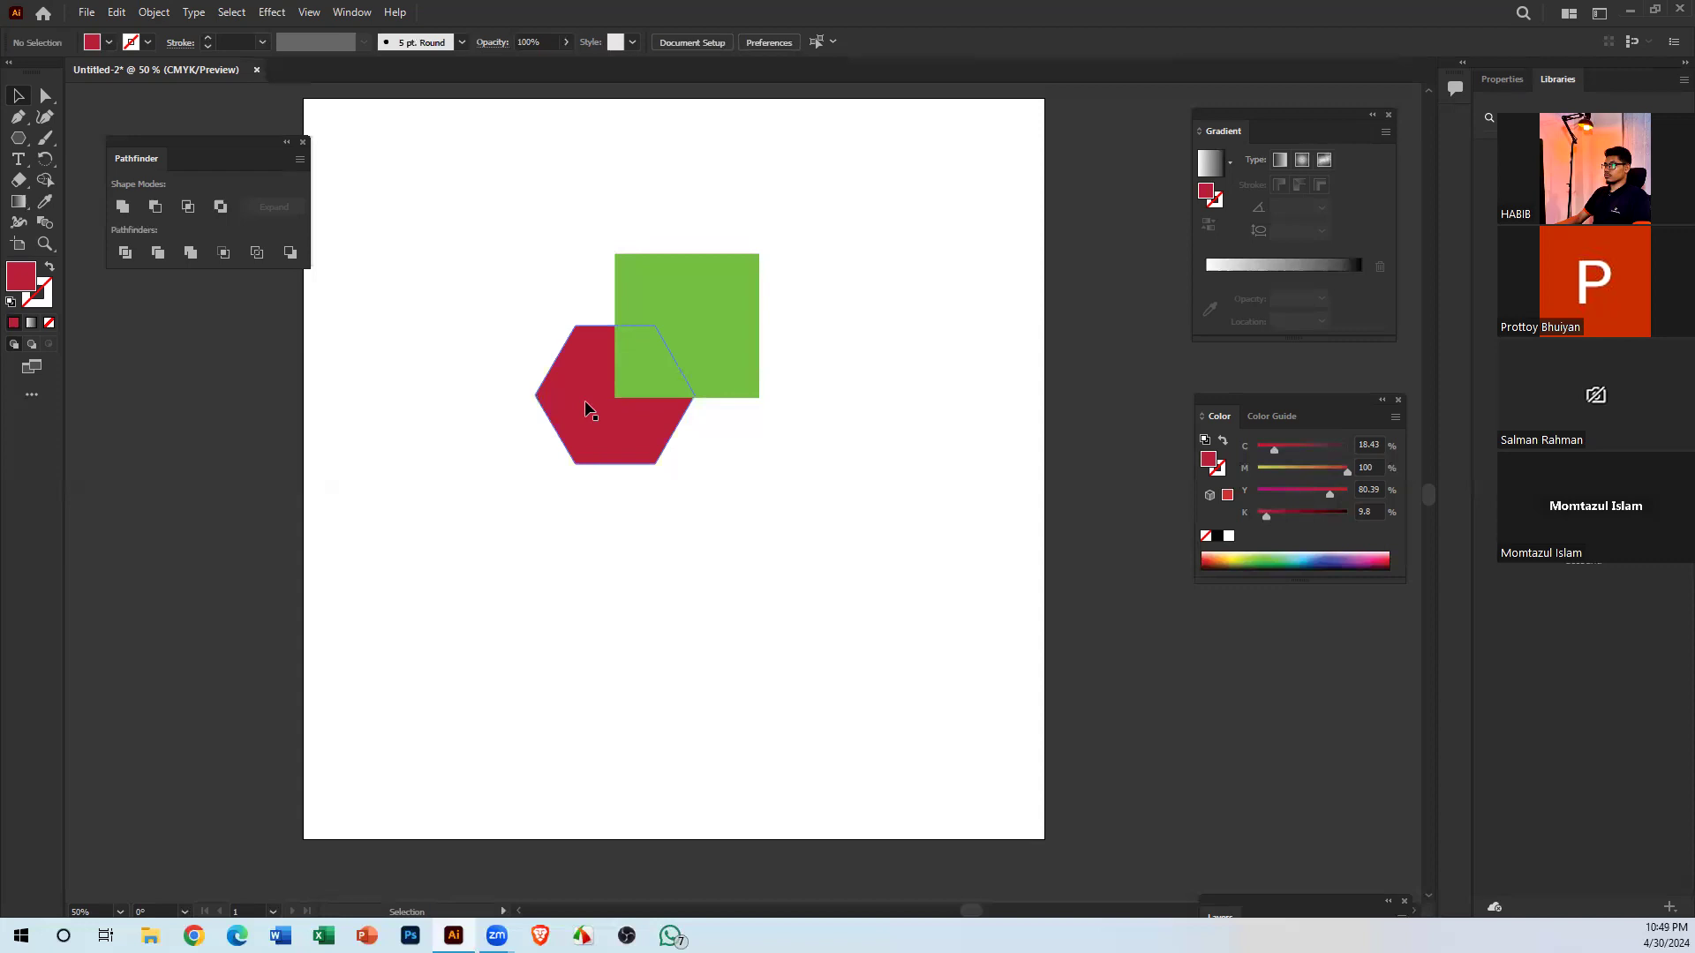
Send the green square to the back with Send to Back, and nudge the red hexagon slightly left and down
{"action": "left_click", "coordinate": [715, 332]}
{"action": "right_click", "coordinate": [715, 332]}
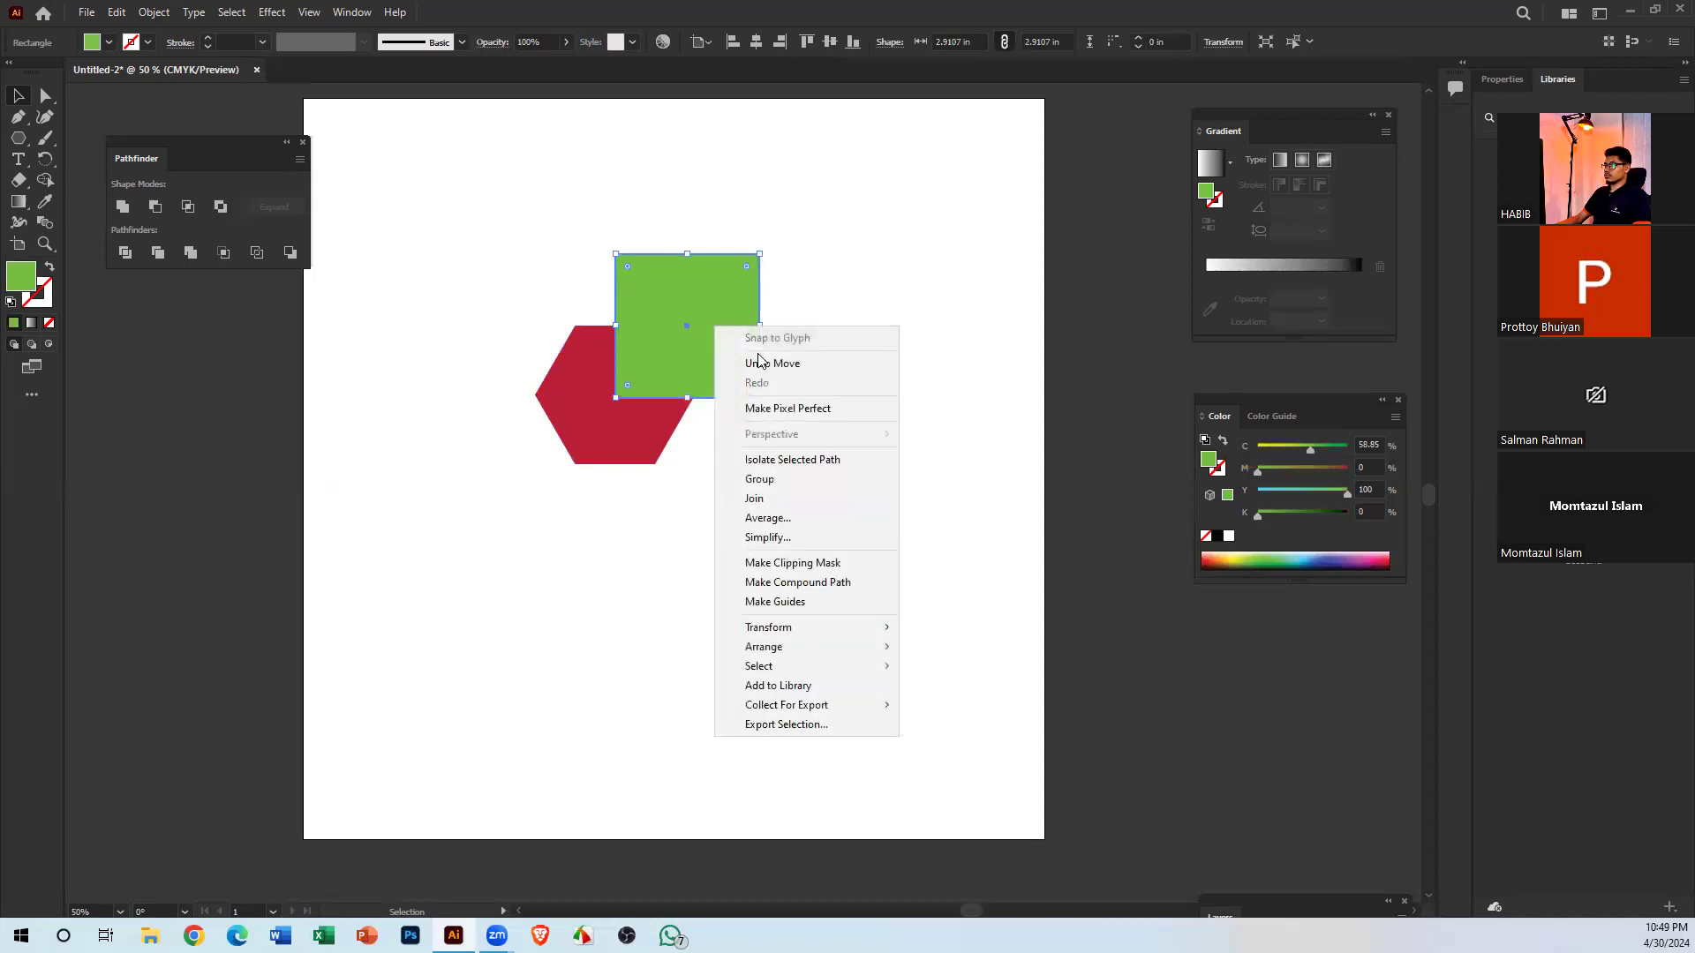
{"action": "mouse_move", "coordinate": [823, 651]}
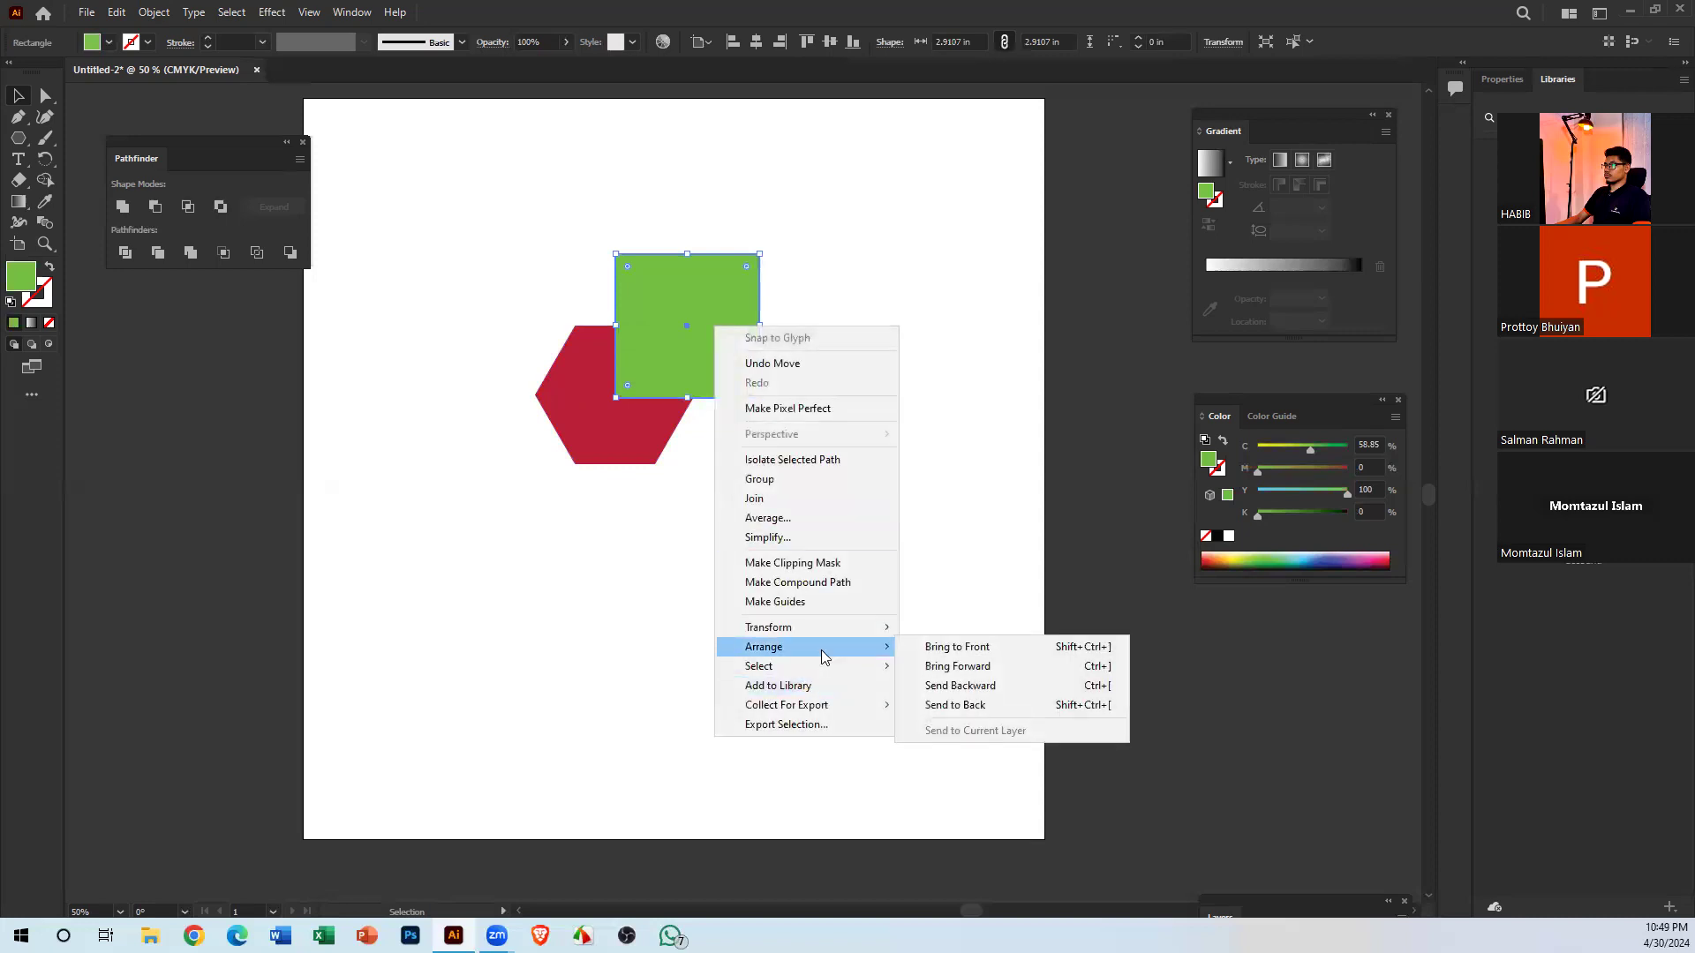
{"action": "left_click", "coordinate": [962, 709]}
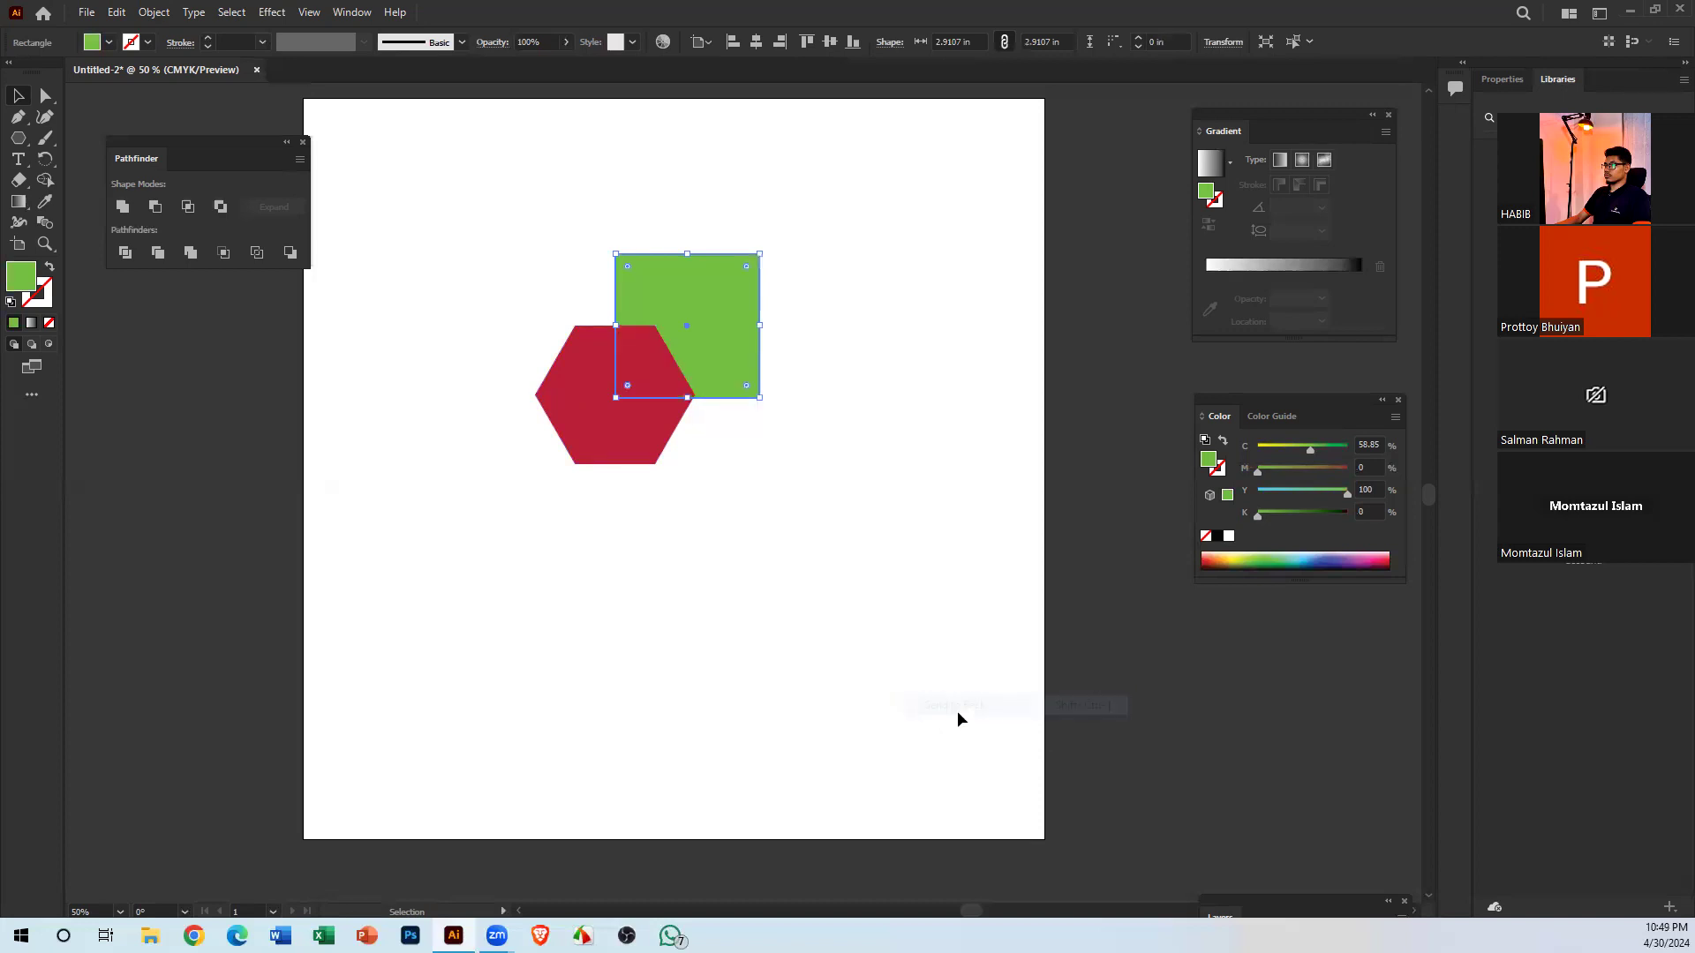
{"action": "left_click", "coordinate": [740, 517]}
{"action": "left_click_drag", "start_coordinate": [615, 422], "coordinate": [607, 425]}
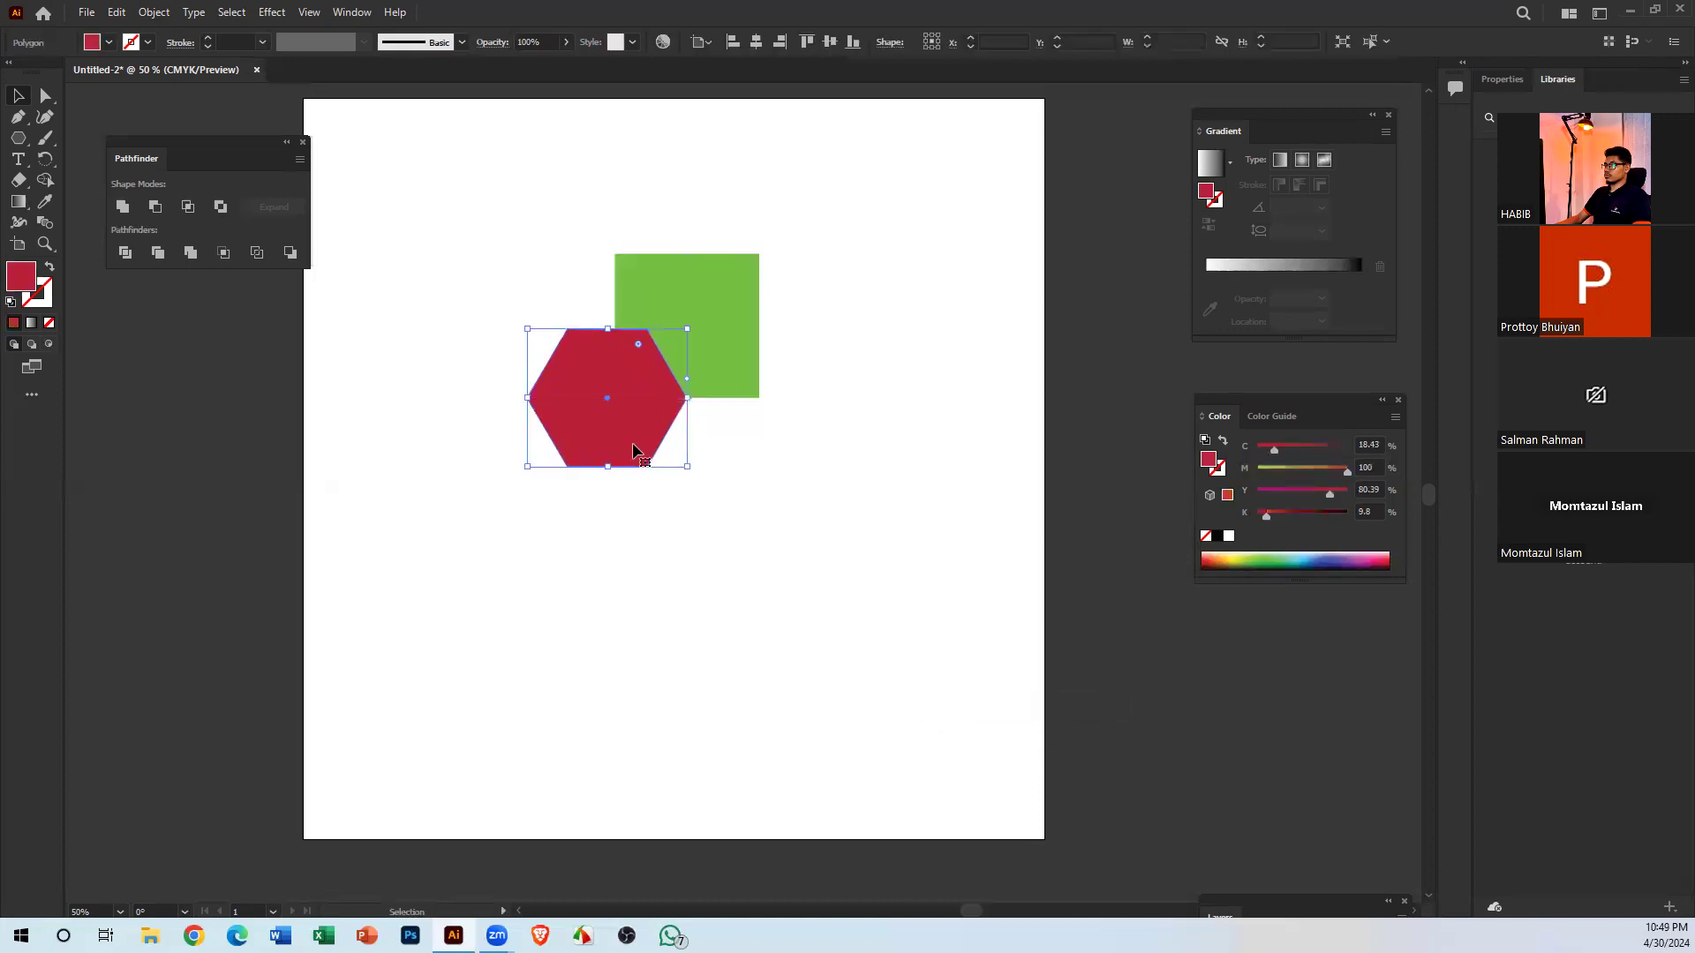
{"action": "left_click", "coordinate": [703, 323]}
Select the green square and red hexagon together, and try the Send Backward arrangement on both
{"action": "left_click_drag", "start_coordinate": [535, 217], "coordinate": [805, 622]}
{"action": "right_click", "coordinate": [625, 368]}
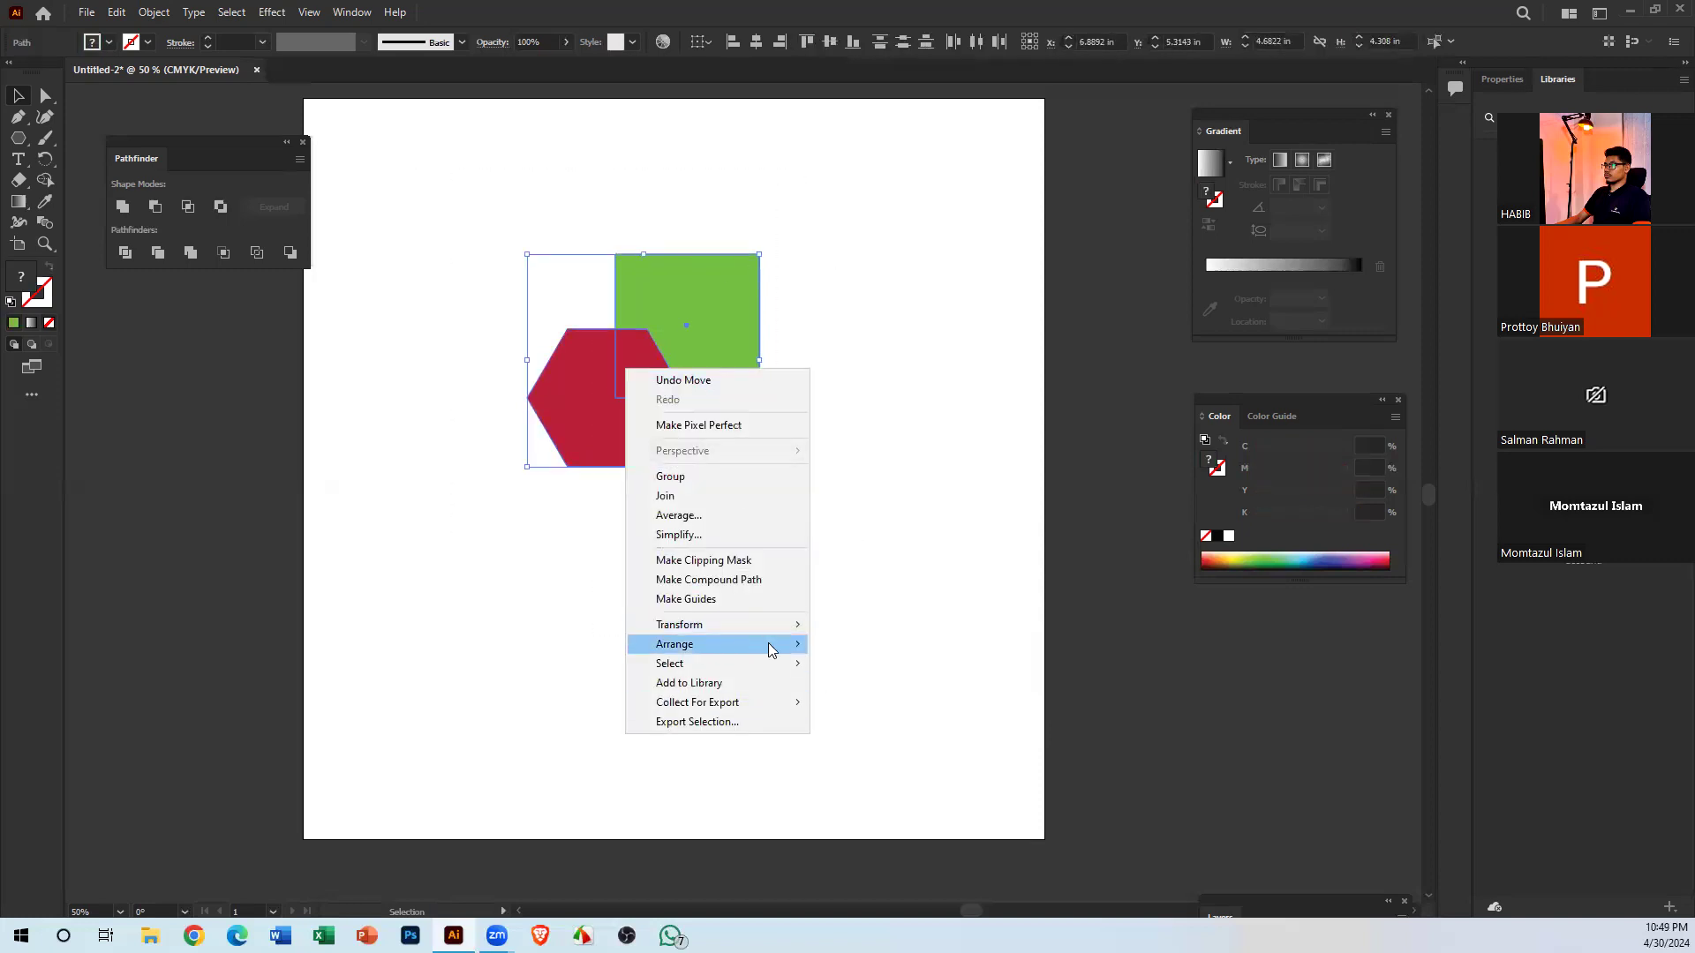
{"action": "mouse_move", "coordinate": [771, 650]}
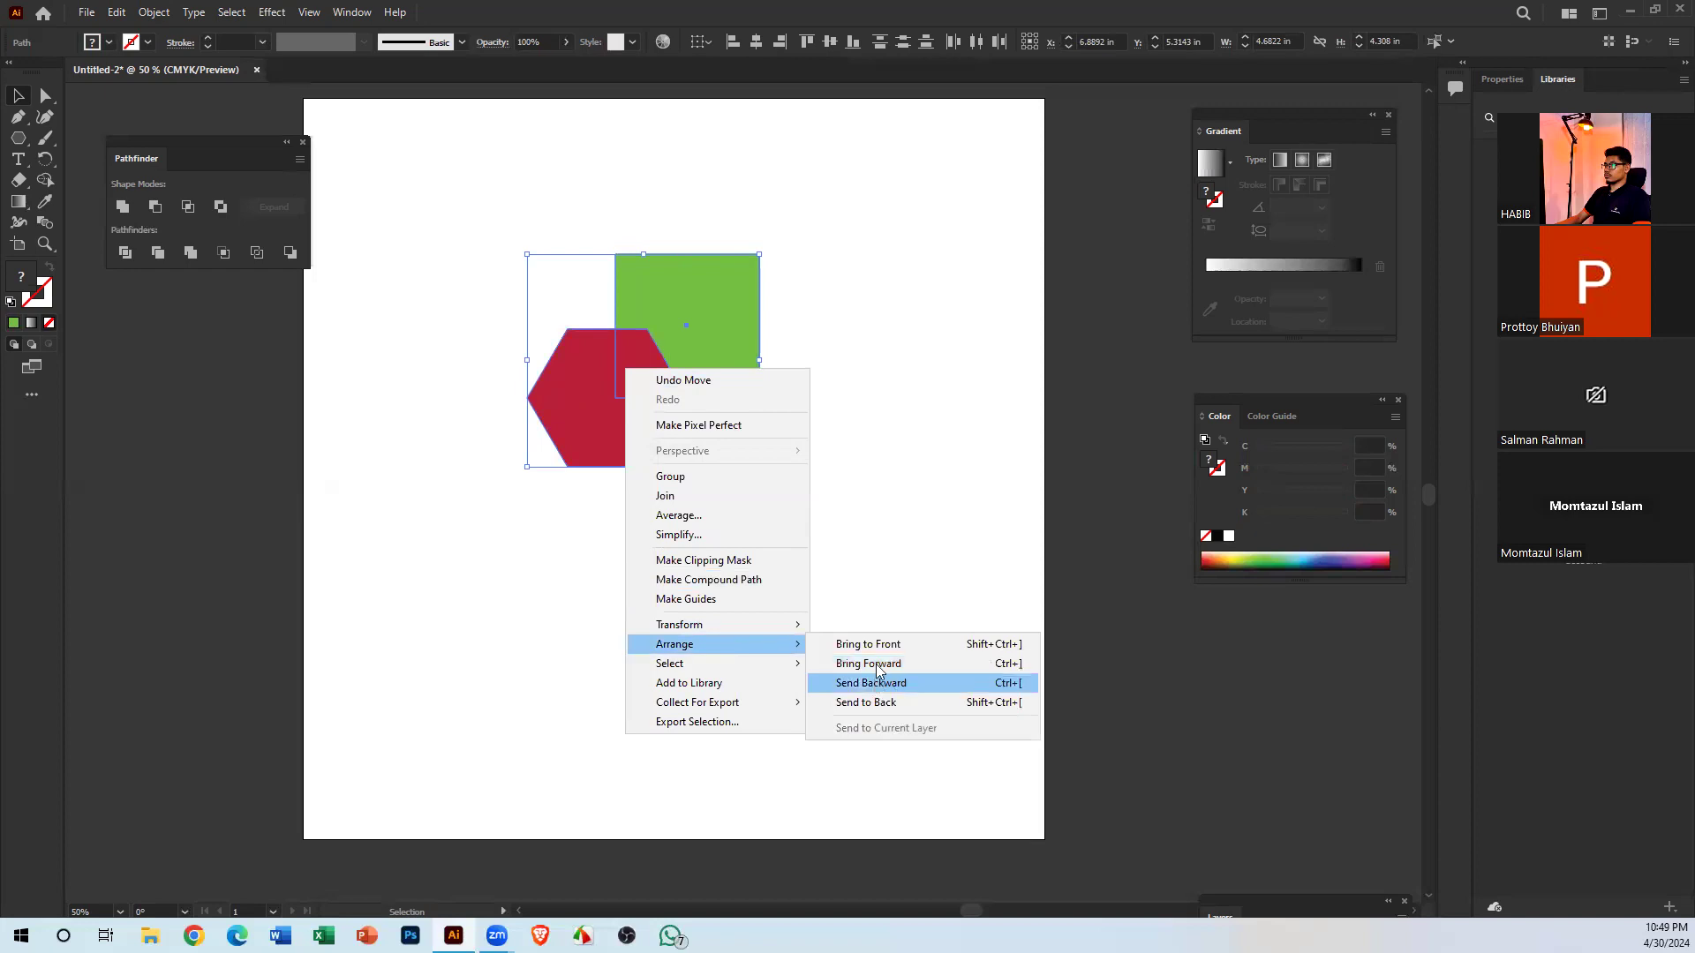
{"action": "left_click", "coordinate": [877, 682]}
{"action": "left_click", "coordinate": [781, 284]}
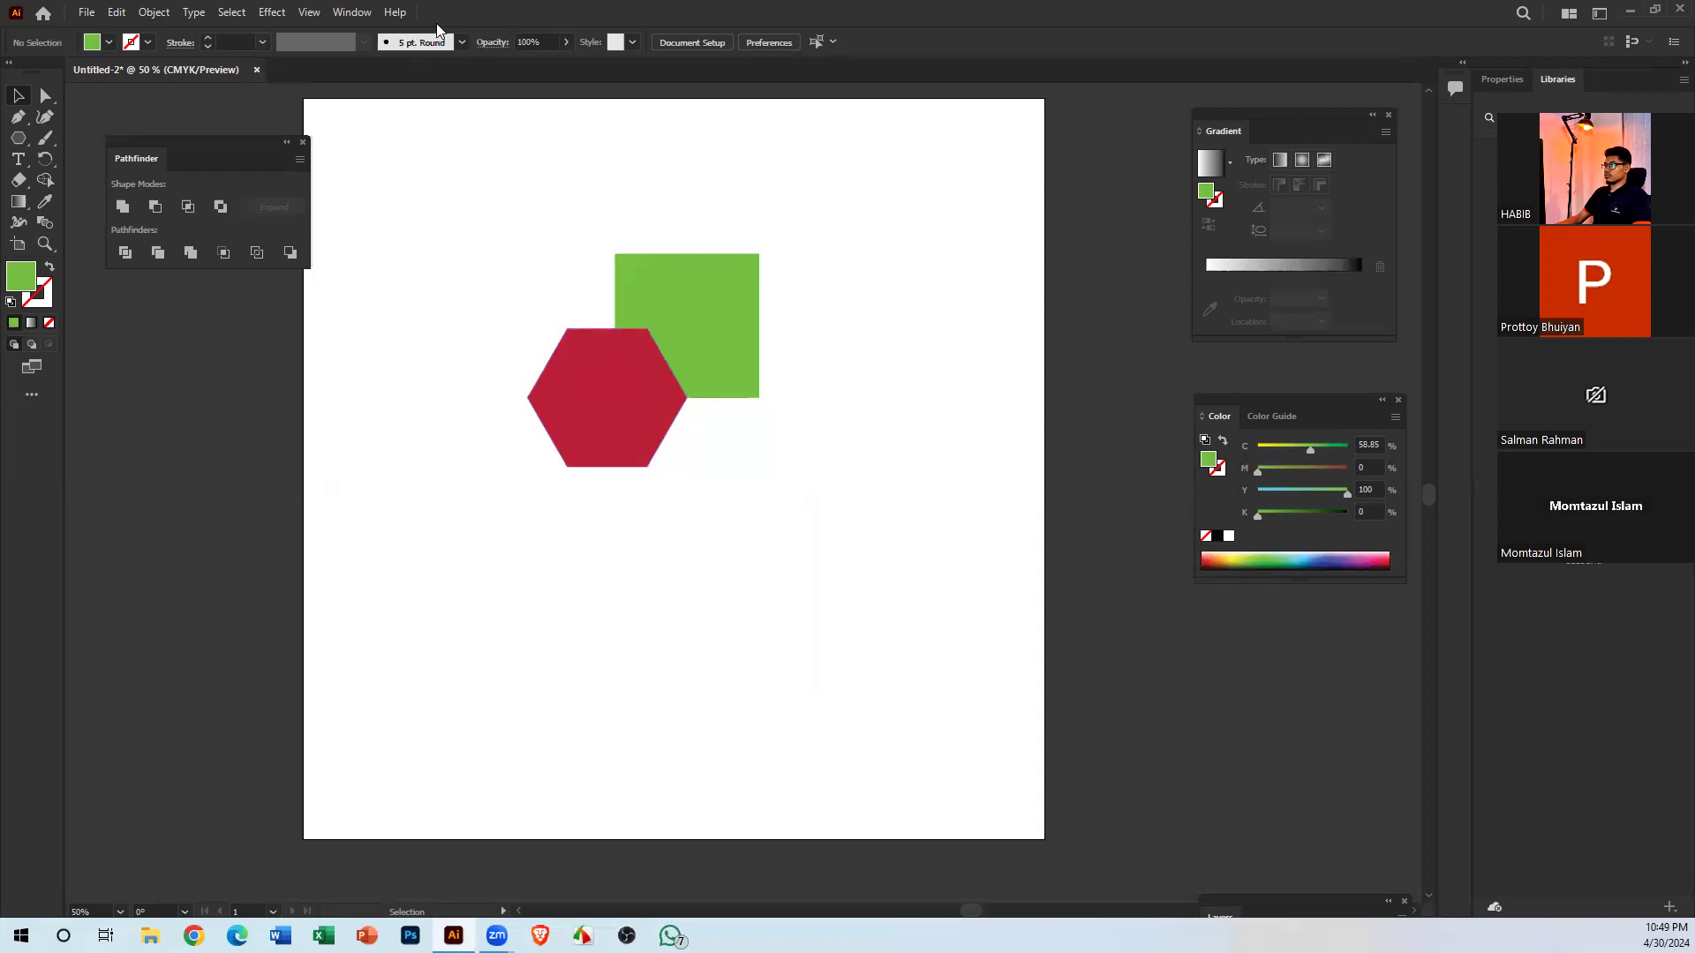
Select both shapes and bring the Layers panel back beneath the Pathfinder panel, ending with nothing selected
{"action": "key", "text": "ctrl+a"}
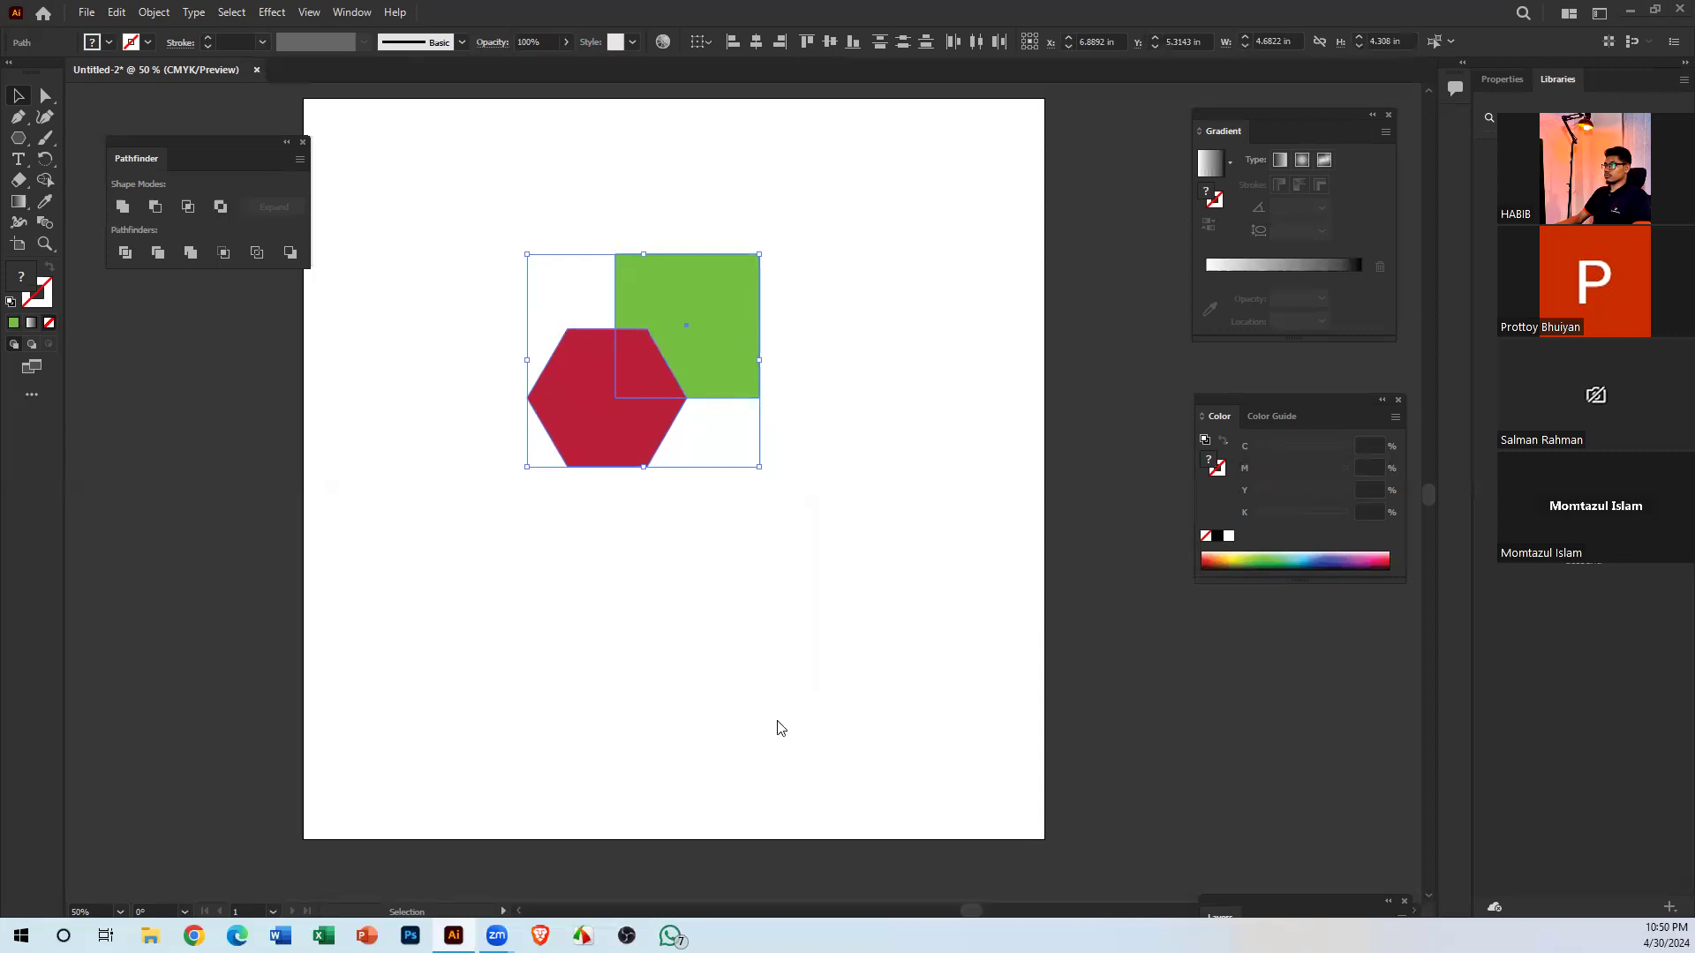
{"action": "left_click_drag", "start_coordinate": [1221, 916], "coordinate": [254, 319]}
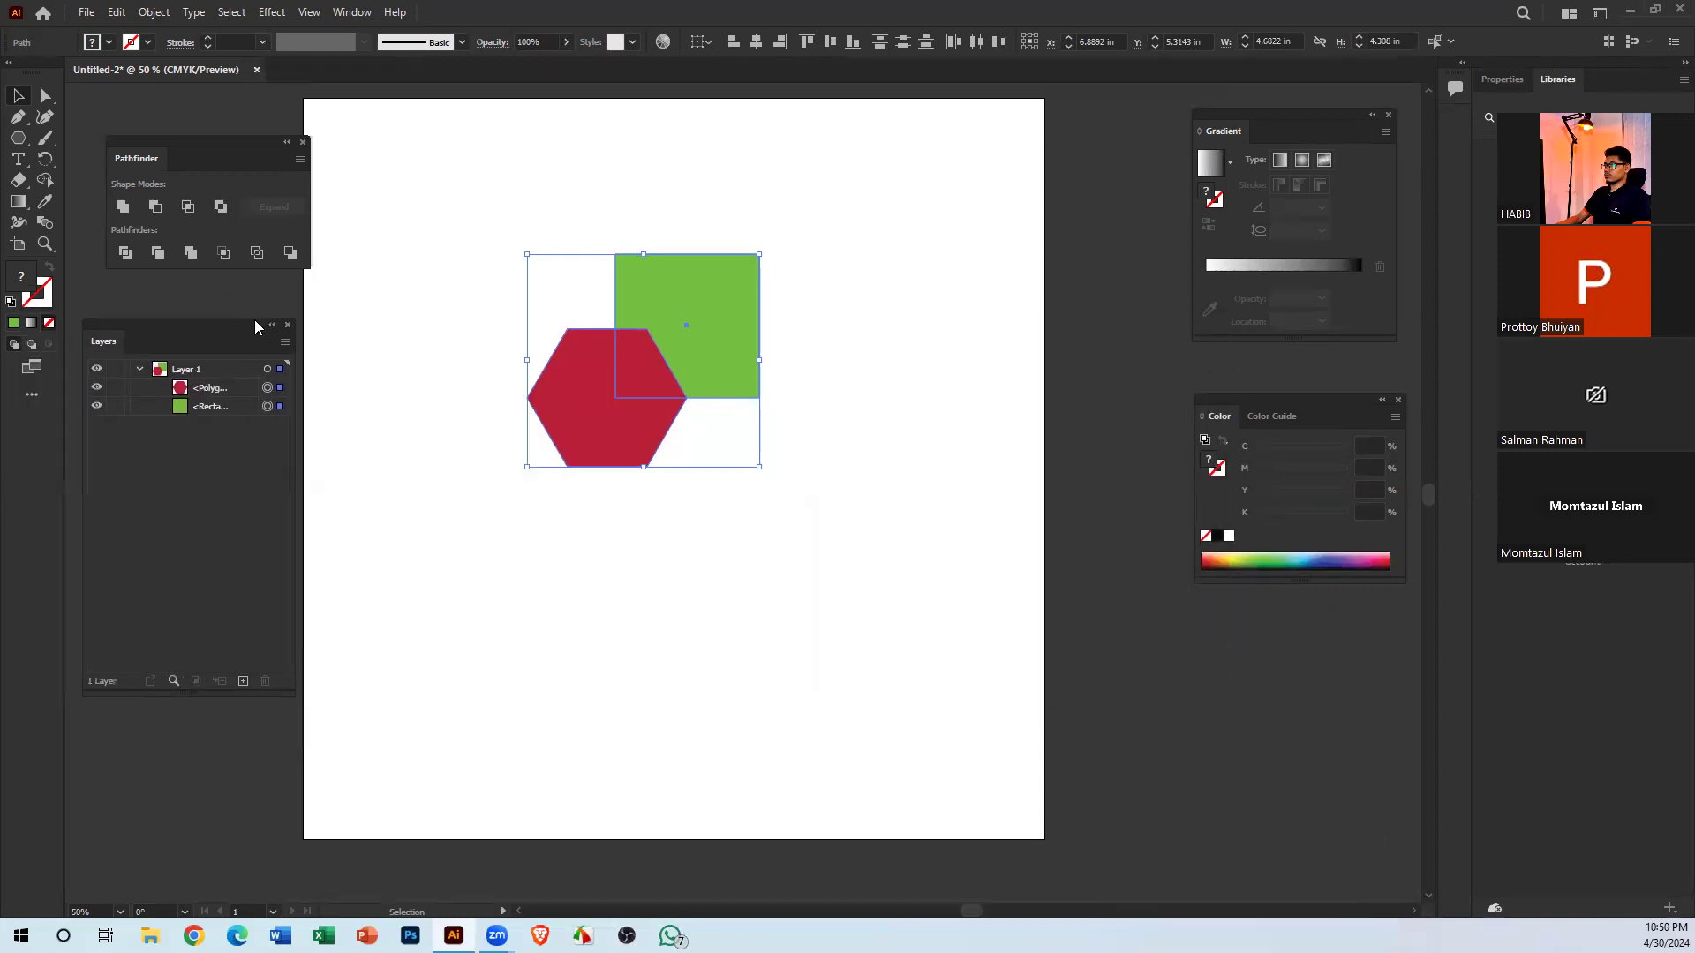
{"action": "left_click", "coordinate": [559, 478]}
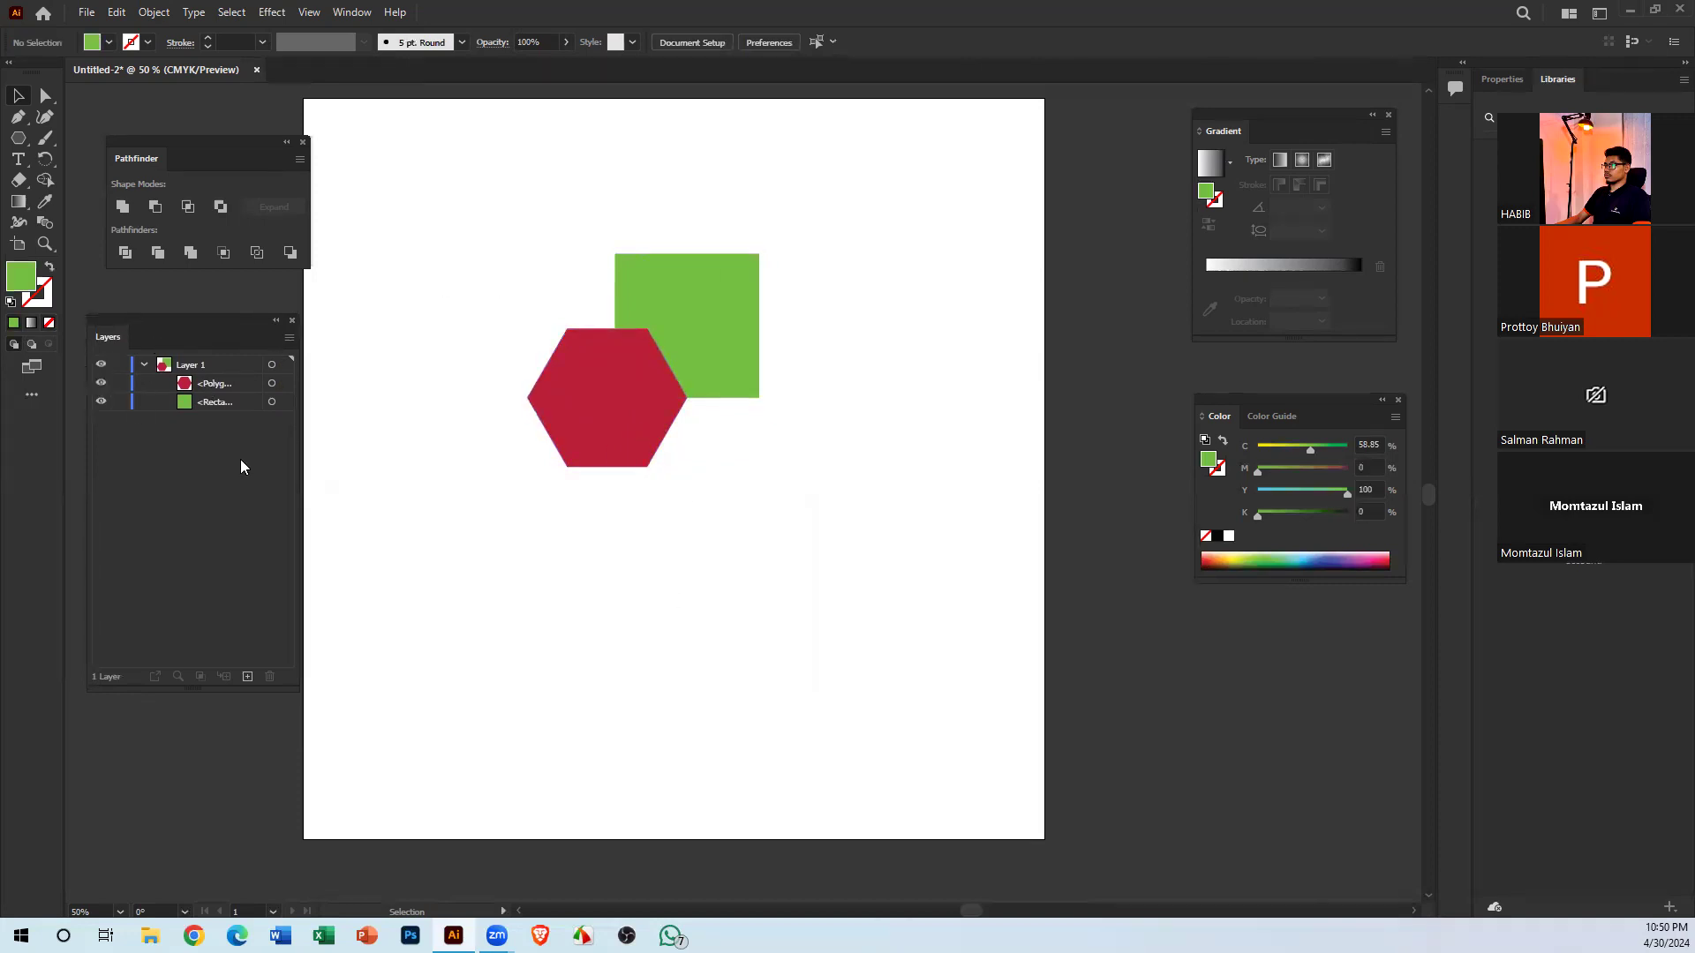
Check which Layers entry is the red hexagon by switching its visibility off and back on
{"action": "left_click", "coordinate": [556, 390]}
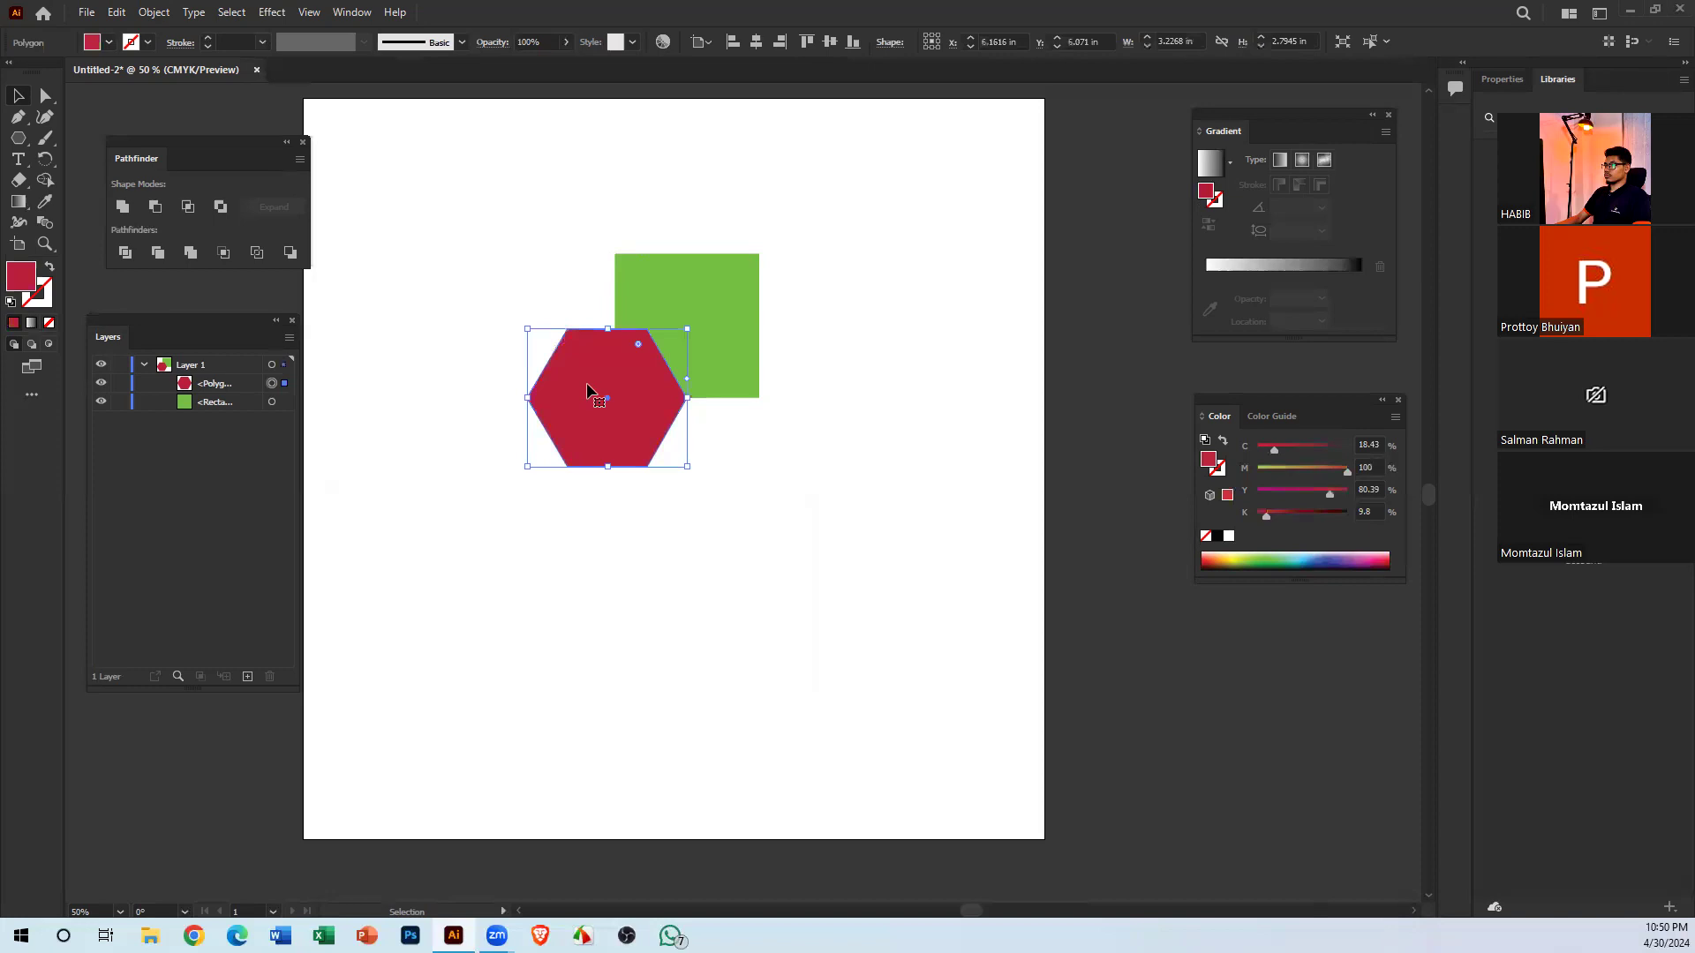
{"action": "right_click", "coordinate": [586, 383]}
{"action": "left_click", "coordinate": [415, 467]}
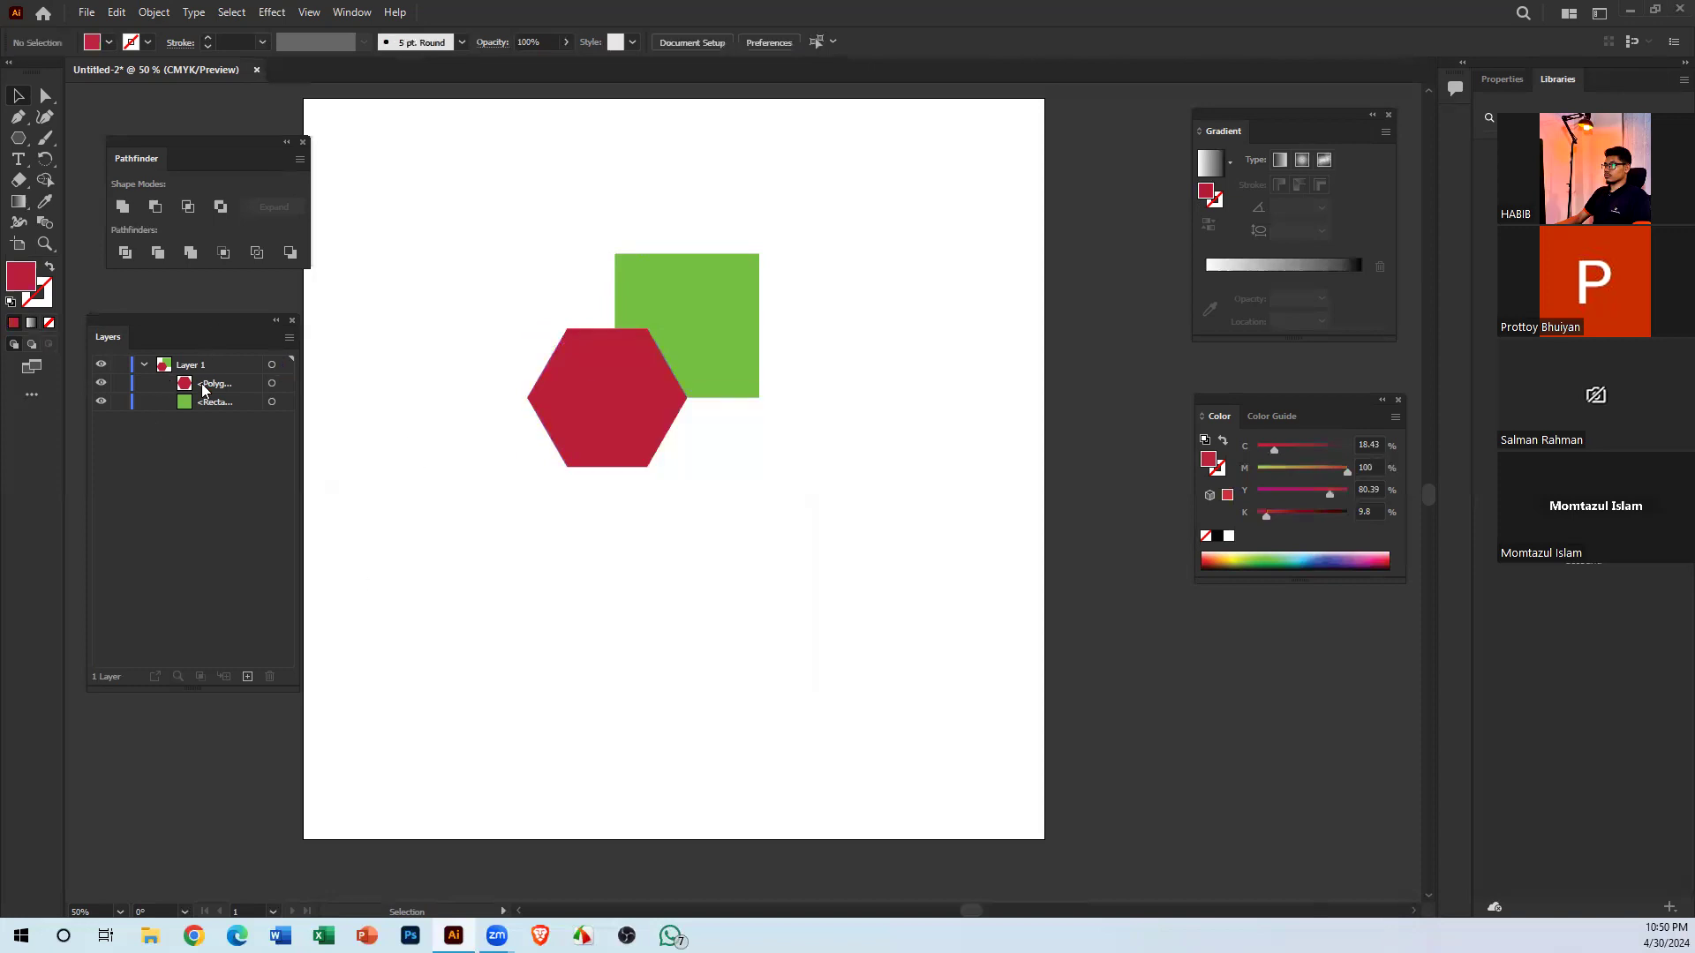
{"action": "left_click", "coordinate": [192, 386]}
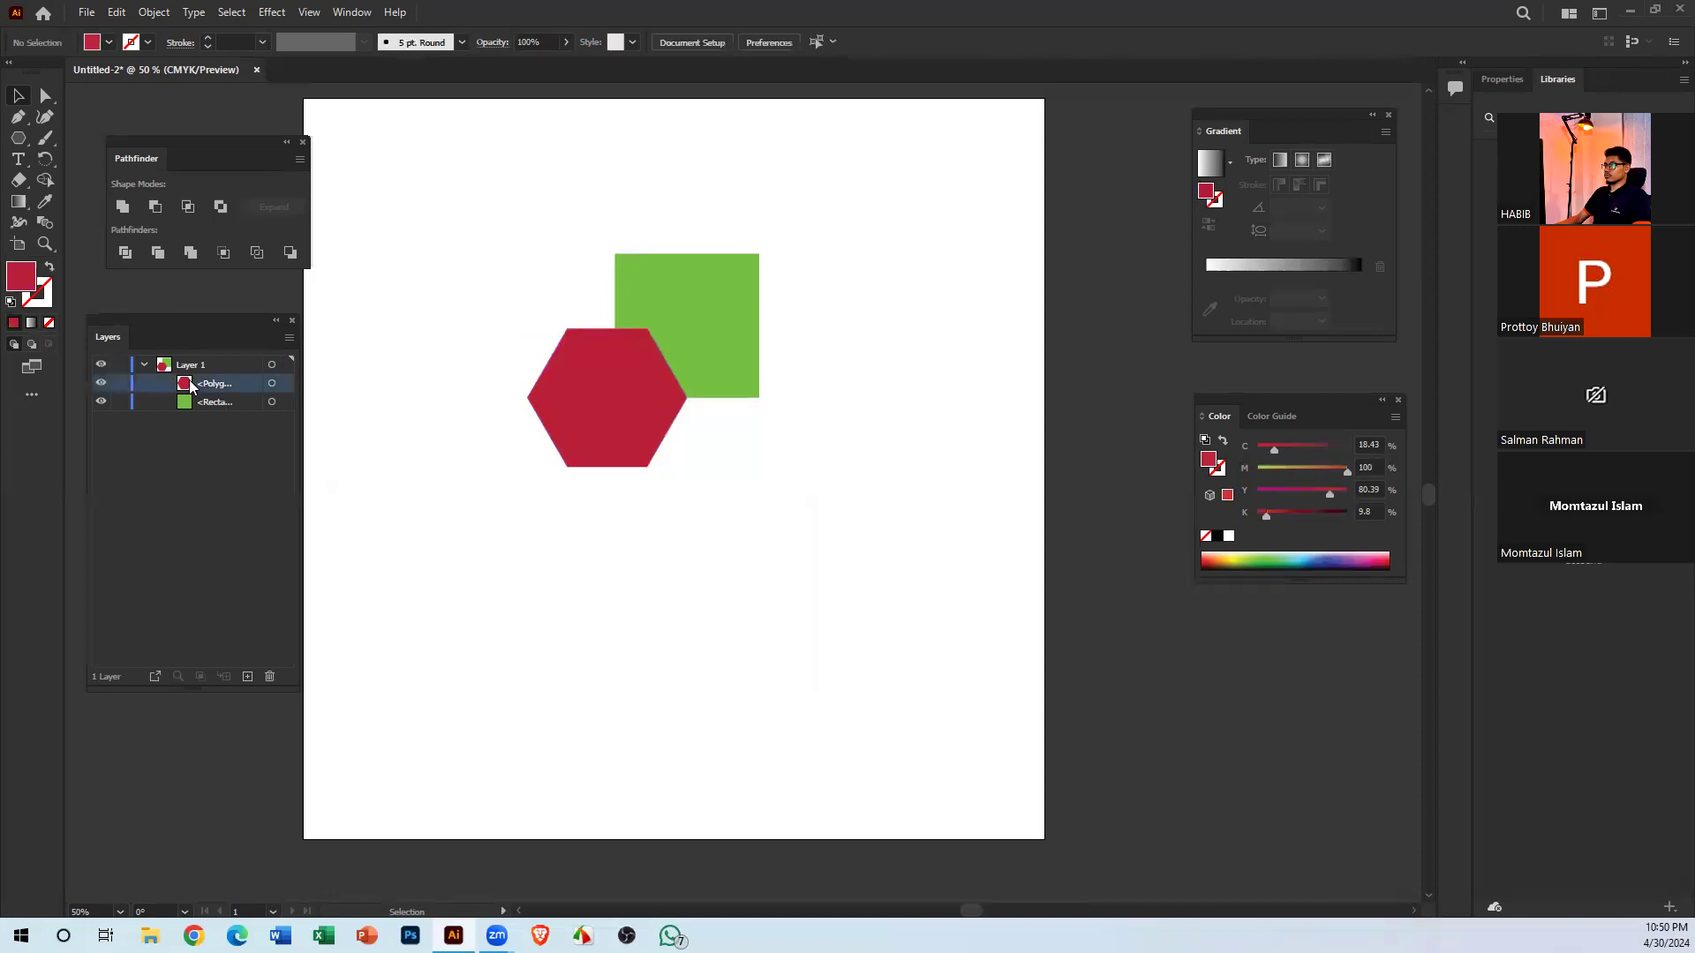
{"action": "left_click", "coordinate": [101, 384]}
{"action": "left_click", "coordinate": [101, 383]}
Send the red hexagon behind the green square with Send to Back, and close the Layers panel
{"action": "left_click", "coordinate": [637, 409]}
{"action": "right_click", "coordinate": [638, 402]}
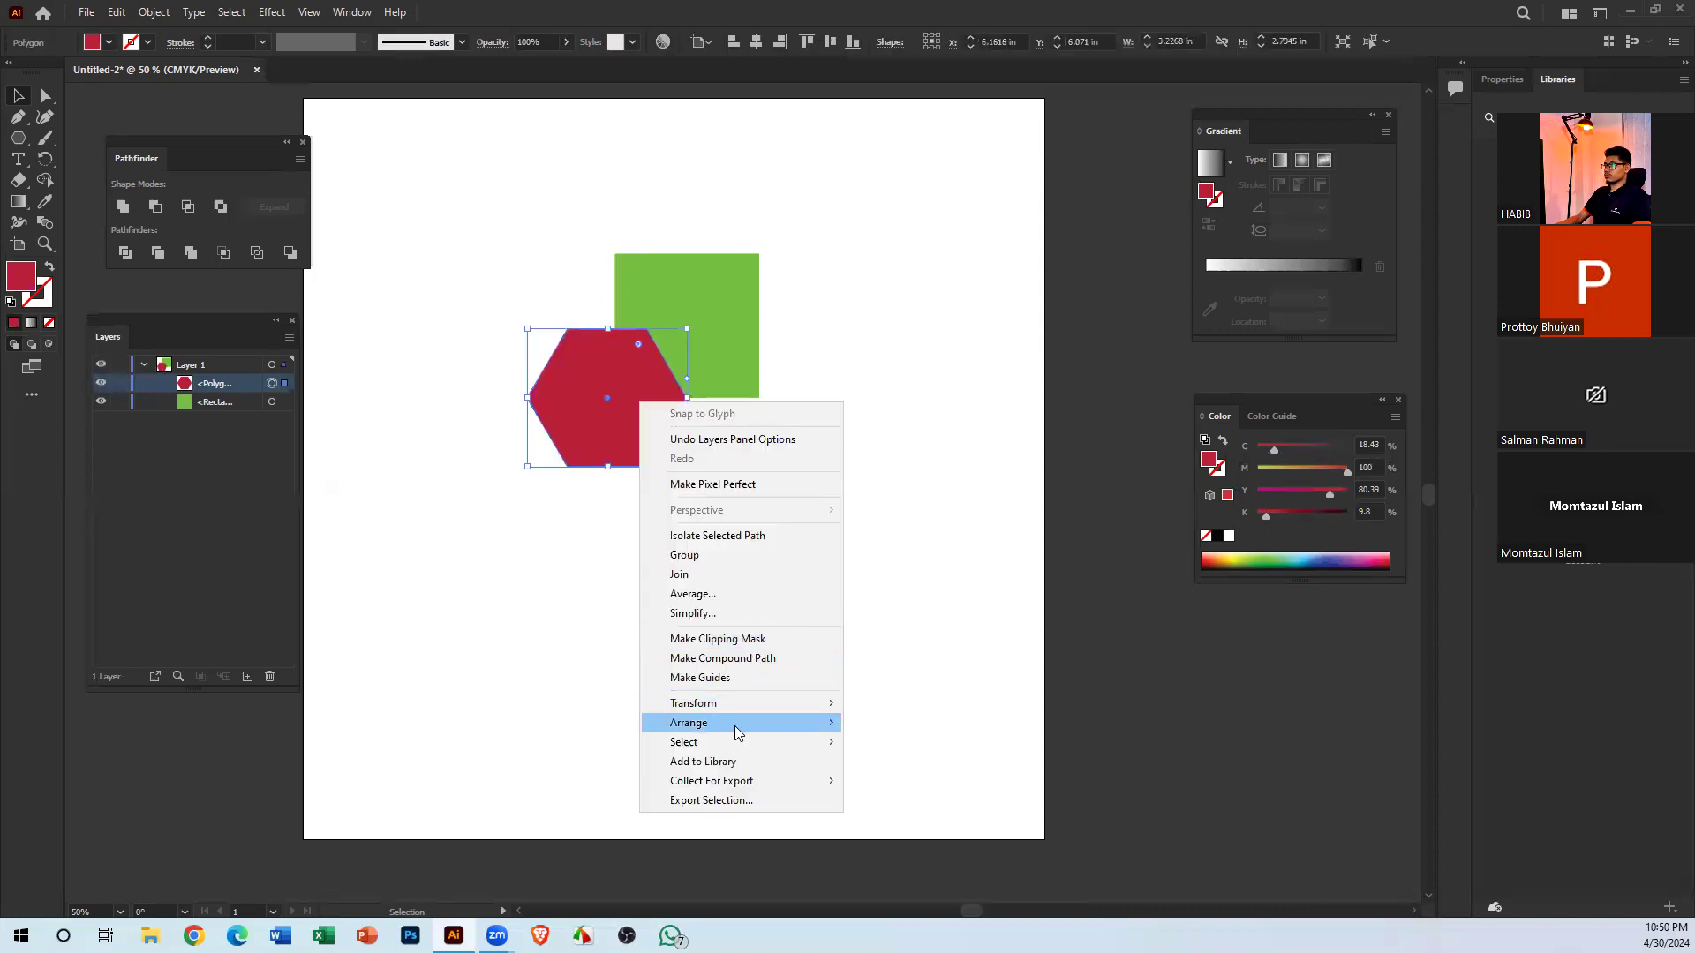
{"action": "mouse_move", "coordinate": [732, 724]}
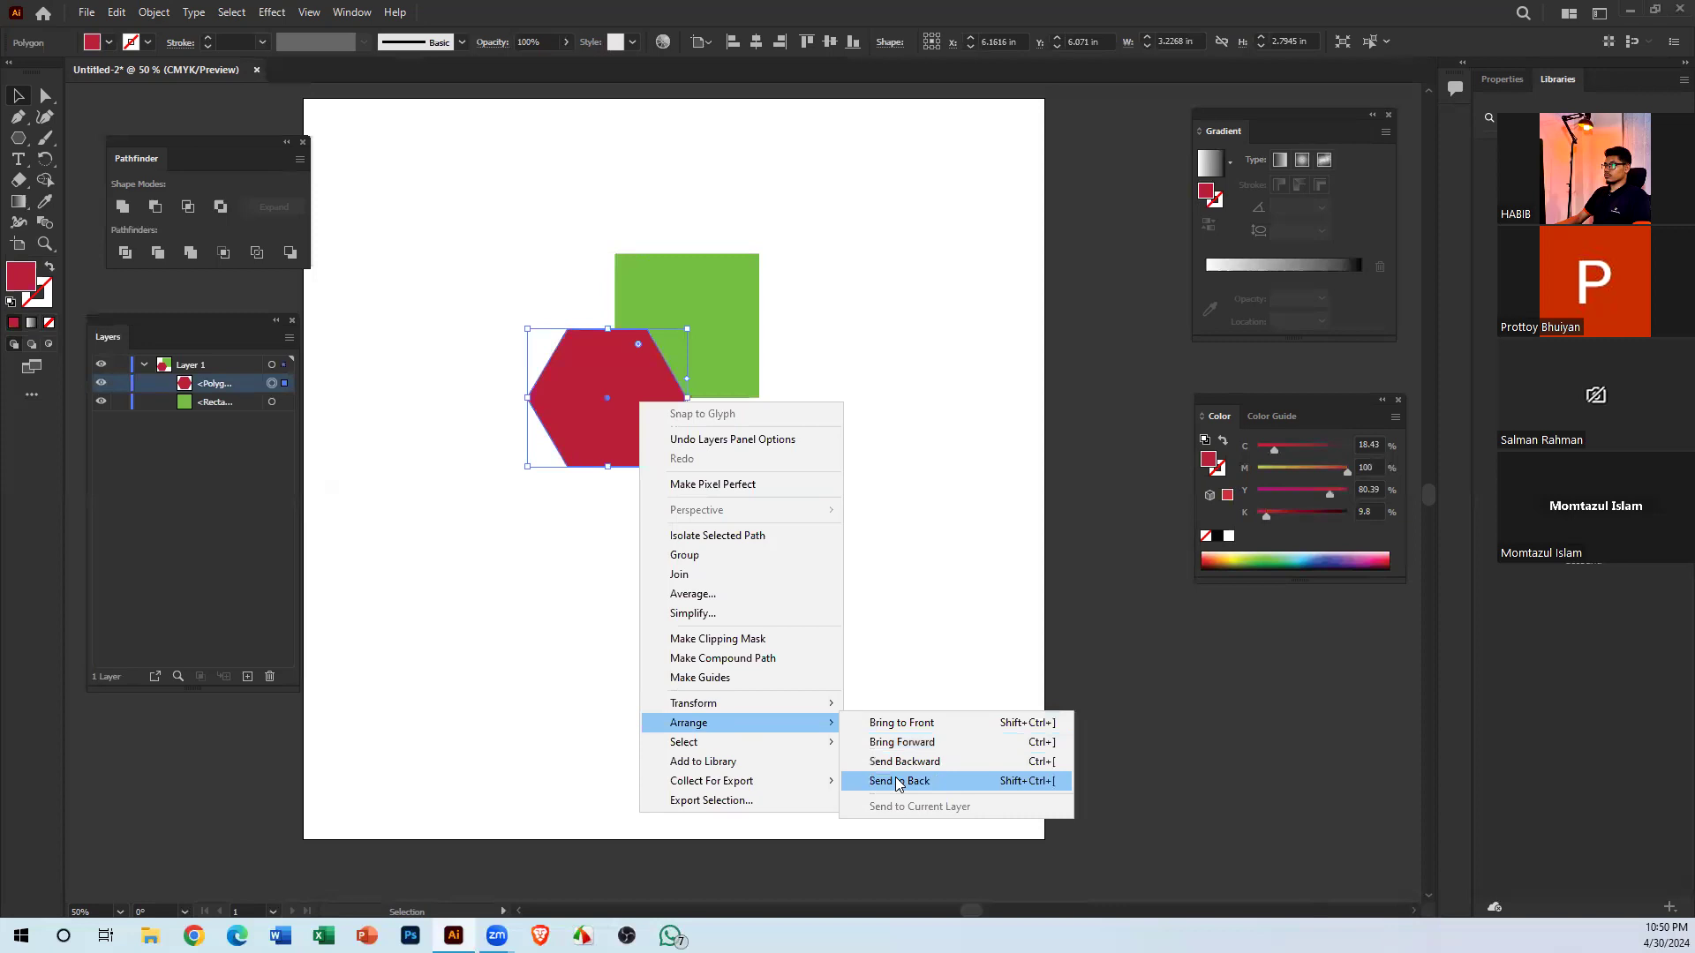
{"action": "key", "text": "Return"}
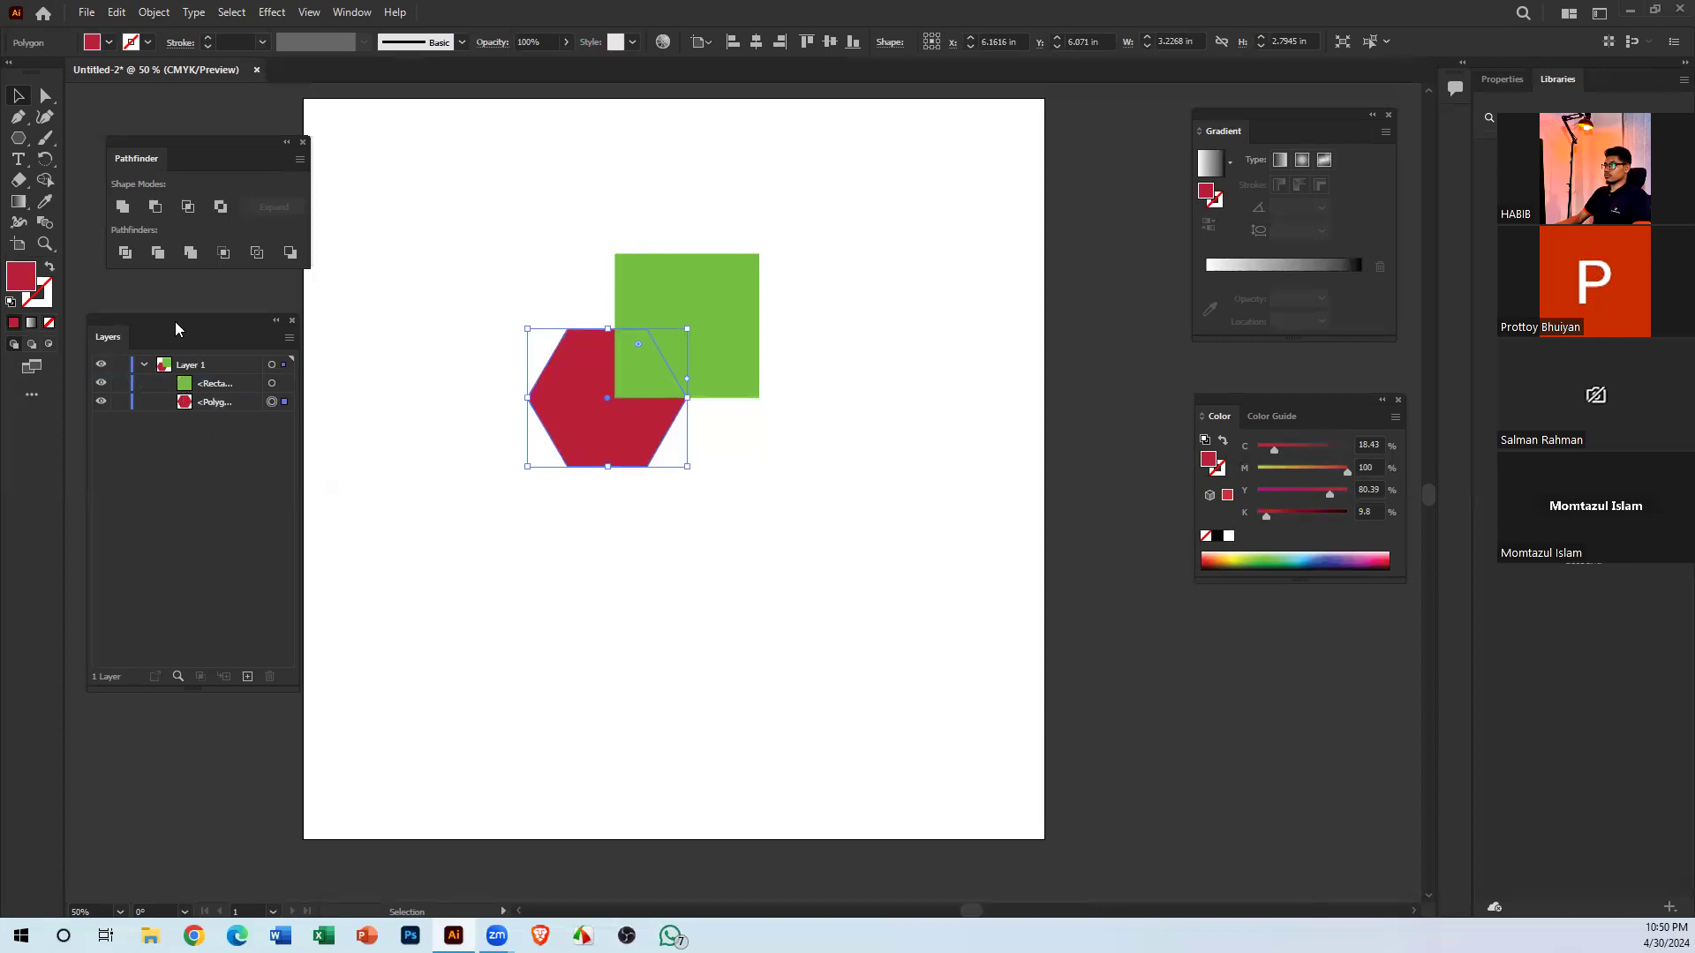
{"action": "left_click", "coordinate": [718, 282]}
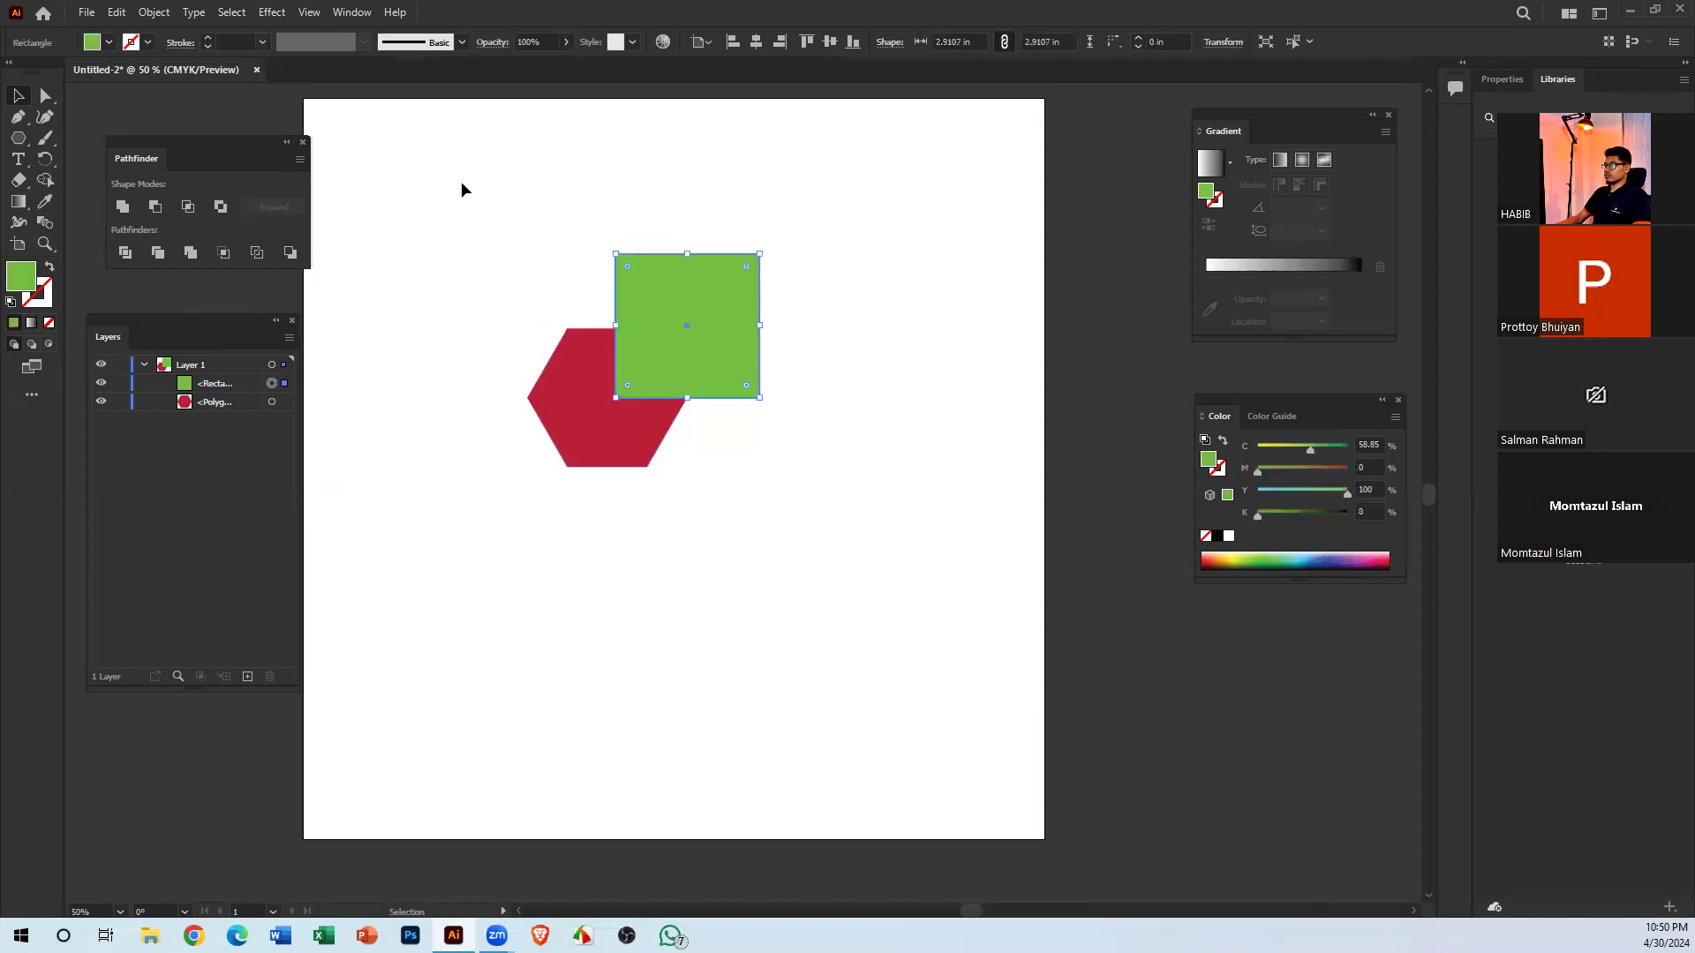
{"action": "left_click", "coordinate": [760, 474]}
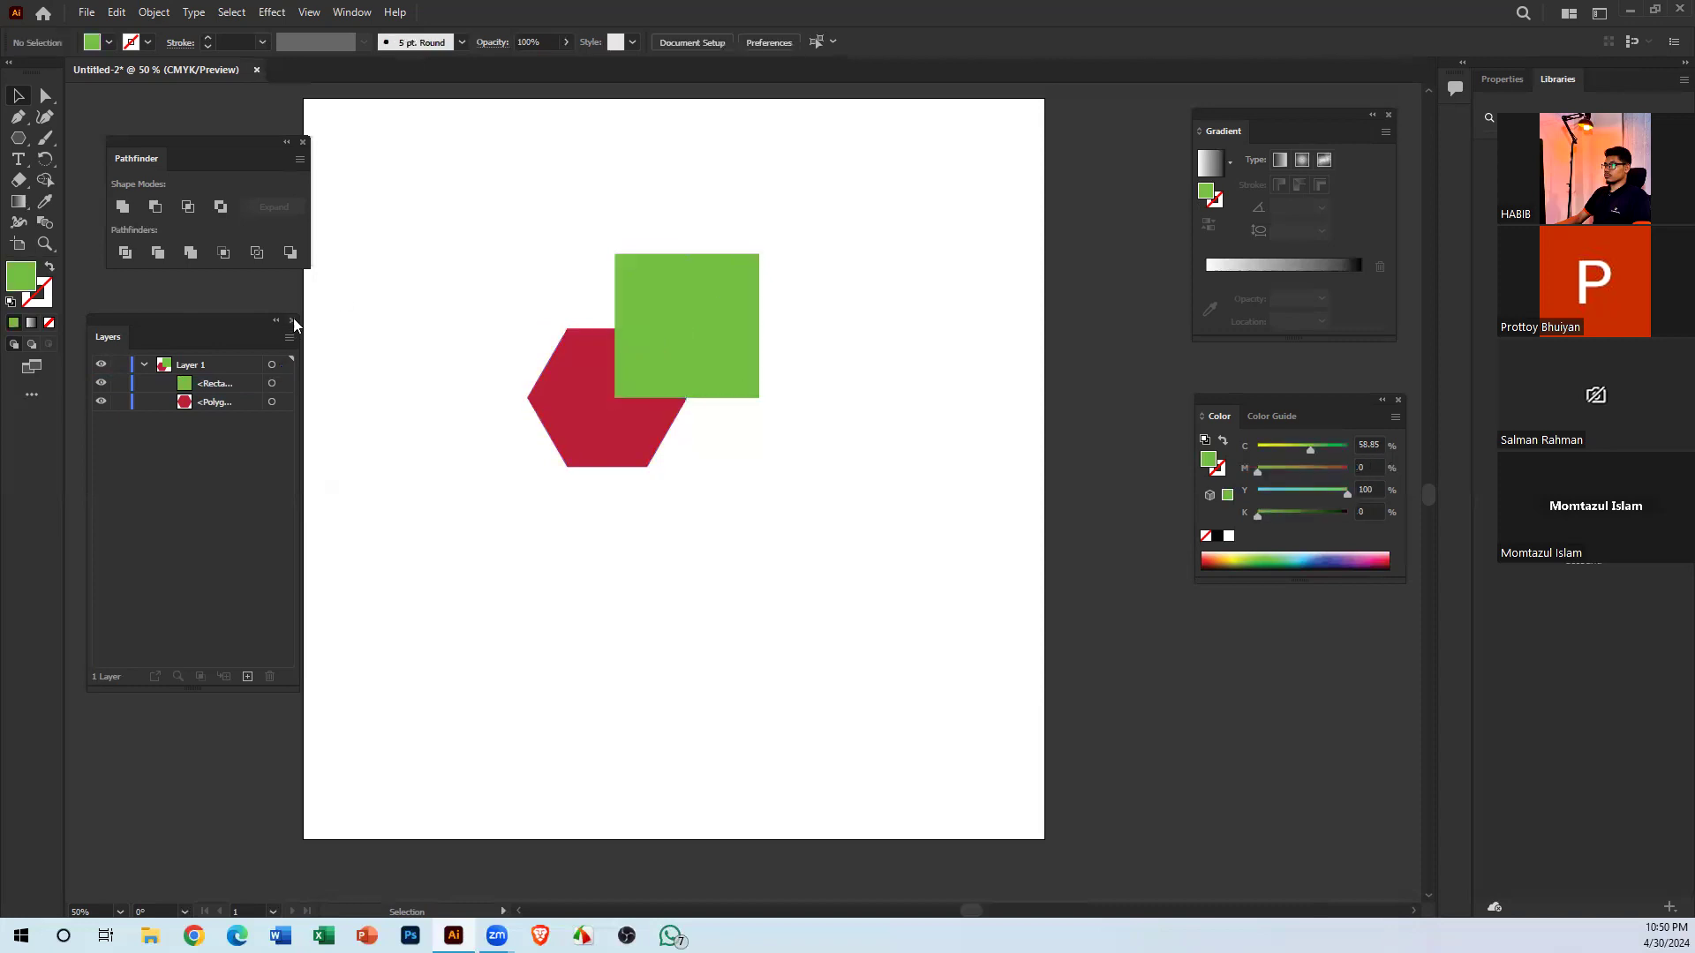
{"action": "left_click", "coordinate": [293, 319]}
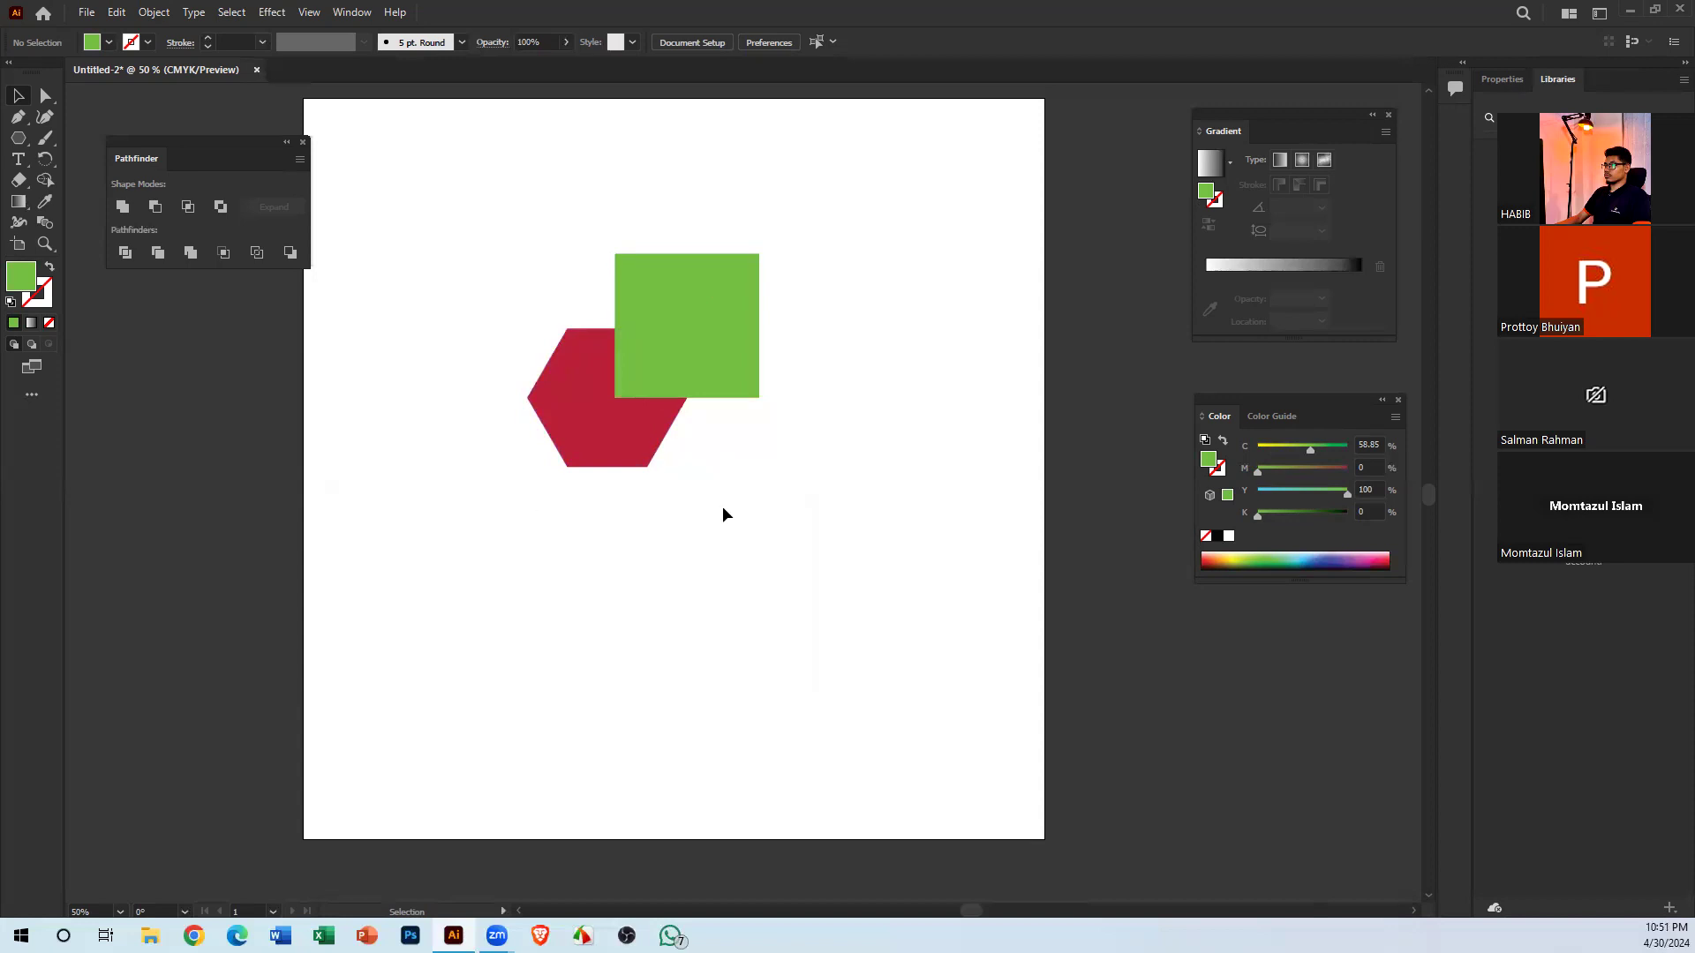
Shift the red hexagon slightly to the right behind the green square, and deselect it
{"action": "left_click_drag", "start_coordinate": [567, 174], "coordinate": [831, 484]}
{"action": "left_click", "coordinate": [832, 484]}
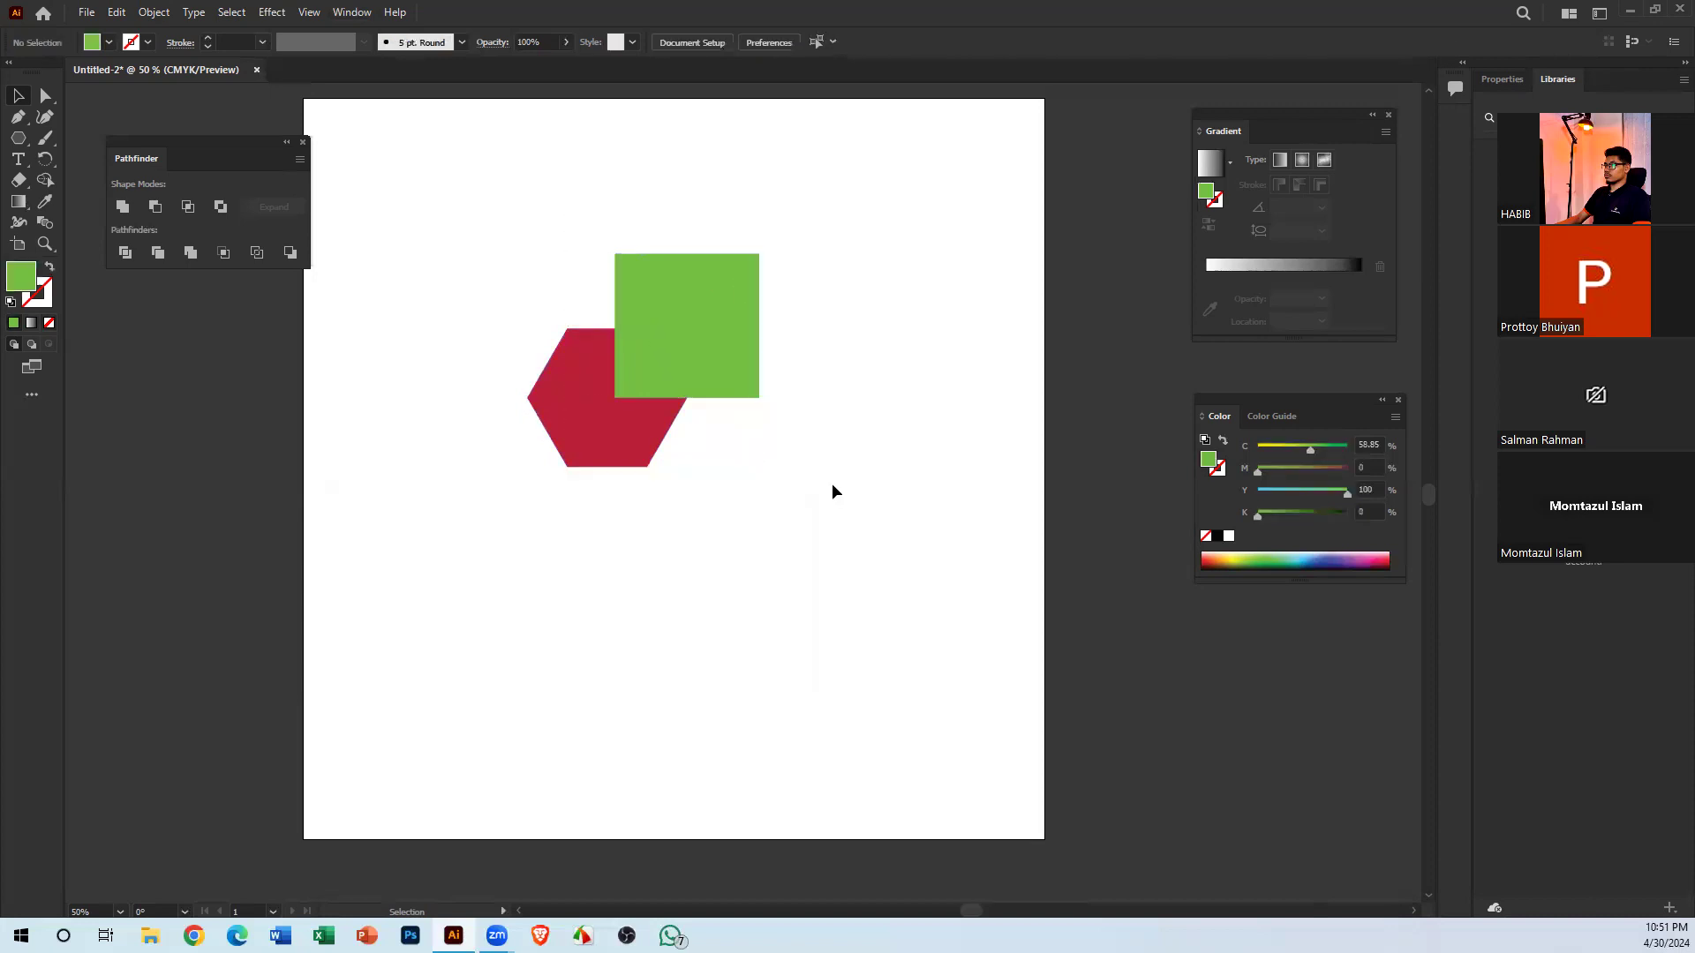
{"action": "left_click", "coordinate": [584, 430]}
{"action": "left_click", "coordinate": [752, 447]}
{"action": "left_click_drag", "start_coordinate": [612, 443], "coordinate": [620, 443]}
{"action": "left_click", "coordinate": [767, 504]}
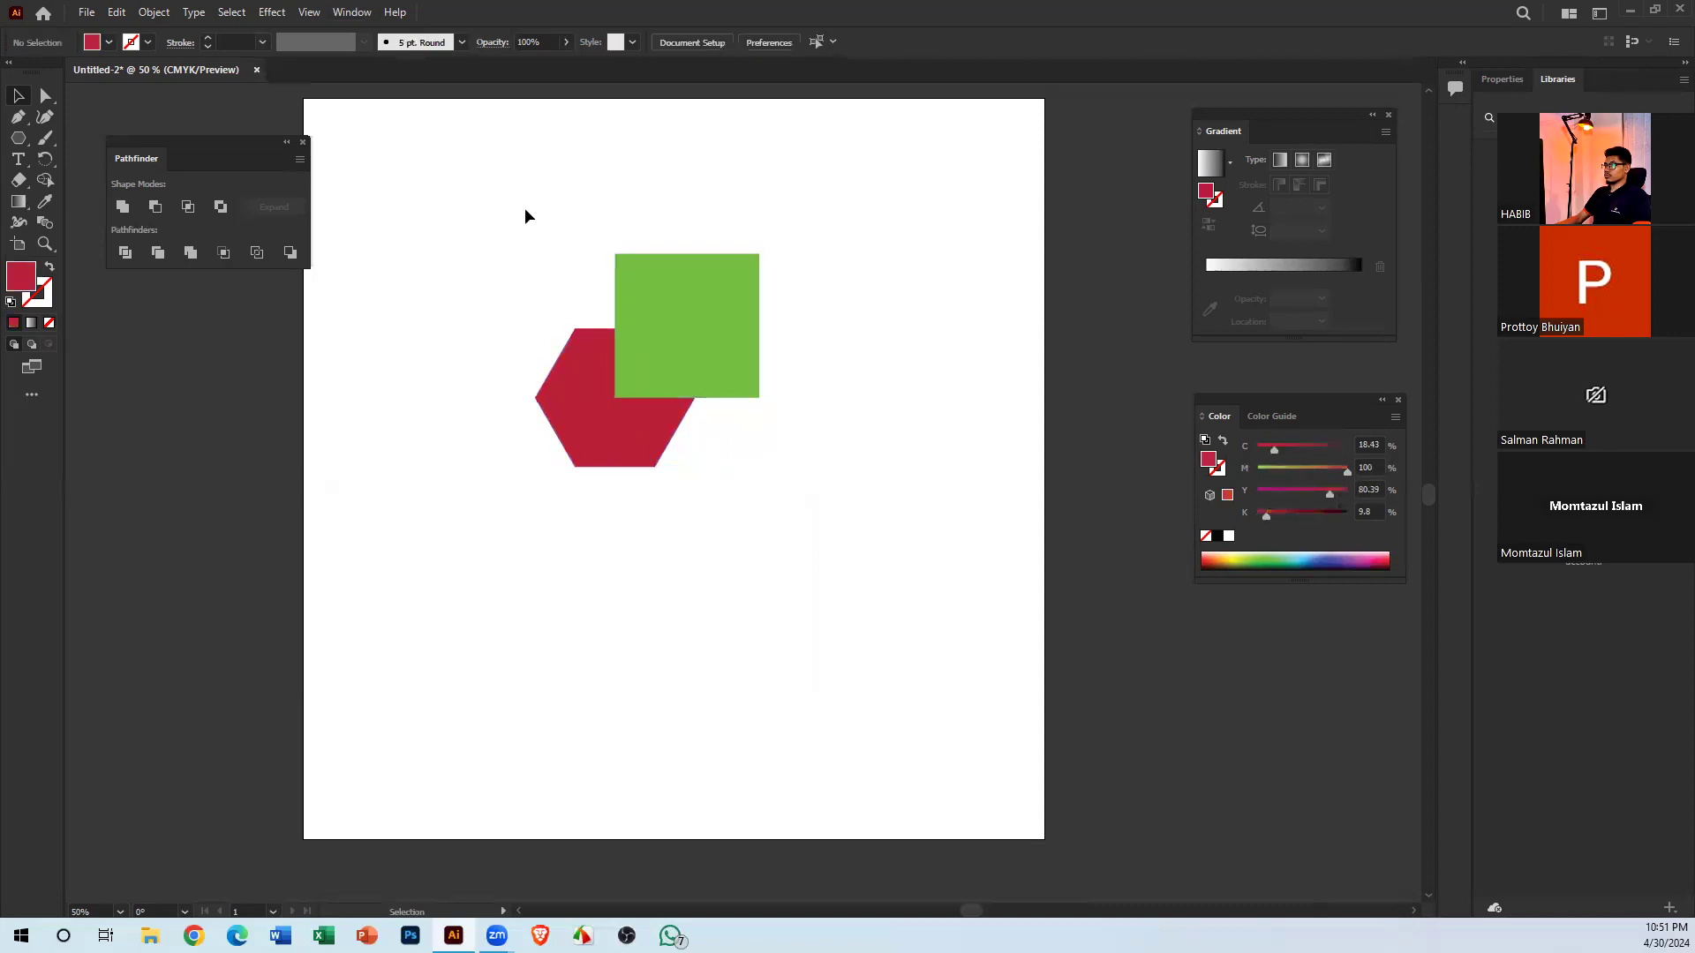
Select the green square and red hexagon together and check the Minus Front shape mode without applying it
{"action": "left_click_drag", "start_coordinate": [526, 214], "coordinate": [681, 558]}
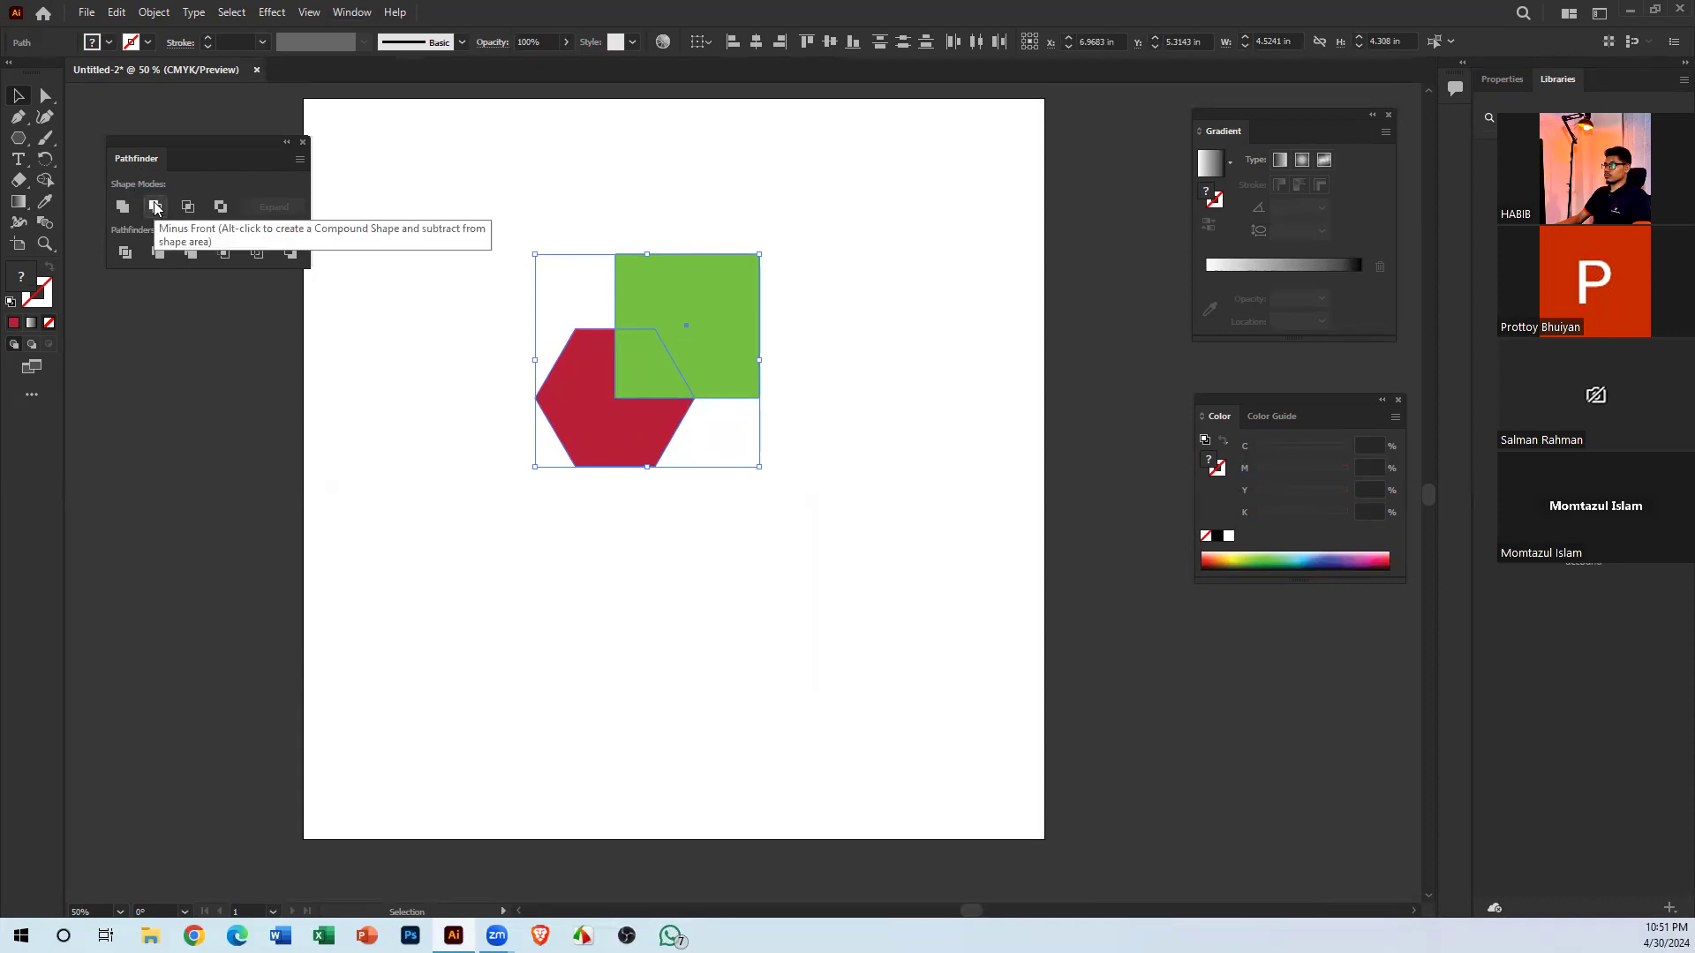
{"action": "left_click", "coordinate": [861, 498]}
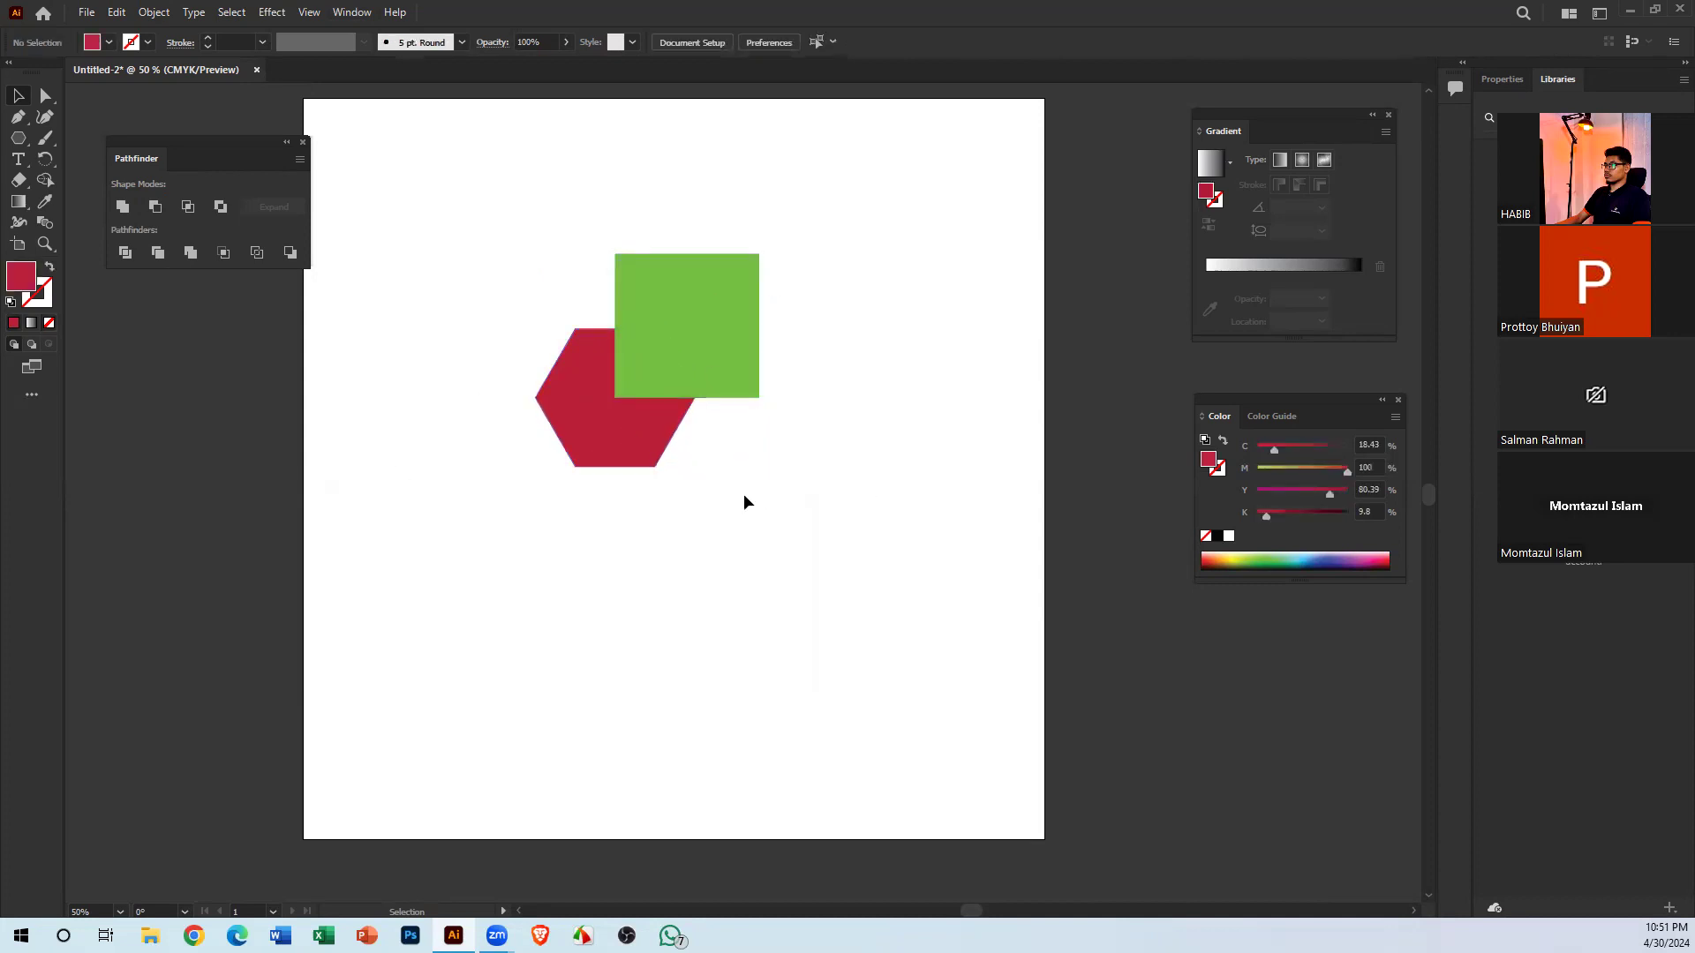
{"action": "left_click_drag", "start_coordinate": [514, 219], "coordinate": [706, 486]}
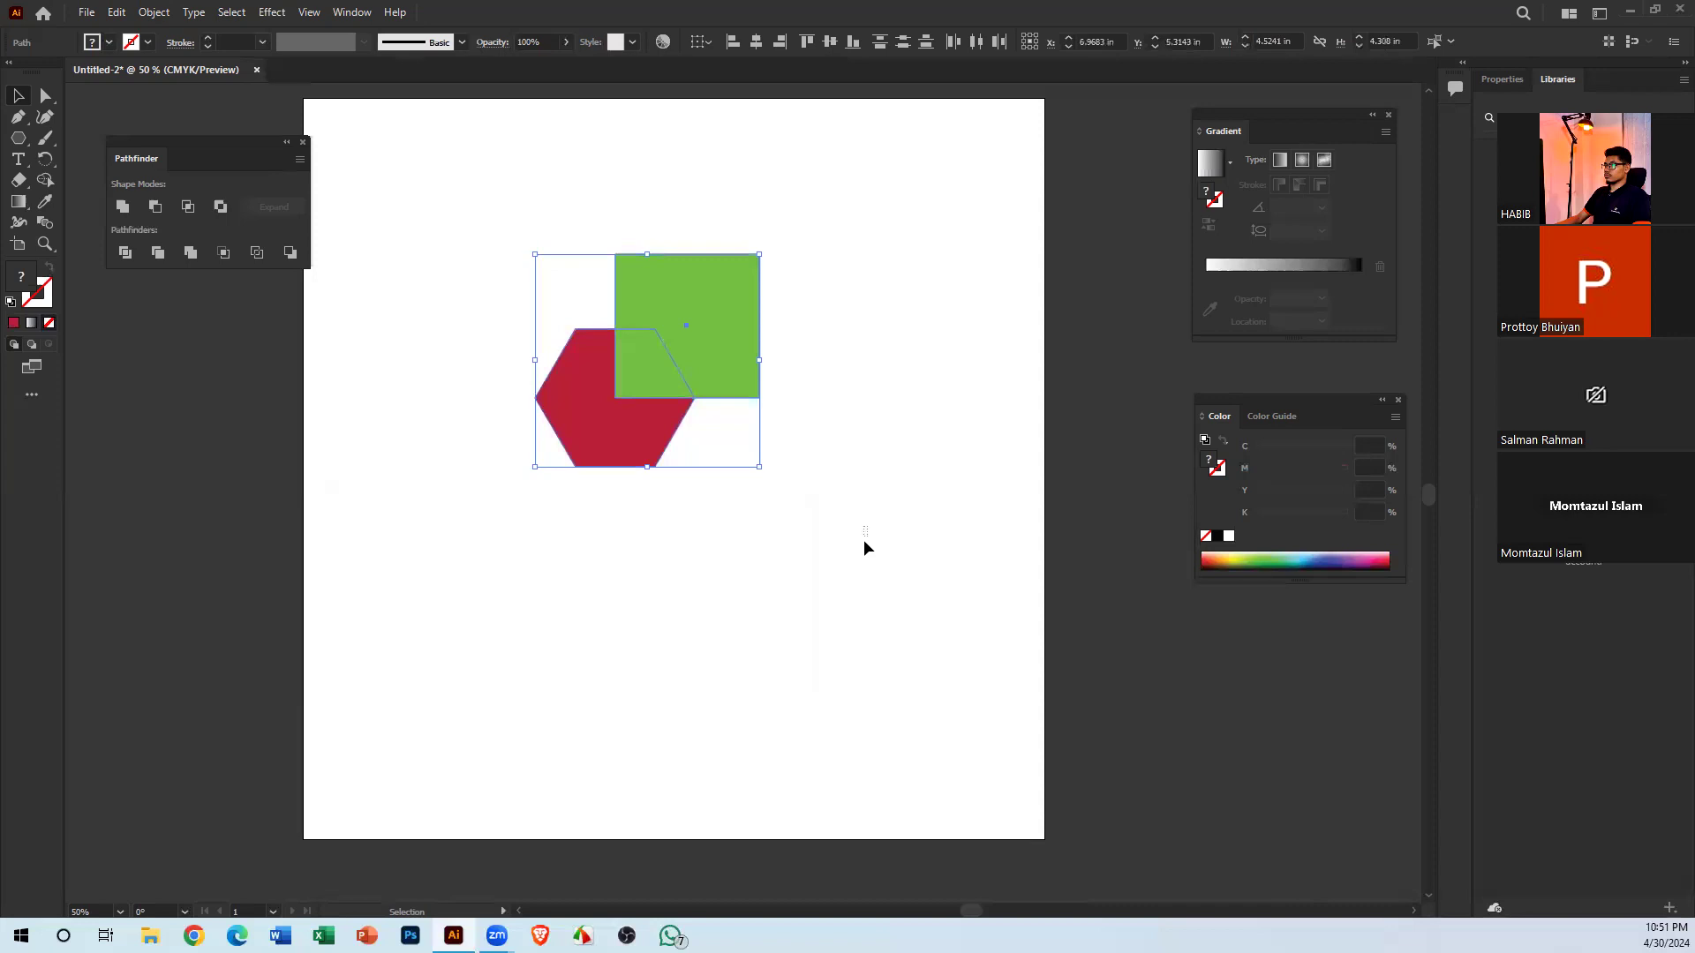
{"action": "left_click", "coordinate": [863, 546]}
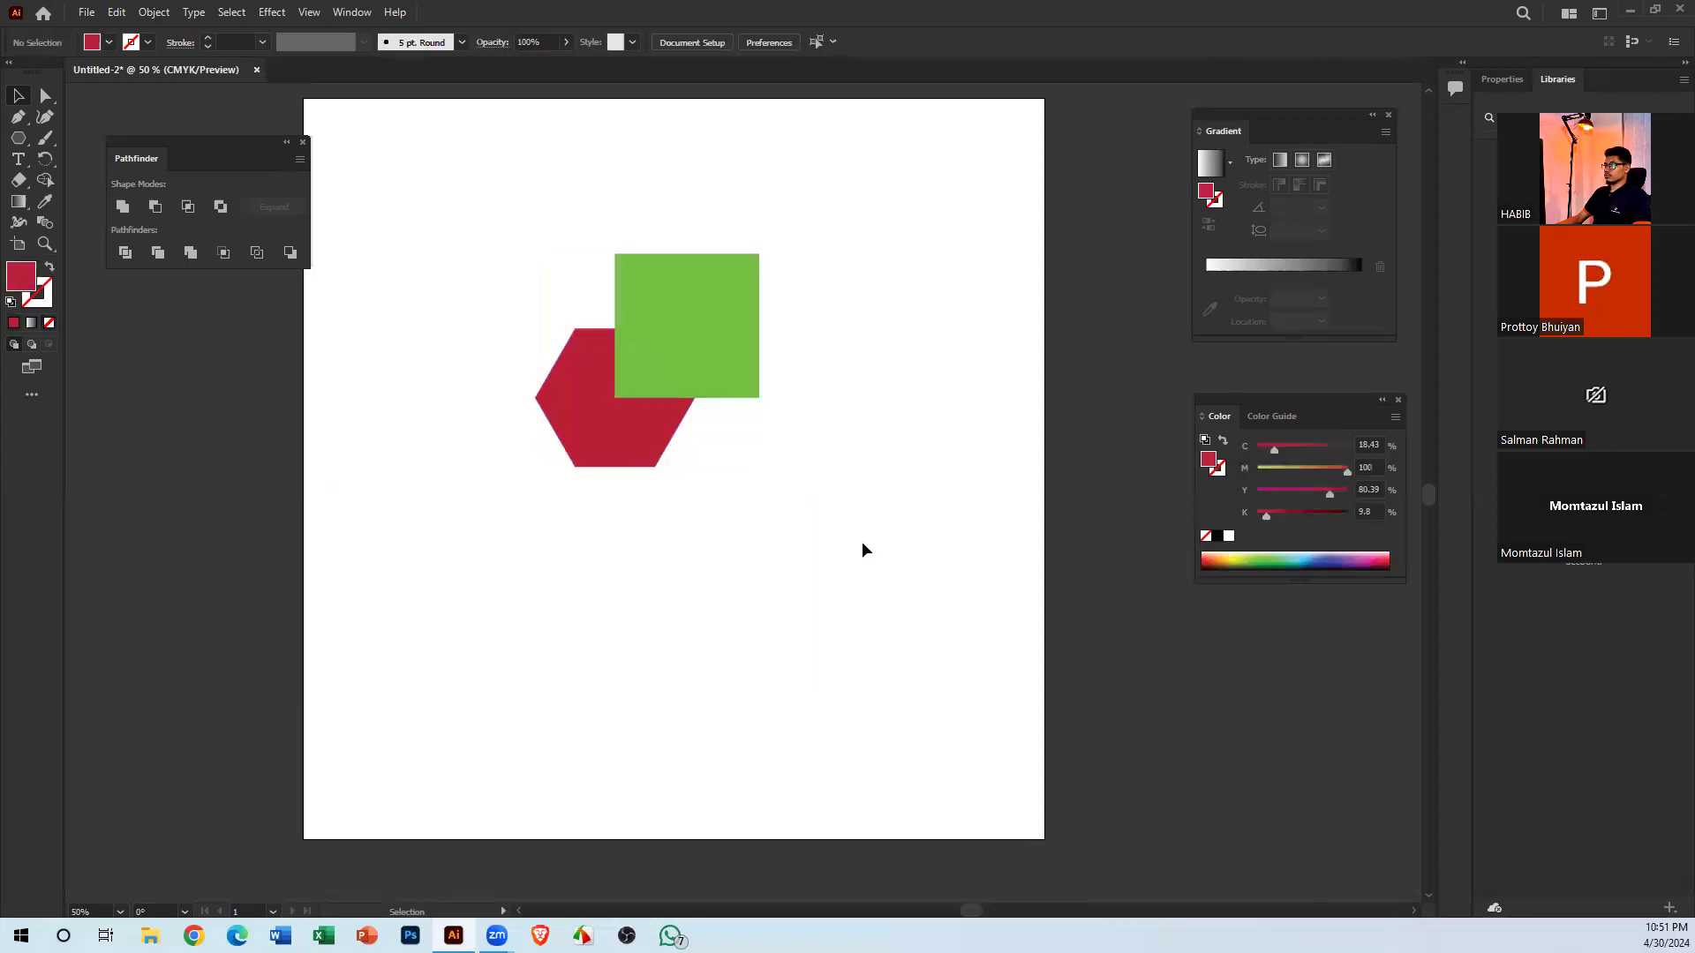
Try moving the green square up and right, clear of the red hexagon, and undo the move
{"action": "left_click", "coordinate": [644, 346]}
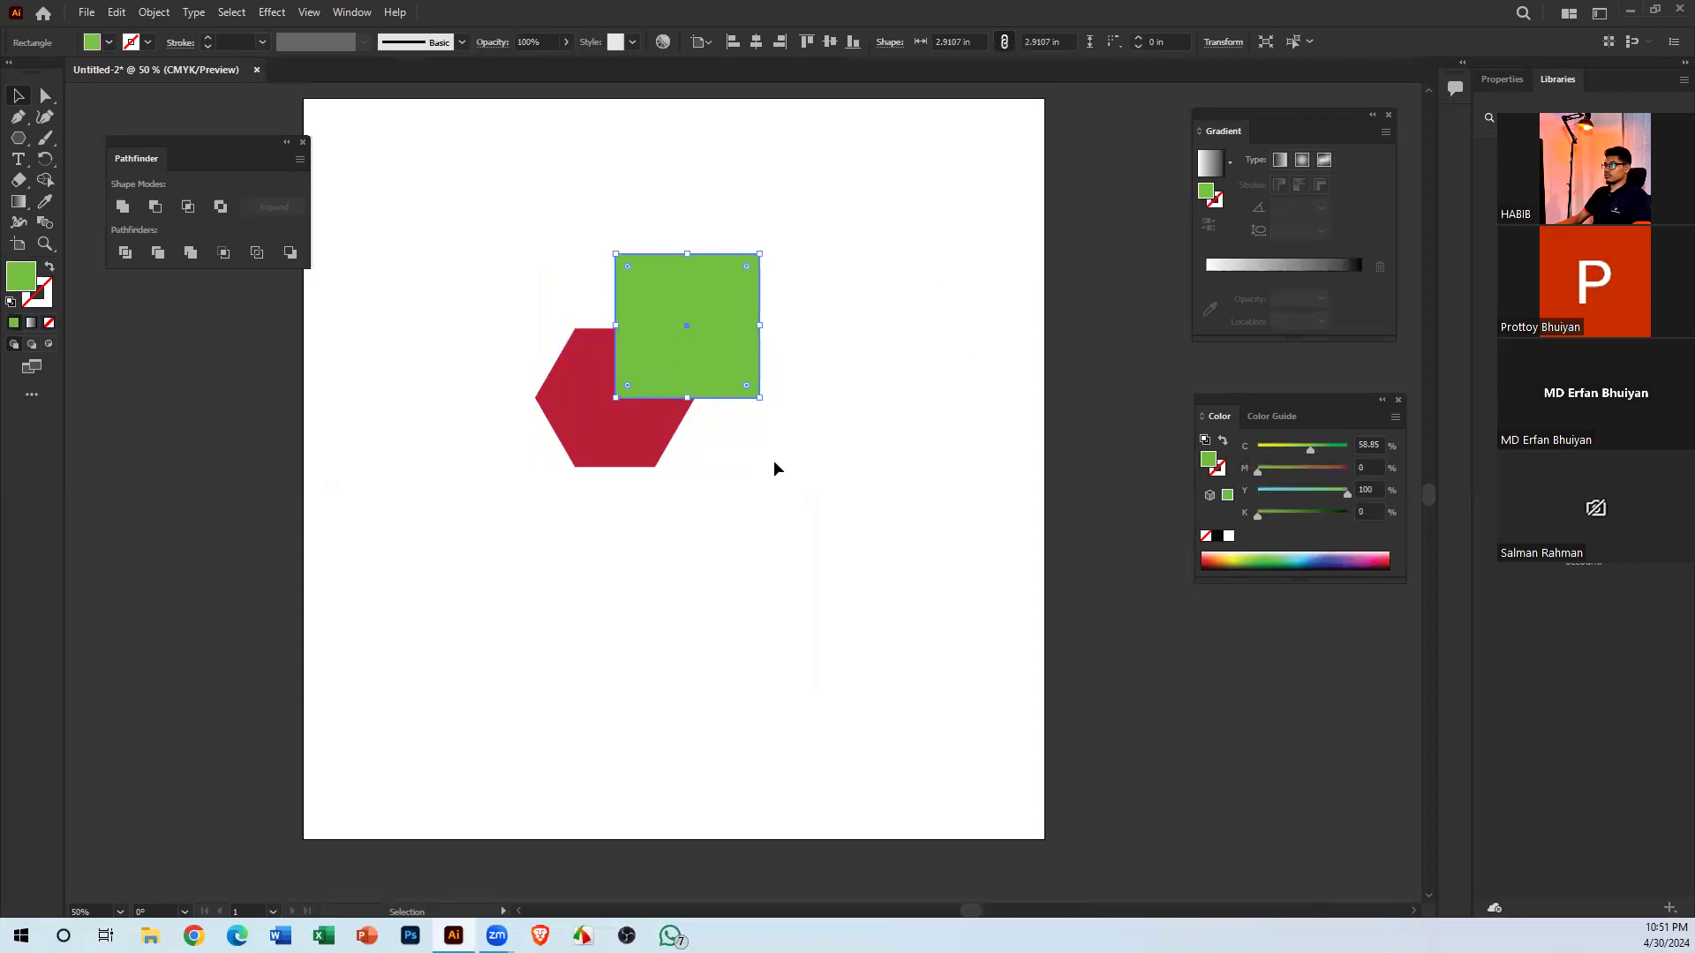
{"action": "left_click", "coordinate": [766, 385]}
{"action": "left_click_drag", "start_coordinate": [764, 362], "coordinate": [897, 333]}
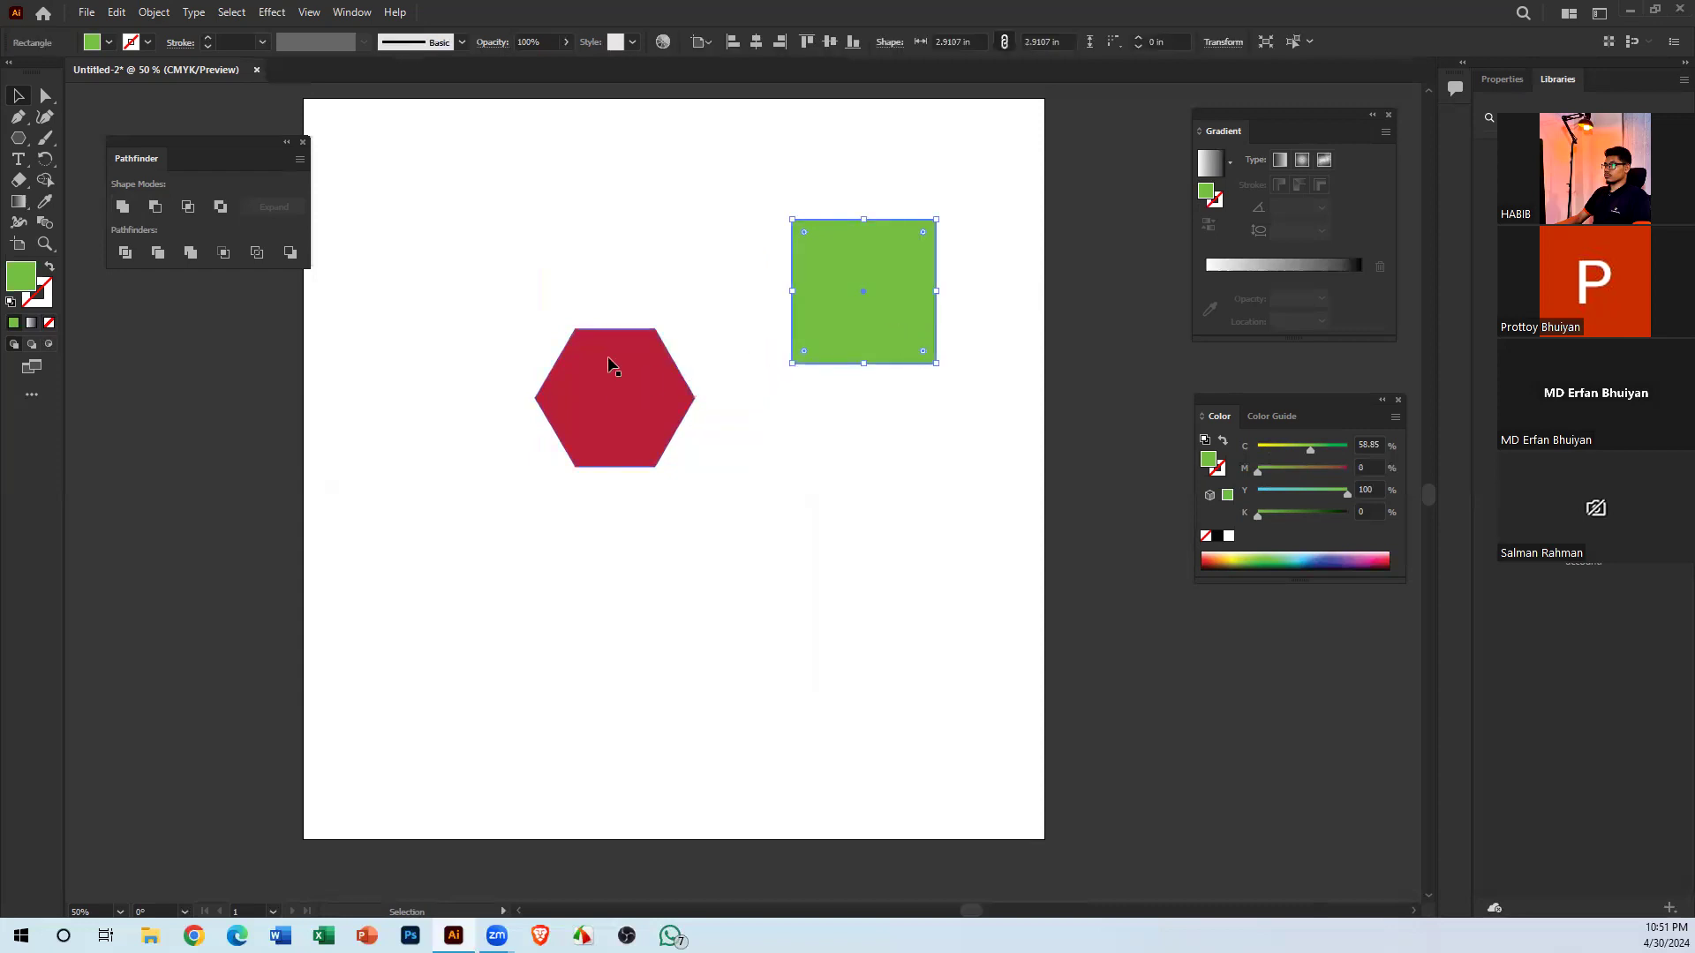
{"action": "key", "text": "a"}
{"action": "key", "text": "ctrl+z"}
Duplicate the overlapping green square and red hexagon, placing one pair below and to the left of the other
{"action": "left_click_drag", "start_coordinate": [817, 501], "coordinate": [650, 519]}
{"action": "left_click_drag", "start_coordinate": [888, 181], "coordinate": [937, 231]}
{"action": "left_click_drag", "start_coordinate": [933, 198], "coordinate": [764, 168]}
{"action": "left_click", "coordinate": [853, 355]}
{"action": "scroll", "coordinate": [707, 370], "scroll_direction": "down", "scroll_amount": 3}
{"action": "left_click_drag", "start_coordinate": [775, 399], "coordinate": [765, 514]}
Cut the green square out of the lower red hexagon with the Minus Front shape mode
{"action": "left_click_drag", "start_coordinate": [578, 429], "coordinate": [656, 648]}
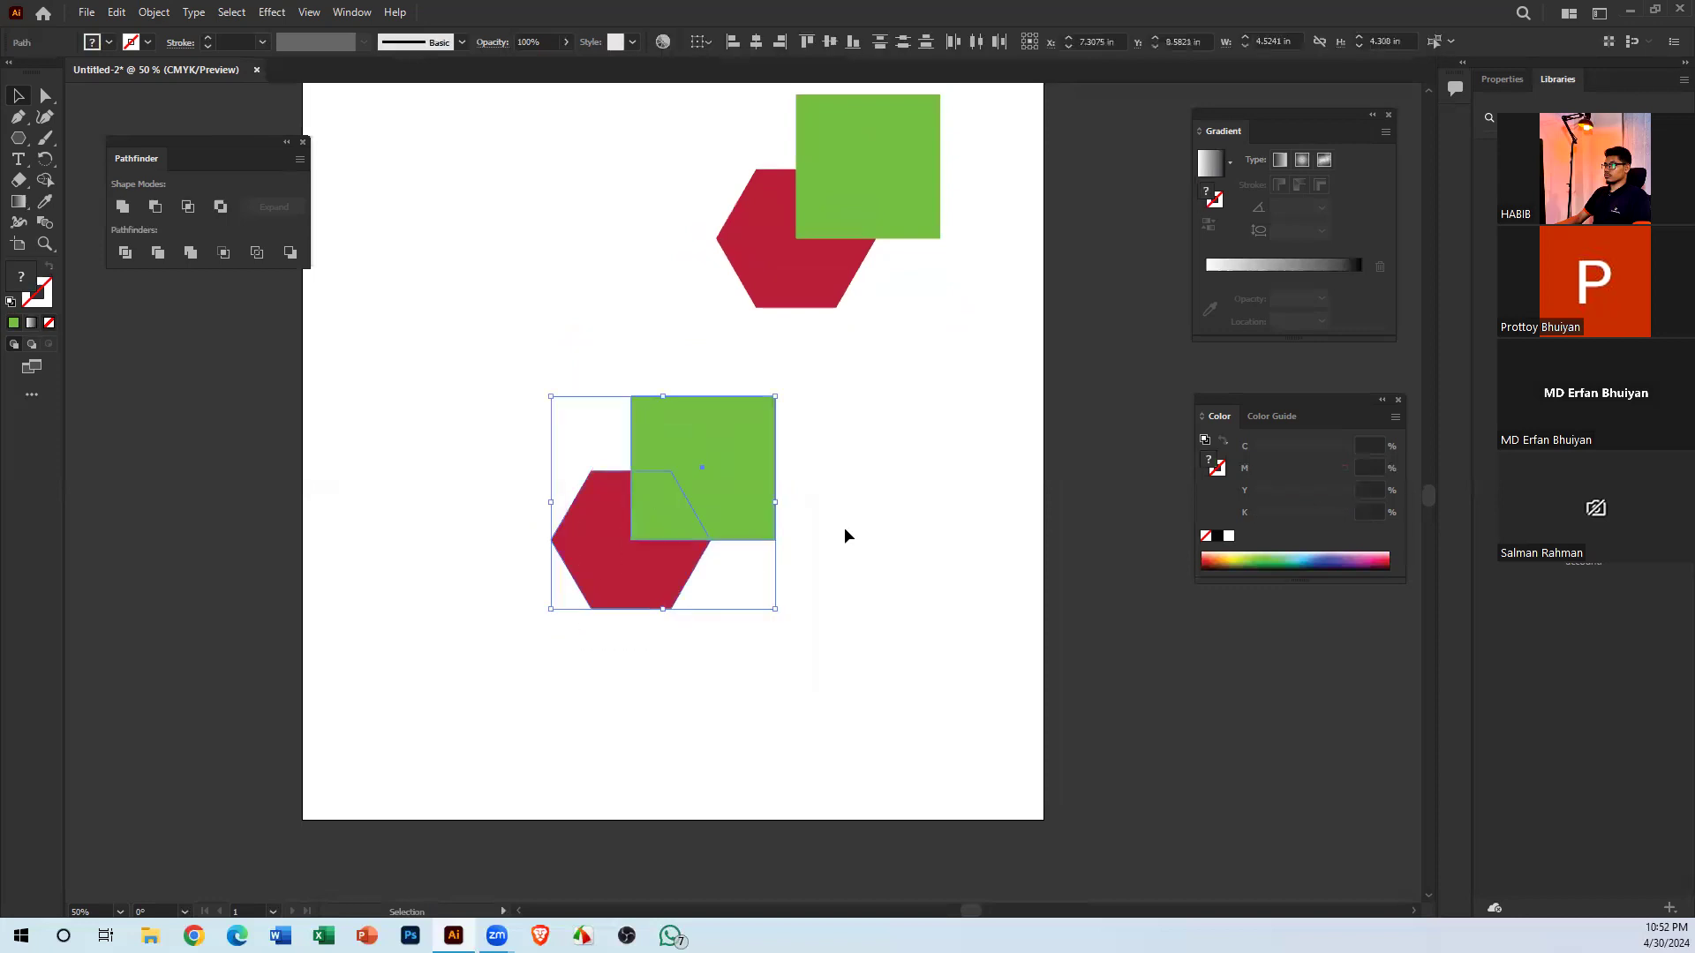
{"action": "left_click", "coordinate": [158, 207]}
{"action": "left_click", "coordinate": [764, 482]}
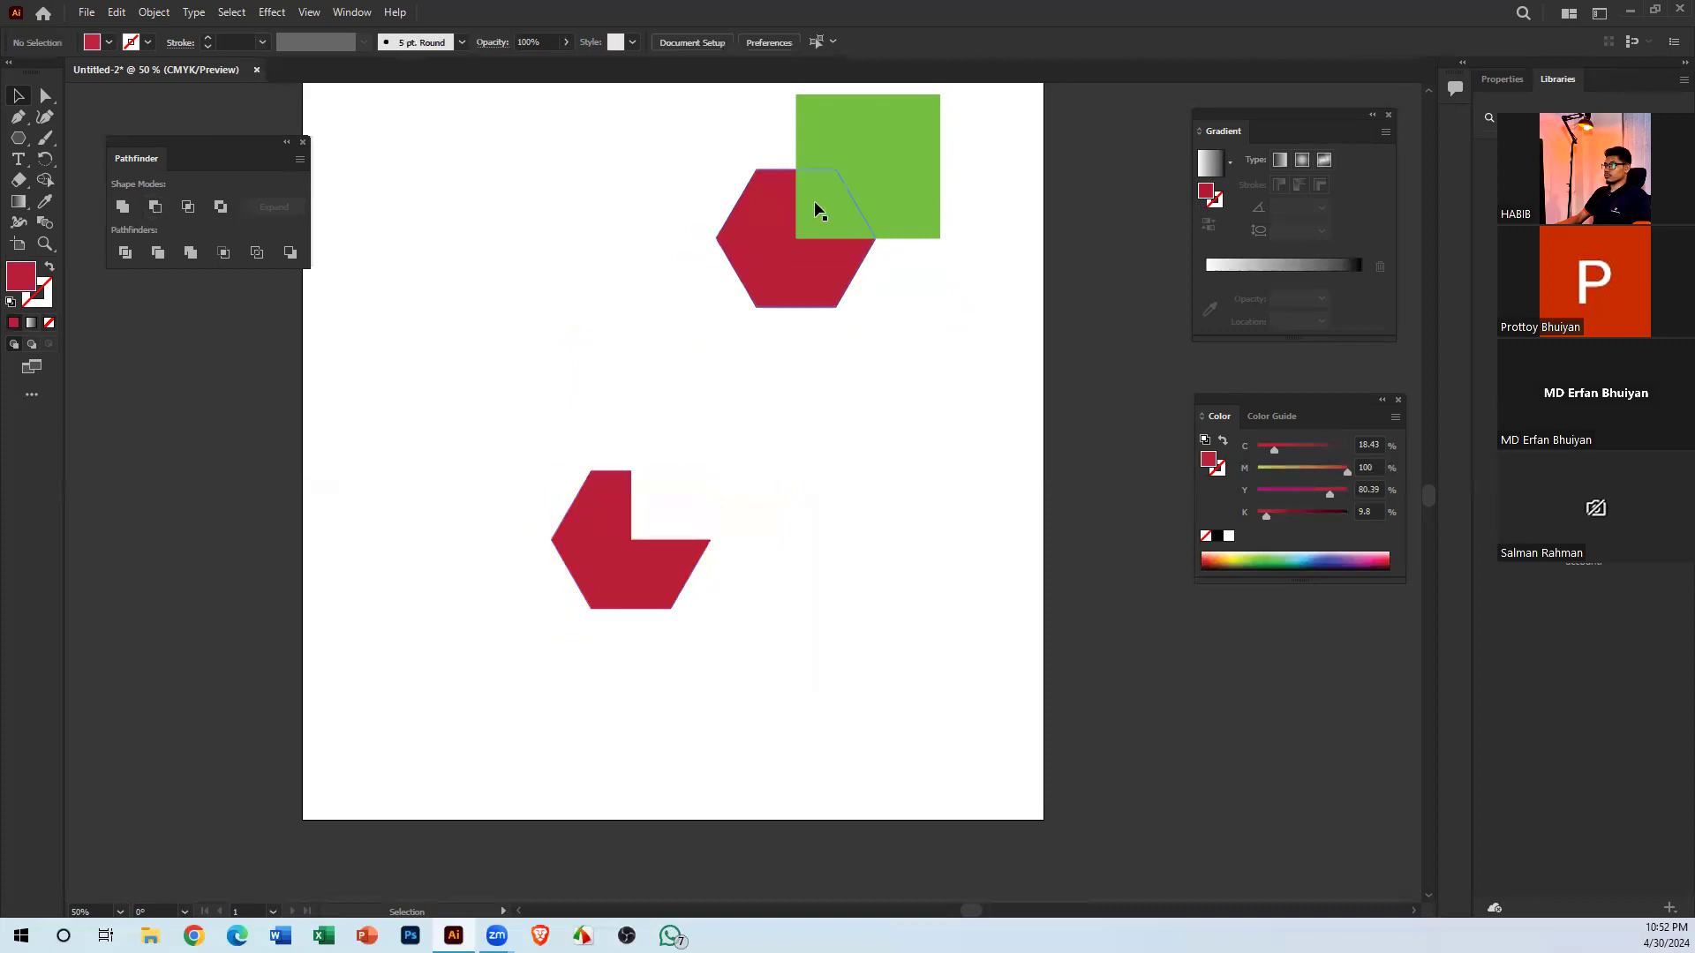
Move the uncut square and hexagon pair directly above the cut hexagon for comparison, and deselect it
{"action": "left_click_drag", "start_coordinate": [791, 147], "coordinate": [808, 289]}
{"action": "left_click_drag", "start_coordinate": [845, 168], "coordinate": [682, 256]}
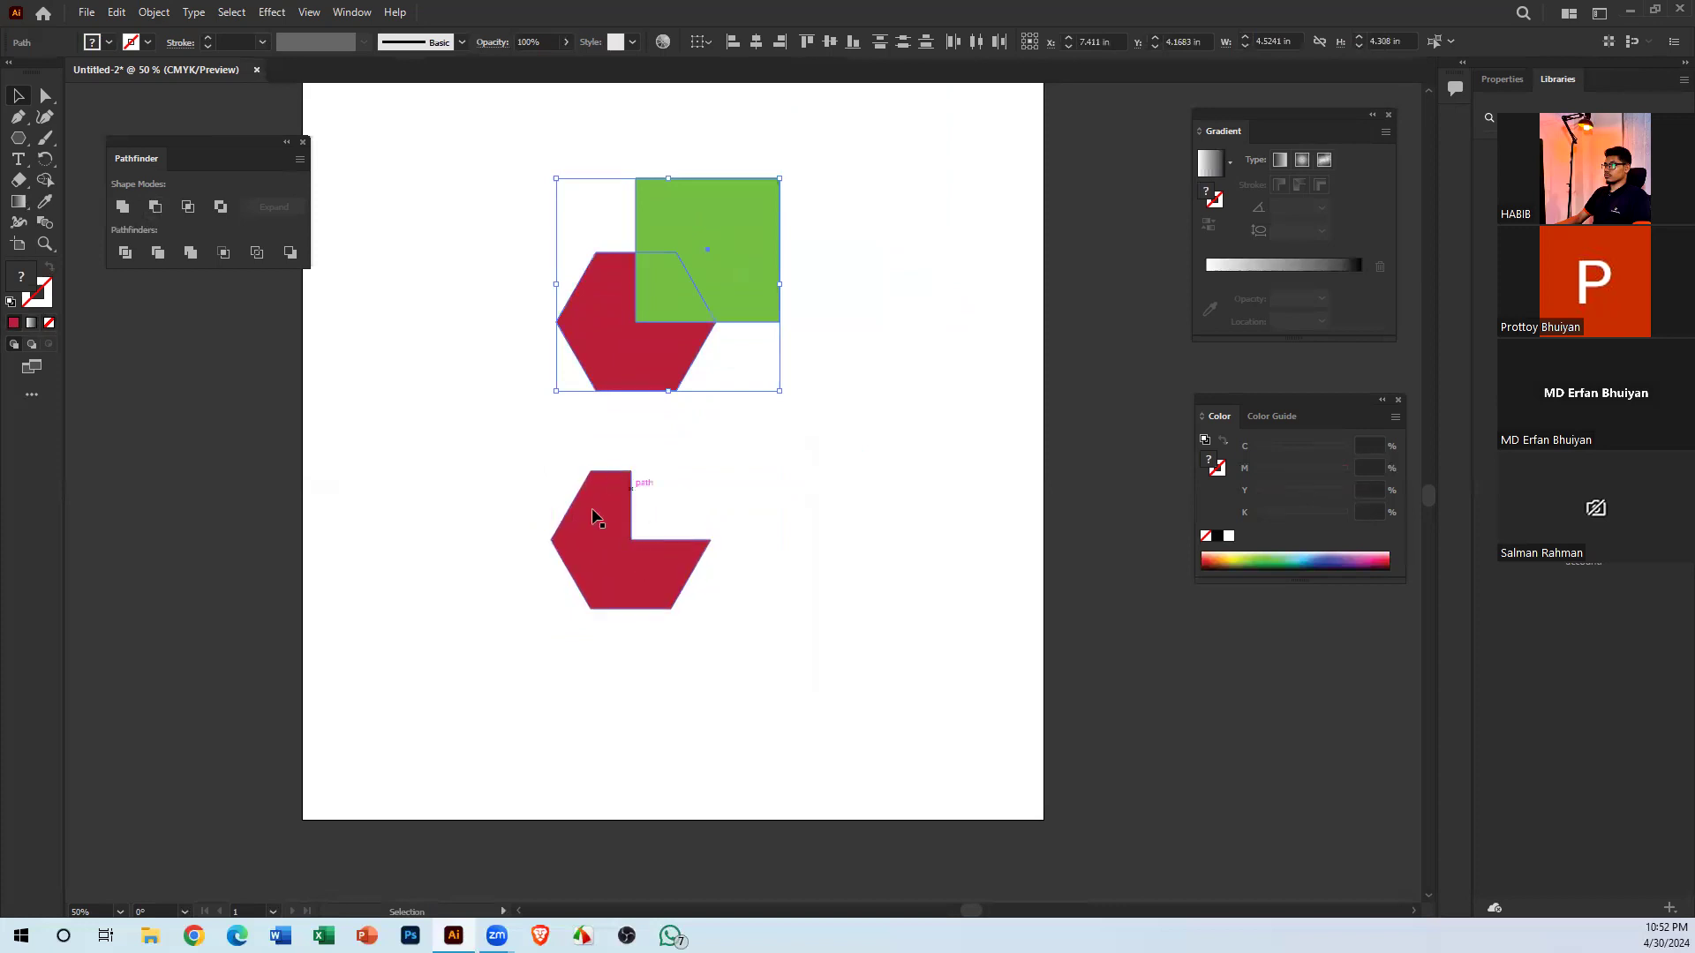
{"action": "left_click", "coordinate": [17, 140]}
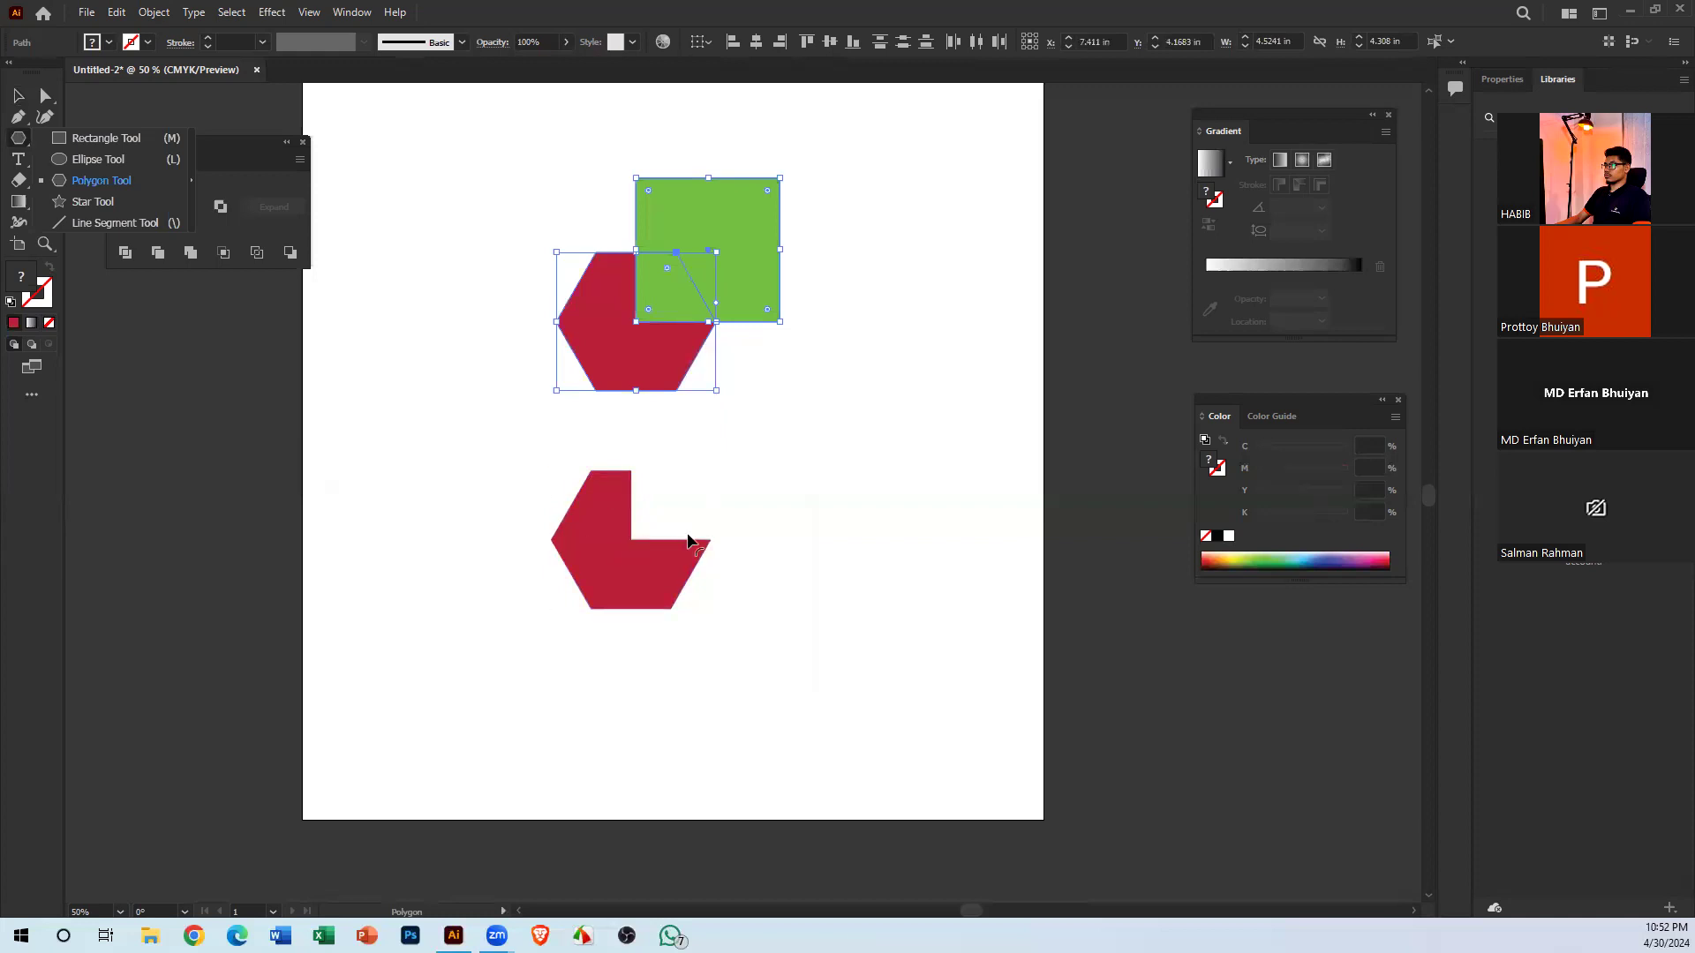
{"action": "left_click", "coordinate": [18, 96]}
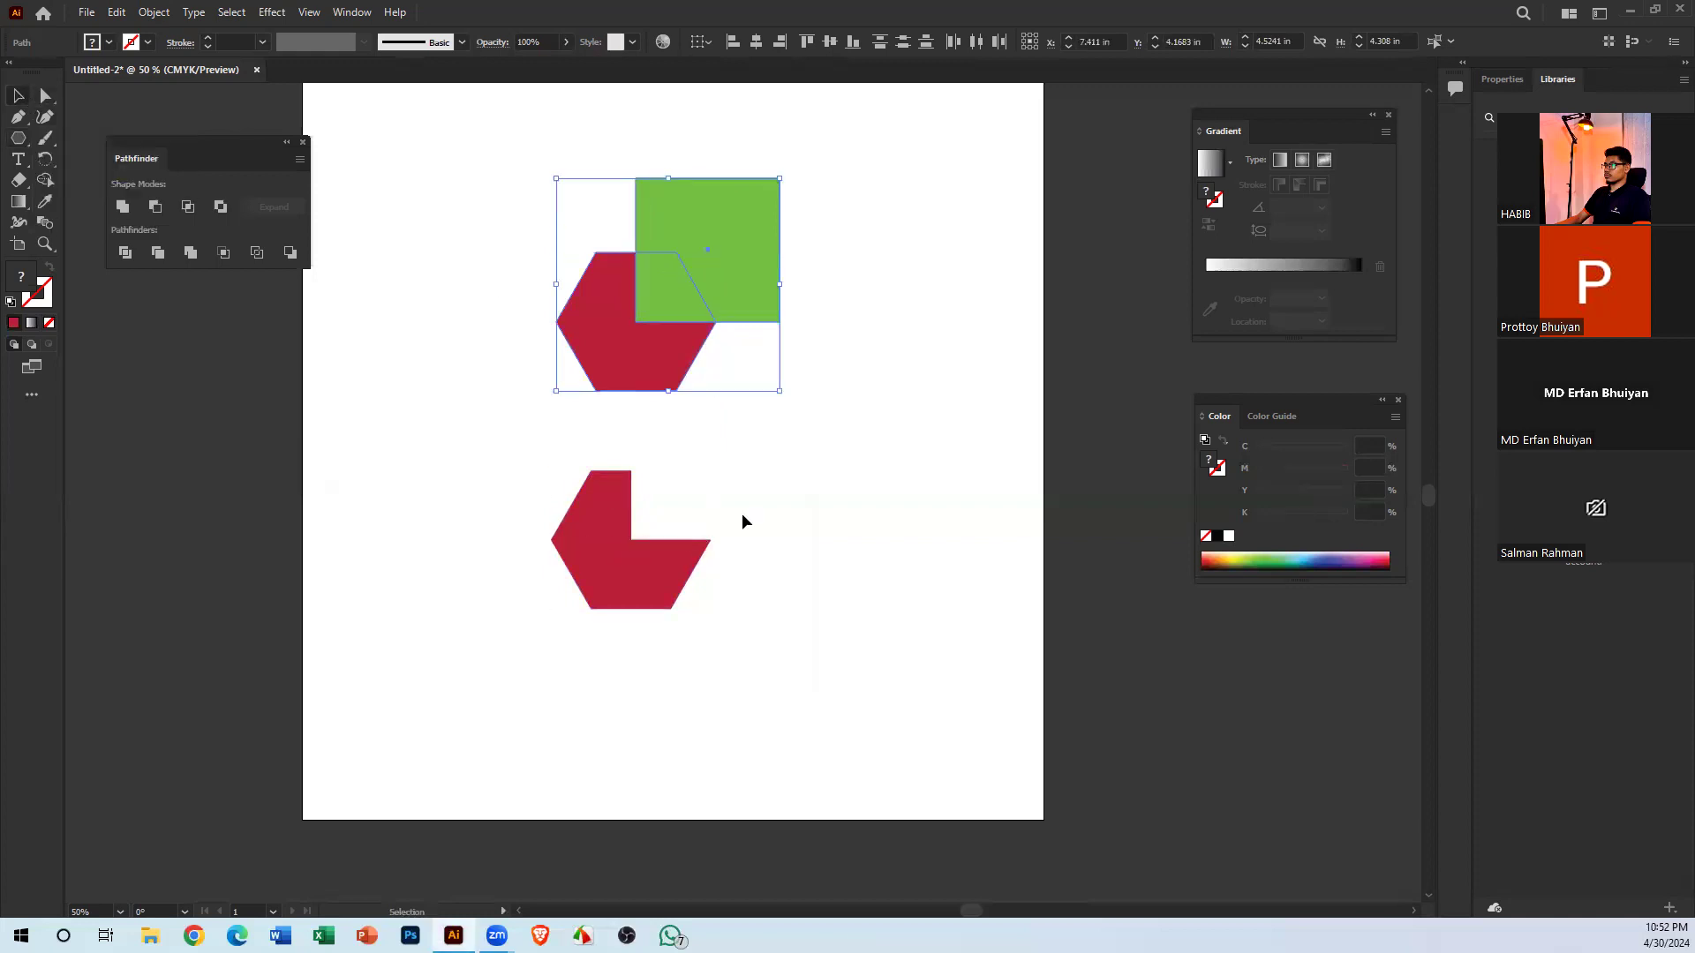
{"action": "left_click", "coordinate": [782, 525]}
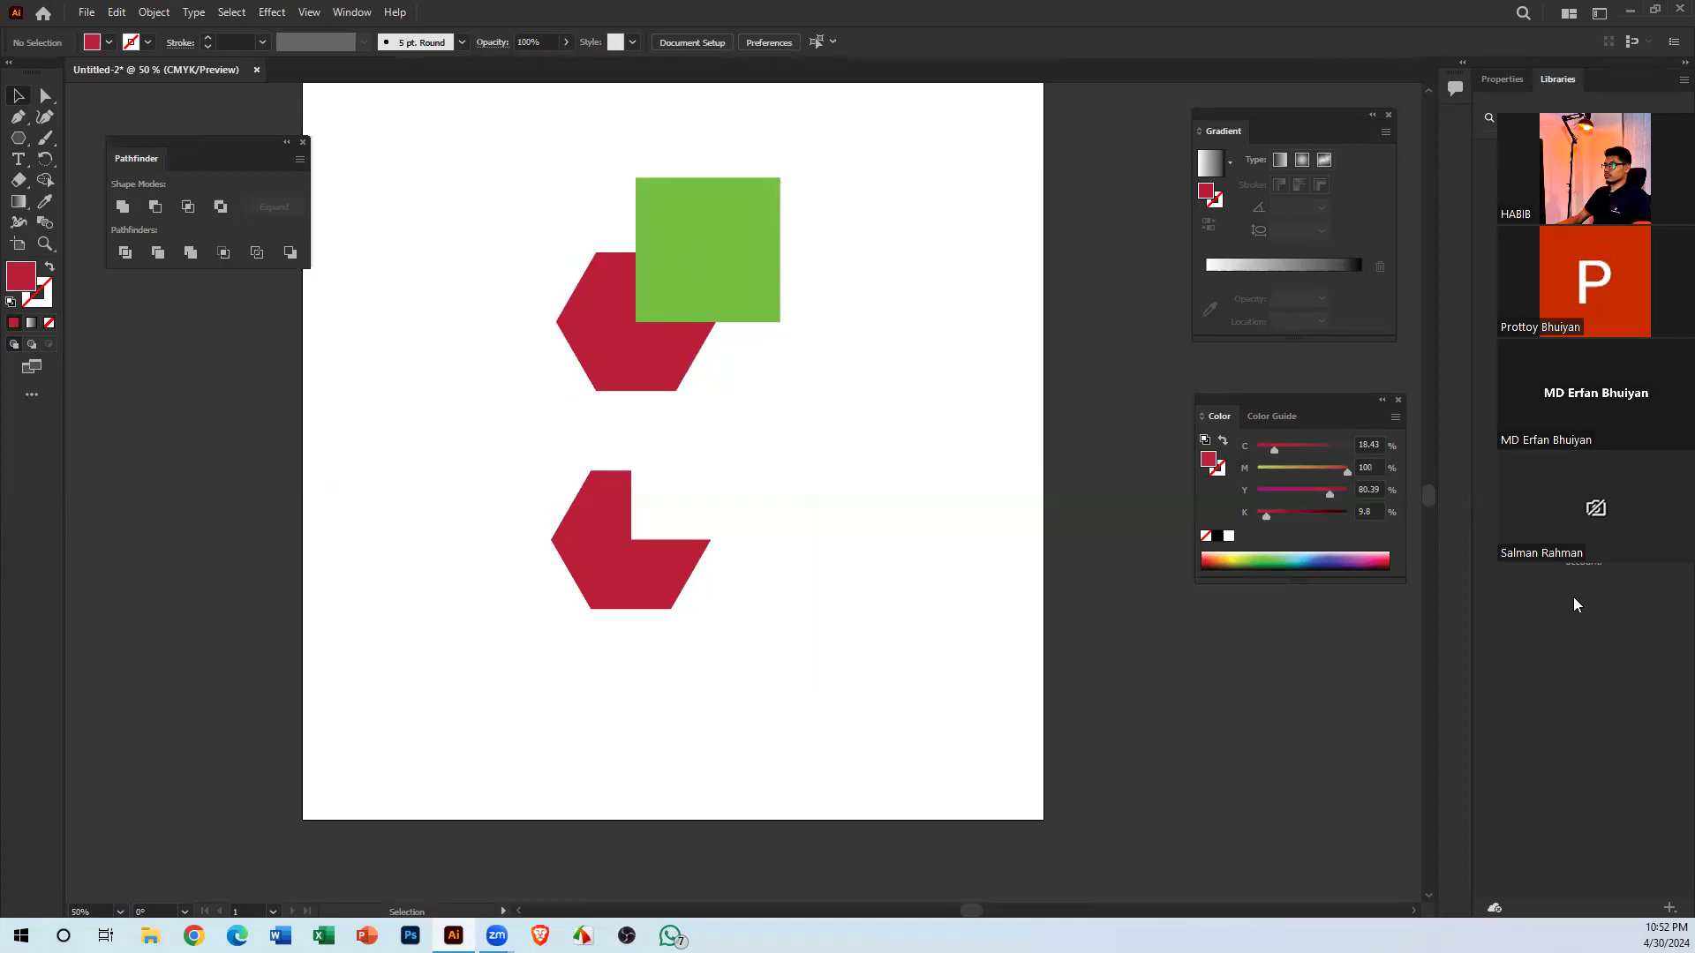
Clear the artboard by deleting the cut hexagon, the green square and the remaining red hexagon
{"action": "left_click", "coordinate": [605, 570]}
{"action": "key", "text": "Delete"}
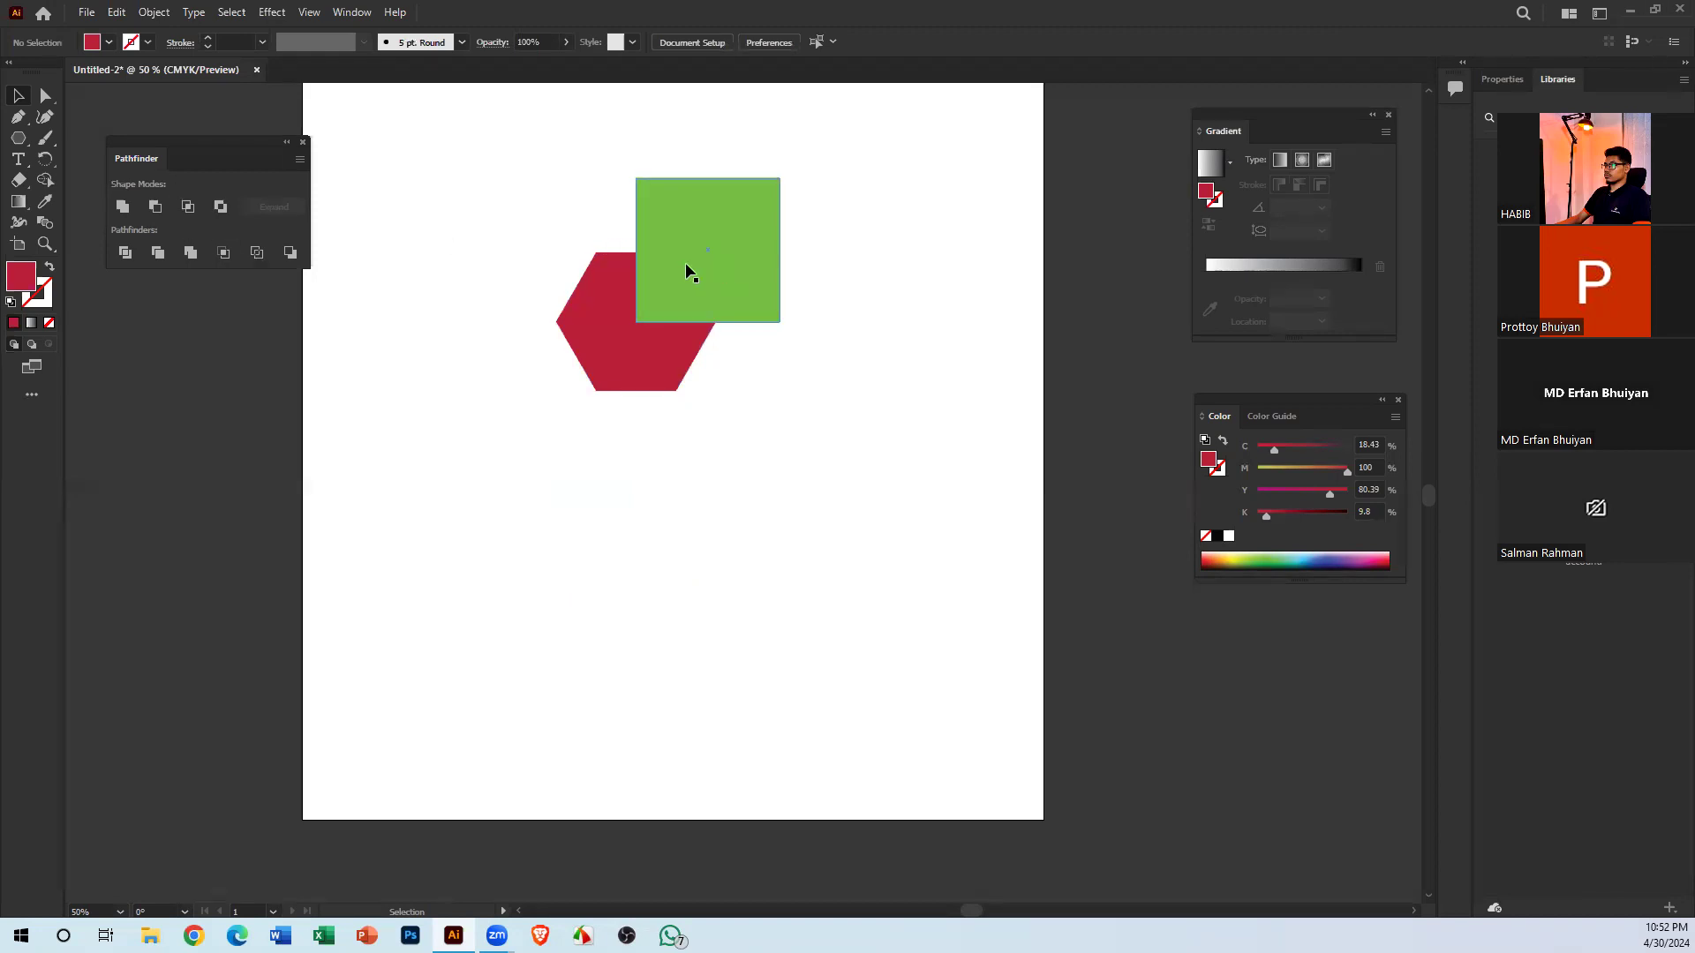
{"action": "left_click_drag", "start_coordinate": [685, 268], "coordinate": [900, 340]}
{"action": "left_click_drag", "start_coordinate": [862, 519], "coordinate": [565, 188]}
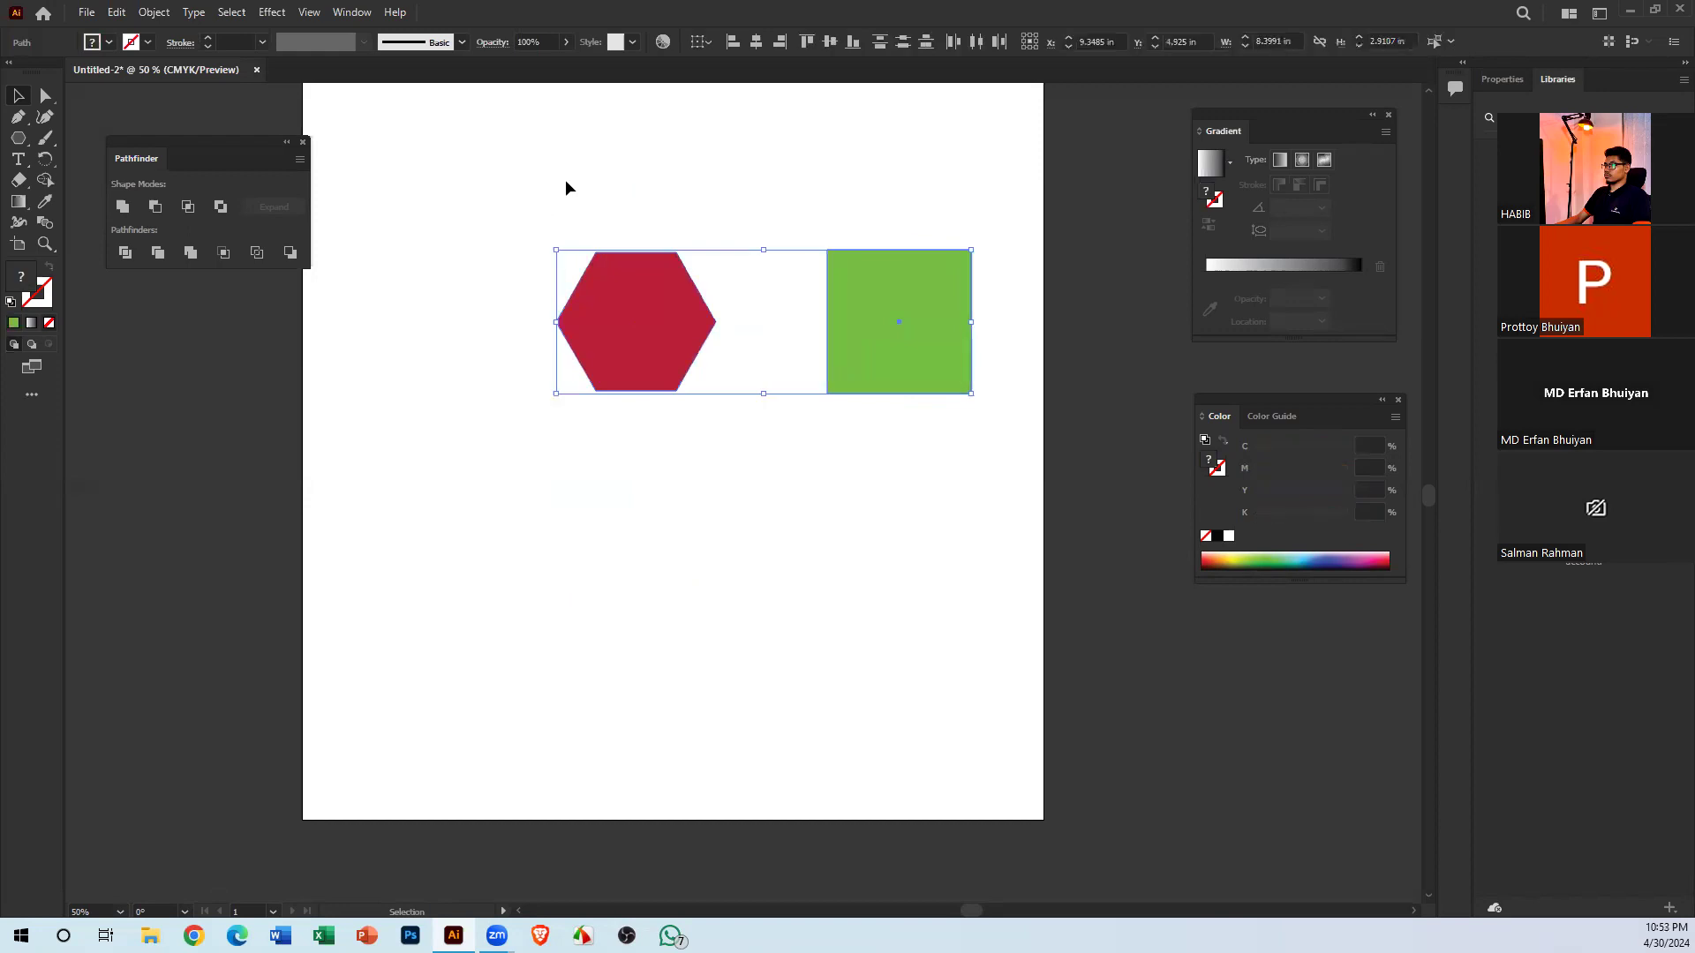
{"action": "key", "text": "Delete"}
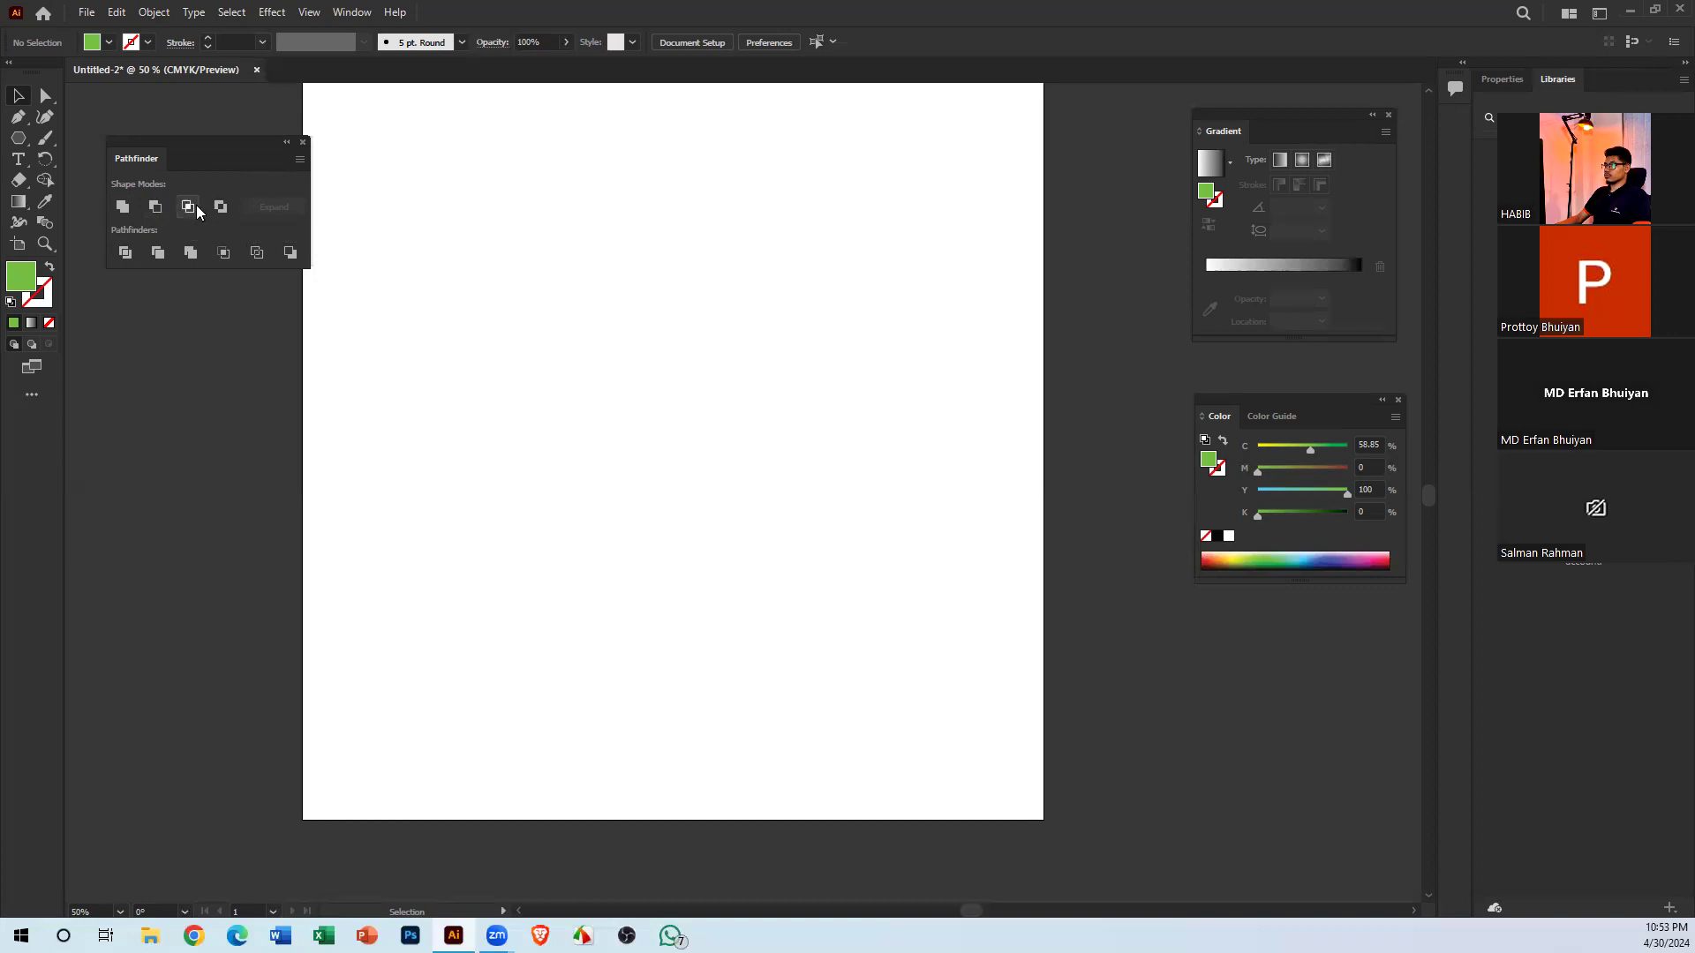
Draw a green hexagon about 3.21 in wide and 2.78 in high with the Polygon tool
{"action": "left_click", "coordinate": [19, 142]}
{"action": "right_click", "coordinate": [19, 141]}
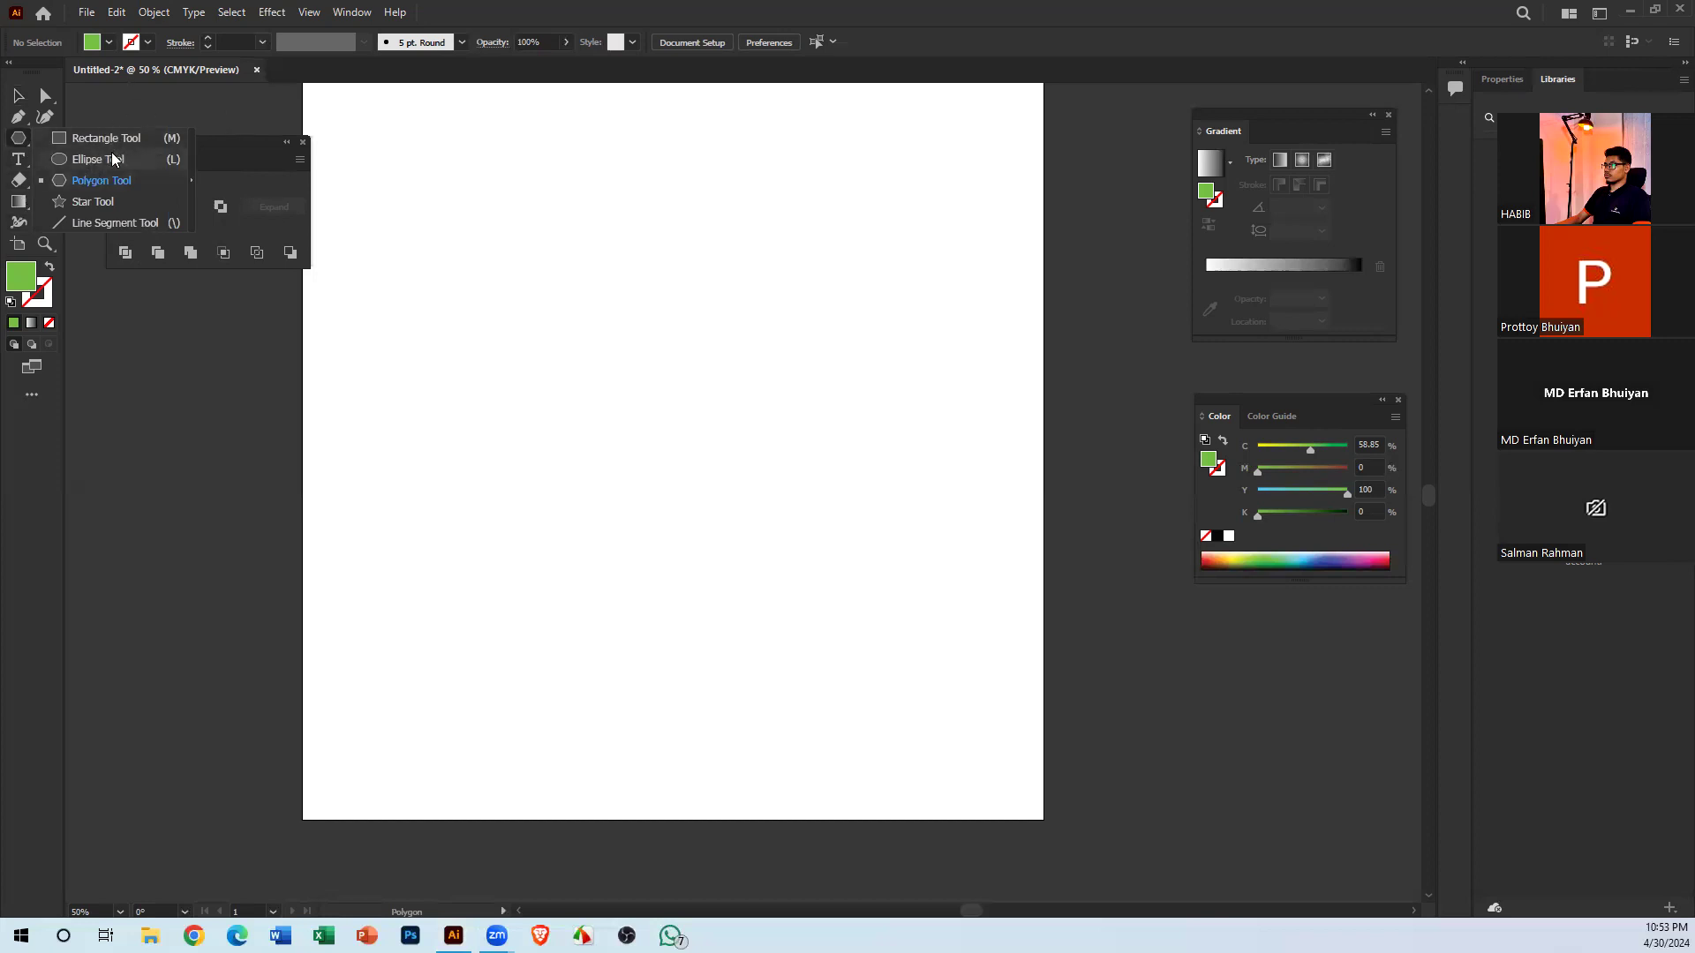
{"action": "left_click", "coordinate": [113, 180]}
{"action": "left_click_drag", "start_coordinate": [594, 364], "coordinate": [631, 445]}
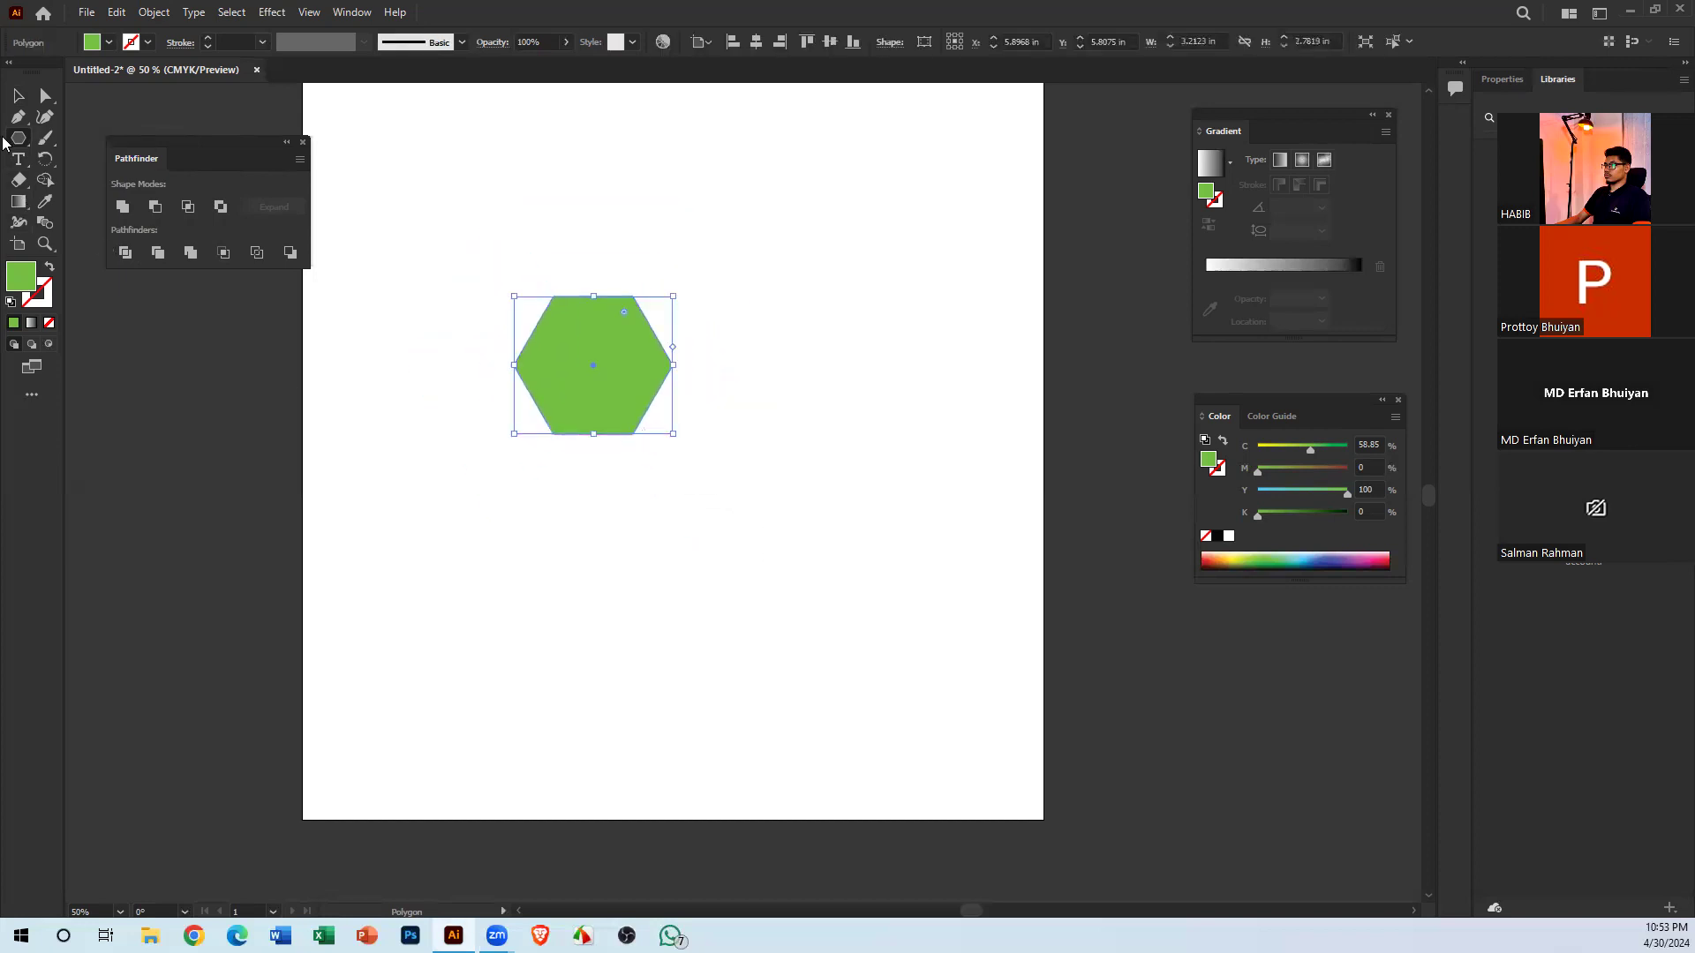
{"action": "left_click", "coordinate": [18, 95]}
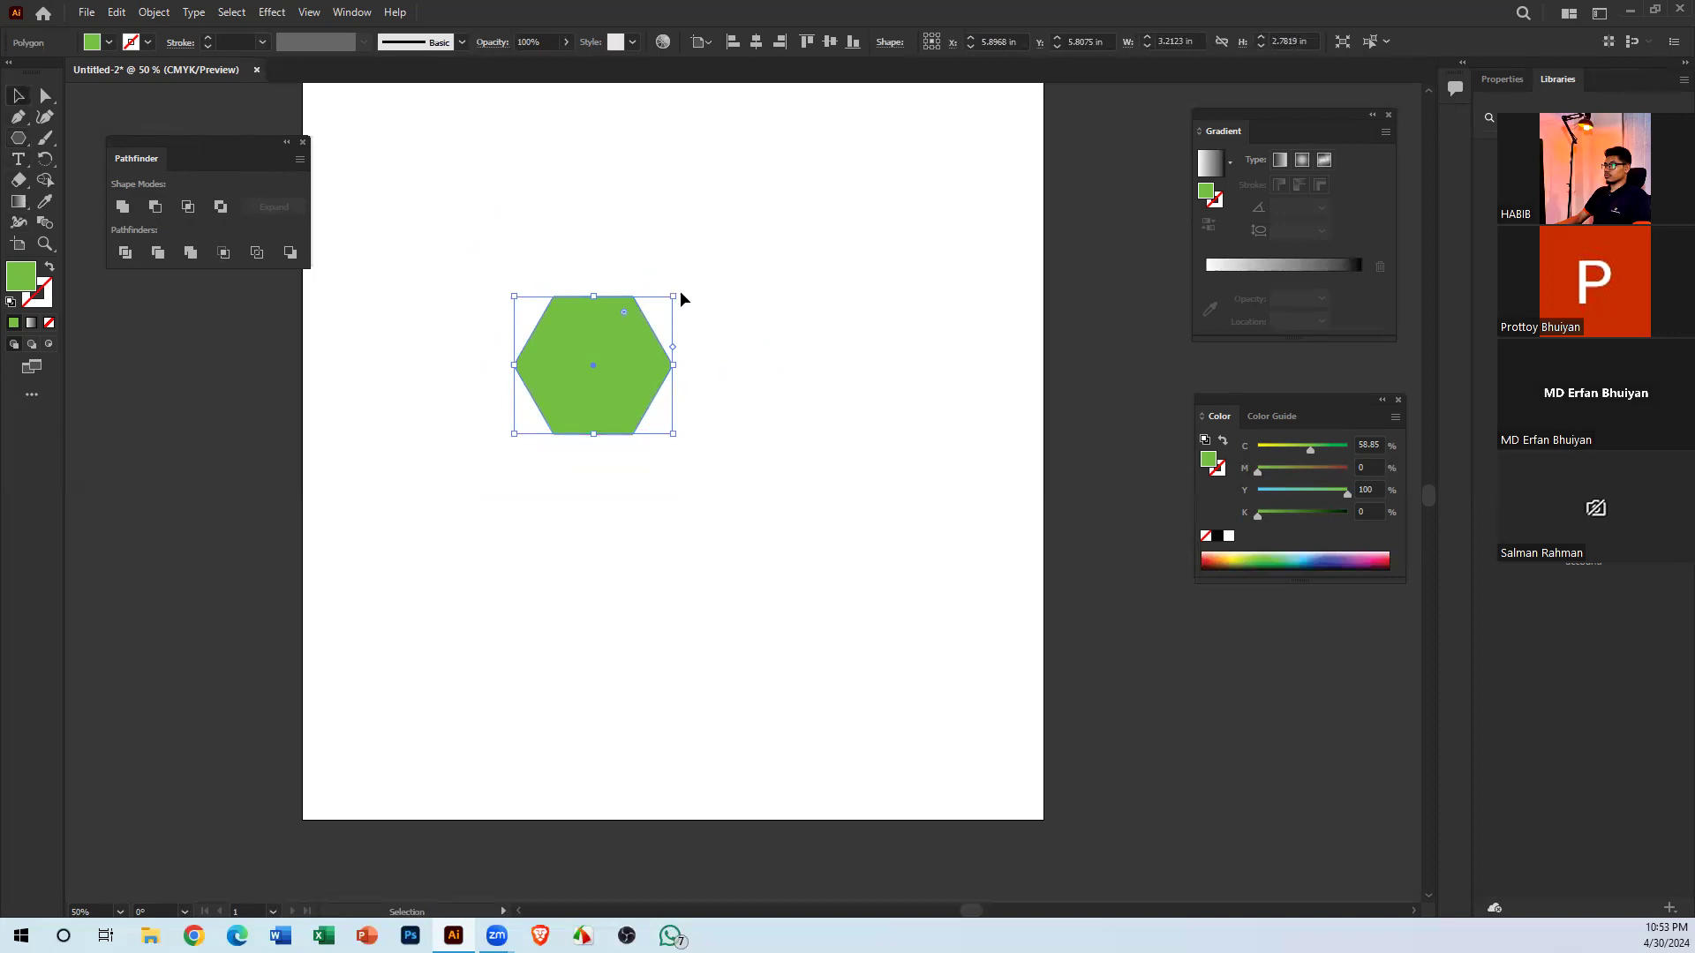
Rotate the green hexagon so it stands on a point, and duplicate it just to its right
{"action": "left_click_drag", "start_coordinate": [678, 294], "coordinate": [705, 521]}
{"action": "left_click", "coordinate": [704, 522]}
{"action": "left_click_drag", "start_coordinate": [575, 374], "coordinate": [779, 394]}
{"action": "left_click", "coordinate": [820, 505]}
{"action": "left_click_drag", "start_coordinate": [581, 295], "coordinate": [851, 521]}
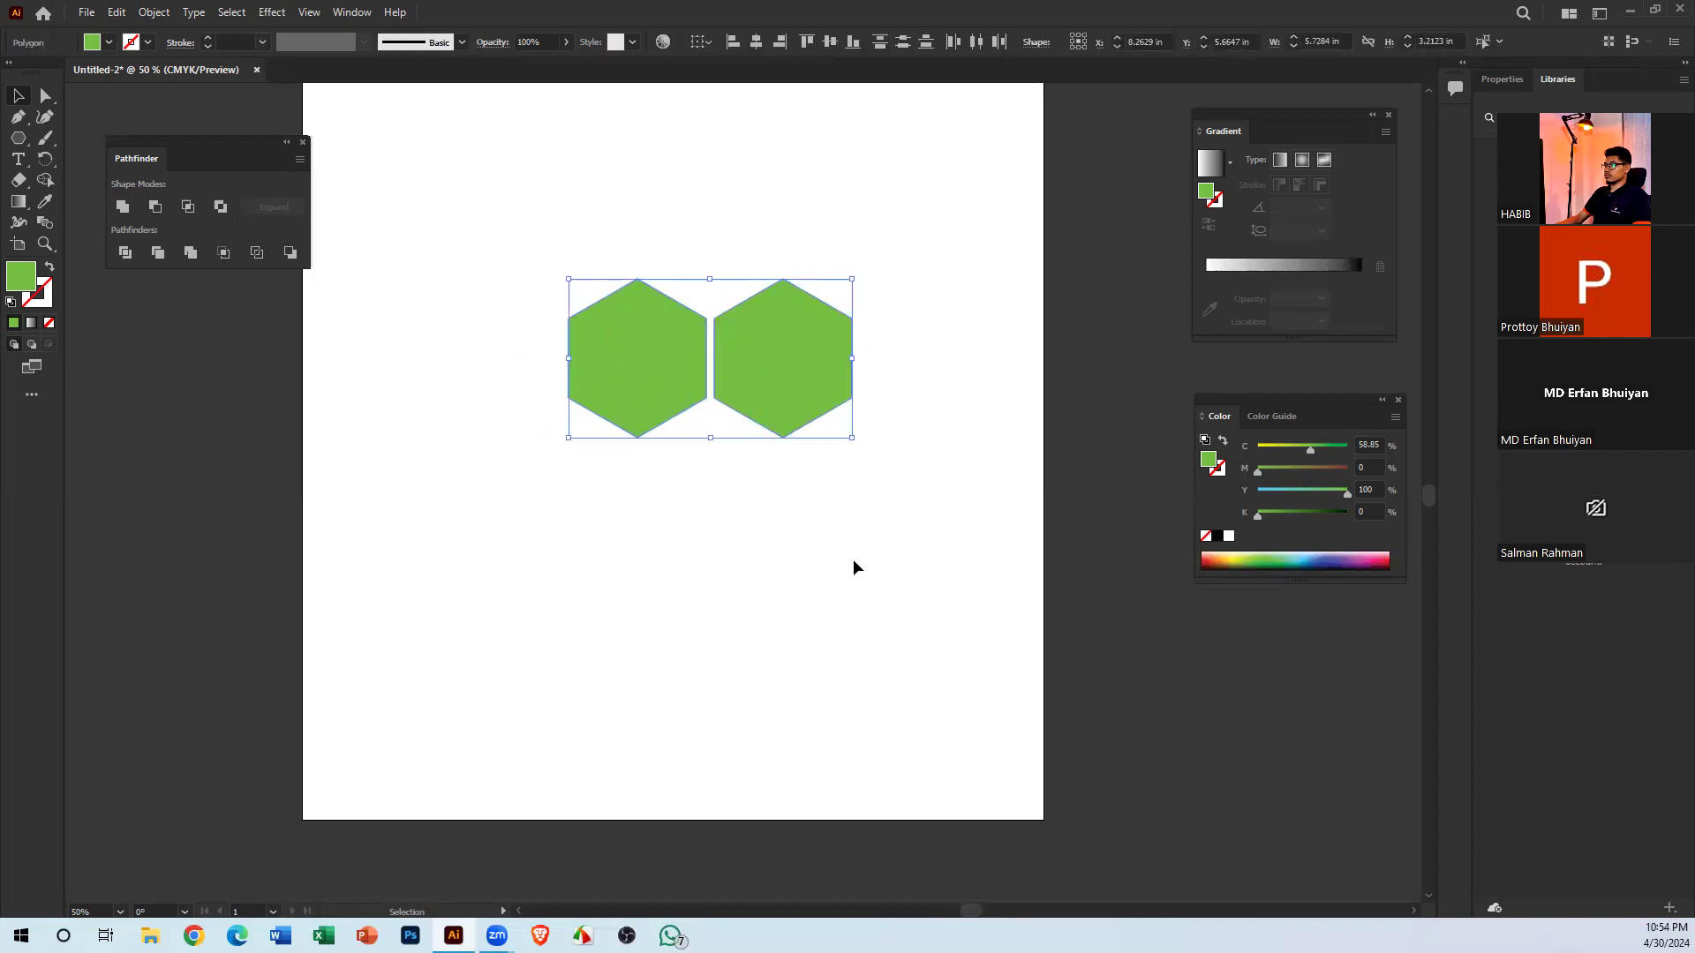
Rotate the copied hexagon so its top and bottom sides are flat, and overlap it with the first hexagon's right side
{"action": "left_click", "coordinate": [839, 452]}
{"action": "left_click_drag", "start_coordinate": [844, 416], "coordinate": [781, 324]}
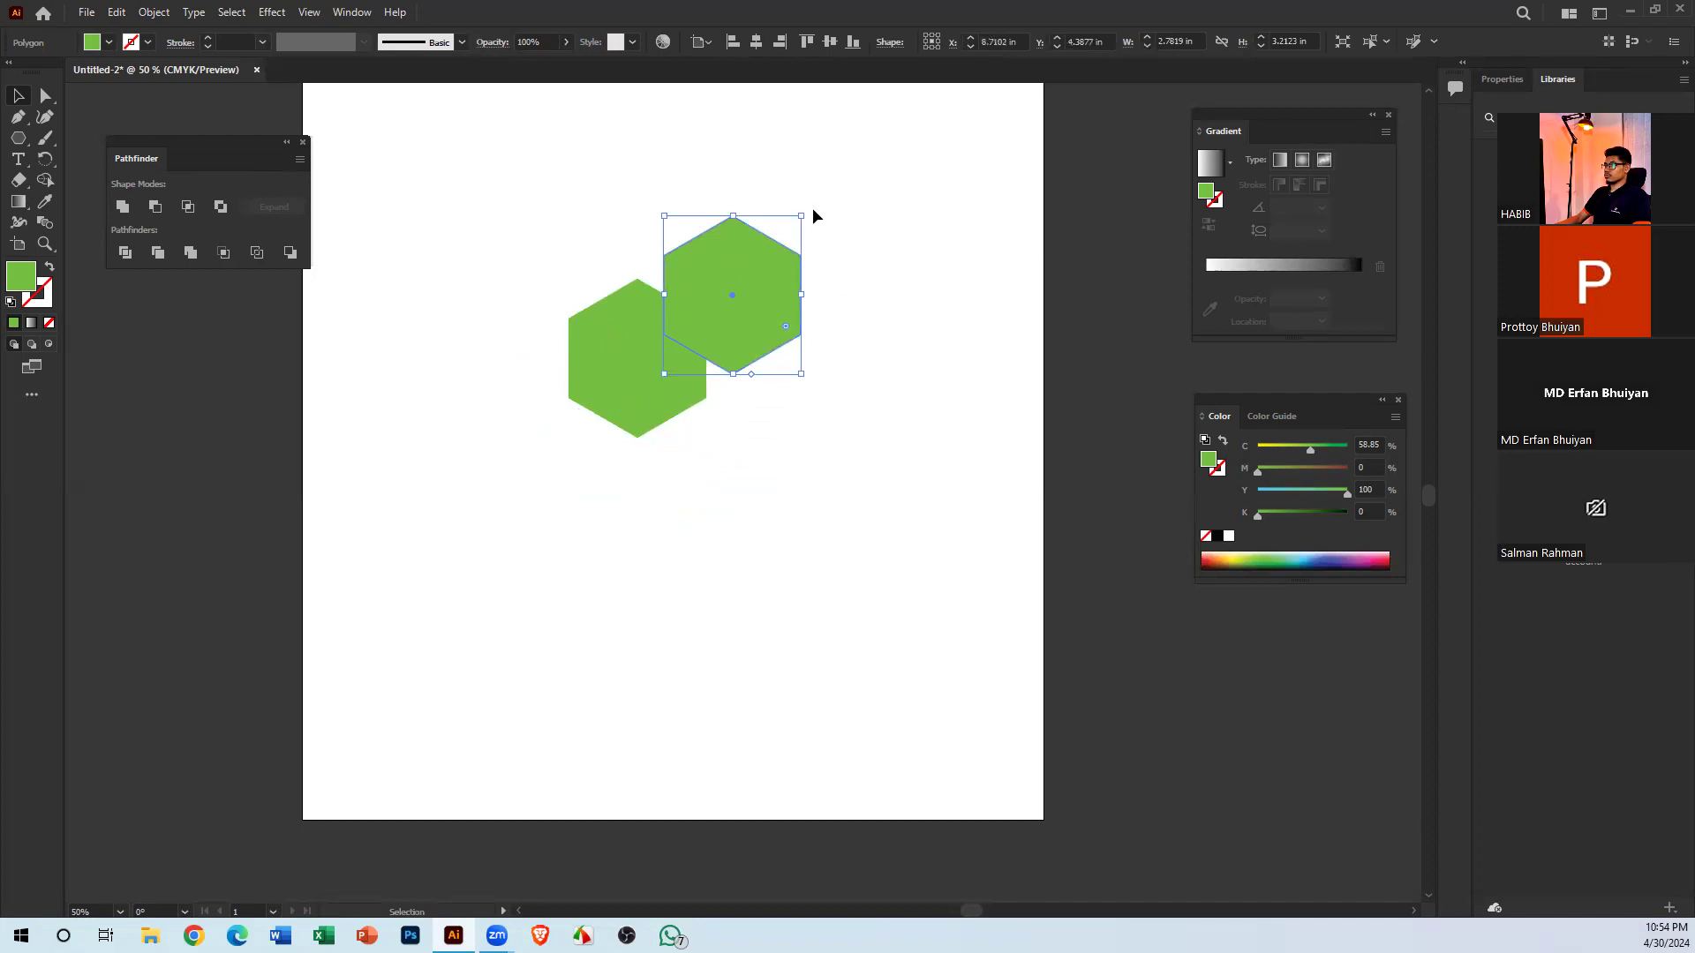
{"action": "left_click_drag", "start_coordinate": [808, 213], "coordinate": [844, 333]}
{"action": "left_click_drag", "start_coordinate": [730, 295], "coordinate": [715, 352]}
{"action": "left_click", "coordinate": [774, 395]}
Recolour the overlapping hexagon pinkish red (M 92.94, Y 59.61), and check the Align To options with both hexagons selected
{"action": "left_click", "coordinate": [1370, 558]}
{"action": "left_click", "coordinate": [833, 569]}
{"action": "key", "text": "ctrl+a"}
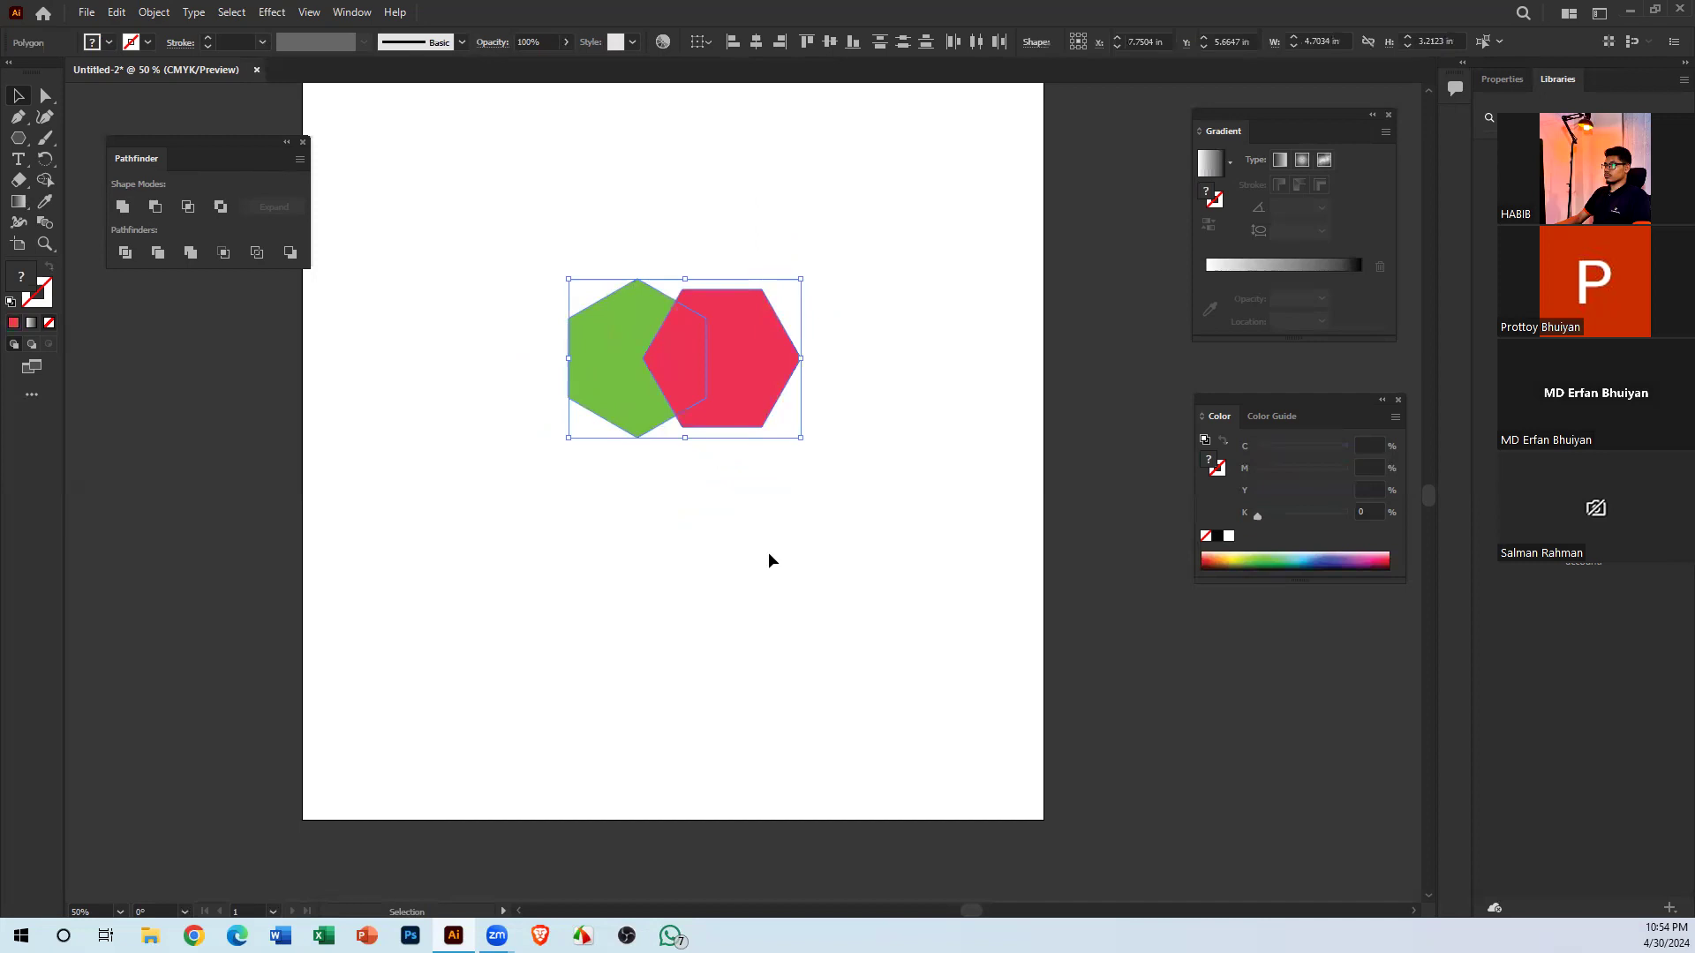
{"action": "left_click", "coordinate": [702, 41]}
{"action": "left_click", "coordinate": [748, 62]}
{"action": "left_click", "coordinate": [851, 462]}
Adjust the pinkish-red hexagon's overlap with the green one by moving it slightly left and back right, ending with nothing selected
{"action": "left_click_drag", "start_coordinate": [763, 411], "coordinate": [748, 412]}
{"action": "left_click_drag", "start_coordinate": [812, 500], "coordinate": [494, 255]}
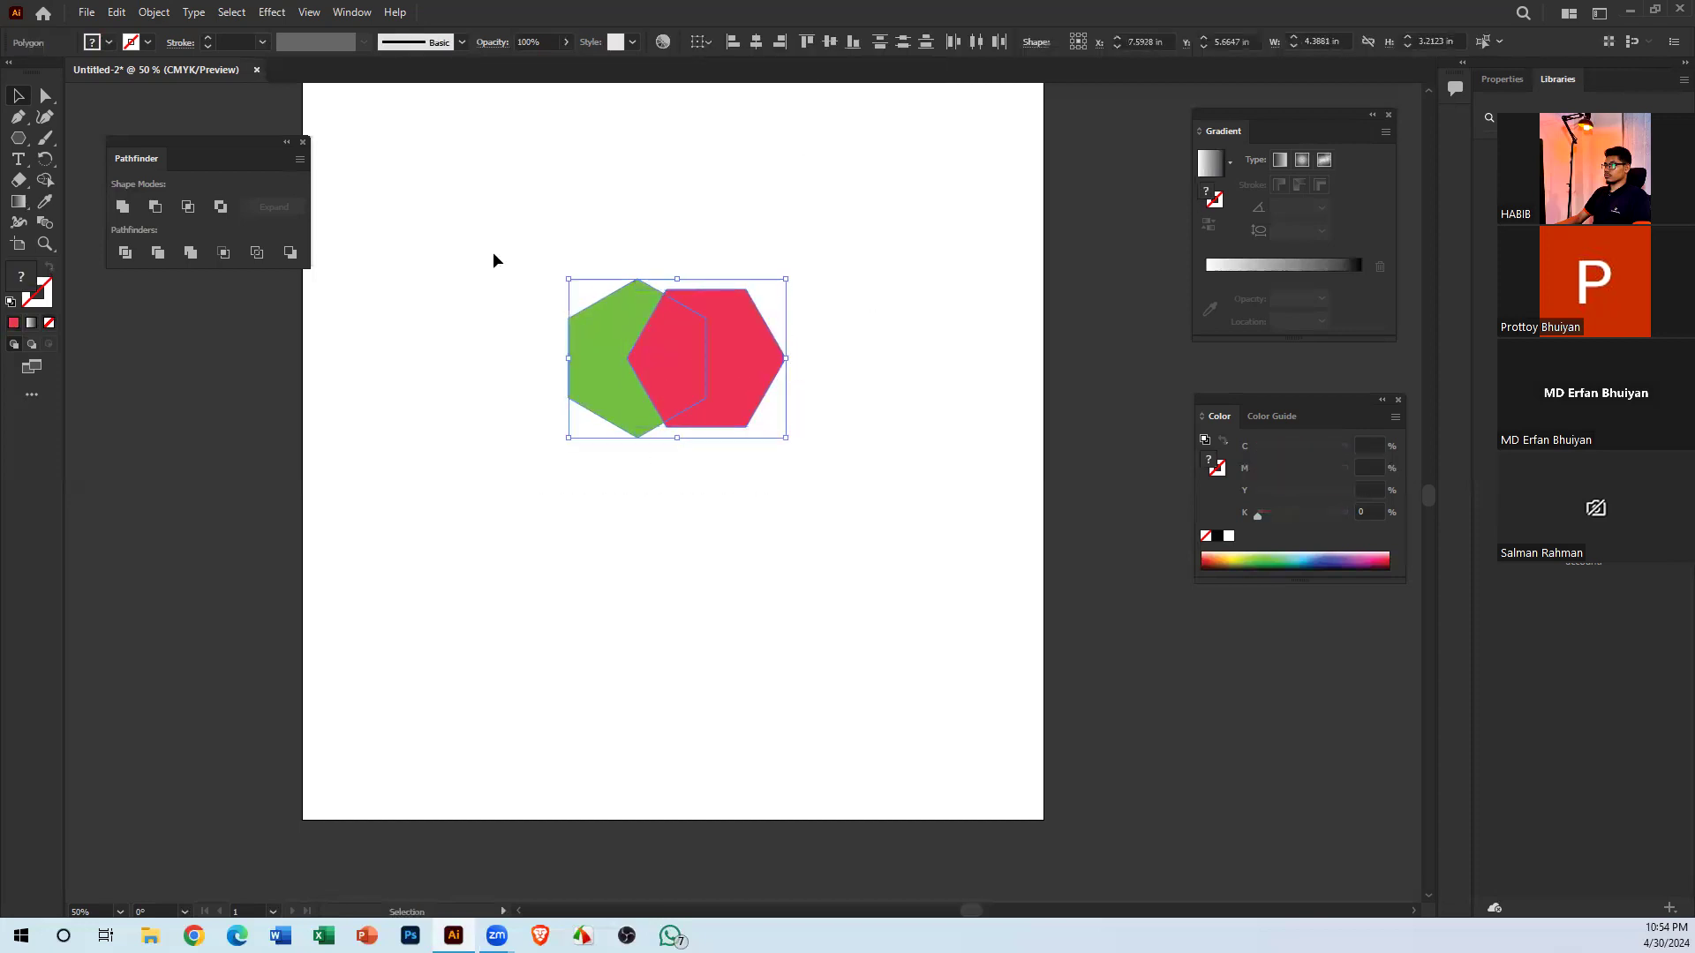
{"action": "left_click", "coordinate": [795, 410]}
{"action": "left_click", "coordinate": [749, 374]}
{"action": "left_click_drag", "start_coordinate": [749, 374], "coordinate": [772, 374]}
{"action": "left_click_drag", "start_coordinate": [819, 523], "coordinate": [447, 239]}
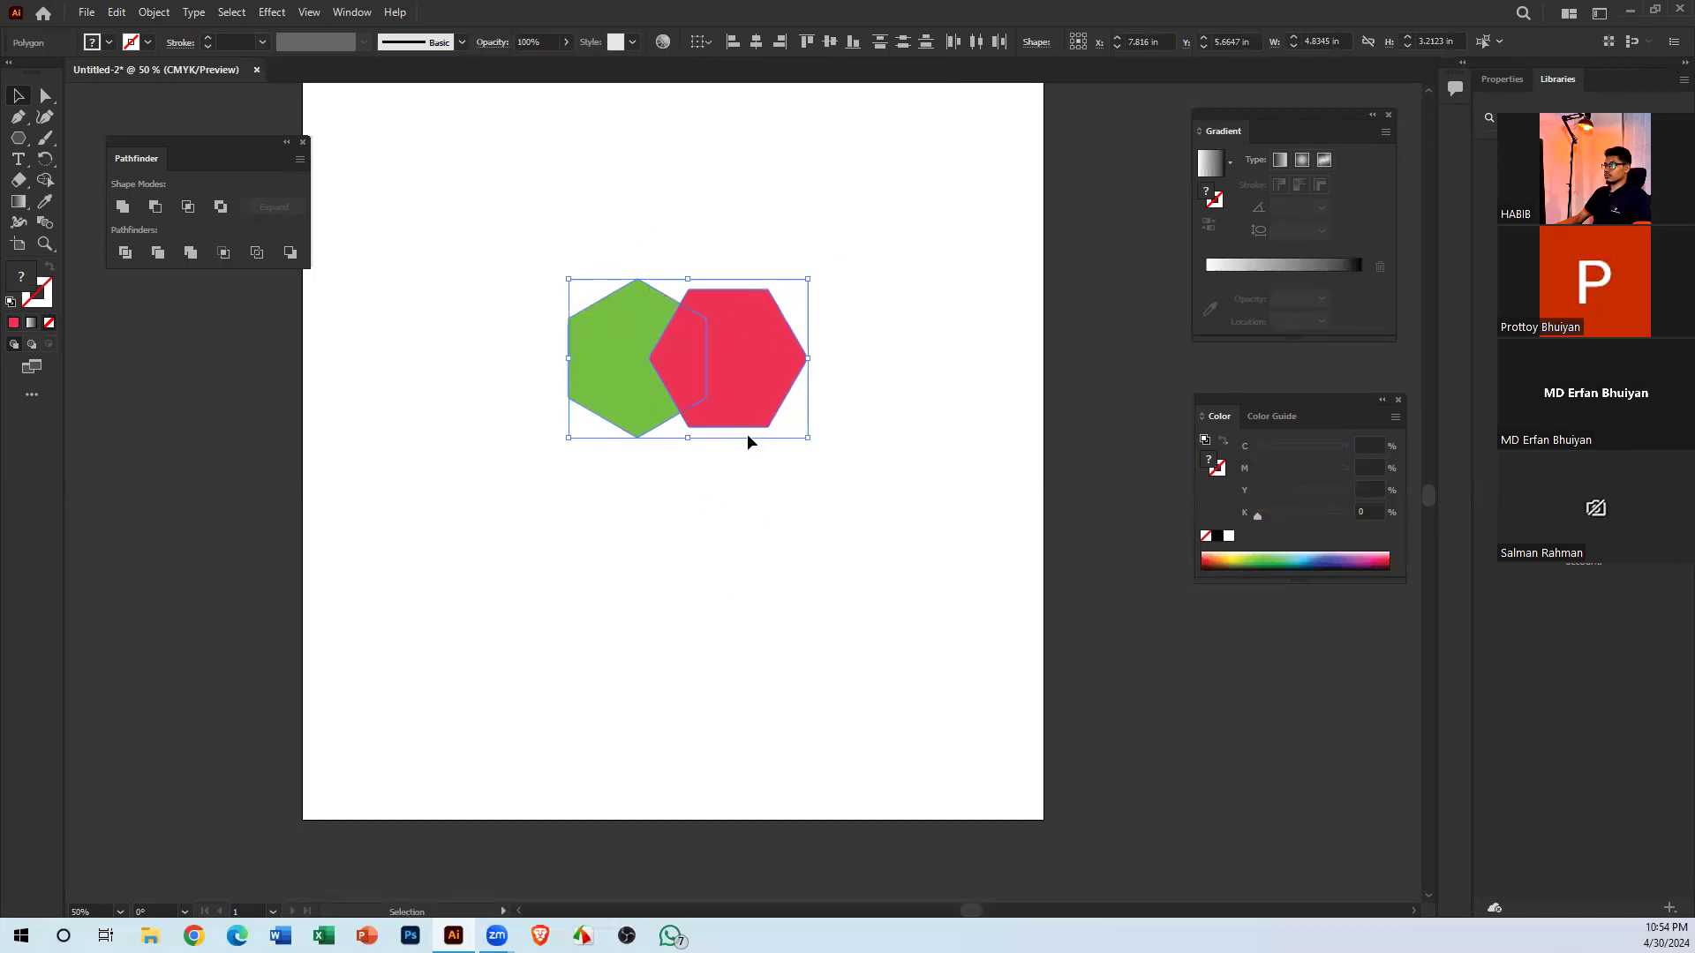
{"action": "left_click", "coordinate": [744, 534]}
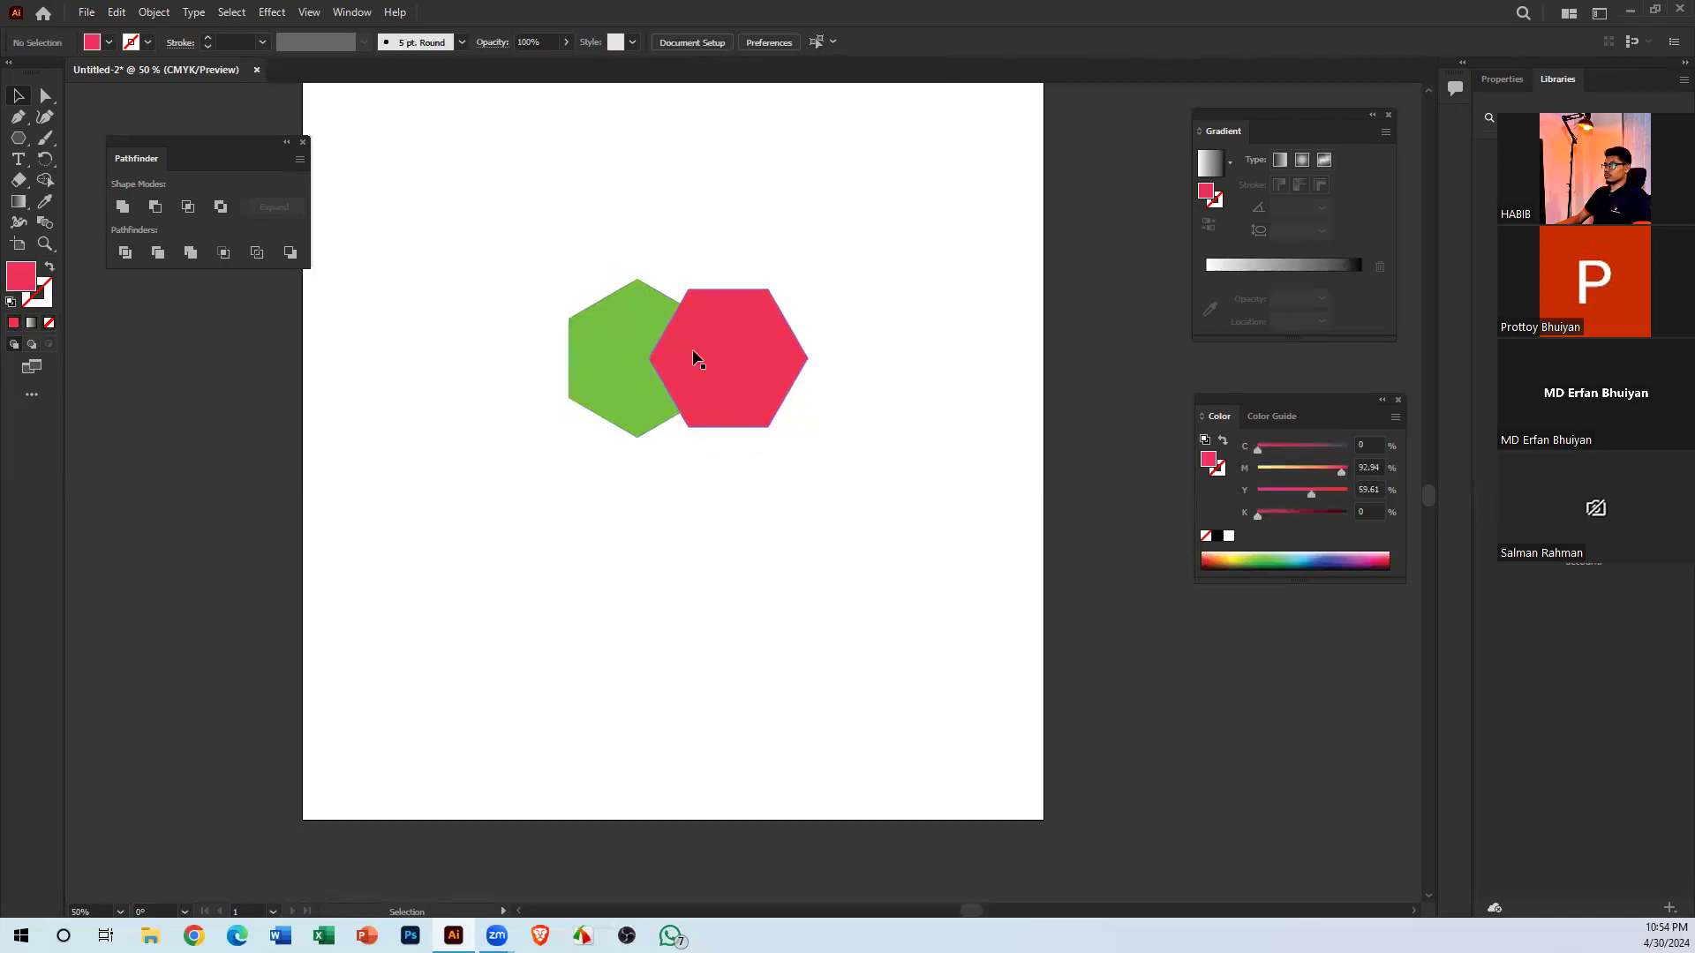
Try intersecting the original pair of overlapping hexagons after duplicating the pair to the upper right, and undo both operations
{"action": "left_click_drag", "start_coordinate": [585, 268], "coordinate": [844, 563]}
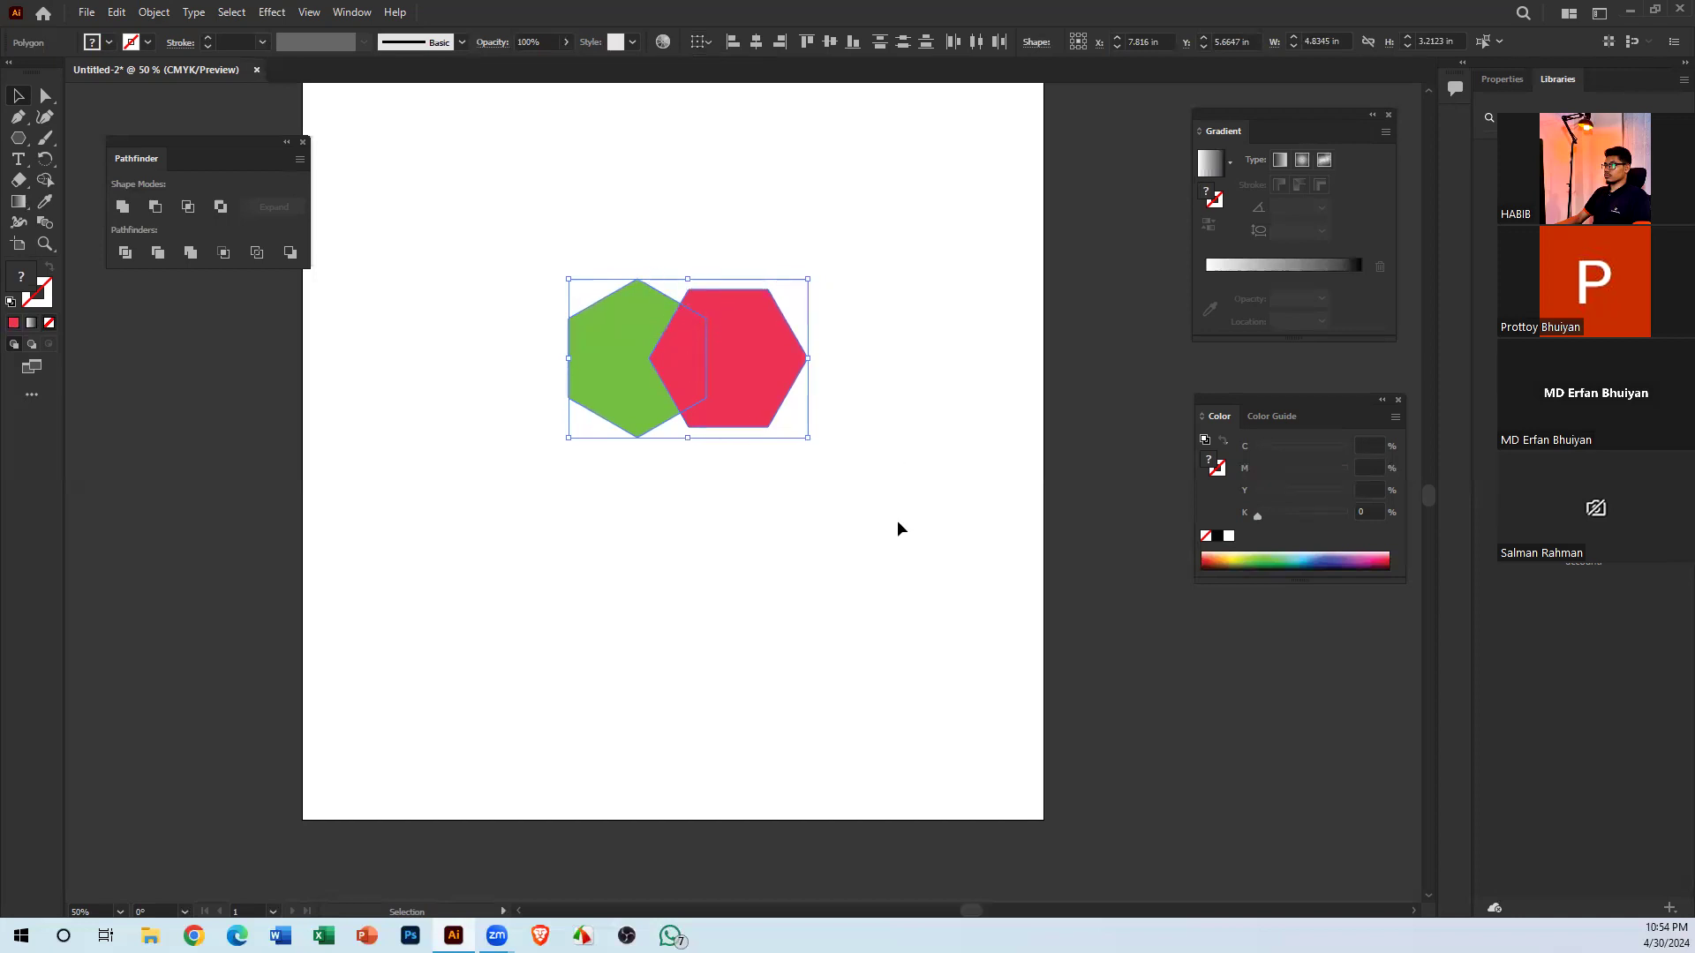
{"action": "left_click_drag", "start_coordinate": [689, 382], "coordinate": [937, 219]}
{"action": "left_click_drag", "start_coordinate": [953, 468], "coordinate": [511, 288]}
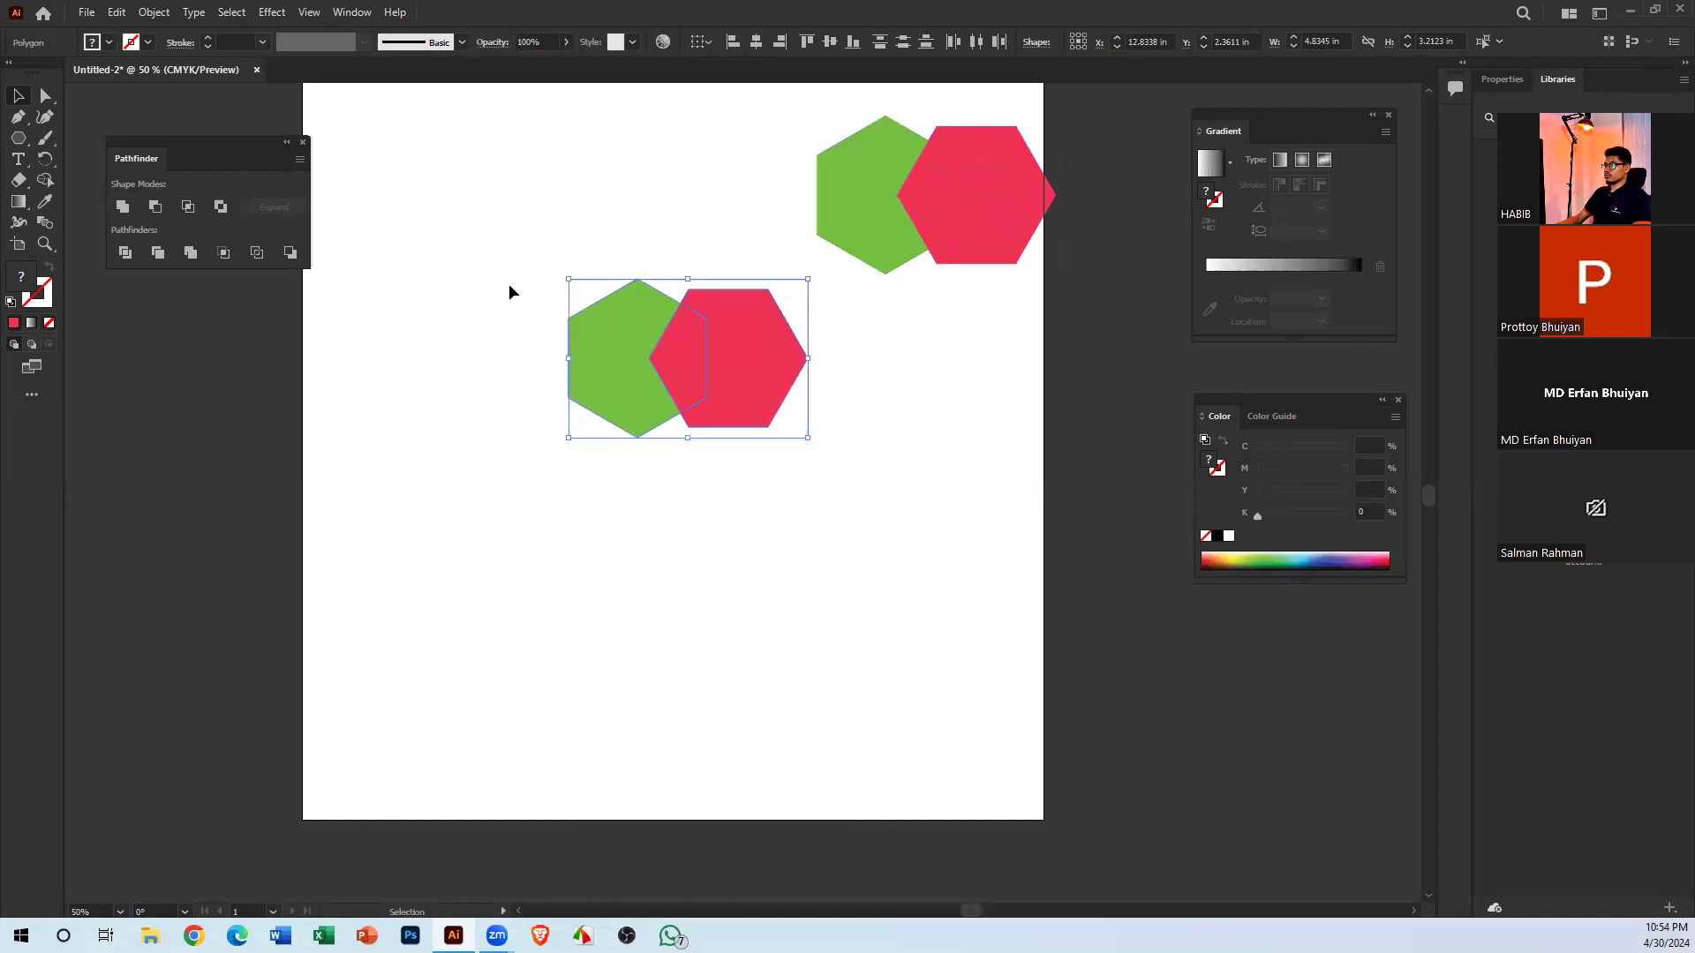
{"action": "left_click", "coordinate": [188, 207]}
{"action": "left_click", "coordinate": [812, 519]}
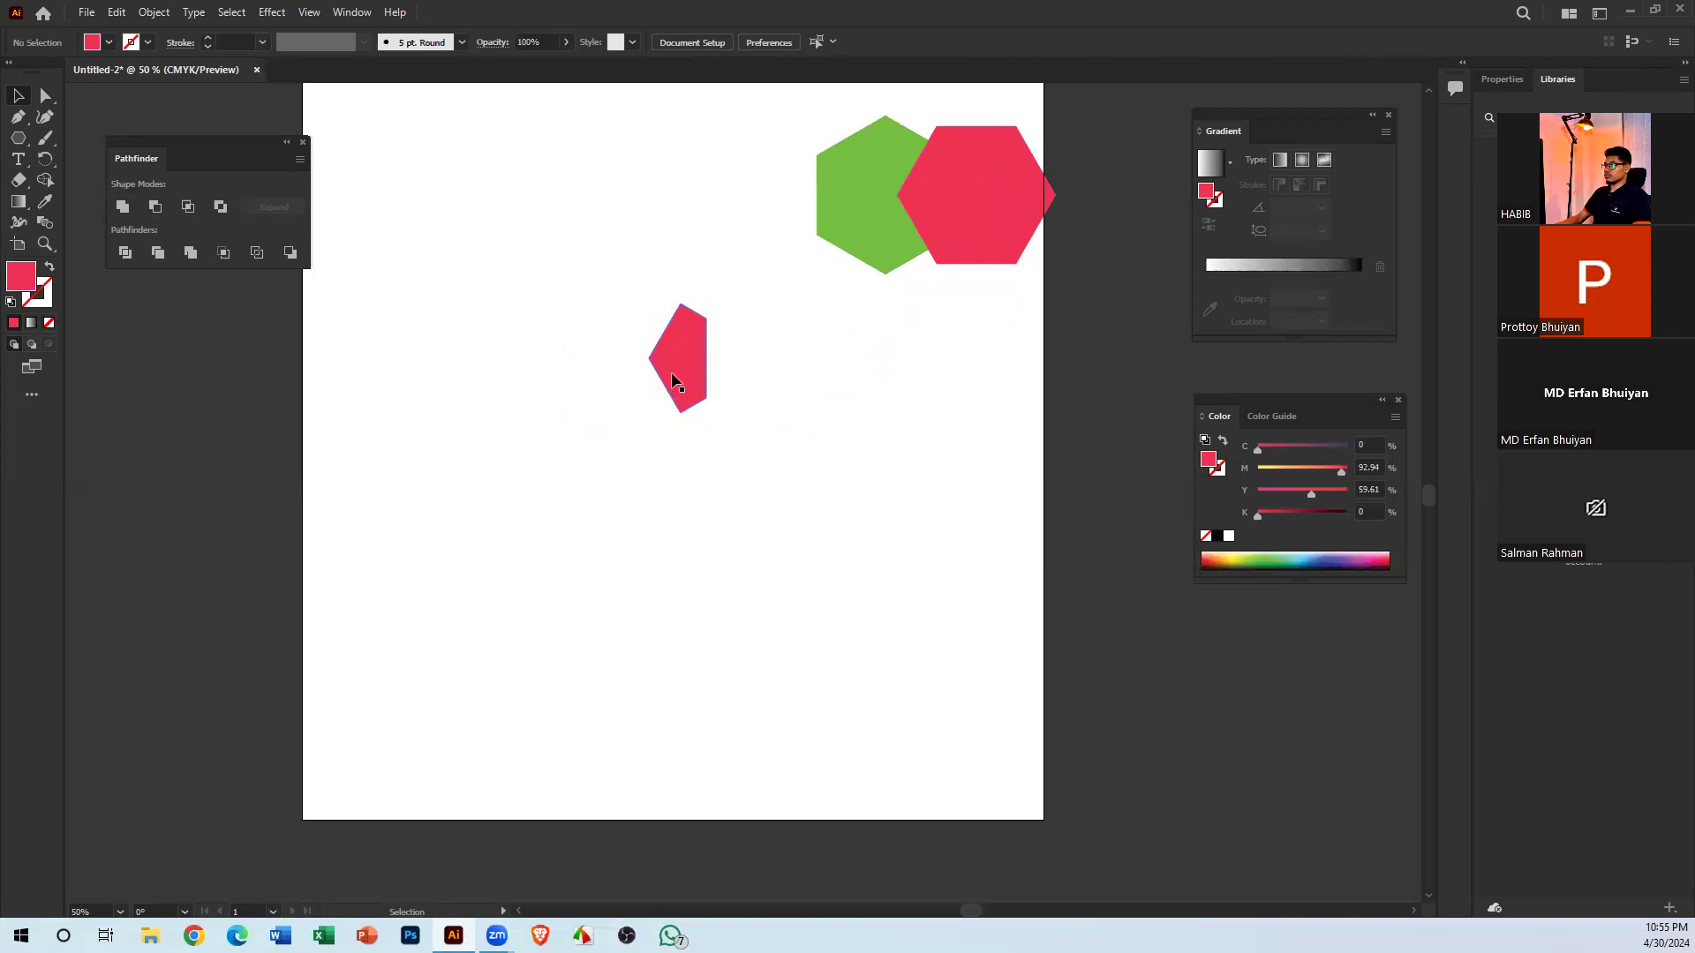
{"action": "key", "text": "ctrl+z"}
{"action": "key", "text": "ctrl+z"}
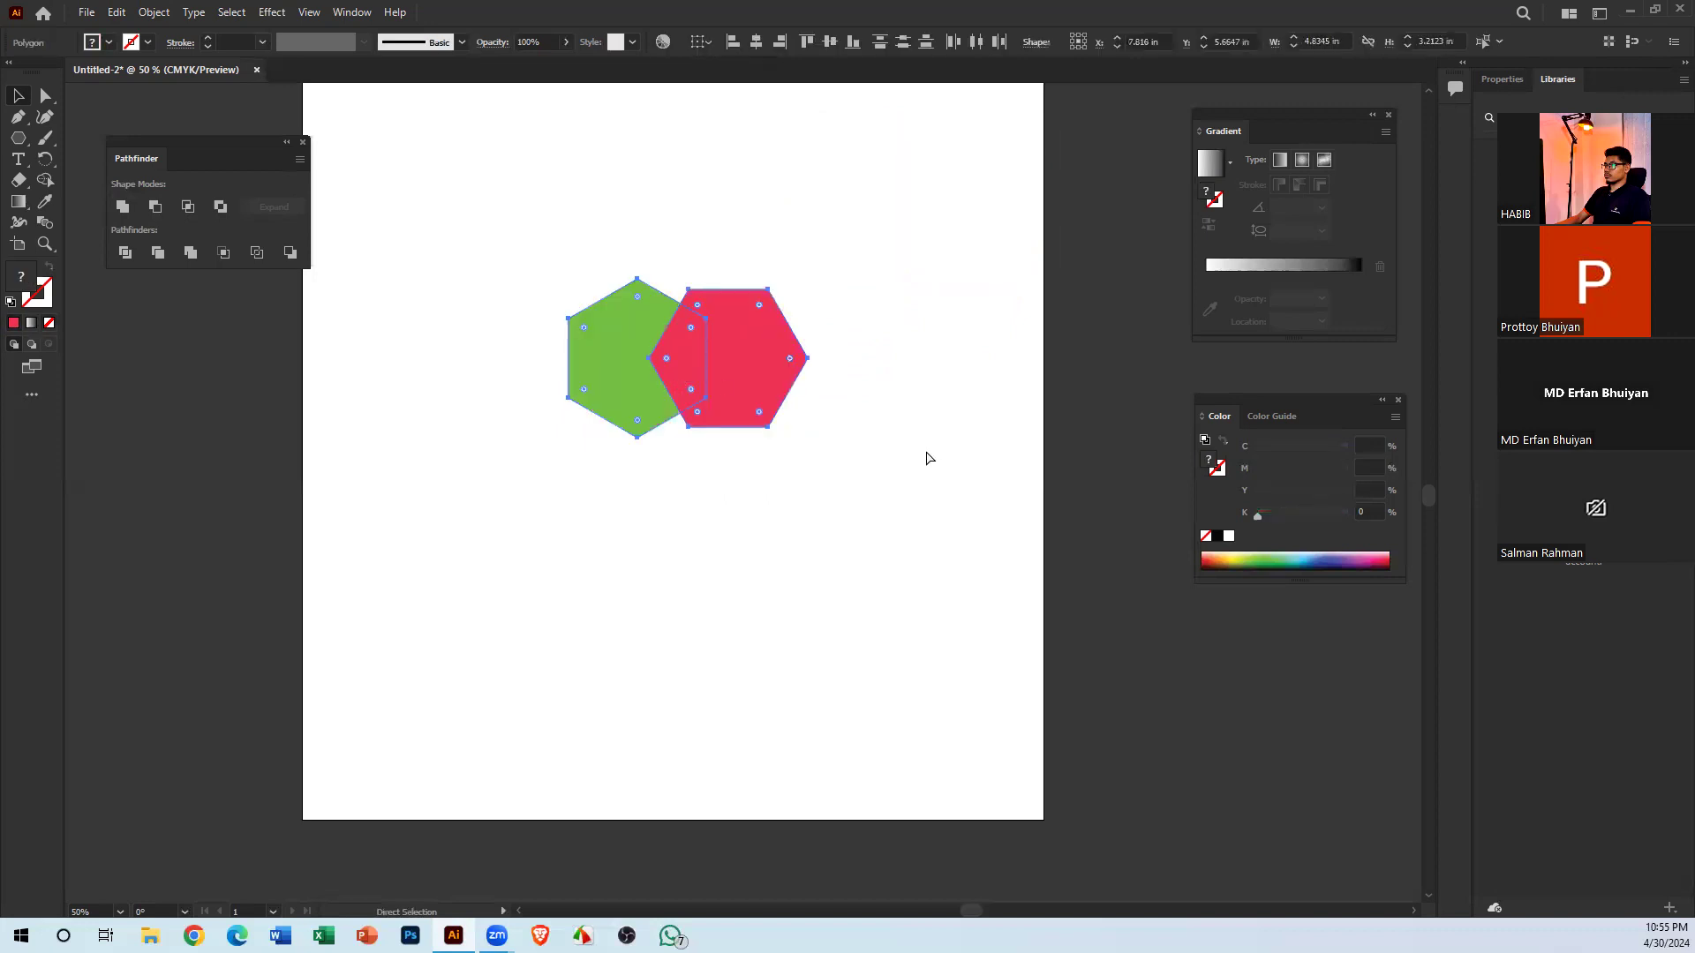
Separate the pinkish-red hexagon from the green one and delete it, and move the green hexagon left into the artboard's upper half
{"action": "left_click_drag", "start_coordinate": [754, 378], "coordinate": [966, 342]}
{"action": "scroll", "coordinate": [707, 575], "scroll_direction": "right", "scroll_amount": 5}
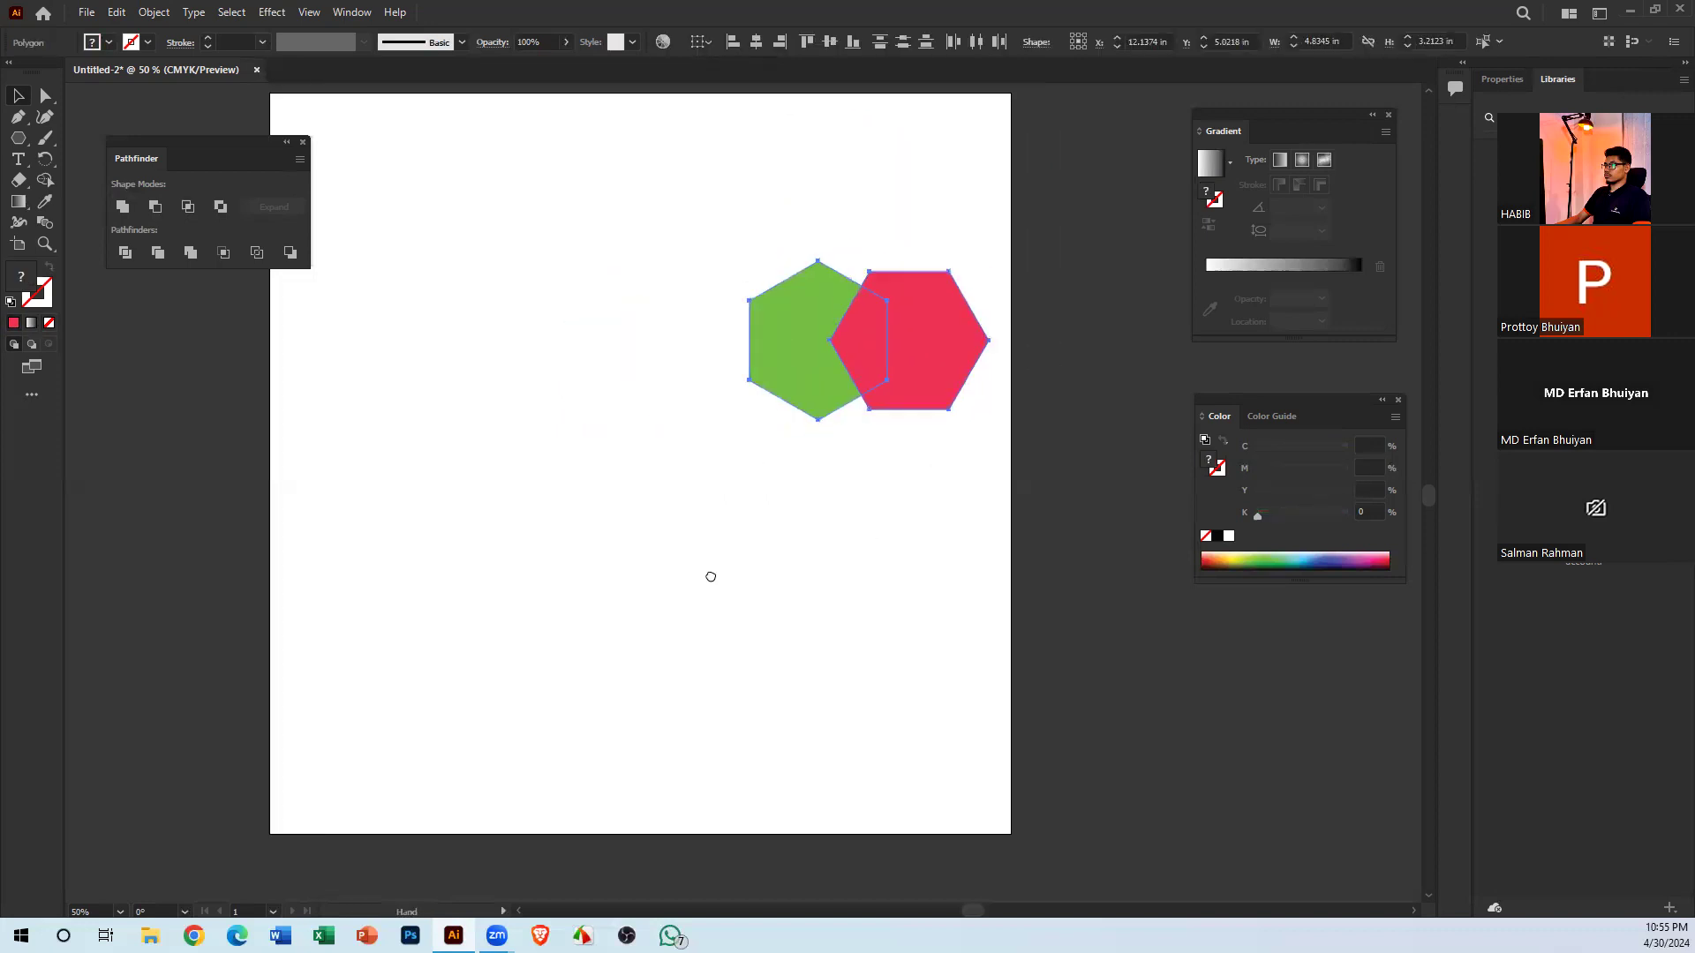
{"action": "left_click", "coordinate": [751, 390]}
{"action": "left_click_drag", "start_coordinate": [749, 388], "coordinate": [904, 346]}
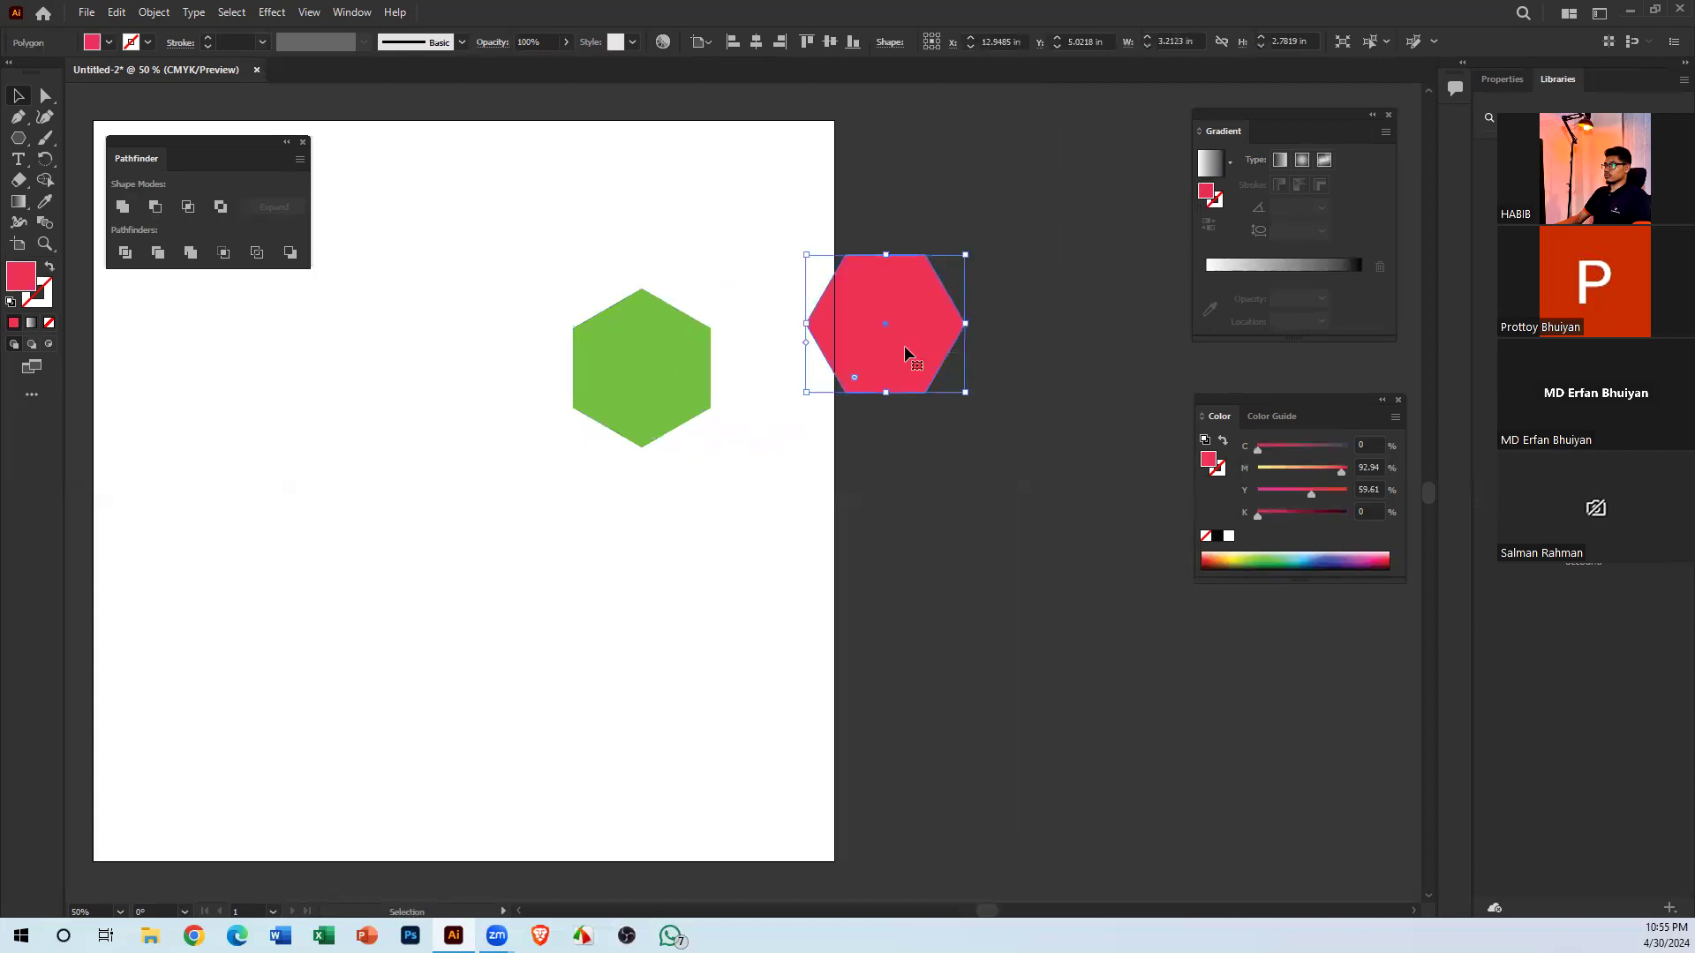
{"action": "key", "text": "Delete"}
{"action": "left_click_drag", "start_coordinate": [603, 406], "coordinate": [384, 425]}
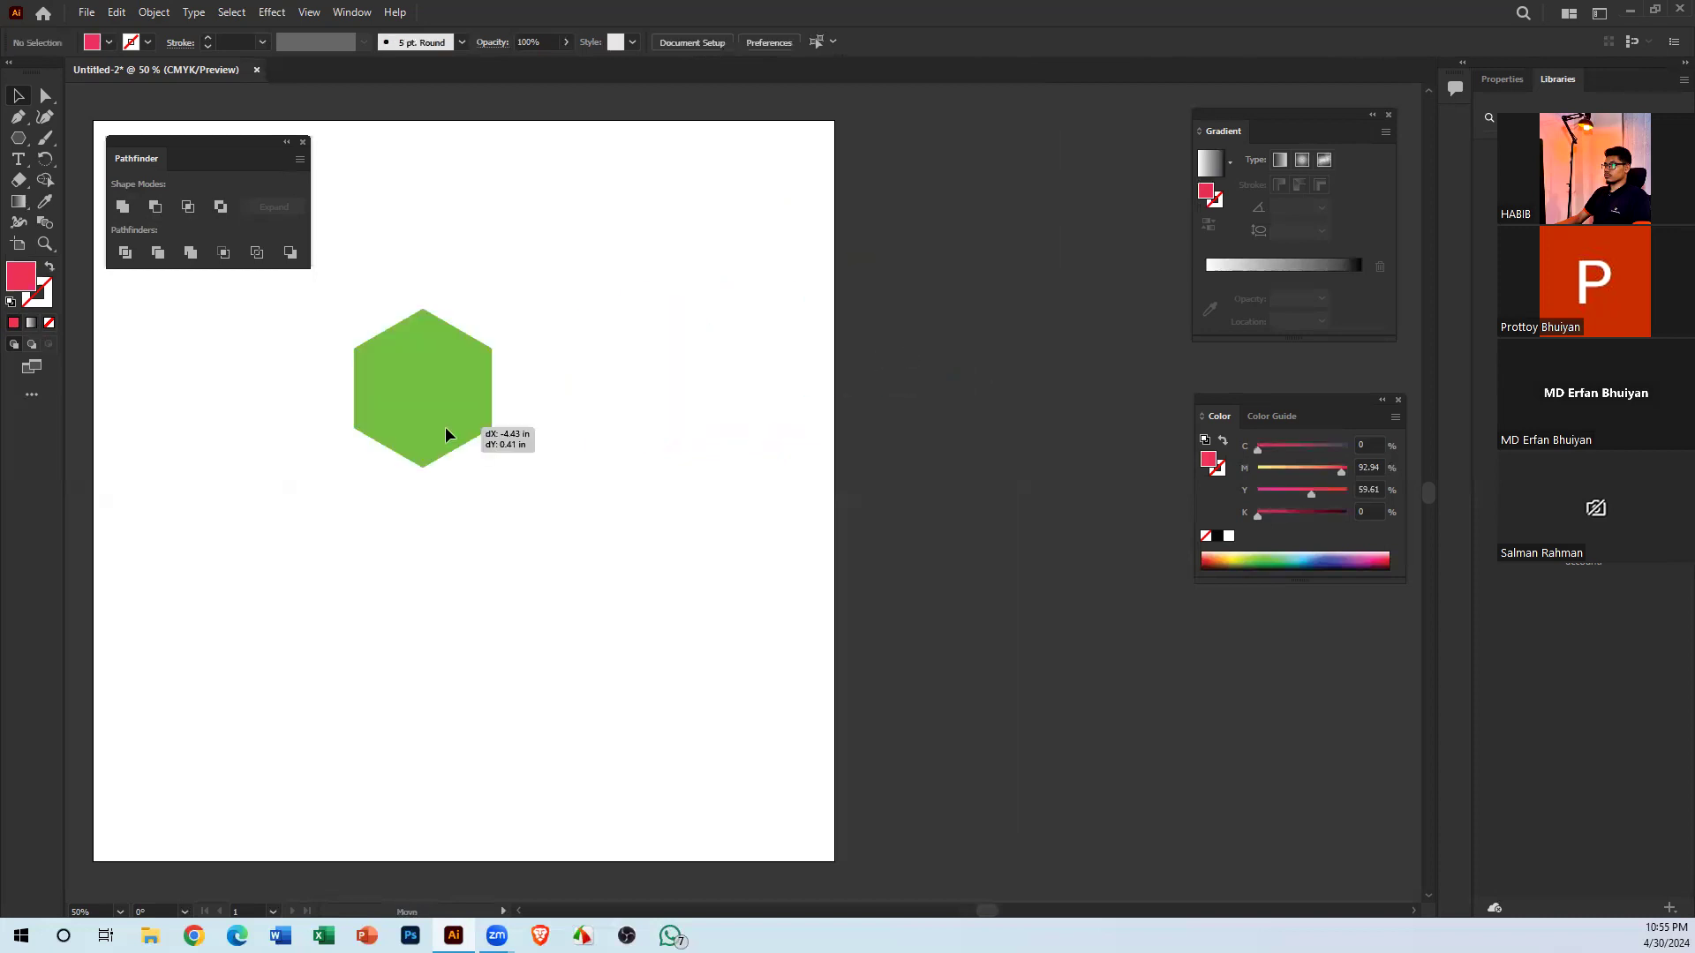
Draw a circle about 1.39 in wide below the green hexagon and fill it with rusty orange (C 20, M 81.96, Y 100, K 10.2)
{"action": "left_click", "coordinate": [16, 139]}
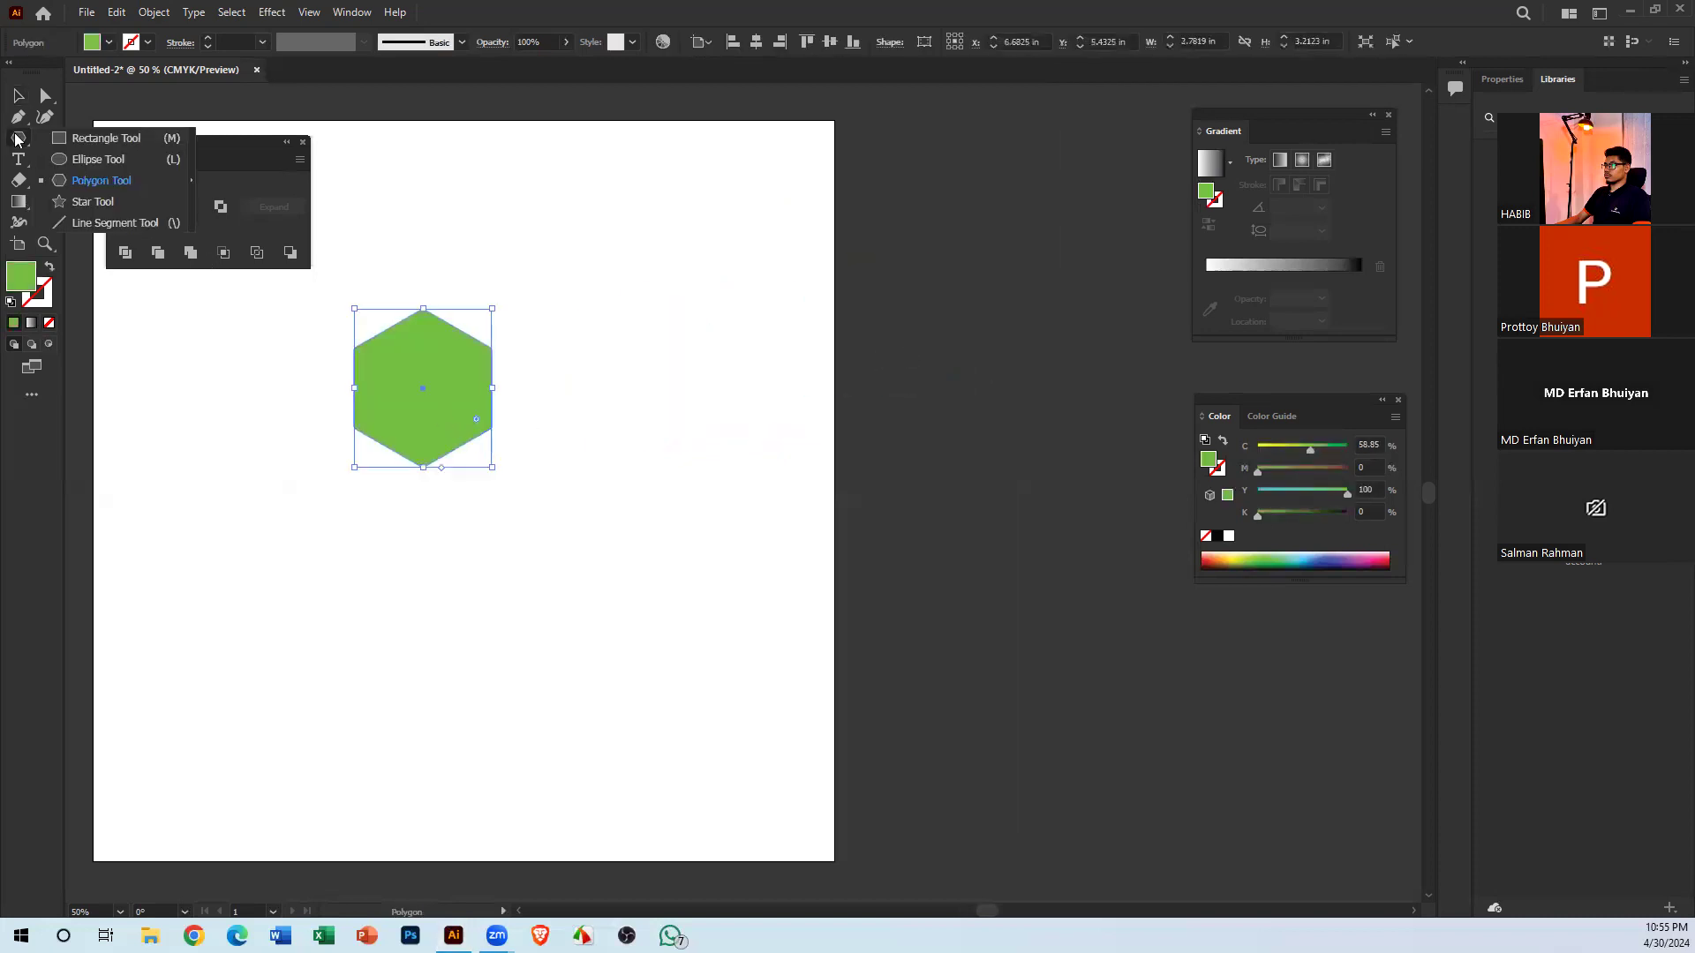
{"action": "left_click", "coordinate": [146, 160]}
{"action": "left_click_drag", "start_coordinate": [463, 585], "coordinate": [534, 657]}
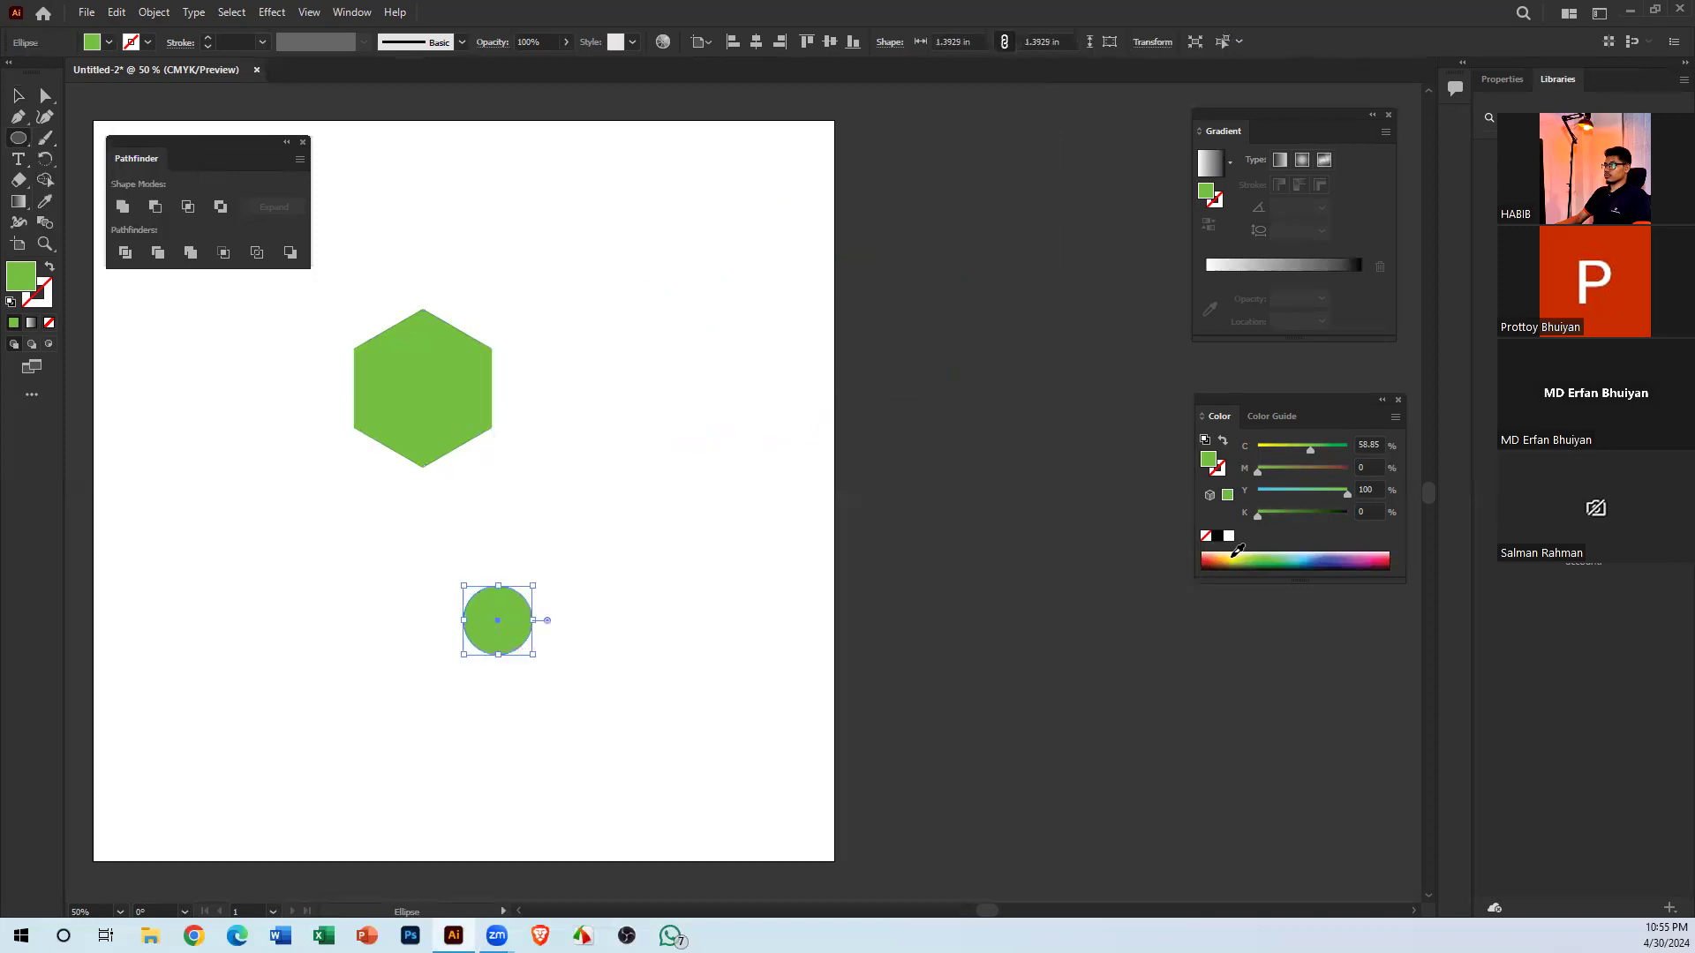
{"action": "left_click", "coordinate": [1236, 554]}
{"action": "left_click", "coordinate": [1218, 558]}
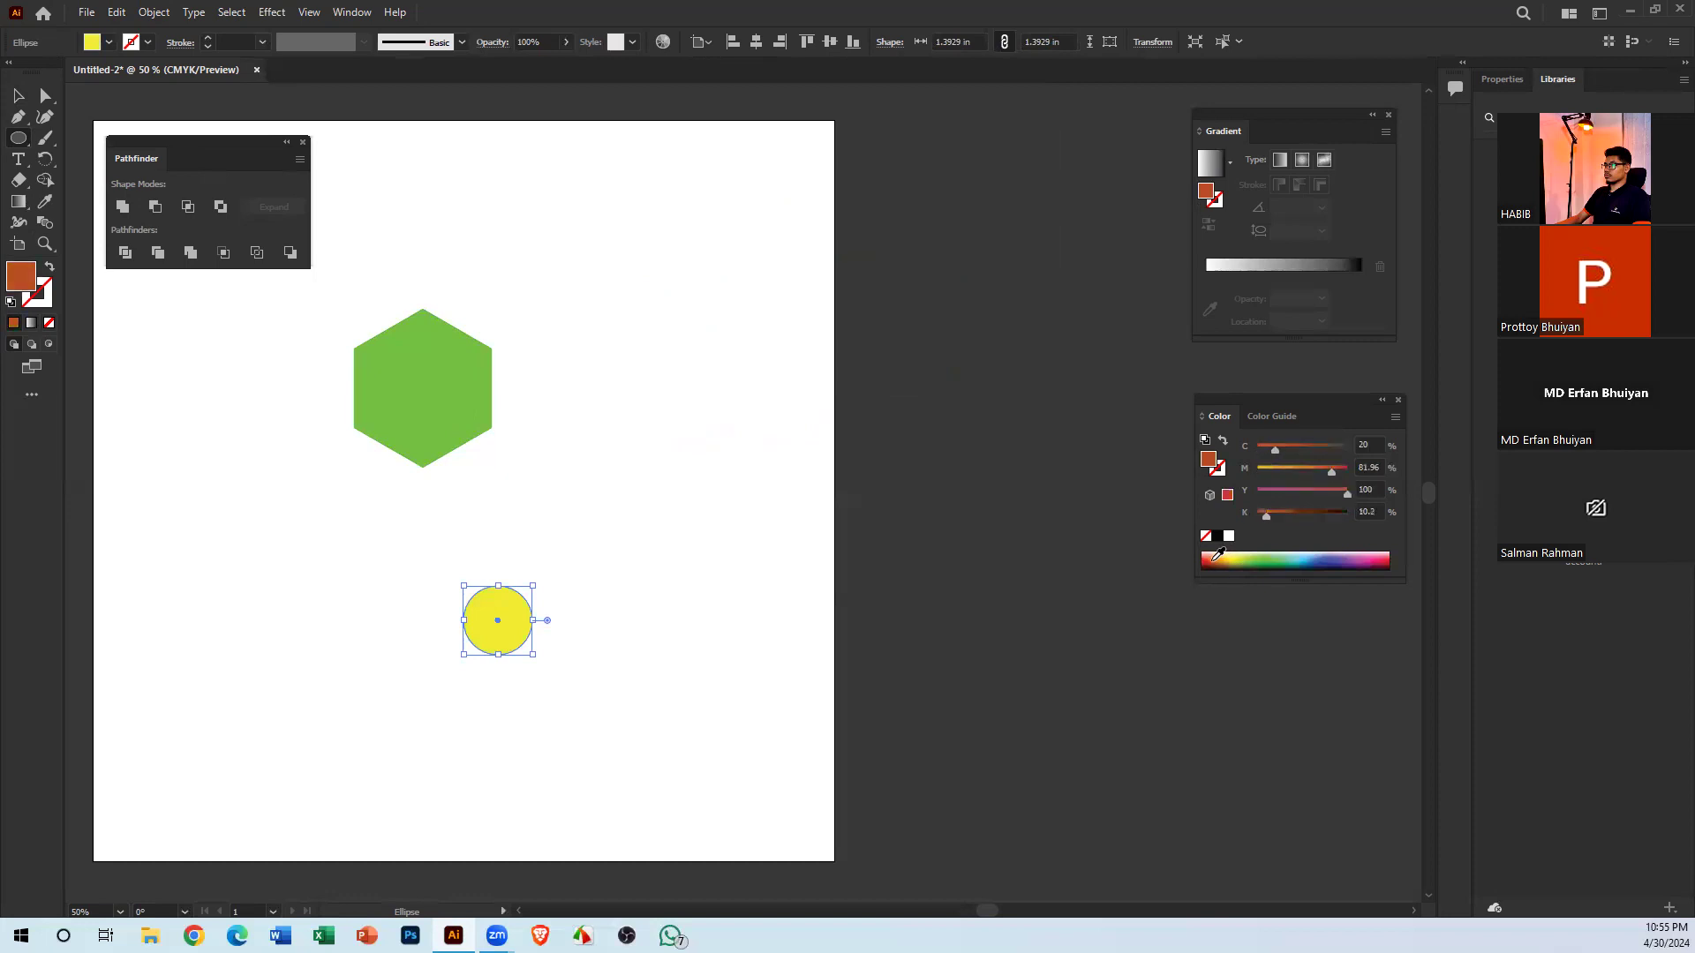
{"action": "left_click", "coordinate": [18, 95]}
Place the circle over the green hexagon's bottom corner and align the two shapes to a common horizontal center
{"action": "key", "text": "space"}
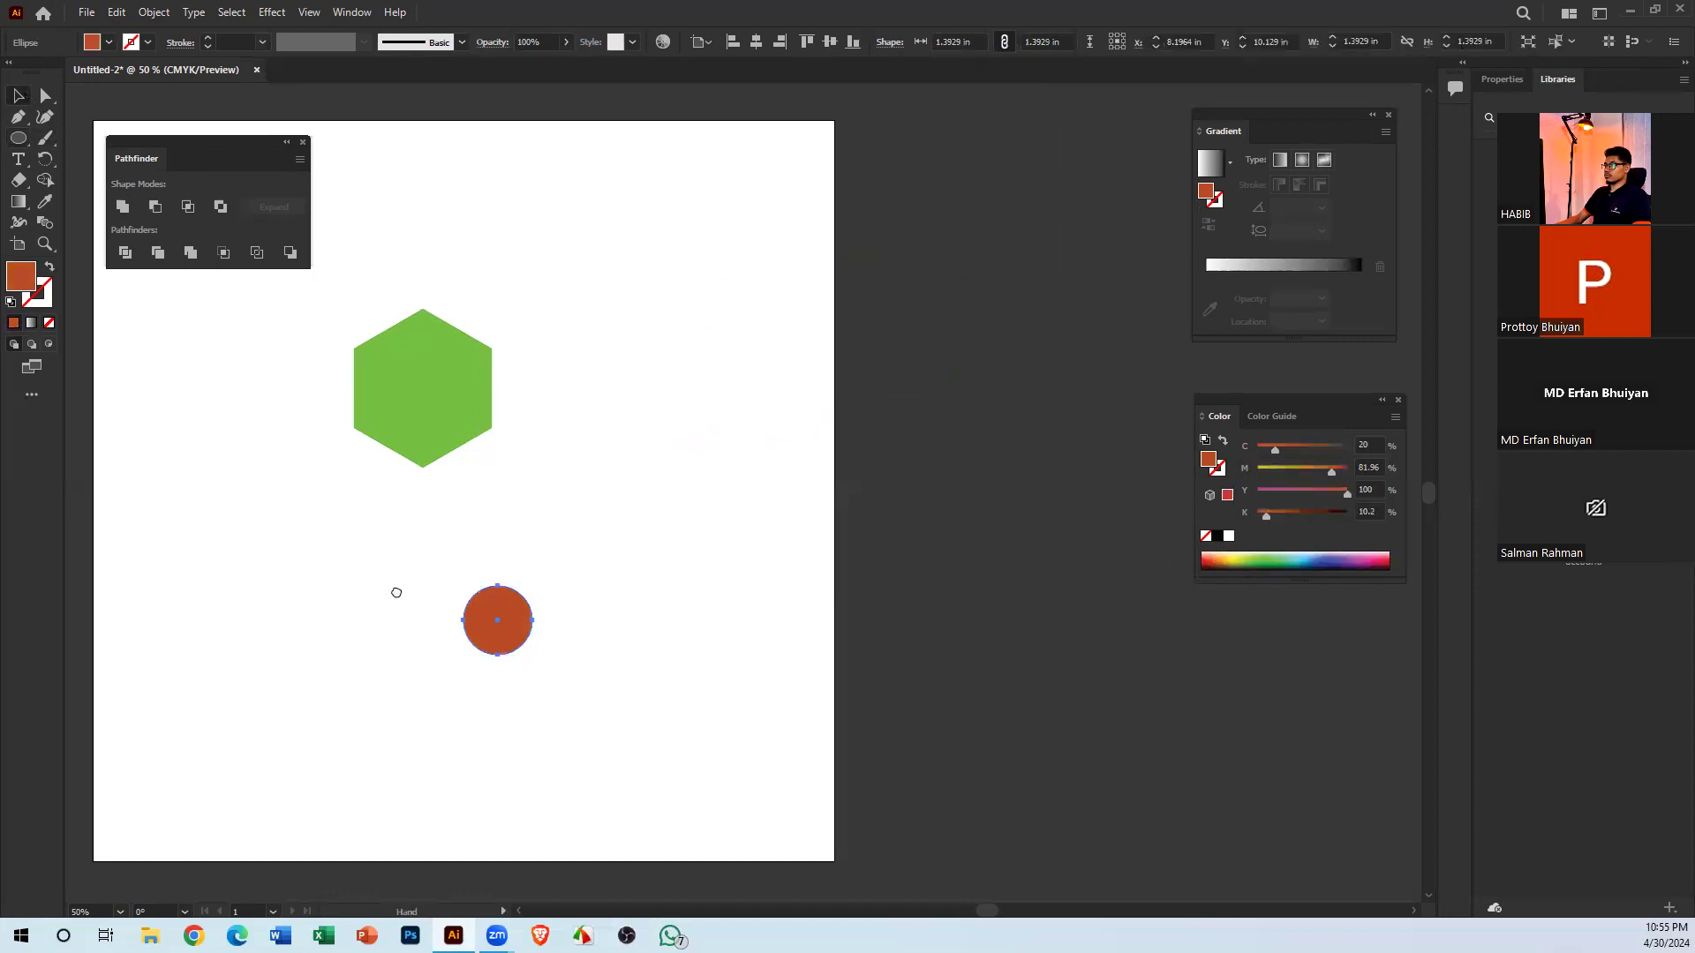
{"action": "left_click_drag", "start_coordinate": [417, 596], "coordinate": [555, 616]}
{"action": "left_click_drag", "start_coordinate": [658, 643], "coordinate": [473, 378]}
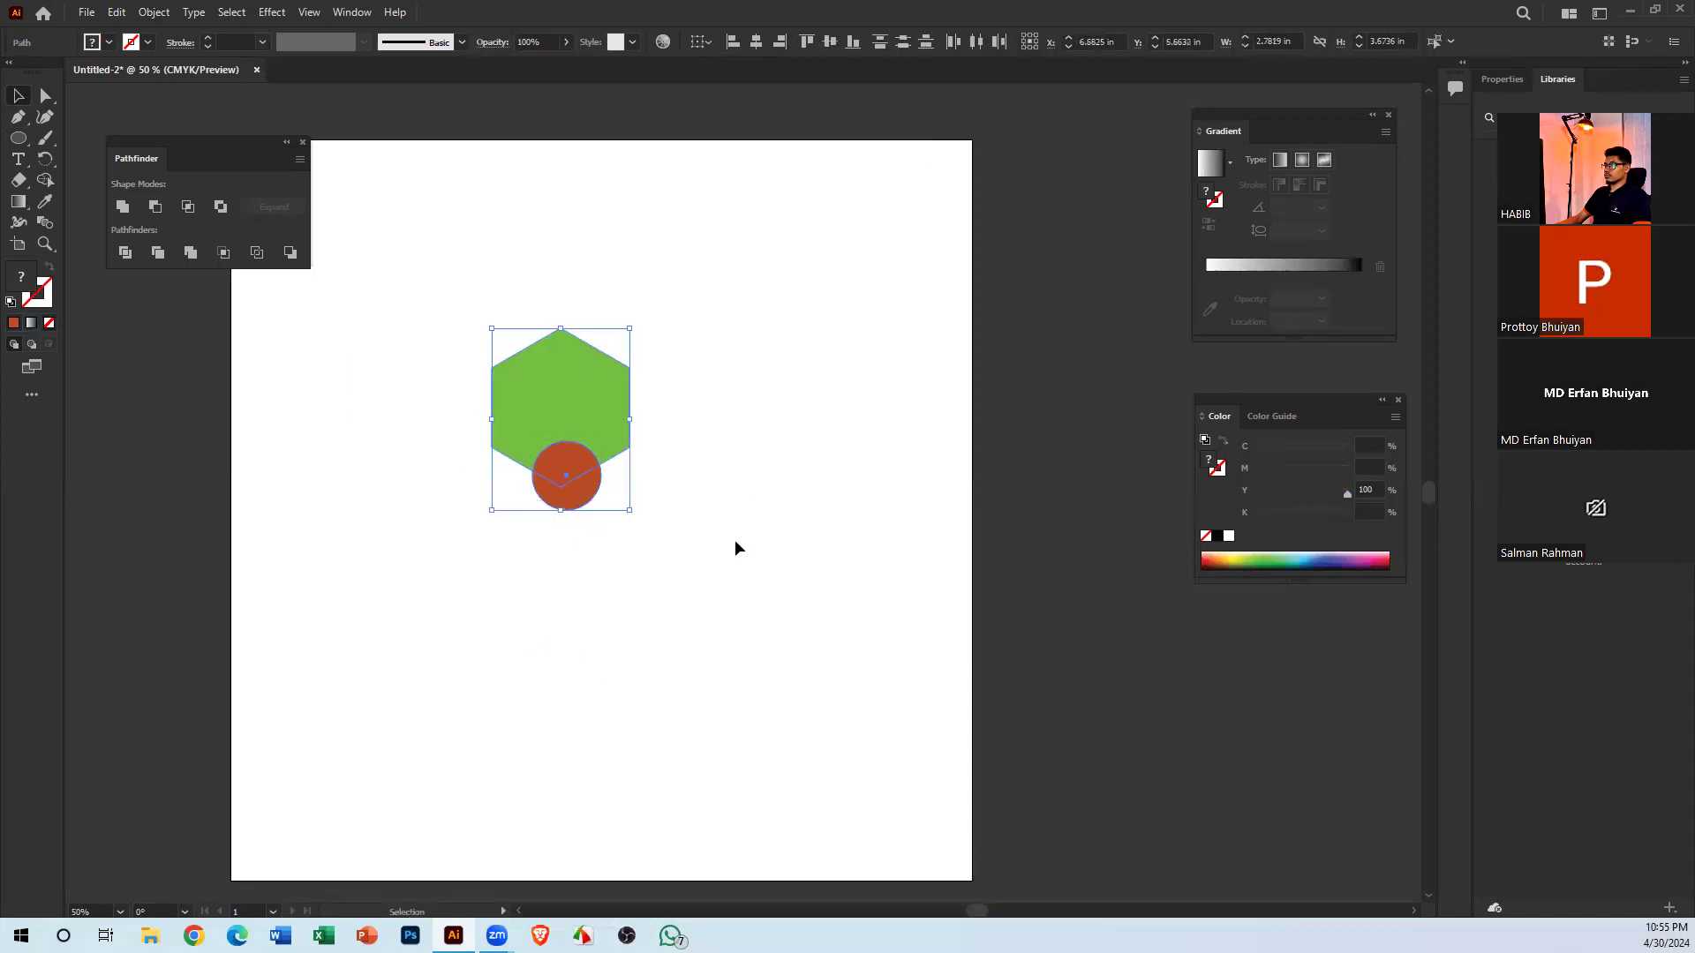
{"action": "left_click", "coordinate": [473, 506]}
{"action": "left_click_drag", "start_coordinate": [584, 542], "coordinate": [560, 331]}
{"action": "left_click", "coordinate": [761, 42]}
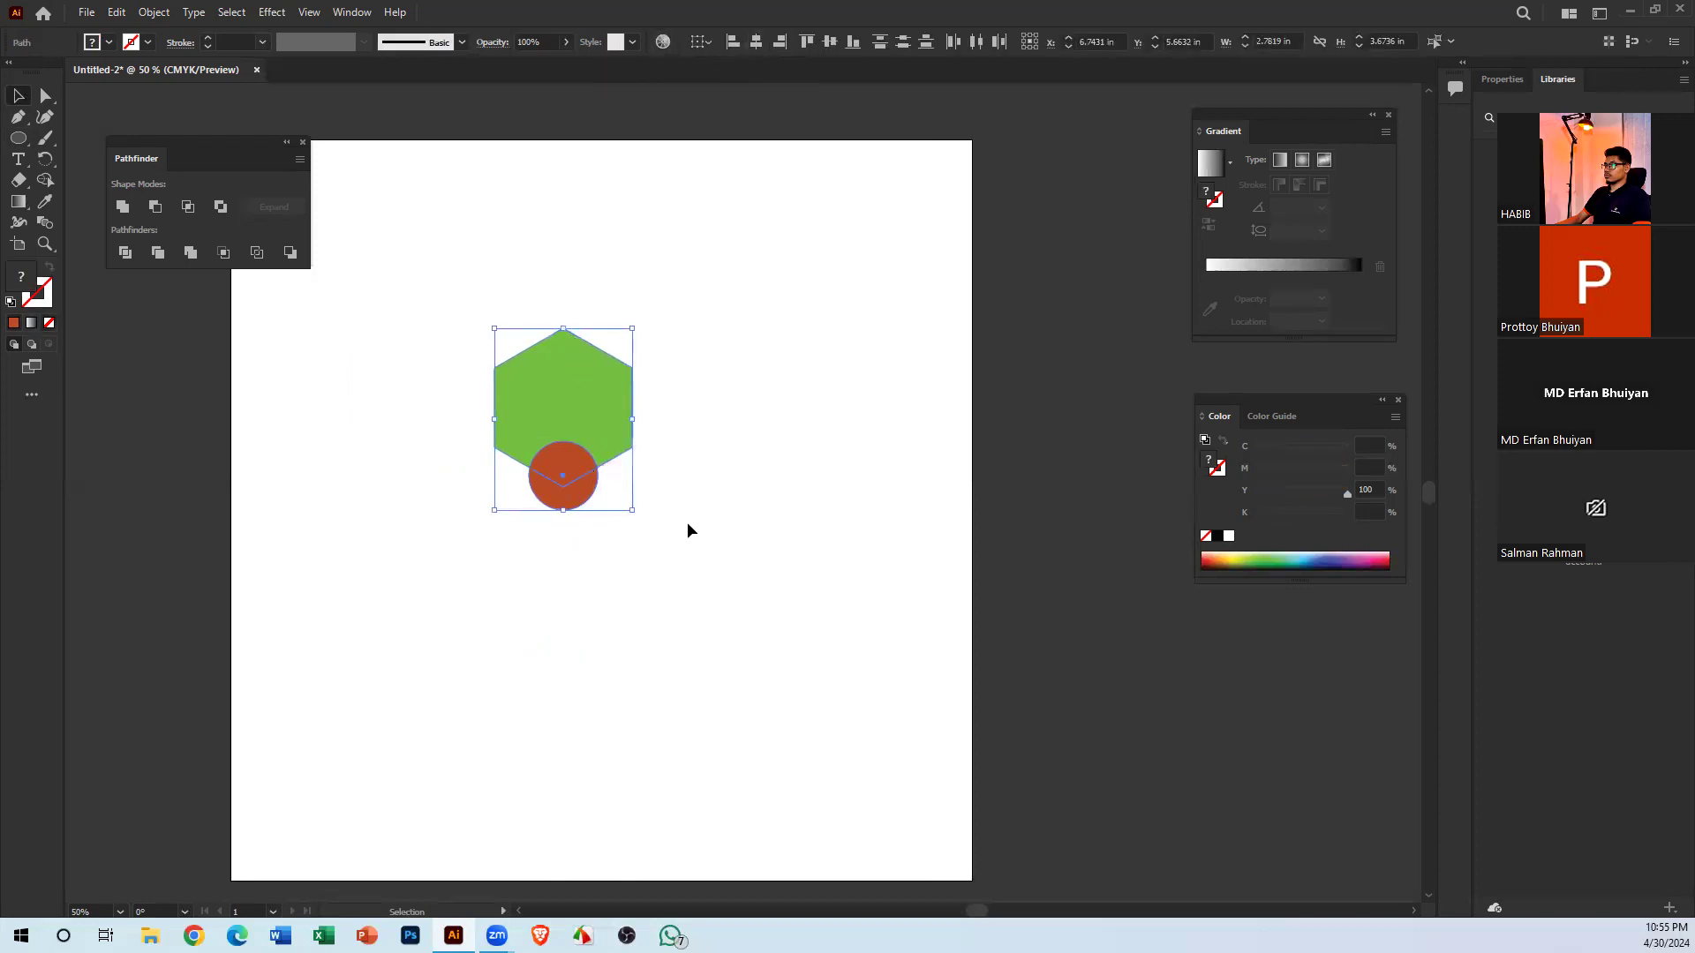
Nudge the circle slightly down and intersect it with the green hexagon, keeping only their overlapping area
{"action": "left_click", "coordinate": [590, 533]}
{"action": "key", "text": "Down"}
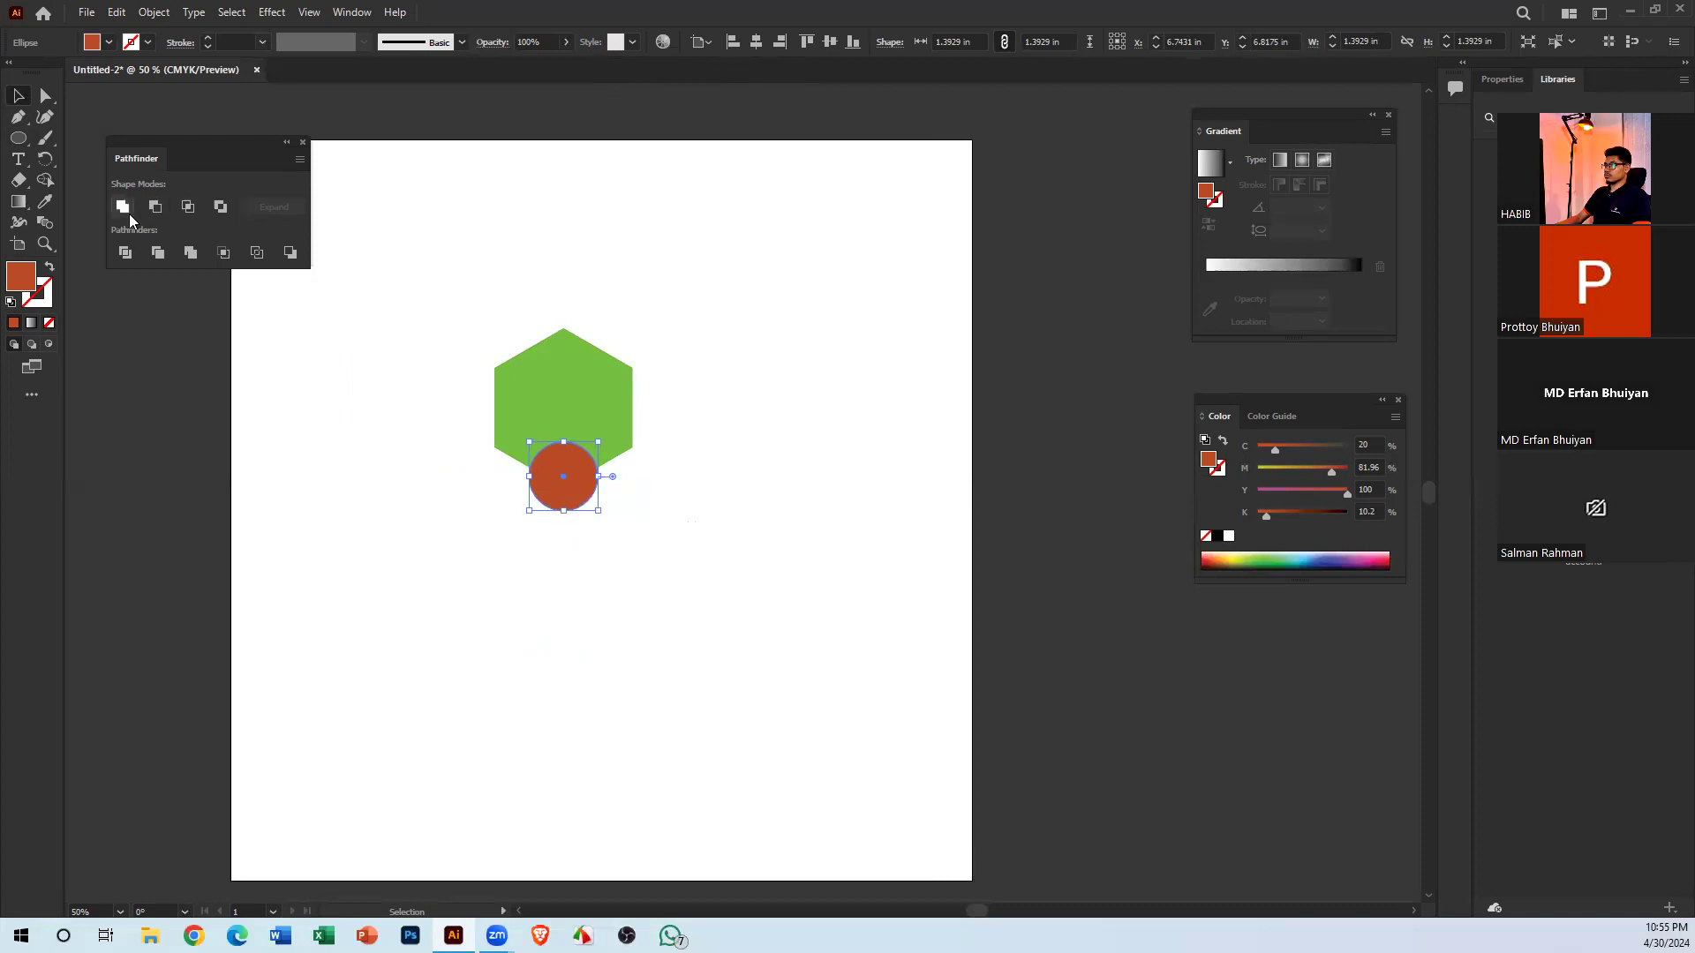
{"action": "left_click", "coordinate": [187, 207]}
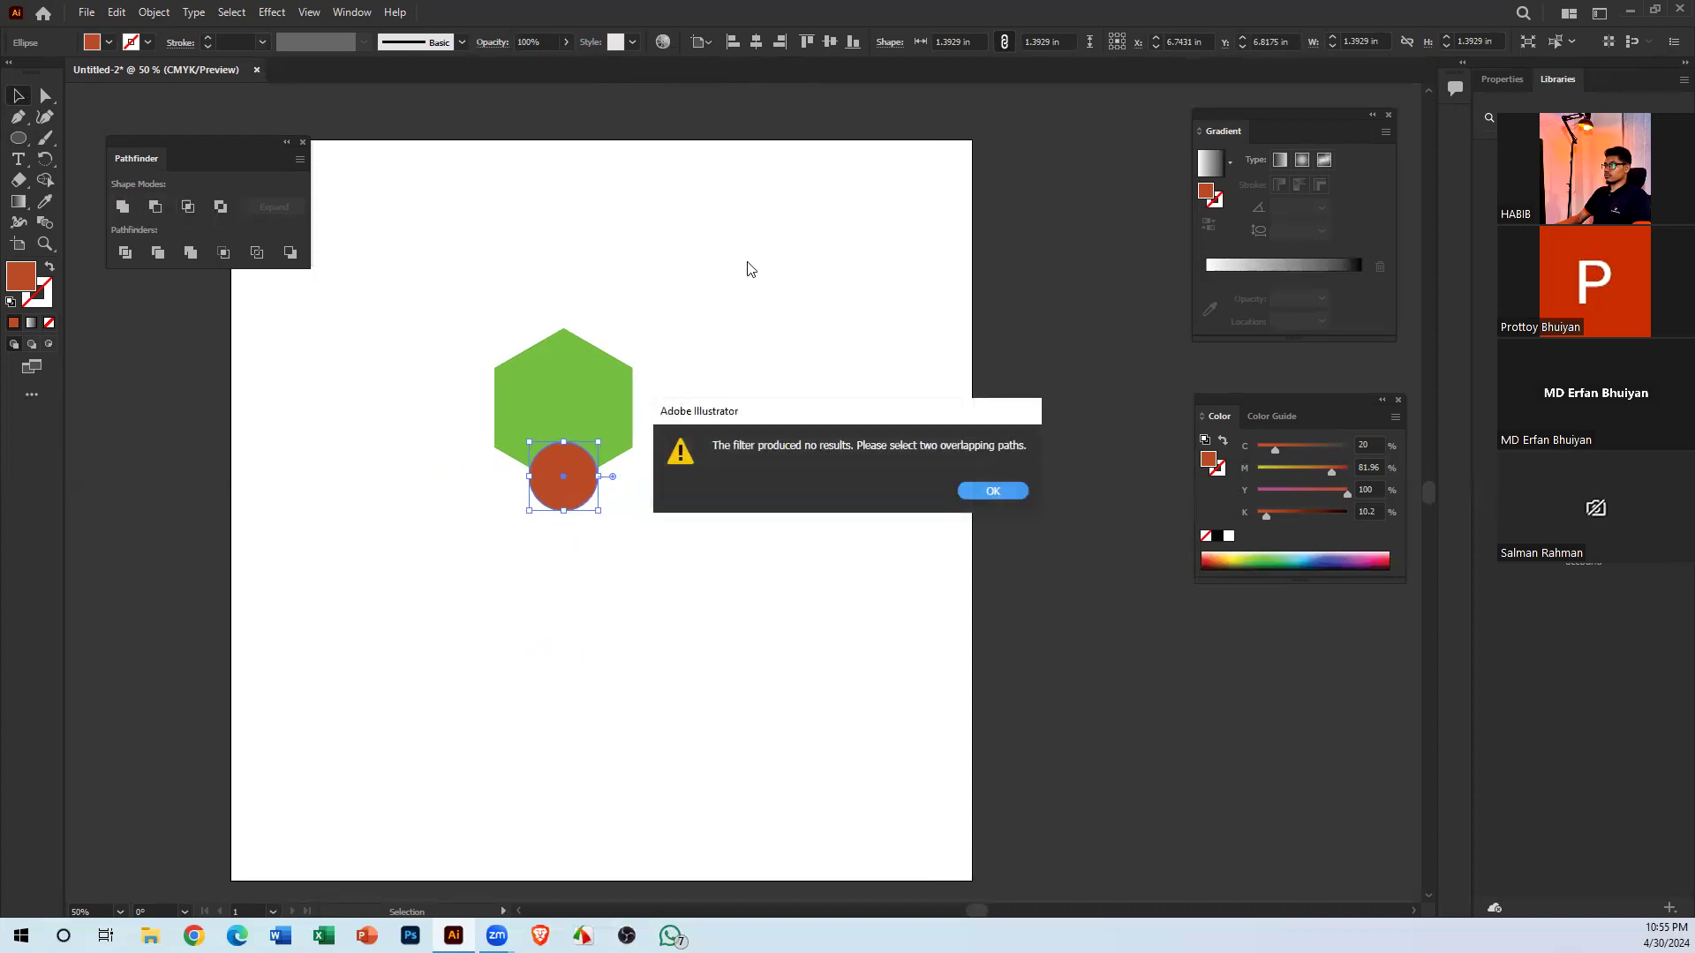
{"action": "left_click", "coordinate": [971, 486]}
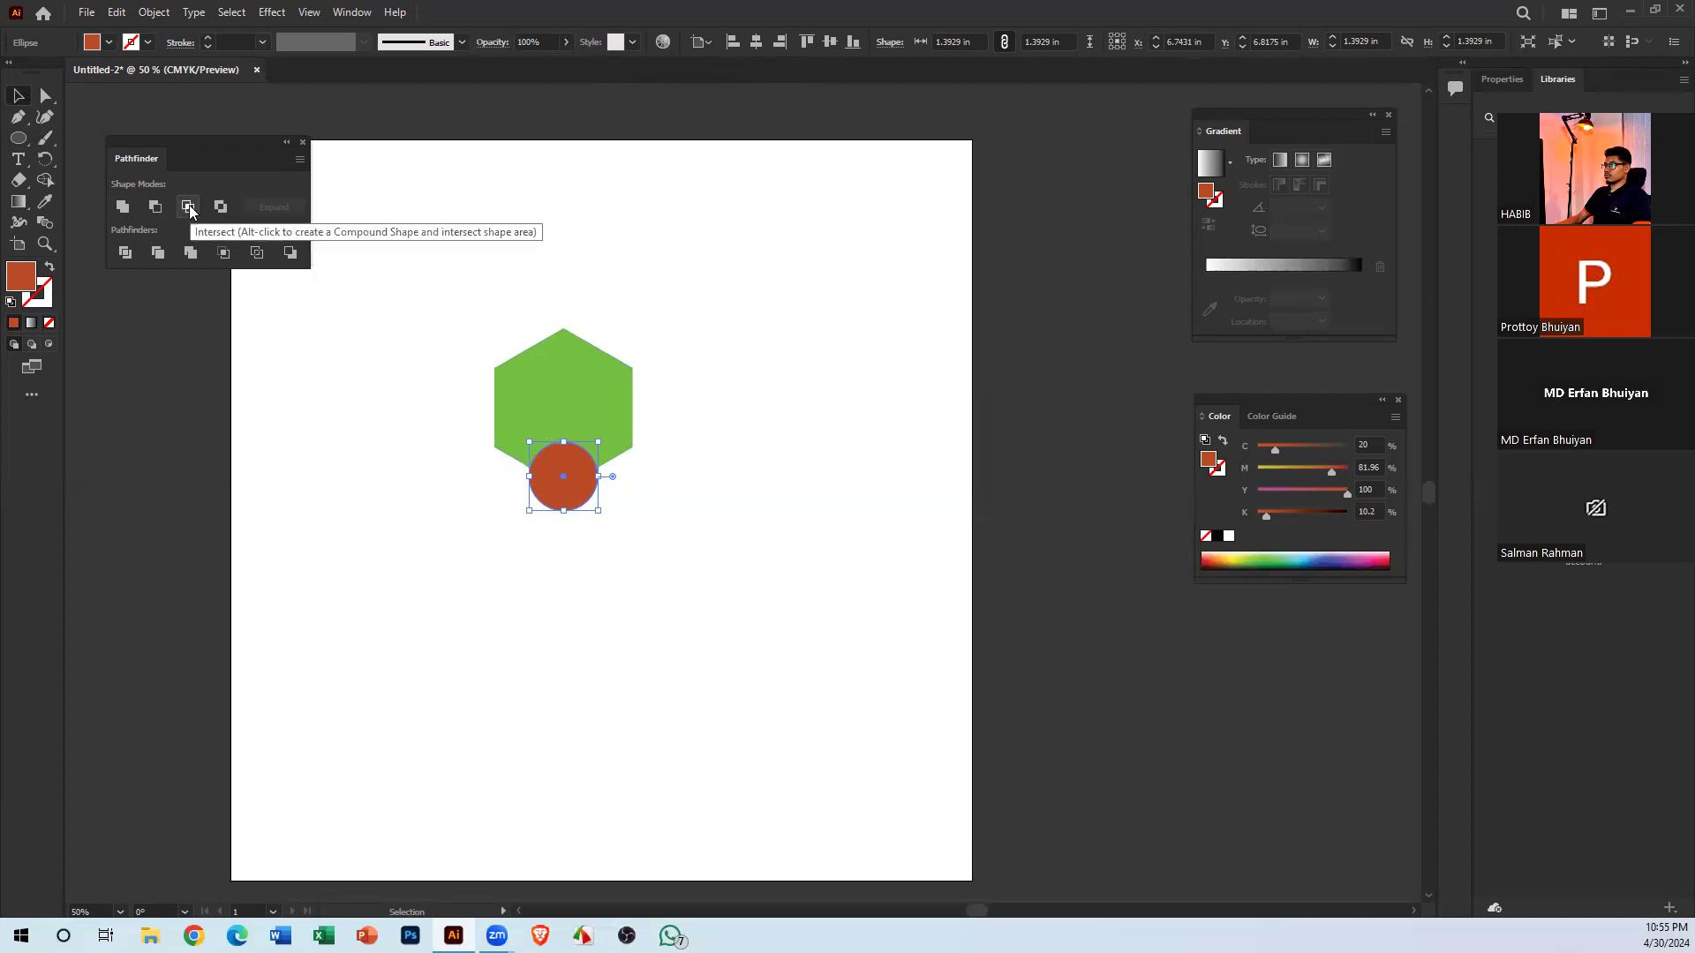
{"action": "left_click", "coordinate": [600, 371], "text": "shift"}
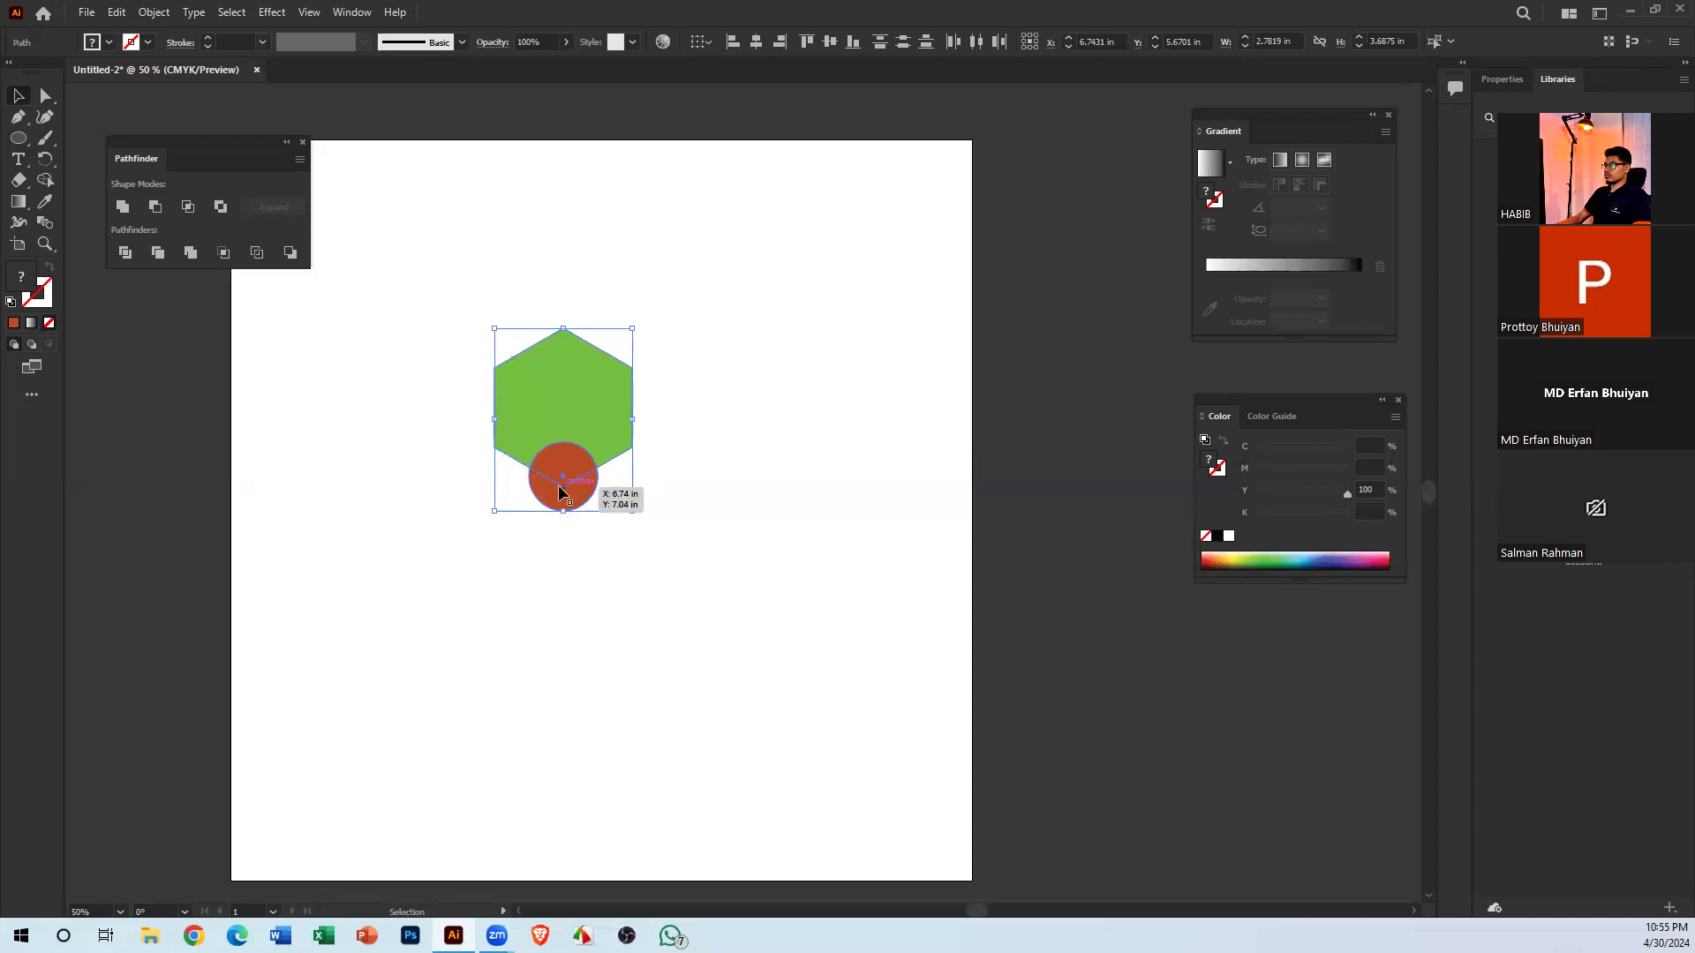
{"action": "left_click", "coordinate": [188, 207]}
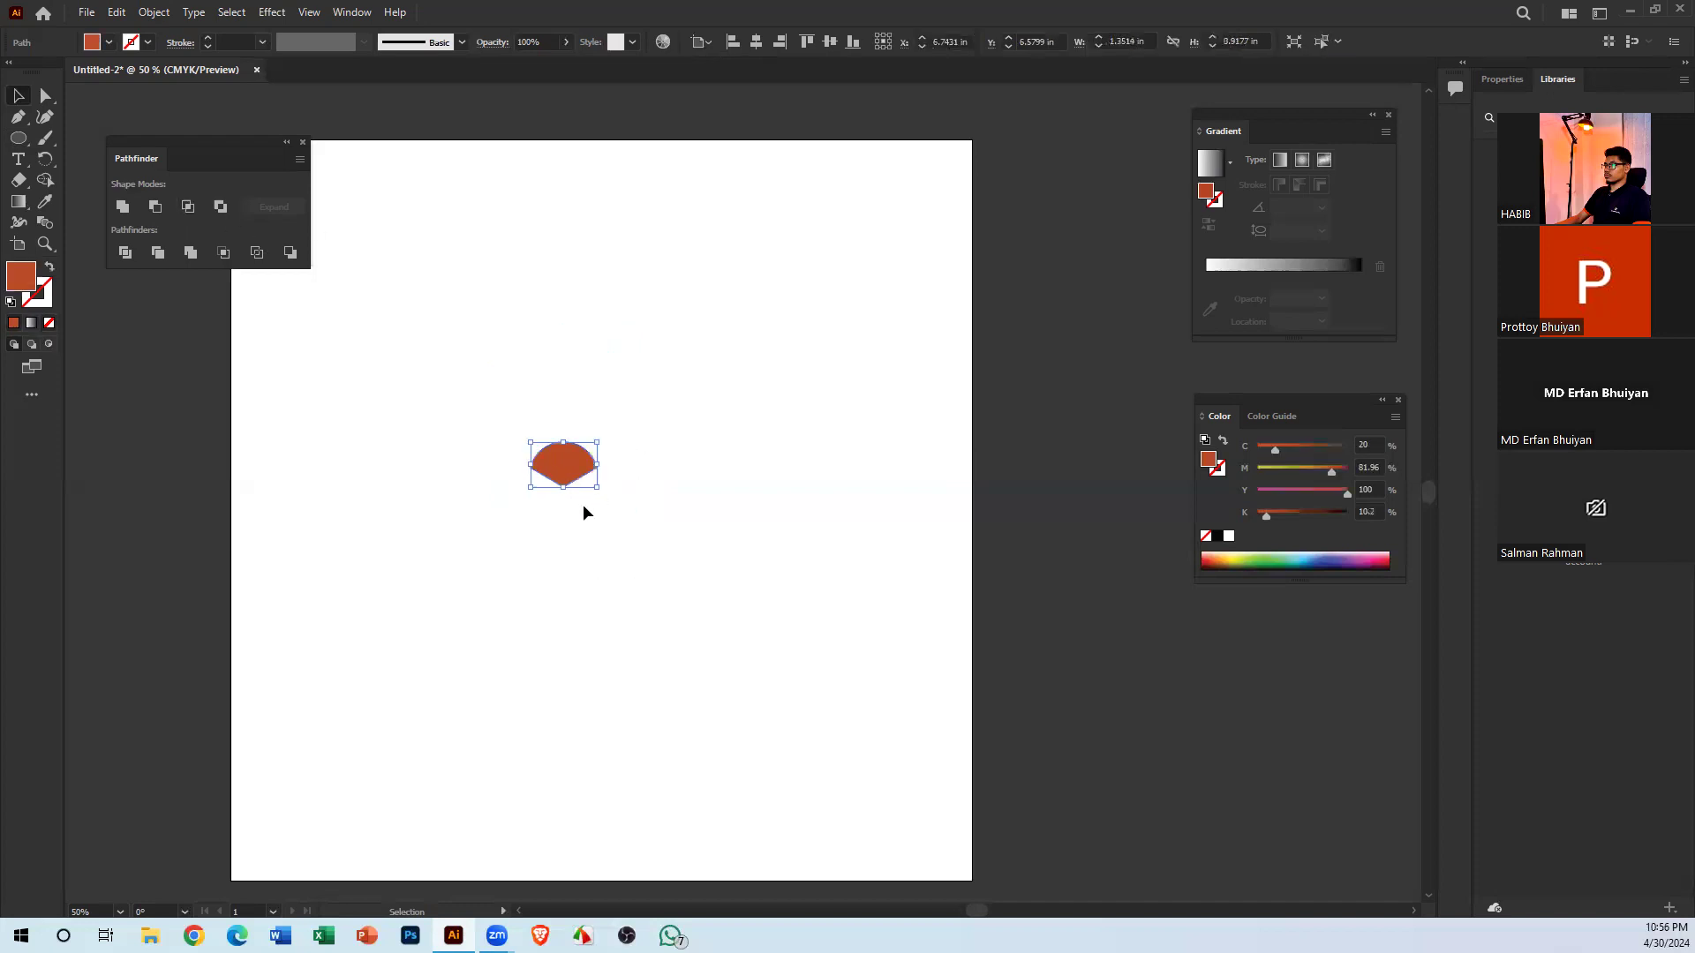
Rotate the intersected shape upside down so its pointed corner faces up, ending with nothing selected at 100% zoom
{"action": "left_click", "coordinate": [639, 496]}
{"action": "left_click", "coordinate": [580, 445]}
{"action": "left_click_drag", "start_coordinate": [598, 442], "coordinate": [463, 514]}
{"action": "key", "text": "ctrl+equal"}
{"action": "left_click_drag", "start_coordinate": [862, 486], "coordinate": [442, 484]}
{"action": "left_click", "coordinate": [682, 502]}
{"action": "left_click", "coordinate": [535, 488], "text": "ctrl"}
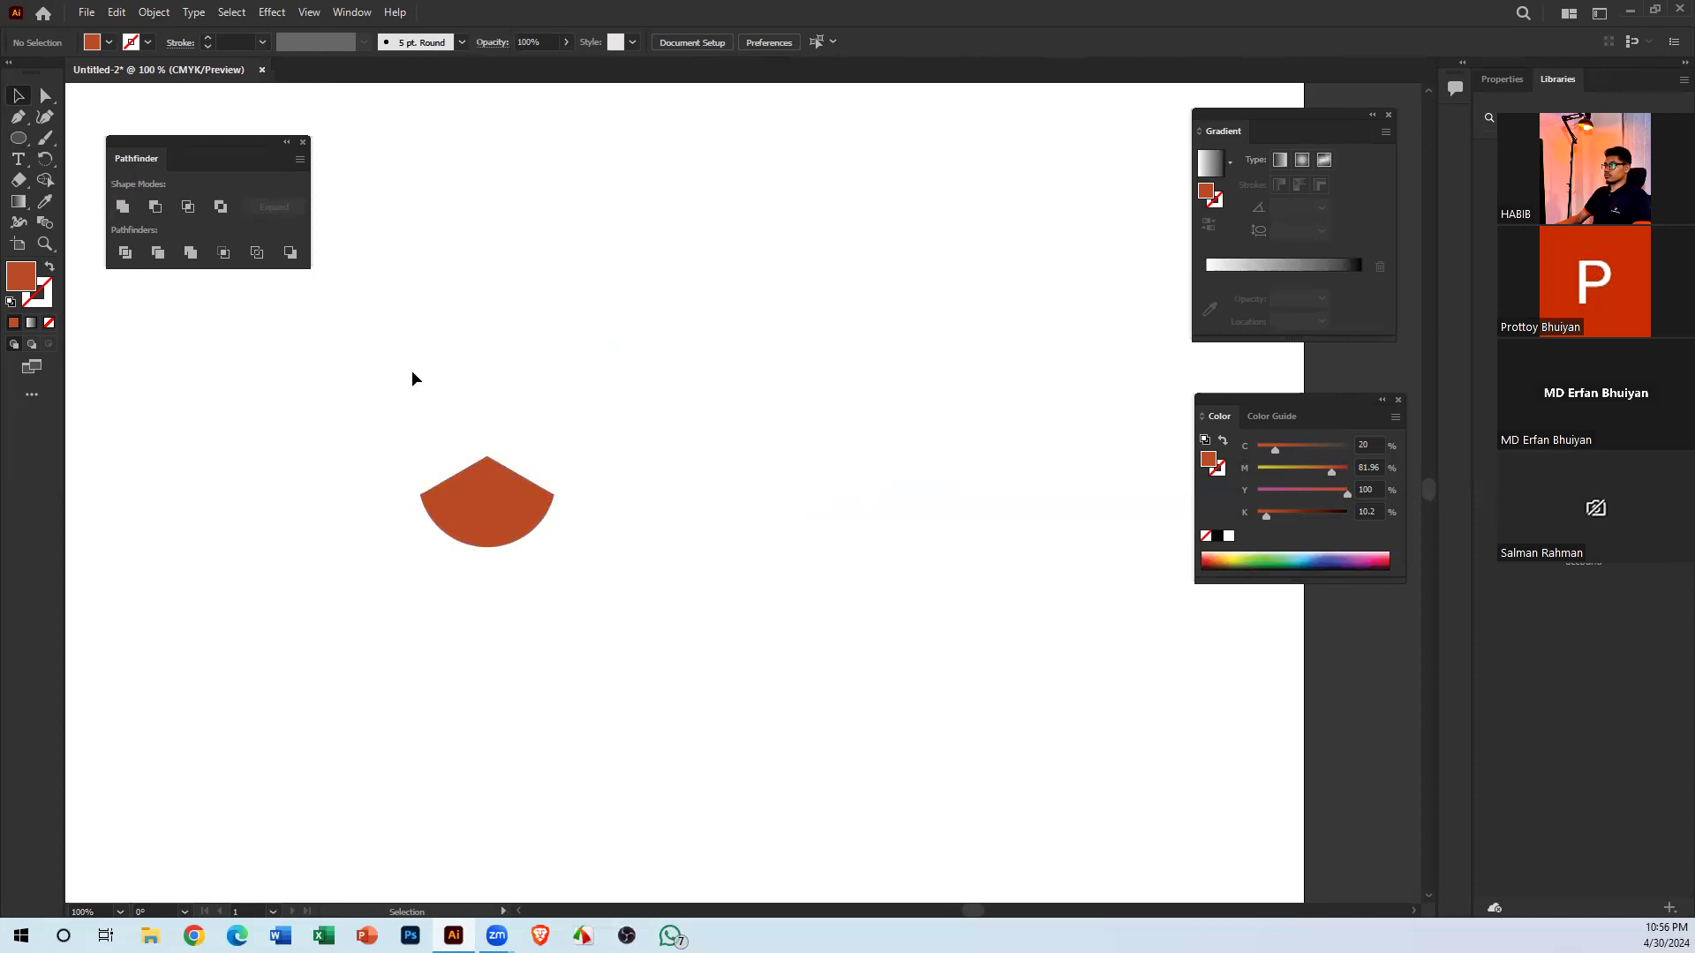
Round the intersected shape's top corner slightly with its live corner control, keeping the shape selected
{"action": "left_click", "coordinate": [508, 488]}
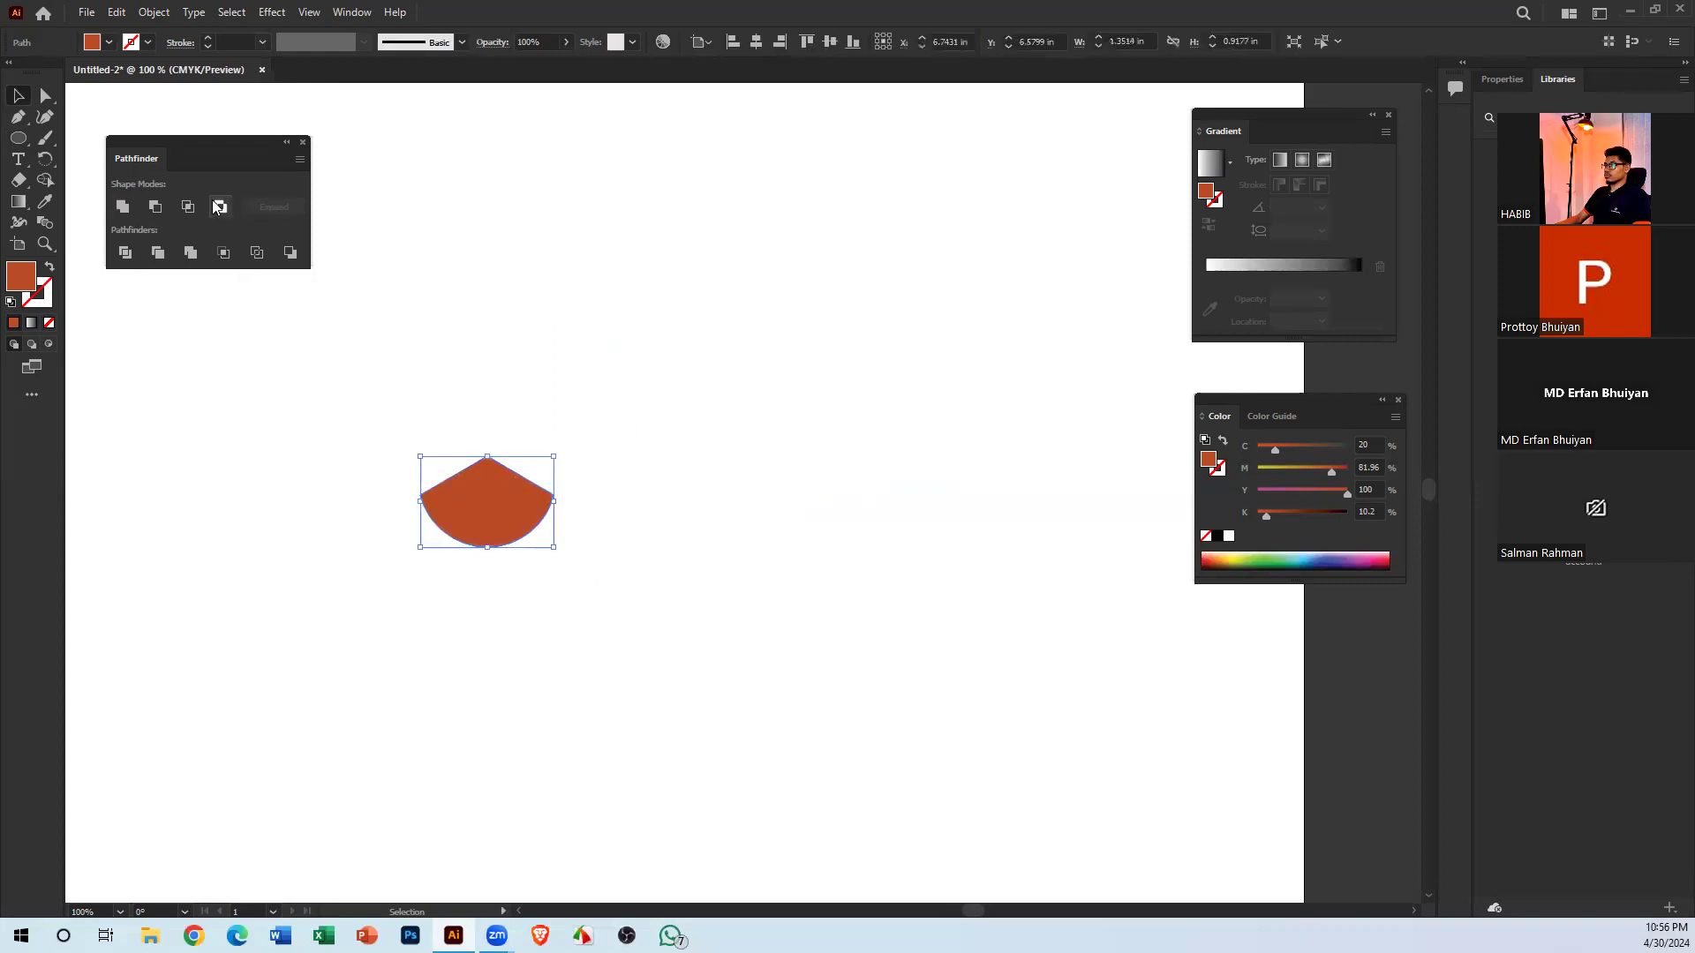
{"action": "left_click", "coordinate": [46, 95]}
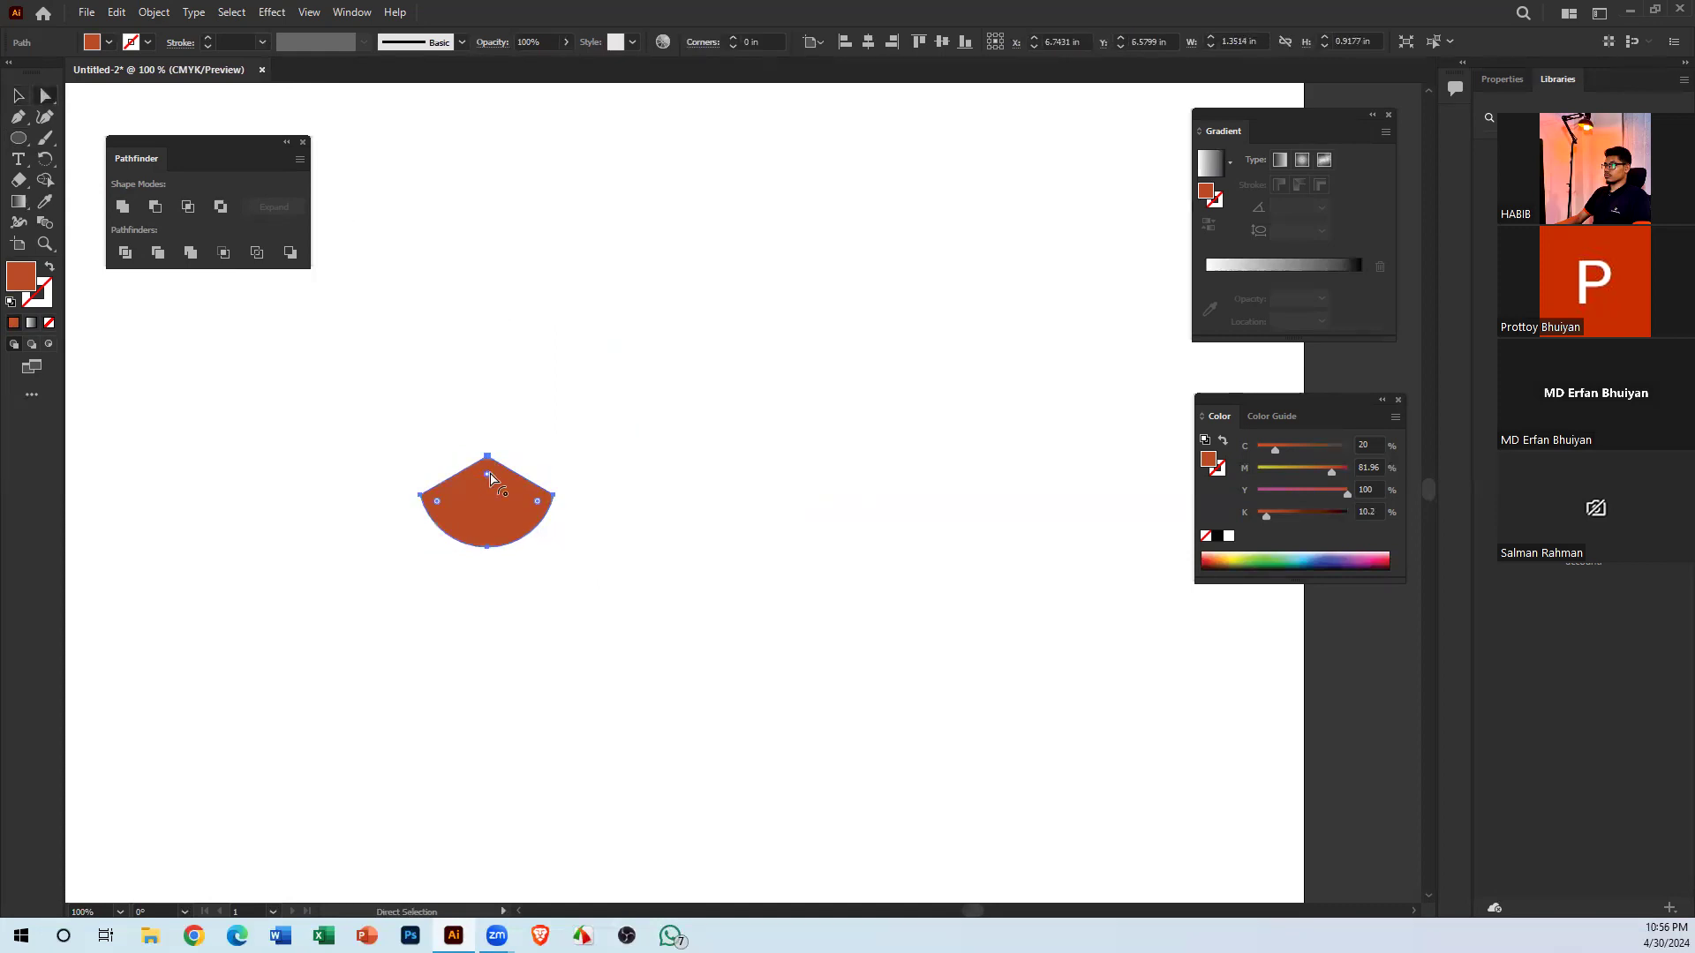
{"action": "left_click_drag", "start_coordinate": [488, 474], "coordinate": [487, 482]}
{"action": "left_click", "coordinate": [18, 96]}
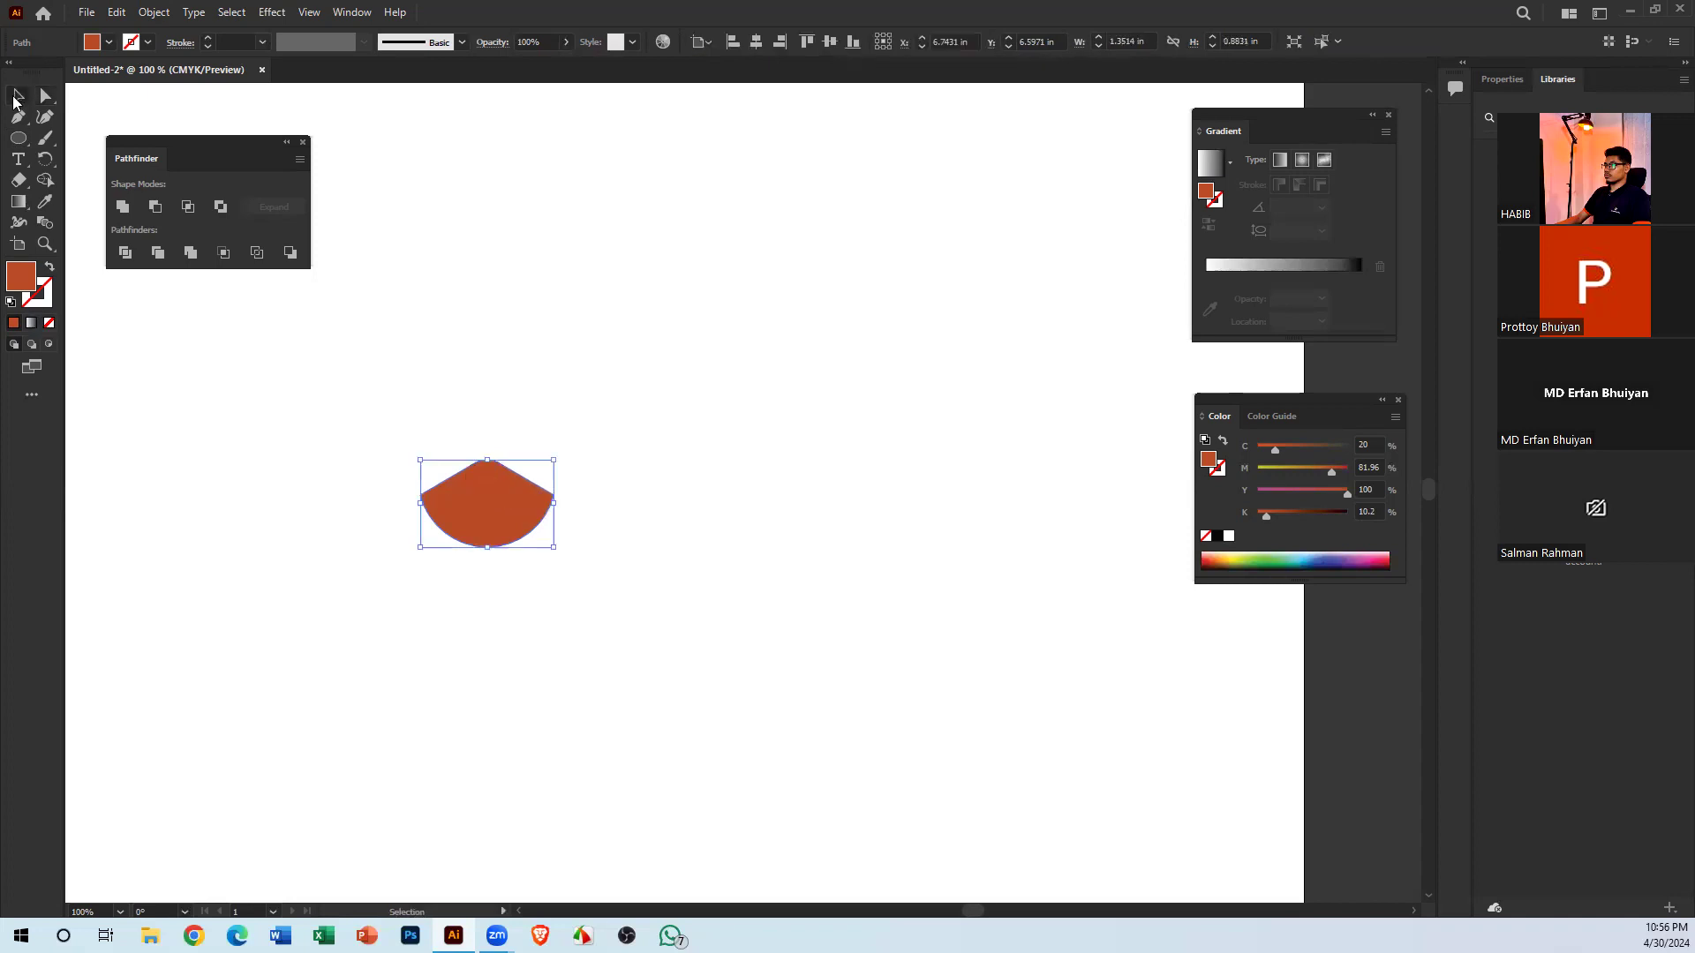
Undo the shape intersection to restore the separate green hexagon and red-orange circle
{"action": "left_click", "coordinate": [562, 285]}
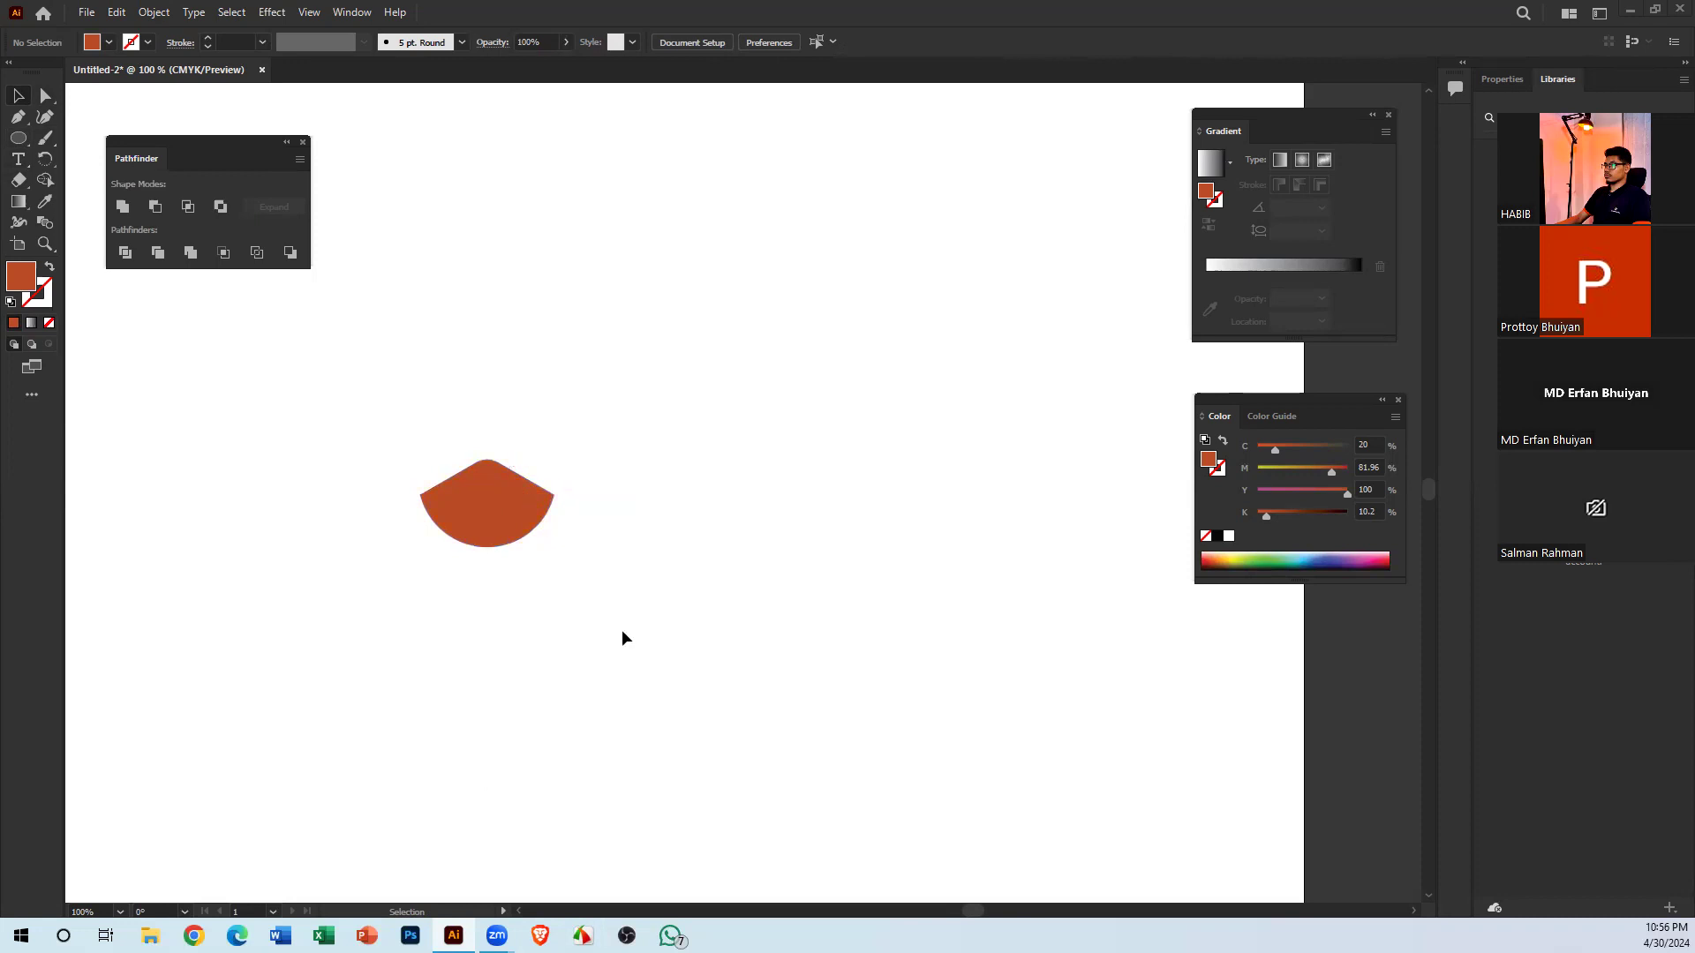
{"action": "key", "text": "a"}
{"action": "key", "text": "ctrl+a"}
{"action": "key", "text": "ctrl+z"}
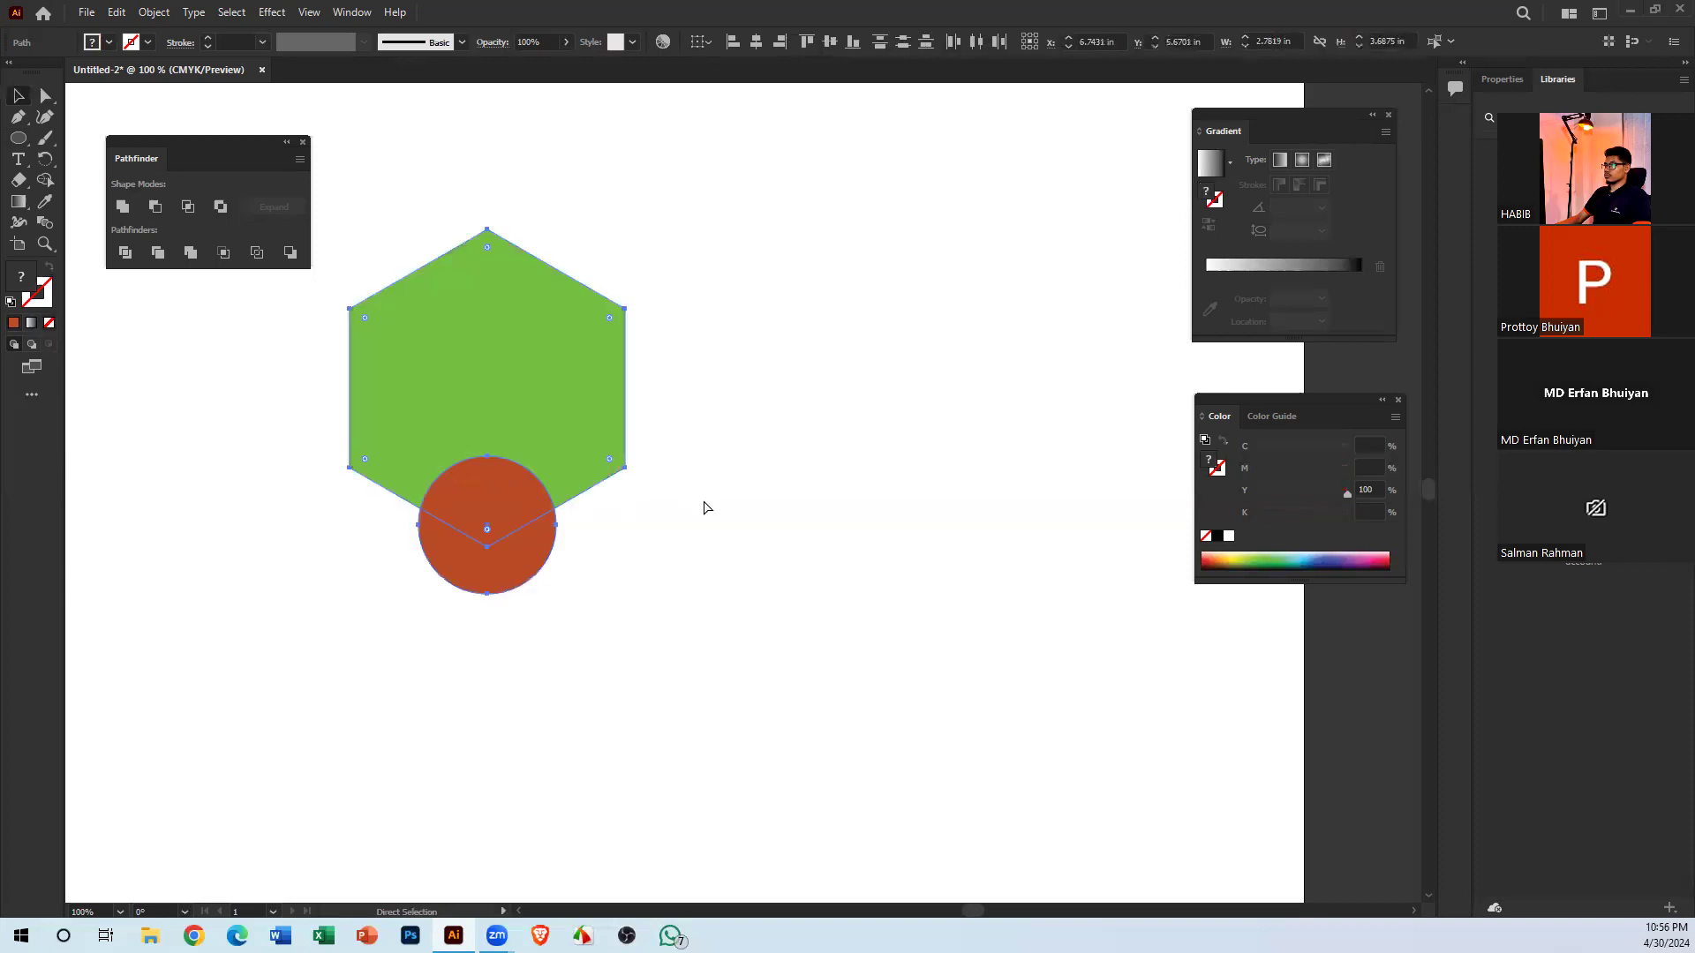
{"action": "key", "text": "v"}
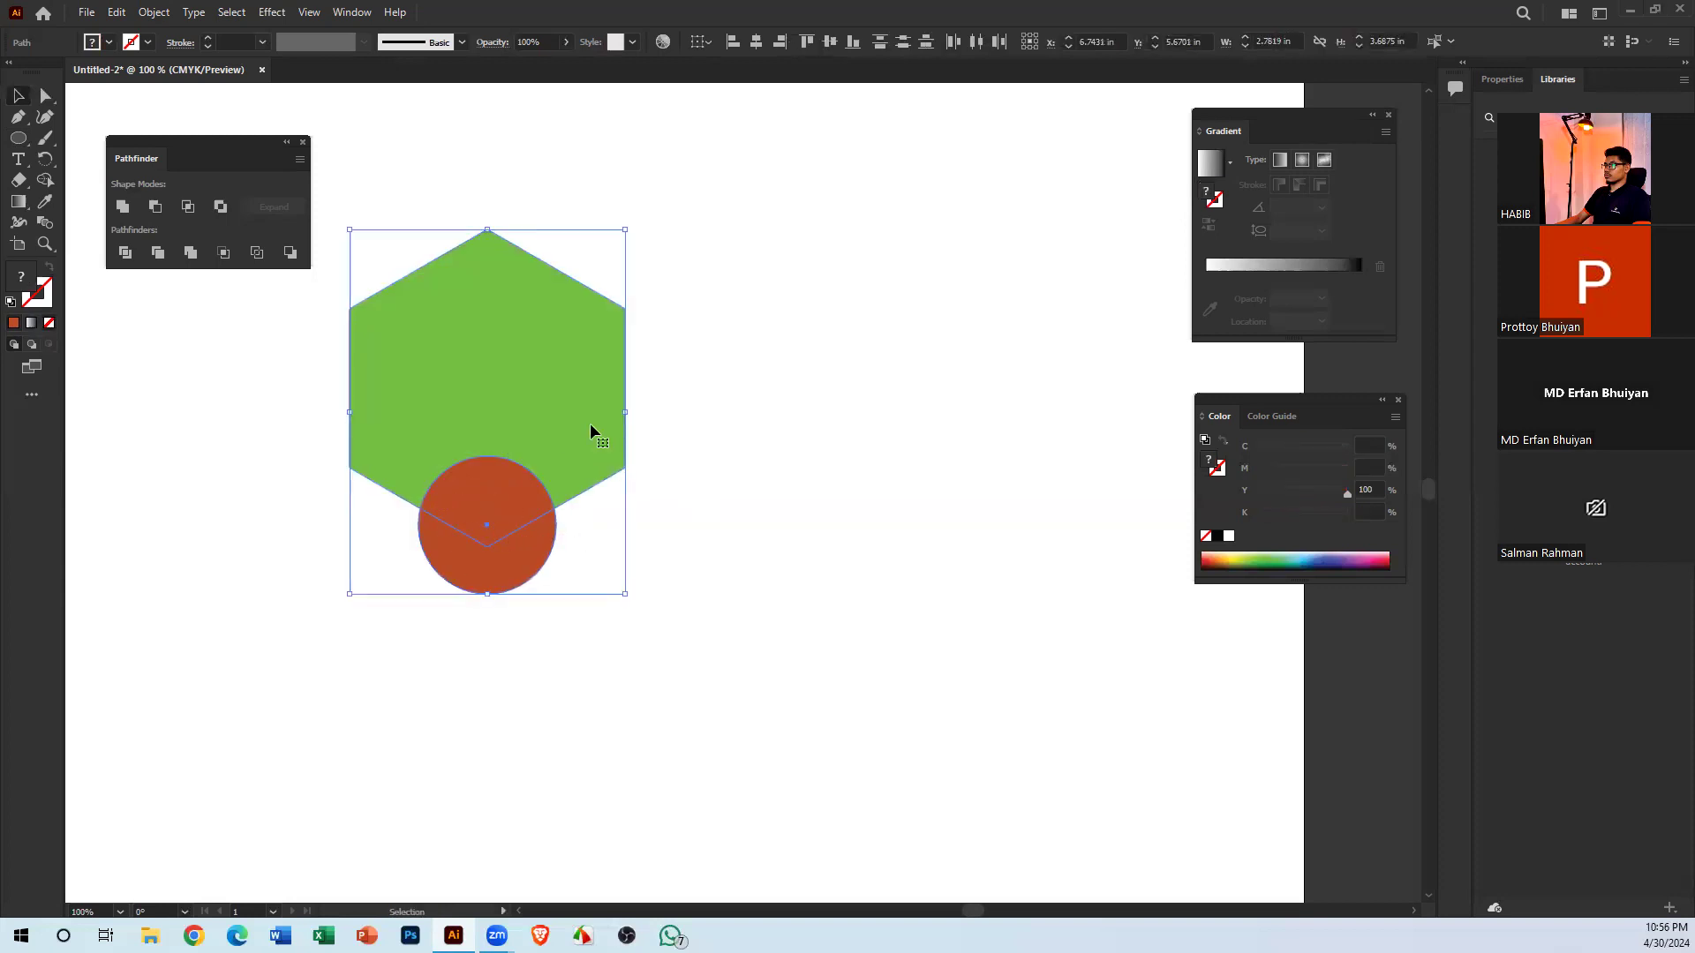
Select the green hexagon together with the red-orange circle and delete both from the artboard
{"action": "left_click_drag", "start_coordinate": [589, 422], "coordinate": [796, 294]}
{"action": "left_click", "coordinate": [848, 568]}
{"action": "left_click", "coordinate": [713, 342]}
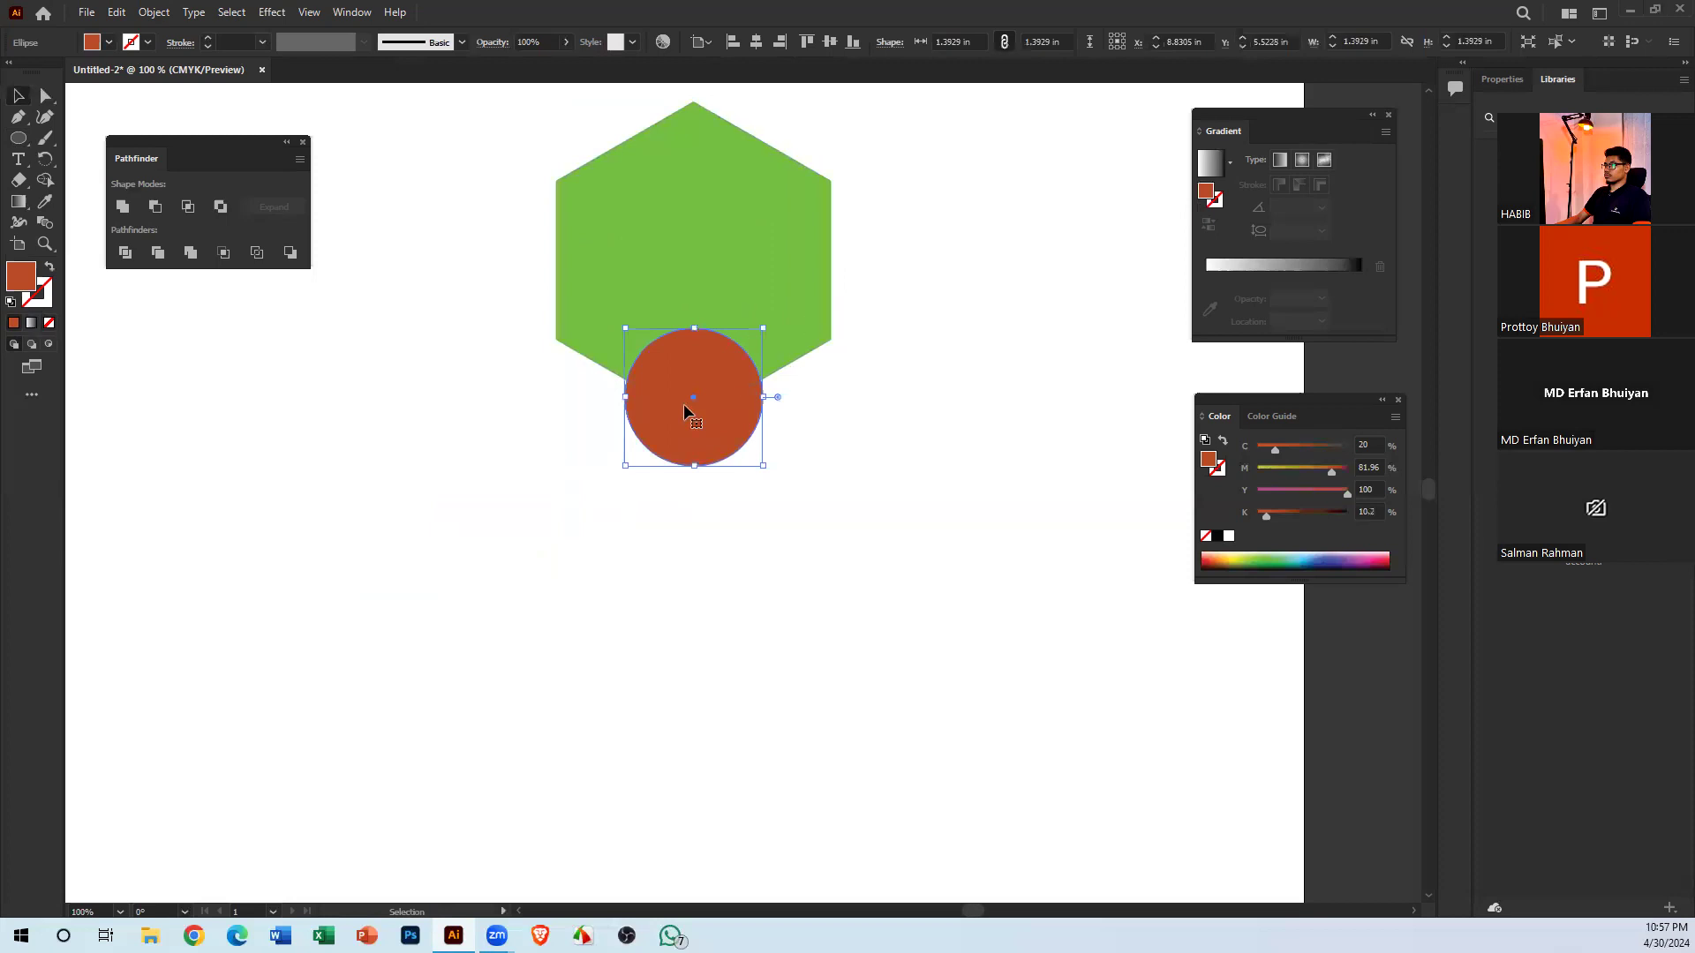
{"action": "left_click_drag", "start_coordinate": [492, 424], "coordinate": [276, 557]}
{"action": "left_click", "coordinate": [459, 355], "text": "shift"}
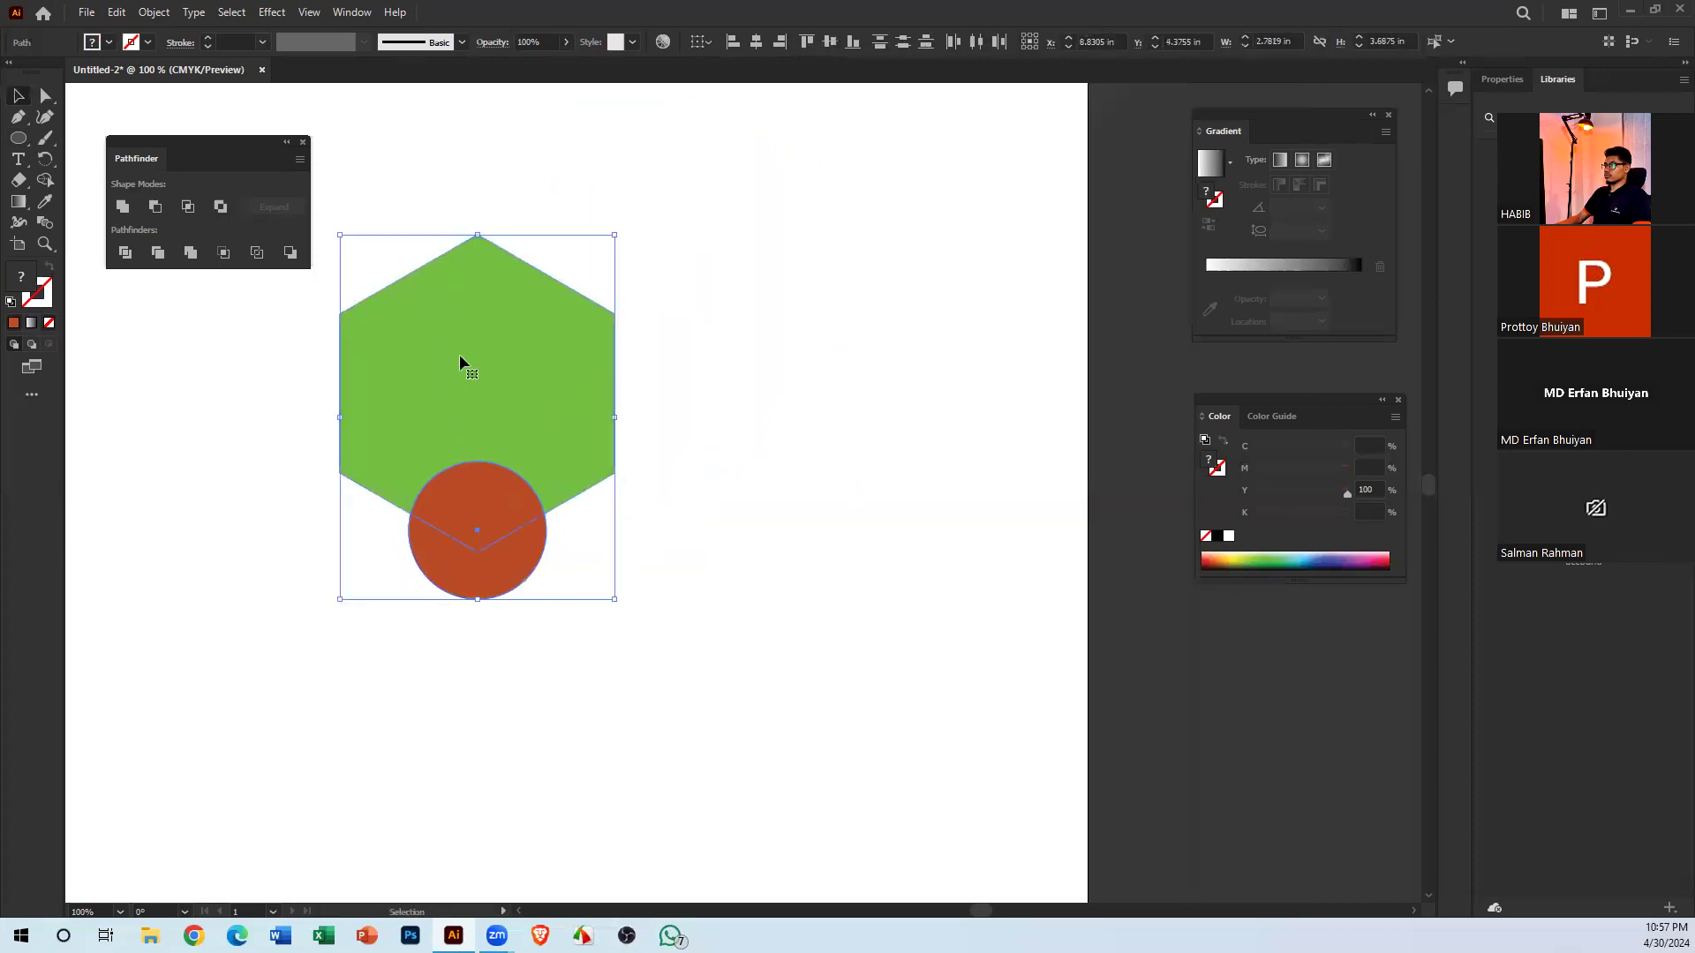
{"action": "key", "text": "Delete"}
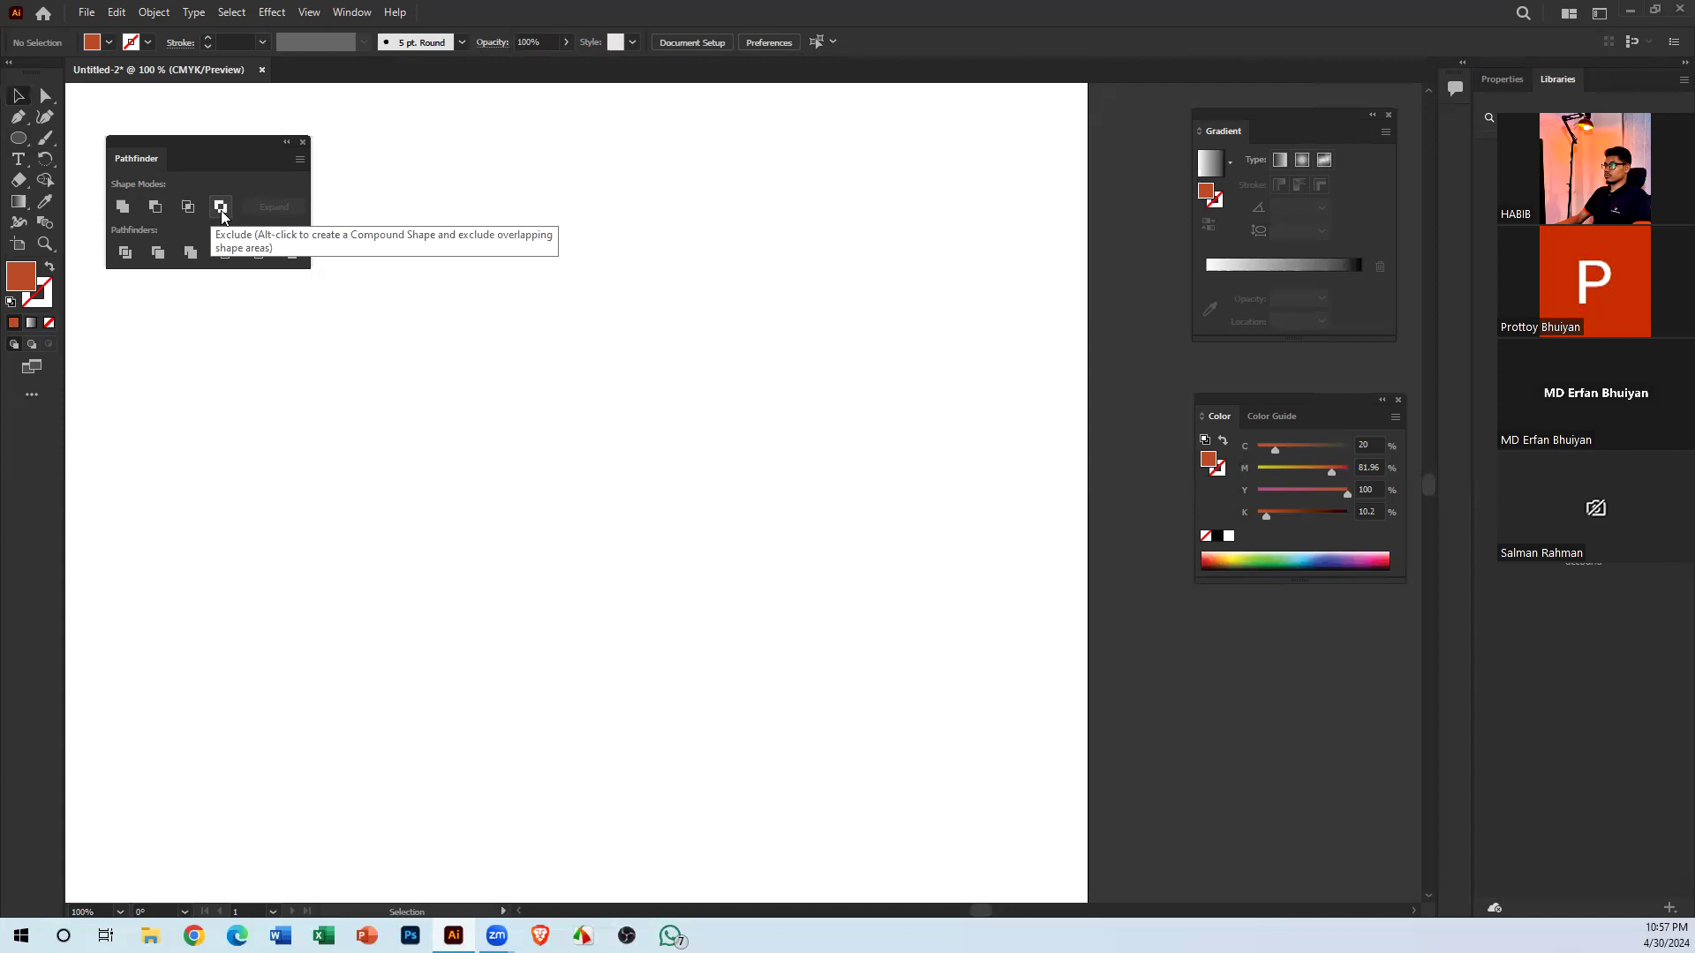
Draw a circle about 1.29 in in diameter on the empty artboard
{"action": "left_click", "coordinate": [18, 137]}
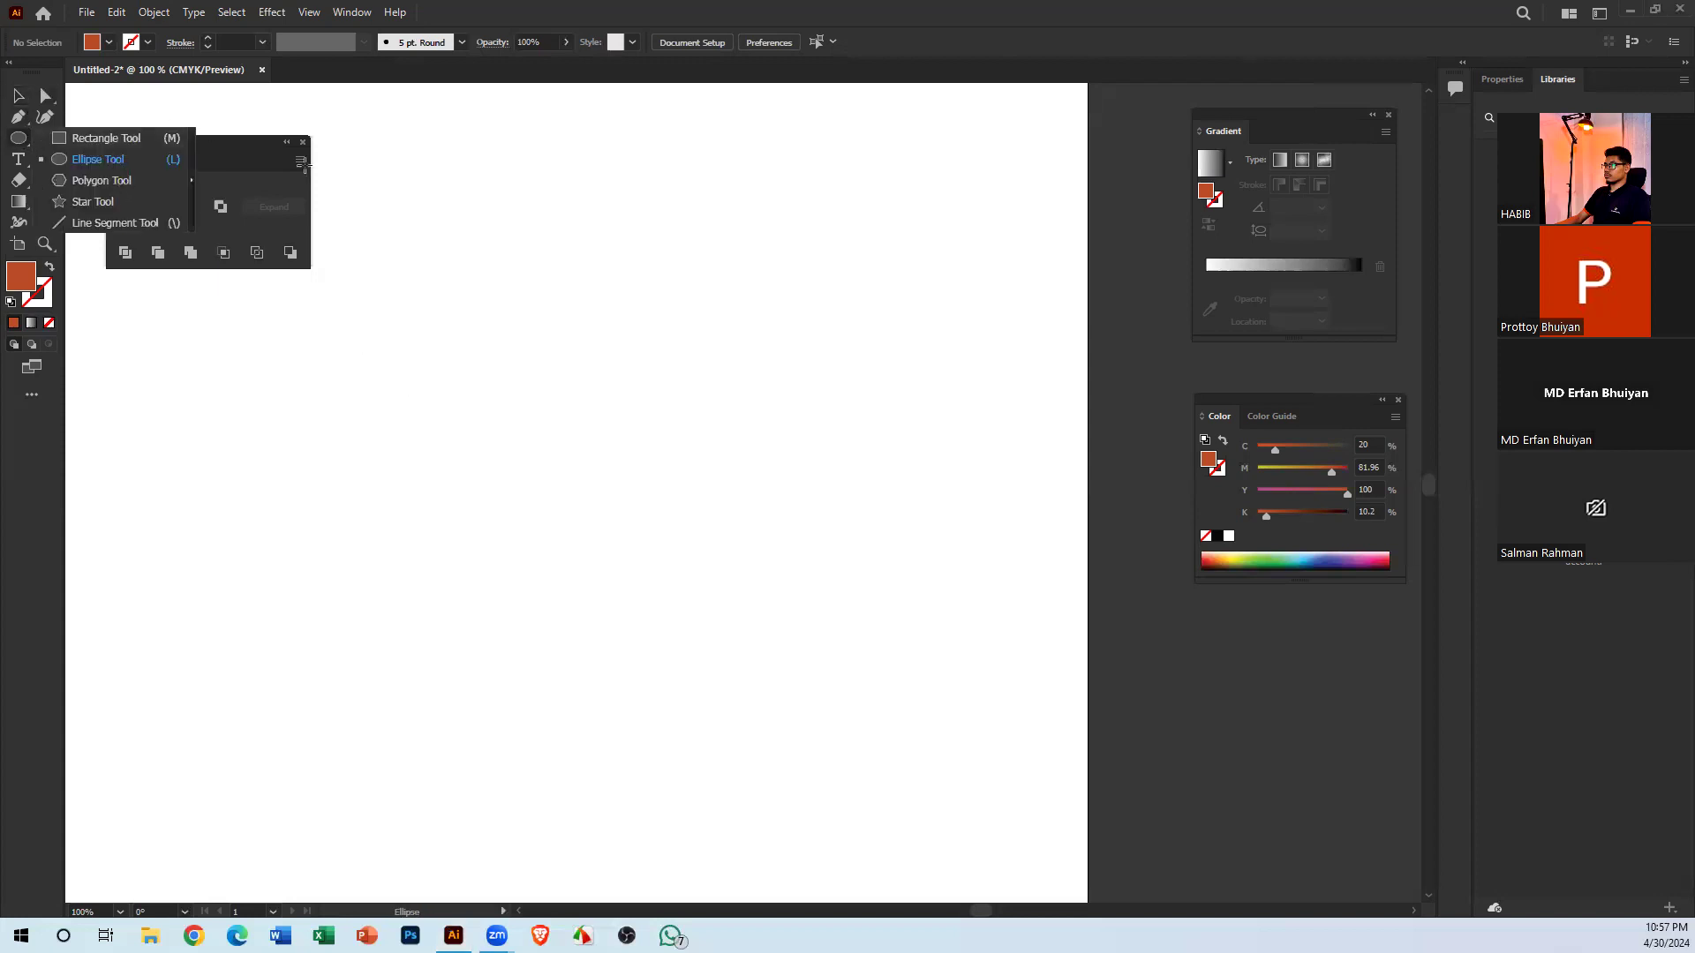
{"action": "left_click", "coordinate": [137, 157]}
{"action": "left_click_drag", "start_coordinate": [359, 393], "coordinate": [486, 520]}
{"action": "key", "text": "v"}
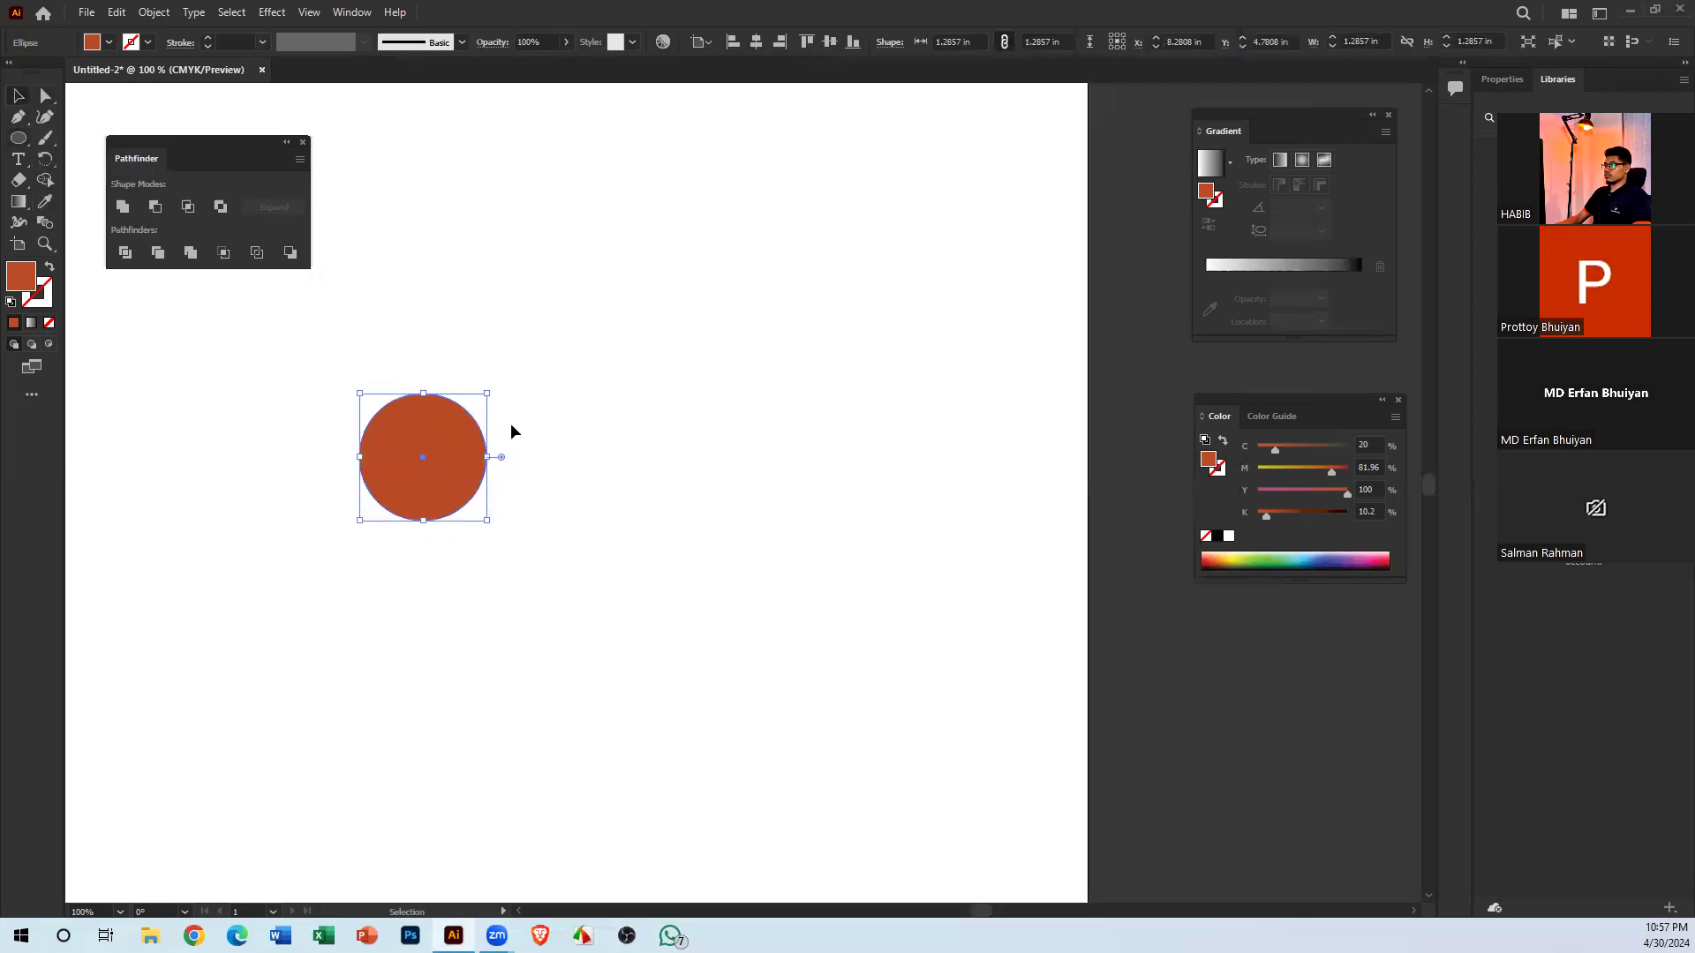
Duplicate the circle sideways so the copy overlaps the original on its right, and fill the copy with blue
{"action": "left_click_drag", "start_coordinate": [418, 470], "coordinate": [466, 481]}
{"action": "left_click_drag", "start_coordinate": [591, 517], "coordinate": [647, 527]}
{"action": "left_click", "coordinate": [625, 506]}
{"action": "left_click", "coordinate": [647, 521]}
{"action": "left_click", "coordinate": [528, 467]}
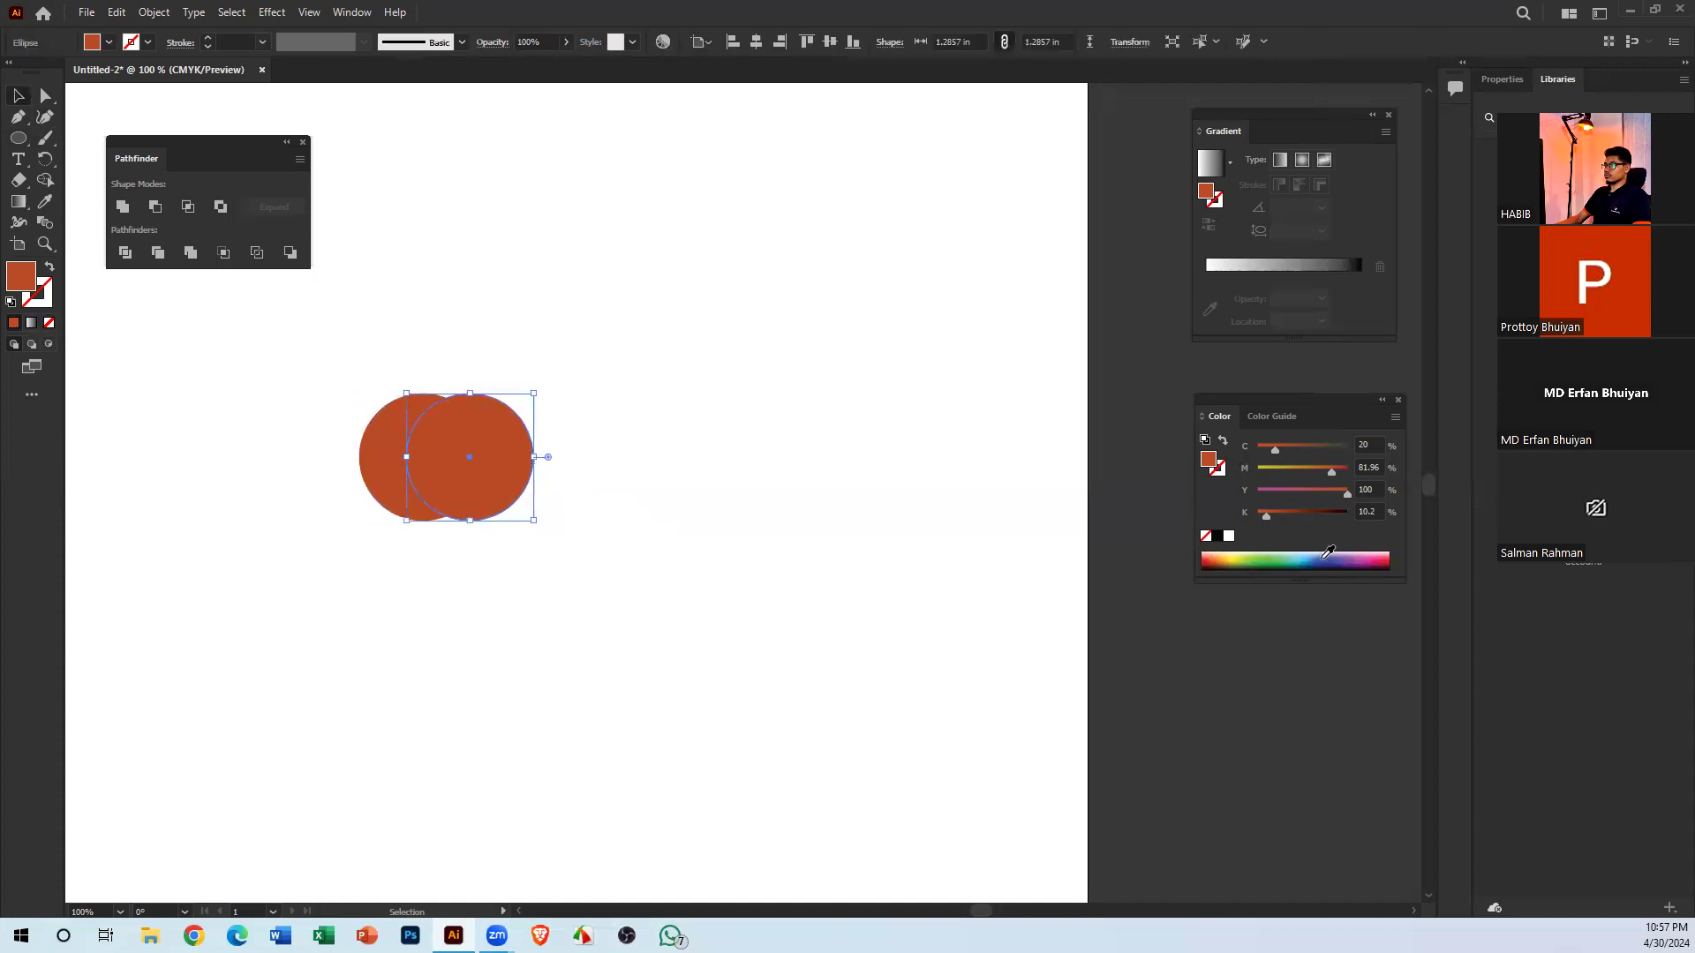
{"action": "left_click", "coordinate": [1321, 559]}
{"action": "left_click", "coordinate": [469, 523]}
Move the blue circle farther to the right so that it overlaps less of the red-orange circle
{"action": "left_click_drag", "start_coordinate": [573, 524], "coordinate": [690, 516]}
{"action": "left_click", "coordinate": [541, 469], "text": "ctrl"}
{"action": "left_click", "coordinate": [540, 469], "text": "ctrl"}
{"action": "left_click_drag", "start_coordinate": [1029, 503], "coordinate": [455, 525]}
{"action": "left_click_drag", "start_coordinate": [610, 506], "coordinate": [724, 395]}
{"action": "left_click_drag", "start_coordinate": [718, 554], "coordinate": [427, 333]}
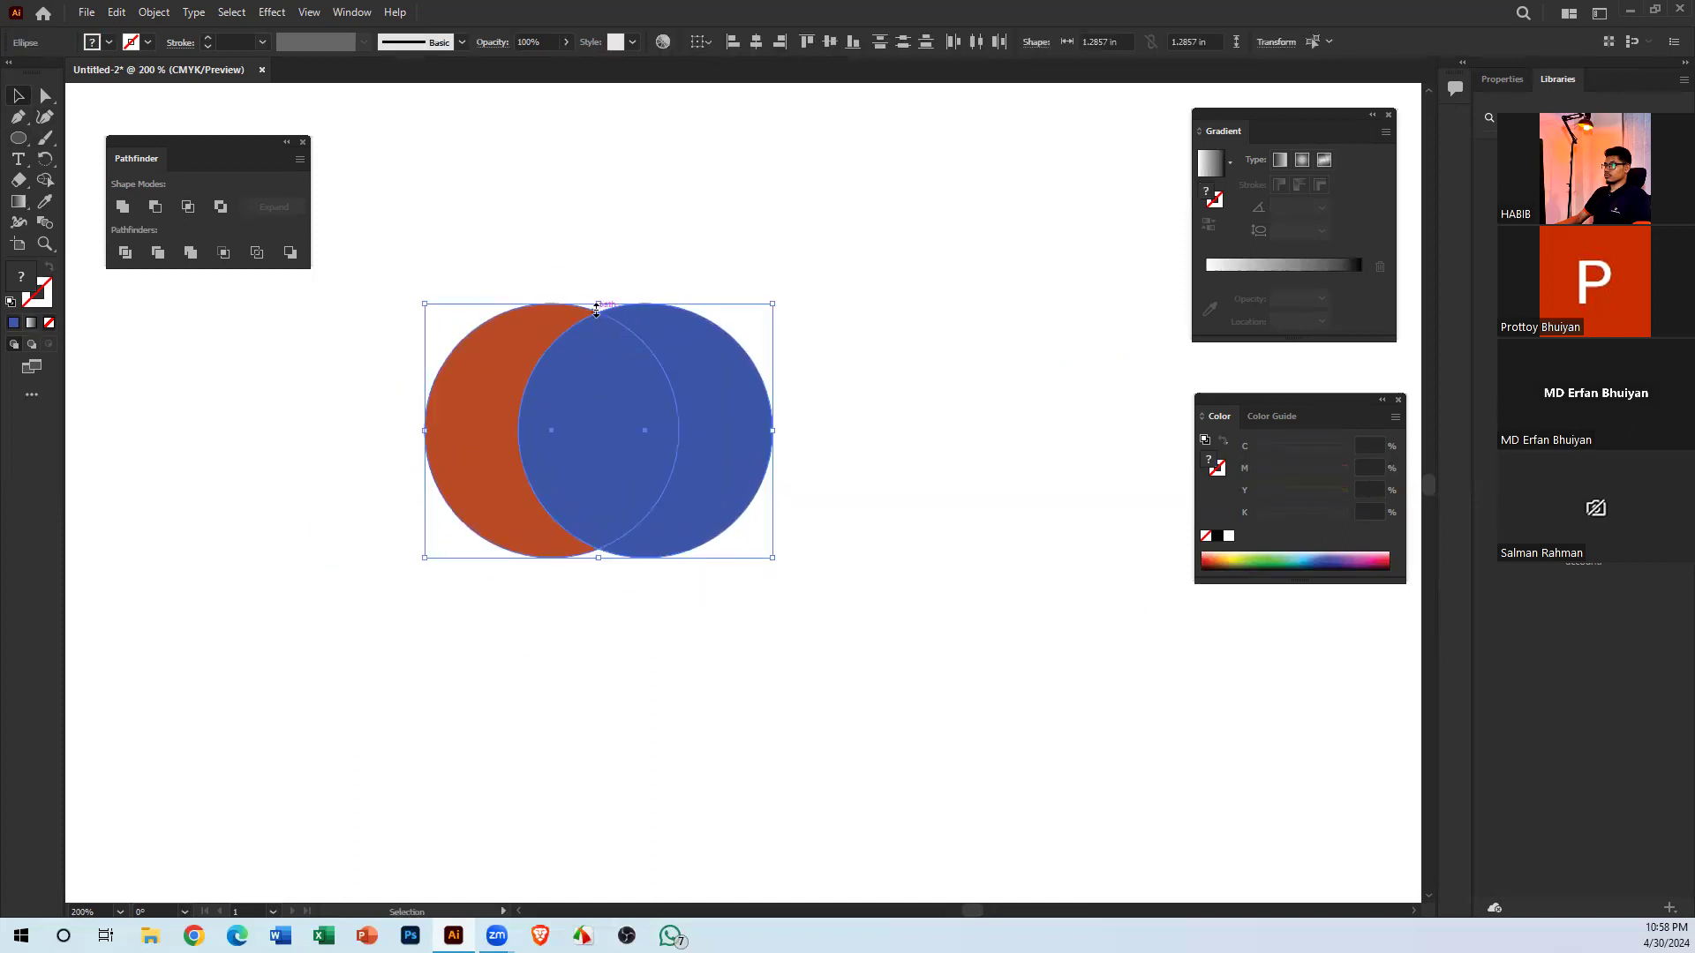
{"action": "left_click", "coordinate": [753, 495]}
{"action": "left_click_drag", "start_coordinate": [723, 487], "coordinate": [791, 488]}
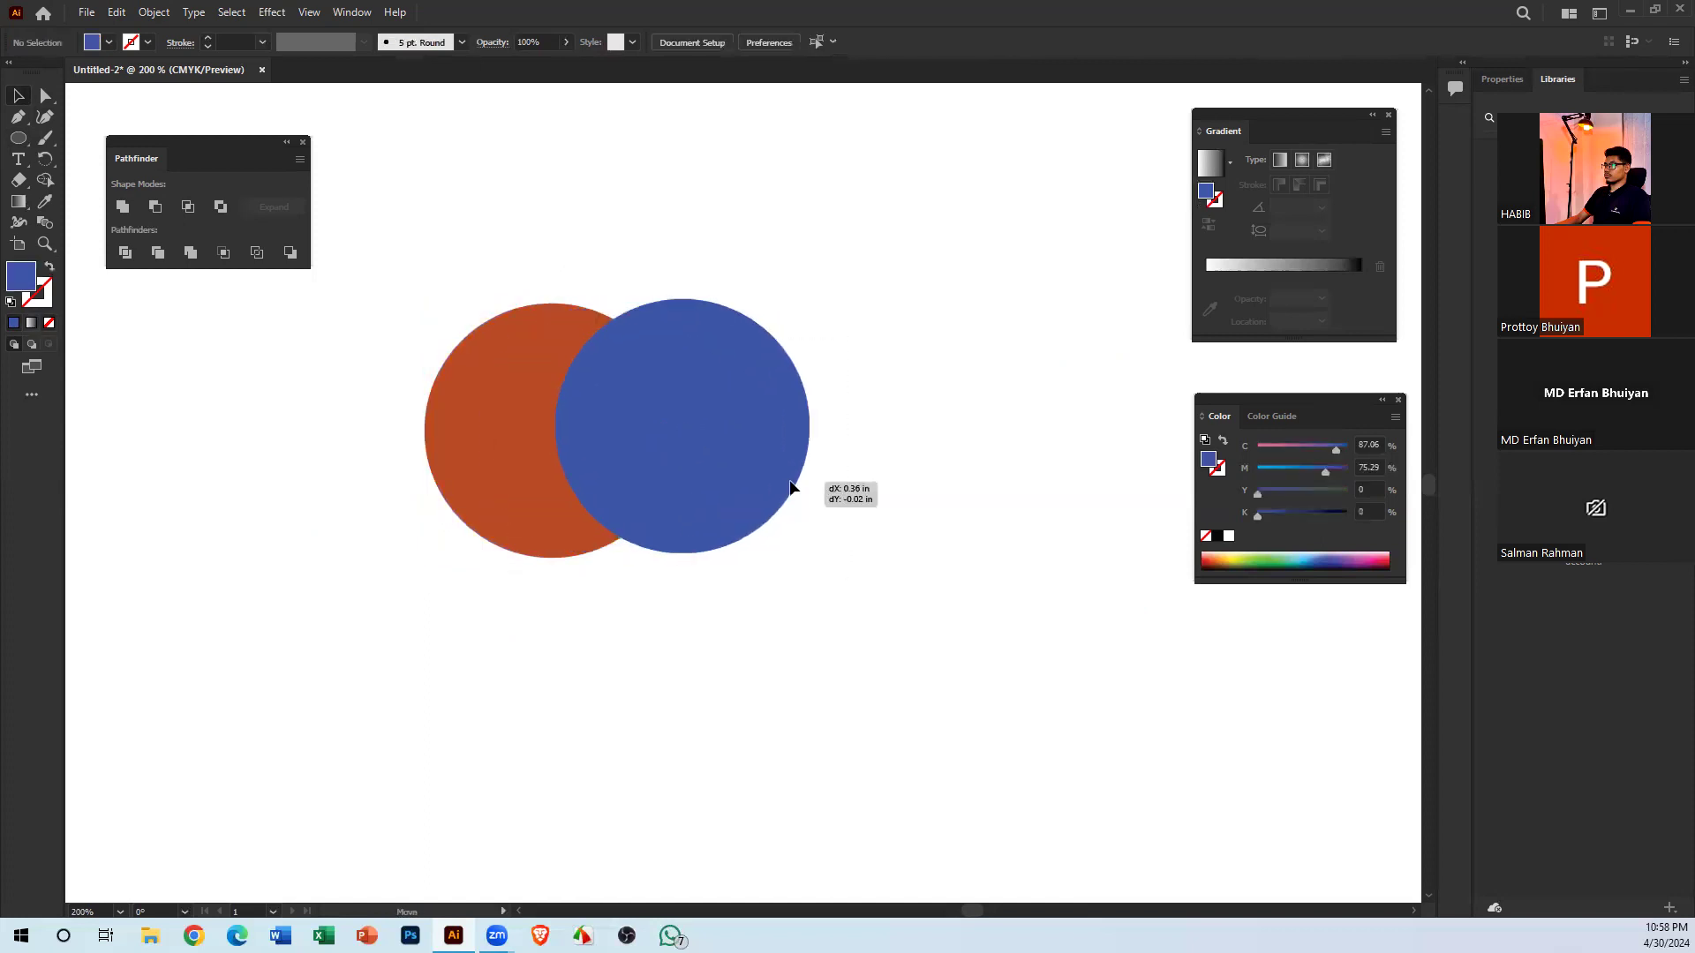
Select both overlapping circles and apply the Pathfinder Exclude shape mode to cut out their shared area
{"action": "left_click_drag", "start_coordinate": [804, 617], "coordinate": [526, 313]}
{"action": "left_click", "coordinate": [837, 489]}
{"action": "left_click_drag", "start_coordinate": [545, 185], "coordinate": [720, 688]}
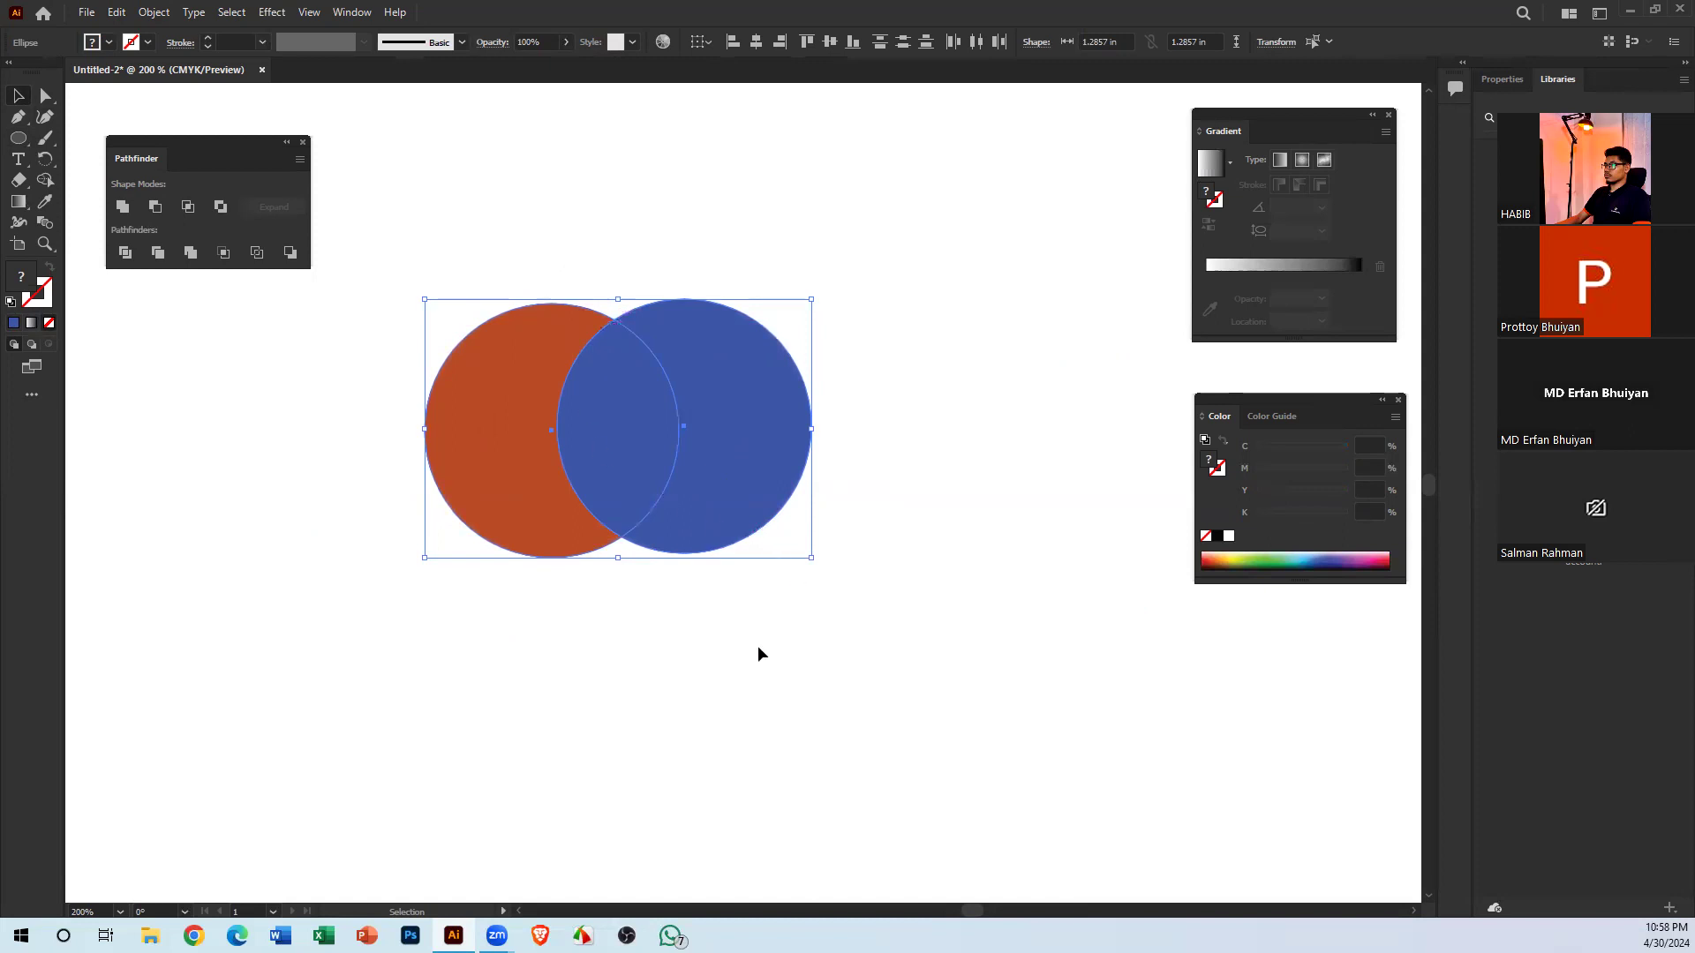
{"action": "left_click", "coordinate": [720, 622]}
{"action": "left_click", "coordinate": [712, 523]}
{"action": "left_click_drag", "start_coordinate": [448, 202], "coordinate": [810, 666]}
{"action": "left_click", "coordinate": [221, 209]}
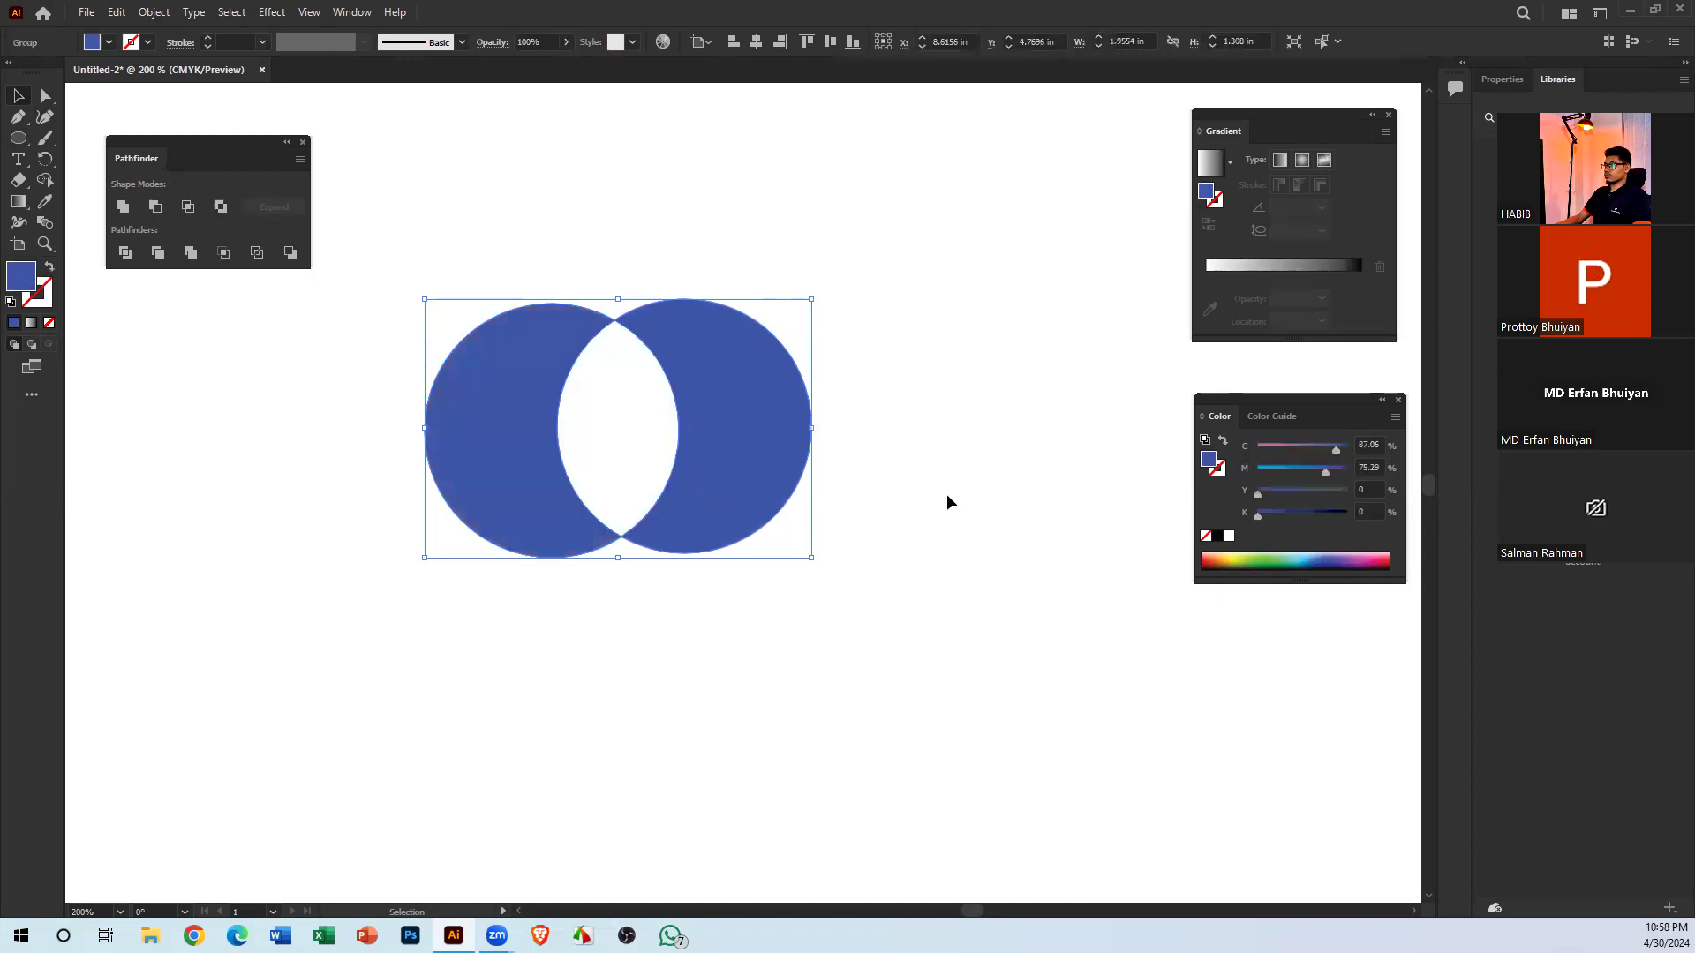
Move the excluded blue shape up and to the right as one object, and delete it from the artboard
{"action": "mouse_move", "coordinate": [754, 392]}
{"action": "left_mouse_down"}
{"action": "mouse_move", "coordinate": [965, 310]}
{"action": "mouse_move", "coordinate": [747, 376]}
{"action": "left_mouse_up"}
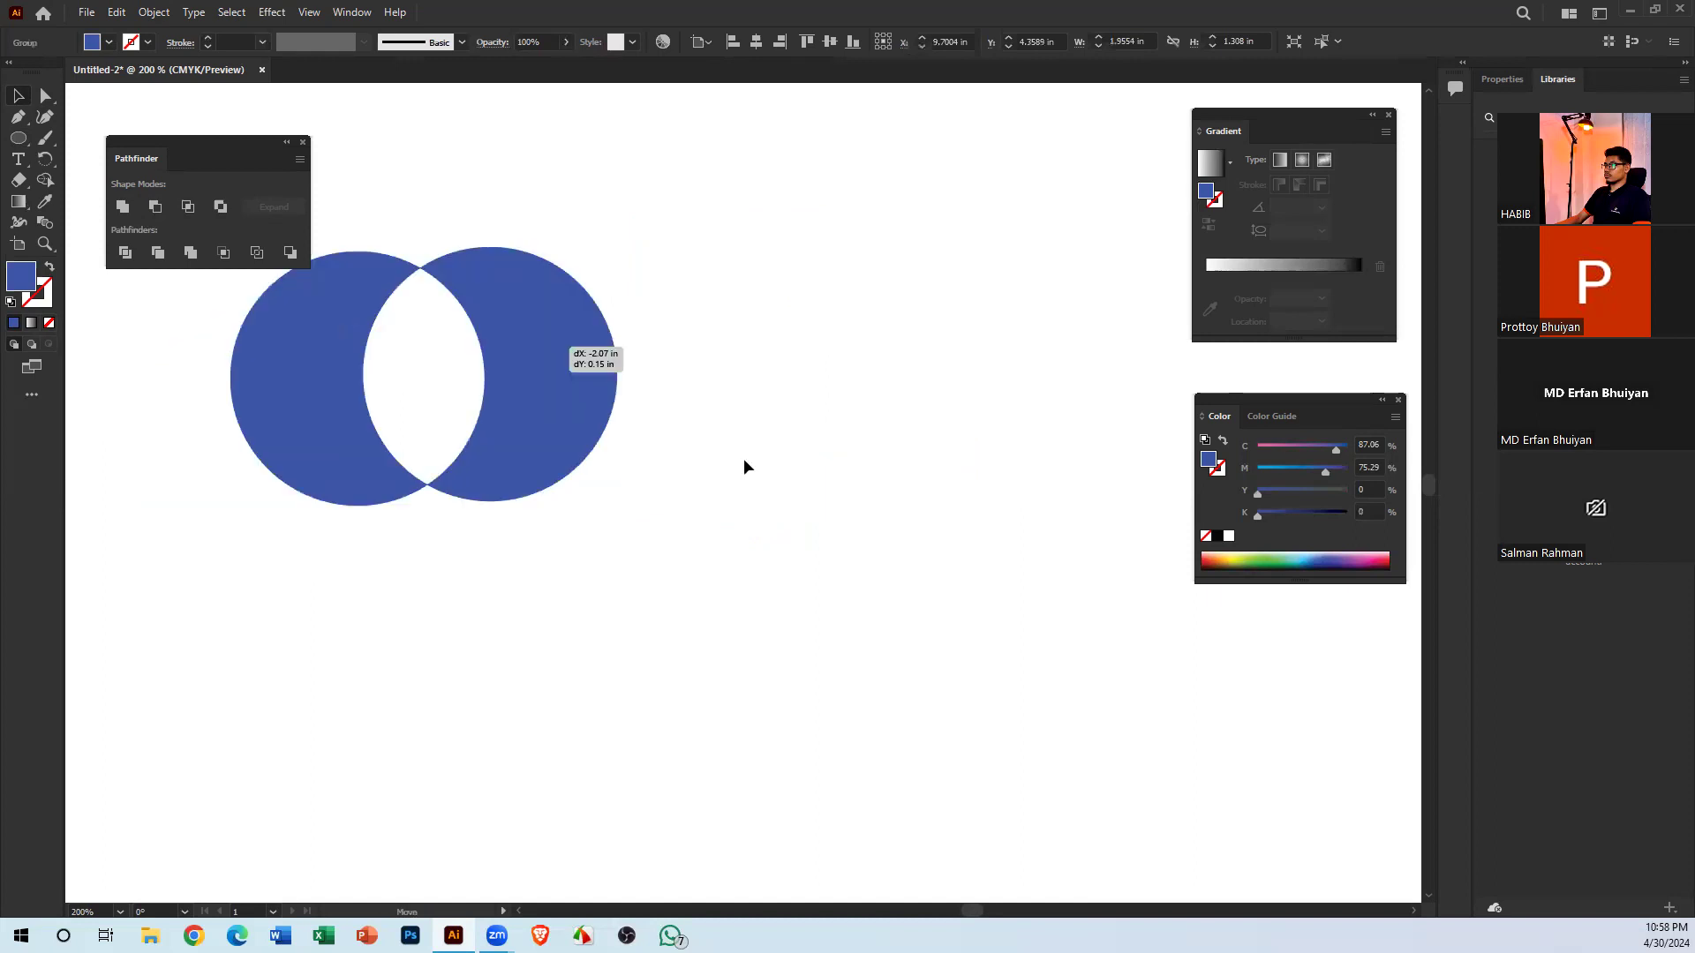
{"action": "left_click_drag", "start_coordinate": [743, 458], "coordinate": [743, 458]}
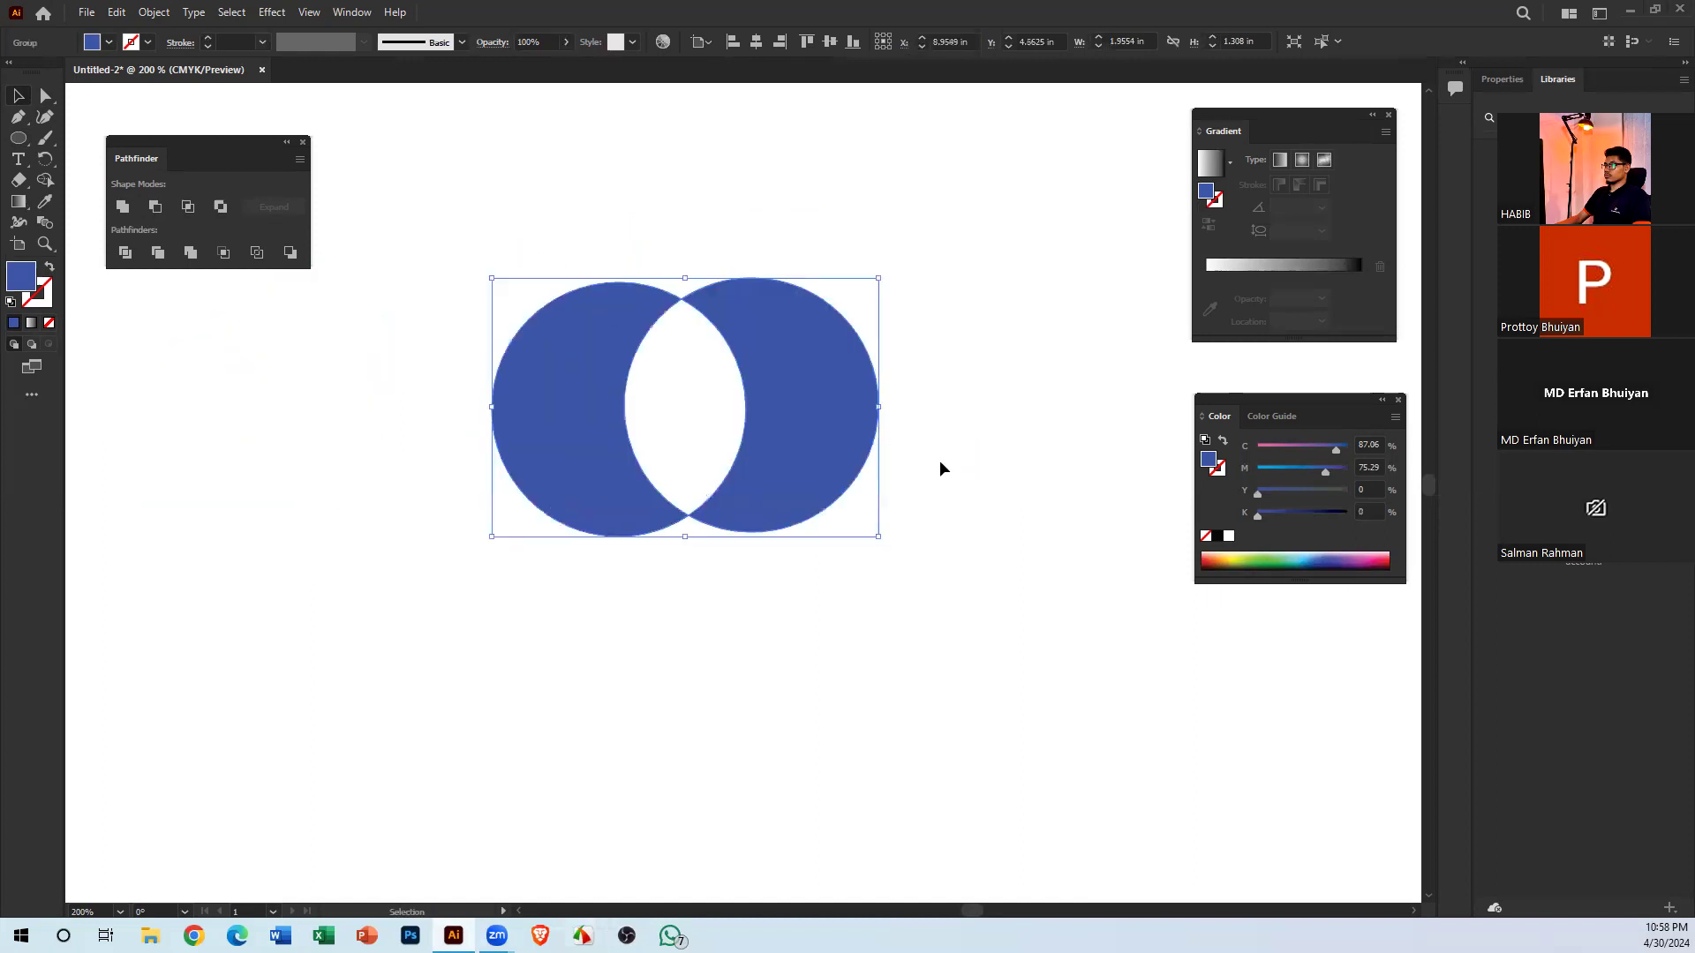
{"action": "left_click_drag", "start_coordinate": [806, 418], "coordinate": [911, 611]}
{"action": "left_click_drag", "start_coordinate": [789, 353], "coordinate": [789, 353]}
{"action": "left_click", "coordinate": [776, 494]}
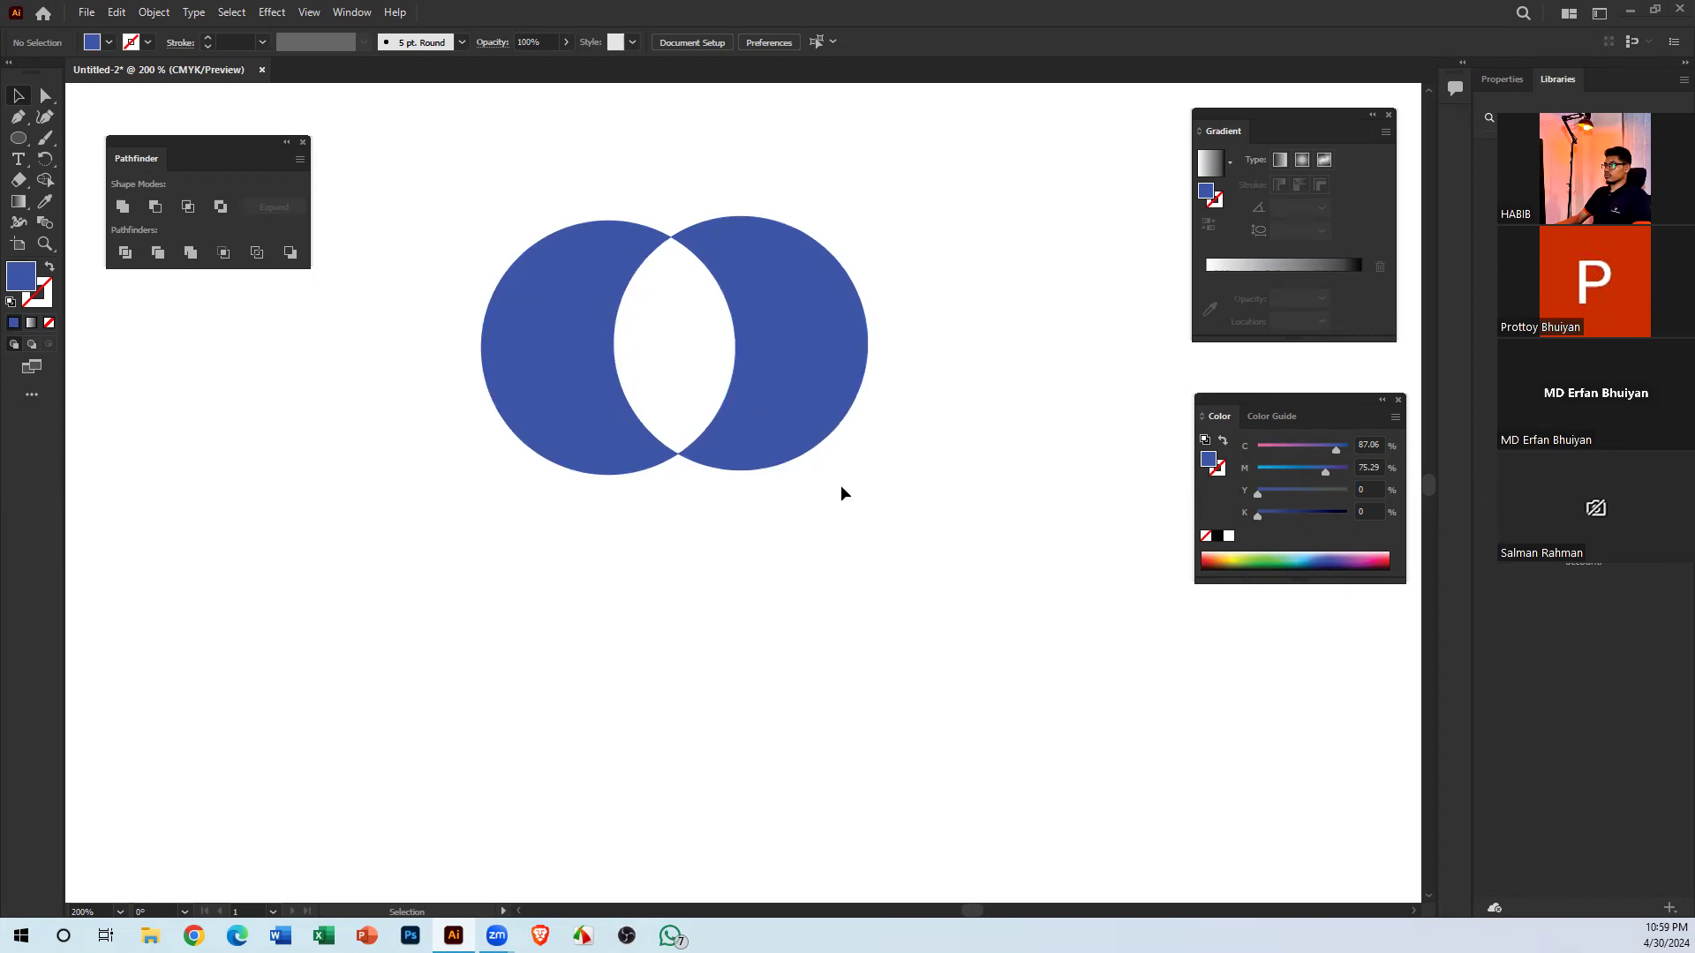
{"action": "left_click_drag", "start_coordinate": [951, 544], "coordinate": [605, 276]}
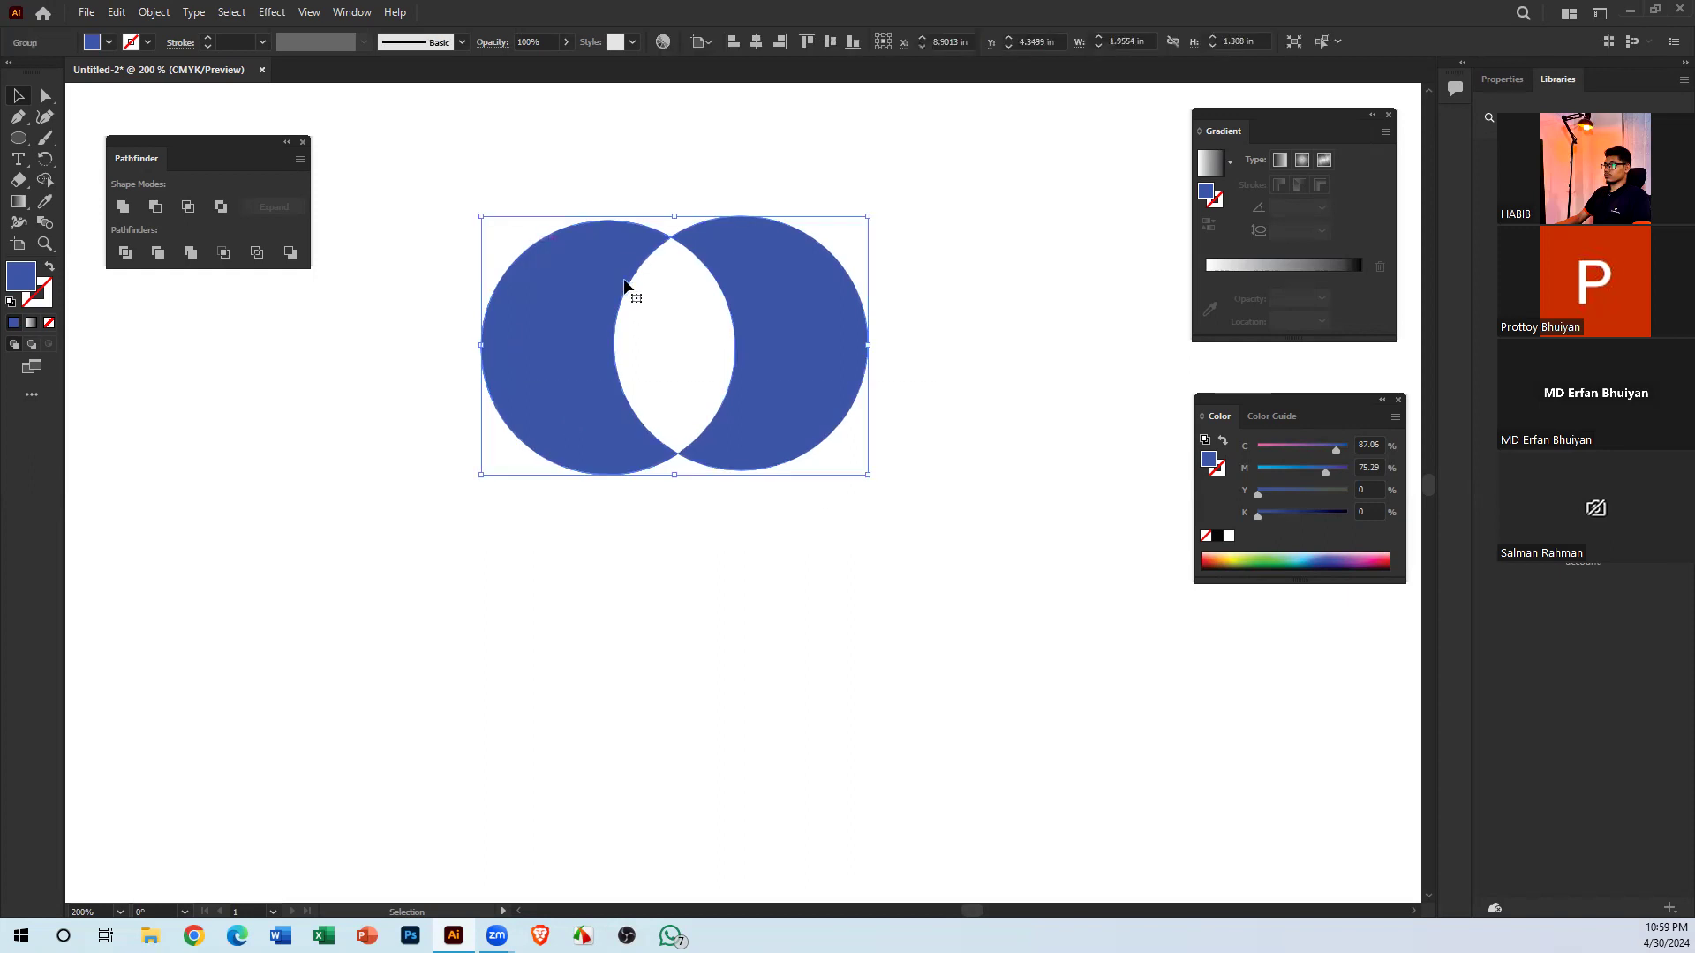
{"action": "key", "text": "Delete"}
{"action": "key", "text": "space"}
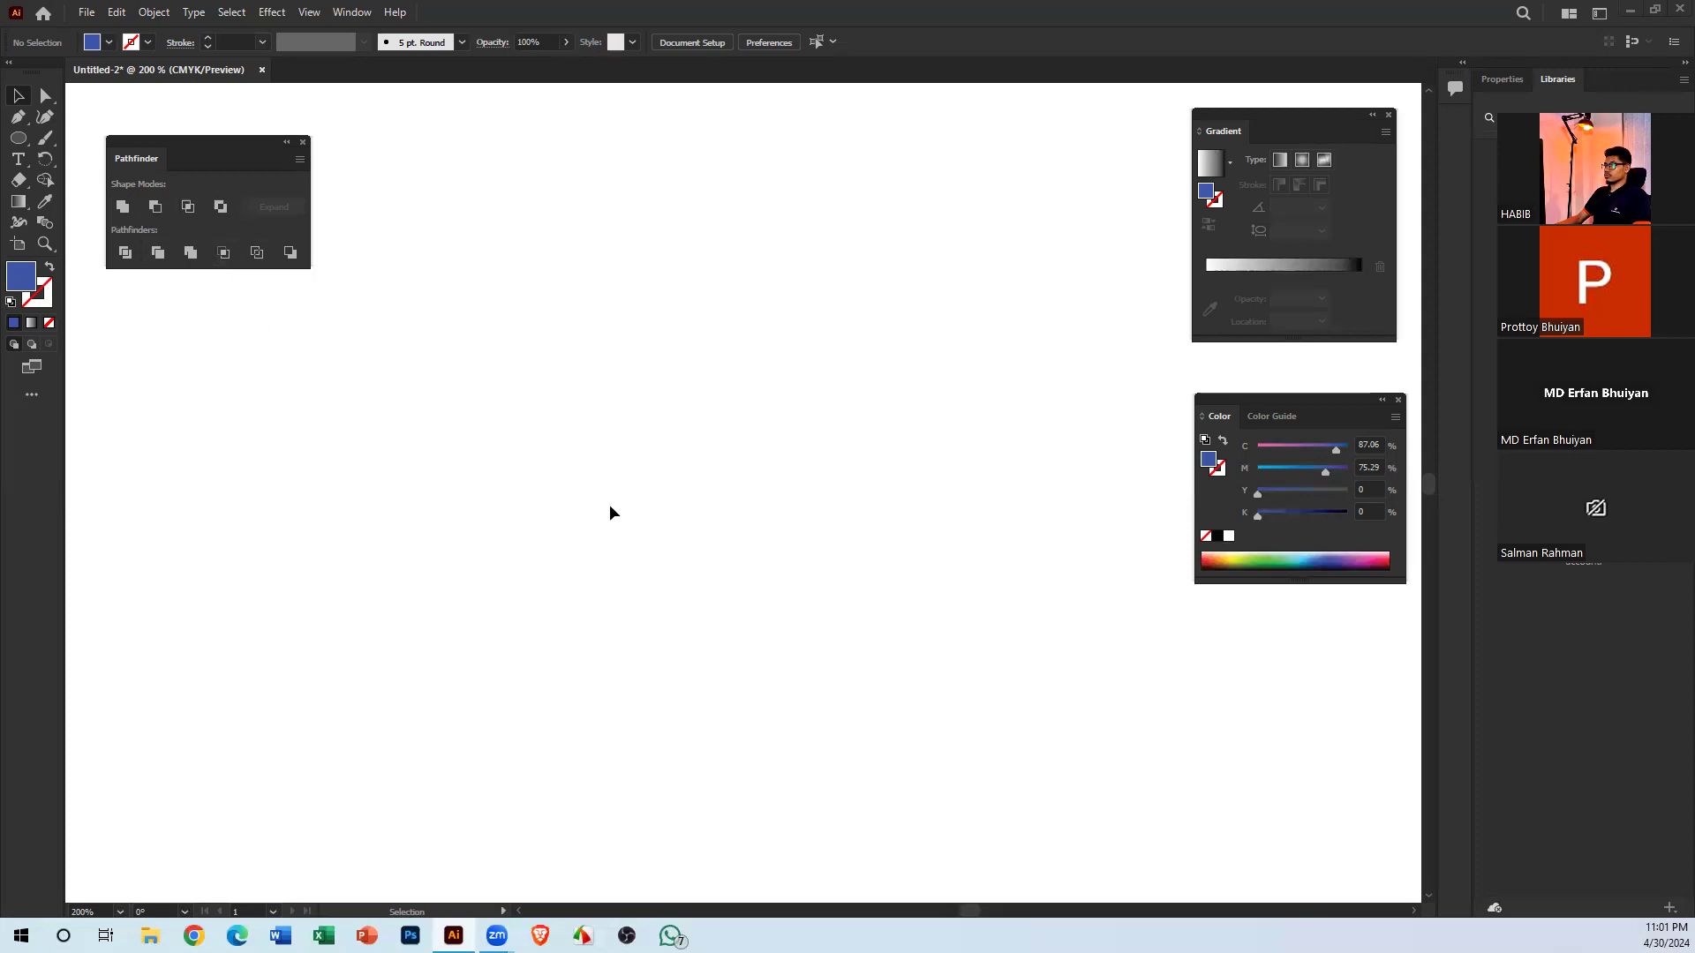
{"action": "left_click", "coordinate": [124, 253]}
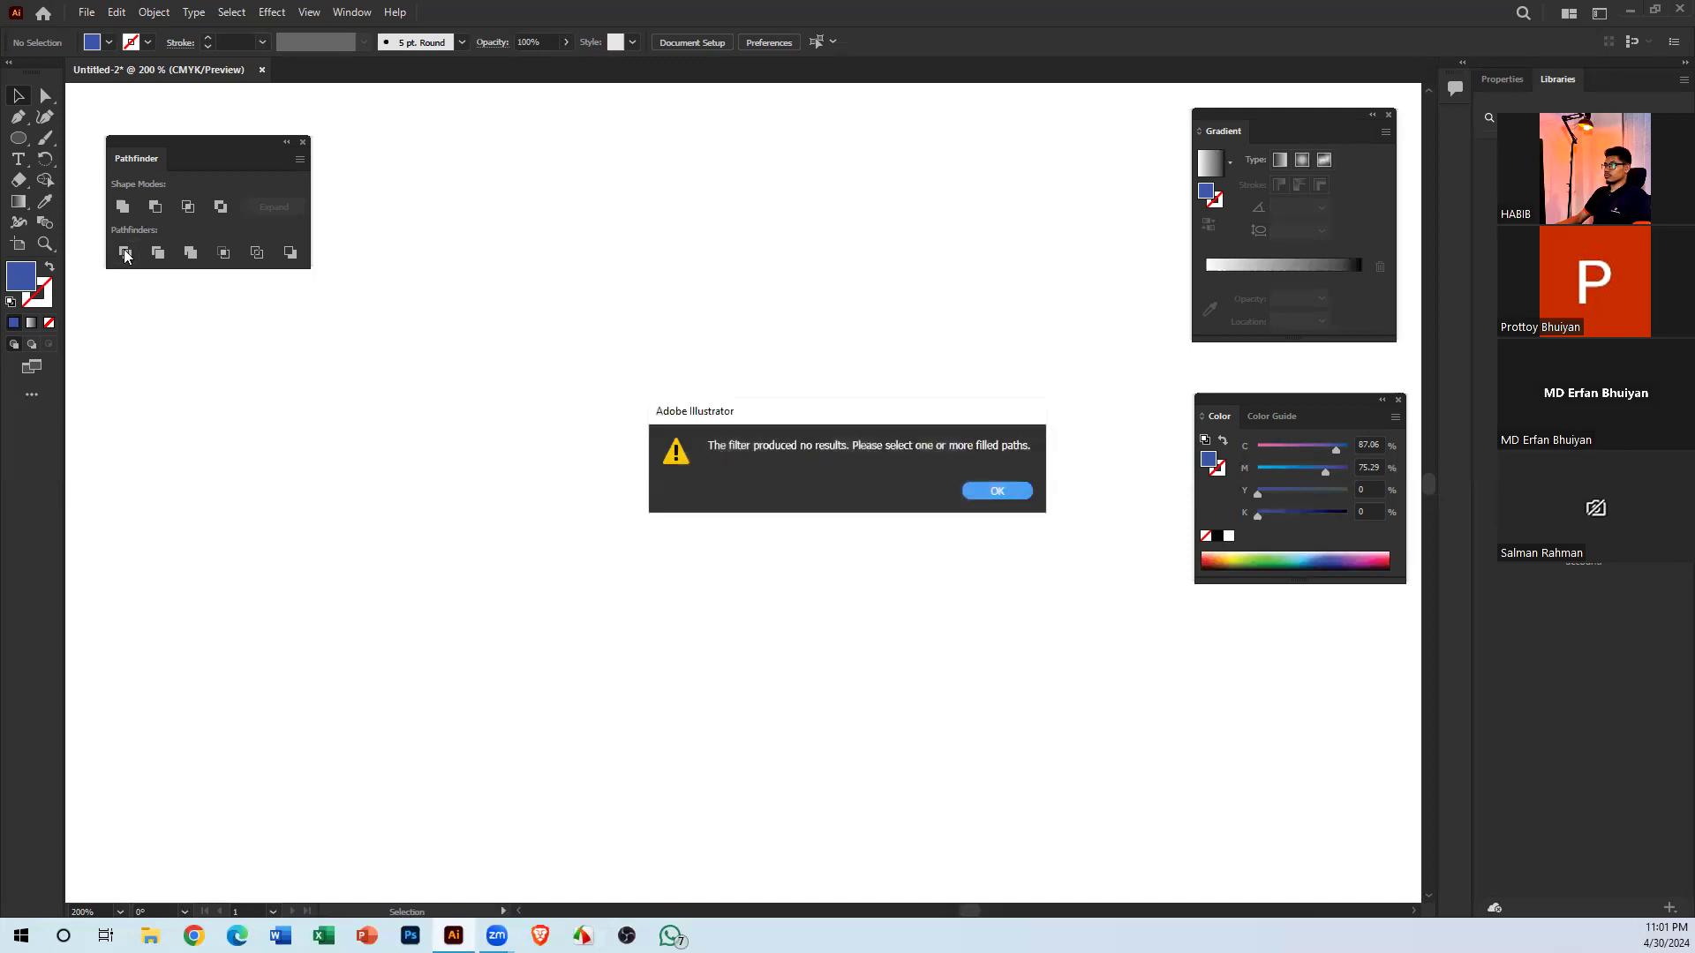
{"action": "left_click", "coordinate": [978, 486]}
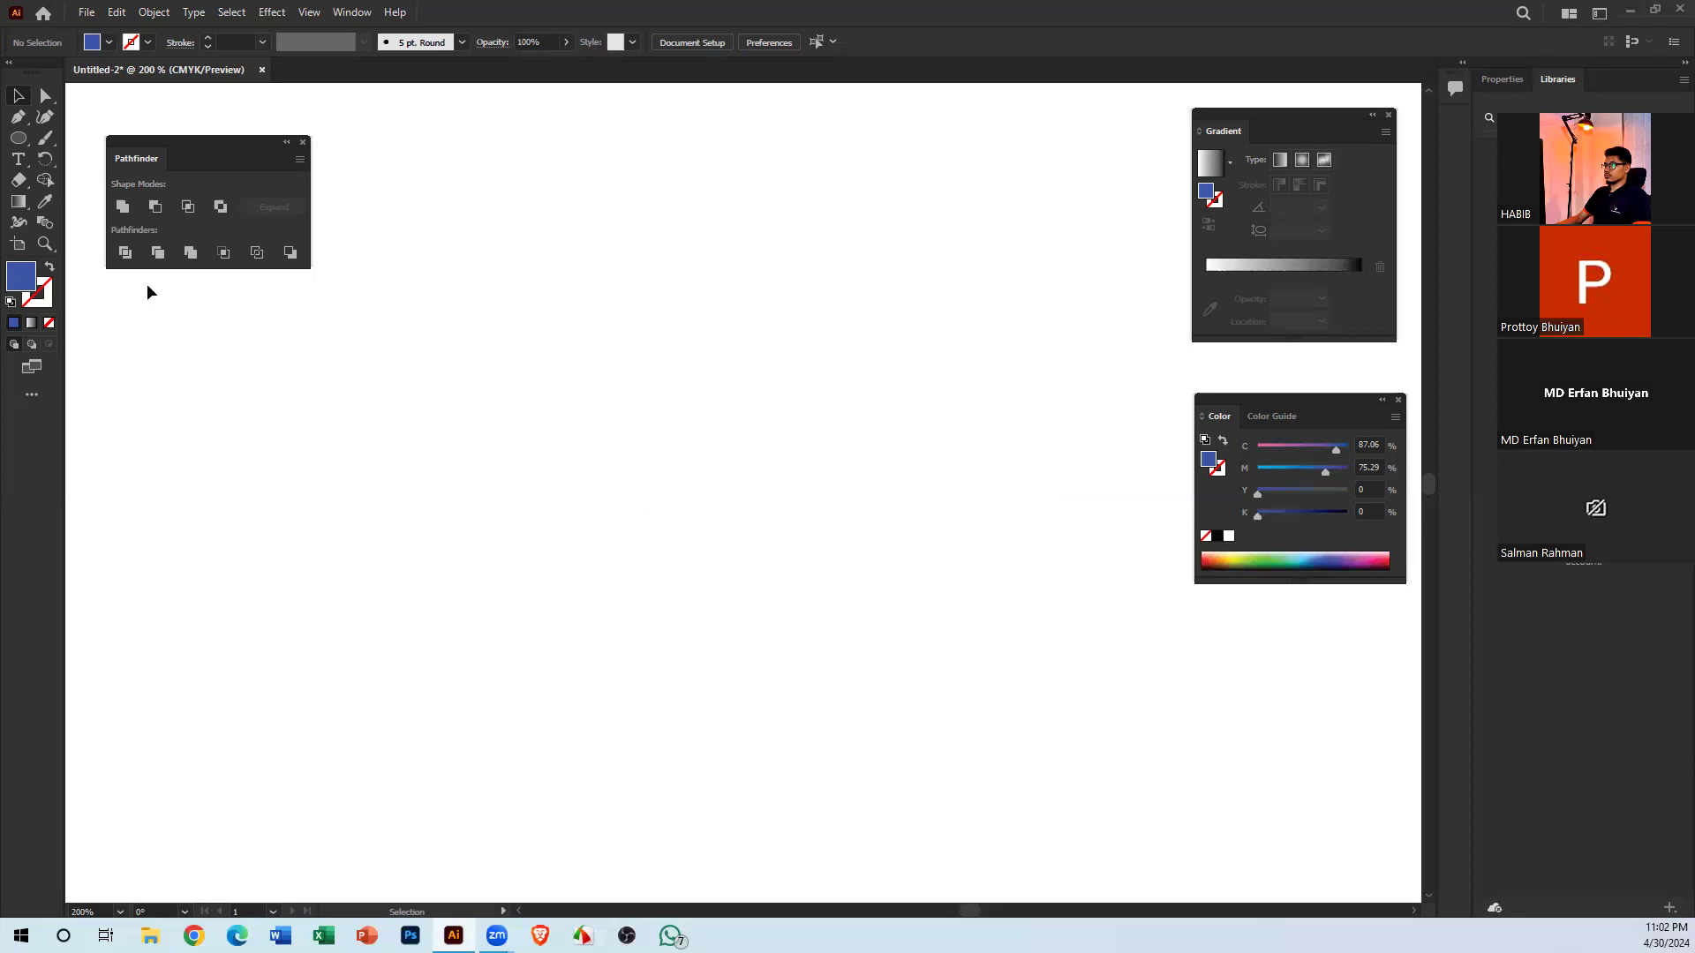
{"action": "left_click", "coordinate": [17, 138]}
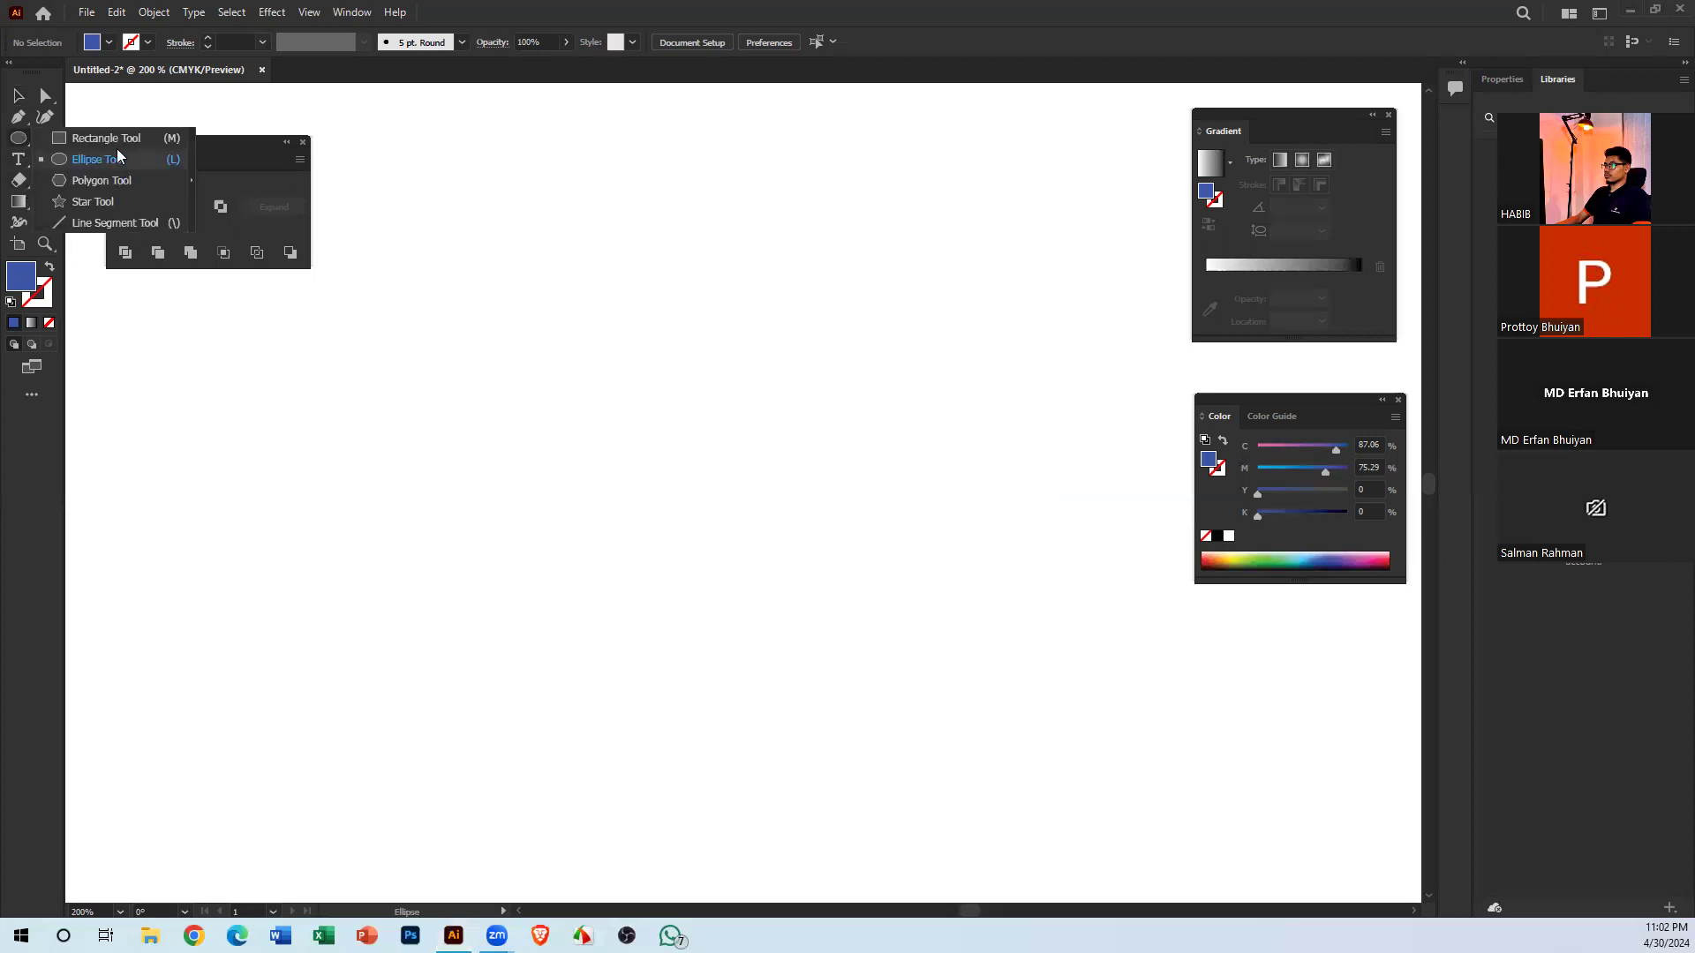
{"action": "left_click", "coordinate": [106, 138]}
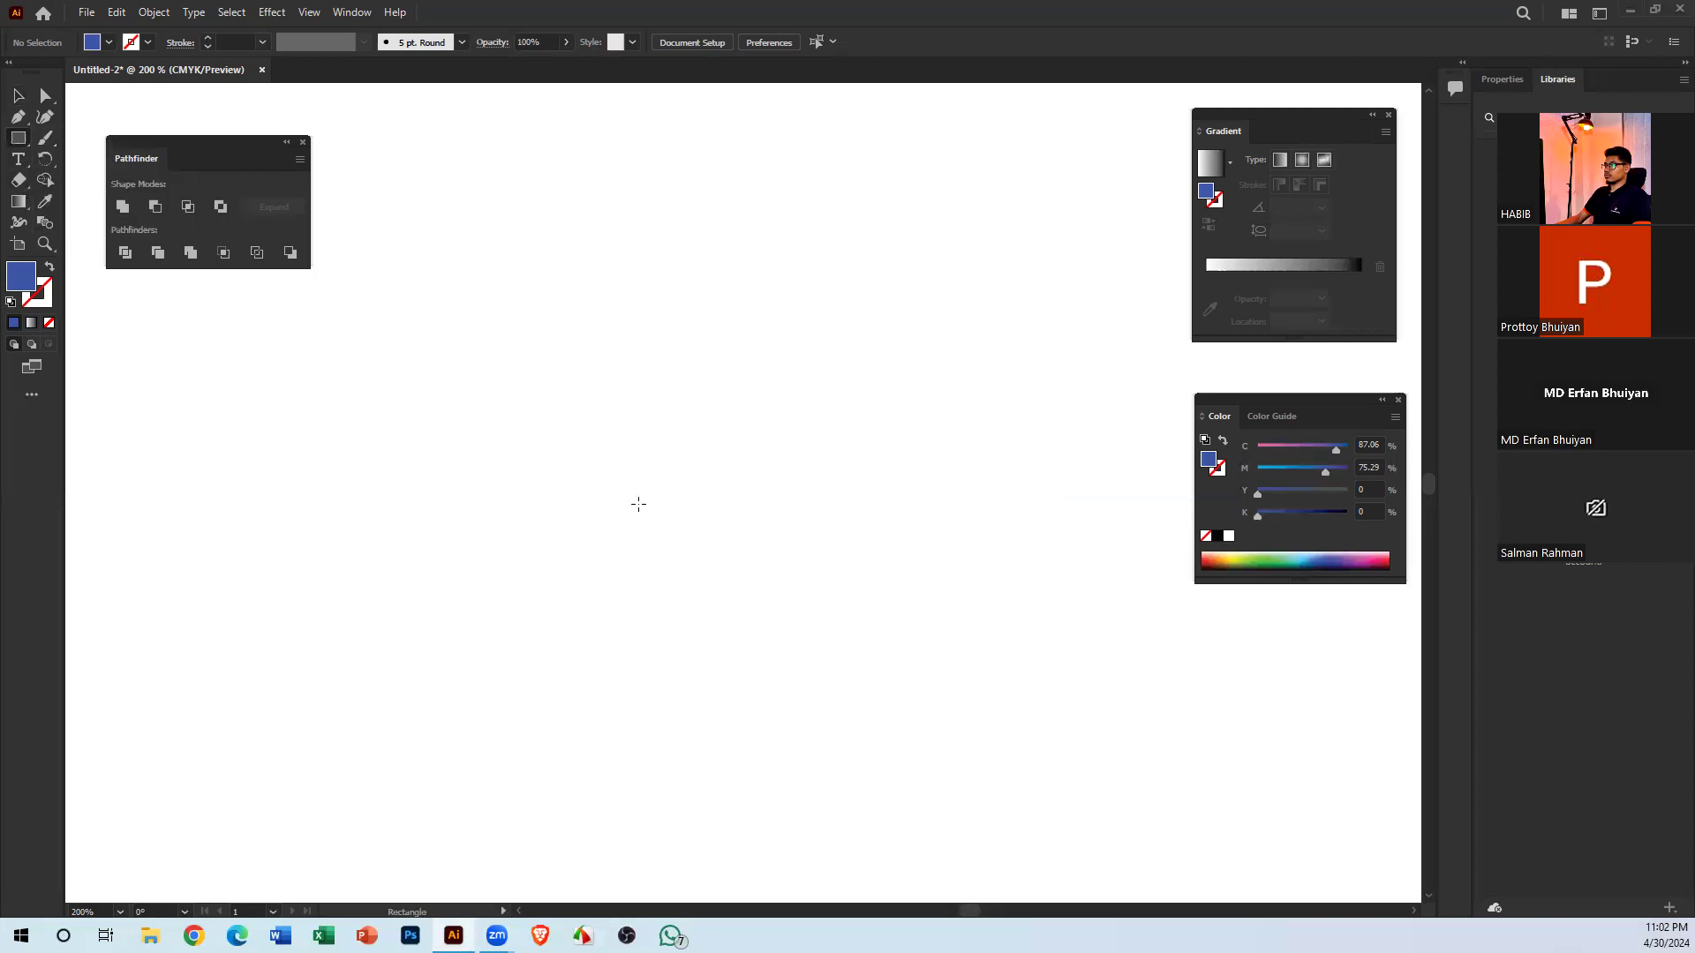
{"action": "mouse_move", "coordinate": [436, 397]}
{"action": "left_mouse_down"}
{"action": "mouse_move", "coordinate": [724, 565]}
{"action": "mouse_move", "coordinate": [785, 572]}
{"action": "mouse_move", "coordinate": [687, 522]}
{"action": "mouse_move", "coordinate": [615, 523]}
{"action": "left_mouse_up"}
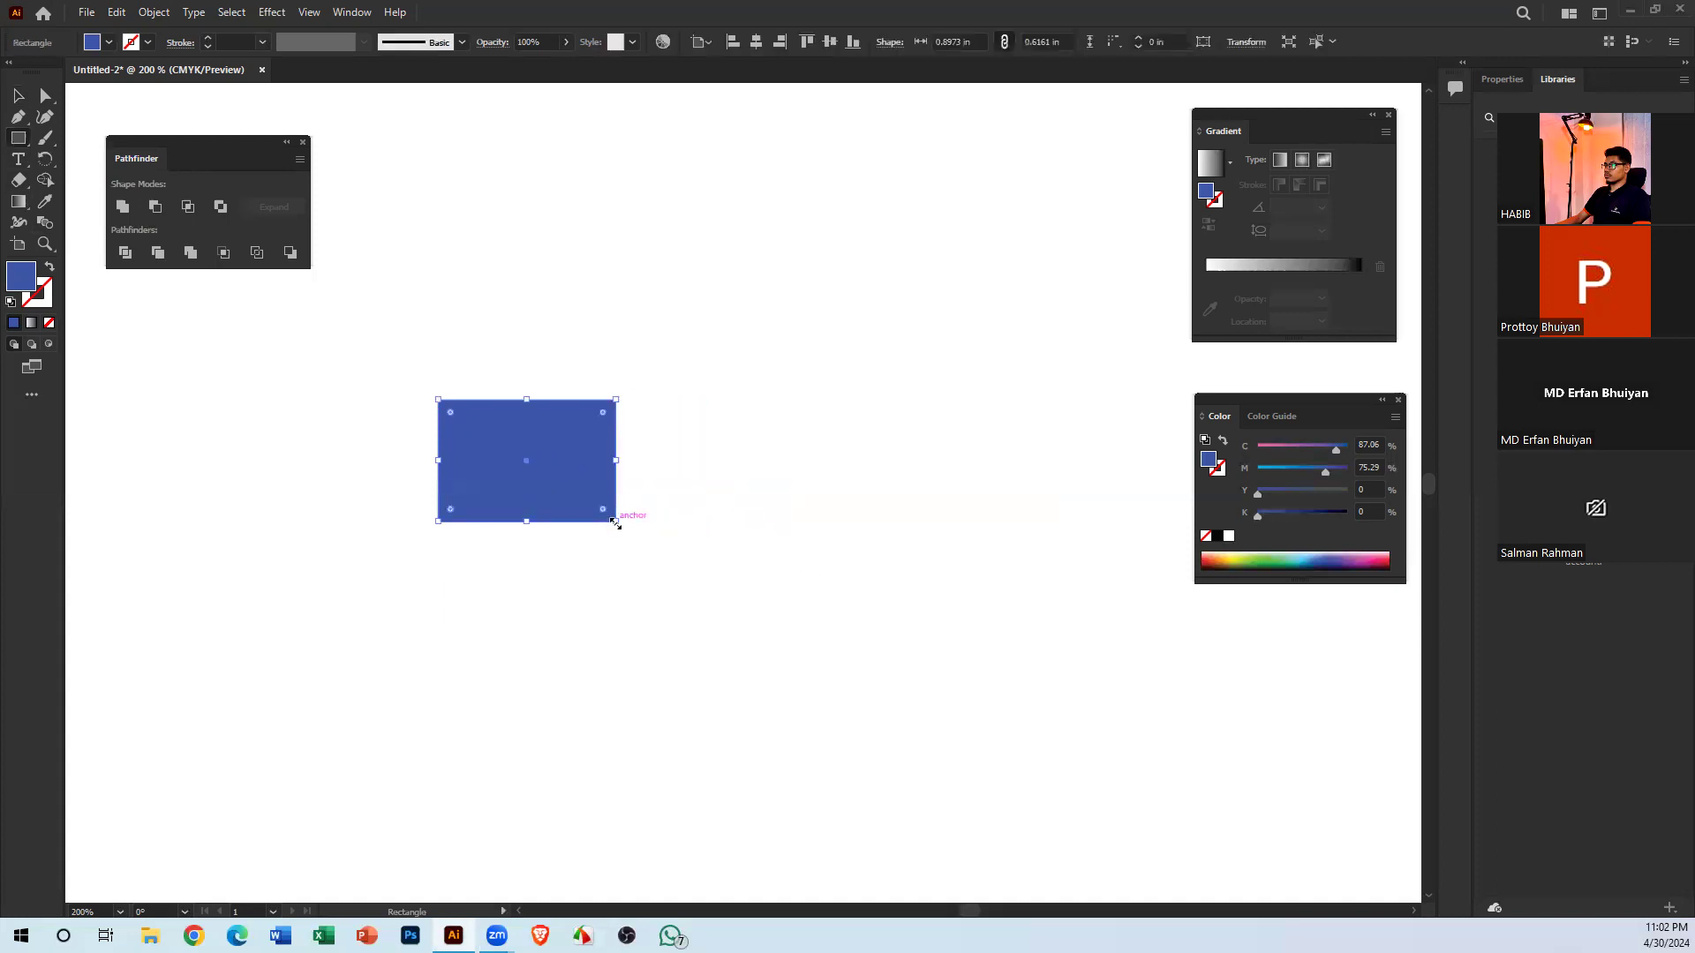
{"action": "key", "text": "Delete"}
Draw a blue circle about 0.58 in in diameter and duplicate it twice to form an overlapping three-circle cluster
{"action": "left_click_drag", "start_coordinate": [30, 143], "coordinate": [189, 164]}
{"action": "left_click_drag", "start_coordinate": [464, 427], "coordinate": [567, 540]}
{"action": "left_click", "coordinate": [18, 96]}
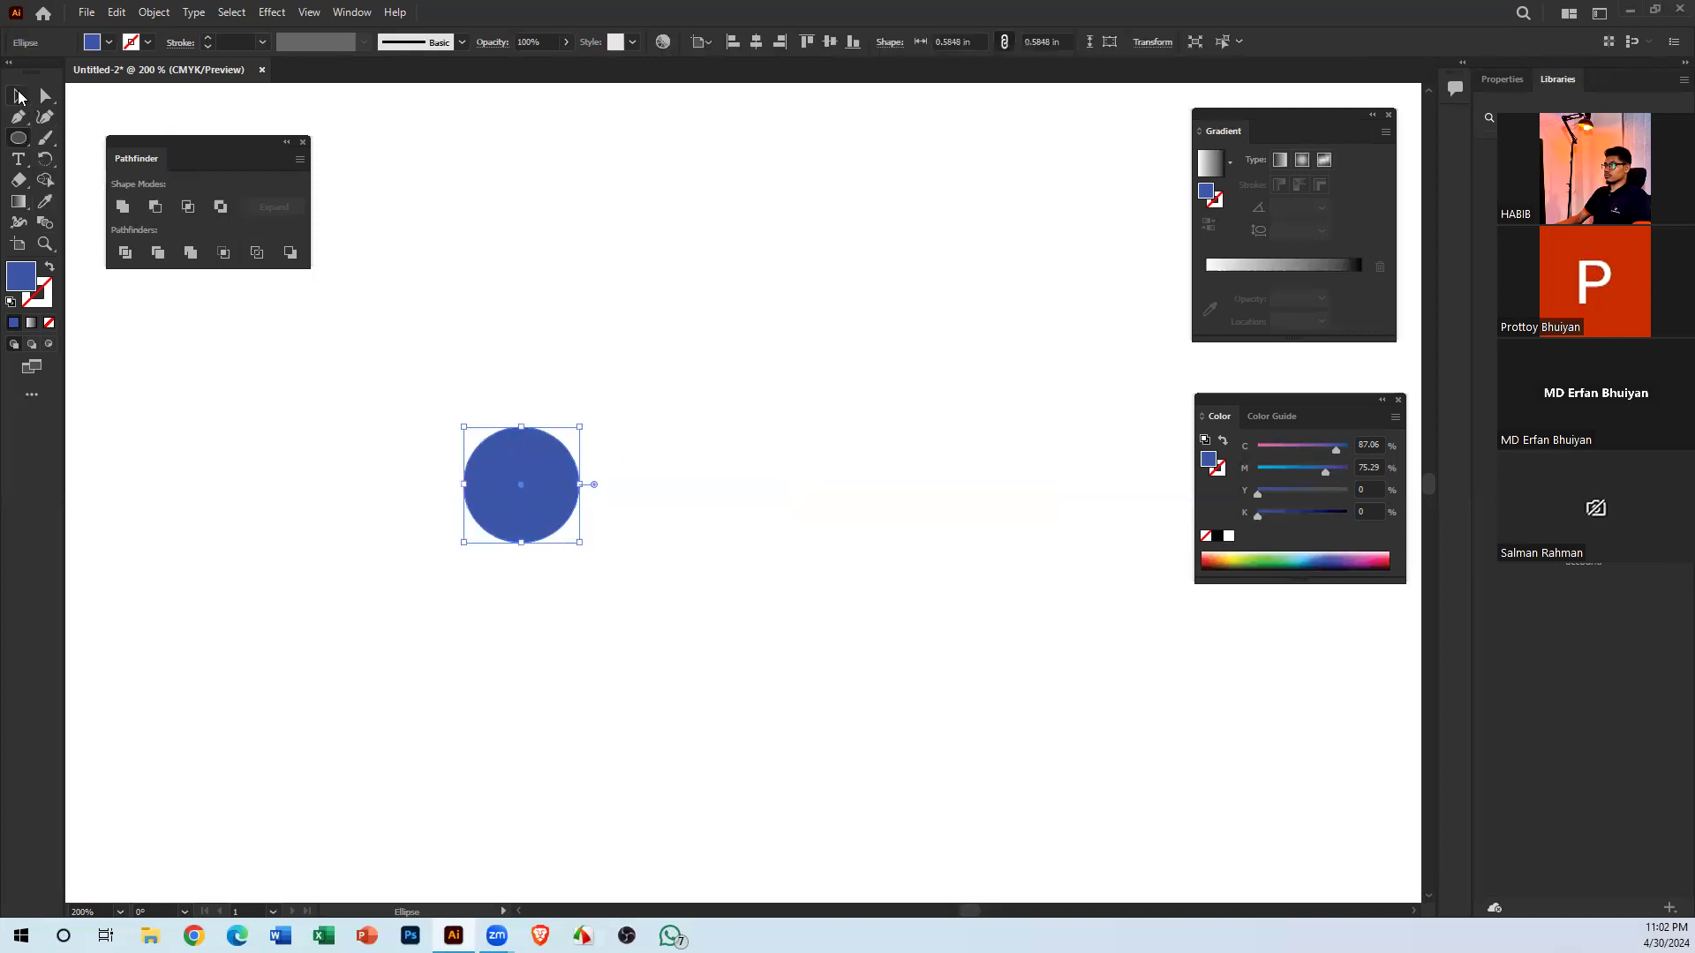
{"action": "left_click", "coordinate": [584, 306]}
{"action": "left_click", "coordinate": [514, 473]}
{"action": "left_click_drag", "start_coordinate": [530, 508], "coordinate": [578, 553]}
Try aligning the three circles to the selection by horizontal center and by vertical center, undoing each alignment
{"action": "key", "text": "ctrl+a"}
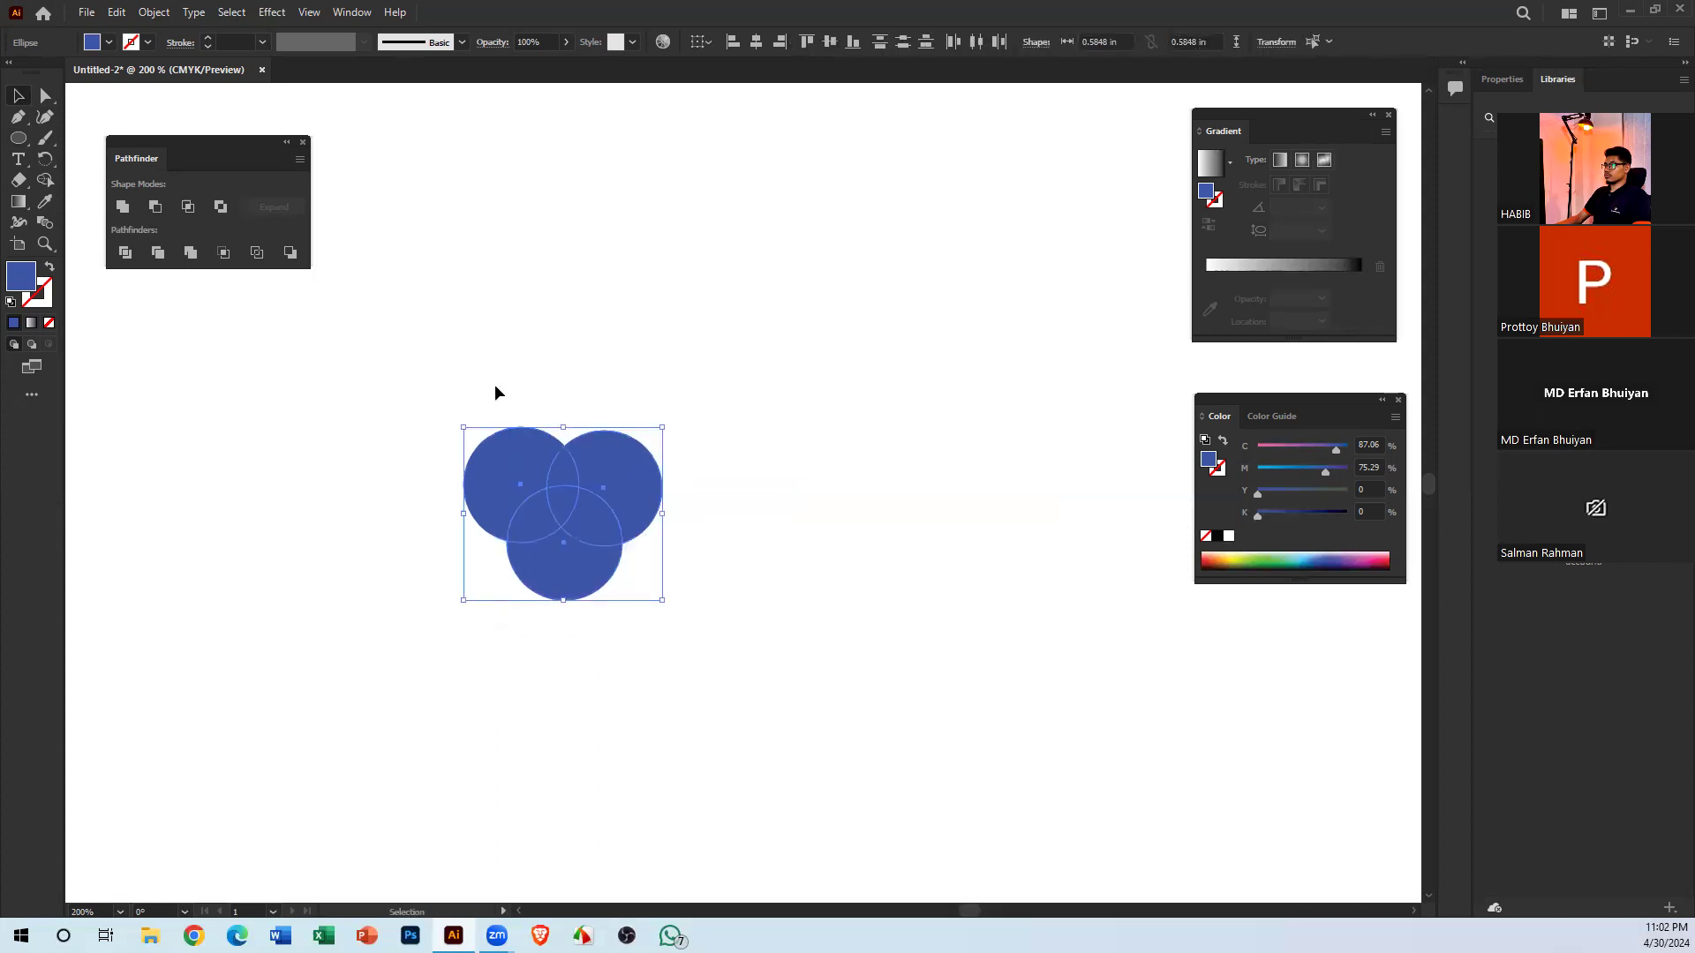
{"action": "left_click", "coordinate": [702, 42]}
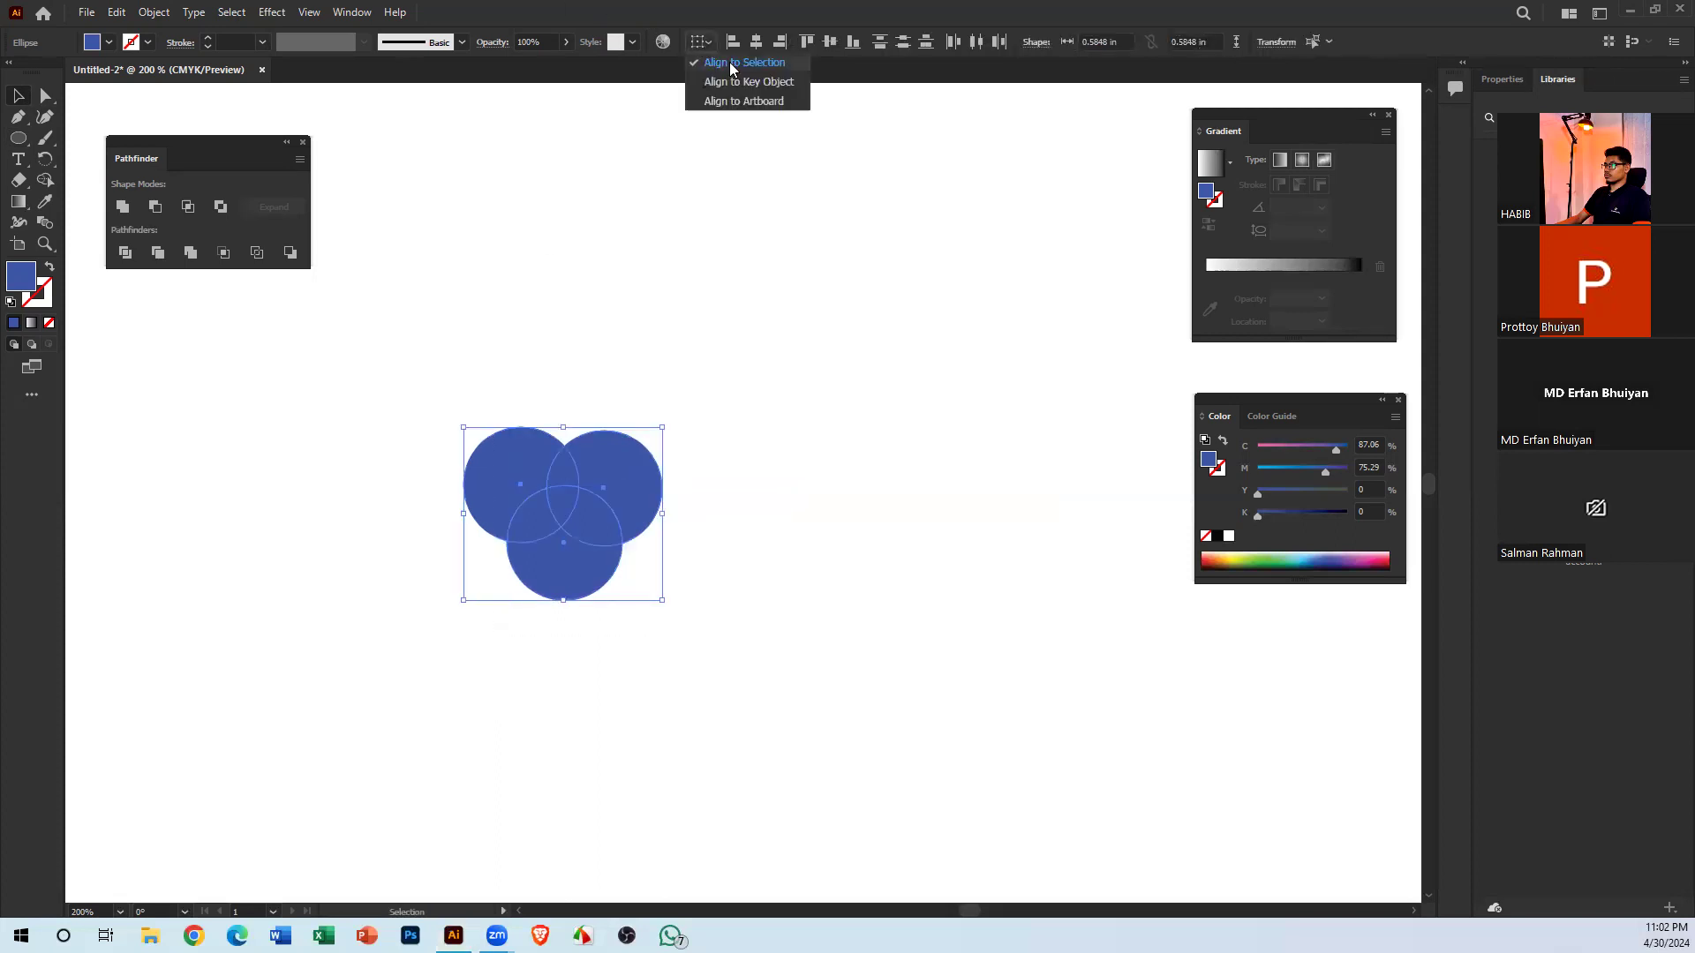
{"action": "left_click", "coordinate": [740, 63]}
{"action": "left_click", "coordinate": [756, 41]}
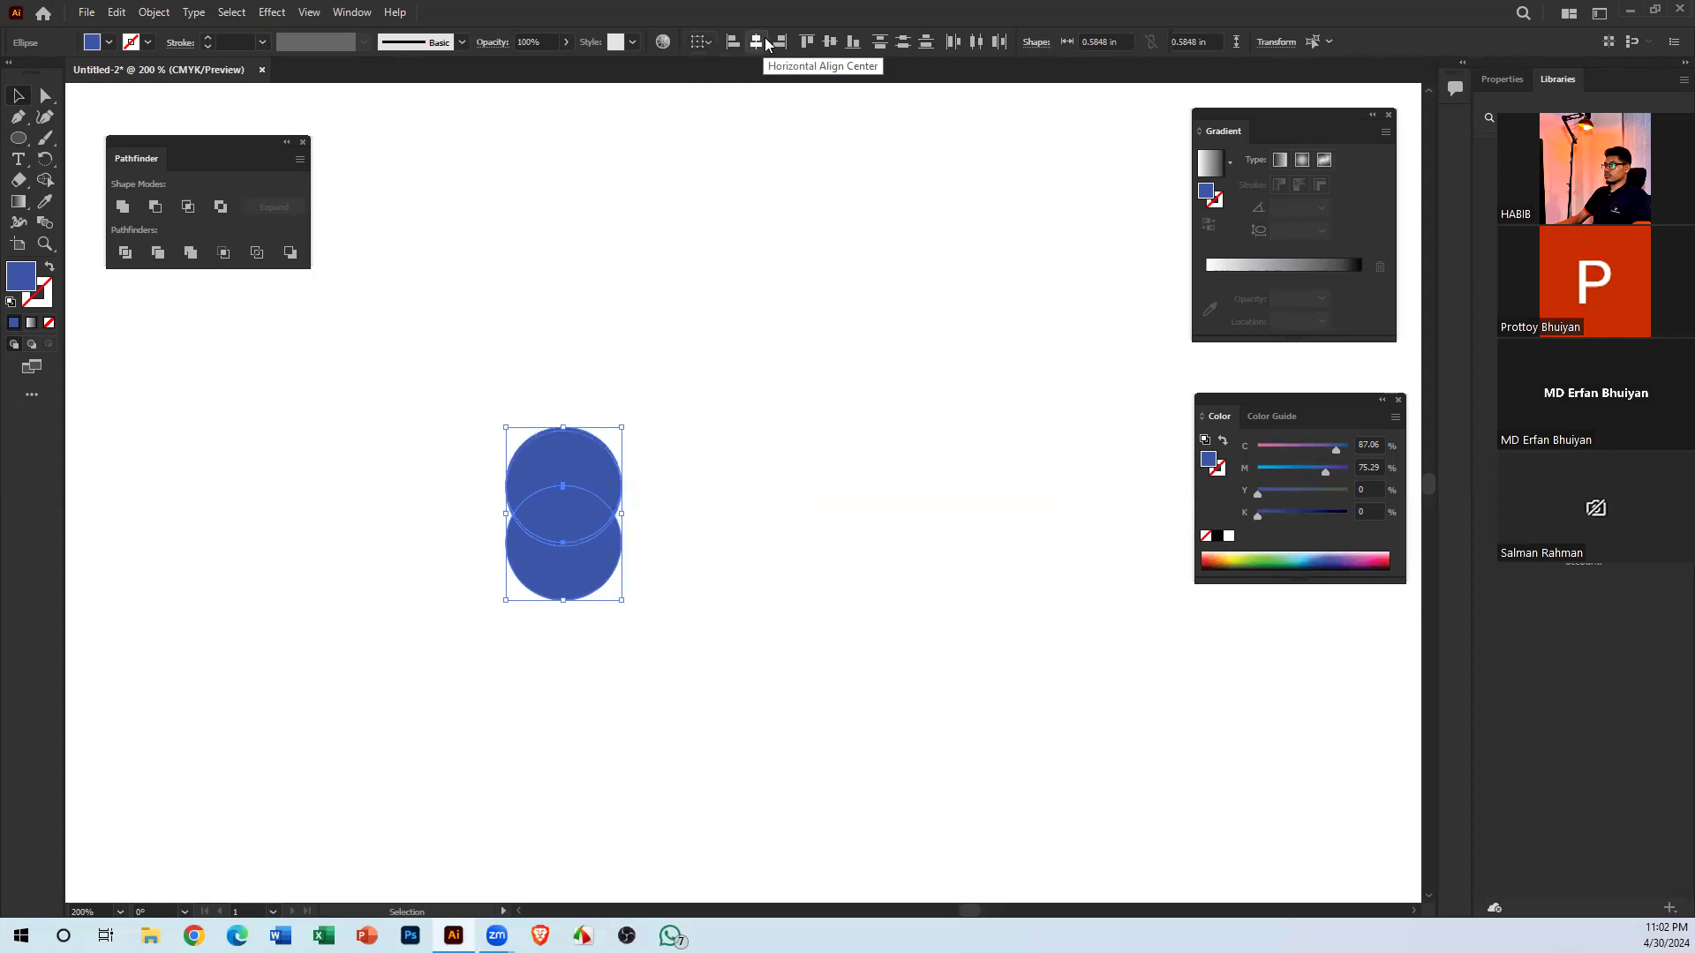
{"action": "key", "text": "ctrl+z"}
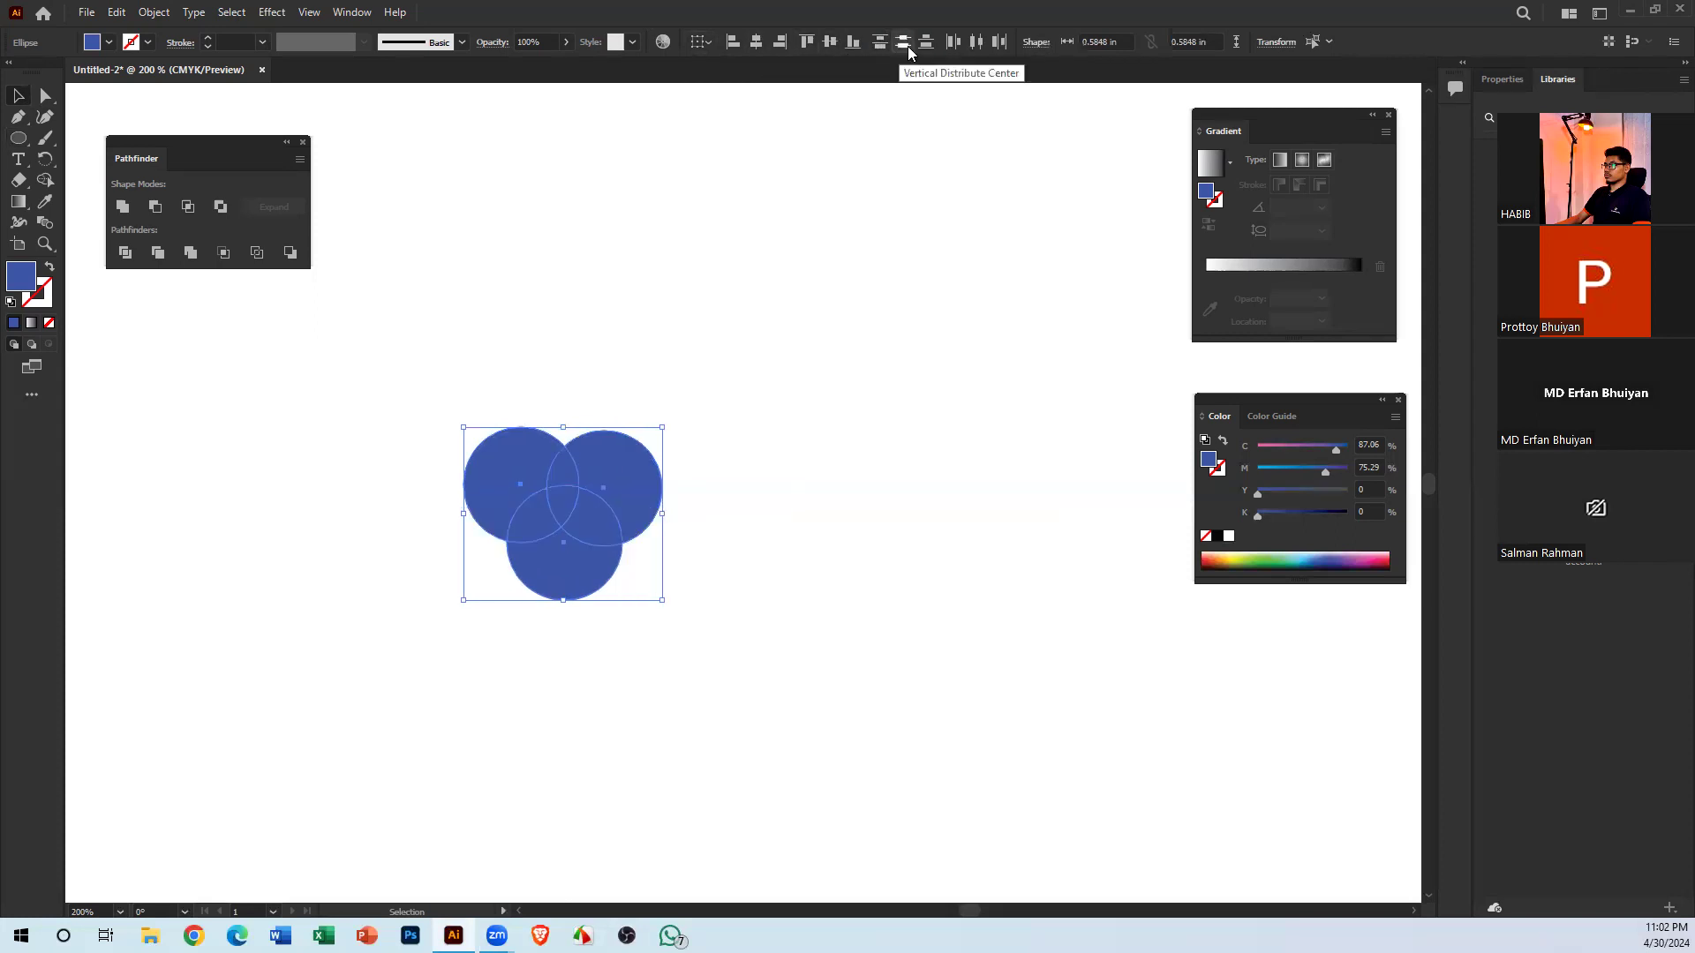
{"action": "left_click", "coordinate": [830, 42]}
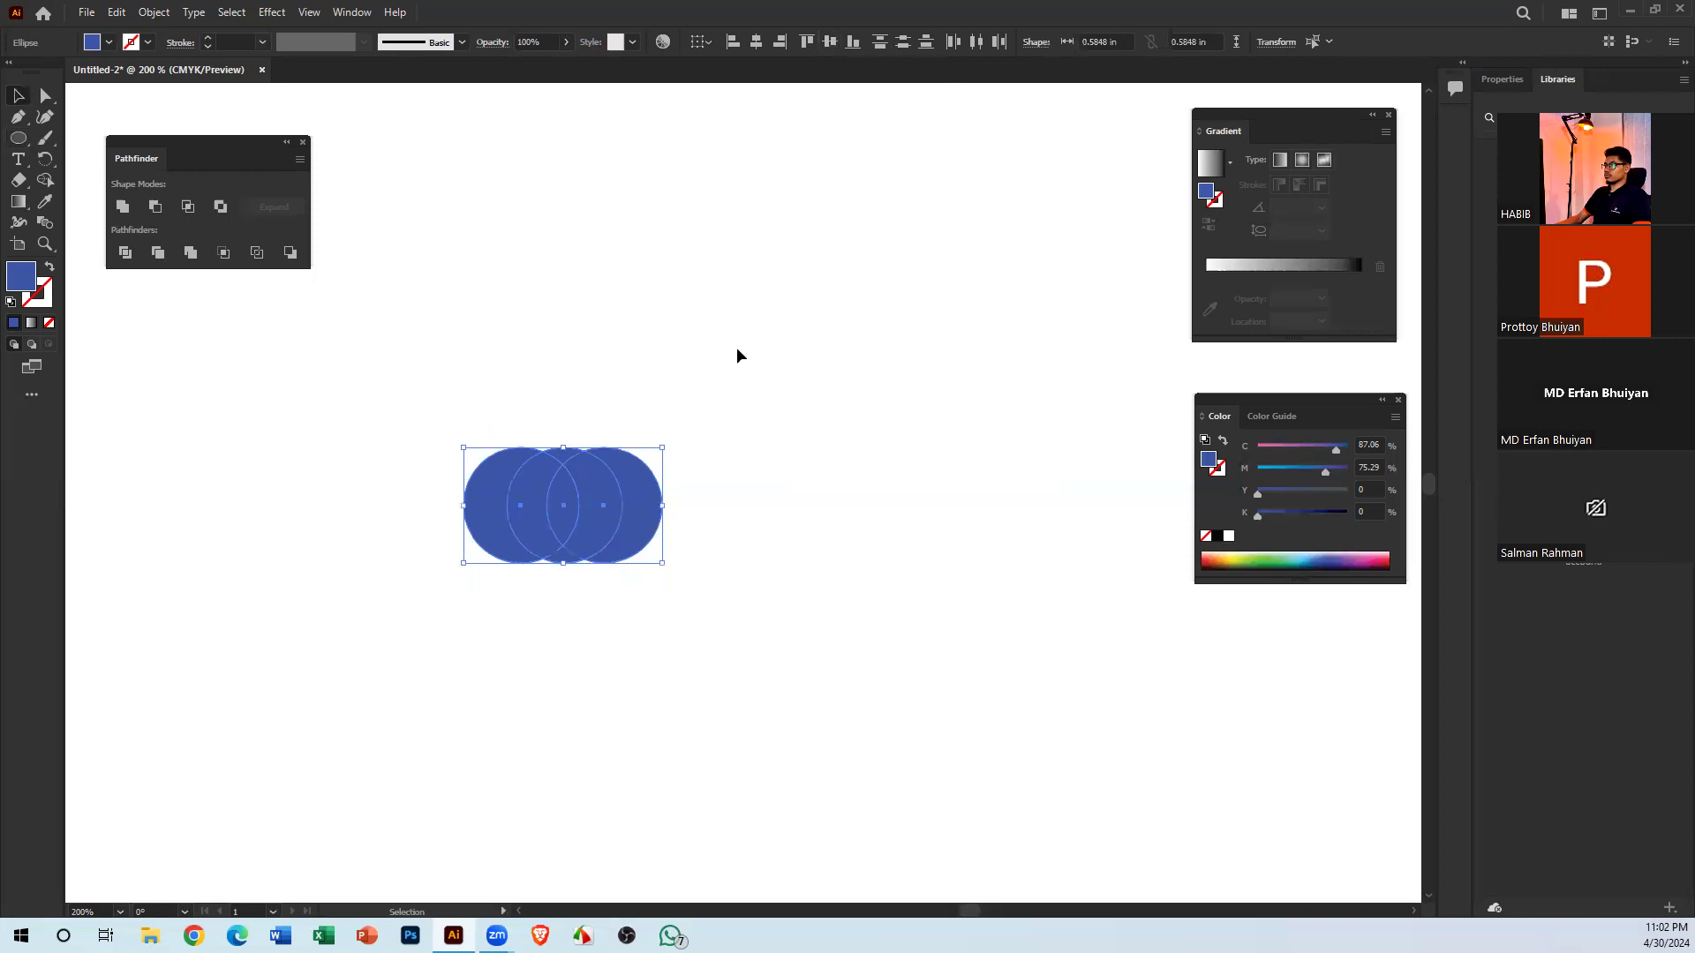
{"action": "key", "text": "ctrl+z"}
{"action": "key", "text": "a"}
{"action": "key", "text": "v"}
Fill the upper-right circle with pink and the lower circle with orange-red
{"action": "left_click_drag", "start_coordinate": [439, 407], "coordinate": [717, 681]}
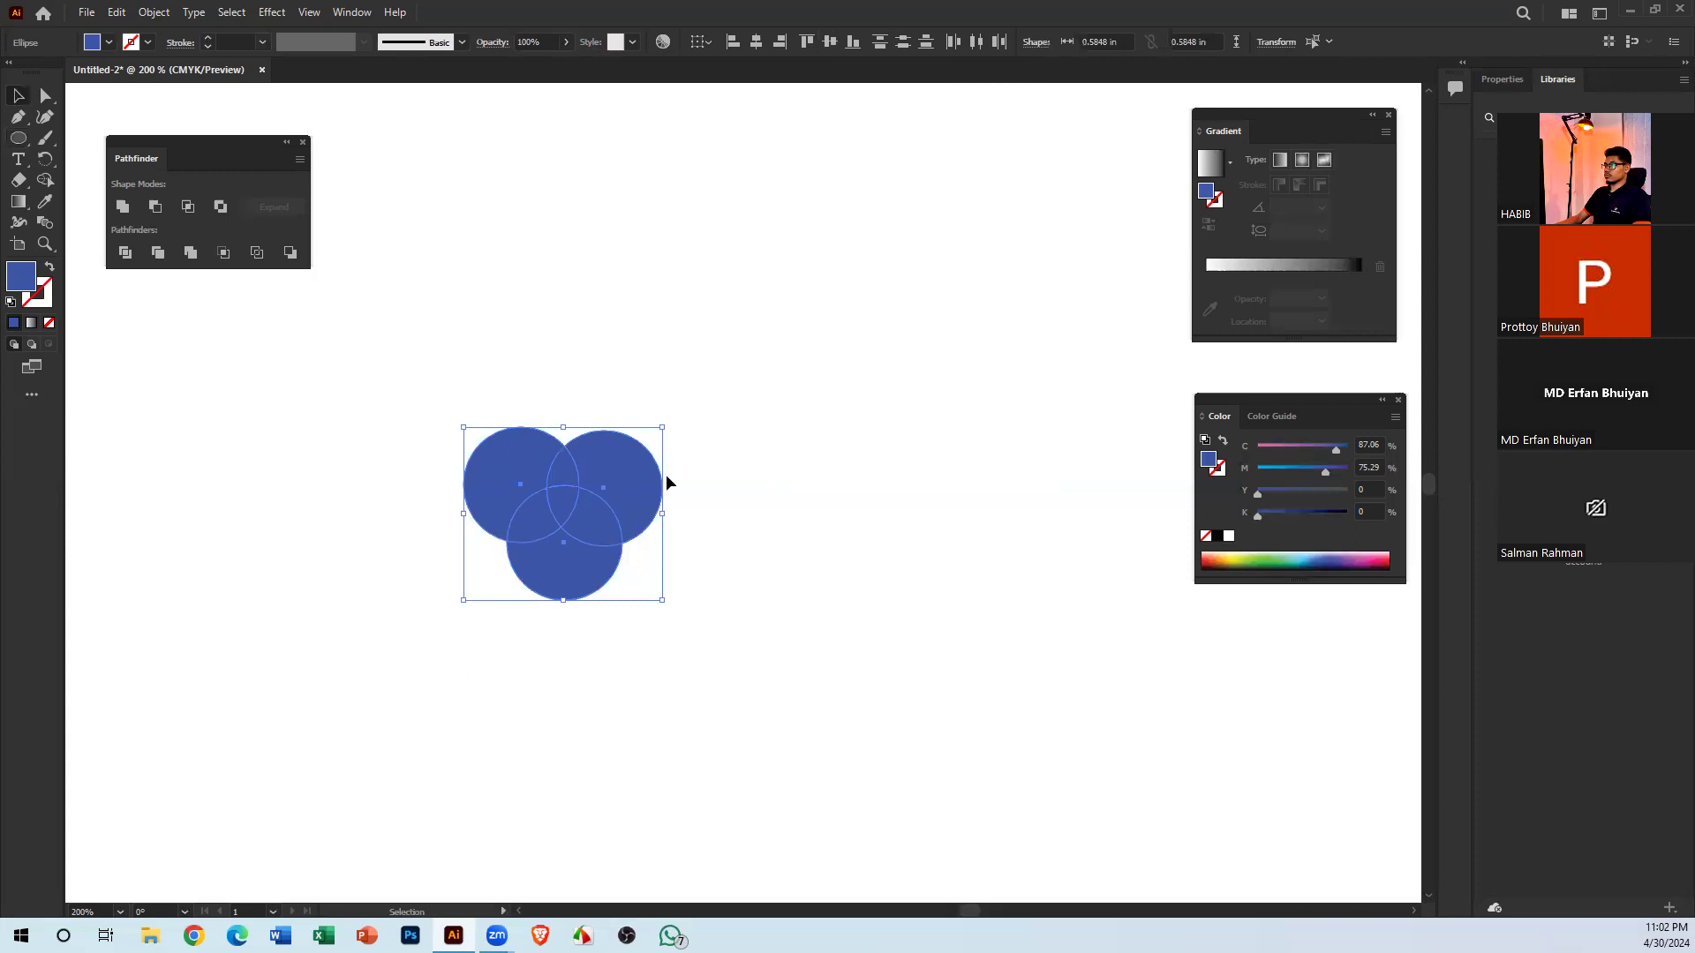
{"action": "left_click", "coordinate": [624, 478]}
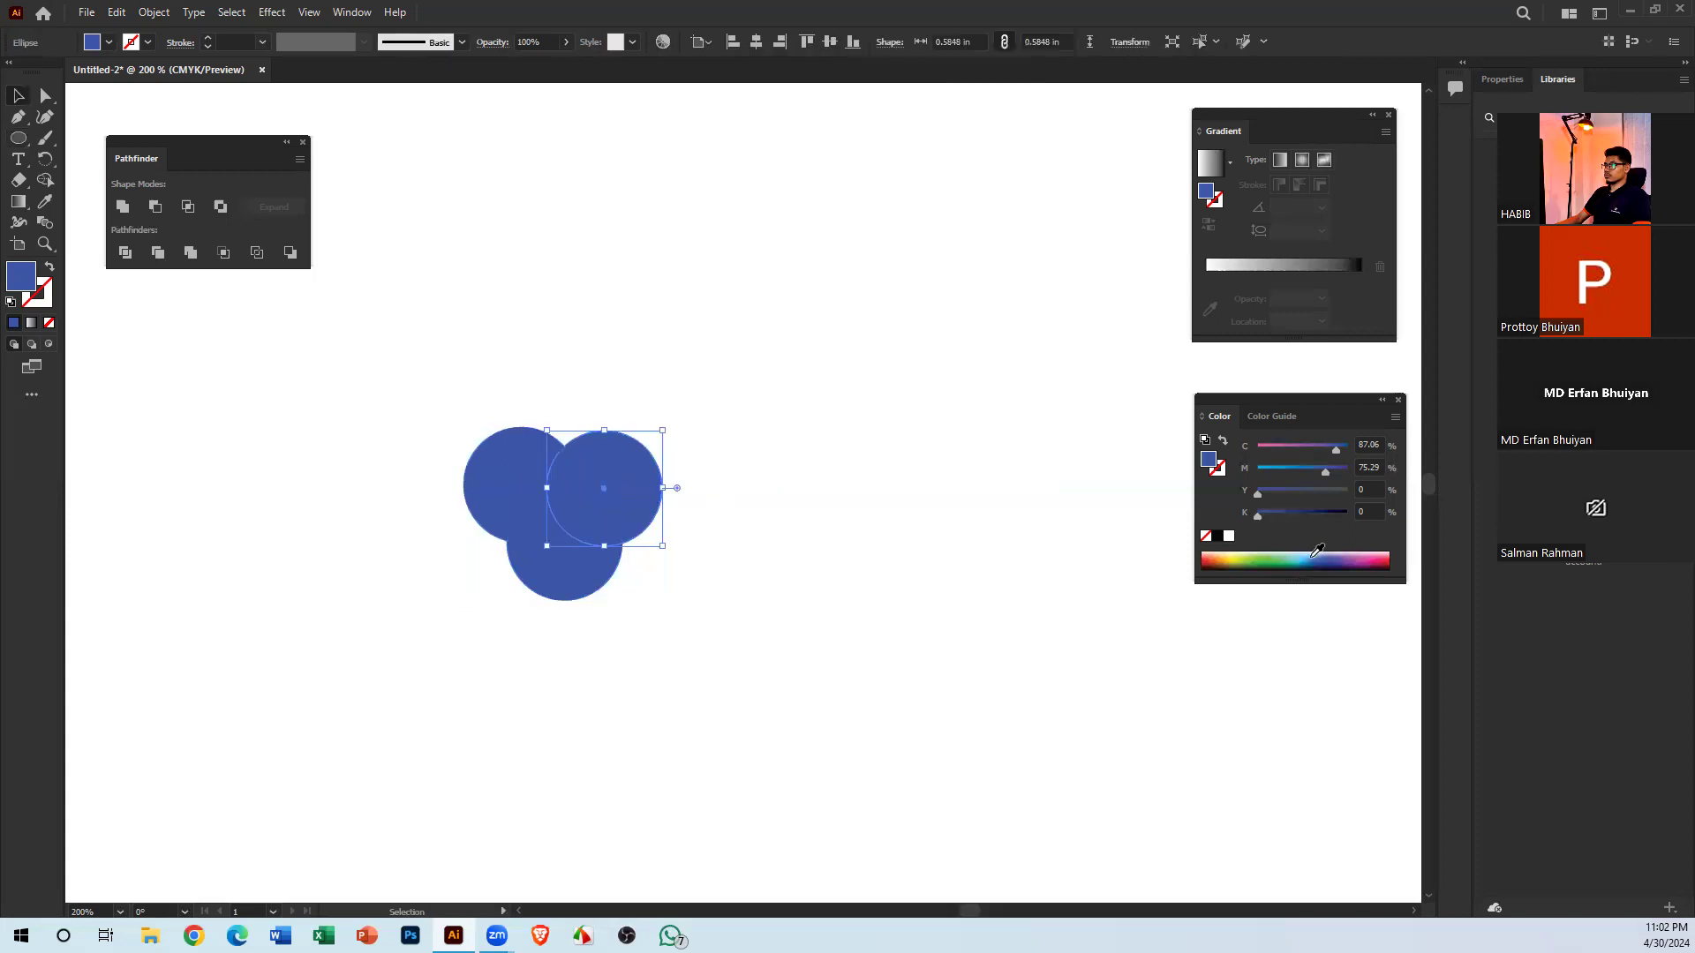
{"action": "left_click", "coordinate": [1381, 550]}
{"action": "left_click", "coordinate": [611, 572]}
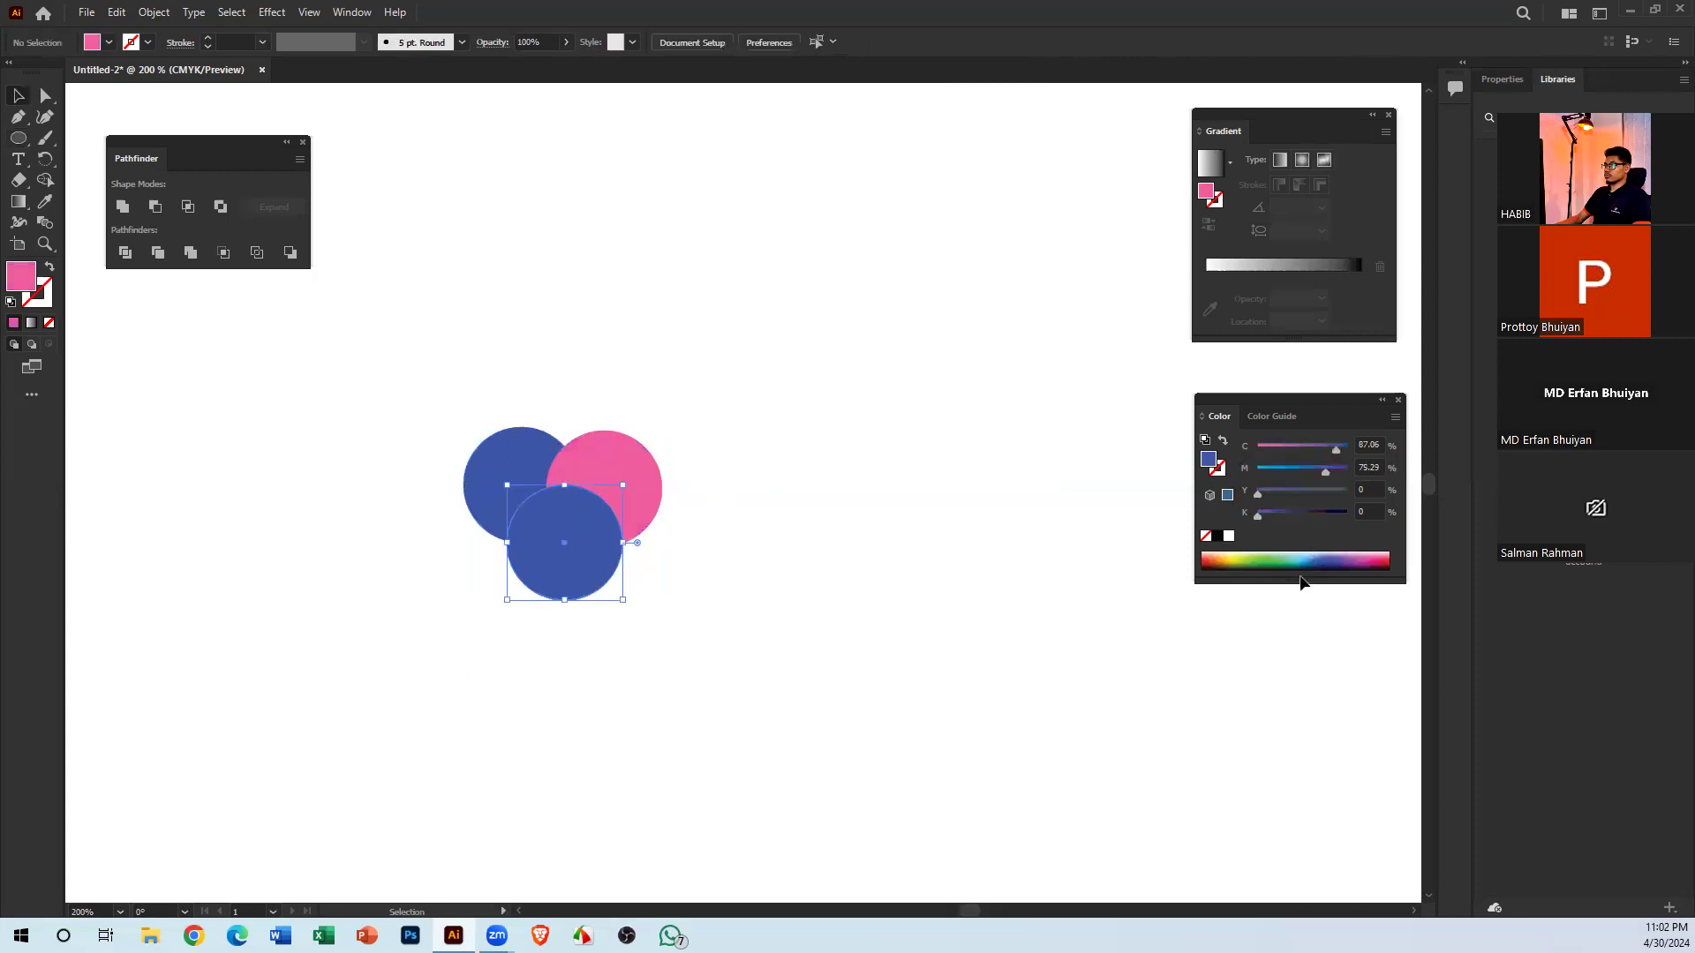
{"action": "left_click", "coordinate": [1216, 556]}
Duplicate the three-circle cluster up and to the right, and split the original cluster with the Divide pathfinder
{"action": "left_click_drag", "start_coordinate": [732, 760], "coordinate": [483, 301]}
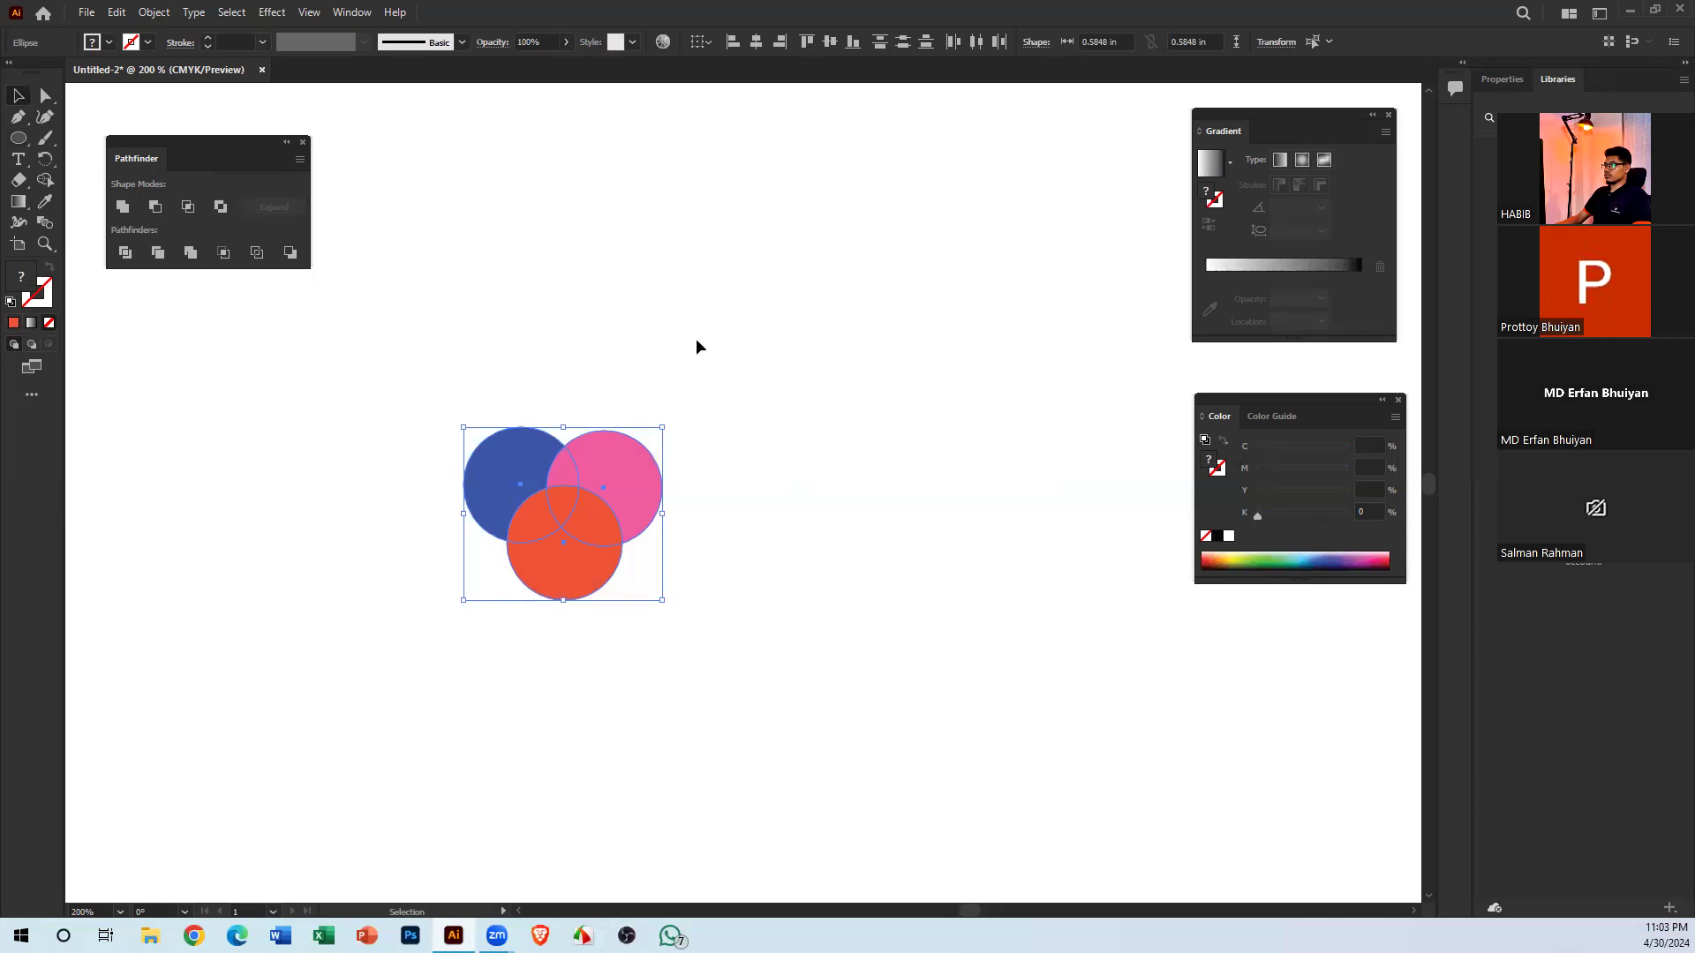
{"action": "left_click", "coordinate": [574, 358]}
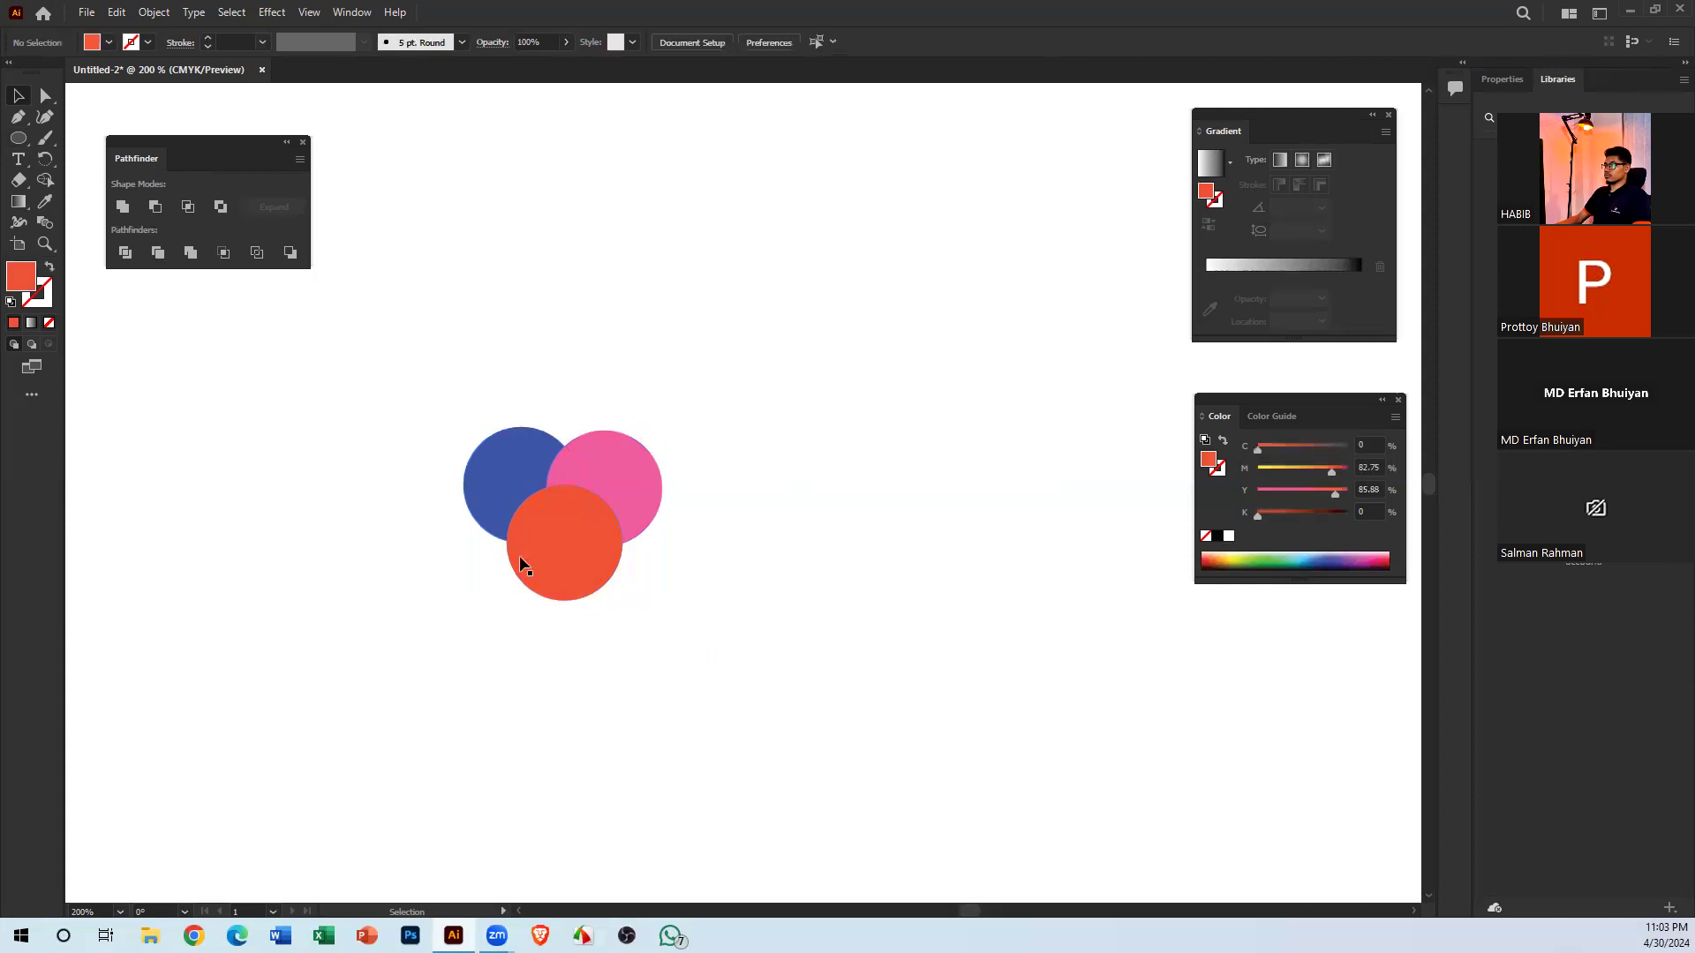
{"action": "key", "text": "ctrl+a"}
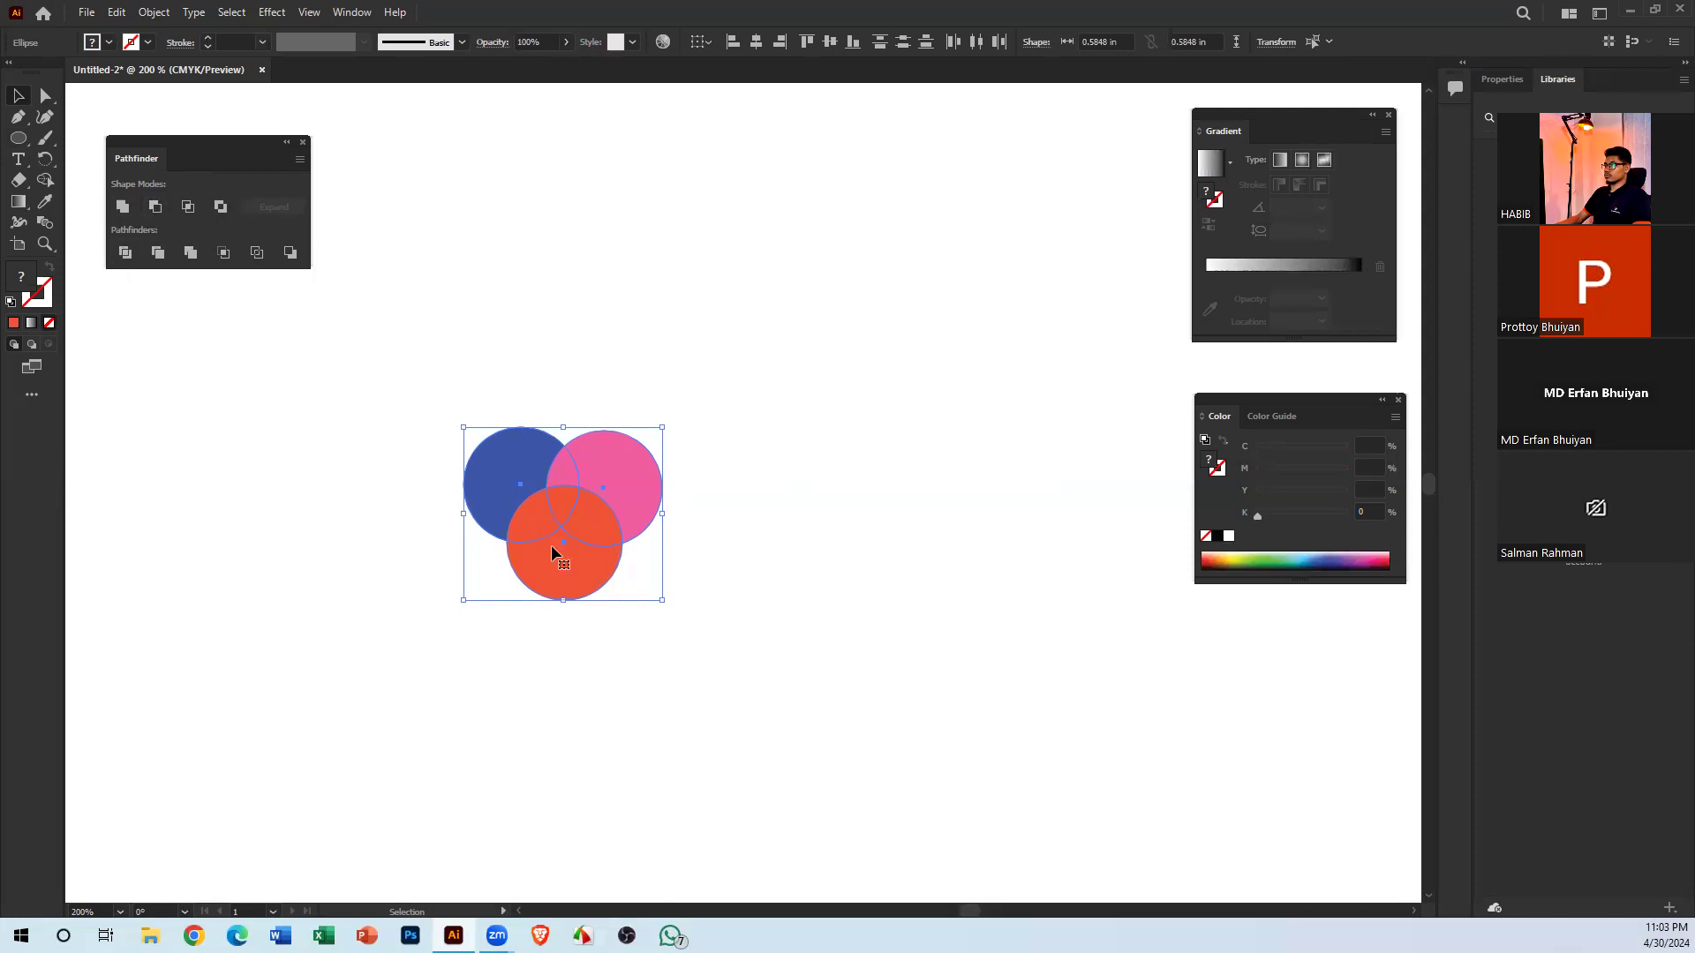
{"action": "left_click_drag", "start_coordinate": [552, 553], "coordinate": [845, 380], "text": "alt"}
{"action": "left_click_drag", "start_coordinate": [367, 372], "coordinate": [662, 722]}
{"action": "left_click", "coordinate": [123, 258]}
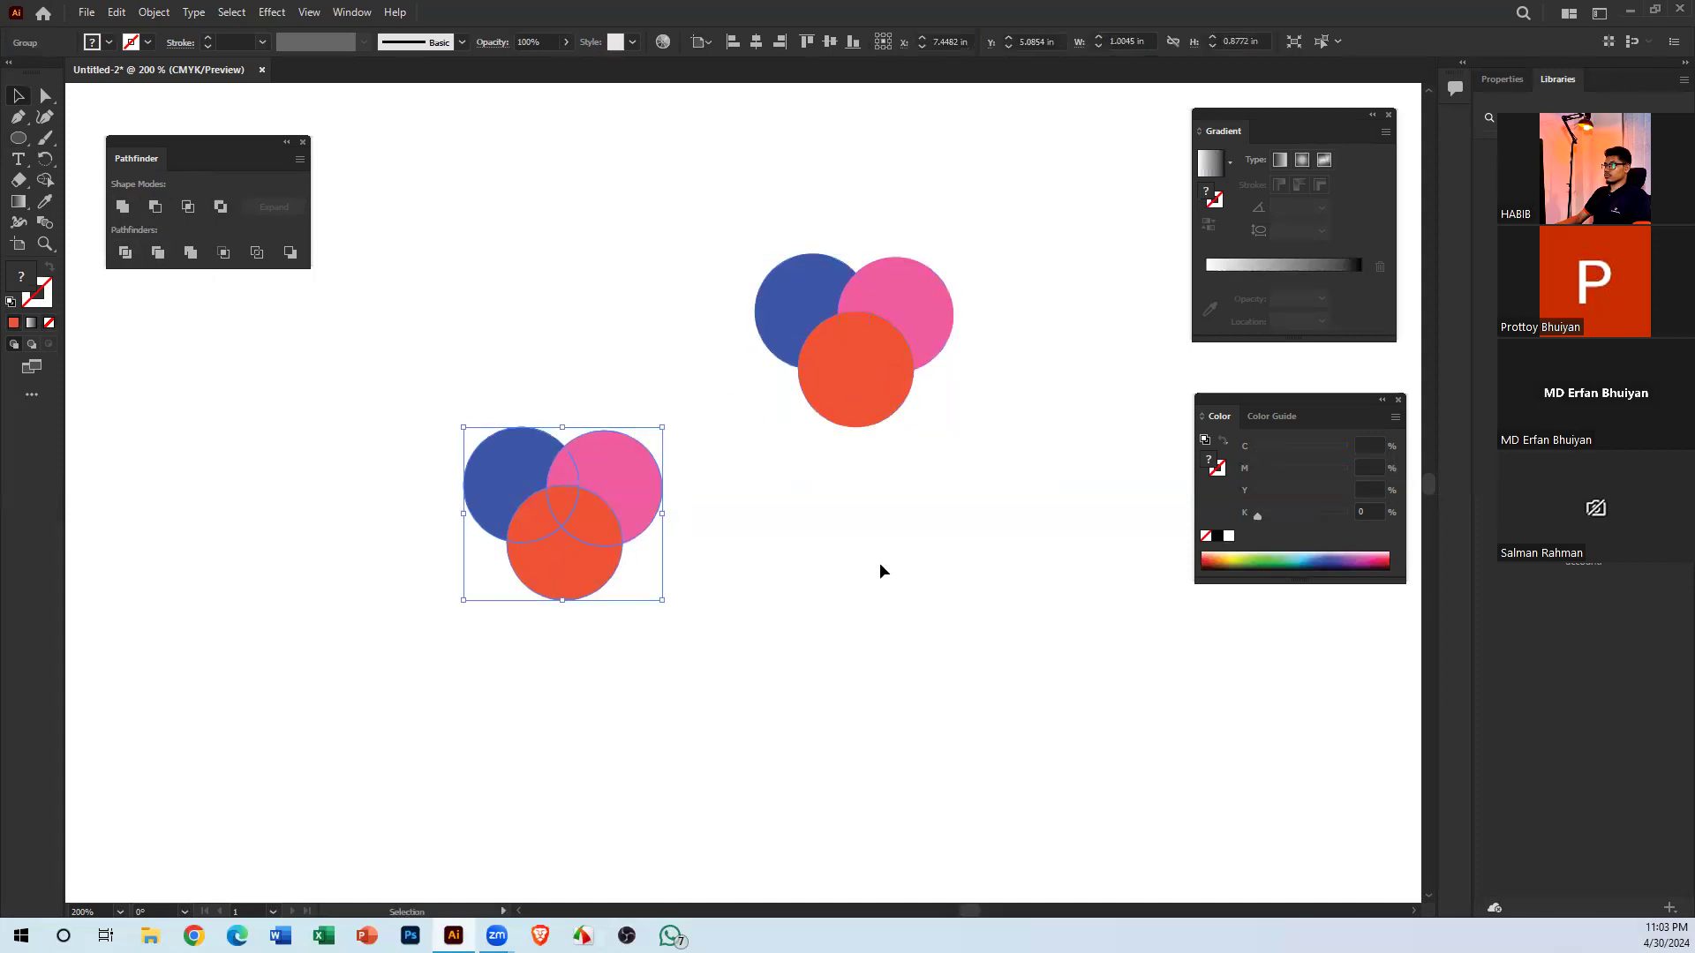
{"action": "left_click", "coordinate": [772, 584]}
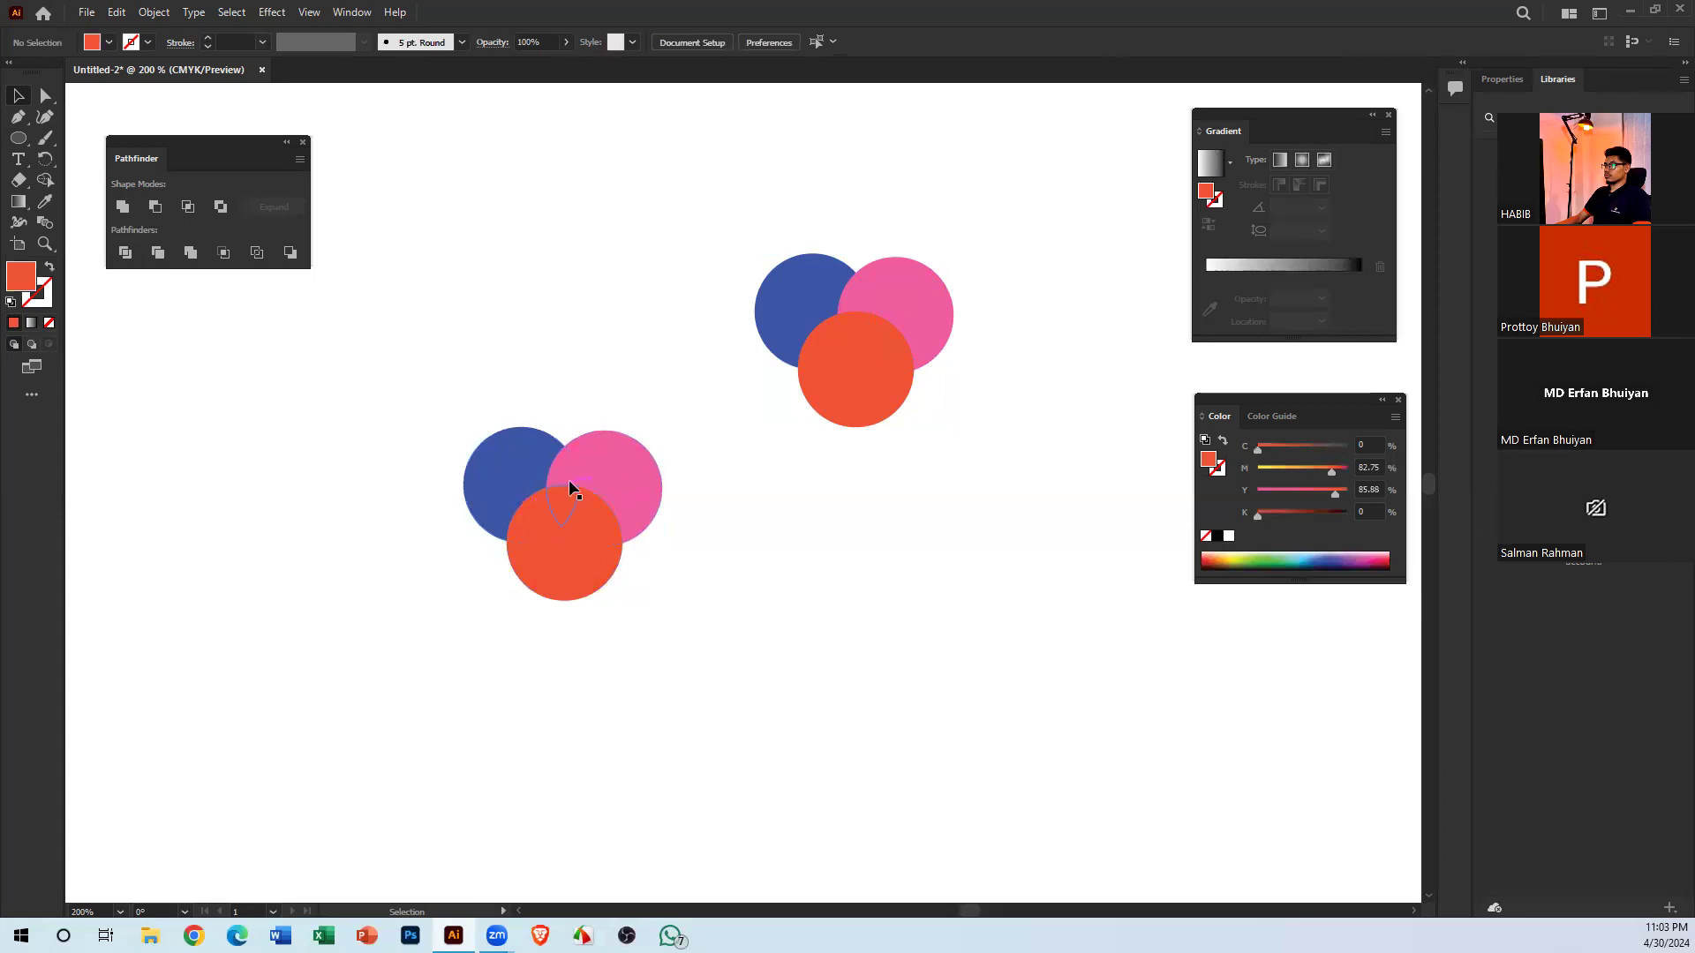
Move the divided cluster around as one group and place it slightly to the right of its original position
{"action": "left_click_drag", "start_coordinate": [608, 453], "coordinate": [449, 503]}
{"action": "left_click_drag", "start_coordinate": [770, 511], "coordinate": [696, 474]}
{"action": "left_click", "coordinate": [658, 580]}
Try pulling the circles of the undivided duplicate cluster apart, and undo the moves
{"action": "left_click_drag", "start_coordinate": [908, 317], "coordinate": [974, 241]}
{"action": "left_click_drag", "start_coordinate": [868, 406], "coordinate": [973, 495]}
{"action": "left_click_drag", "start_coordinate": [806, 318], "coordinate": [695, 204]}
{"action": "key", "text": "ctrl+z"}
{"action": "key", "text": "ctrl+z"}
{"action": "key", "text": "ctrl+z"}
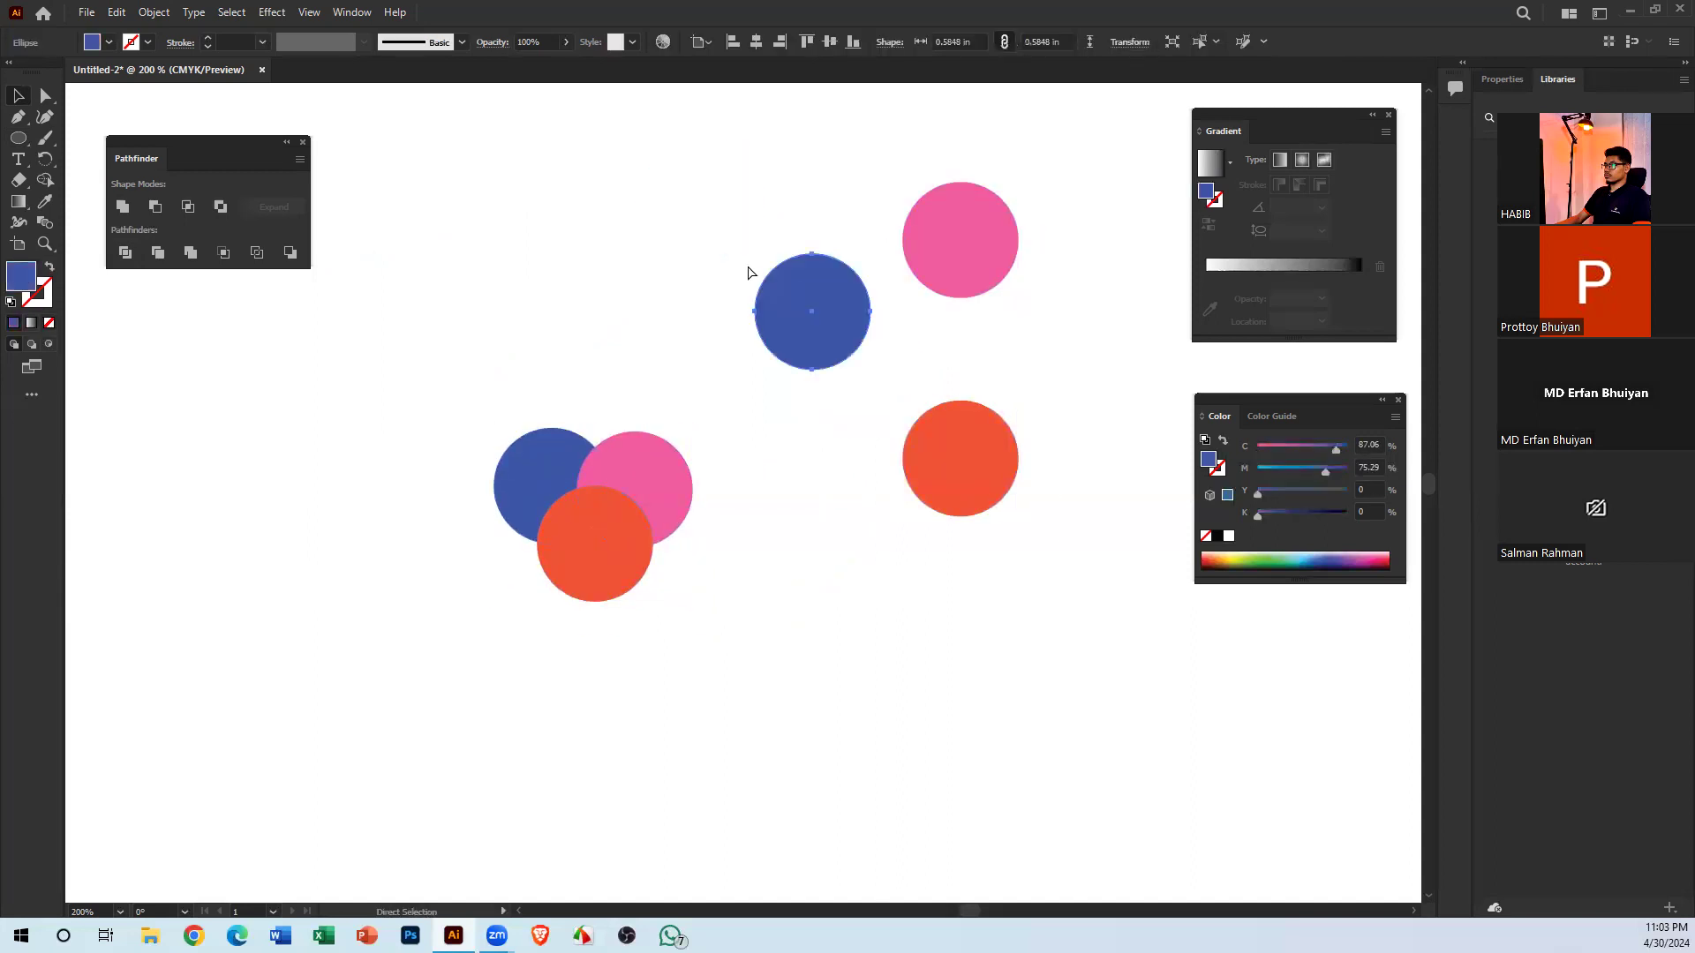
{"action": "key", "text": "ctrl+z"}
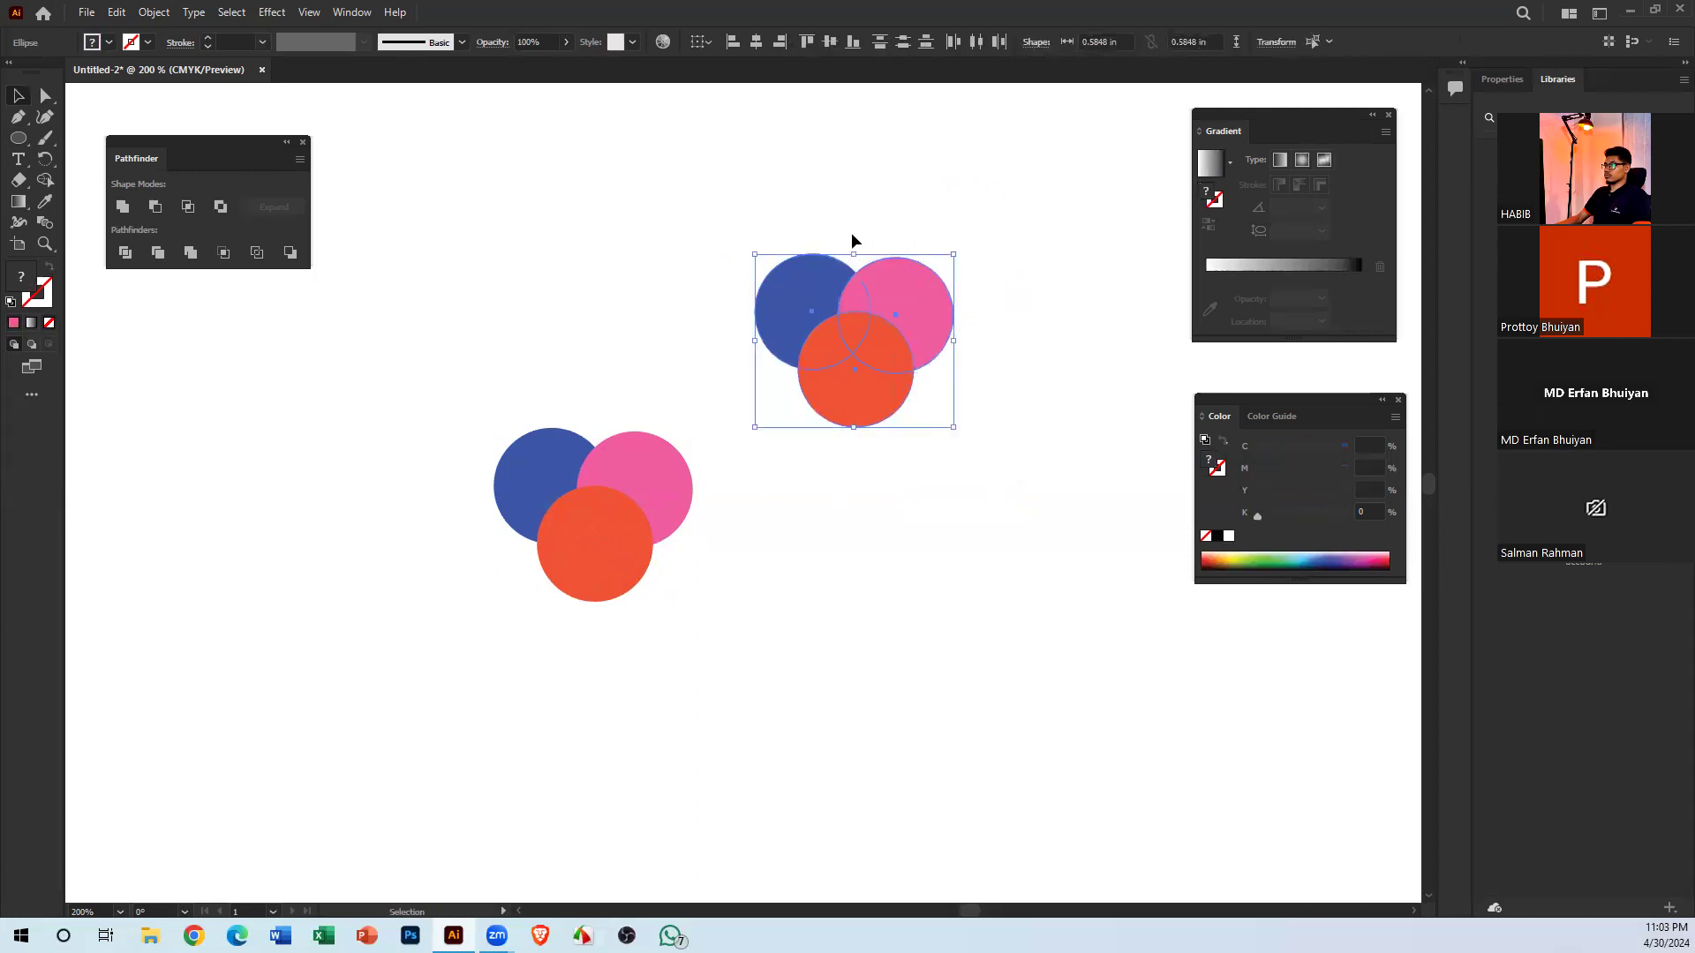
Move the divided cluster down and to the left, and ungroup it
{"action": "left_click", "coordinate": [567, 548]}
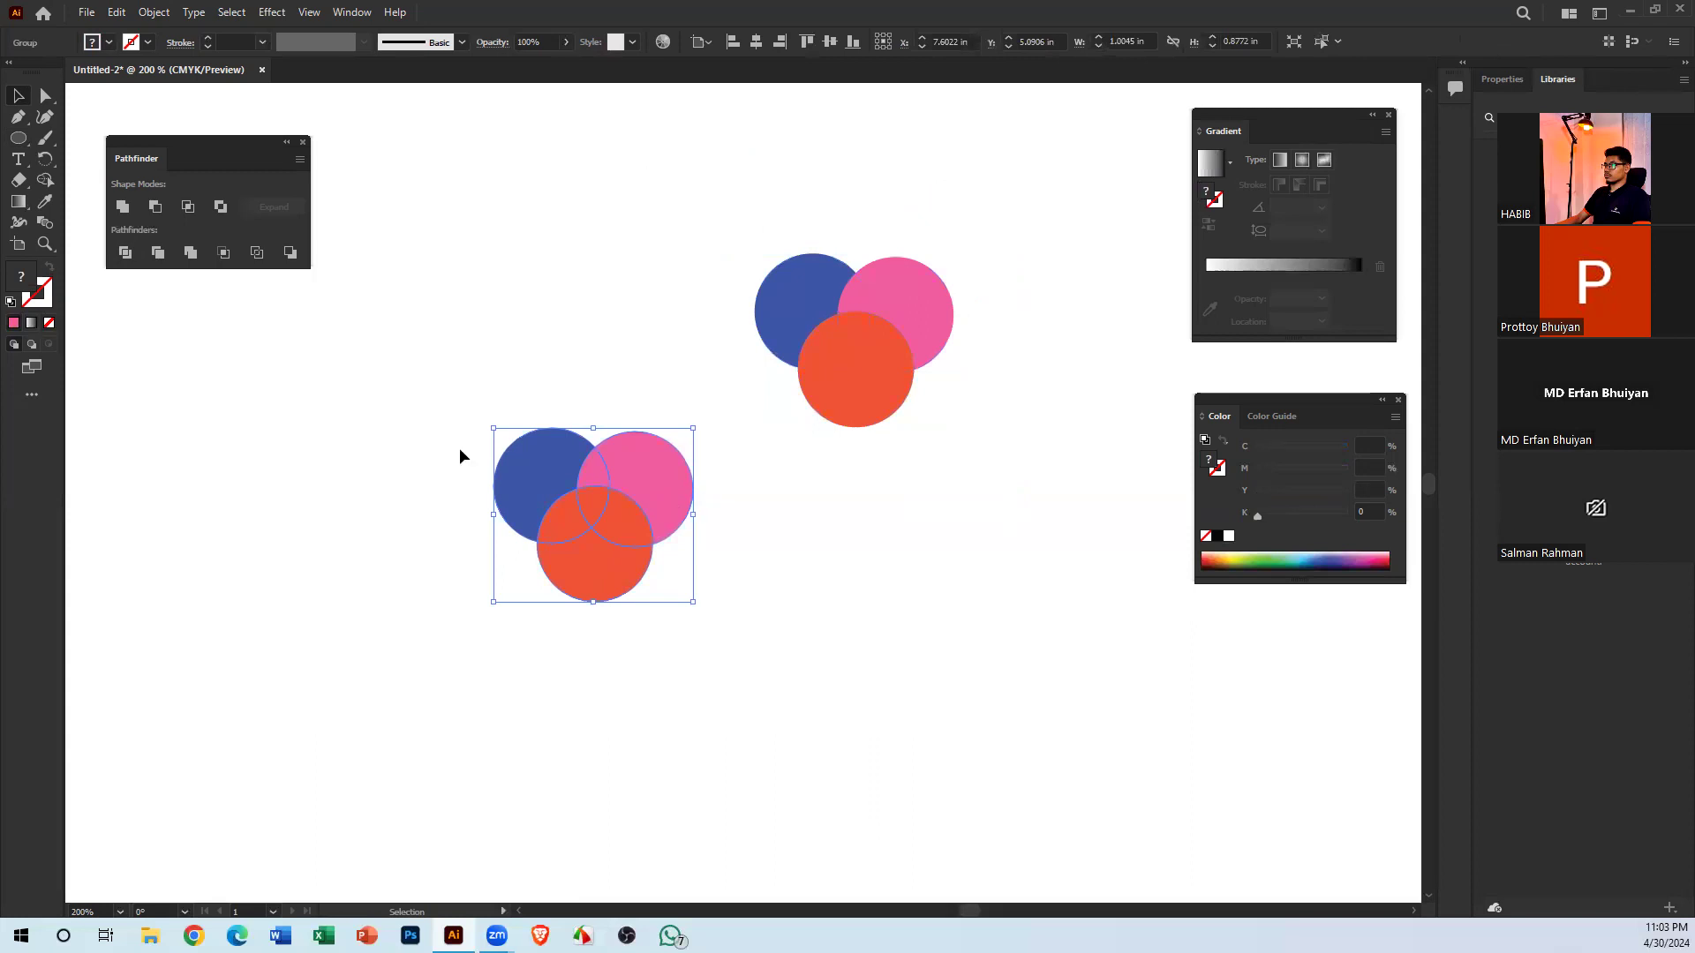
{"action": "left_click_drag", "start_coordinate": [658, 480], "coordinate": [622, 519]}
{"action": "right_click", "coordinate": [623, 519]}
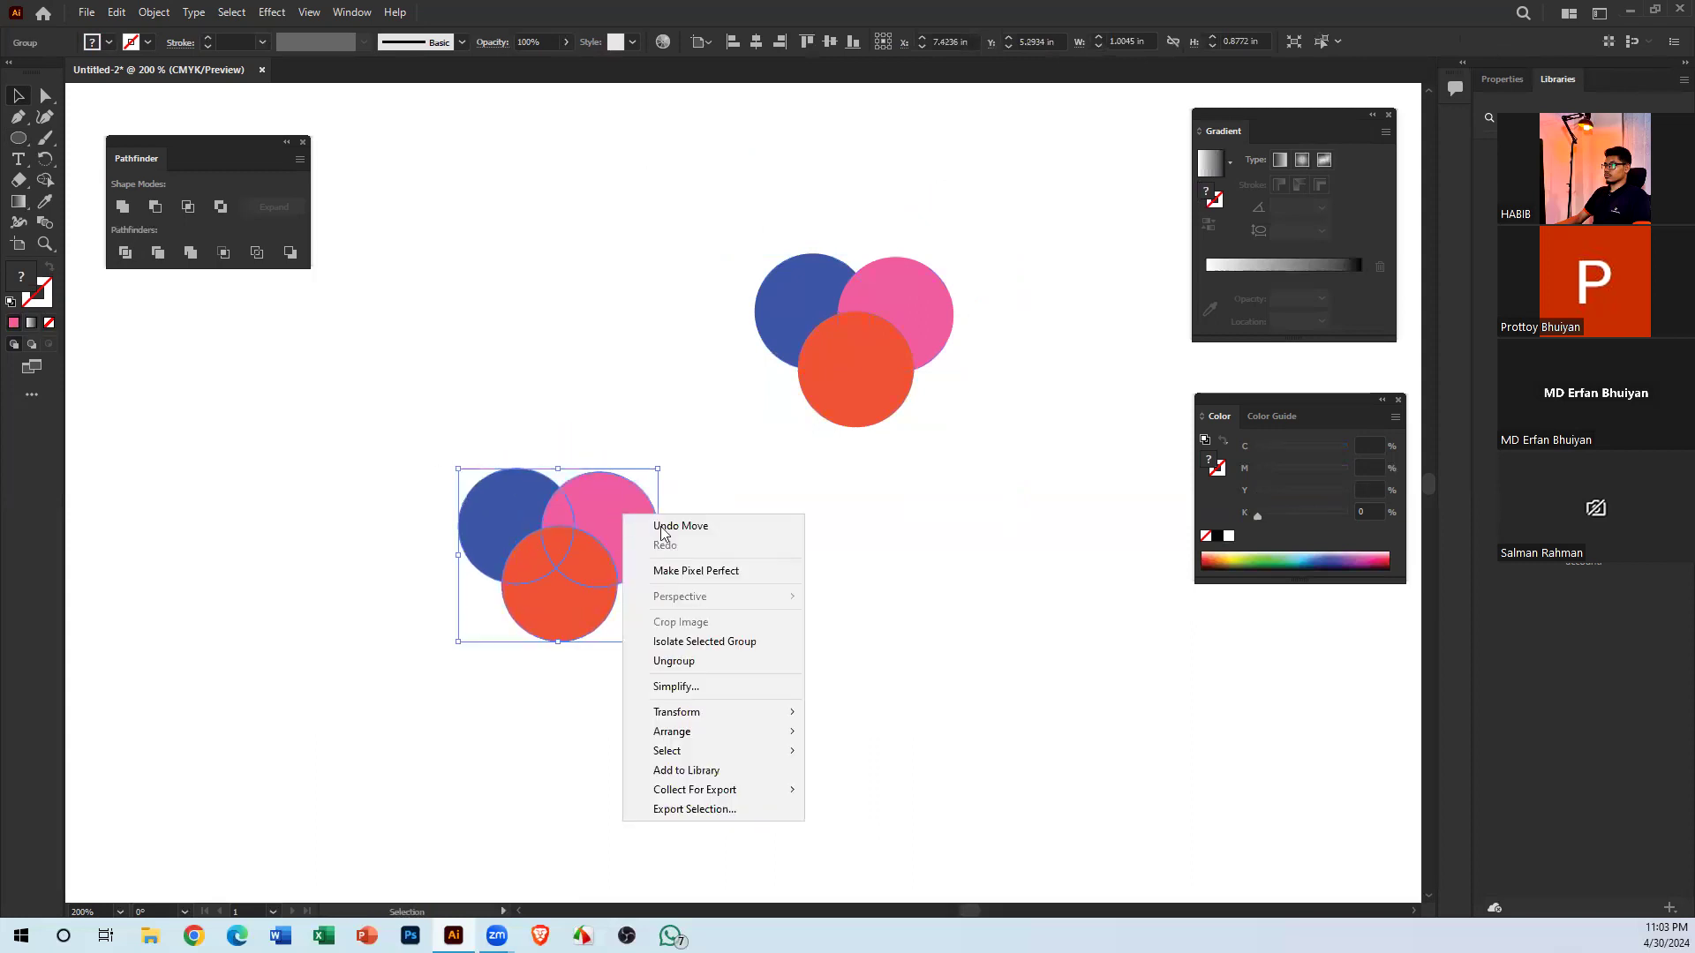
{"action": "left_click", "coordinate": [720, 660]}
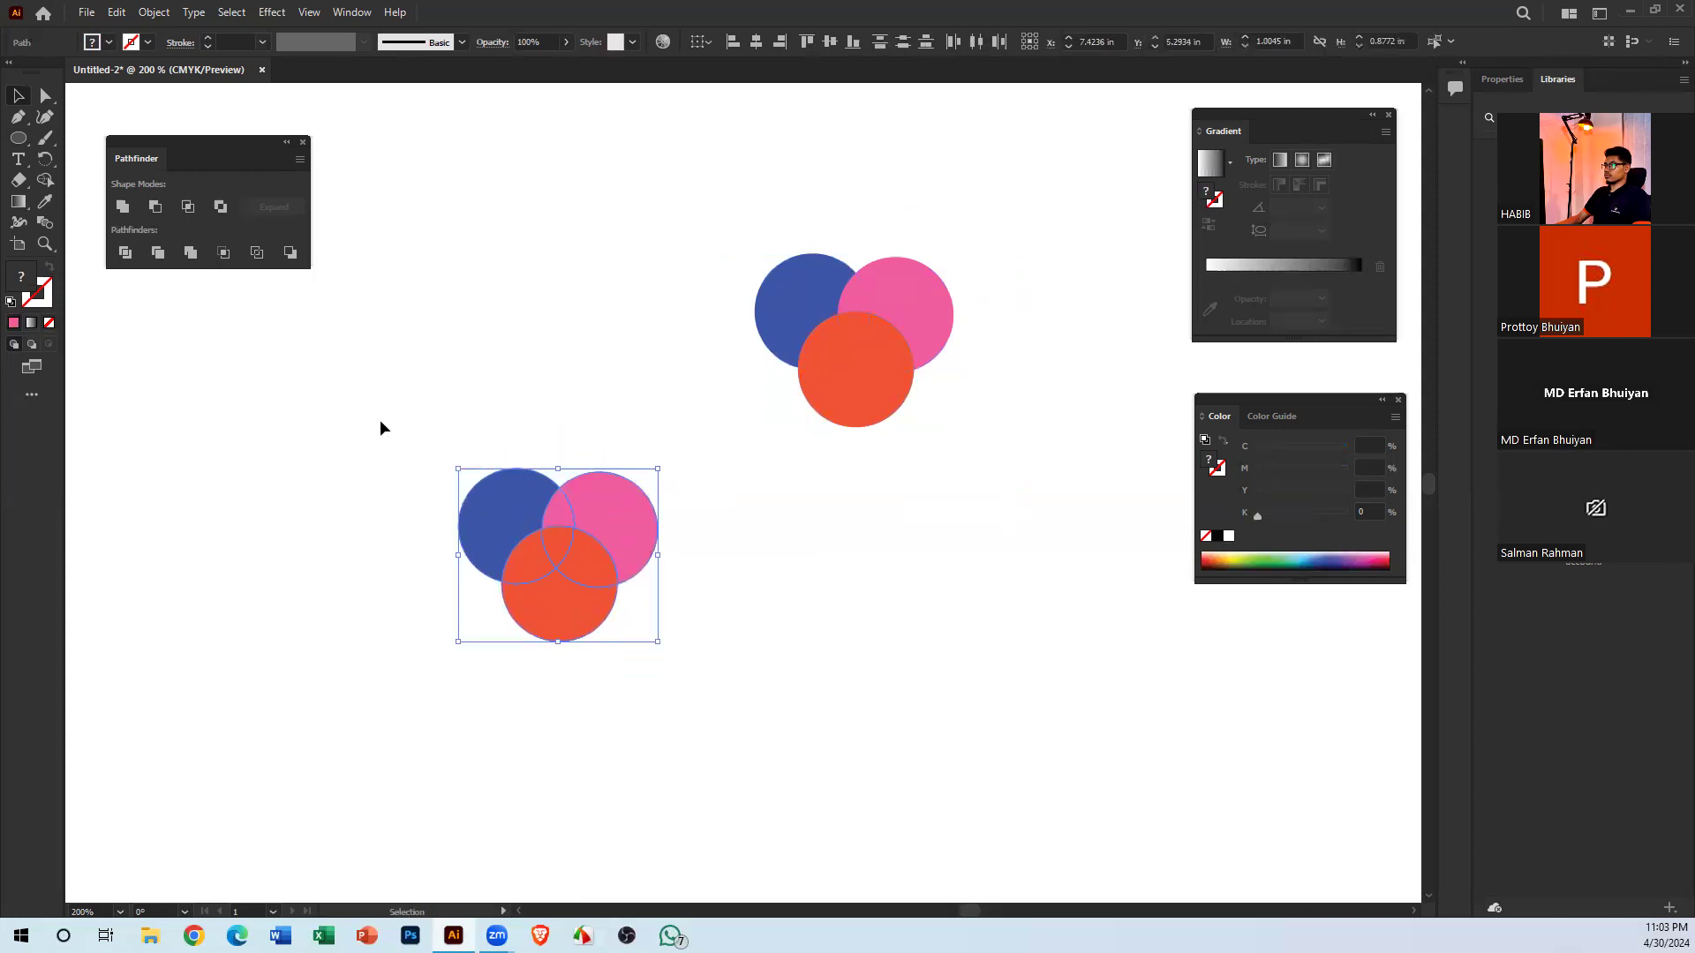
{"action": "left_click", "coordinate": [672, 602], "text": "ctrl"}
{"action": "left_click_drag", "start_coordinate": [645, 490], "coordinate": [636, 676]}
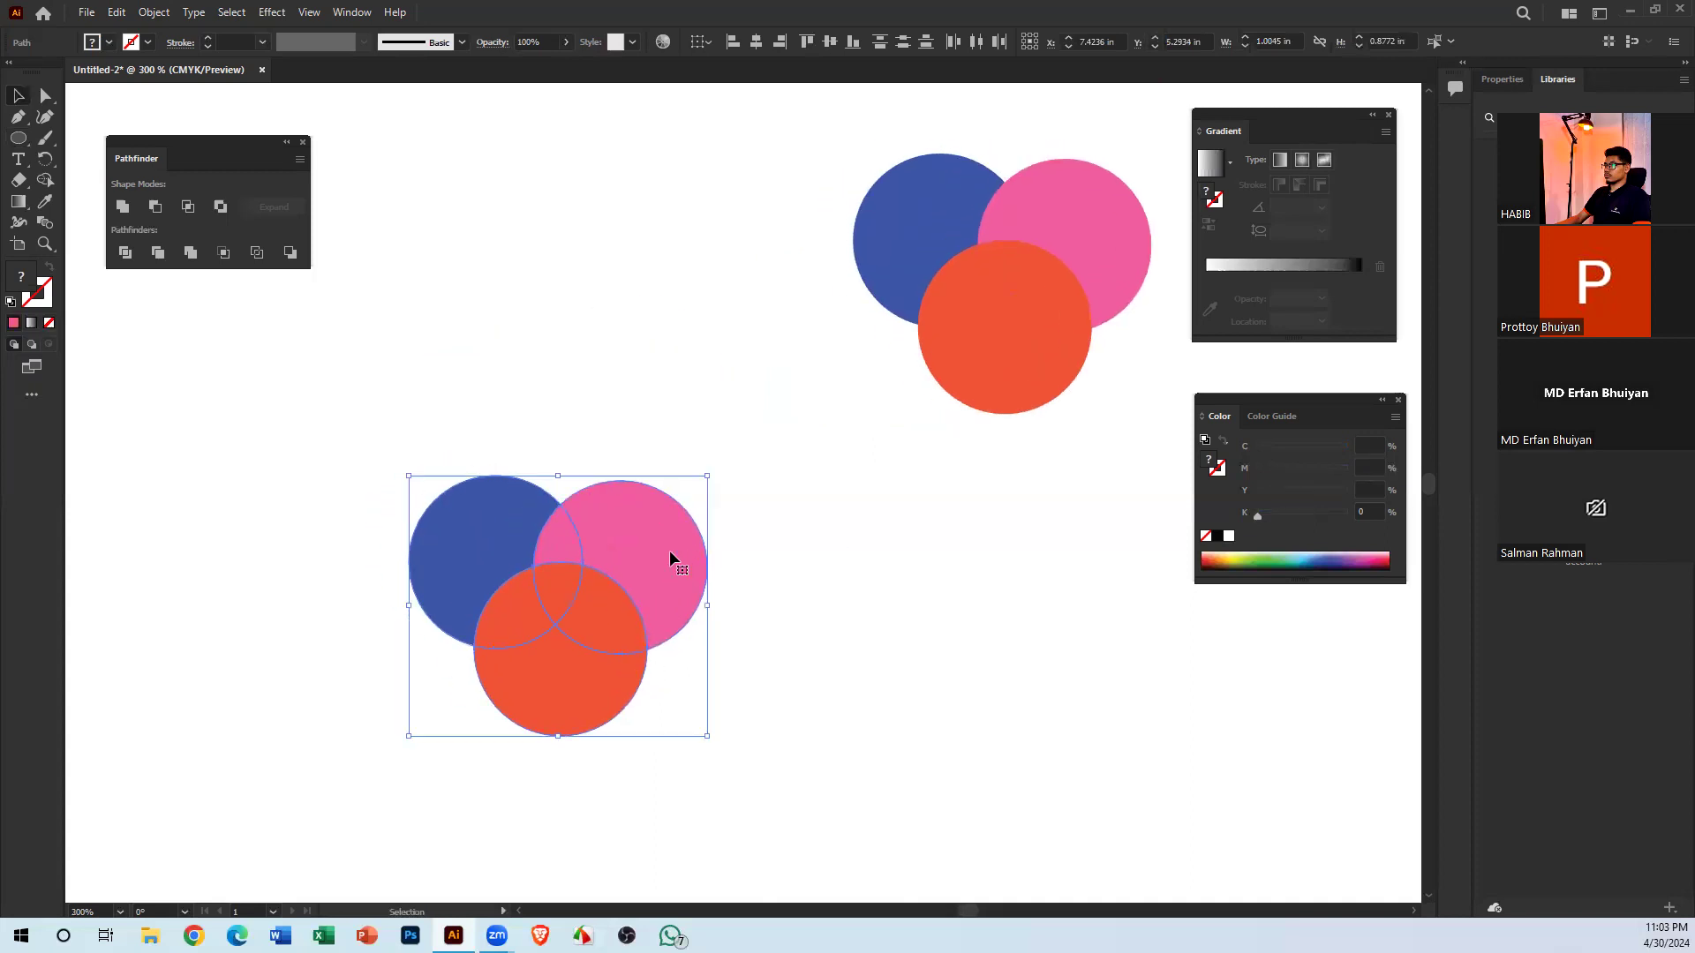
{"action": "left_click", "coordinate": [808, 553]}
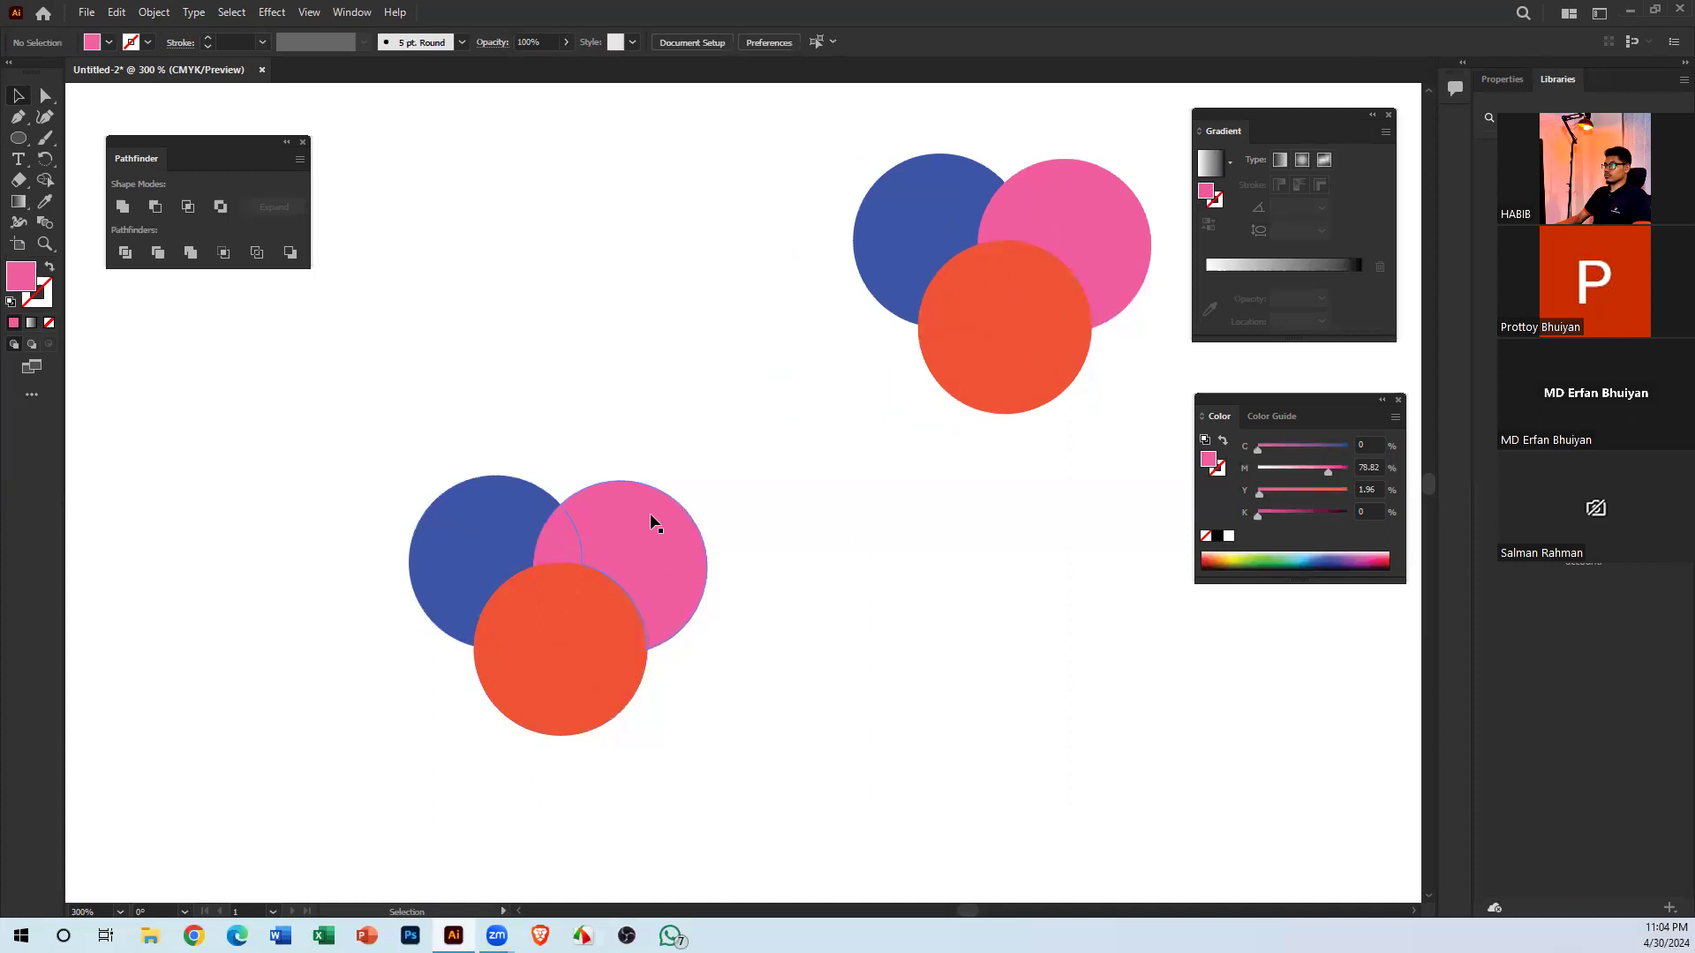
Pull the blue, pink and orange-red pieces of the divided cluster apart from each other
{"action": "left_click", "coordinate": [484, 516]}
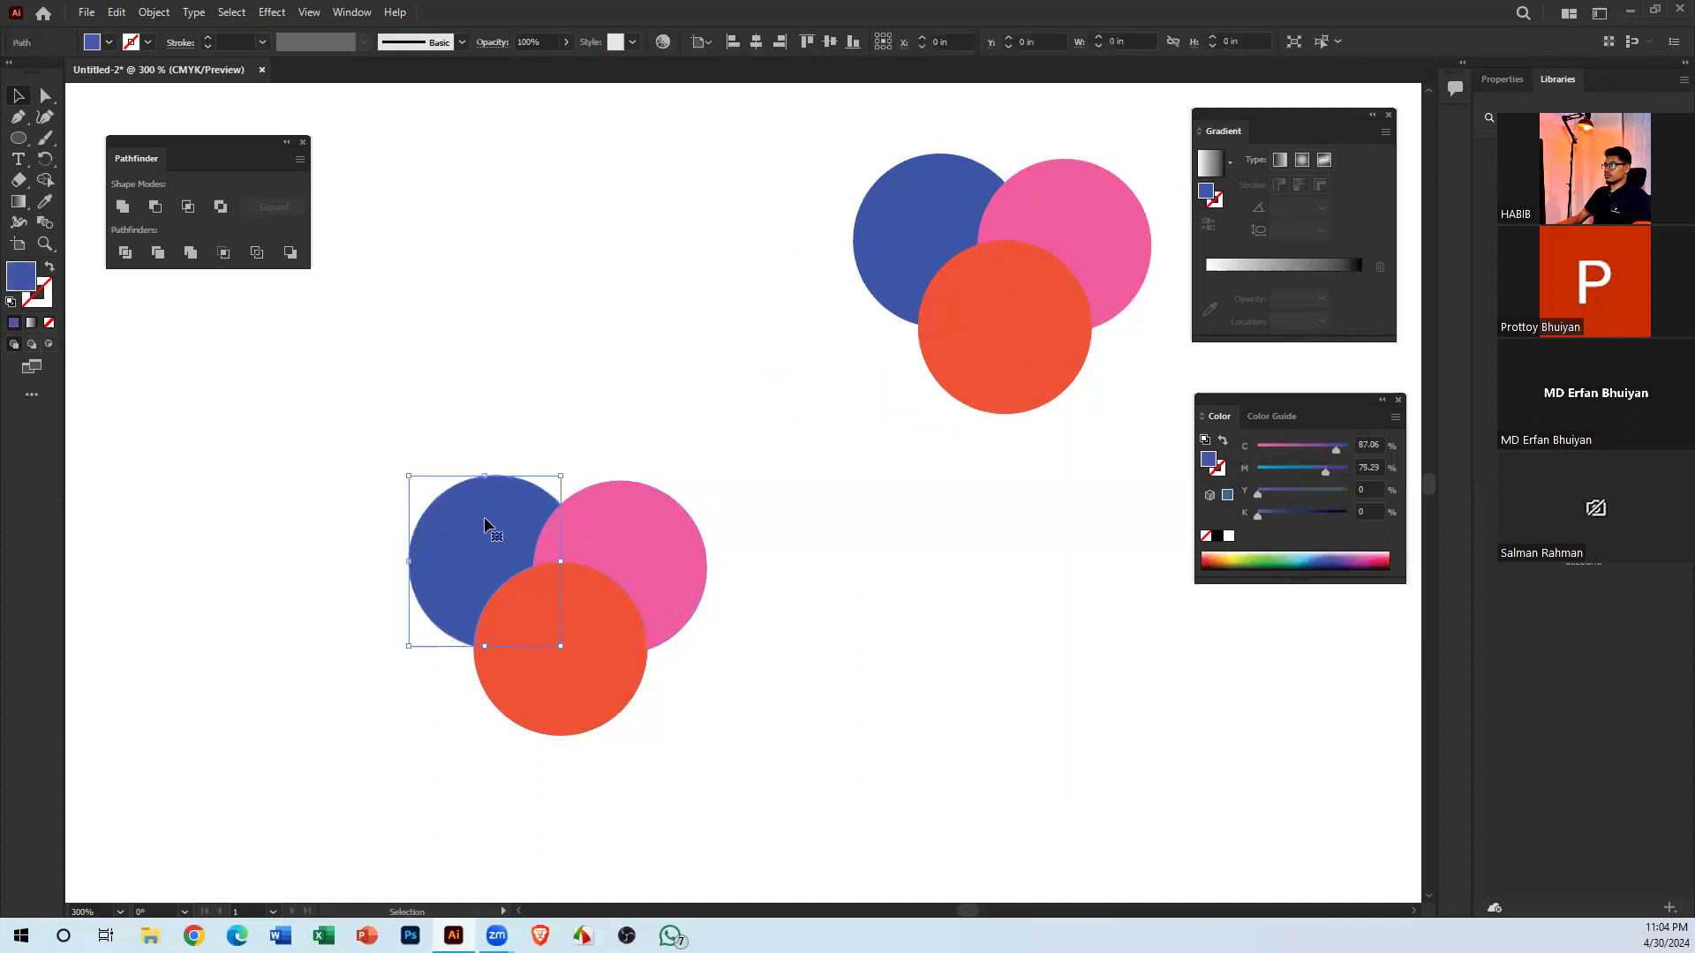
{"action": "left_click_drag", "start_coordinate": [526, 533], "coordinate": [450, 492]}
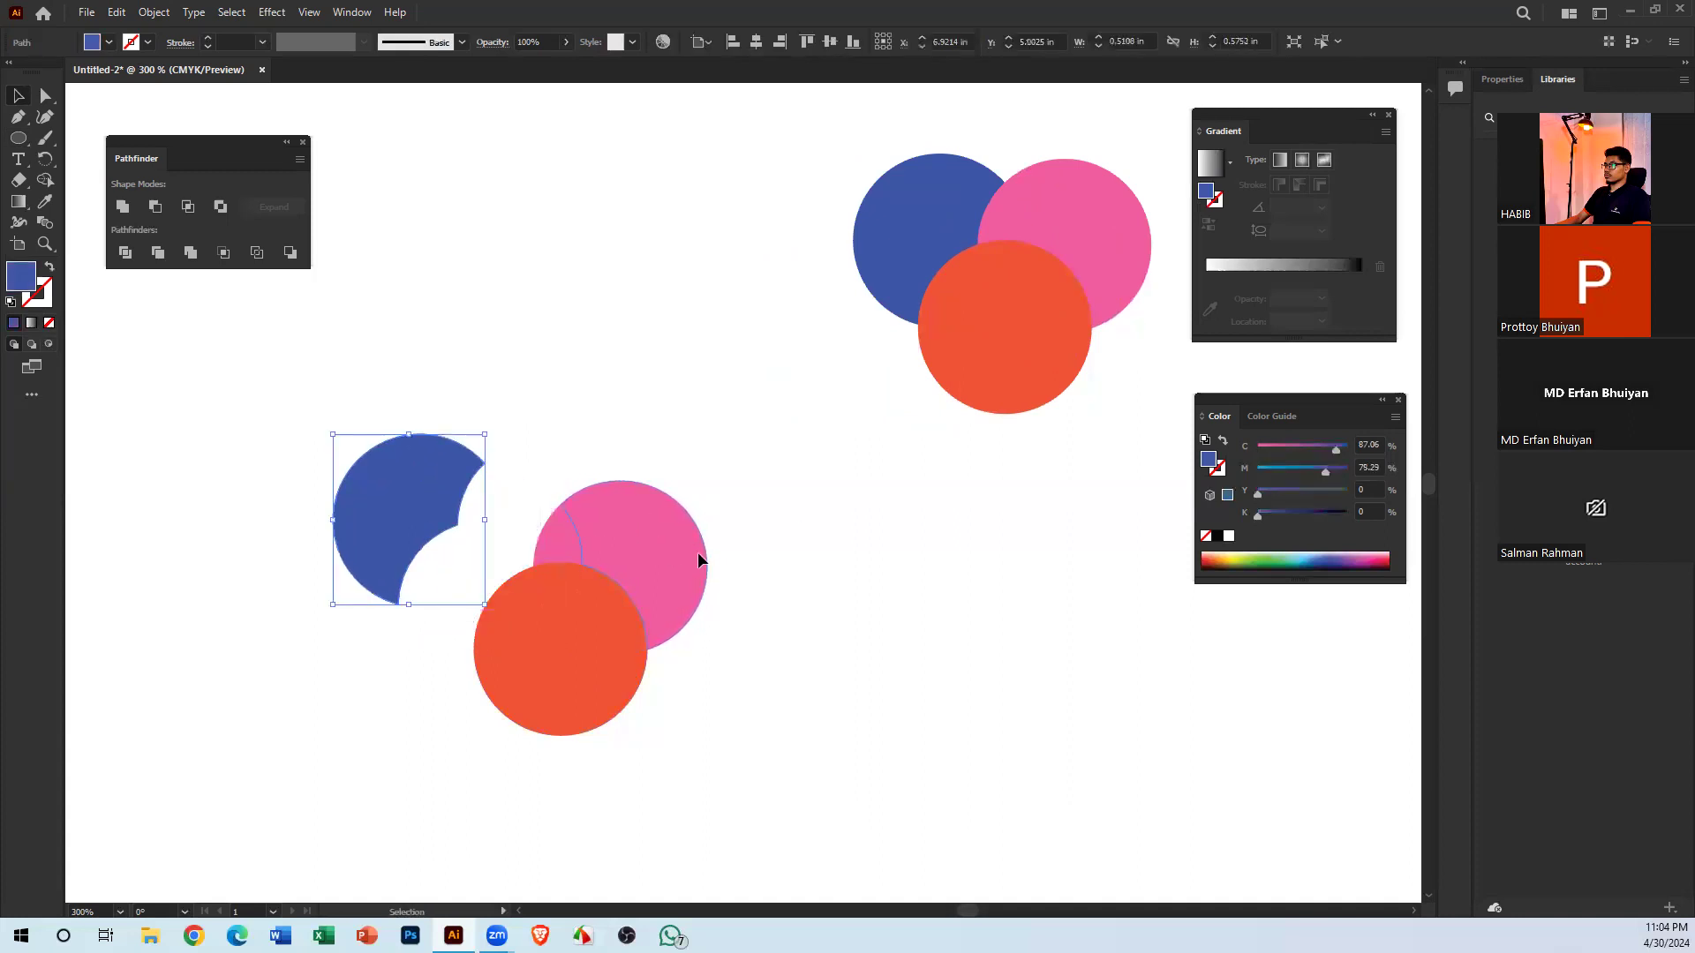
{"action": "left_click_drag", "start_coordinate": [697, 552], "coordinate": [818, 522]}
{"action": "left_click_drag", "start_coordinate": [544, 675], "coordinate": [413, 741]}
{"action": "left_click_drag", "start_coordinate": [581, 612], "coordinate": [675, 636]}
{"action": "left_click_drag", "start_coordinate": [573, 676], "coordinate": [548, 659]}
{"action": "left_click", "coordinate": [696, 708]}
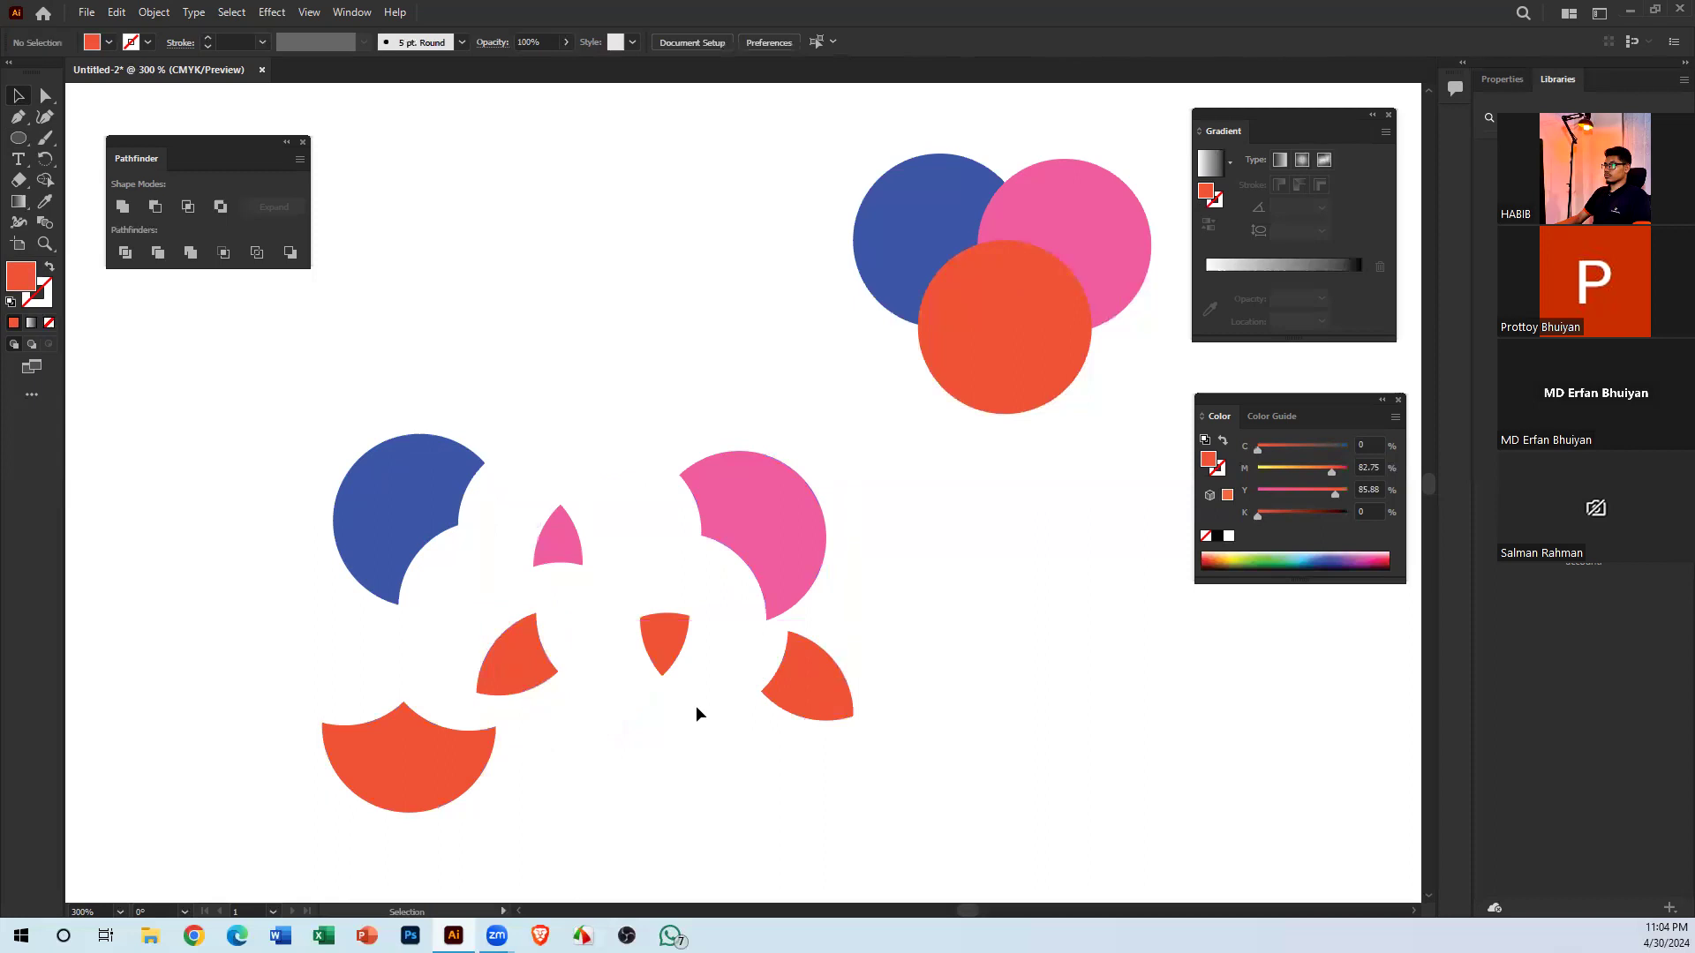
Move the left orange-red petal piece up beside the blue piece and the large bottom orange-red piece to the right
{"action": "left_click_drag", "start_coordinate": [696, 706], "coordinate": [645, 604]}
{"action": "left_click_drag", "start_coordinate": [709, 369], "coordinate": [779, 488]}
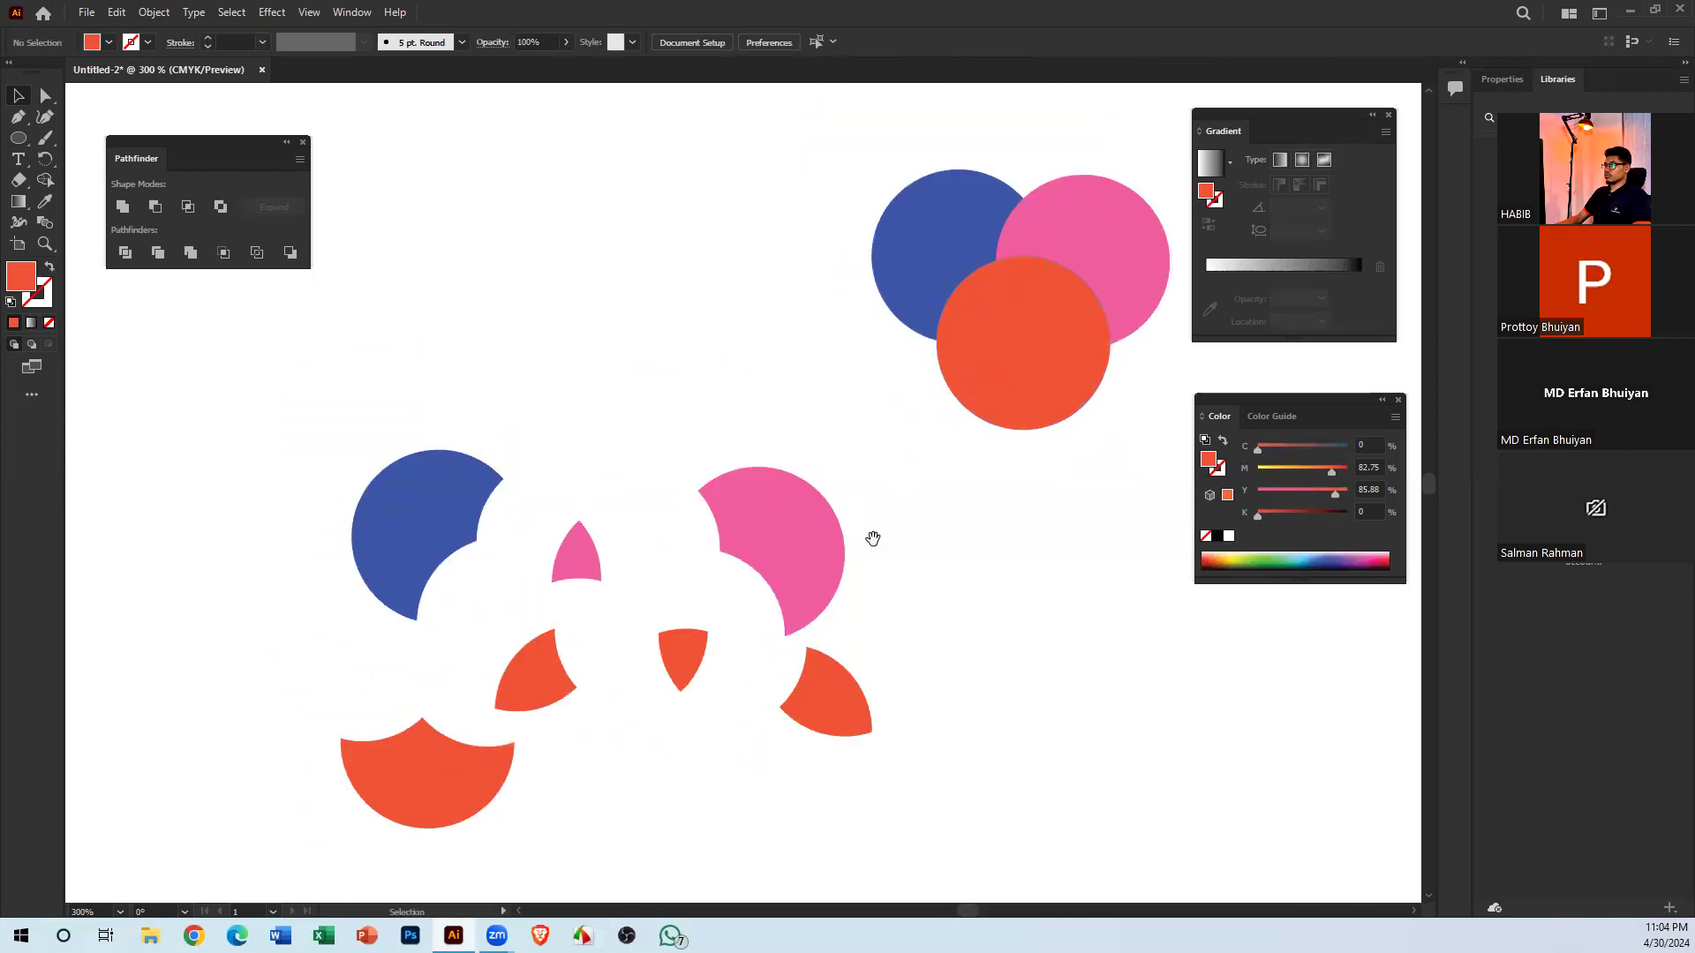
{"action": "left_click_drag", "start_coordinate": [587, 505], "coordinate": [539, 429]}
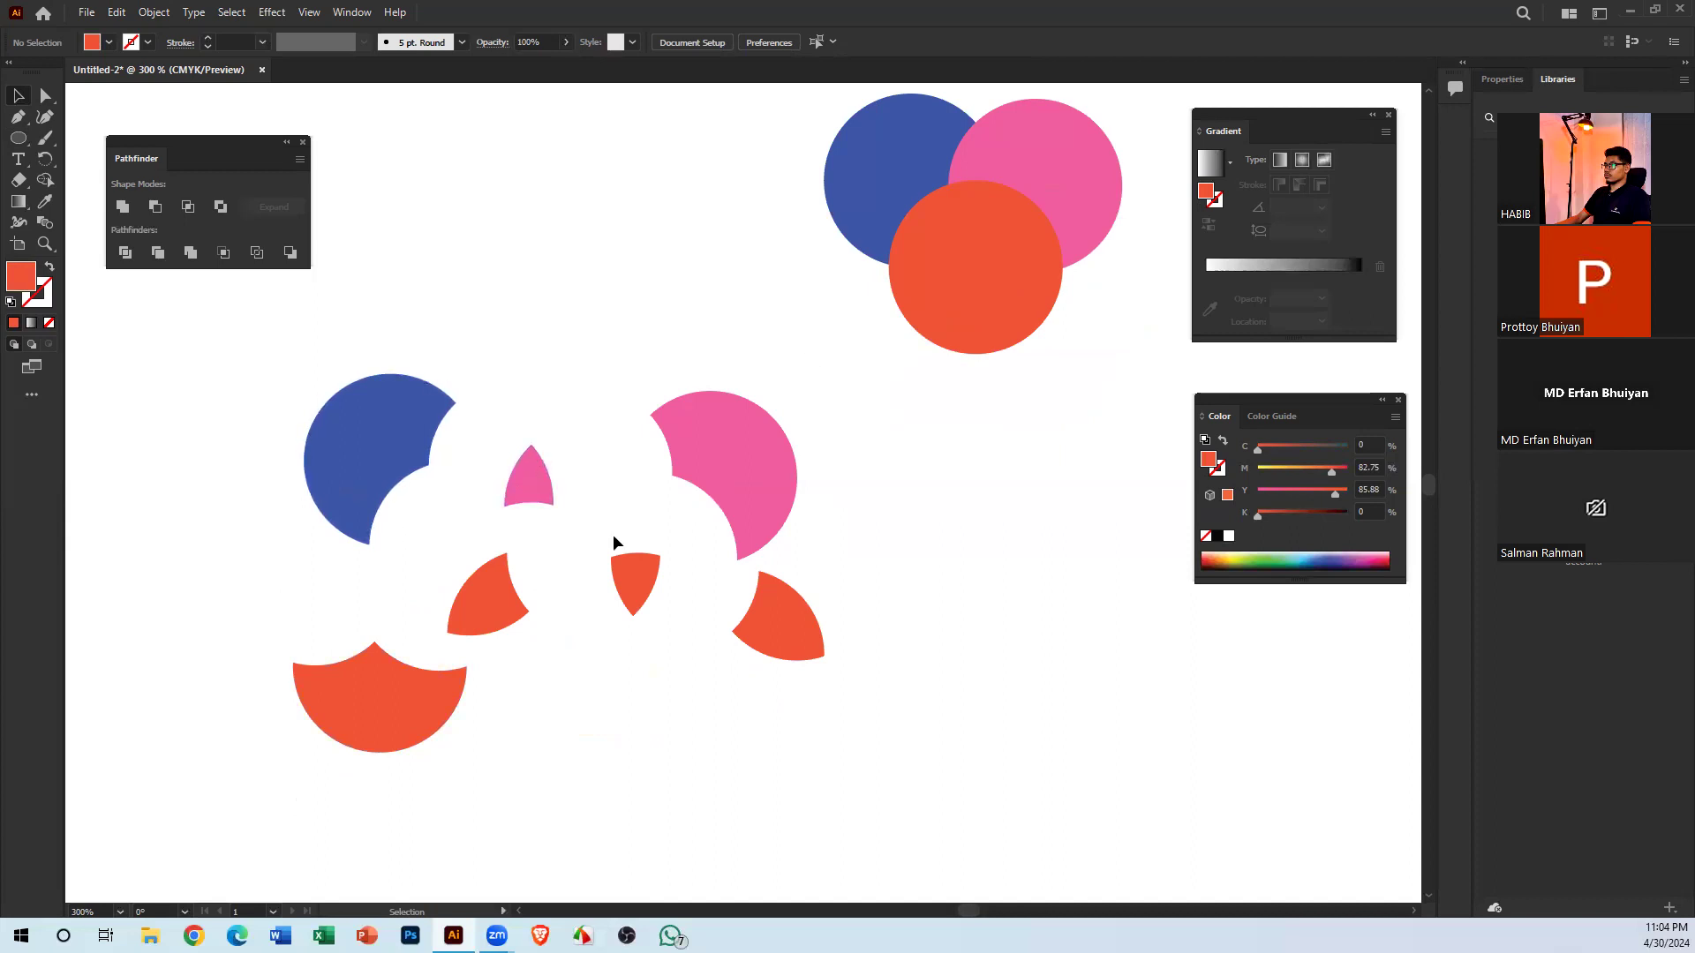
{"action": "left_click_drag", "start_coordinate": [497, 627], "coordinate": [412, 575]}
{"action": "left_click", "coordinate": [469, 653]}
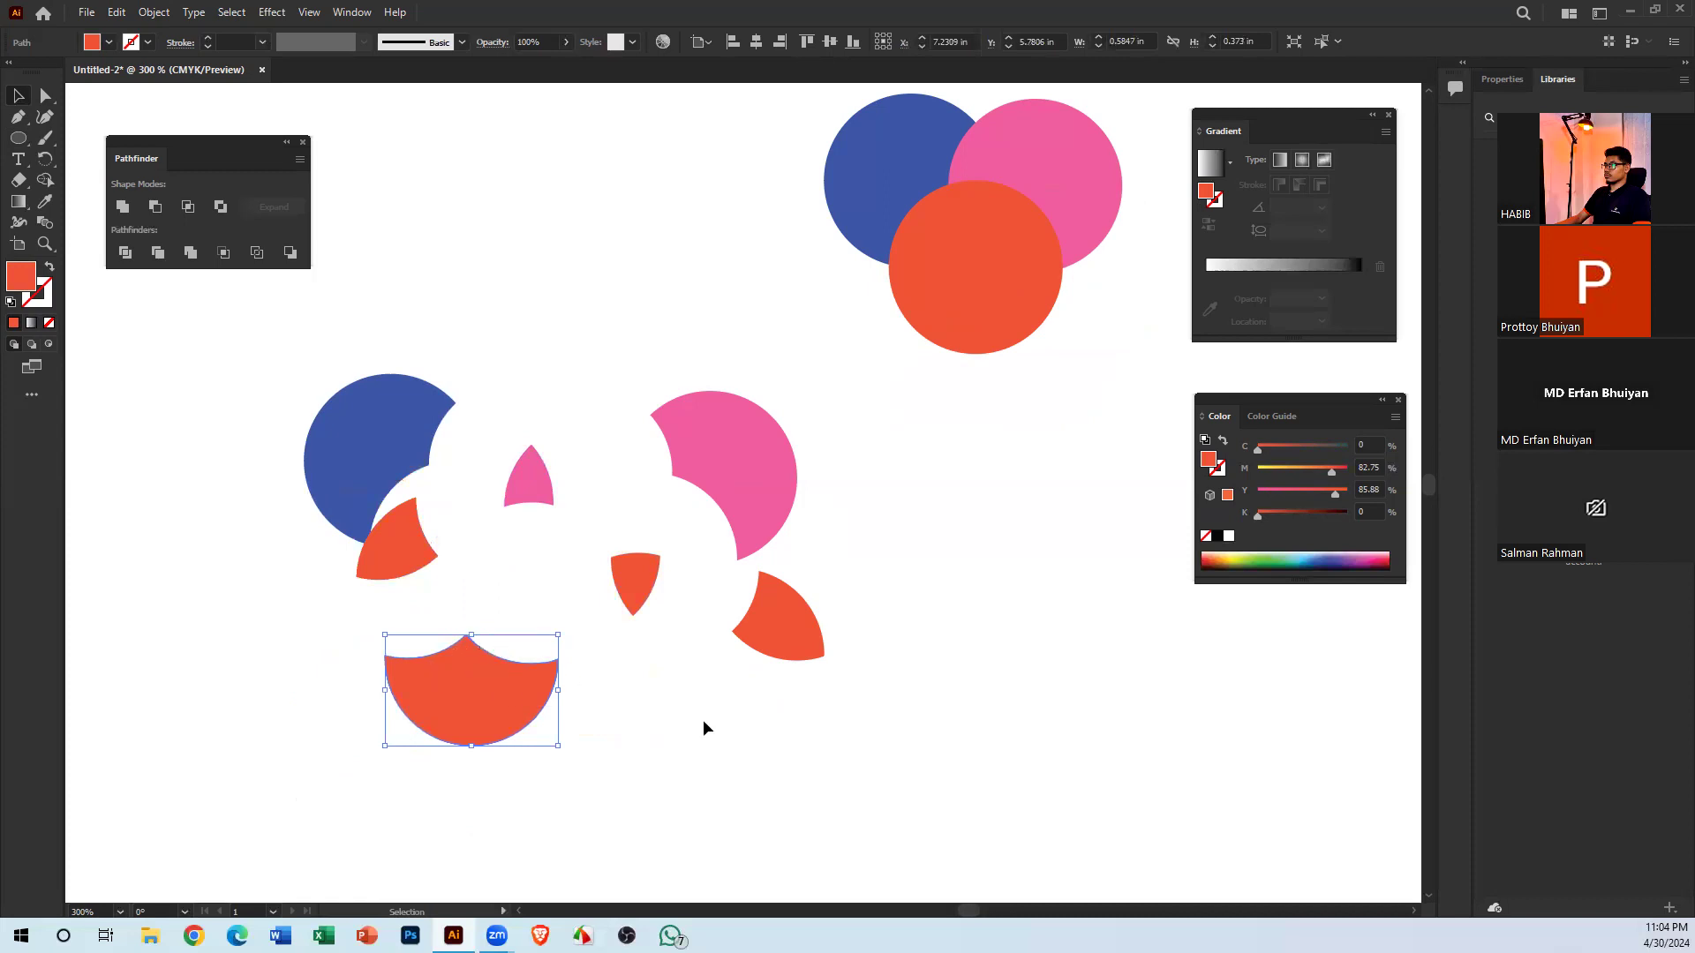
{"action": "left_click", "coordinate": [358, 584]}
{"action": "left_click", "coordinate": [530, 680]}
Delete all the divided pieces, and remove the orange-red circle from the remaining cluster
{"action": "left_click_drag", "start_coordinate": [288, 331], "coordinate": [768, 741]}
{"action": "key", "text": "Delete"}
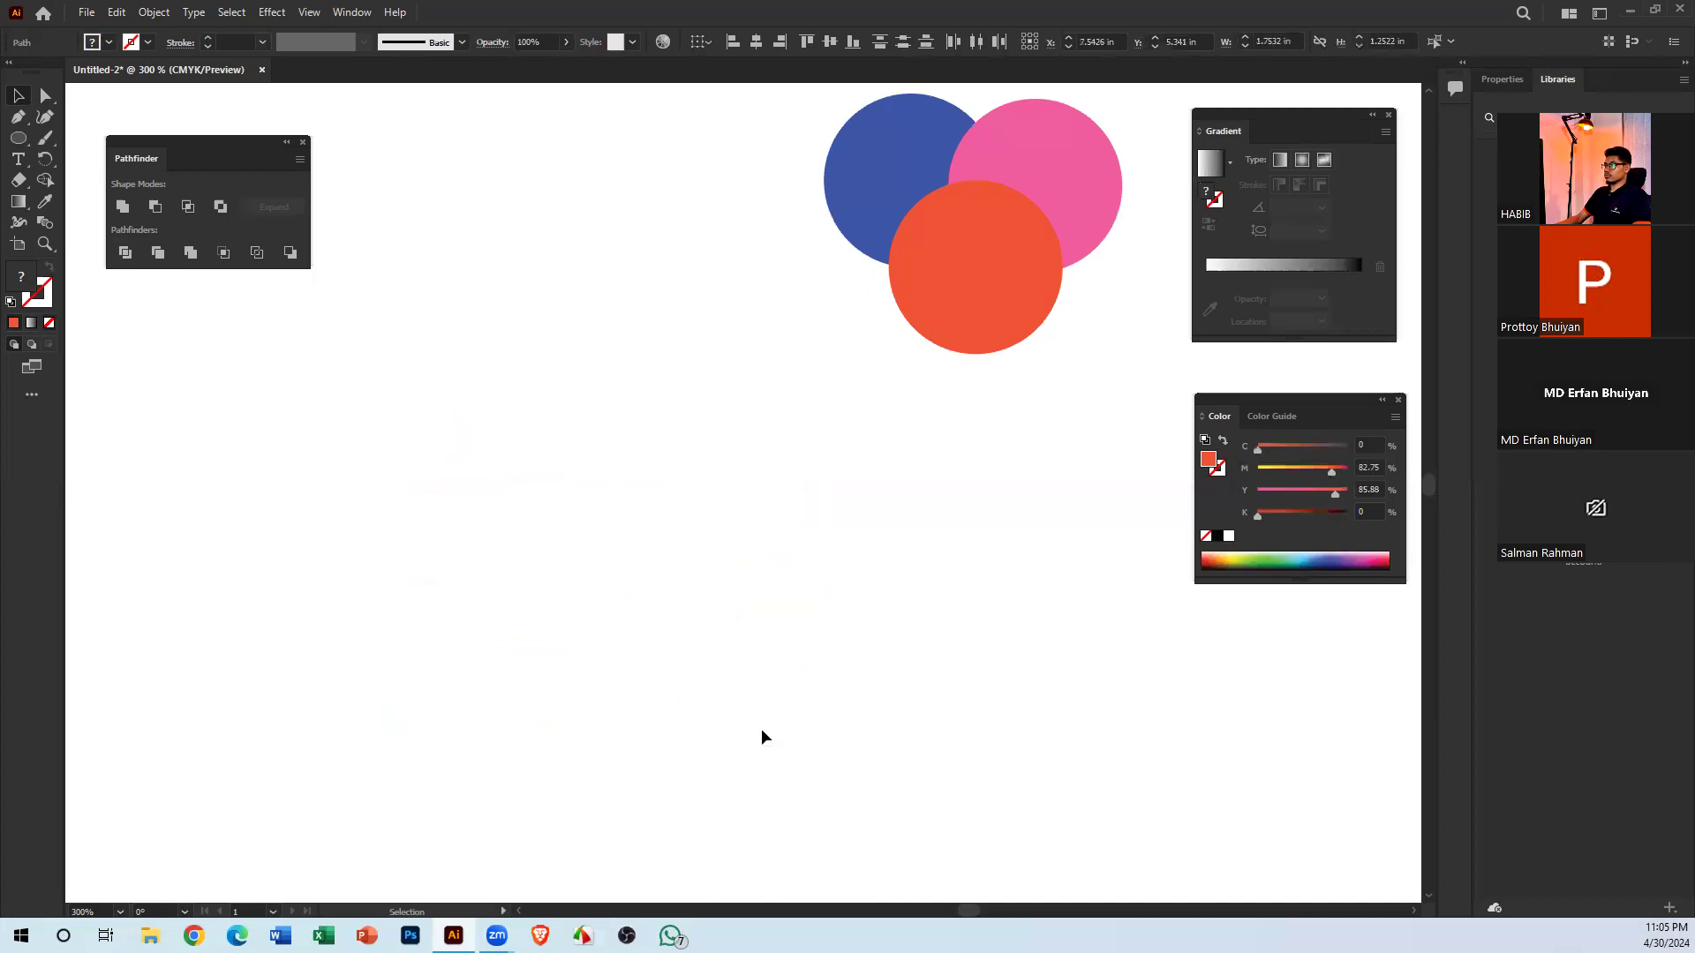
{"action": "scroll", "coordinate": [875, 718], "scroll_direction": "up", "scroll_amount": 2}
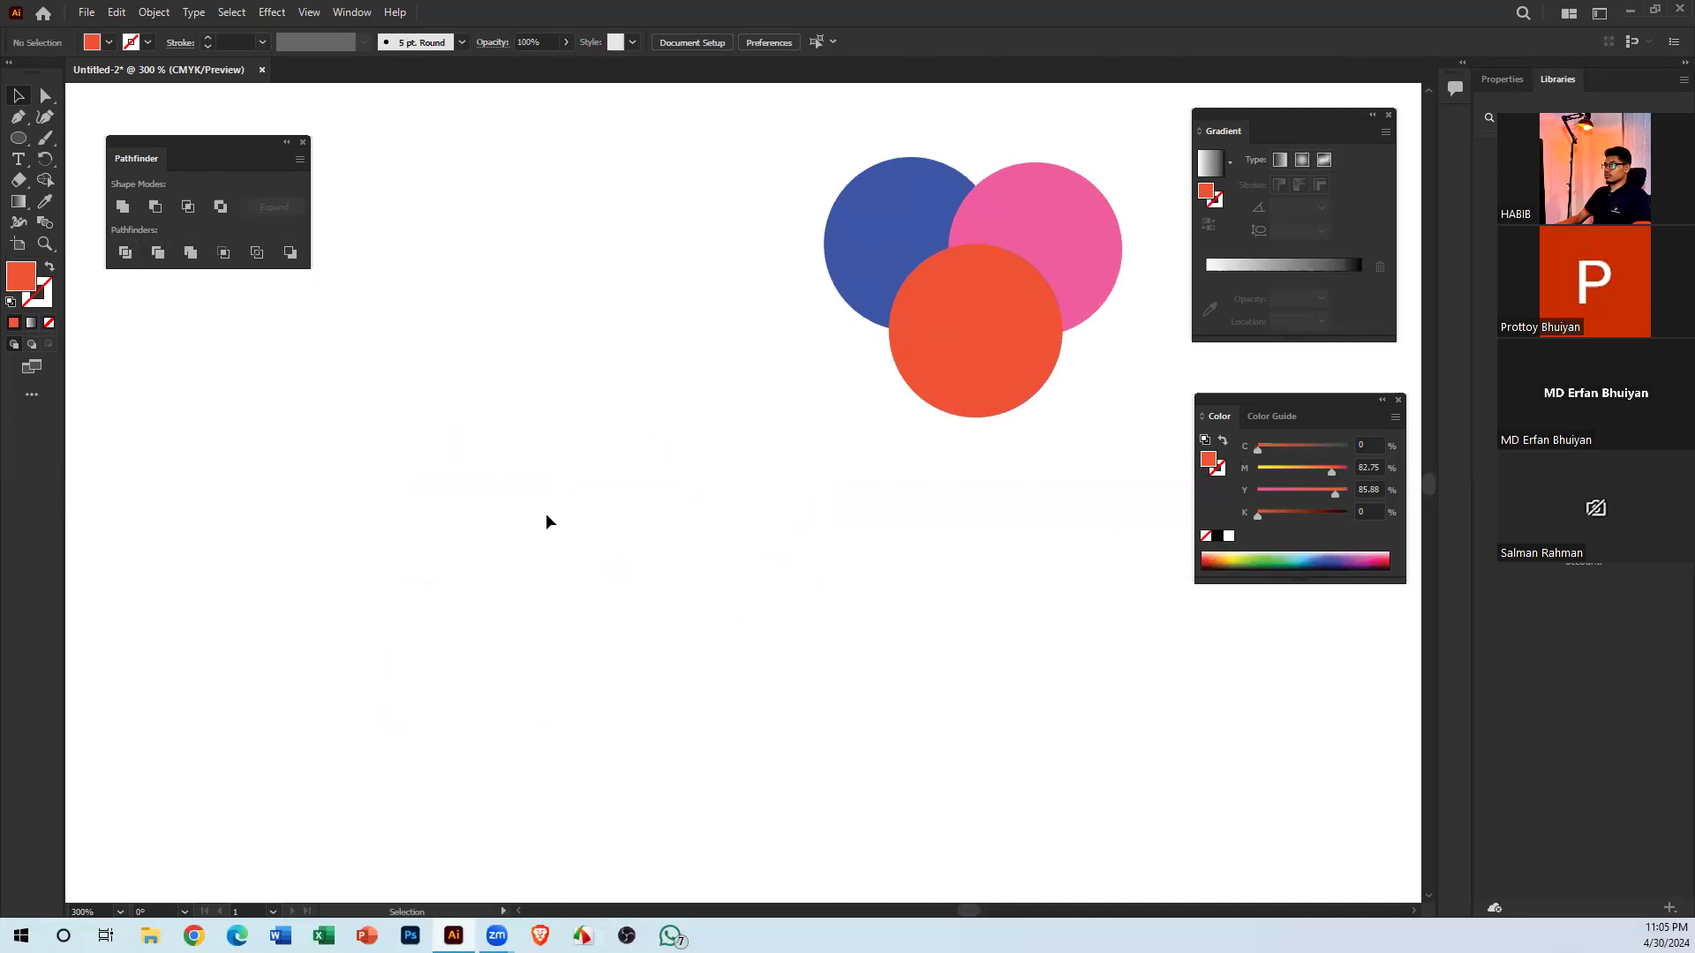
{"action": "left_click_drag", "start_coordinate": [994, 373], "coordinate": [783, 468]}
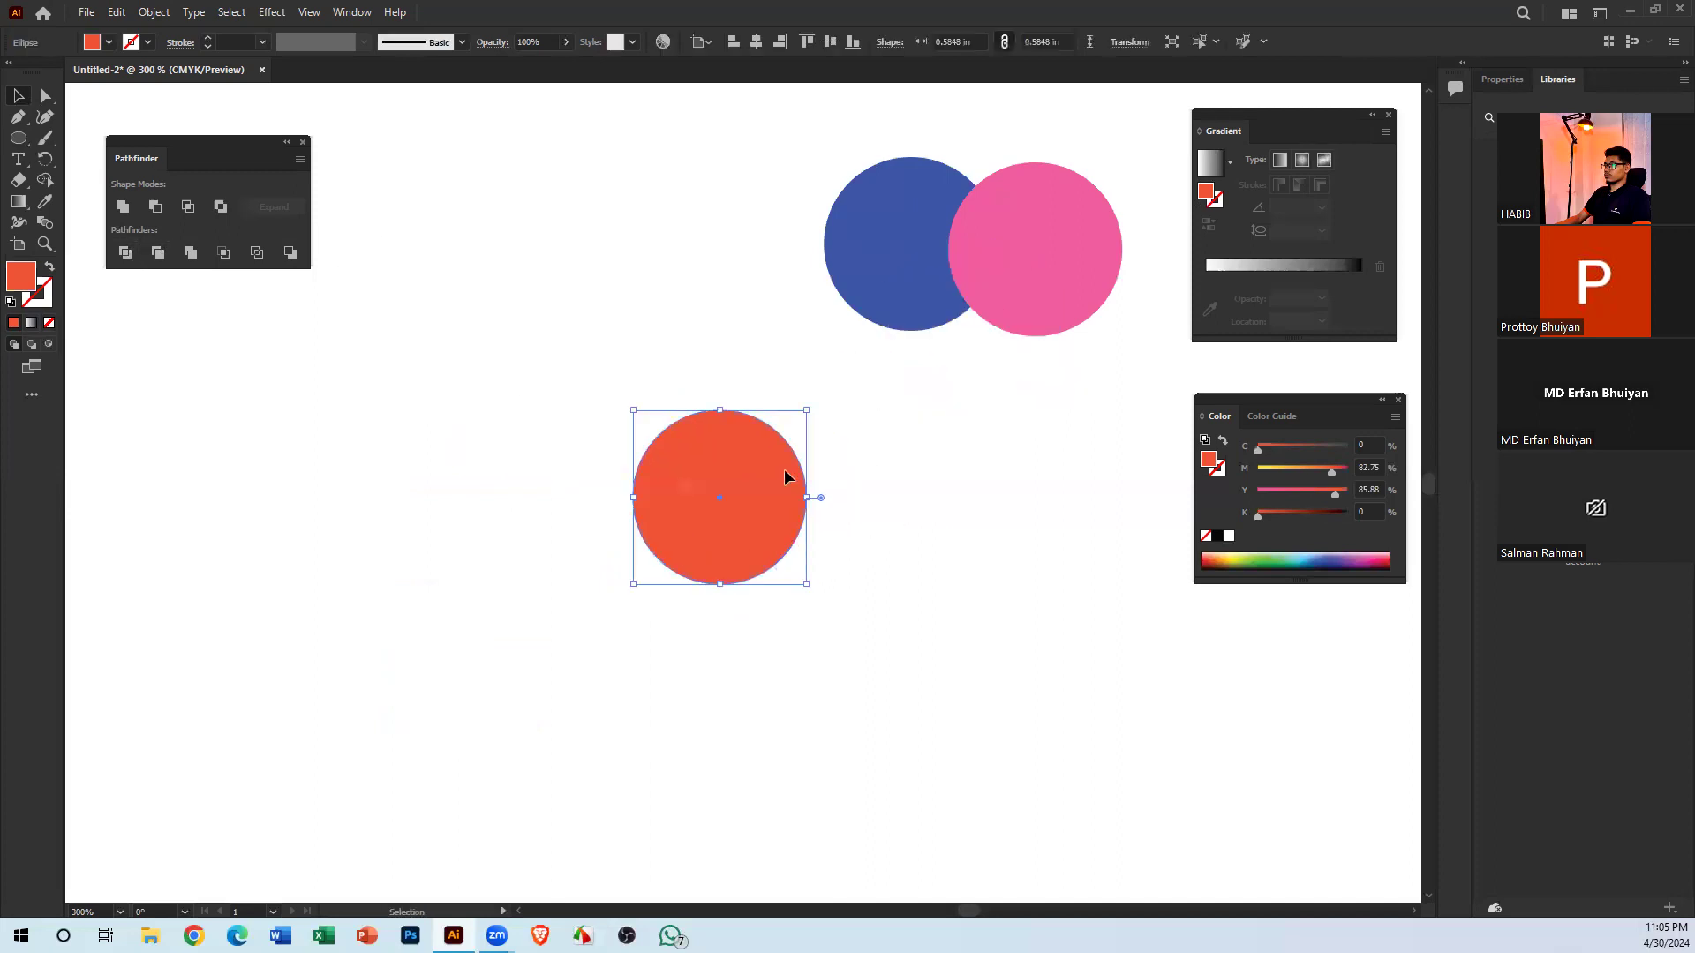
{"action": "key", "text": "Delete"}
Move the overlapping blue and pink circles together down onto the empty area, and back up to the upper edge of the view
{"action": "left_click_drag", "start_coordinate": [1013, 380], "coordinate": [940, 309]}
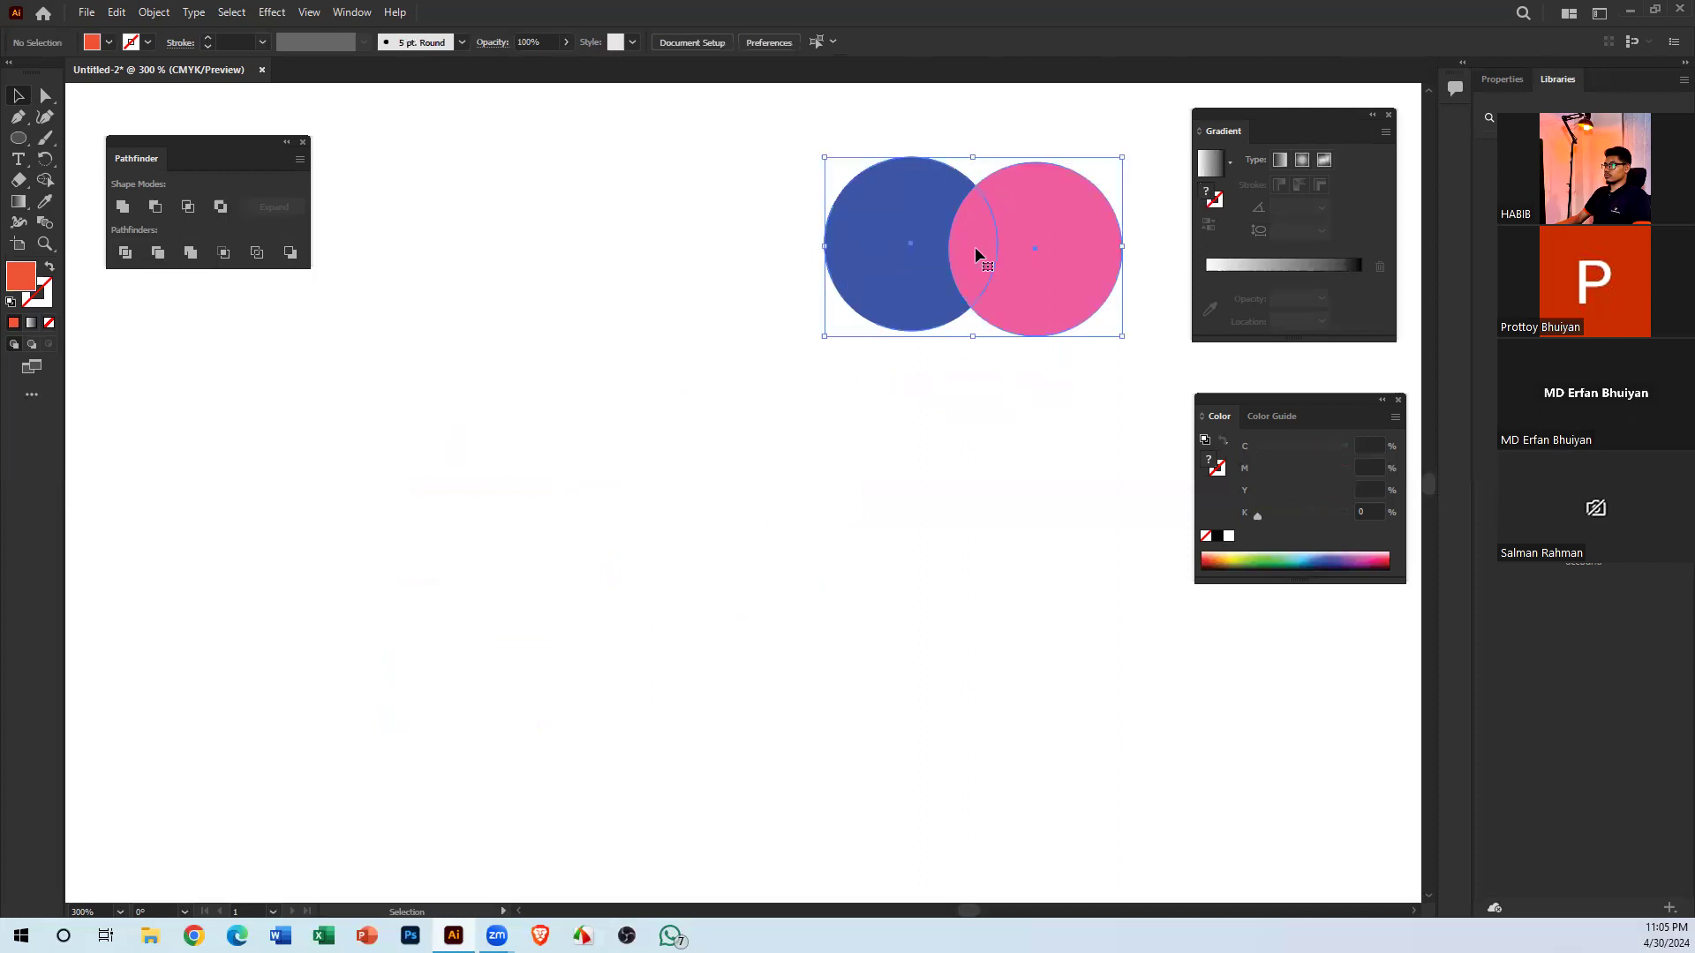
{"action": "left_click_drag", "start_coordinate": [974, 246], "coordinate": [632, 454]}
{"action": "left_click", "coordinate": [926, 387]}
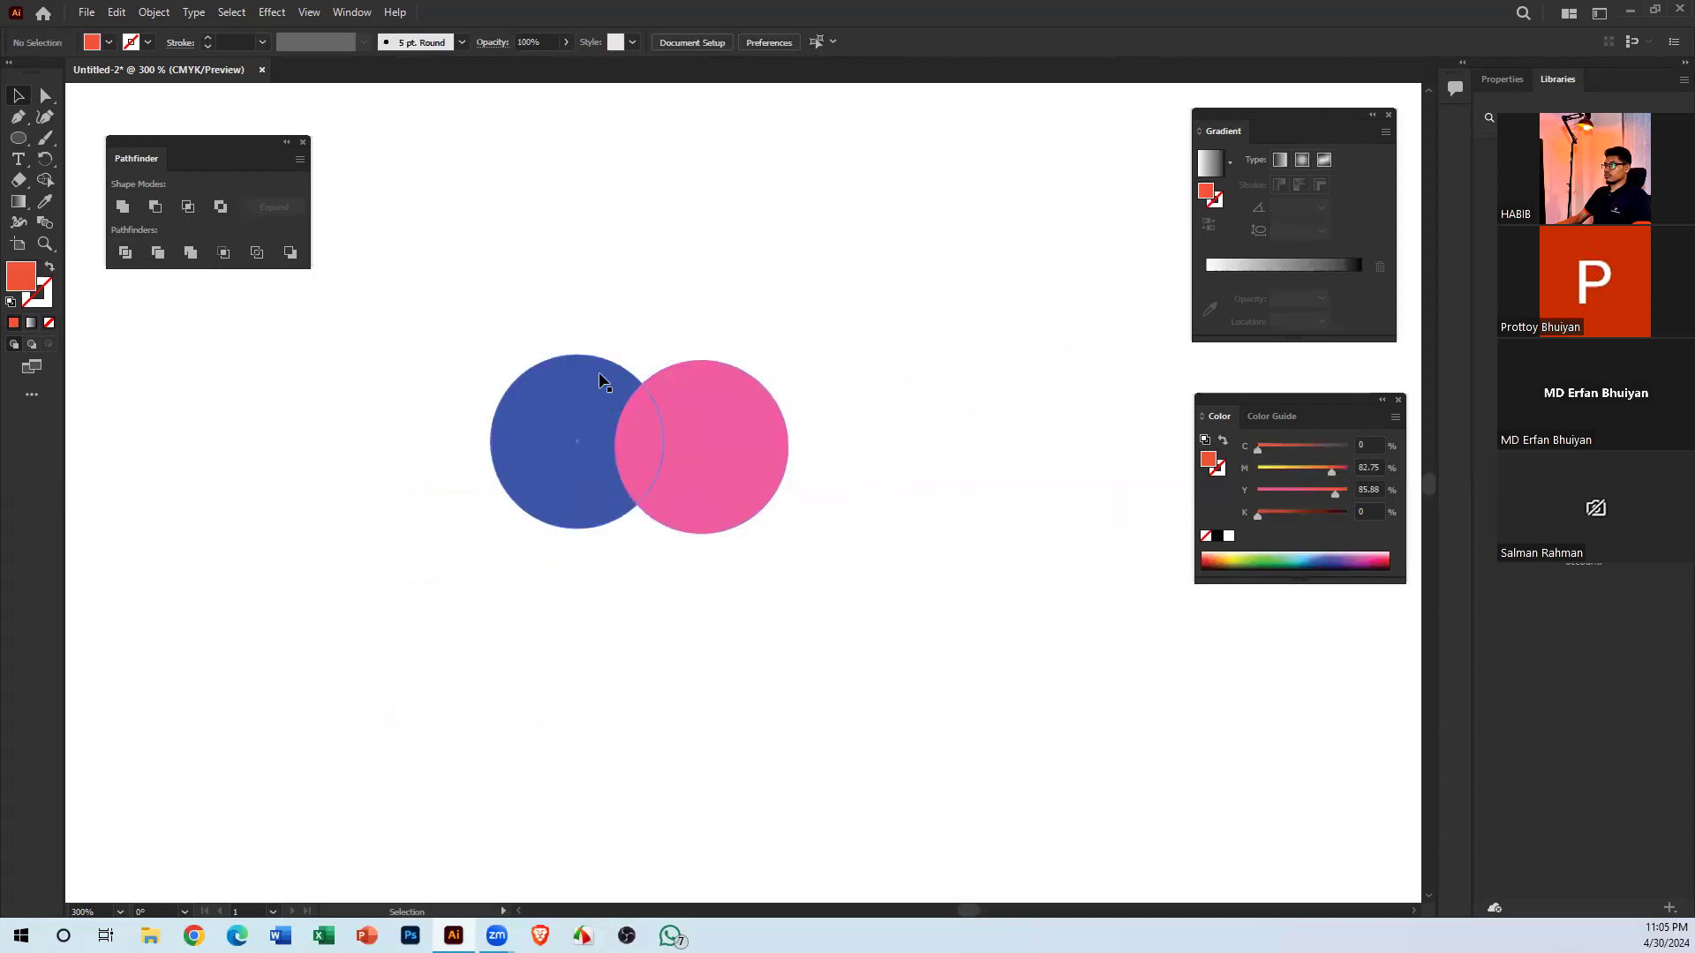
{"action": "left_click_drag", "start_coordinate": [491, 251], "coordinate": [671, 454]}
{"action": "left_click_drag", "start_coordinate": [699, 440], "coordinate": [1014, 118]}
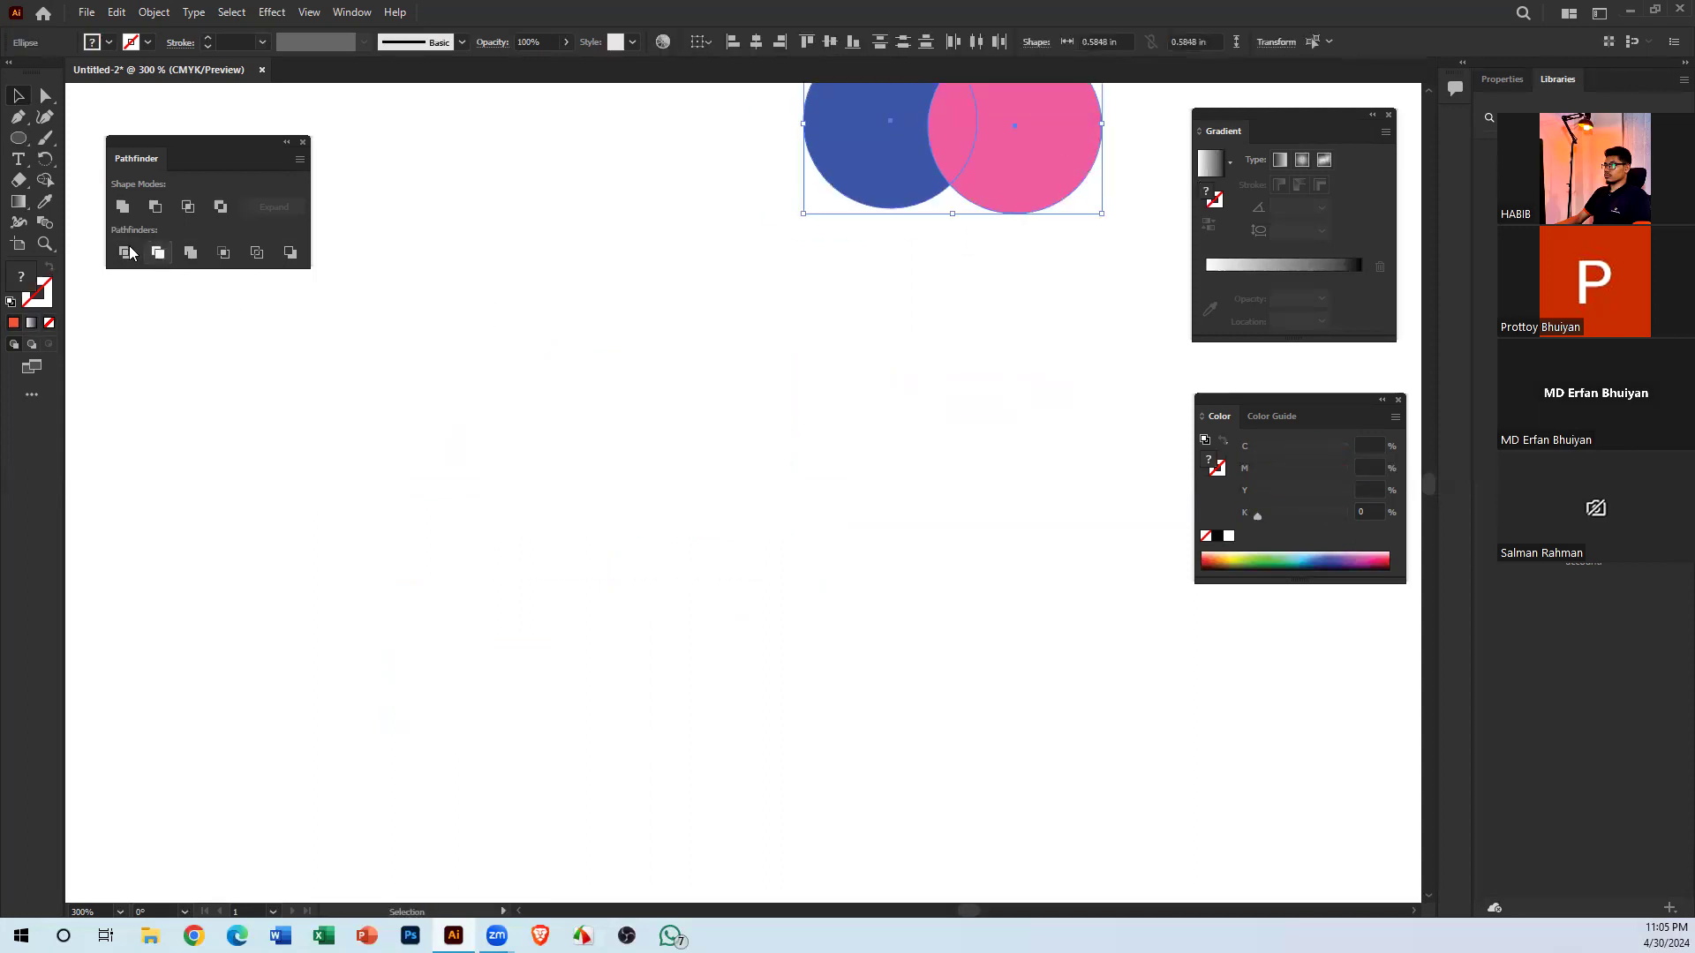
Draw an orange-red rectangle about 1.08 in wide and 0.49 in high below the blue and pink circles
{"action": "left_click", "coordinate": [17, 138]}
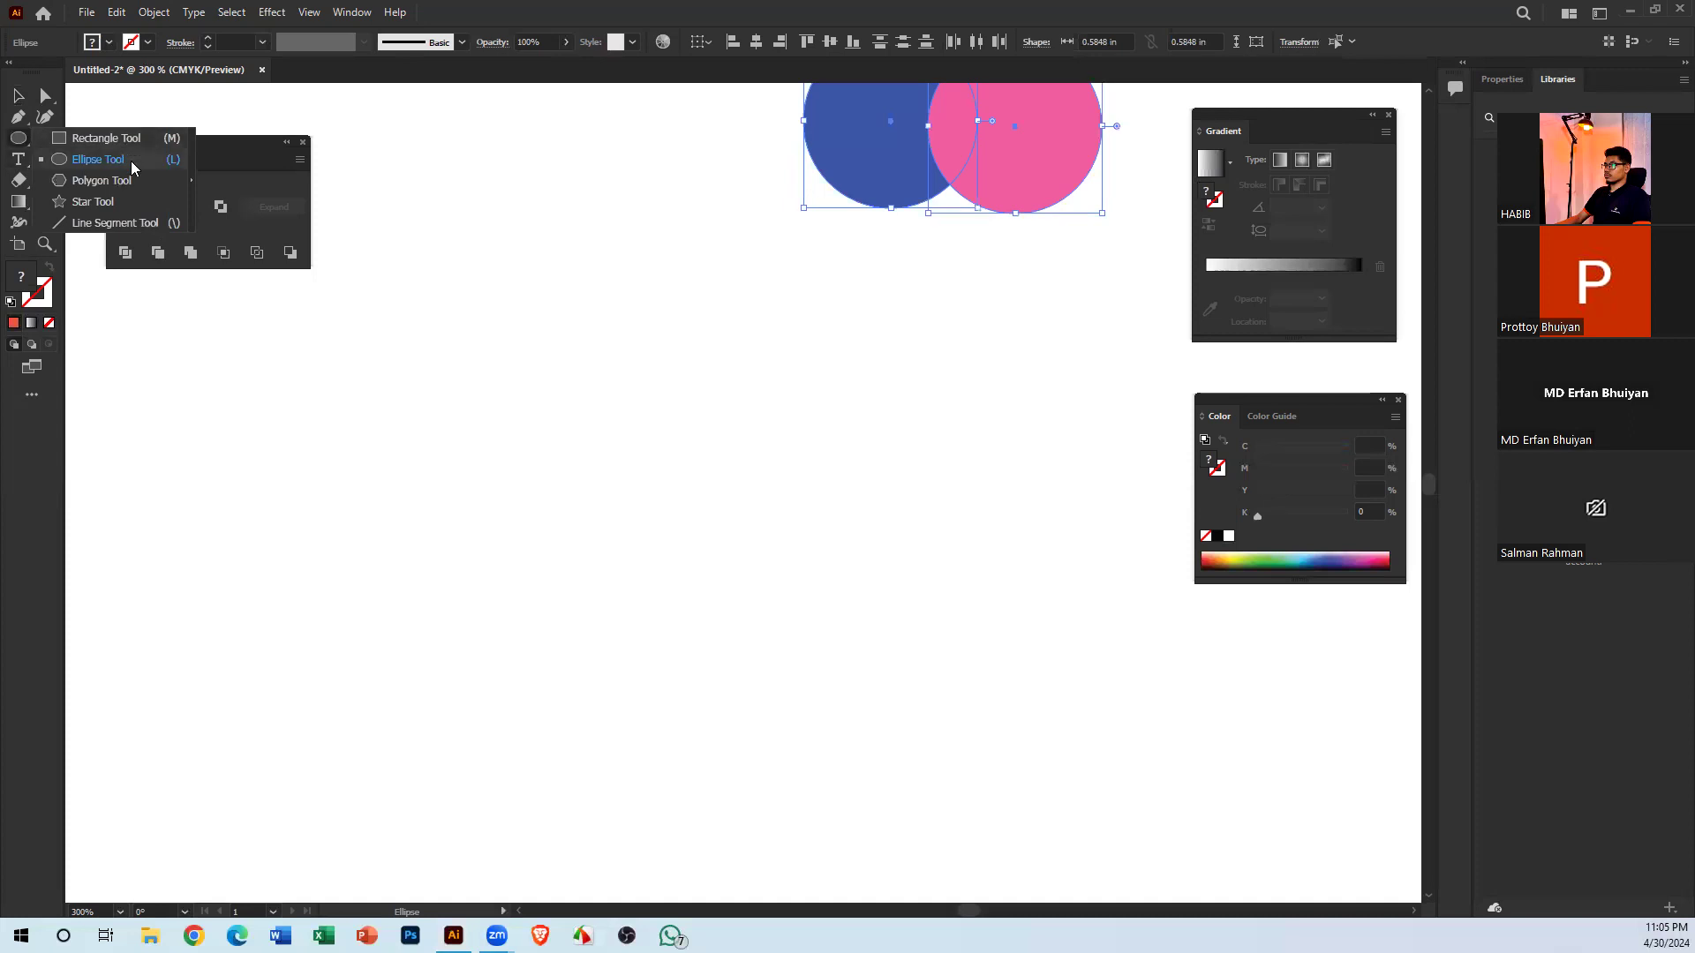
{"action": "left_click", "coordinate": [102, 159]}
{"action": "left_click", "coordinate": [27, 144]}
{"action": "left_click", "coordinate": [150, 138]}
{"action": "left_click_drag", "start_coordinate": [427, 386], "coordinate": [612, 522]}
{"action": "left_click_drag", "start_coordinate": [910, 536], "coordinate": [748, 533]}
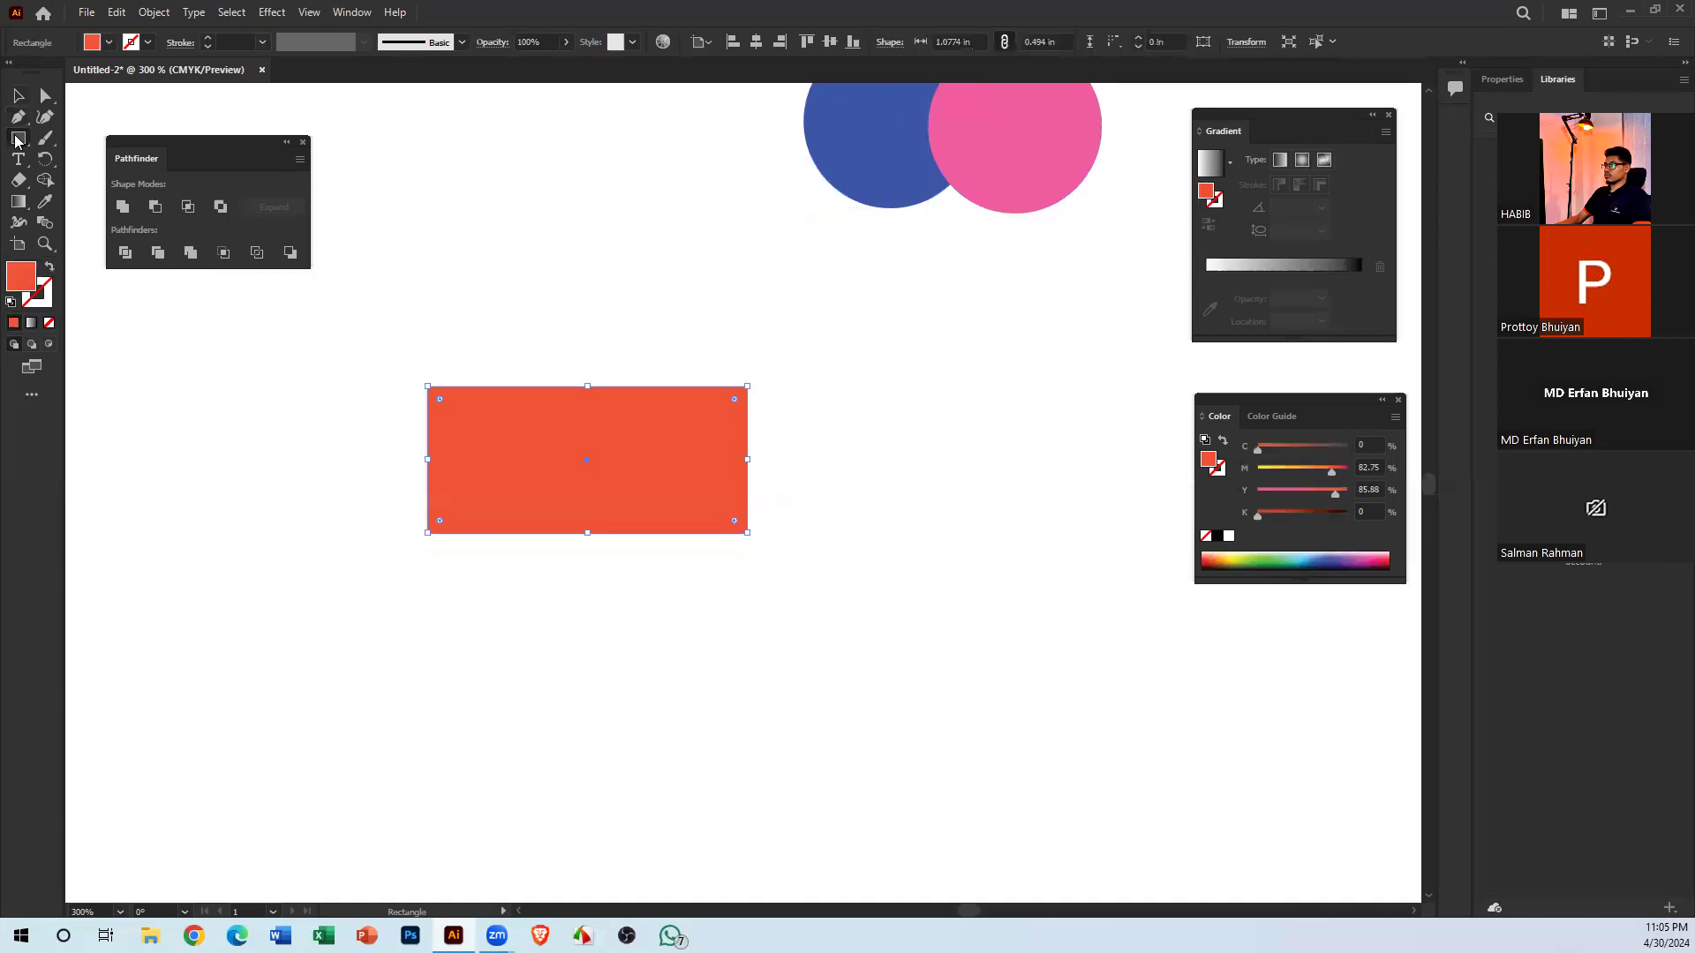
{"action": "left_click_drag", "start_coordinate": [21, 141], "coordinate": [89, 157]}
{"action": "left_click_drag", "start_coordinate": [877, 497], "coordinate": [913, 548]}
{"action": "key", "text": "Delete"}
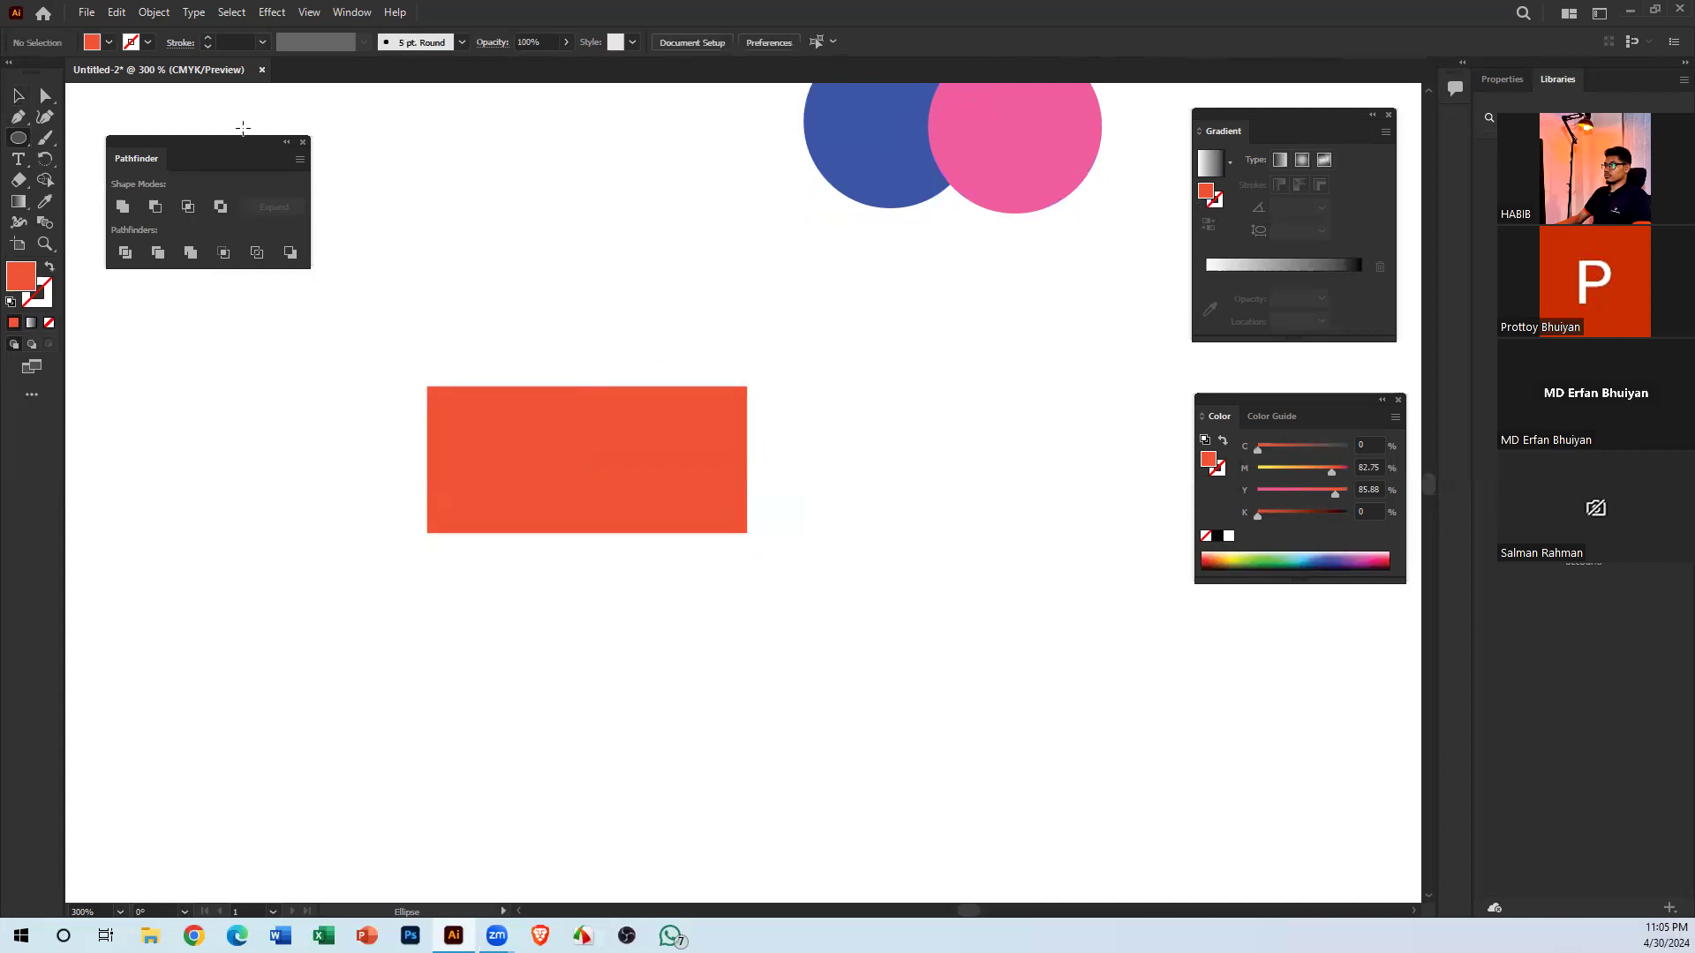
Draw a hexagon about 0.54 in wide and 0.46 in high over the rectangle's top edge, and duplicate it onto the bottom edge
{"action": "left_click_drag", "start_coordinate": [19, 139], "coordinate": [104, 185]}
{"action": "left_click_drag", "start_coordinate": [872, 479], "coordinate": [621, 534]}
{"action": "left_click", "coordinate": [17, 96]}
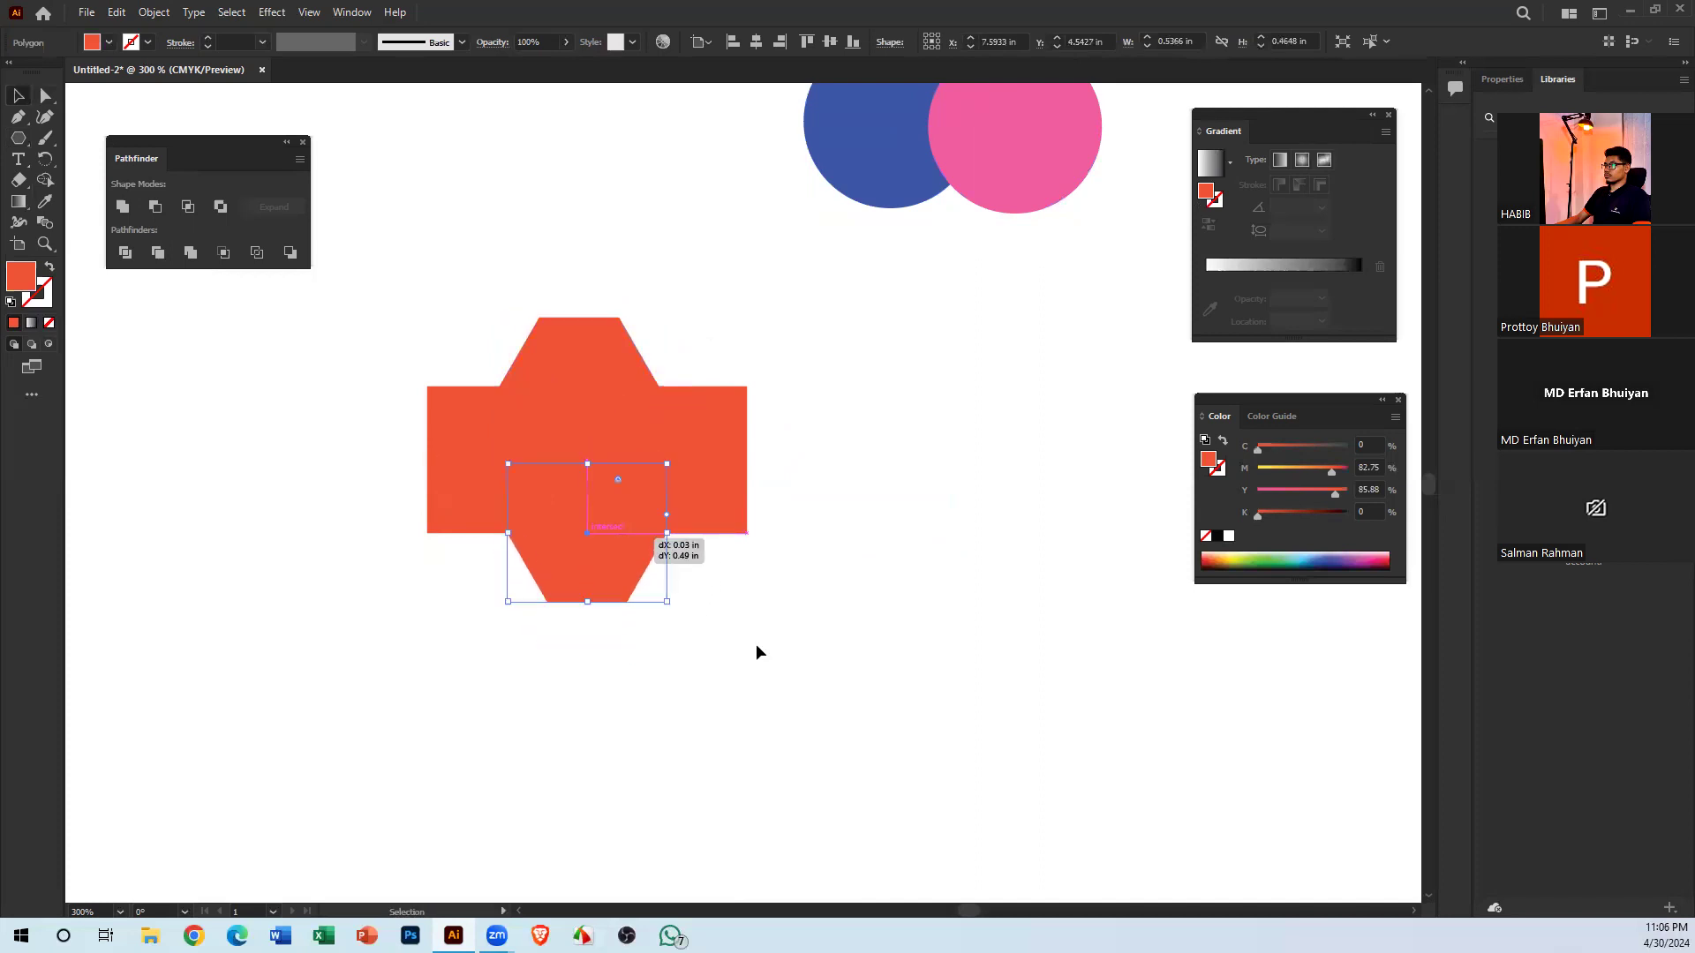
Align the rectangle and both hexagons by their horizontal centers
{"action": "left_click_drag", "start_coordinate": [756, 650], "coordinate": [511, 247]}
{"action": "left_click", "coordinate": [754, 46]}
{"action": "left_click", "coordinate": [876, 362]}
Duplicate the lower hexagon onto the rectangle's right edge, vertically centered, and shift the copy slightly outward
{"action": "left_click", "coordinate": [556, 541]}
{"action": "left_click_drag", "start_coordinate": [577, 554], "coordinate": [765, 485]}
{"action": "left_click", "coordinate": [874, 586]}
{"action": "left_click_drag", "start_coordinate": [911, 611], "coordinate": [561, 314]}
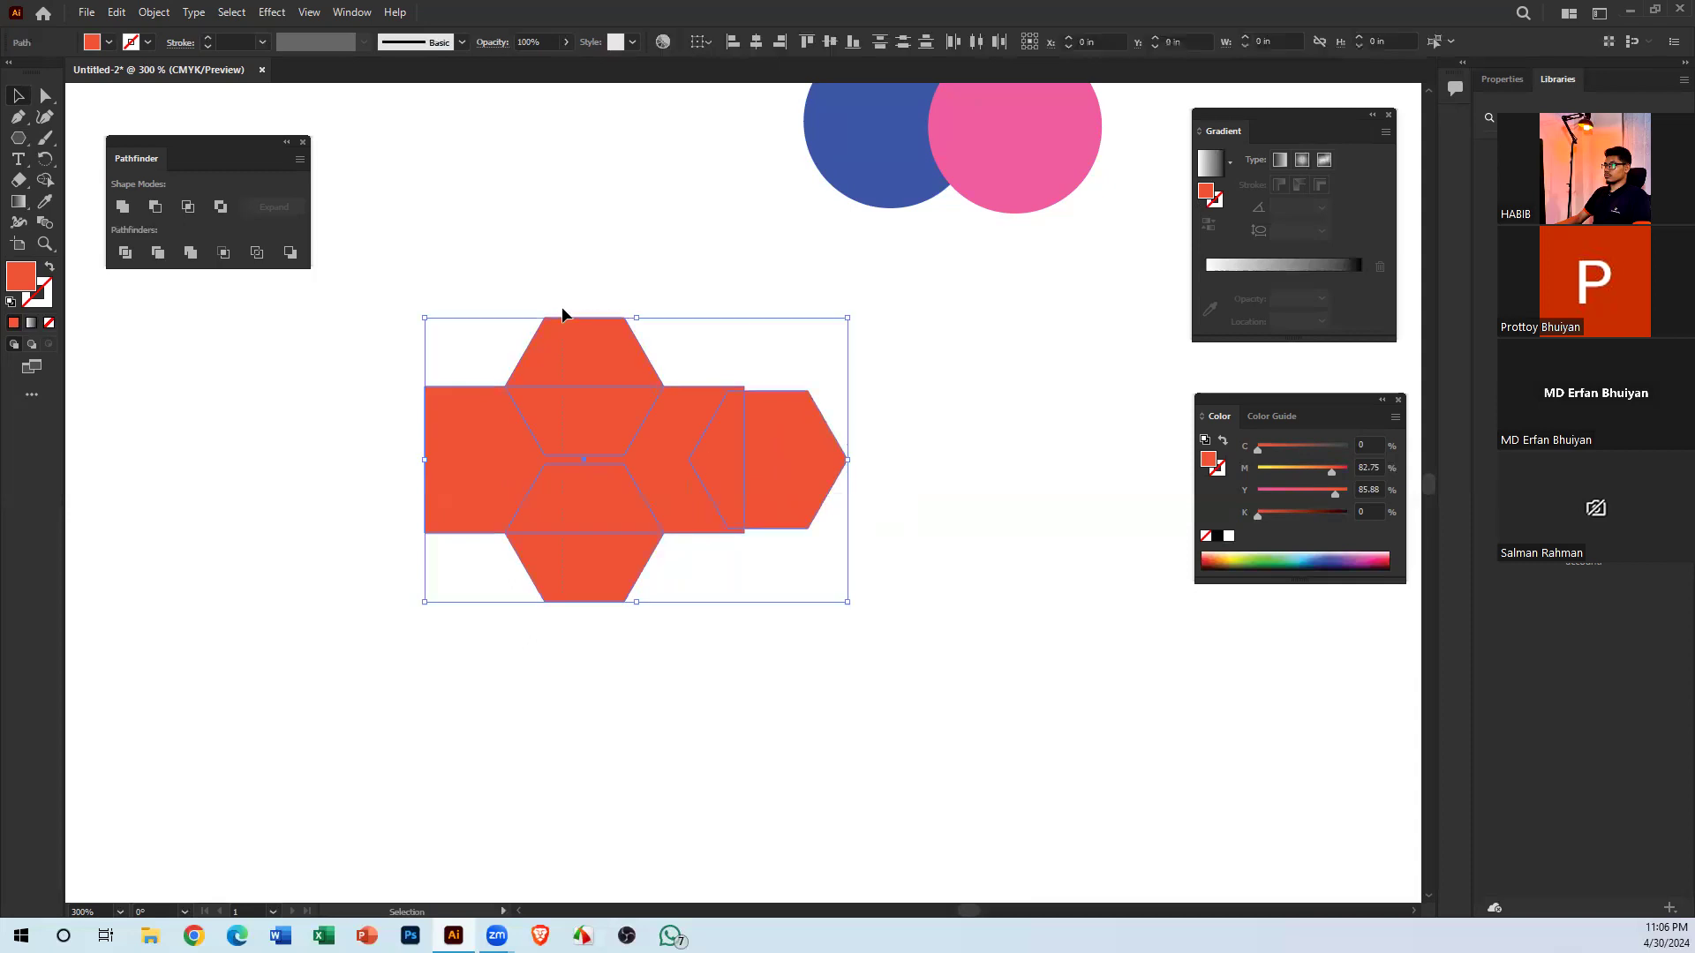
{"action": "left_click", "coordinate": [903, 470]}
{"action": "left_click_drag", "start_coordinate": [794, 452], "coordinate": [824, 452]}
{"action": "left_click", "coordinate": [921, 480]}
{"action": "left_click", "coordinate": [600, 350]}
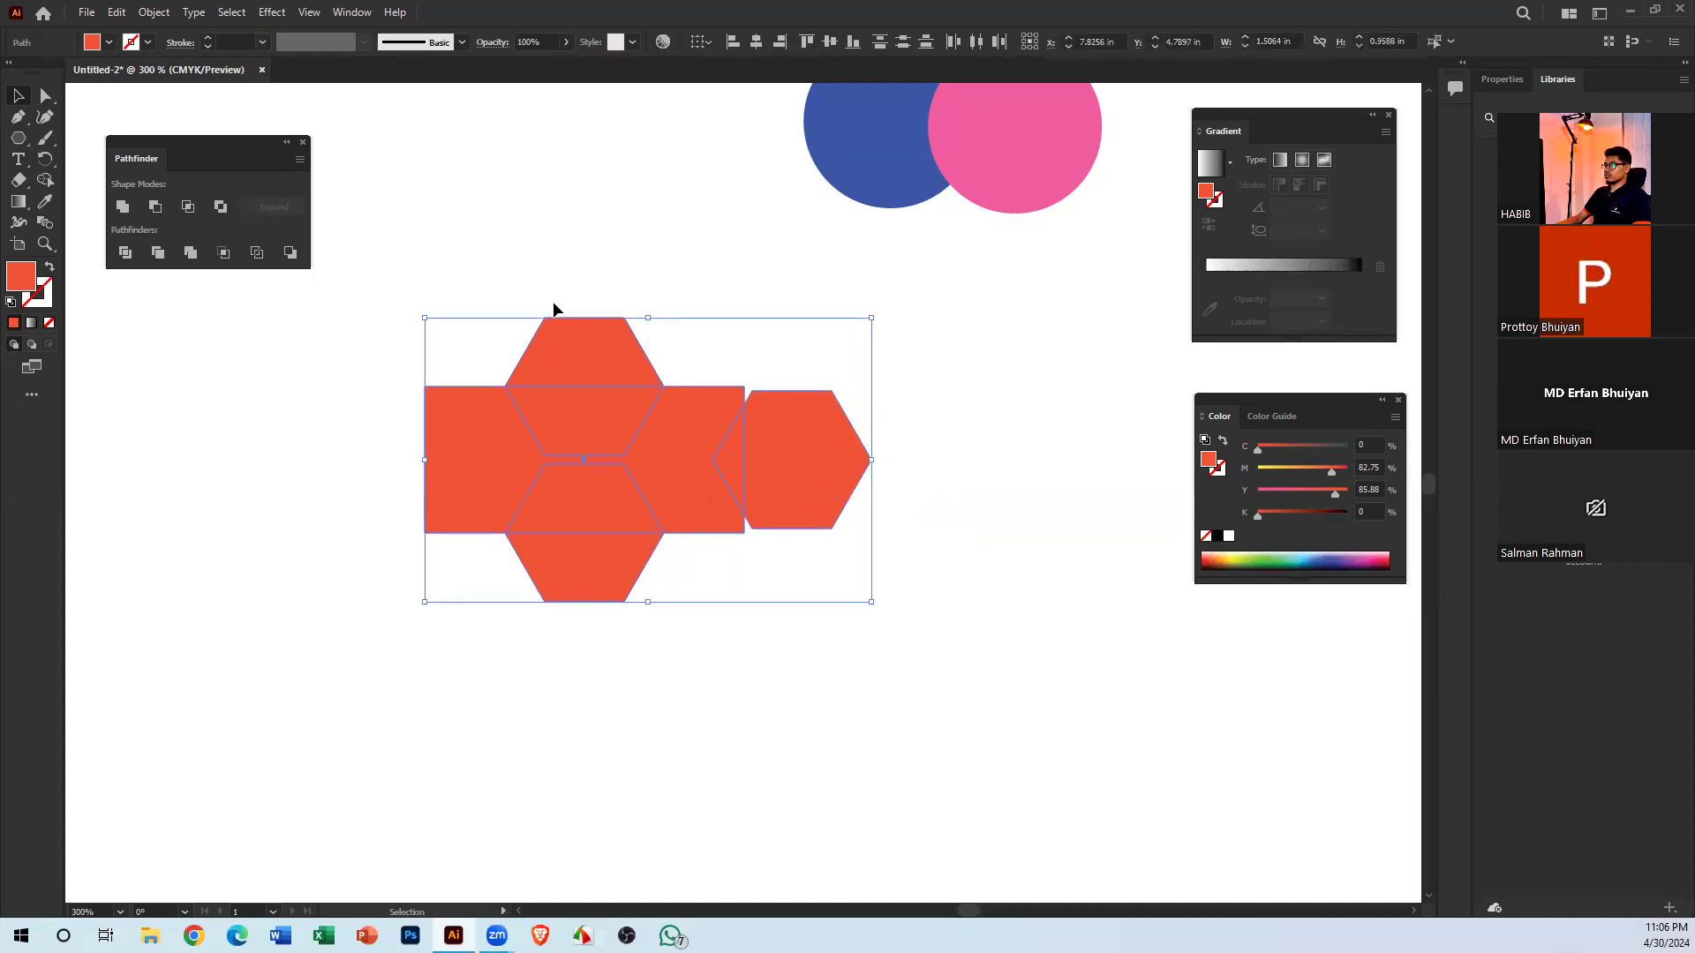
{"action": "left_click", "coordinate": [672, 653]}
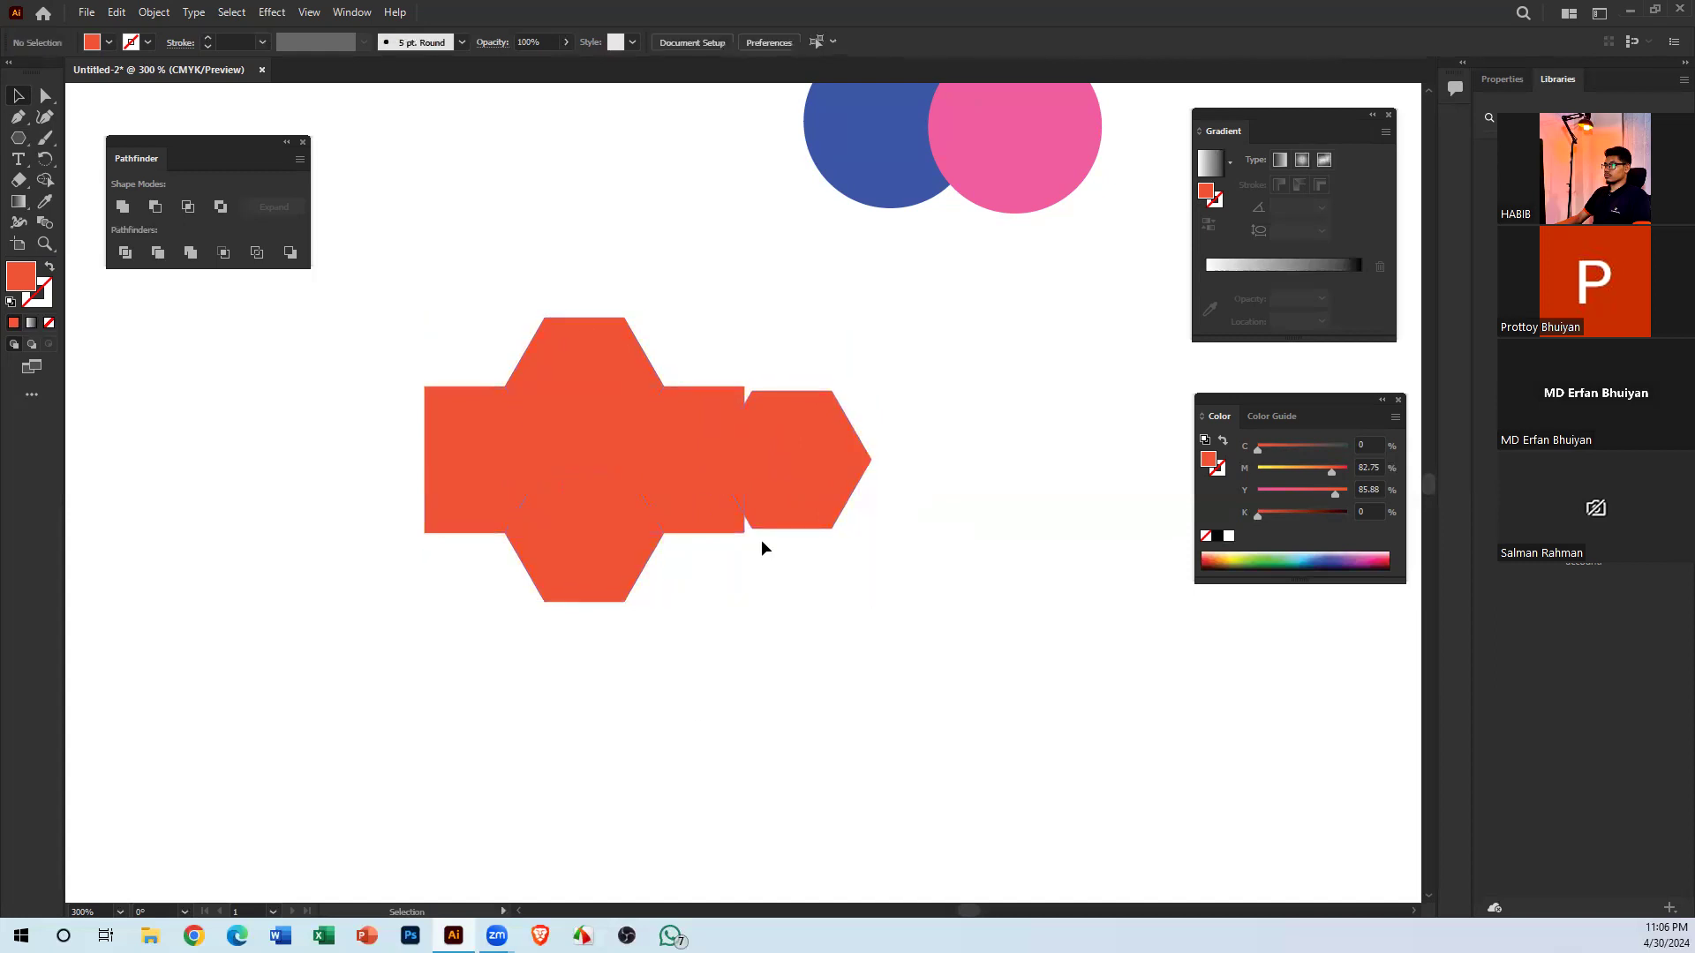
Move the lower hexagon farther down and the upper hexagon farther up so they only partly overlap the rectangle
{"action": "left_click_drag", "start_coordinate": [598, 535], "coordinate": [596, 574]}
{"action": "left_click_drag", "start_coordinate": [566, 328], "coordinate": [563, 290]}
{"action": "left_click_drag", "start_coordinate": [516, 226], "coordinate": [633, 712]}
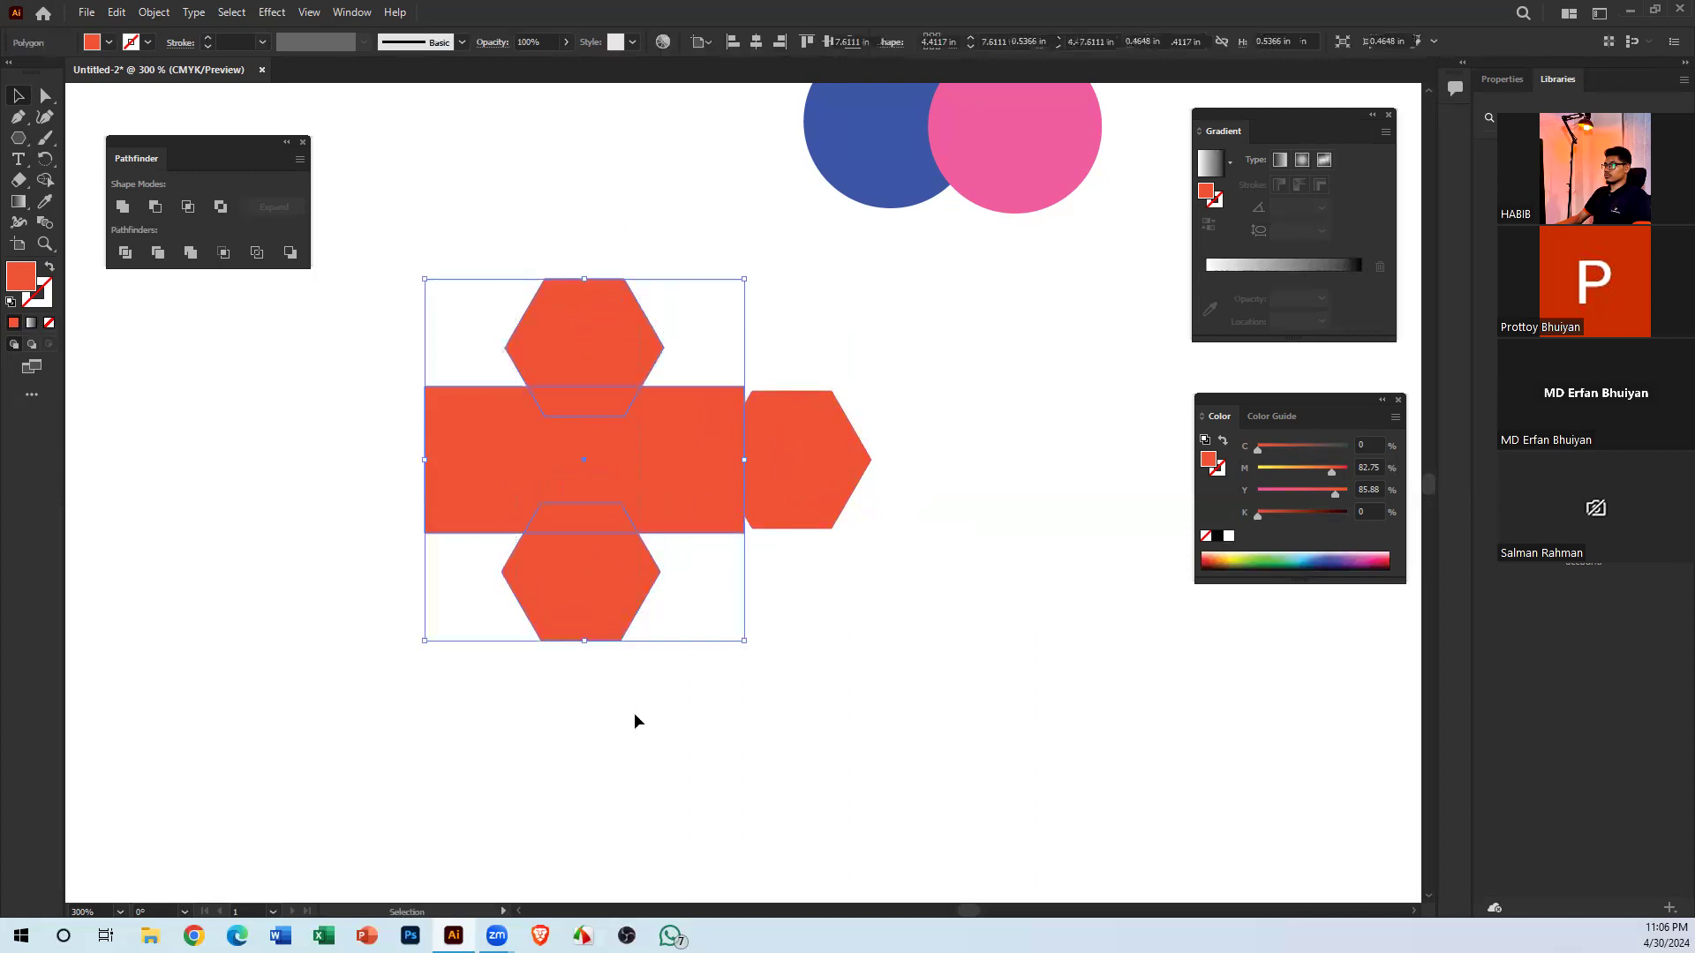
{"action": "left_click", "coordinate": [923, 570]}
Duplicate the right hexagon onto the rectangle's left edge, and split the rectangle and all four hexagons with the Divide pathfinder
{"action": "left_click_drag", "start_coordinate": [817, 484], "coordinate": [429, 500]}
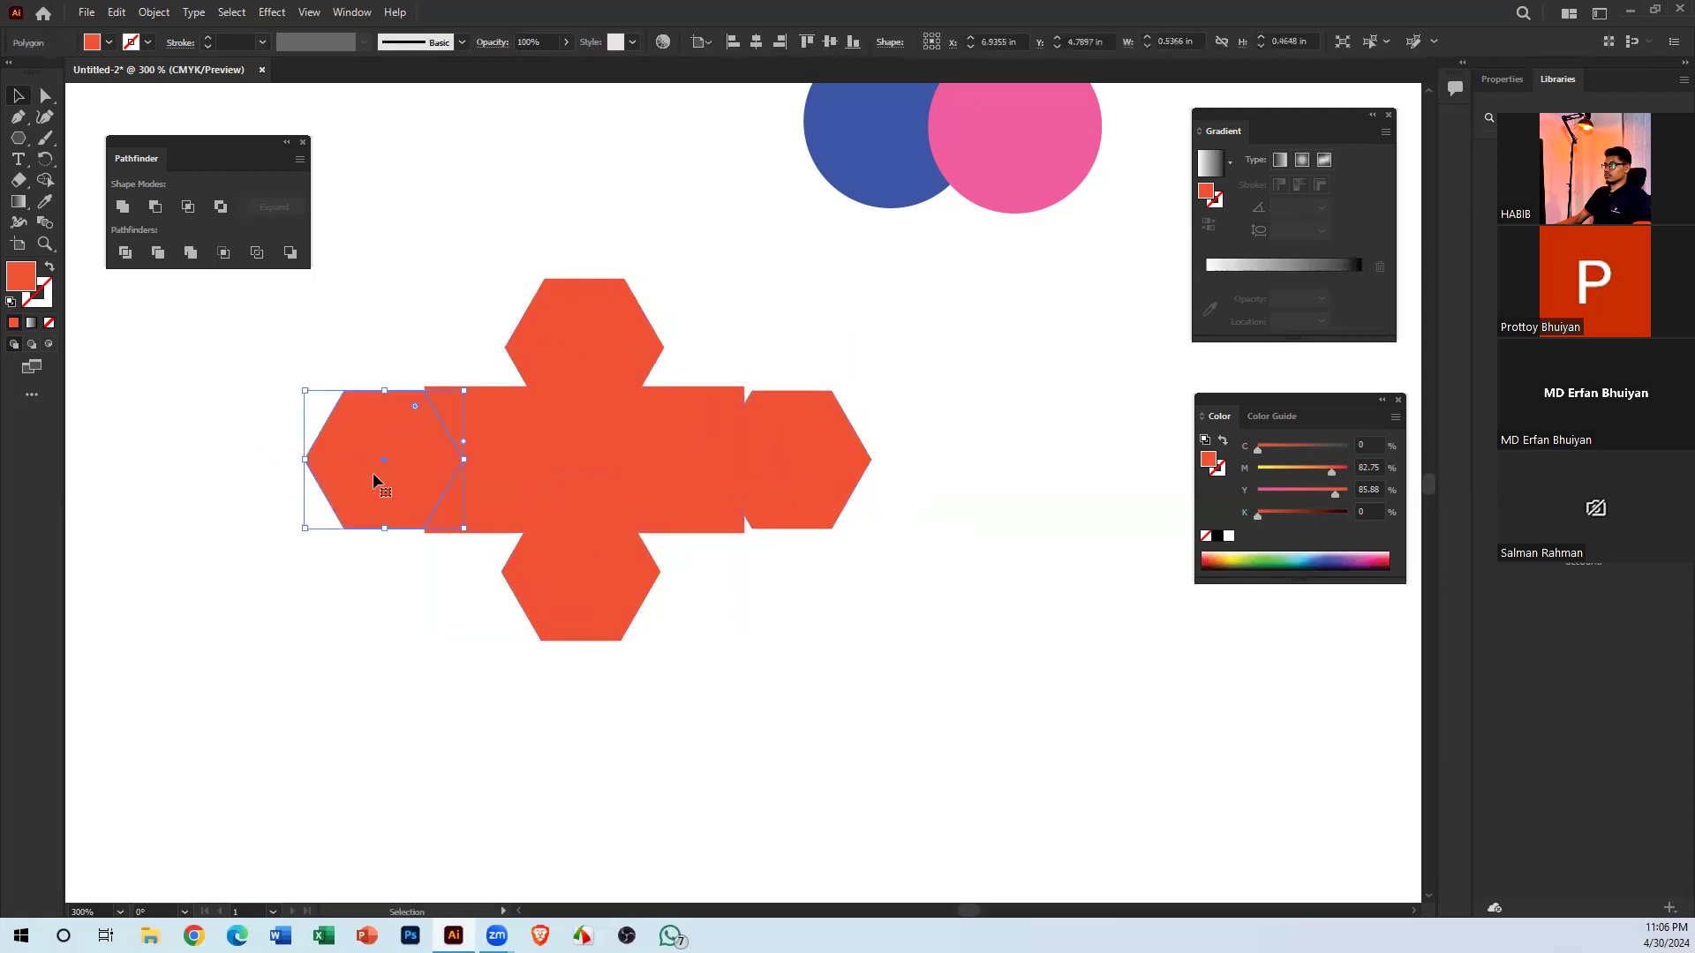
{"action": "left_click_drag", "start_coordinate": [394, 294], "coordinate": [852, 671]}
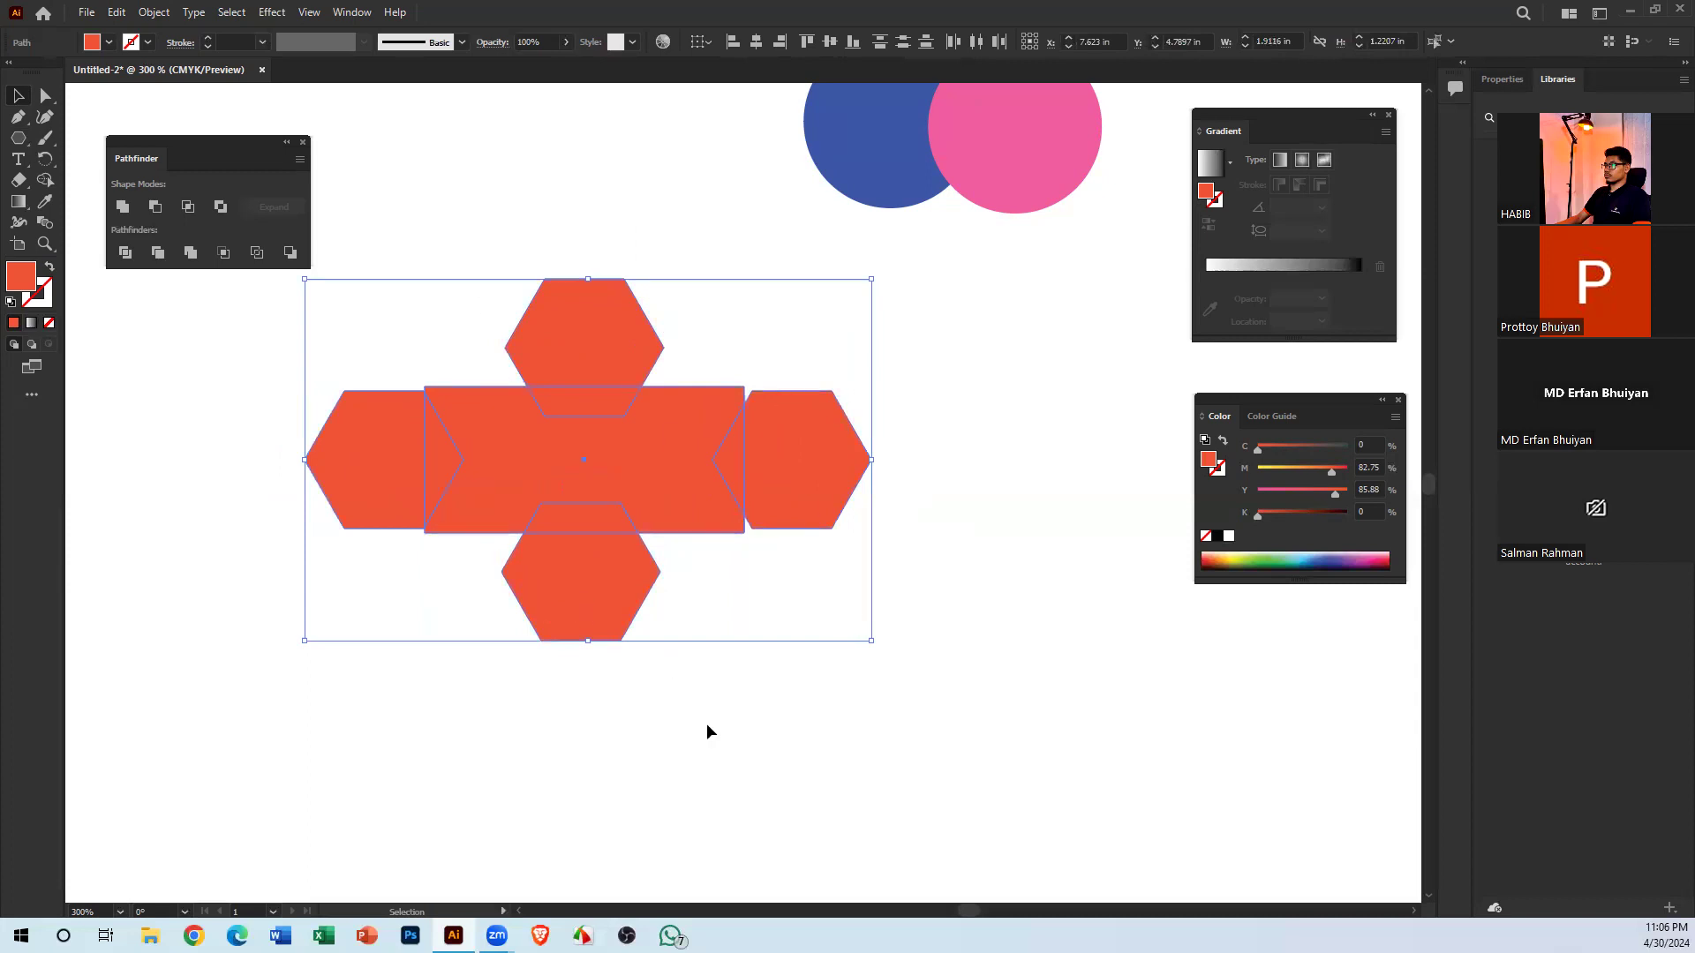
{"action": "left_click", "coordinate": [125, 253]}
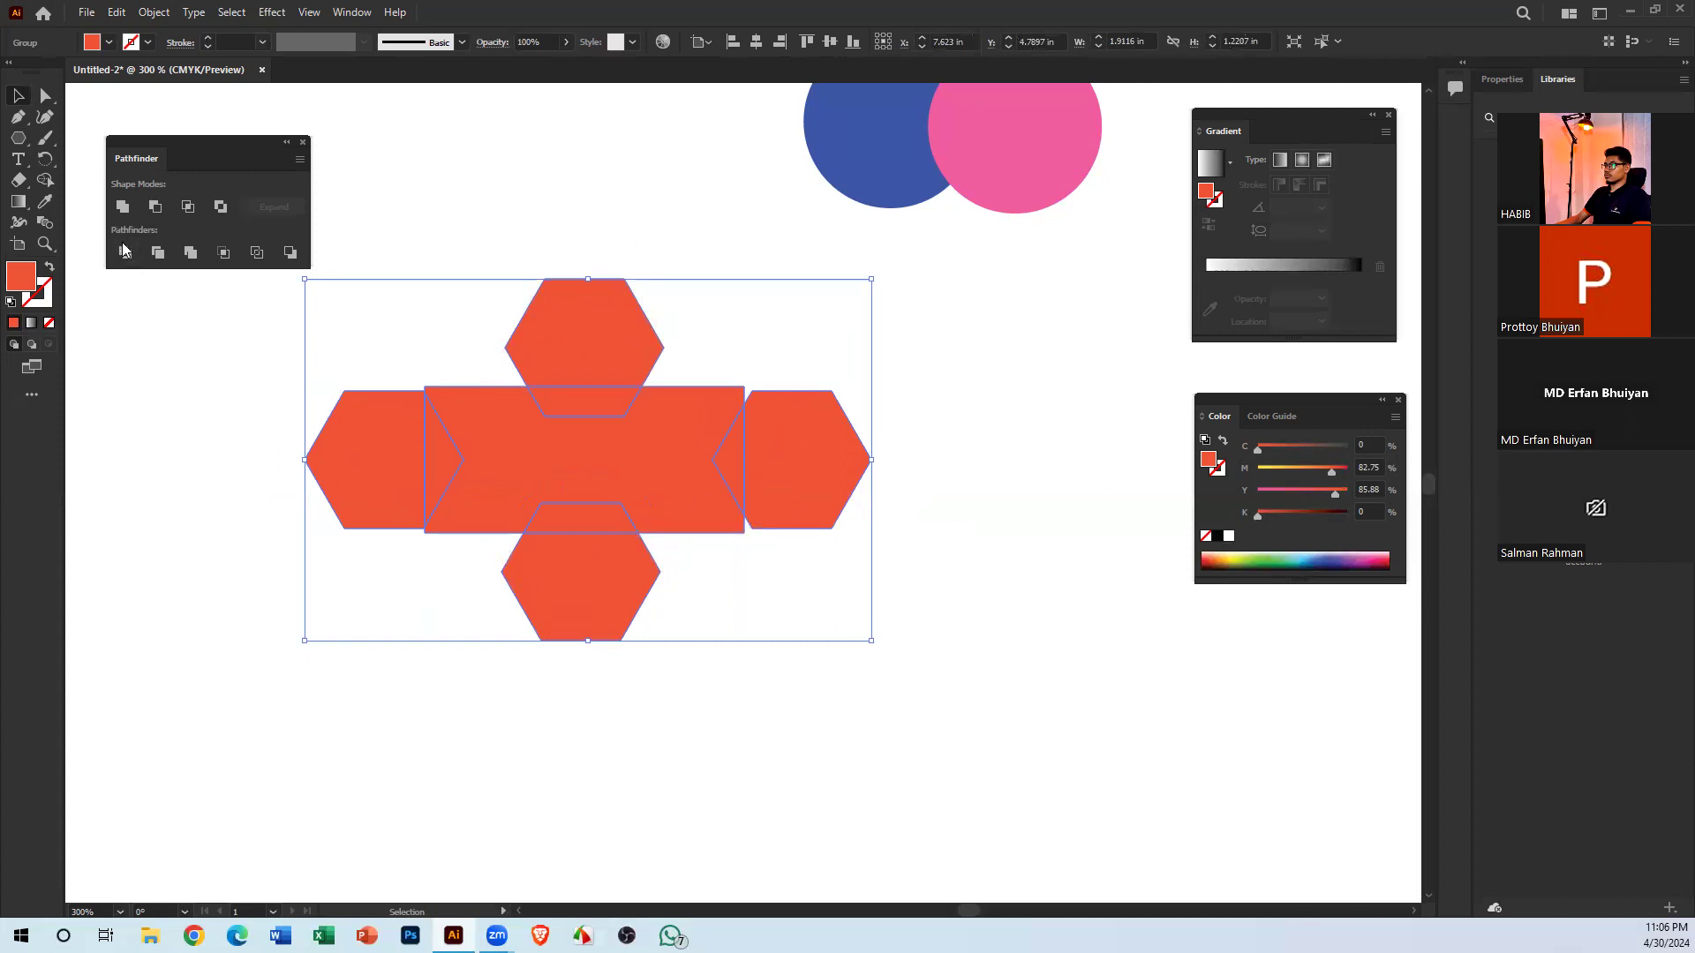
Ungroup the divided artwork and pull the left and upper hexagon pieces and the upper overlap away from the rectangle
{"action": "right_click", "coordinate": [584, 363]}
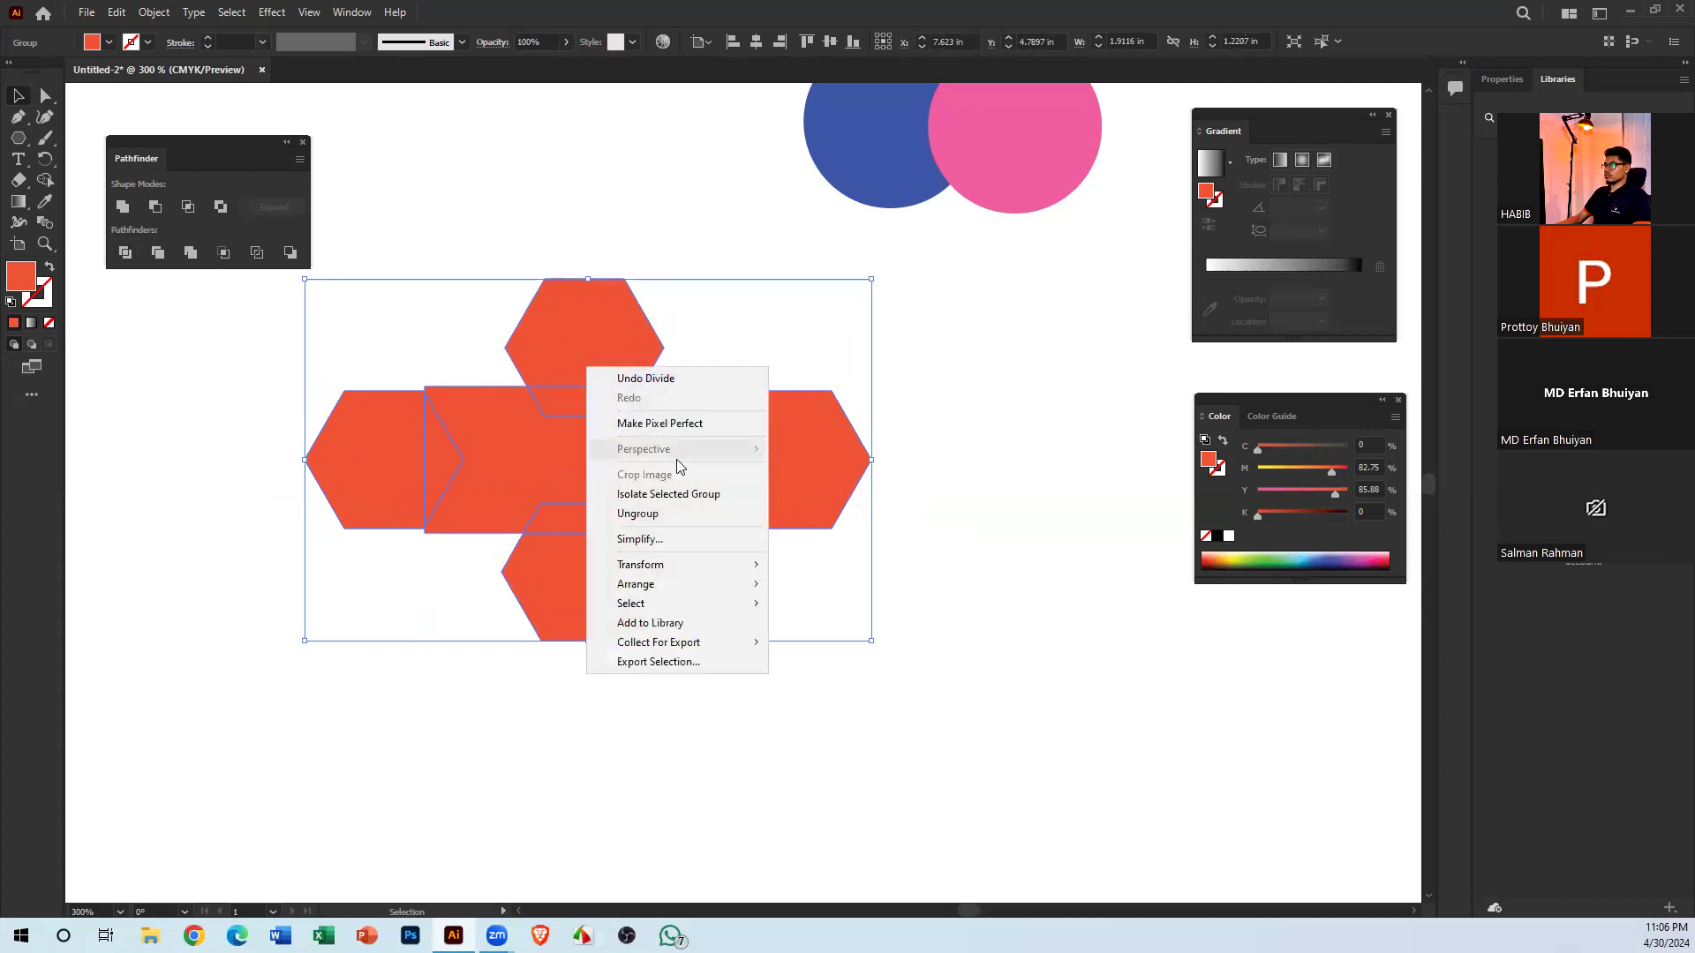
{"action": "left_click", "coordinate": [658, 512]}
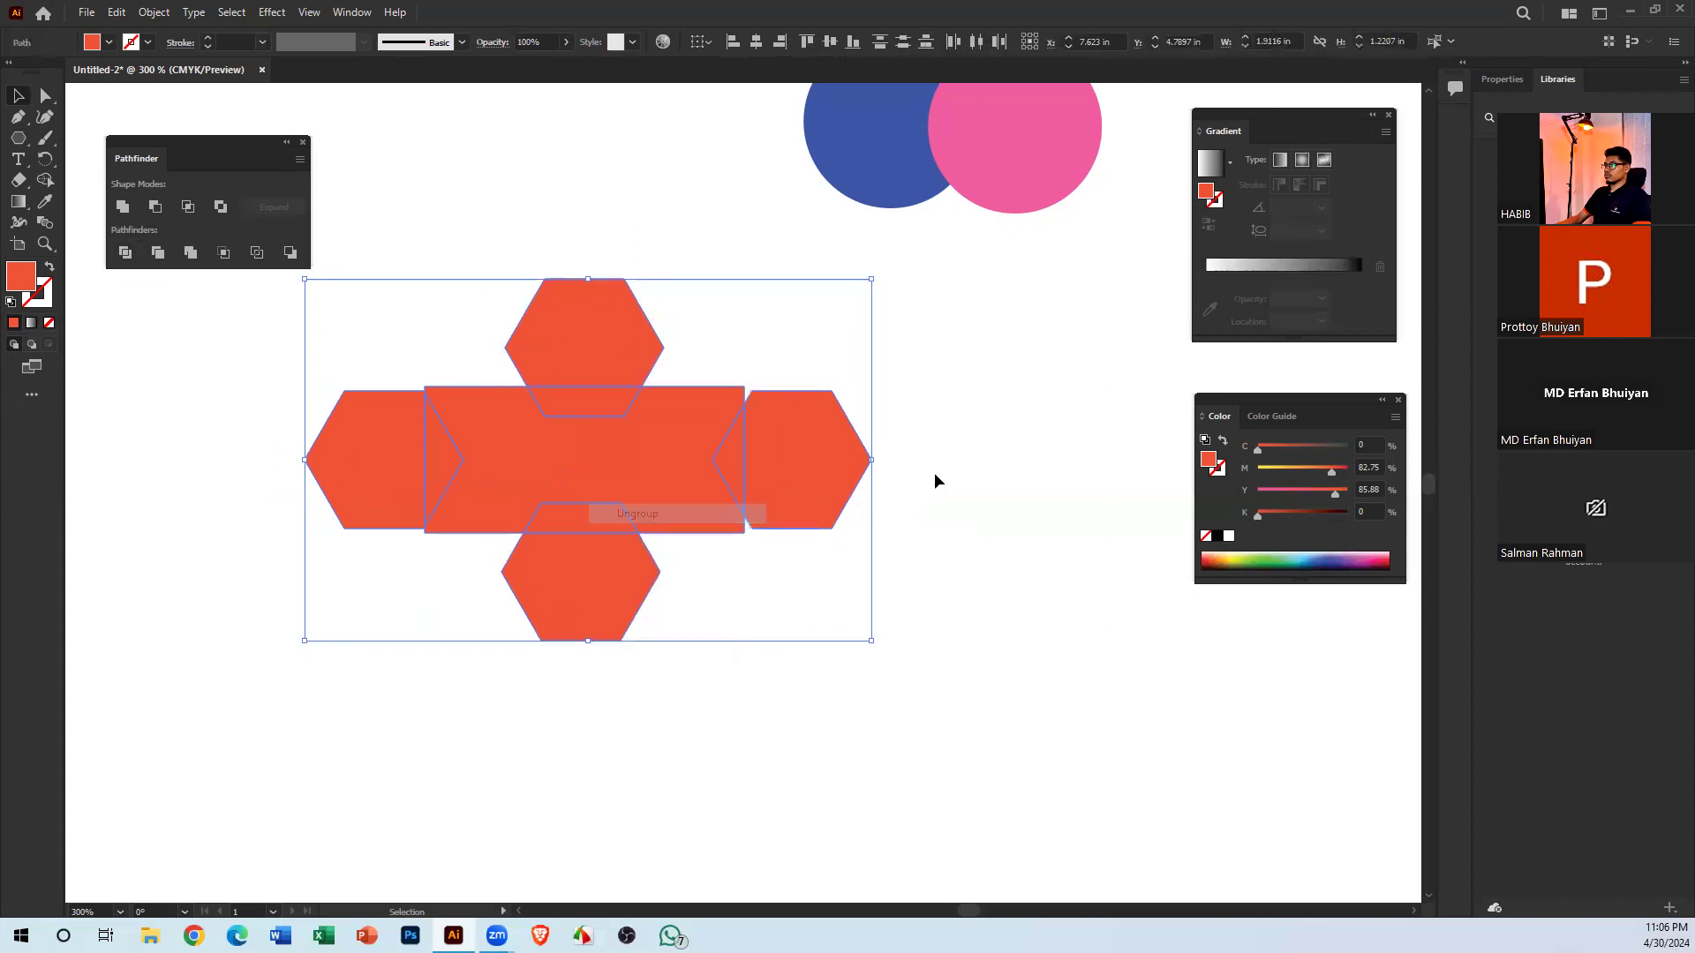
{"action": "left_click", "coordinate": [1026, 460]}
{"action": "left_click_drag", "start_coordinate": [321, 469], "coordinate": [205, 470]}
{"action": "left_click_drag", "start_coordinate": [424, 462], "coordinate": [275, 482]}
{"action": "left_click_drag", "start_coordinate": [625, 340], "coordinate": [694, 273]}
{"action": "left_click_drag", "start_coordinate": [634, 415], "coordinate": [645, 462]}
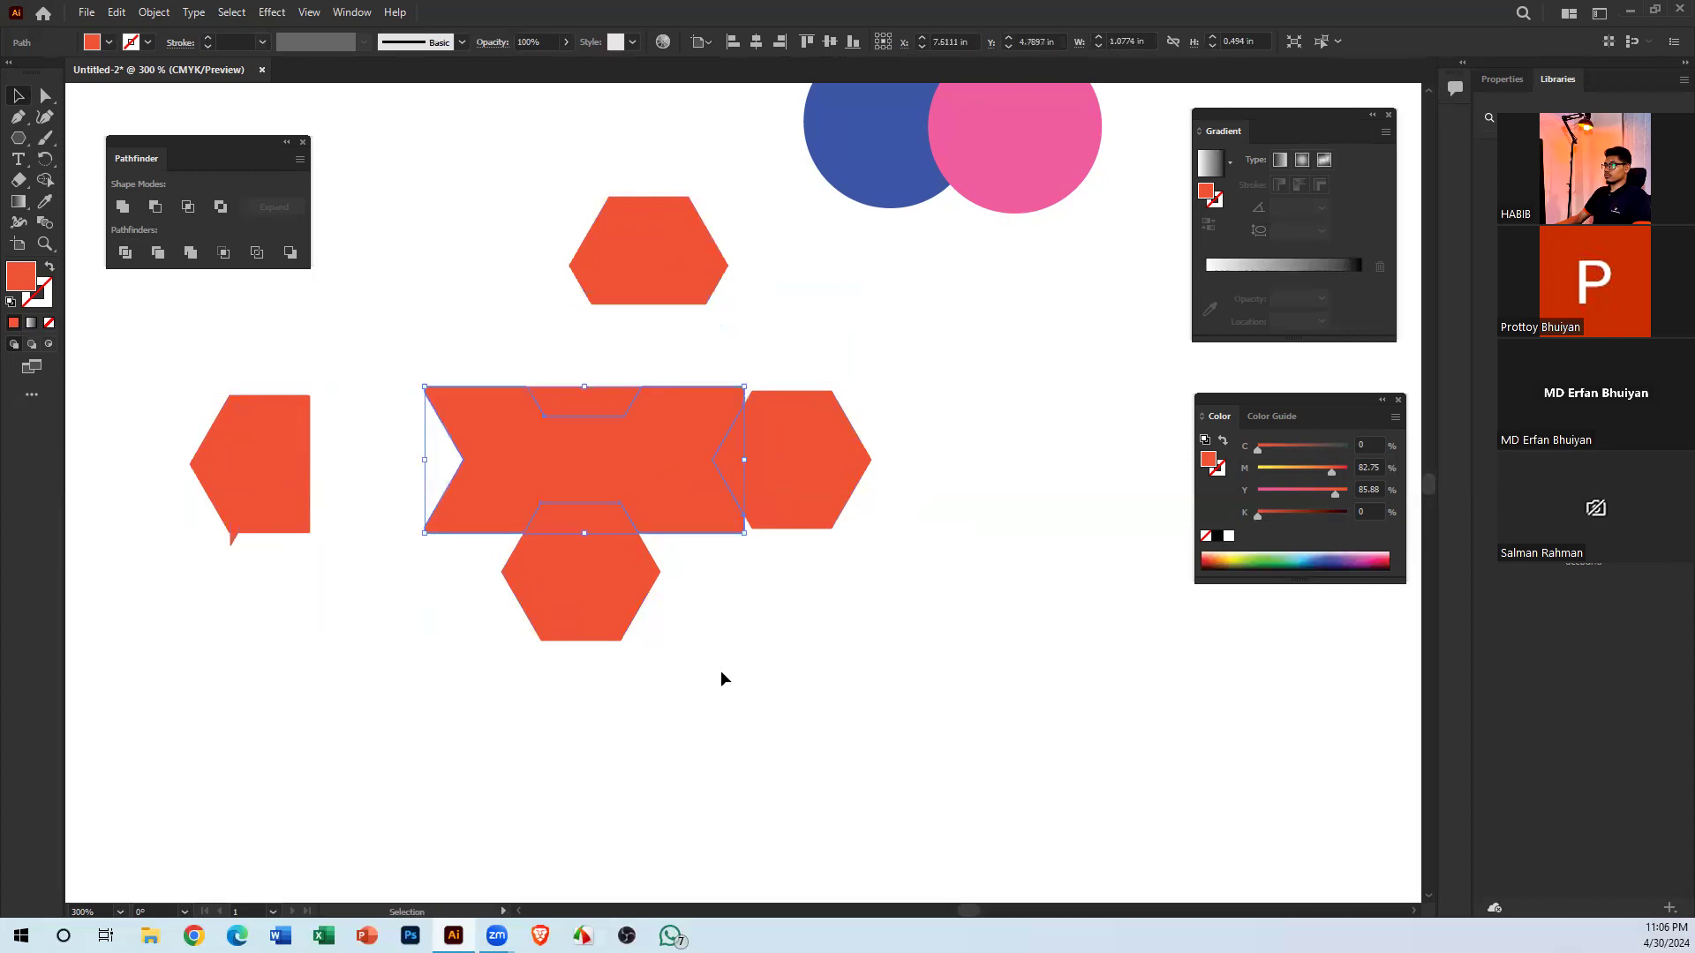
{"action": "left_click_drag", "start_coordinate": [612, 393], "coordinate": [493, 205]}
Pull the lower and right hexagon pieces and their overlap pieces away from the rectangle
{"action": "left_click_drag", "start_coordinate": [584, 598], "coordinate": [588, 712]}
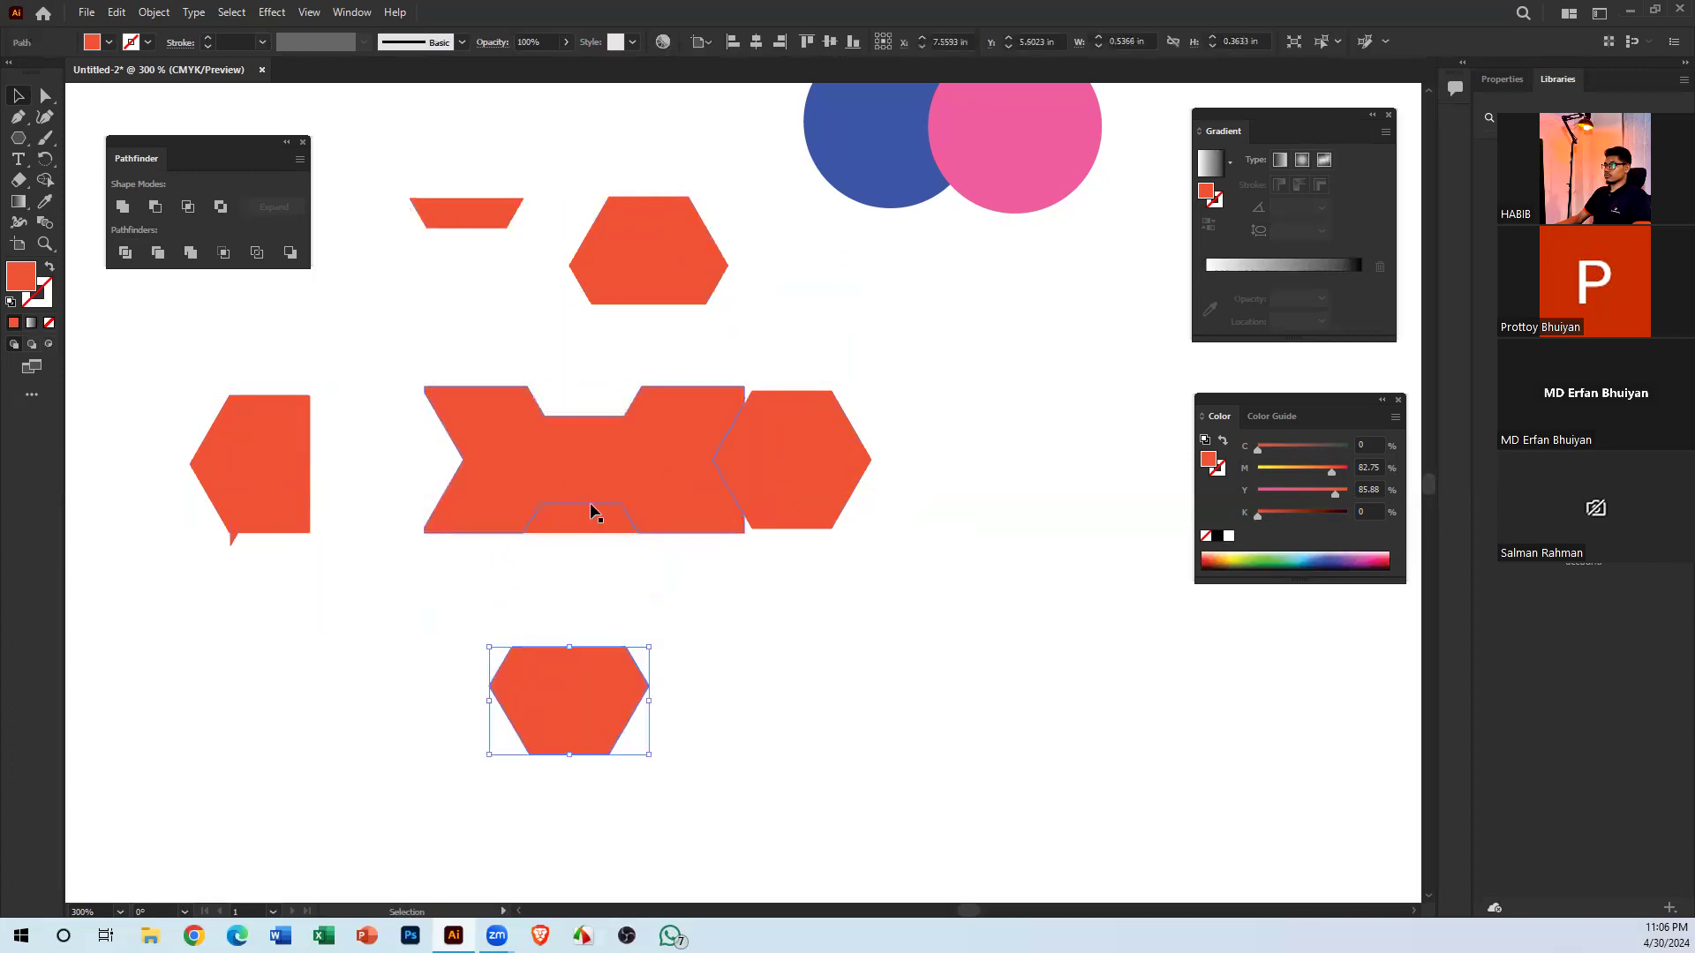
{"action": "left_click_drag", "start_coordinate": [604, 511], "coordinate": [765, 633]}
{"action": "left_click_drag", "start_coordinate": [807, 433], "coordinate": [995, 401]}
{"action": "left_click_drag", "start_coordinate": [731, 459], "coordinate": [955, 427]}
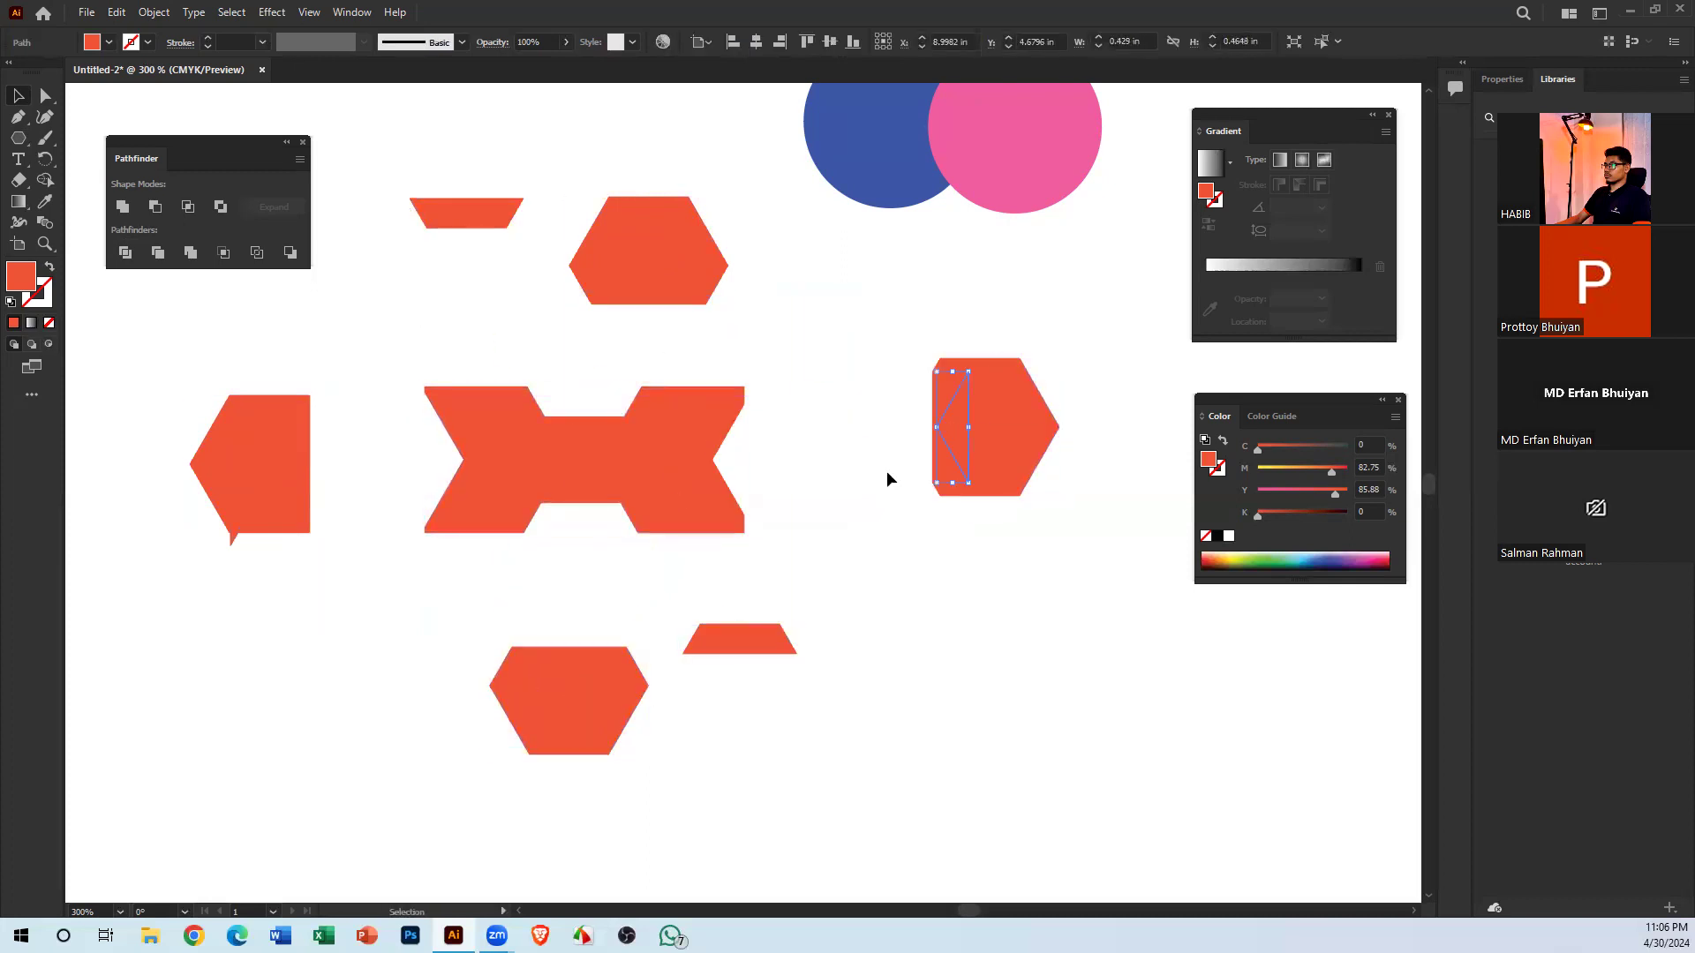
{"action": "left_click", "coordinate": [870, 564]}
Delete the separated orange pieces and the blue and pink circles to empty the artboard
{"action": "scroll", "coordinate": [688, 468], "scroll_direction": "up", "scroll_amount": 2}
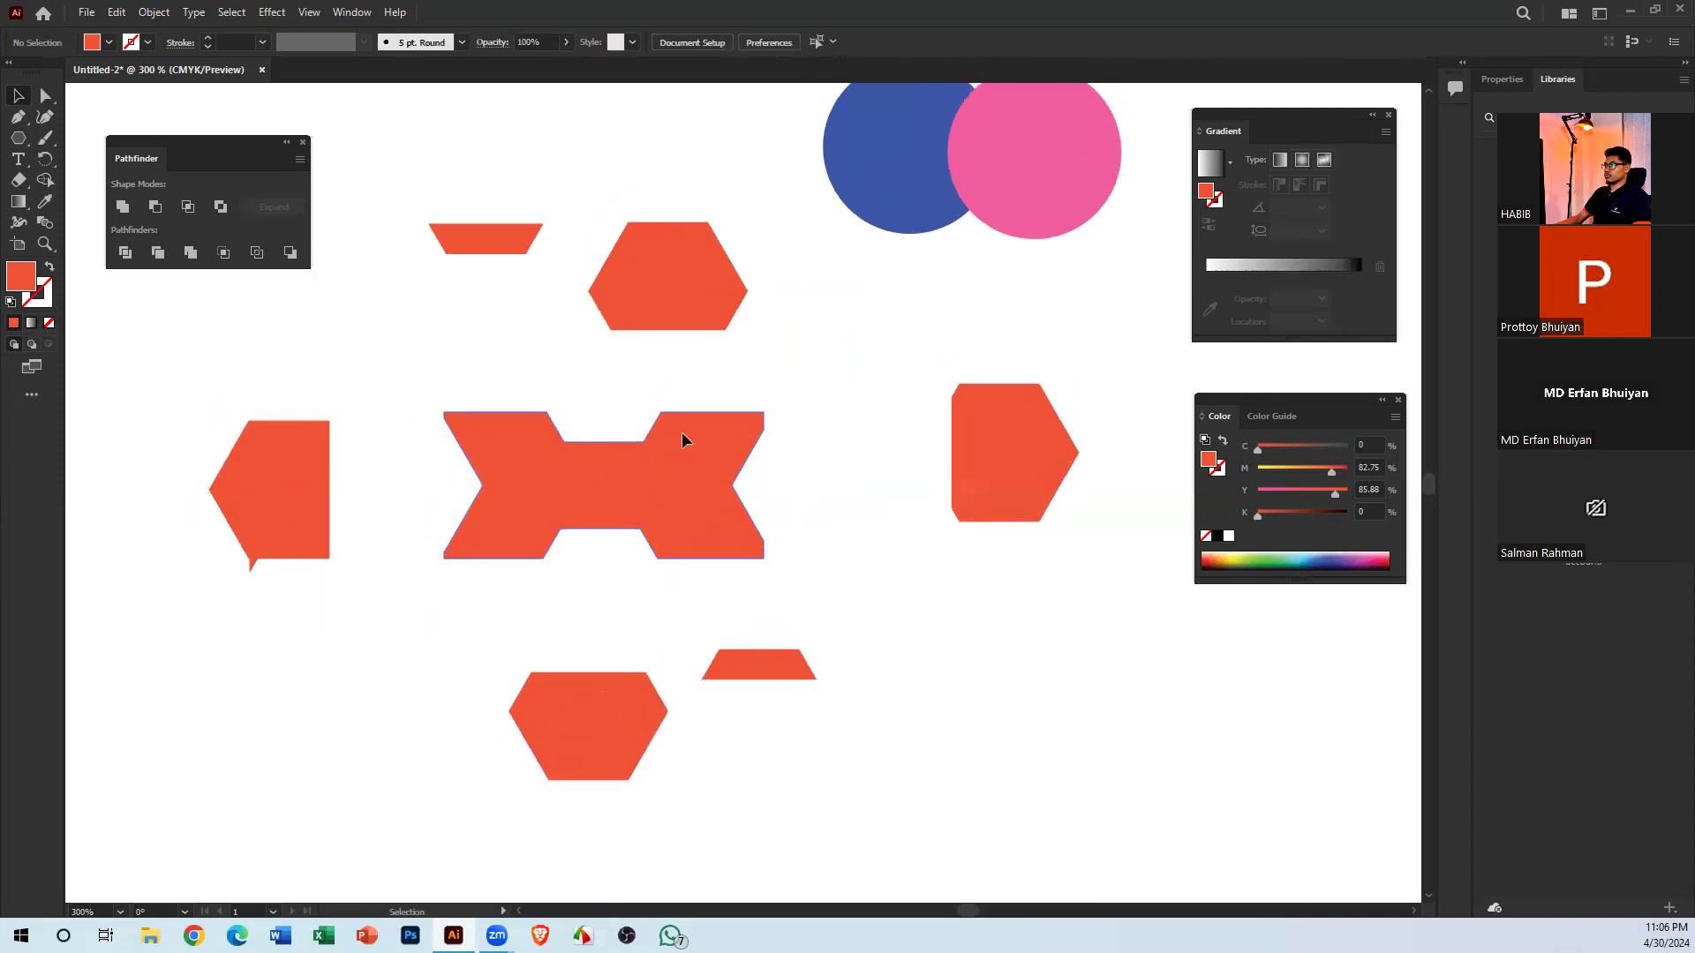
{"action": "left_click_drag", "start_coordinate": [564, 367], "coordinate": [531, 471]}
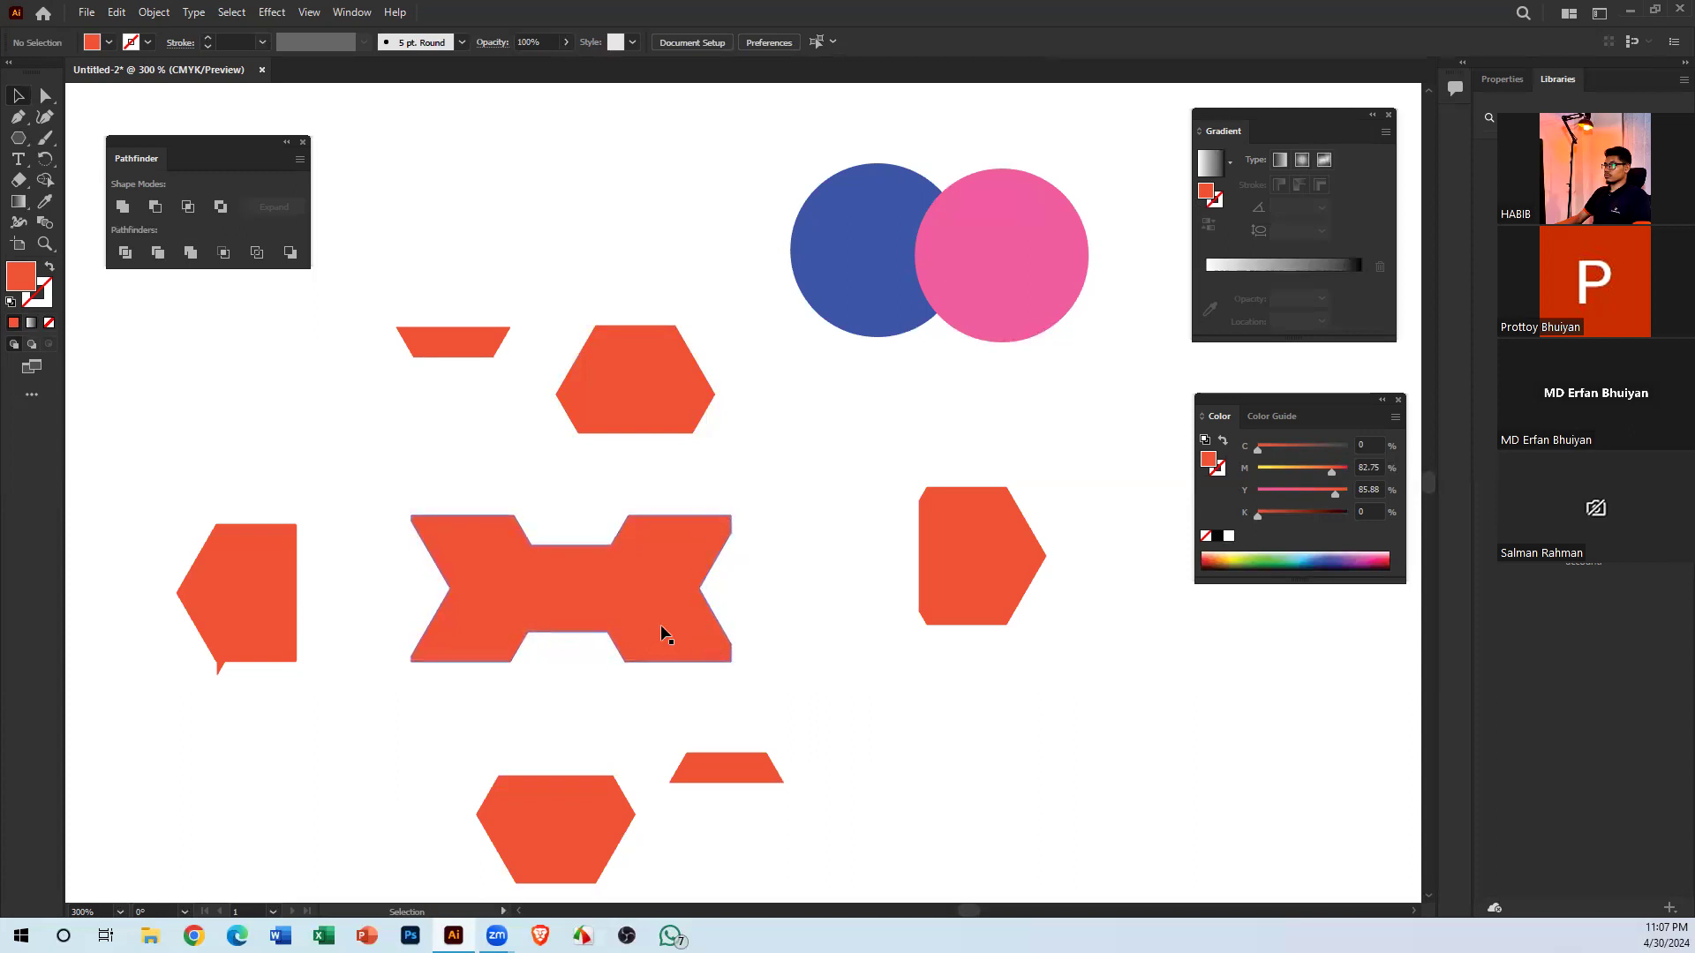
{"action": "left_click_drag", "start_coordinate": [637, 450], "coordinate": [710, 435]}
{"action": "left_click_drag", "start_coordinate": [435, 164], "coordinate": [462, 300]}
{"action": "left_click_drag", "start_coordinate": [437, 115], "coordinate": [1225, 602]}
{"action": "key", "text": "Delete"}
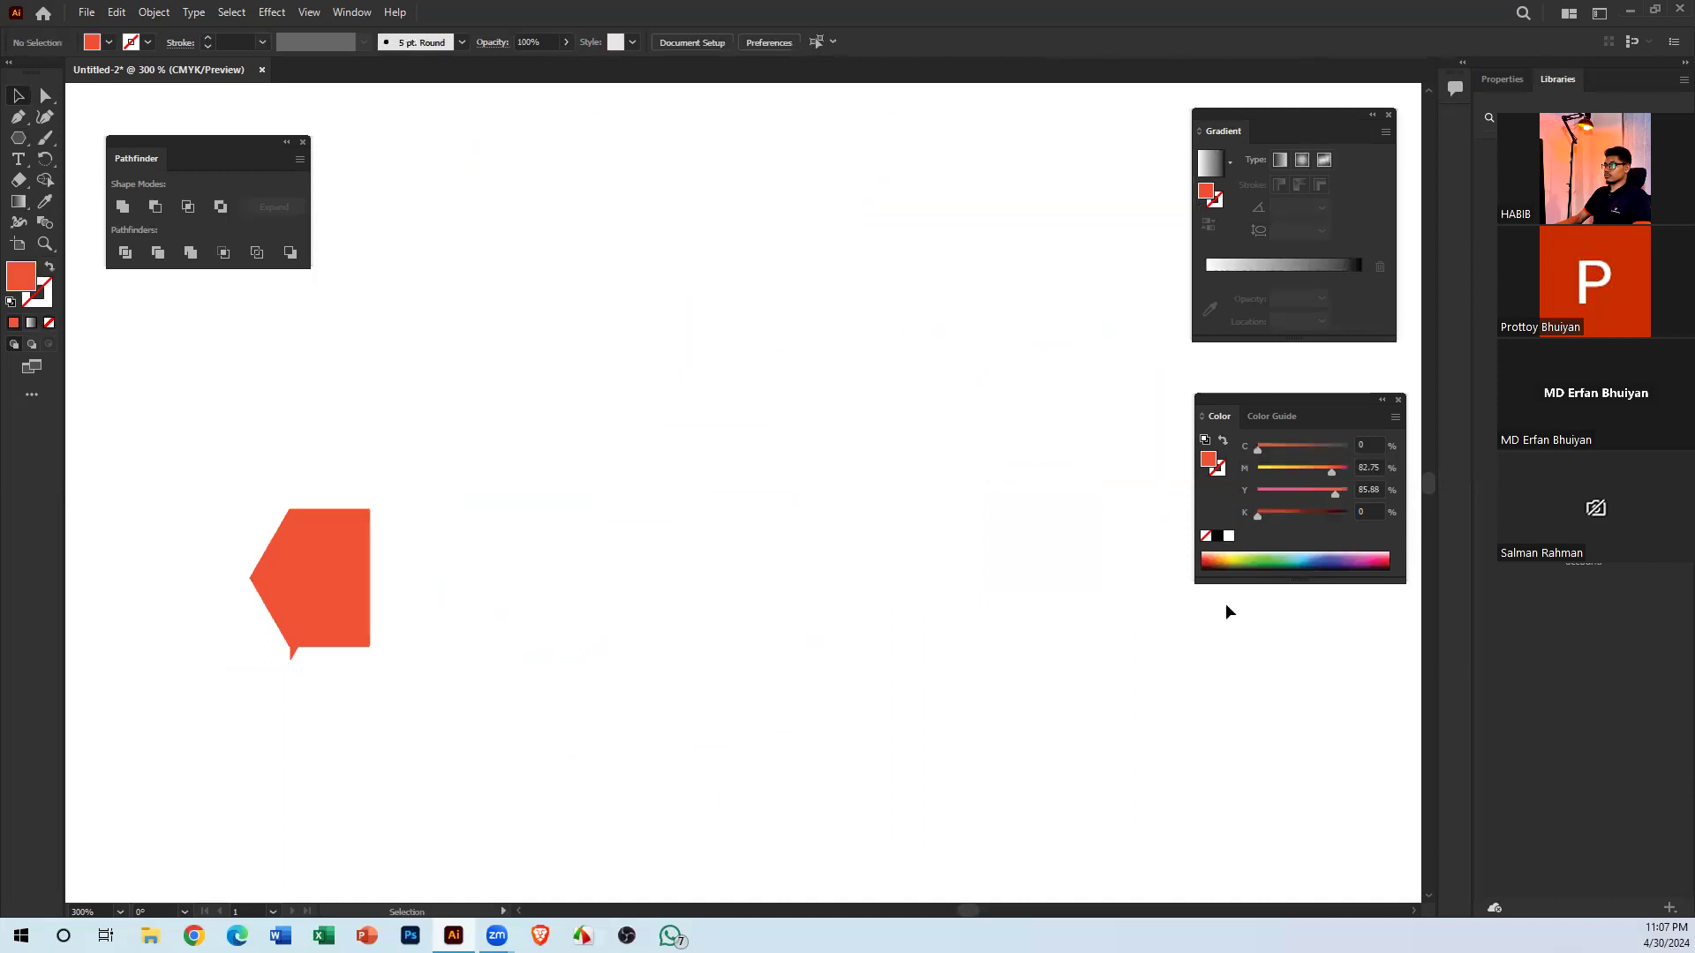
{"action": "left_click_drag", "start_coordinate": [312, 469], "coordinate": [459, 660]}
{"action": "key", "text": "Delete"}
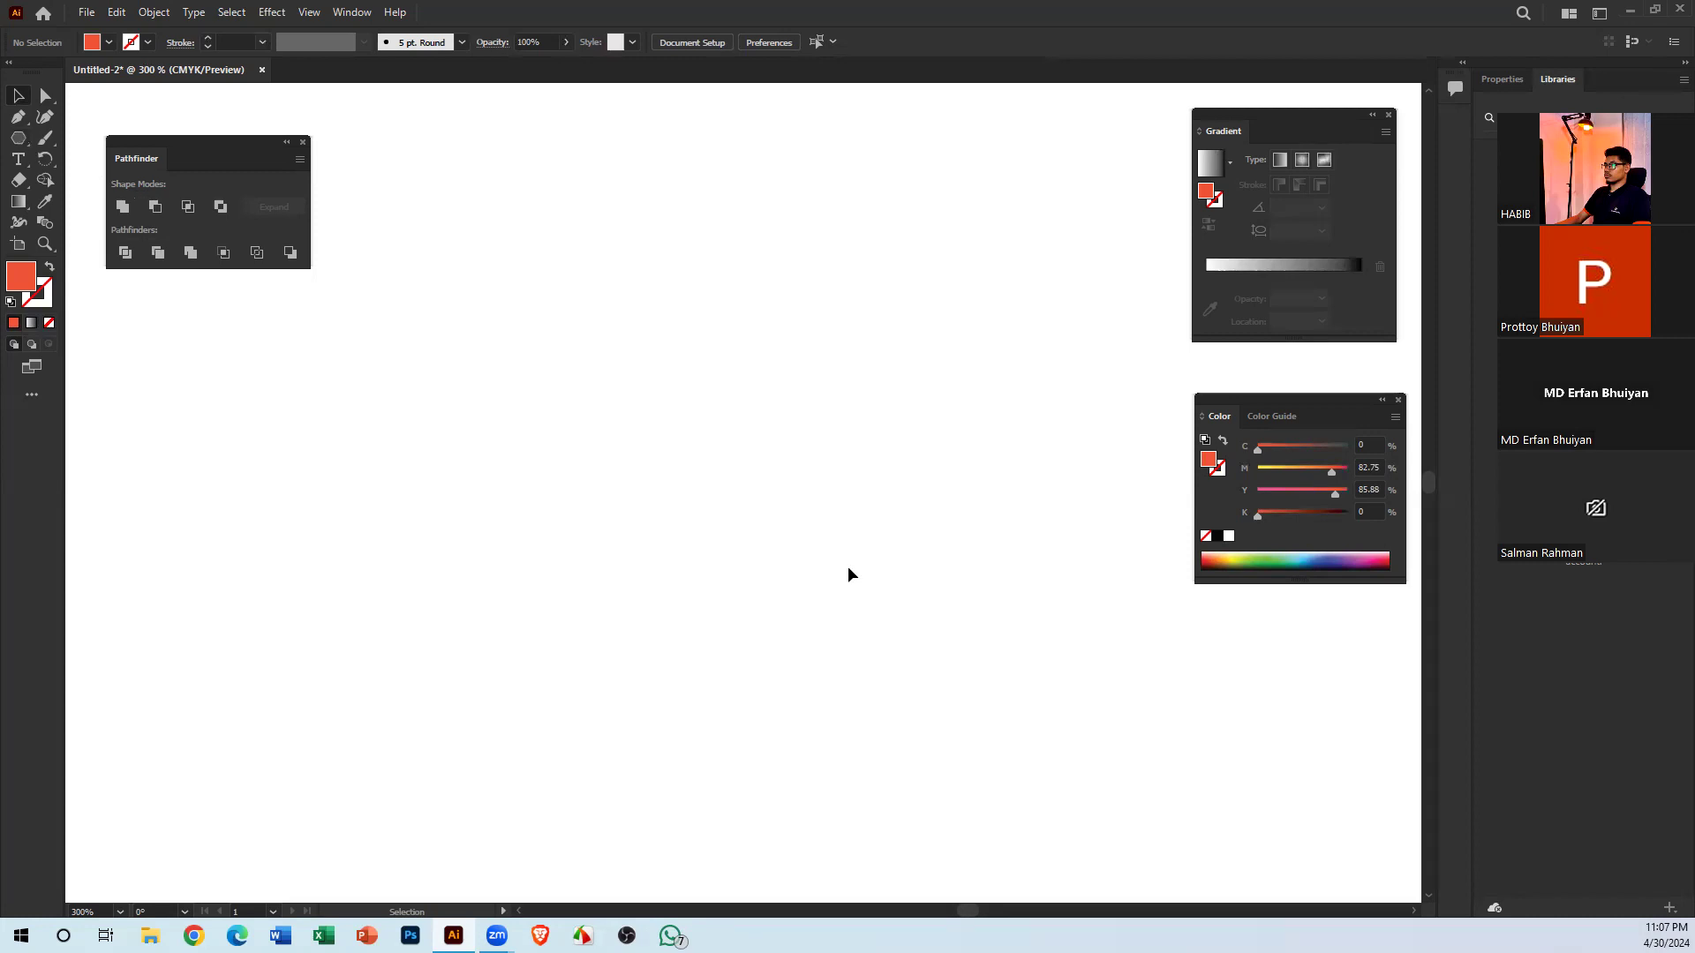
Draw an orange square about 0.69 in wide and shift it slightly up and to the right
{"action": "left_click_drag", "start_coordinate": [17, 139], "coordinate": [129, 137]}
{"action": "left_click_drag", "start_coordinate": [440, 367], "coordinate": [645, 448]}
{"action": "left_click", "coordinate": [17, 95]}
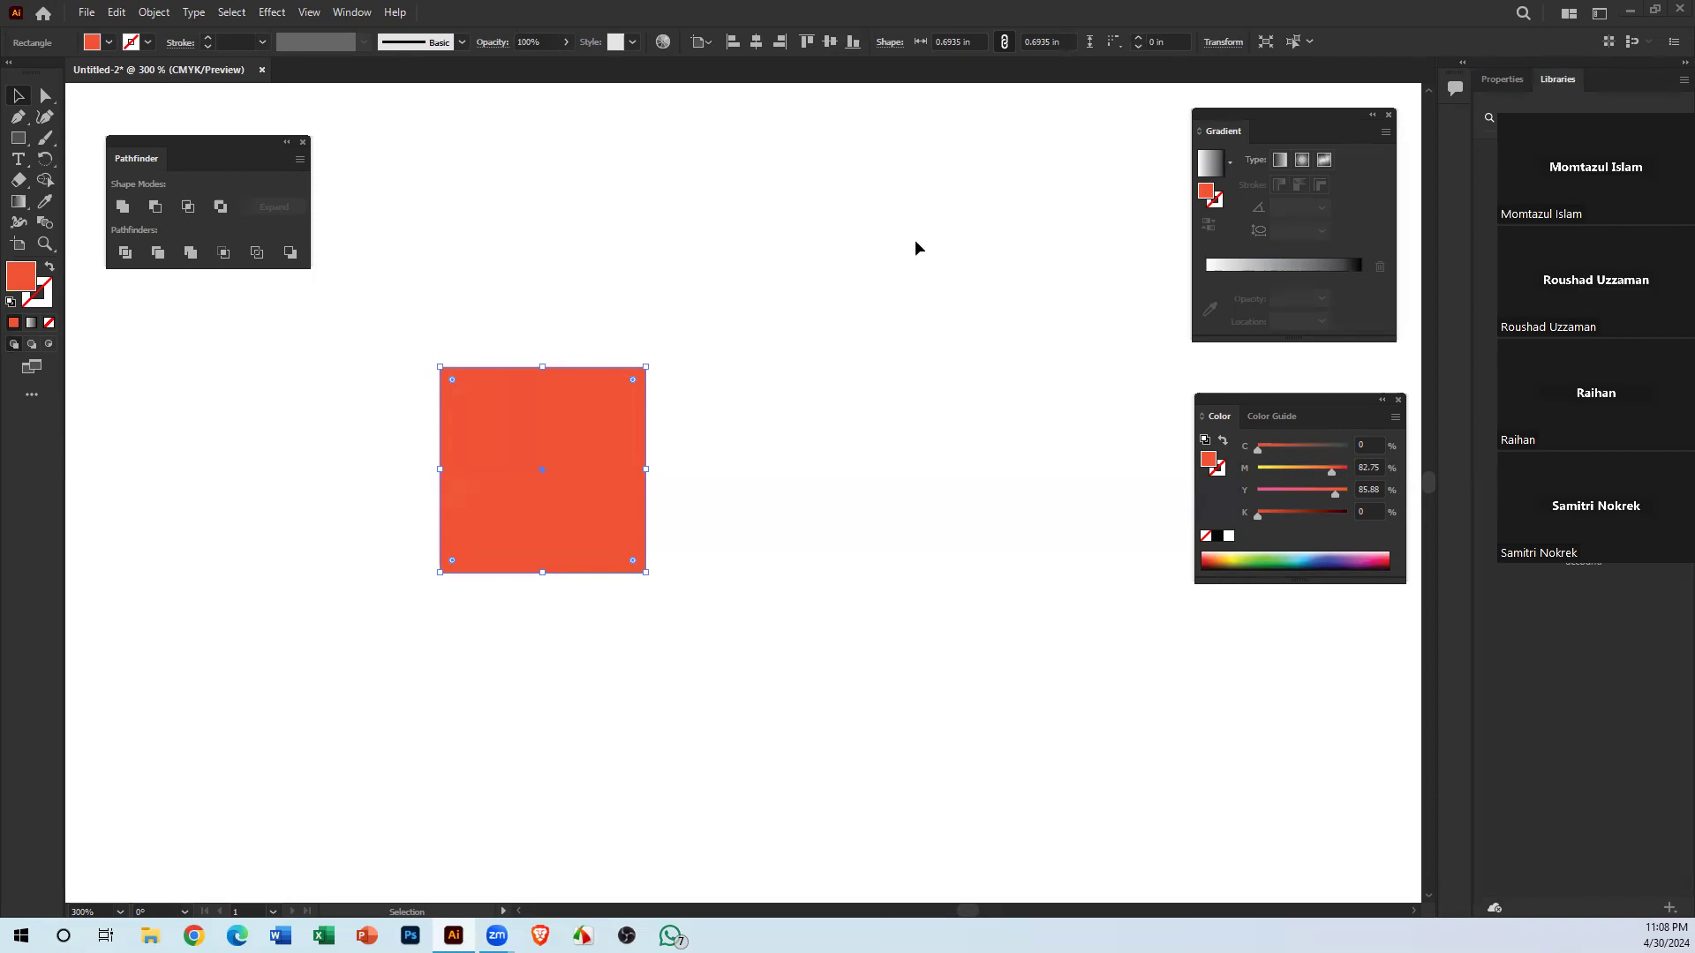
{"action": "left_click_drag", "start_coordinate": [599, 506], "coordinate": [685, 452]}
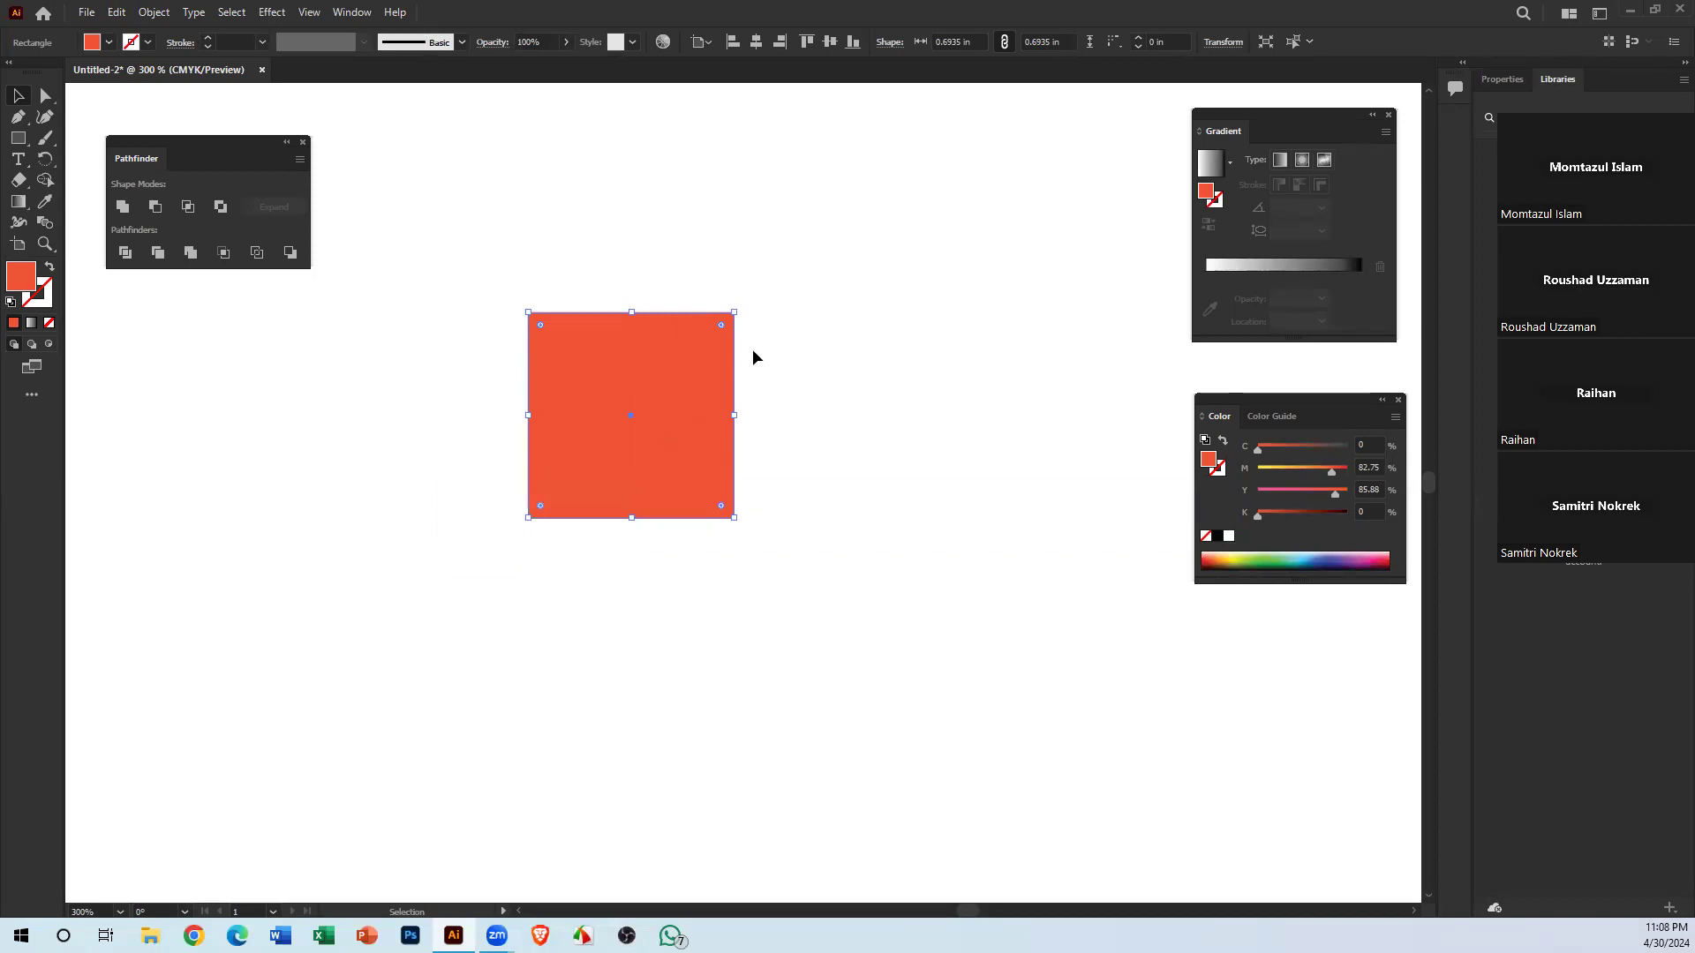
{"action": "left_click", "coordinate": [872, 369]}
Duplicate the square diagonally up and to the right so both overlap, and fill the copy with purple
{"action": "left_click", "coordinate": [612, 401]}
{"action": "left_click_drag", "start_coordinate": [613, 452], "coordinate": [638, 381]}
{"action": "left_click_drag", "start_coordinate": [508, 231], "coordinate": [734, 636]}
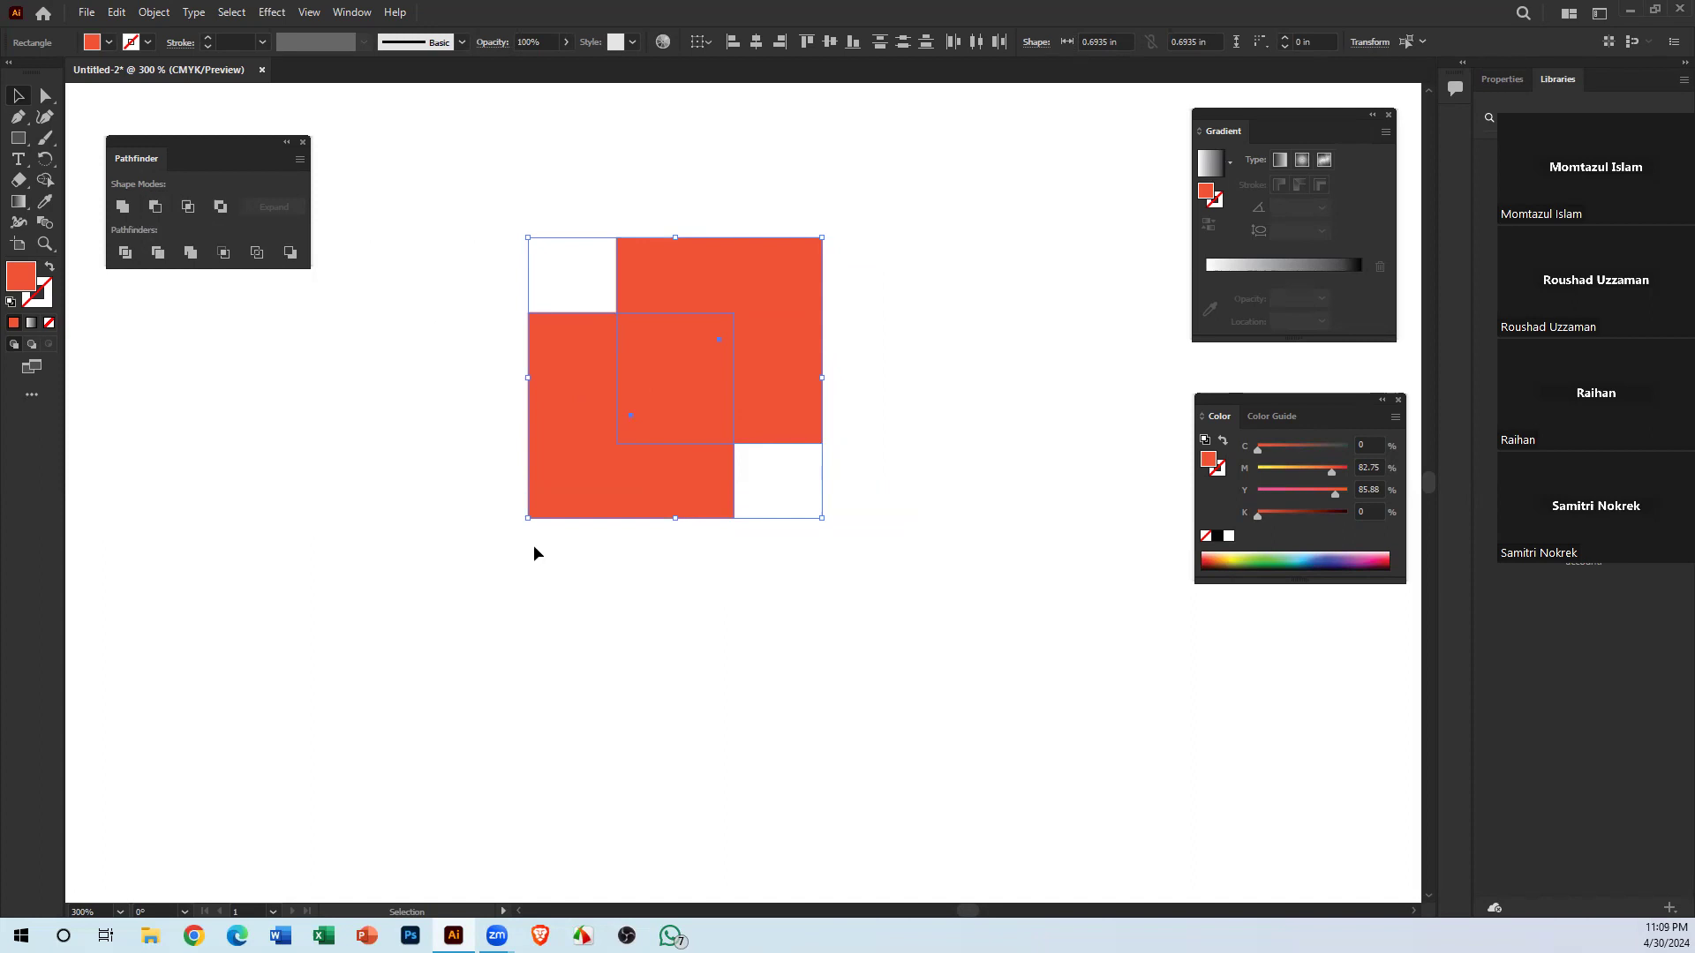
{"action": "left_click", "coordinate": [778, 369]}
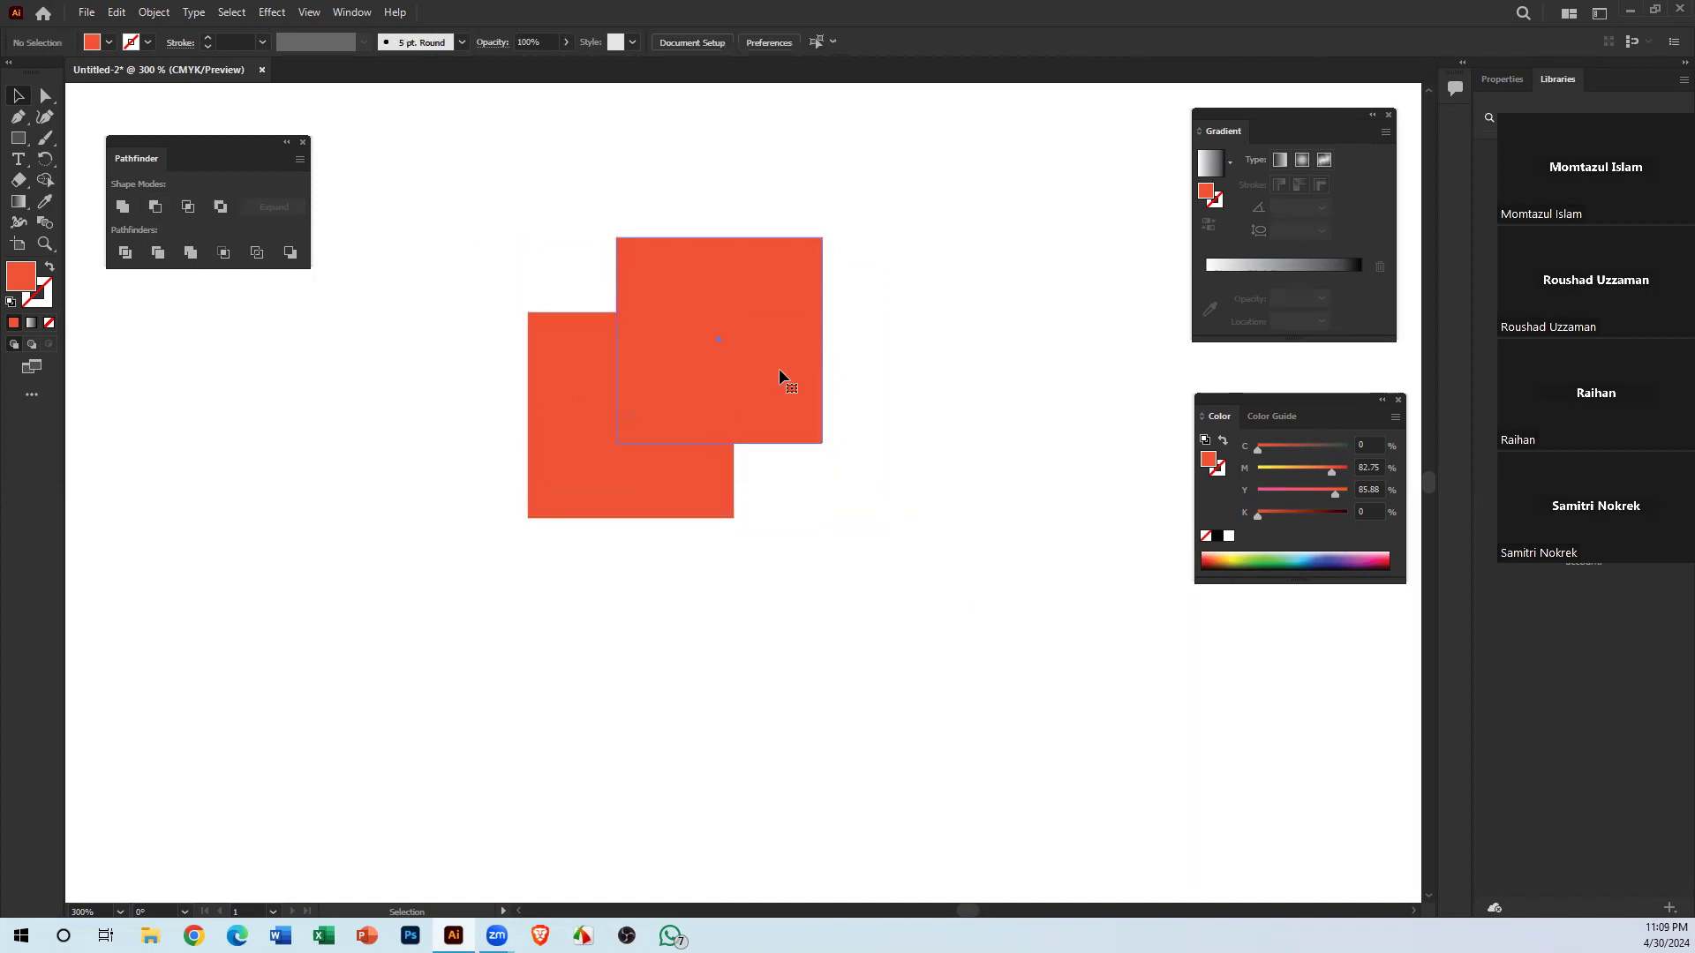
{"action": "left_click", "coordinate": [1362, 556]}
Apply the Trim pathfinder to the orange and purple squares and ungroup them
{"action": "left_click_drag", "start_coordinate": [914, 529], "coordinate": [493, 149]}
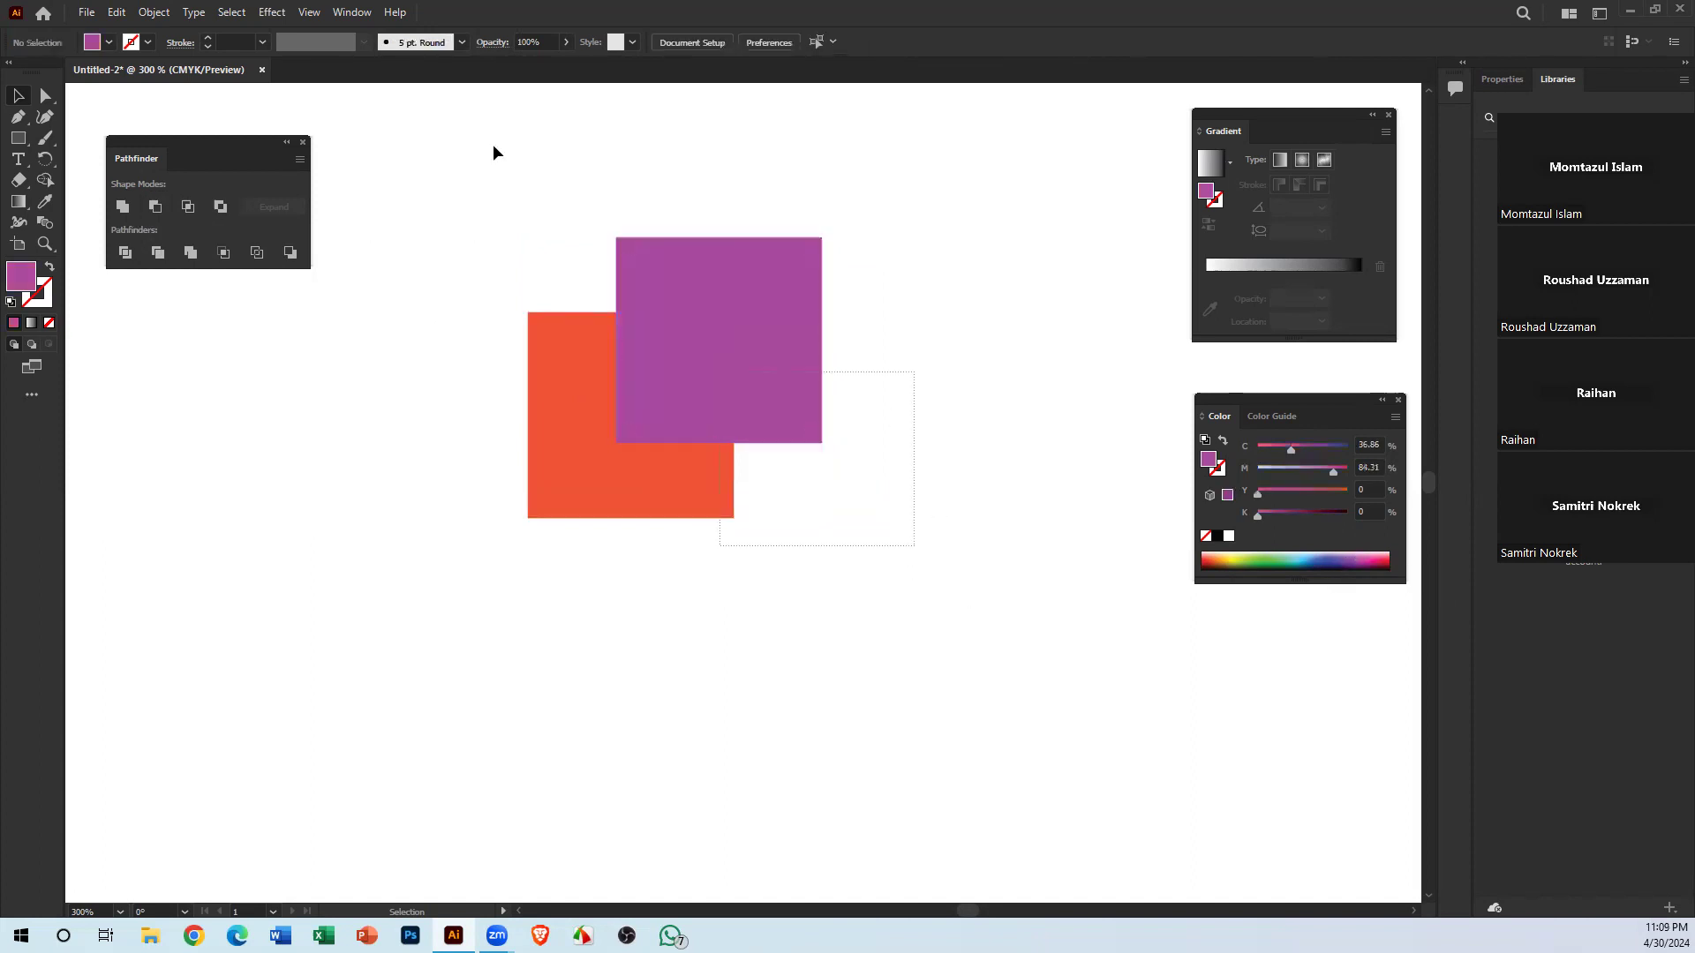
{"action": "left_click", "coordinate": [158, 252]}
{"action": "right_click", "coordinate": [739, 330]}
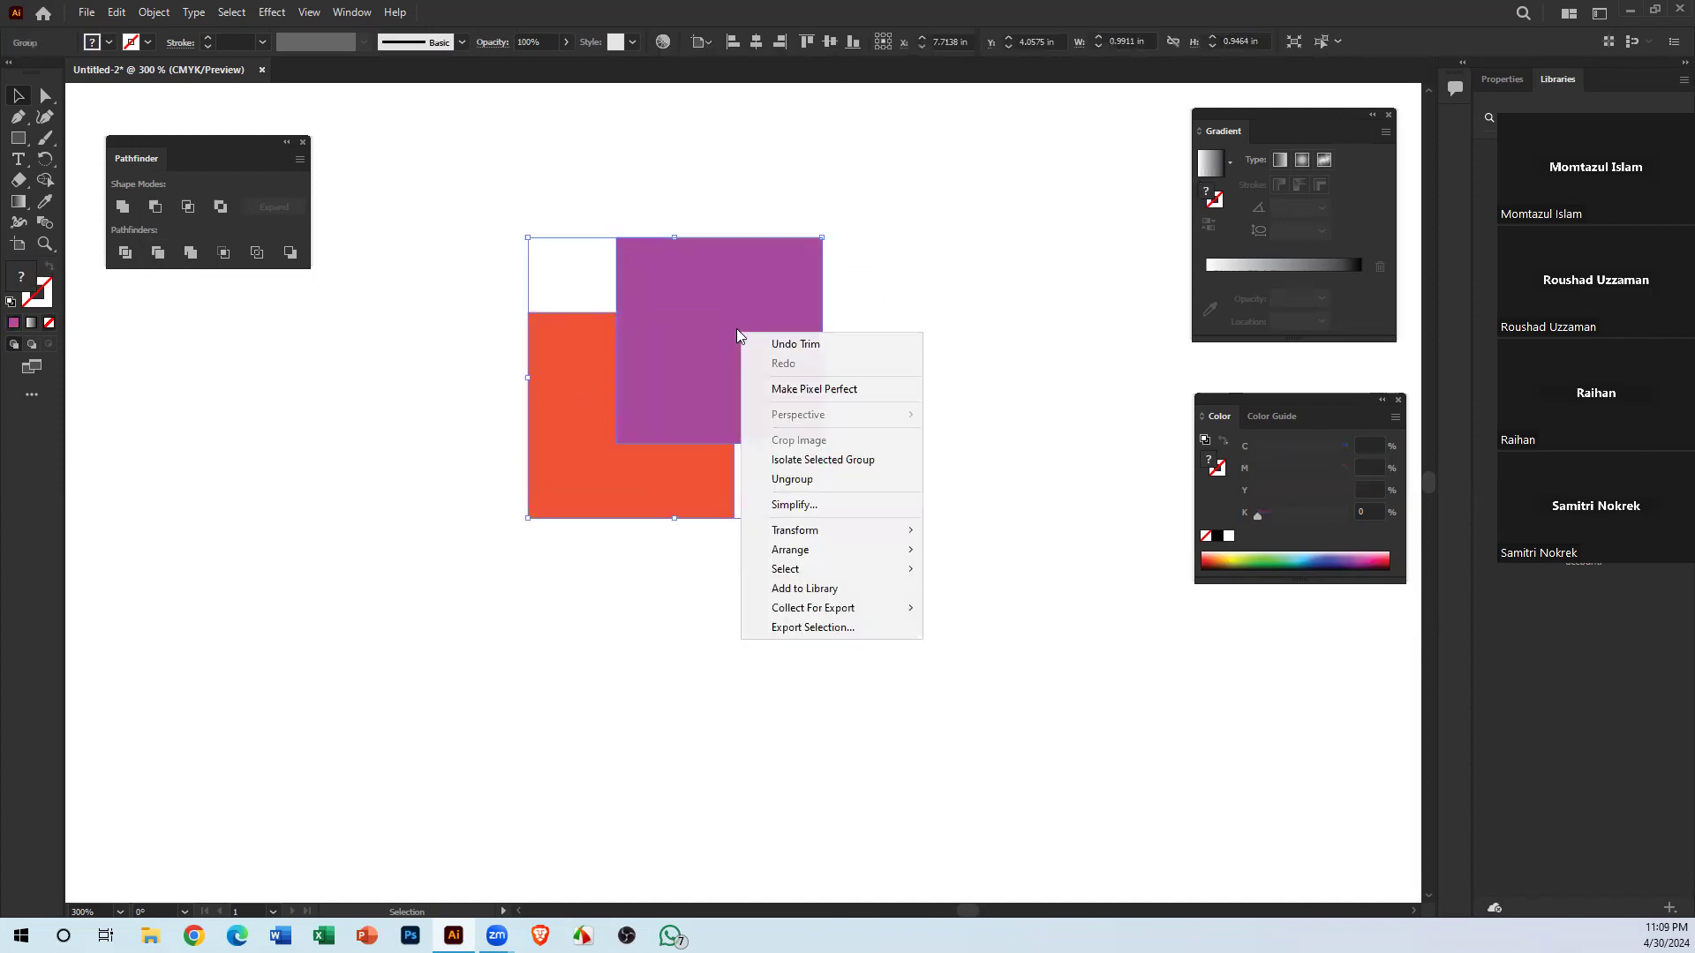
{"action": "left_click", "coordinate": [842, 477]}
{"action": "left_click", "coordinate": [986, 449]}
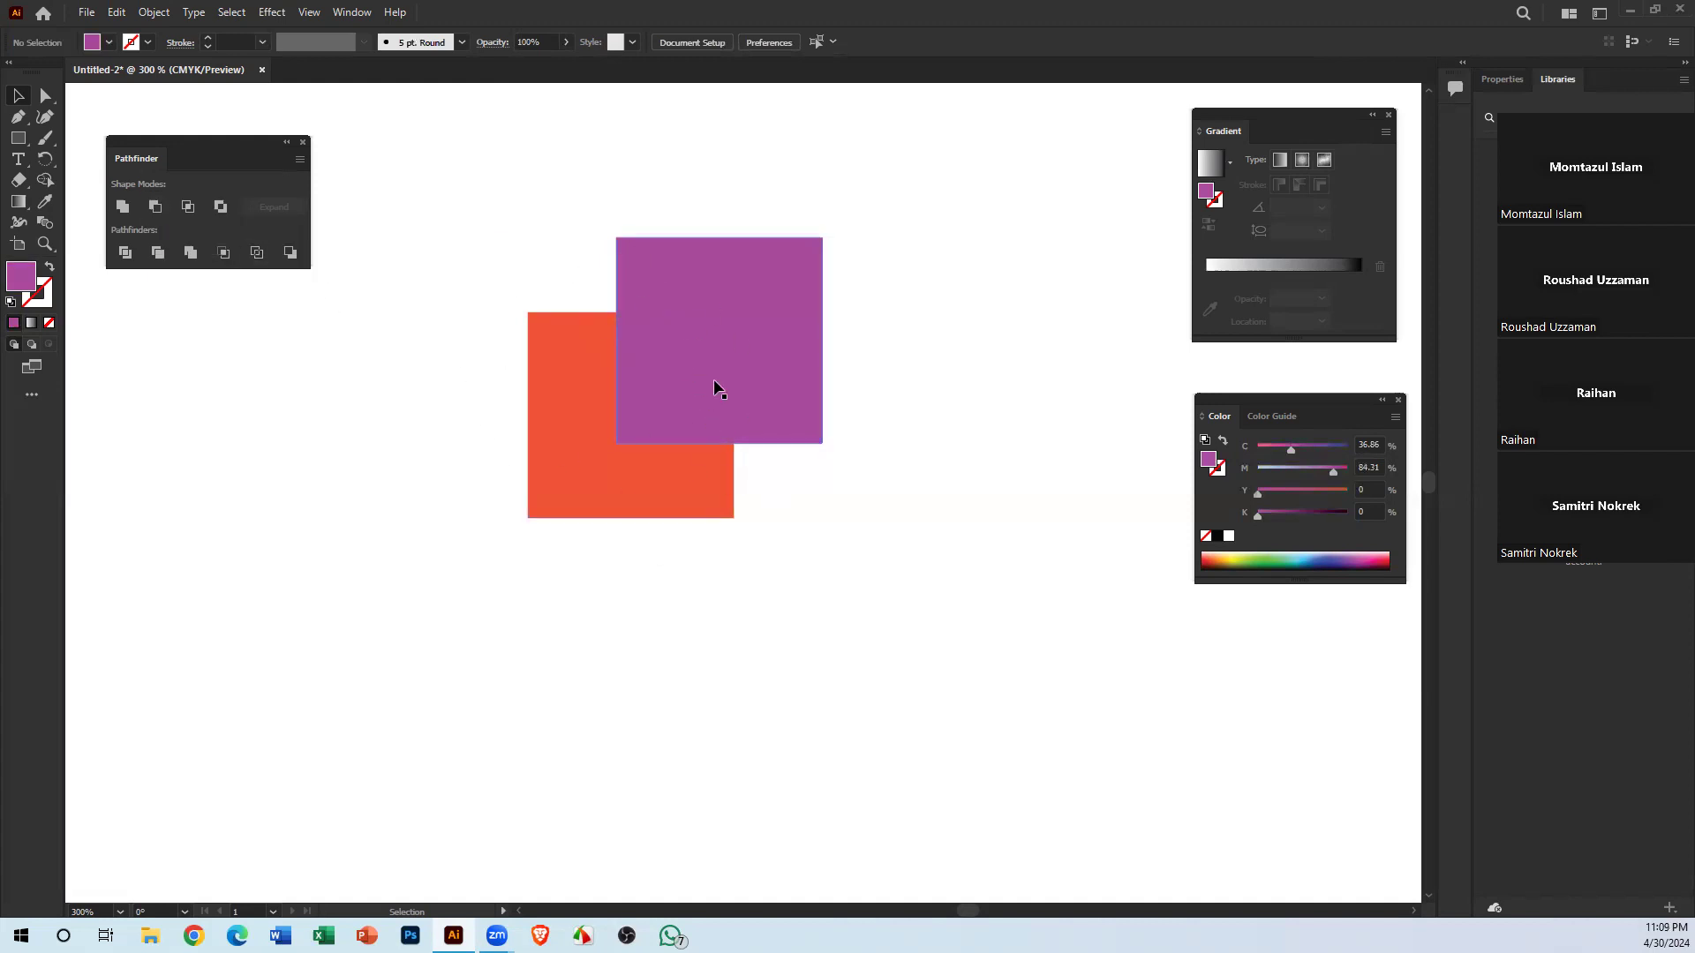
Move the purple square away from the trimmed orange shape, and delete both shapes
{"action": "mouse_move", "coordinate": [708, 364]}
{"action": "left_mouse_down"}
{"action": "mouse_move", "coordinate": [834, 348]}
{"action": "mouse_move", "coordinate": [688, 384]}
{"action": "left_mouse_up"}
{"action": "left_click_drag", "start_coordinate": [851, 541], "coordinate": [631, 370]}
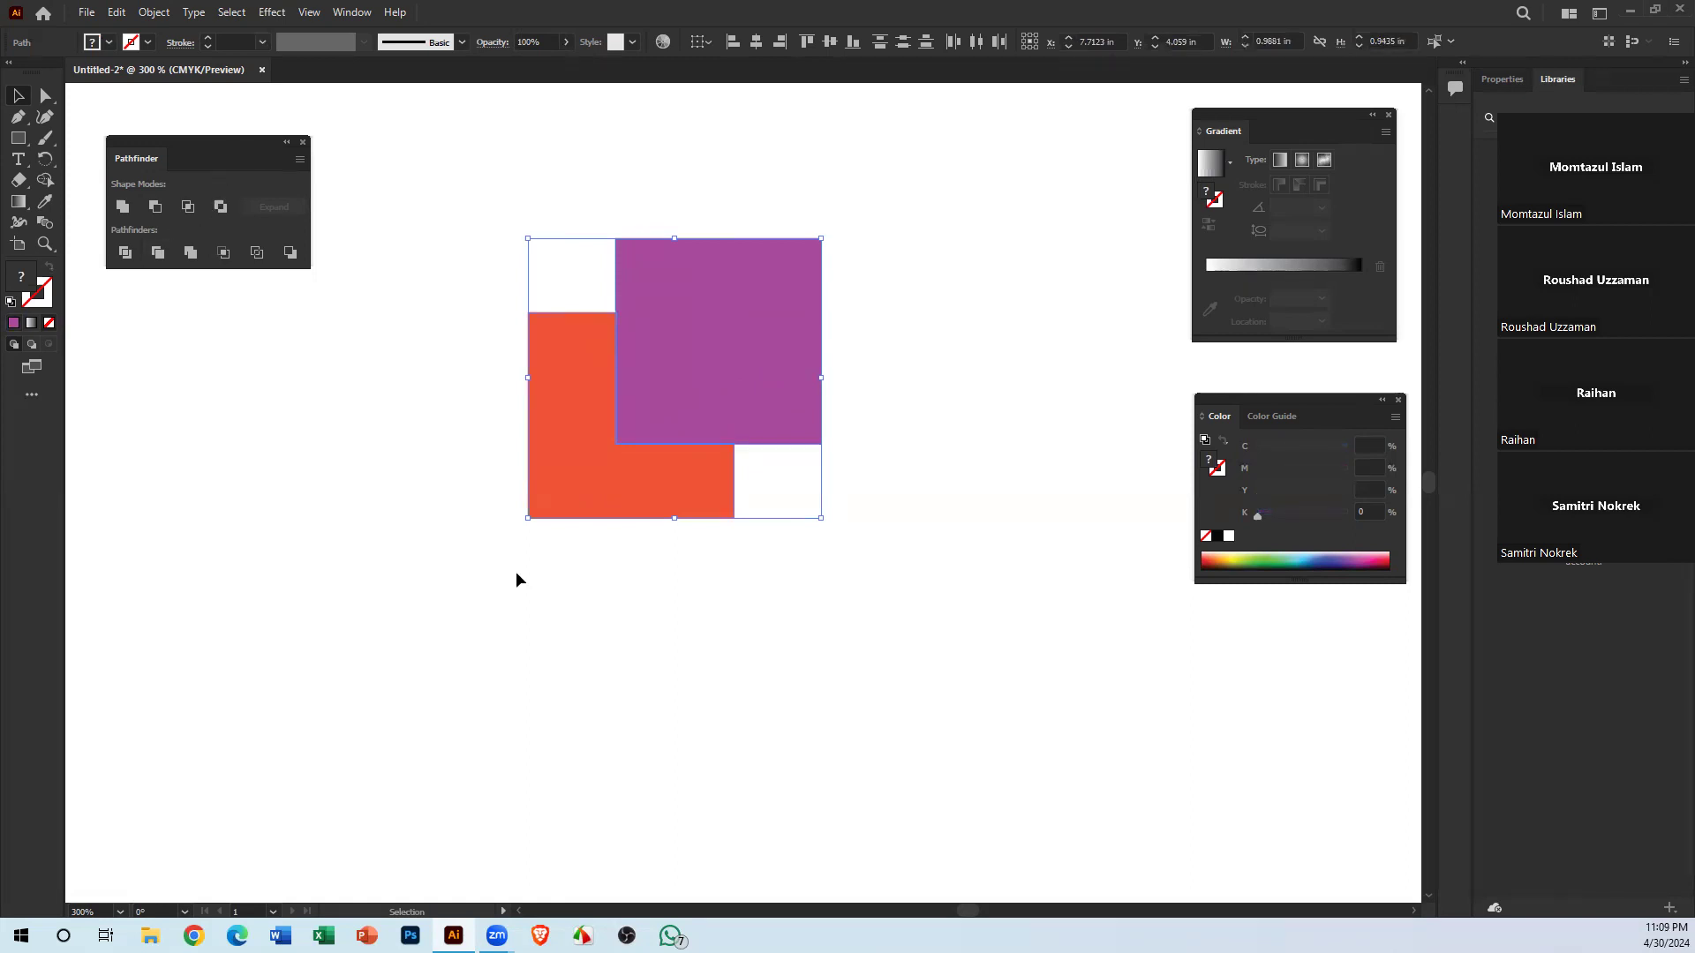
{"action": "left_click", "coordinate": [286, 372]}
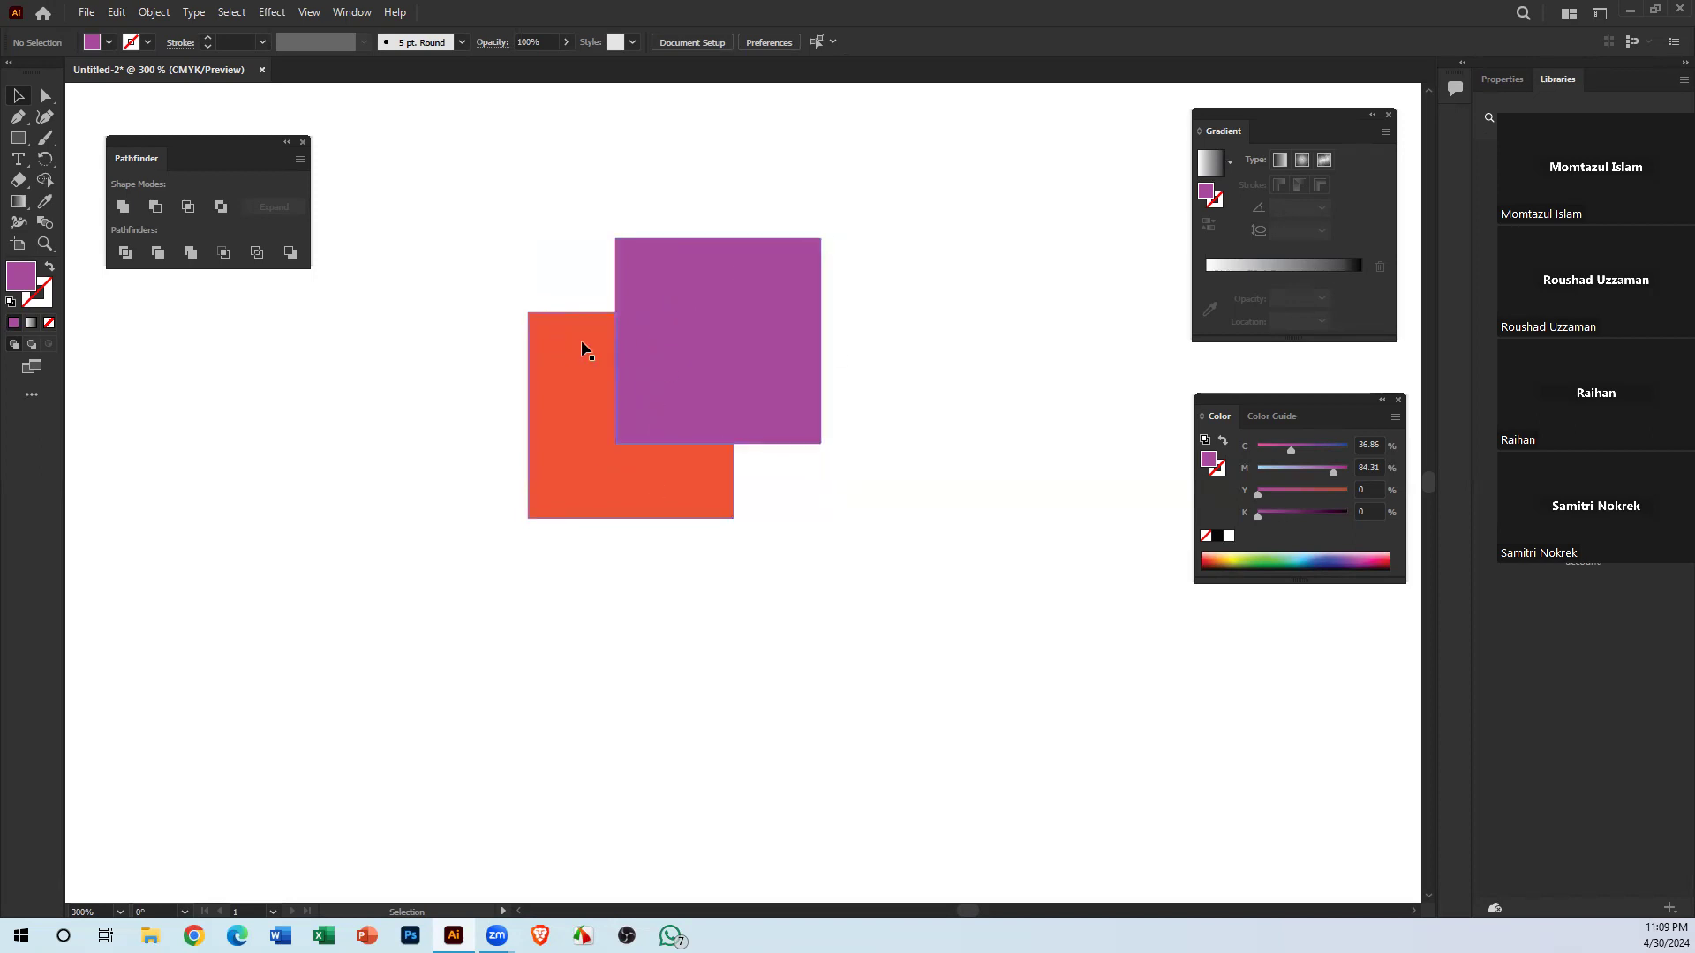
{"action": "left_click_drag", "start_coordinate": [632, 356], "coordinate": [915, 315]}
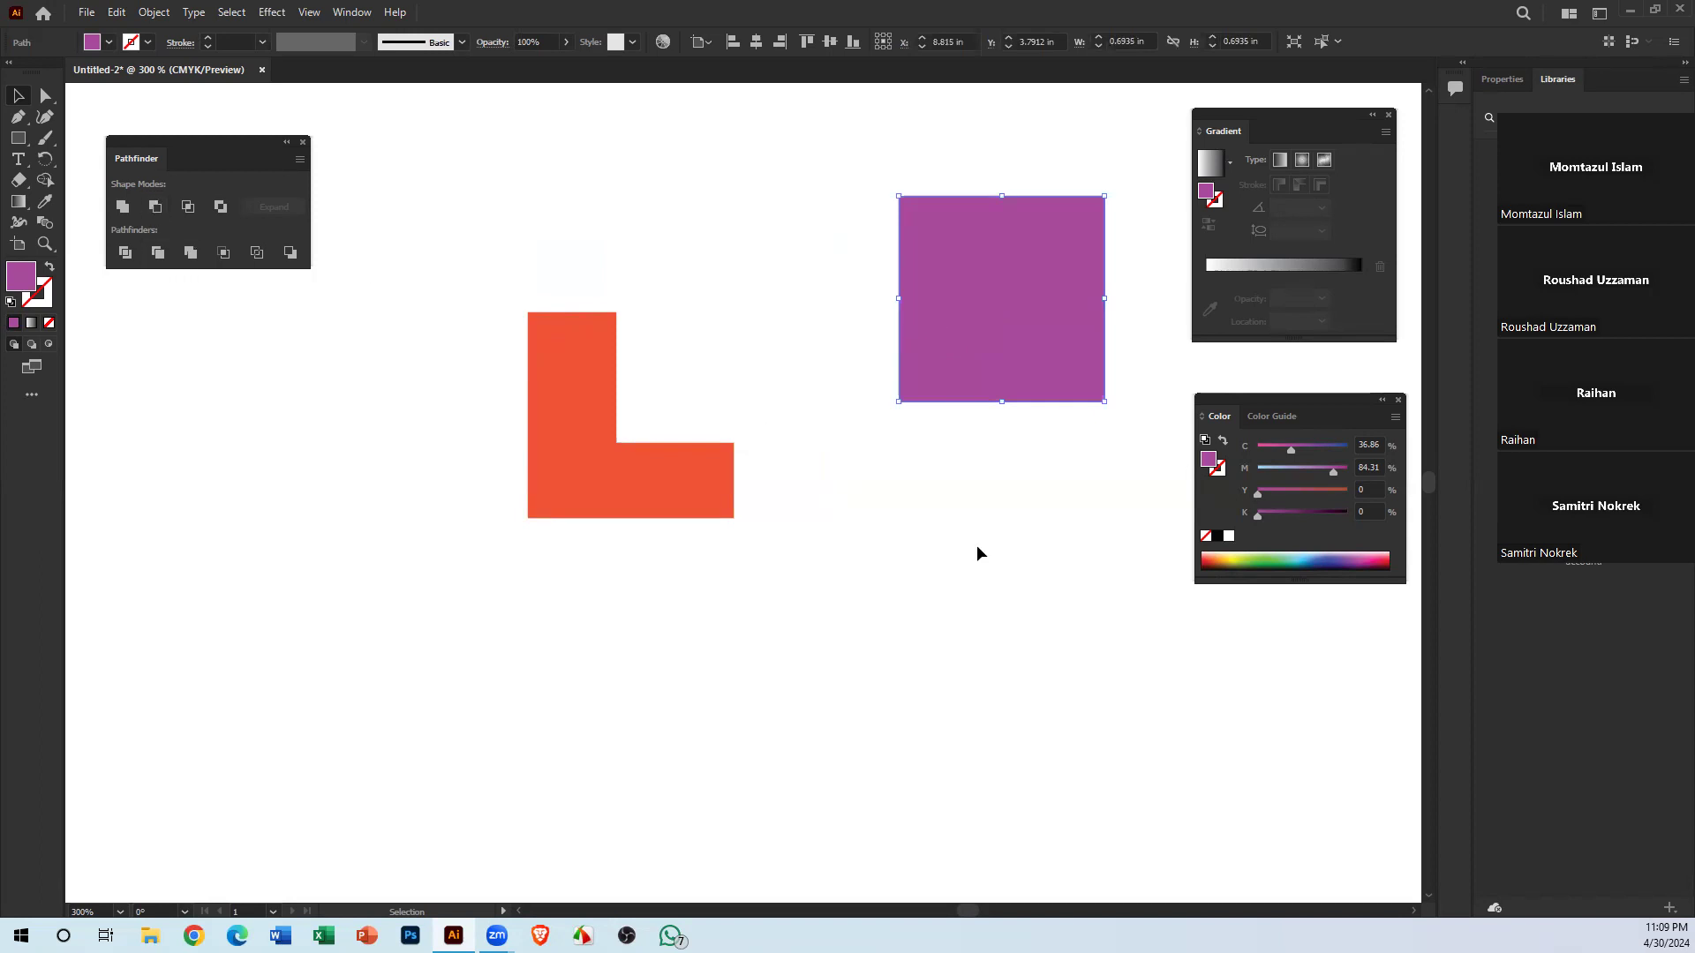
{"action": "left_click_drag", "start_coordinate": [977, 545], "coordinate": [345, 190]}
{"action": "key", "text": "Delete"}
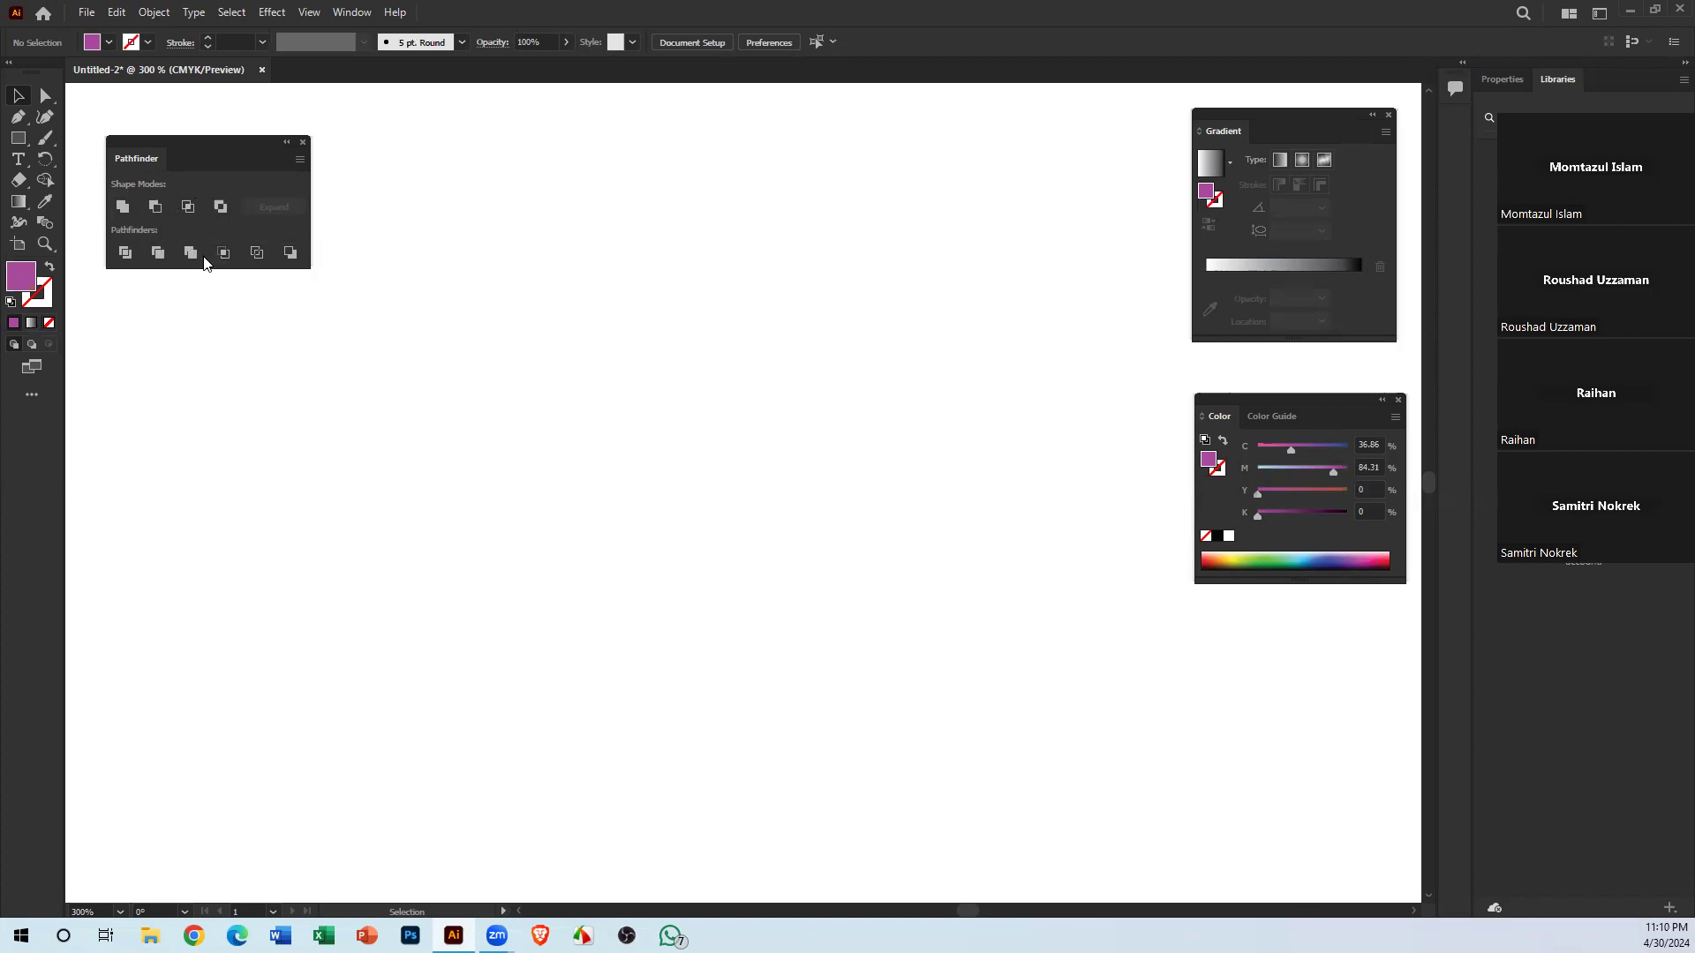
Draw a purple rectangle about 0.49 by 0.45 in and a purple hexagon to its upper right
{"action": "left_click", "coordinate": [19, 139]}
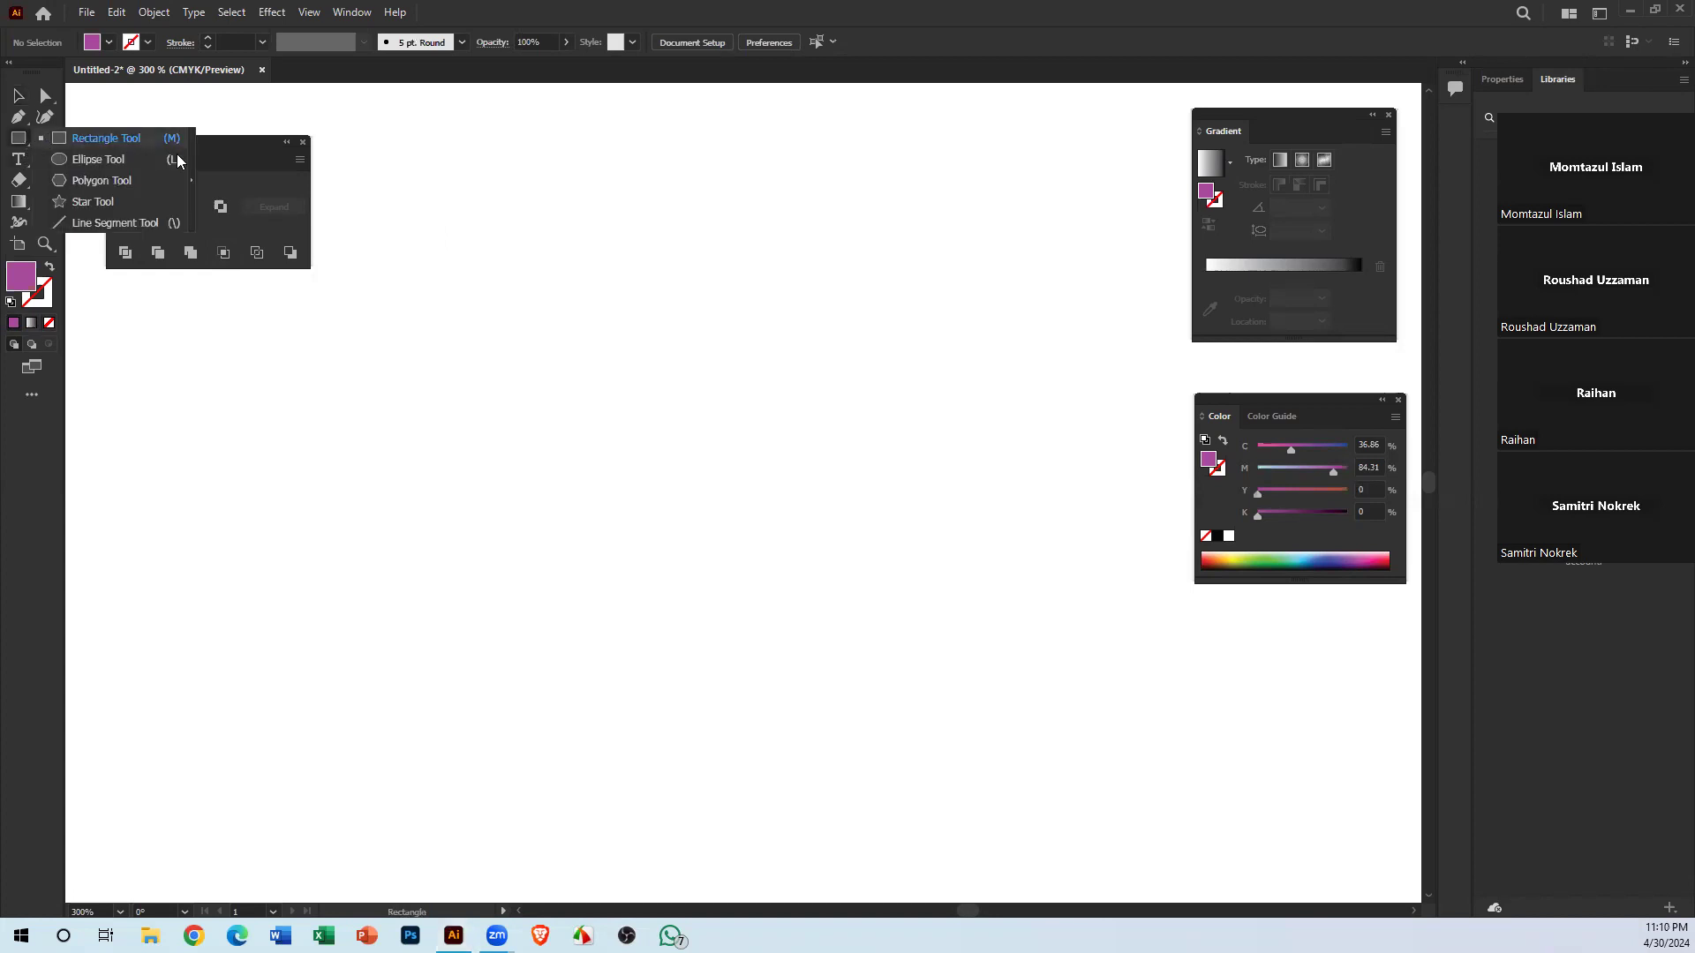
{"action": "left_click", "coordinate": [148, 142]}
{"action": "left_click_drag", "start_coordinate": [445, 454], "coordinate": [592, 586]}
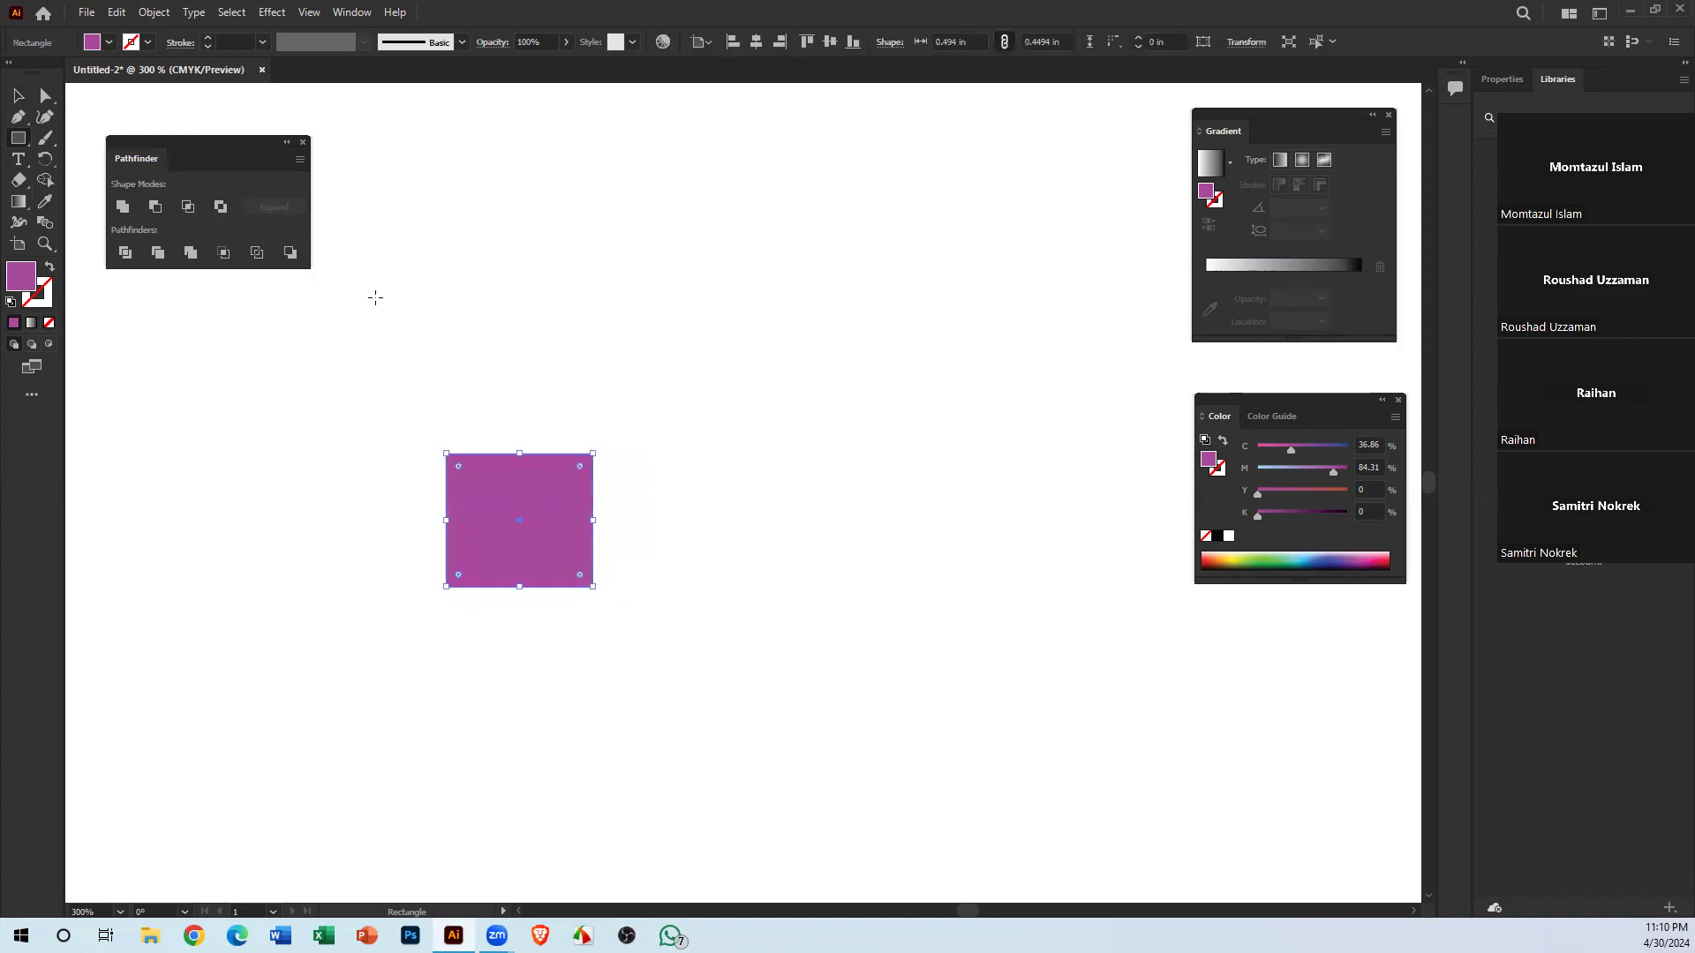
{"action": "left_click", "coordinate": [21, 139]}
{"action": "left_click", "coordinate": [101, 180]}
{"action": "left_click_drag", "start_coordinate": [775, 430], "coordinate": [841, 471]}
{"action": "left_click", "coordinate": [19, 97]}
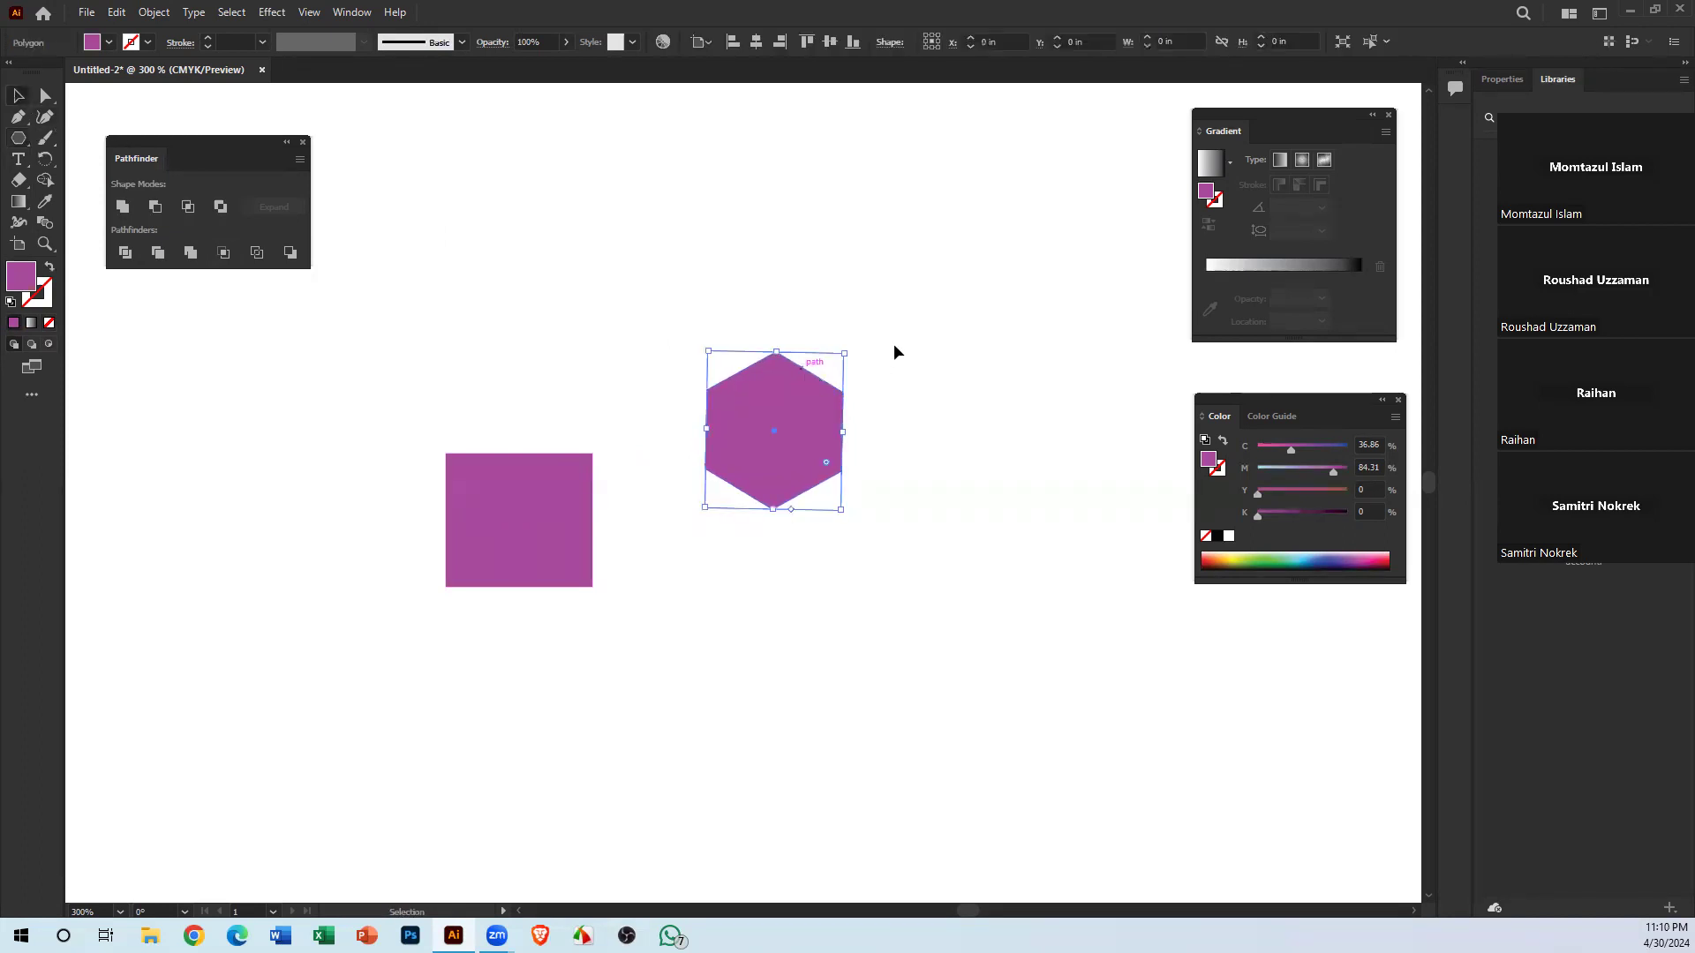
Rotate the hexagon to point sideways, place it over the rectangle's right edge, and shrink it to about 0.35 in wide
{"action": "left_click_drag", "start_coordinate": [851, 351], "coordinate": [869, 501]}
{"action": "left_click_drag", "start_coordinate": [783, 413], "coordinate": [645, 512]}
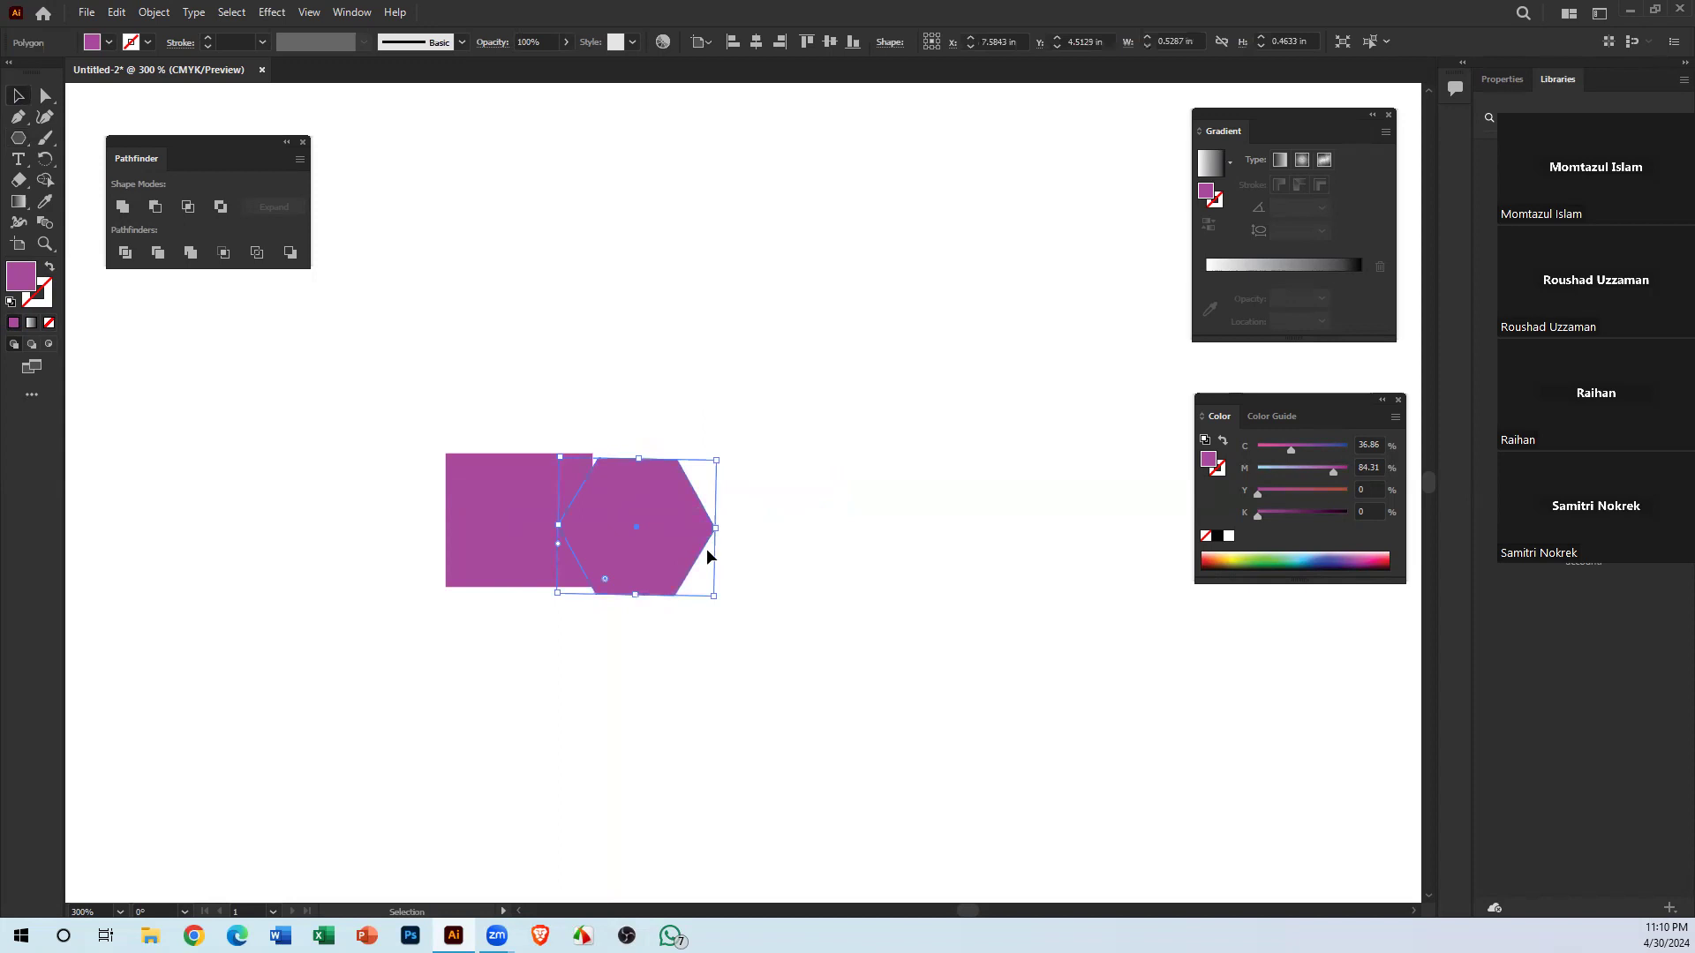
{"action": "left_click_drag", "start_coordinate": [713, 596], "coordinate": [599, 522]}
Duplicate the hexagon onto the rectangle's left edge and align all three shapes by their vertical centers
{"action": "left_click", "coordinate": [726, 573]}
{"action": "left_click", "coordinate": [660, 549]}
{"action": "left_click_drag", "start_coordinate": [710, 537], "coordinate": [302, 397]}
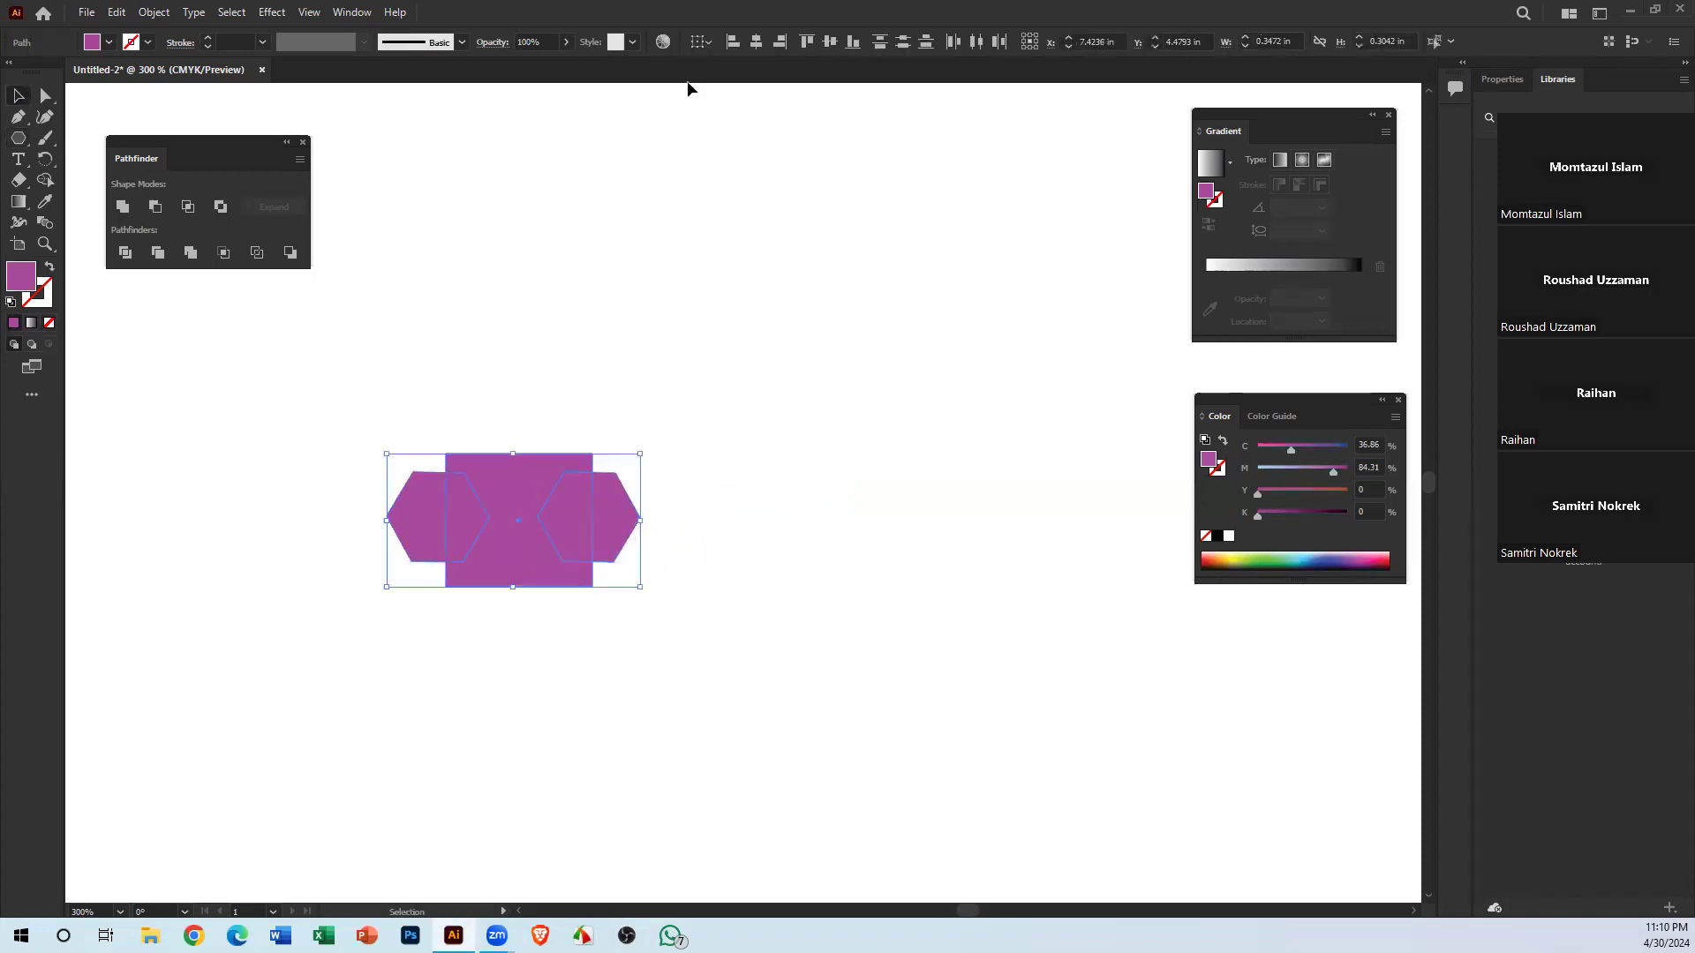
{"action": "key", "text": "Up"}
{"action": "left_click_drag", "start_coordinate": [860, 337], "coordinate": [860, 338]}
{"action": "left_click_drag", "start_coordinate": [466, 291], "coordinate": [678, 761]}
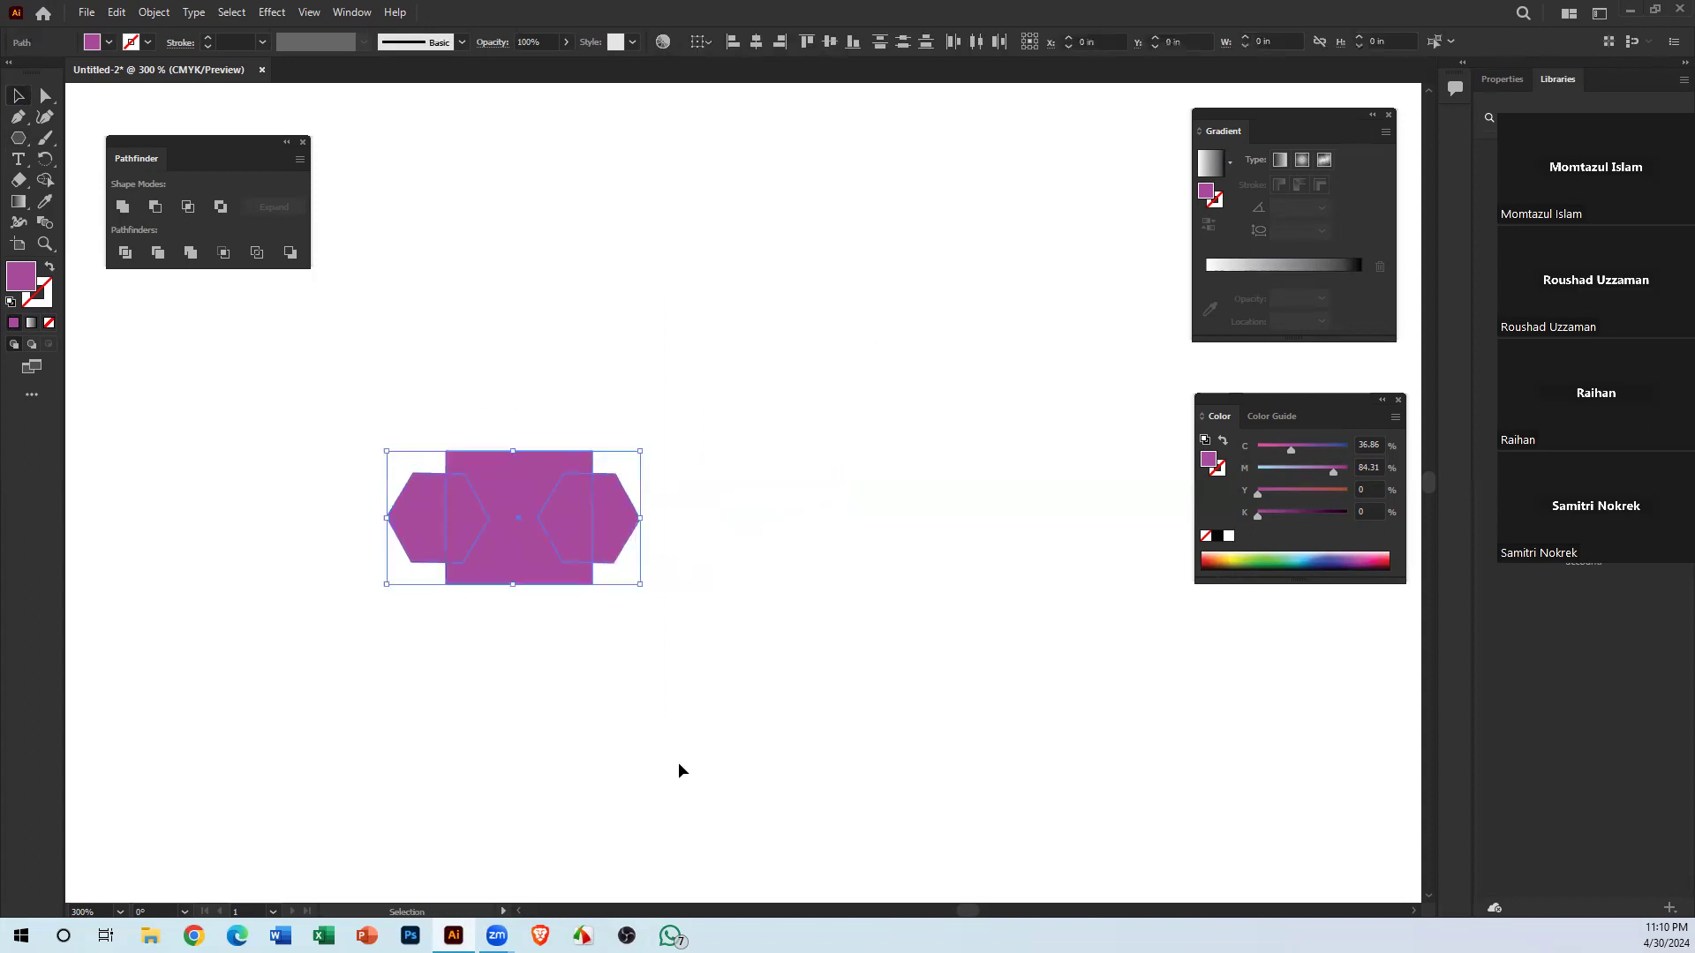
Shift the right hexagon slightly outward and combine the rectangle and both hexagons with Unite
{"action": "left_click", "coordinate": [677, 672]}
{"action": "left_click_drag", "start_coordinate": [607, 520], "coordinate": [611, 521]}
{"action": "left_click_drag", "start_coordinate": [717, 616], "coordinate": [671, 697]}
{"action": "left_click", "coordinate": [666, 300]}
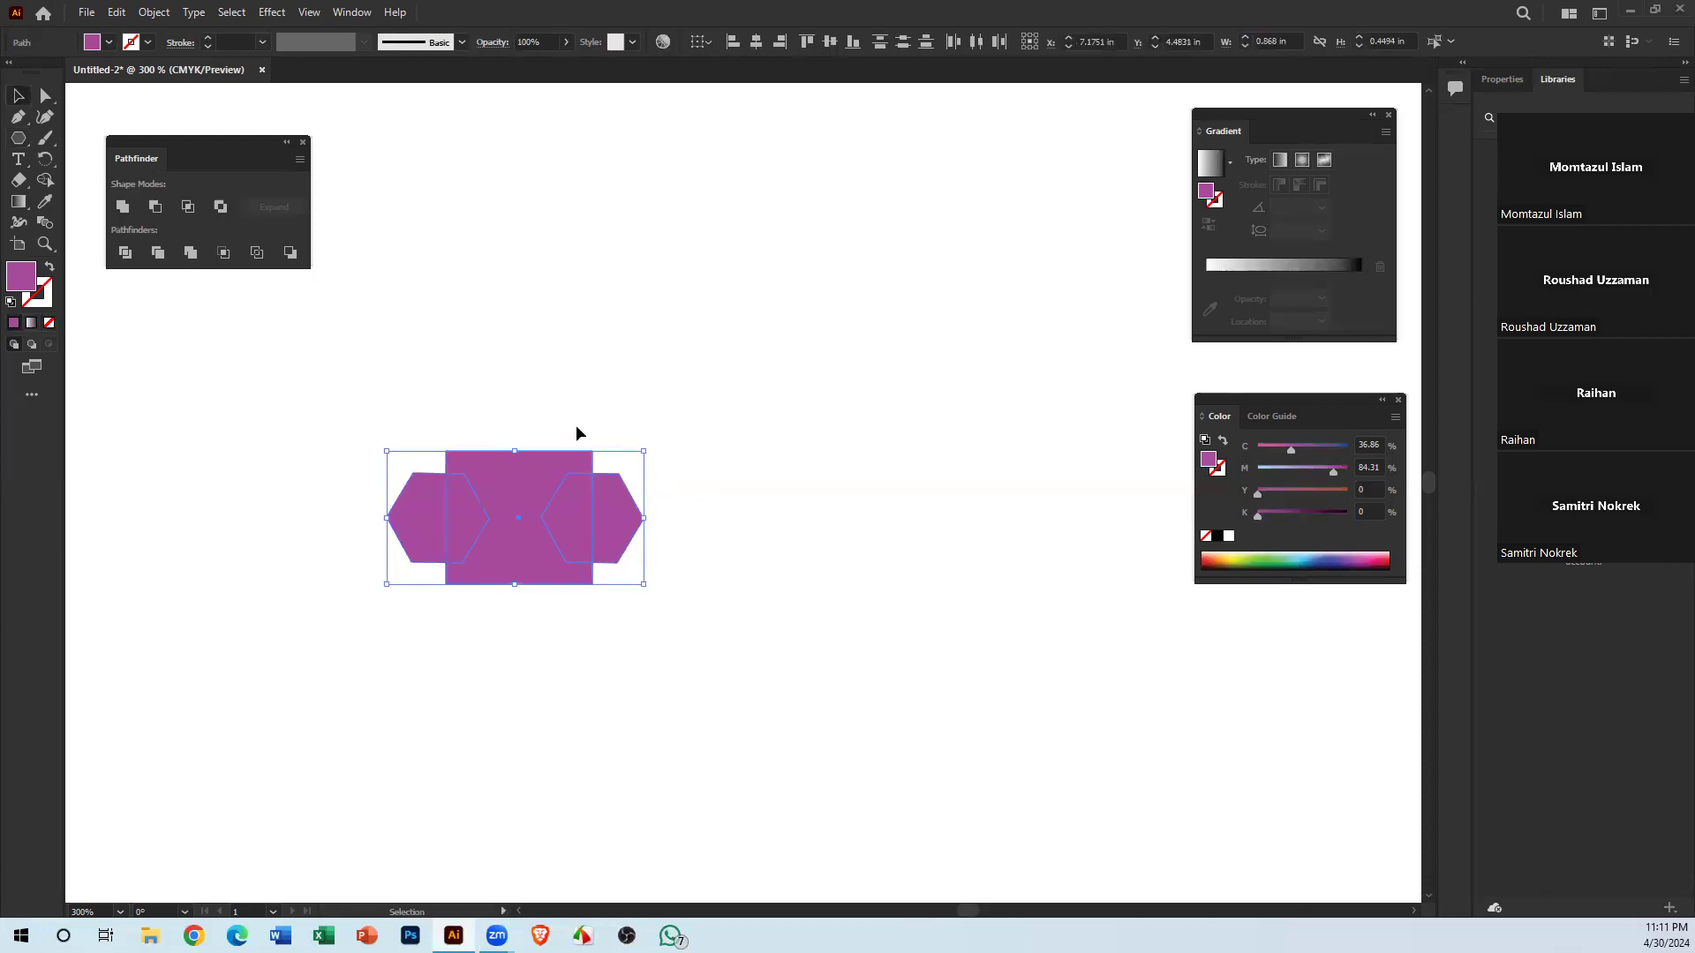
{"action": "left_click", "coordinate": [122, 205]}
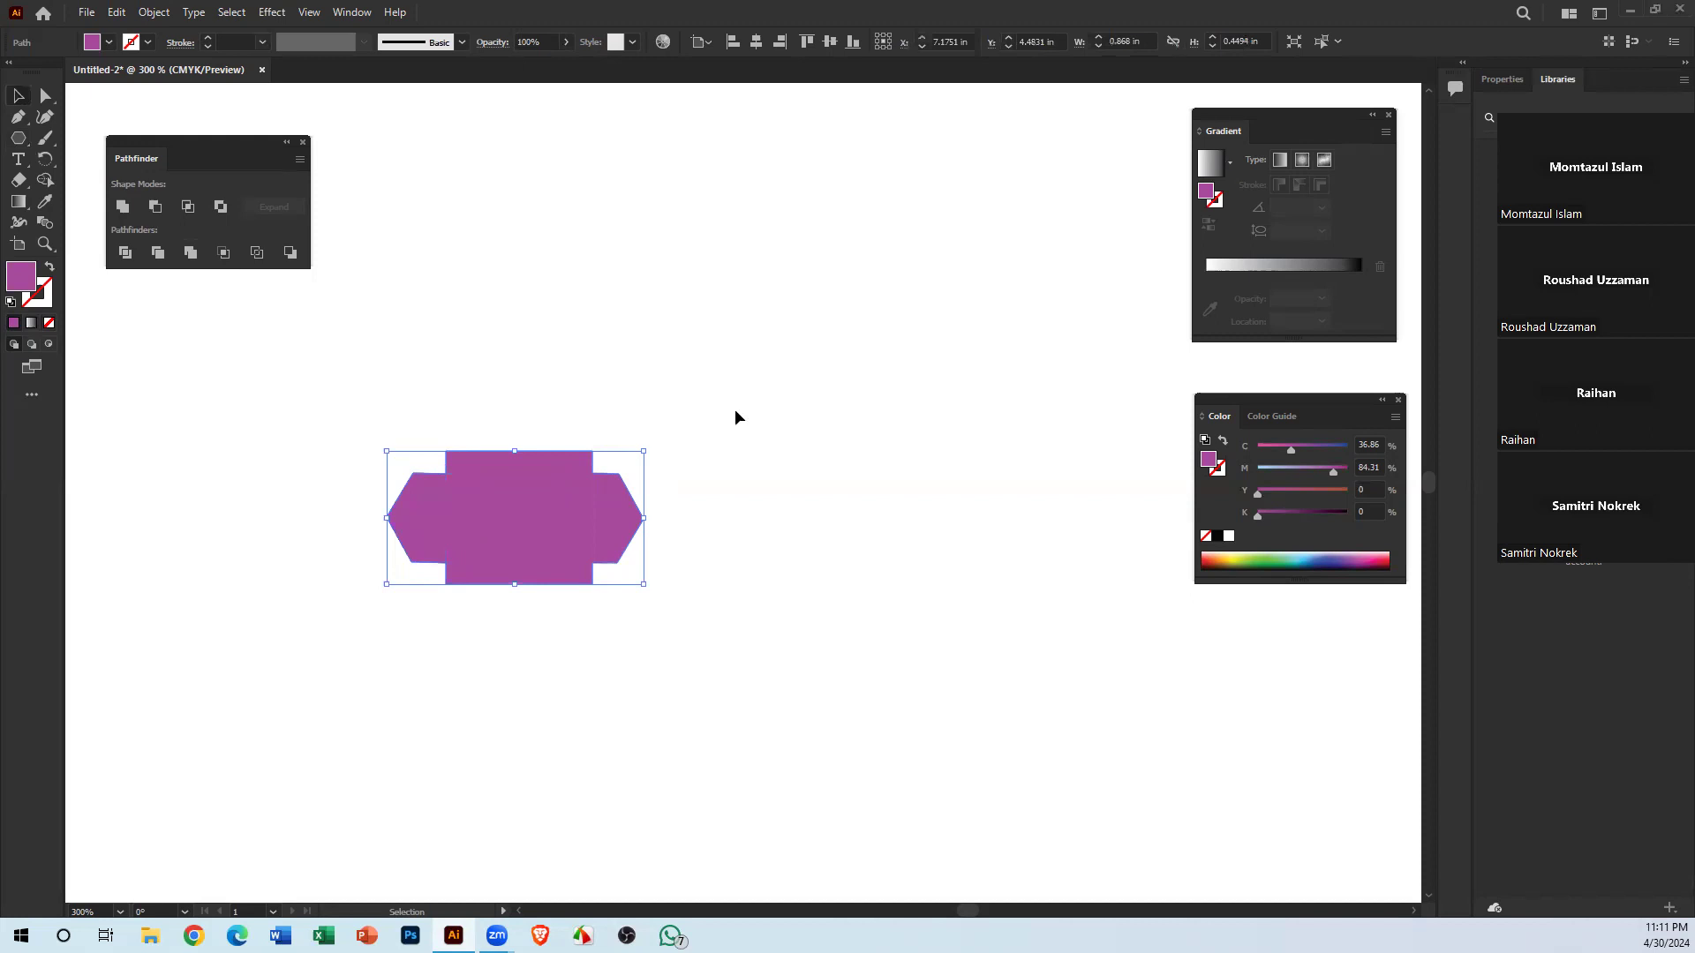
Move the united shape up and back down on the artboard, and undo both moves
{"action": "left_click_drag", "start_coordinate": [492, 473], "coordinate": [632, 421]}
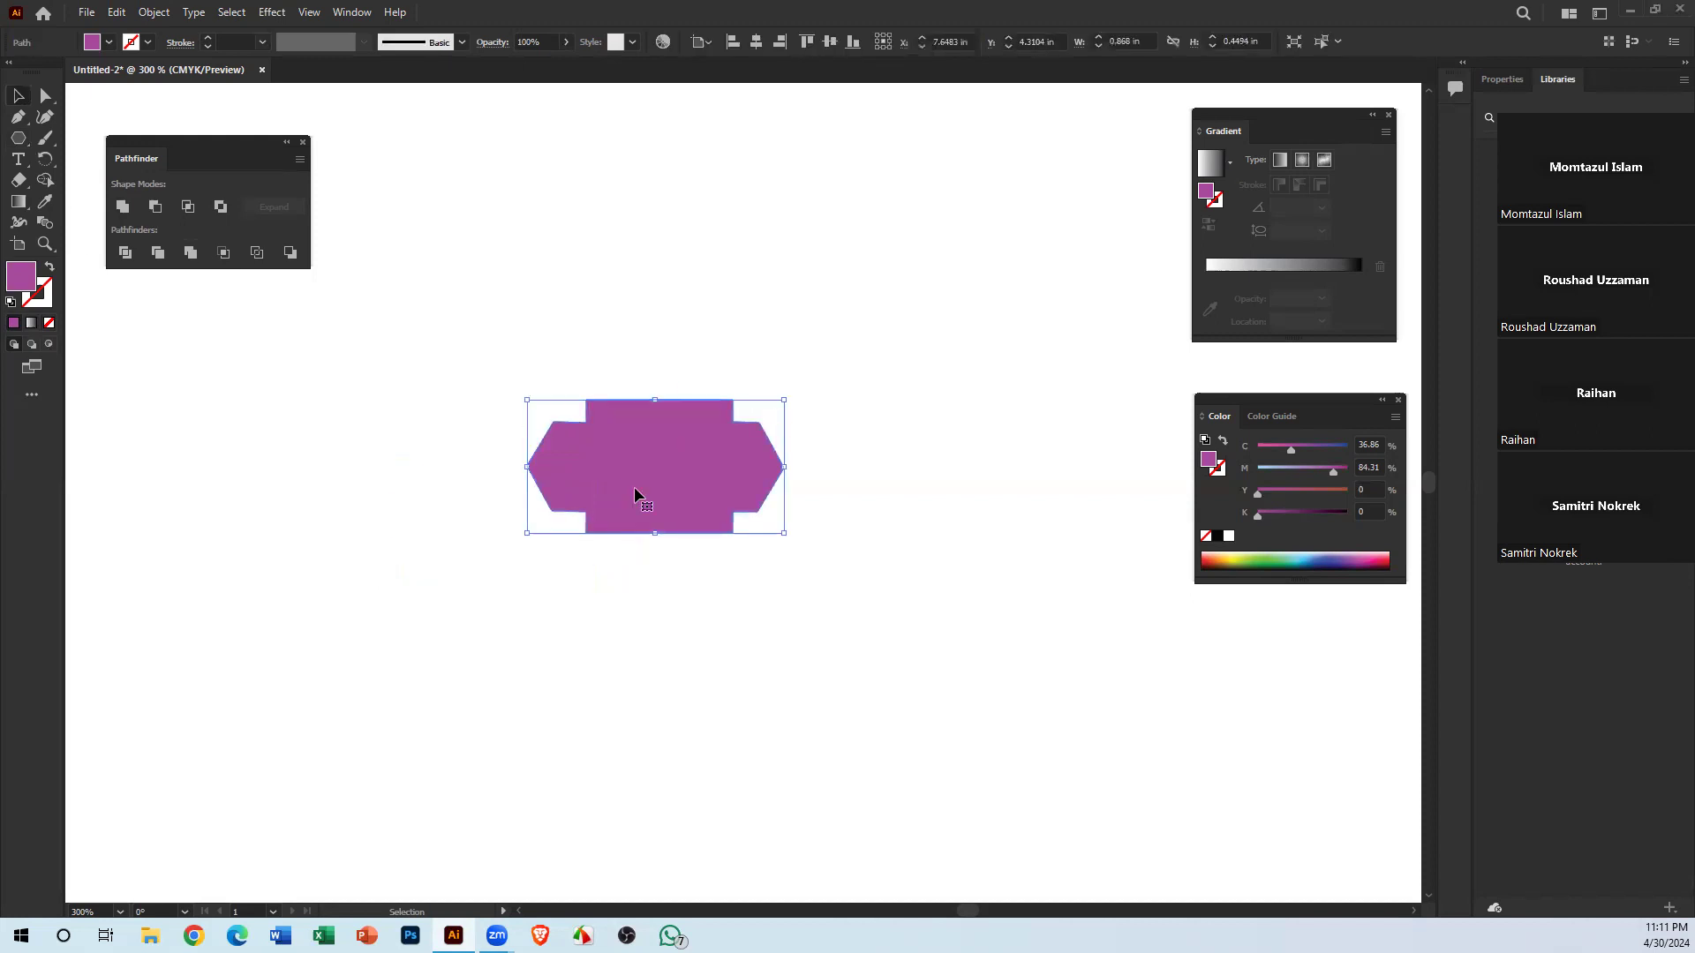
{"action": "left_click_drag", "start_coordinate": [680, 456], "coordinate": [557, 498]}
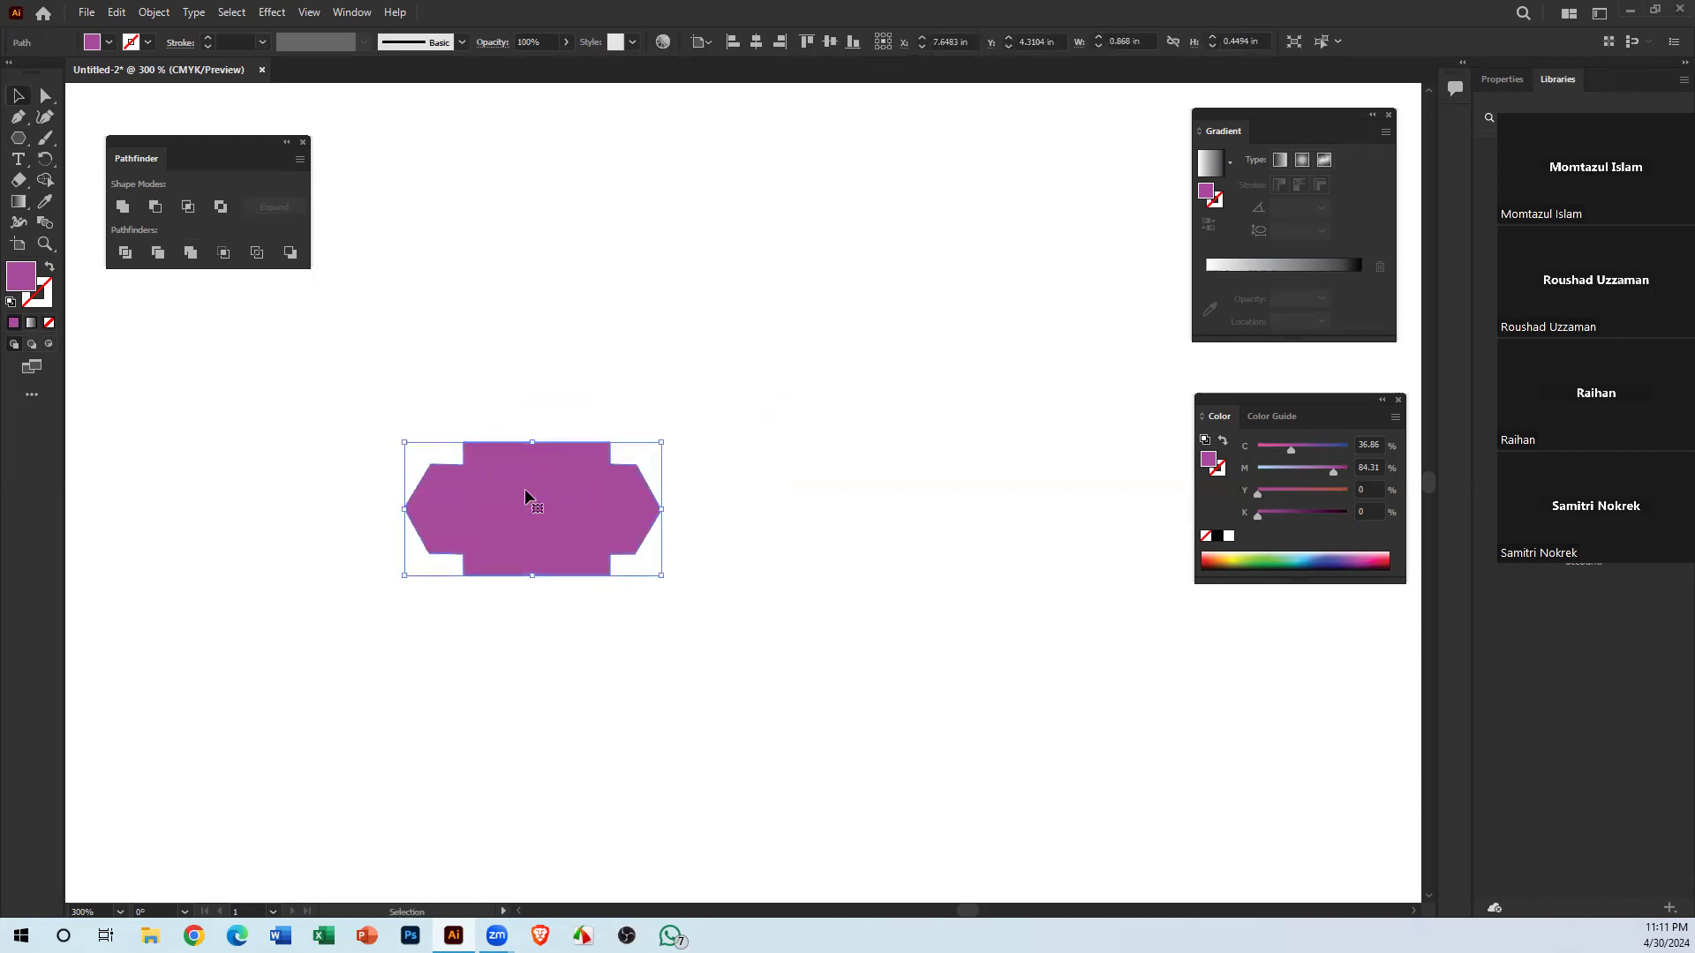
{"action": "left_click", "coordinate": [18, 138]}
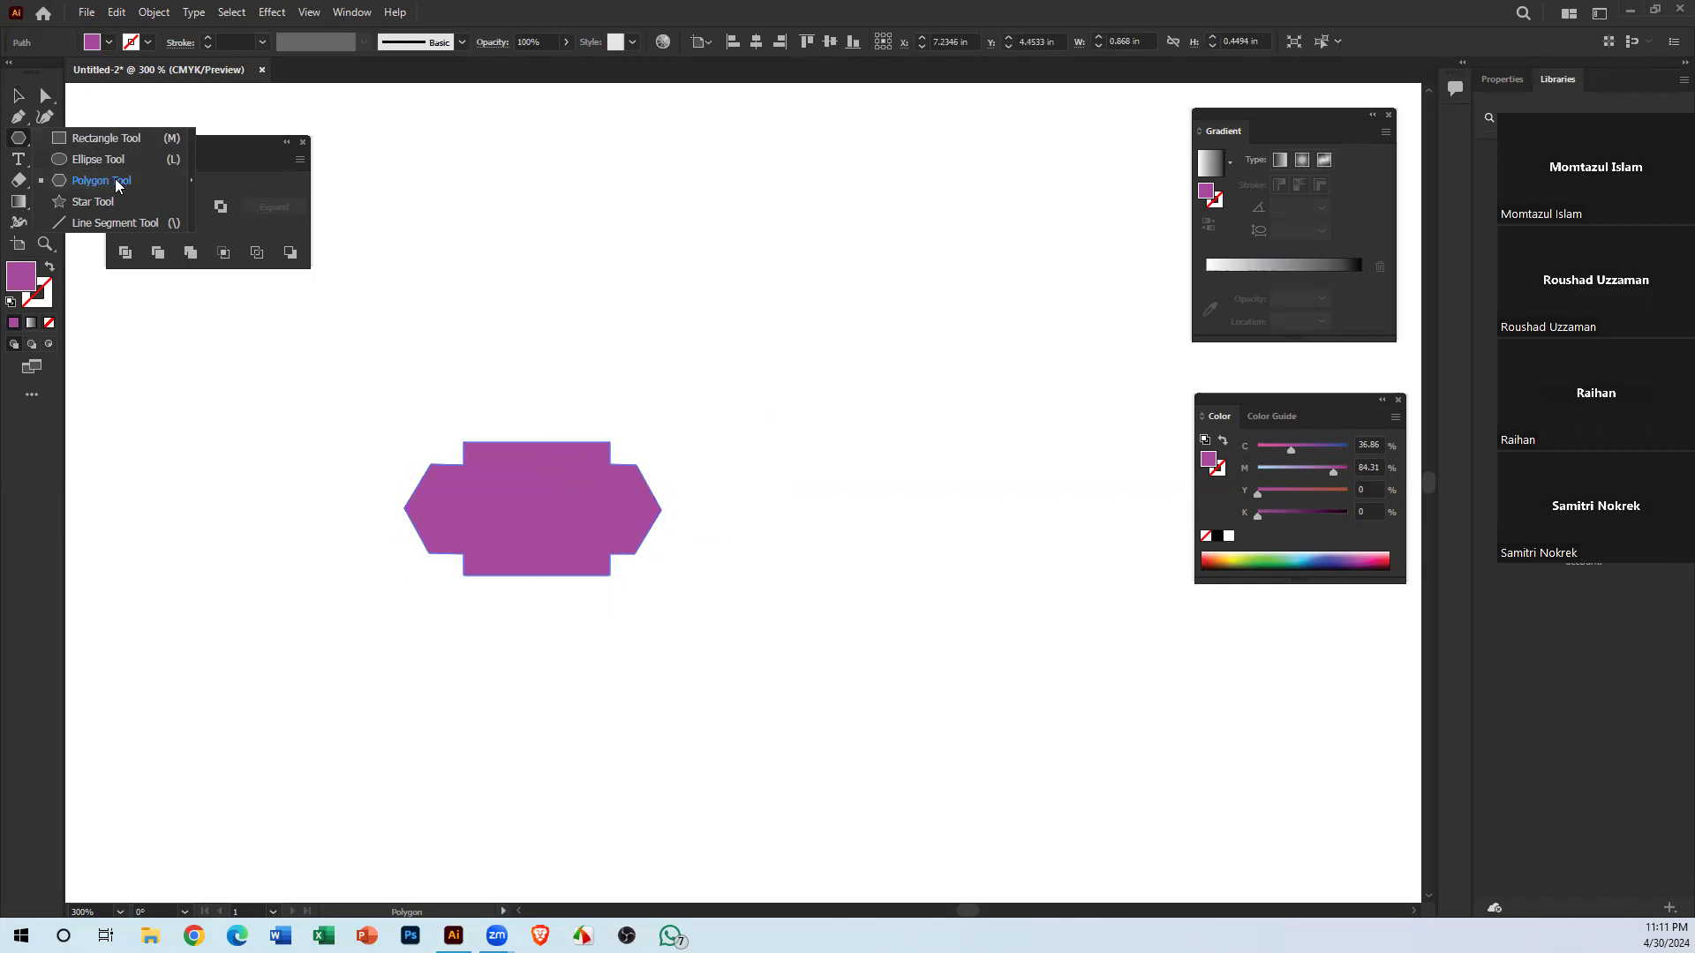
{"action": "key", "text": "v"}
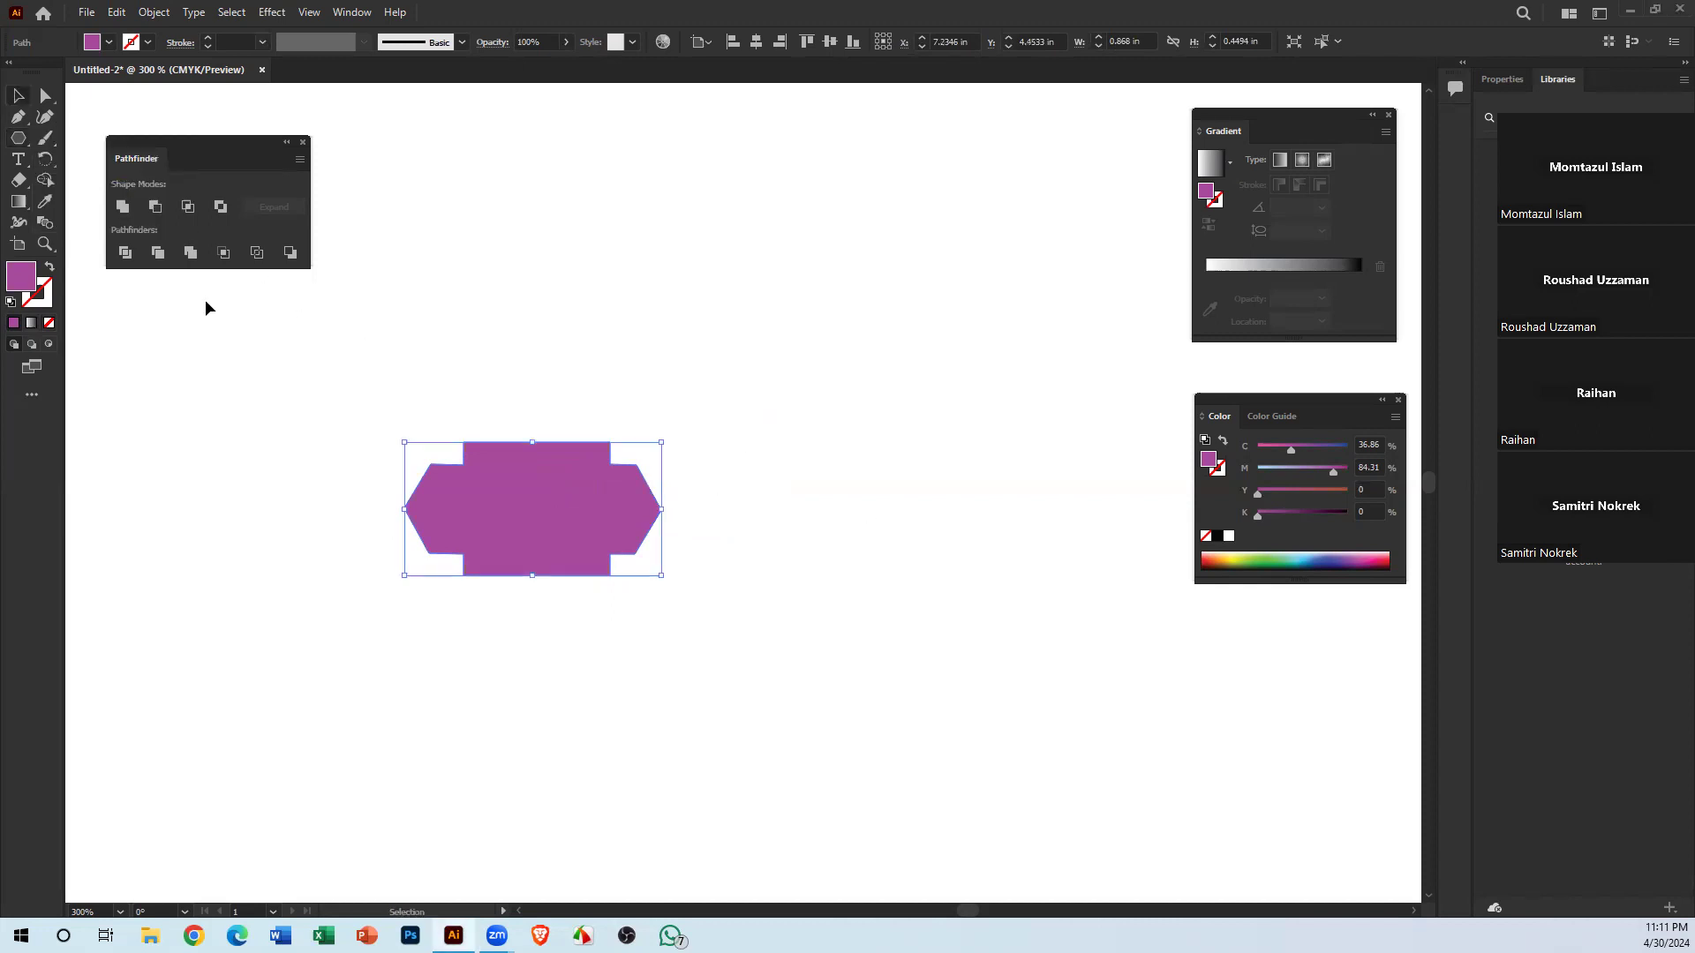
{"action": "left_click", "coordinate": [206, 305]}
{"action": "key", "text": "ctrl+z"}
{"action": "key", "text": "ctrl+z"}
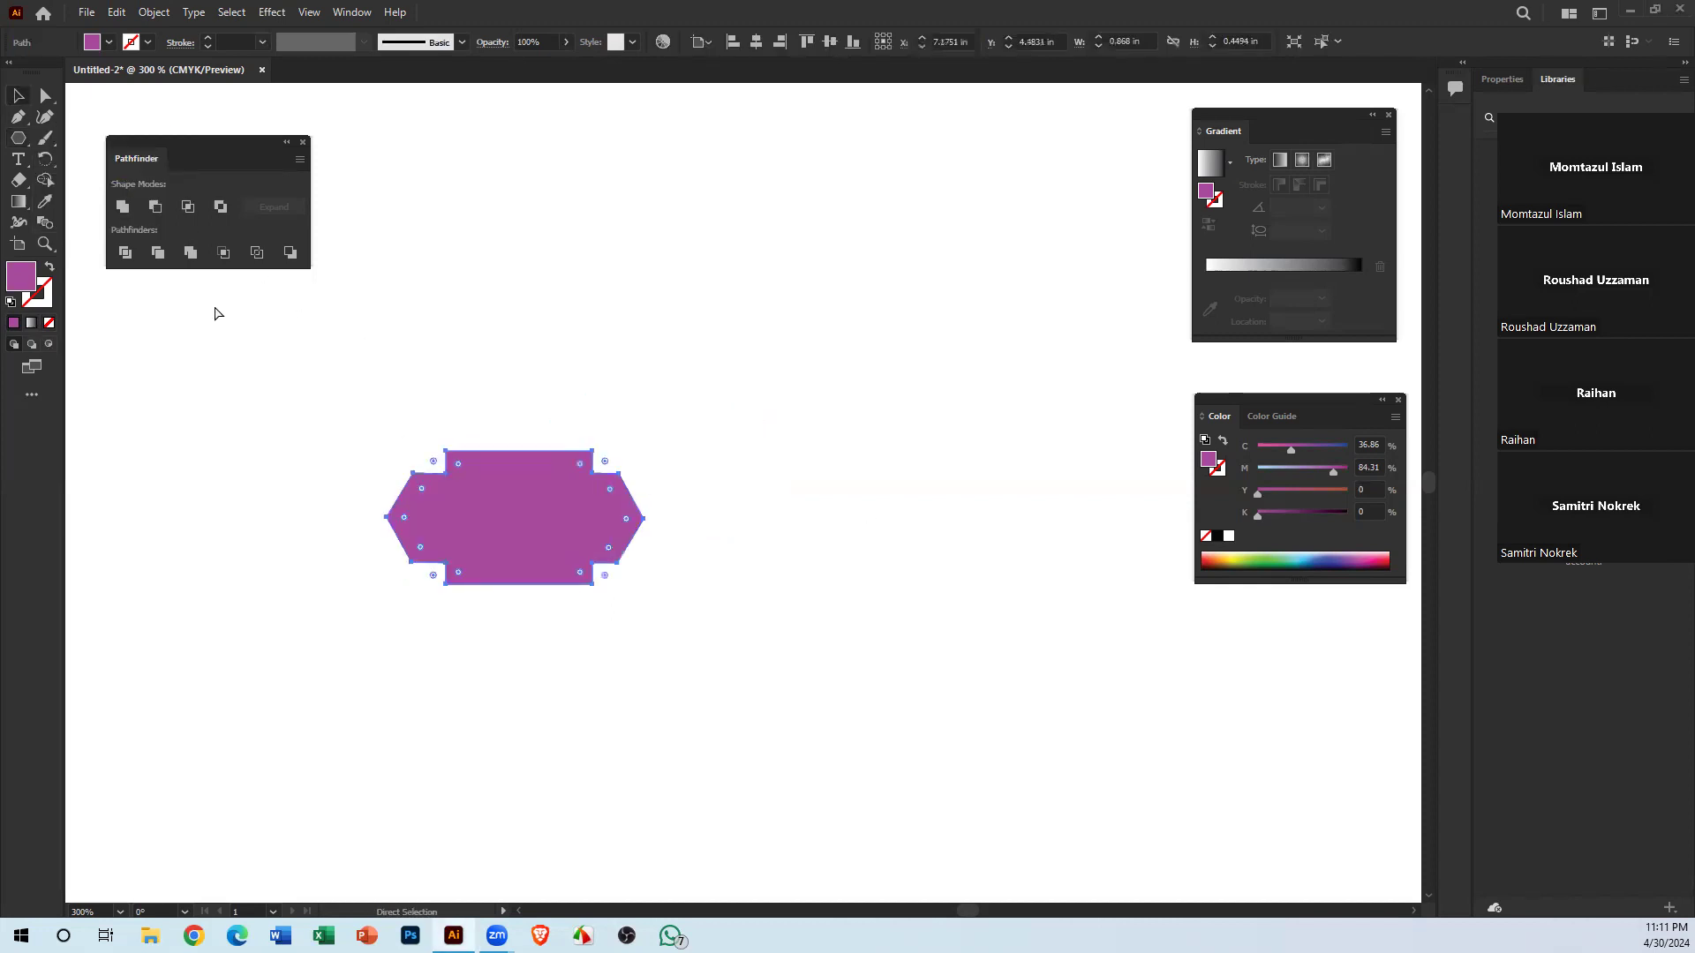
Place a united copy above and to the right, and combine the original rectangle and two hexagons with Merge
{"action": "left_click", "coordinate": [737, 464]}
{"action": "left_click", "coordinate": [591, 556]}
{"action": "left_click_drag", "start_coordinate": [568, 559], "coordinate": [962, 345]}
{"action": "left_click", "coordinate": [520, 512]}
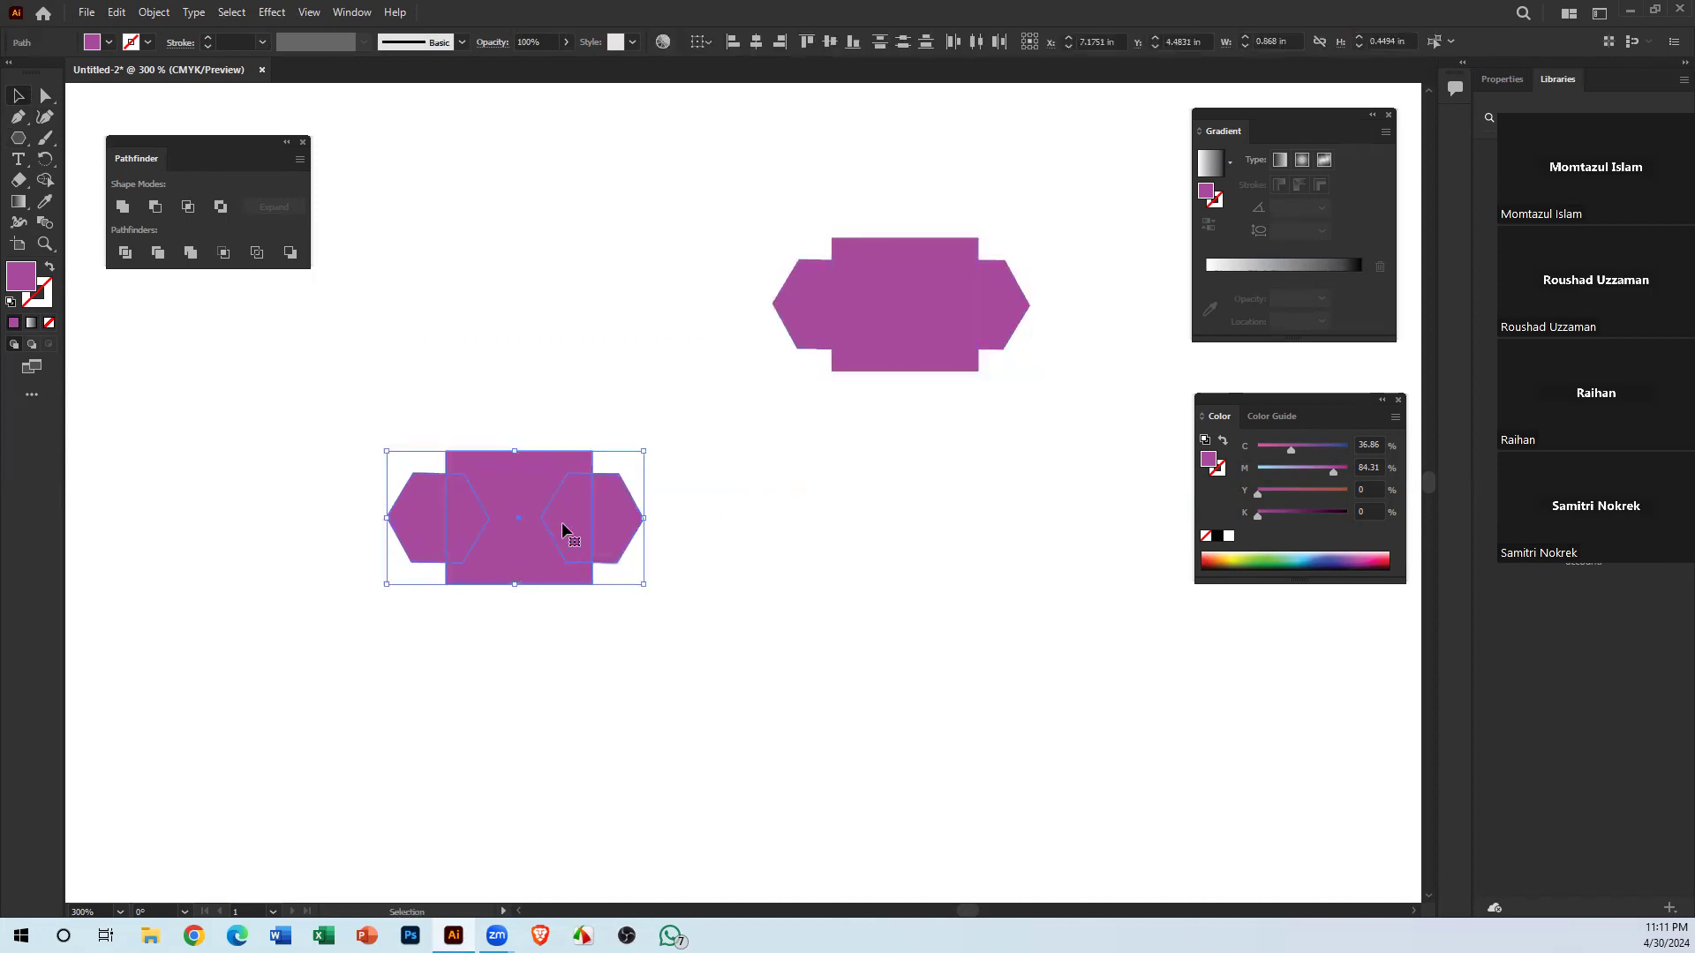
{"action": "left_click", "coordinate": [193, 254]}
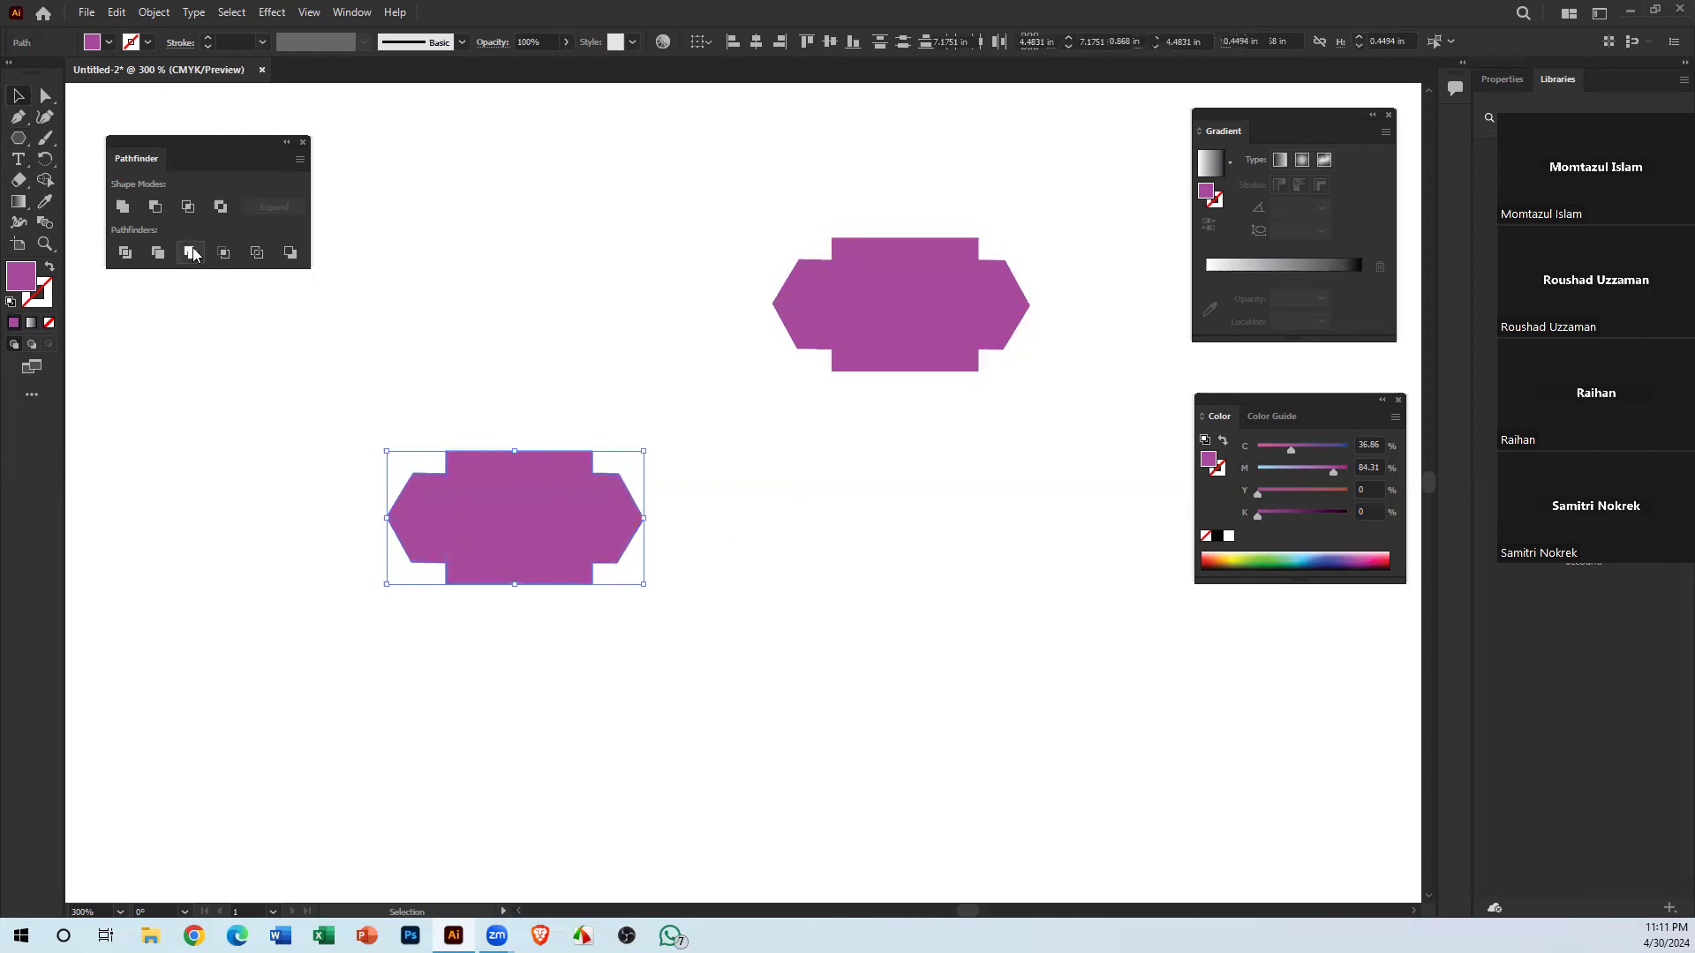
Shift the merged shape slightly down and place the united copy beside it at the same height
{"action": "left_click_drag", "start_coordinate": [623, 549], "coordinate": [572, 585]}
{"action": "left_click_drag", "start_coordinate": [1000, 456], "coordinate": [837, 190]}
{"action": "left_click_drag", "start_coordinate": [952, 310], "coordinate": [822, 560]}
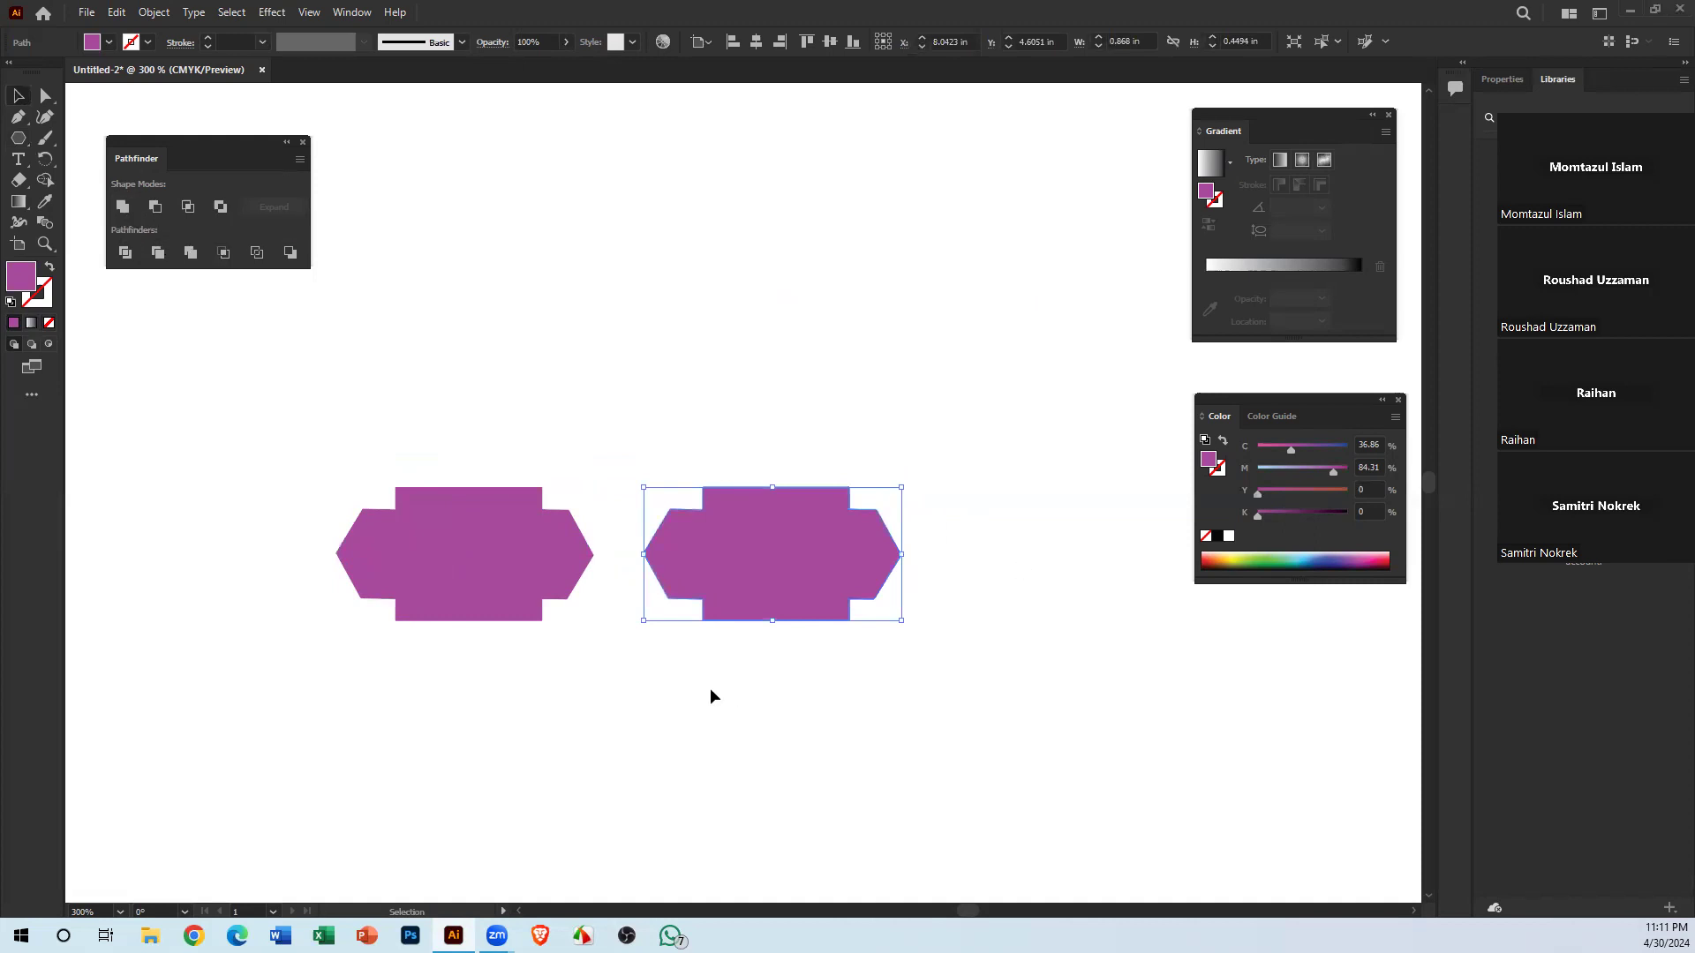
{"action": "scroll", "coordinate": [795, 636], "scroll_direction": "down", "scroll_amount": 1}
{"action": "left_click", "coordinate": [737, 705]}
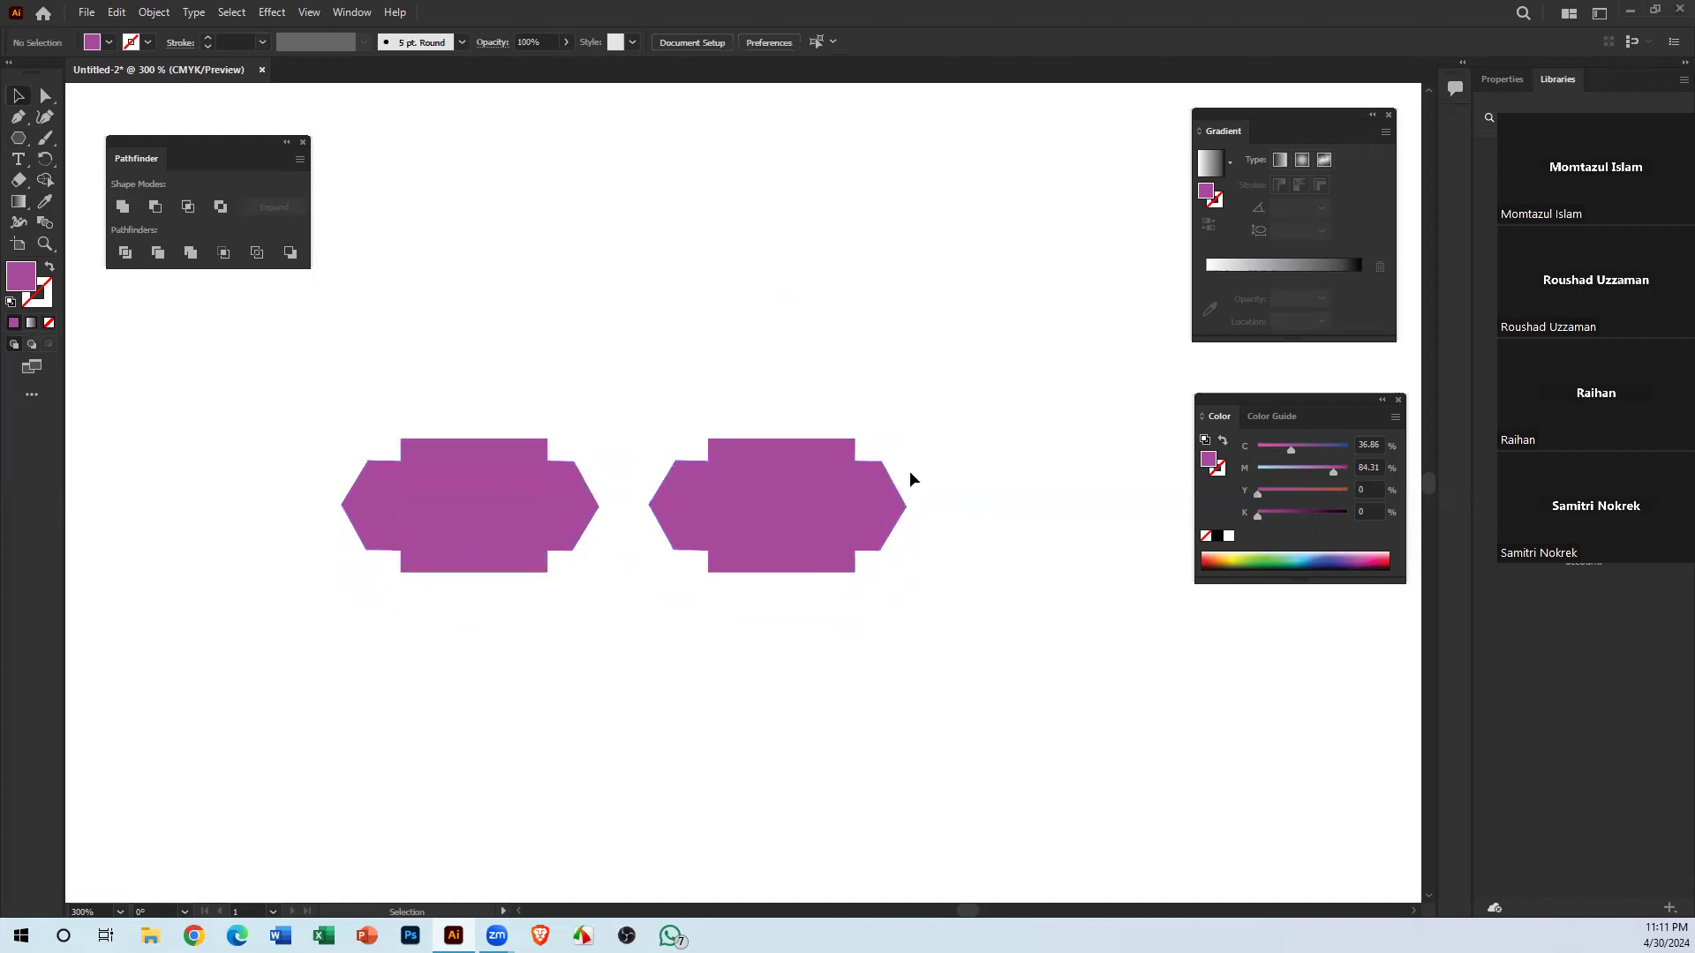
Select the merged and united shapes in turn to compare their outlines
{"action": "key", "text": "ctrl+a"}
{"action": "left_click", "coordinate": [661, 374]}
{"action": "left_click", "coordinate": [499, 466]}
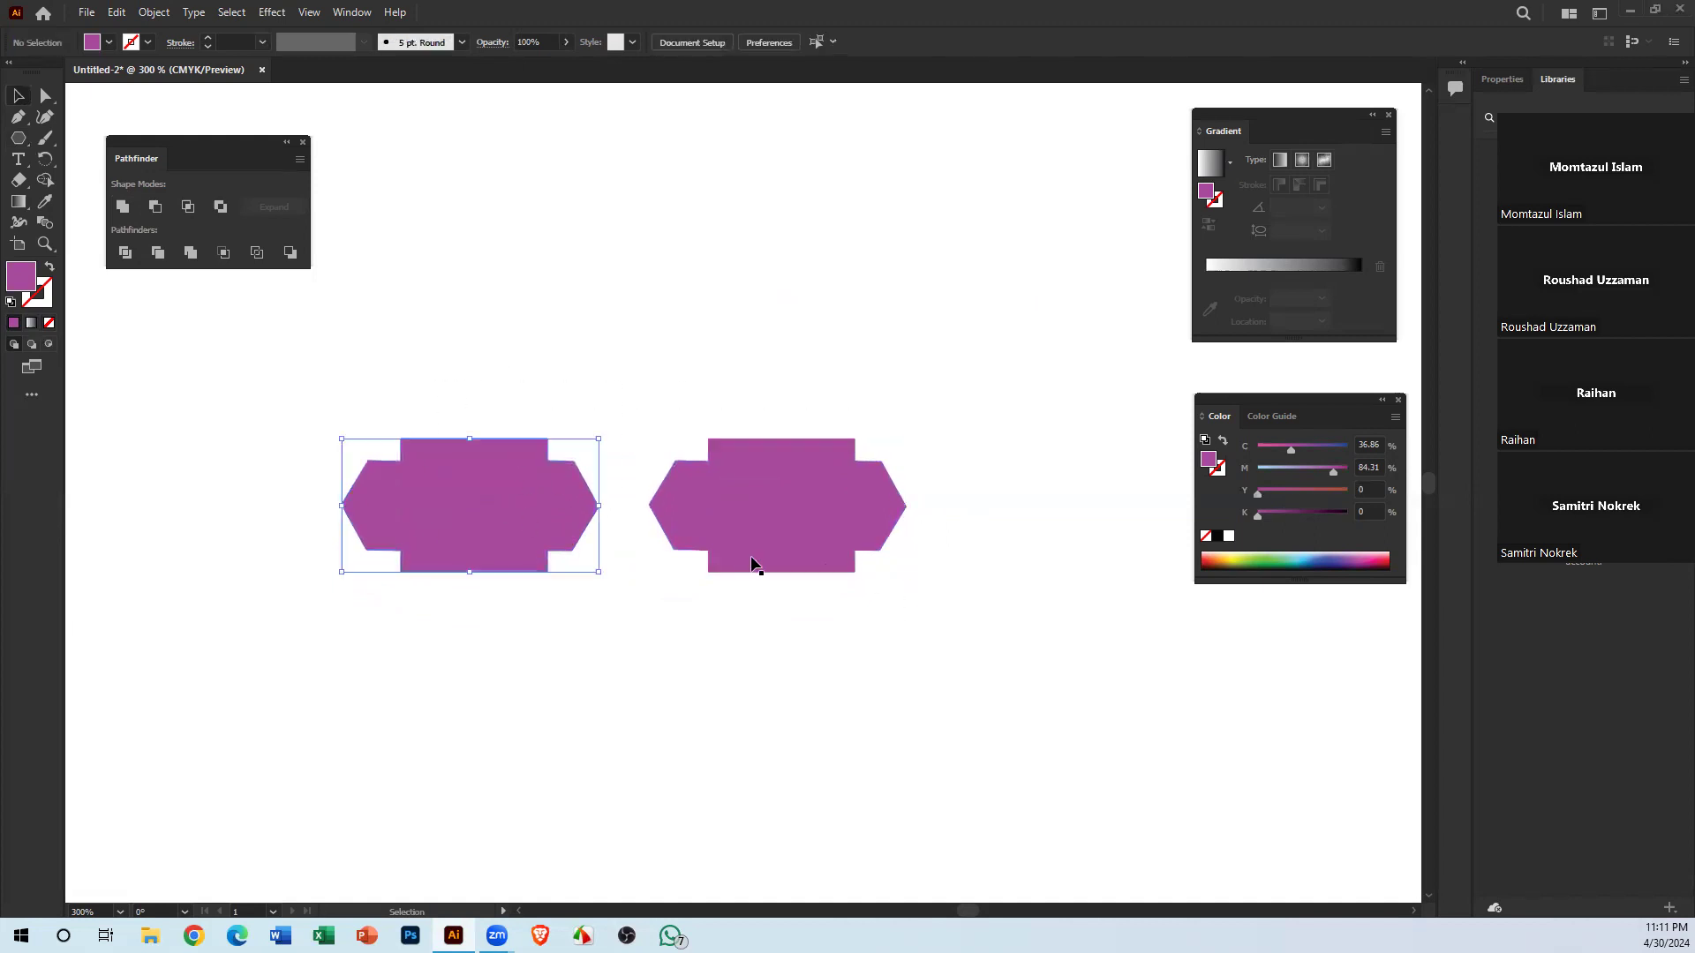
{"action": "left_click", "coordinate": [743, 595]}
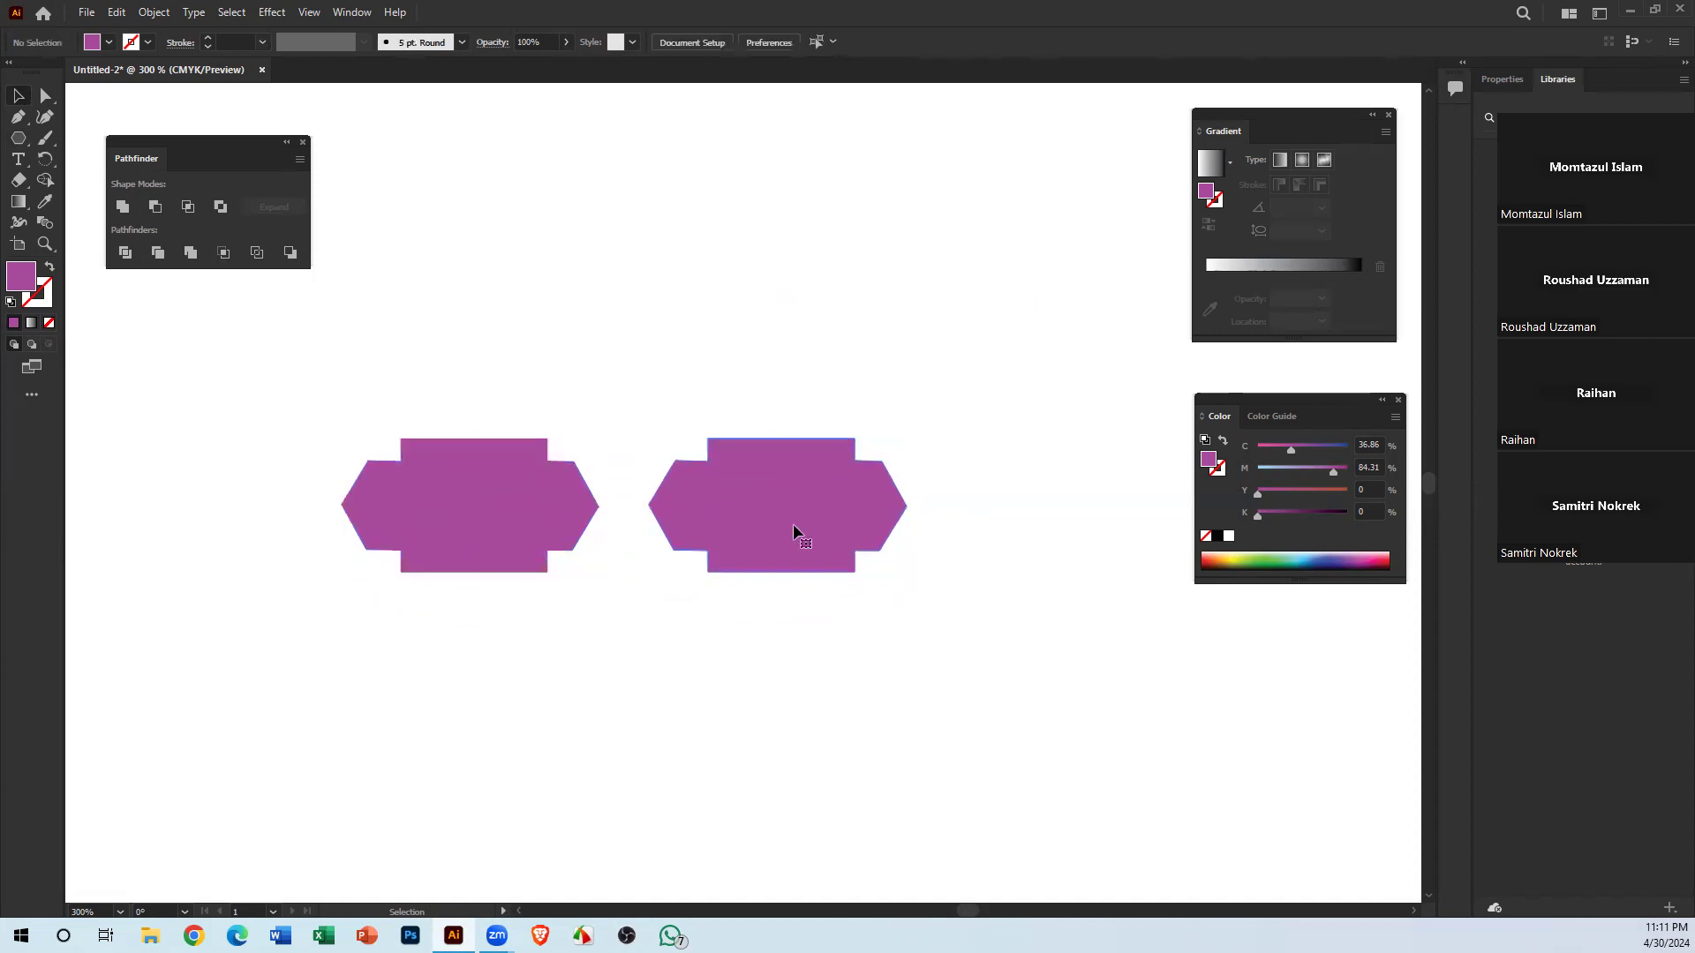
{"action": "left_click", "coordinate": [793, 522]}
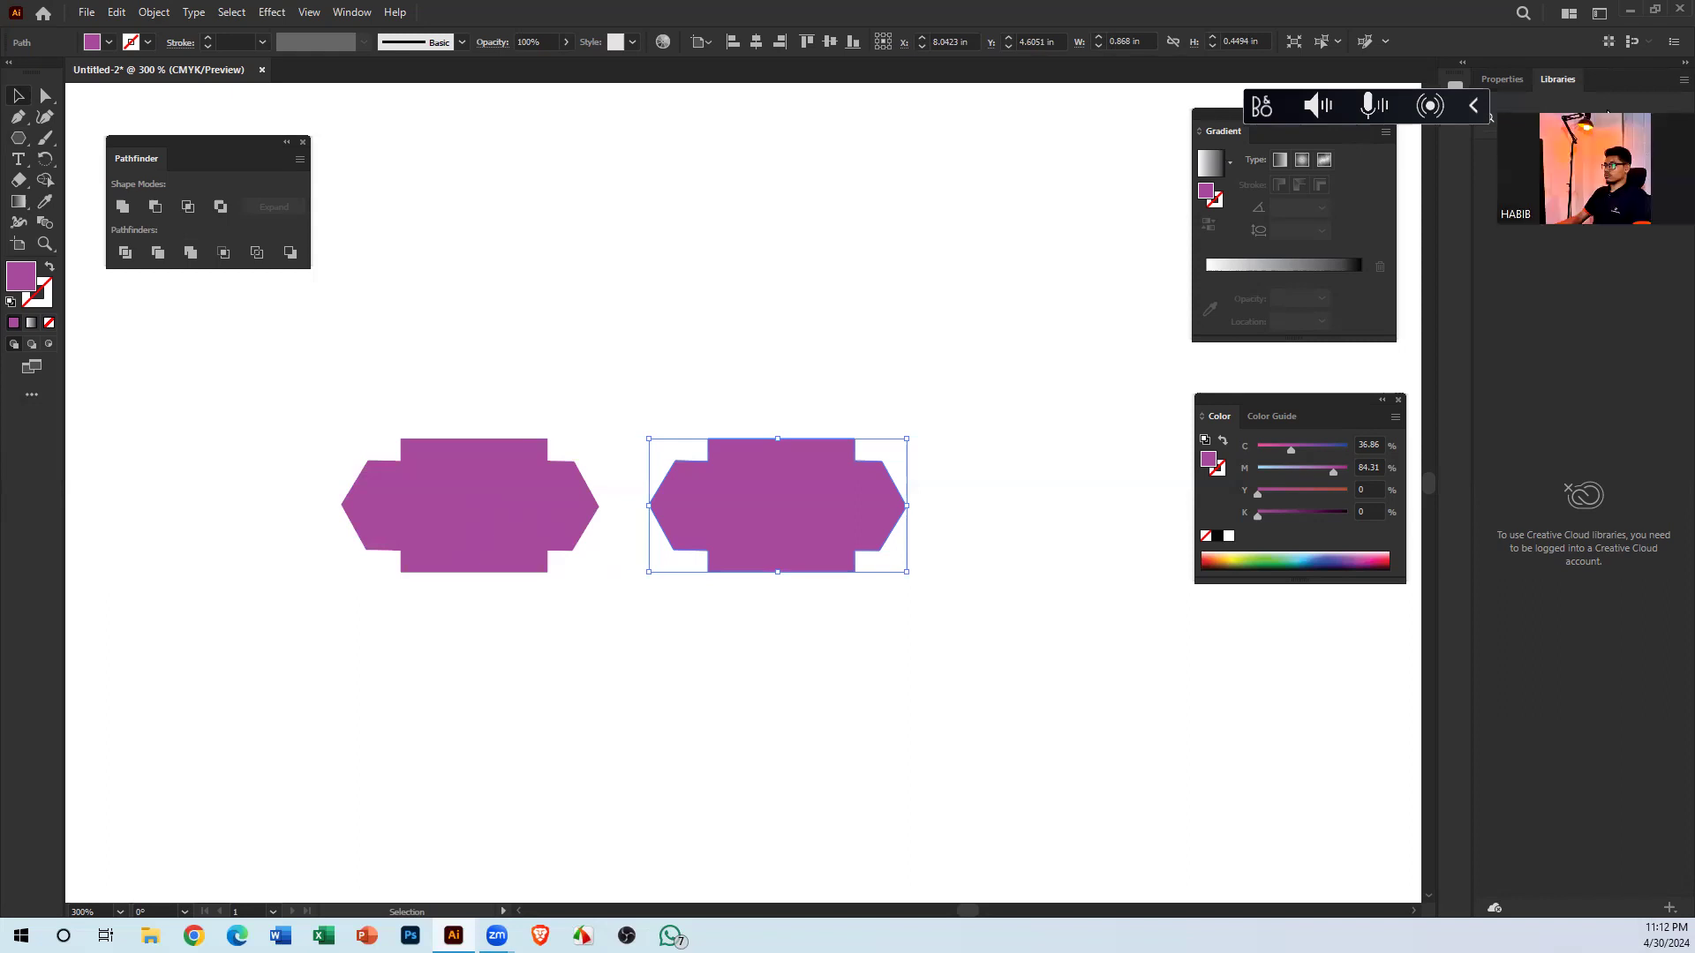
{"action": "left_click", "coordinate": [854, 622]}
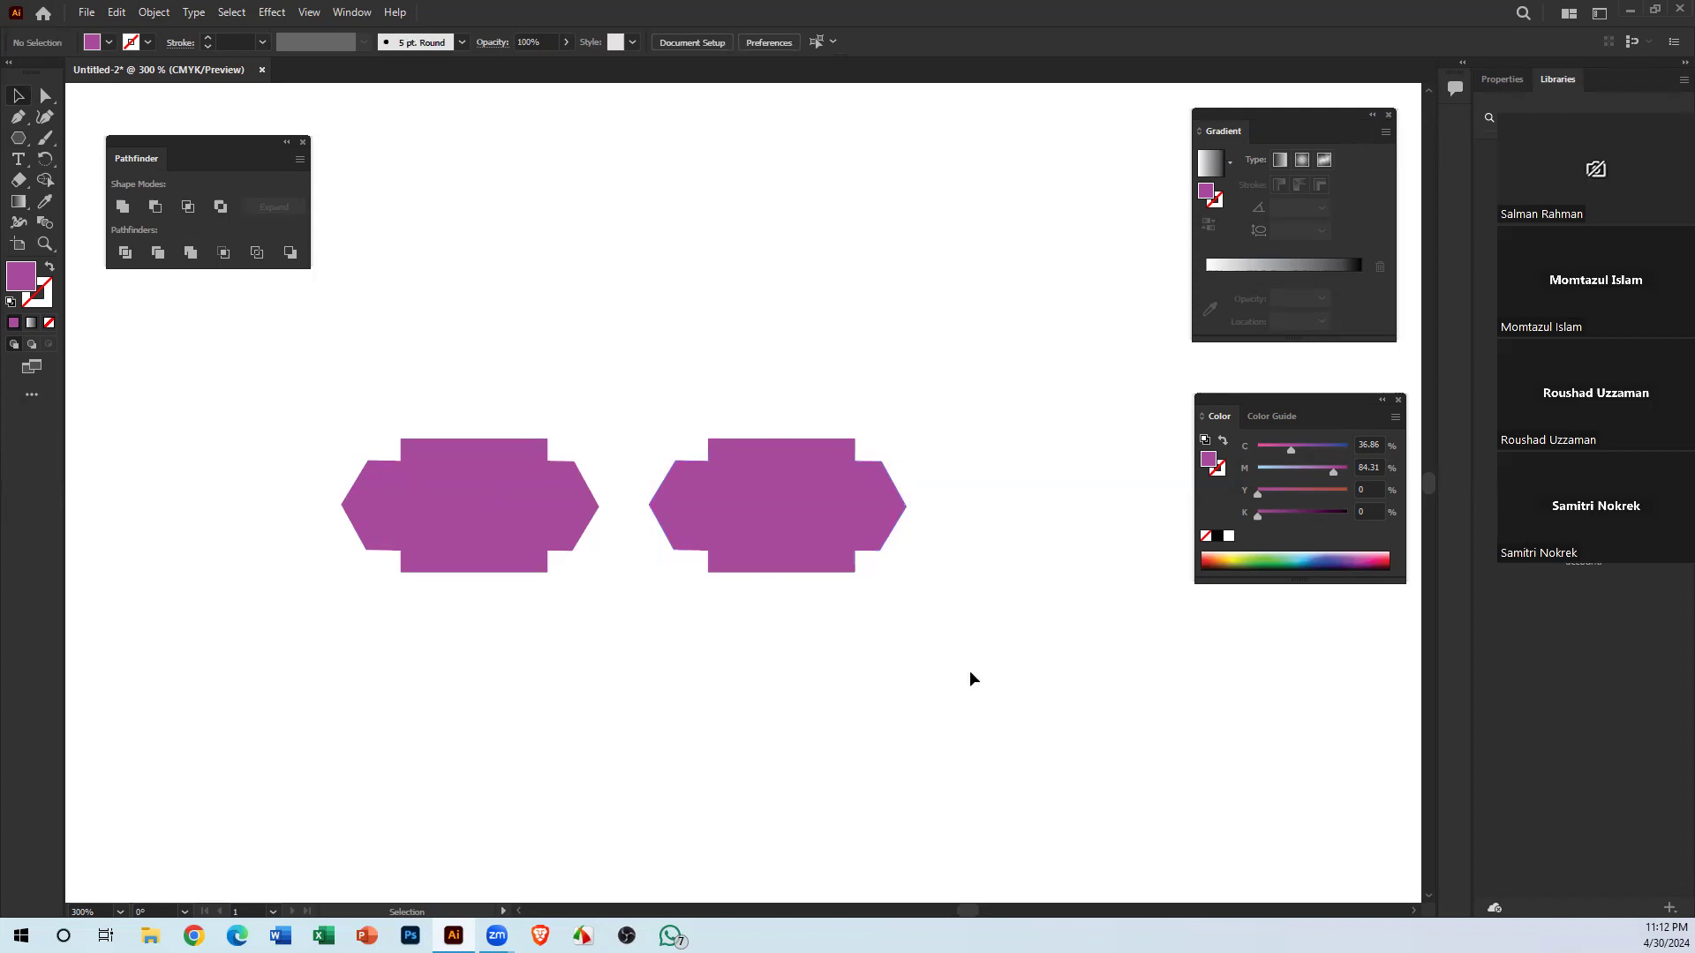
{"action": "mouse_move", "coordinate": [903, 658]}
{"action": "left_mouse_down"}
{"action": "mouse_move", "coordinate": [870, 602]}
{"action": "mouse_move", "coordinate": [890, 631]}
{"action": "left_mouse_up"}
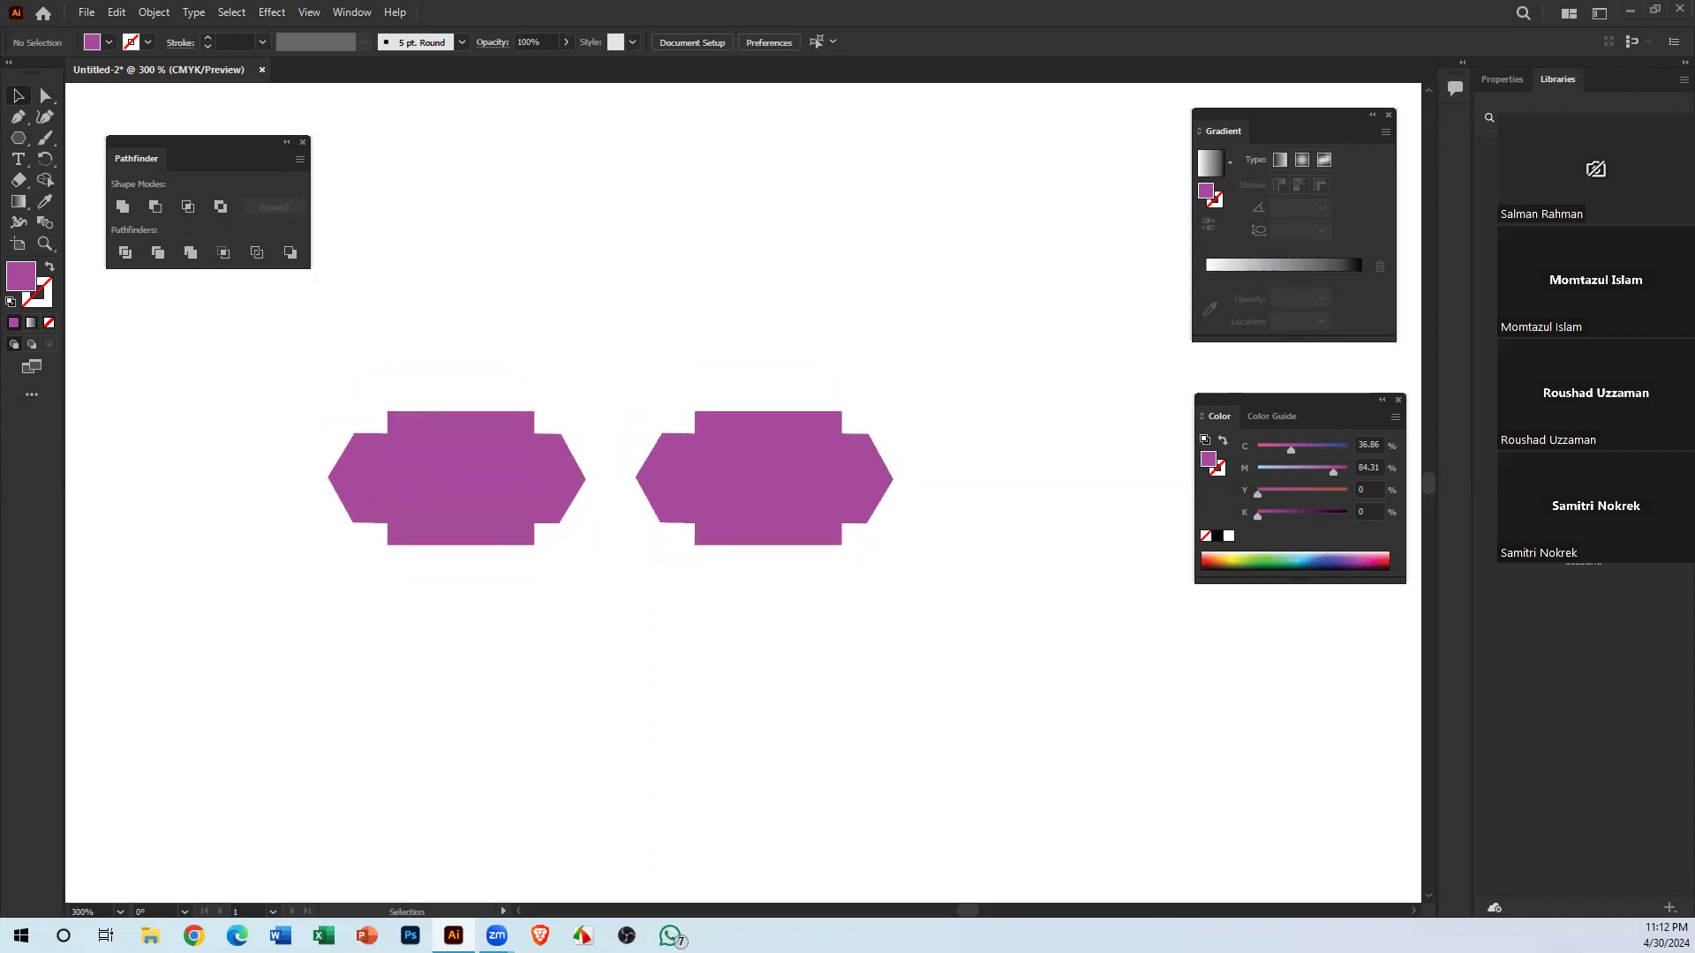
Select both purple shapes and delete them from the artboard
{"action": "left_click_drag", "start_coordinate": [840, 509], "coordinate": [364, 521]}
{"action": "left_click", "coordinate": [516, 555], "text": "shift"}
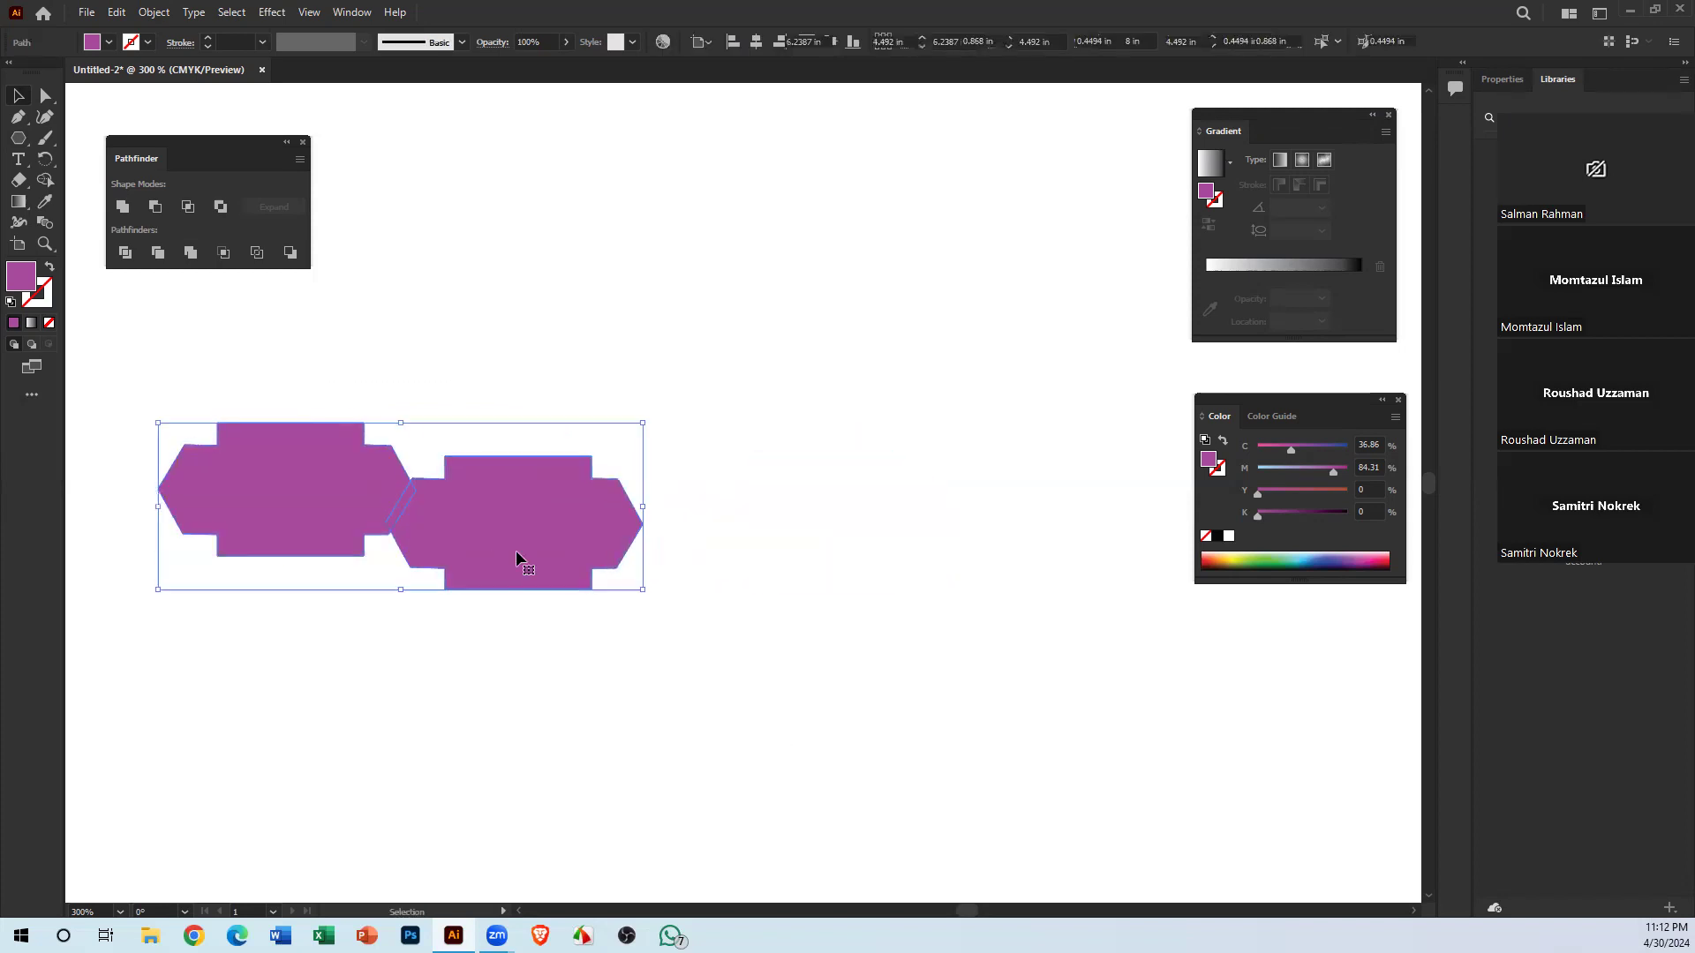
{"action": "key", "text": "Delete"}
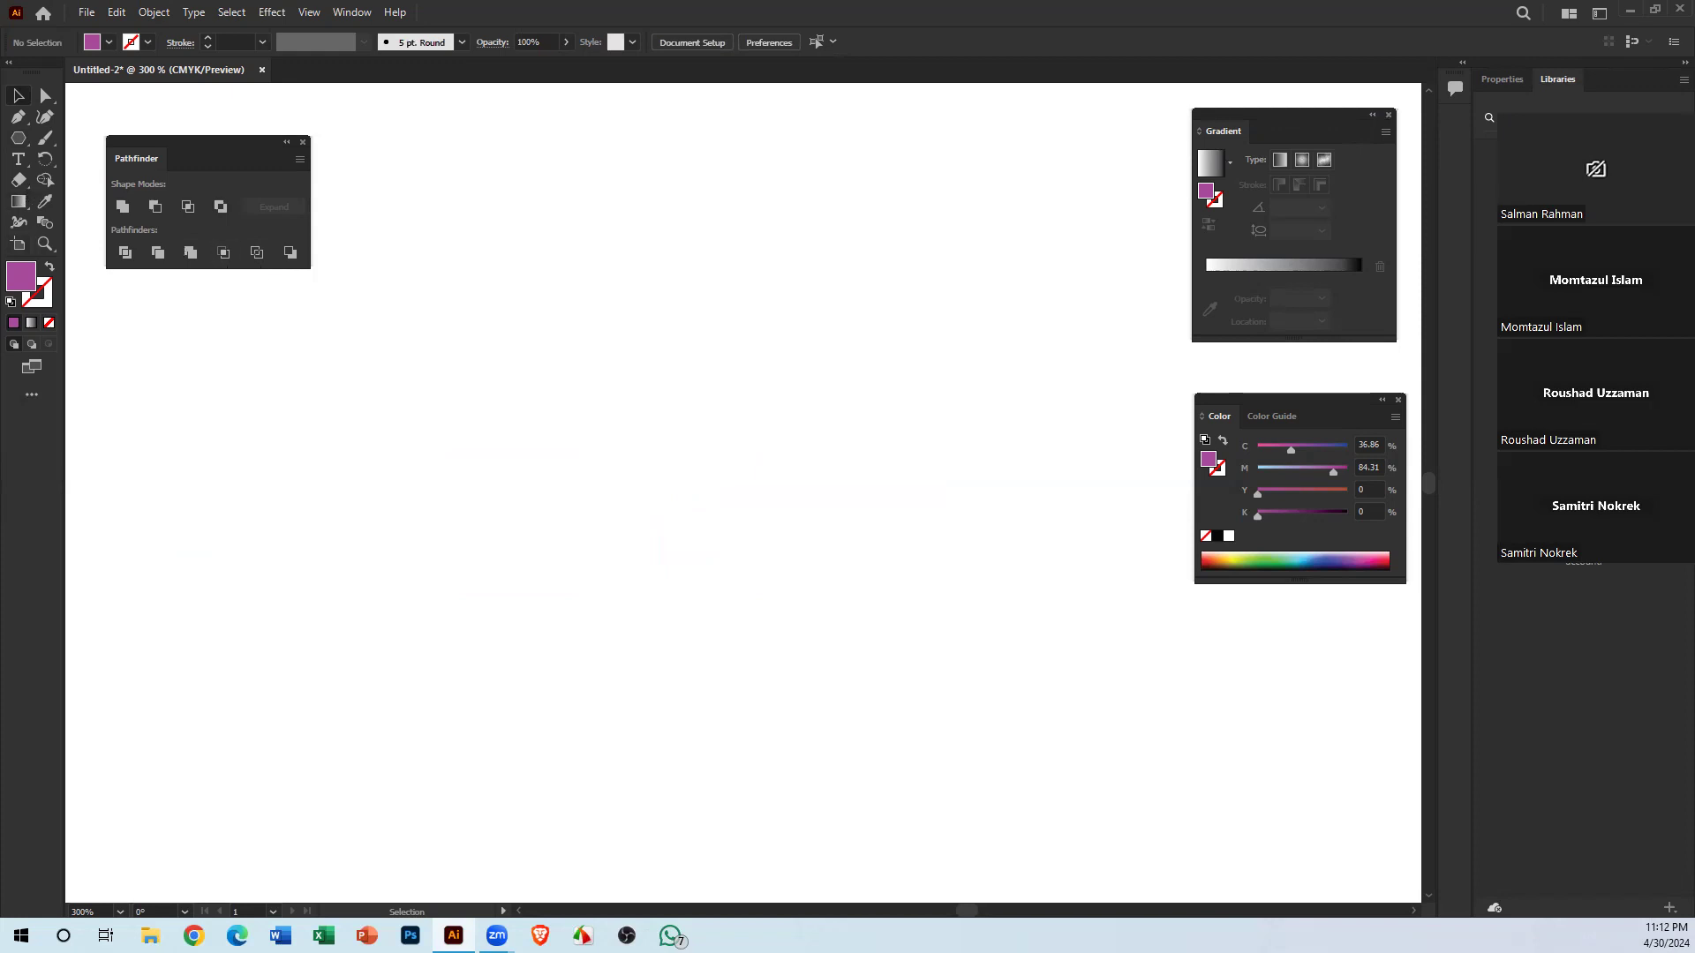
Draw a circle about 0.57 in wide and duplicate it to the right so the two overlap
{"action": "left_click", "coordinate": [18, 137]}
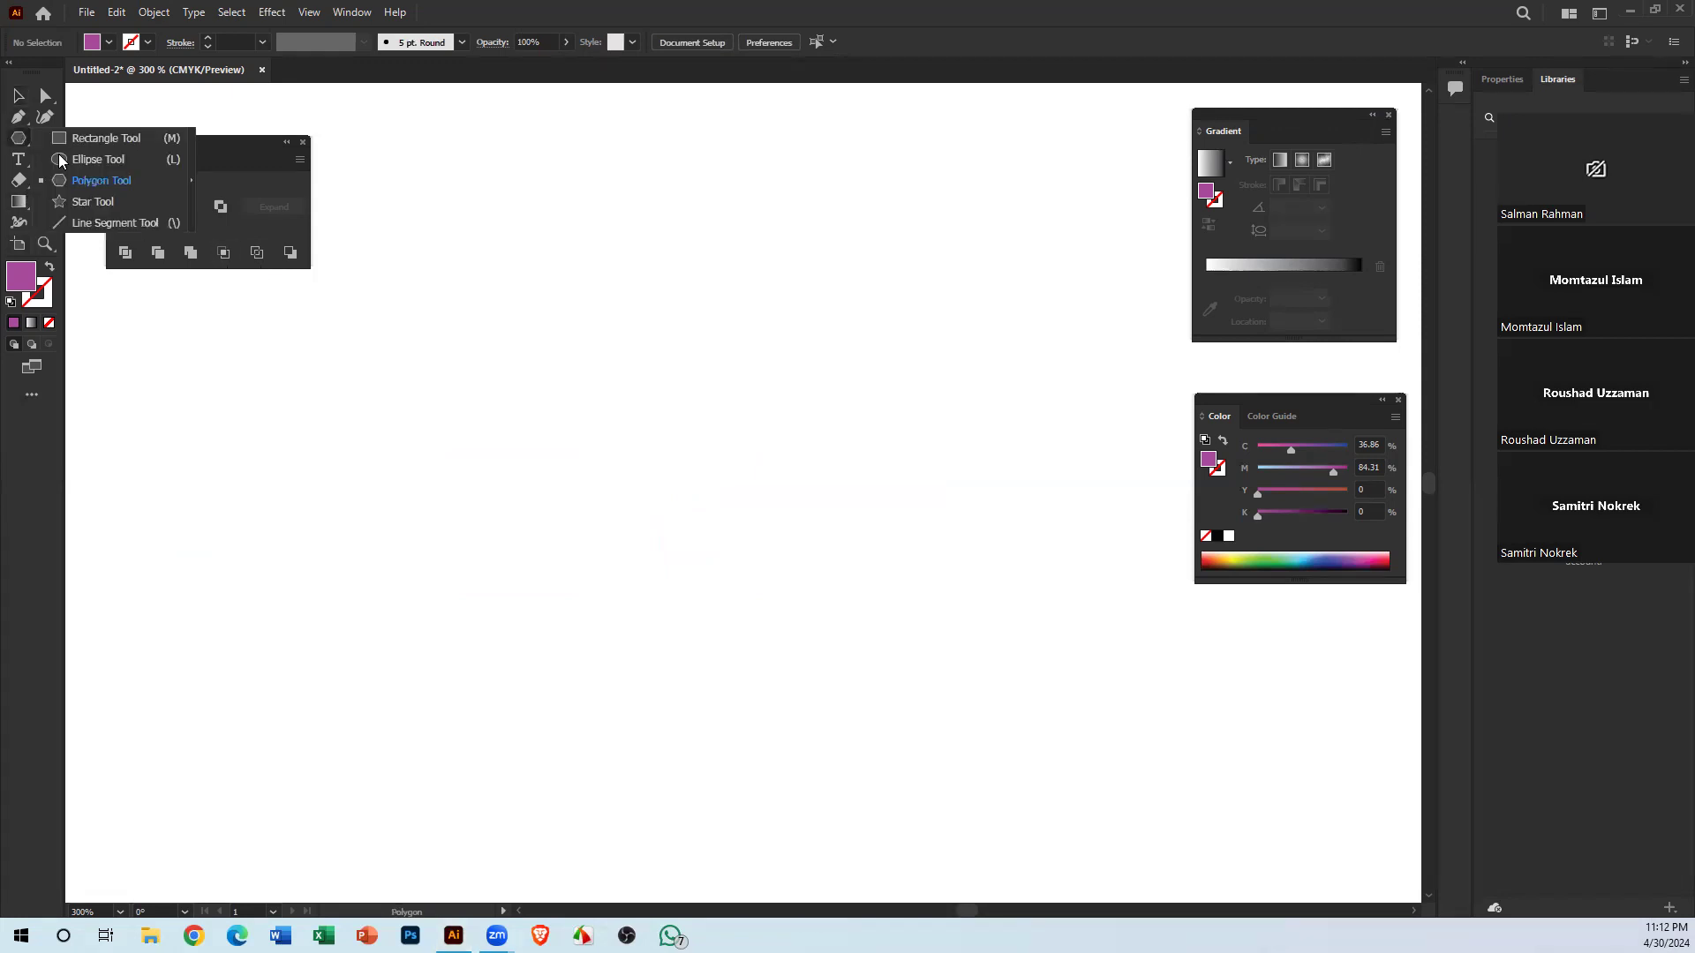
{"action": "left_click", "coordinate": [134, 158]}
{"action": "left_click_drag", "start_coordinate": [463, 432], "coordinate": [633, 601]}
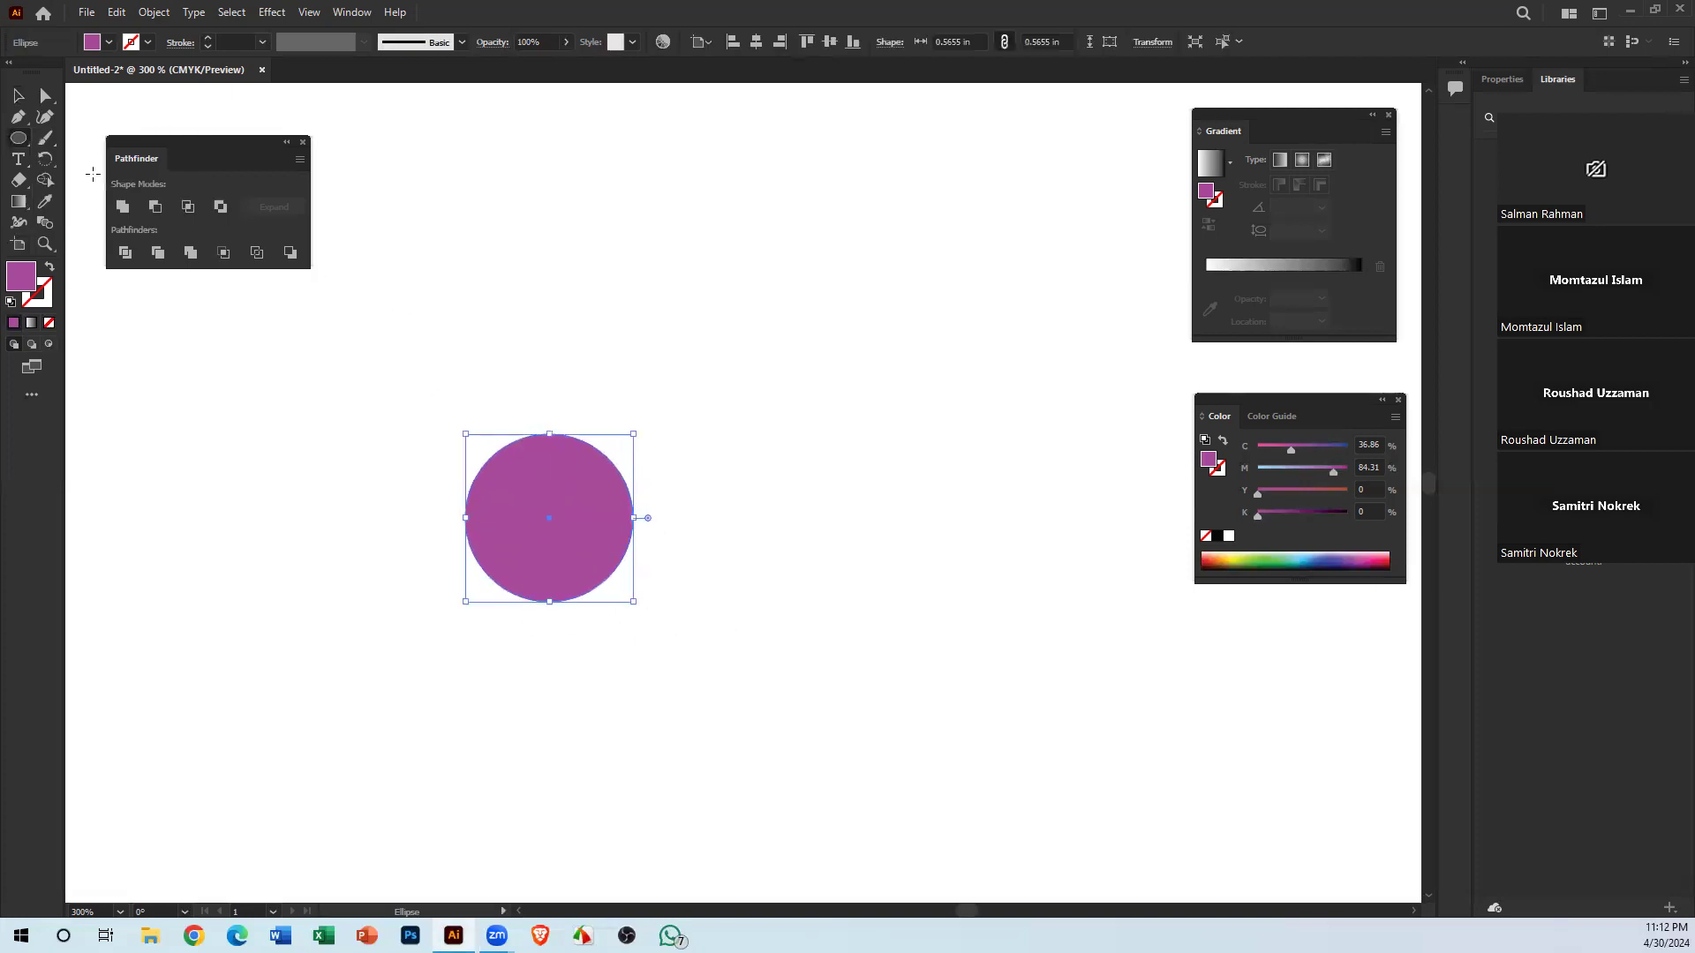
{"action": "left_click", "coordinate": [17, 95]}
{"action": "left_click", "coordinate": [381, 332]}
{"action": "left_click_drag", "start_coordinate": [552, 519], "coordinate": [670, 532]}
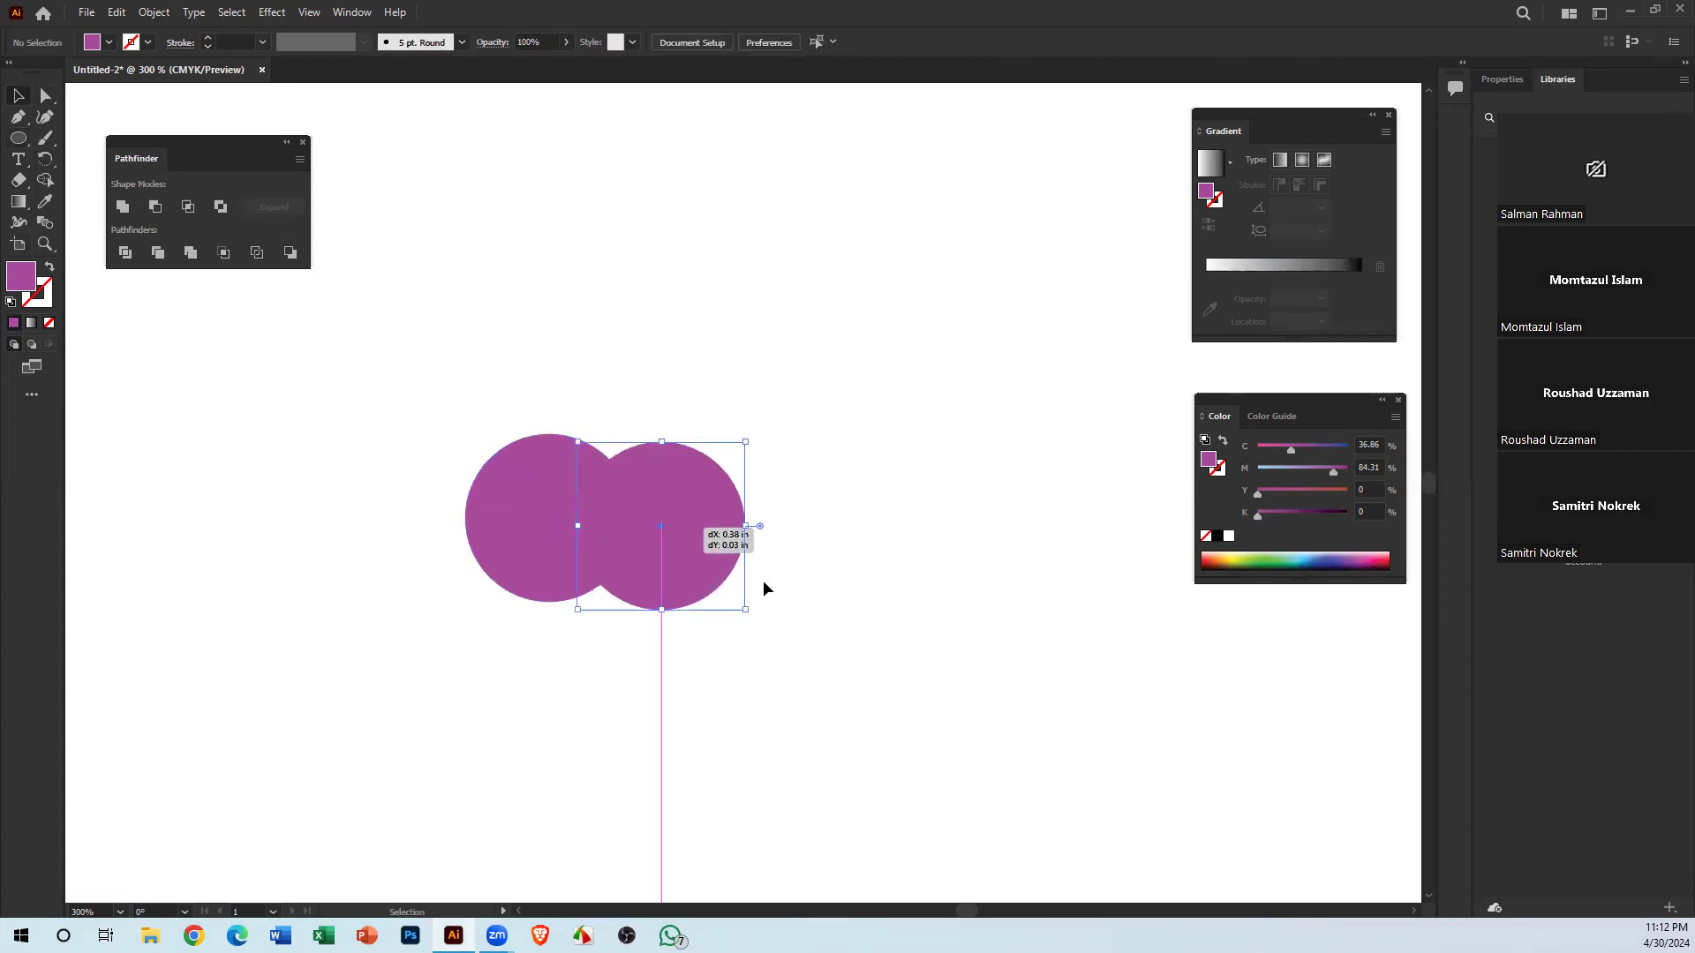
{"action": "left_click", "coordinate": [899, 591]}
Align the two overlapping circles by their vertical centers and apply the Pathfinder Crop operation
{"action": "left_click_drag", "start_coordinate": [474, 286], "coordinate": [671, 618]}
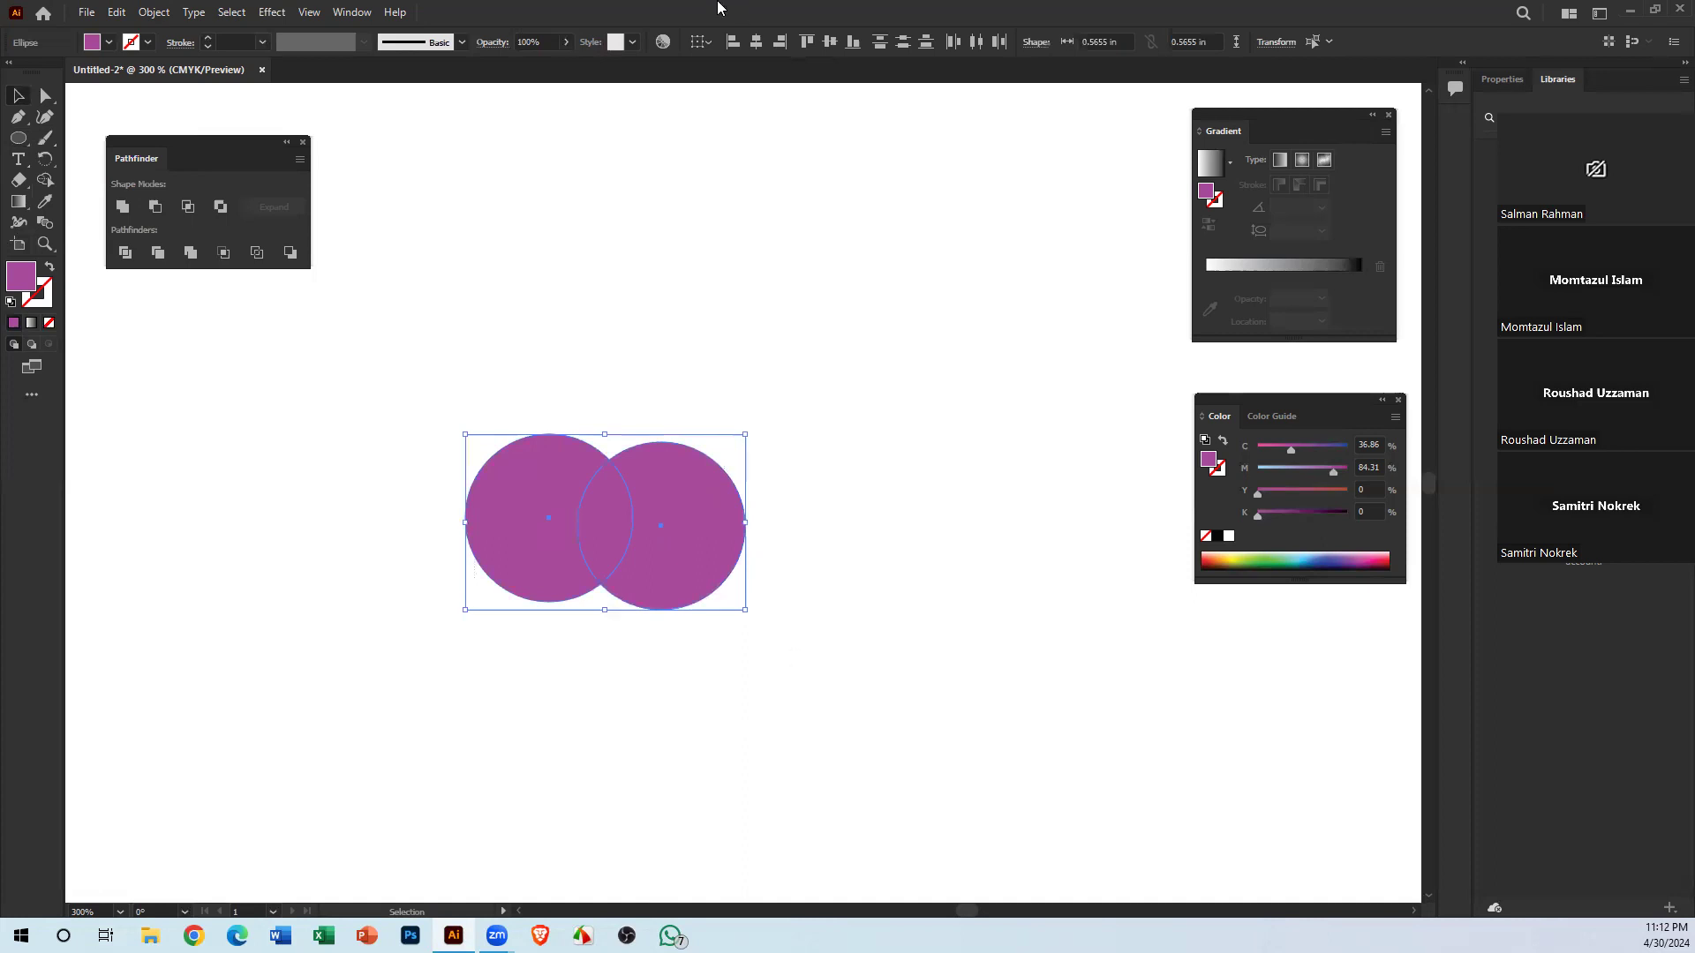
{"action": "left_click", "coordinate": [830, 42]}
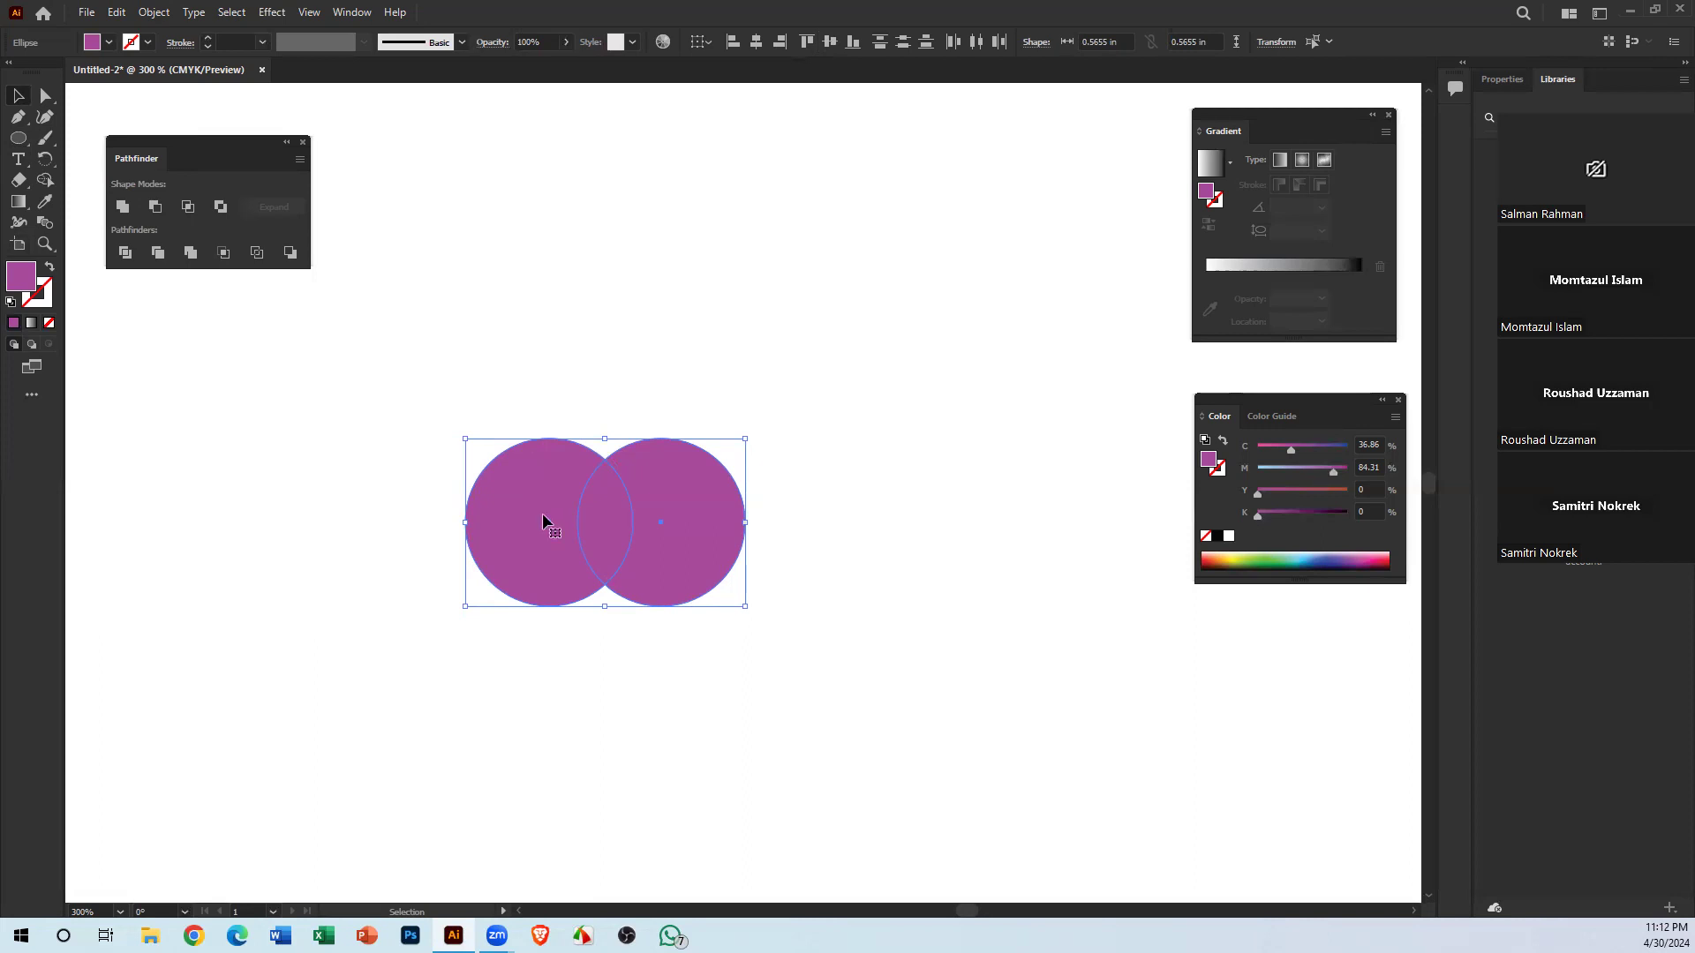
{"action": "left_click_drag", "start_coordinate": [466, 395], "coordinate": [769, 575]}
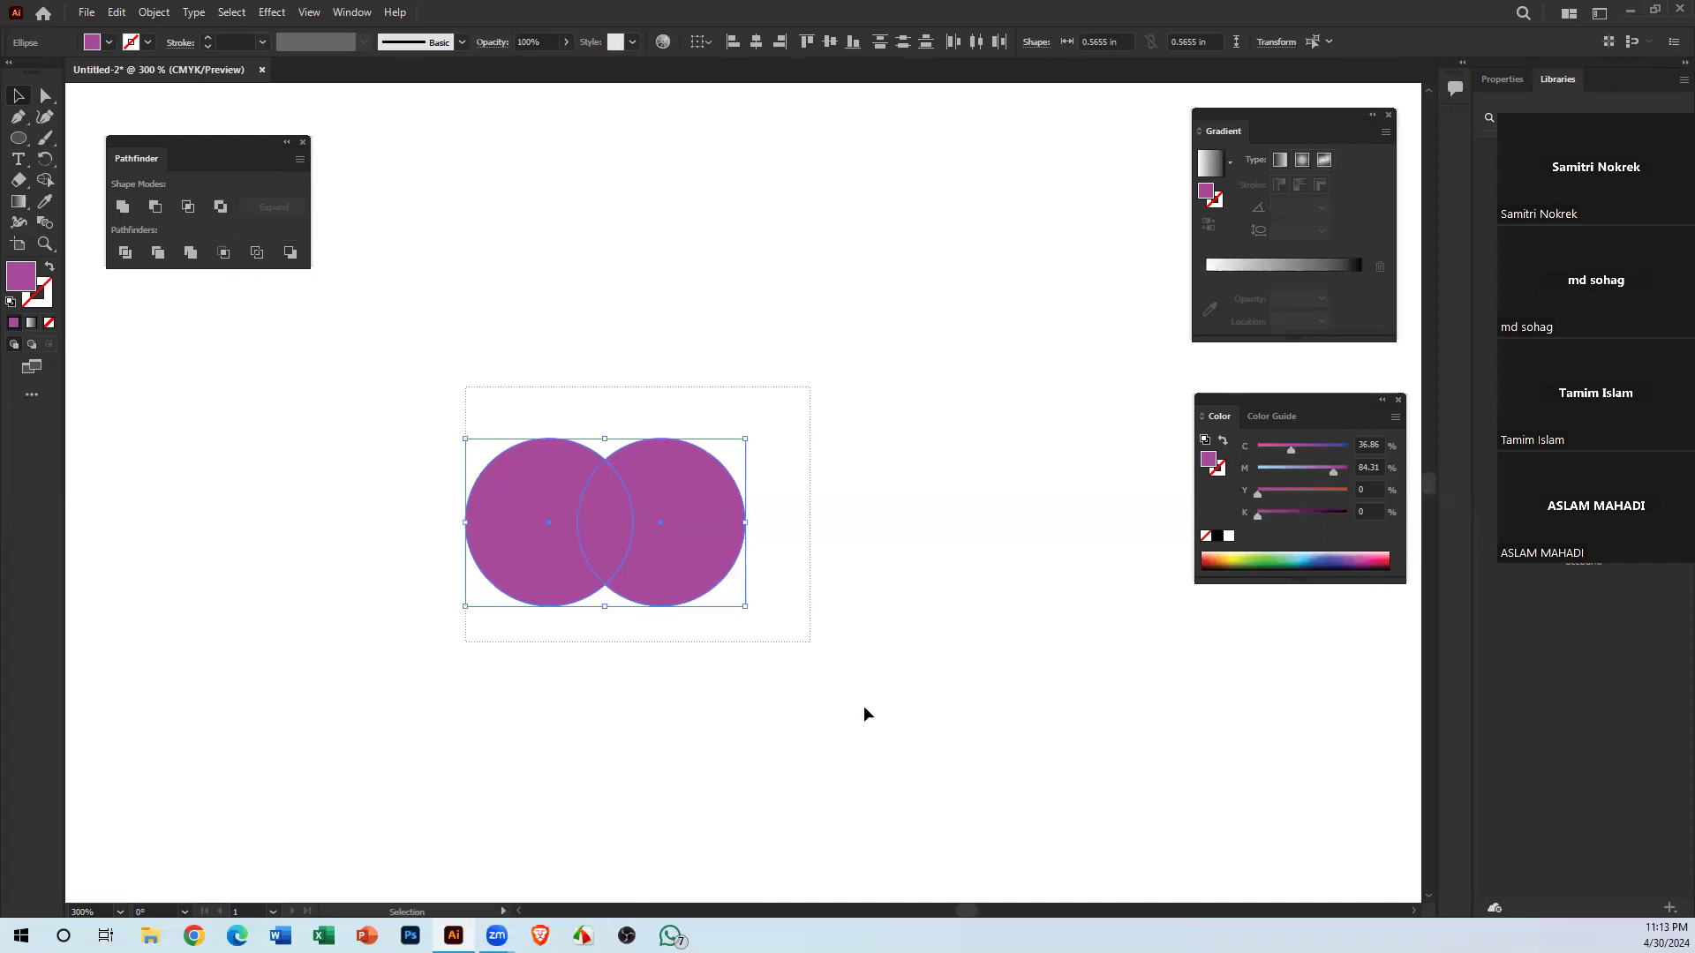
{"action": "left_click", "coordinate": [224, 253]}
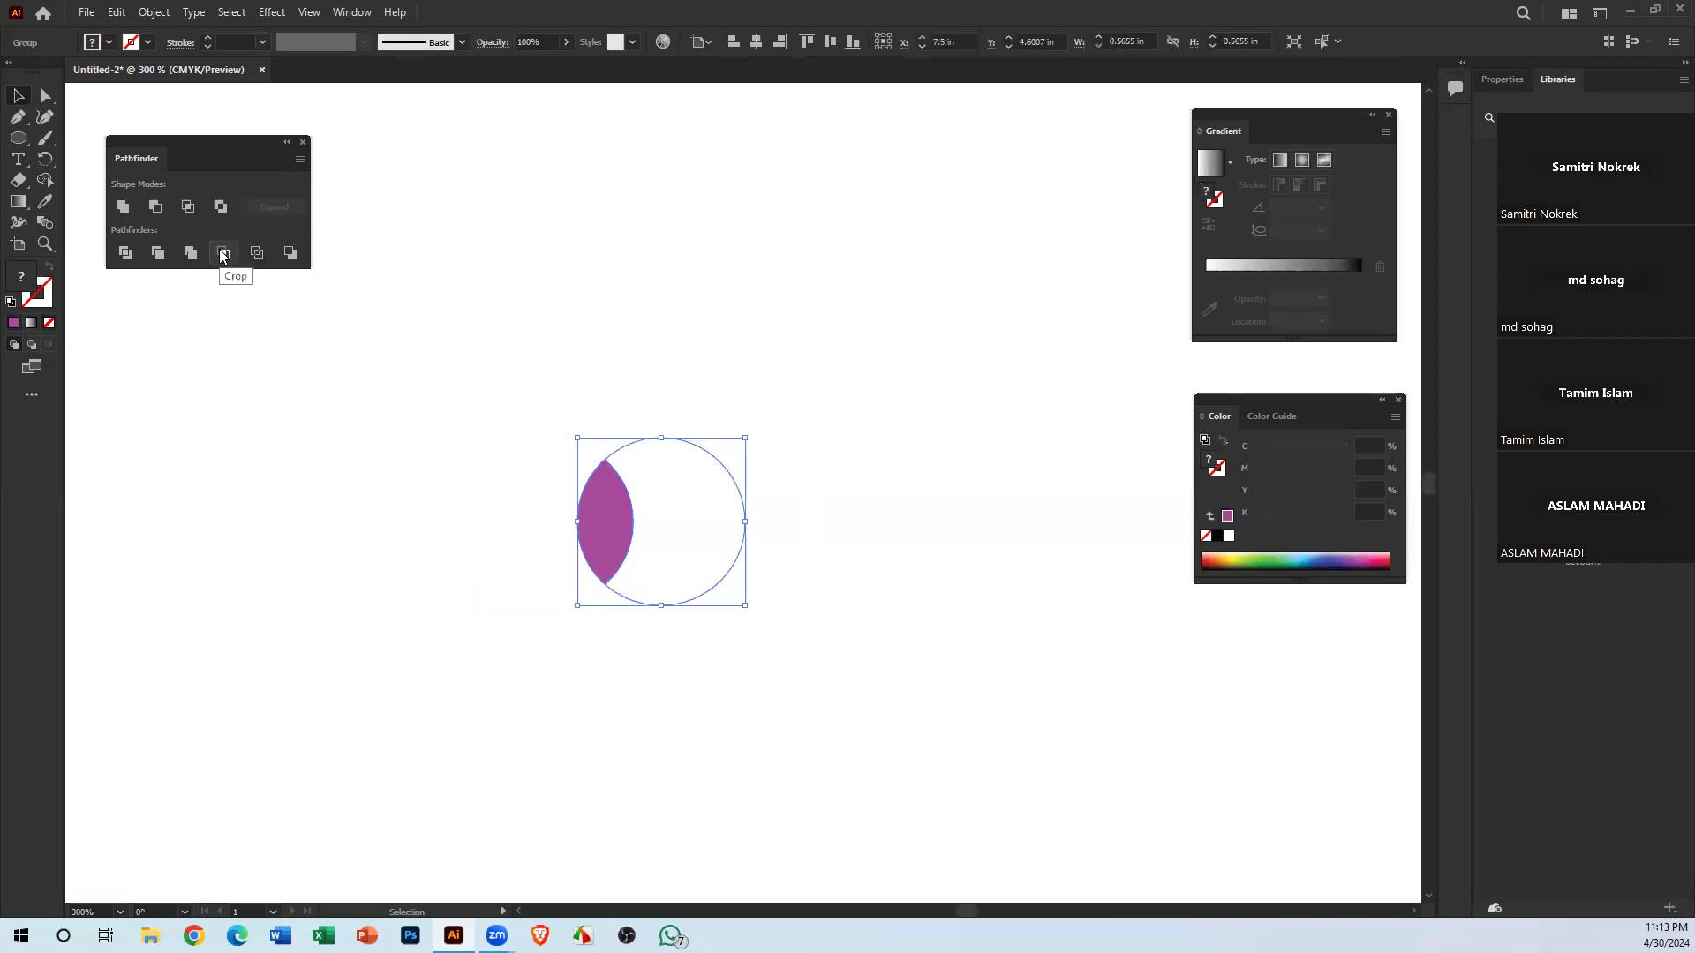
{"action": "left_click", "coordinate": [997, 530]}
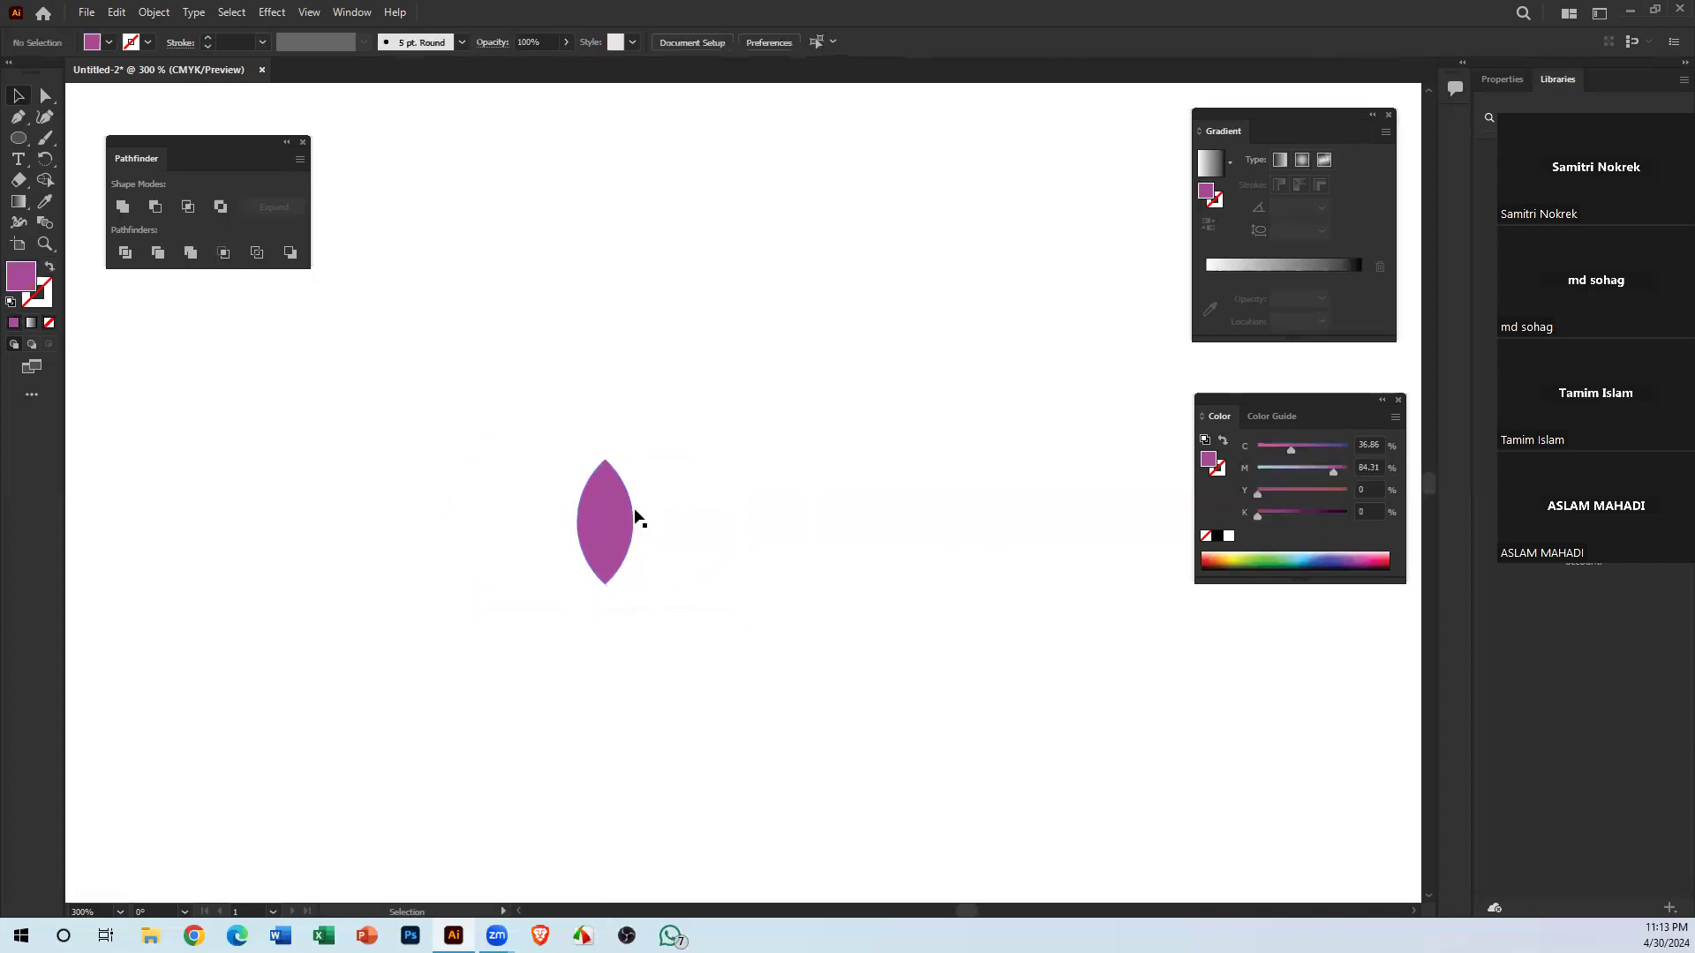
Ungroup the cropped result and delete the leftover unfilled circle outline
{"action": "left_click", "coordinate": [609, 505]}
{"action": "right_click", "coordinate": [610, 507]}
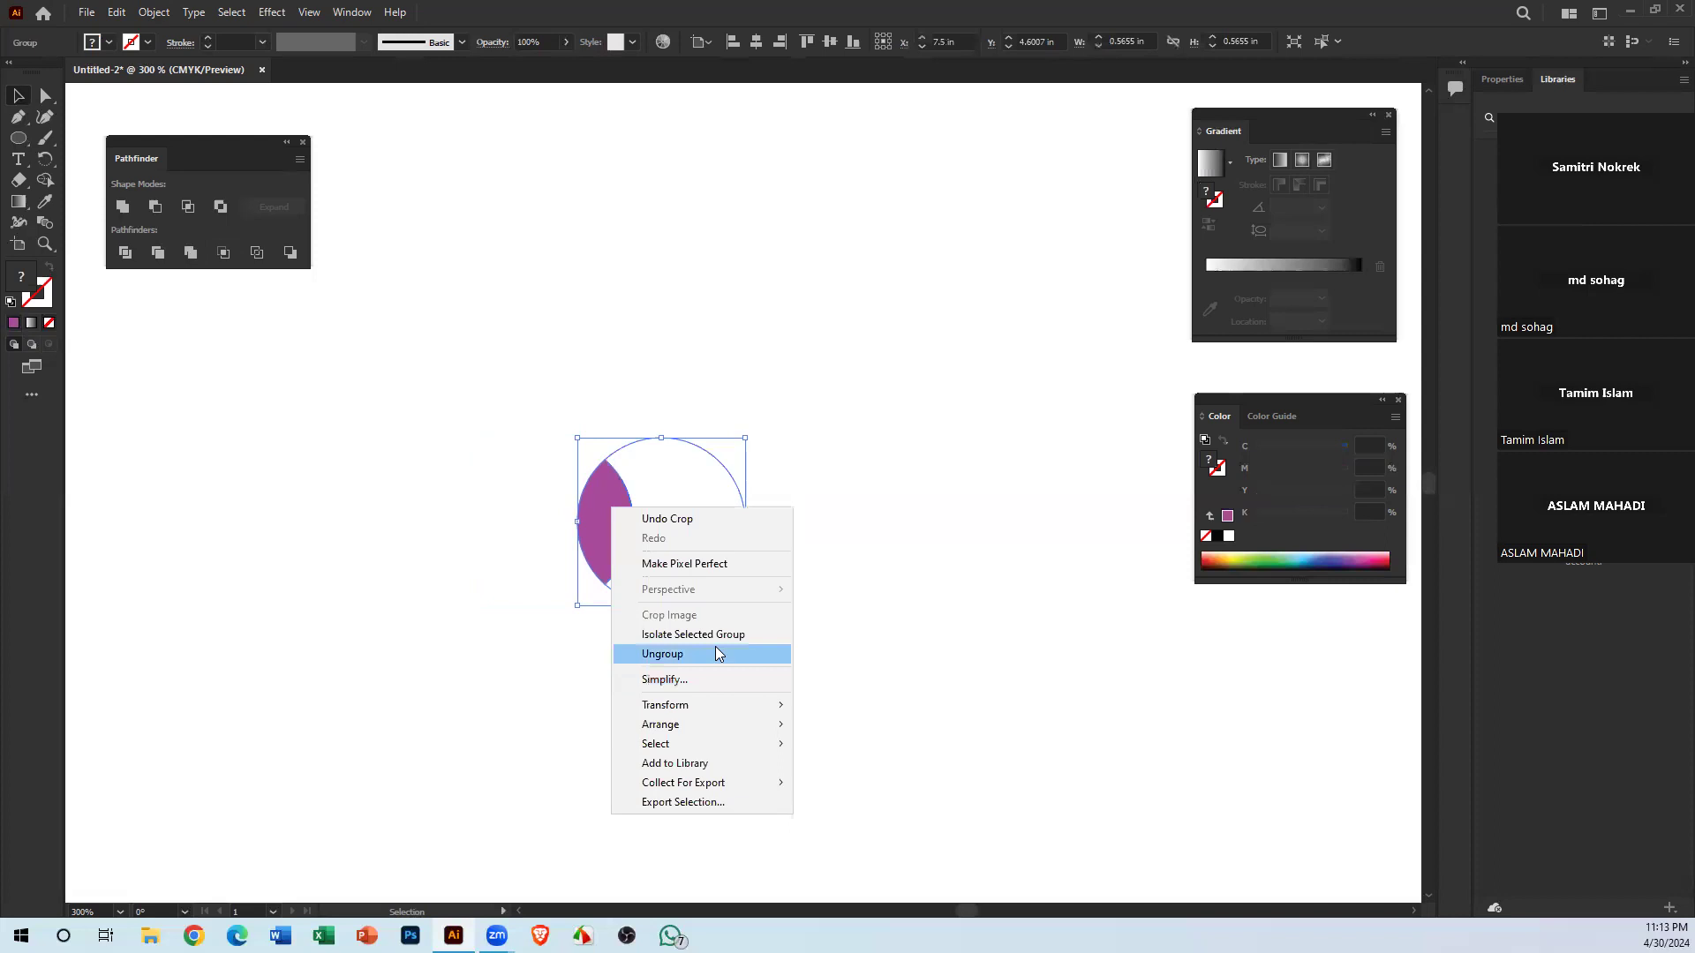
{"action": "left_click", "coordinate": [716, 653]}
{"action": "left_click_drag", "start_coordinate": [721, 399], "coordinate": [747, 604]}
{"action": "key", "text": "Delete"}
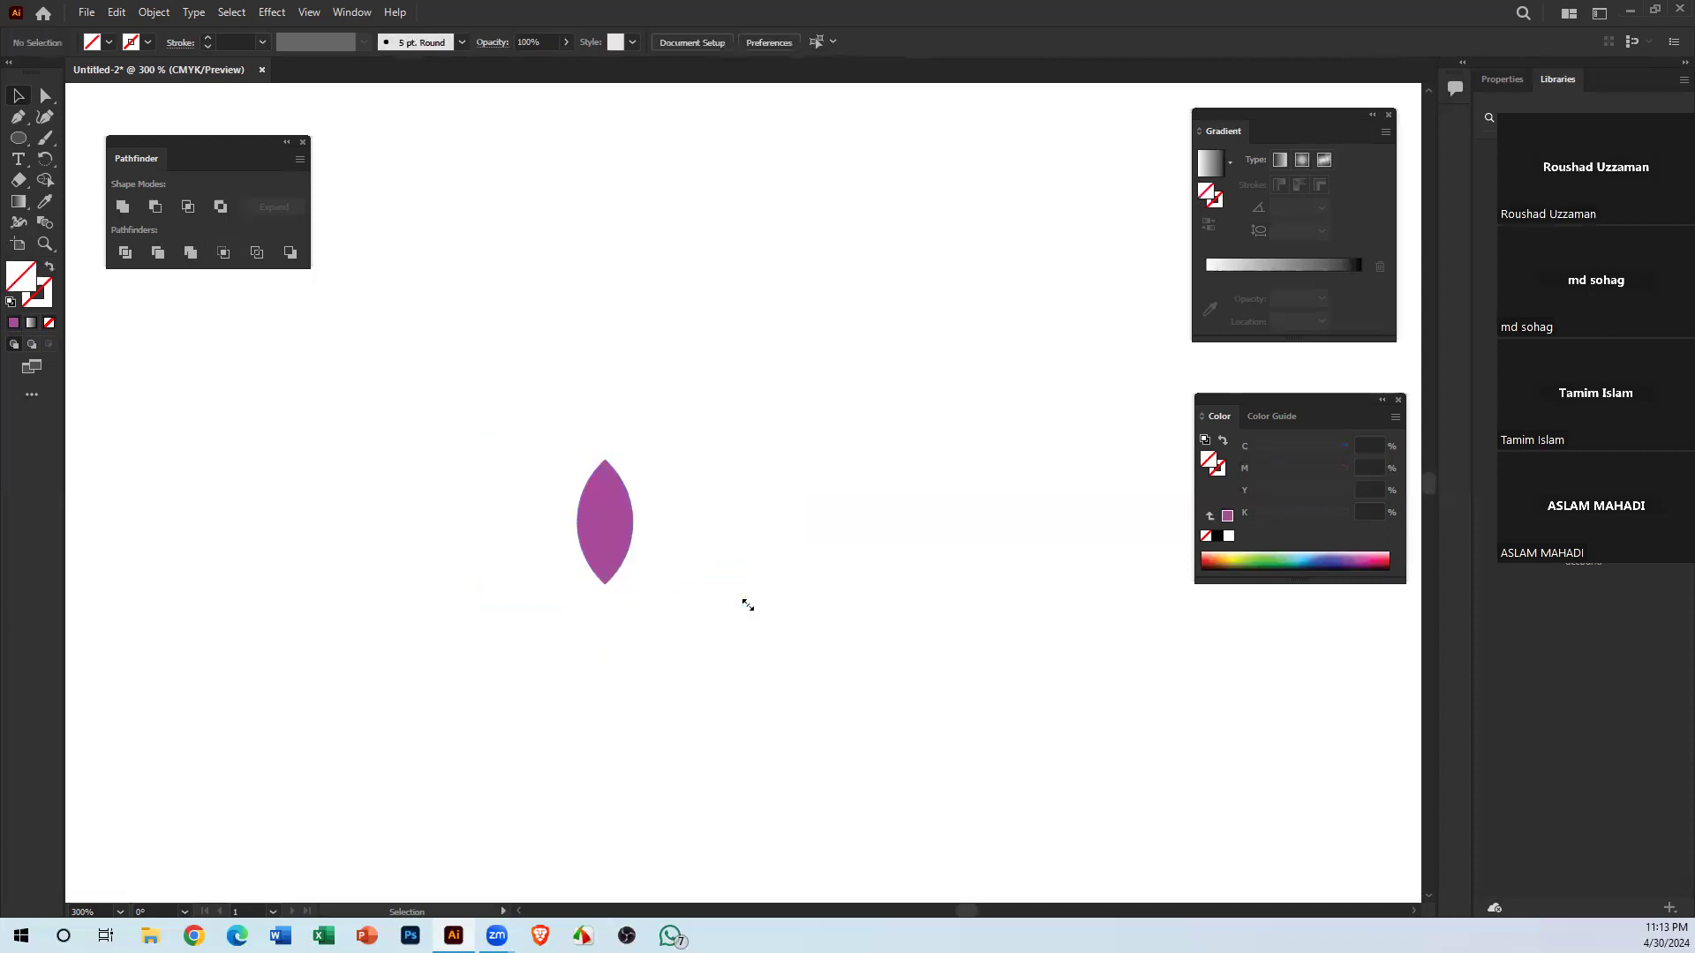
Move the cropped leaf shape up and to the right, and delete it
{"action": "left_click_drag", "start_coordinate": [632, 526], "coordinate": [753, 361]}
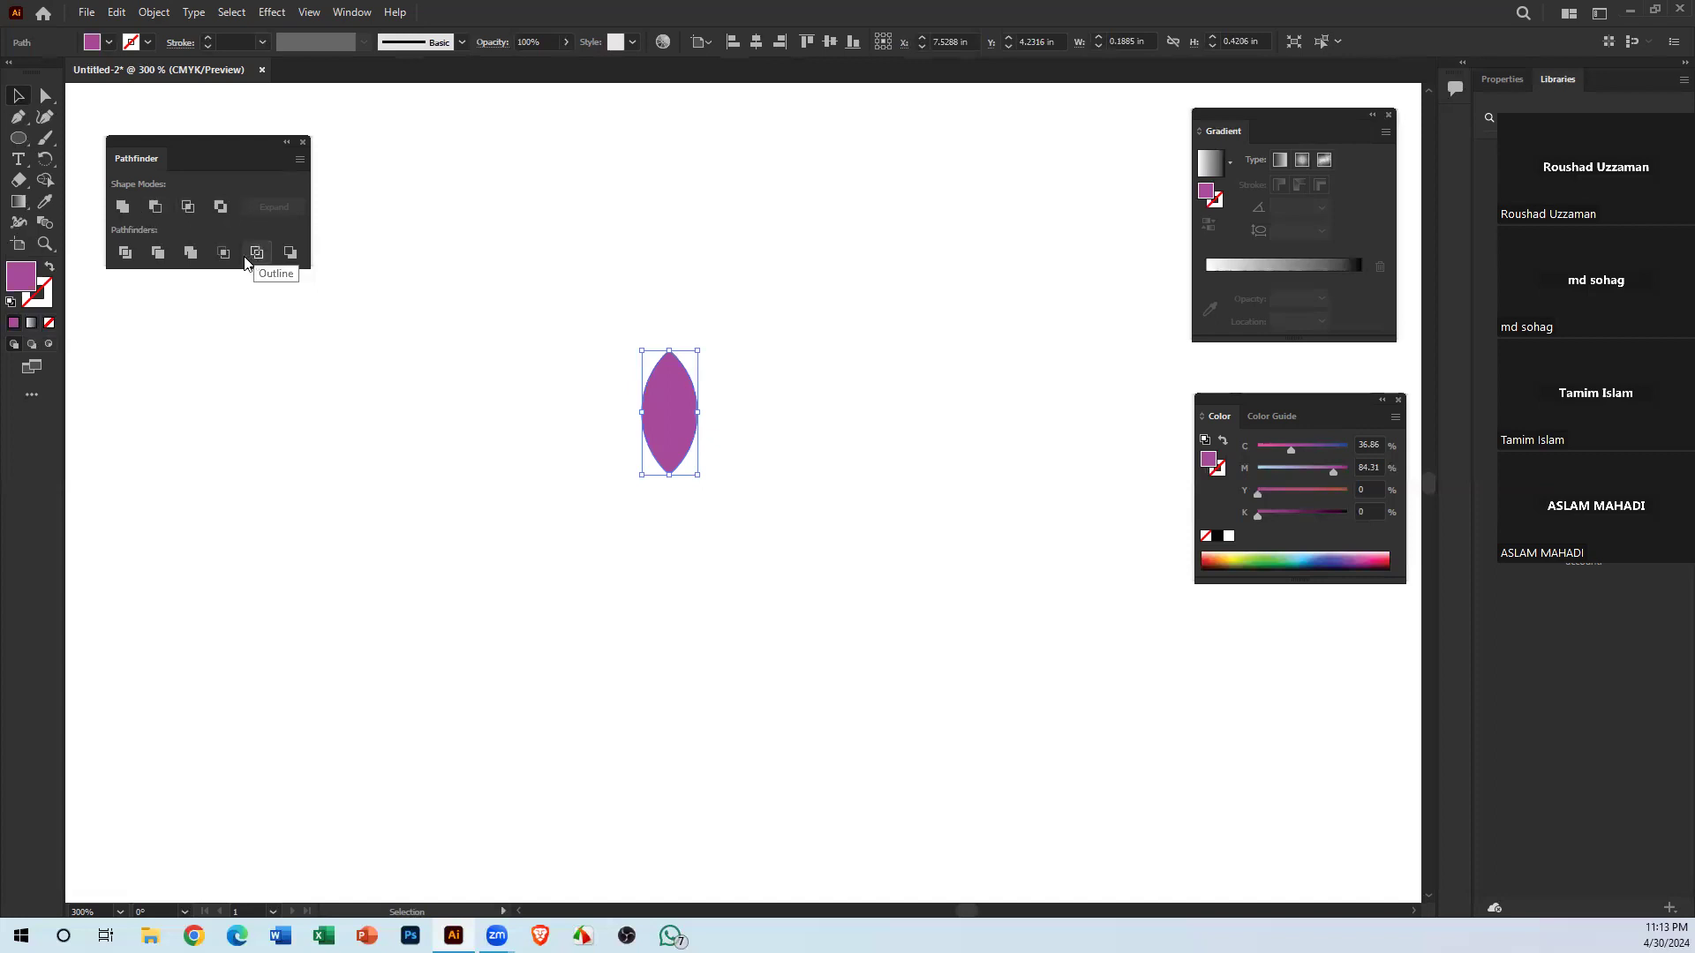
{"action": "left_click_drag", "start_coordinate": [562, 255], "coordinate": [900, 722]}
{"action": "key", "text": "Delete"}
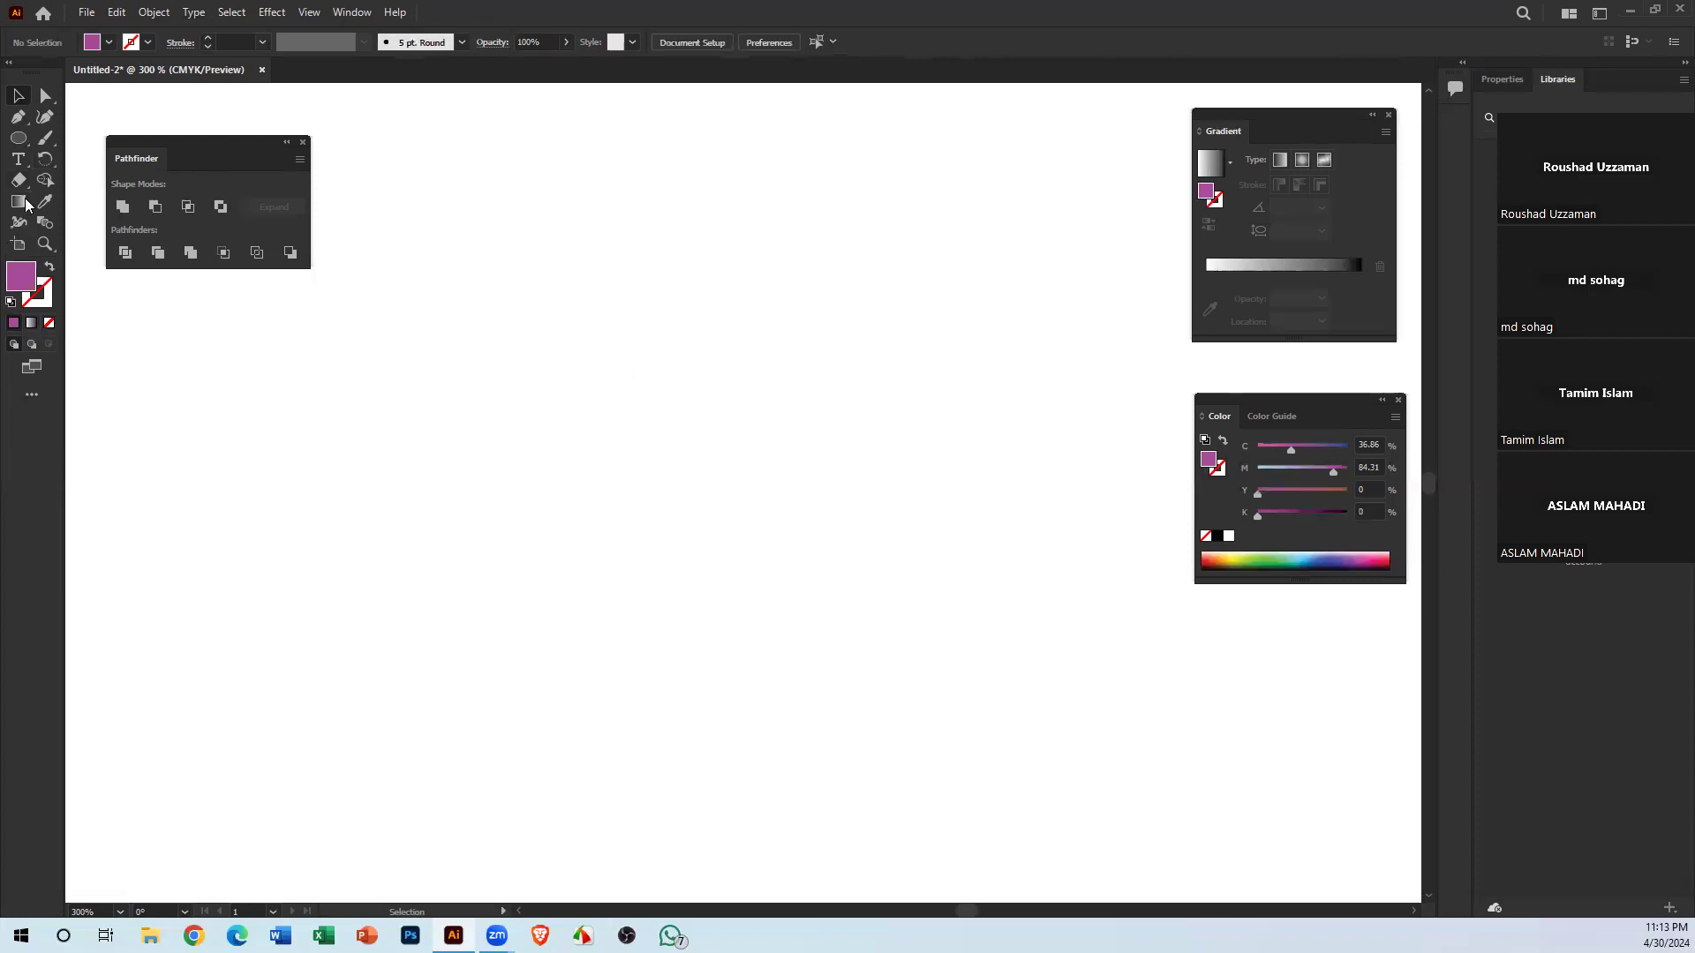
Draw a new circle about 0.58 in wide and undo the stray tiny circle beside it
{"action": "left_click", "coordinate": [18, 139]}
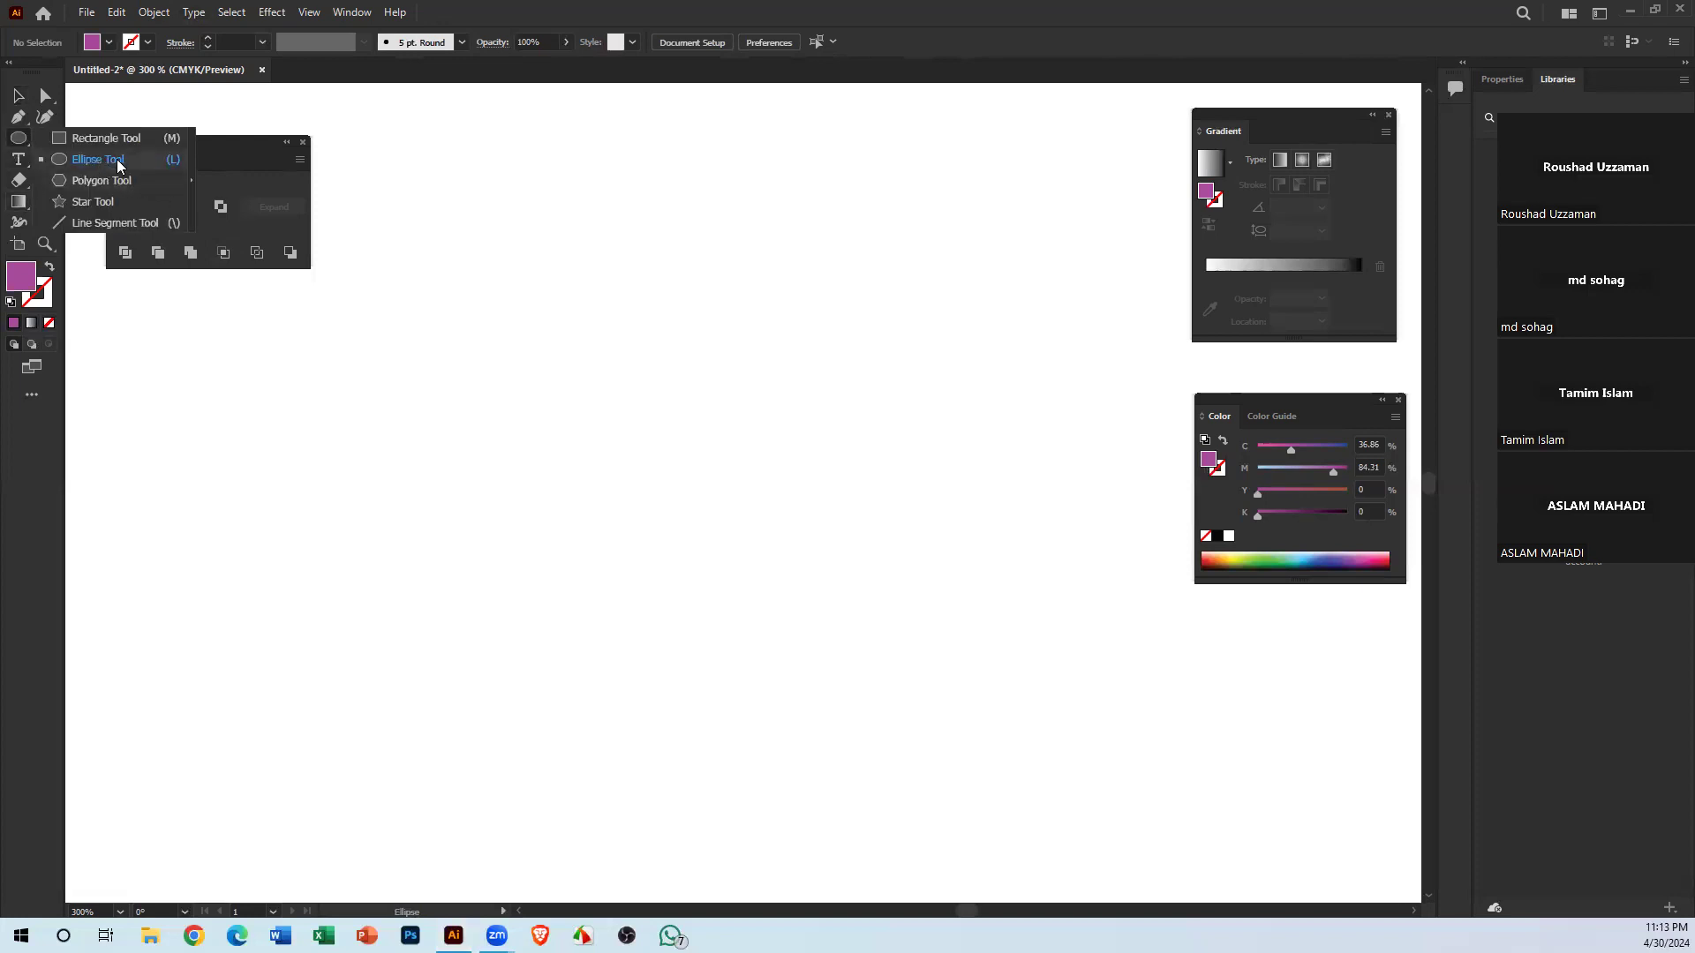
{"action": "left_click", "coordinate": [133, 163]}
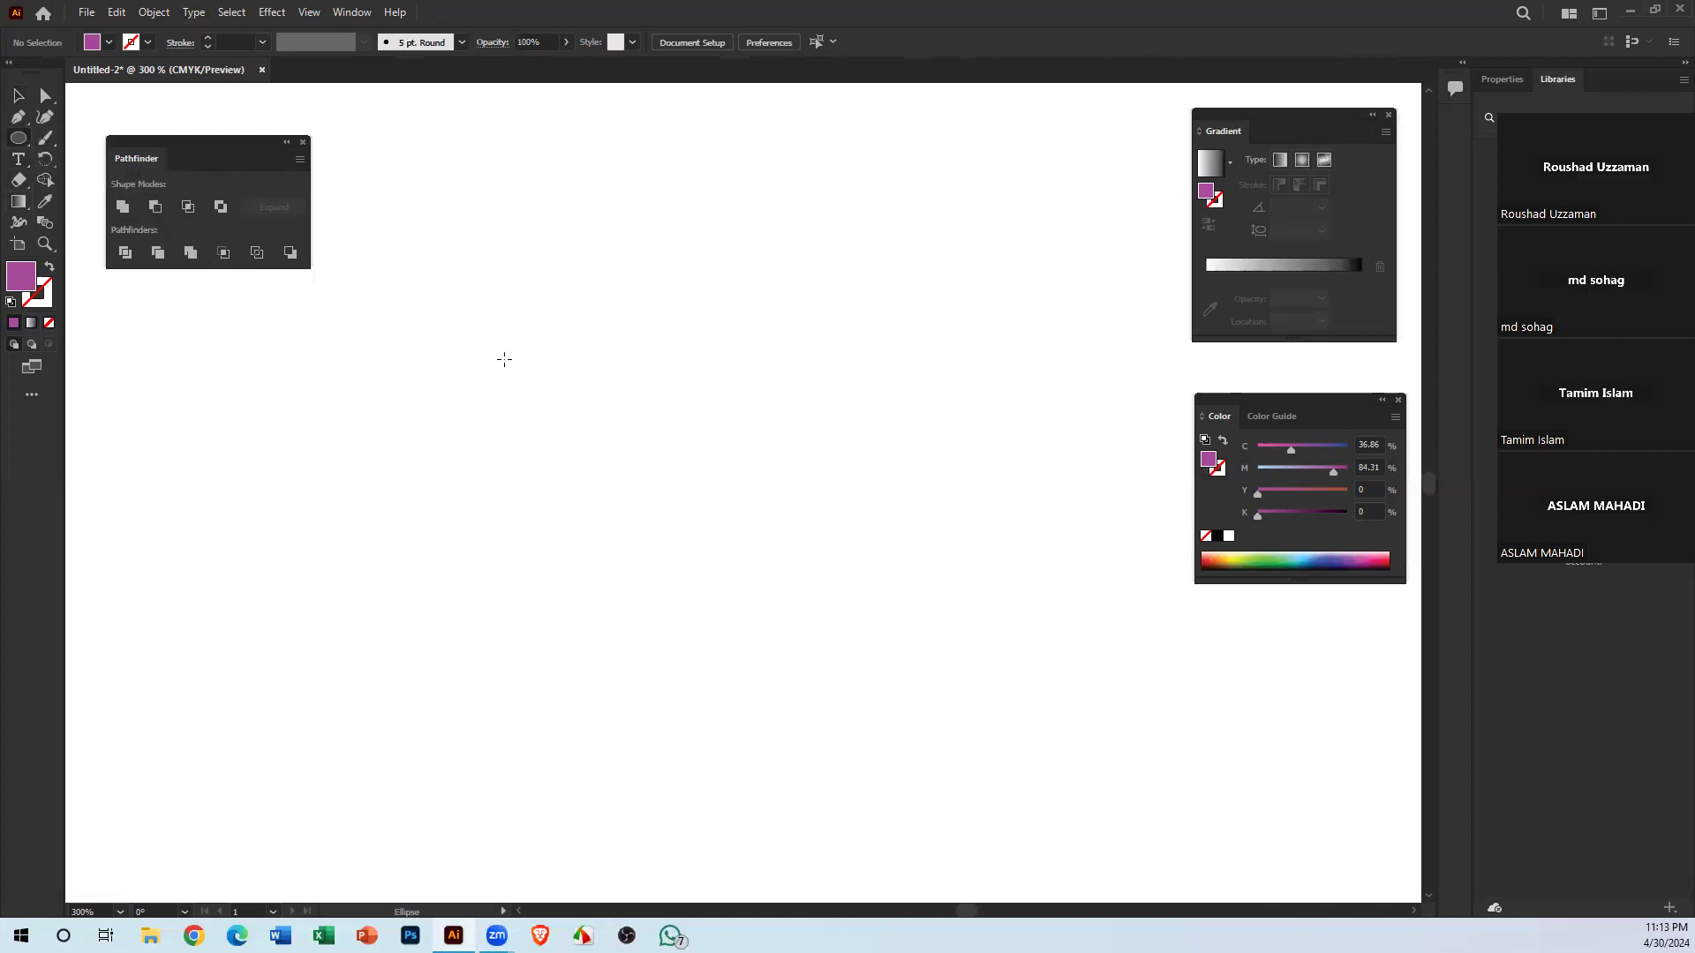
{"action": "mouse_move", "coordinate": [464, 375]}
{"action": "left_mouse_down"}
{"action": "mouse_move", "coordinate": [647, 598]}
{"action": "mouse_move", "coordinate": [635, 547]}
{"action": "left_mouse_up"}
{"action": "left_click_drag", "start_coordinate": [647, 537], "coordinate": [658, 549]}
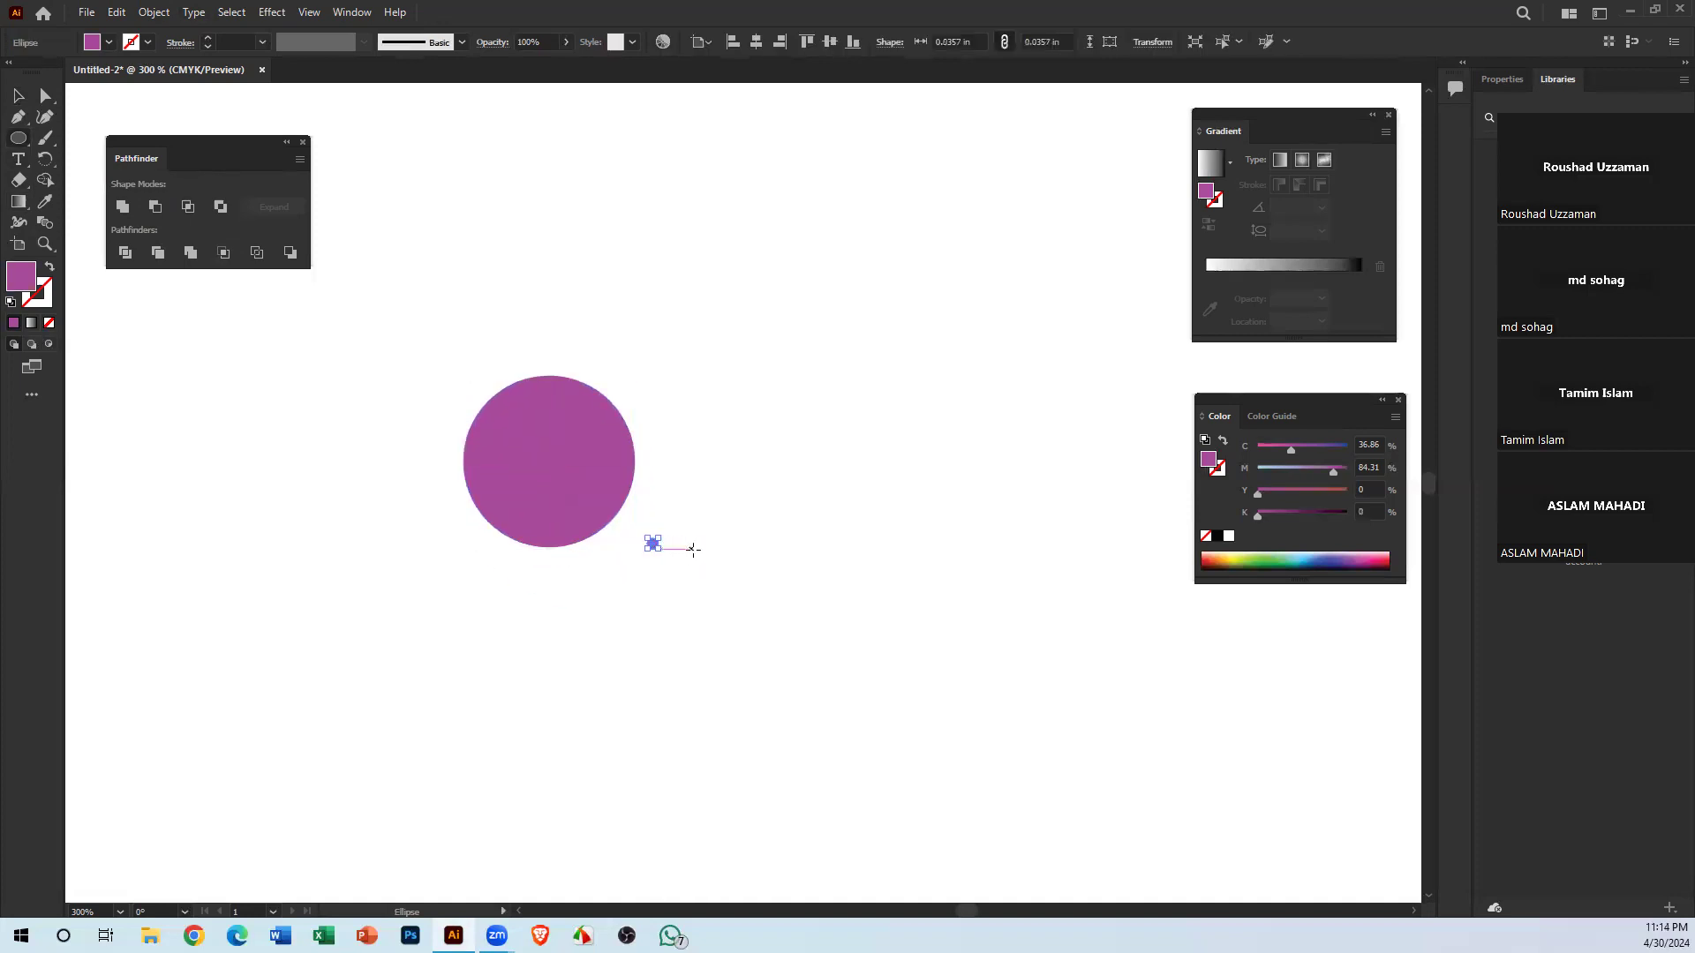
{"action": "key", "text": "ctrl+z"}
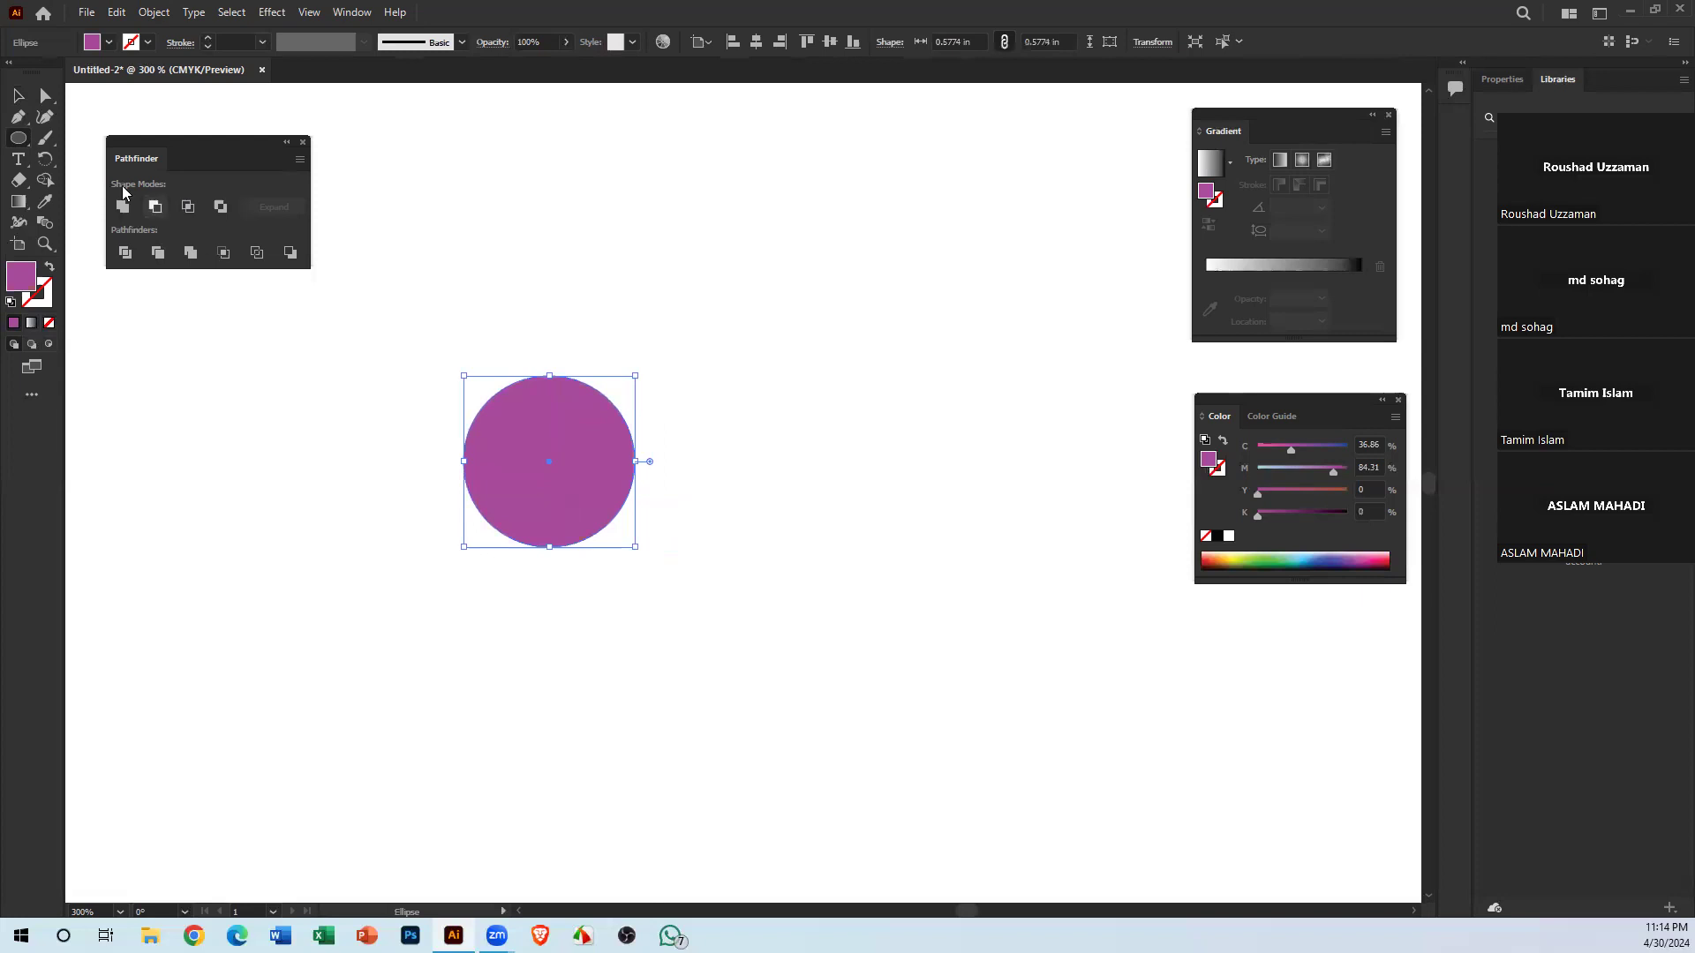
{"action": "left_click", "coordinate": [19, 98]}
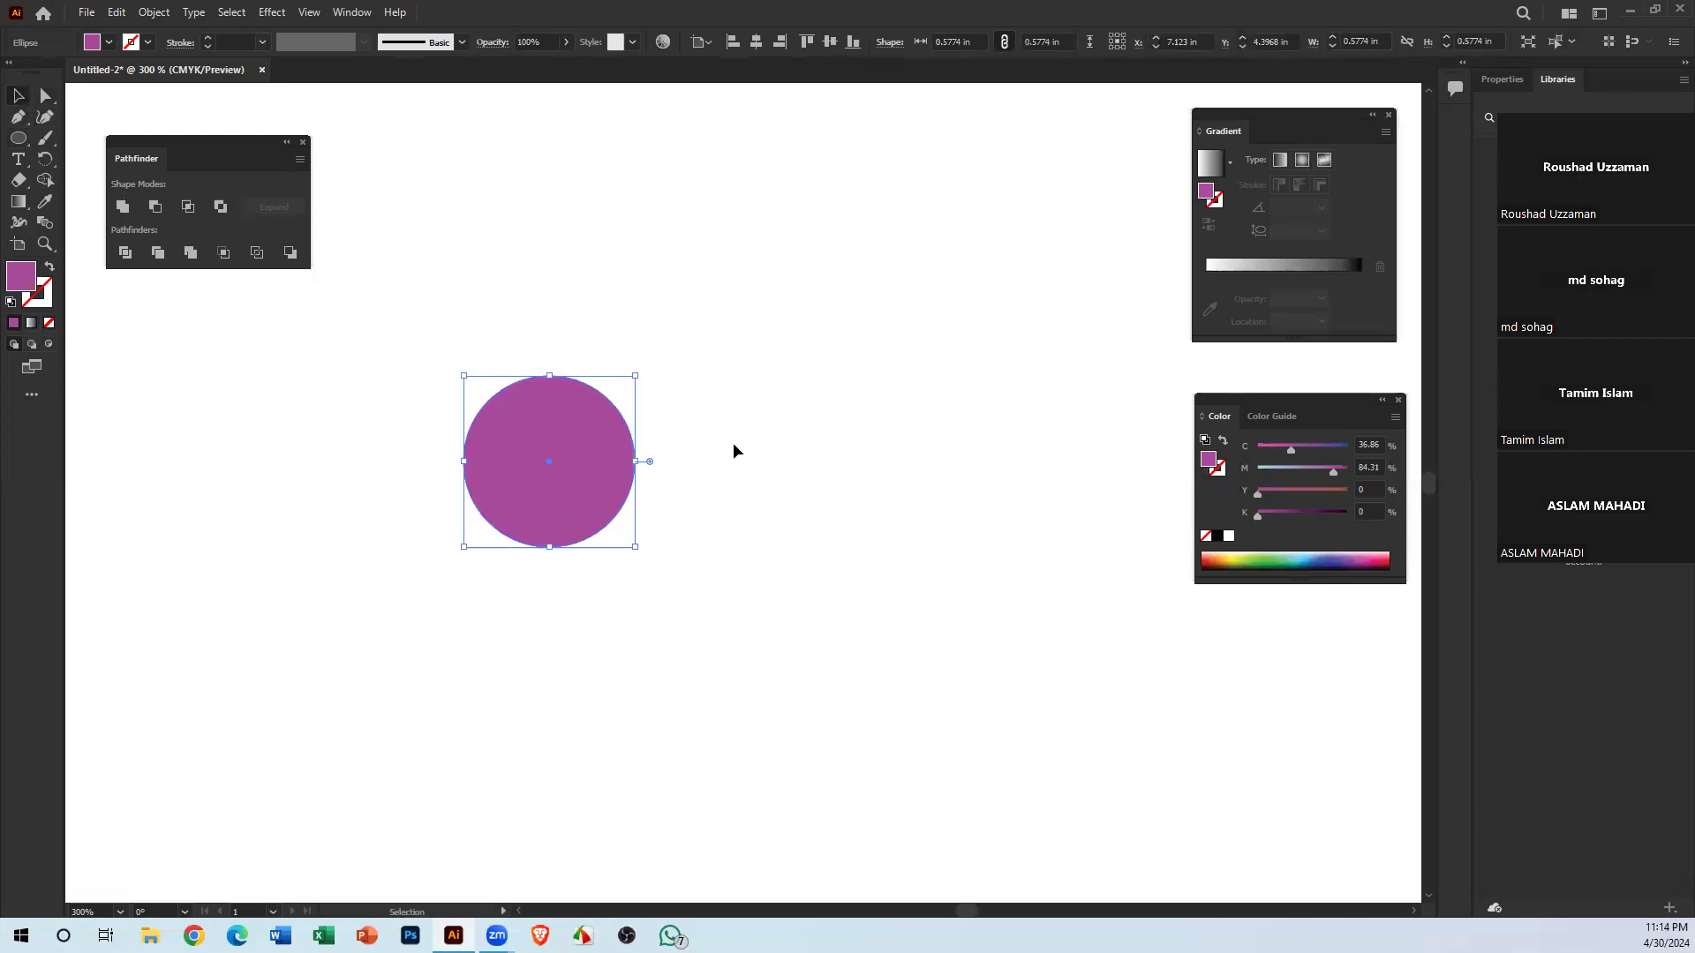
{"action": "left_click", "coordinate": [706, 314]}
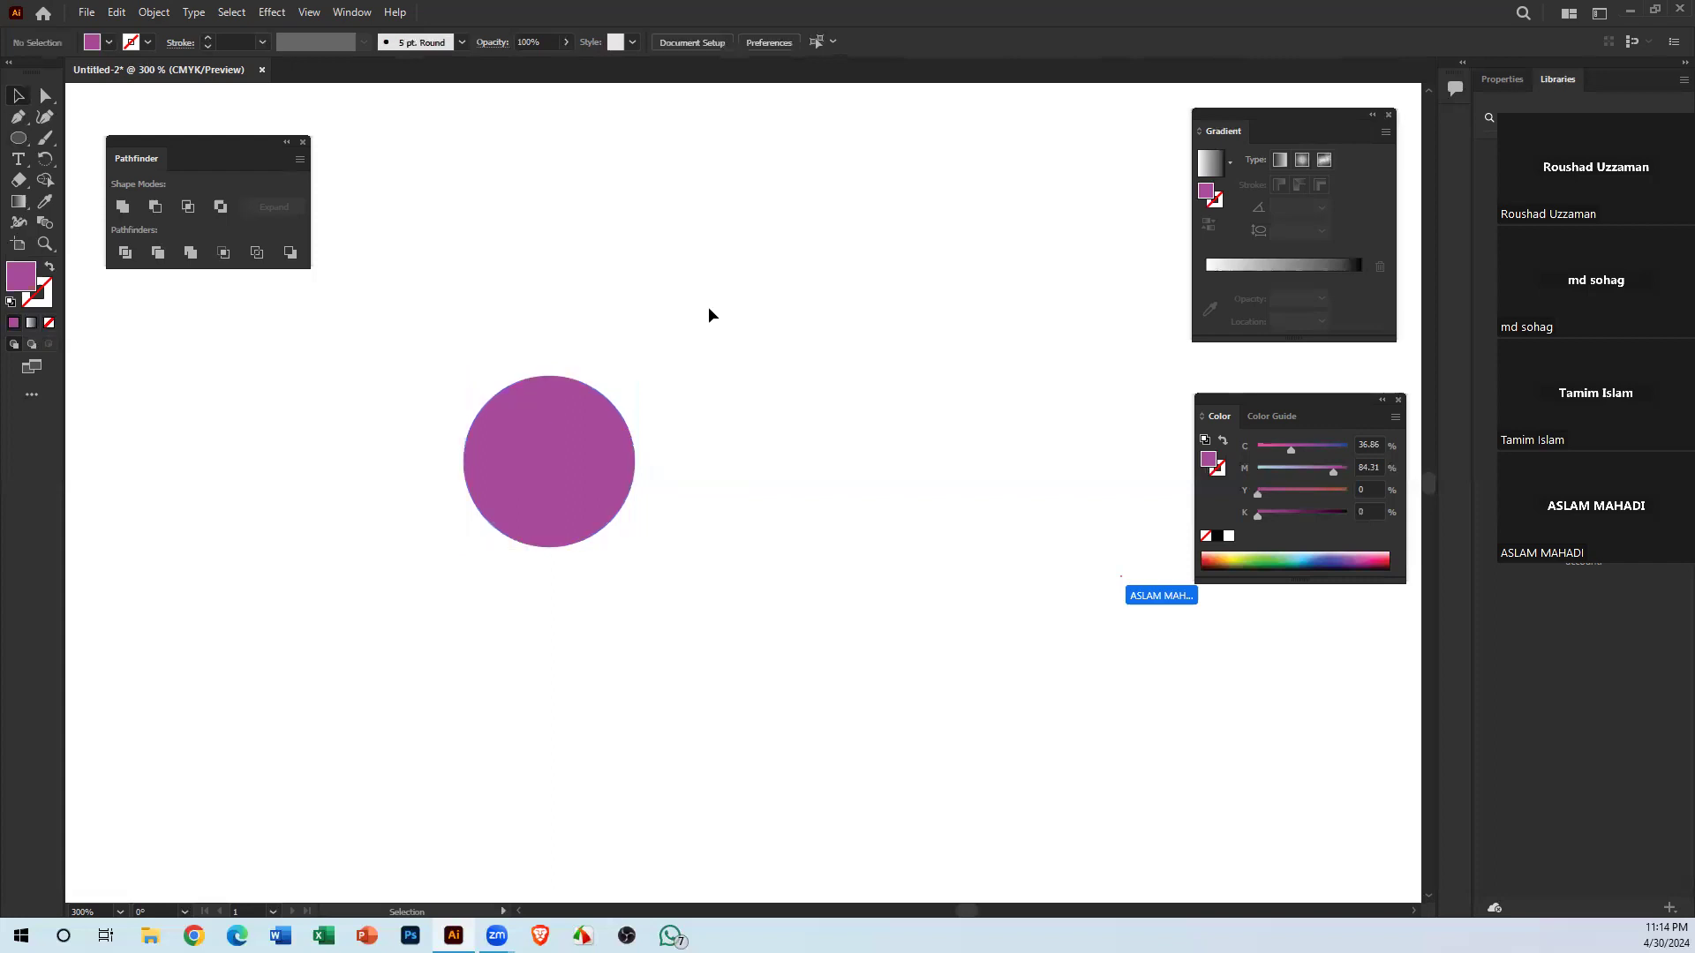
Duplicate the circle horizontally so that the two overlap by about half, and select both
{"action": "left_click_drag", "start_coordinate": [659, 336], "coordinate": [546, 458]}
{"action": "left_click", "coordinate": [701, 508]}
{"action": "left_click", "coordinate": [746, 613]}
{"action": "left_click_drag", "start_coordinate": [745, 605], "coordinate": [418, 318]}
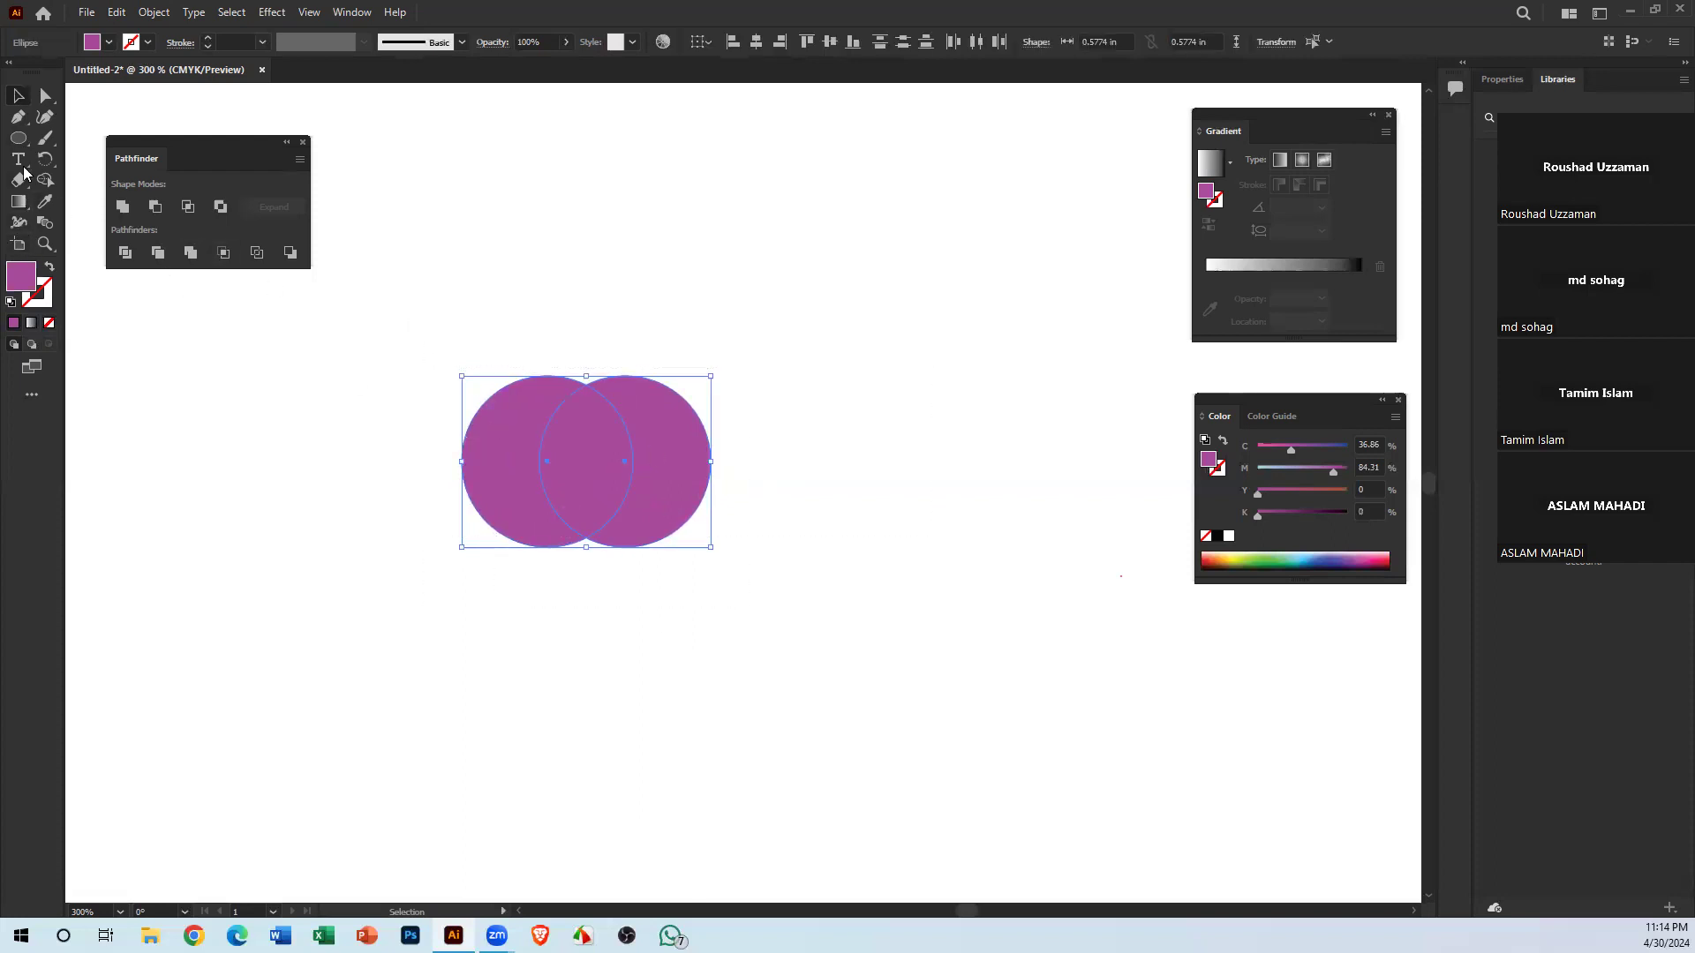
Move the pair of overlapping circles together to the lower left of the canvas
{"action": "left_click", "coordinate": [18, 138]}
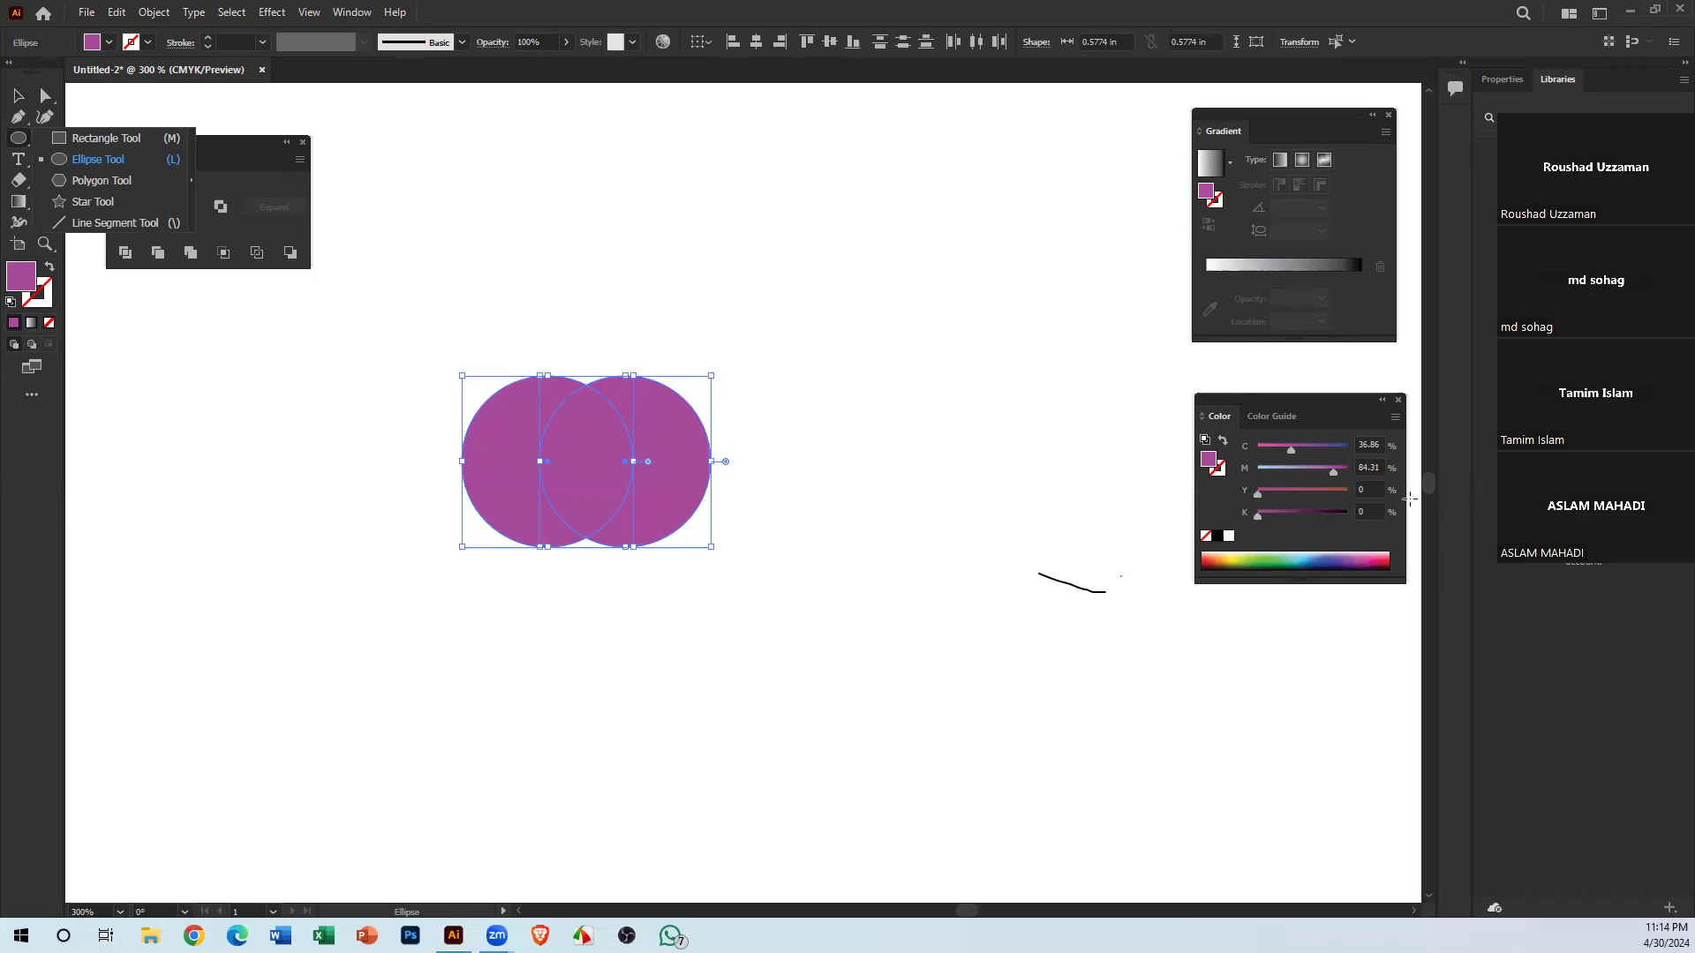
{"action": "key", "text": "Escape"}
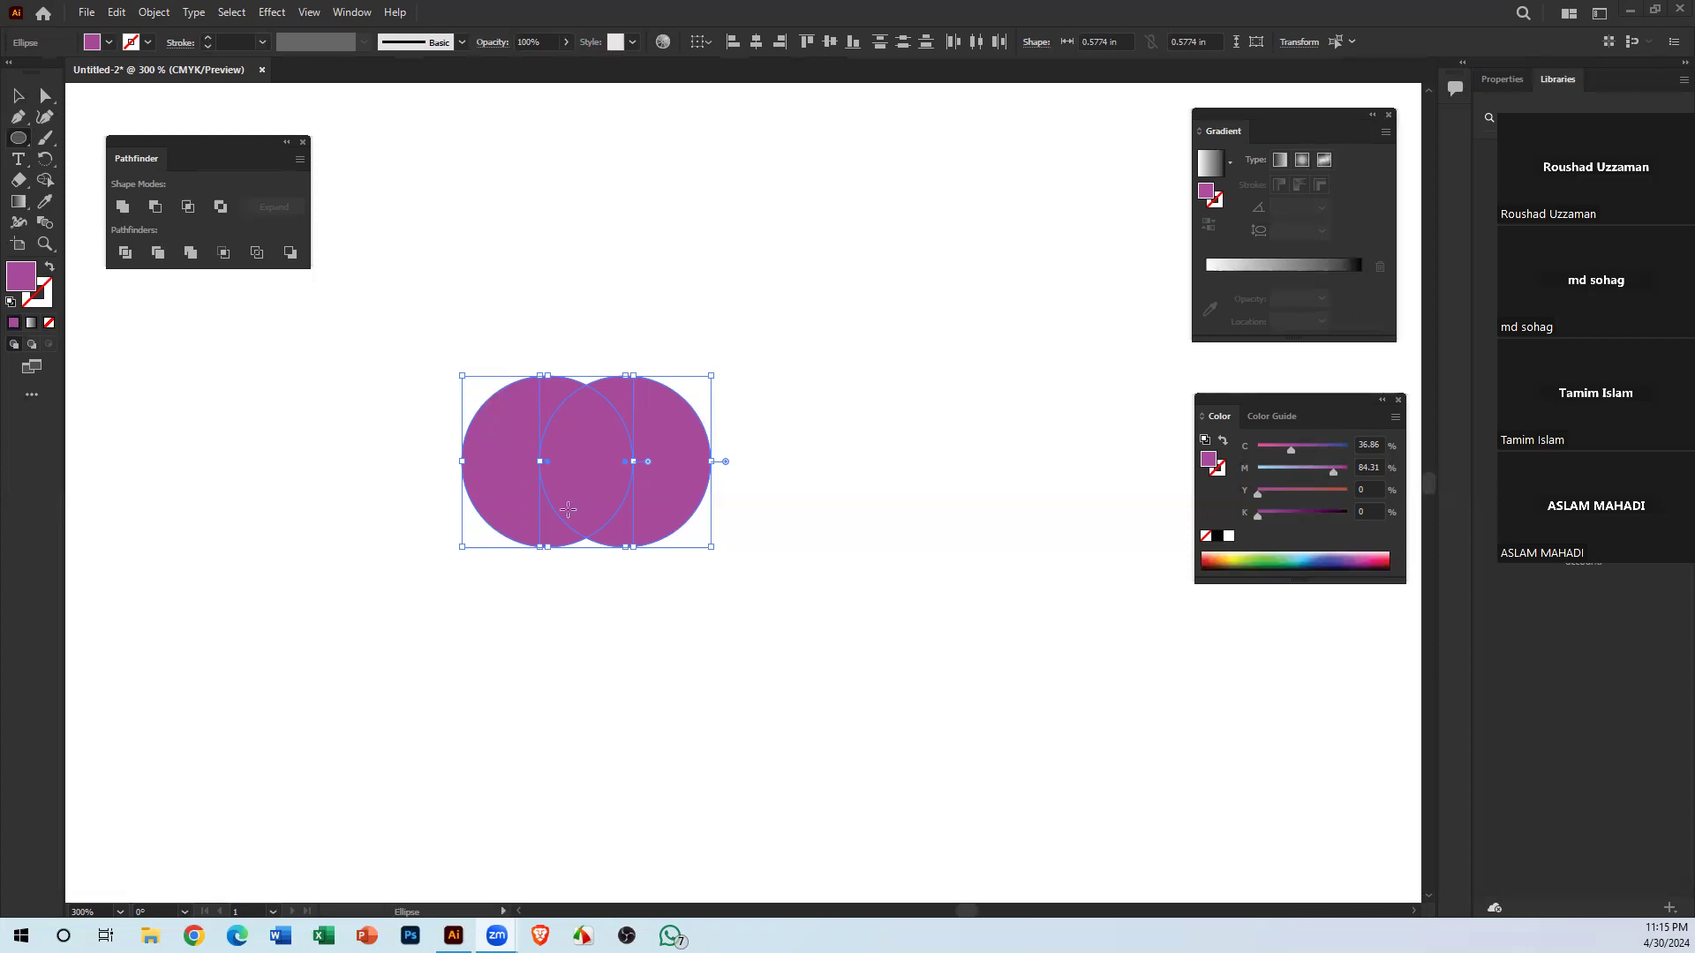
{"action": "left_click", "coordinate": [17, 96]}
{"action": "left_click", "coordinate": [493, 262]}
{"action": "left_click_drag", "start_coordinate": [534, 420], "coordinate": [678, 601]}
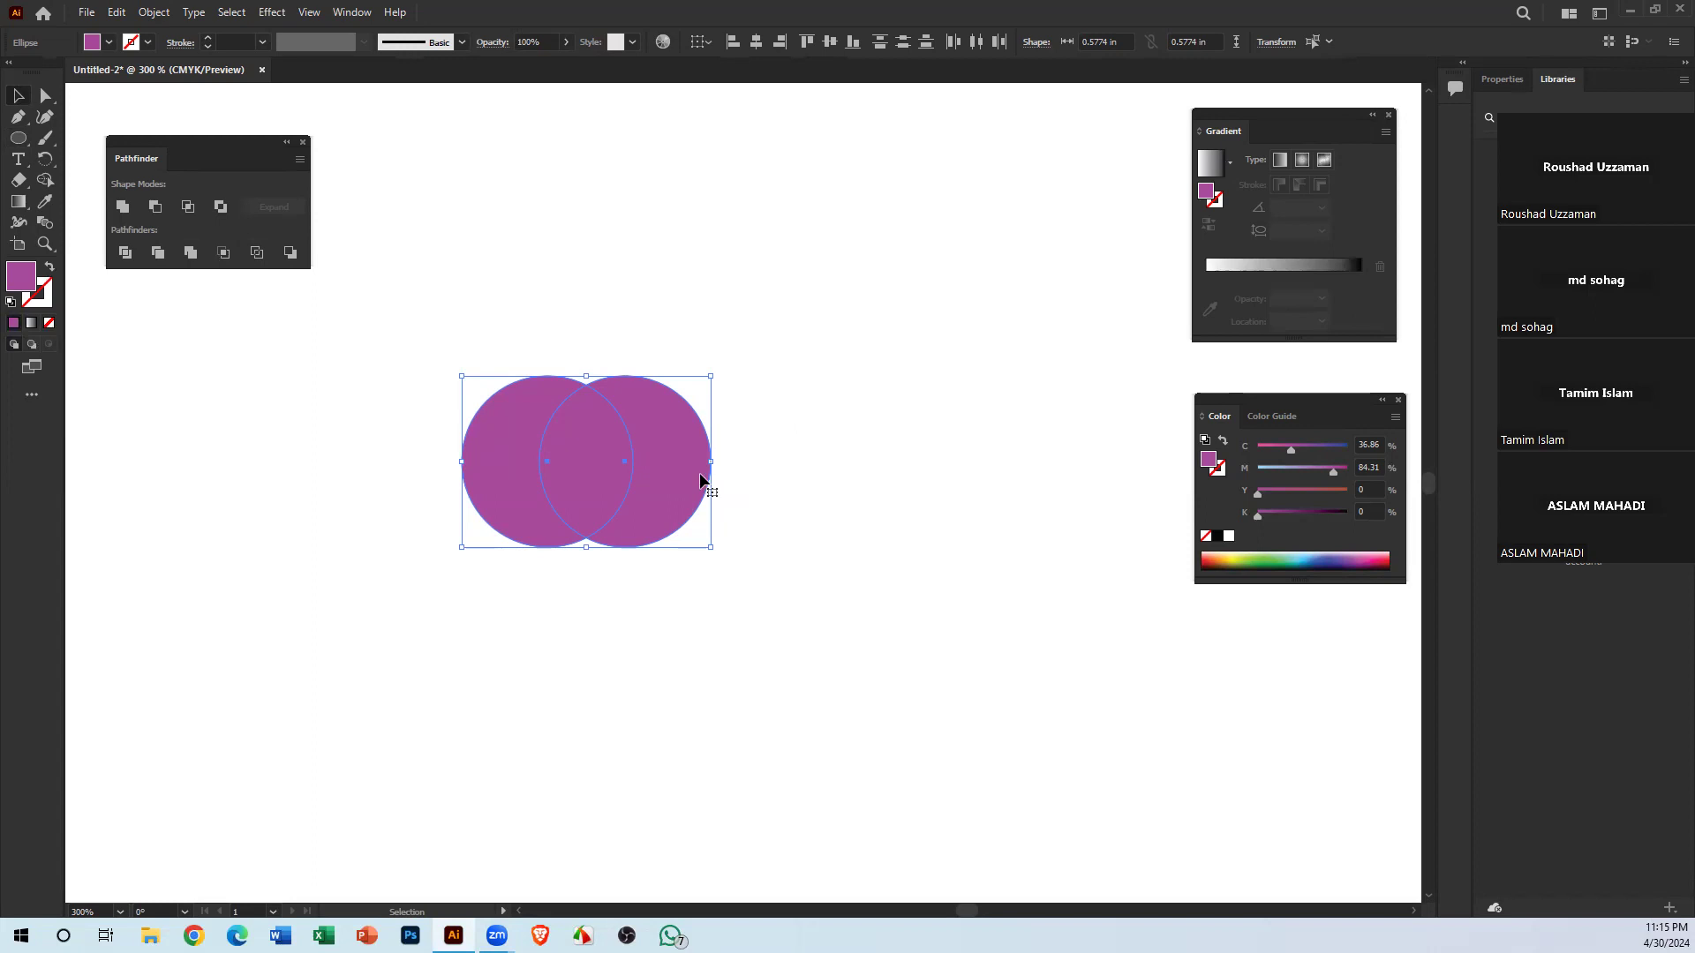
{"action": "key", "text": "ctrl+z"}
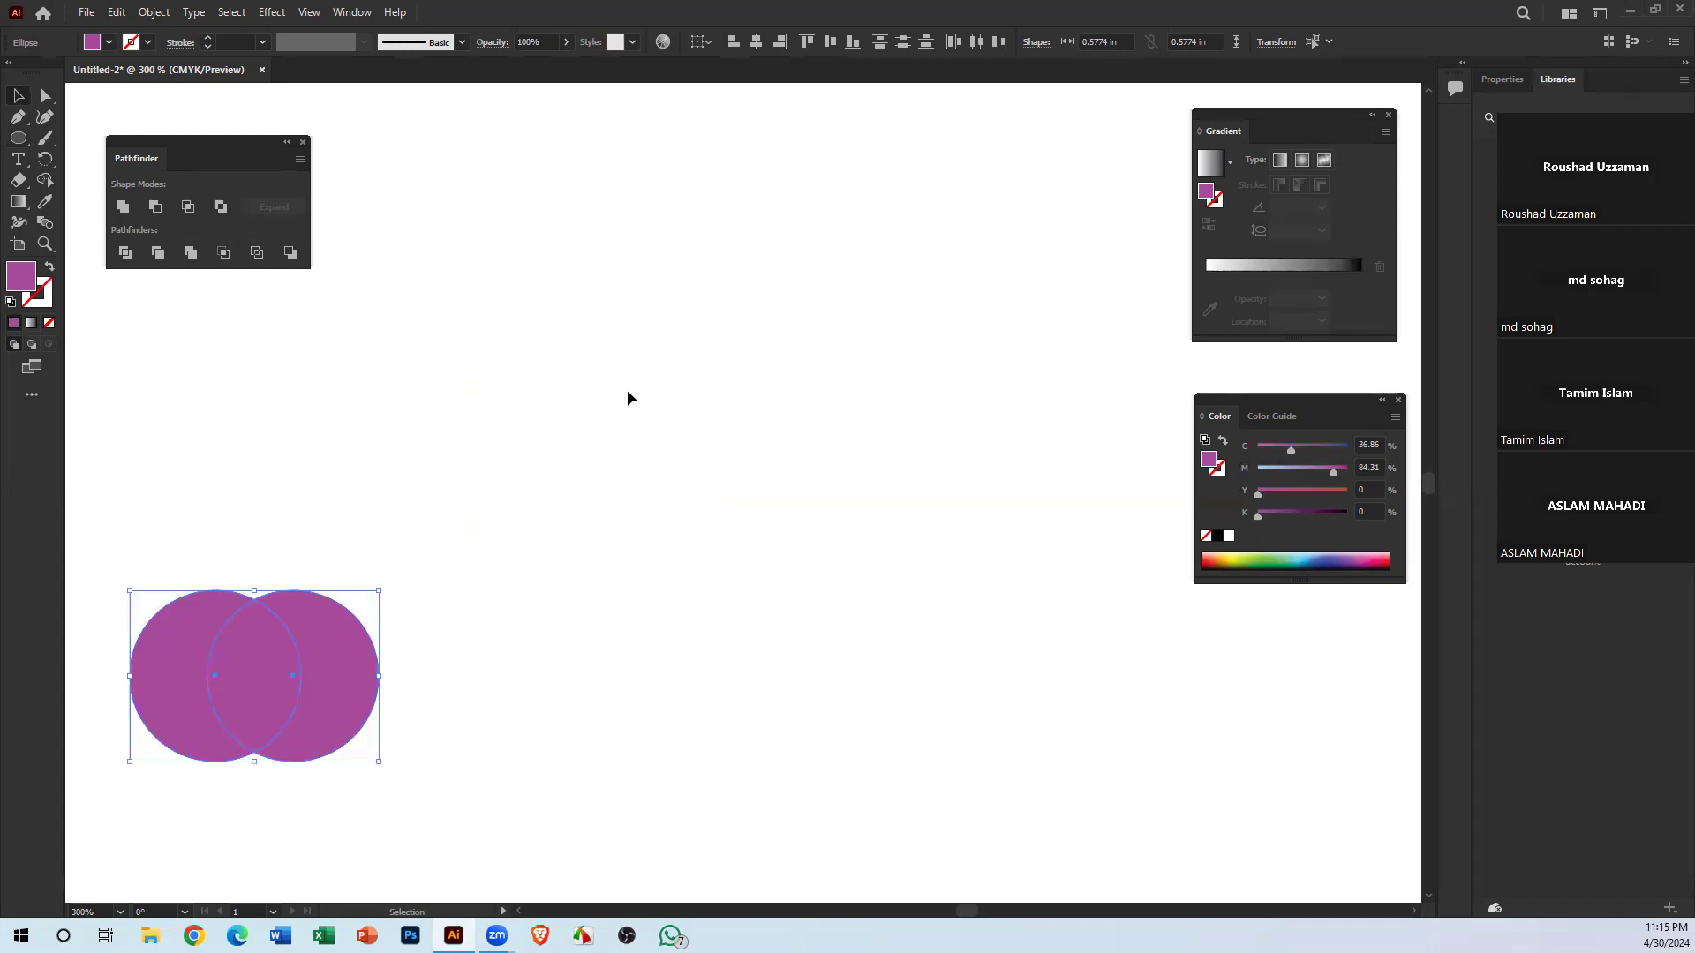
{"action": "left_click", "coordinate": [626, 390]}
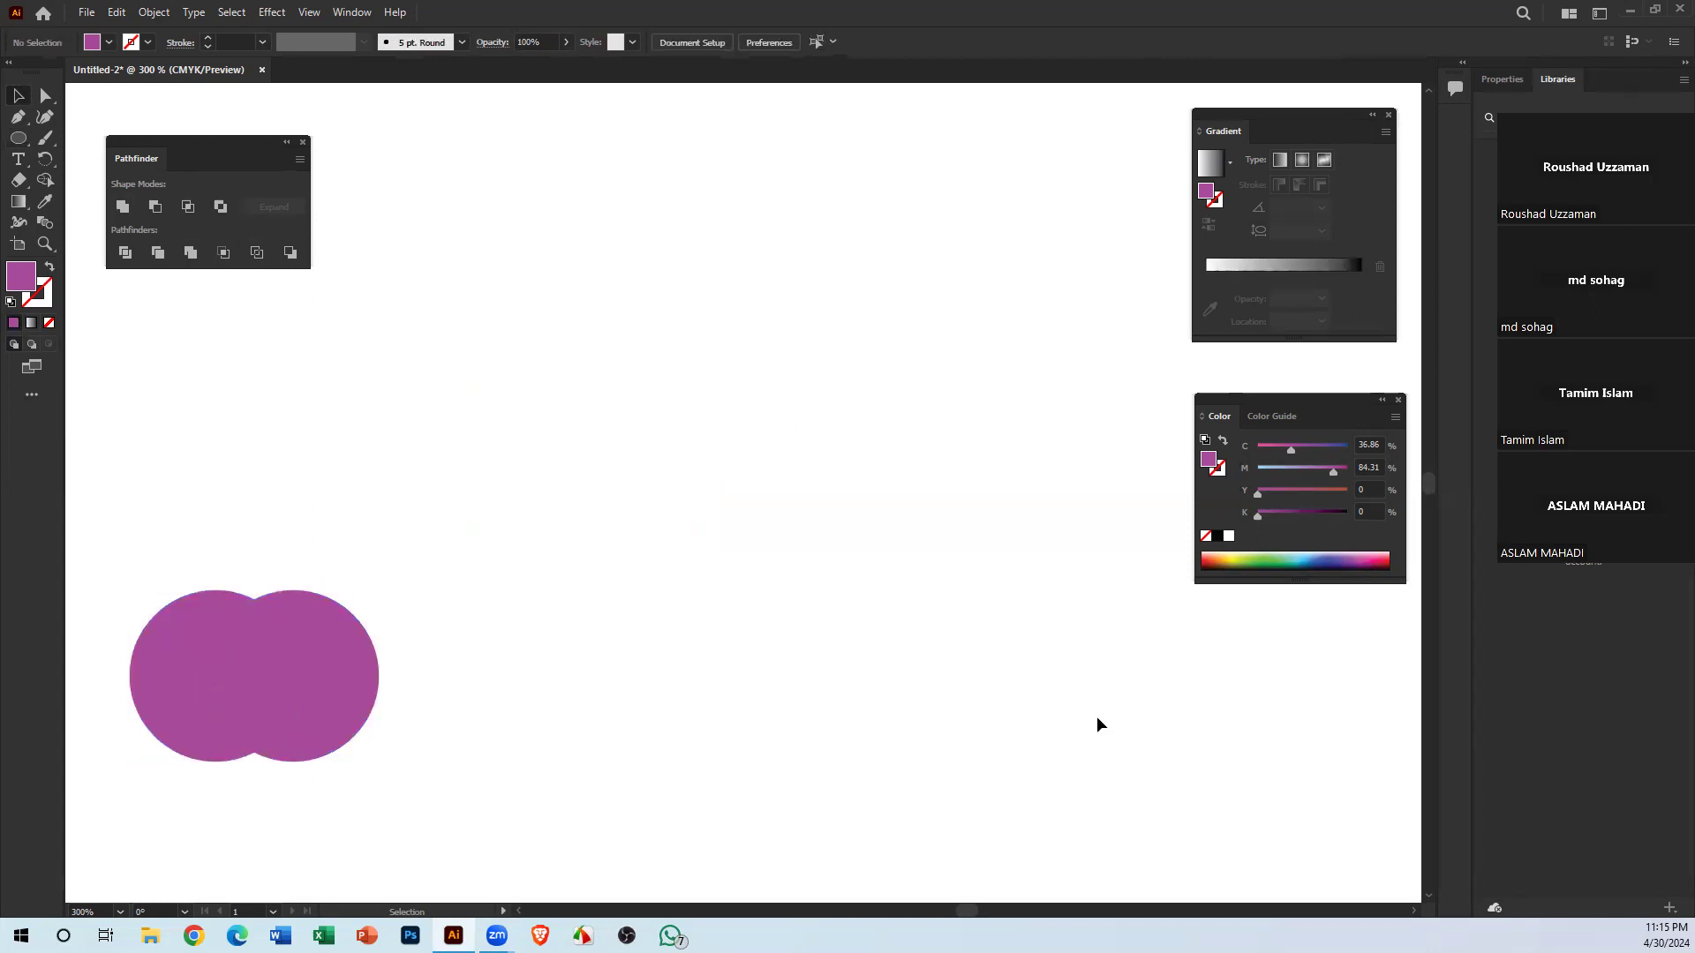
{"action": "left_click", "coordinate": [18, 137]}
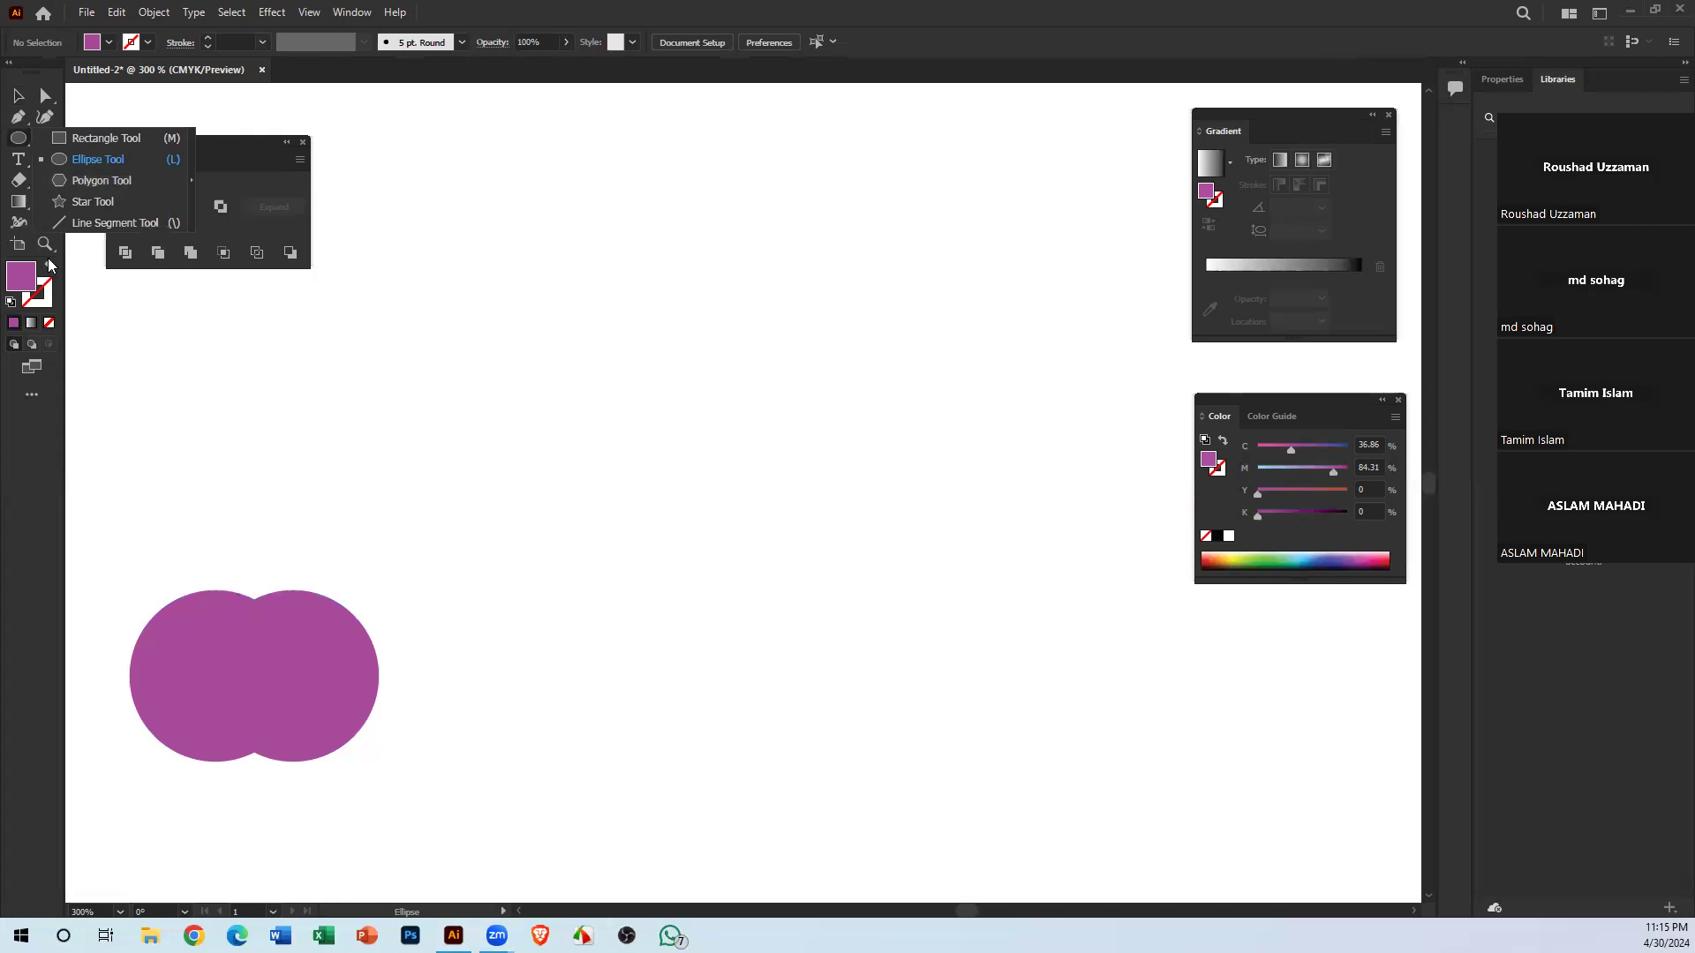
{"action": "left_click", "coordinate": [52, 269]}
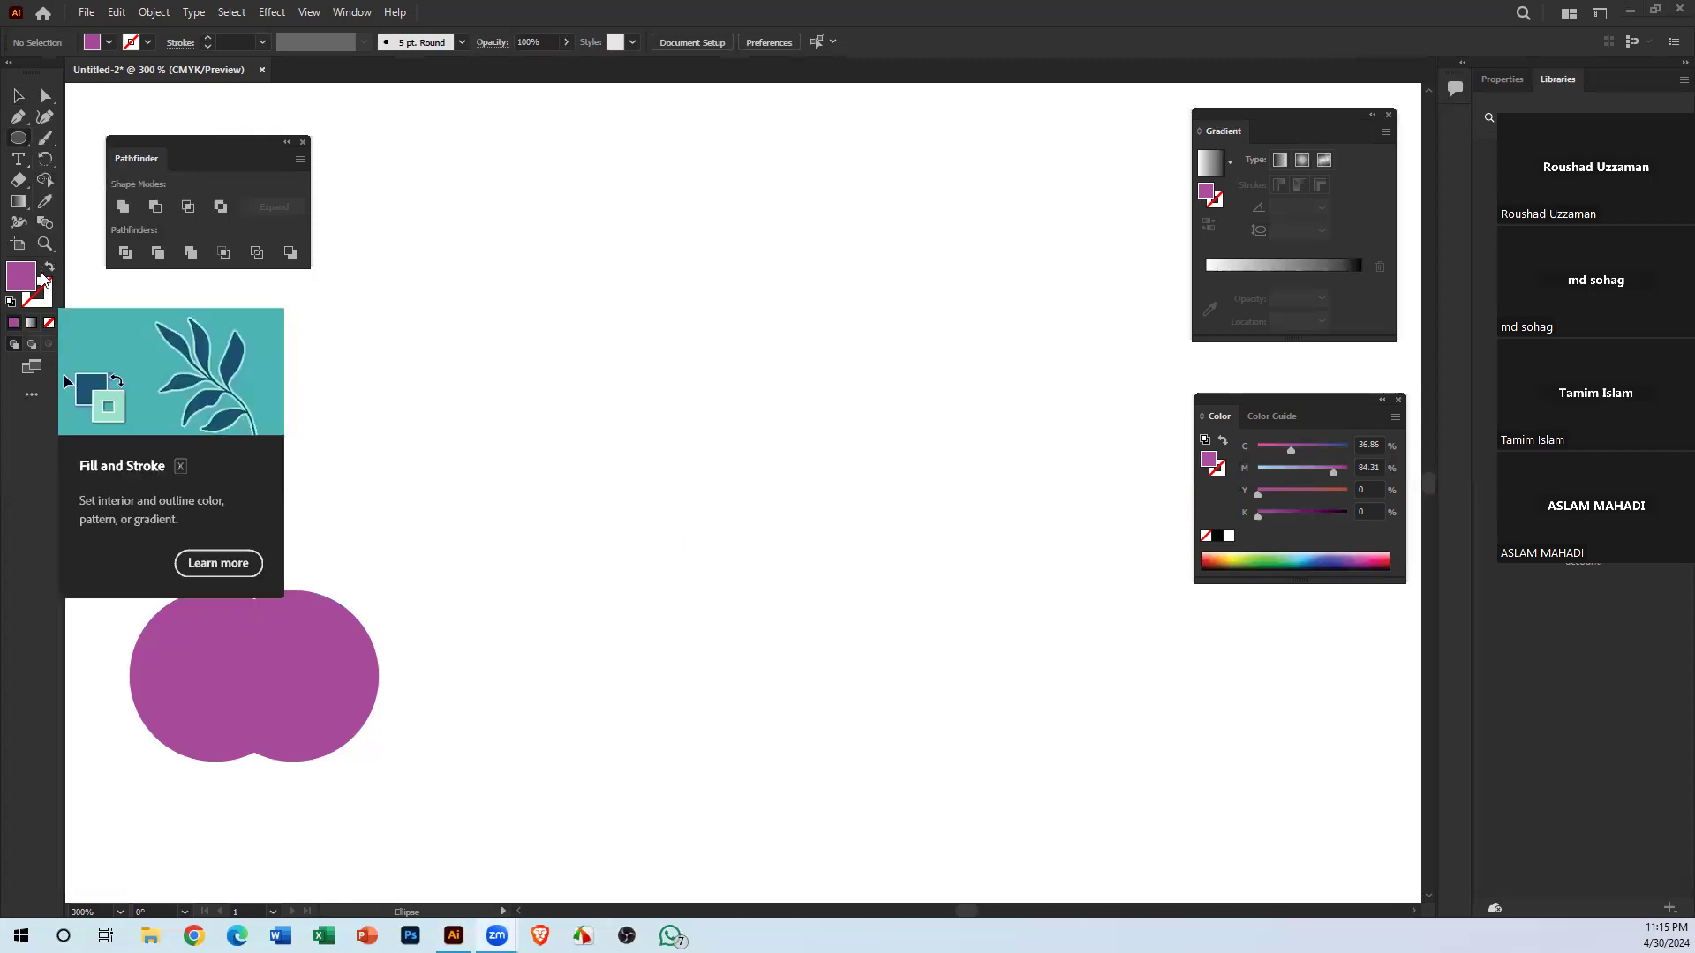
Set the stroke colour to a bright green, leaving the fill purple
{"action": "double_click", "coordinate": [41, 301]}
{"action": "left_click", "coordinate": [836, 371]}
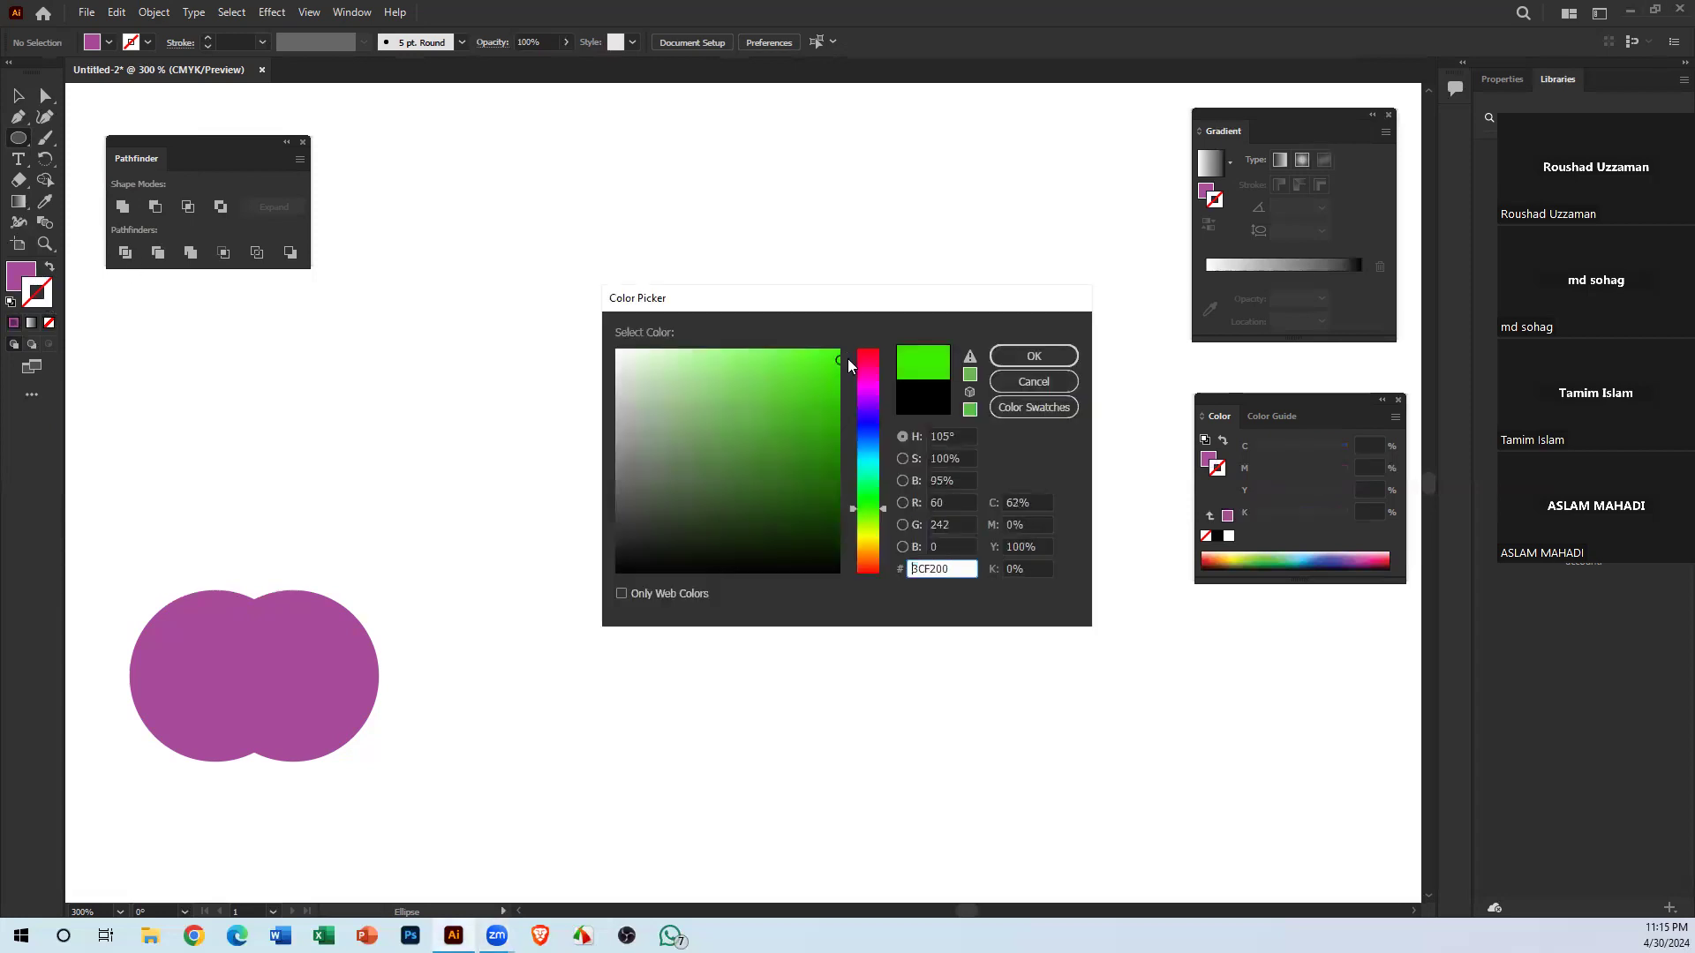
{"action": "left_click", "coordinate": [839, 464]}
{"action": "left_click", "coordinate": [838, 351]}
{"action": "left_click", "coordinate": [1032, 356]}
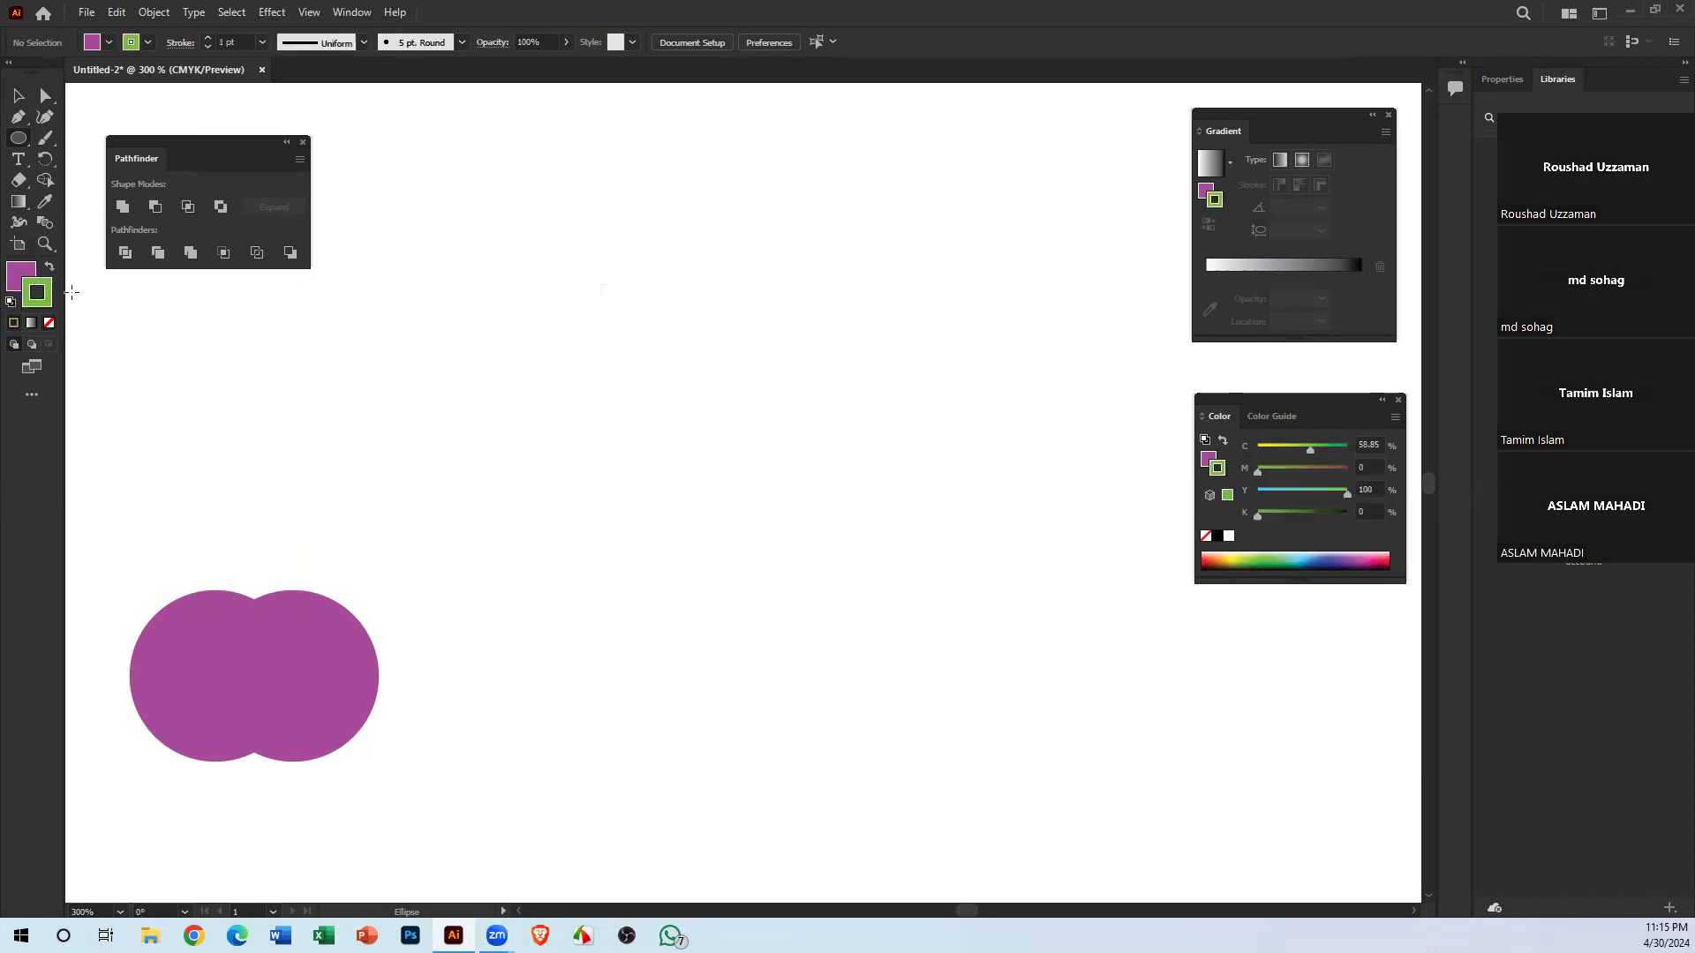
{"action": "left_click", "coordinate": [21, 98]}
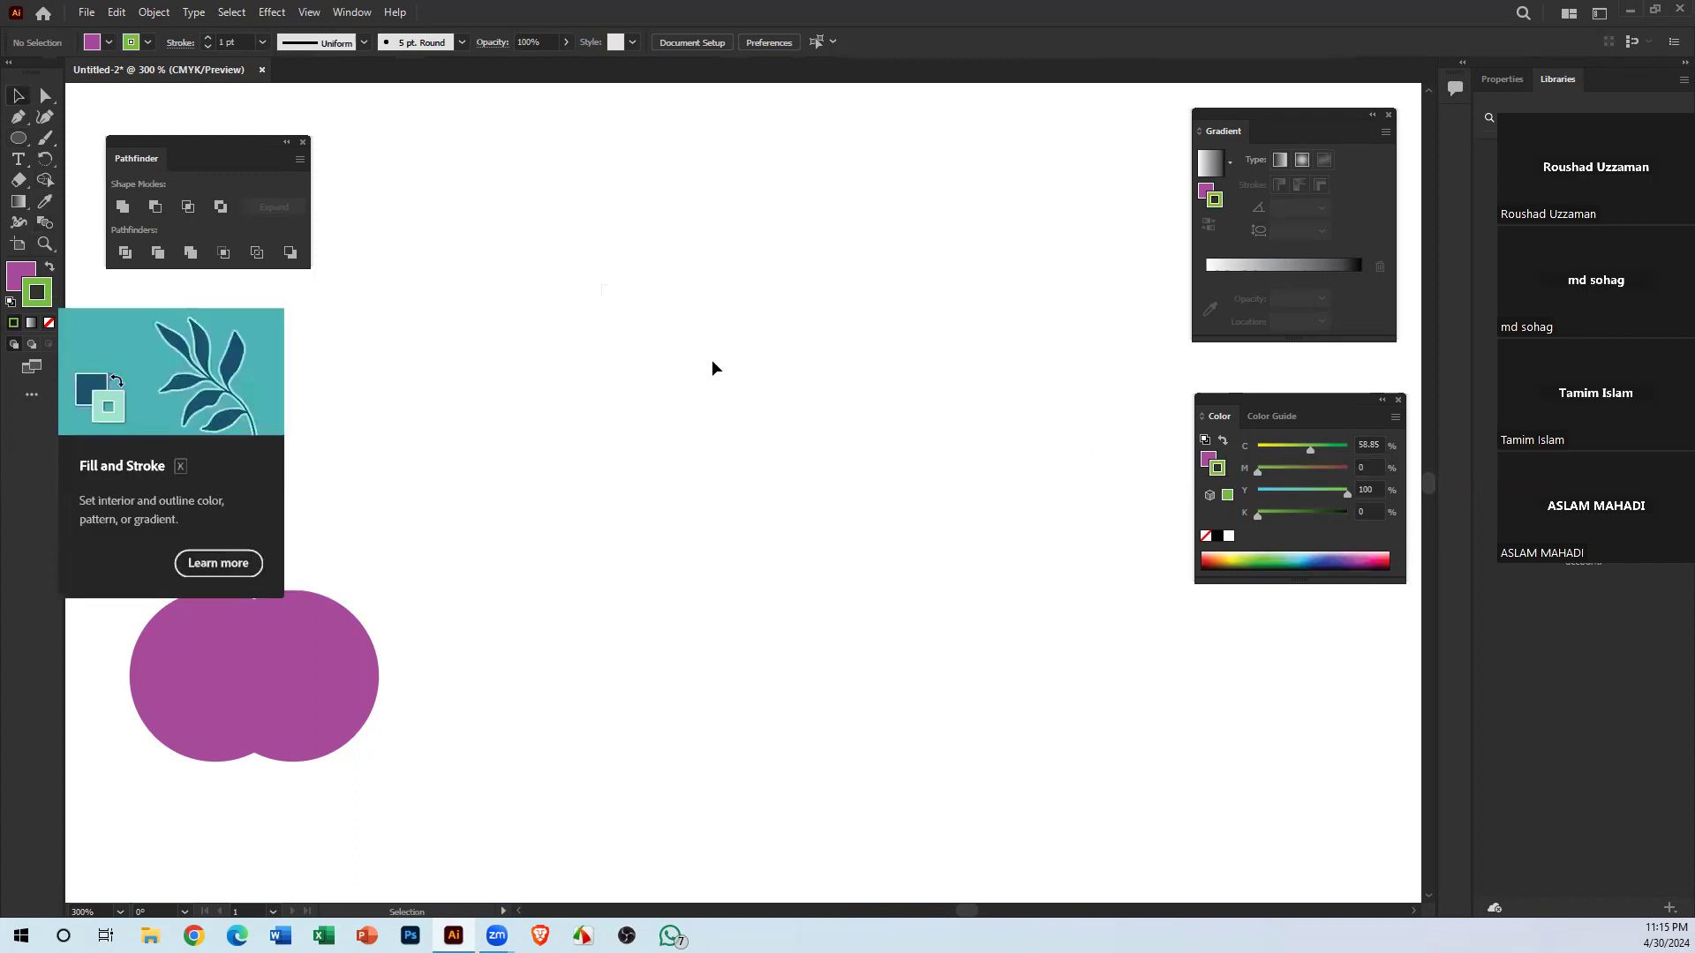
Draw a hexagon about 0.77 in wide and 0.67 in high above and to the right of the purple circles
{"action": "left_click", "coordinate": [17, 138]}
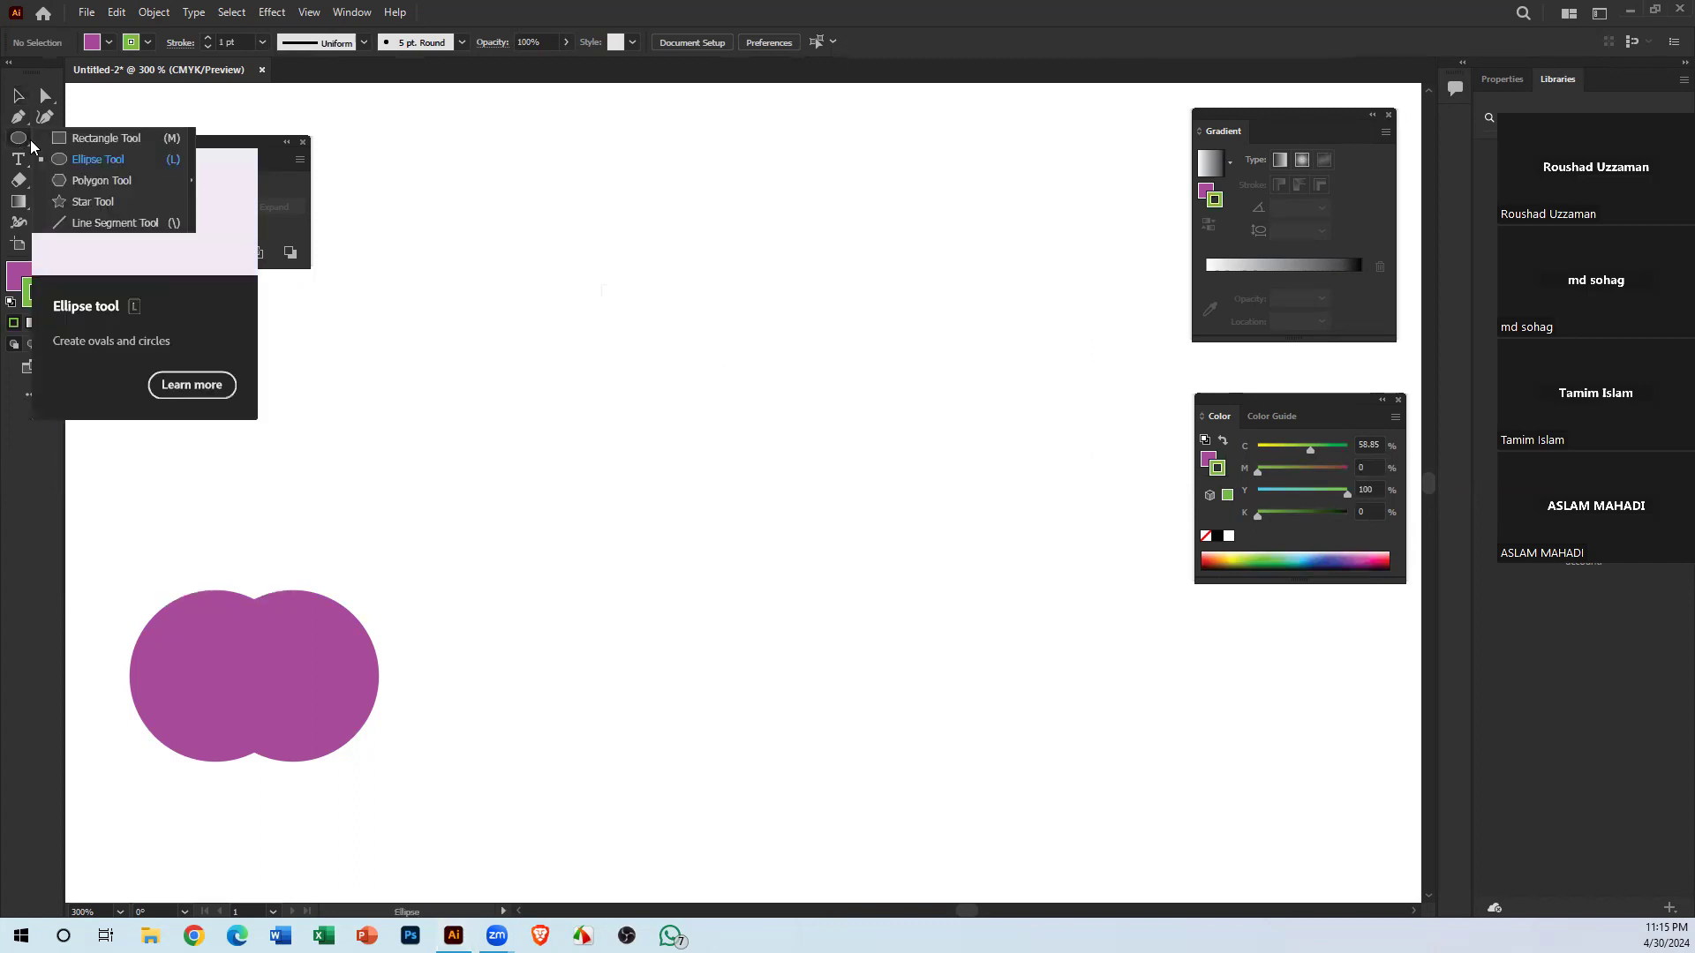
{"action": "left_click", "coordinate": [125, 181]}
{"action": "left_click_drag", "start_coordinate": [719, 438], "coordinate": [807, 517]}
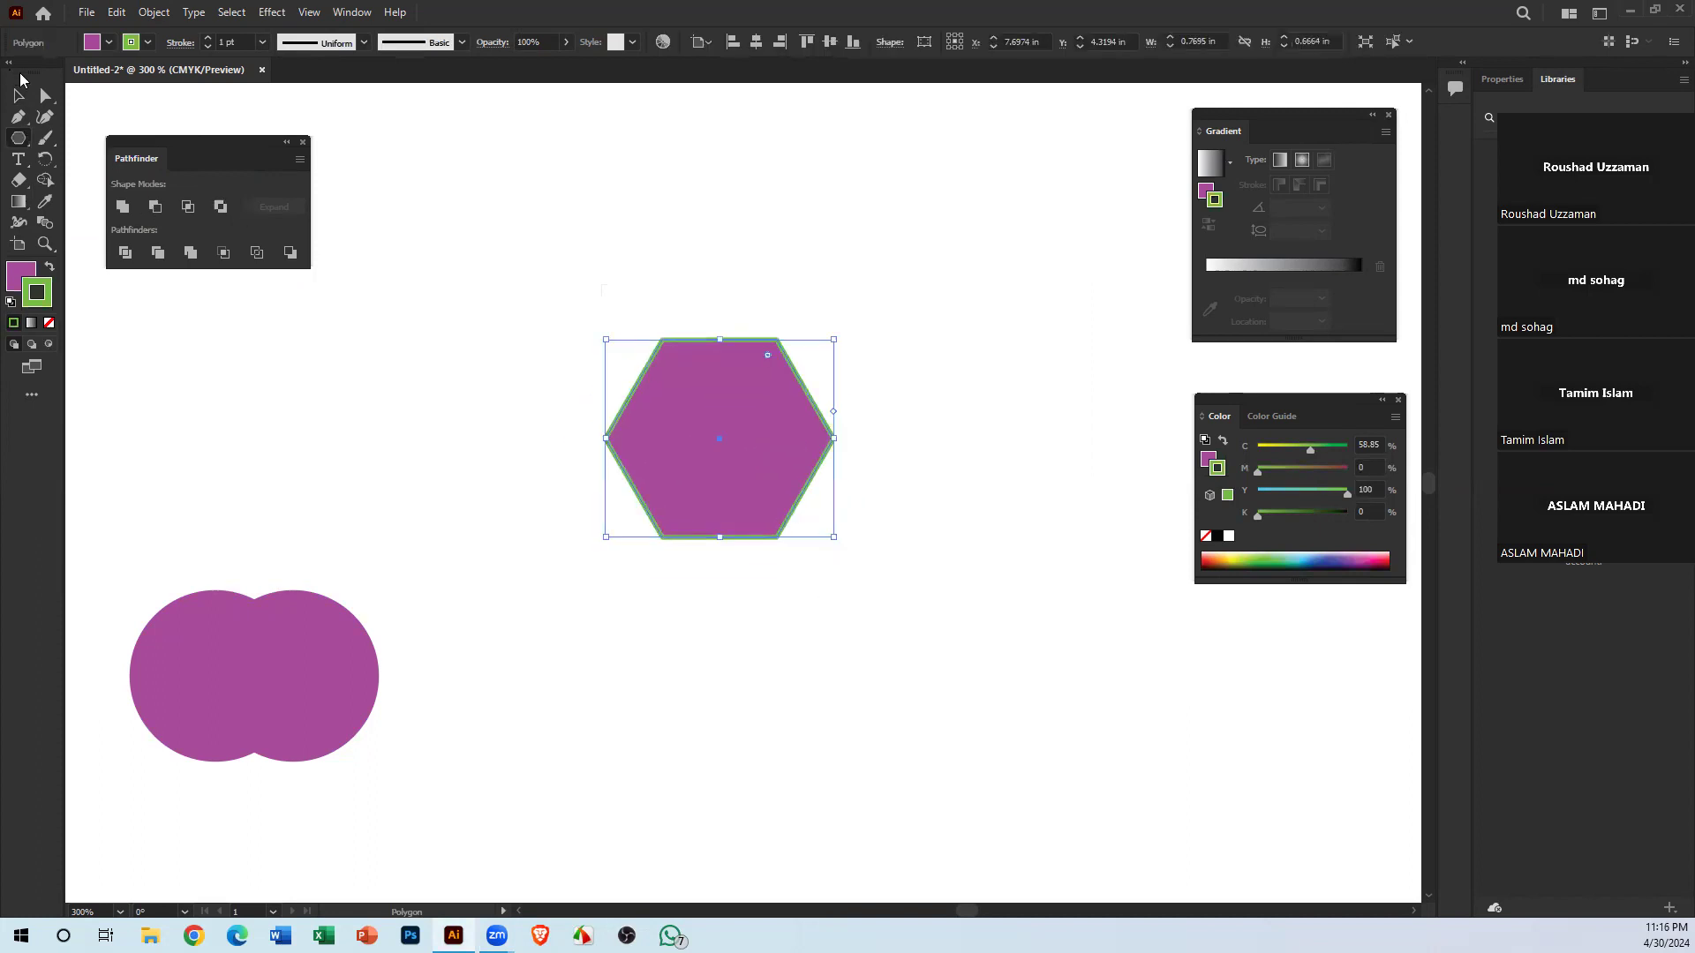
{"action": "left_click", "coordinate": [47, 96]}
{"action": "left_click", "coordinate": [21, 97]}
{"action": "left_click", "coordinate": [718, 262]}
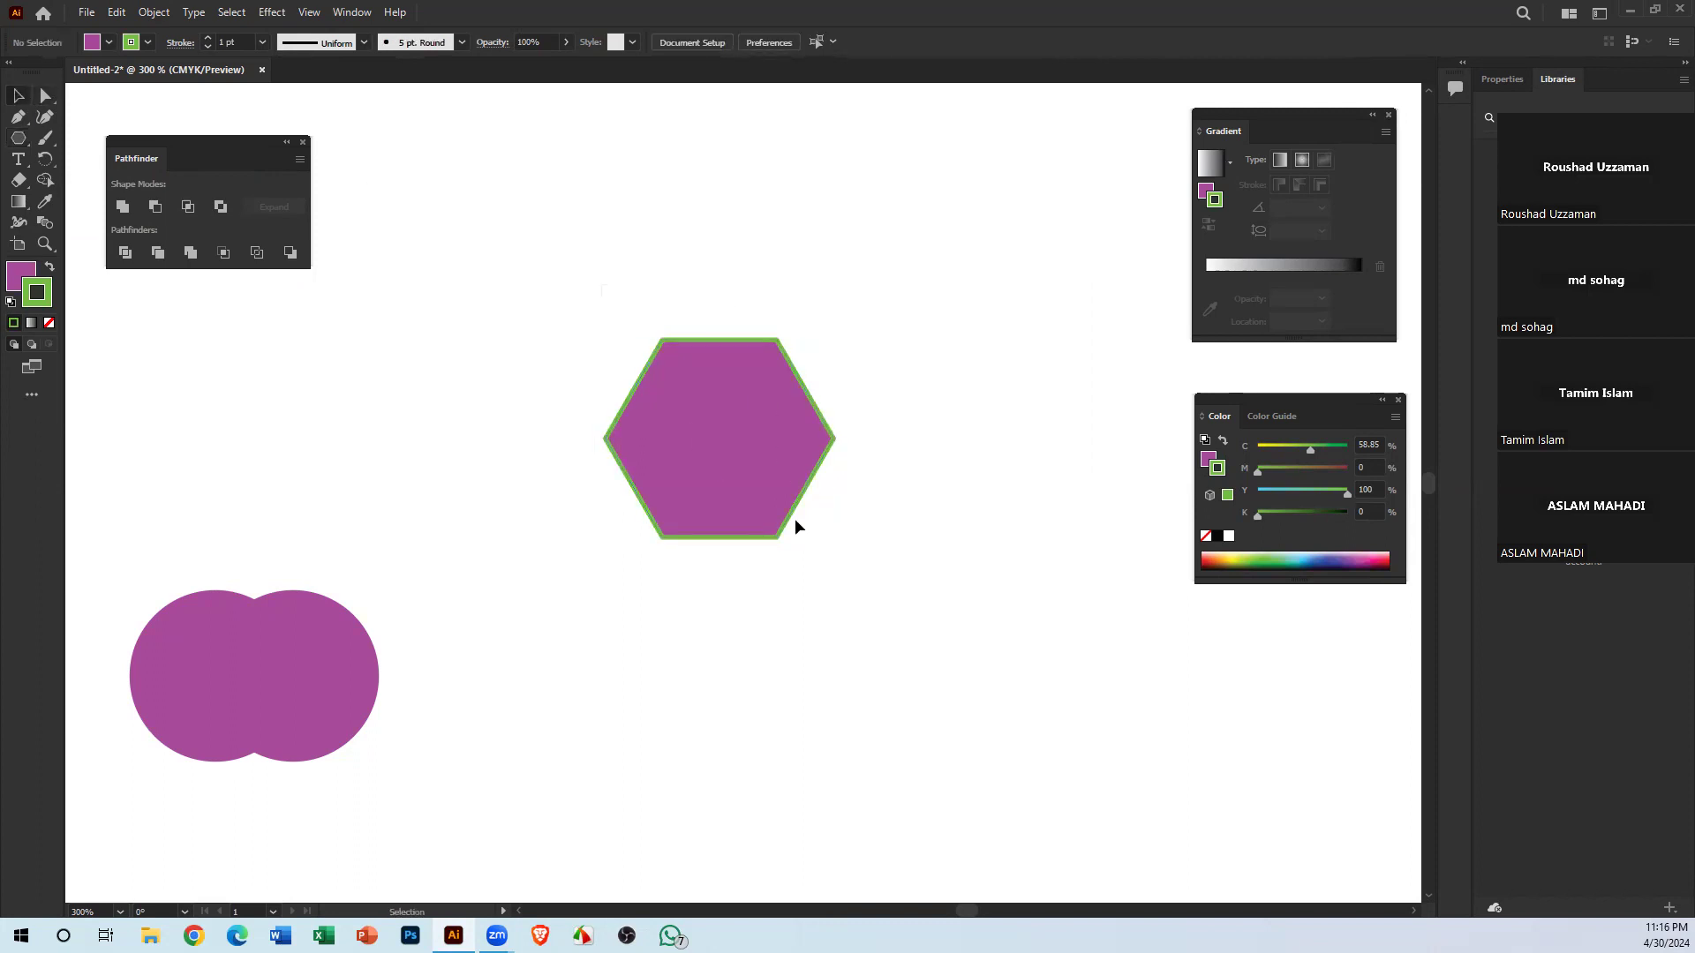
Set the hexagon's stroke weight to 5 pt
{"action": "left_click", "coordinate": [767, 446]}
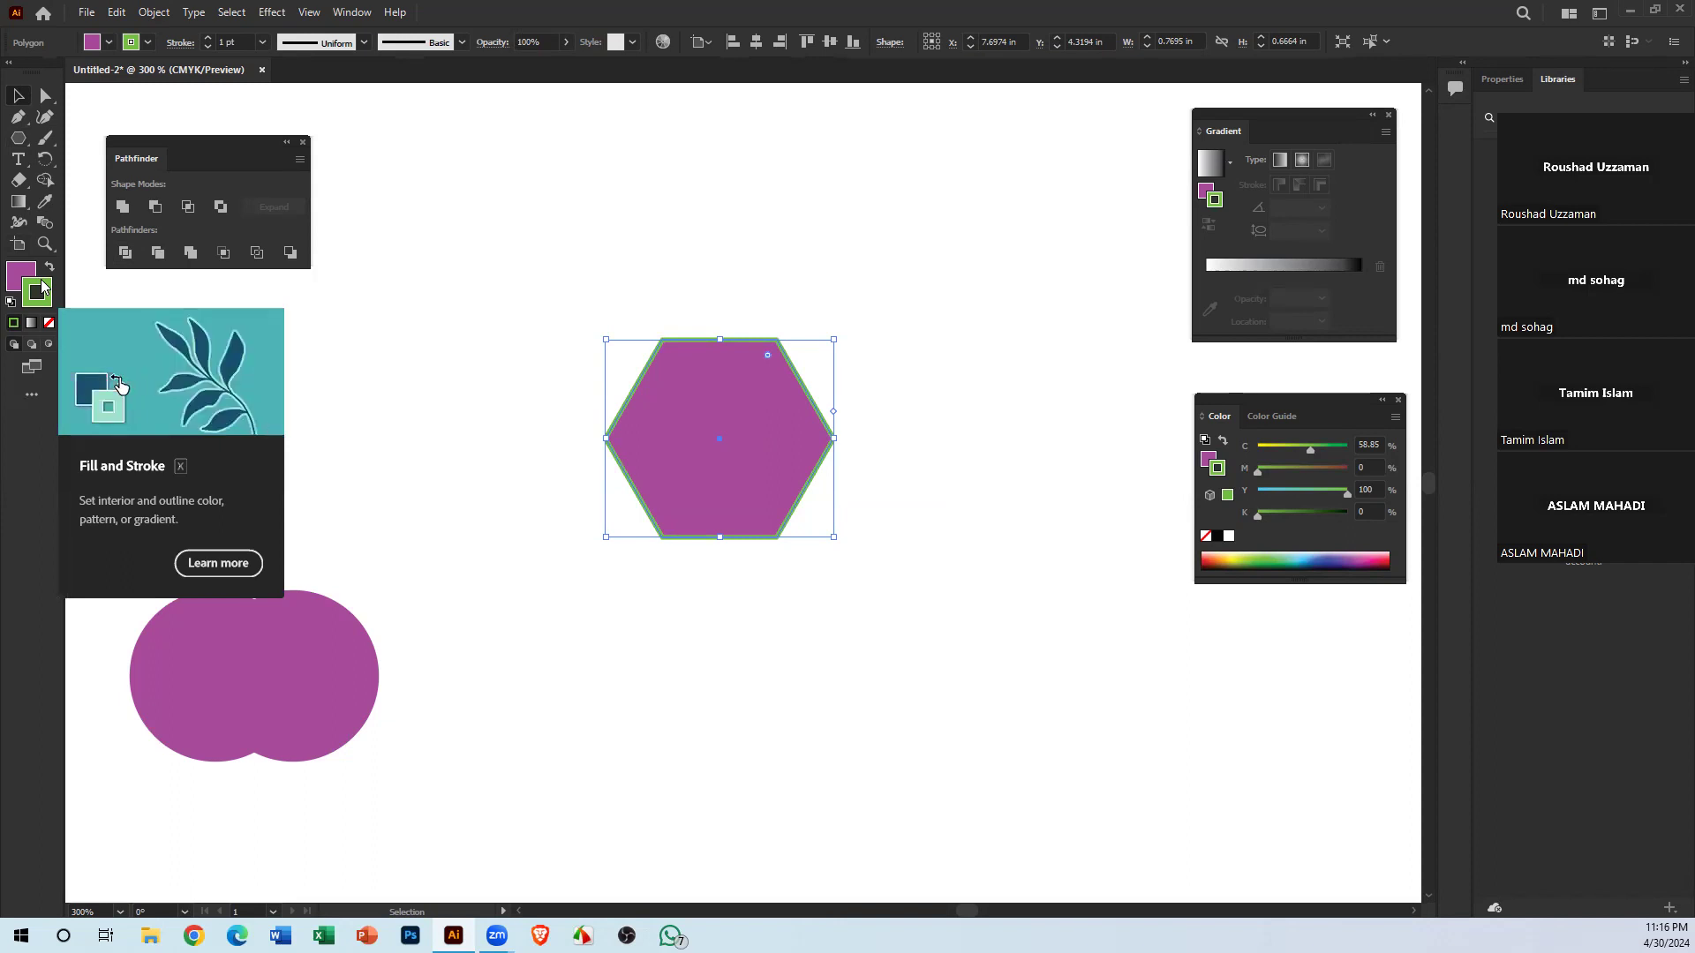
{"action": "left_click", "coordinate": [931, 323]}
{"action": "left_click", "coordinate": [768, 496]}
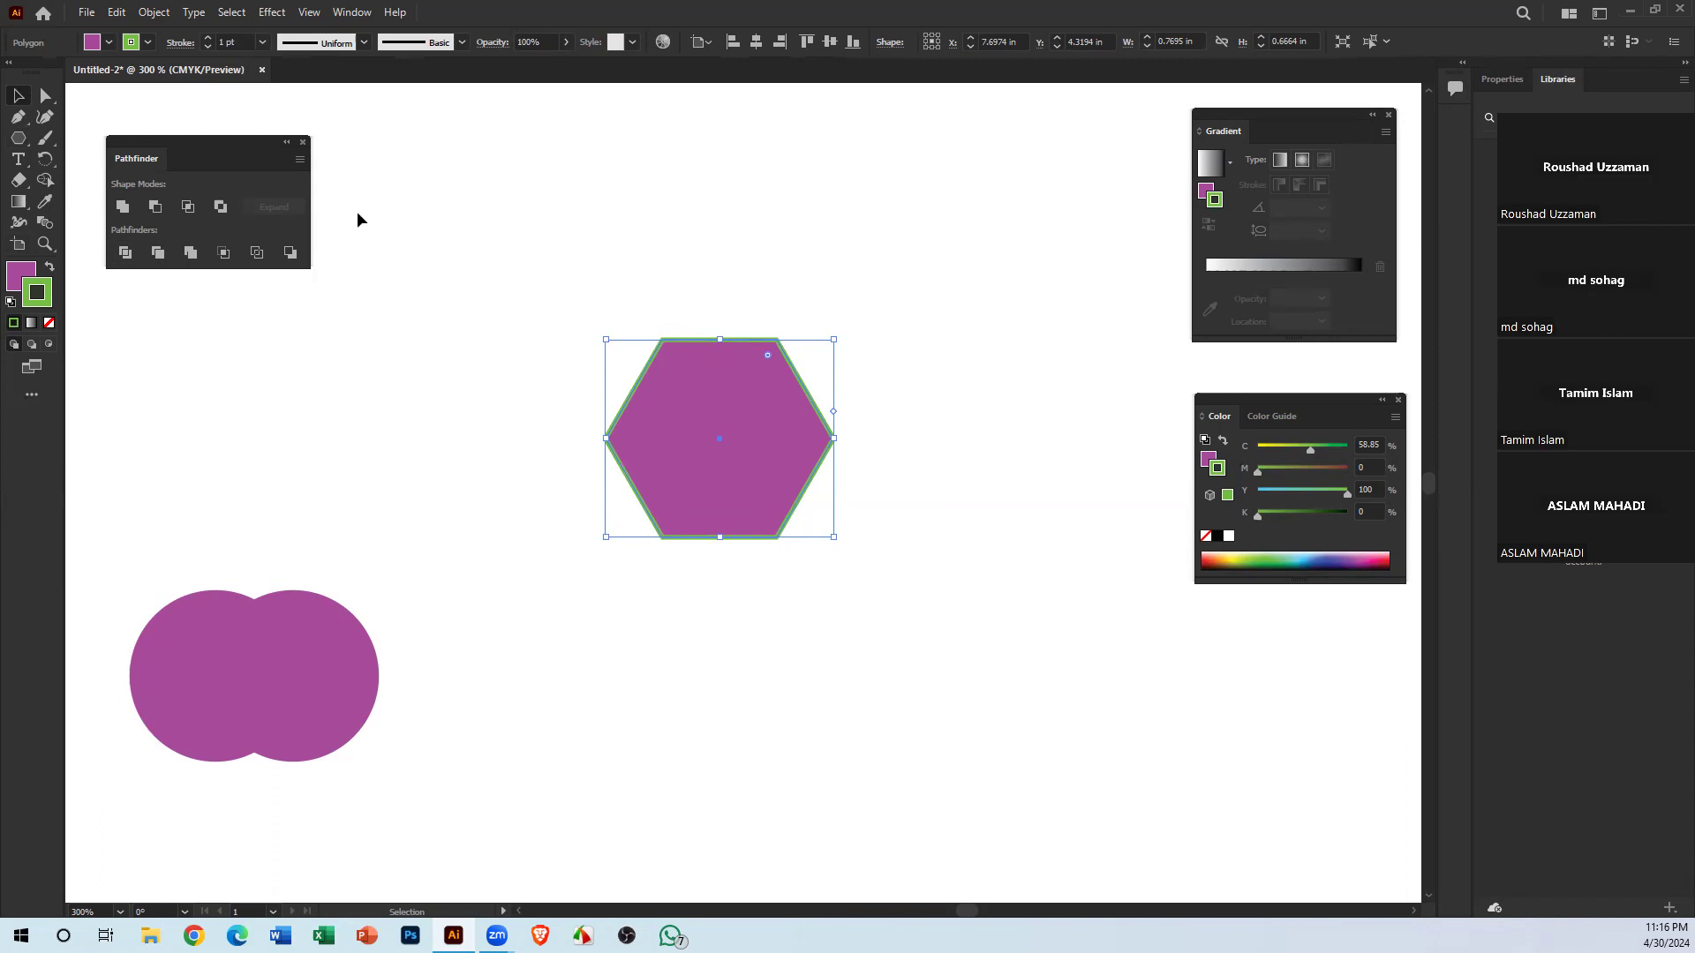
{"action": "left_click", "coordinate": [261, 42]}
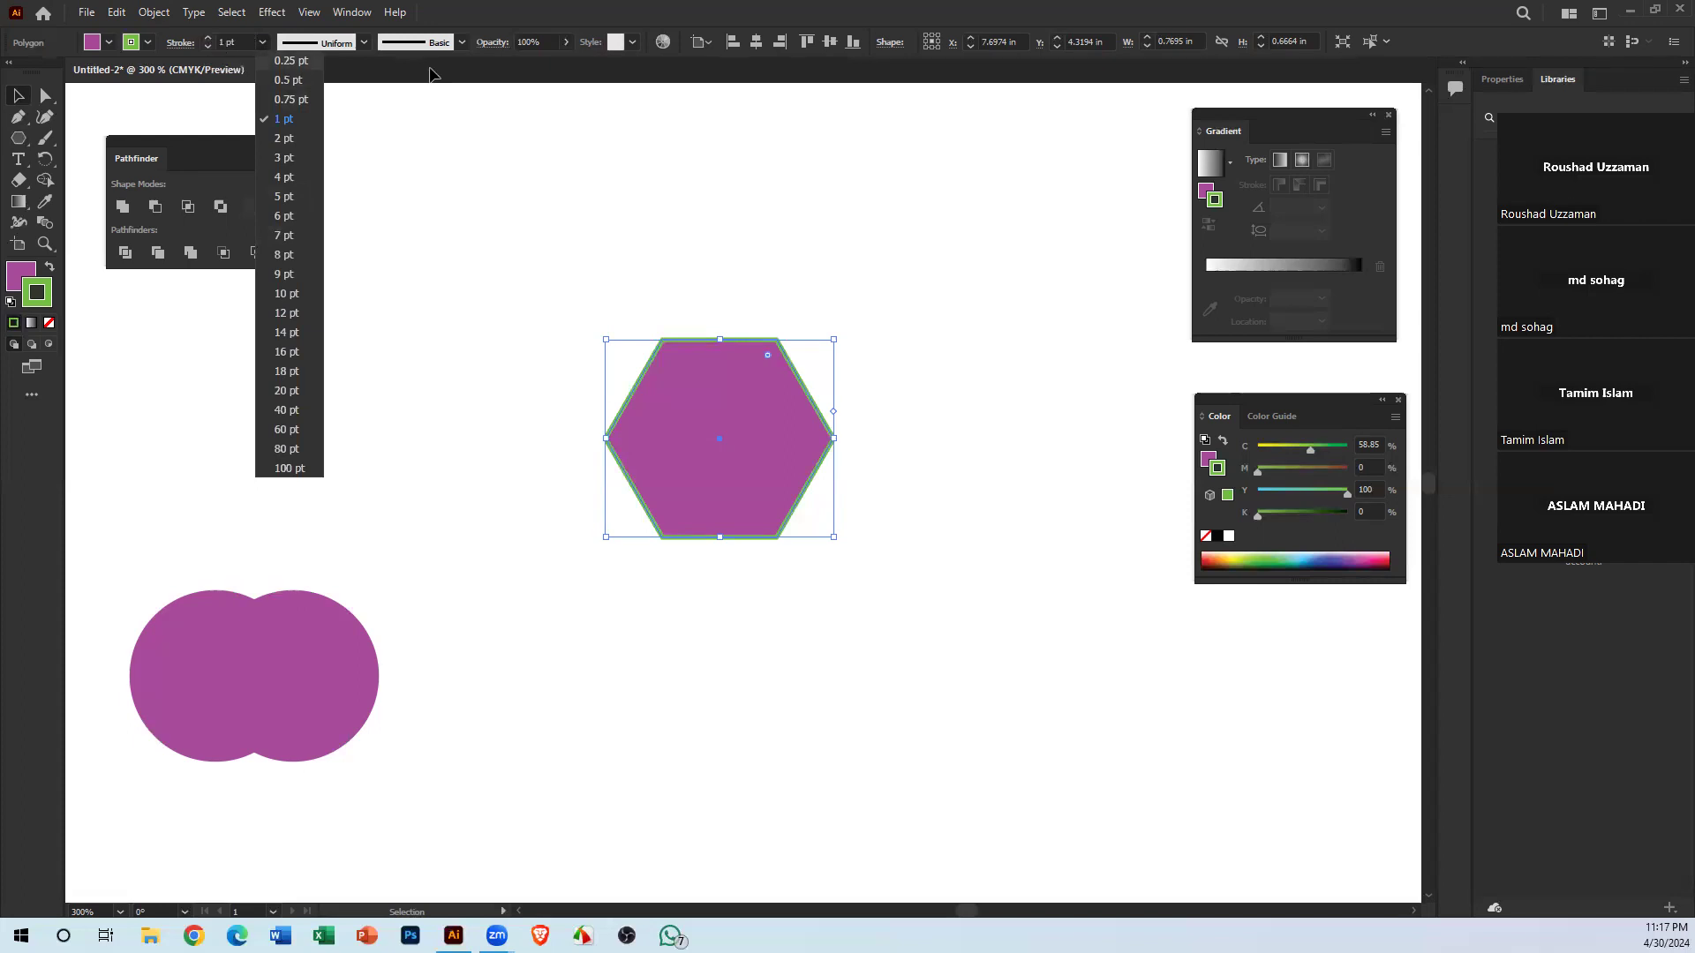
{"action": "left_click", "coordinate": [366, 15]}
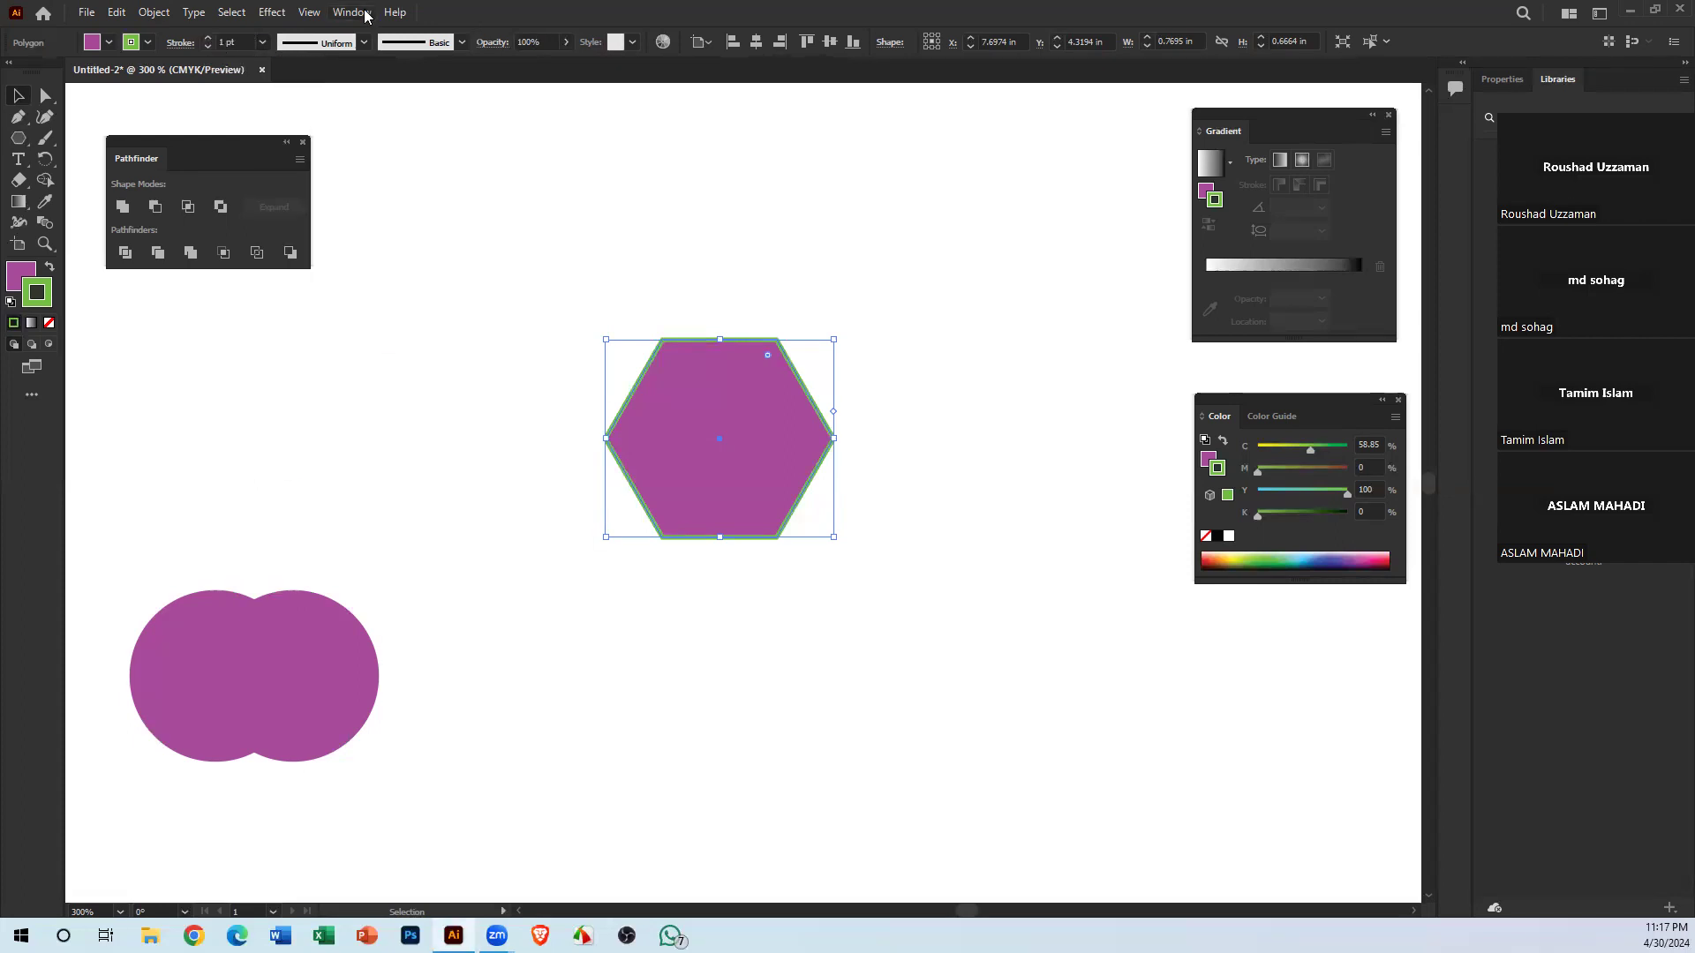
{"action": "left_click", "coordinate": [353, 12]}
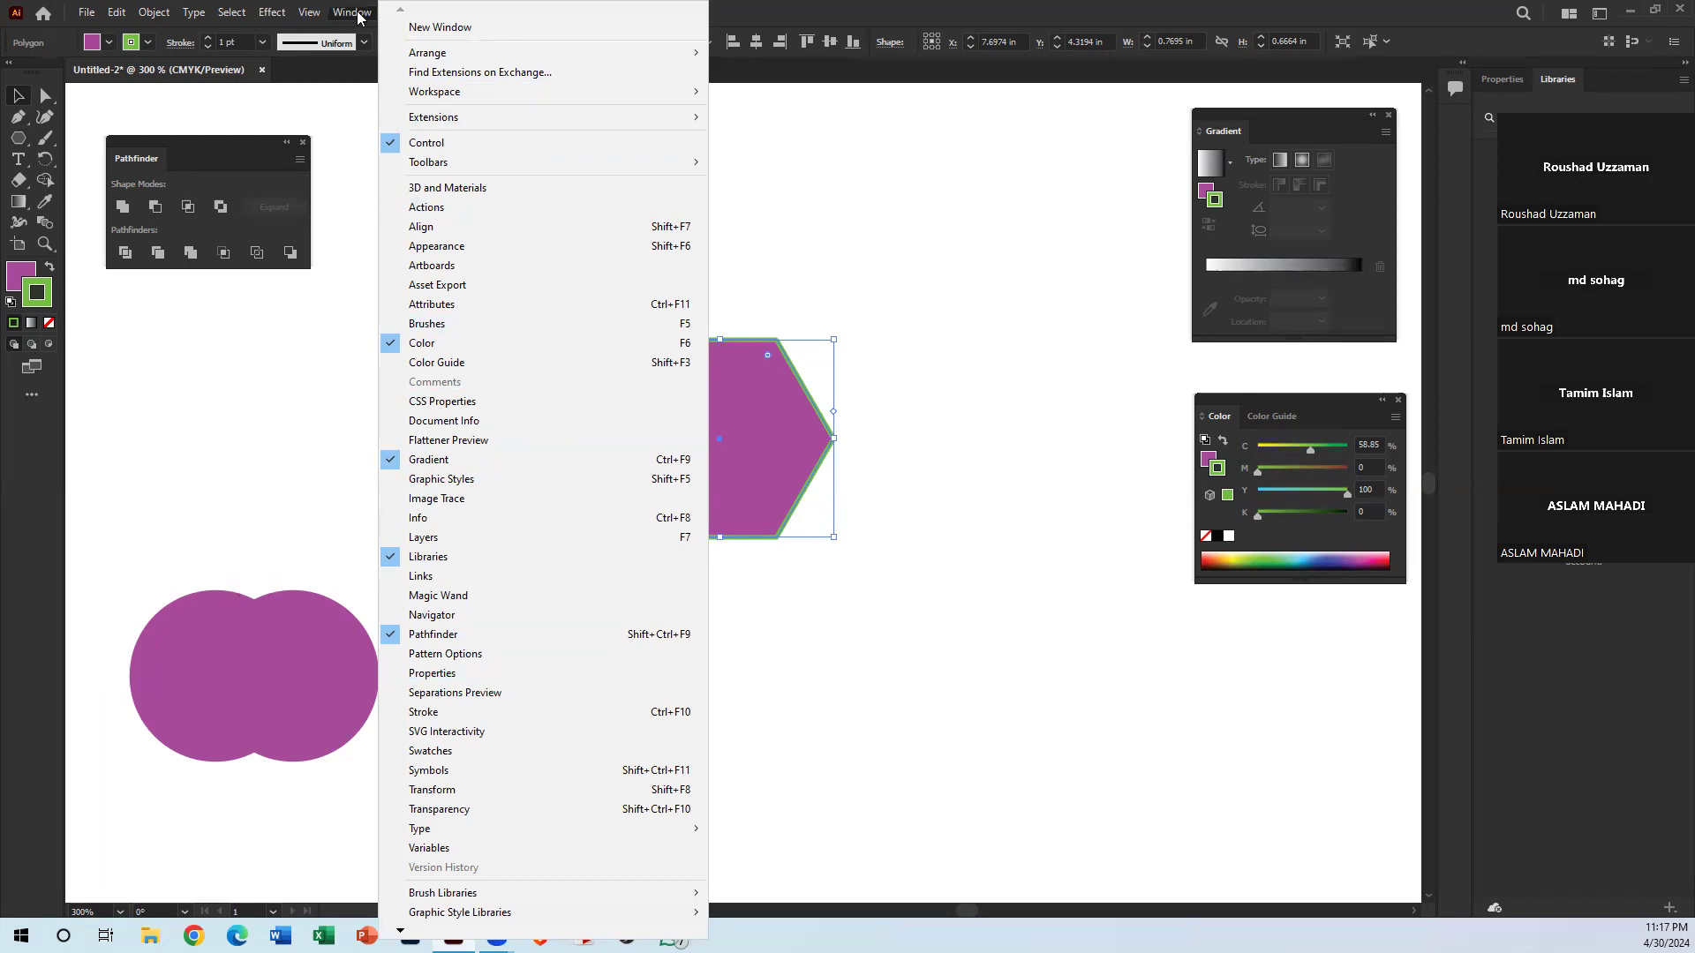
{"action": "left_click", "coordinate": [1041, 321]}
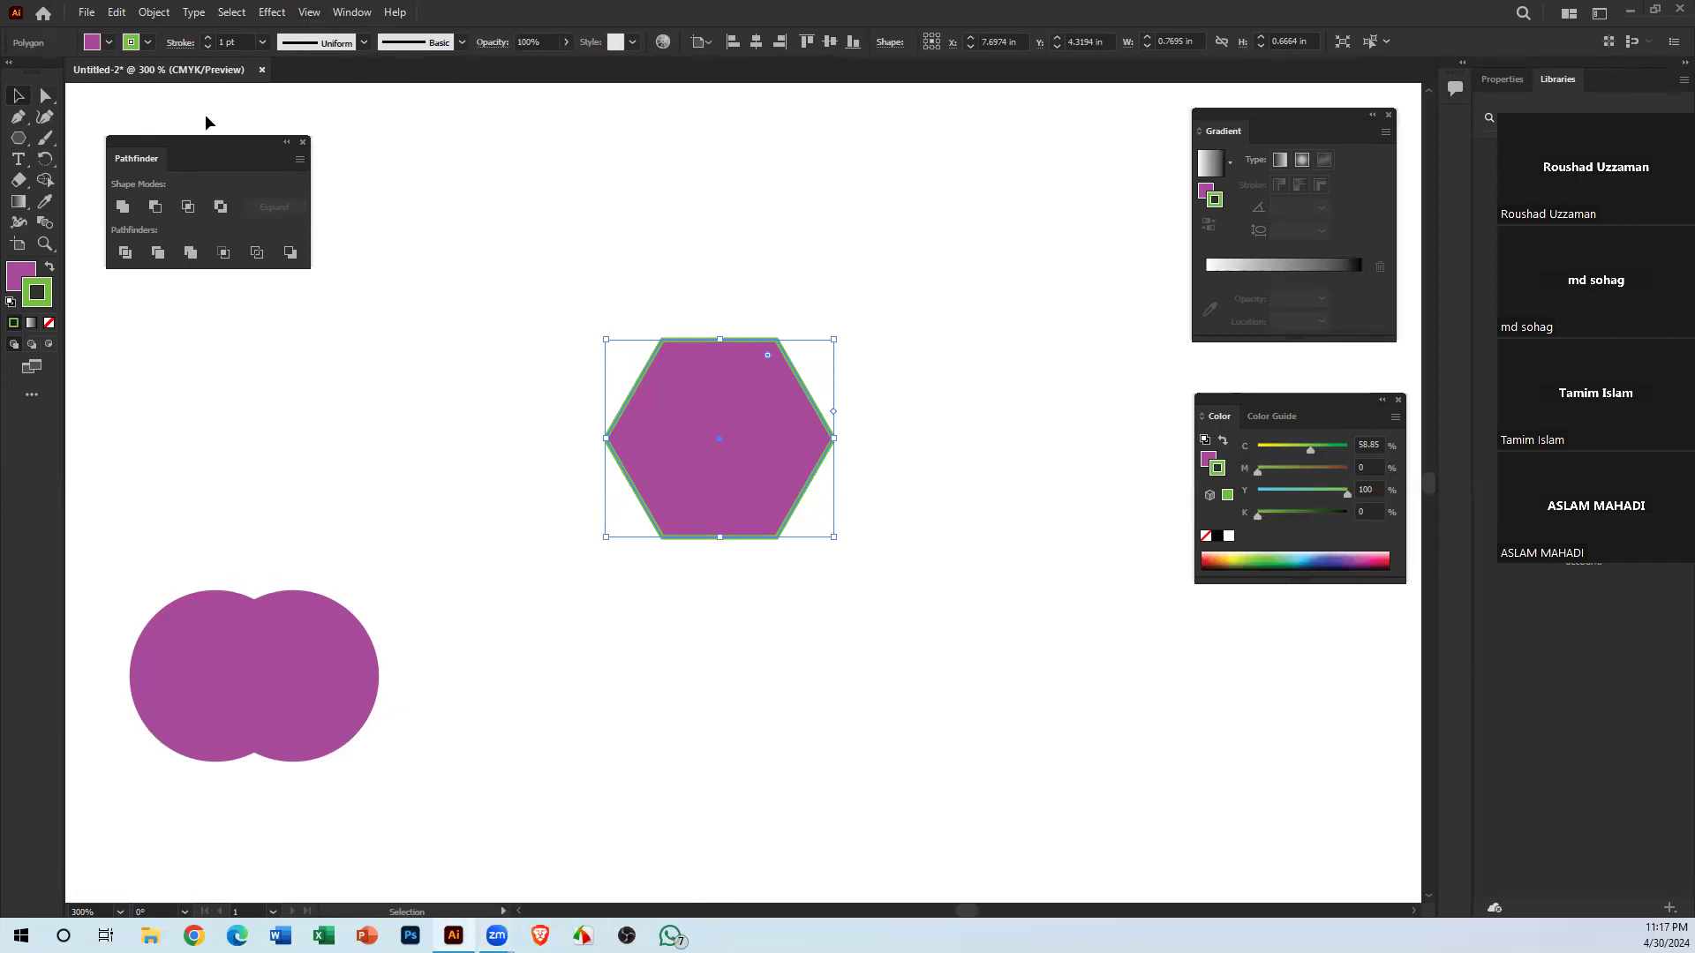
{"action": "left_click", "coordinate": [262, 42]}
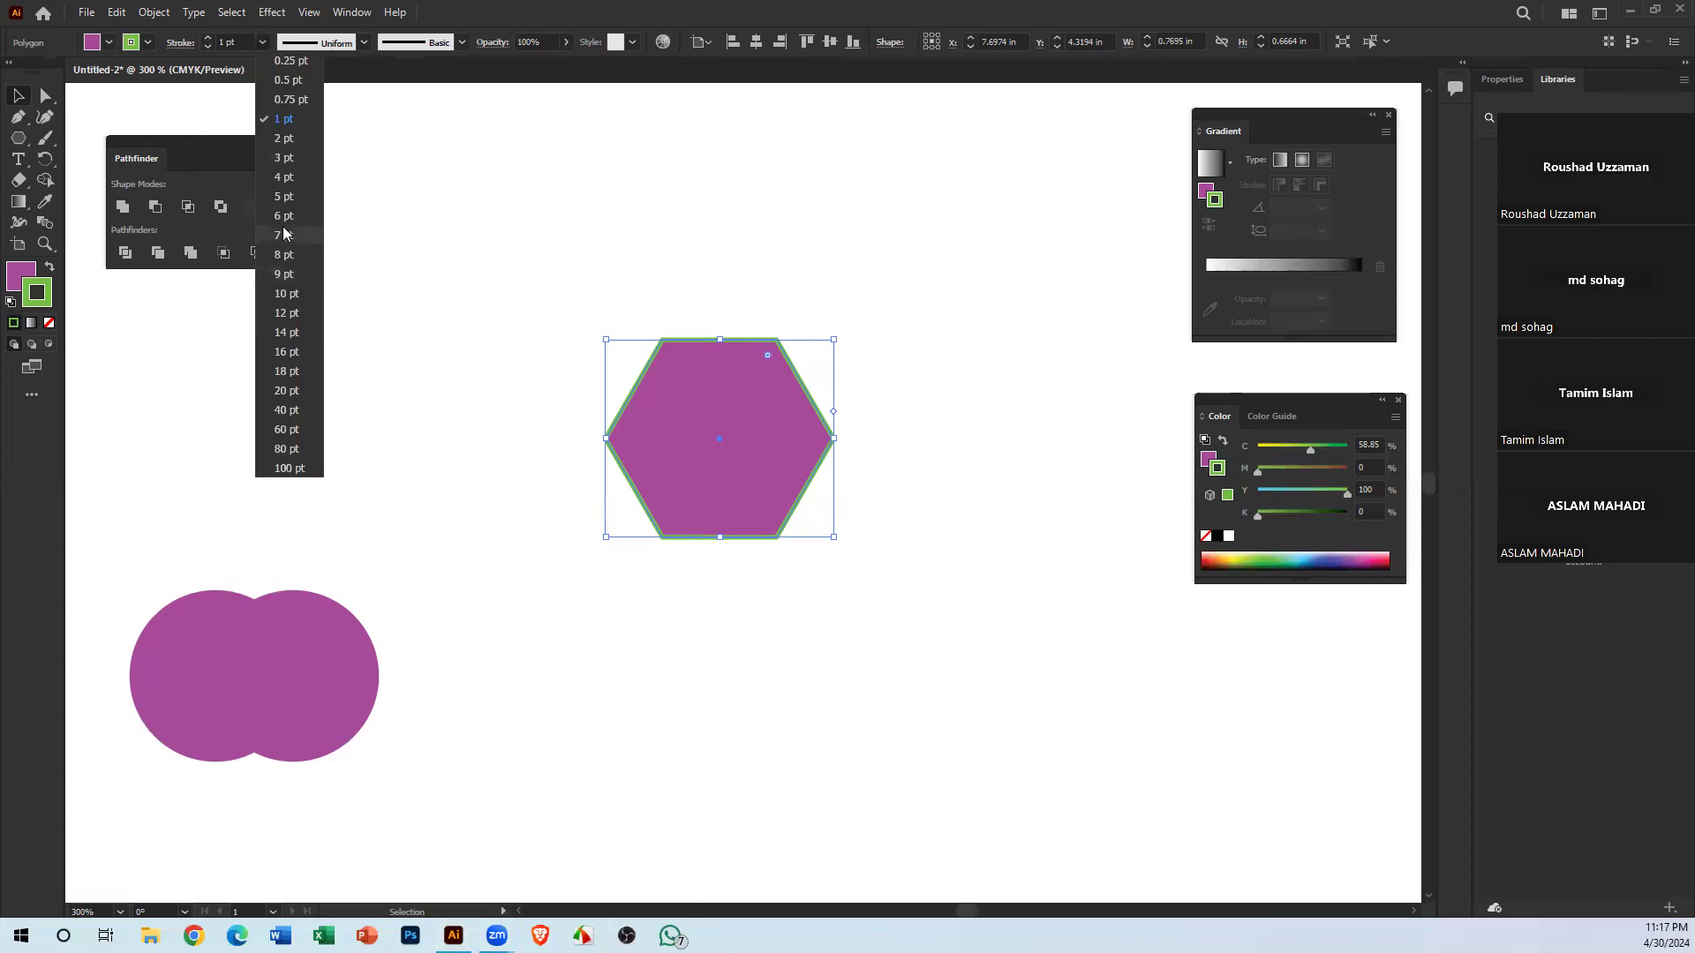
{"action": "left_click", "coordinate": [284, 197]}
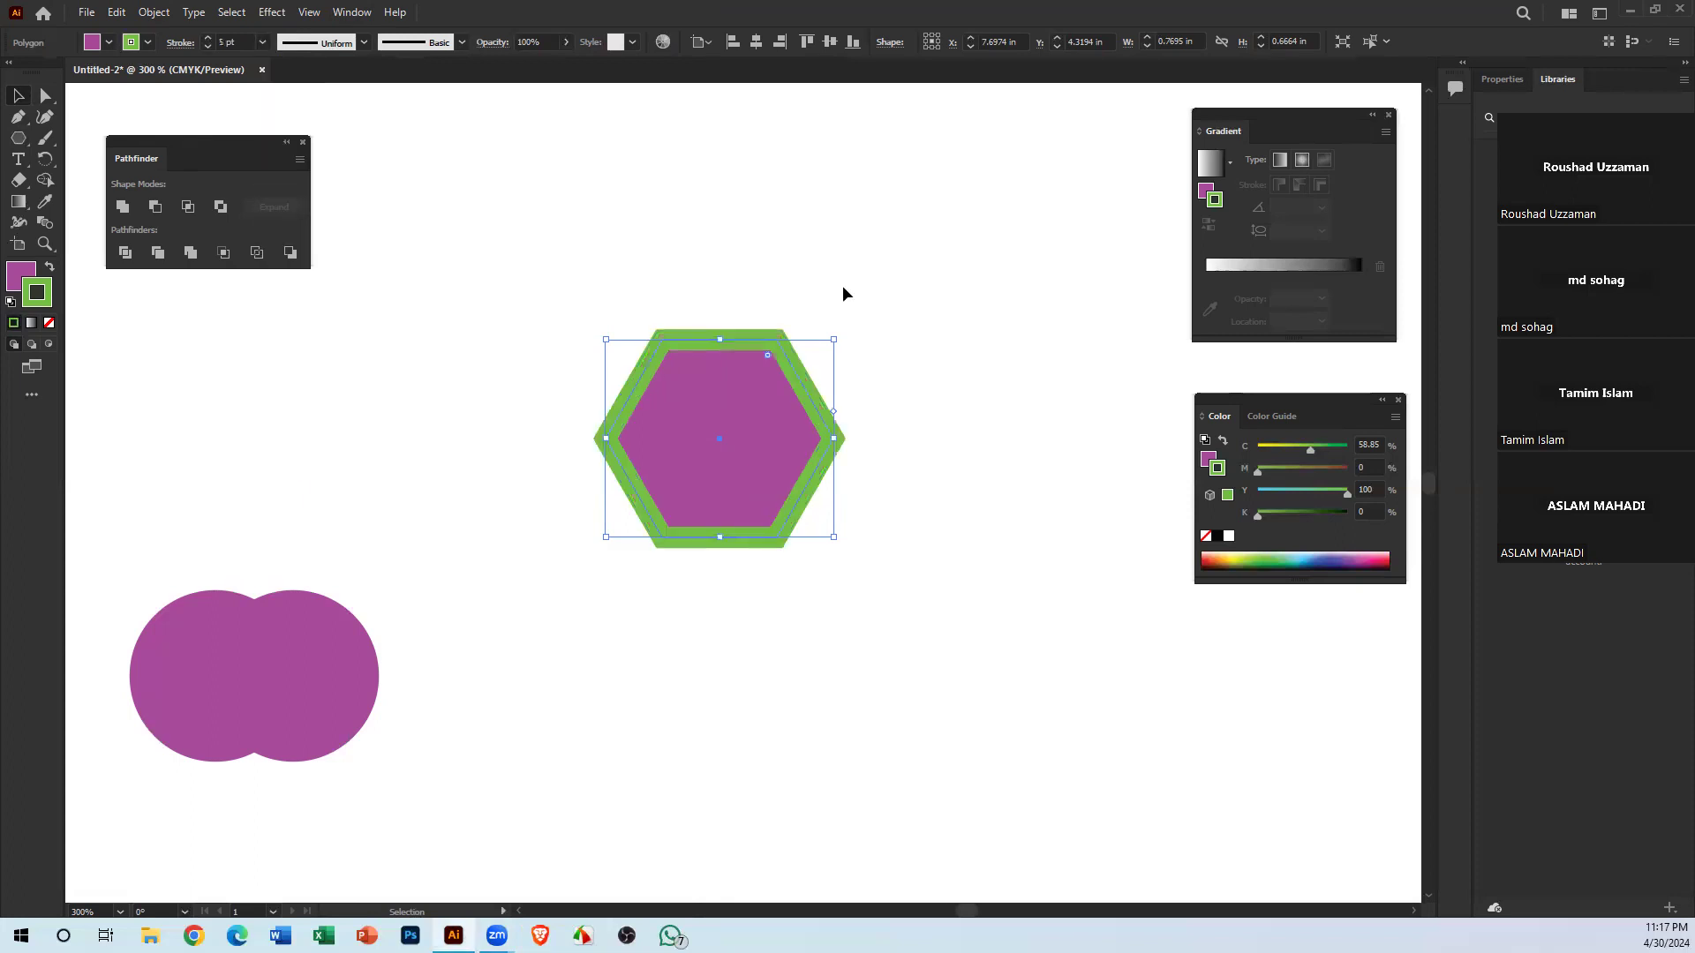
{"action": "left_click", "coordinate": [951, 412]}
{"action": "left_click", "coordinate": [743, 423]}
{"action": "left_click", "coordinate": [861, 140]}
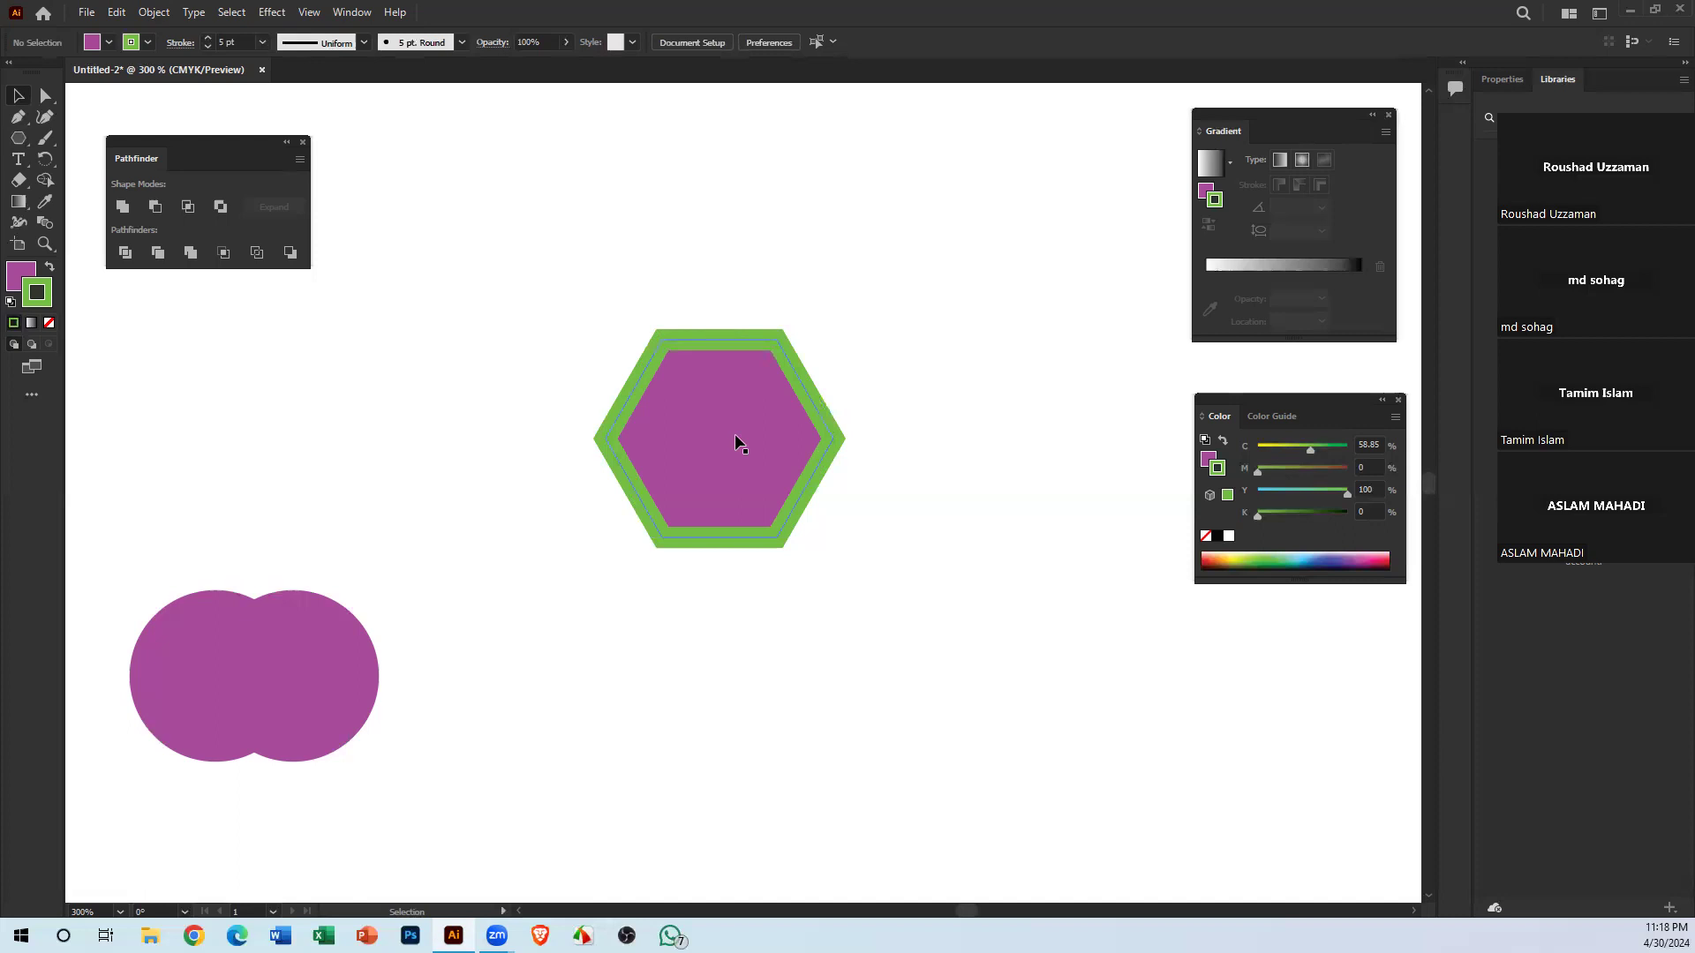
{"action": "left_click_drag", "start_coordinate": [819, 310], "coordinate": [801, 604]}
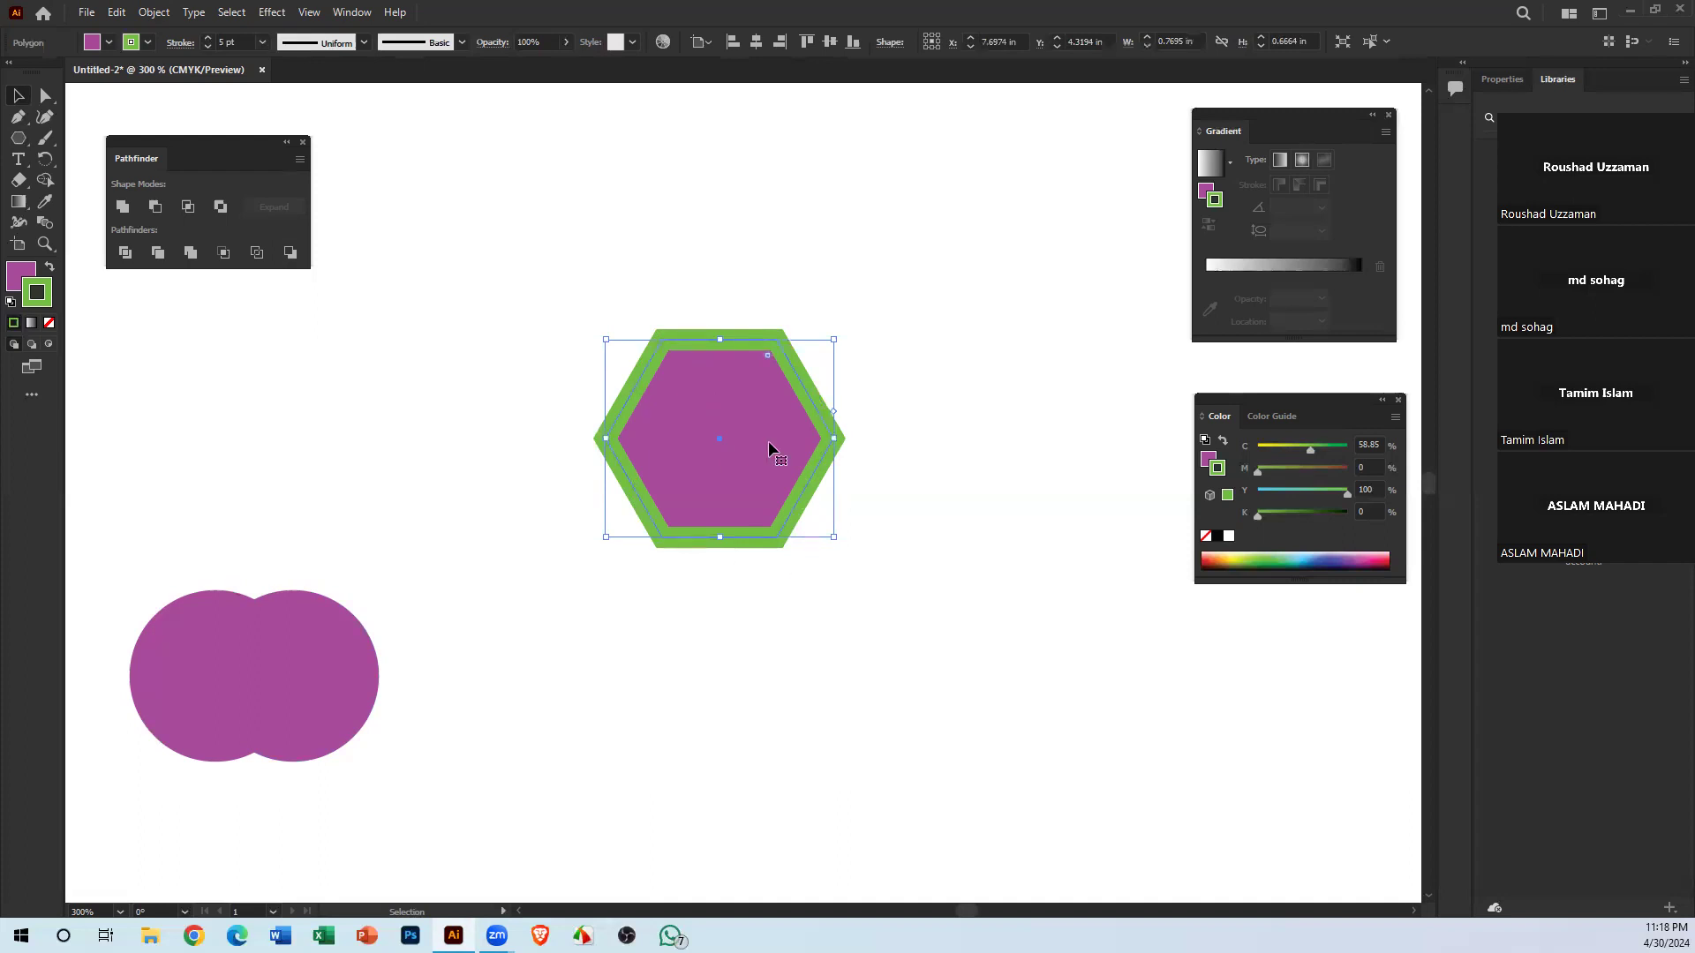
{"action": "left_click_drag", "start_coordinate": [574, 212], "coordinate": [761, 321]}
{"action": "left_click", "coordinate": [544, 383]}
Remove the purple fill from the hexagon so that only its green outline remains
{"action": "left_click", "coordinate": [705, 407]}
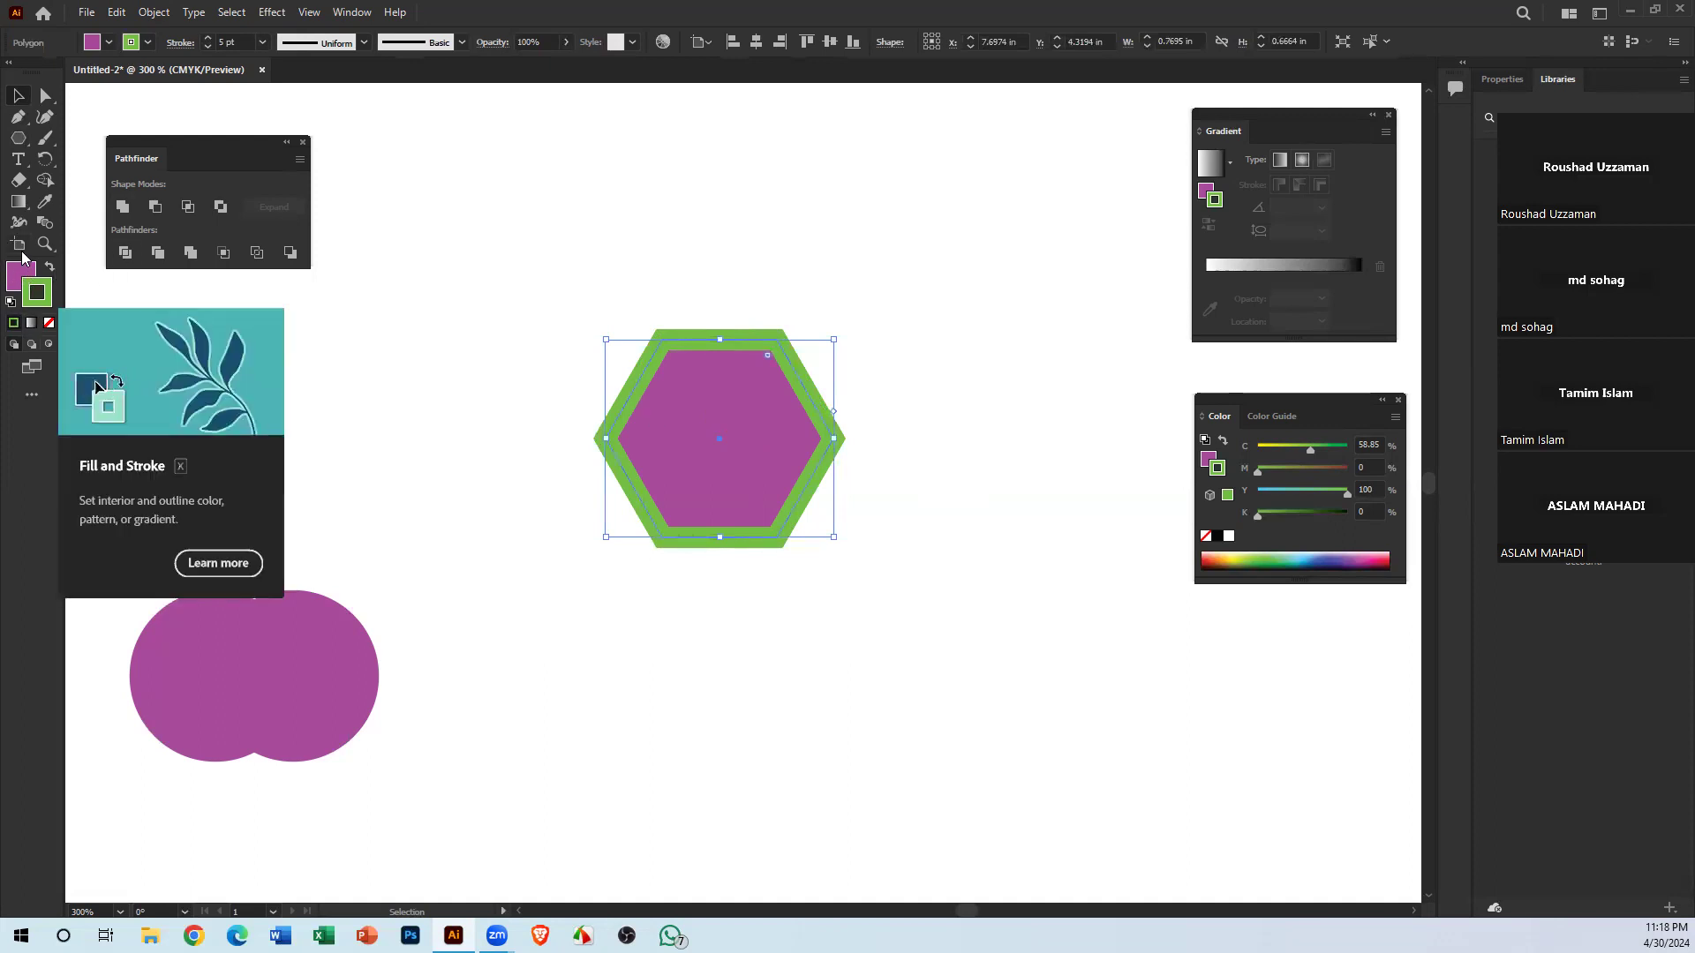
{"action": "left_click", "coordinate": [12, 280]}
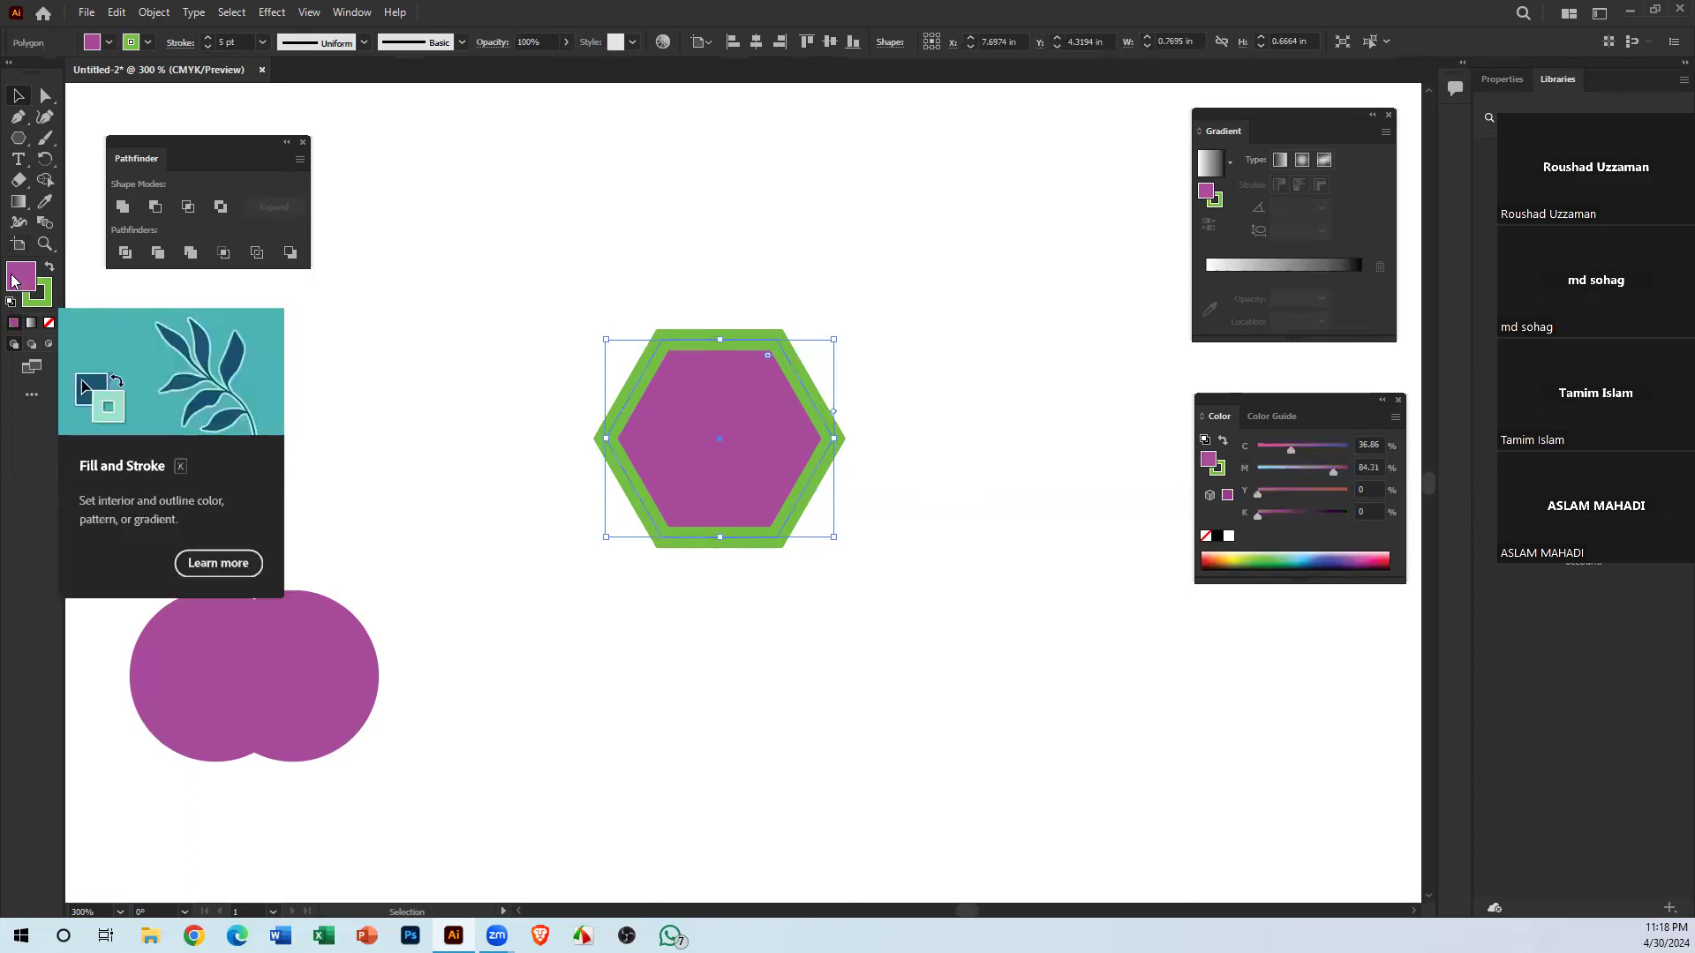
{"action": "left_click", "coordinate": [49, 323]}
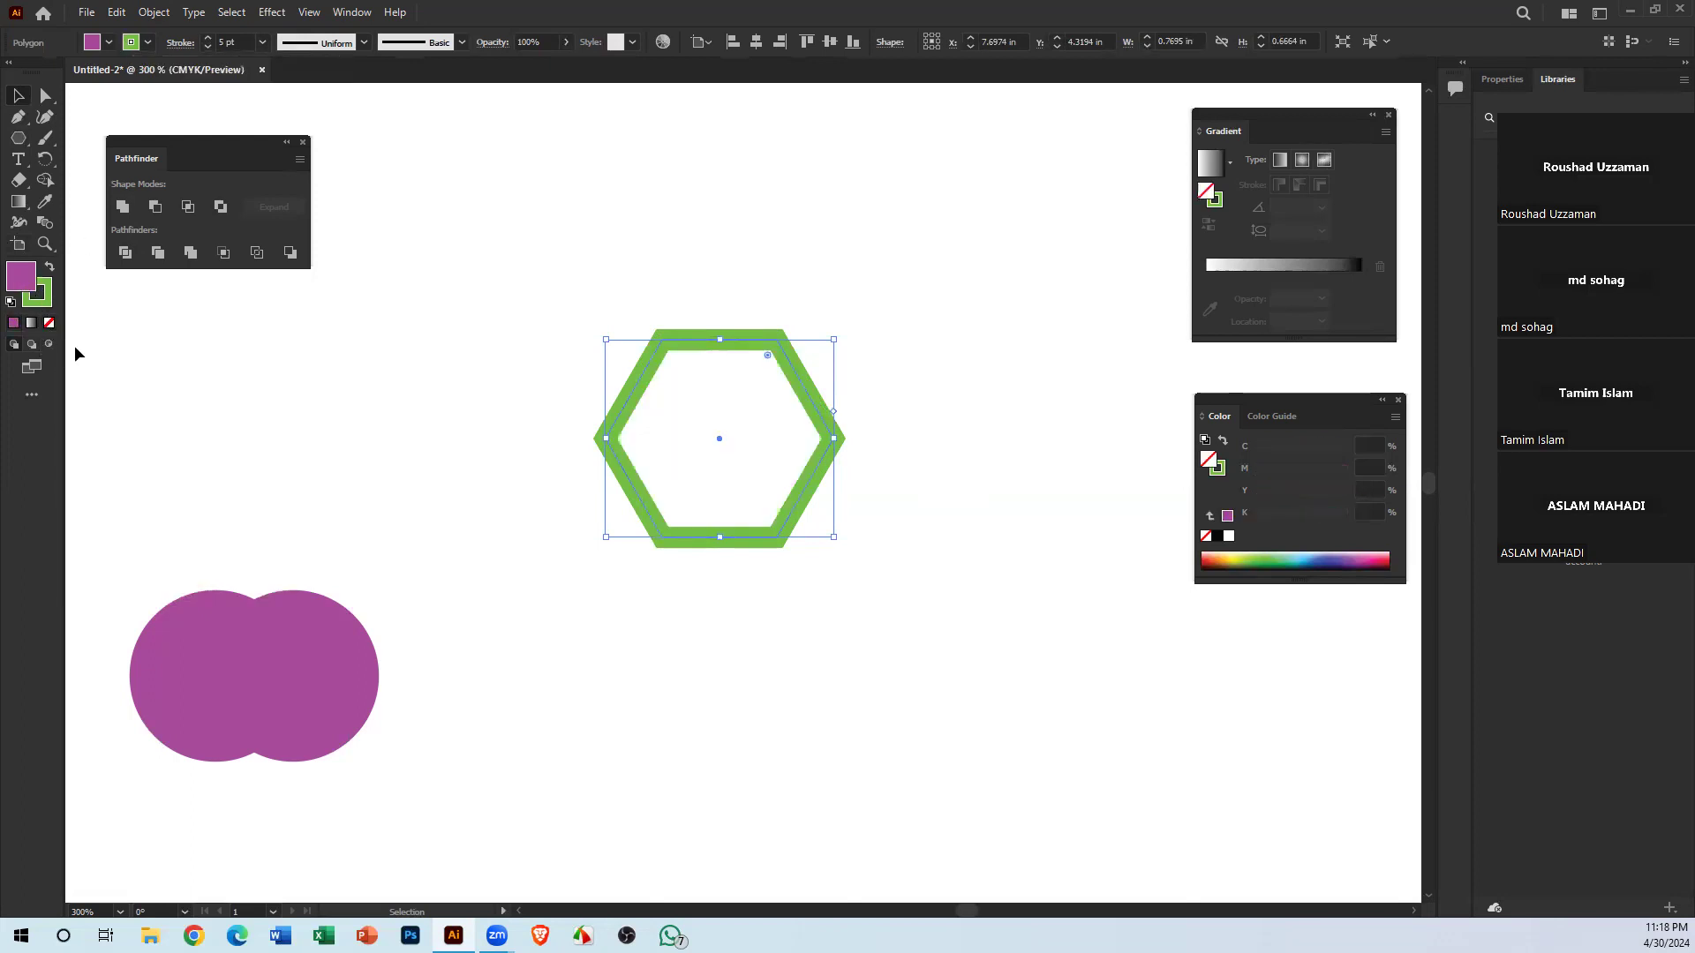
{"action": "left_click", "coordinate": [648, 435]}
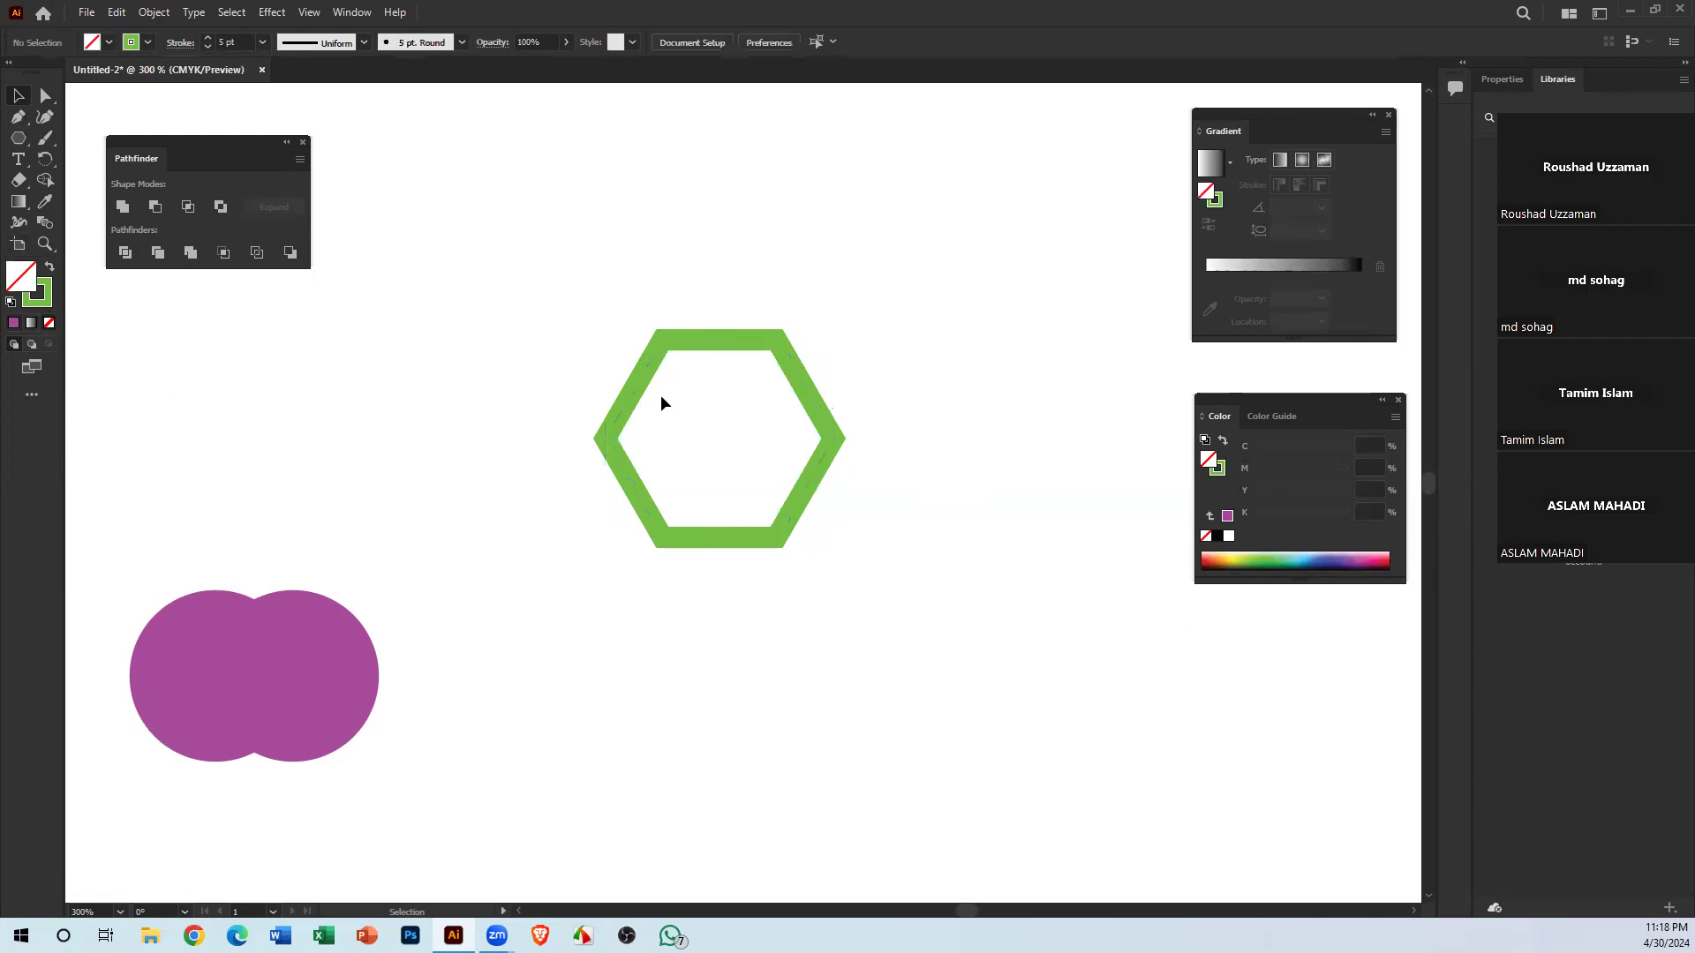
{"action": "left_click", "coordinate": [821, 378]}
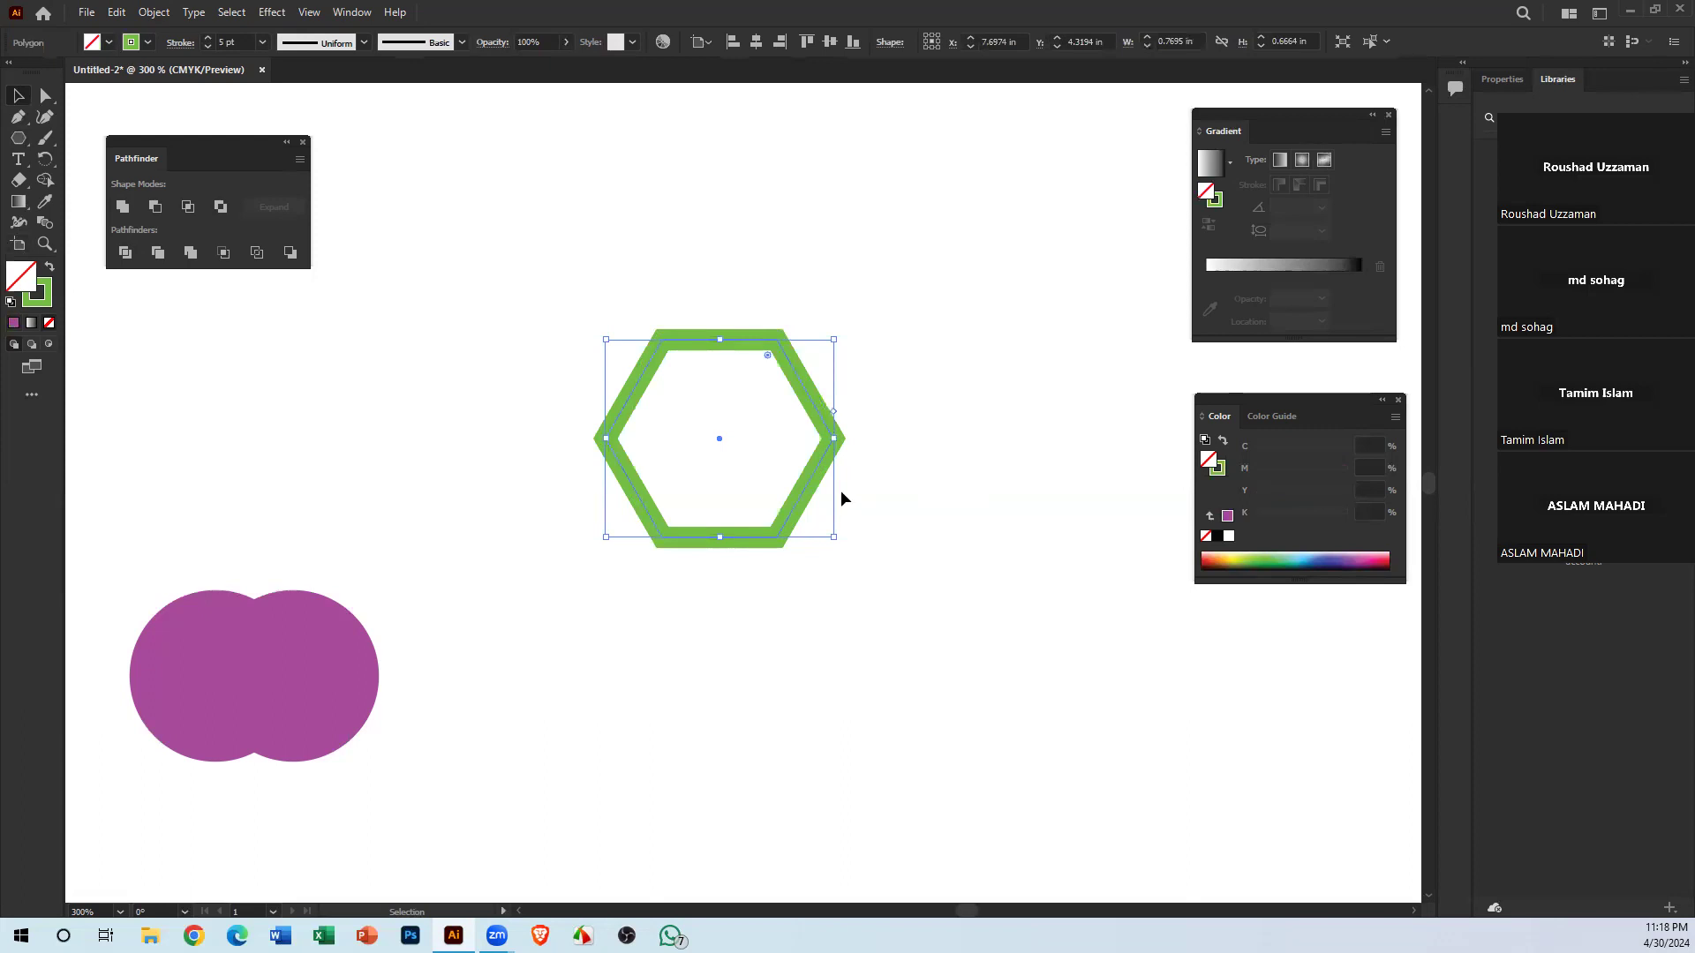
With nothing selected, set the fill colour to red and the stroke to none
{"action": "key", "text": "ctrl+minus"}
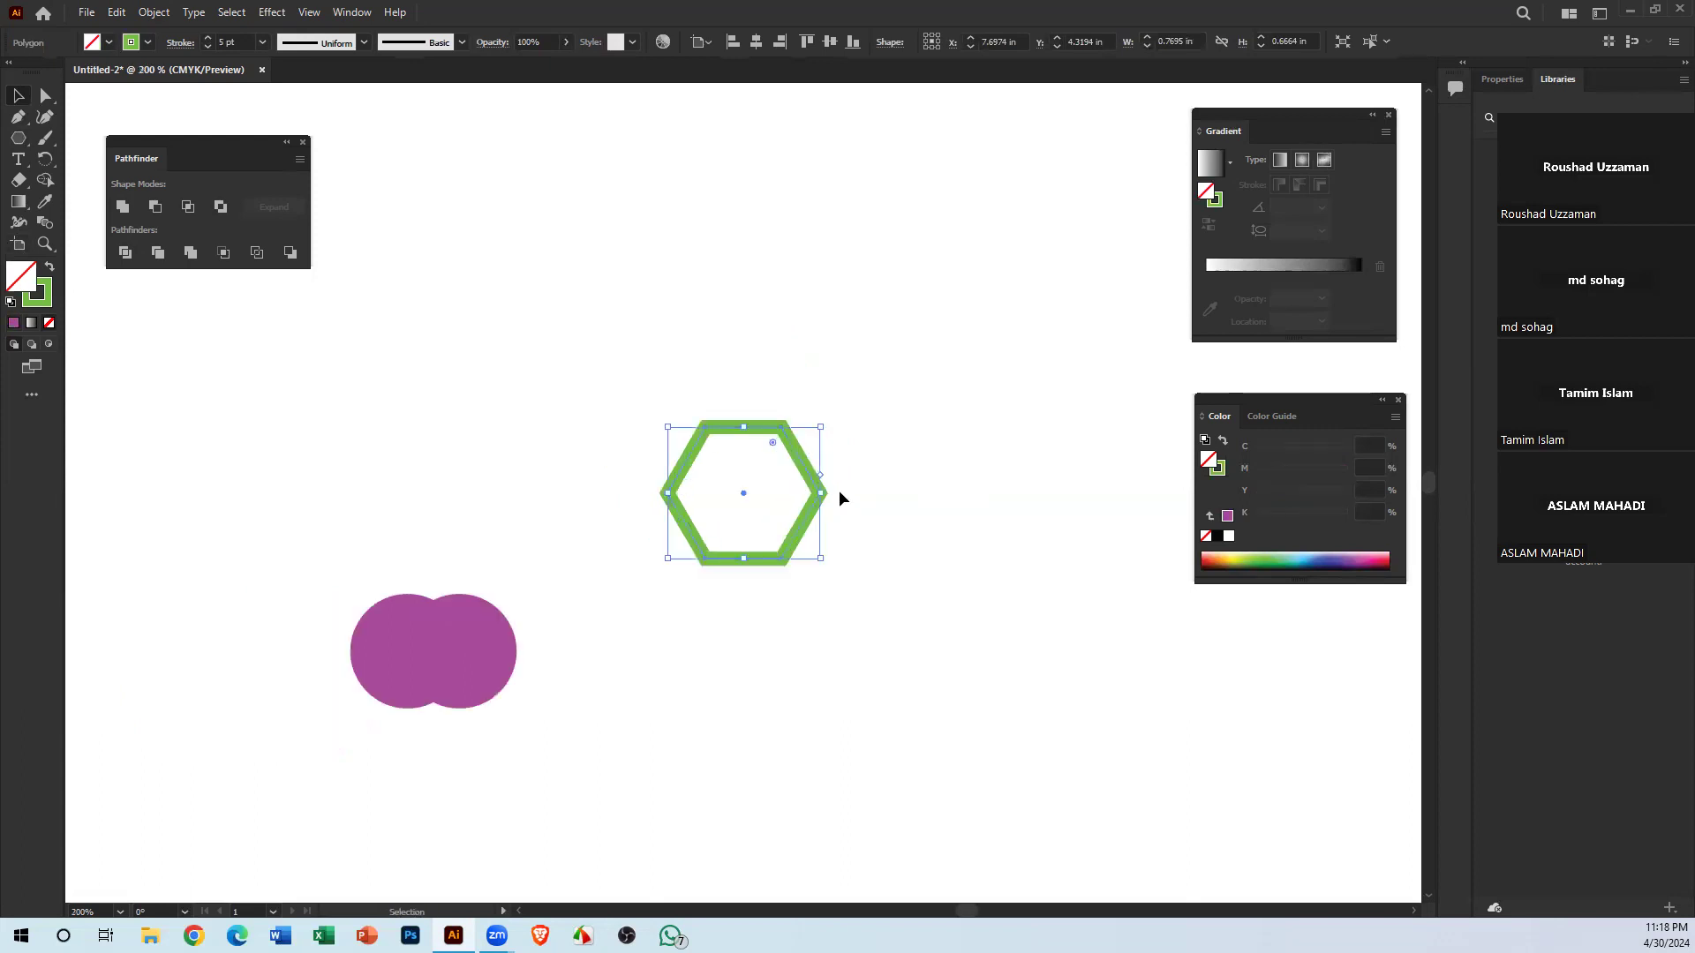
{"action": "left_click_drag", "start_coordinate": [1083, 504], "coordinate": [859, 393]}
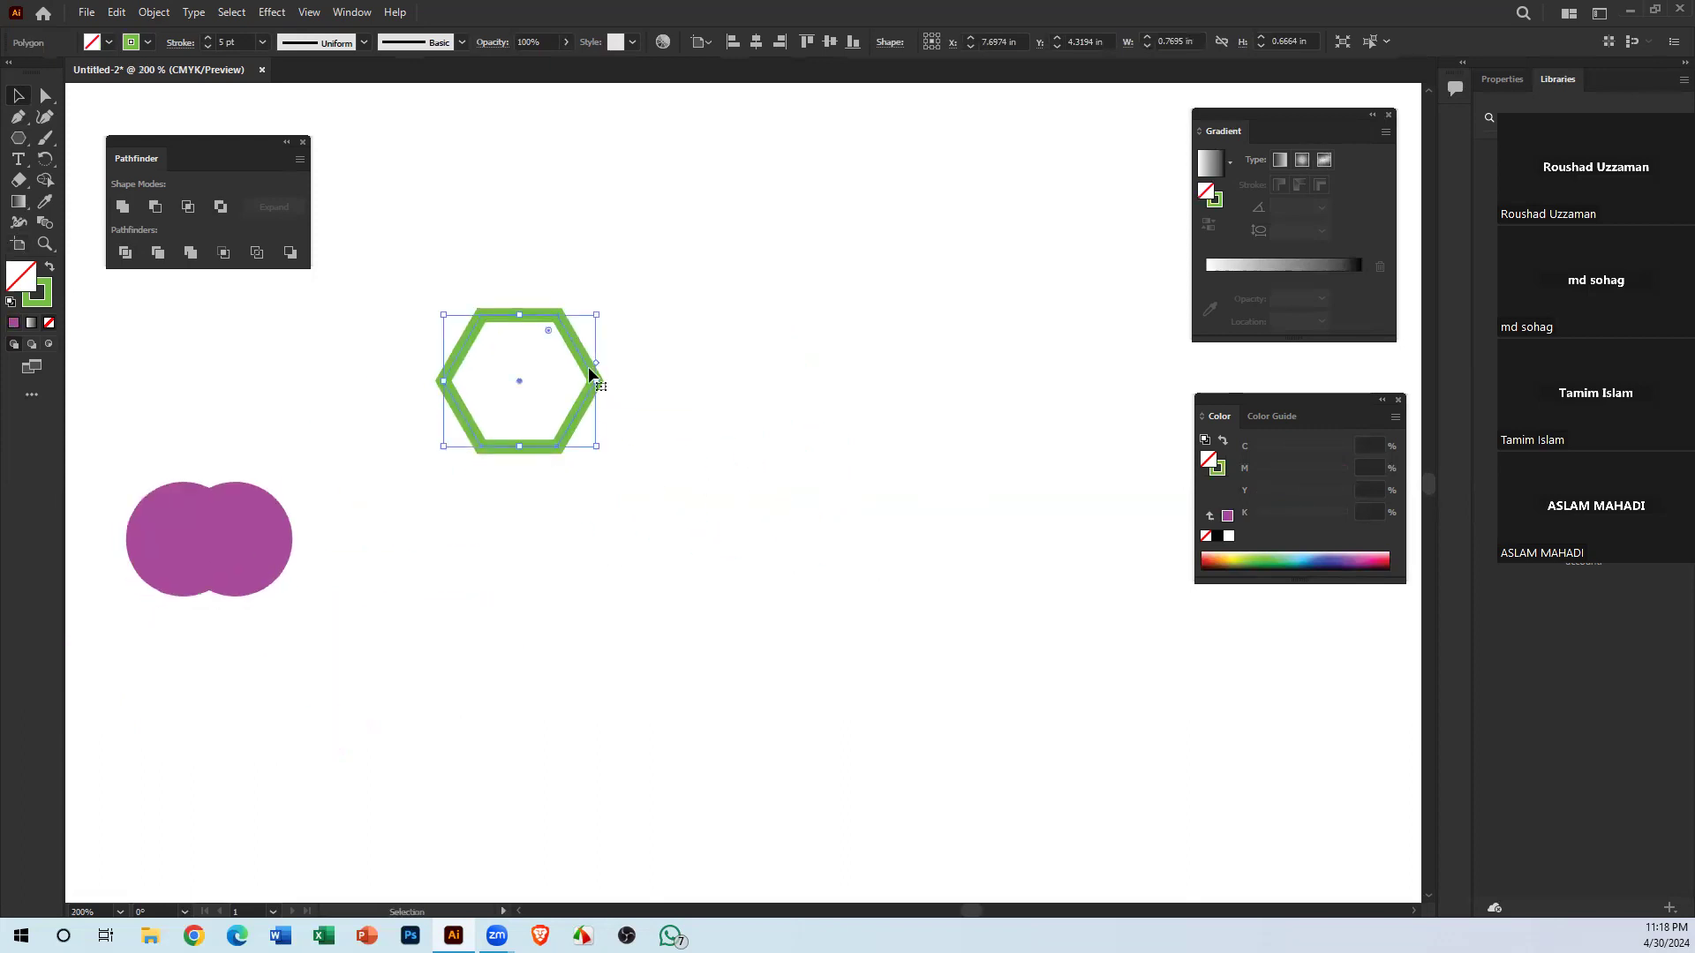
{"action": "left_click_drag", "start_coordinate": [1007, 709], "coordinate": [922, 247]}
{"action": "left_click_drag", "start_coordinate": [859, 184], "coordinate": [1041, 604]}
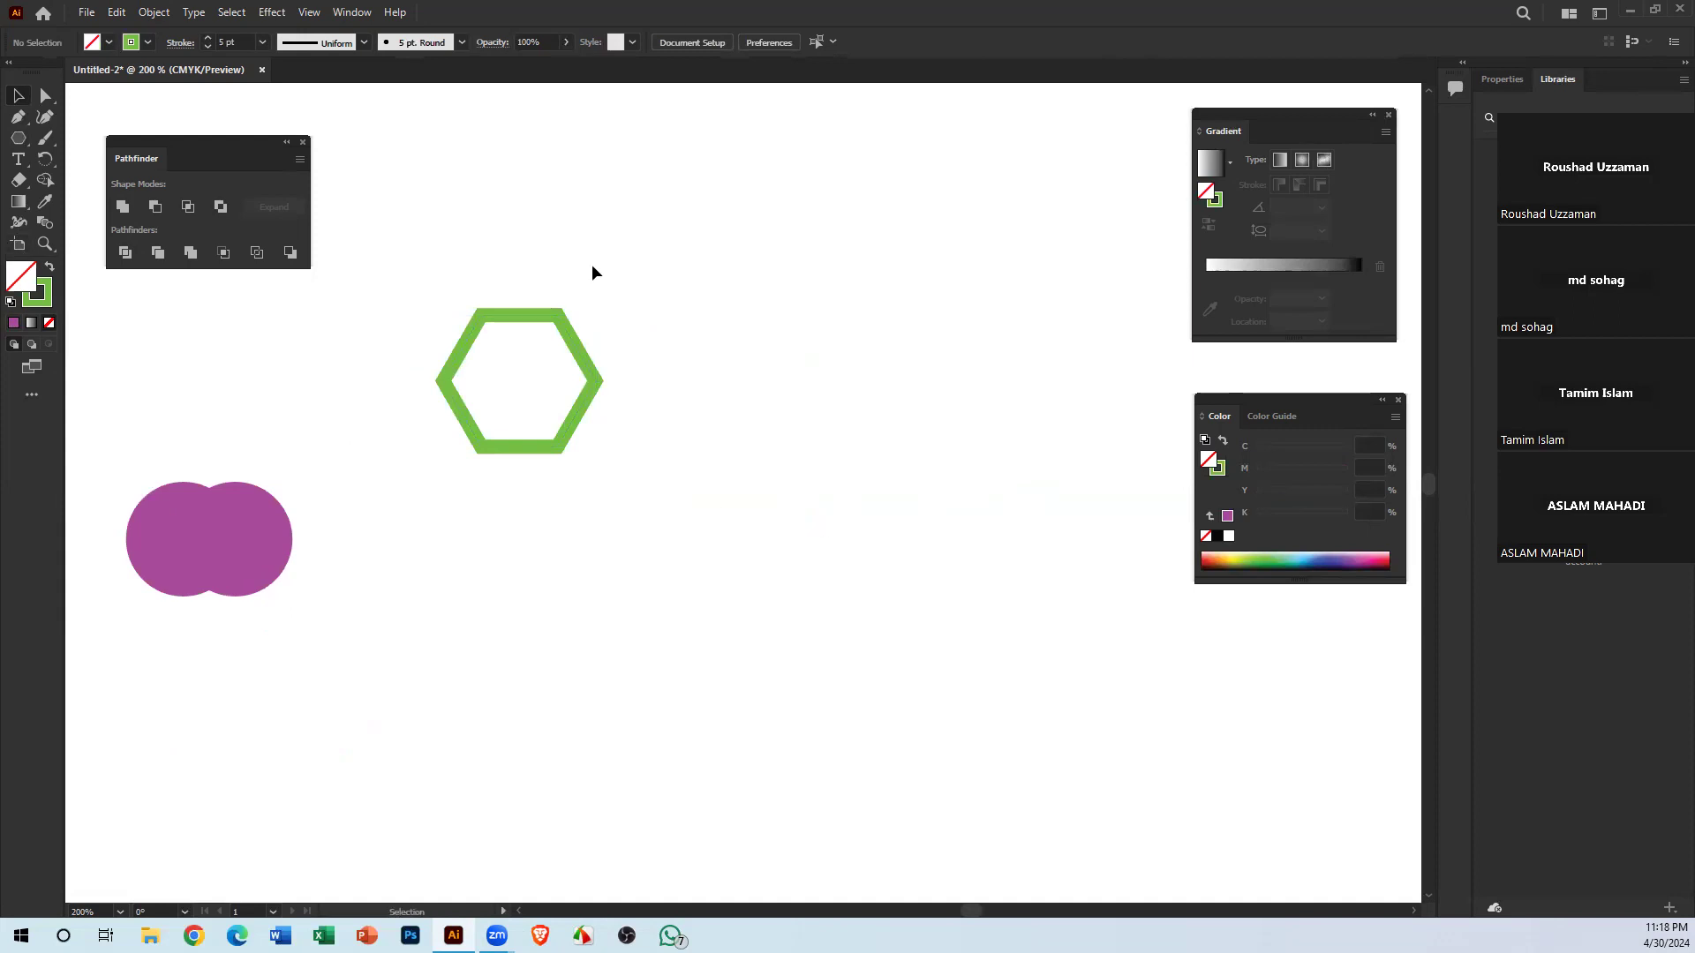
{"action": "double_click", "coordinate": [21, 279]}
{"action": "left_click_drag", "start_coordinate": [882, 390], "coordinate": [1064, 642]}
{"action": "left_click", "coordinate": [837, 350]}
{"action": "left_click", "coordinate": [1034, 356]}
{"action": "left_click", "coordinate": [41, 293]}
{"action": "left_click", "coordinate": [48, 322]}
{"action": "left_click", "coordinate": [22, 276]}
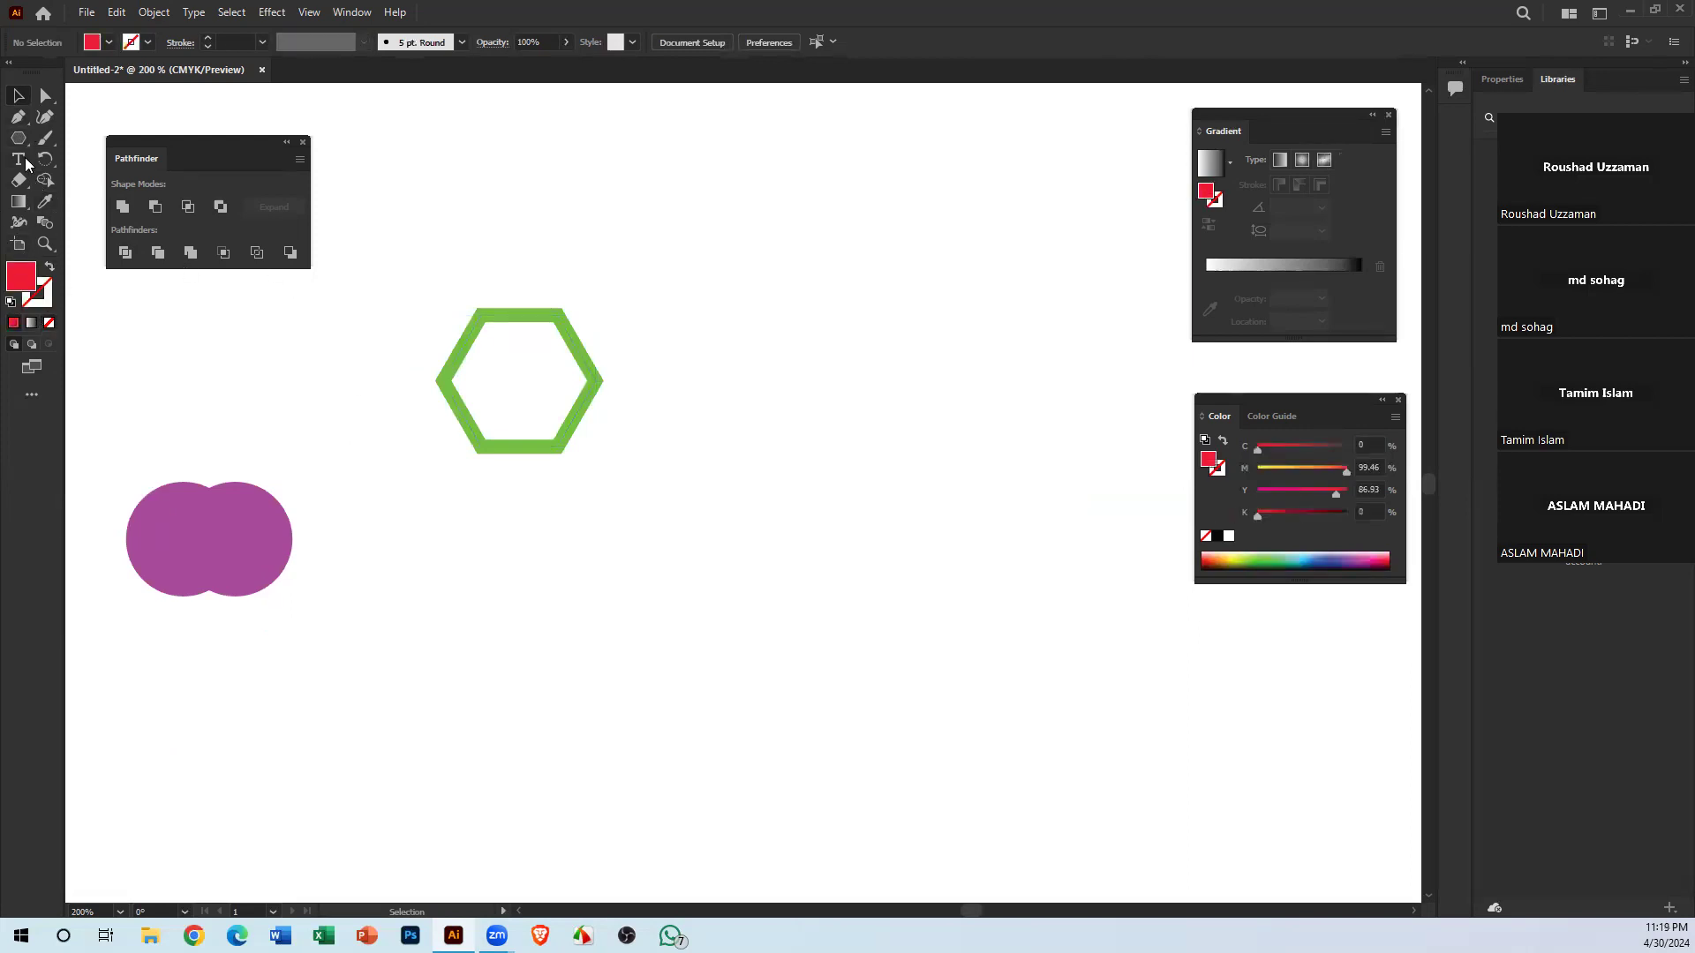
Draw a red rectangle about 1.92 in wide and 1.75 in high to the right of the hexagon
{"action": "left_click_drag", "start_coordinate": [17, 138], "coordinate": [94, 134]}
{"action": "mouse_move", "coordinate": [738, 291]}
{"action": "left_mouse_down"}
{"action": "mouse_move", "coordinate": [804, 488]}
{"action": "mouse_move", "coordinate": [1118, 639]}
{"action": "left_mouse_up"}
{"action": "left_click", "coordinate": [20, 95]}
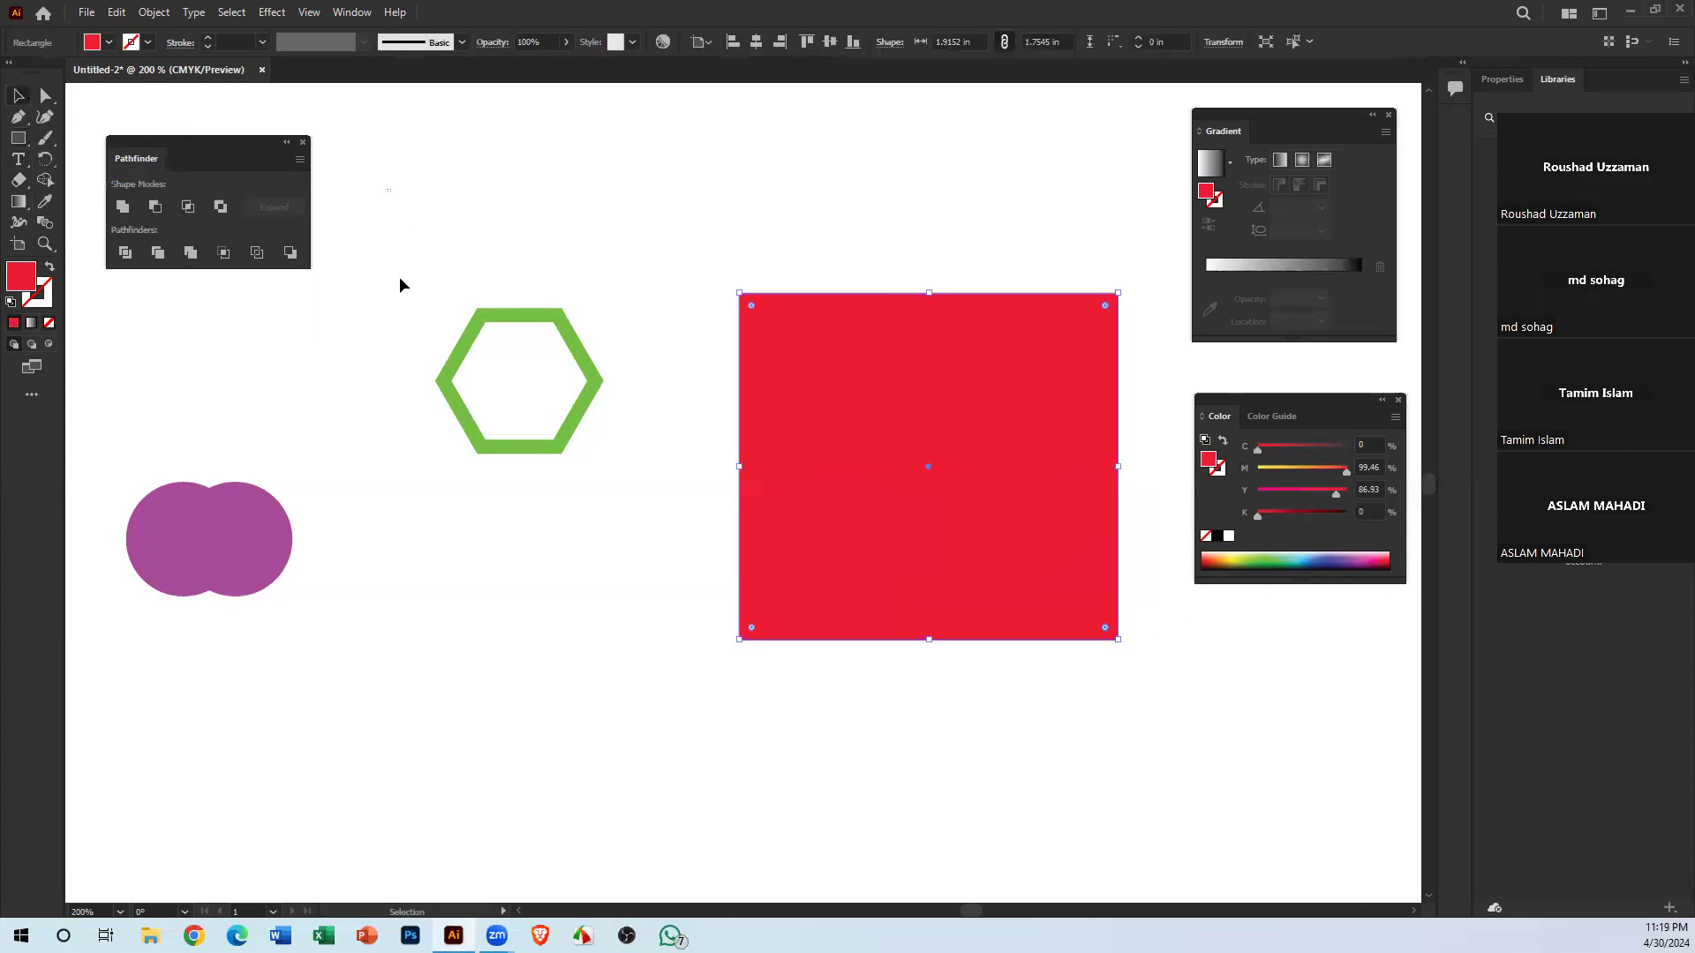
{"action": "left_click", "coordinate": [399, 278]}
Move the green hexagon outline onto the red rectangle and bring it to the front
{"action": "left_click_drag", "start_coordinate": [464, 316], "coordinate": [881, 409]}
{"action": "right_click", "coordinate": [883, 409]}
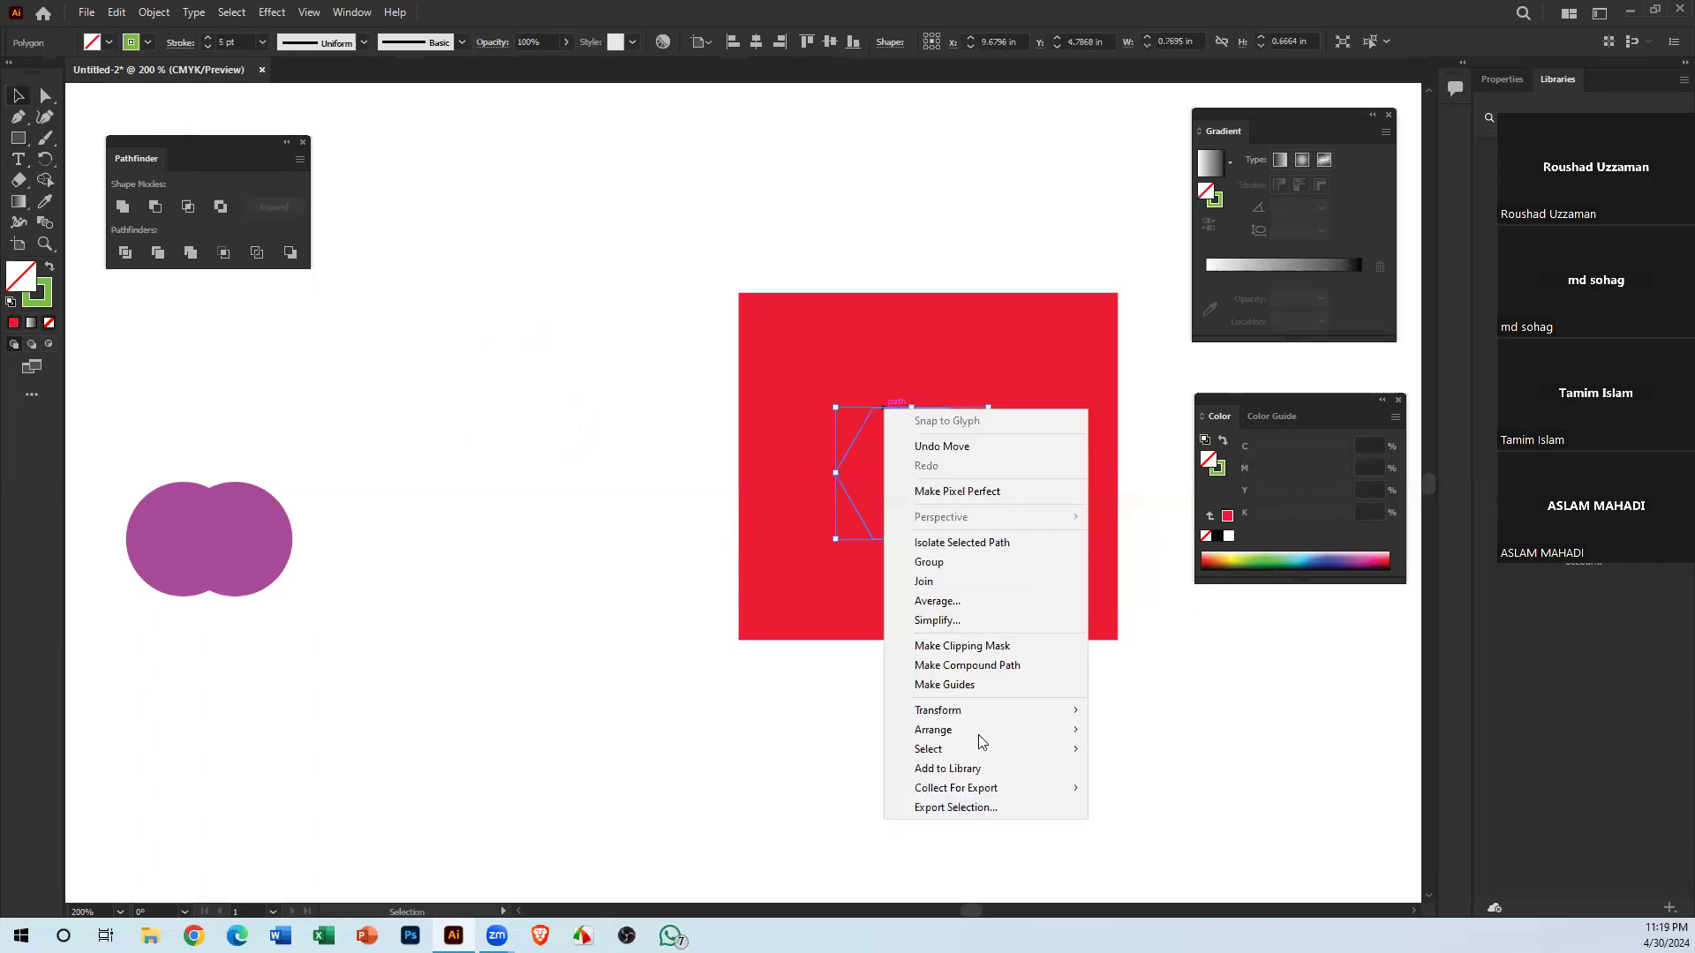
{"action": "key", "text": "ctrl+shift+]"}
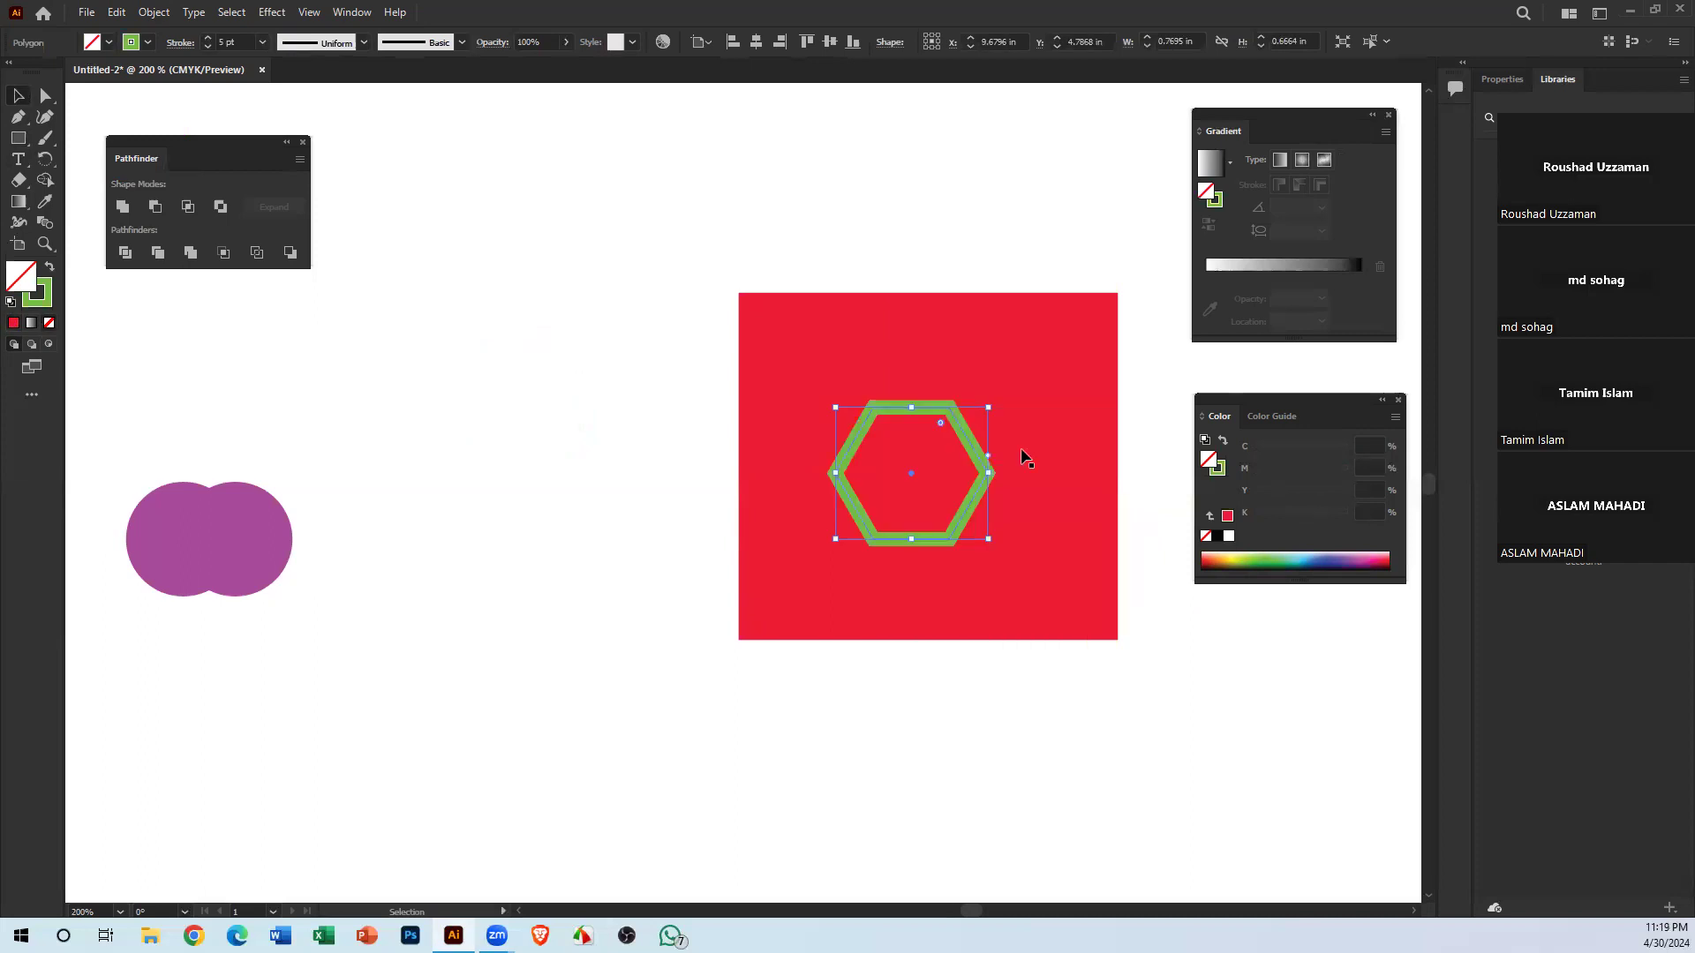
Move the hexagon outline off the red rectangle to the empty area on its left
{"action": "left_click", "coordinate": [727, 439]}
{"action": "left_click_drag", "start_coordinate": [976, 461], "coordinate": [657, 385]}
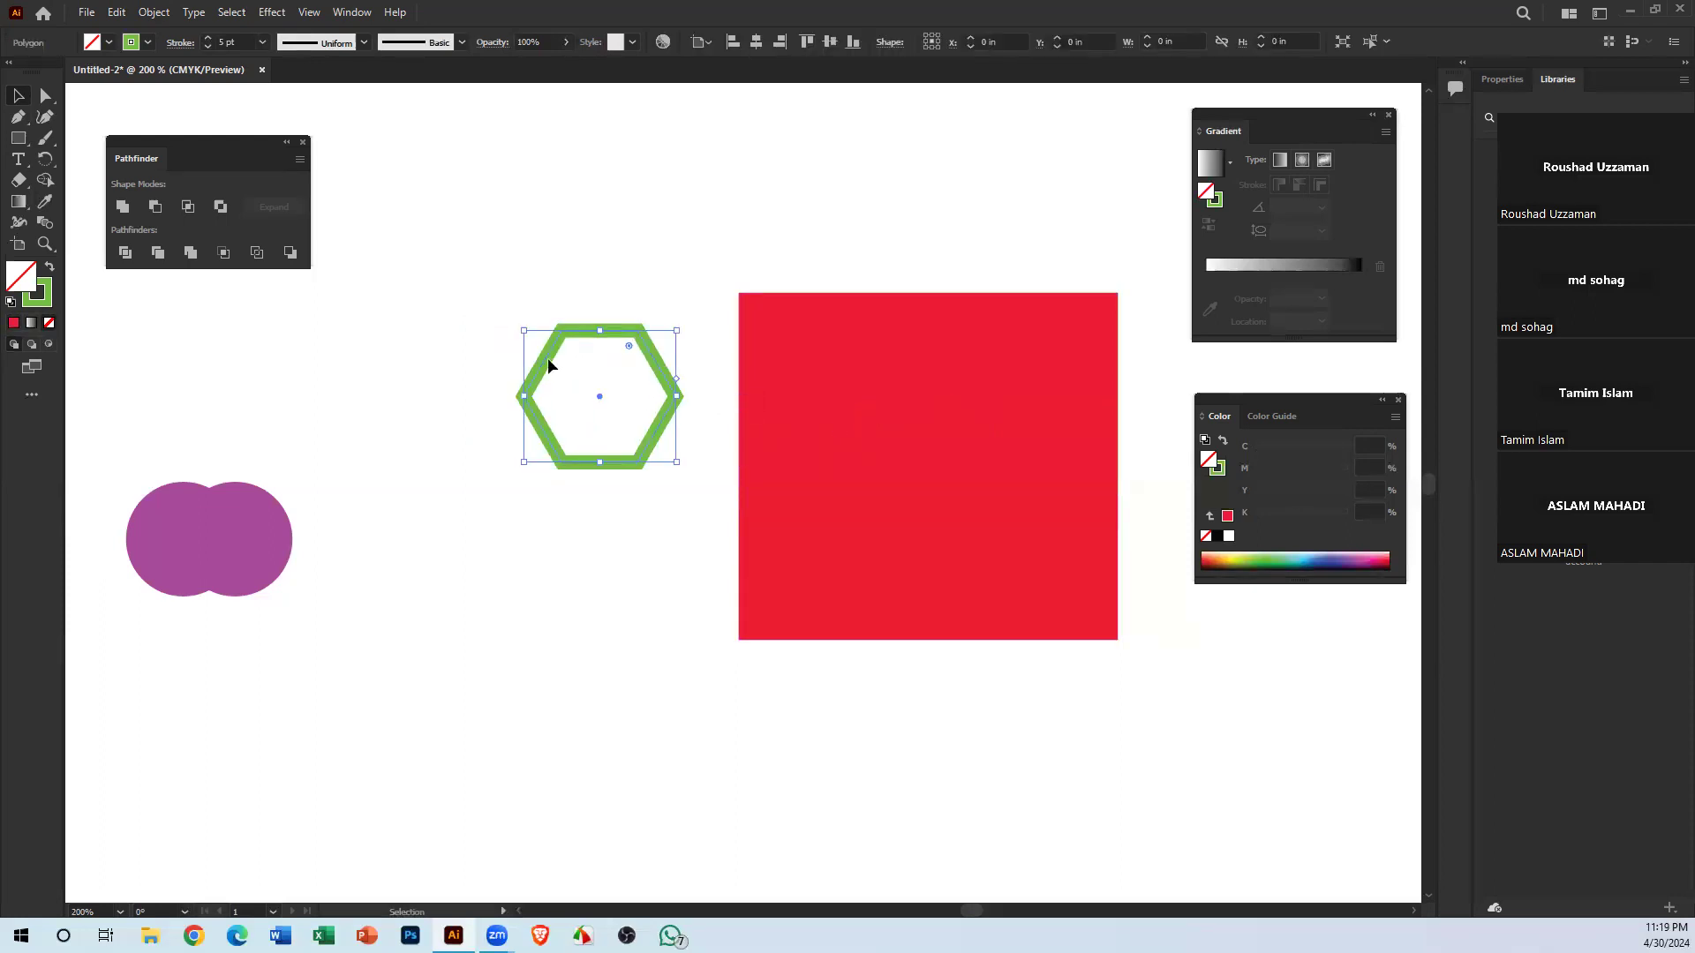
{"action": "left_click", "coordinate": [662, 685]}
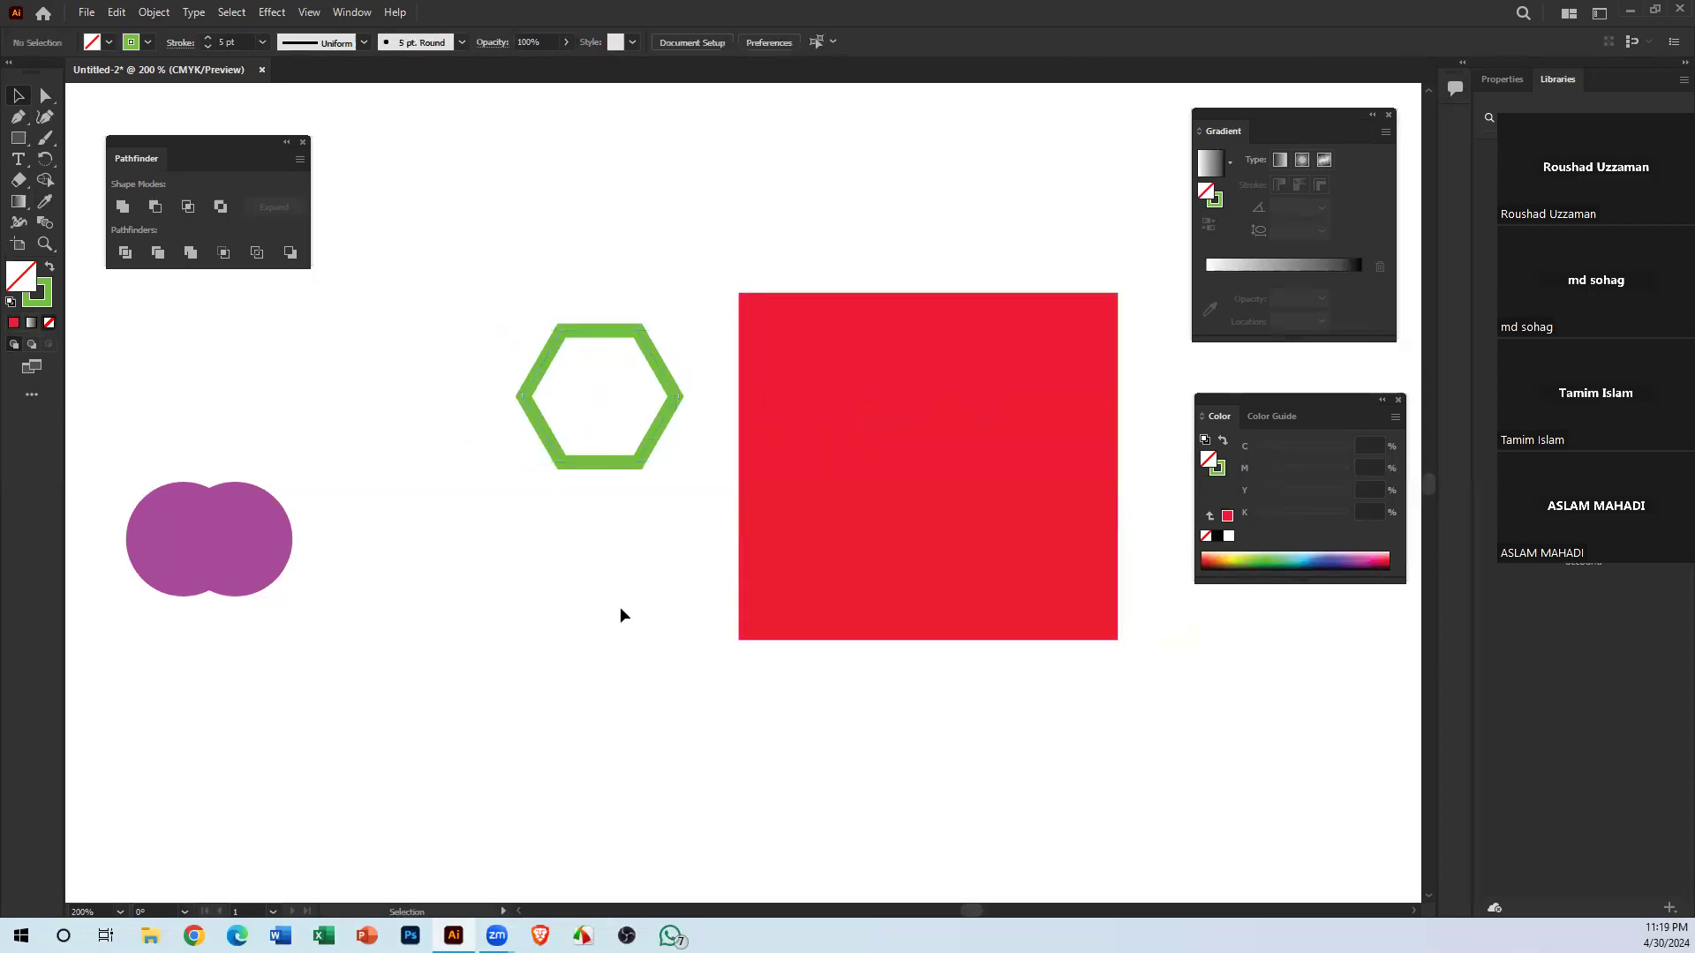
Reduce the hexagon outline's stroke weight to 0.5 pt and deselect it
{"action": "left_click_drag", "start_coordinate": [622, 609], "coordinate": [600, 181]}
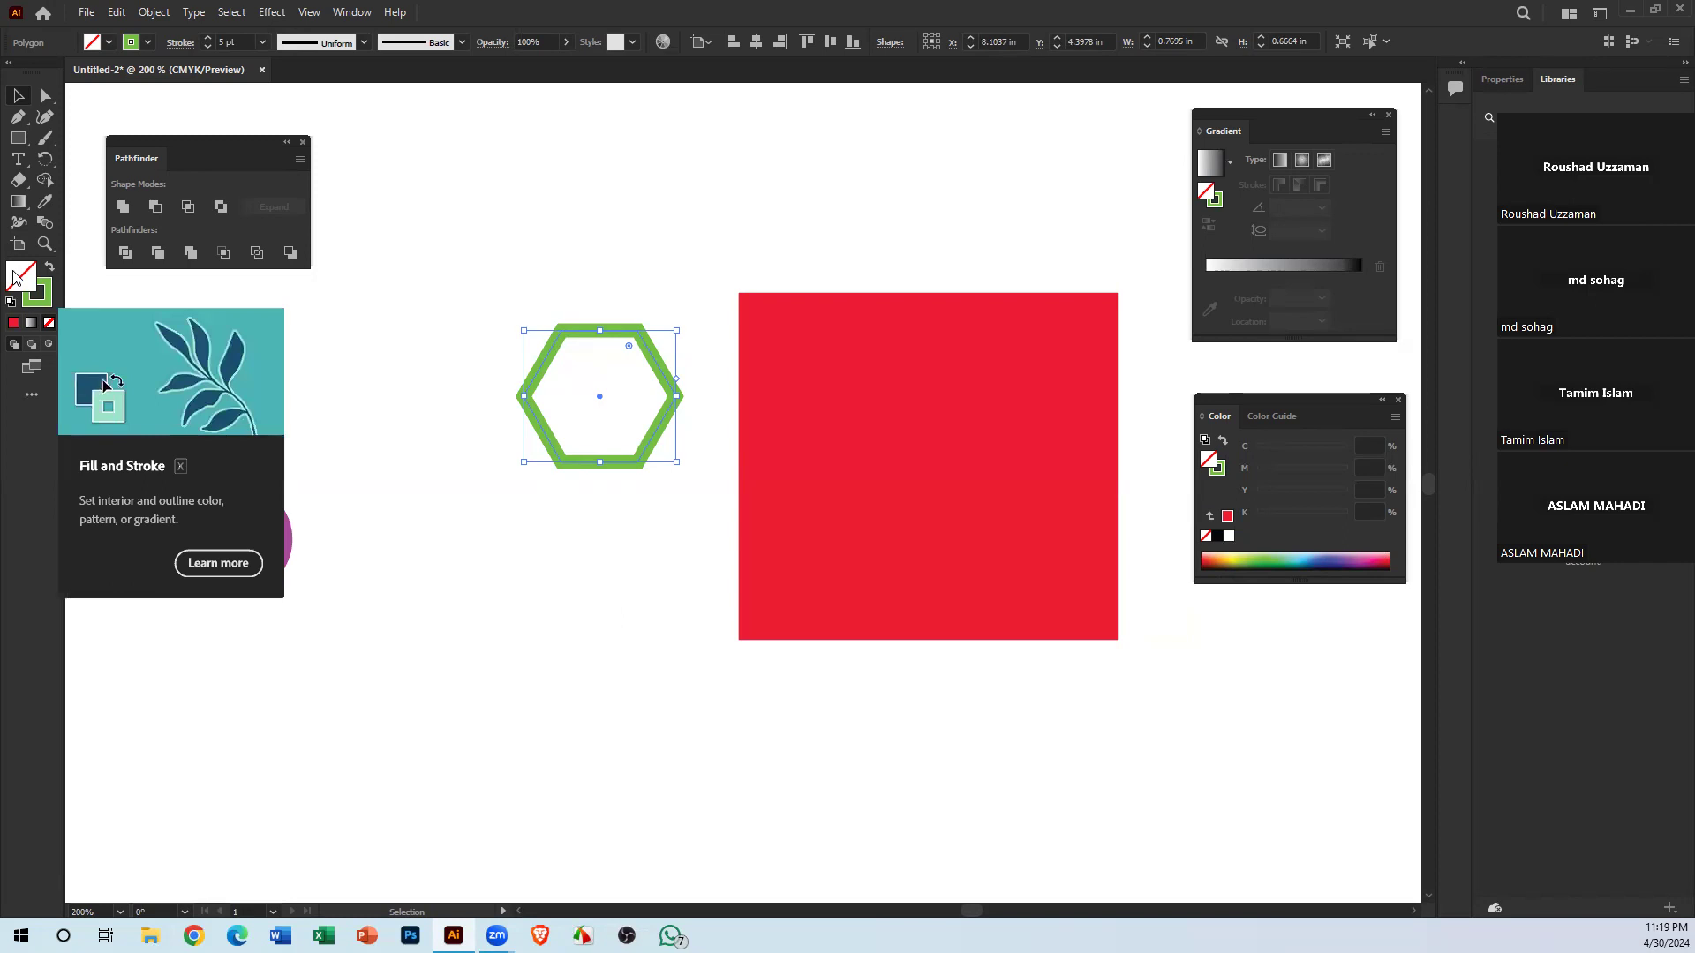
{"action": "left_click", "coordinate": [512, 555]}
{"action": "left_click_drag", "start_coordinate": [580, 246], "coordinate": [584, 570]}
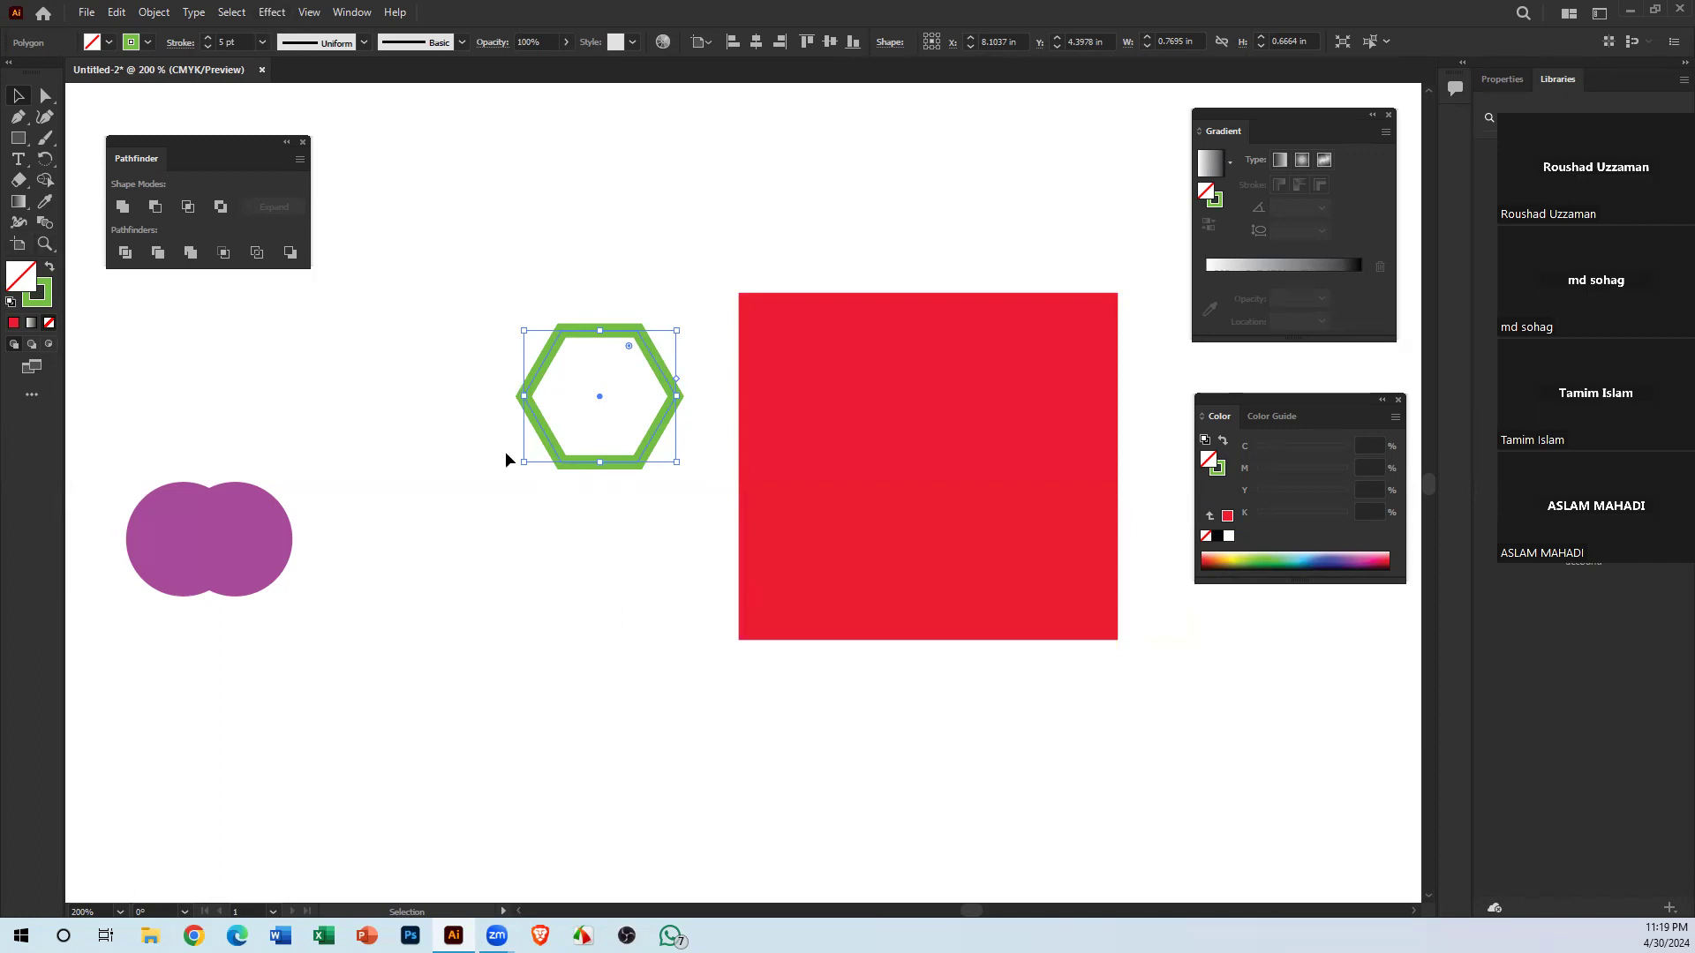
{"action": "left_click", "coordinate": [263, 44]}
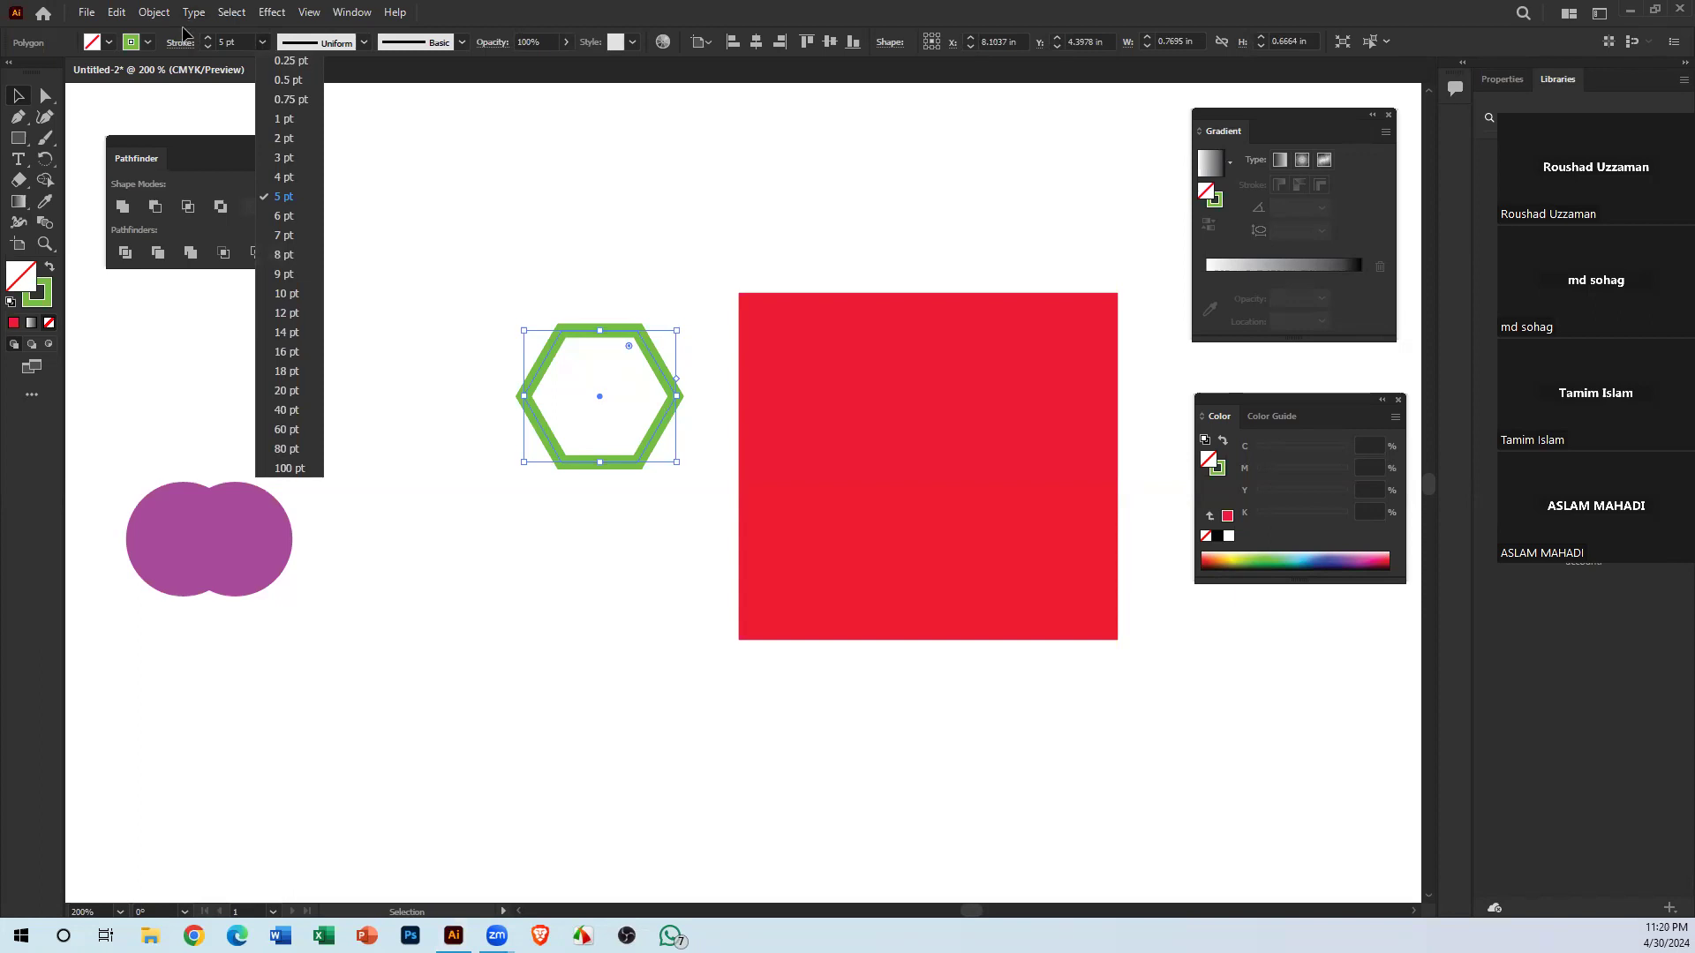
{"action": "left_click", "coordinate": [284, 80]}
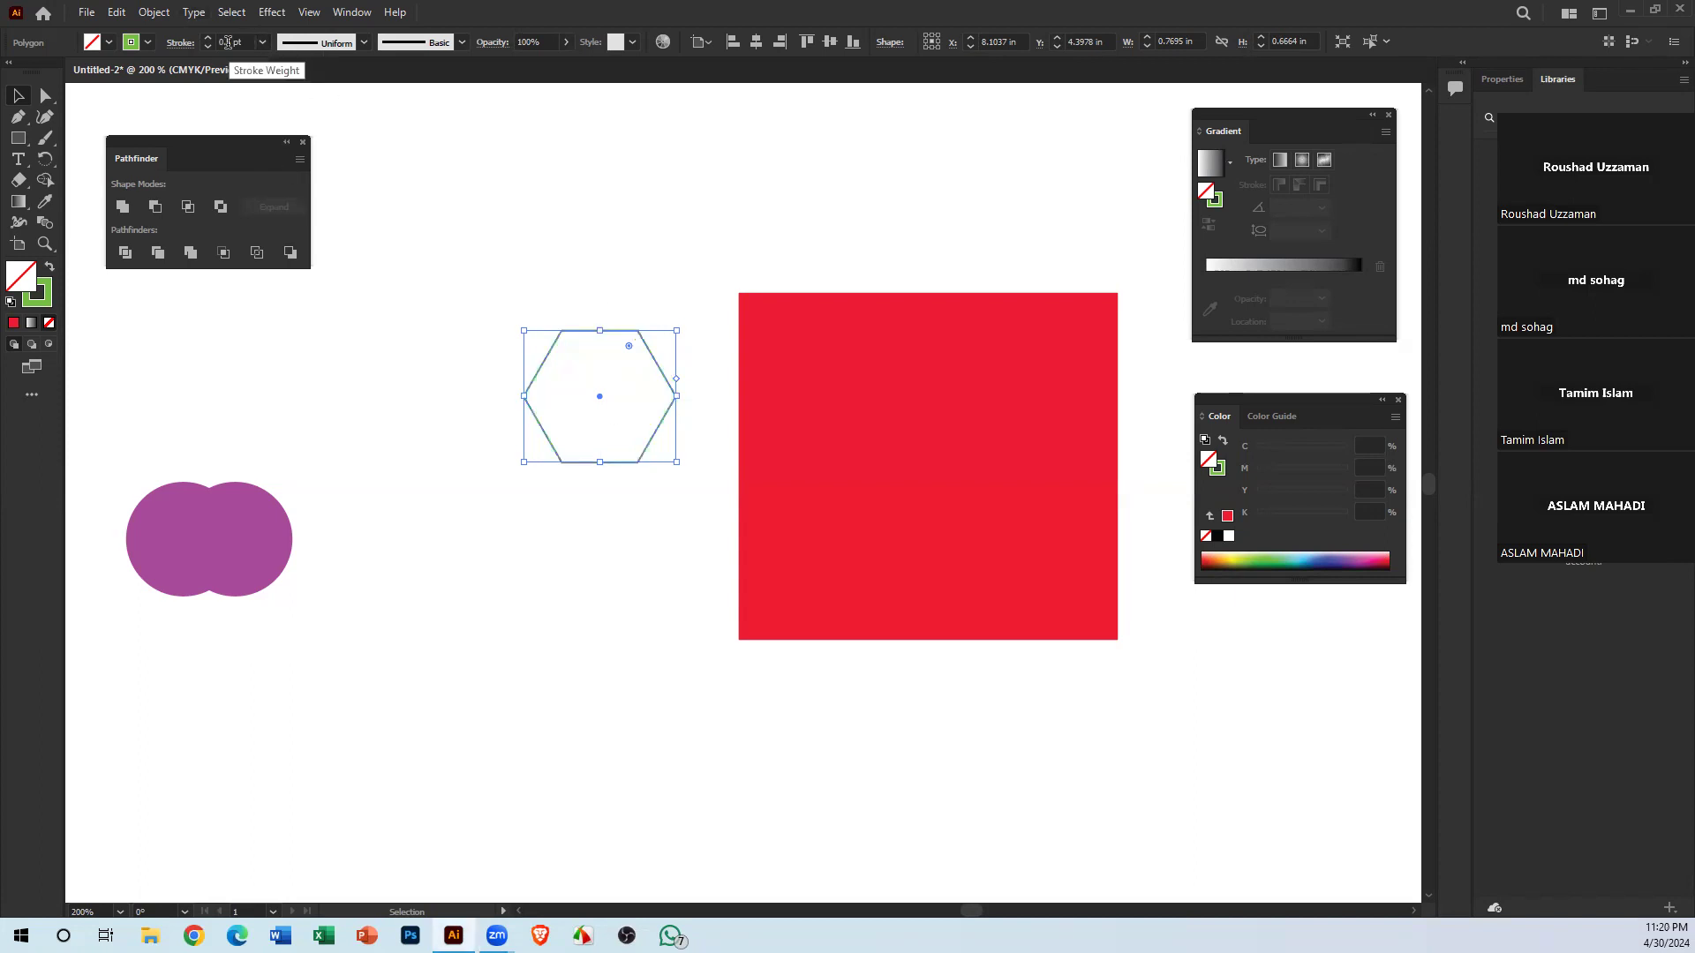
{"action": "left_click", "coordinate": [645, 430]}
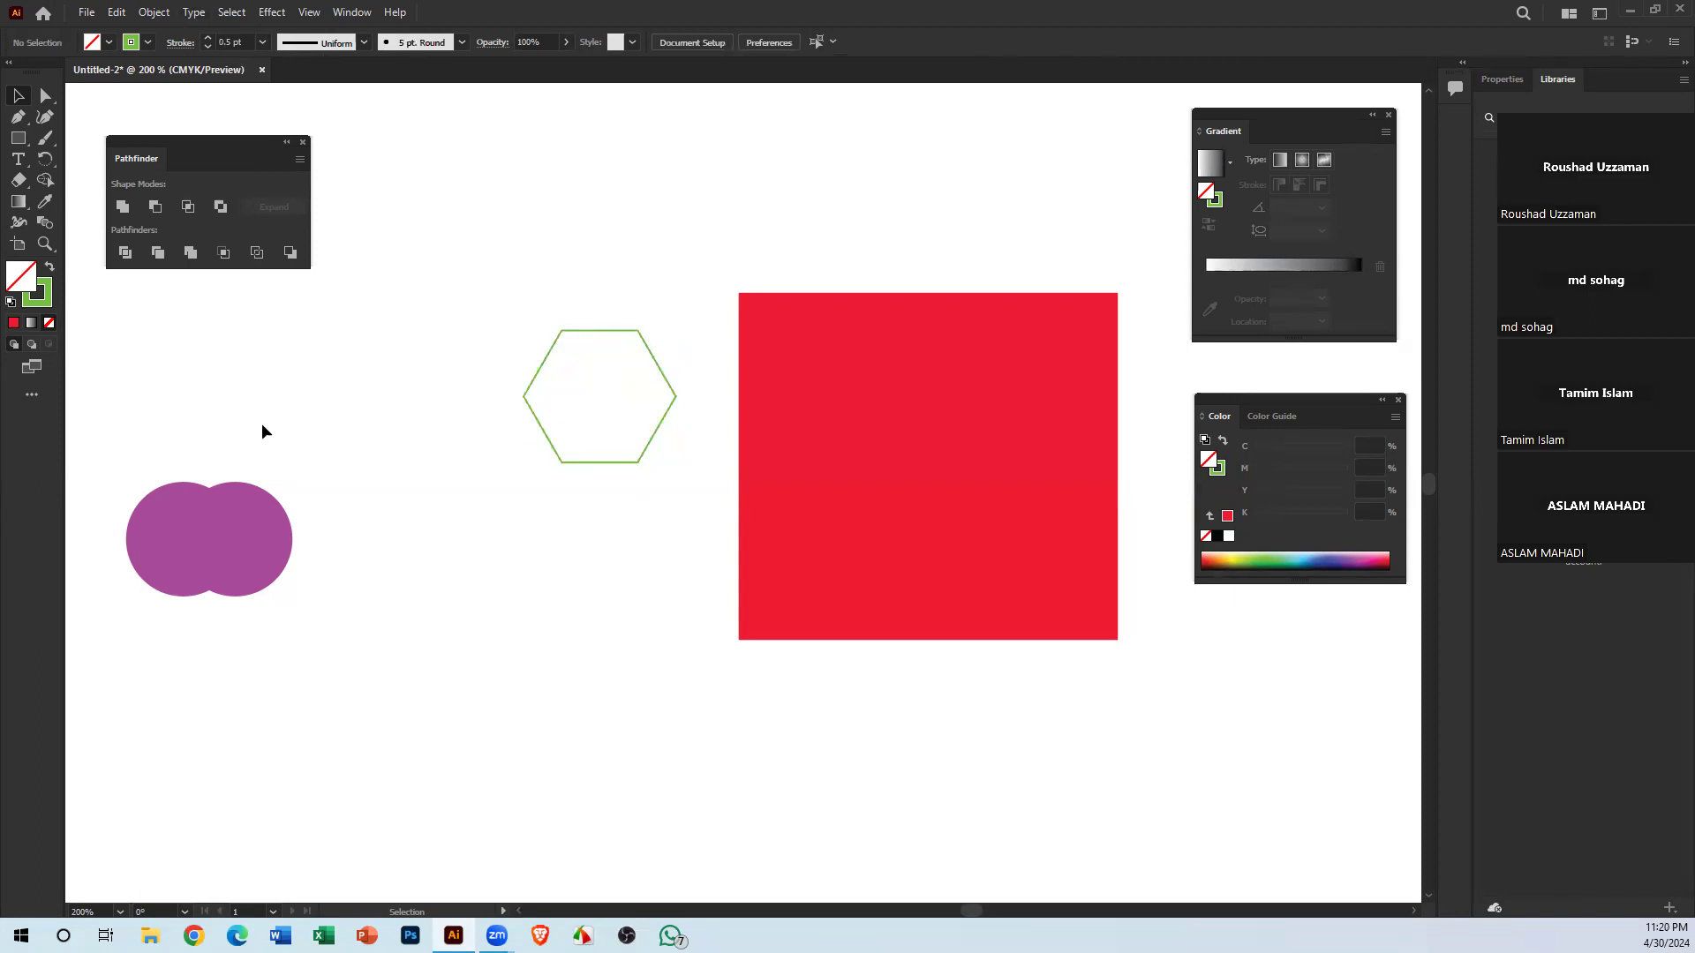
Move the two overlapping purple circles up and to the right, nearer to the hexagon outline
{"action": "key", "text": "space"}
{"action": "left_click_drag", "start_coordinate": [411, 466], "coordinate": [598, 466]}
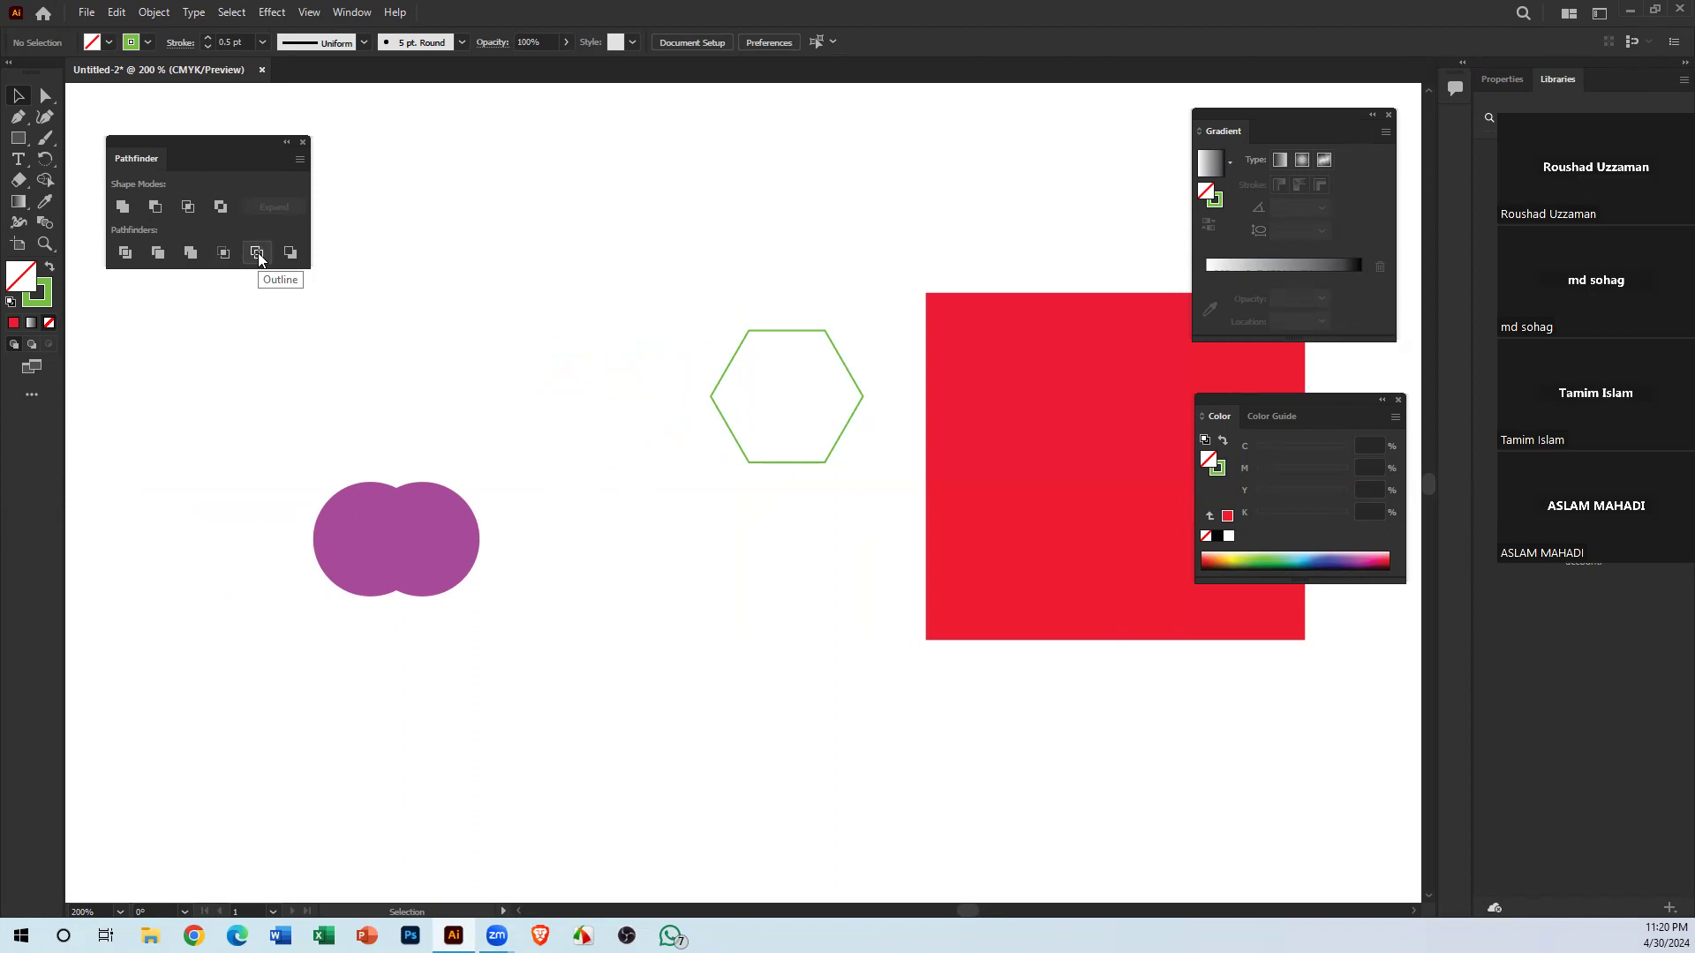
{"action": "key", "text": "space"}
{"action": "left_click_drag", "start_coordinate": [609, 460], "coordinate": [465, 500]}
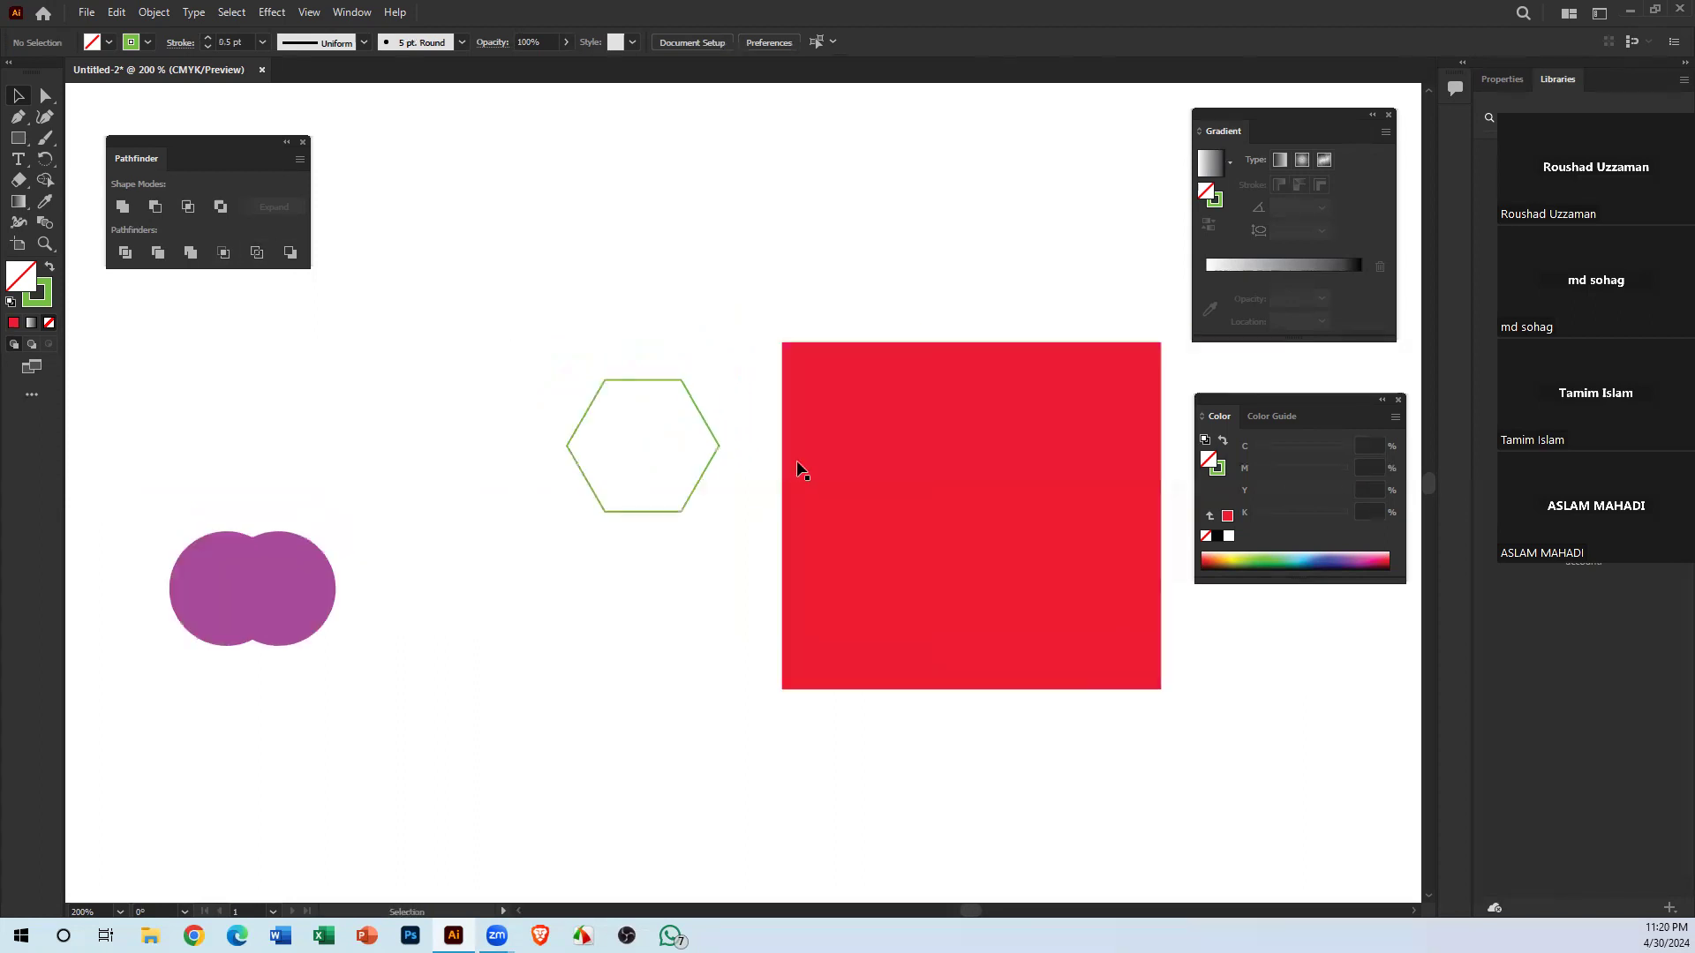
{"action": "left_click", "coordinate": [235, 542]}
{"action": "left_click_drag", "start_coordinate": [273, 580], "coordinate": [420, 494]}
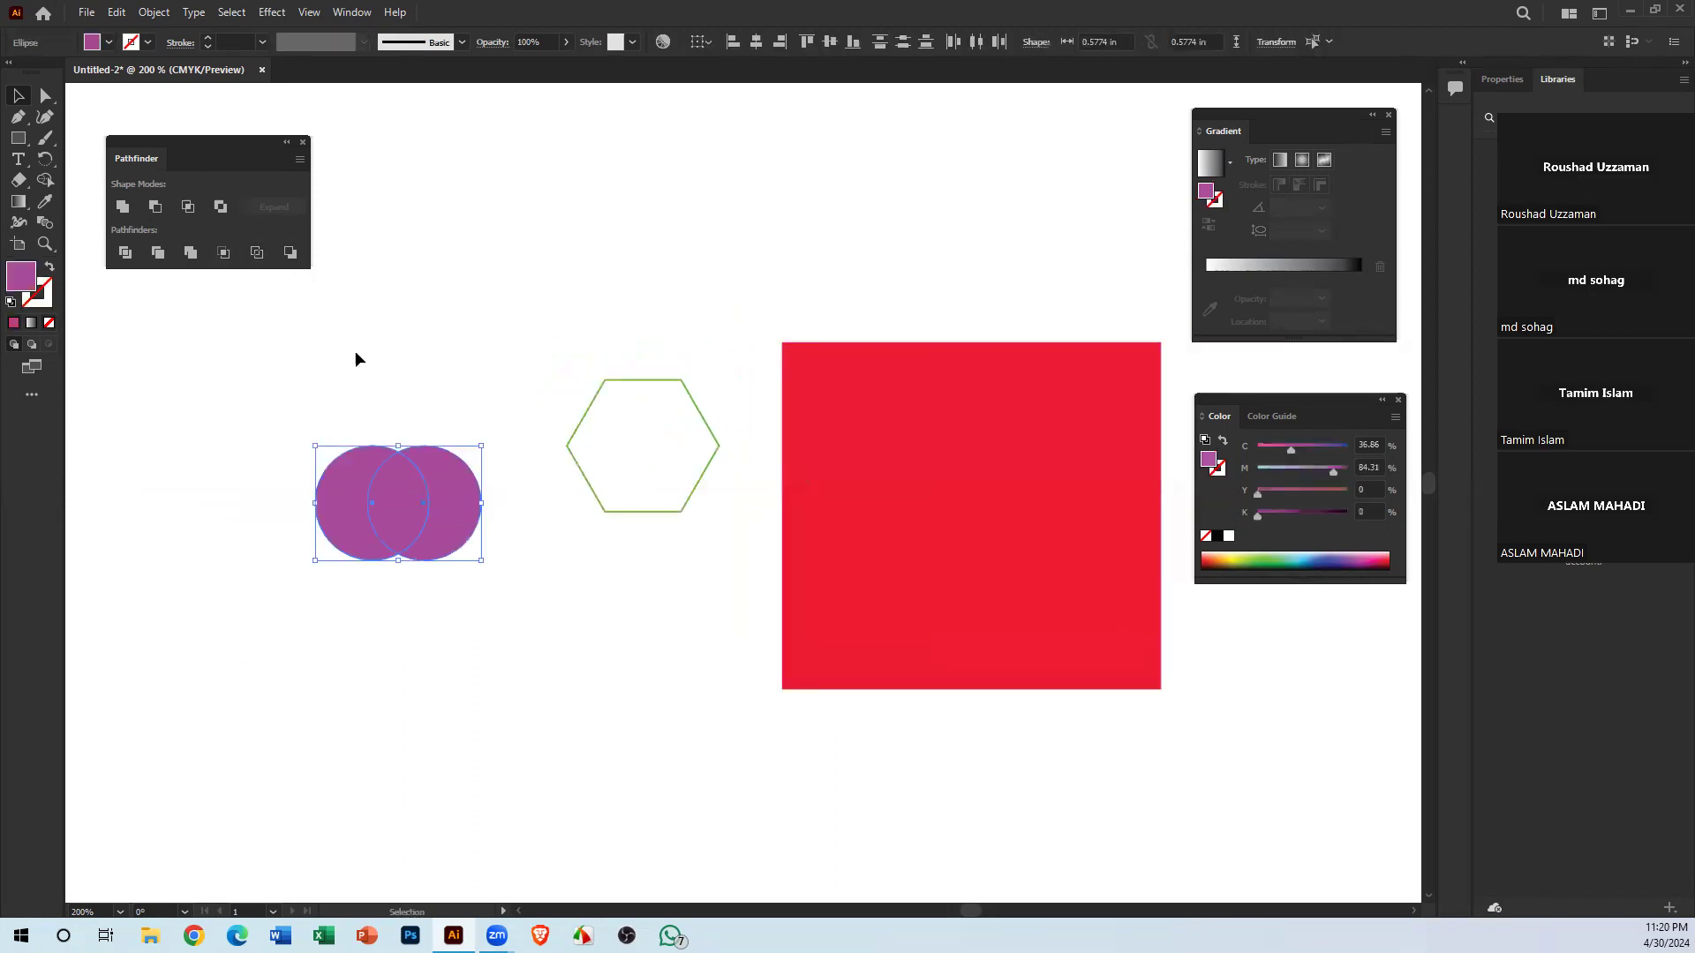
Delete the green hexagon outline and the red rectangle together, leaving the two purple circles on the artboard
{"action": "left_click_drag", "start_coordinate": [633, 259], "coordinate": [937, 657]}
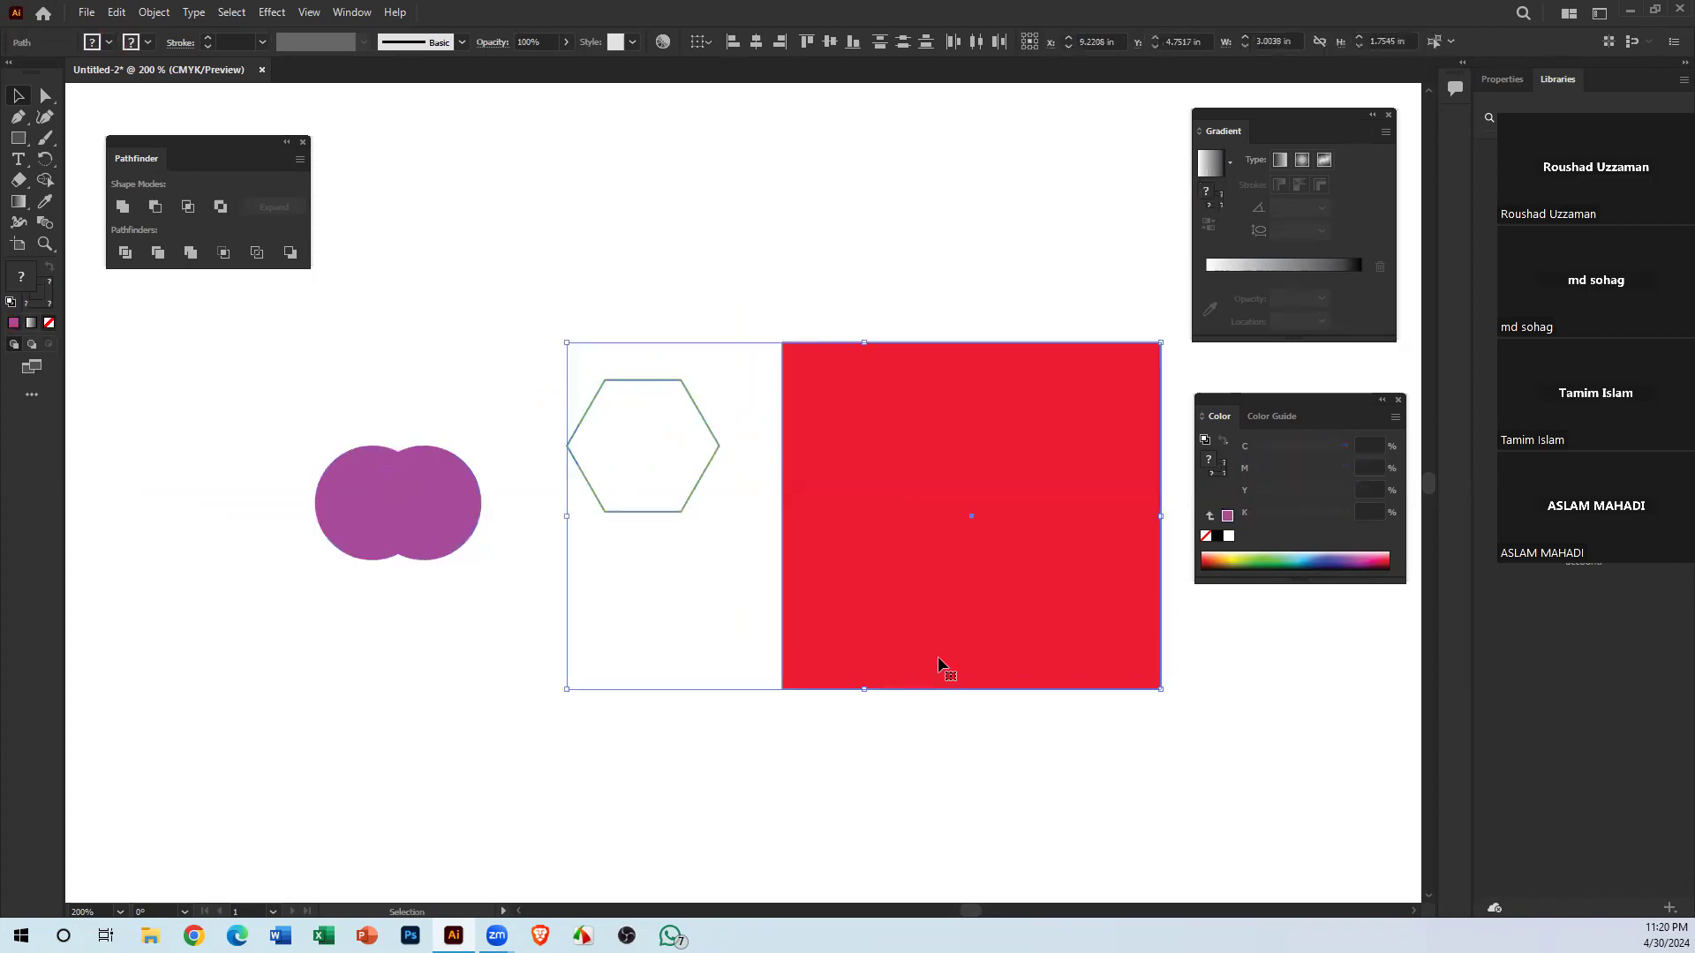
{"action": "key", "text": "Delete"}
{"action": "key", "text": "space"}
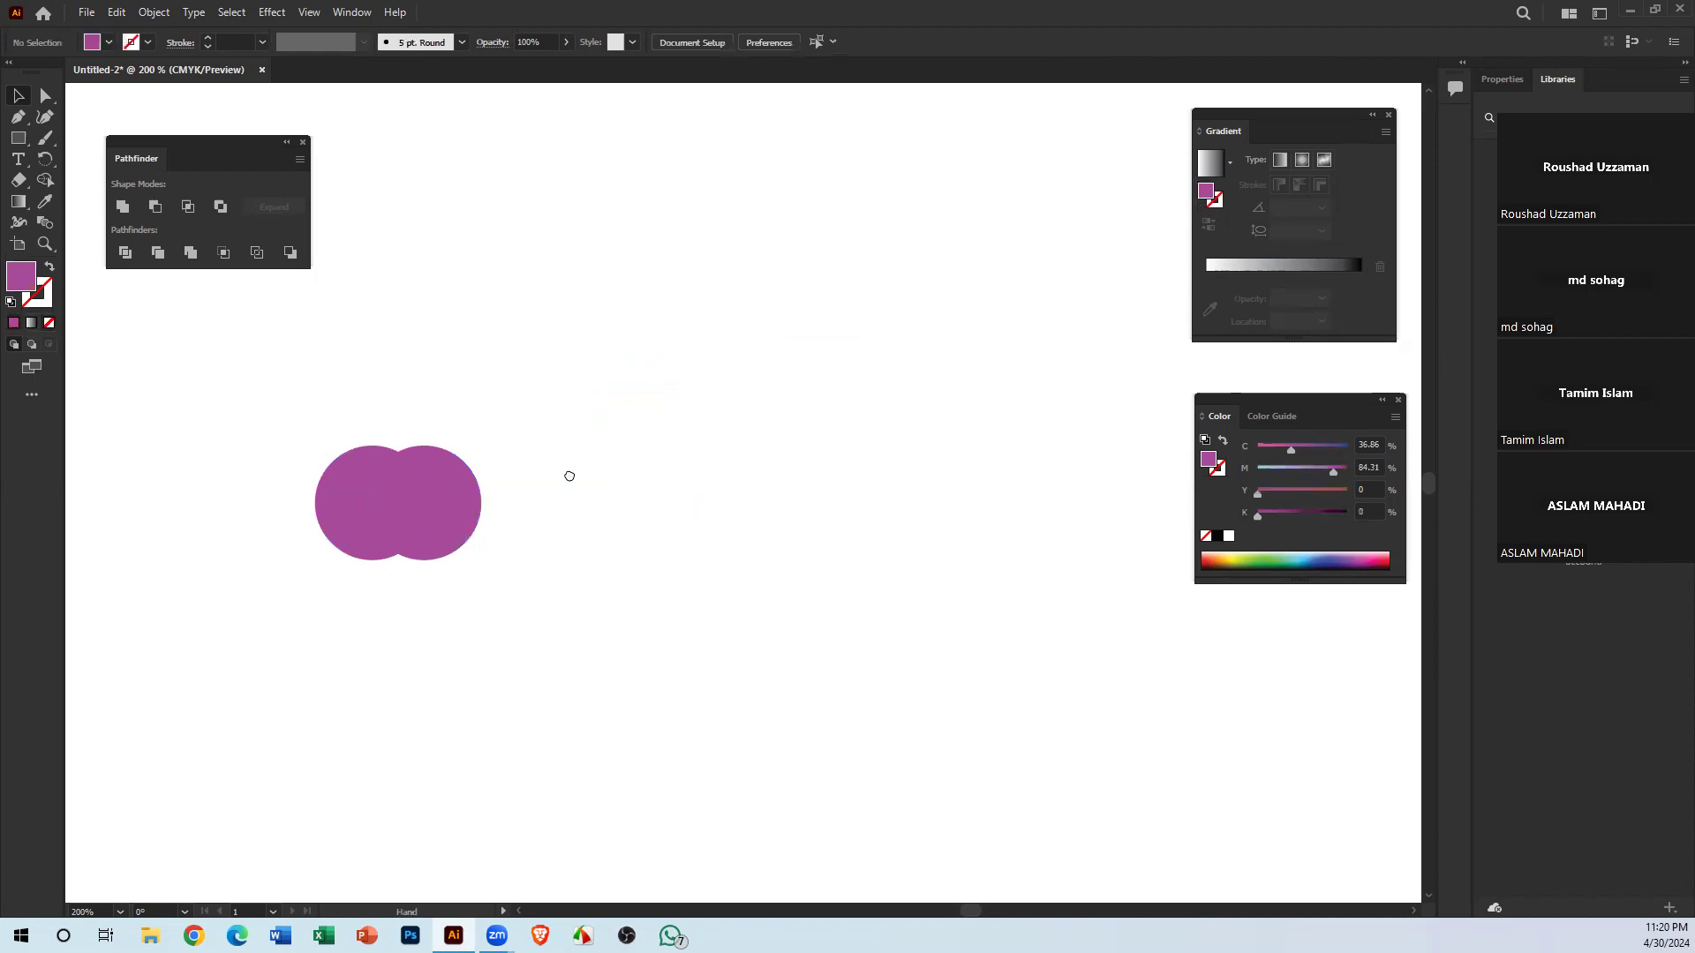
{"action": "left_click_drag", "start_coordinate": [569, 477], "coordinate": [768, 424]}
Apply the Pathfinder Outline operation to the two overlapping purple circles and select the resulting group
{"action": "left_click_drag", "start_coordinate": [620, 344], "coordinate": [779, 638]}
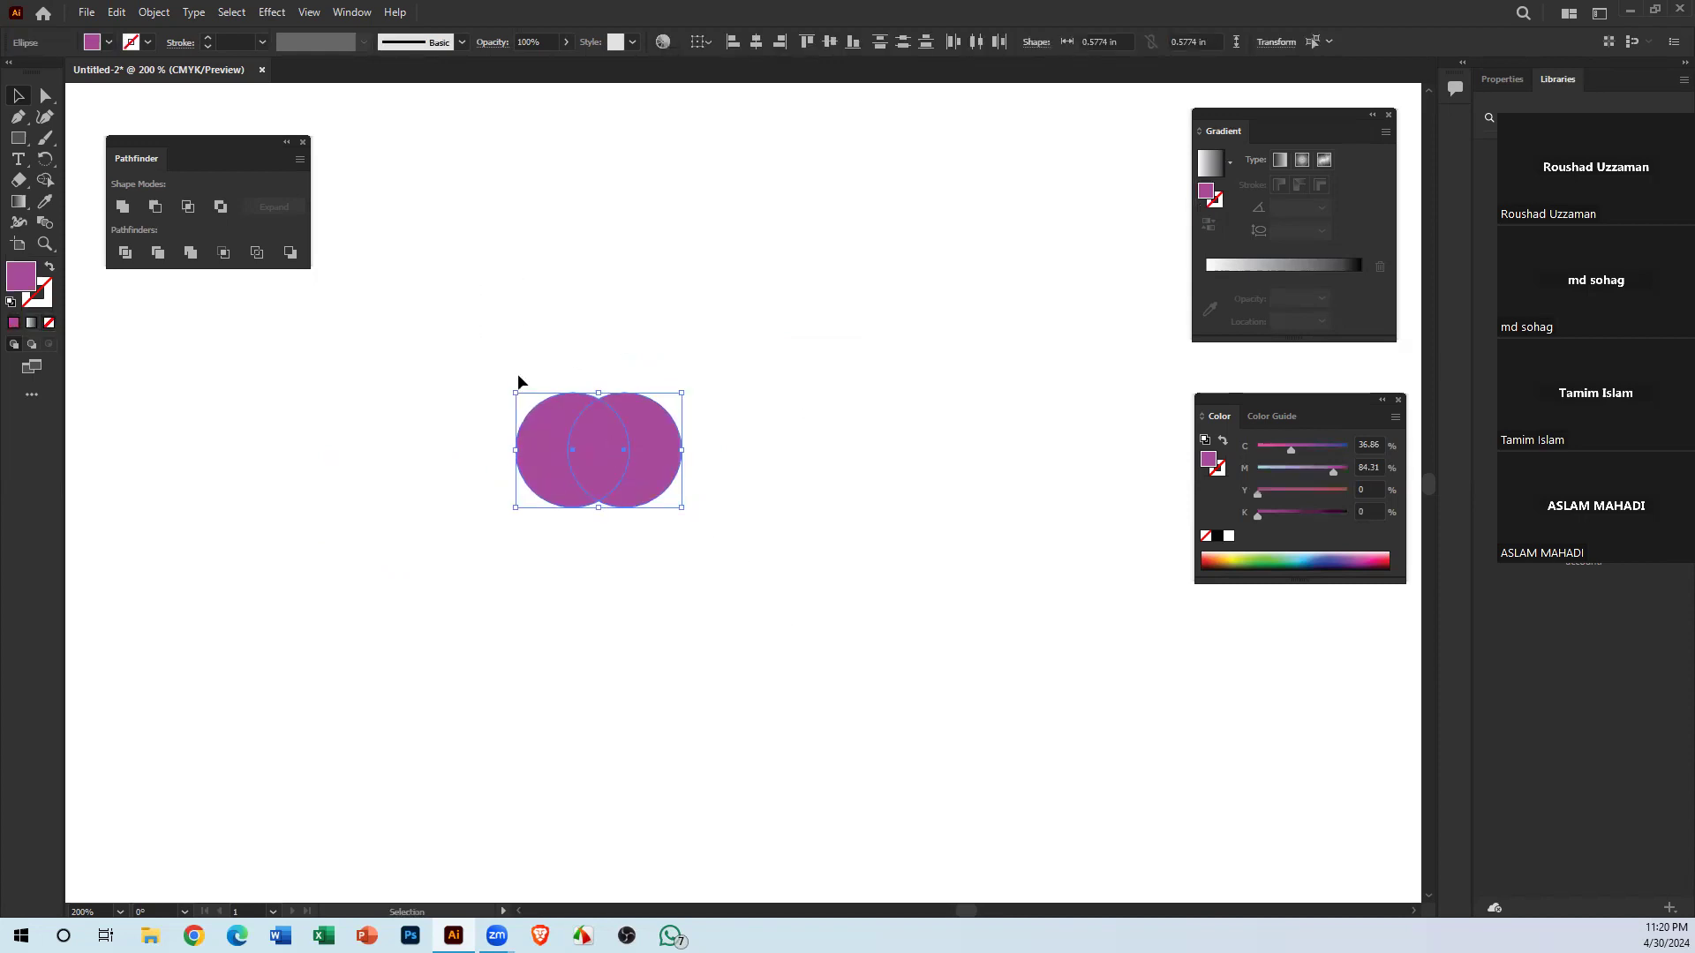
{"action": "key", "text": "shift+x"}
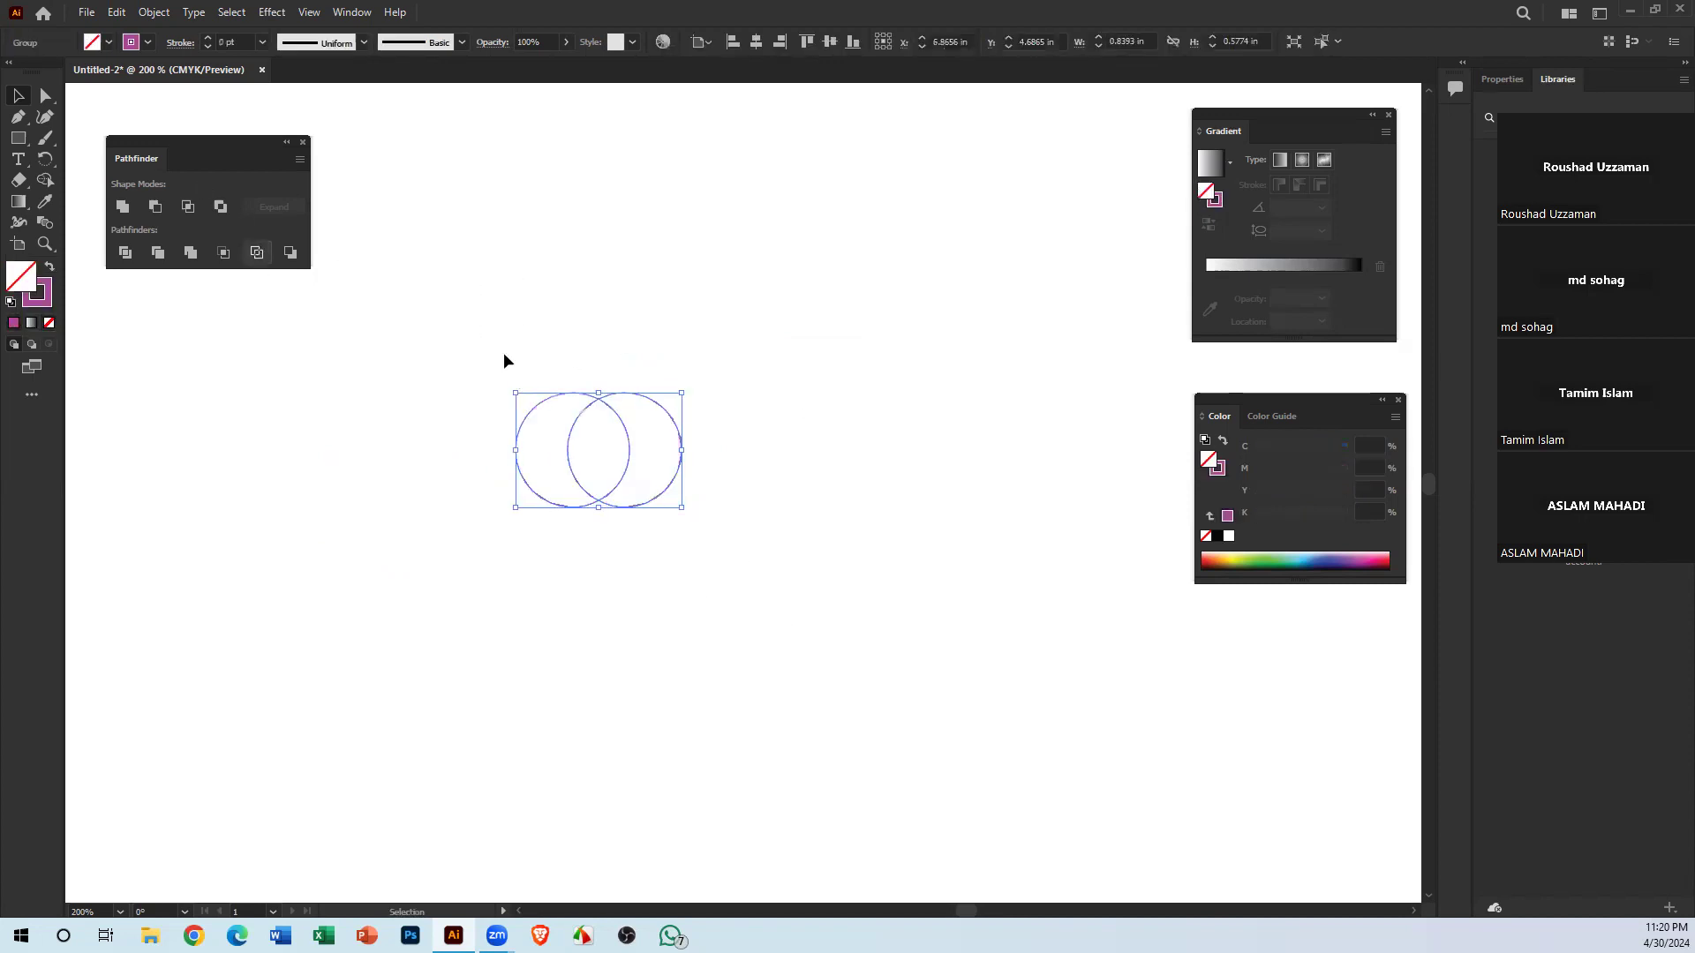
{"action": "left_click", "coordinate": [750, 480]}
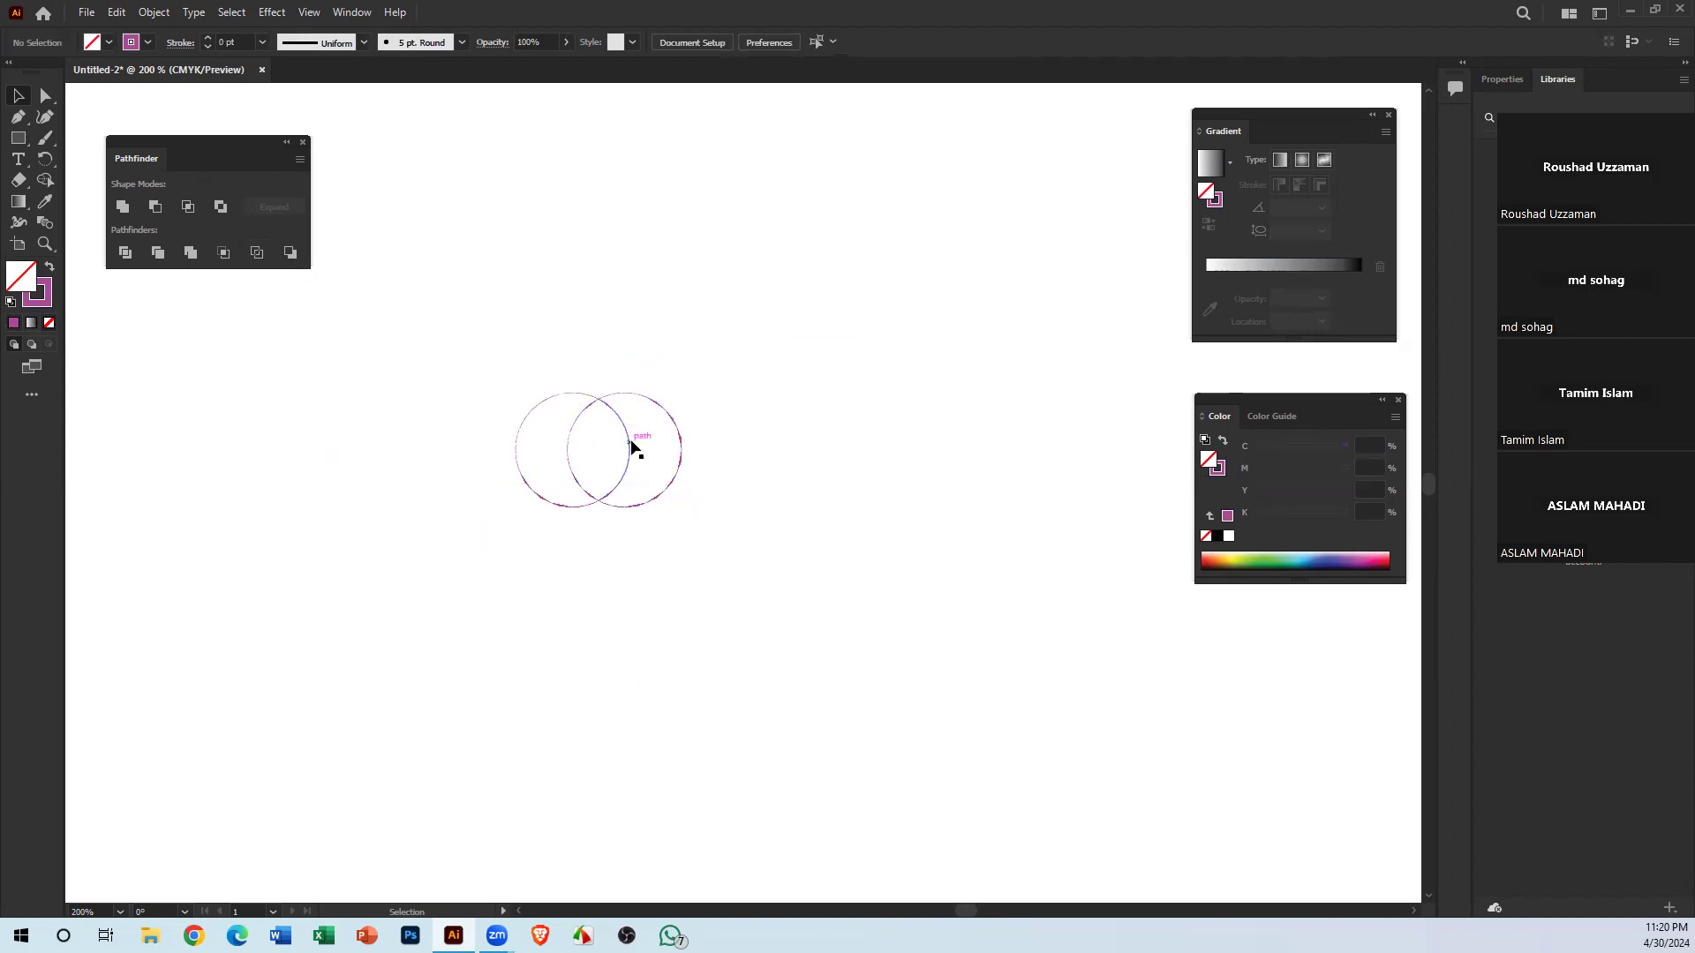
{"action": "left_click", "coordinate": [630, 439]}
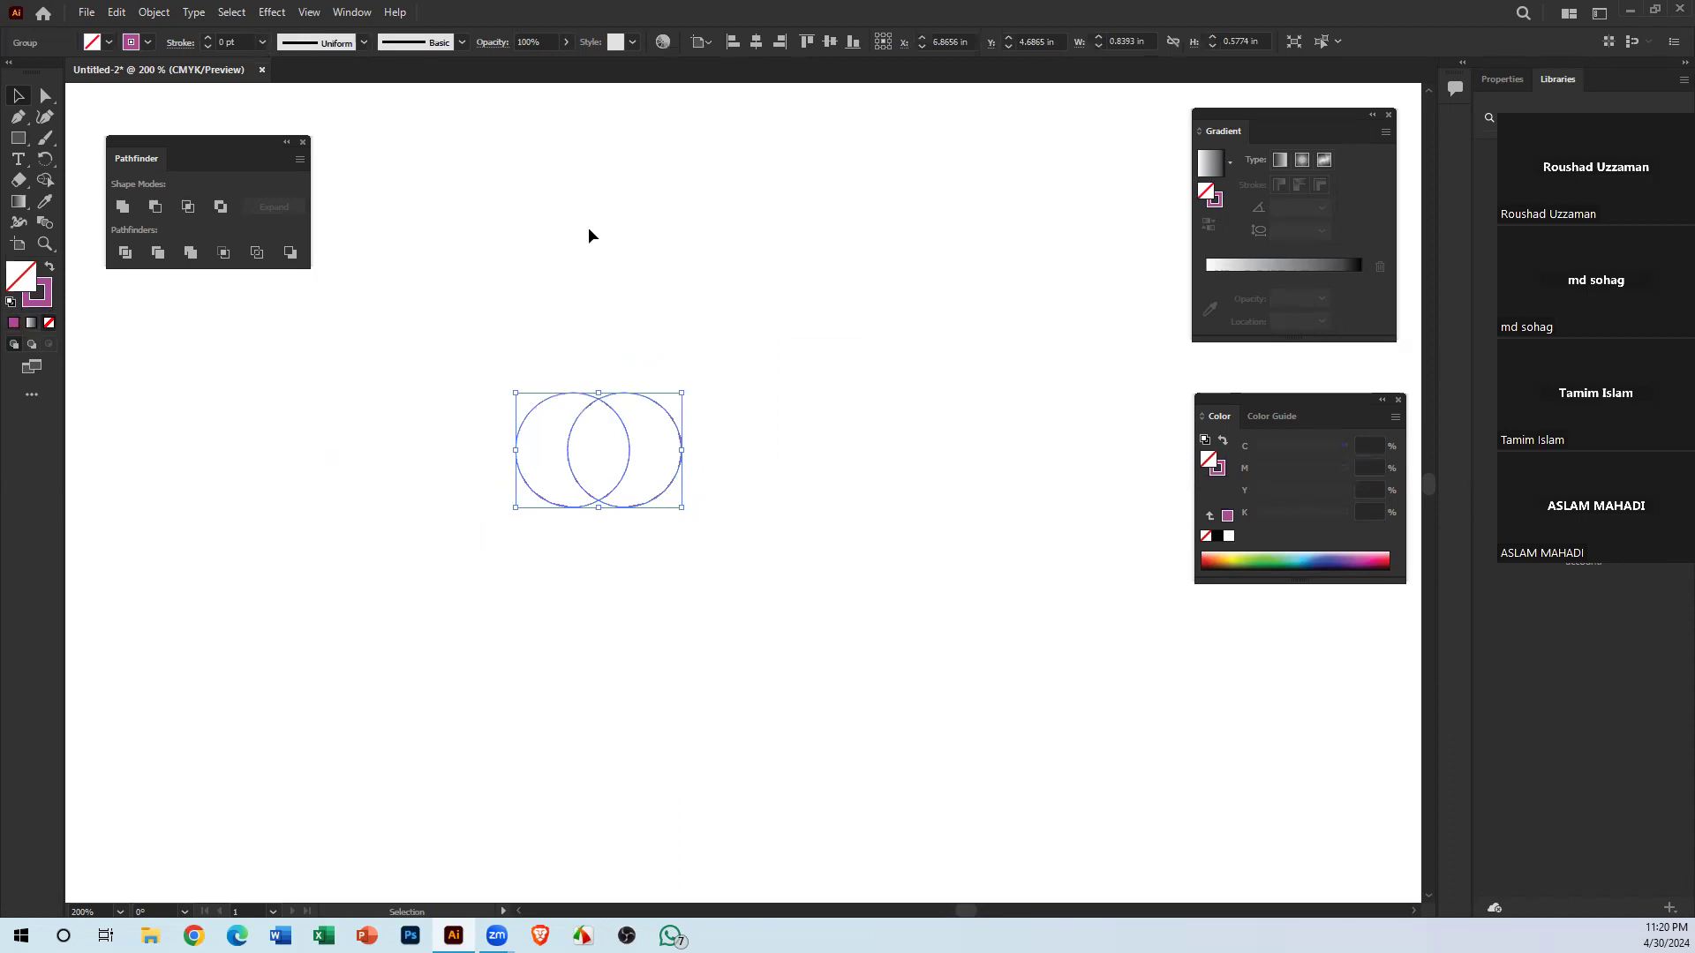
Move the outlined circles up and to the right, and ungroup them into separate path segments
{"action": "left_click", "coordinate": [672, 444]}
{"action": "left_click_drag", "start_coordinate": [680, 441], "coordinate": [975, 279]}
{"action": "right_click", "coordinate": [746, 327]}
{"action": "left_click", "coordinate": [853, 473]}
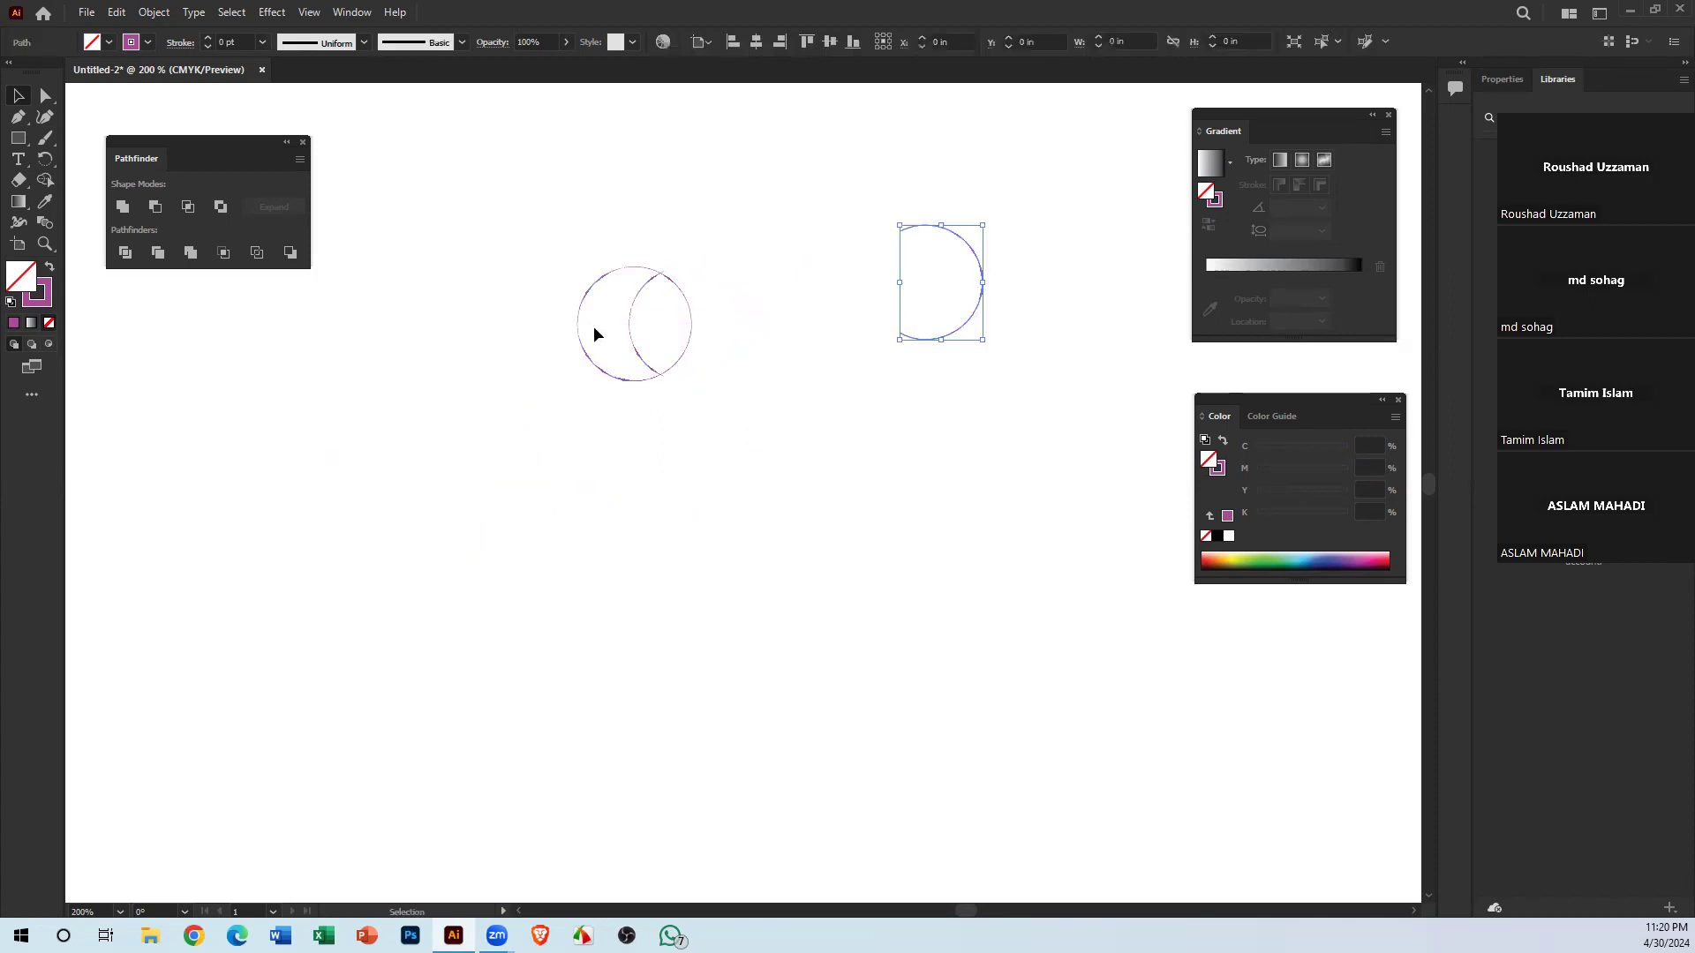
Pull the outer arc and the inner arc of the outlined circles away to the left as separate pieces
{"action": "left_click_drag", "start_coordinate": [579, 342], "coordinate": [410, 375]}
{"action": "left_click_drag", "start_coordinate": [635, 313], "coordinate": [555, 323]}
{"action": "left_click", "coordinate": [645, 461]}
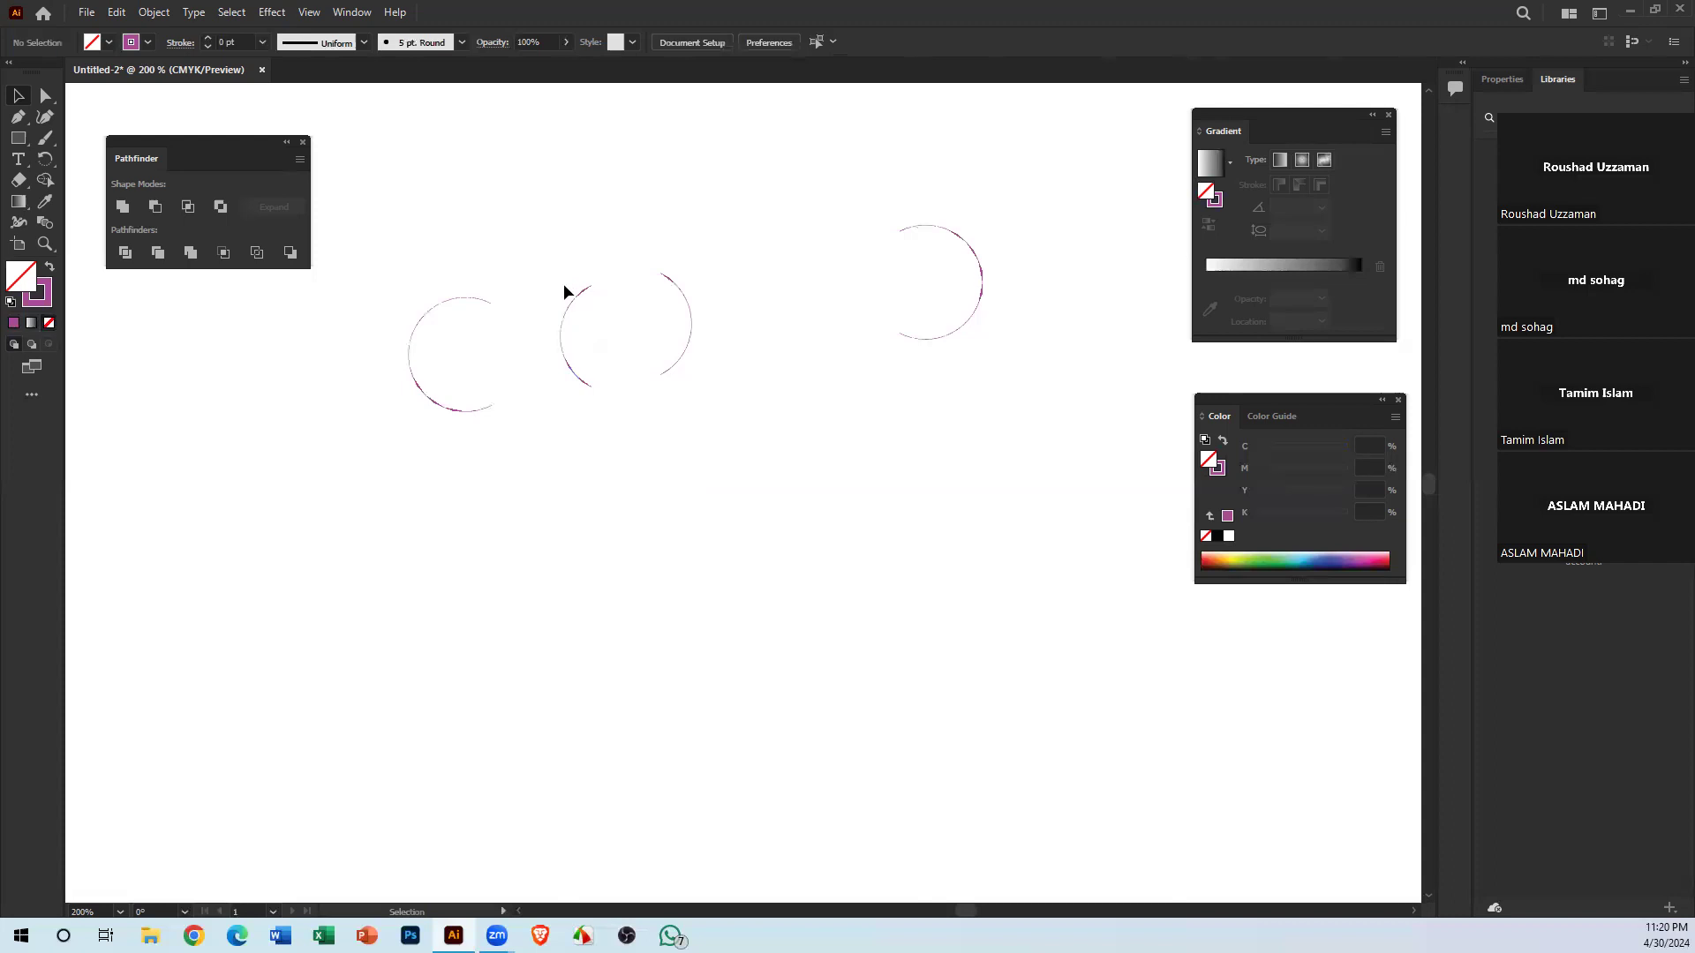
Undo the moves of the separated arcs back to the overlapping circle outlines
{"action": "key", "text": "a"}
{"action": "key", "text": "ctrl+z"}
{"action": "key", "text": "ctrl+z"}
{"action": "key", "text": "ctrl+z"}
{"action": "key", "text": "ctrl+z"}
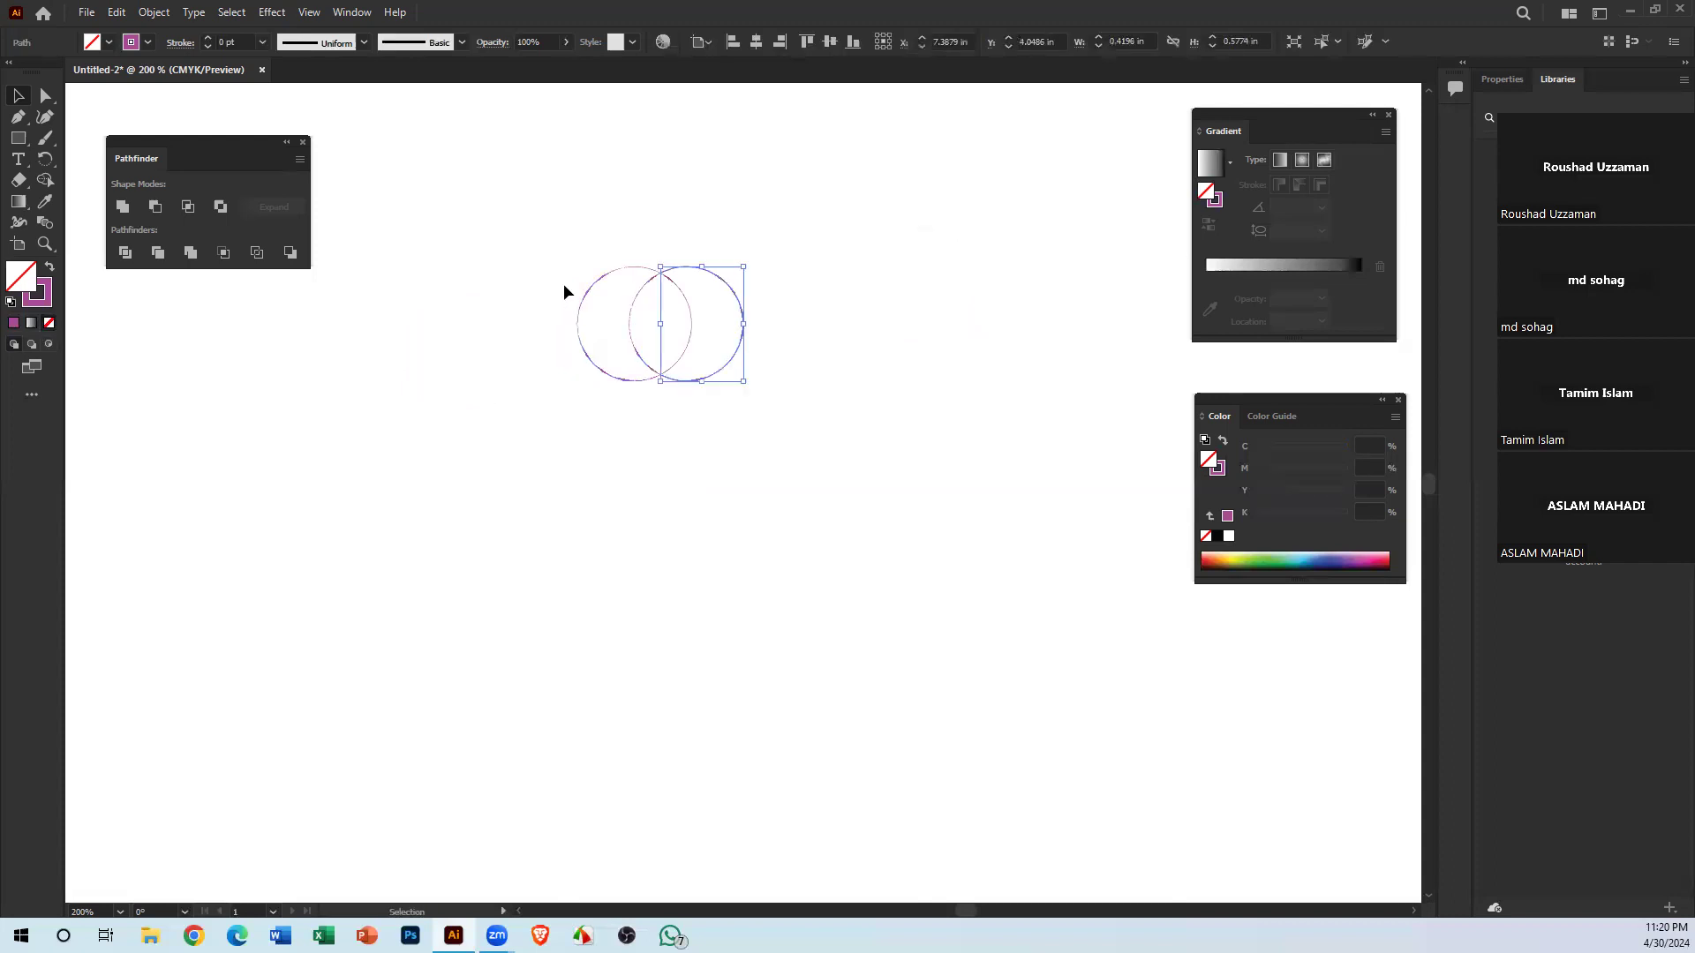
Select all the circle outline segments and set their stroke colour to red F90000
{"action": "left_click_drag", "start_coordinate": [528, 125], "coordinate": [874, 665]}
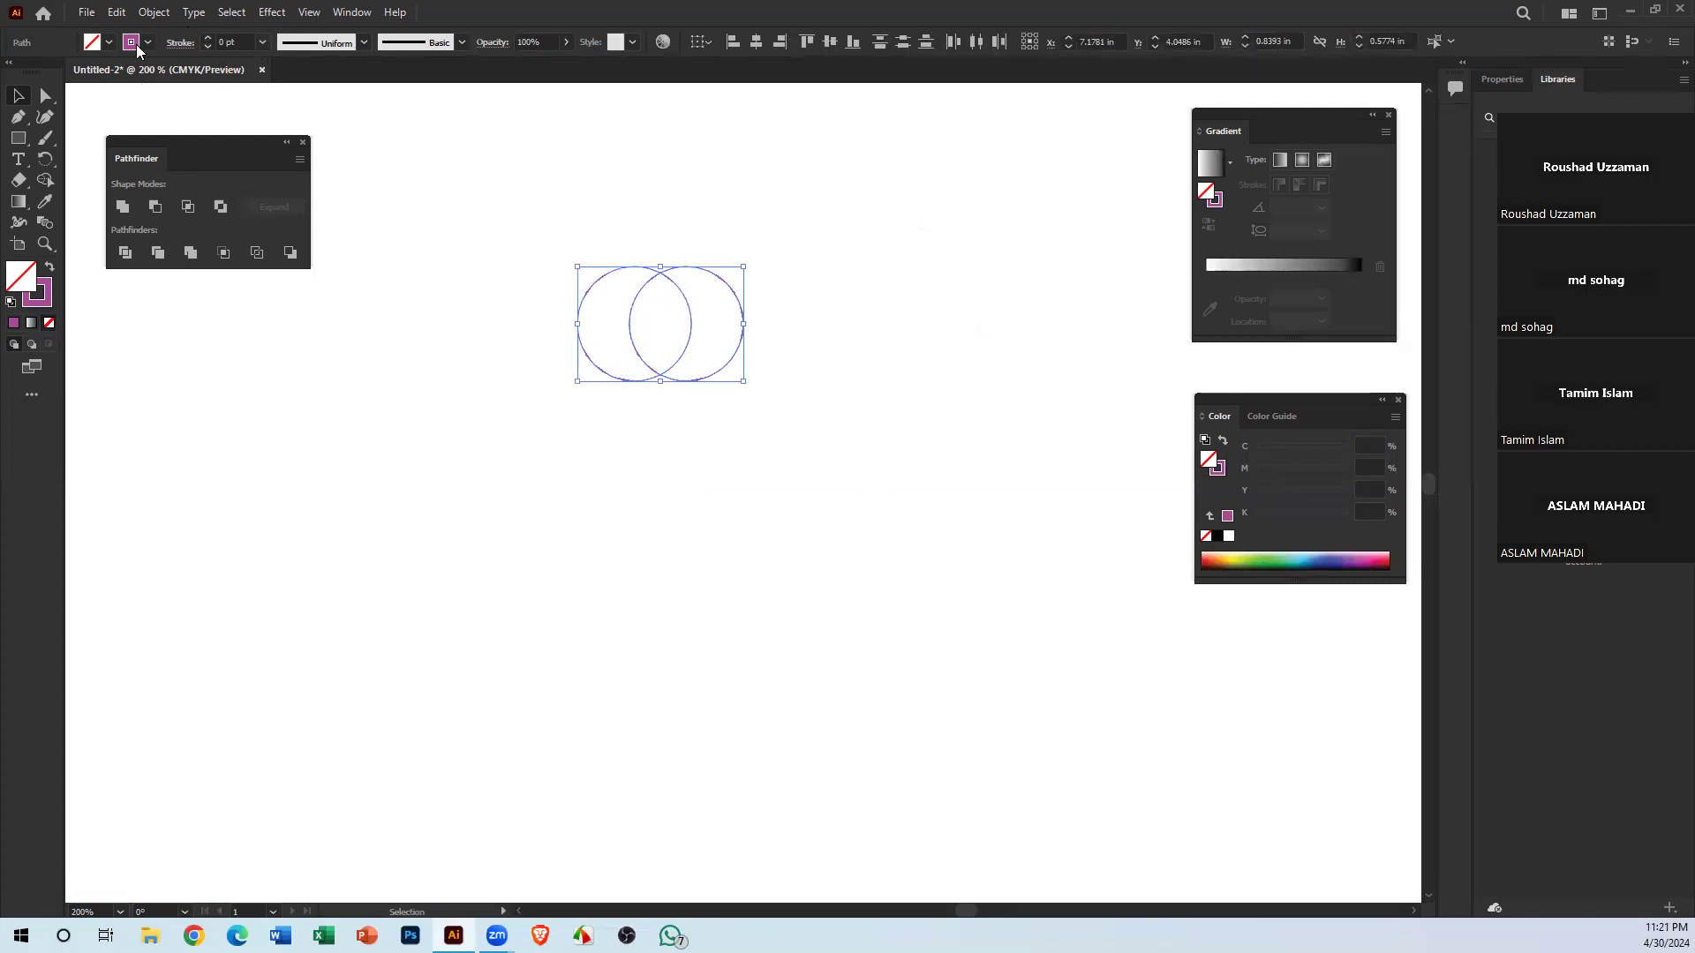
{"action": "left_click", "coordinate": [46, 291]}
{"action": "double_click", "coordinate": [46, 291]}
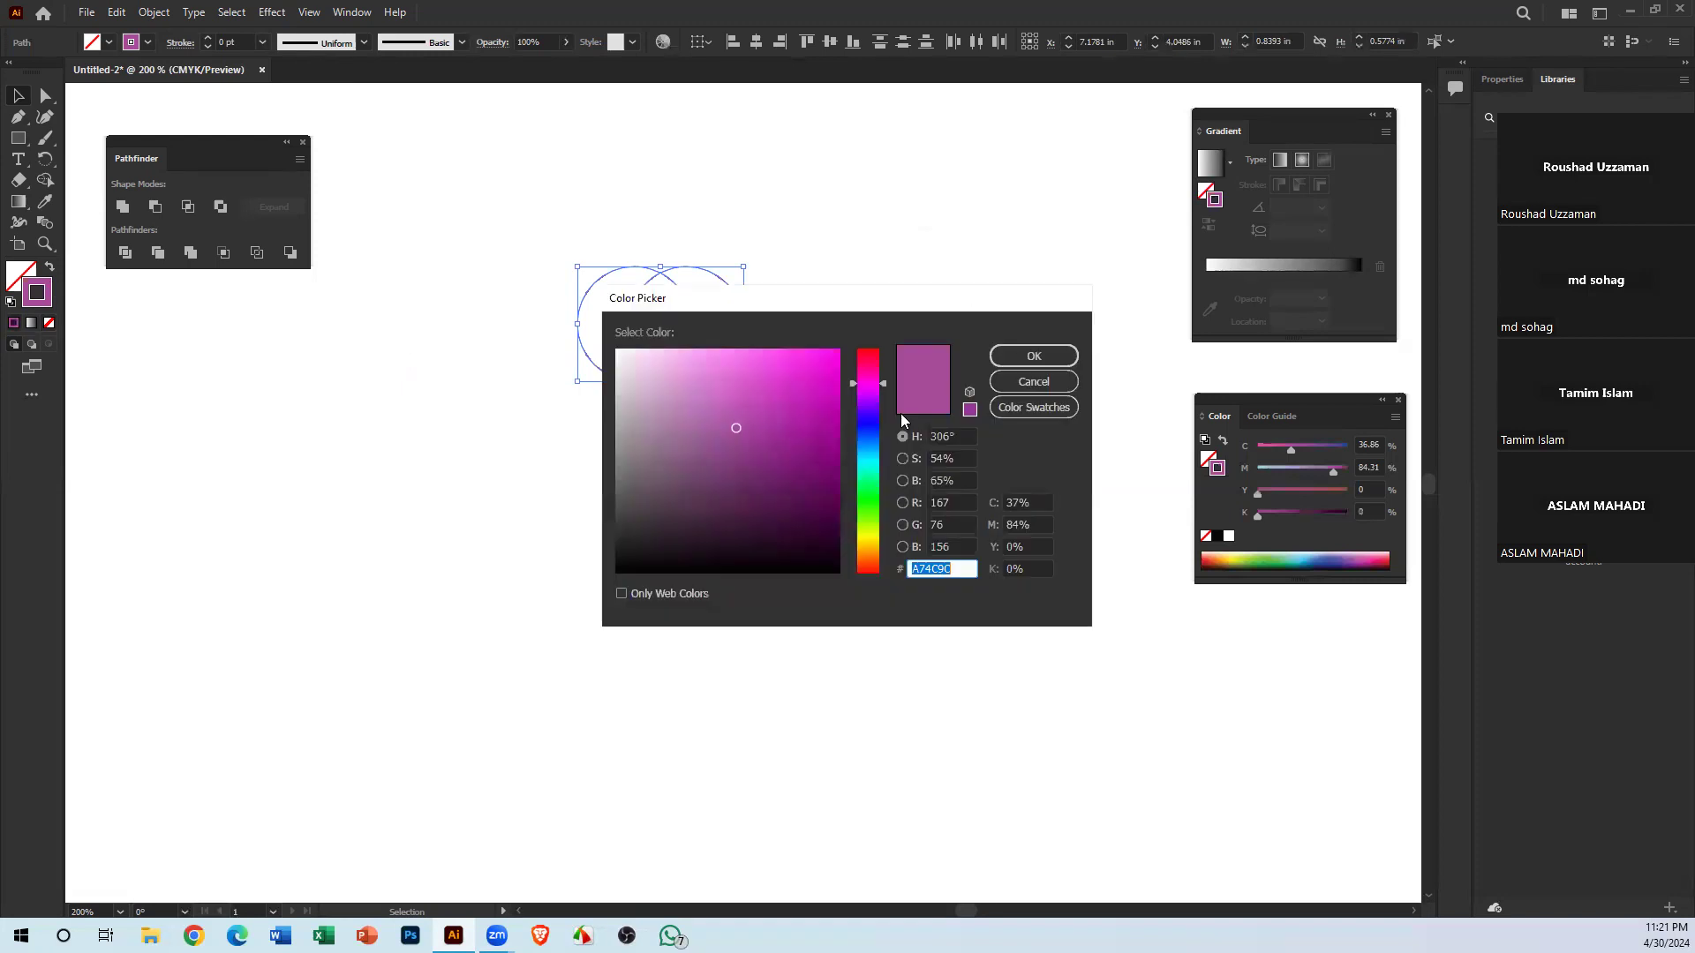
{"action": "left_click_drag", "start_coordinate": [867, 384], "coordinate": [867, 350]}
{"action": "left_click", "coordinate": [839, 353]}
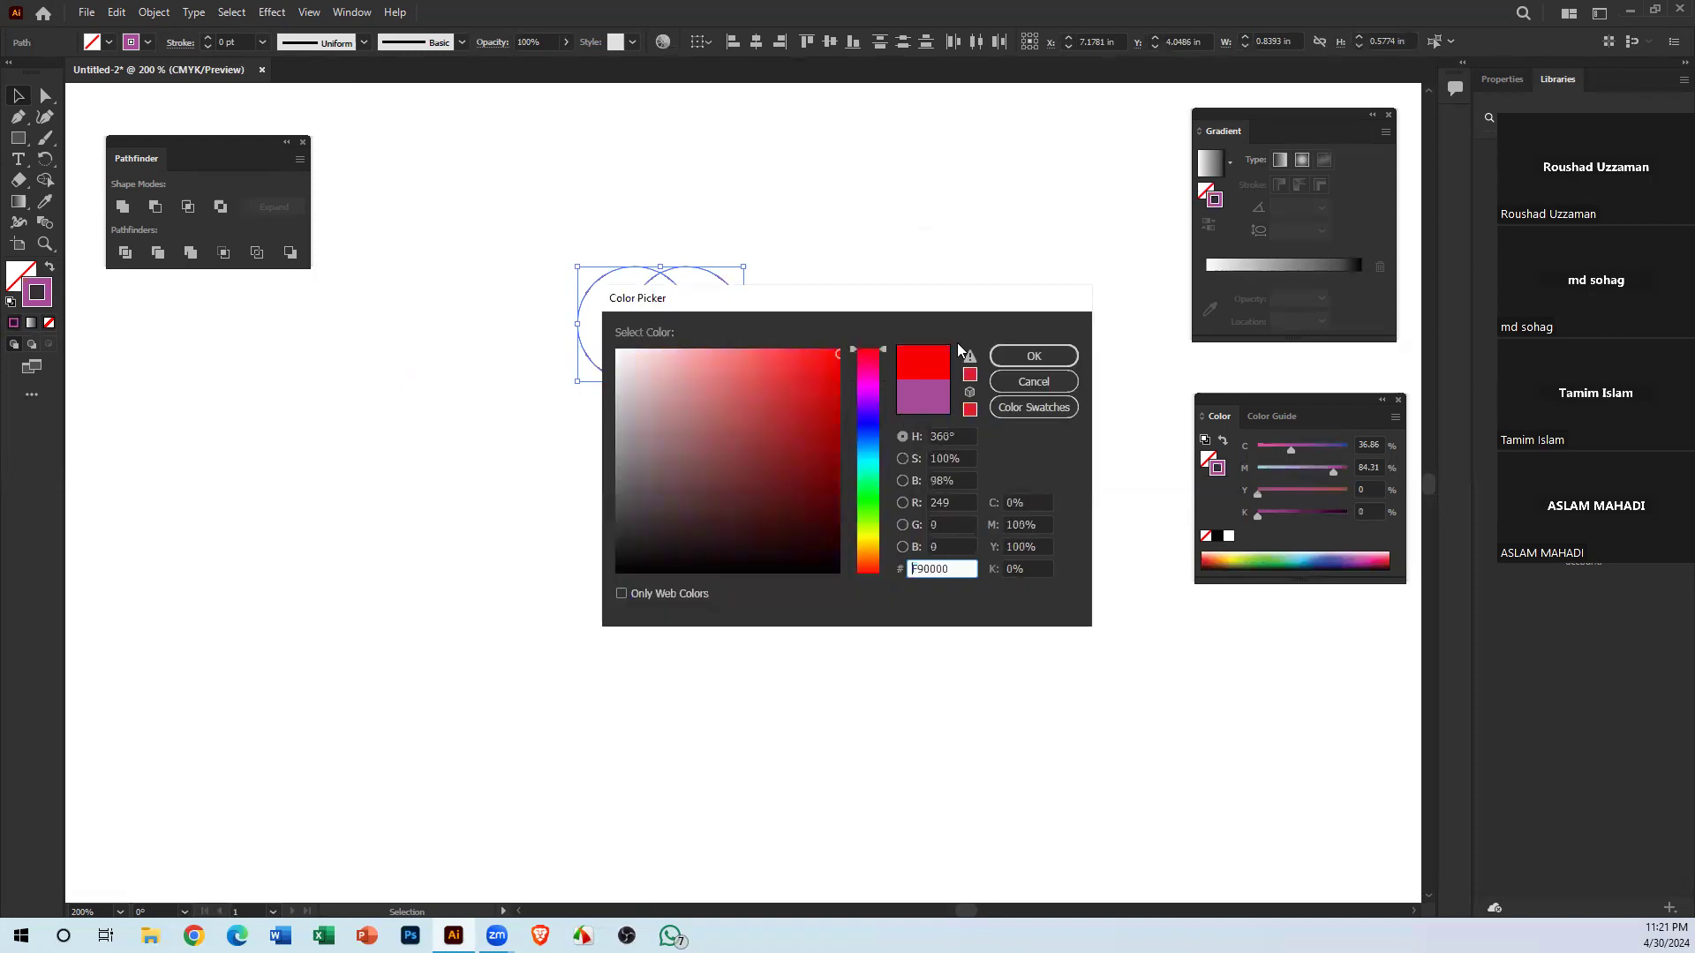
{"action": "left_click", "coordinate": [1024, 353]}
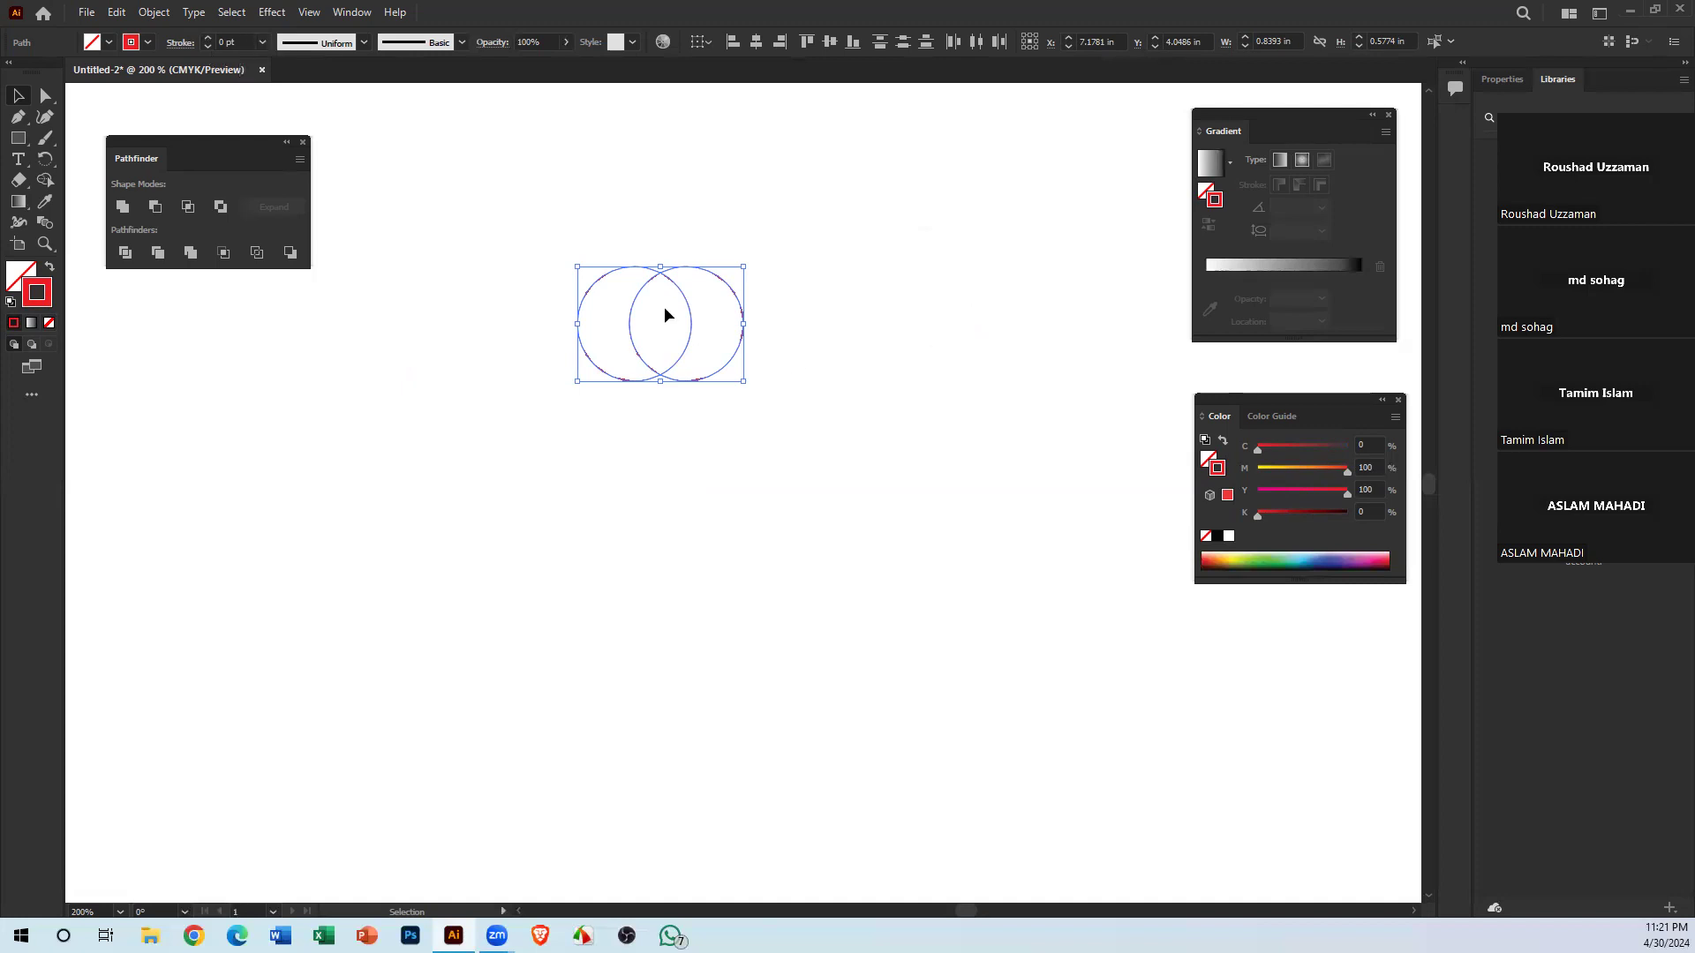
Set the circle outlines' stroke weight to 2 pt and deselect them
{"action": "left_click", "coordinate": [265, 41]}
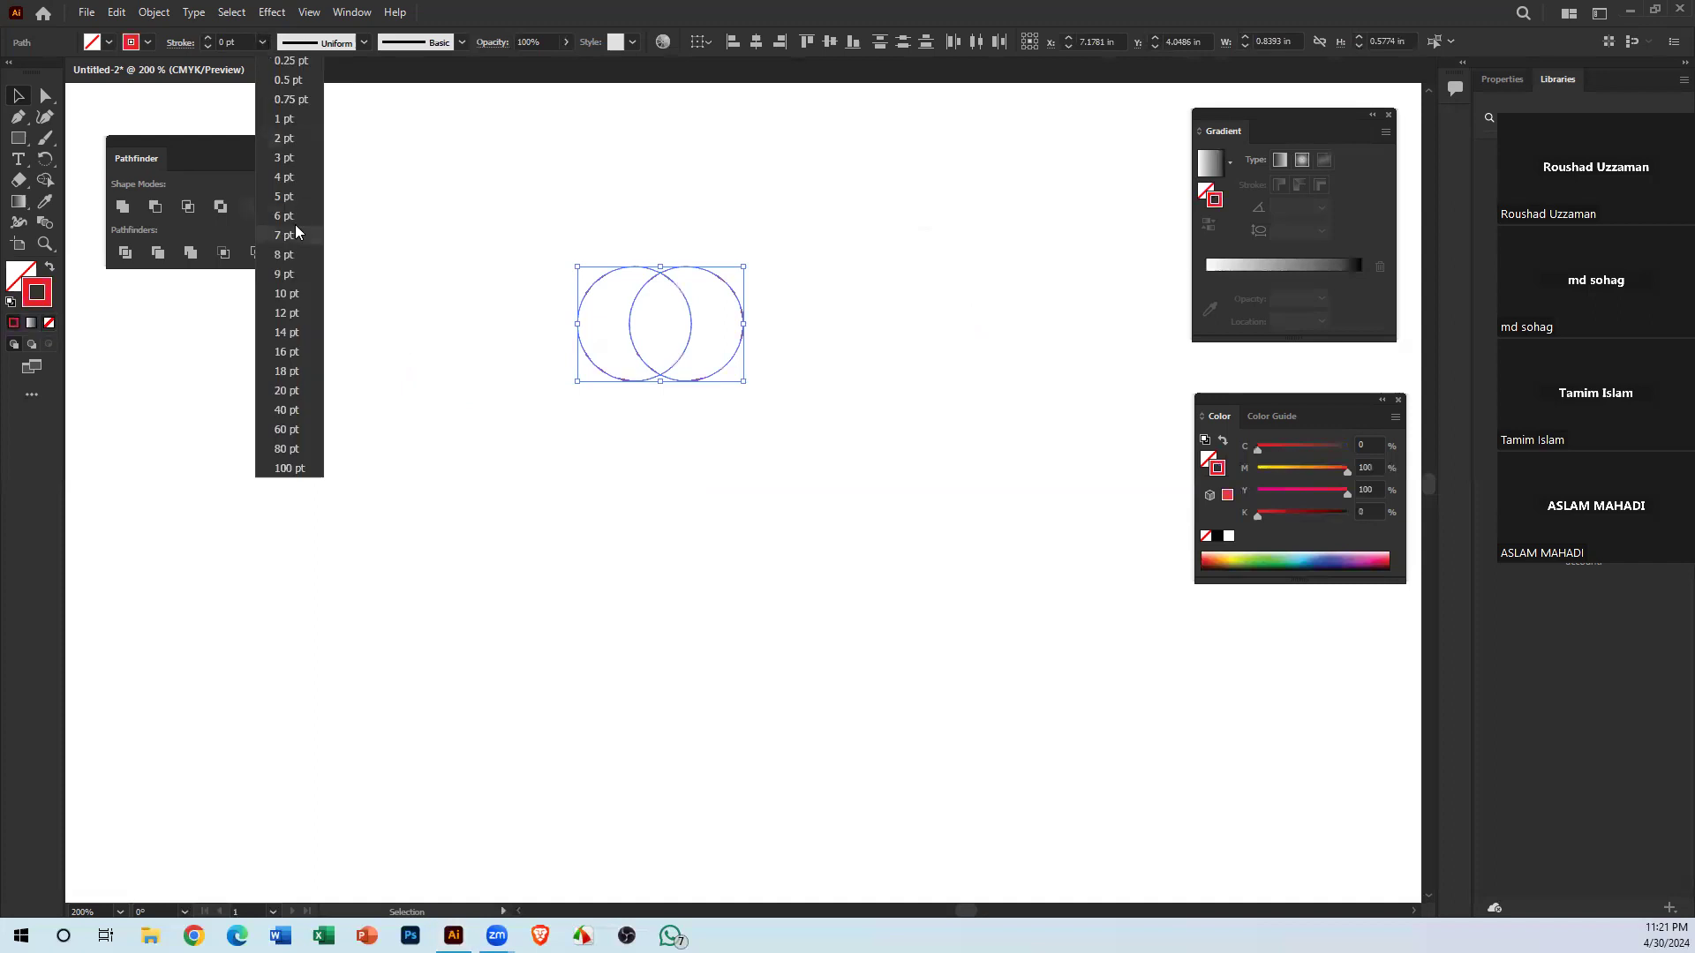
{"action": "left_click", "coordinate": [302, 137]}
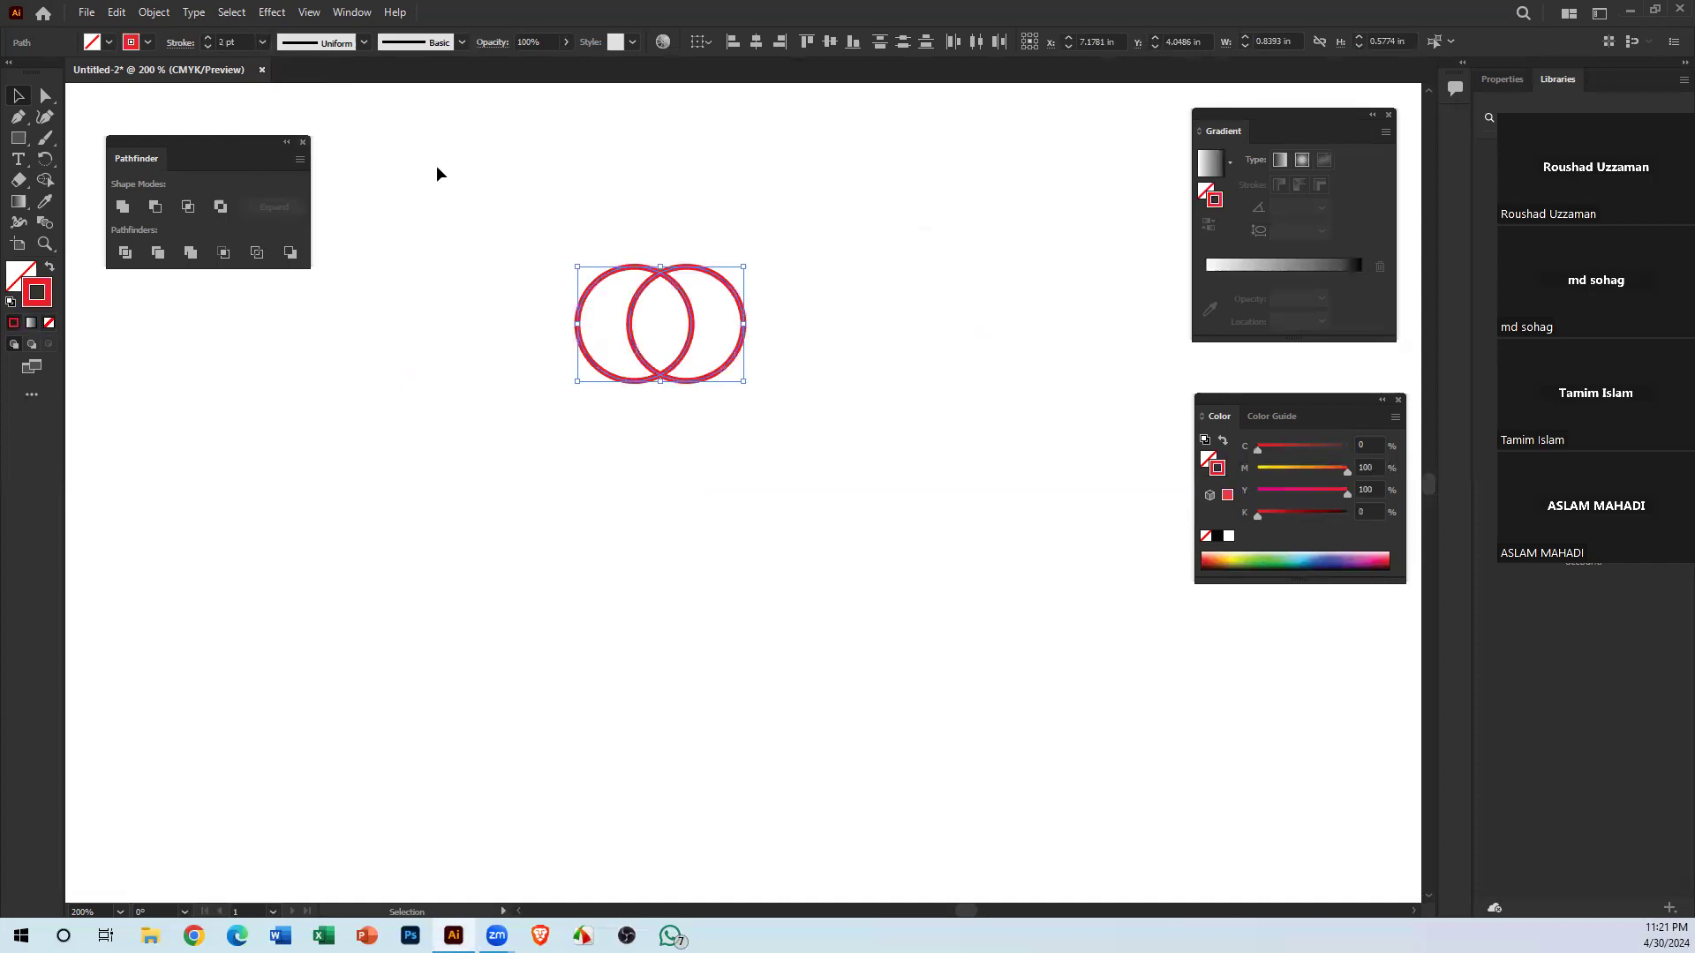
{"action": "left_click", "coordinate": [780, 588]}
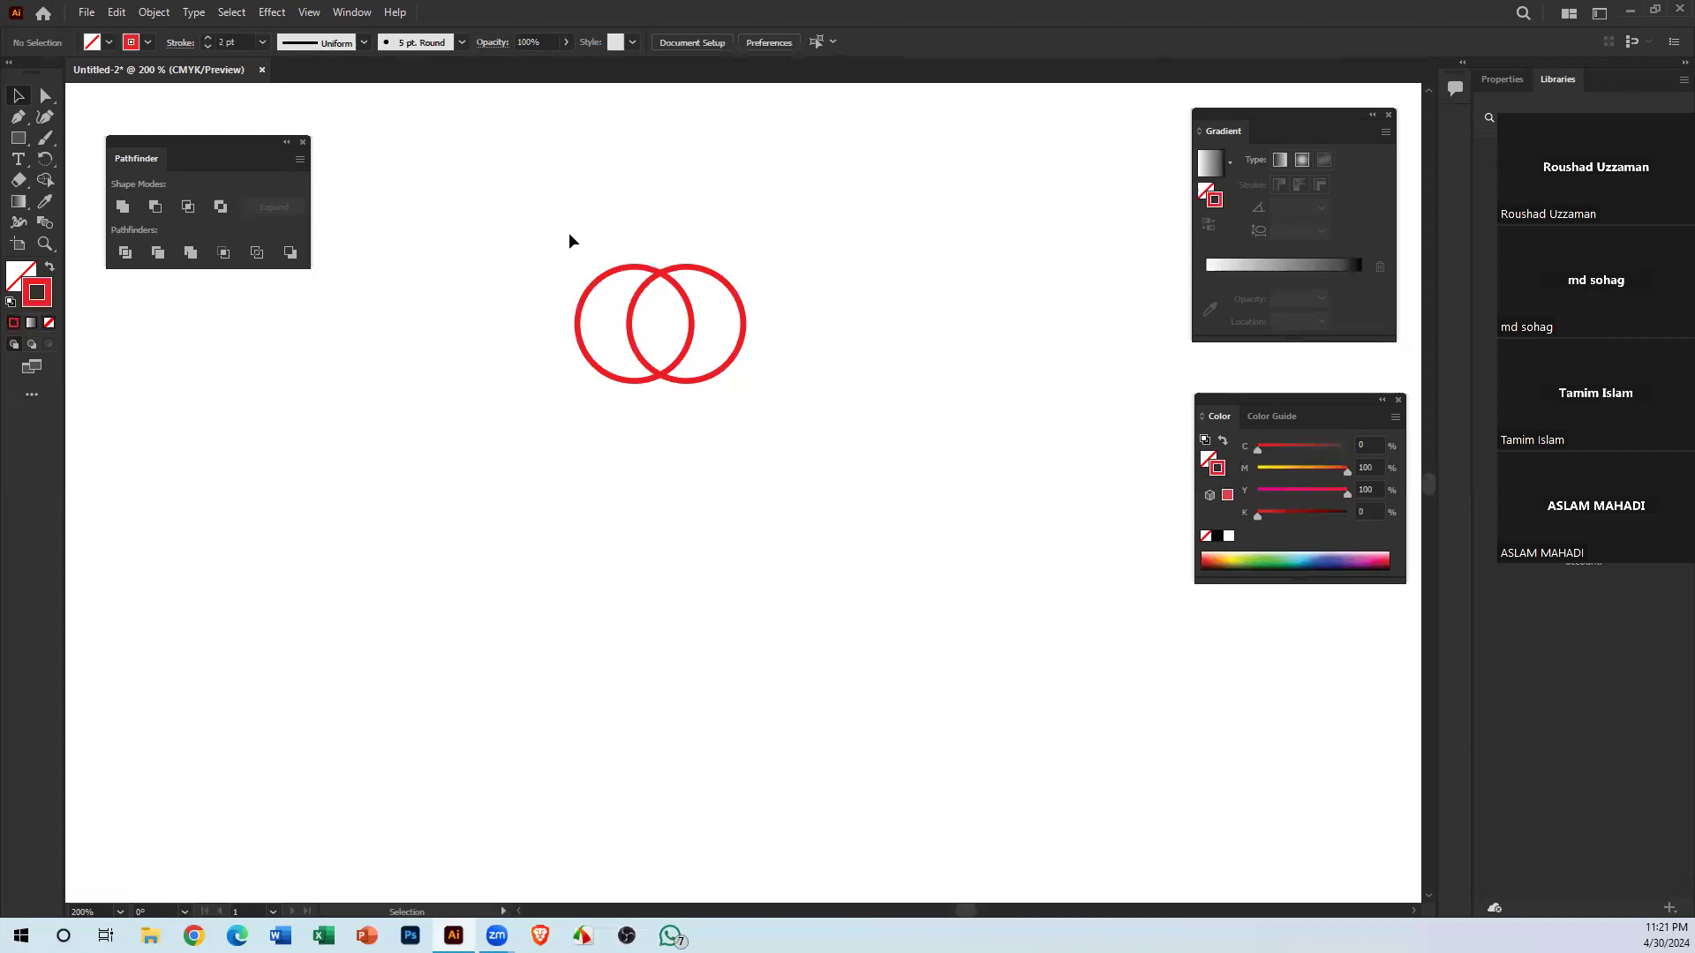
Select all the red circle outline segments and delete them
{"action": "left_click_drag", "start_coordinate": [569, 231], "coordinate": [738, 366]}
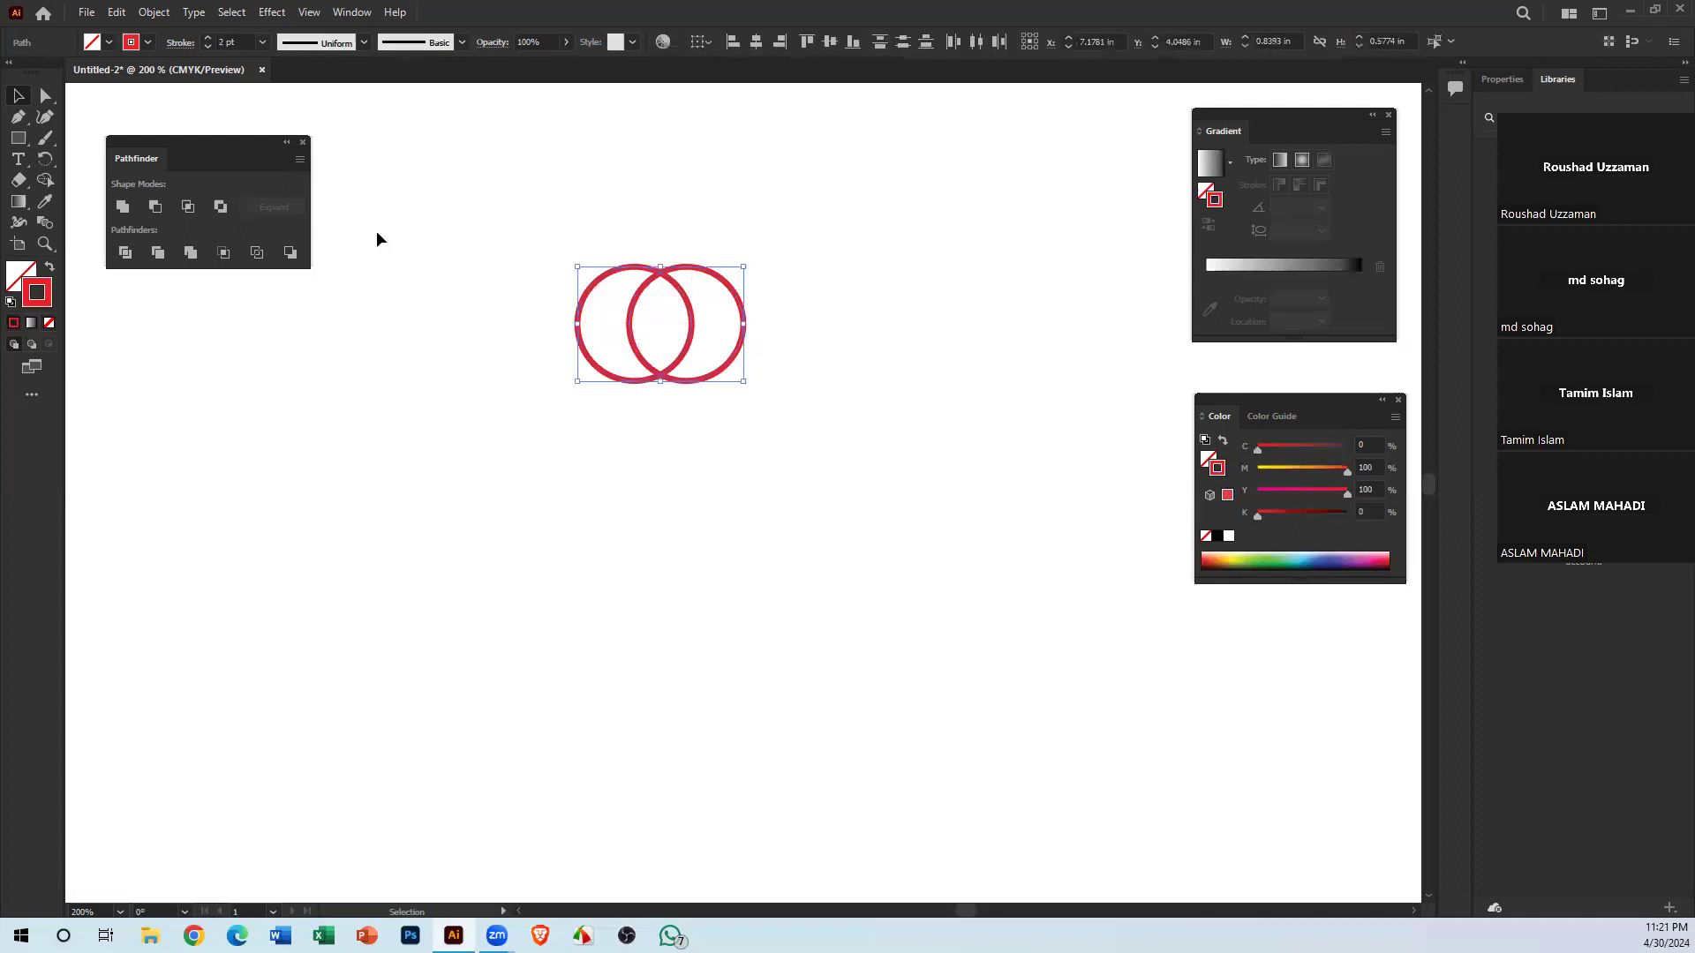
{"action": "left_click_drag", "start_coordinate": [570, 222], "coordinate": [934, 558]}
{"action": "key", "text": "Delete"}
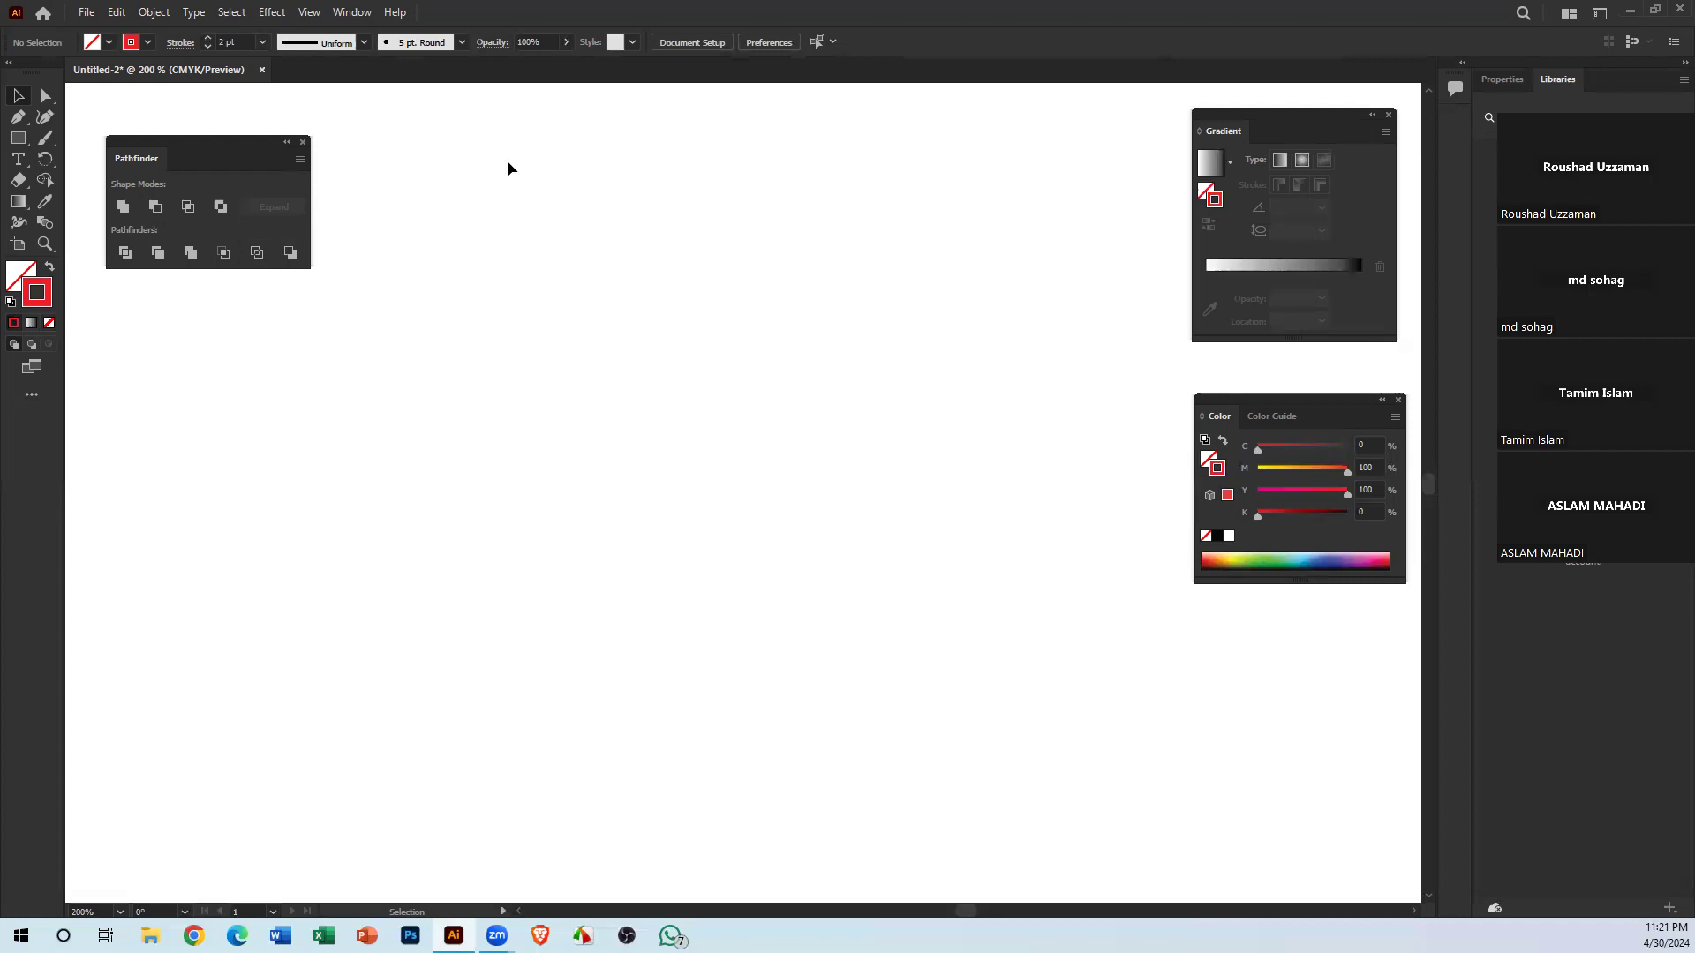
Set the default stroke to none and the default fill to magenta-pink, C 22.41, M 83.61, Y 0, K 0
{"action": "left_click", "coordinate": [48, 323]}
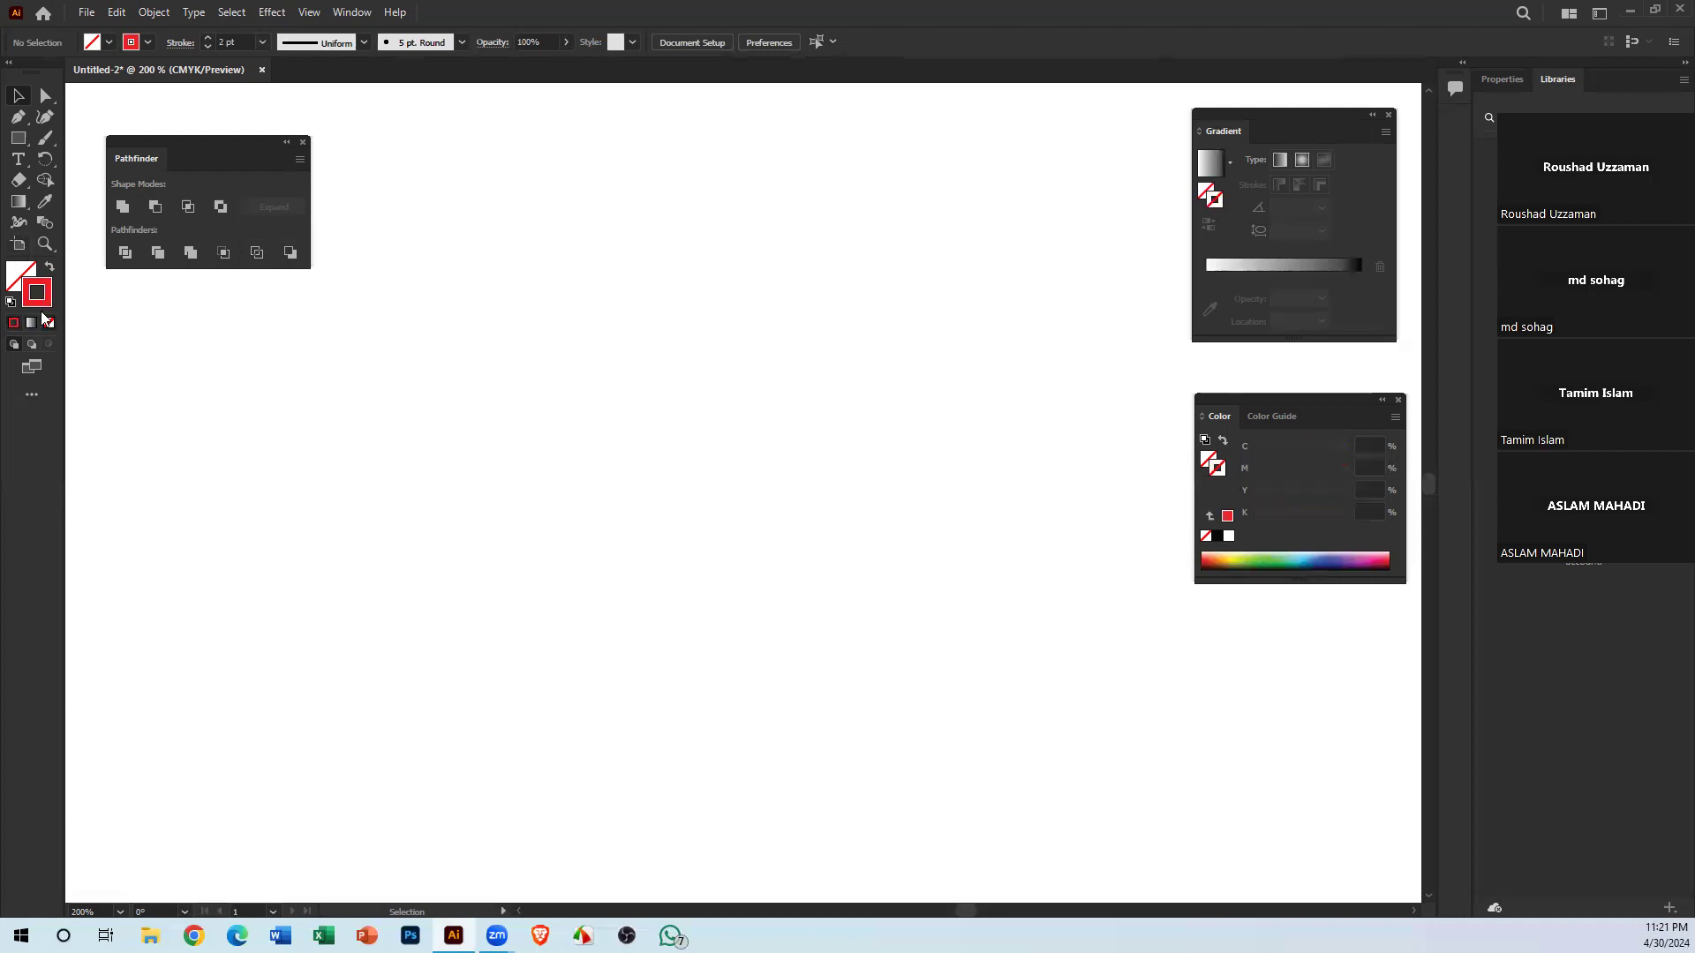
{"action": "double_click", "coordinate": [21, 276]}
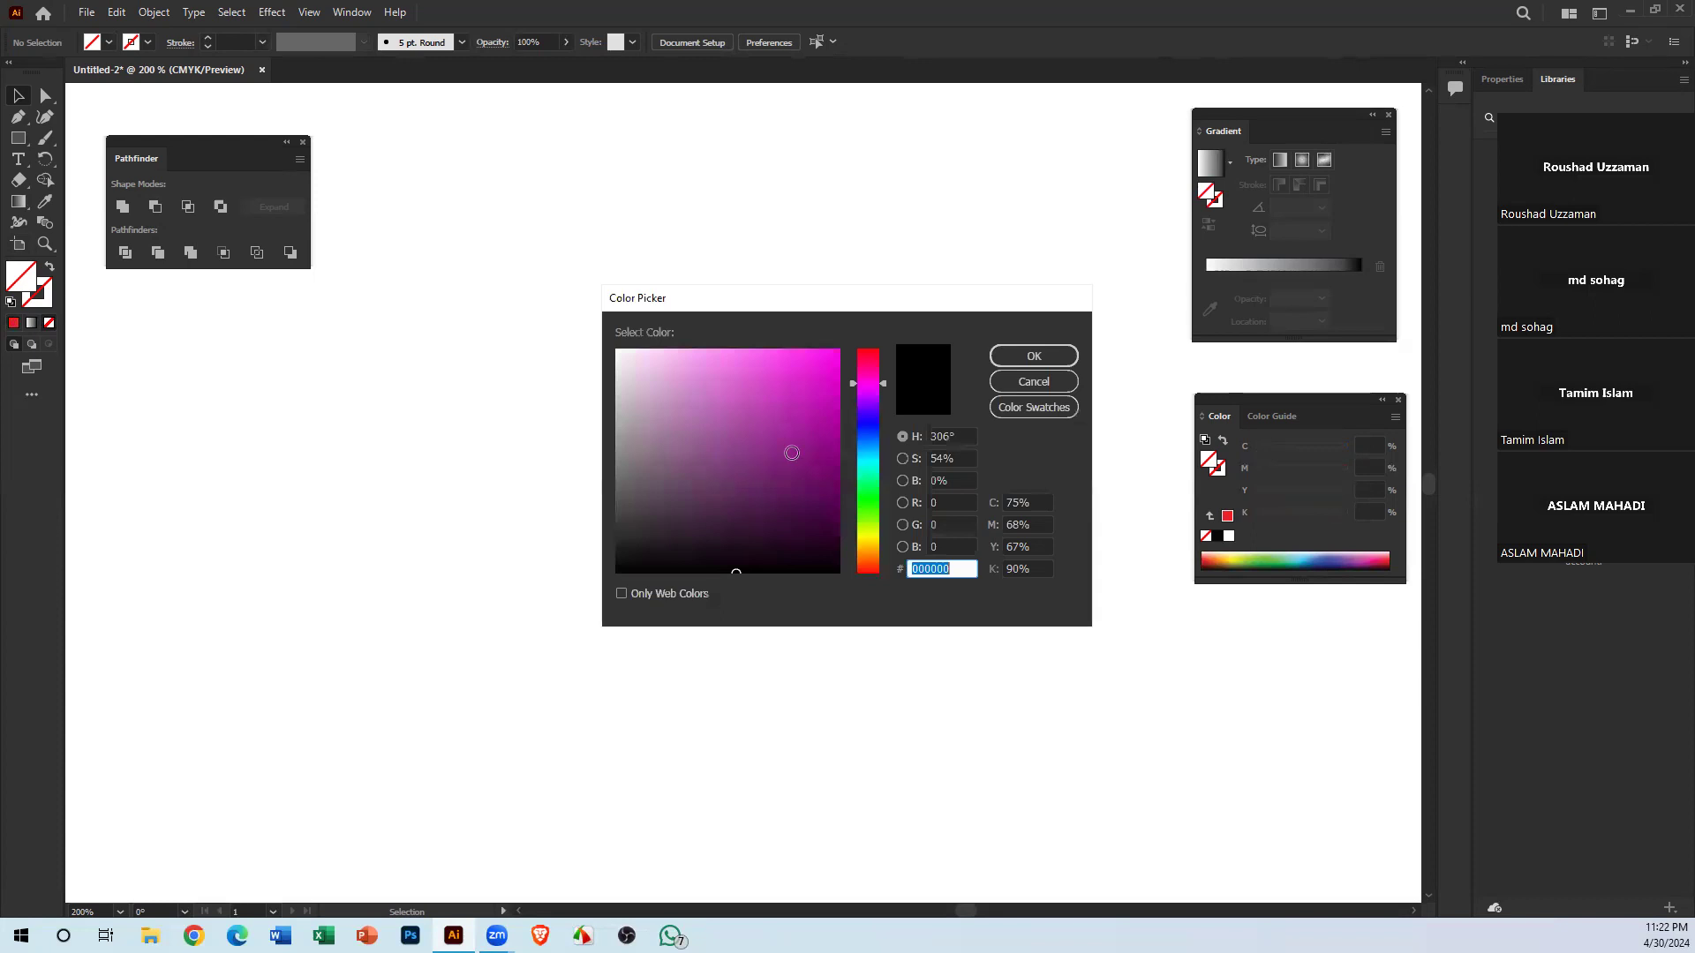
{"action": "left_click", "coordinate": [1028, 356]}
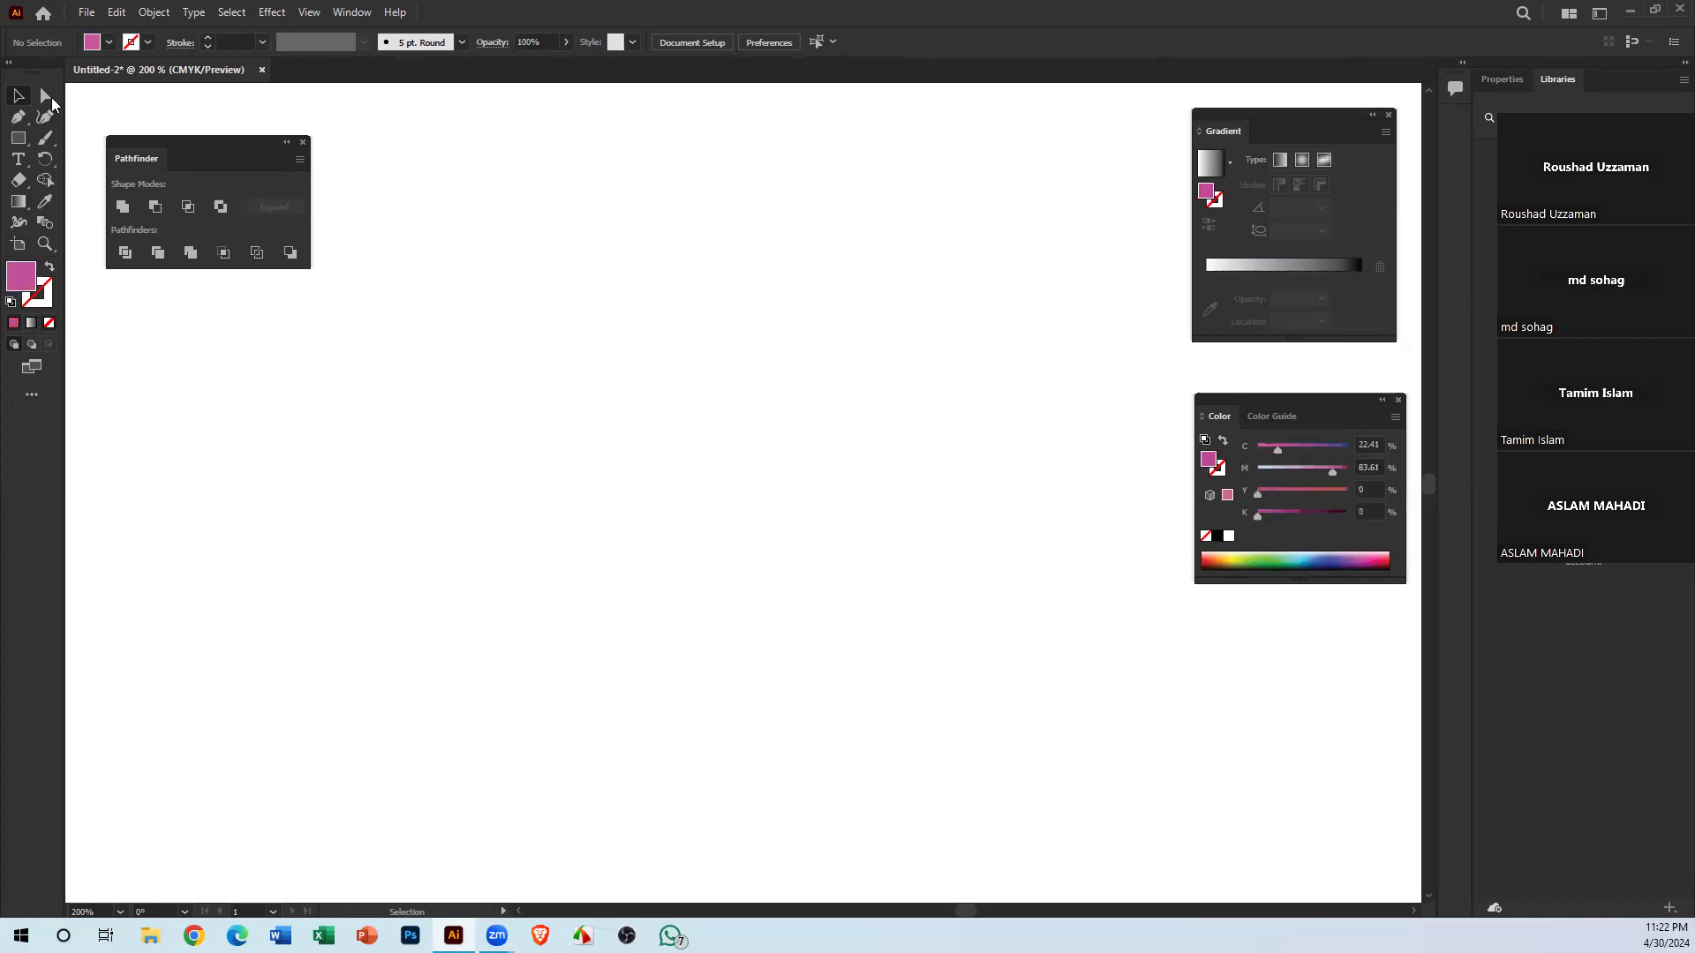
Draw a pink hexagon about 1.5 in wide and 1.3 in high in the upper middle of the canvas
{"action": "left_click", "coordinate": [18, 118]}
{"action": "left_click", "coordinate": [19, 139]}
{"action": "left_click", "coordinate": [101, 180]}
{"action": "left_click_drag", "start_coordinate": [598, 332], "coordinate": [702, 437]}
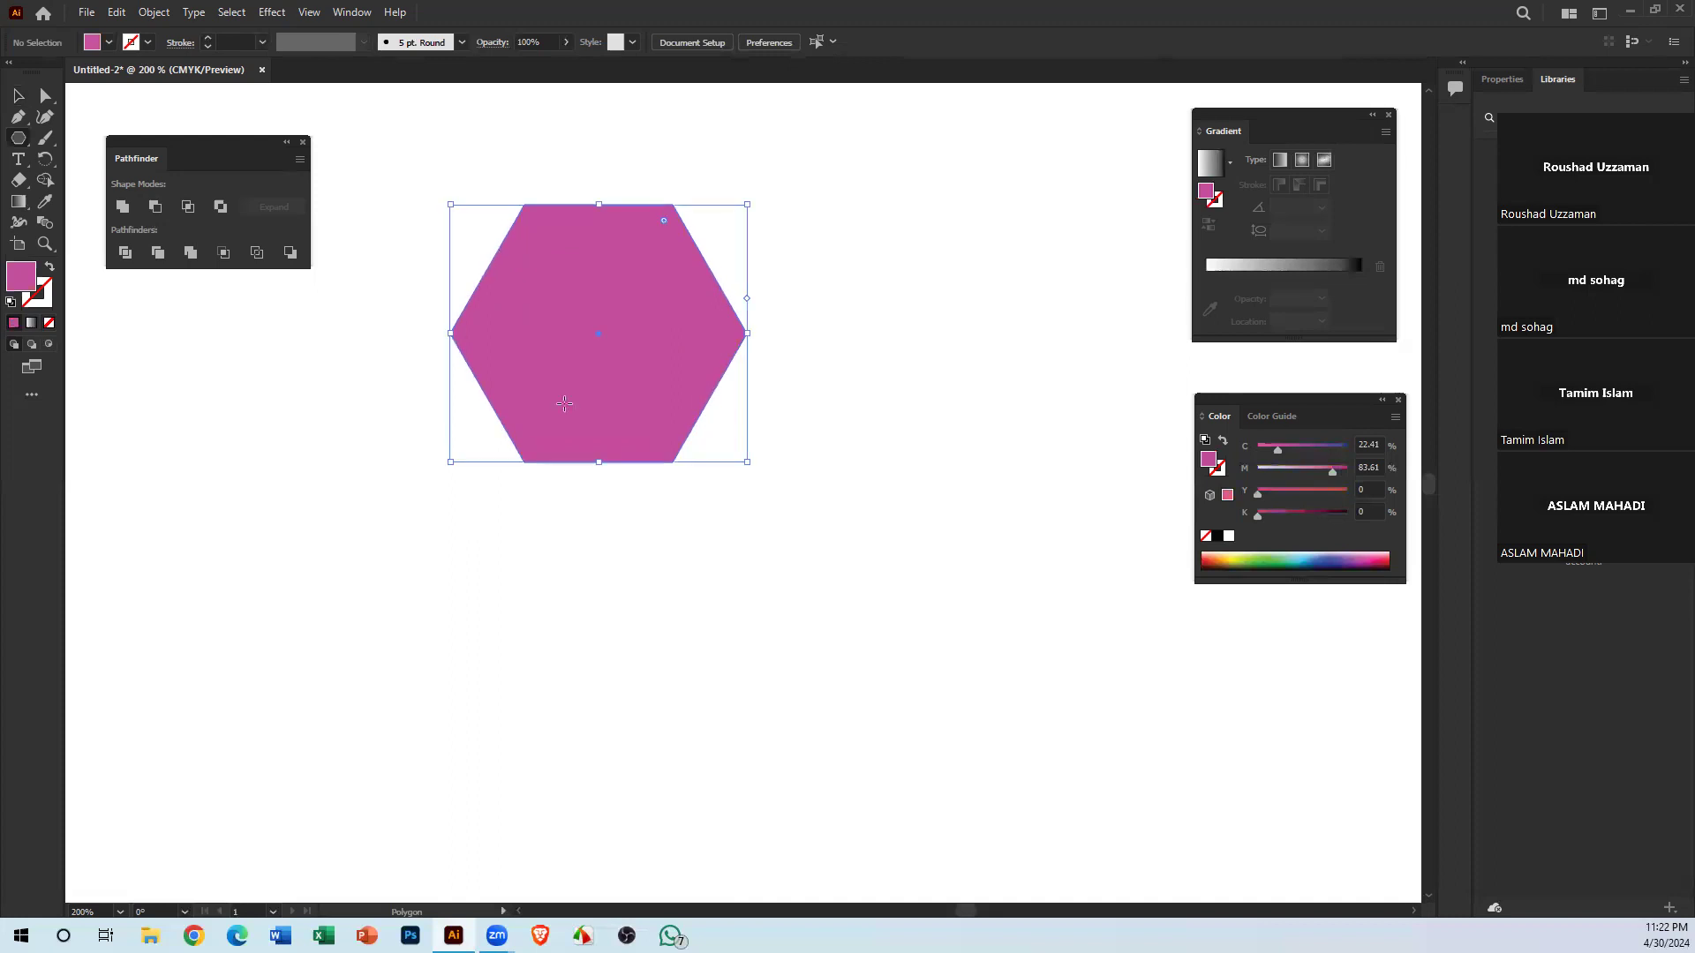
Draw a pink circle about 1.05 in across below and to the left of the hexagon
{"action": "left_click", "coordinate": [21, 140]}
{"action": "left_click", "coordinate": [102, 156]}
{"action": "left_click_drag", "start_coordinate": [332, 548], "coordinate": [529, 758]}
{"action": "key", "text": "v"}
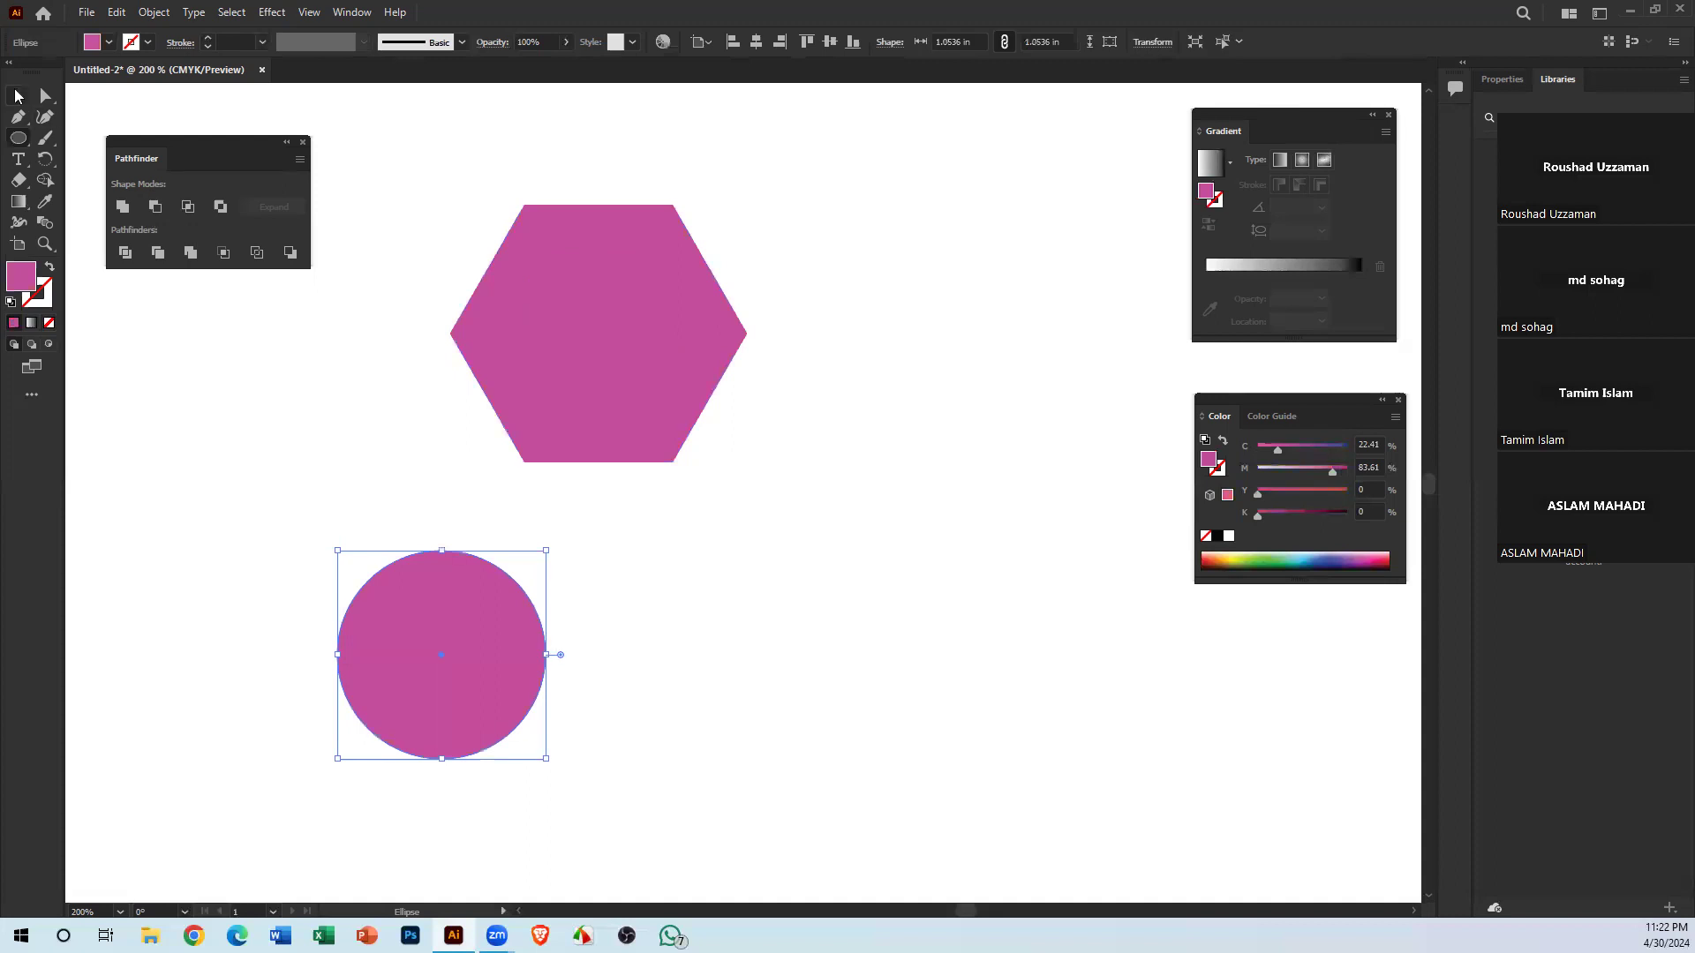
Fill the circle with yellow (C 0.39, M 13.33, Y 74.9, K 0) and move it over the hexagon's right side
{"action": "left_click", "coordinate": [1229, 555]}
{"action": "left_click_drag", "start_coordinate": [444, 668], "coordinate": [711, 342]}
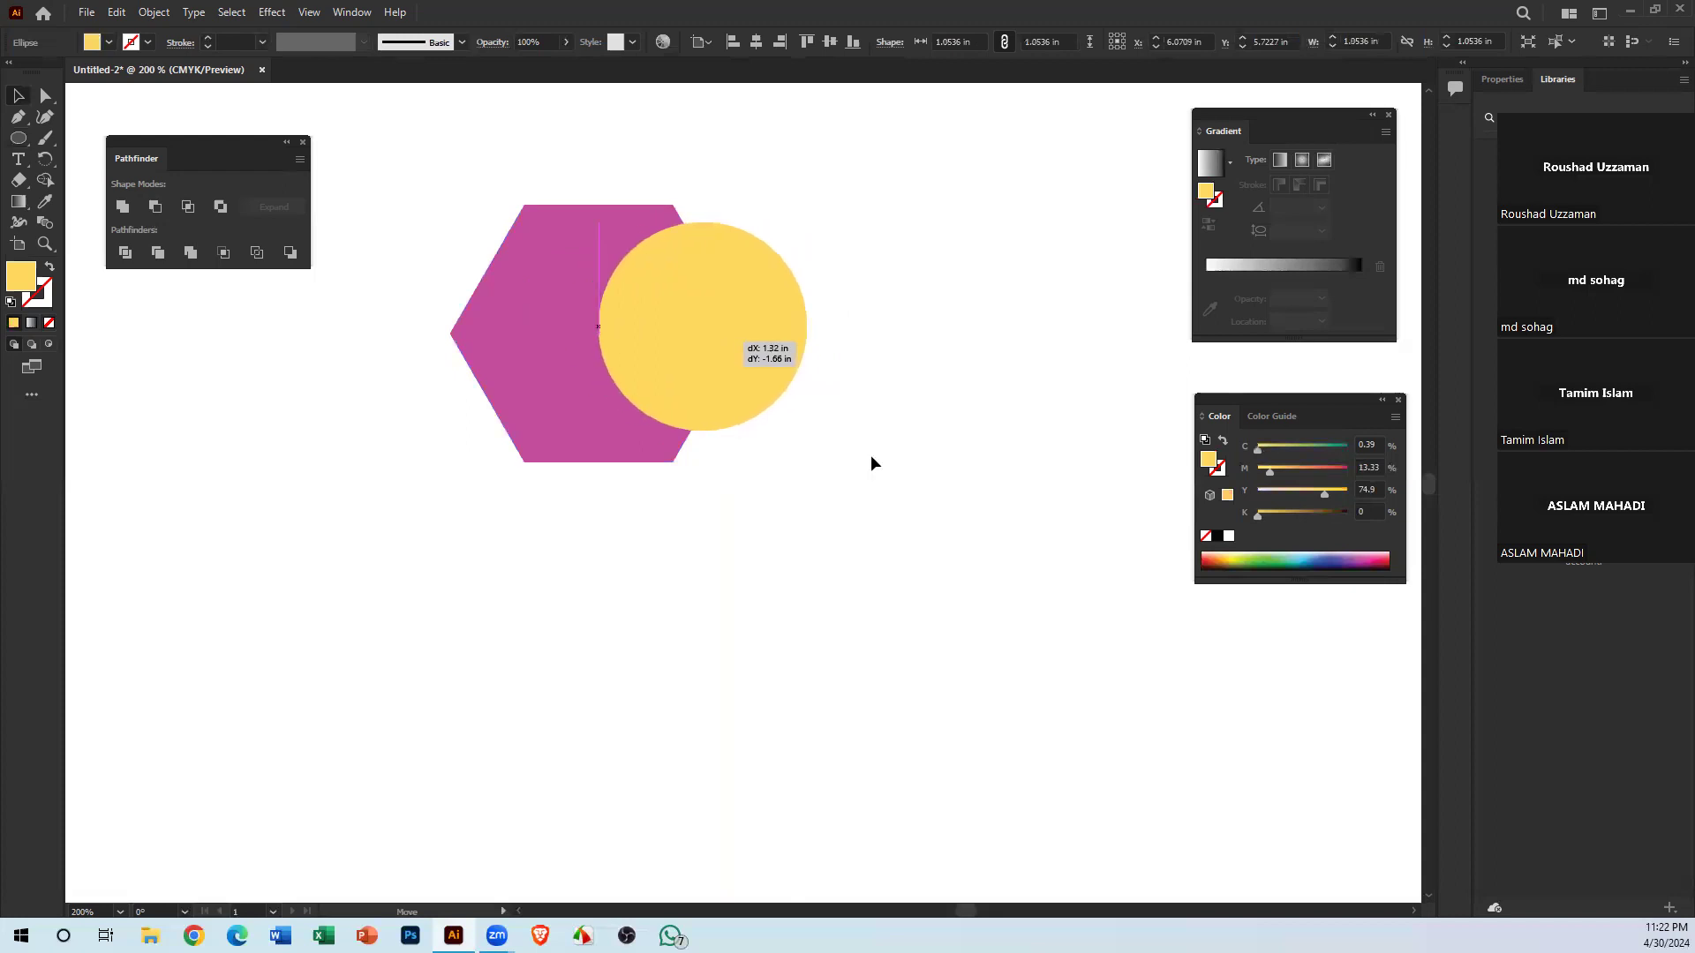
{"action": "left_click_drag", "start_coordinate": [900, 639], "coordinate": [653, 446]}
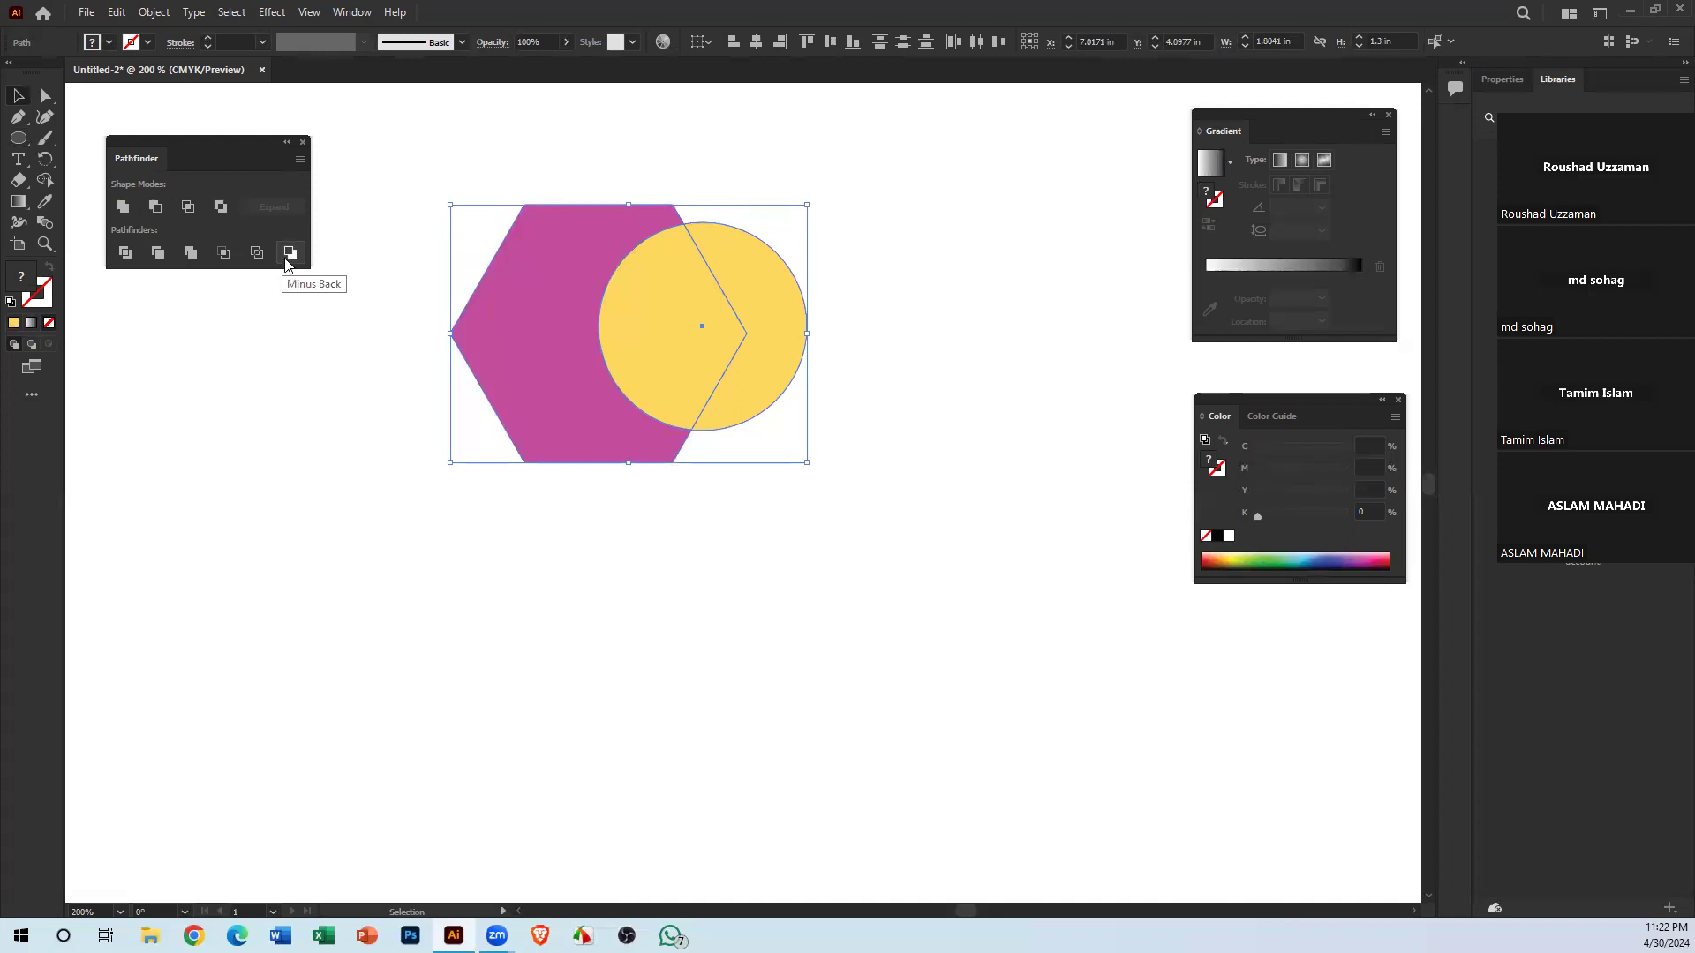
{"action": "left_click", "coordinate": [852, 562]}
Move the pink hexagon out from behind the yellow circle to the left, and undo the move
{"action": "left_click_drag", "start_coordinate": [581, 278], "coordinate": [296, 294]}
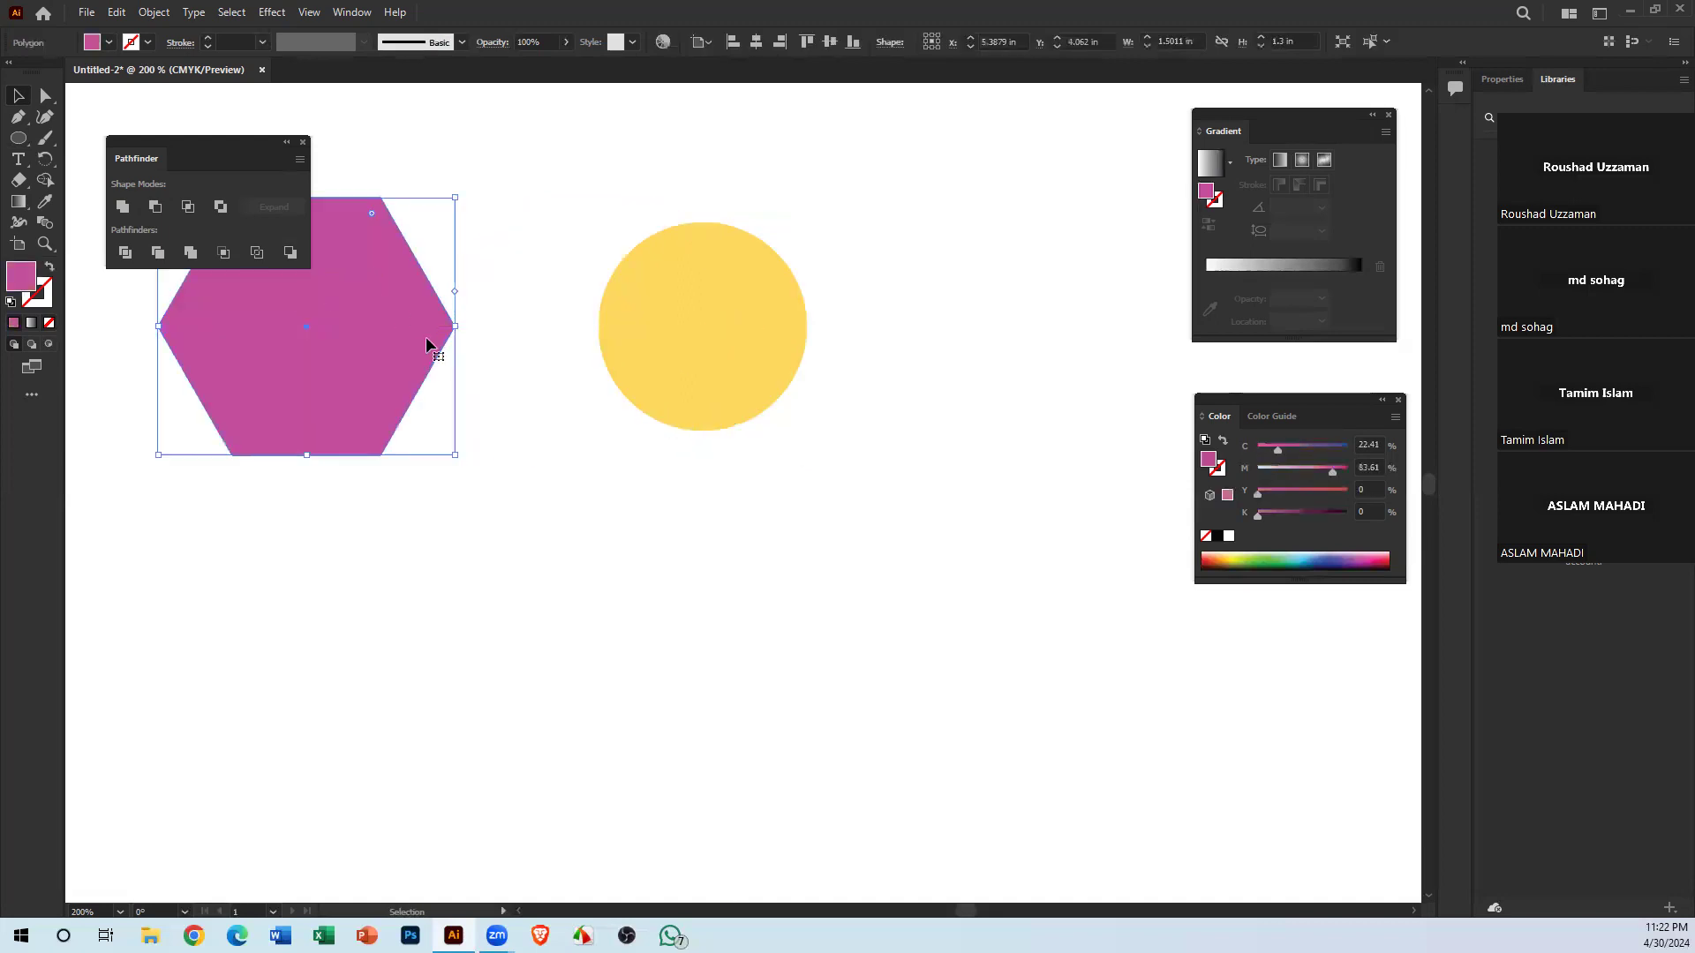
{"action": "key", "text": "ctrl+z"}
{"action": "left_click", "coordinate": [881, 484]}
Shift the yellow circle slightly right on the hexagon and apply Minus Back to both shapes
{"action": "left_click_drag", "start_coordinate": [730, 352], "coordinate": [751, 352]}
{"action": "key", "text": "ctrl+a"}
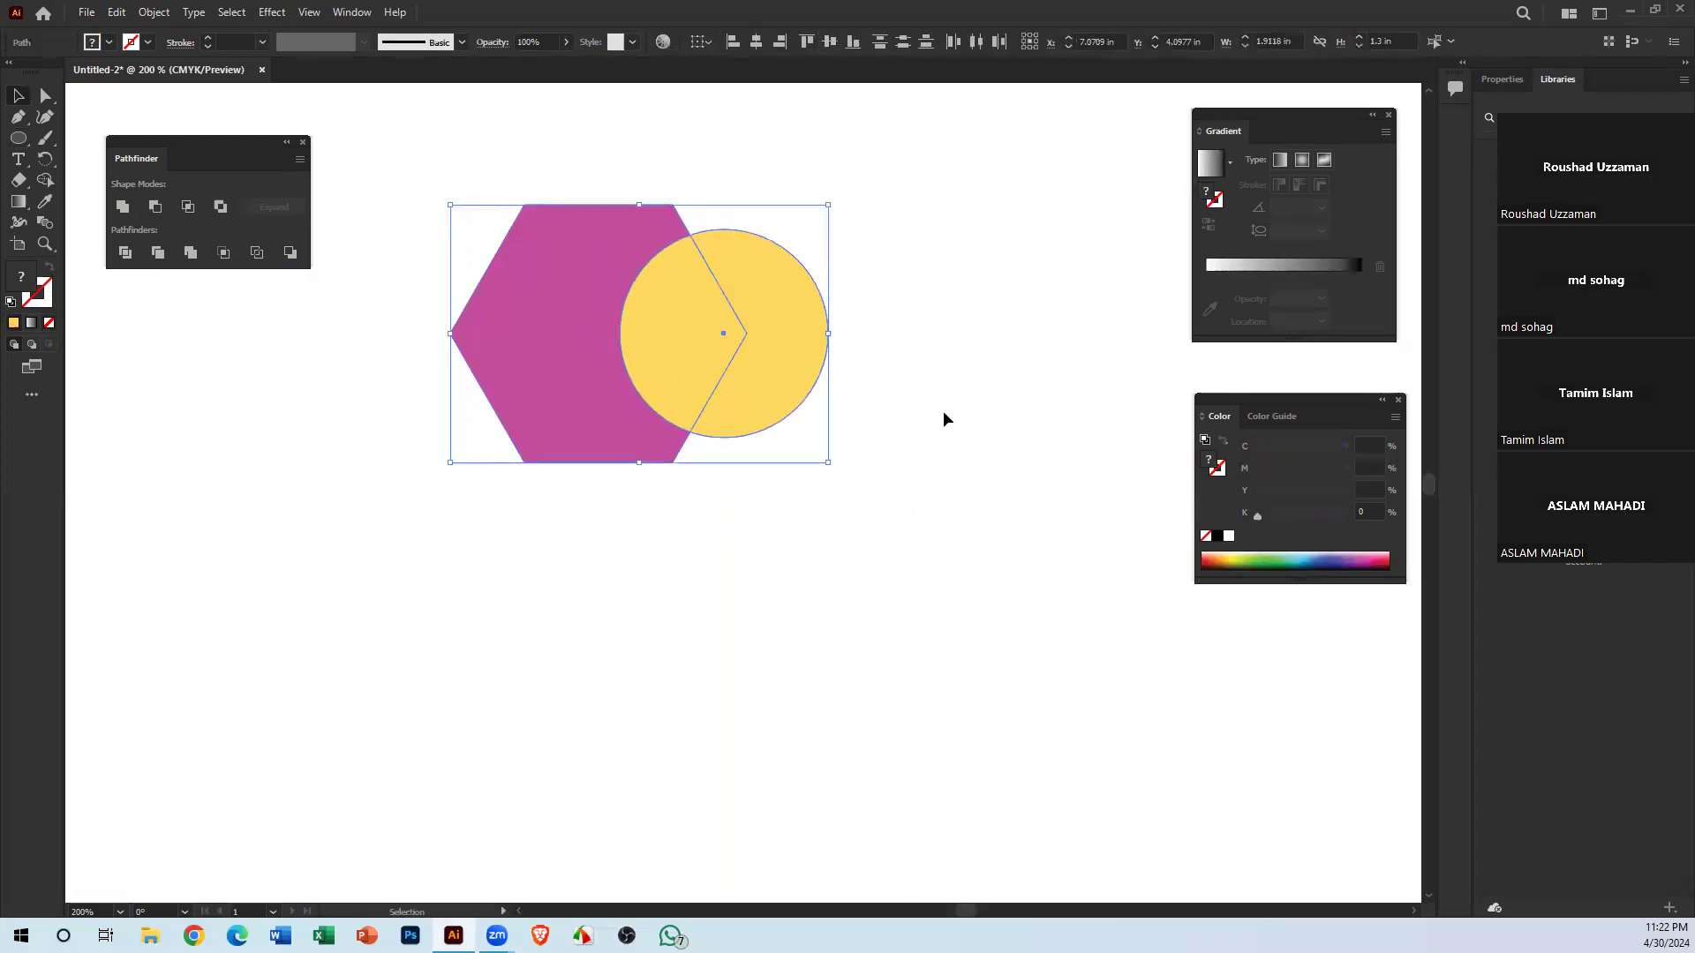
{"action": "left_click", "coordinate": [290, 254]}
{"action": "left_click", "coordinate": [749, 495]}
Move the remaining yellow circle piece around the canvas and delete it
{"action": "left_click_drag", "start_coordinate": [746, 361], "coordinate": [823, 339]}
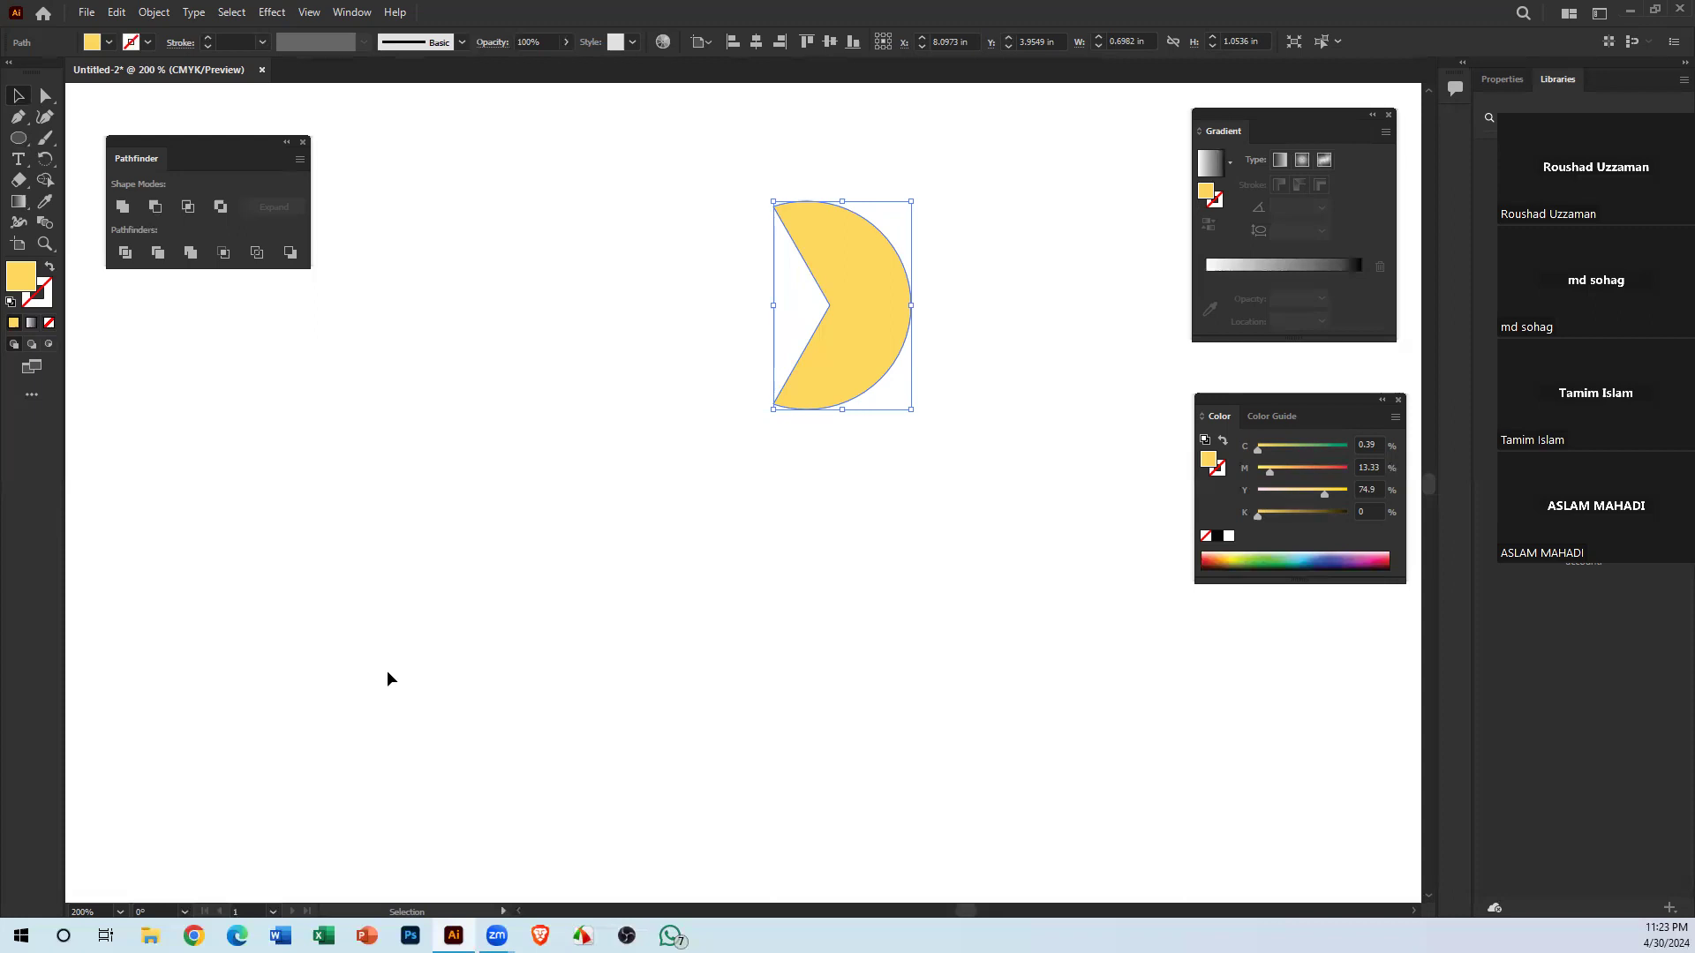
{"action": "key", "text": "shift+Up"}
{"action": "left_click_drag", "start_coordinate": [872, 304], "coordinate": [794, 357]}
{"action": "key", "text": "Delete"}
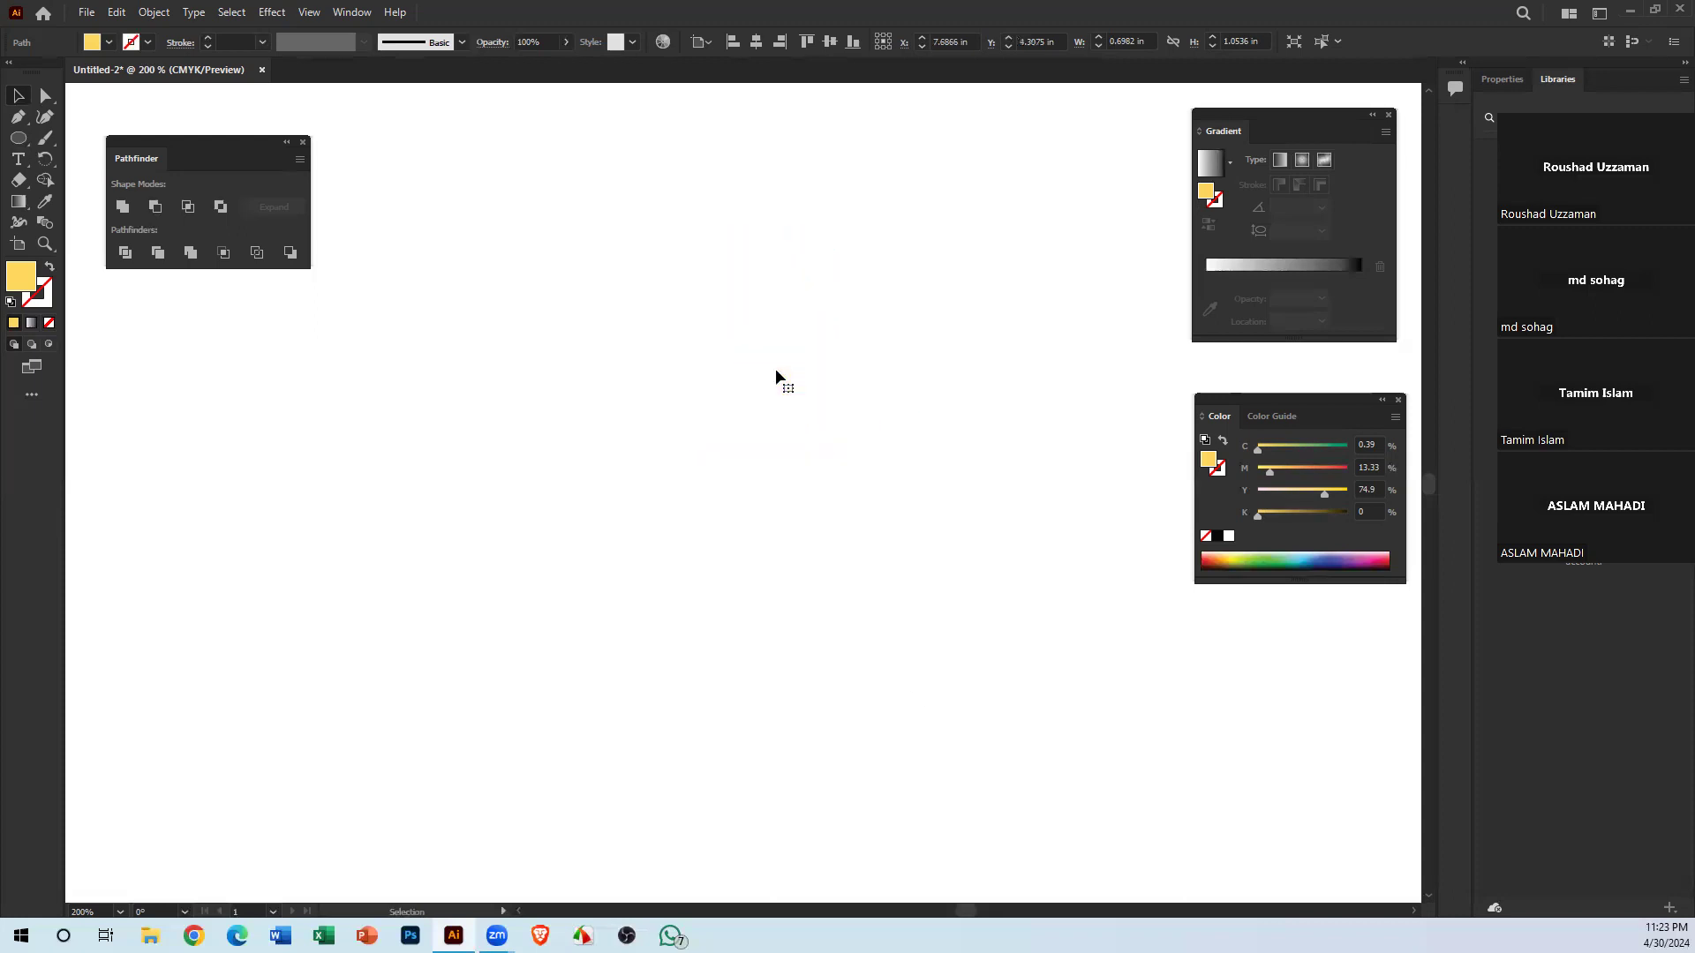
Draw six yellow ellipses of different widths and heights across the canvas, and return to the Selection tool
{"action": "left_click_drag", "start_coordinate": [17, 138], "coordinate": [108, 157]}
{"action": "left_click_drag", "start_coordinate": [517, 345], "coordinate": [735, 492]}
{"action": "left_click_drag", "start_coordinate": [805, 258], "coordinate": [955, 492]}
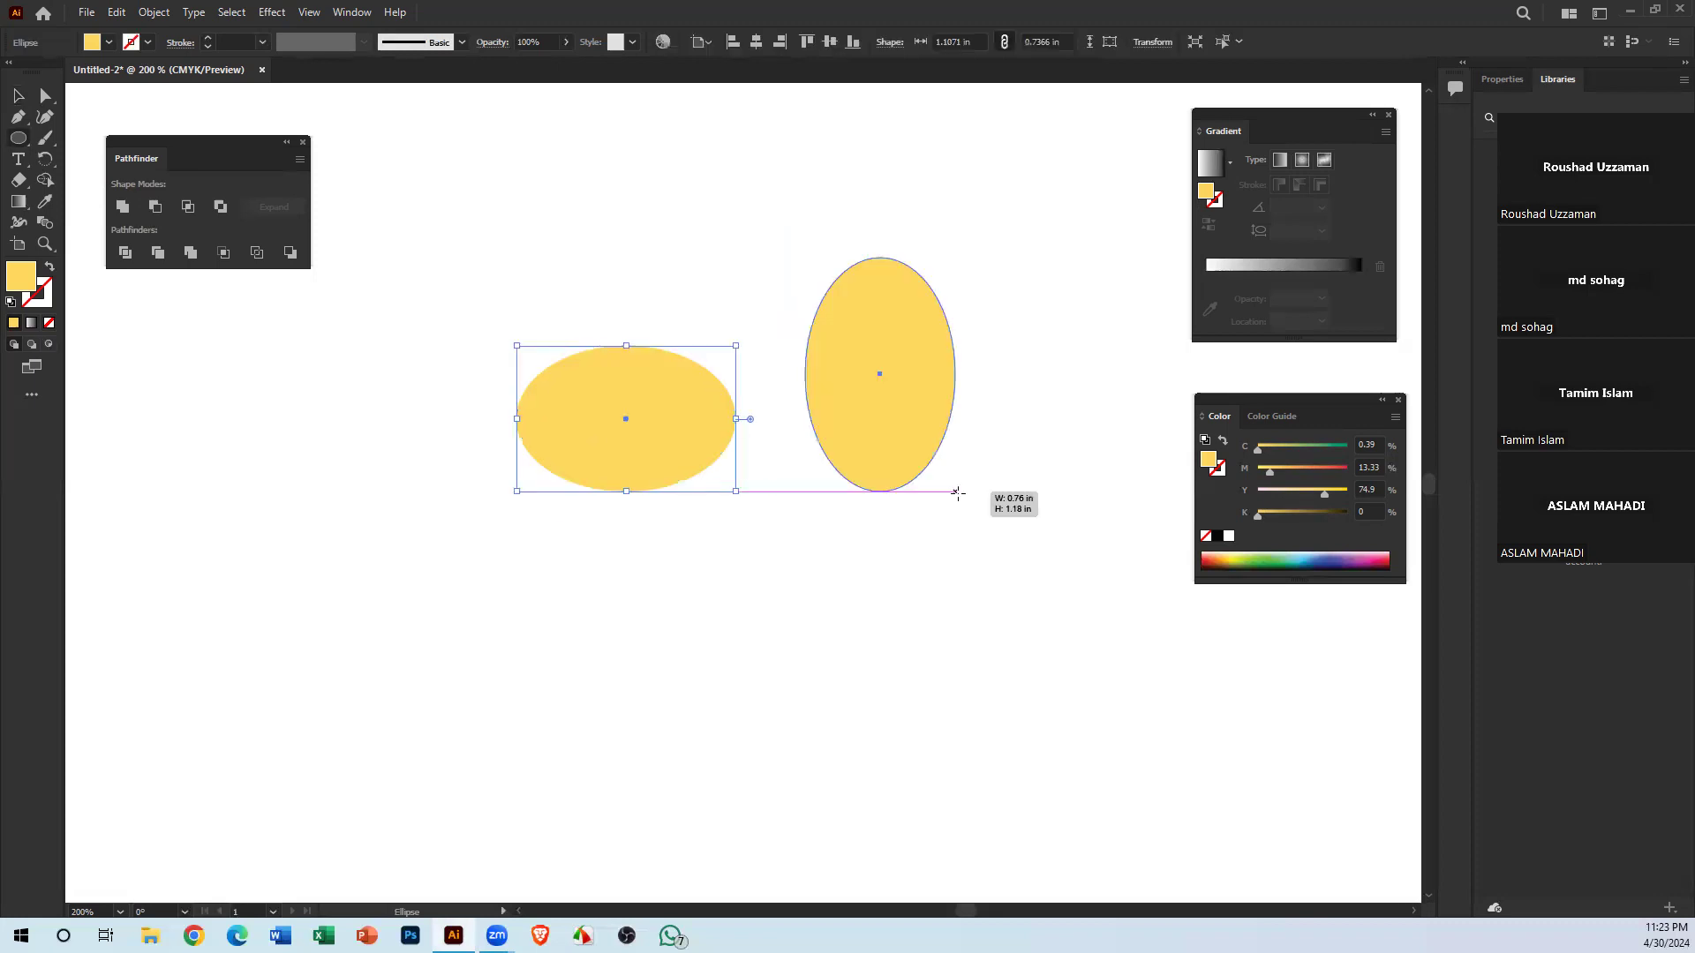
{"action": "left_click_drag", "start_coordinate": [1052, 316], "coordinate": [1152, 567]}
{"action": "left_click_drag", "start_coordinate": [831, 603], "coordinate": [188, 560]}
{"action": "left_click_drag", "start_coordinate": [195, 393], "coordinate": [591, 269]}
{"action": "left_click_drag", "start_coordinate": [735, 139], "coordinate": [955, 184]}
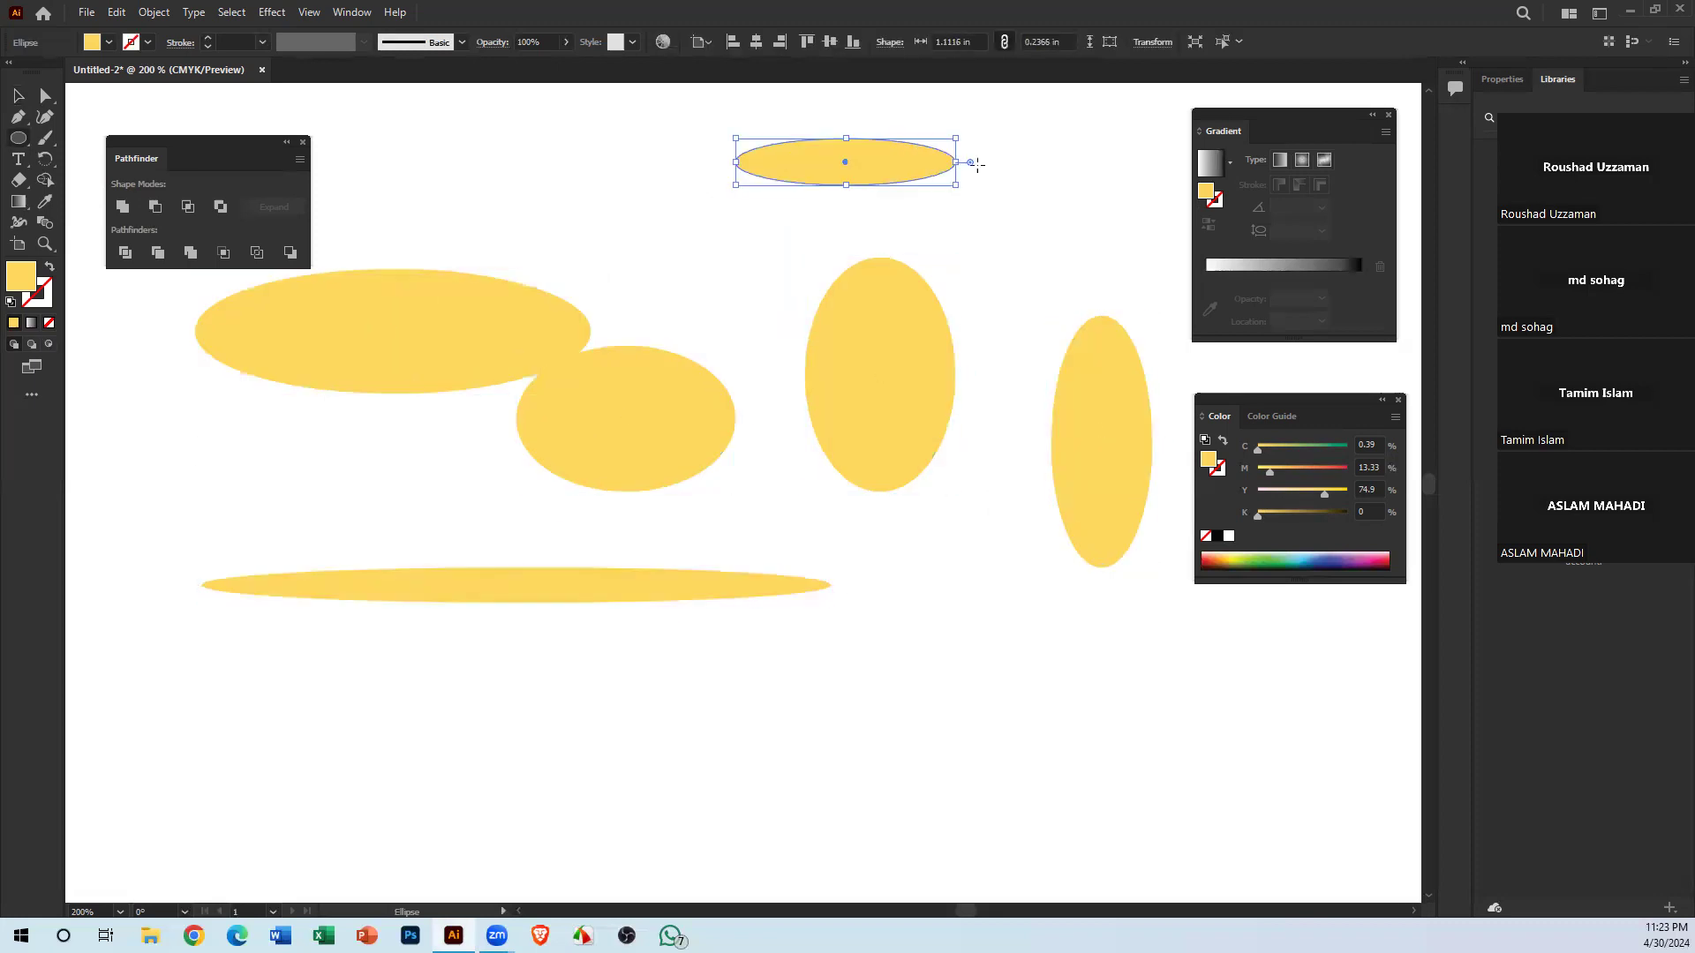
{"action": "key", "text": "ctrl+minus"}
{"action": "key", "text": "ctrl+minus"}
{"action": "left_click_drag", "start_coordinate": [718, 315], "coordinate": [683, 110]}
{"action": "key", "text": "v"}
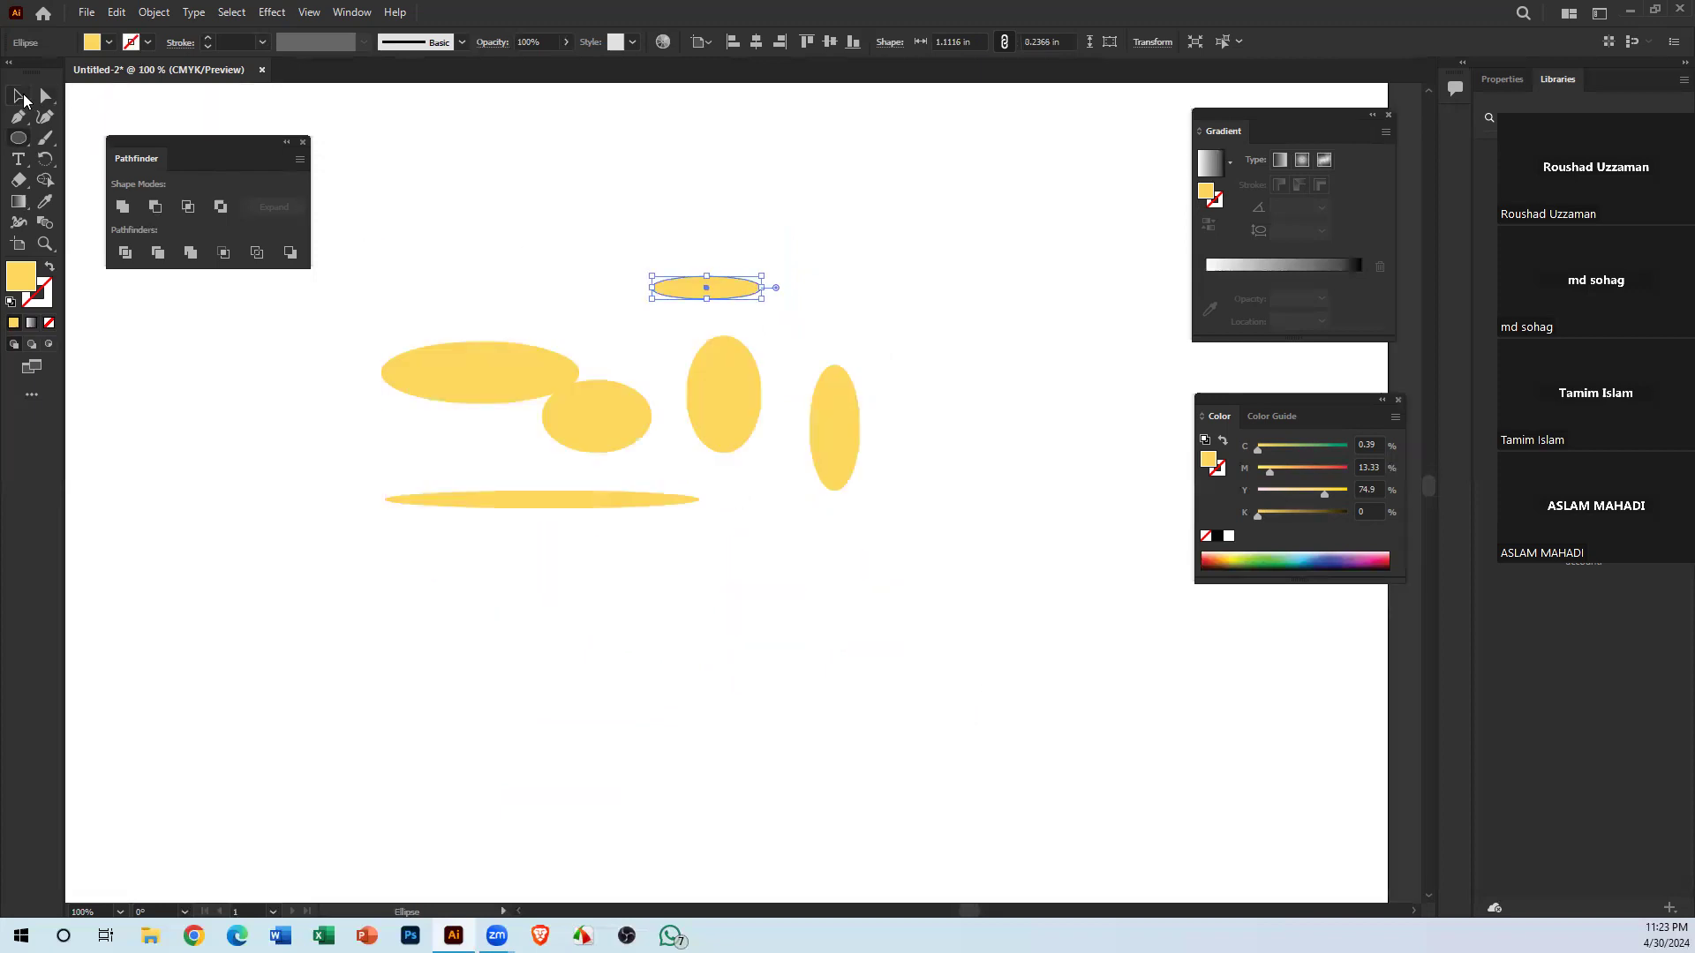
Rearrange the yellow ellipses on the canvas by moving all except the small flat one near the top
{"action": "left_click_drag", "start_coordinate": [375, 141], "coordinate": [968, 653]}
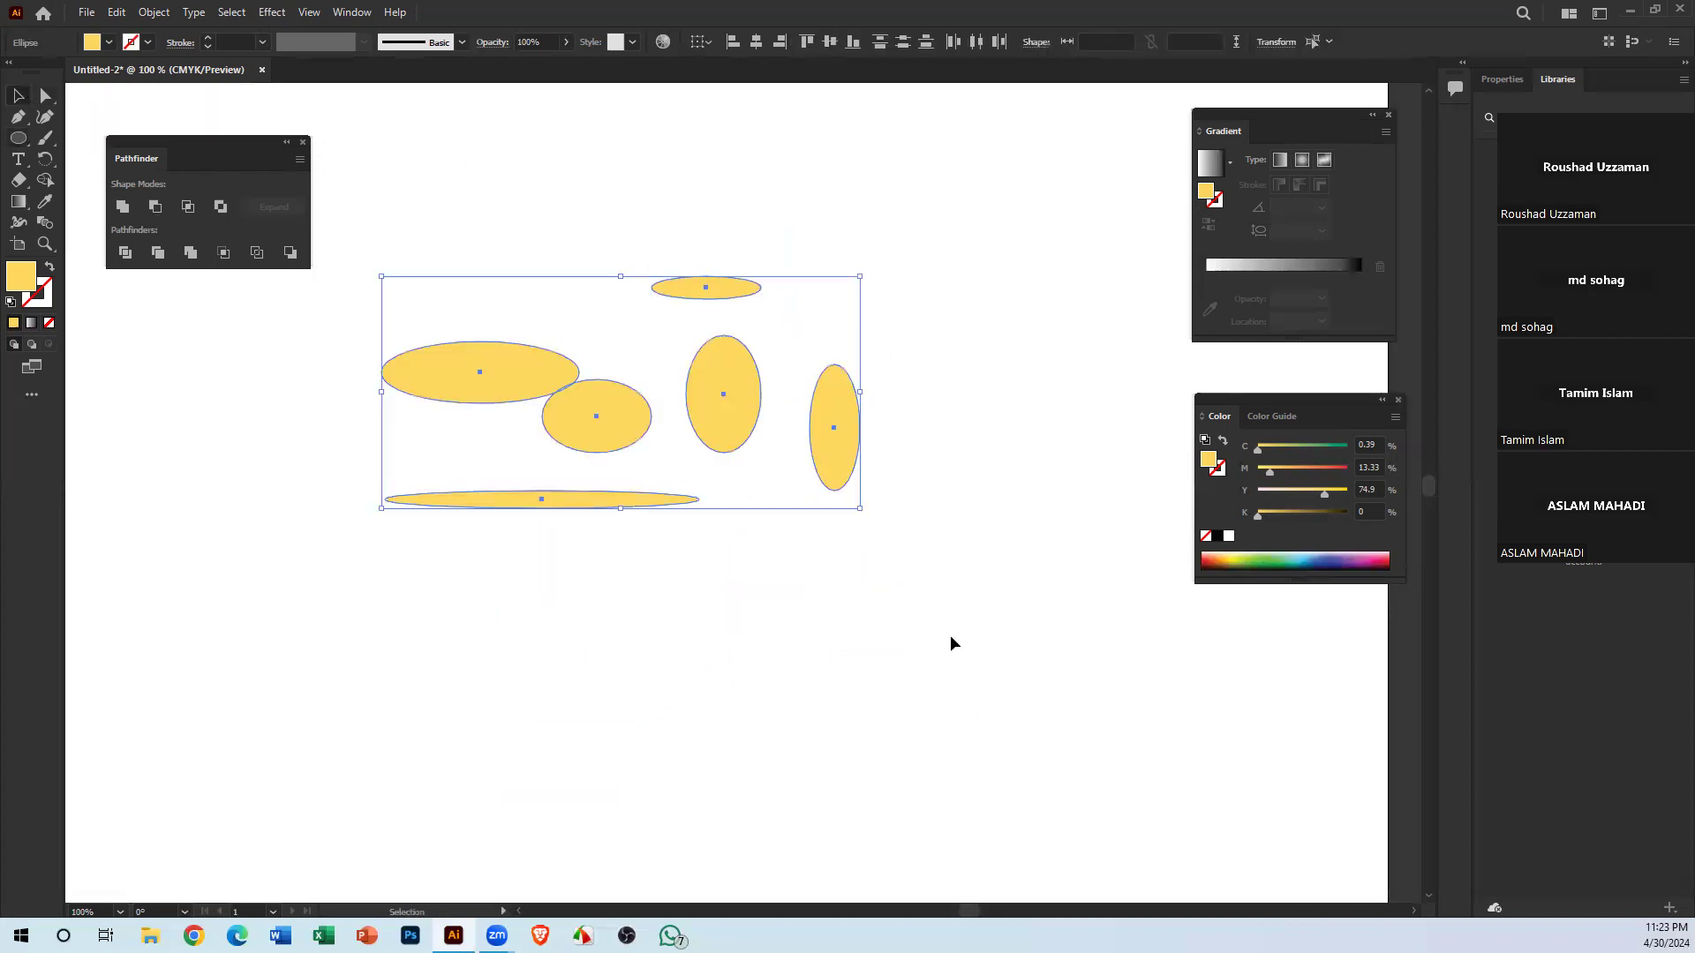
{"action": "left_click", "coordinate": [626, 687]}
{"action": "left_click_drag", "start_coordinate": [623, 416], "coordinate": [827, 365]}
{"action": "left_click", "coordinate": [829, 442]}
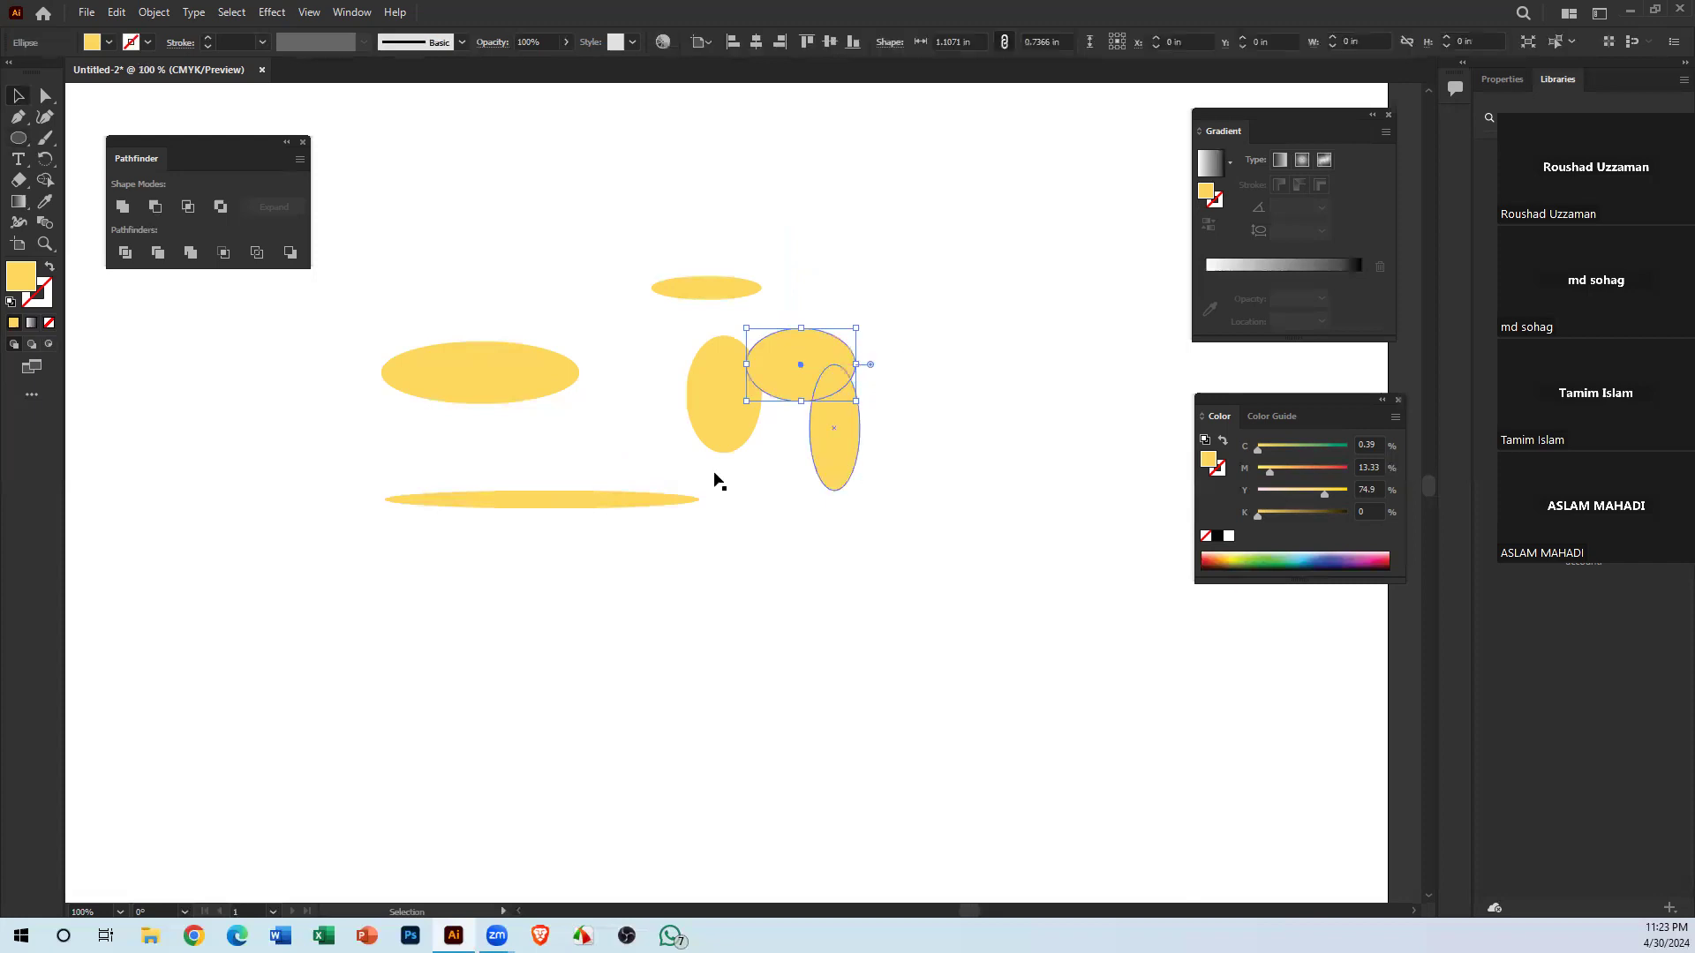
{"action": "left_click_drag", "start_coordinate": [686, 404], "coordinate": [585, 288]}
{"action": "left_click", "coordinate": [442, 374]}
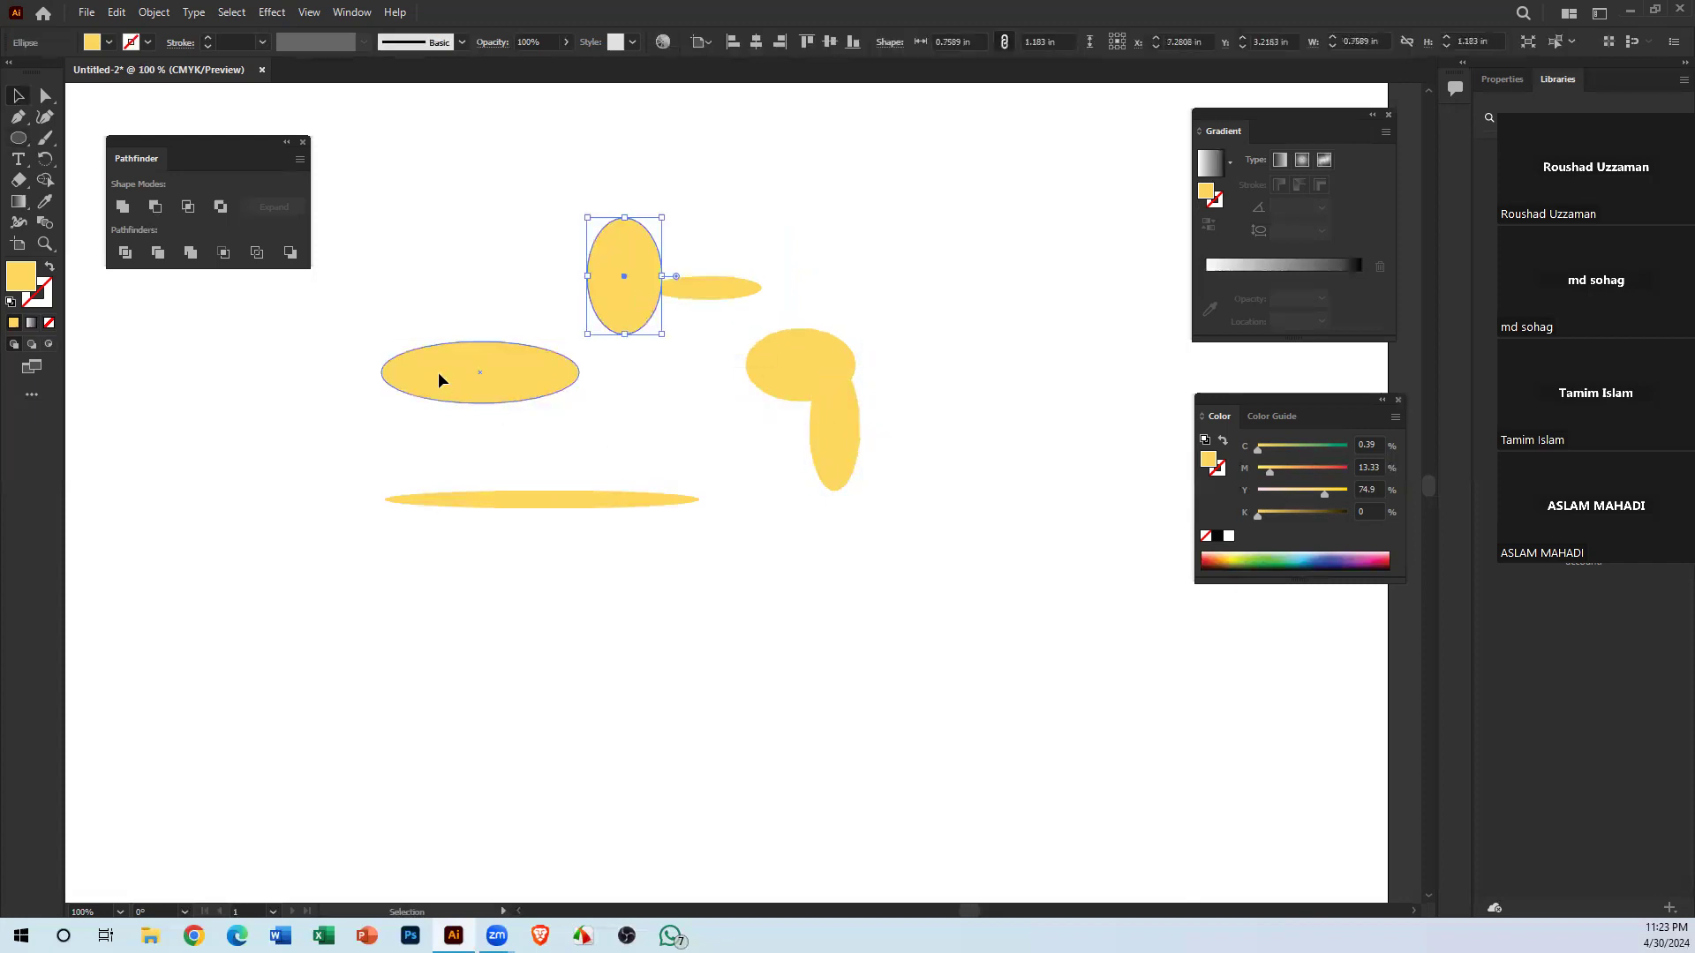
{"action": "left_click_drag", "start_coordinate": [442, 374], "coordinate": [570, 405]}
{"action": "left_click_drag", "start_coordinate": [662, 502], "coordinate": [791, 512]}
{"action": "left_click_drag", "start_coordinate": [838, 406], "coordinate": [899, 281]}
{"action": "left_click_drag", "start_coordinate": [806, 352], "coordinate": [843, 251]}
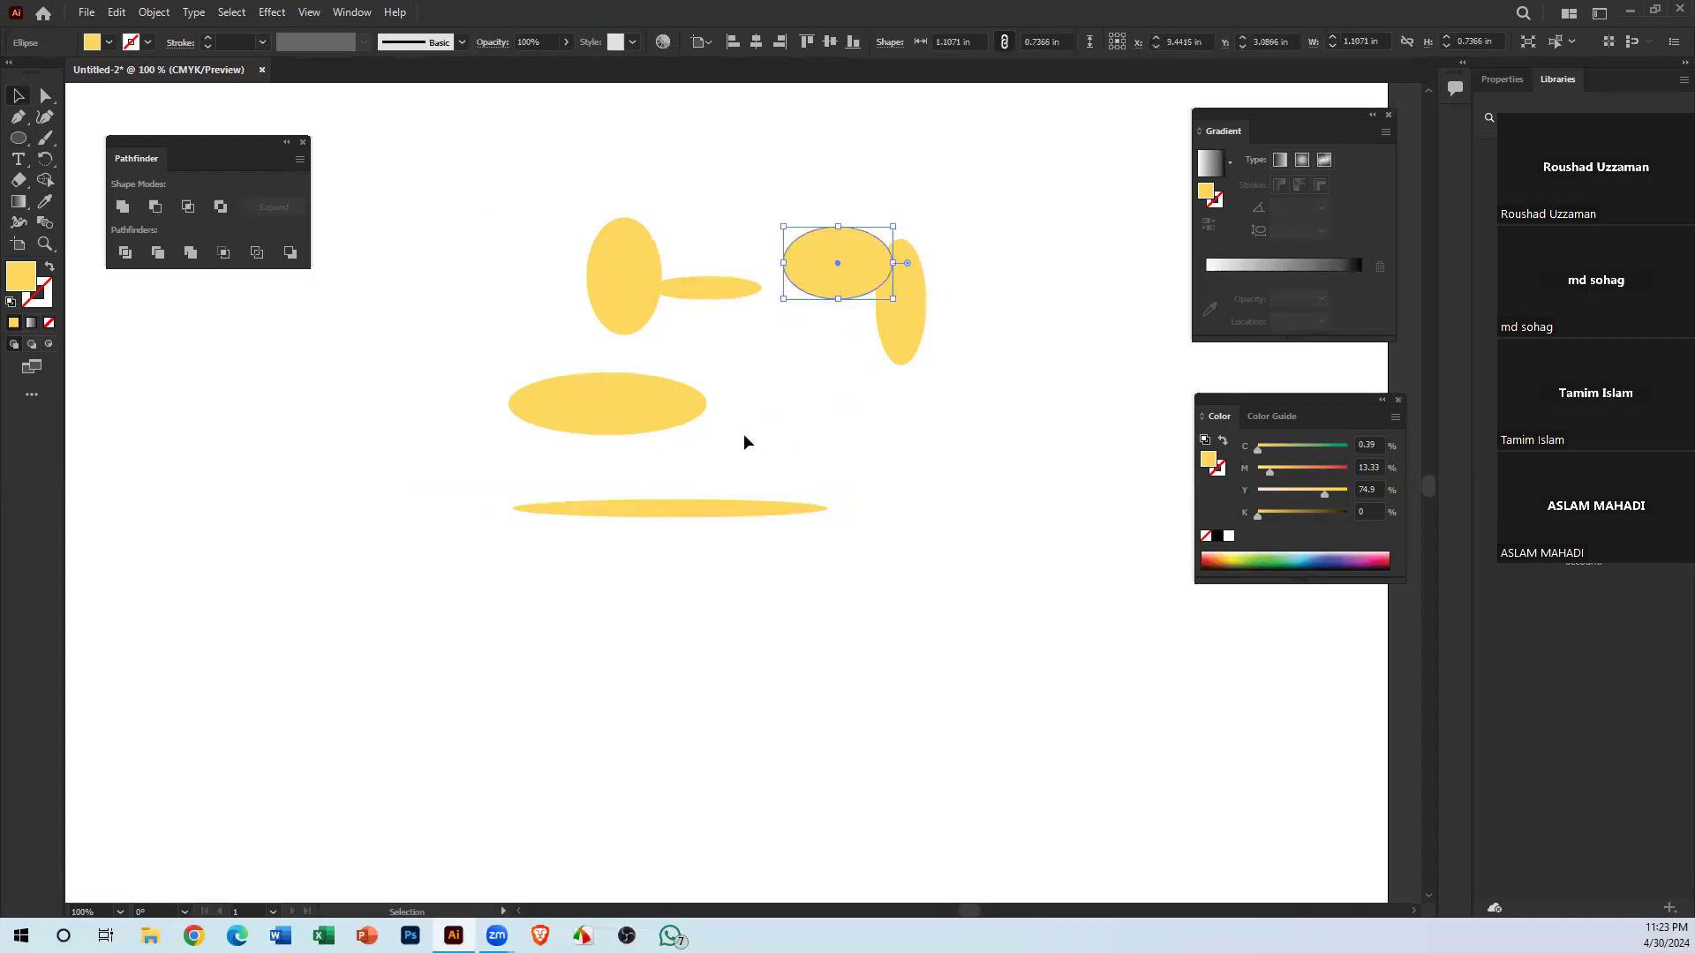
Delete all six yellow ellipses and close the Gradient and Pathfinder panels
{"action": "left_click_drag", "start_coordinate": [458, 180], "coordinate": [1038, 722]}
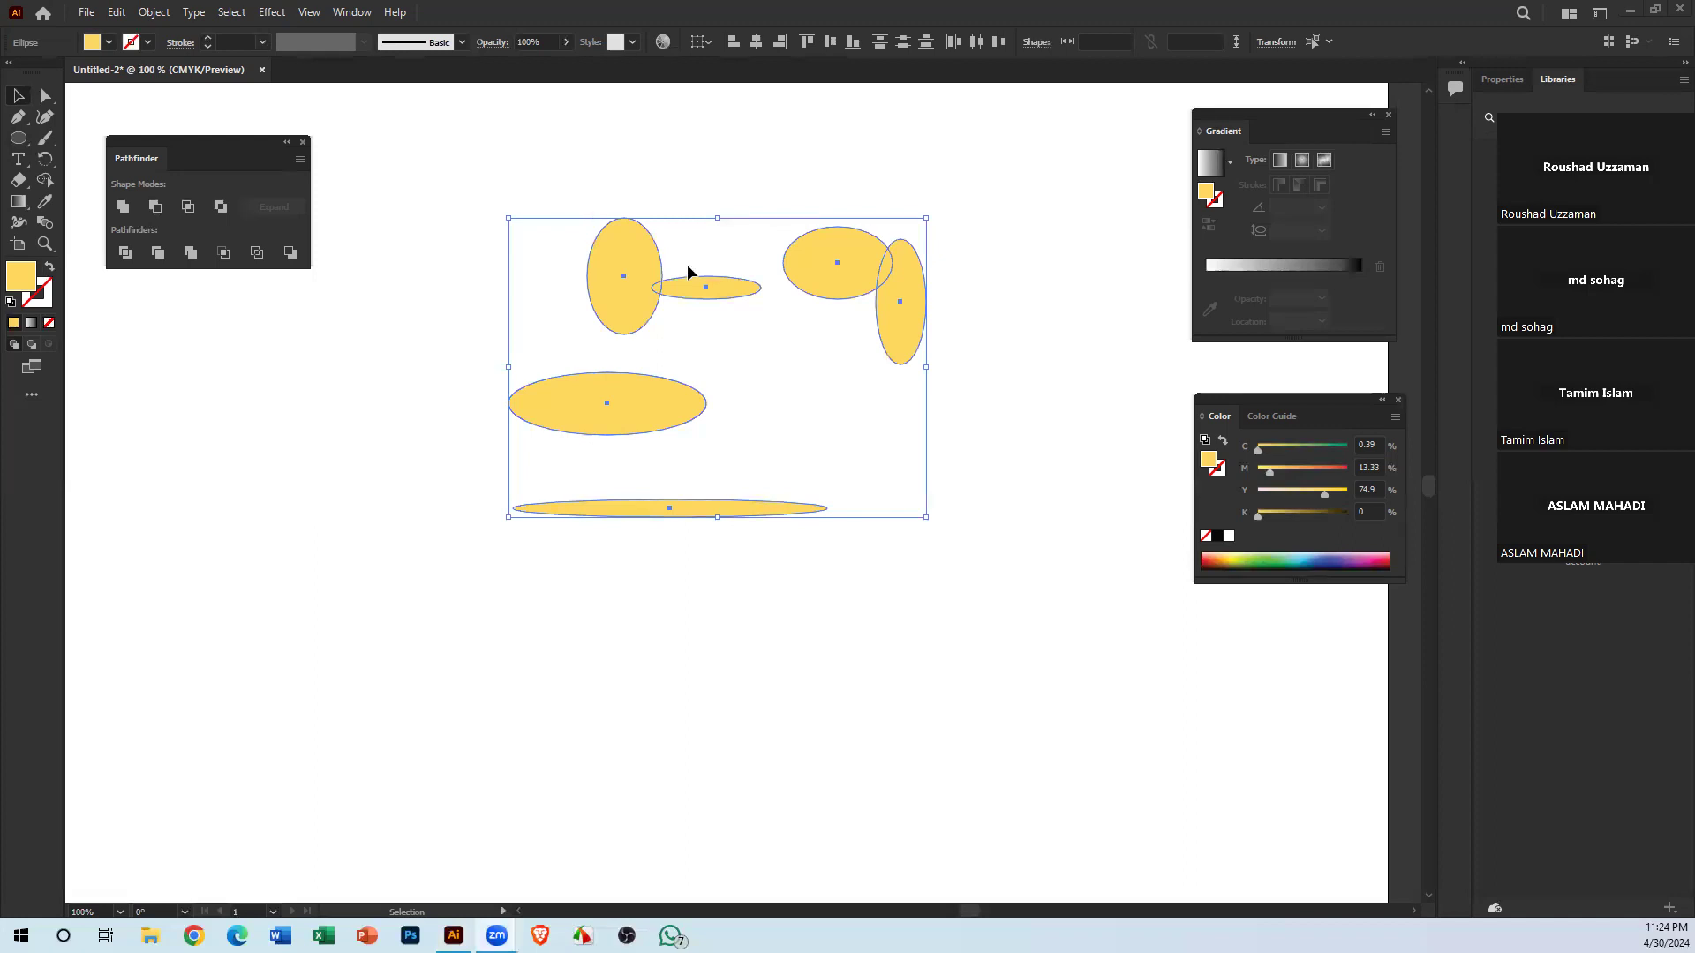
{"action": "left_click_drag", "start_coordinate": [491, 133], "coordinate": [871, 568]}
{"action": "key", "text": "Delete"}
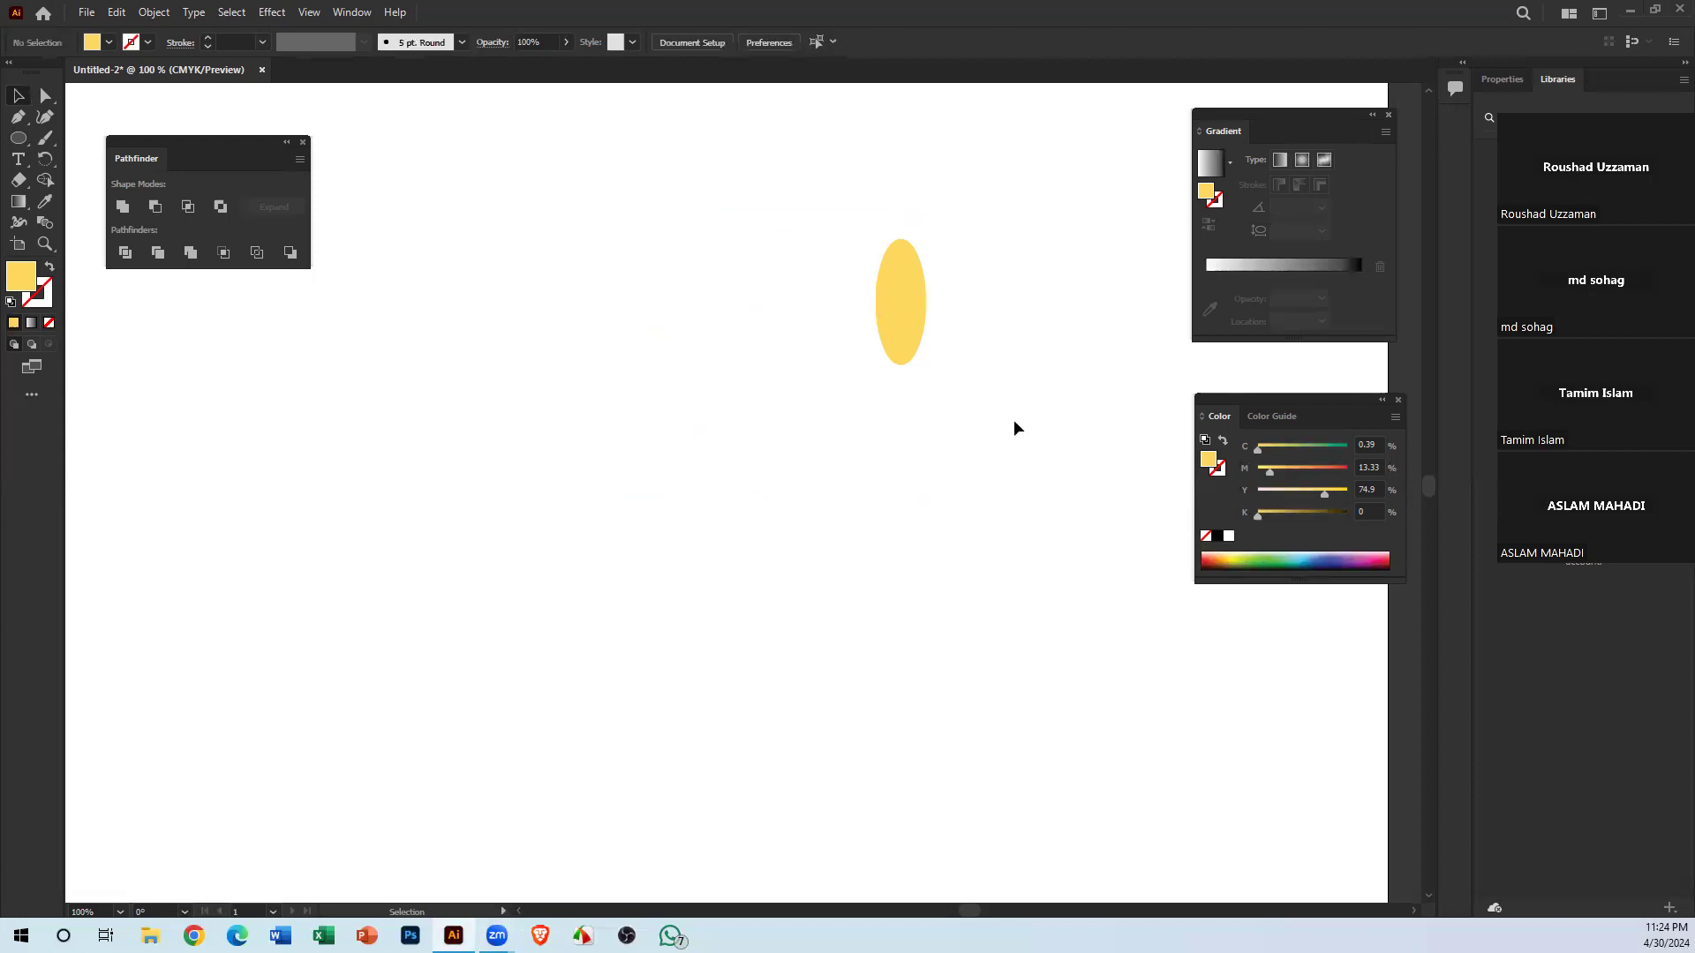
{"action": "left_click", "coordinate": [907, 294]}
{"action": "key", "text": "Delete"}
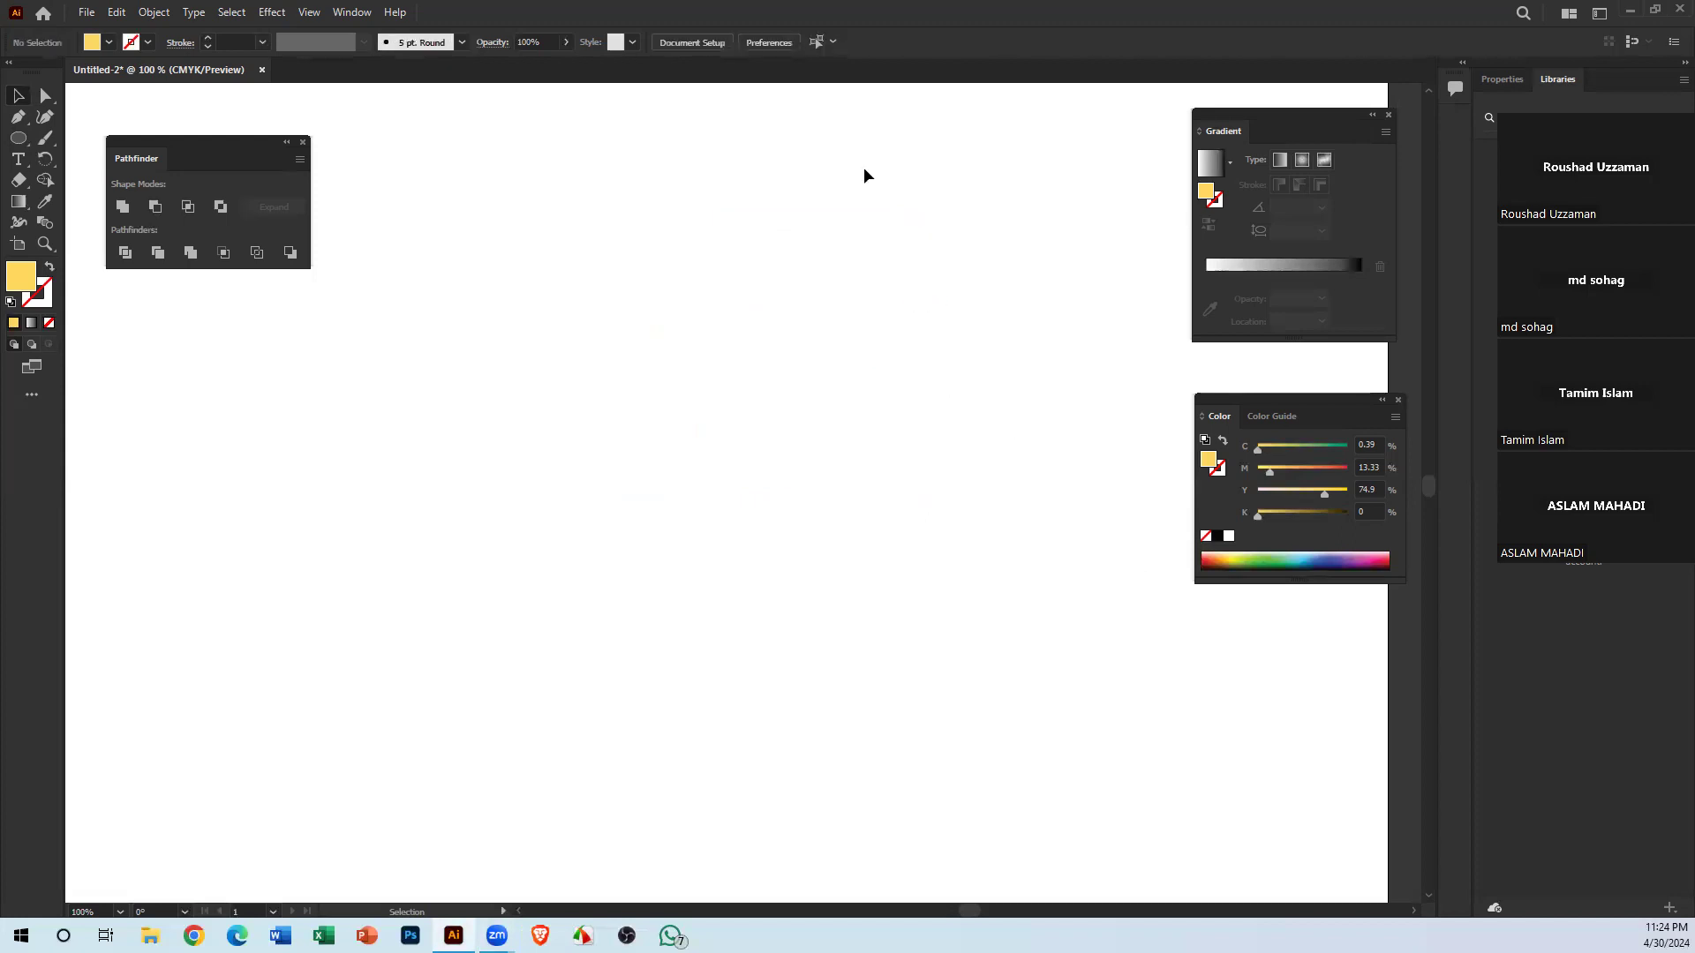
{"action": "left_click", "coordinate": [1387, 115]}
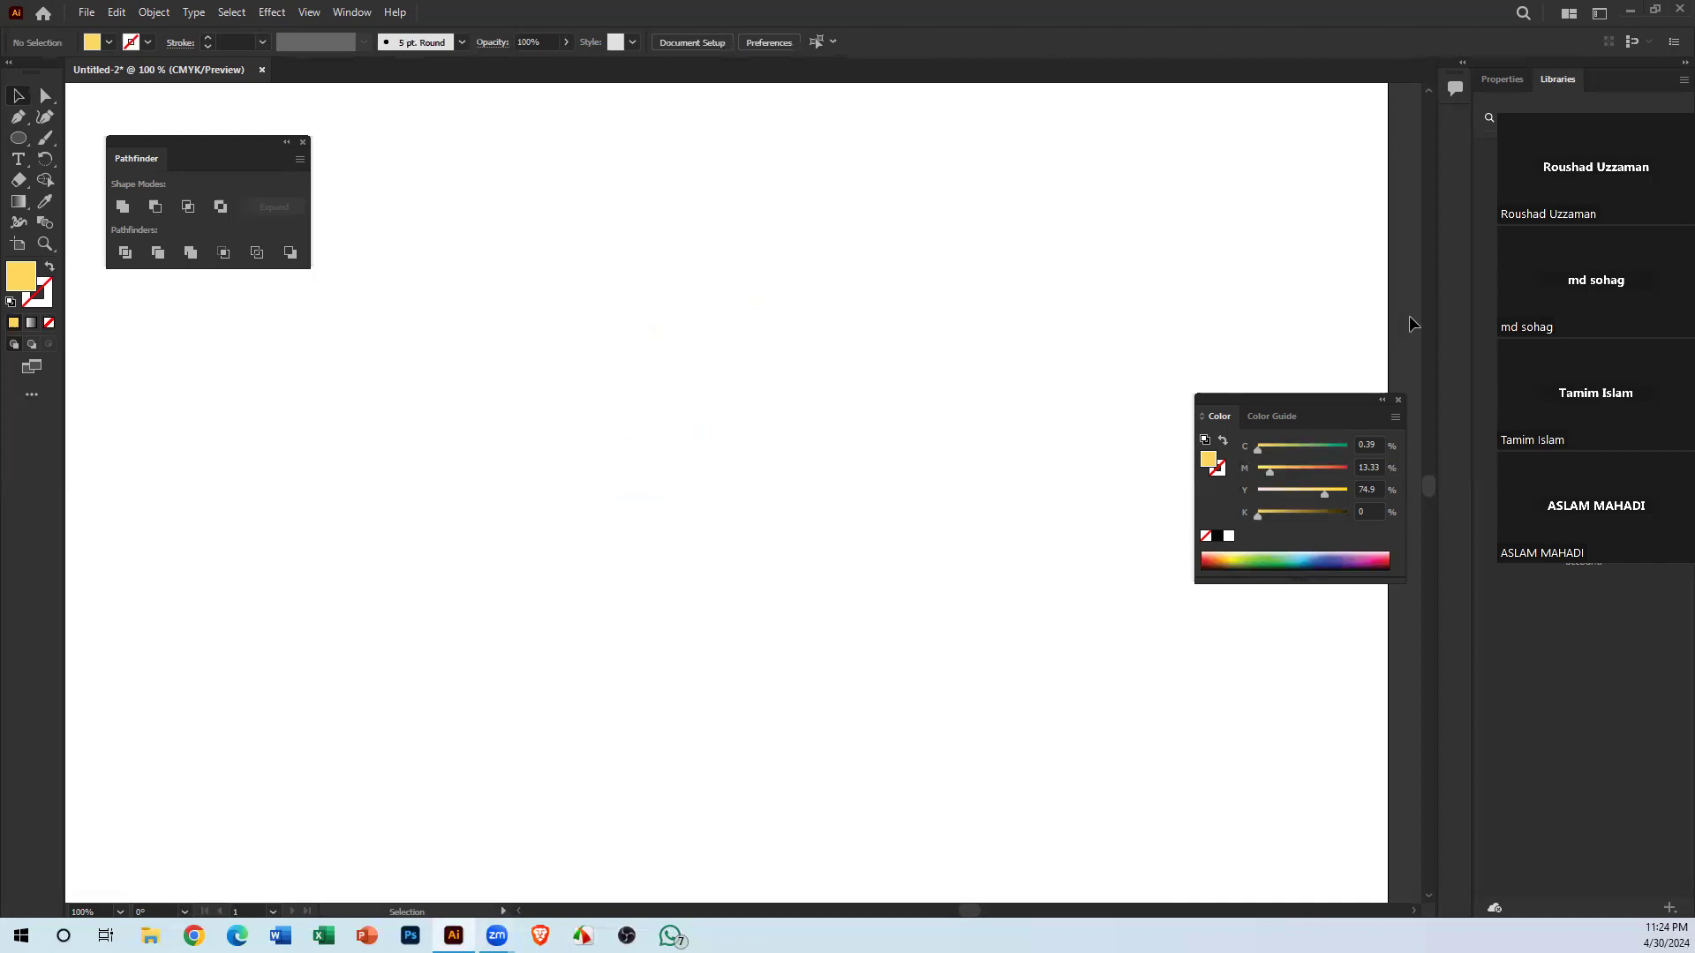
{"action": "left_click", "coordinate": [301, 142]}
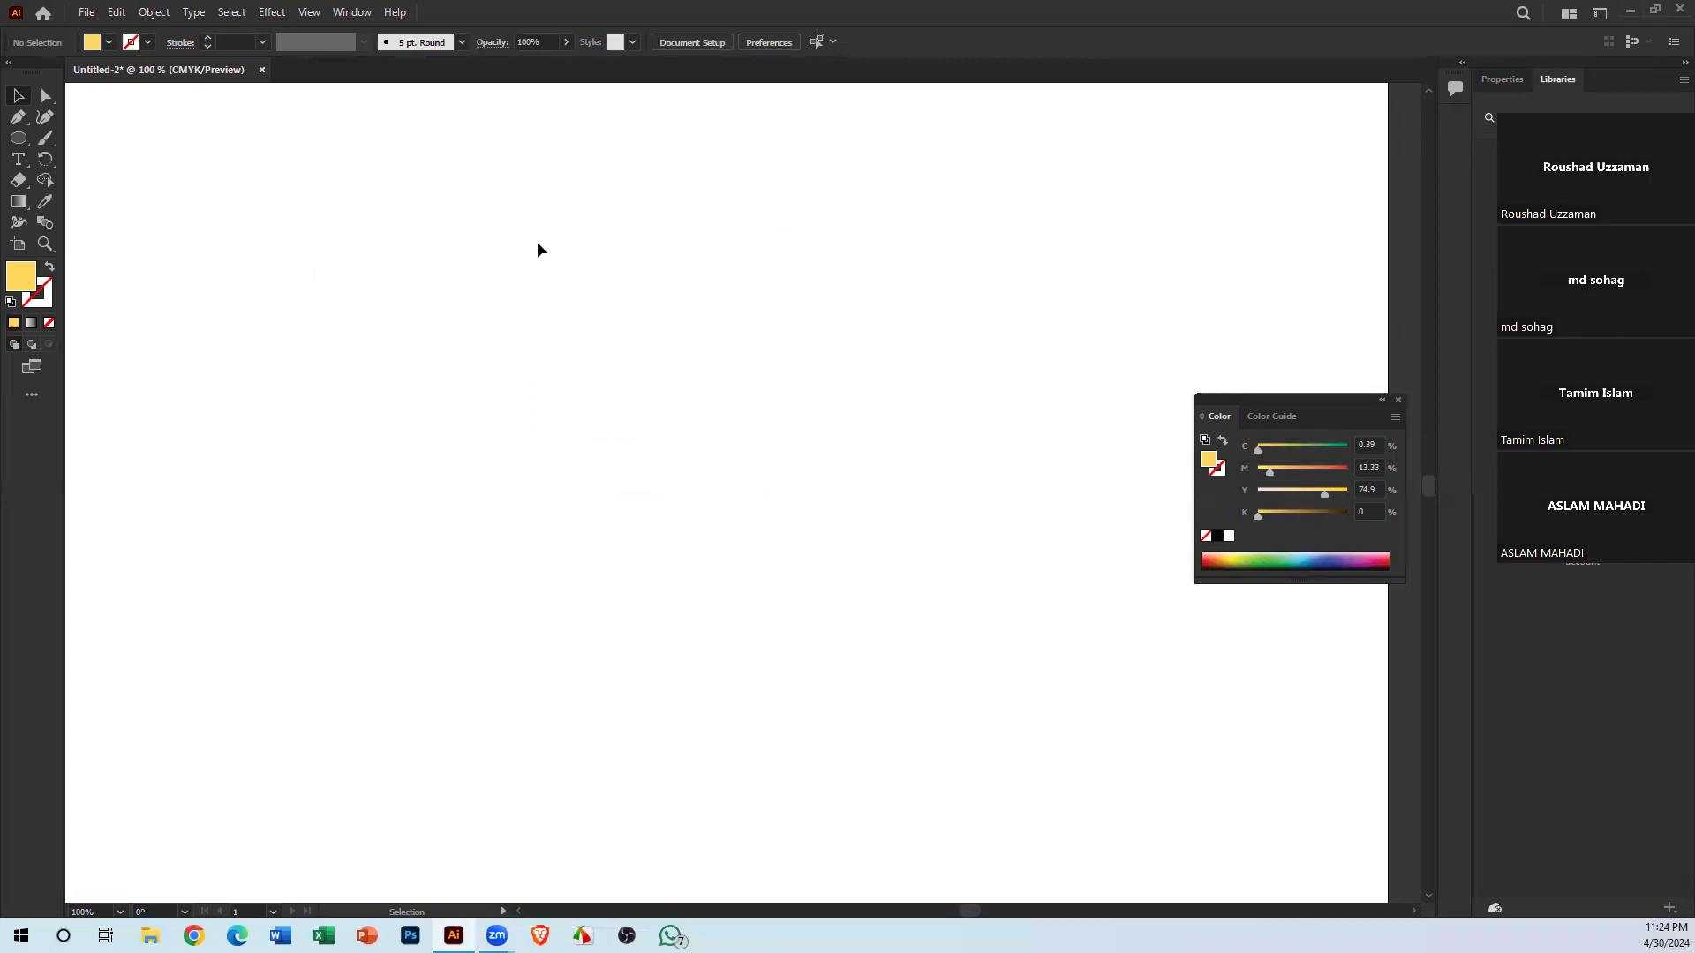
Draw a yellow rectangle about 4.02 in wide and 1.99 in high on the empty canvas
{"action": "left_click", "coordinate": [53, 178]}
{"action": "left_click", "coordinate": [20, 143]}
{"action": "right_click", "coordinate": [21, 147]}
{"action": "left_click", "coordinate": [123, 137]}
{"action": "mouse_move", "coordinate": [298, 213]}
{"action": "left_mouse_down"}
{"action": "mouse_move", "coordinate": [487, 419]}
{"action": "mouse_move", "coordinate": [698, 491]}
{"action": "mouse_move", "coordinate": [845, 456]}
{"action": "mouse_move", "coordinate": [777, 436]}
{"action": "mouse_move", "coordinate": [783, 420]}
{"action": "mouse_move", "coordinate": [697, 409]}
{"action": "left_mouse_up"}
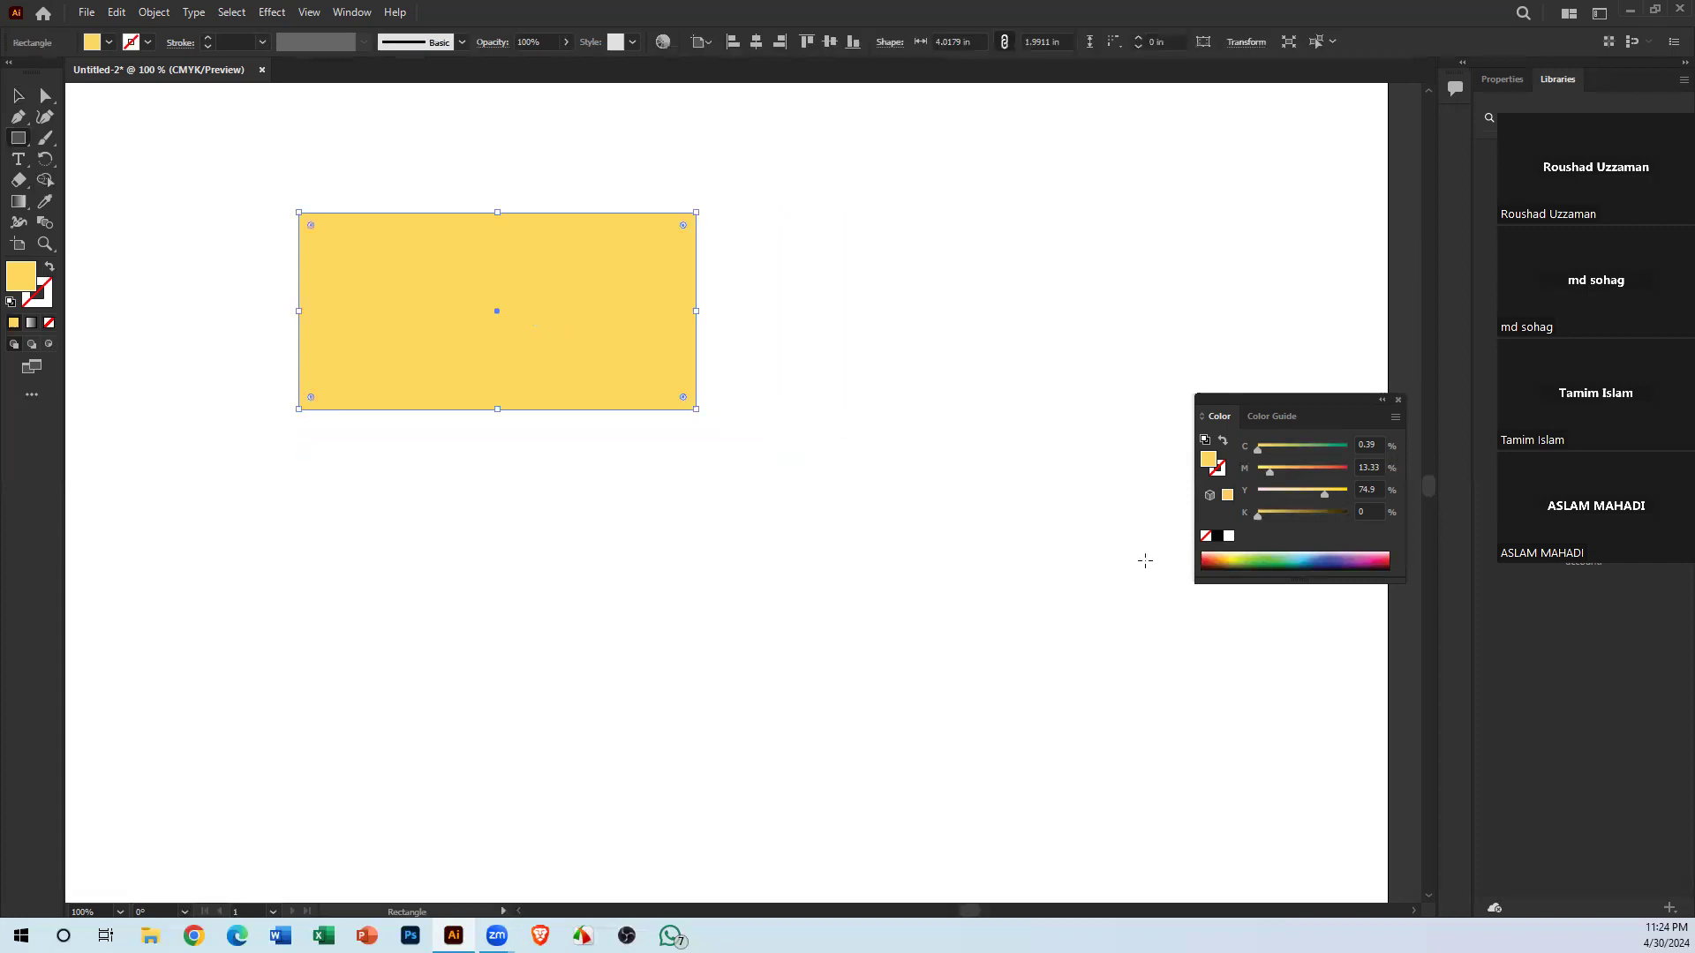
Fill the rectangle with green (C 86.27, M 19.61, Y 100, K 7.84) and move it slightly right and down
{"action": "left_click", "coordinate": [1267, 558]}
{"action": "left_click", "coordinate": [17, 95]}
{"action": "left_click_drag", "start_coordinate": [412, 335], "coordinate": [532, 371]}
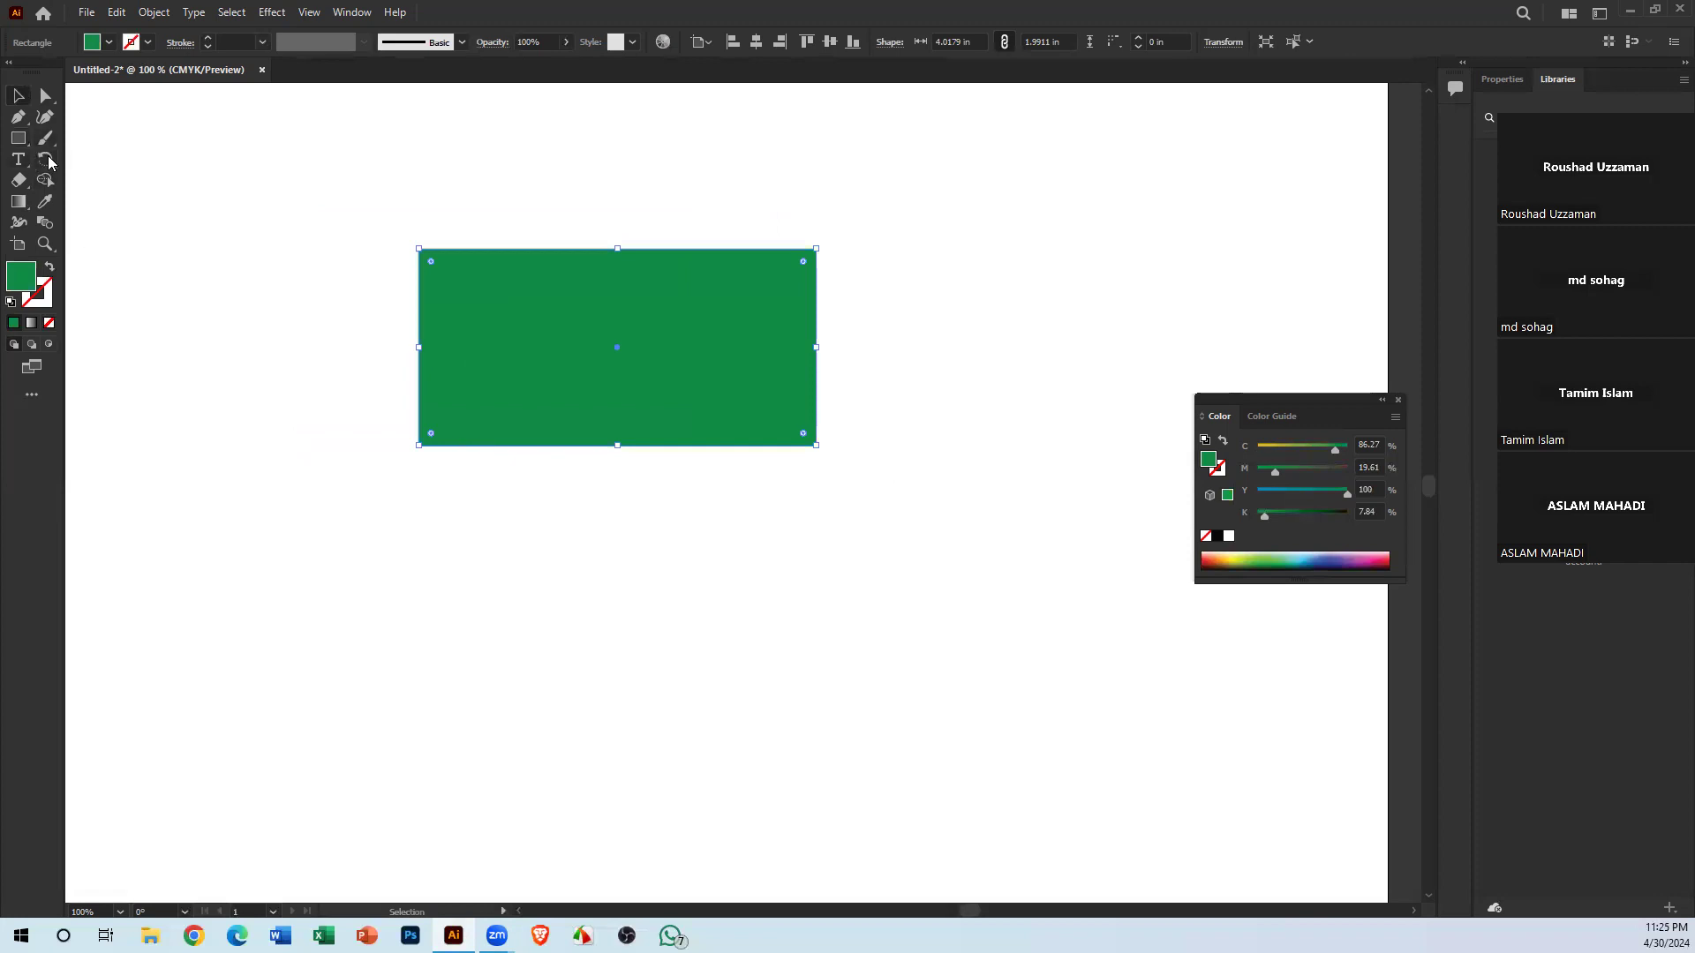
Draw a green circle about 0.64 in in diameter and place it across the middle of the rectangle's top edge
{"action": "left_click_drag", "start_coordinate": [19, 141], "coordinate": [107, 159]}
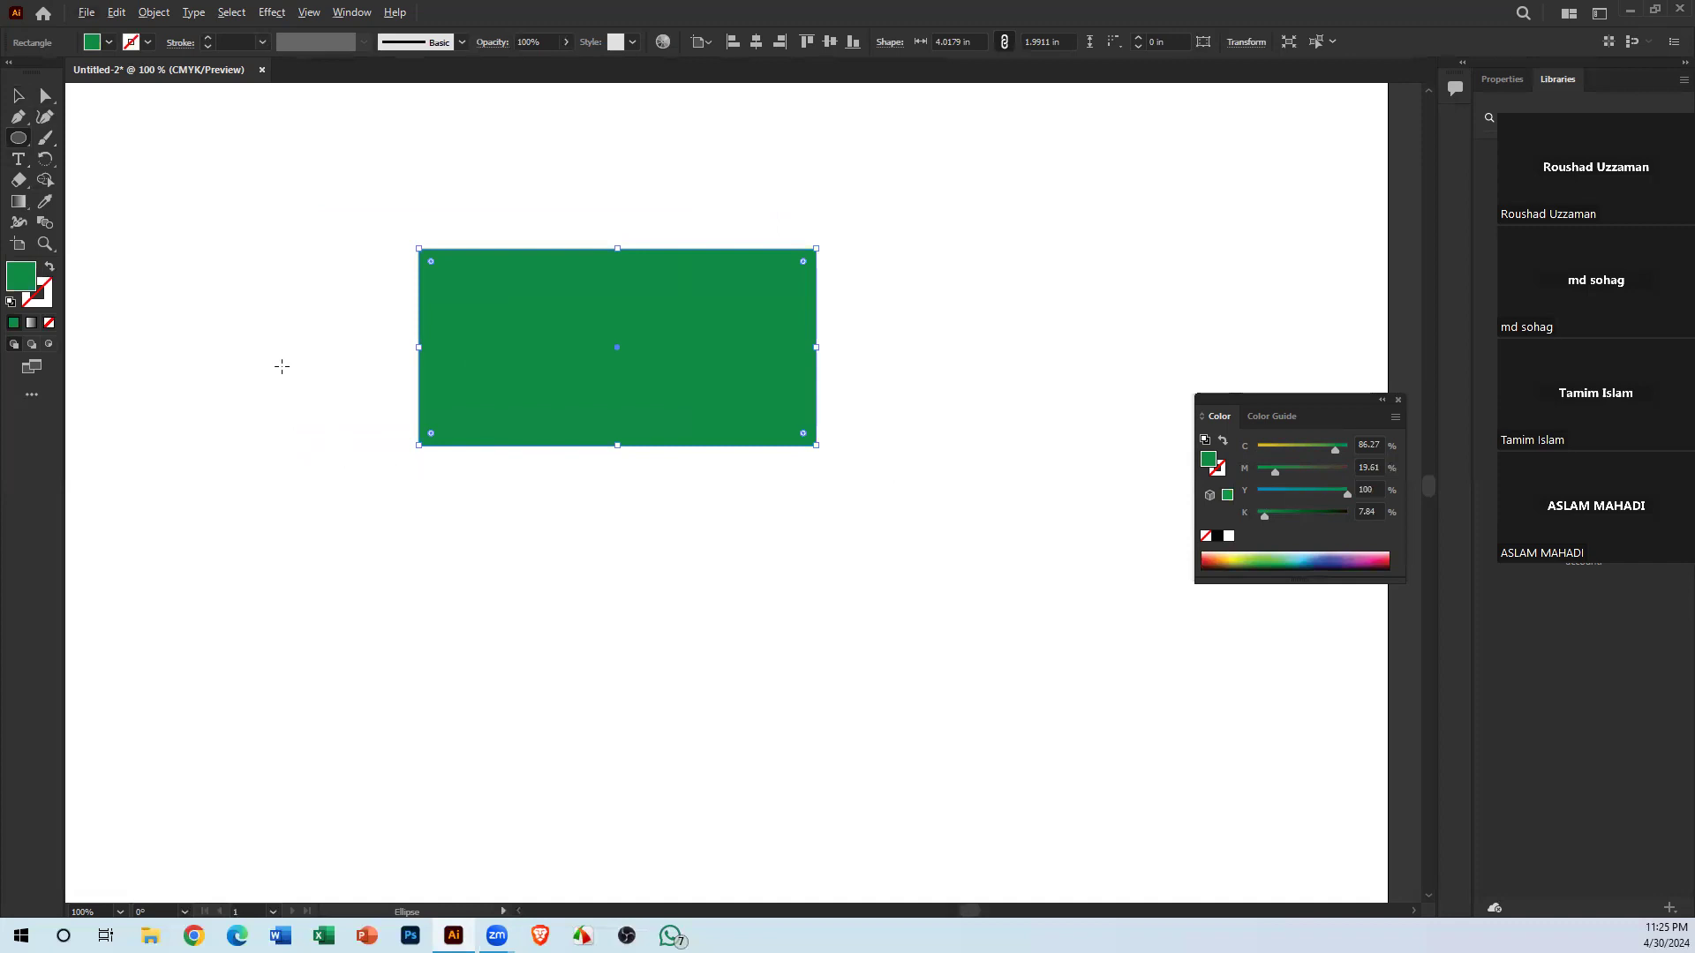
{"action": "left_click_drag", "start_coordinate": [231, 359], "coordinate": [296, 421]}
{"action": "left_click", "coordinate": [16, 97]}
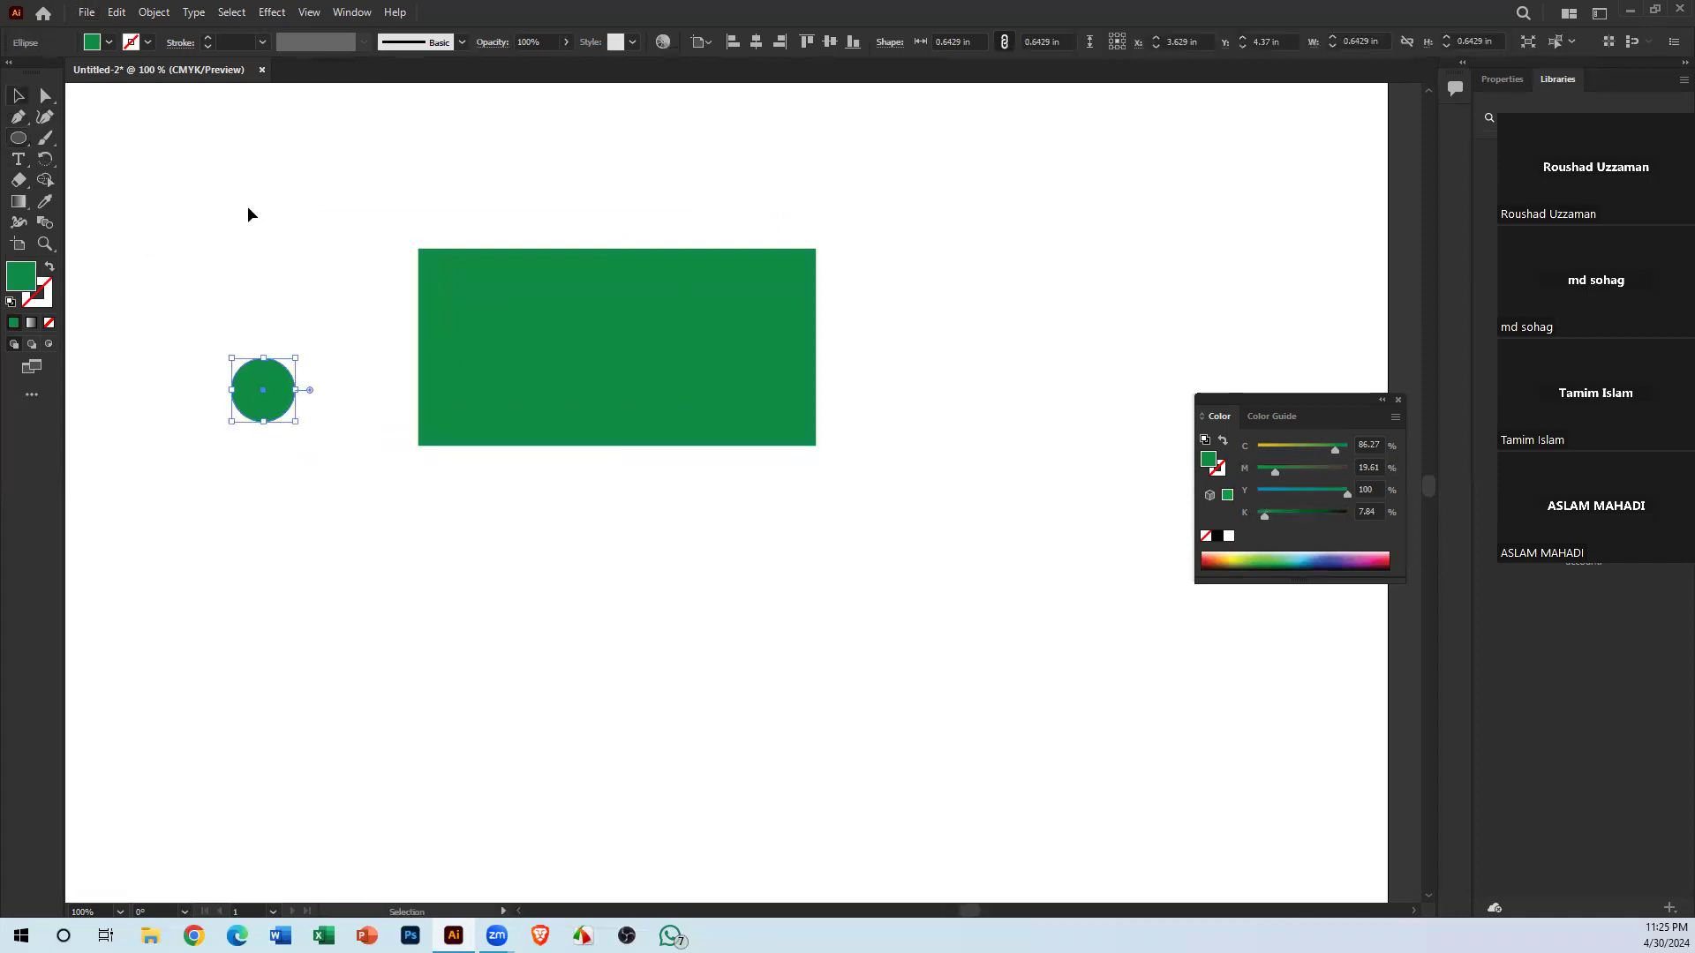
{"action": "left_click", "coordinate": [288, 288]}
{"action": "left_click_drag", "start_coordinate": [276, 394], "coordinate": [598, 253]}
Center the circle horizontally with the rectangle and place copies of it on the bottom, left and right edges
{"action": "left_click_drag", "start_coordinate": [518, 163], "coordinate": [686, 496]}
{"action": "left_click", "coordinate": [752, 46]}
{"action": "left_click", "coordinate": [655, 167]}
{"action": "left_click", "coordinate": [611, 268]}
{"action": "left_click_drag", "start_coordinate": [607, 269], "coordinate": [412, 354]}
Examine the circle placement by selecting the rectangle with all circles, with the top and bottom pair, and with the side pair
{"action": "left_click_drag", "start_coordinate": [352, 132], "coordinate": [942, 693]}
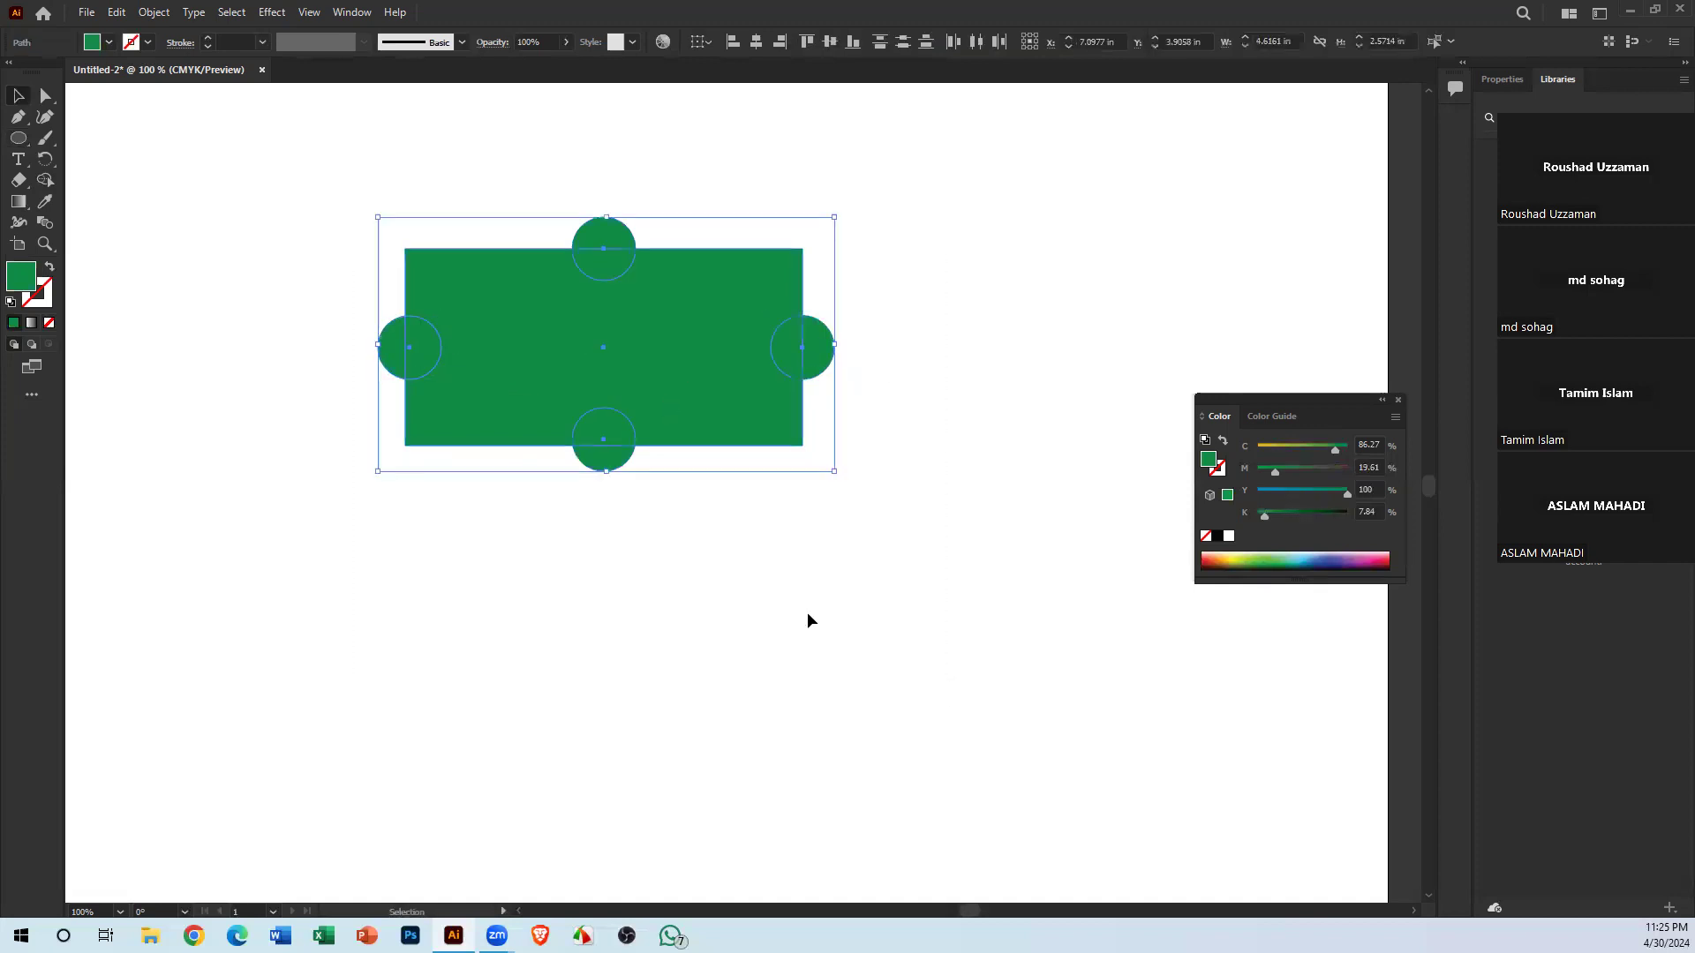
{"action": "left_click", "coordinate": [799, 630]}
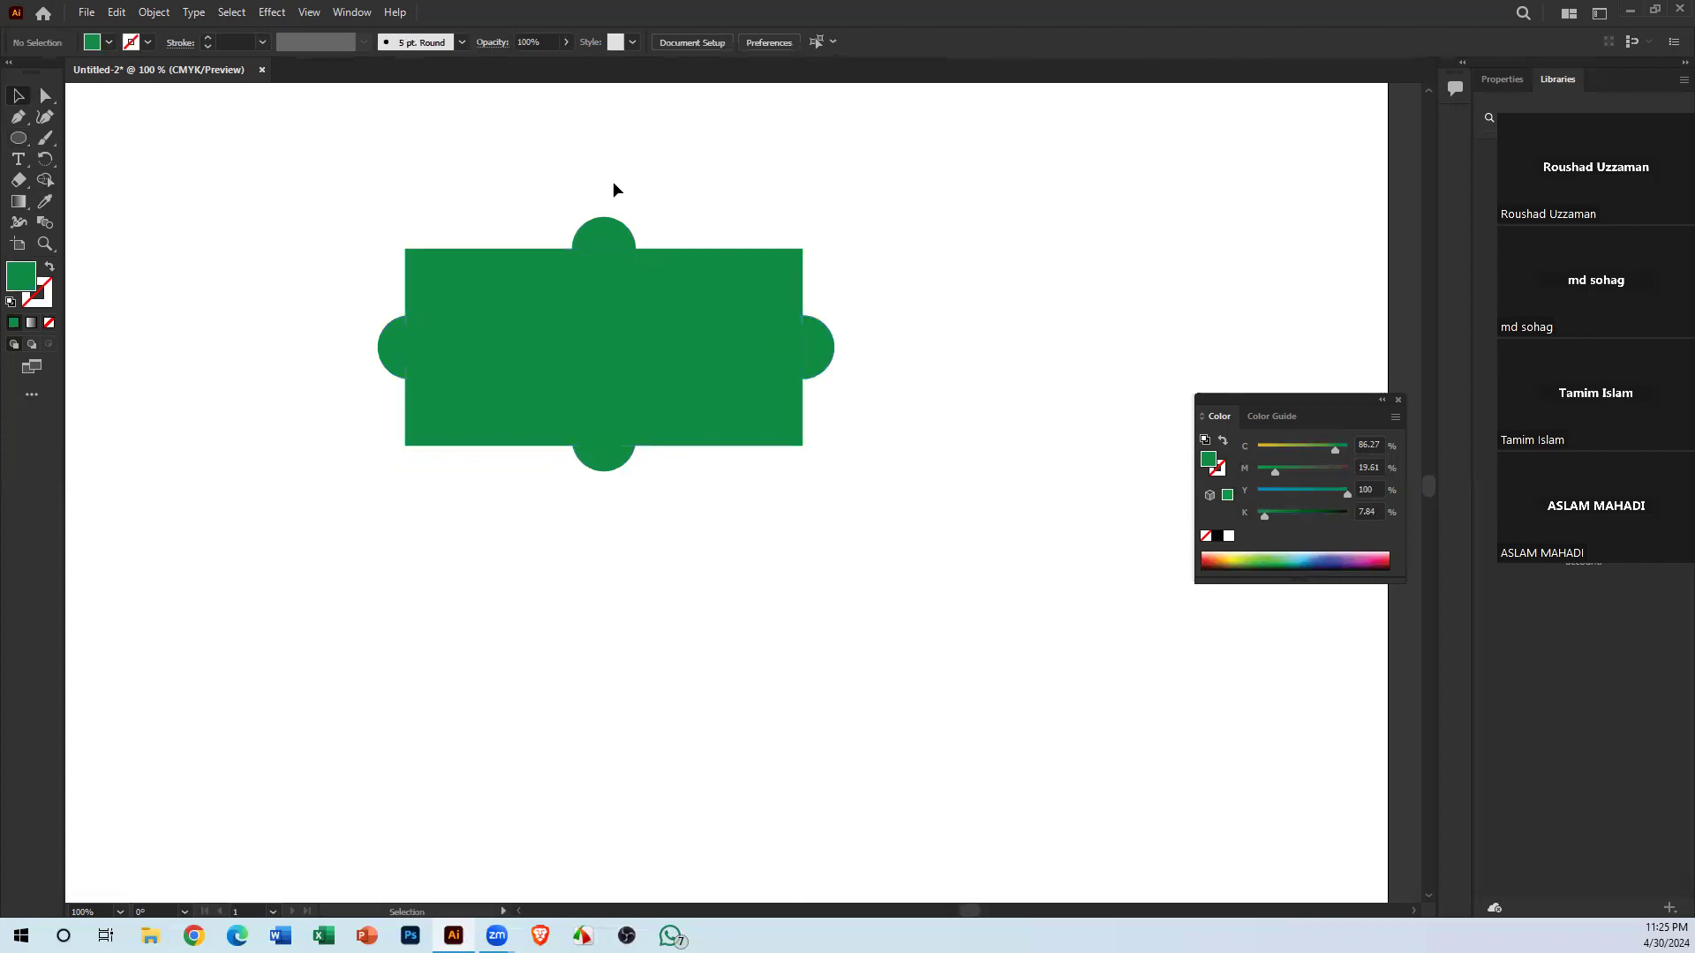
{"action": "left_click_drag", "start_coordinate": [612, 182], "coordinate": [605, 450]}
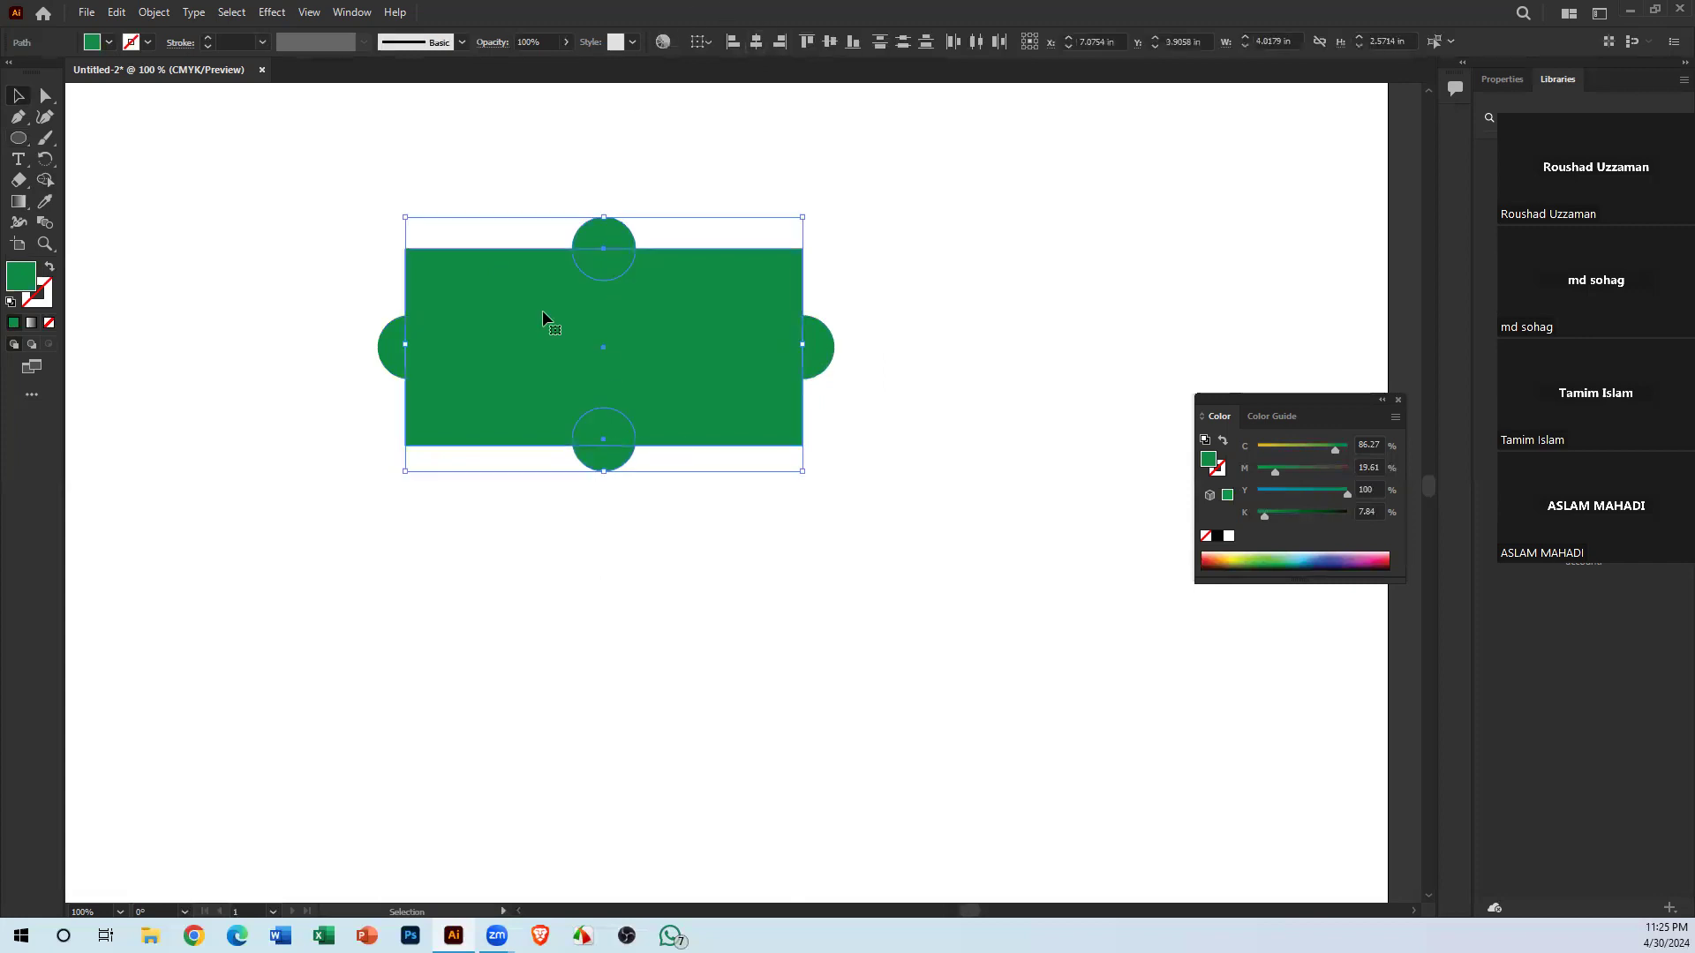
{"action": "left_click_drag", "start_coordinate": [319, 343], "coordinate": [963, 373]}
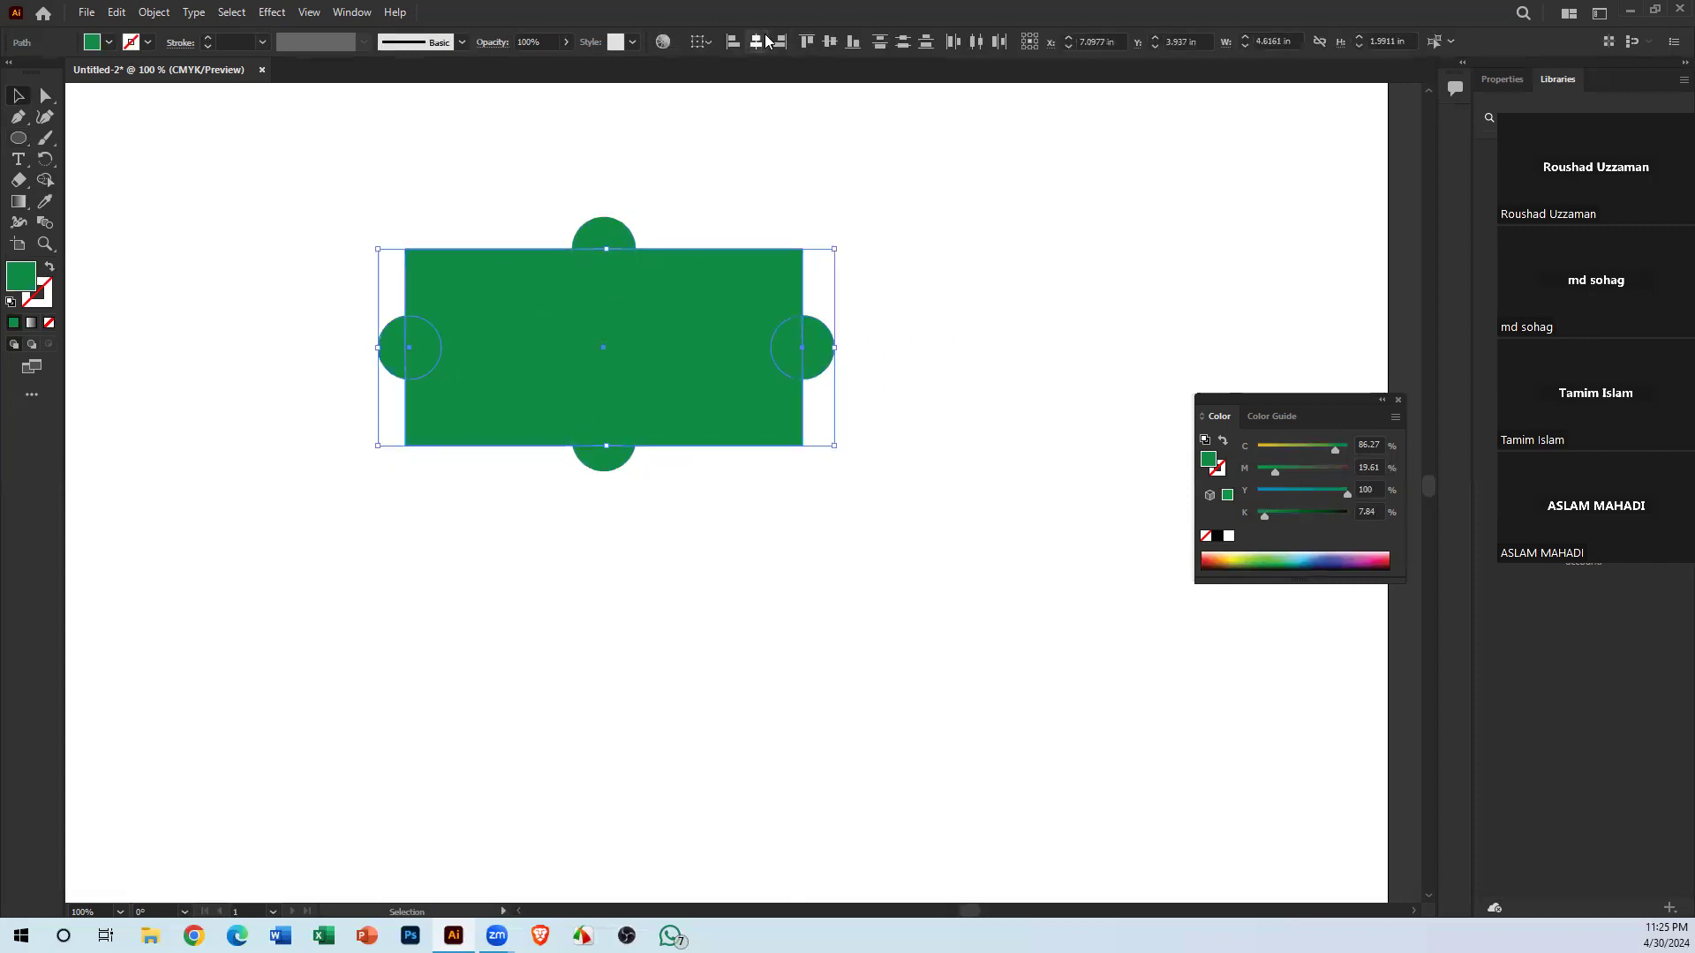
{"action": "left_click", "coordinate": [969, 424]}
Select the rectangle and four circles and merge each circle into the rectangle one at a time with Shape Builder
{"action": "left_click_drag", "start_coordinate": [393, 216], "coordinate": [918, 622]}
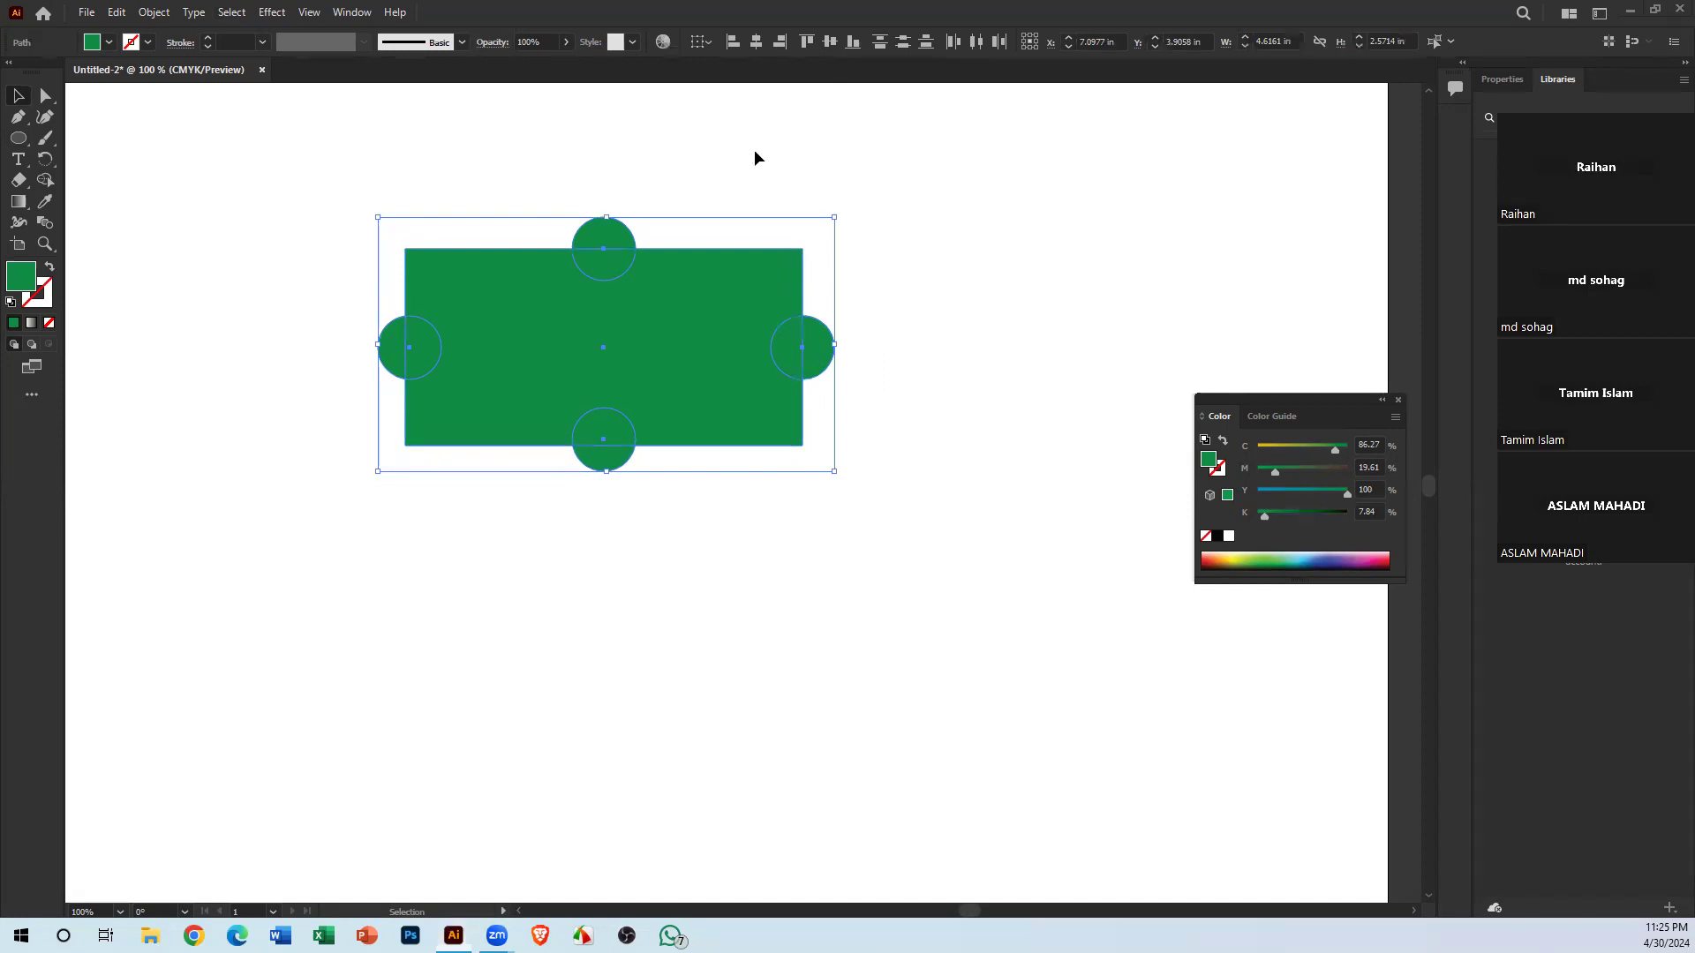
{"action": "left_click", "coordinate": [48, 178]}
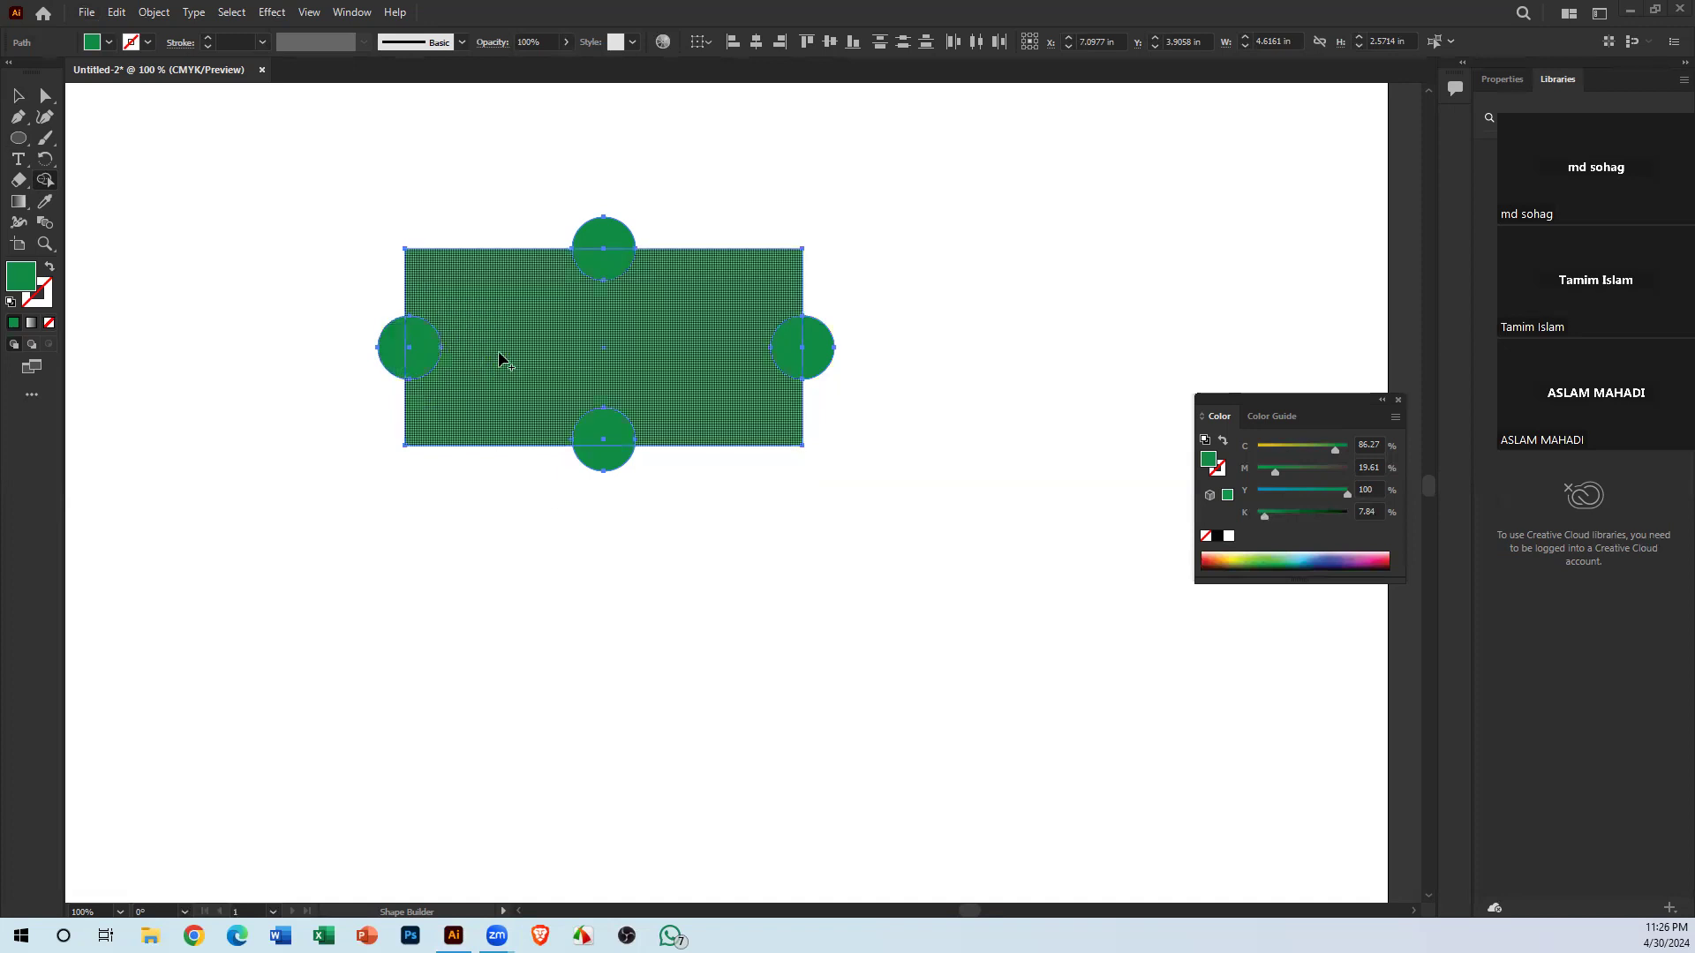
{"action": "left_click_drag", "start_coordinate": [468, 360], "coordinate": [397, 358]}
{"action": "left_click_drag", "start_coordinate": [597, 332], "coordinate": [617, 243]}
{"action": "left_click_drag", "start_coordinate": [730, 336], "coordinate": [803, 353]}
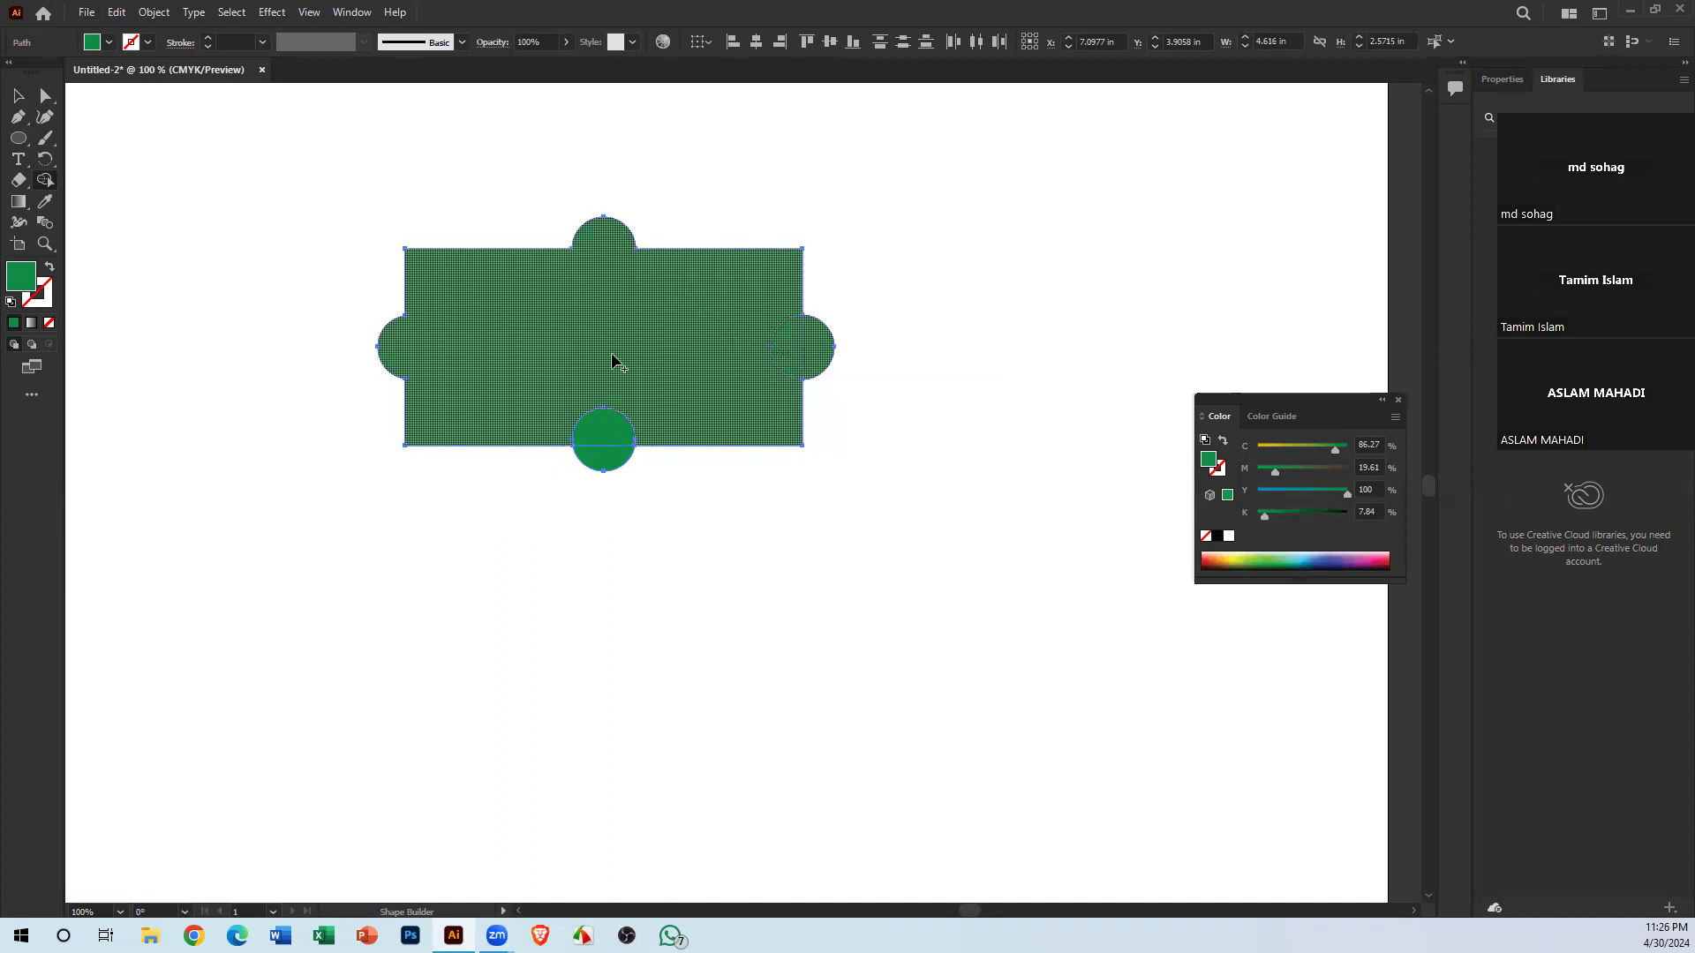
{"action": "left_click_drag", "start_coordinate": [617, 362], "coordinate": [597, 468]}
Move the merged green shape slightly down and left, and deselect it
{"action": "left_click", "coordinate": [18, 96]}
{"action": "left_click", "coordinate": [724, 388]}
{"action": "left_click_drag", "start_coordinate": [724, 388], "coordinate": [703, 456]}
{"action": "left_click", "coordinate": [929, 459]}
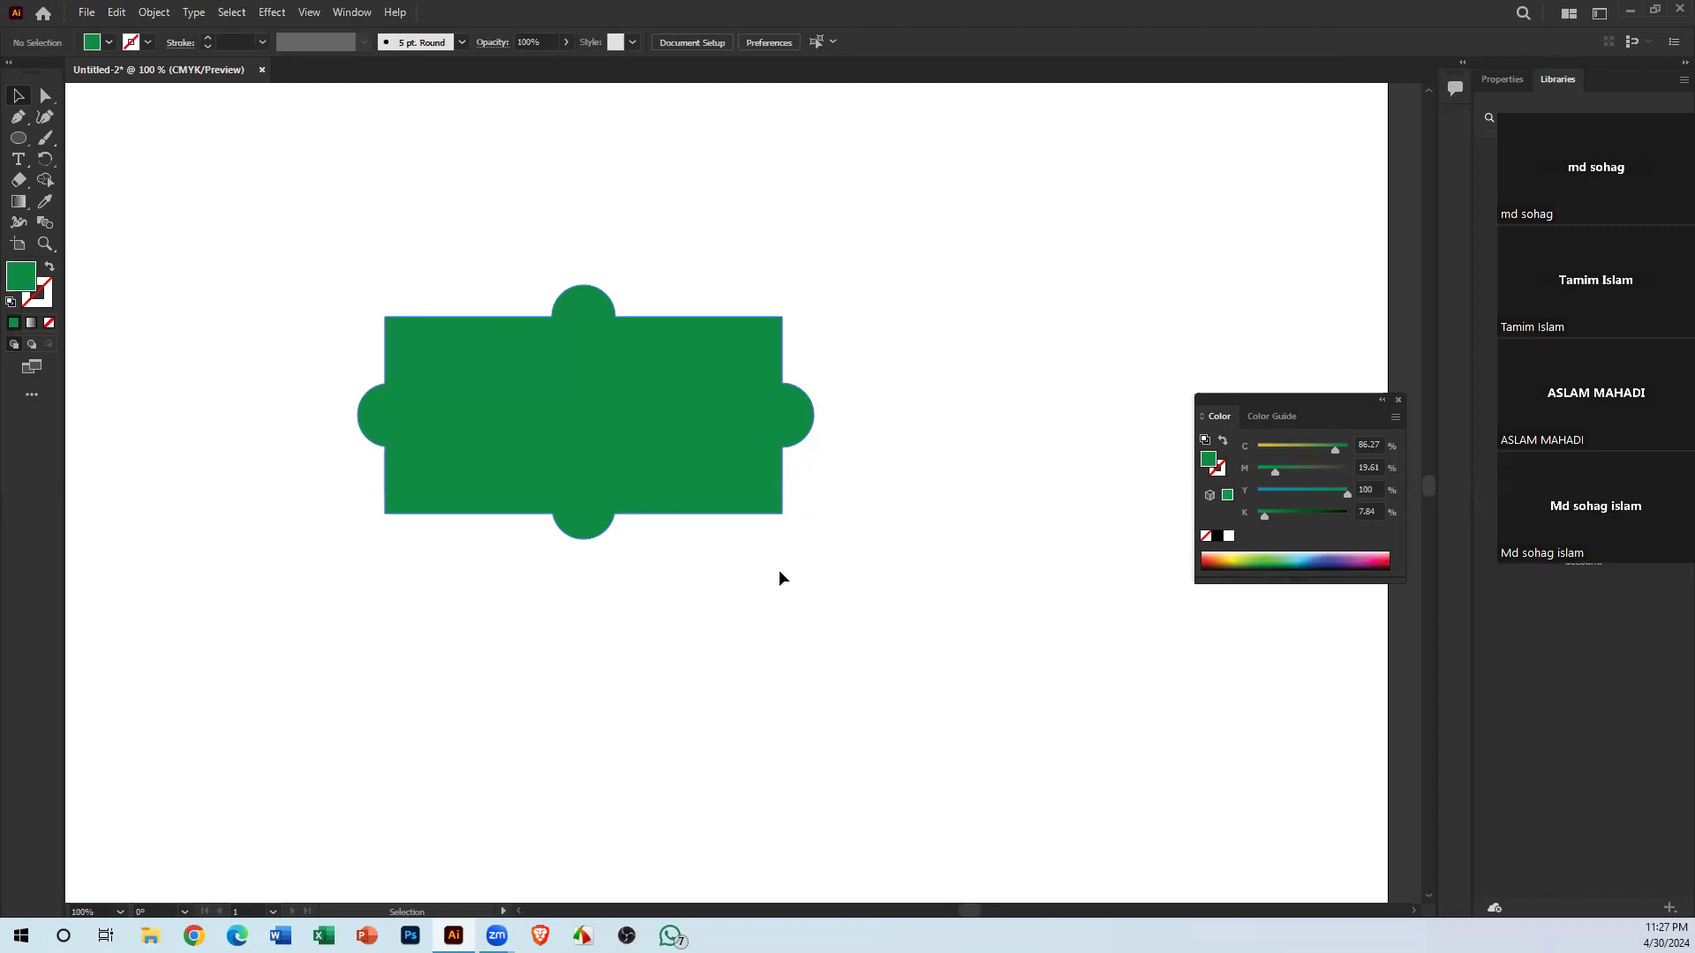
Undo the shape's move and the merges of the bottom, right and top circles
{"action": "key", "text": "ctrl+z"}
{"action": "key", "text": "ctrl+z"}
{"action": "key", "text": "ctrl+z"}
{"action": "key", "text": "z"}
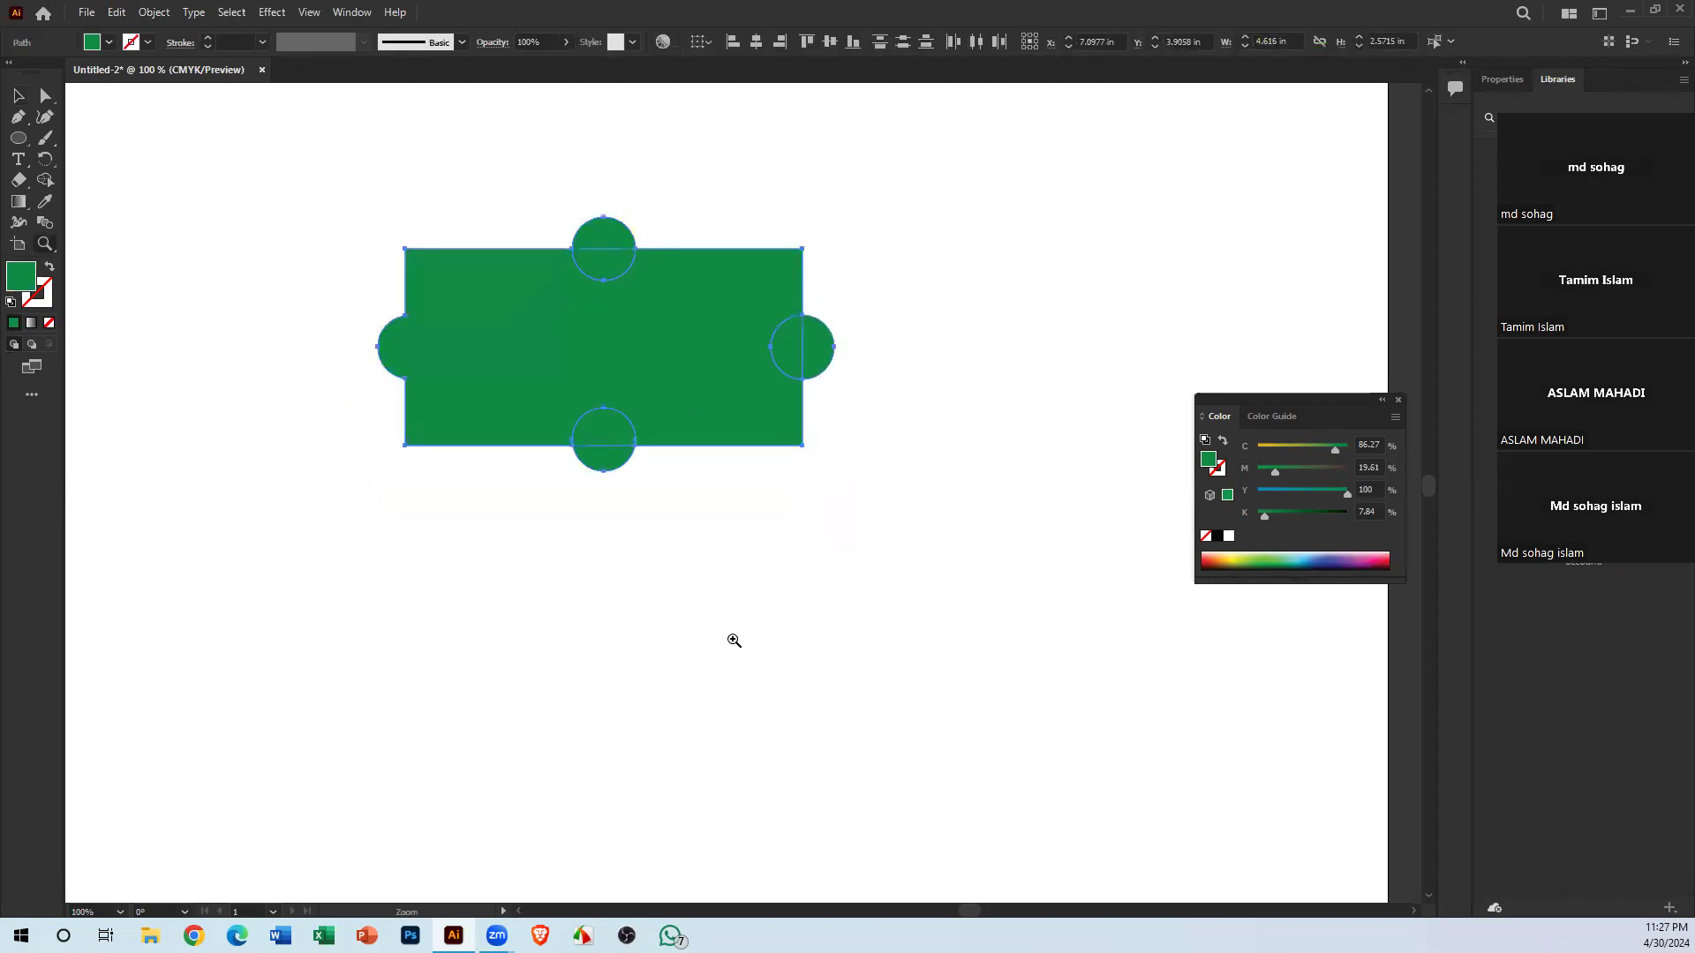
{"action": "left_click", "coordinate": [681, 597]}
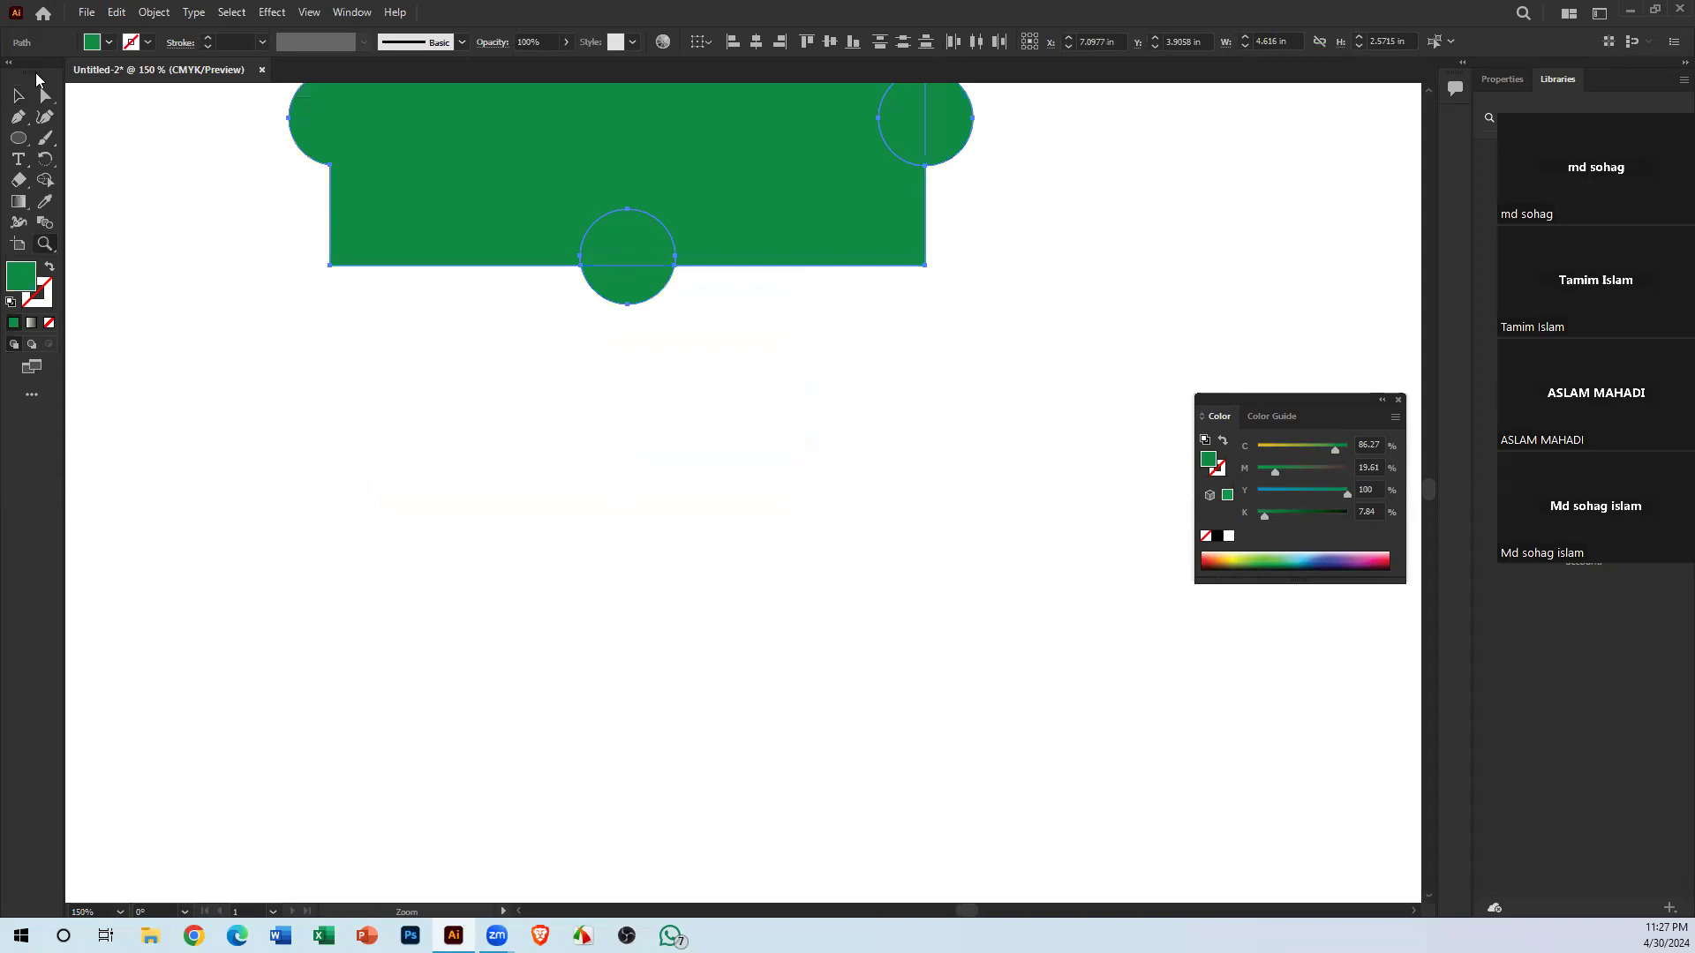
Select individual pieces to check which are merged, and undo the remaining merge of the left circle
{"action": "key", "text": "v"}
{"action": "left_click_drag", "start_coordinate": [629, 421], "coordinate": [644, 643]}
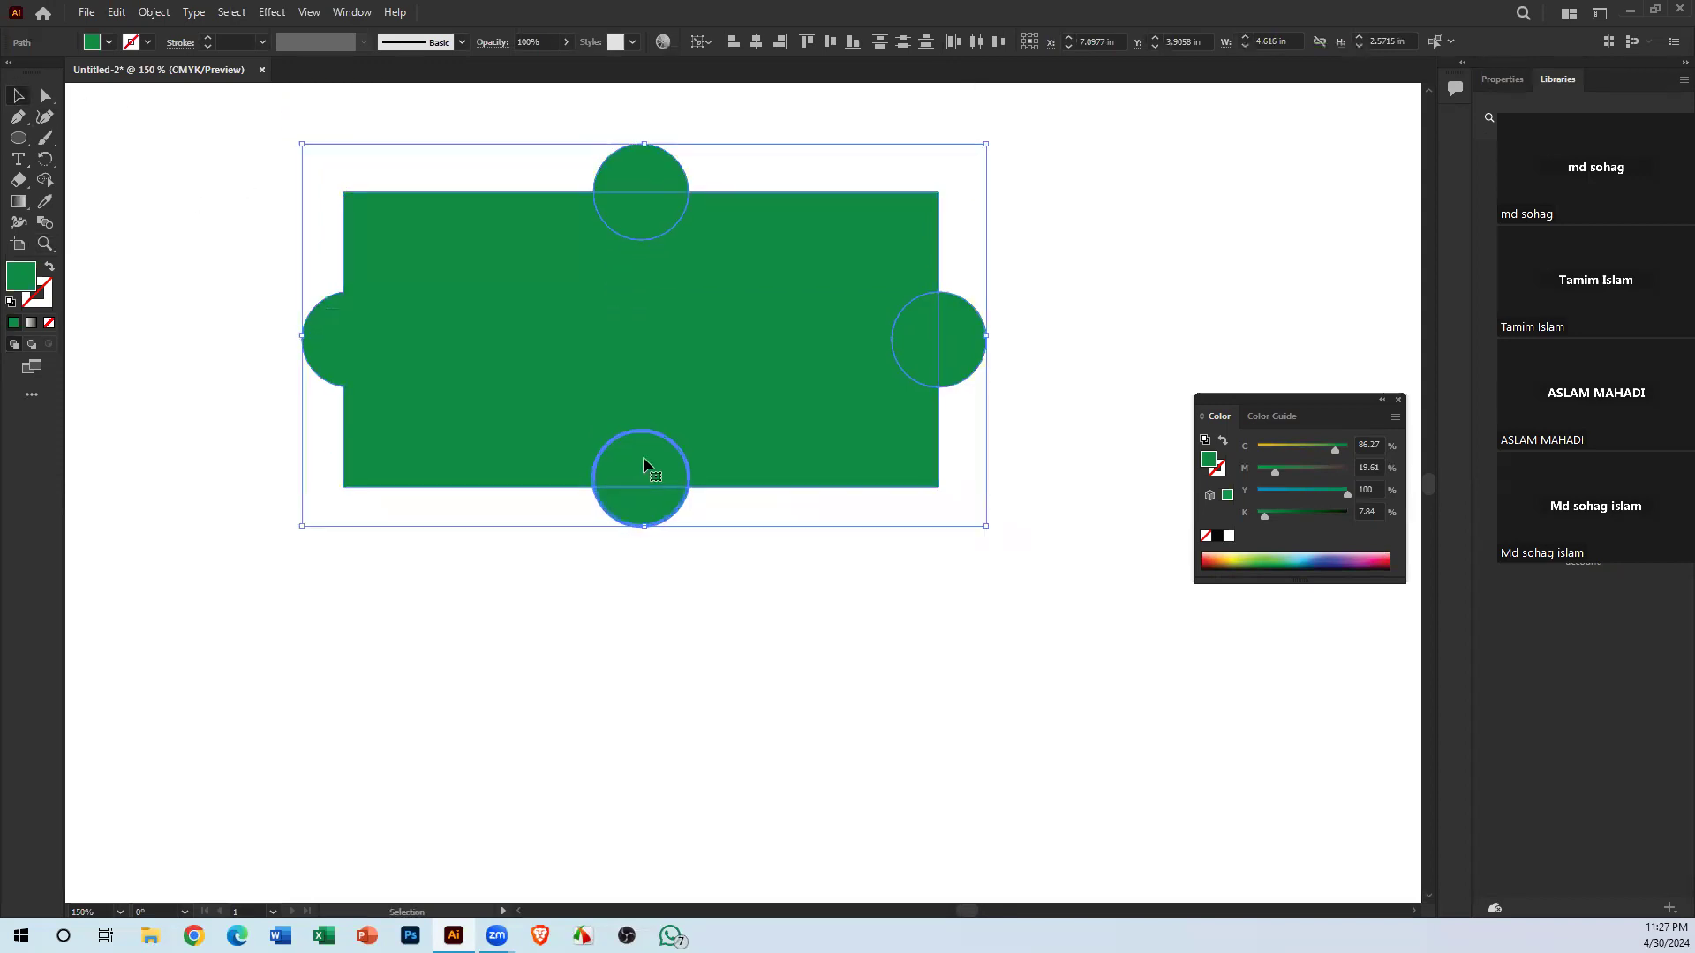
{"action": "left_click", "coordinate": [726, 665]}
{"action": "left_click", "coordinate": [341, 334]}
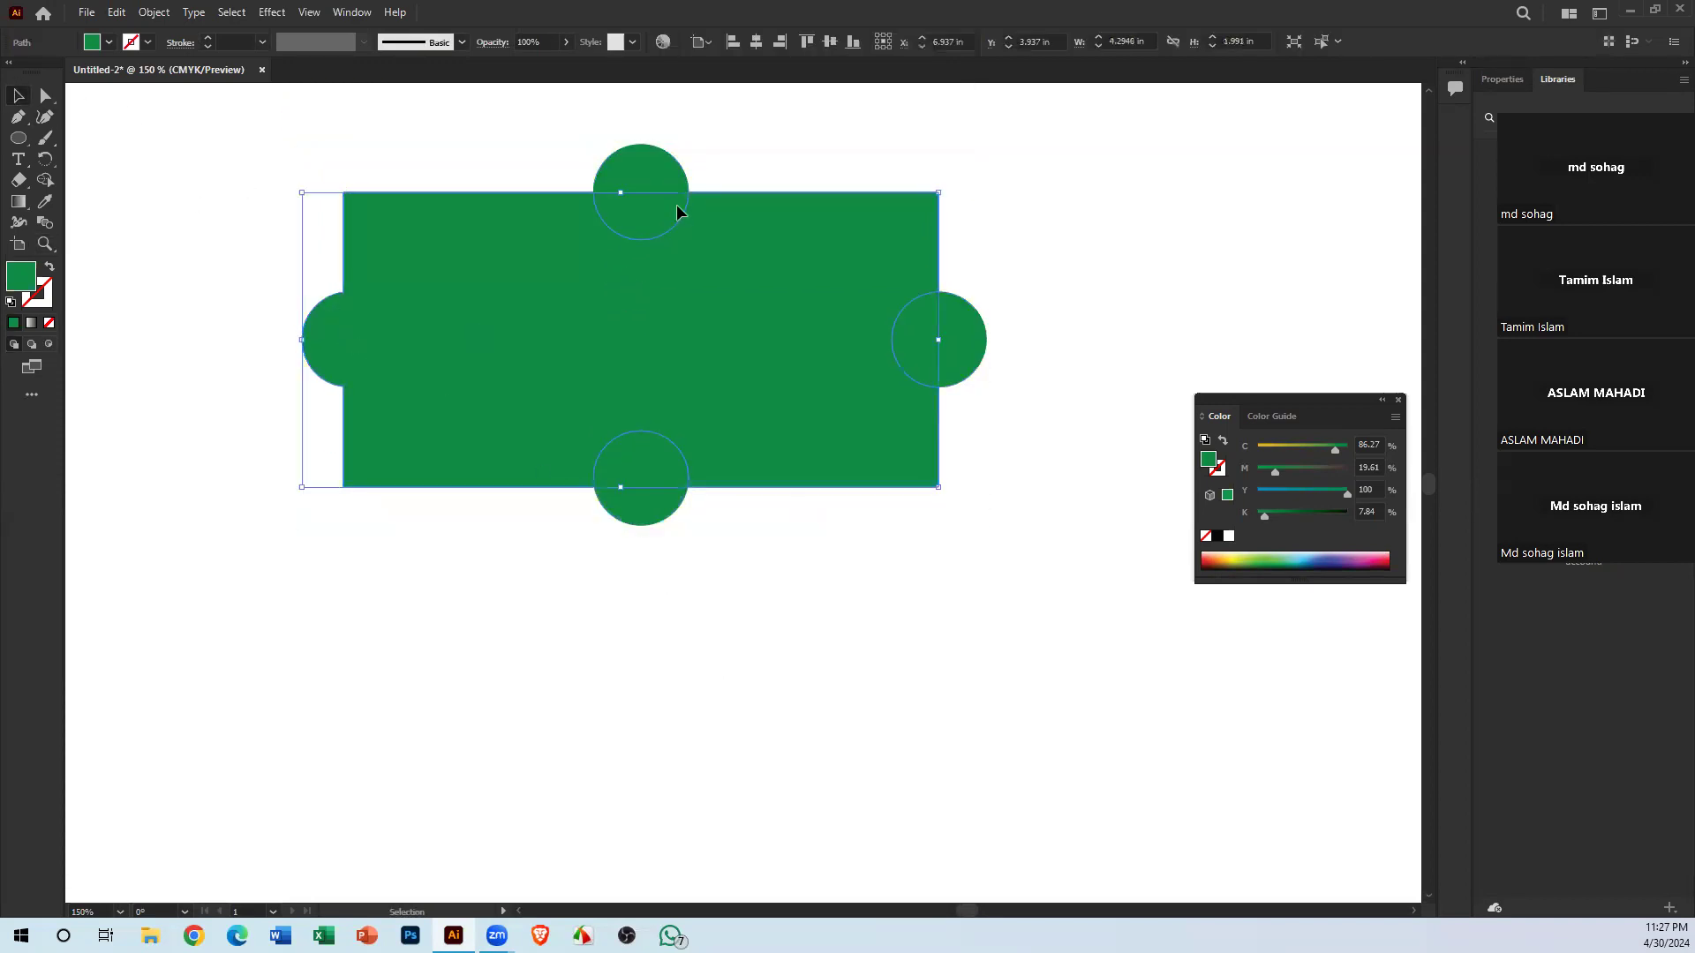
{"action": "left_click", "coordinate": [1008, 217]}
{"action": "left_click", "coordinate": [931, 357]}
{"action": "key", "text": "ctrl+a"}
{"action": "left_click", "coordinate": [727, 606]}
Merge the rectangle with the bottom circle using Shape Builder on all shapes, and move the merged piece down away from the rest
{"action": "left_click_drag", "start_coordinate": [197, 184], "coordinate": [1008, 630]}
{"action": "left_click", "coordinate": [45, 180]}
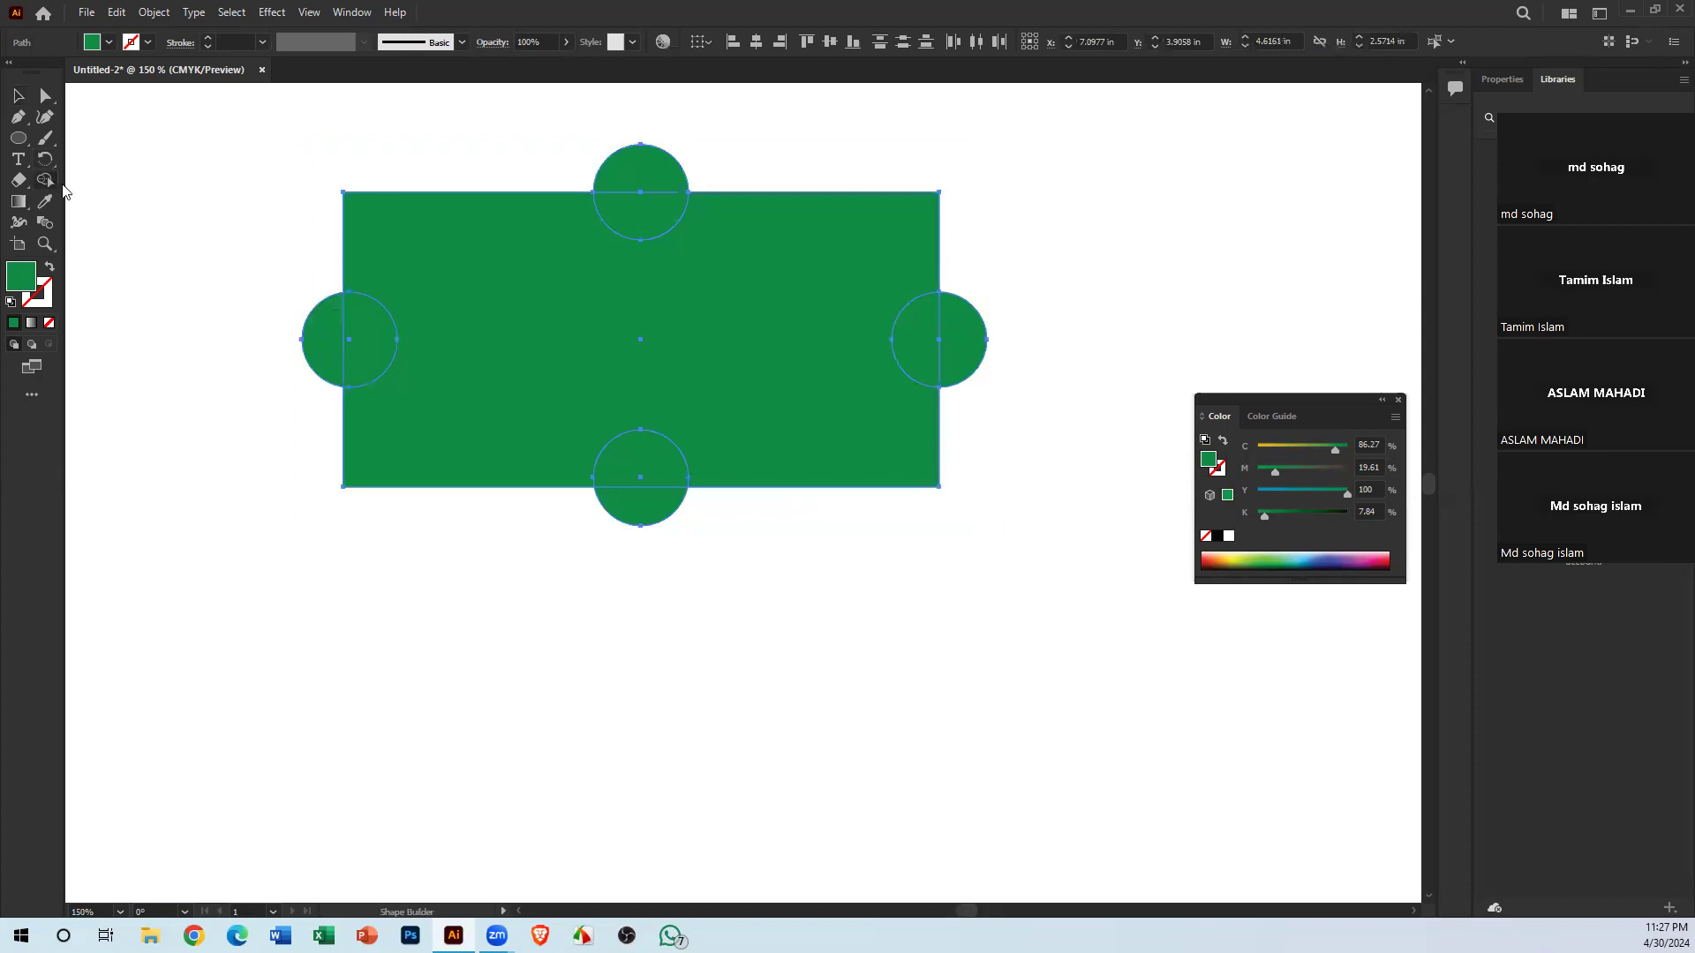
{"action": "mouse_move", "coordinate": [391, 262]}
{"action": "left_mouse_down"}
{"action": "mouse_move", "coordinate": [364, 308]}
{"action": "mouse_move", "coordinate": [436, 351]}
{"action": "mouse_move", "coordinate": [570, 236]}
{"action": "mouse_move", "coordinate": [711, 203]}
{"action": "mouse_move", "coordinate": [921, 369]}
{"action": "mouse_move", "coordinate": [917, 414]}
{"action": "mouse_move", "coordinate": [730, 427]}
{"action": "mouse_move", "coordinate": [662, 538]}
{"action": "mouse_move", "coordinate": [719, 496]}
{"action": "left_mouse_up"}
{"action": "left_click", "coordinate": [17, 96]}
{"action": "left_click", "coordinate": [256, 272]}
{"action": "left_click_drag", "start_coordinate": [662, 337], "coordinate": [738, 558]}
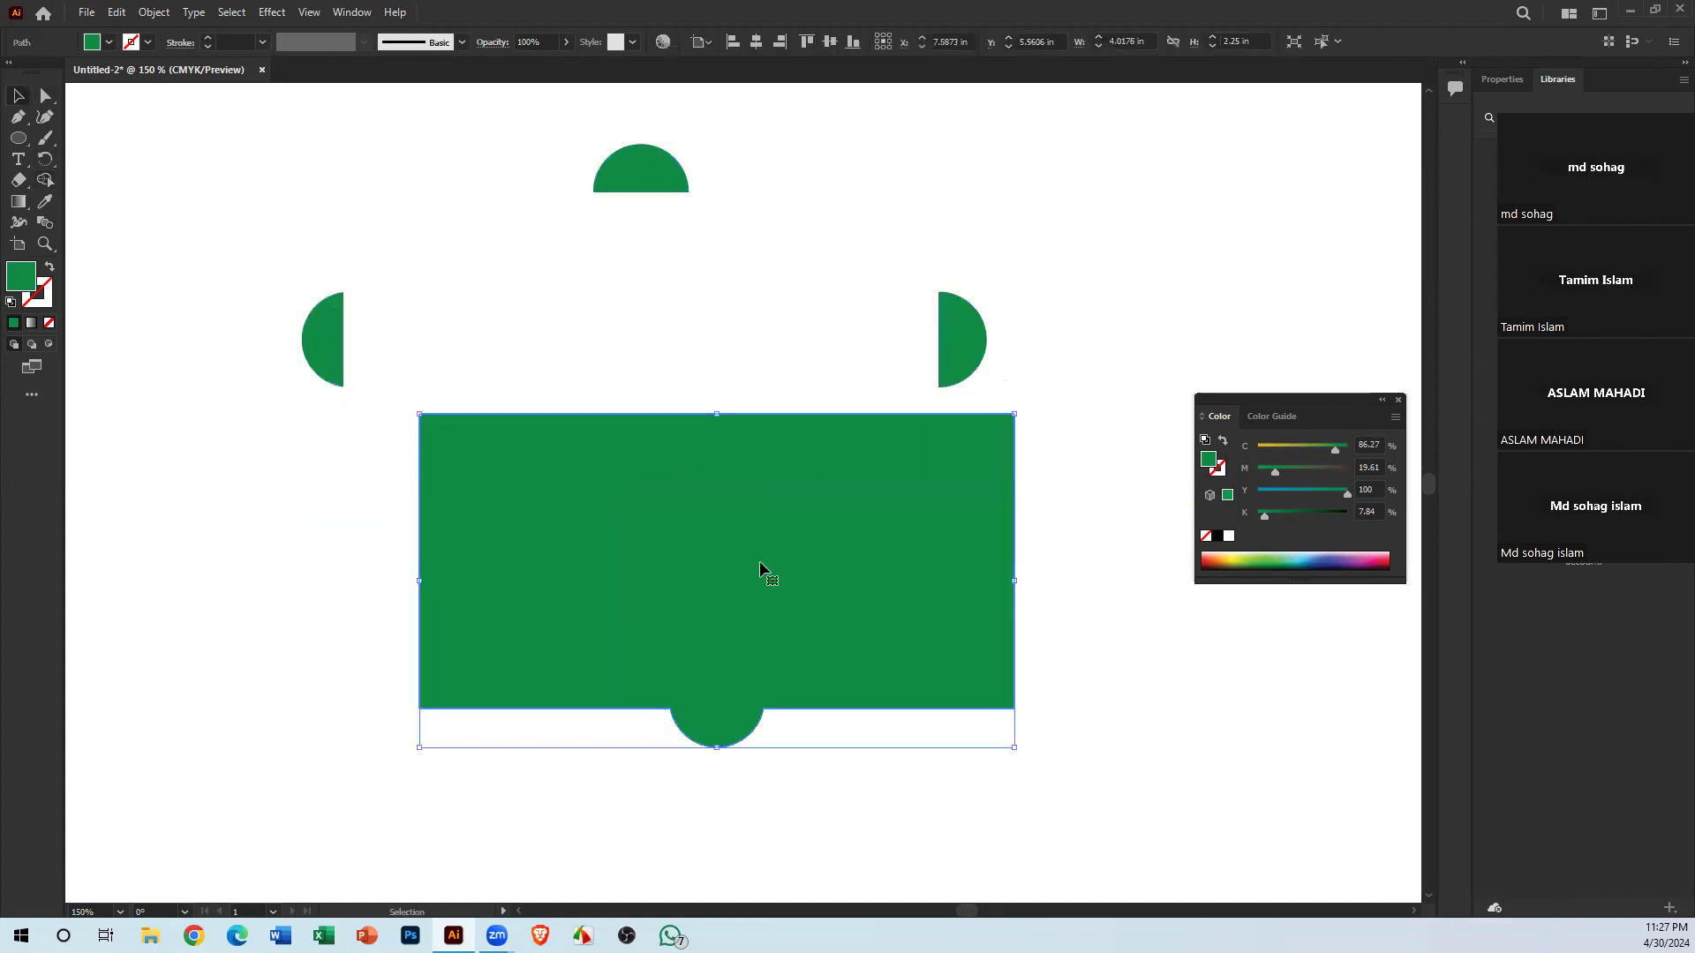
Undo the piece's move and the Shape Builder merge, and redo the steps that restore the side circles
{"action": "key", "text": "ctrl+z"}
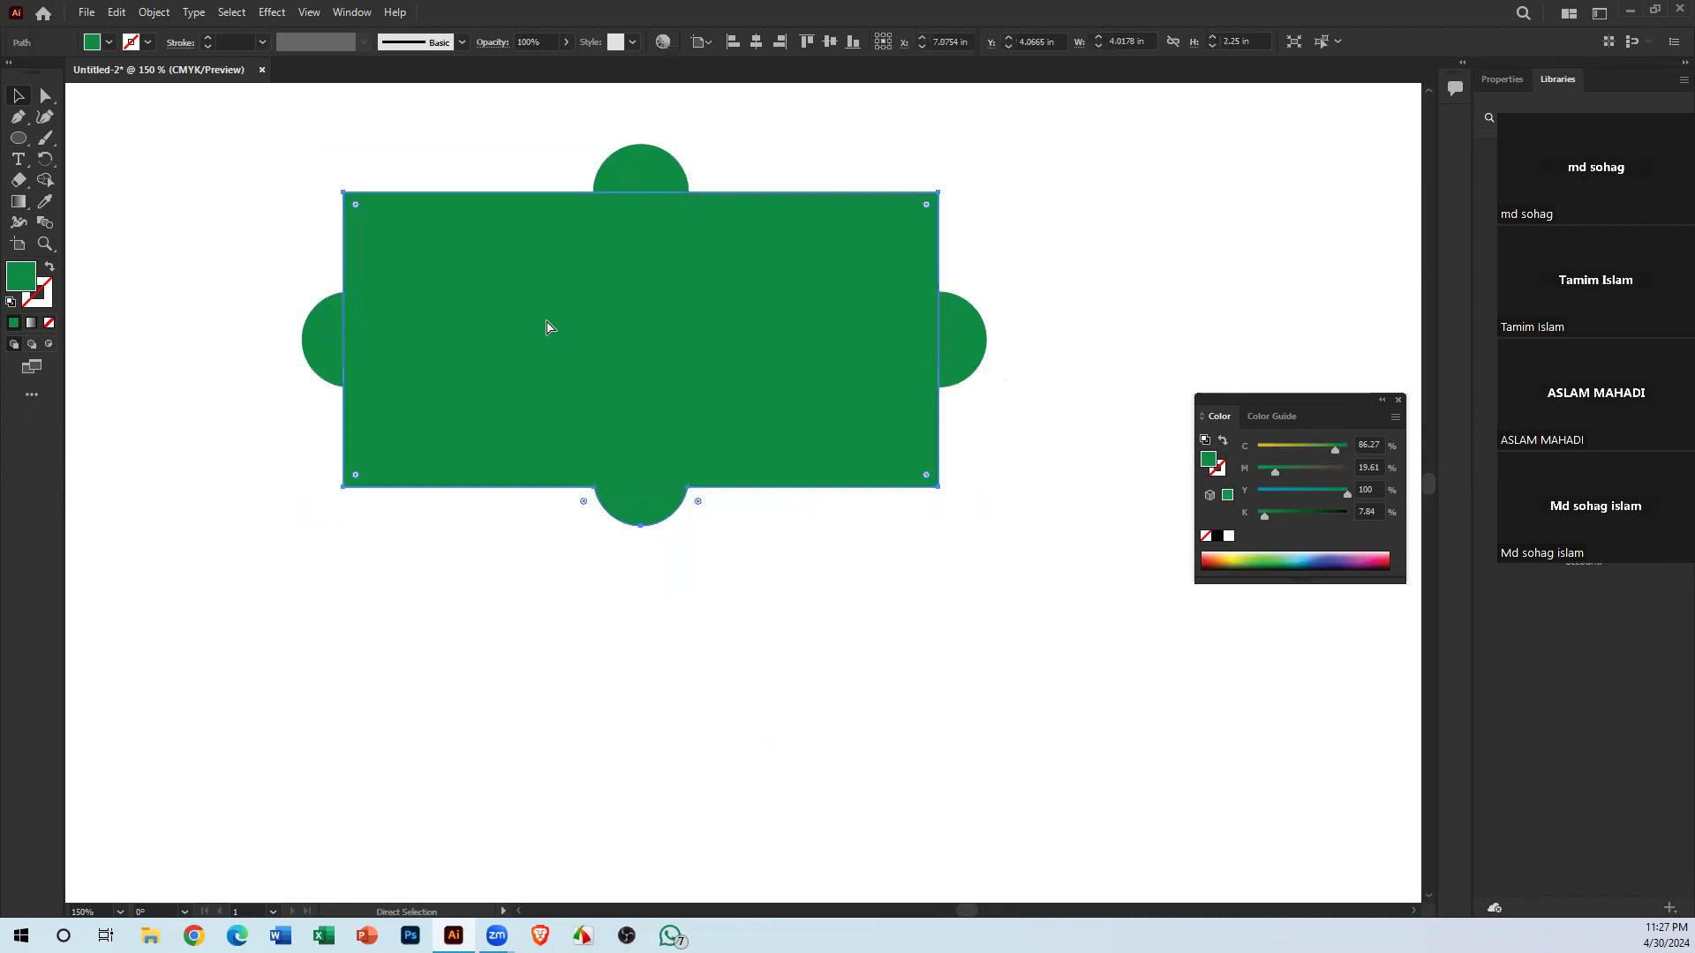
{"action": "left_click", "coordinate": [548, 329]}
{"action": "key", "text": "ctrl+z"}
{"action": "key", "text": "ctrl+z"}
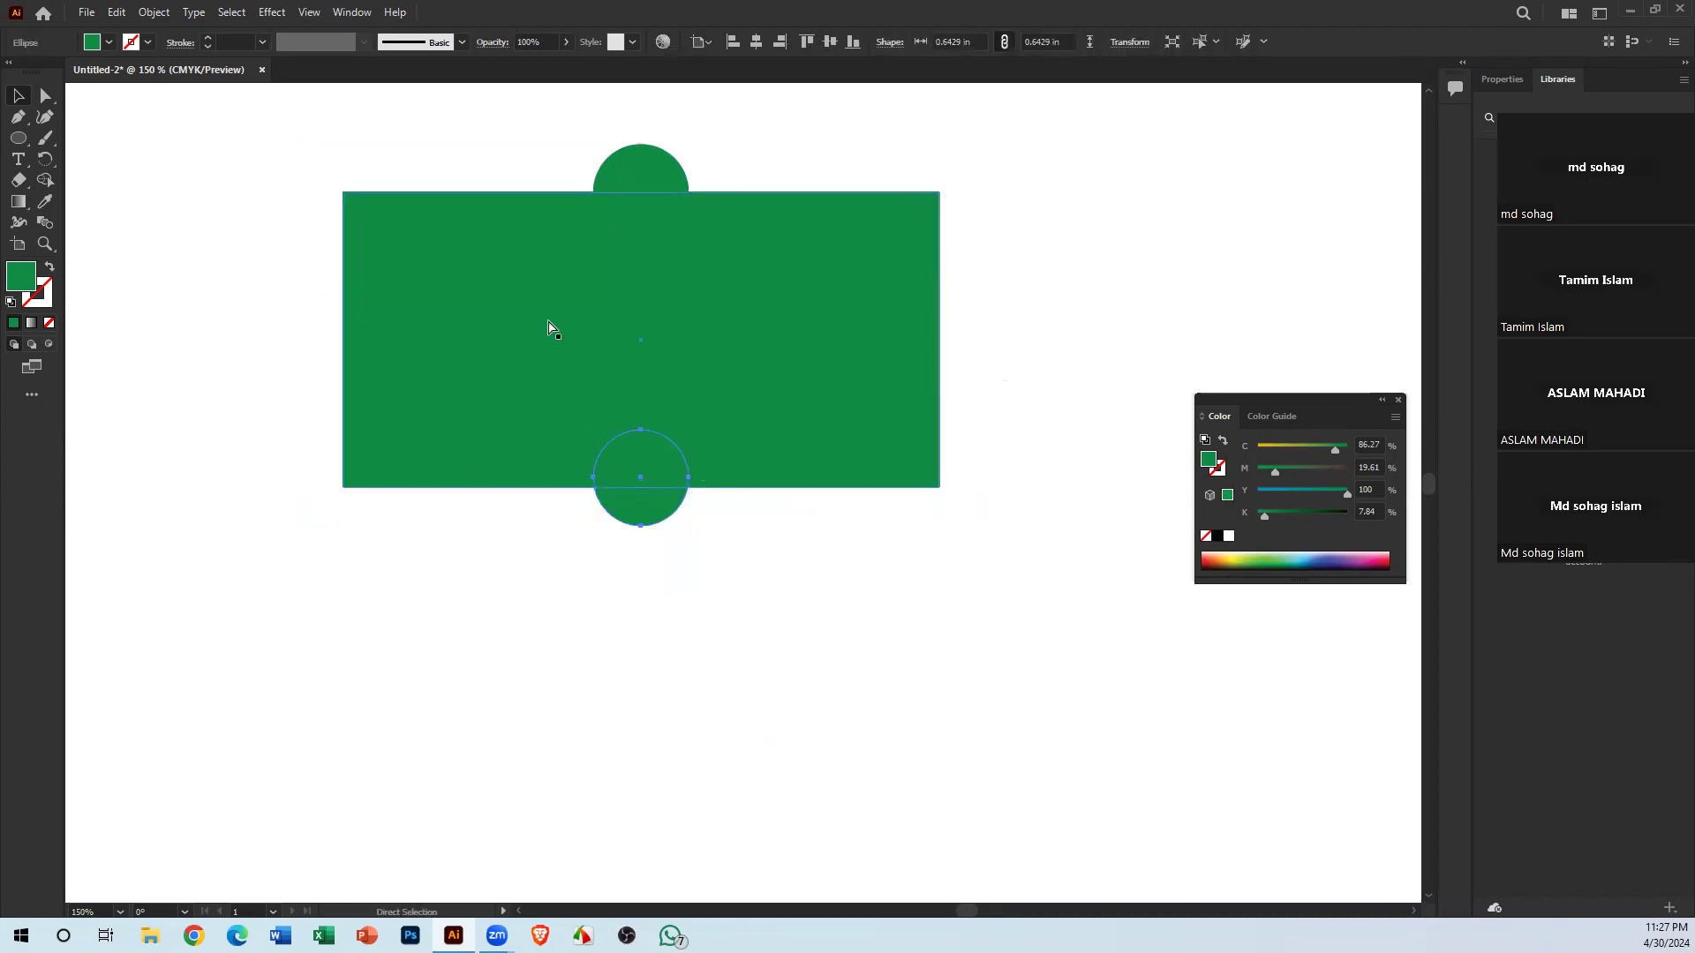
{"action": "key", "text": "ctrl+shift+z"}
{"action": "key", "text": "ctrl+shift+z"}
Select the rectangle and four circles and merge them all in a single Shape Builder stroke
{"action": "left_click_drag", "start_coordinate": [284, 124], "coordinate": [1019, 609]}
{"action": "left_click", "coordinate": [46, 180]}
{"action": "mouse_move", "coordinate": [294, 341]}
{"action": "left_mouse_down"}
{"action": "mouse_move", "coordinate": [390, 329]}
{"action": "mouse_move", "coordinate": [372, 273]}
{"action": "mouse_move", "coordinate": [319, 211]}
{"action": "mouse_move", "coordinate": [428, 149]}
{"action": "mouse_move", "coordinate": [621, 148]}
{"action": "mouse_move", "coordinate": [646, 166]}
{"action": "mouse_move", "coordinate": [630, 218]}
{"action": "mouse_move", "coordinate": [739, 250]}
{"action": "mouse_move", "coordinate": [875, 245]}
{"action": "mouse_move", "coordinate": [1002, 279]}
{"action": "mouse_move", "coordinate": [920, 347]}
{"action": "mouse_move", "coordinate": [717, 370]}
{"action": "mouse_move", "coordinate": [628, 407]}
{"action": "mouse_move", "coordinate": [641, 518]}
{"action": "mouse_move", "coordinate": [711, 521]}
{"action": "left_mouse_up"}
{"action": "left_click", "coordinate": [17, 95]}
{"action": "left_click", "coordinate": [208, 272]}
Move the fully merged shape around the canvas and show its anchor points with Direct Selection
{"action": "left_click_drag", "start_coordinate": [718, 369], "coordinate": [927, 318]}
{"action": "left_click_drag", "start_coordinate": [733, 329], "coordinate": [647, 492]}
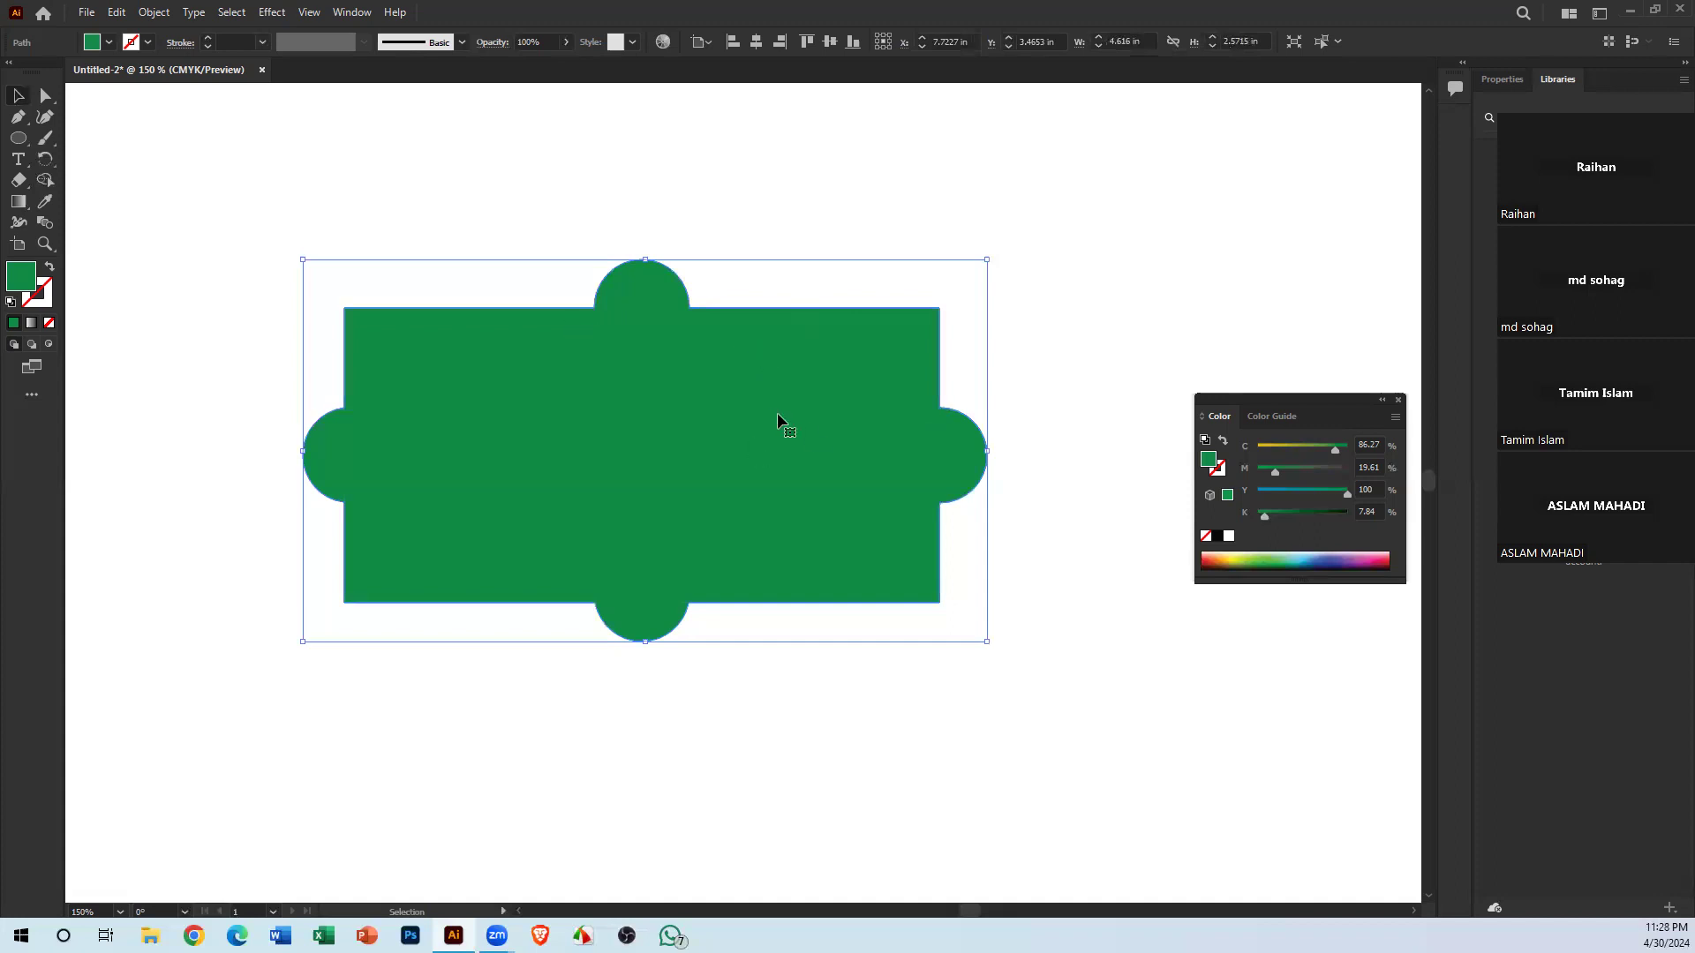
{"action": "key", "text": "a"}
{"action": "key", "text": "ctrl+minus"}
{"action": "key", "text": "v"}
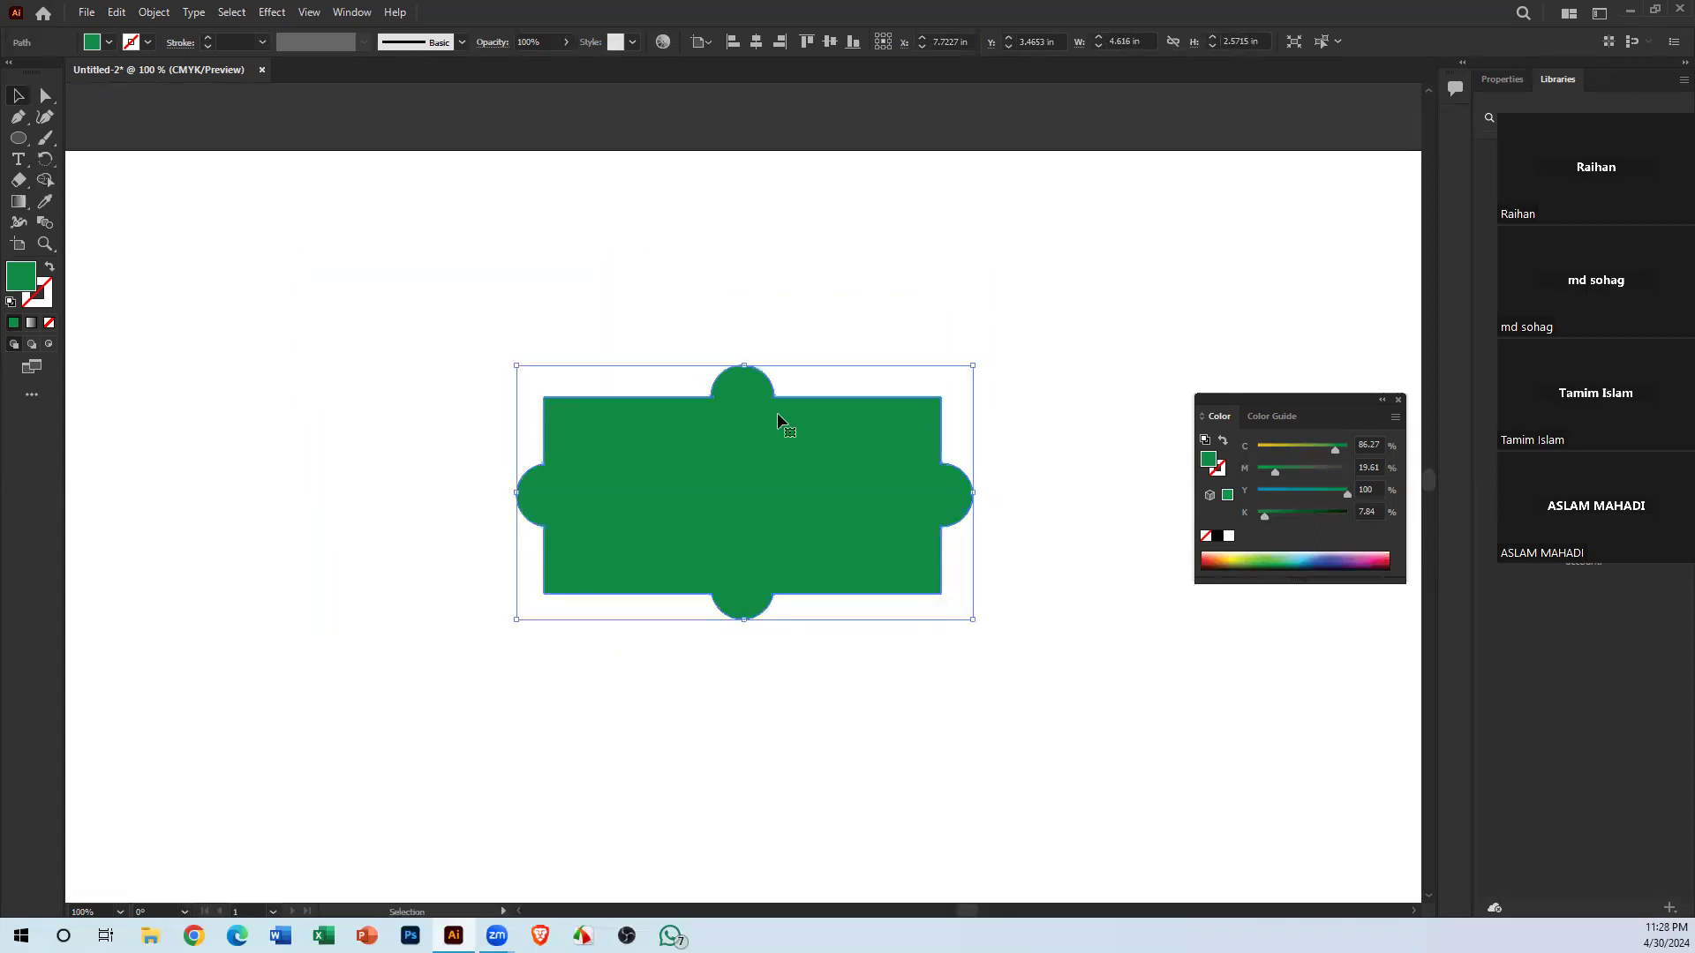
{"action": "key", "text": "a"}
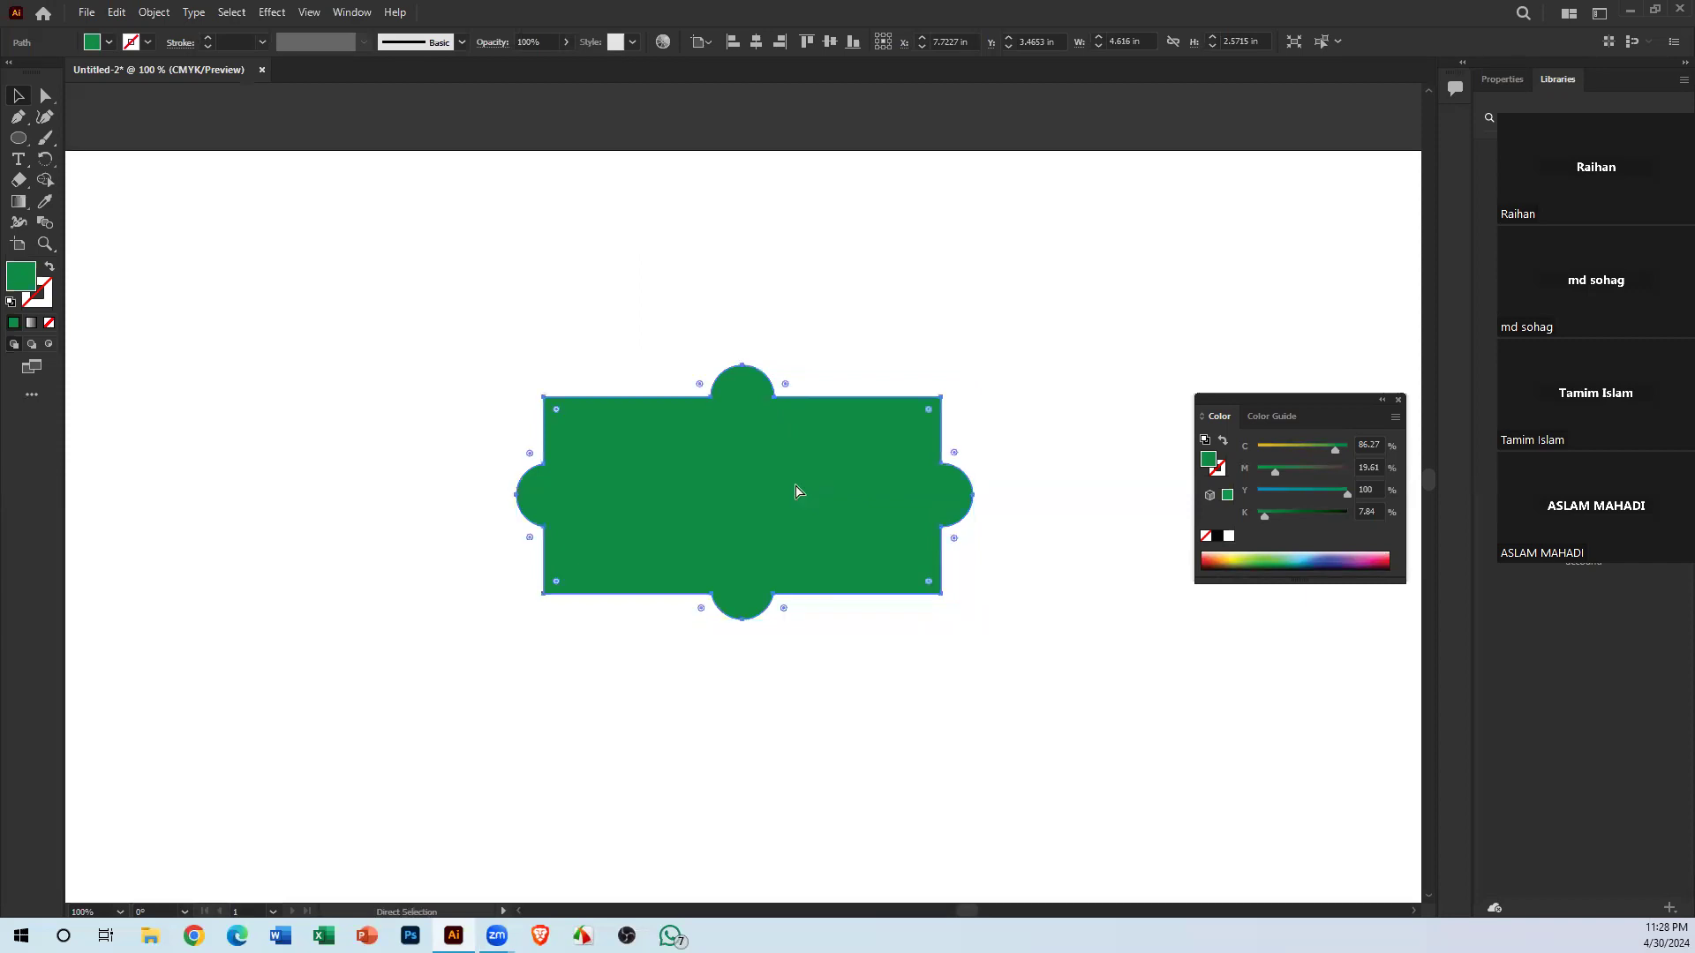
Undo the merged shape's moves and the Shape Builder merge, back to the separate rectangle and circles
{"action": "key", "text": "ctrl+z"}
{"action": "key", "text": "ctrl+z"}
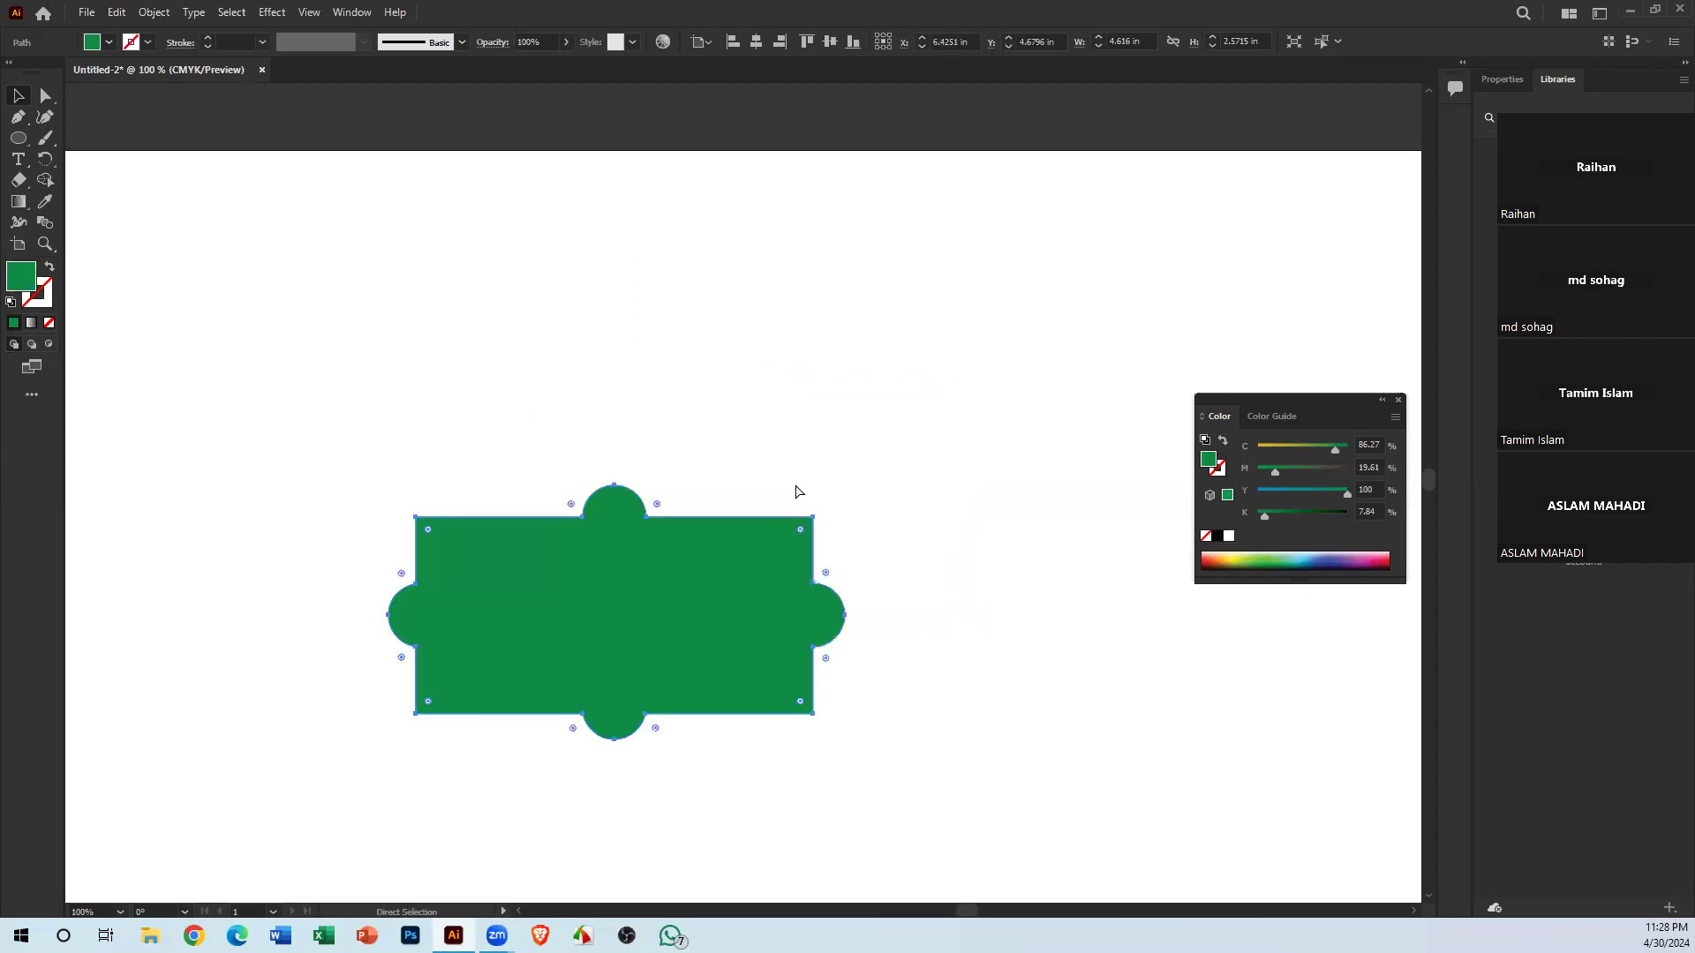
{"action": "key", "text": "v"}
{"action": "left_click", "coordinate": [858, 372]}
{"action": "left_click_drag", "start_coordinate": [775, 554], "coordinate": [848, 407]}
{"action": "key", "text": "ctrl+z"}
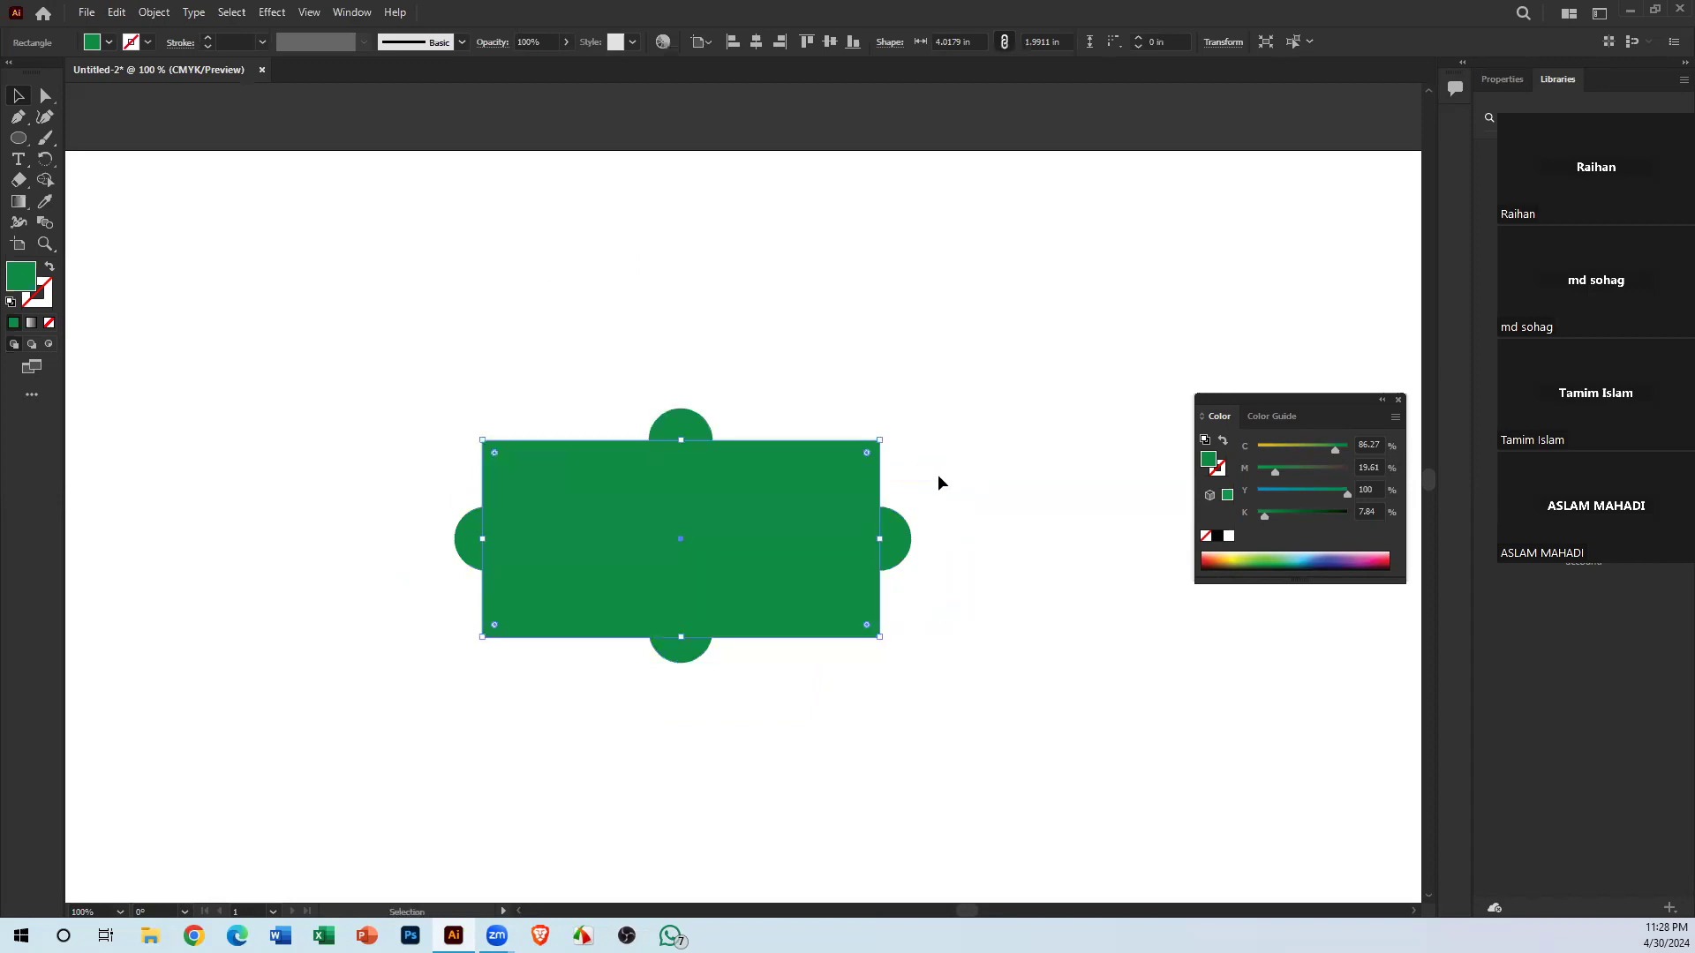
Shift the lower circle slightly downward so it is centred on the rectangle's bottom edge
{"action": "left_click", "coordinate": [937, 474]}
{"action": "left_click_drag", "start_coordinate": [976, 590], "coordinate": [886, 444]}
{"action": "left_click_drag", "start_coordinate": [345, 236], "coordinate": [1024, 645]}
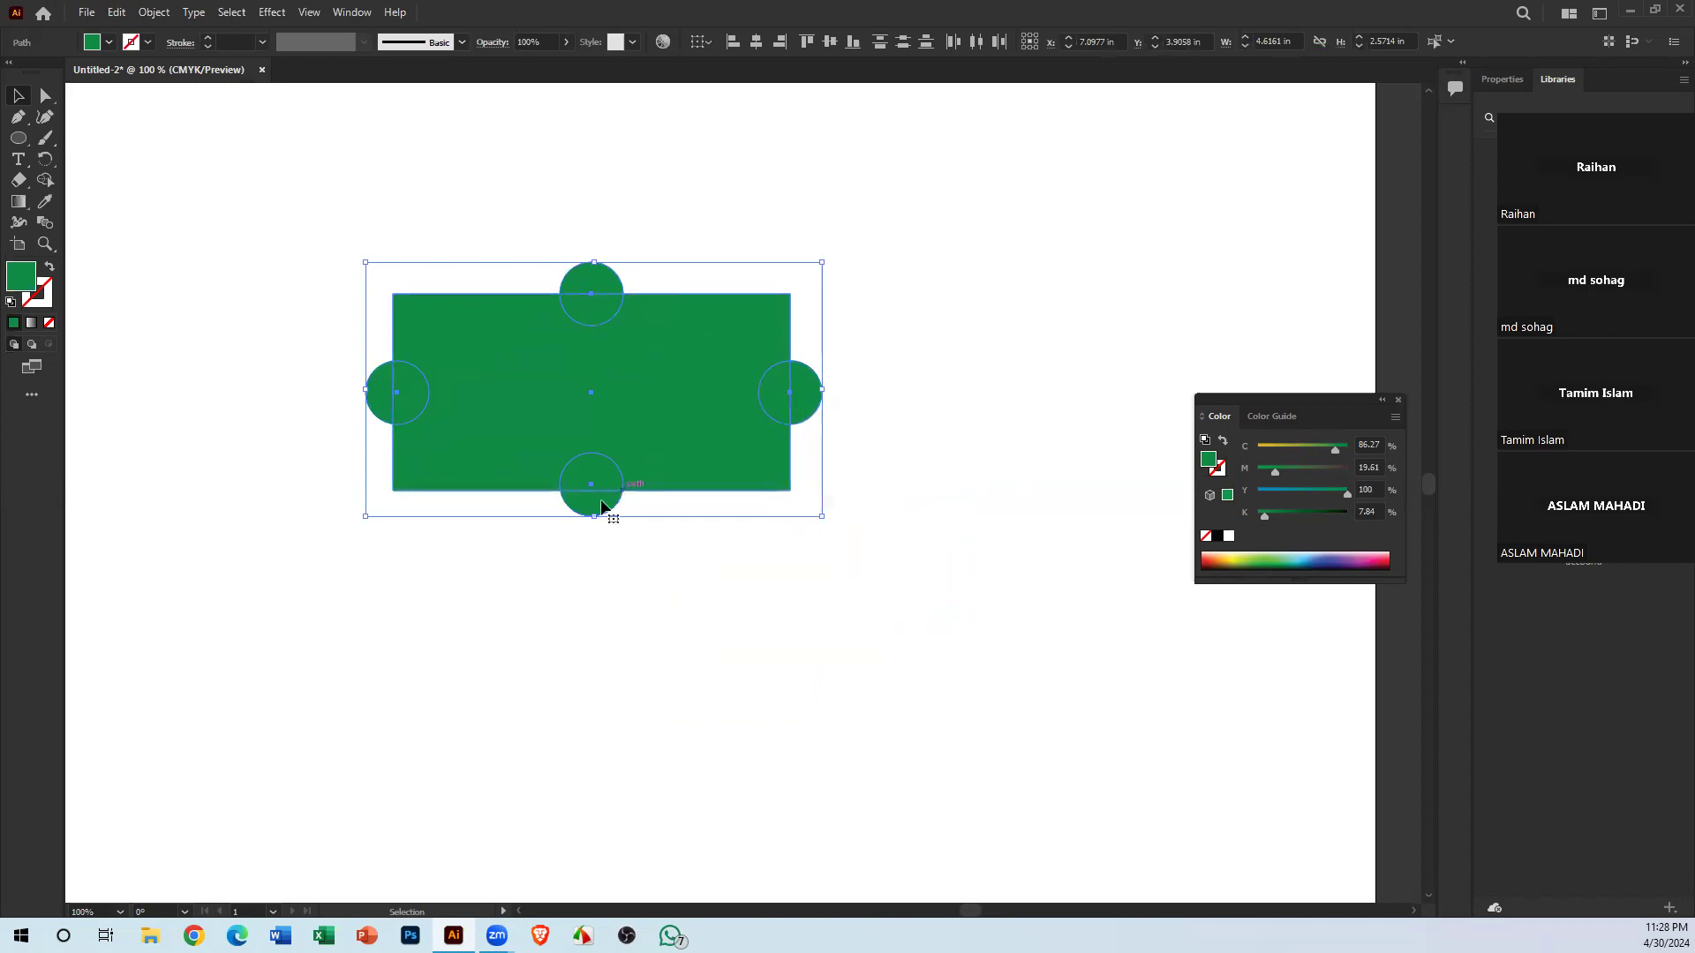
{"action": "left_click", "coordinate": [632, 650]}
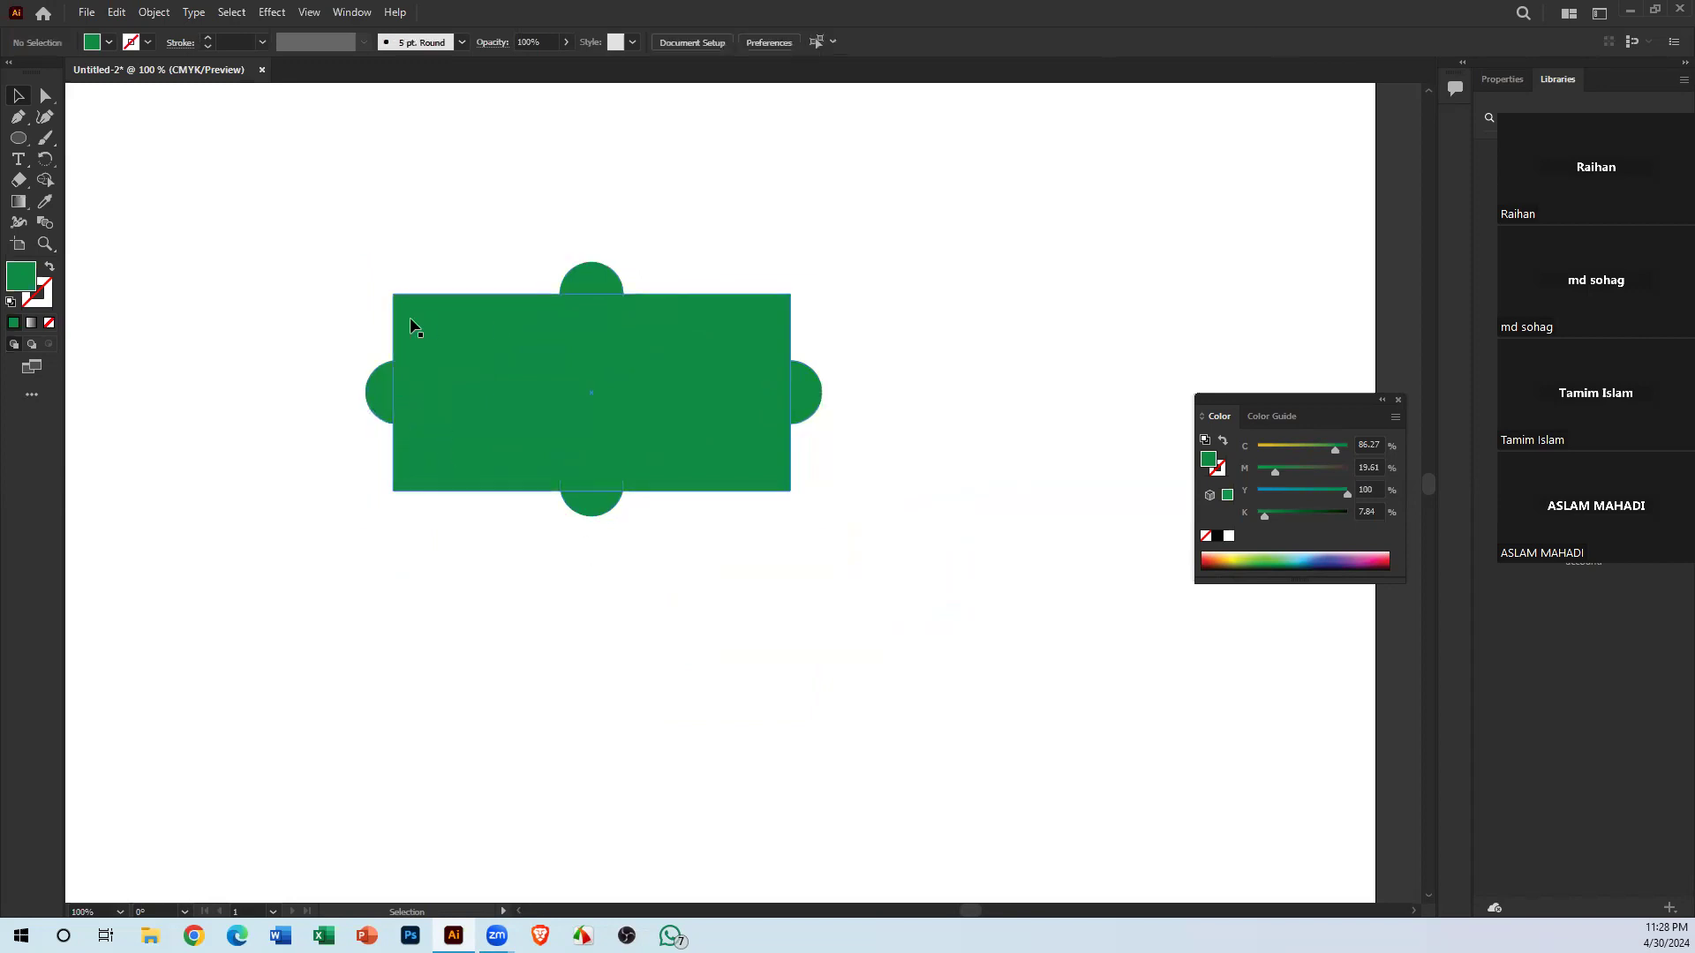
{"action": "left_click", "coordinate": [384, 404]}
{"action": "left_click_drag", "start_coordinate": [596, 511], "coordinate": [596, 515]}
{"action": "left_click", "coordinate": [685, 580]}
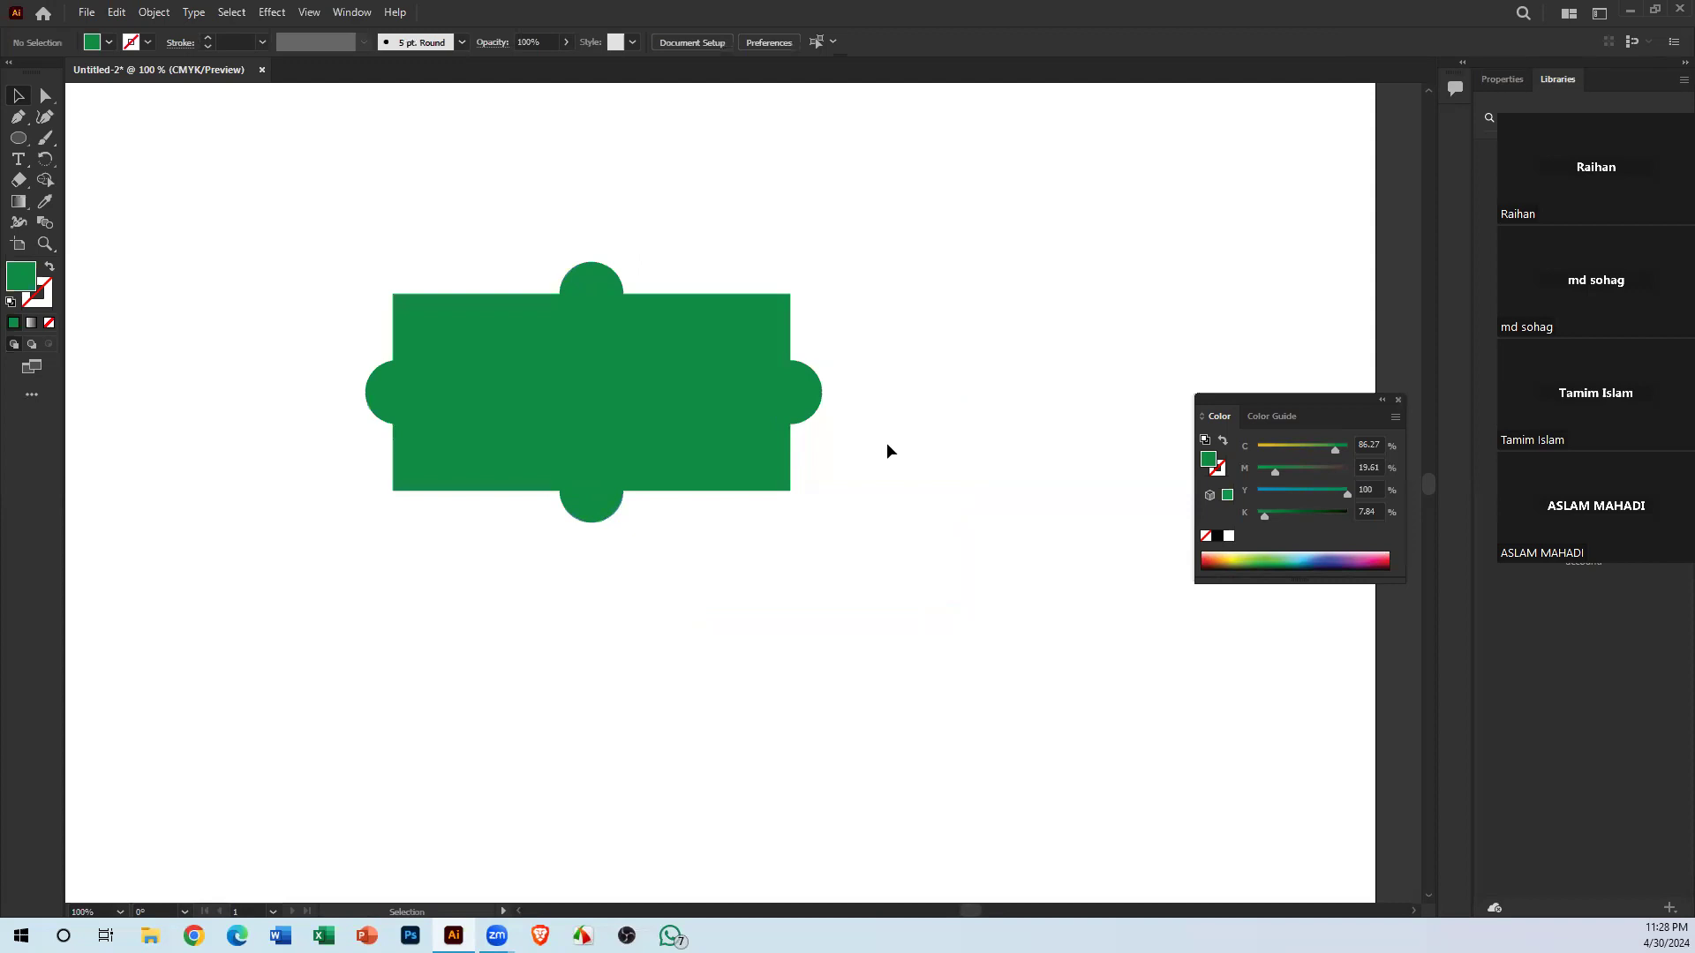
{"action": "left_click", "coordinate": [603, 268]}
Select the rectangle and four circles and subtract every circle with Shape Builder, cutting a semicircular notch into each side
{"action": "left_click_drag", "start_coordinate": [964, 627], "coordinate": [270, 283]}
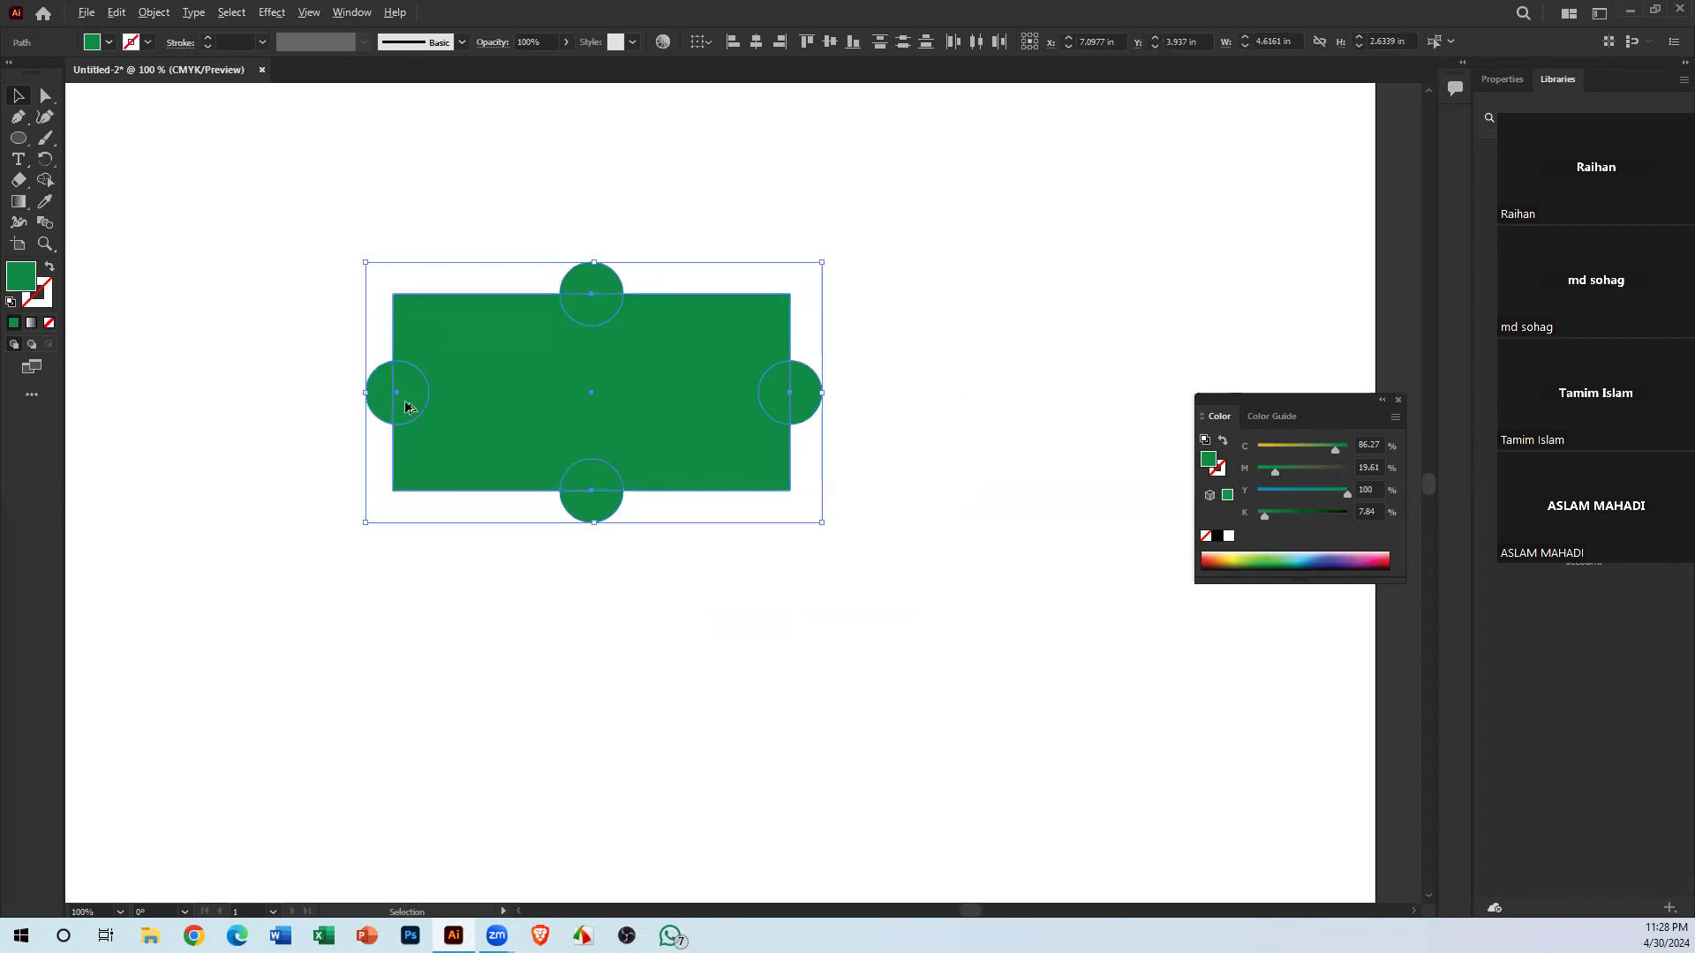
{"action": "left_click", "coordinate": [236, 200]}
{"action": "left_click_drag", "start_coordinate": [182, 133], "coordinate": [892, 559]}
{"action": "key", "text": "shift+m"}
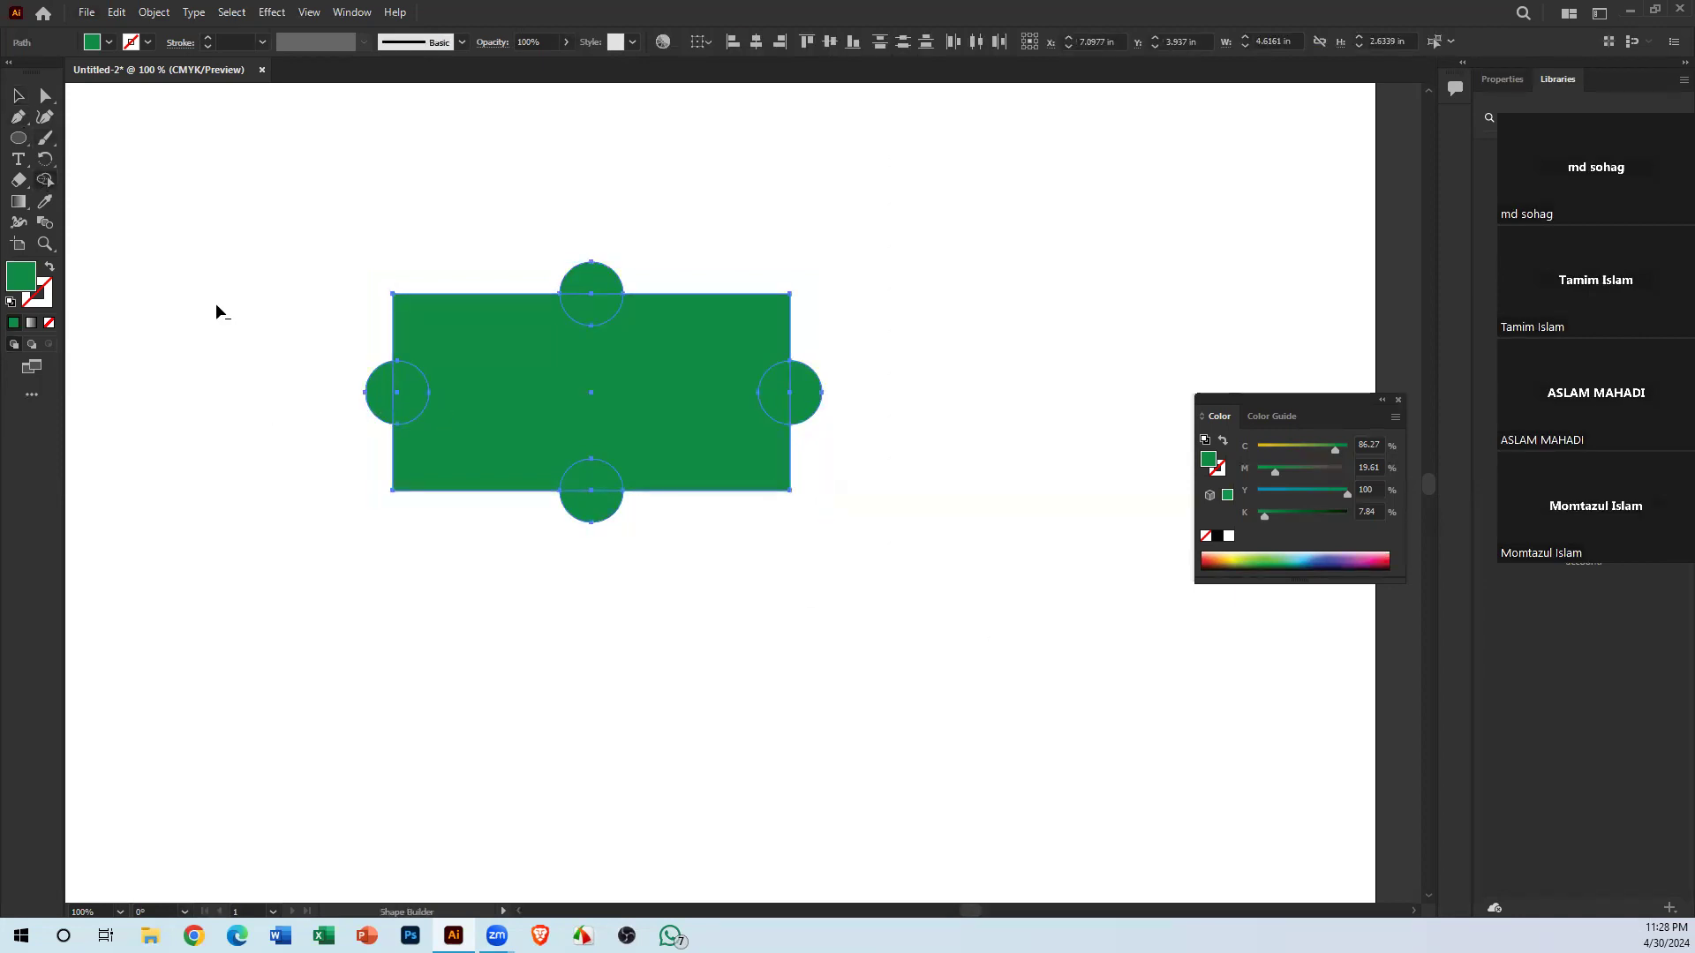
{"action": "left_click", "coordinate": [374, 397], "text": "alt"}
{"action": "left_click", "coordinate": [595, 300], "text": "alt"}
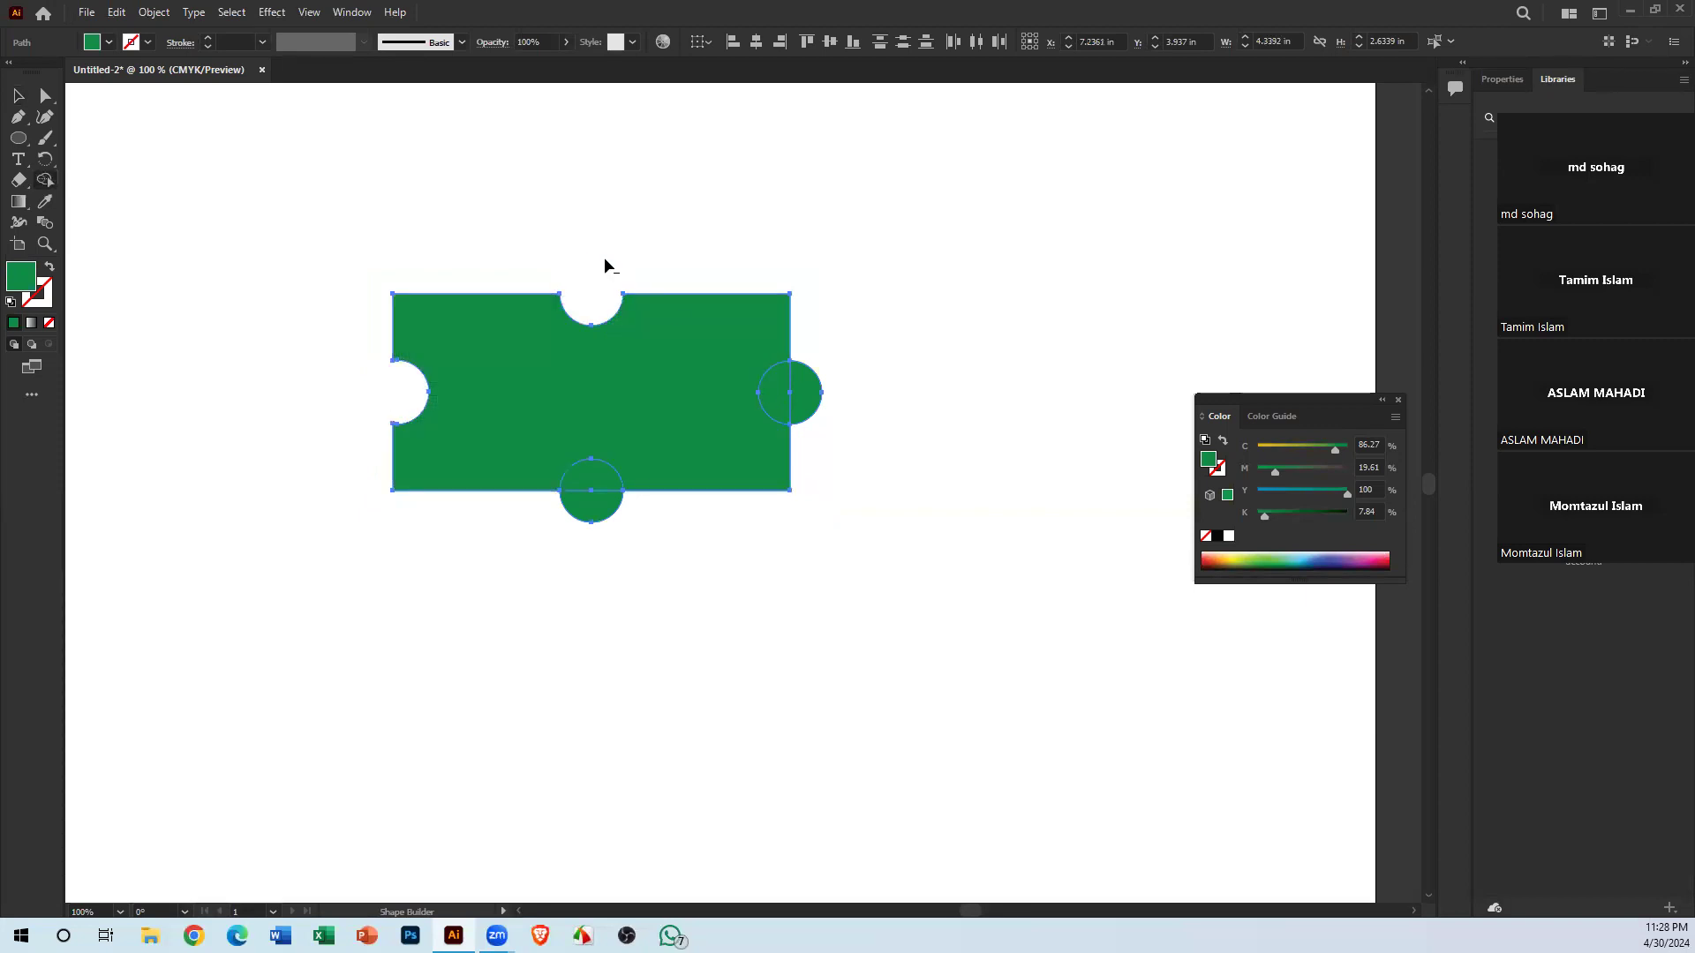
{"action": "left_click_drag", "start_coordinate": [787, 399], "coordinate": [909, 403]}
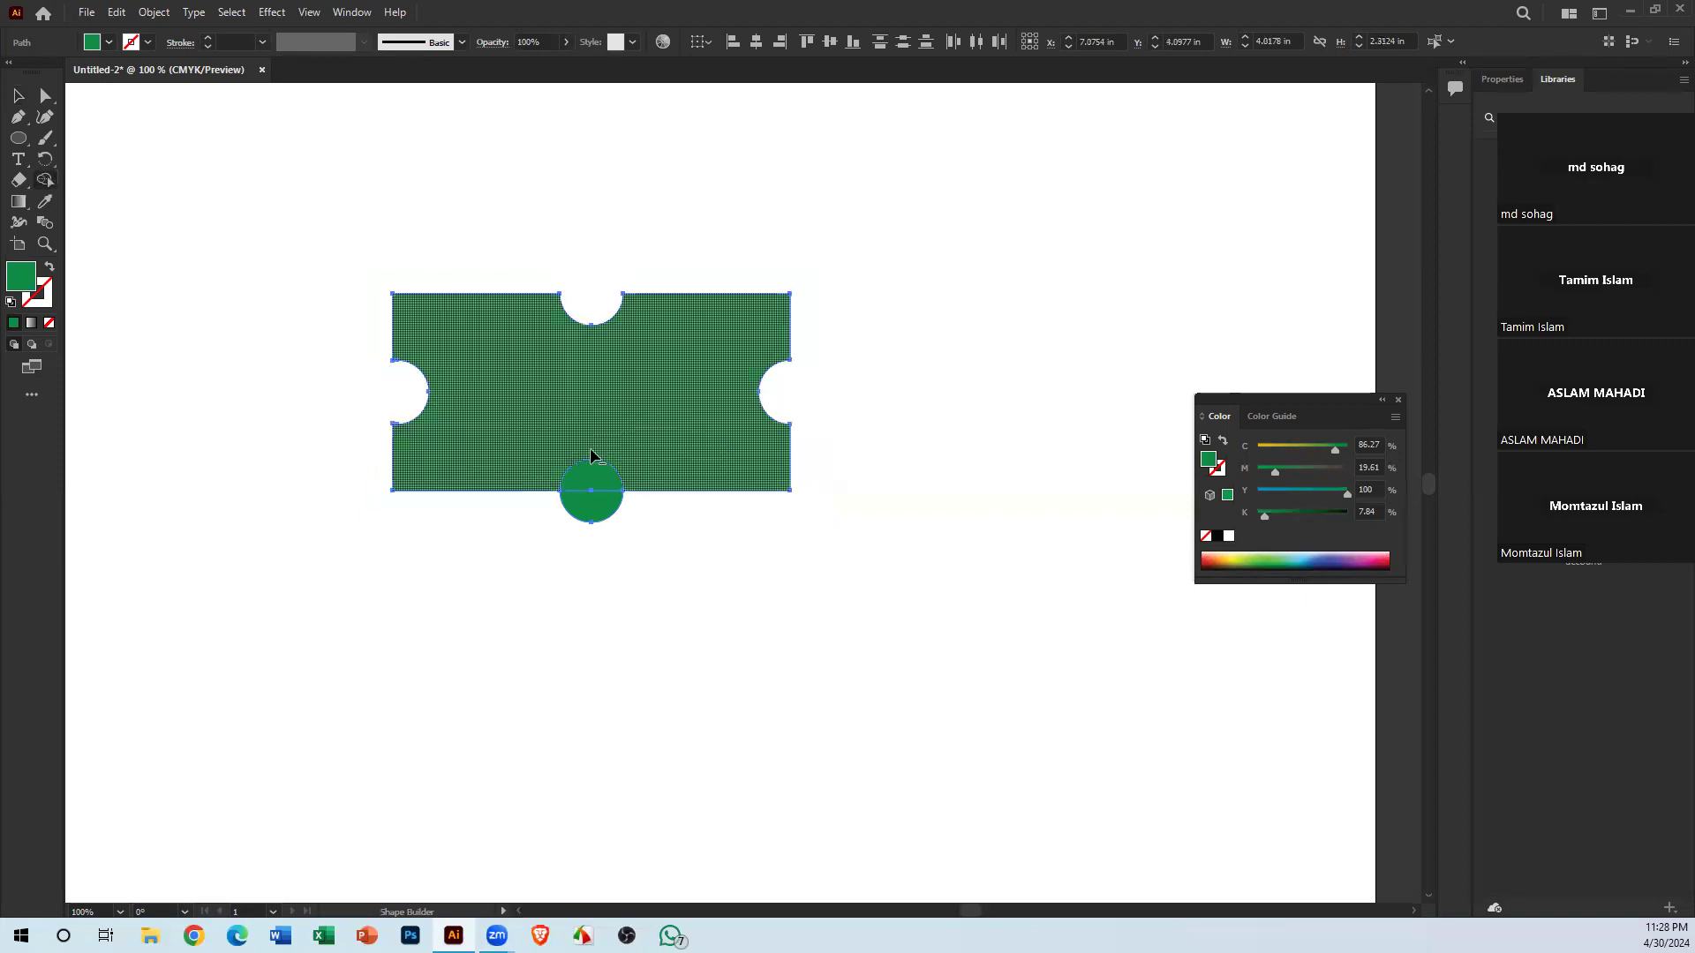
{"action": "mouse_move", "coordinate": [597, 528]}
{"action": "left_mouse_down"}
{"action": "mouse_move", "coordinate": [856, 633]}
{"action": "mouse_move", "coordinate": [812, 611]}
{"action": "left_mouse_up"}
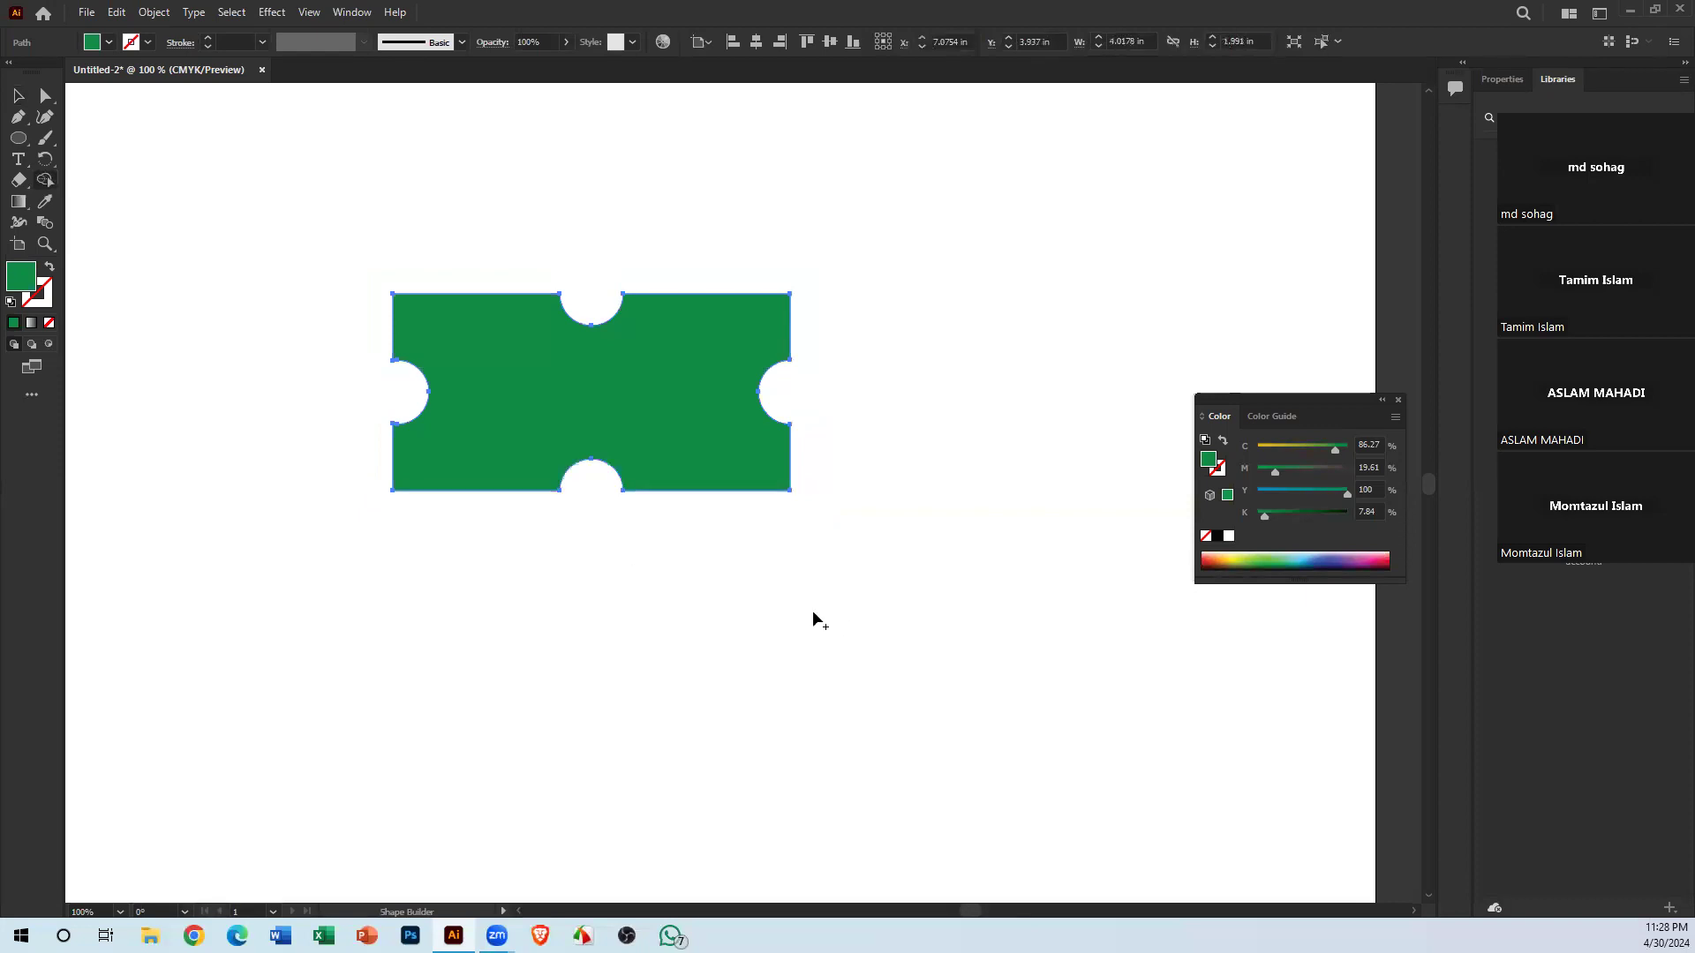
Remove the whole notched rectangle with Shape Builder and undo the removal
{"action": "left_click", "coordinate": [662, 410], "text": "alt"}
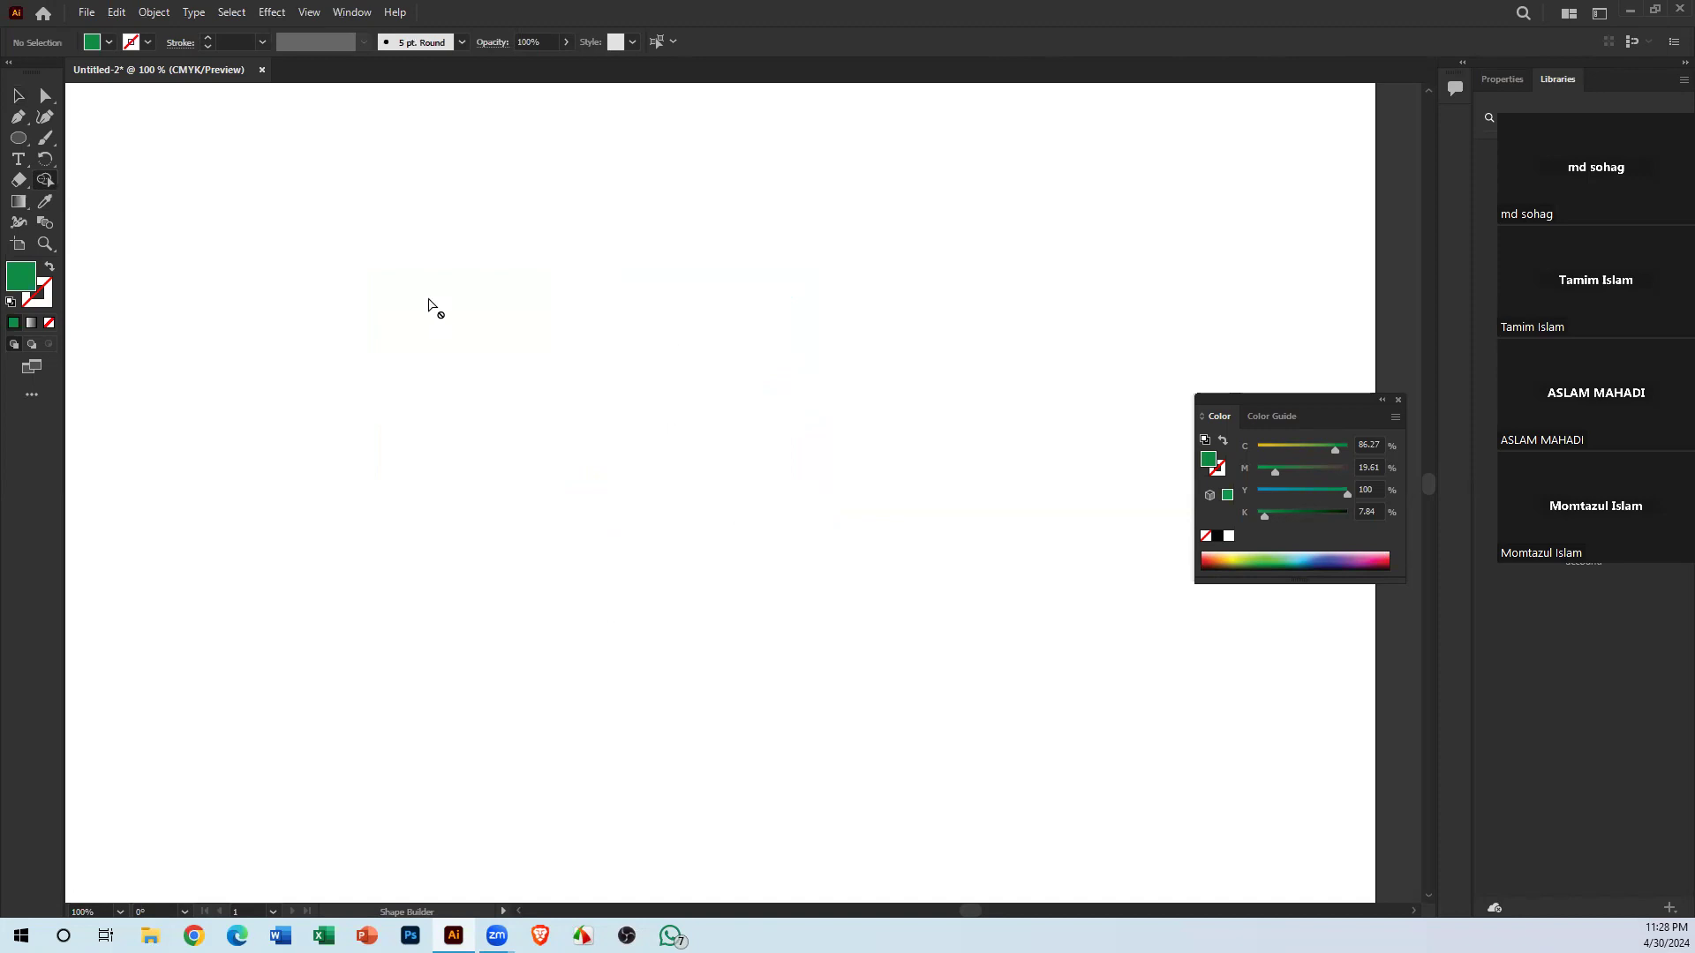
{"action": "key", "text": "ctrl+z"}
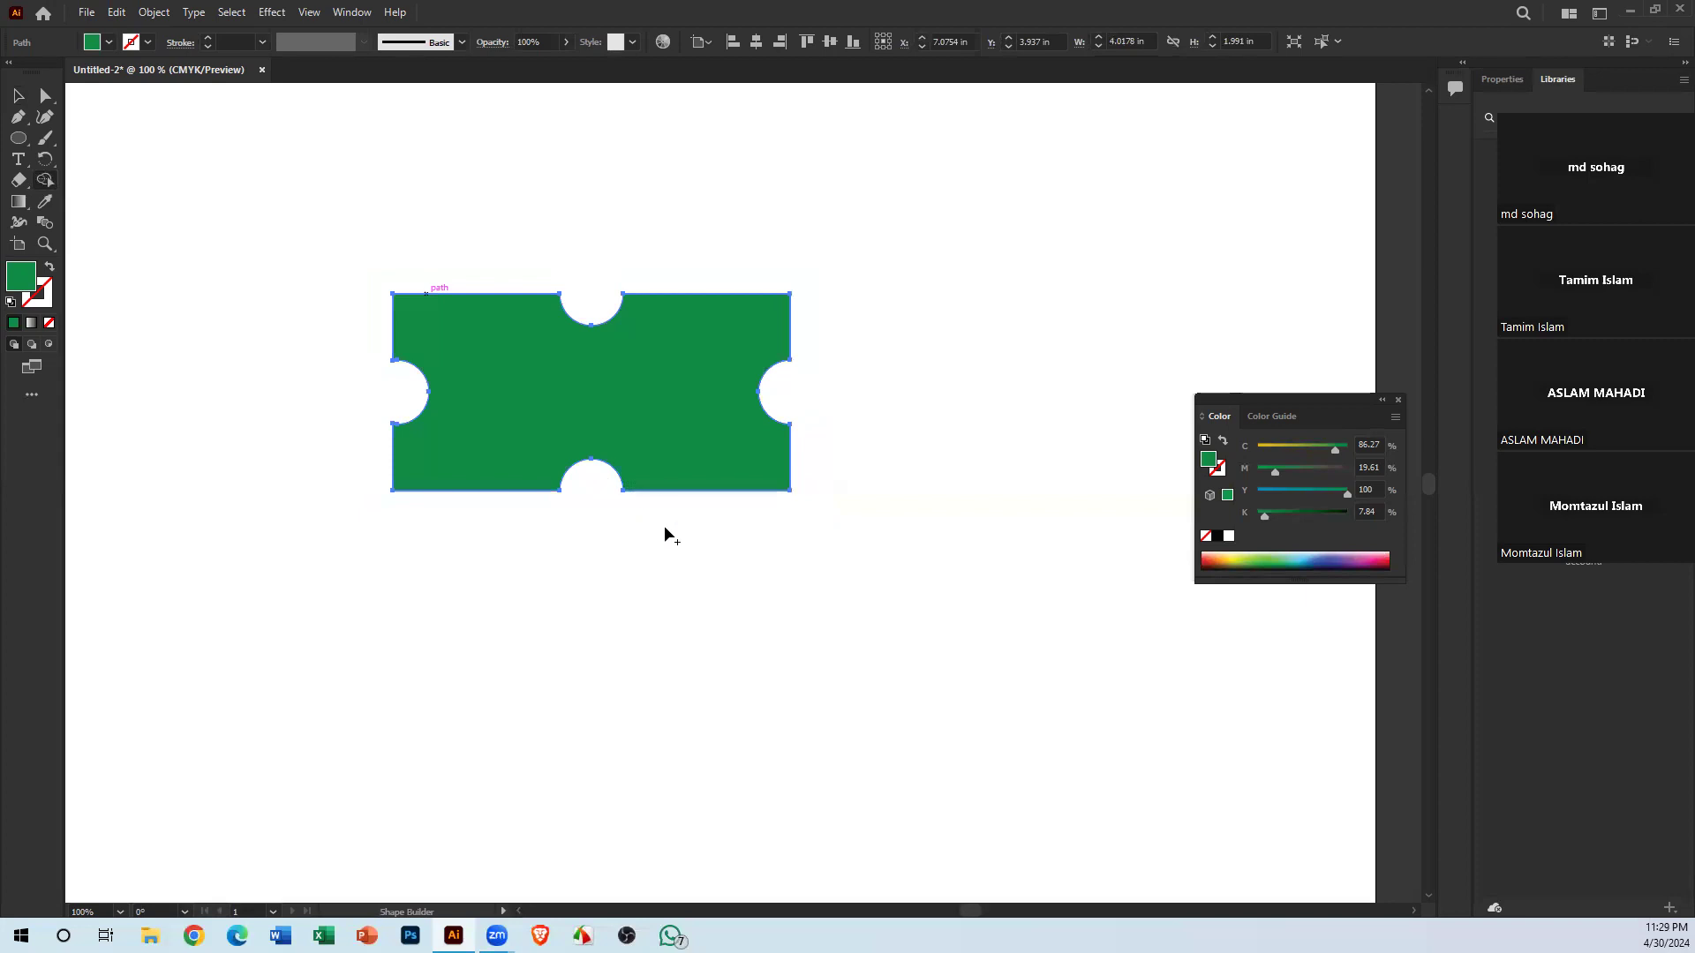
Examine the notched rectangle's anchor points and corner widgets with Direct Selection
{"action": "left_click", "coordinate": [19, 95]}
{"action": "left_click", "coordinate": [314, 194]}
{"action": "left_click", "coordinate": [617, 396]}
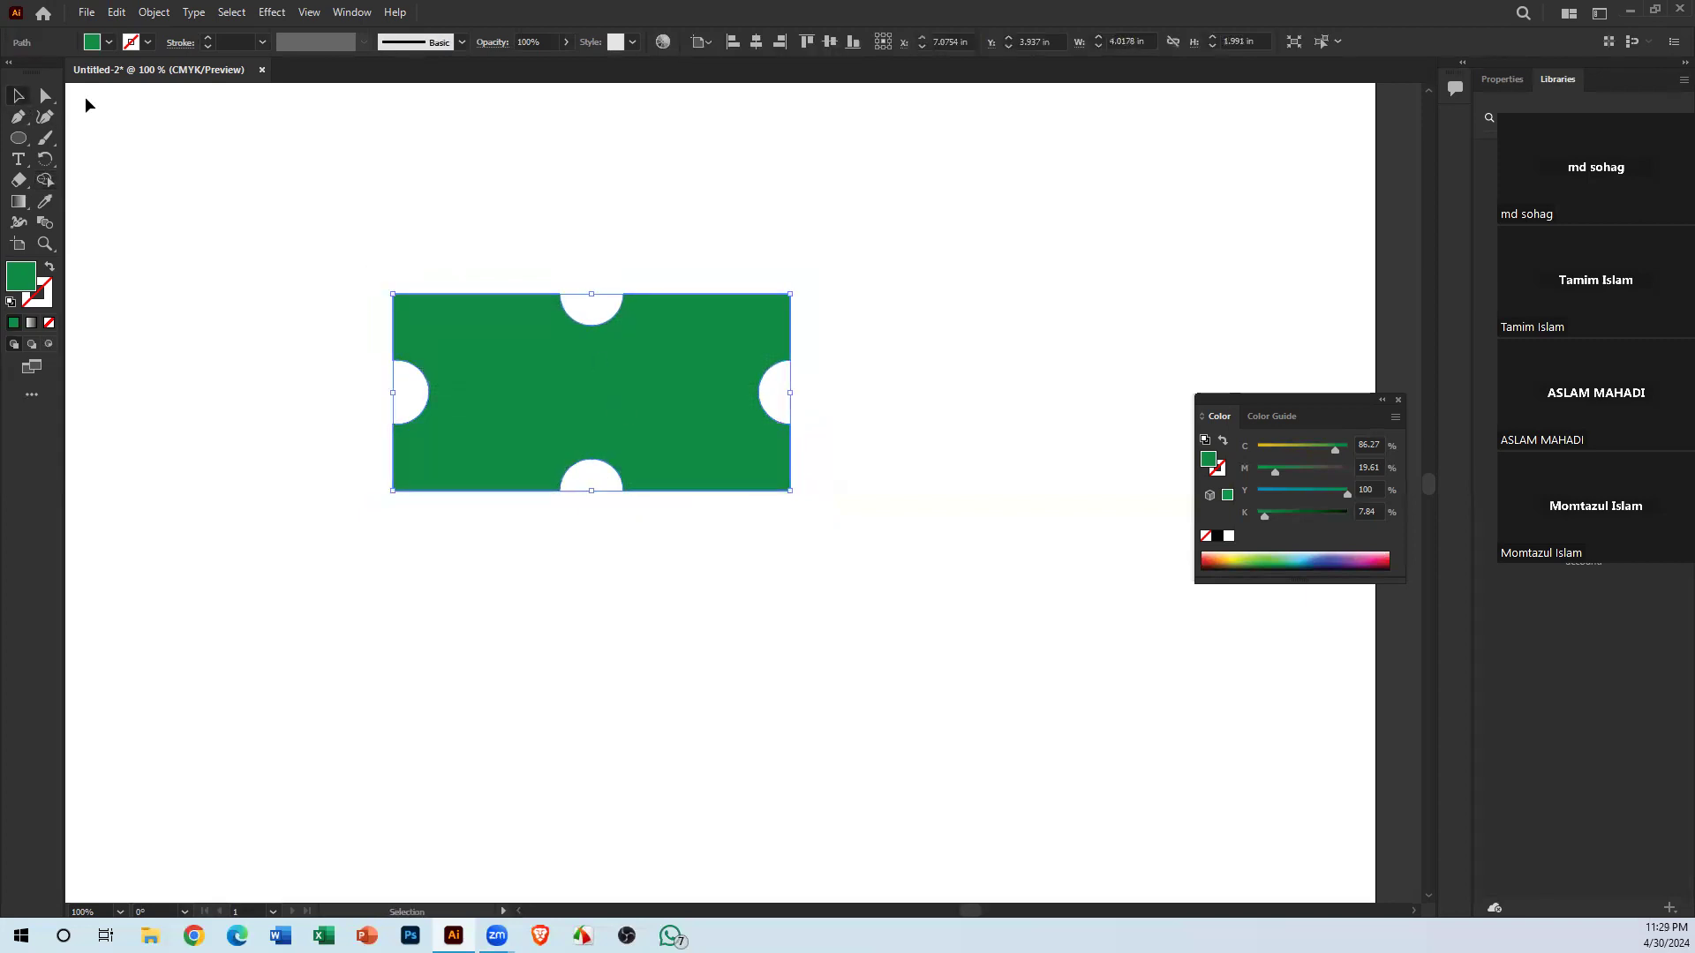
{"action": "left_click", "coordinate": [49, 99]}
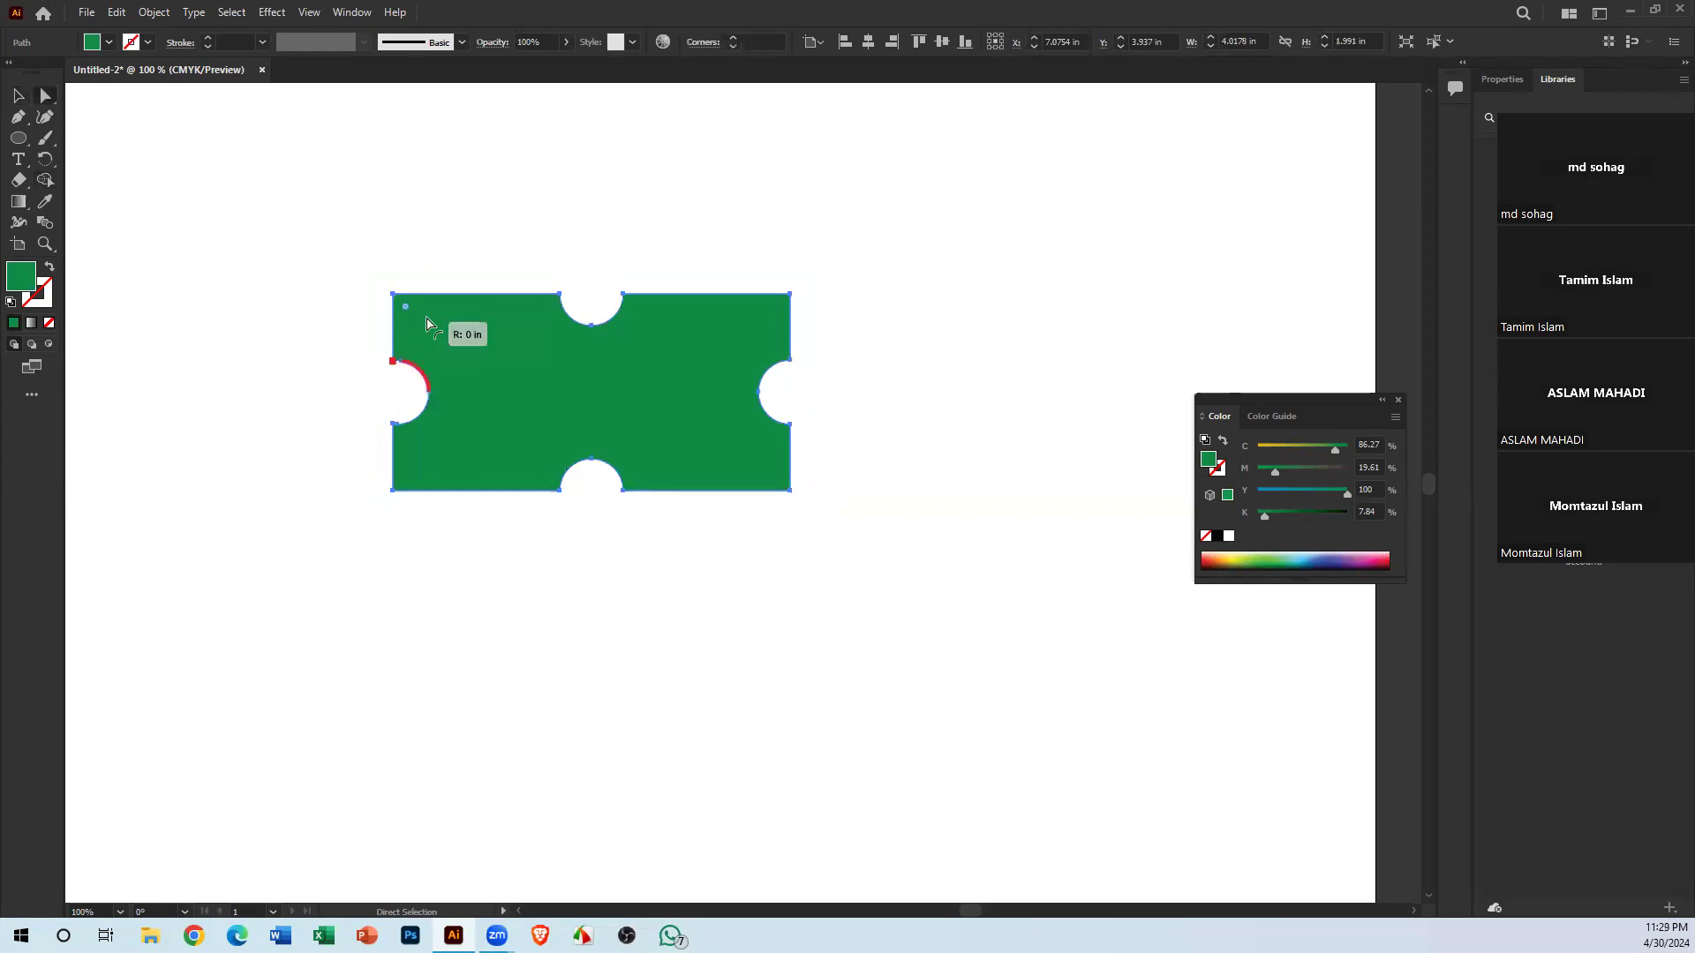
{"action": "left_click_drag", "start_coordinate": [405, 307], "coordinate": [371, 277]}
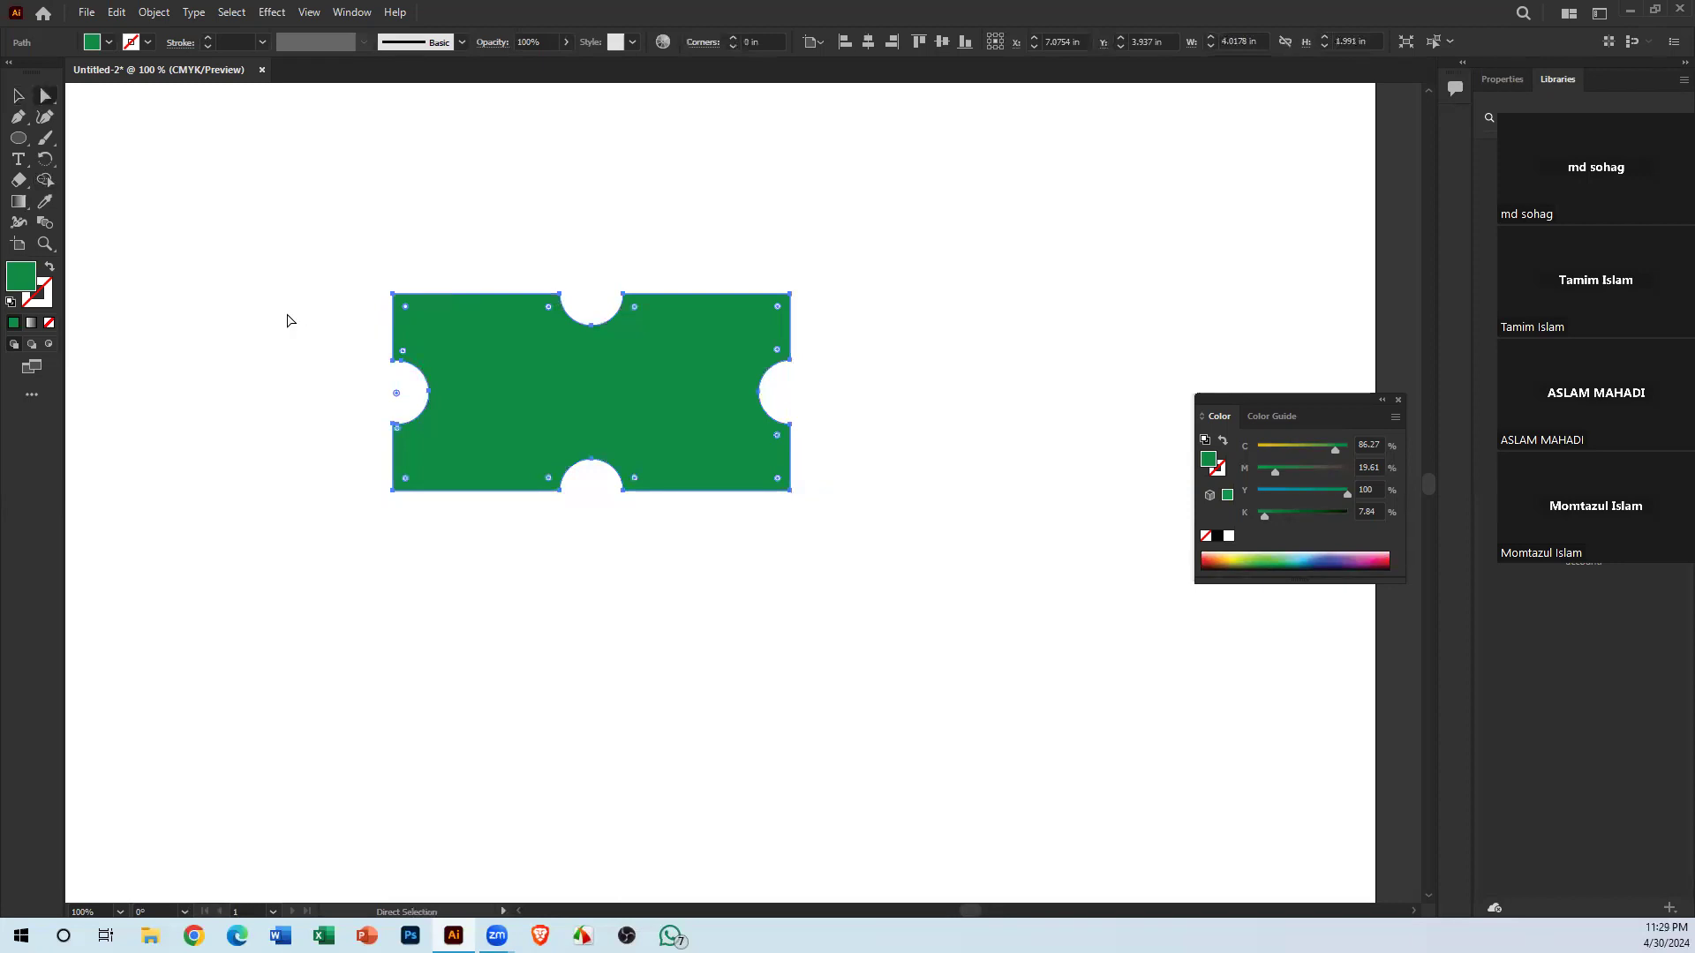
Move the notched rectangle sideways and delete it to clear the artboard
{"action": "left_click", "coordinate": [444, 502]}
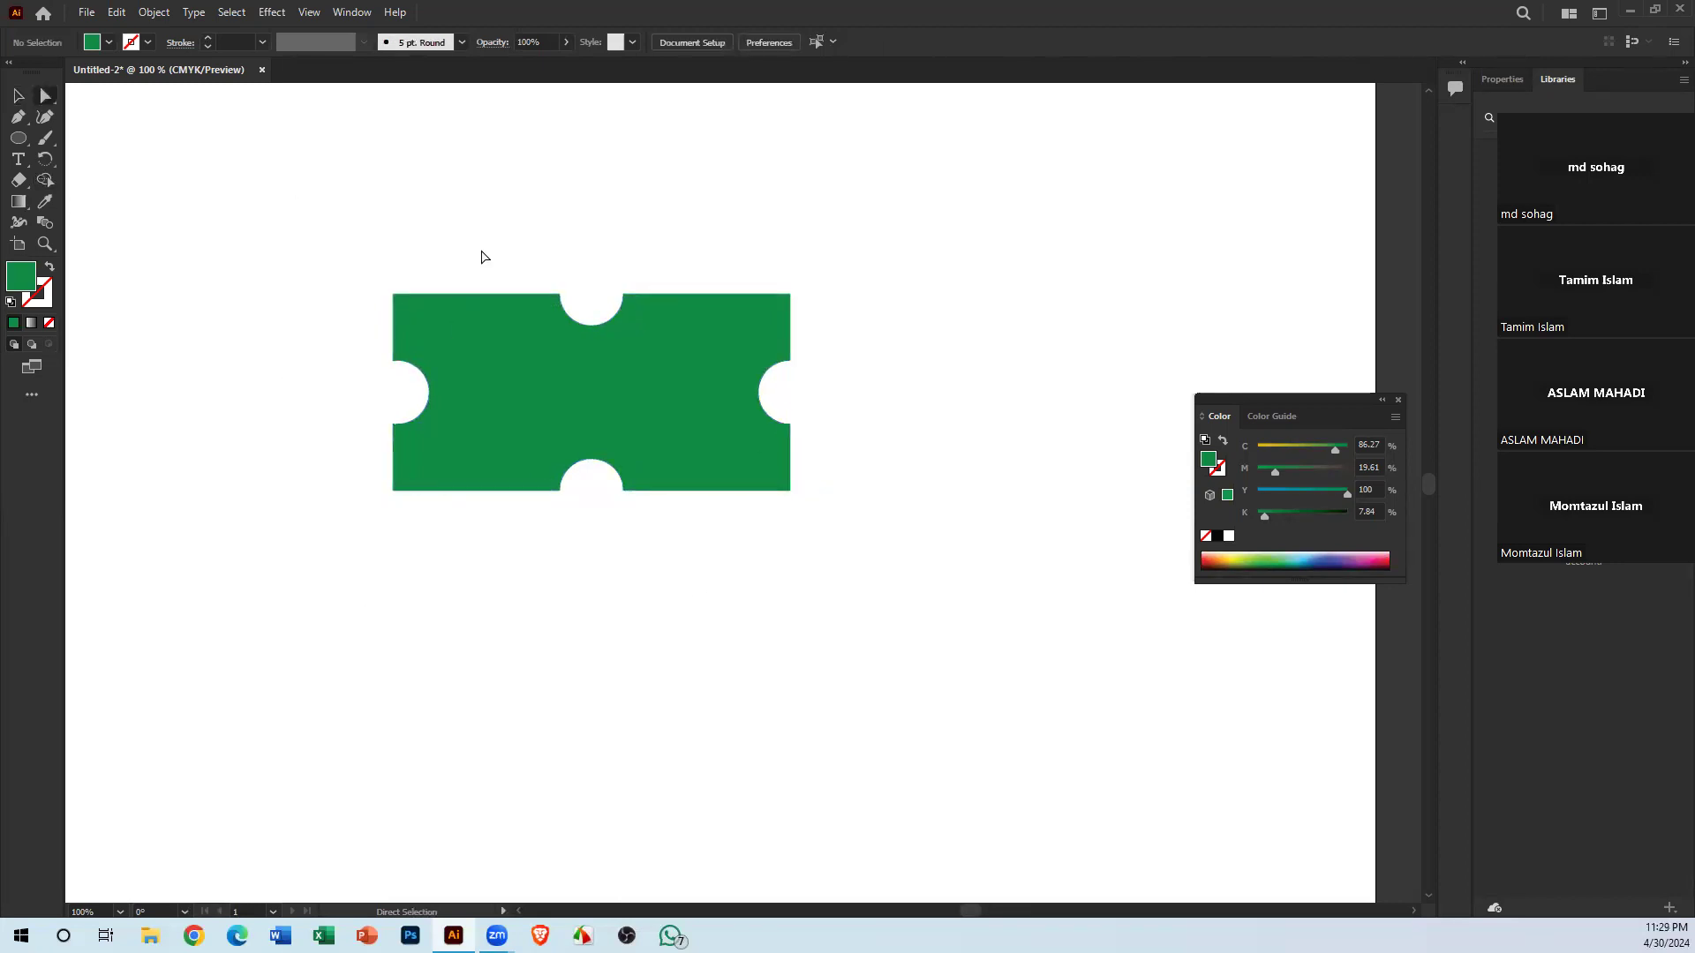
{"action": "left_click_drag", "start_coordinate": [594, 363], "coordinate": [724, 362]}
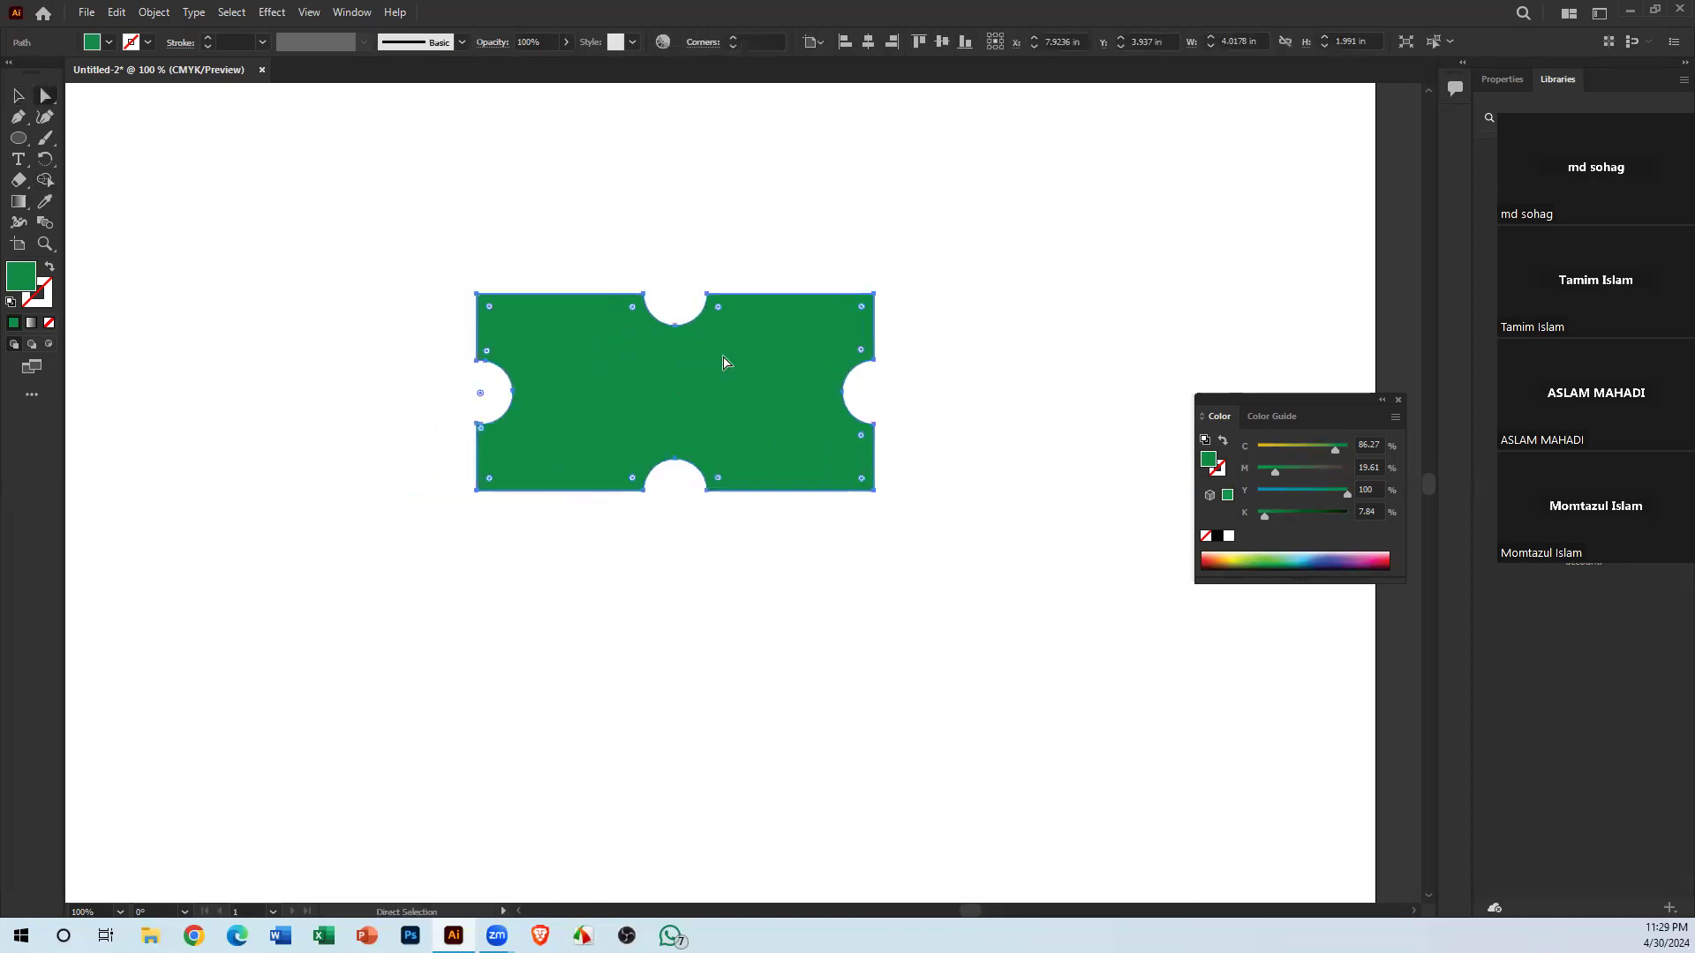
{"action": "key", "text": "Delete"}
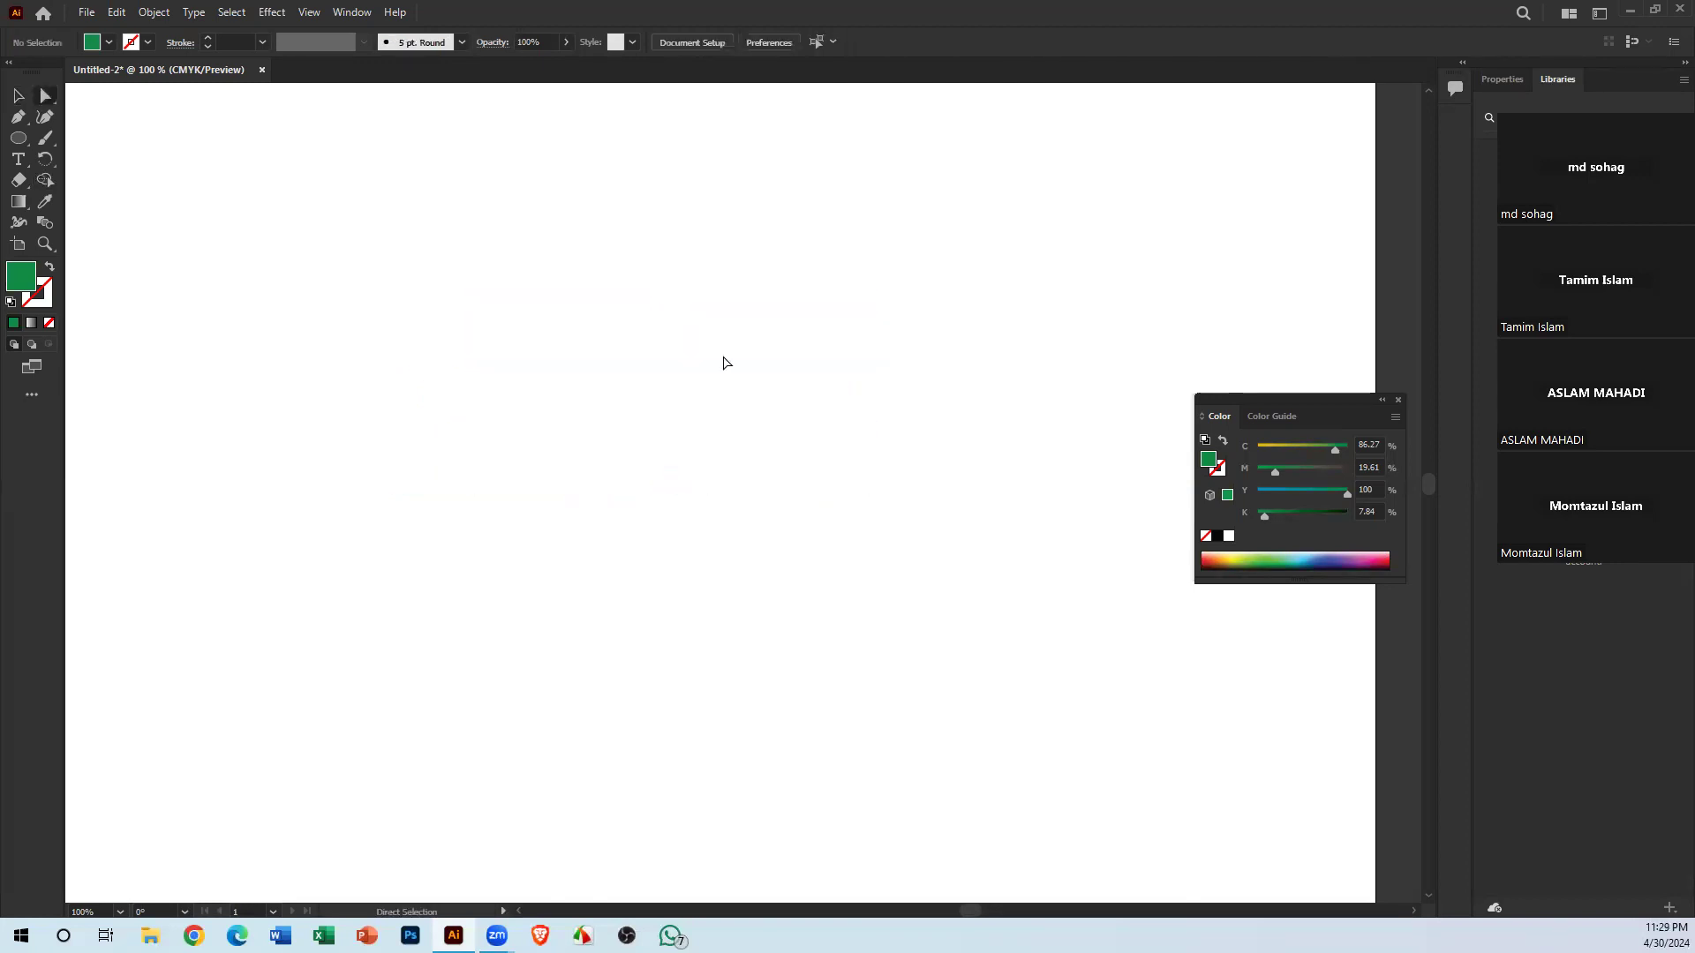
{"action": "left_click", "coordinate": [24, 139]}
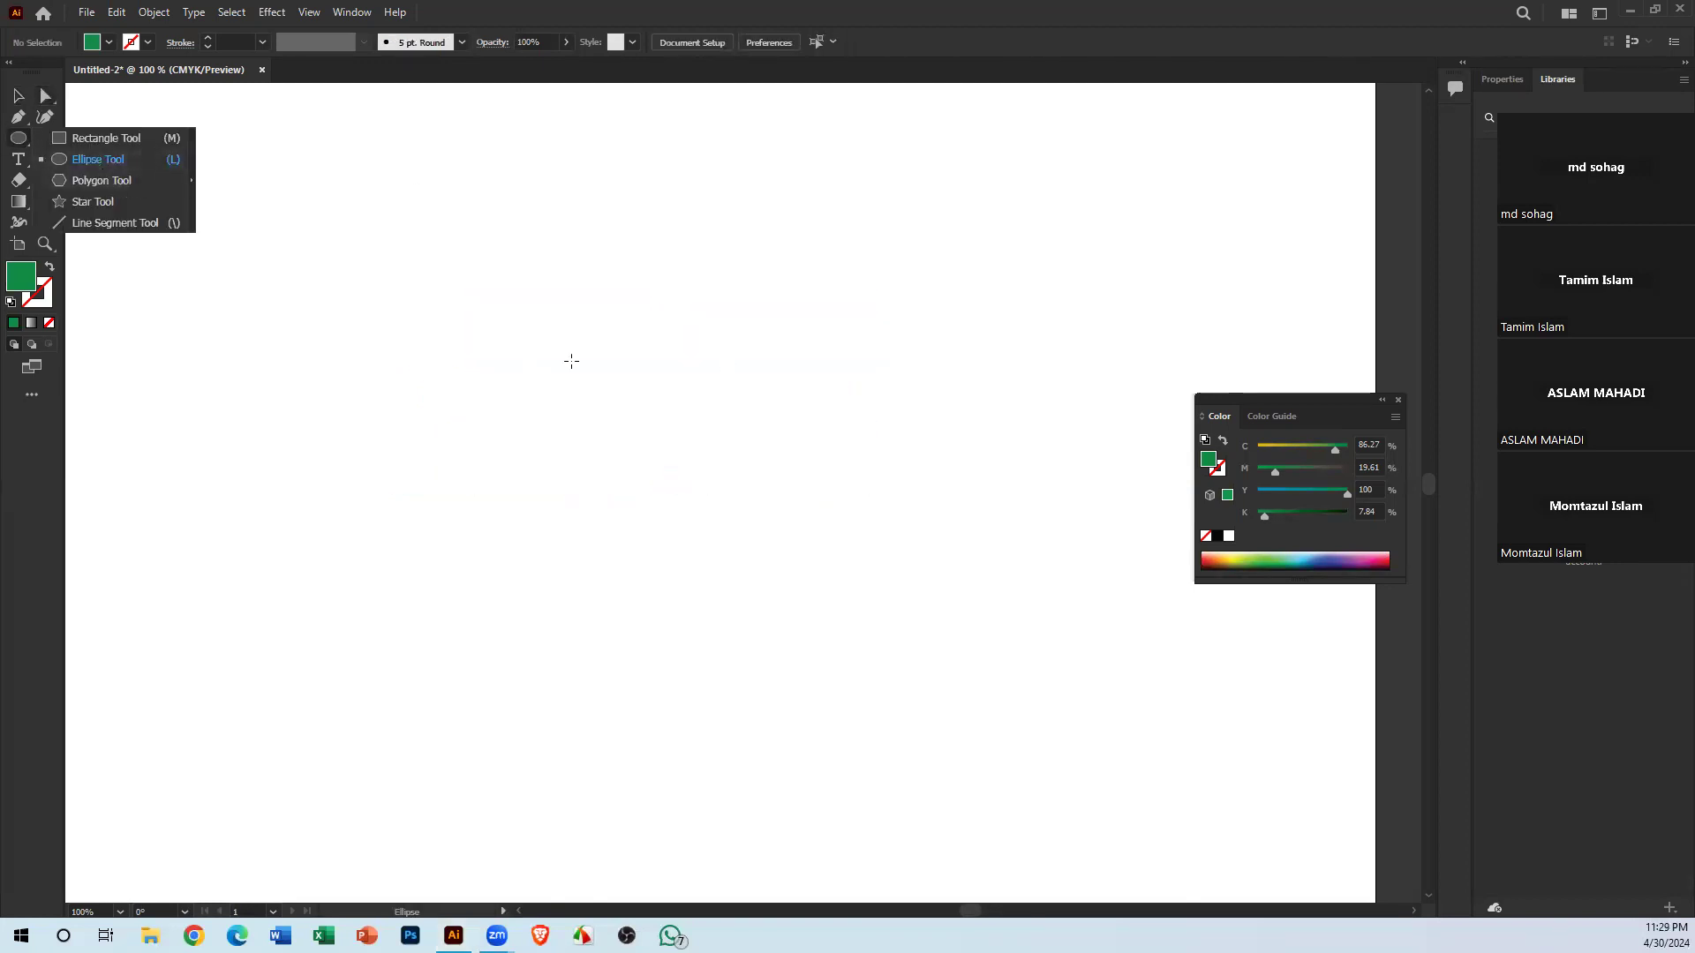
{"action": "left_click", "coordinate": [123, 159]}
{"action": "left_click_drag", "start_coordinate": [537, 394], "coordinate": [980, 480]}
{"action": "key", "text": "Delete"}
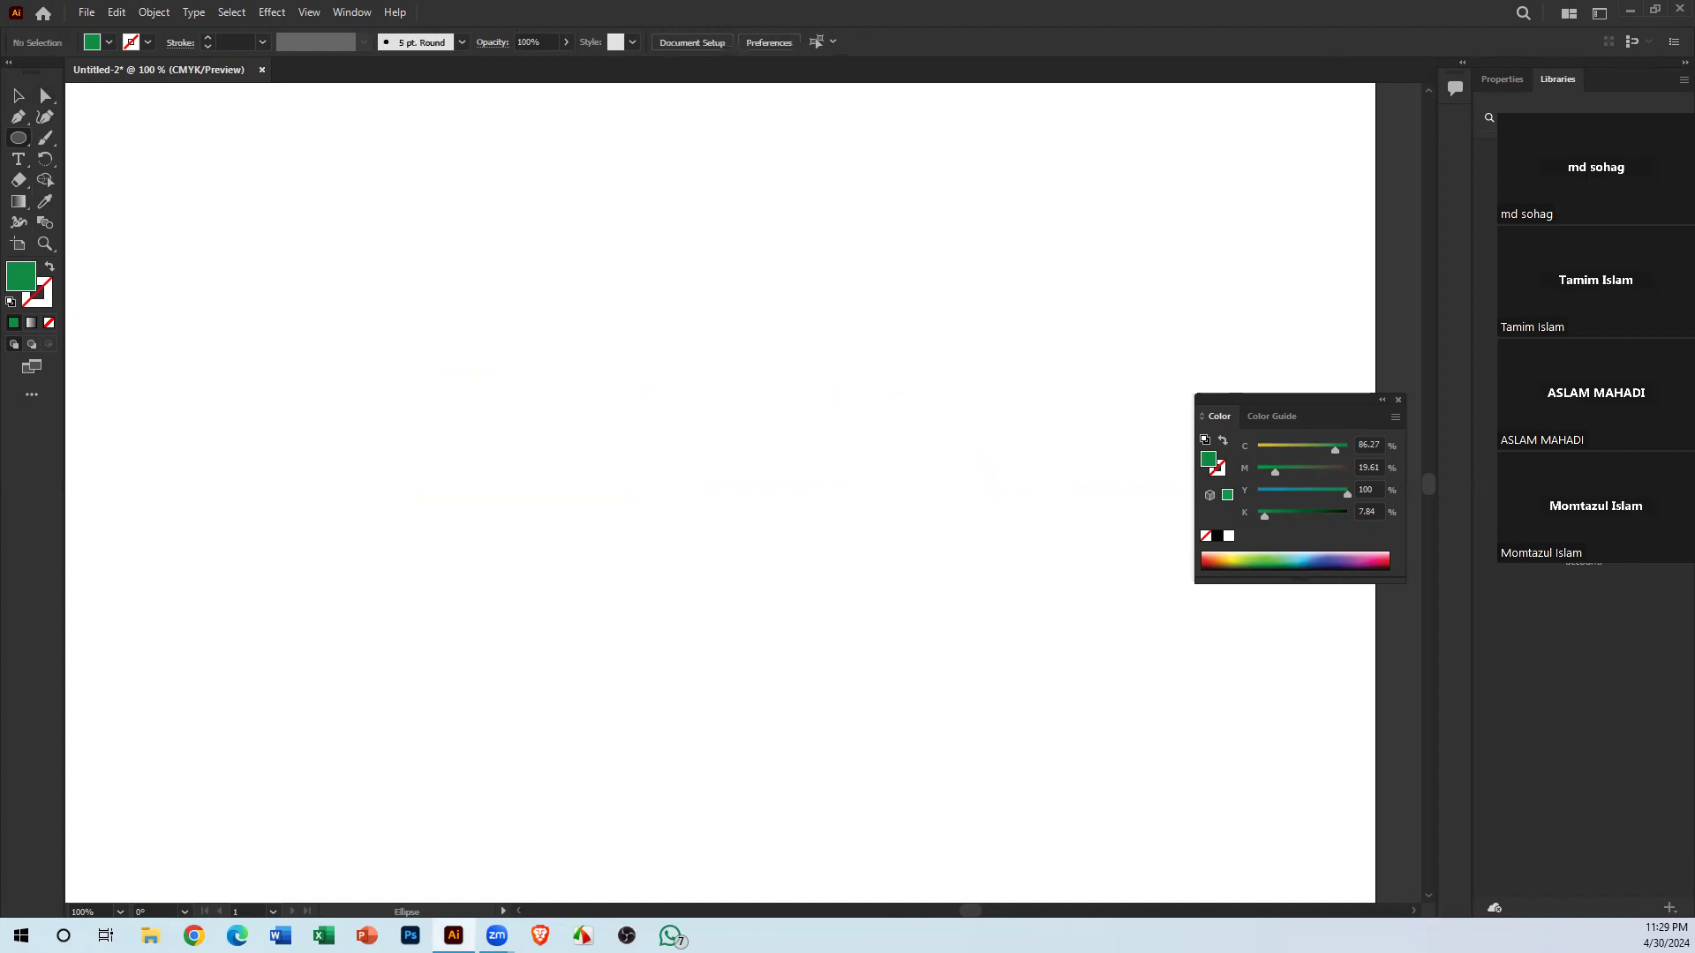
Draw a long, thin horizontal green rectangle about 5.41 in wide and 0.76 in high
{"action": "left_click", "coordinate": [24, 148]}
{"action": "left_click", "coordinate": [99, 140]}
{"action": "left_click_drag", "start_coordinate": [389, 364], "coordinate": [924, 438]}
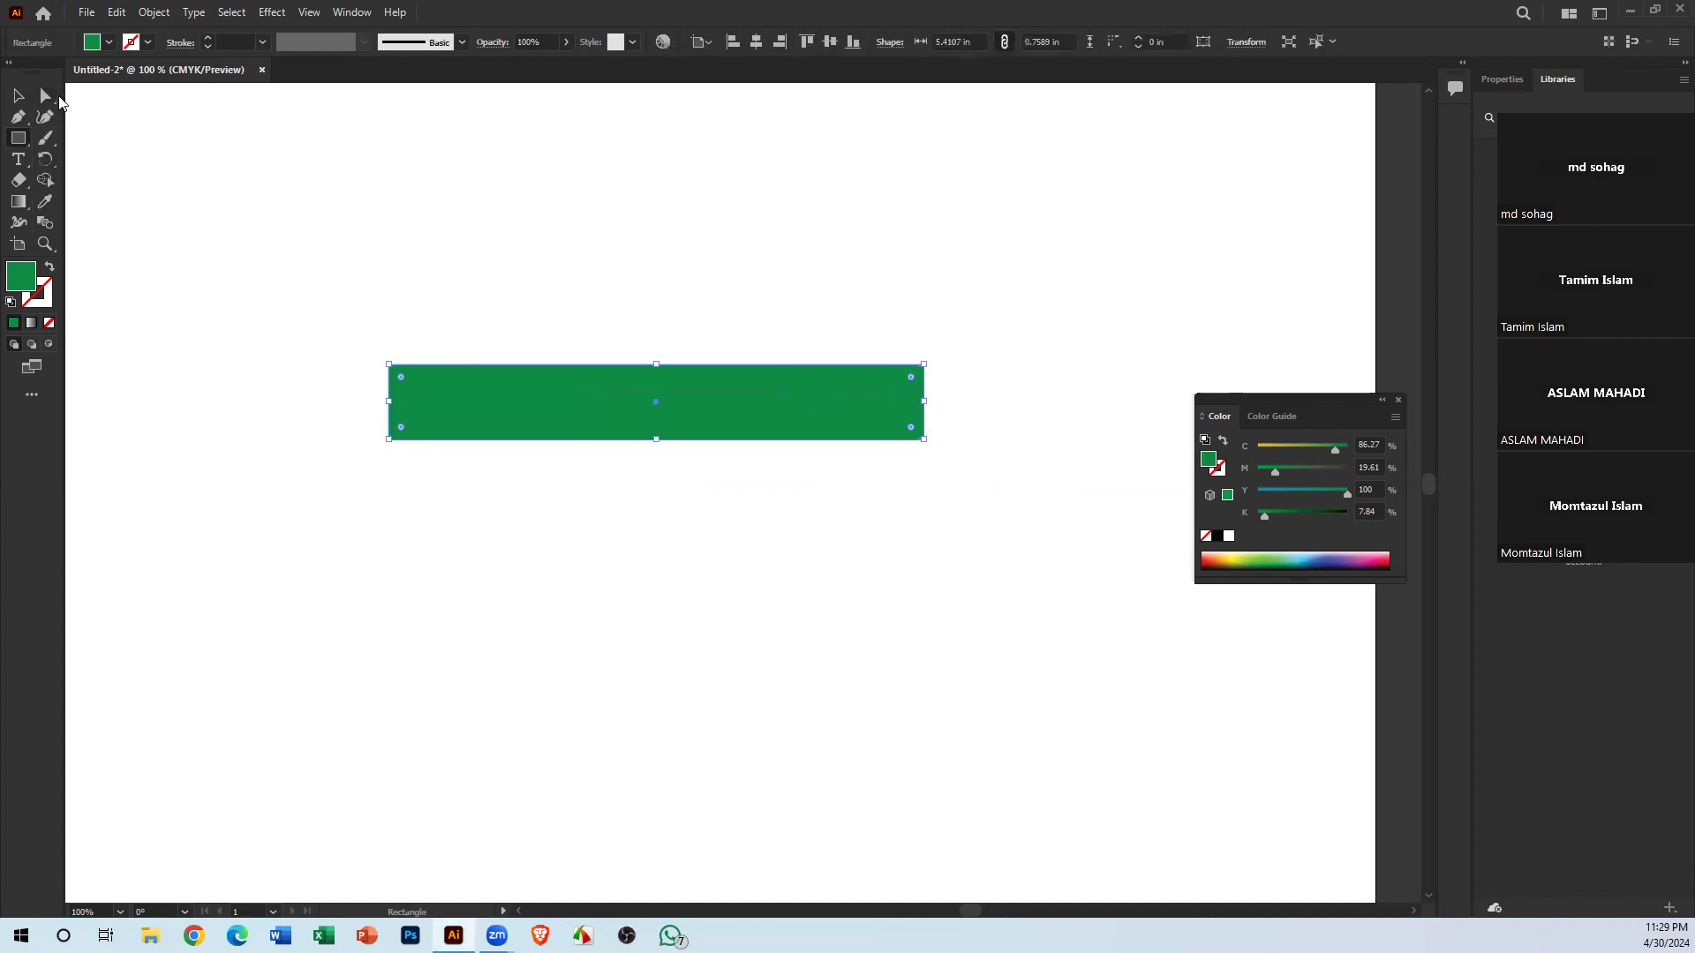
Draw a circle about 1.06 in across over the bar's left end and place a copy over its right end
{"action": "left_click", "coordinate": [24, 146]}
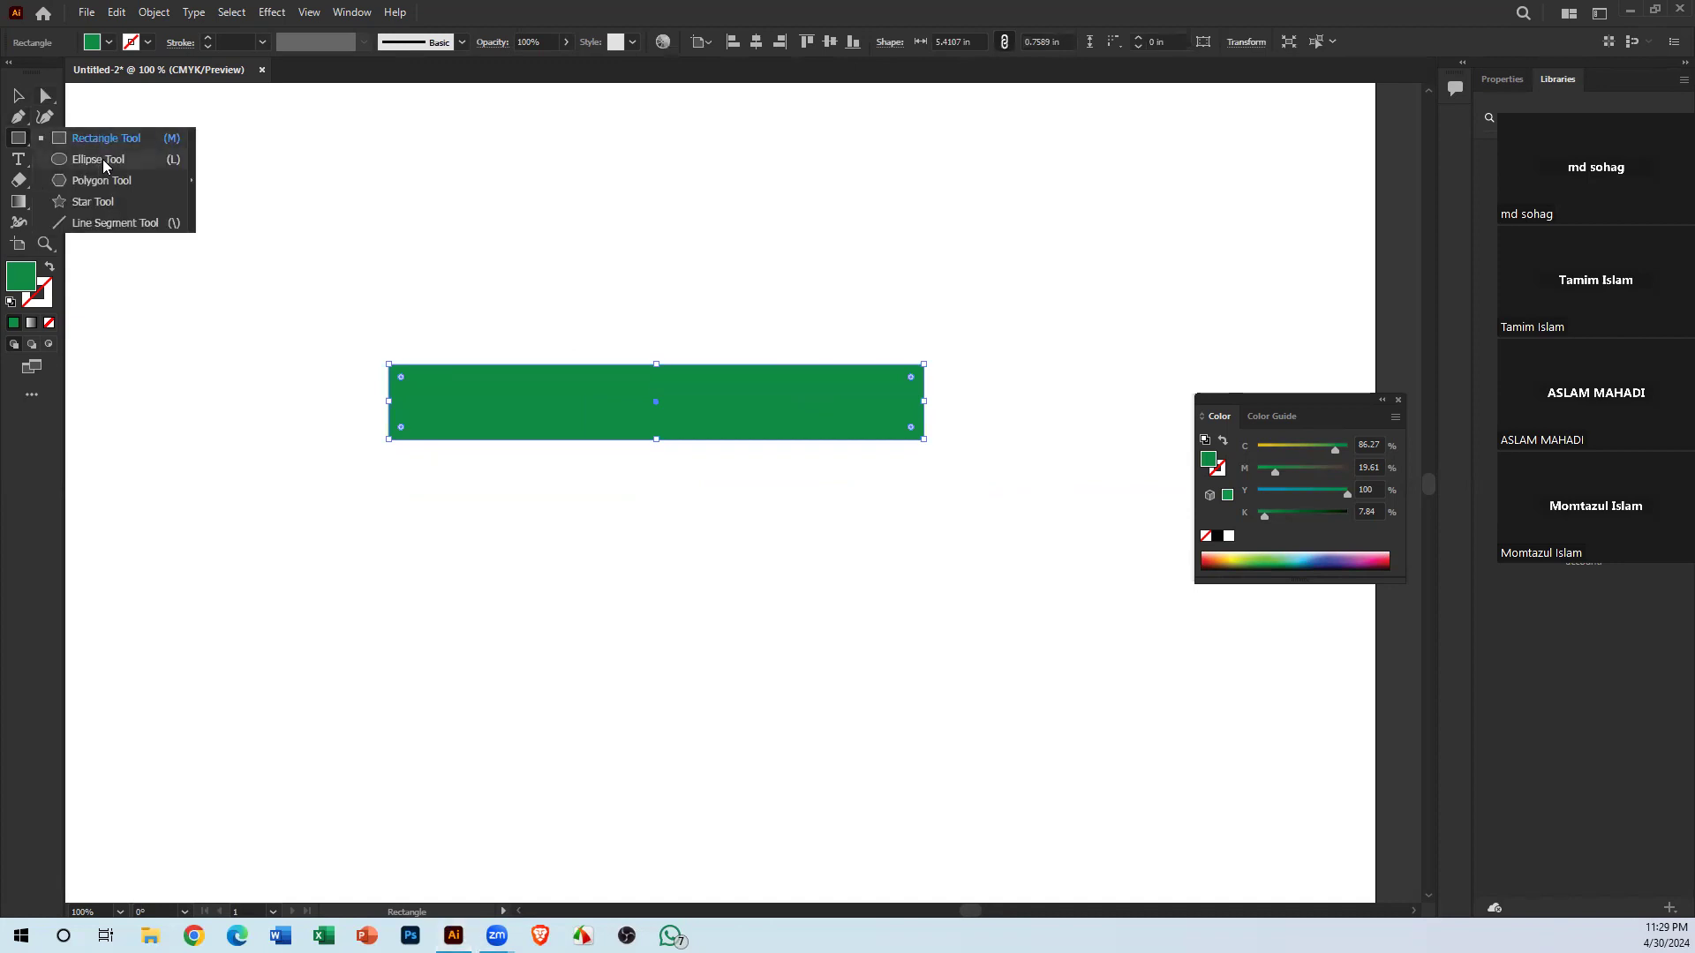
{"action": "left_click", "coordinate": [103, 165]}
{"action": "left_click_drag", "start_coordinate": [221, 232], "coordinate": [408, 398]}
{"action": "left_click", "coordinate": [18, 95]}
{"action": "left_click_drag", "start_coordinate": [529, 505], "coordinate": [975, 423]}
Align the bar and both circles by their vertical centres
{"action": "left_click", "coordinate": [309, 348]}
{"action": "key", "text": "ctrl+a"}
{"action": "left_click", "coordinate": [831, 42]}
Merge the bar and its two end circles with Shape Builder and move the merged shape to the right
{"action": "left_click_drag", "start_coordinate": [356, 236], "coordinate": [1159, 708]}
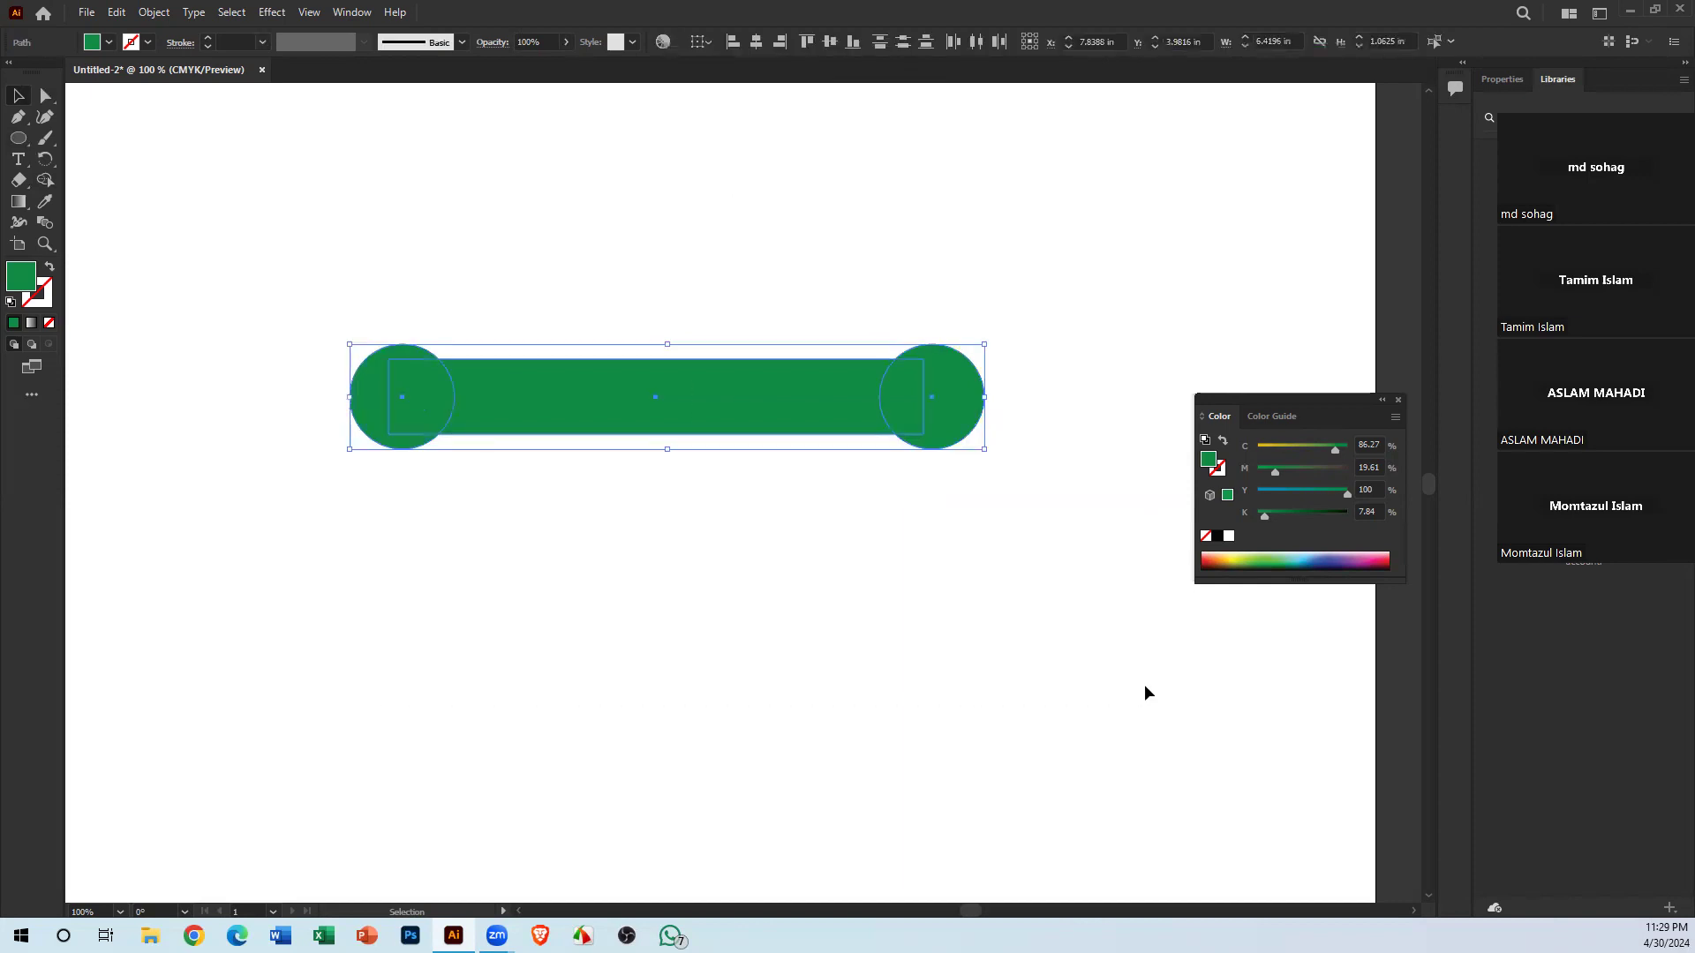
{"action": "left_click_drag", "start_coordinate": [273, 258], "coordinate": [975, 540]}
{"action": "left_click", "coordinate": [45, 180]}
{"action": "mouse_move", "coordinate": [171, 238]}
{"action": "left_mouse_down"}
{"action": "mouse_move", "coordinate": [997, 578]}
{"action": "mouse_move", "coordinate": [585, 298]}
{"action": "mouse_move", "coordinate": [512, 294]}
{"action": "left_mouse_up"}
{"action": "mouse_move", "coordinate": [852, 403]}
{"action": "left_mouse_down"}
{"action": "mouse_move", "coordinate": [987, 391]}
{"action": "mouse_move", "coordinate": [409, 401]}
{"action": "mouse_move", "coordinate": [686, 406]}
{"action": "left_mouse_up"}
{"action": "left_click", "coordinate": [18, 96]}
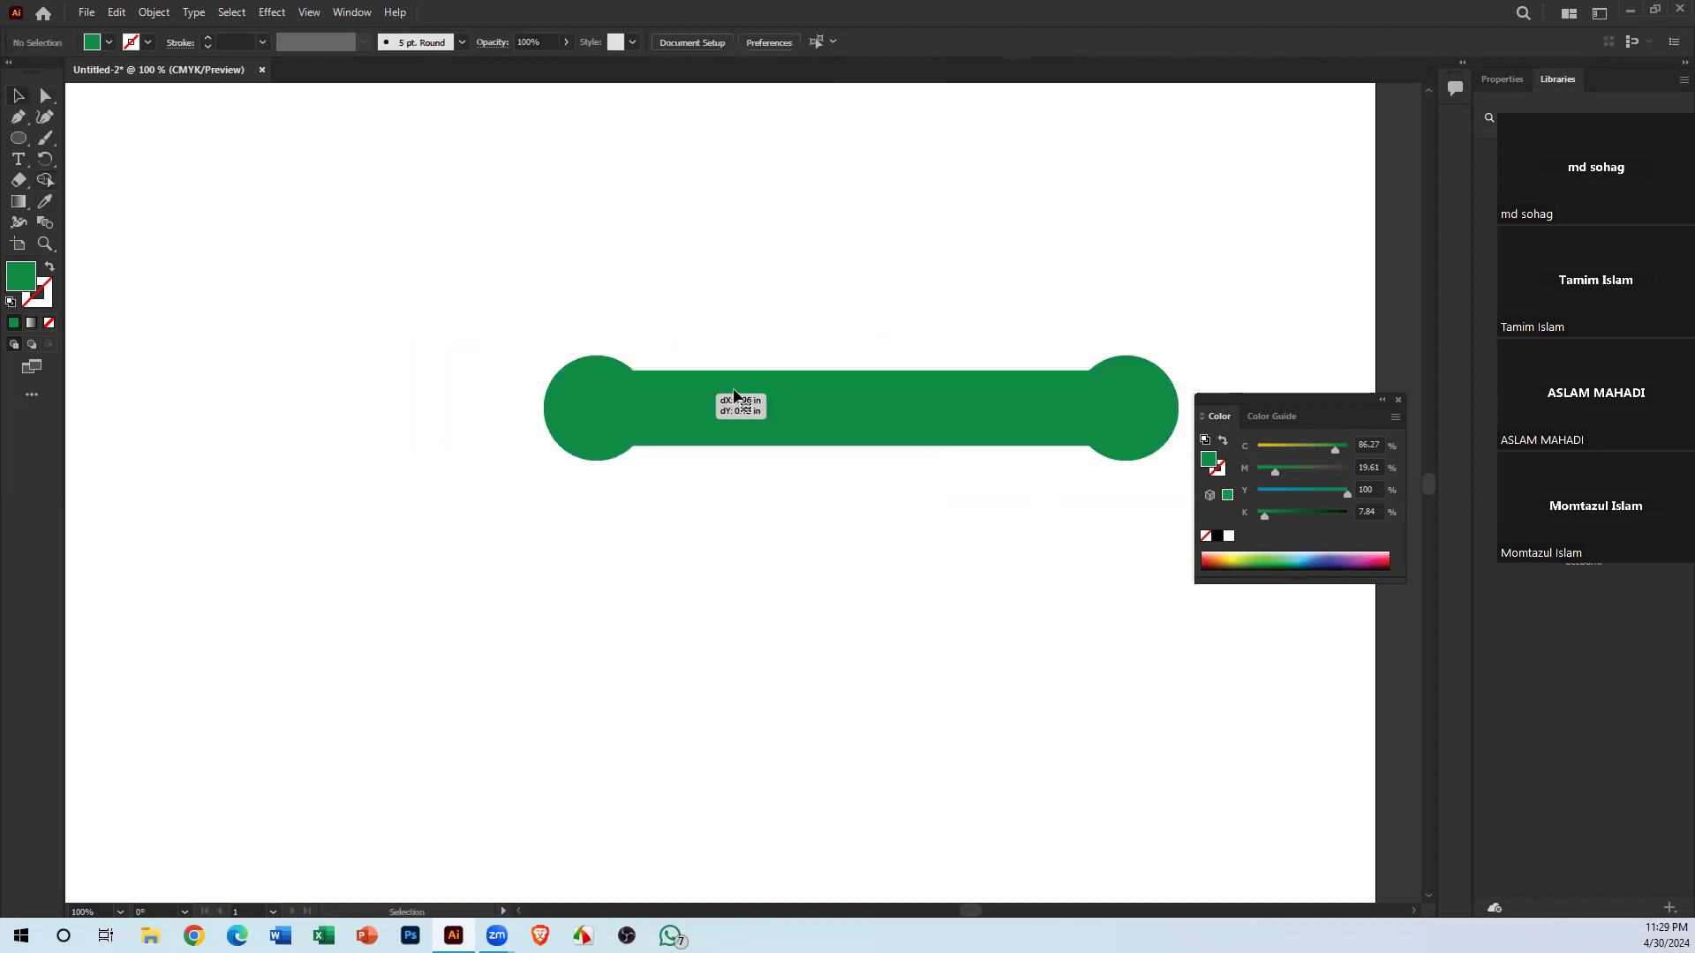
{"action": "left_click_drag", "start_coordinate": [546, 378], "coordinate": [468, 342]}
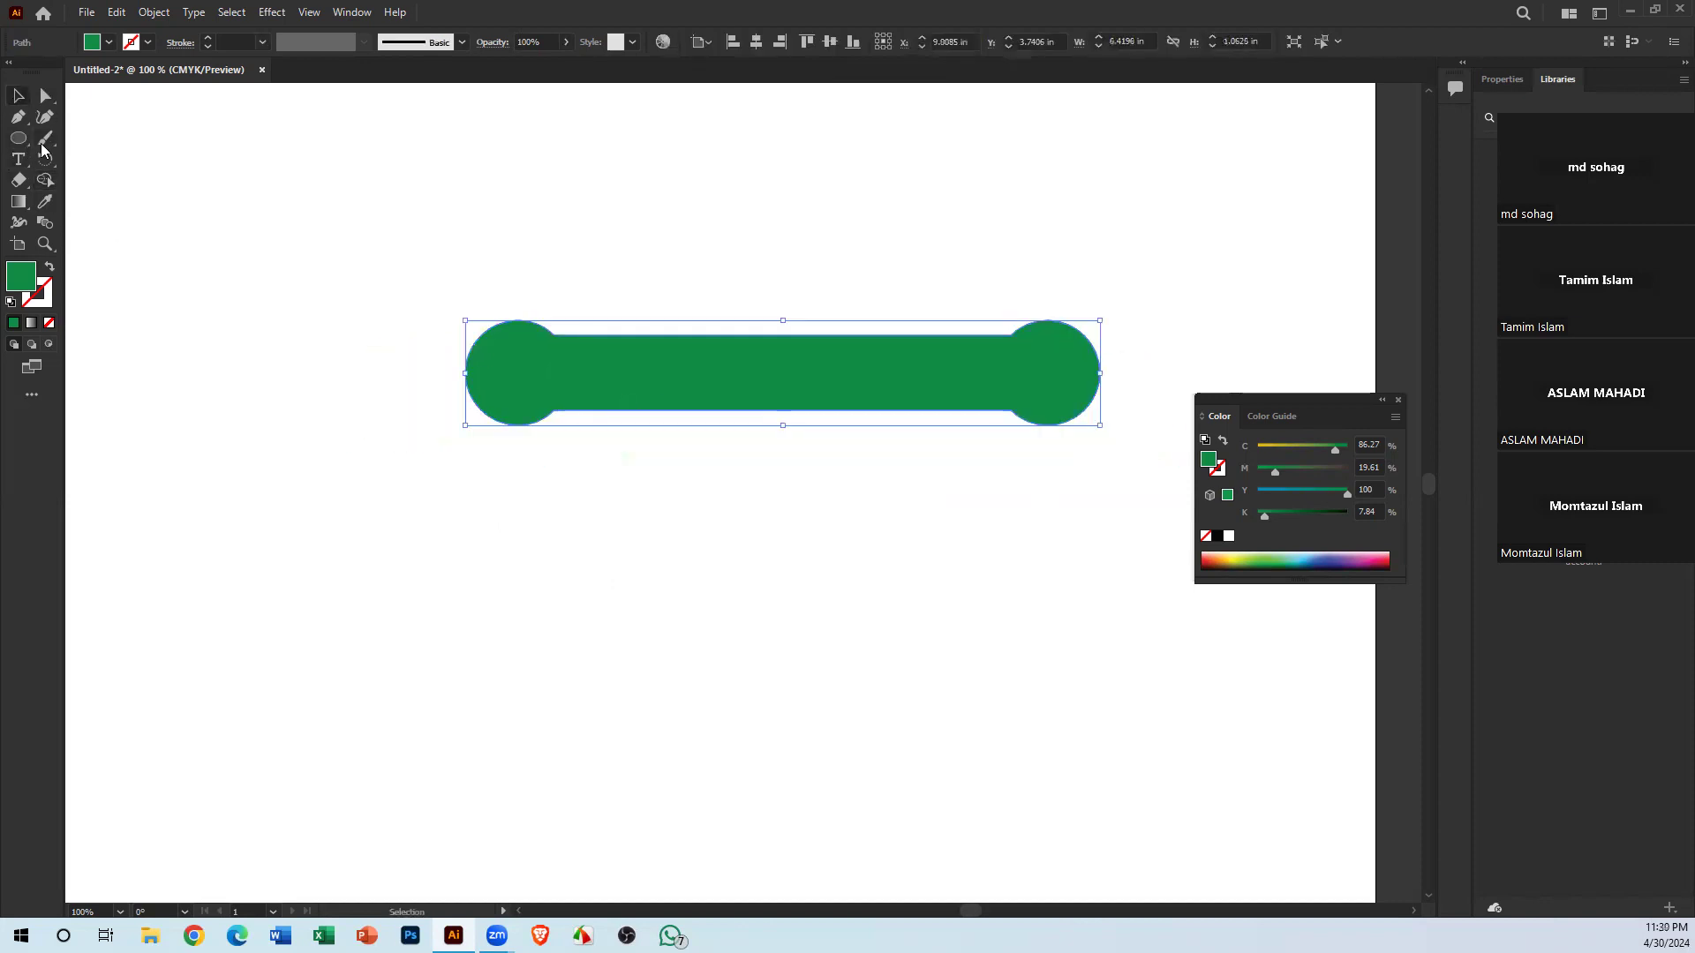
Place a hexagon about 1.74 by 1.51 in over each end of the merged bar, with the right one filled purple
{"action": "left_click_drag", "start_coordinate": [23, 144], "coordinate": [113, 177]}
{"action": "left_click_drag", "start_coordinate": [227, 431], "coordinate": [1126, 399]}
{"action": "left_click", "coordinate": [18, 95]}
{"action": "left_click", "coordinate": [1331, 556]}
{"action": "left_click", "coordinate": [801, 564]}
{"action": "left_click_drag", "start_coordinate": [246, 416], "coordinate": [466, 347]}
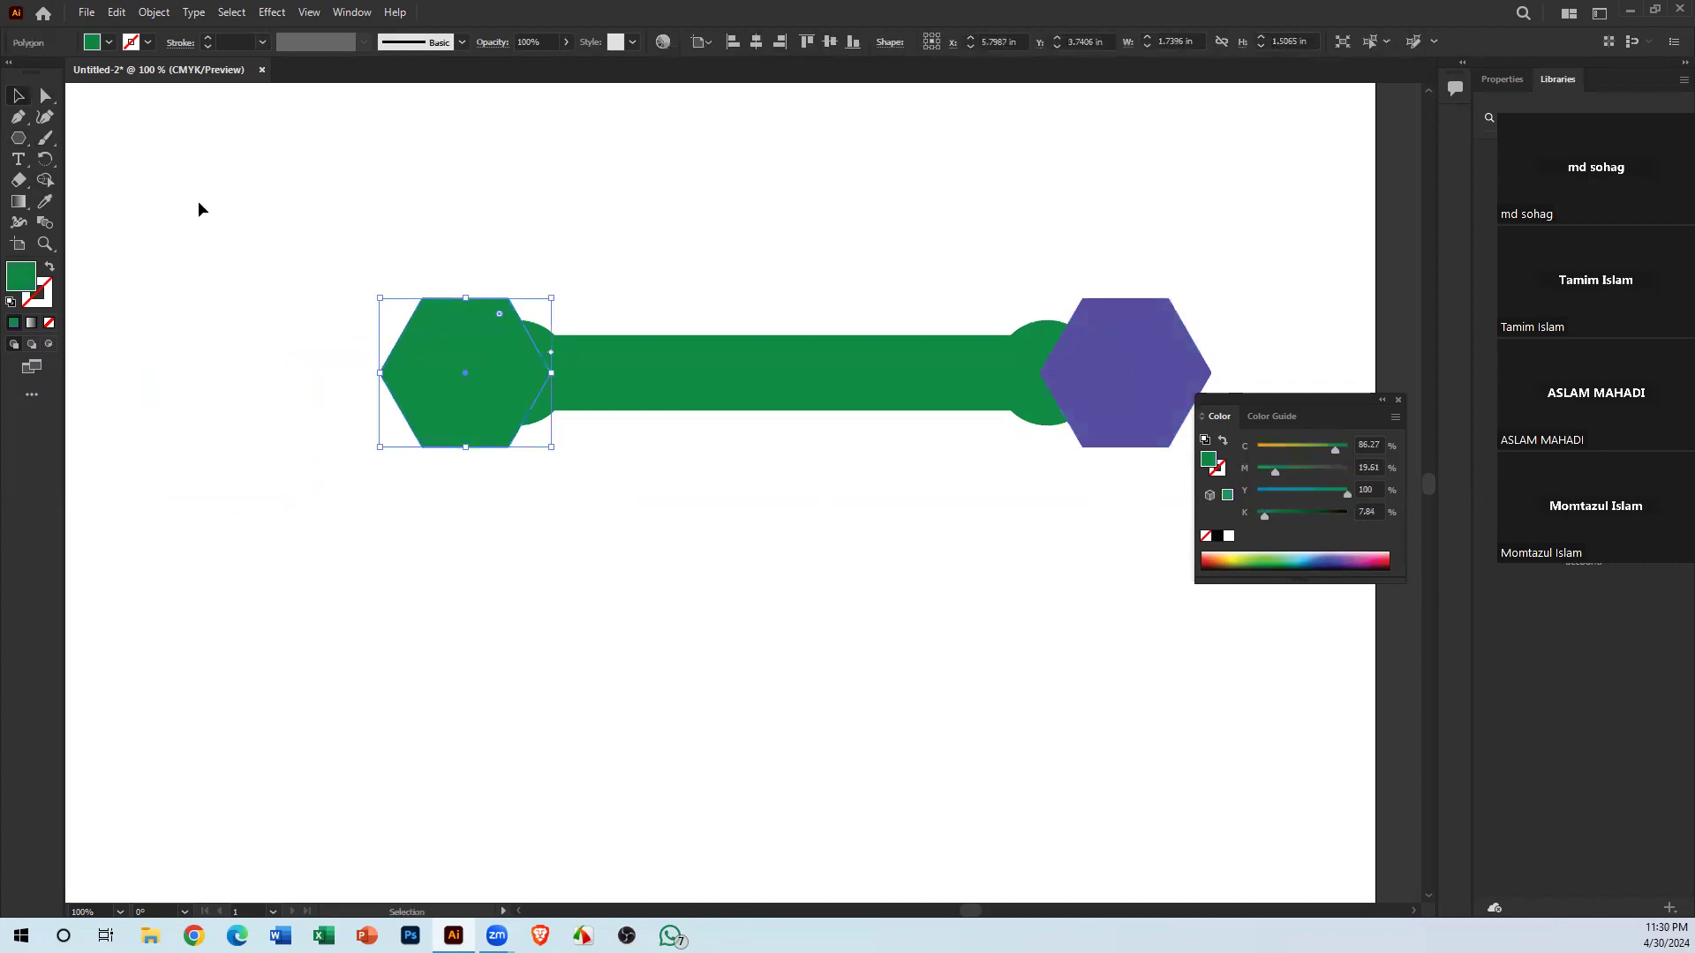
Apply the right hexagon's purple fill to the left hexagon with the Eyedropper
{"action": "left_click", "coordinate": [45, 201]}
{"action": "left_click", "coordinate": [1114, 348]}
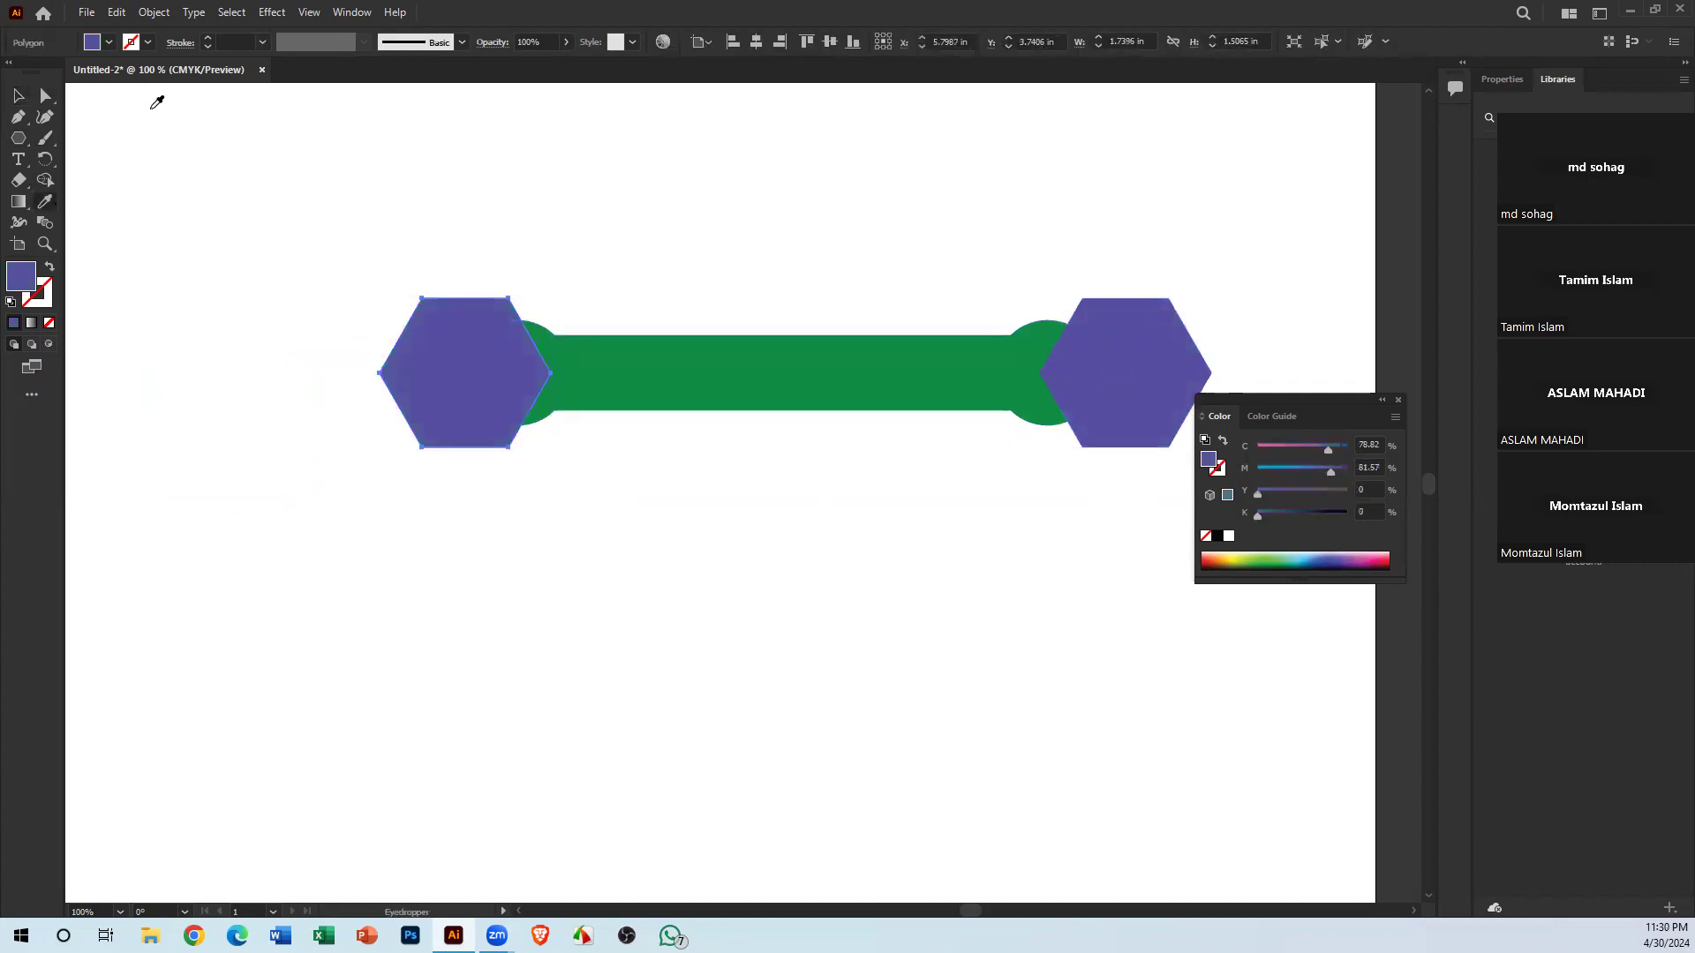
{"action": "left_click", "coordinate": [17, 95]}
{"action": "left_click", "coordinate": [600, 238]}
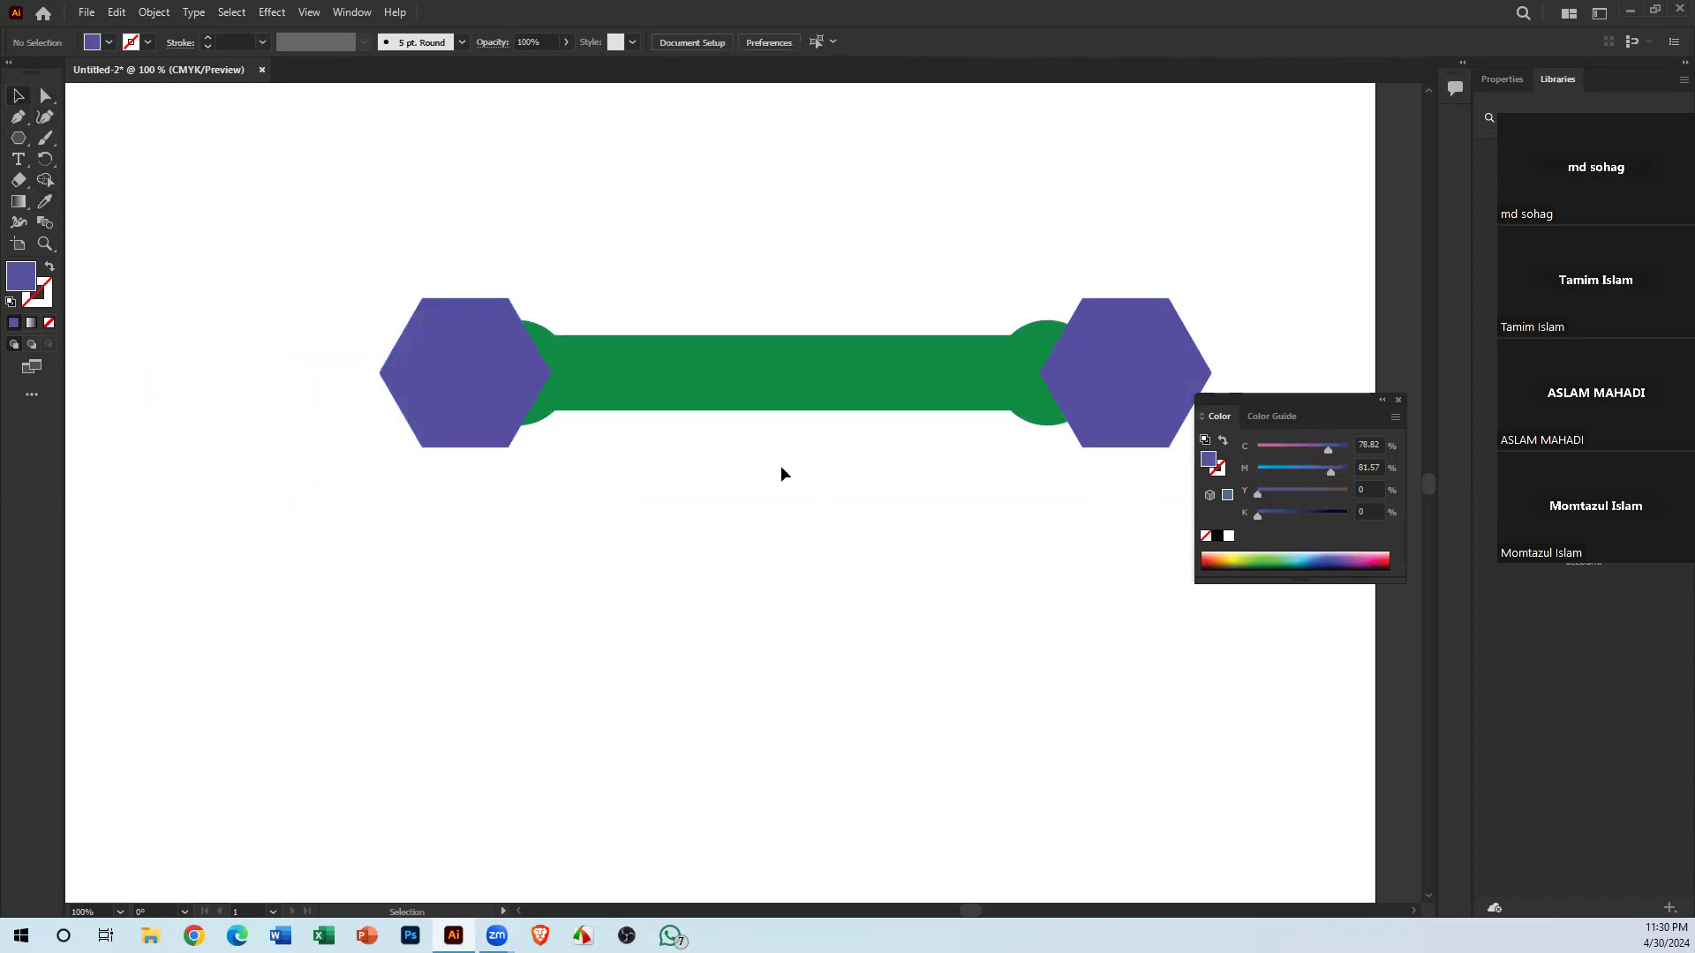
Nudge the left hexagon outward so it overlaps less of the bar's rounded end
{"action": "left_click_drag", "start_coordinate": [940, 522], "coordinate": [822, 508]}
{"action": "left_click_drag", "start_coordinate": [357, 404], "coordinate": [350, 401]}
{"action": "left_click_drag", "start_coordinate": [337, 251], "coordinate": [1010, 558]}
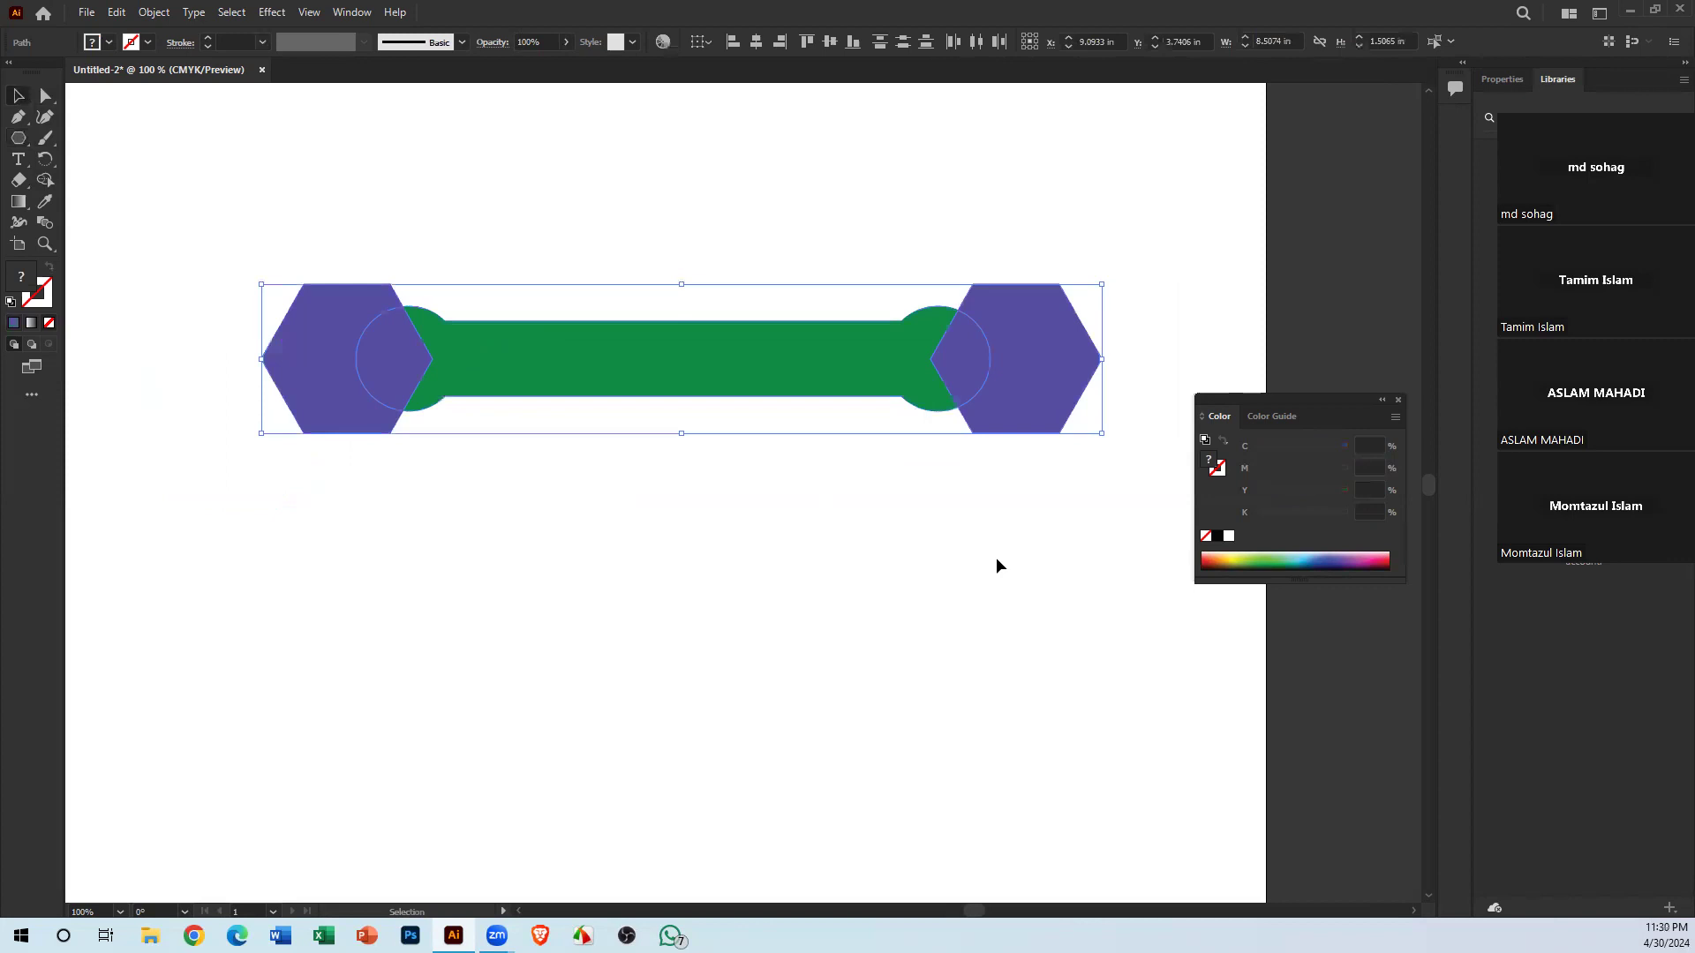
{"action": "left_click", "coordinate": [682, 511]}
{"action": "left_click_drag", "start_coordinate": [332, 374], "coordinate": [323, 374]}
{"action": "left_click", "coordinate": [685, 552]}
Select the bar and both hexagons and subtract the hexagons with Shape Builder, leaving open wrench jaws at each end
{"action": "left_click_drag", "start_coordinate": [1041, 546], "coordinate": [90, 244]}
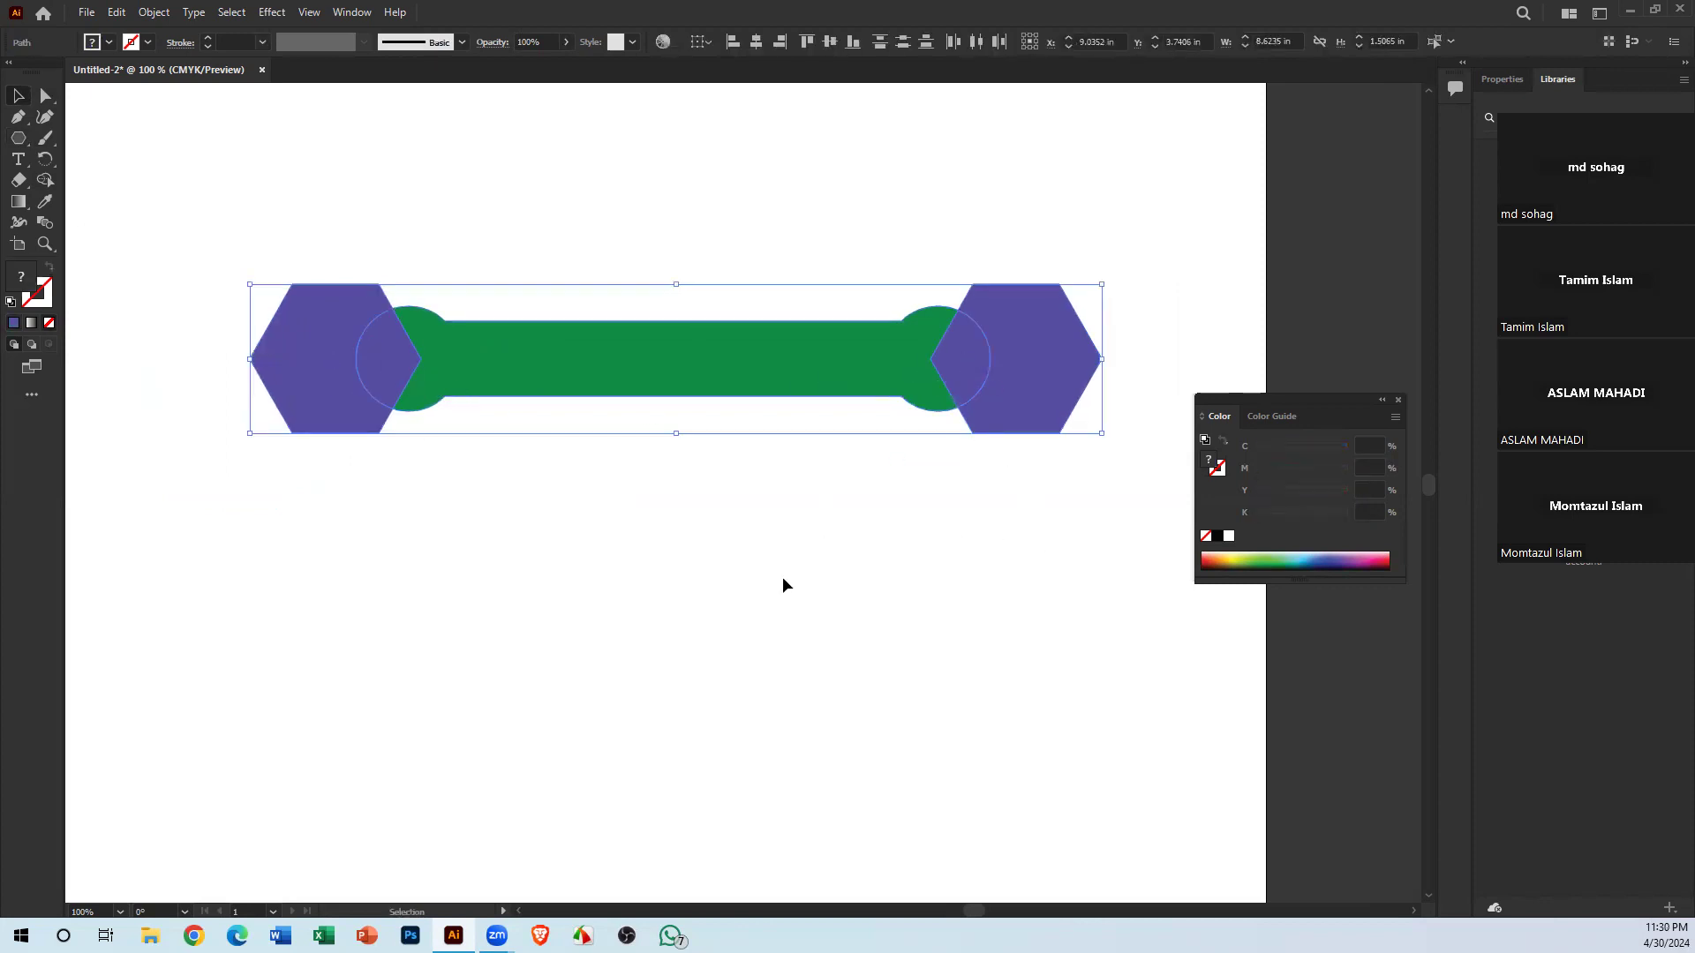
{"action": "left_click_drag", "start_coordinate": [1054, 524], "coordinate": [304, 226]}
{"action": "left_click", "coordinate": [351, 172]}
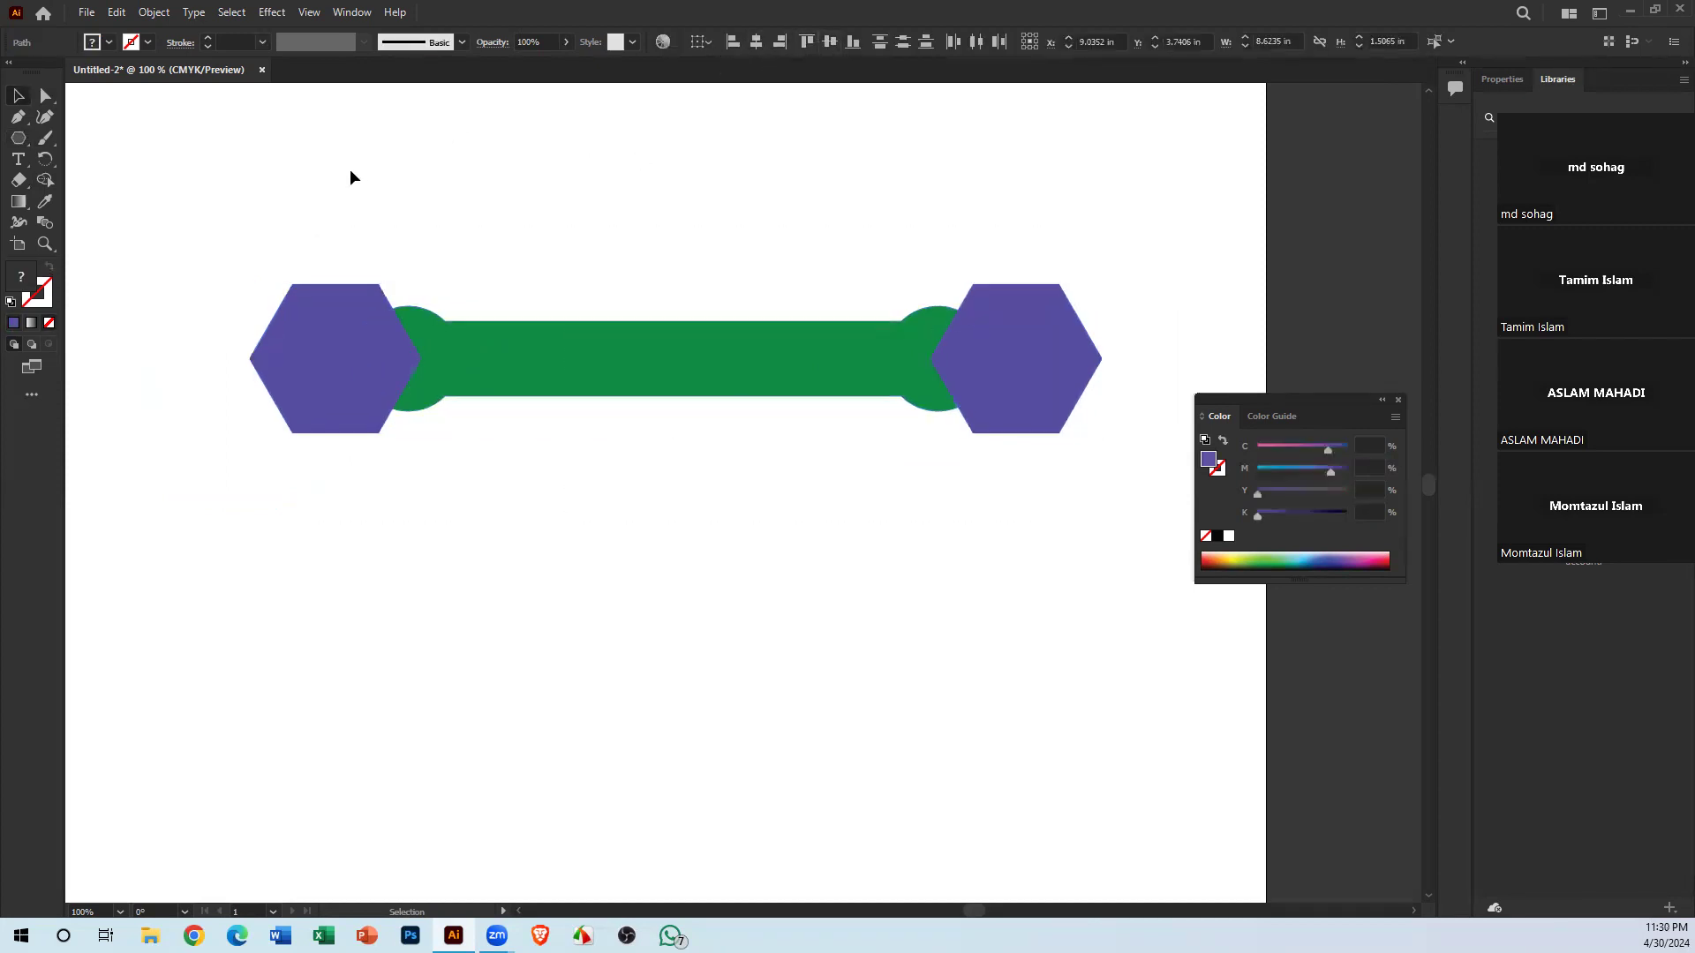
{"action": "left_click", "coordinate": [1063, 364]}
{"action": "left_click", "coordinate": [319, 146]}
{"action": "left_click_drag", "start_coordinate": [221, 226], "coordinate": [1117, 326]}
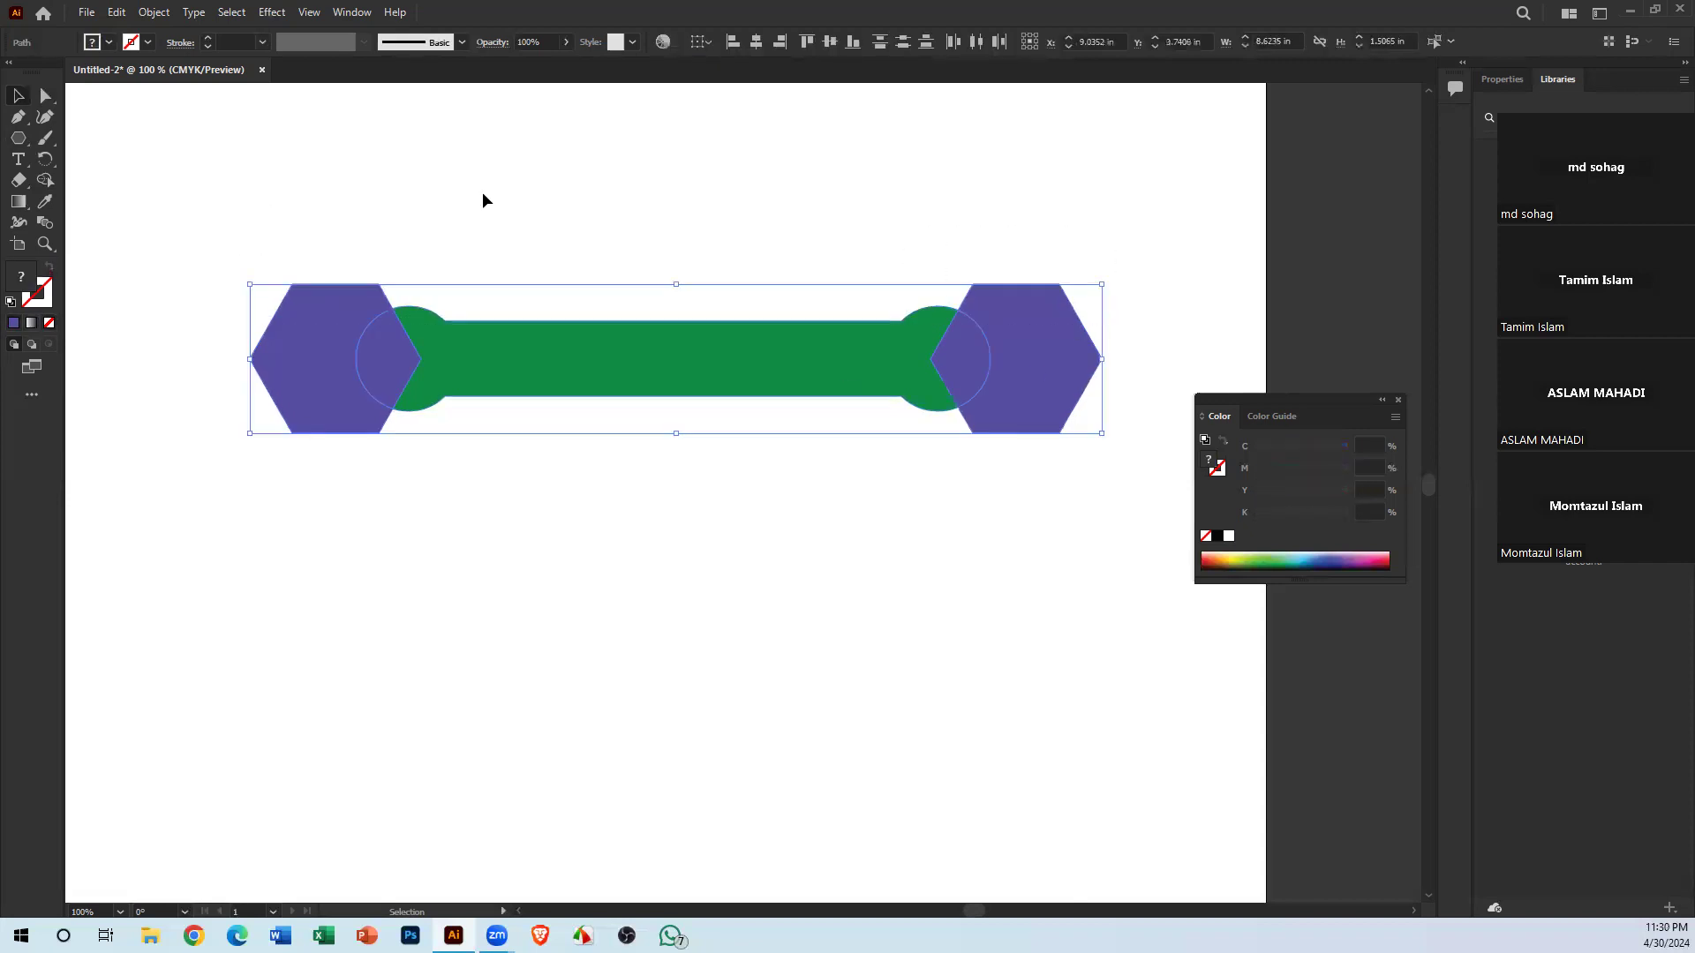
{"action": "left_click", "coordinate": [45, 180]}
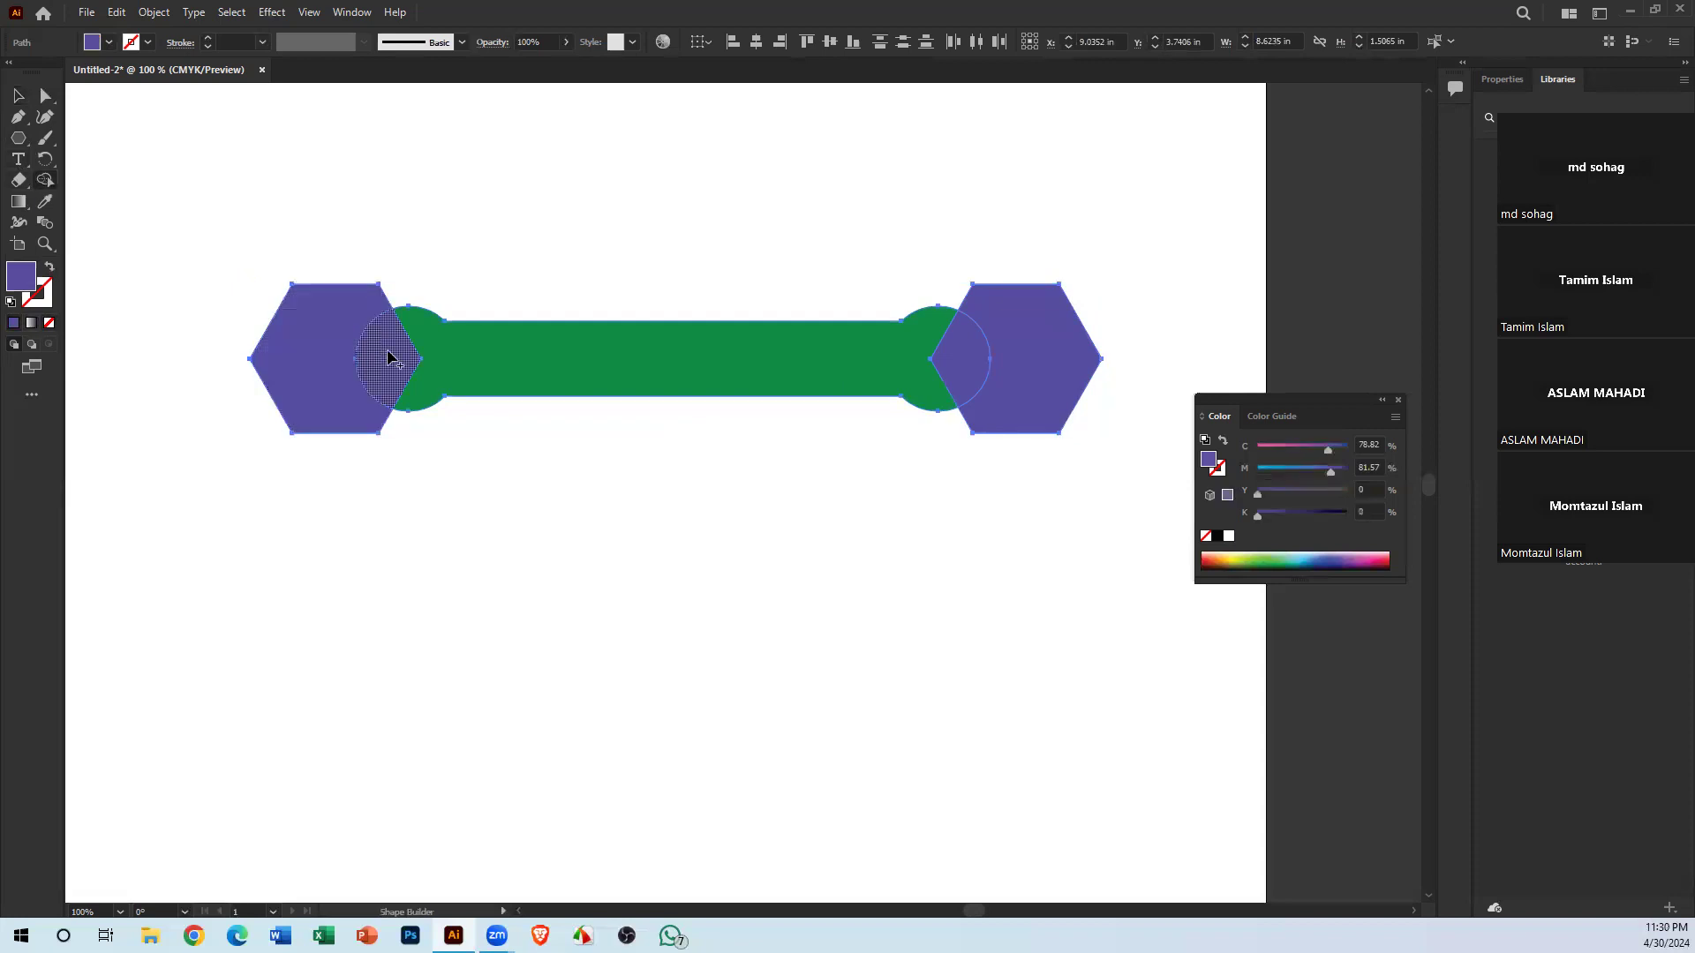
{"action": "left_click_drag", "start_coordinate": [382, 355], "coordinate": [269, 344], "text": "alt"}
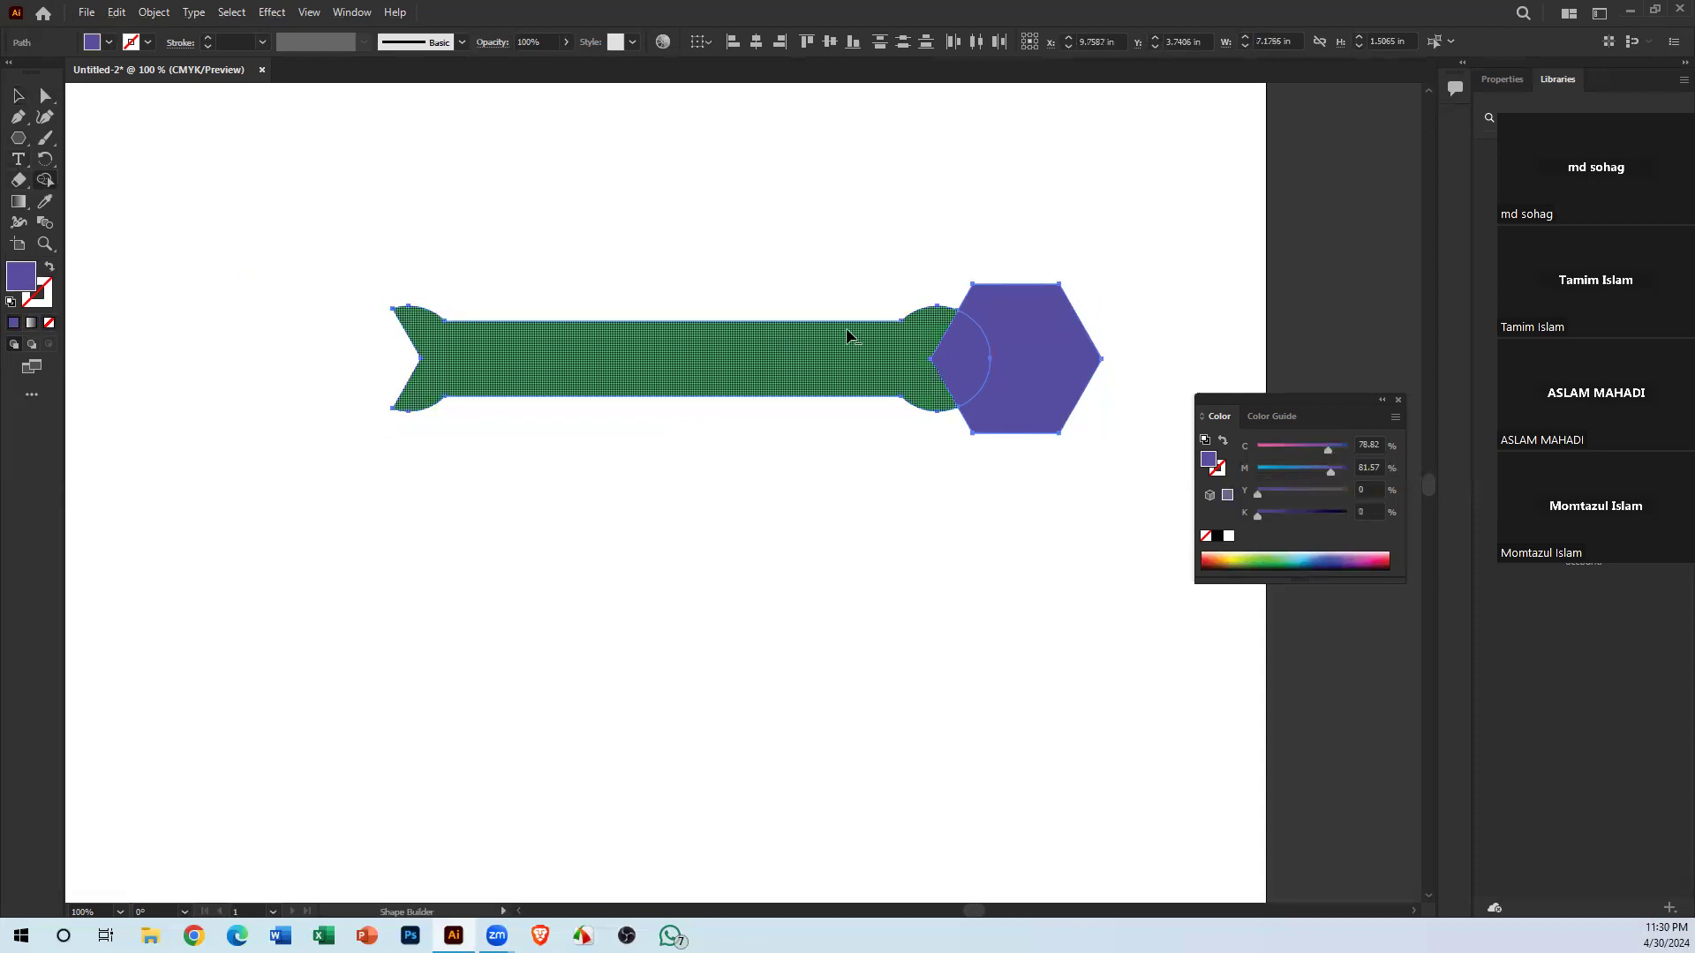
{"action": "left_click_drag", "start_coordinate": [941, 359], "coordinate": [1142, 321], "text": "alt"}
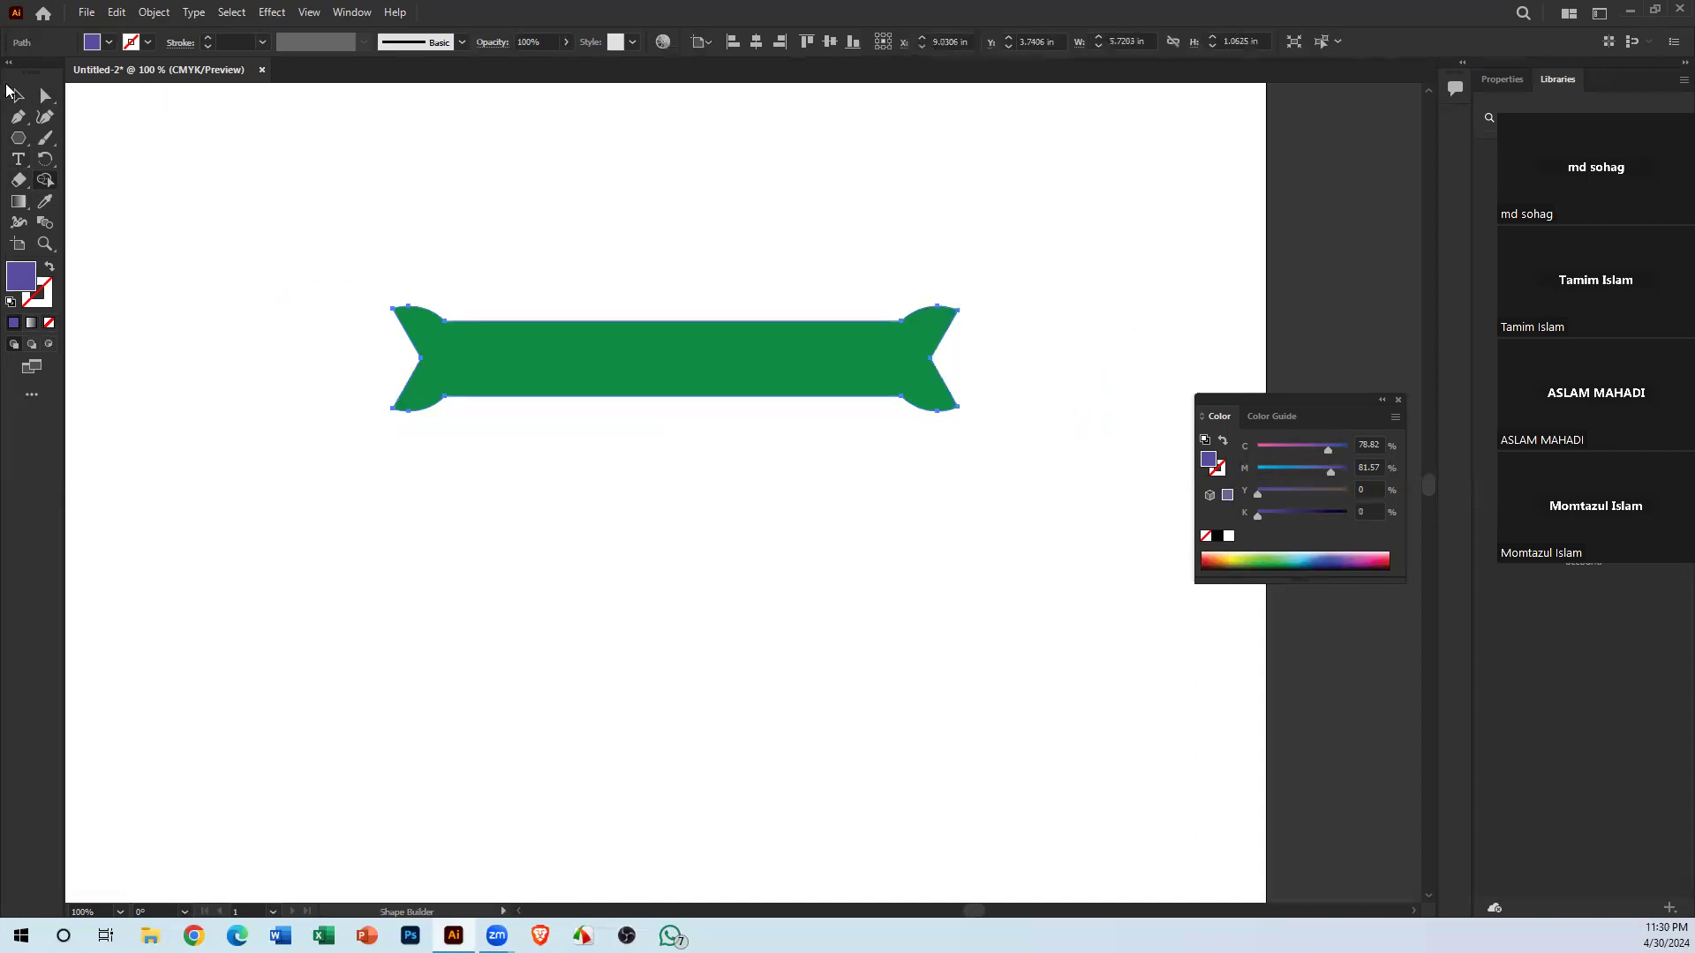
Move the finished wrench shape about 0.17 in right and 0.79 in up, and deselect it
{"action": "left_click", "coordinate": [13, 94]}
{"action": "left_click_drag", "start_coordinate": [810, 389], "coordinate": [829, 315]}
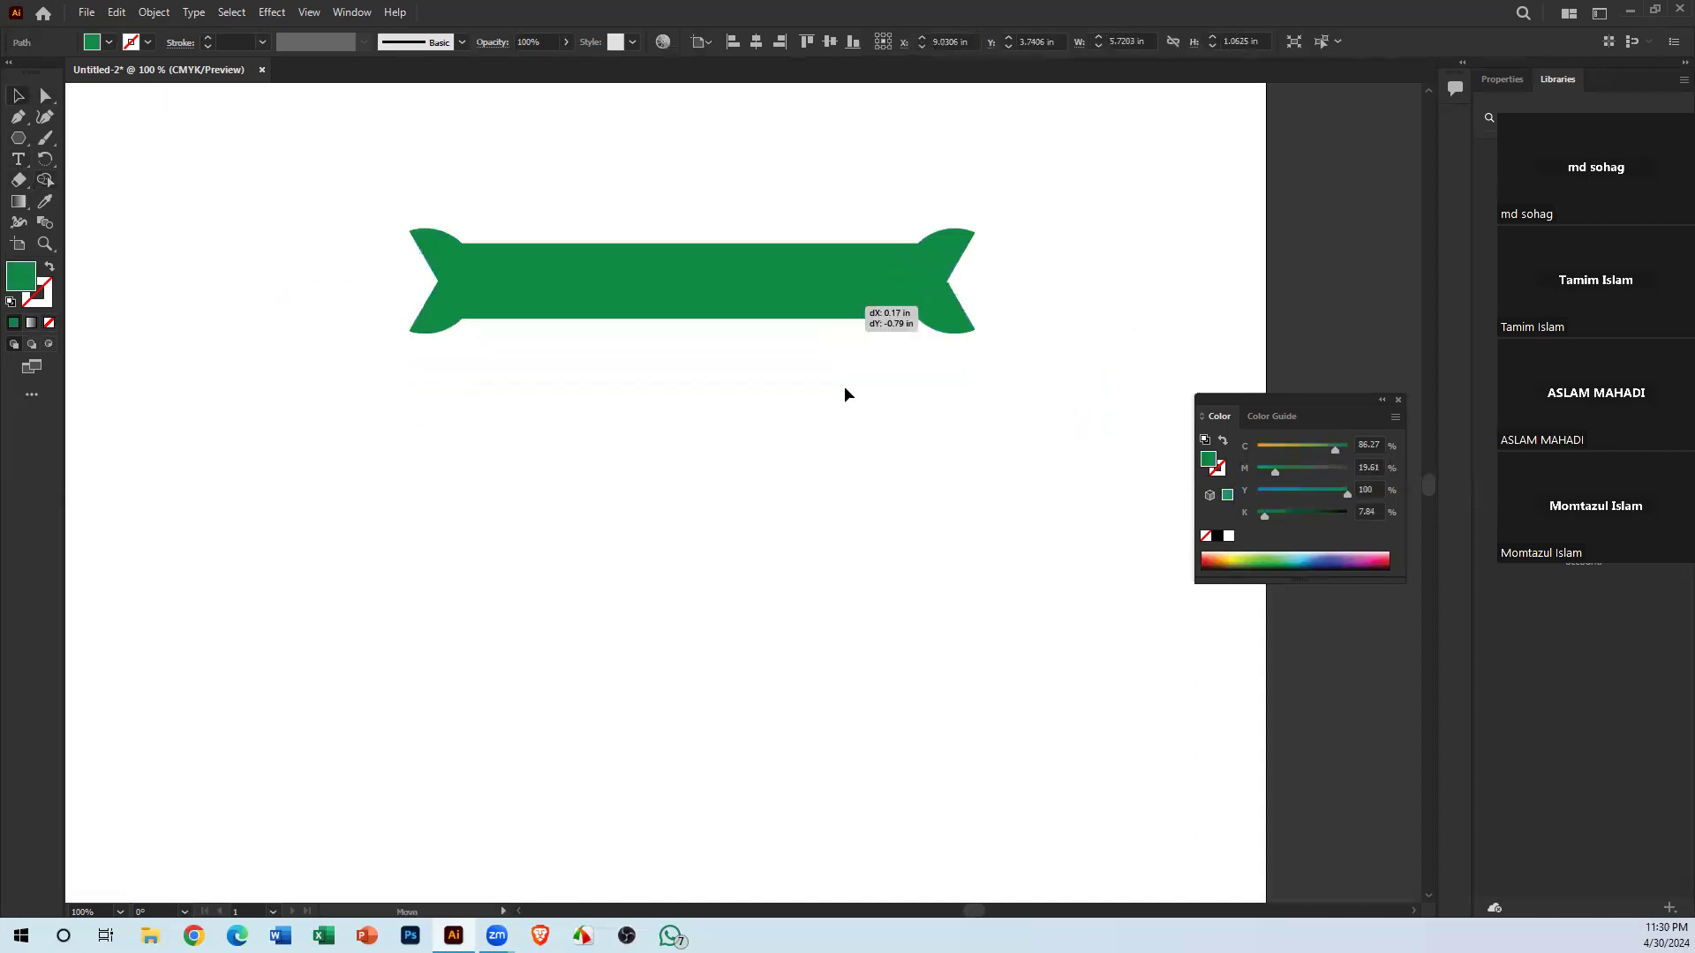
{"action": "left_click", "coordinate": [753, 404]}
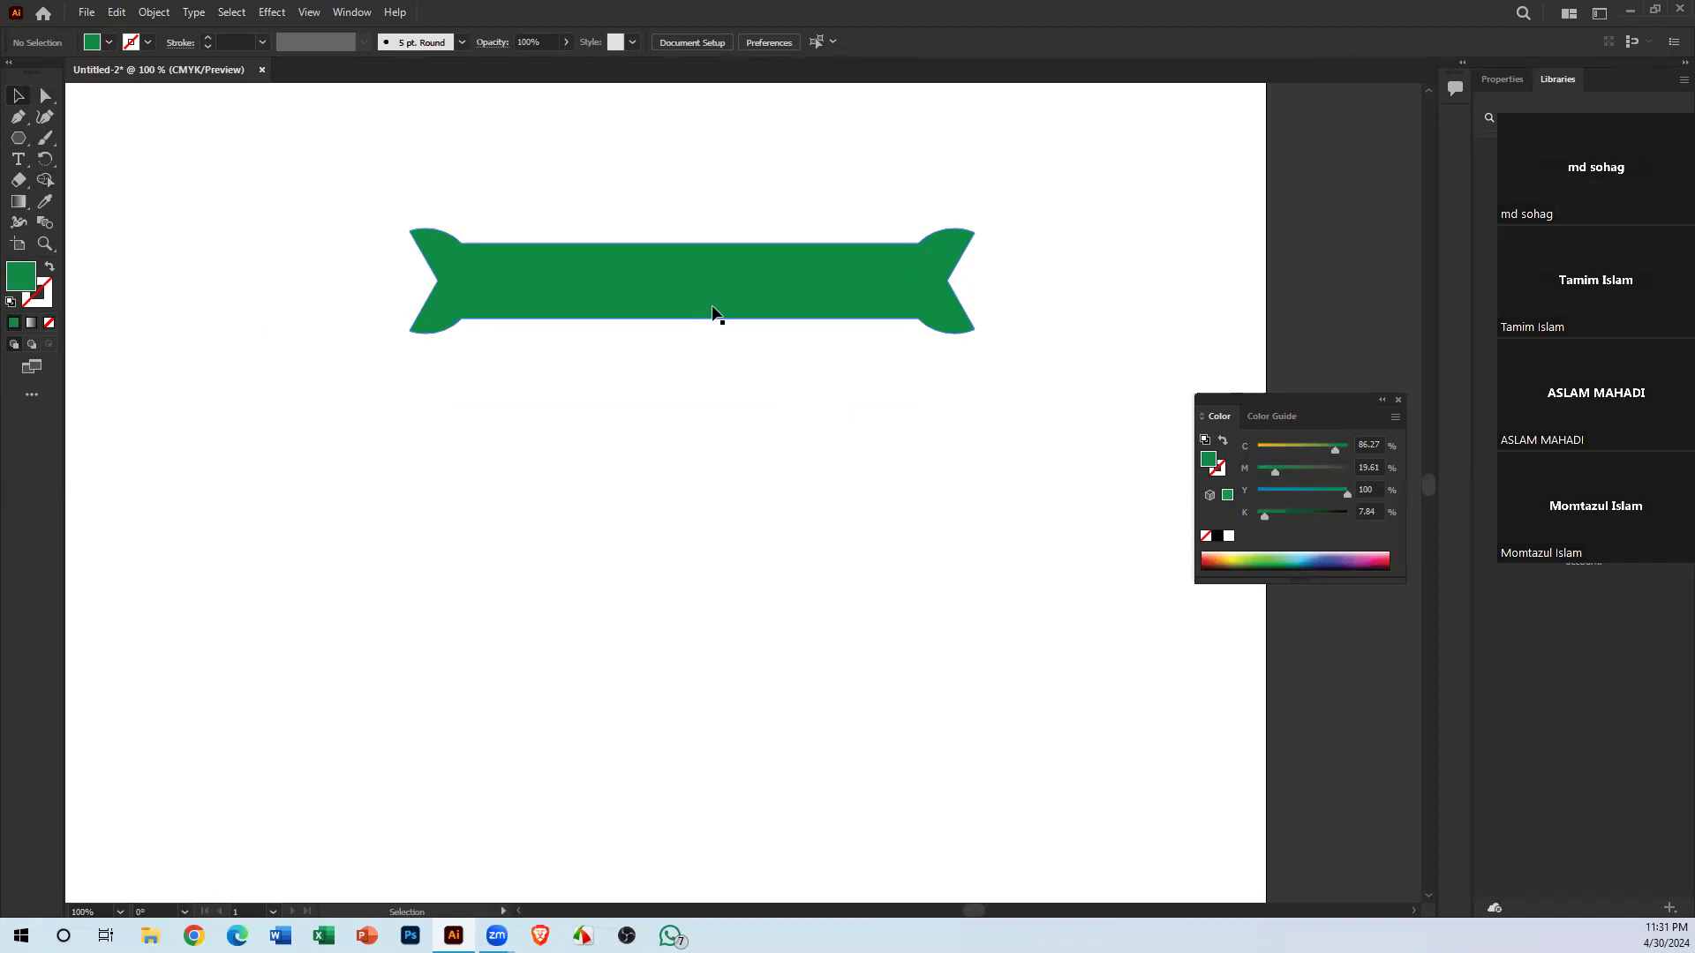
Delete the finished wrench shape from the artboard
{"action": "left_click_drag", "start_coordinate": [738, 310], "coordinate": [606, 313]}
{"action": "key", "text": "Delete"}
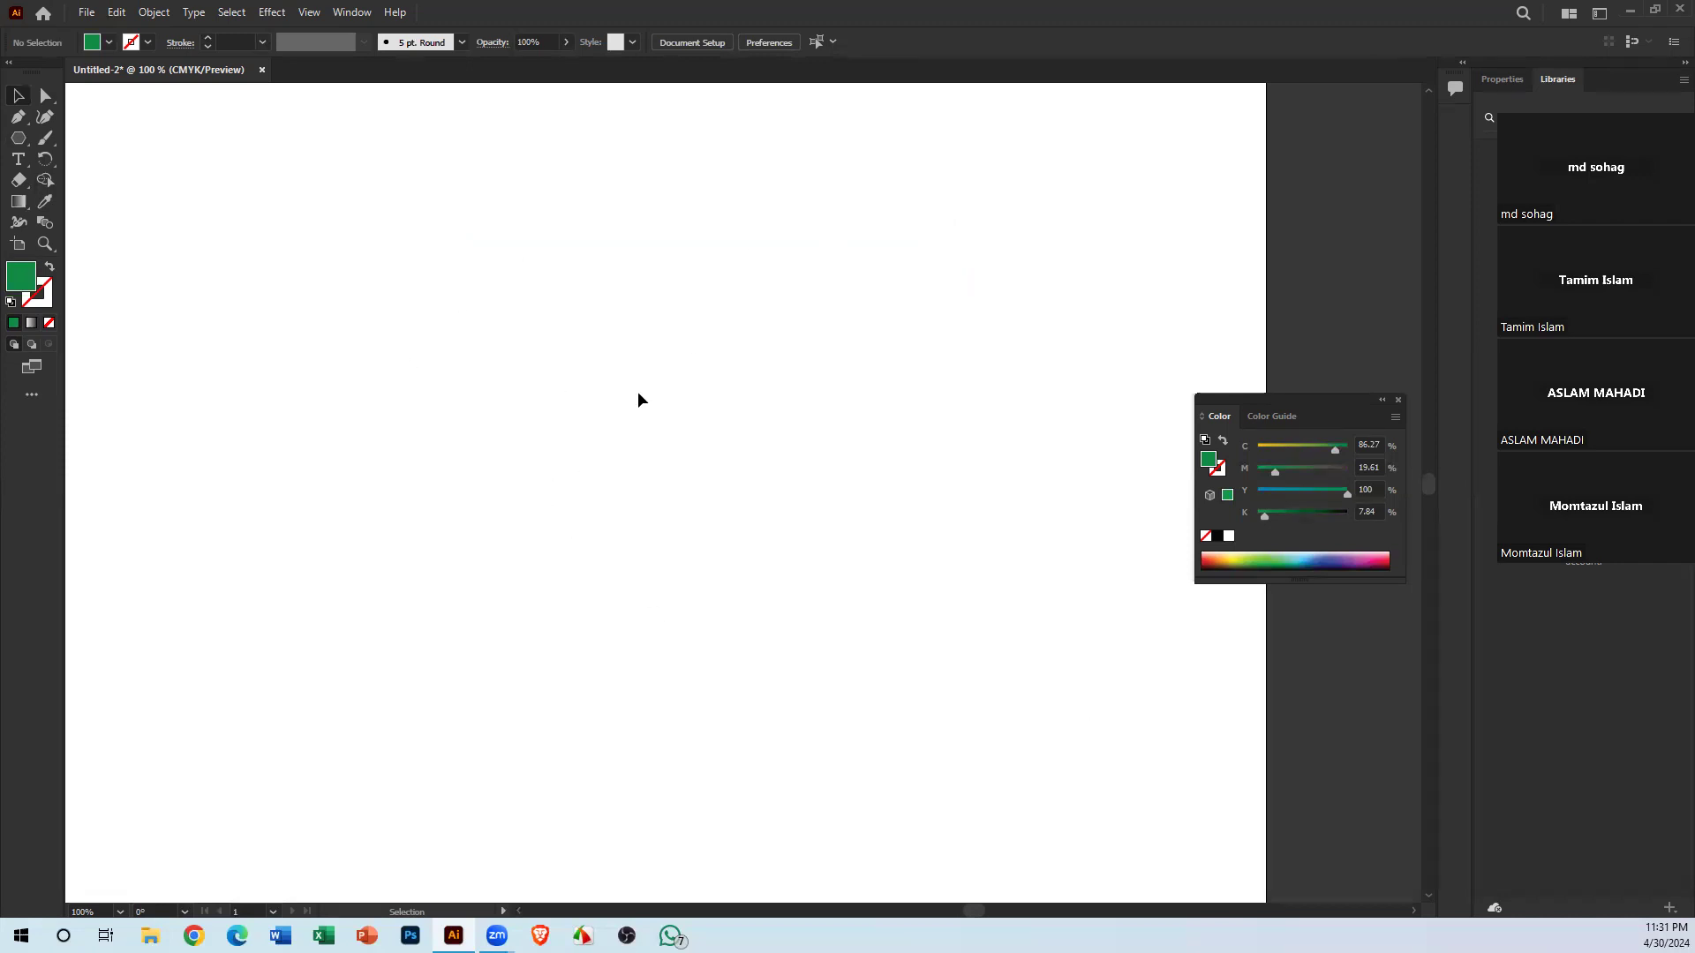
{"action": "left_click_drag", "start_coordinate": [452, 130], "coordinate": [856, 463]}
Draw a separate rectangle and a larger one beside it with a narrow horizontal bar extending from its right side
{"action": "left_click", "coordinate": [21, 137]}
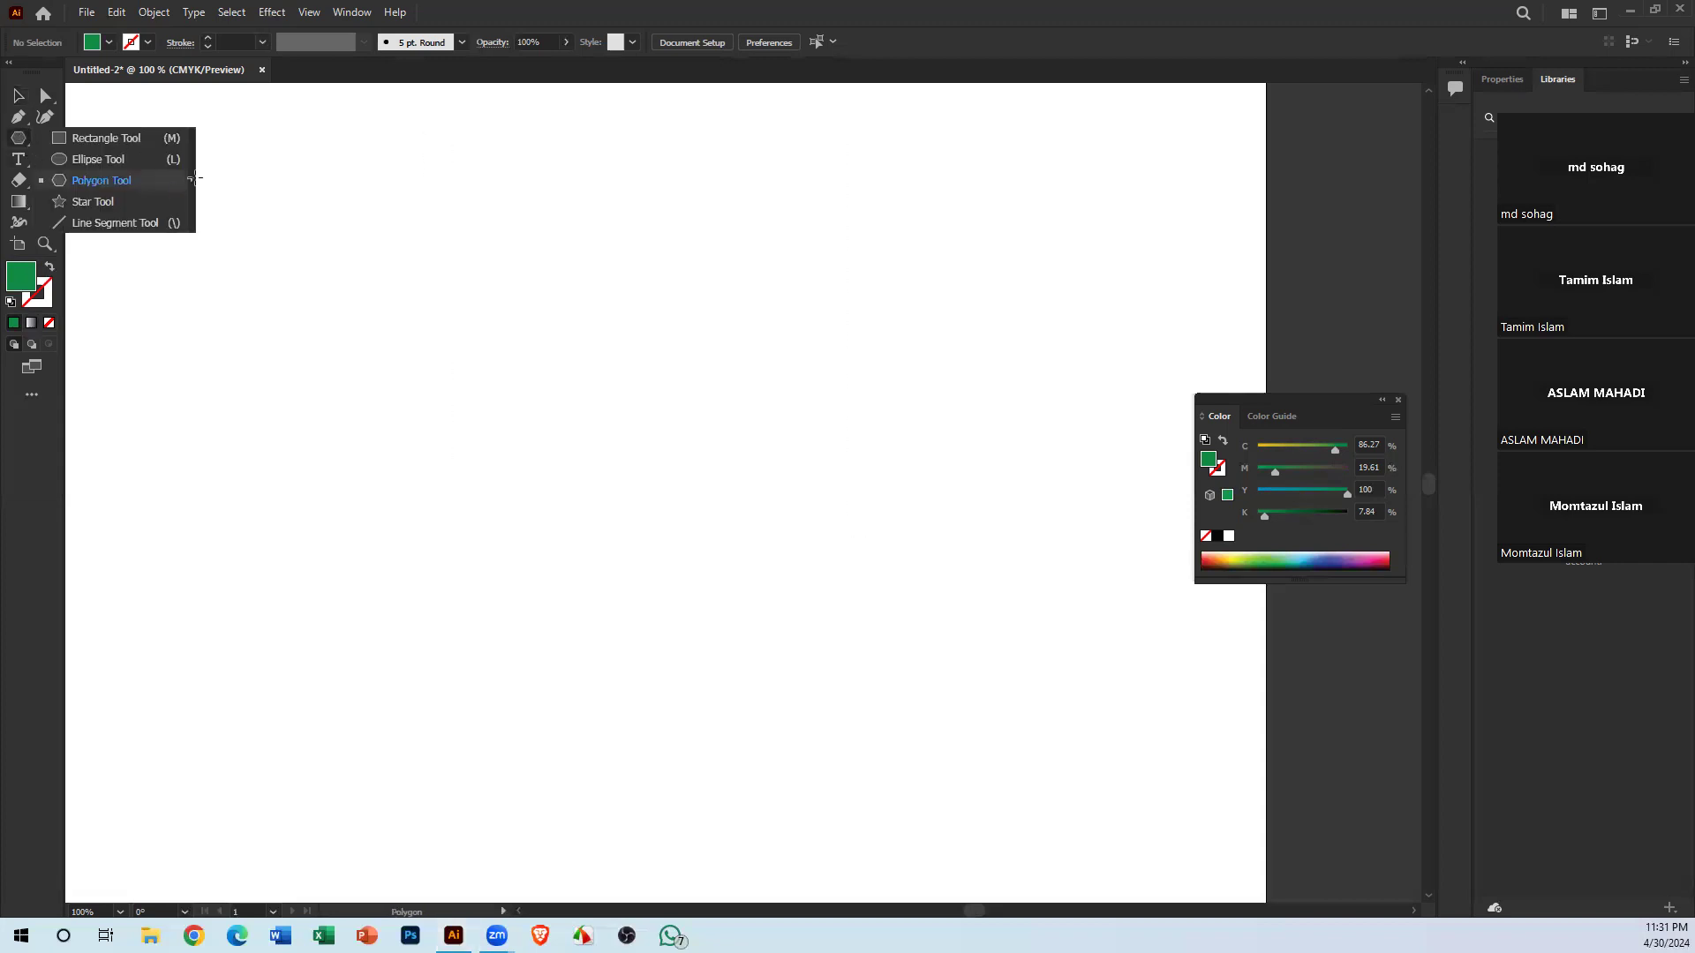
{"action": "left_click", "coordinate": [114, 139]}
{"action": "left_click_drag", "start_coordinate": [240, 315], "coordinate": [393, 452]}
{"action": "left_click_drag", "start_coordinate": [657, 294], "coordinate": [839, 500]}
{"action": "left_click_drag", "start_coordinate": [792, 380], "coordinate": [970, 433]}
Draw a third rectangle below, with a vertical bar about 0.27 by 2.39 in through its bottom edge and a thin bar extending left
{"action": "left_click_drag", "start_coordinate": [355, 544], "coordinate": [566, 725]}
{"action": "left_click_drag", "start_coordinate": [469, 581], "coordinate": [497, 818]}
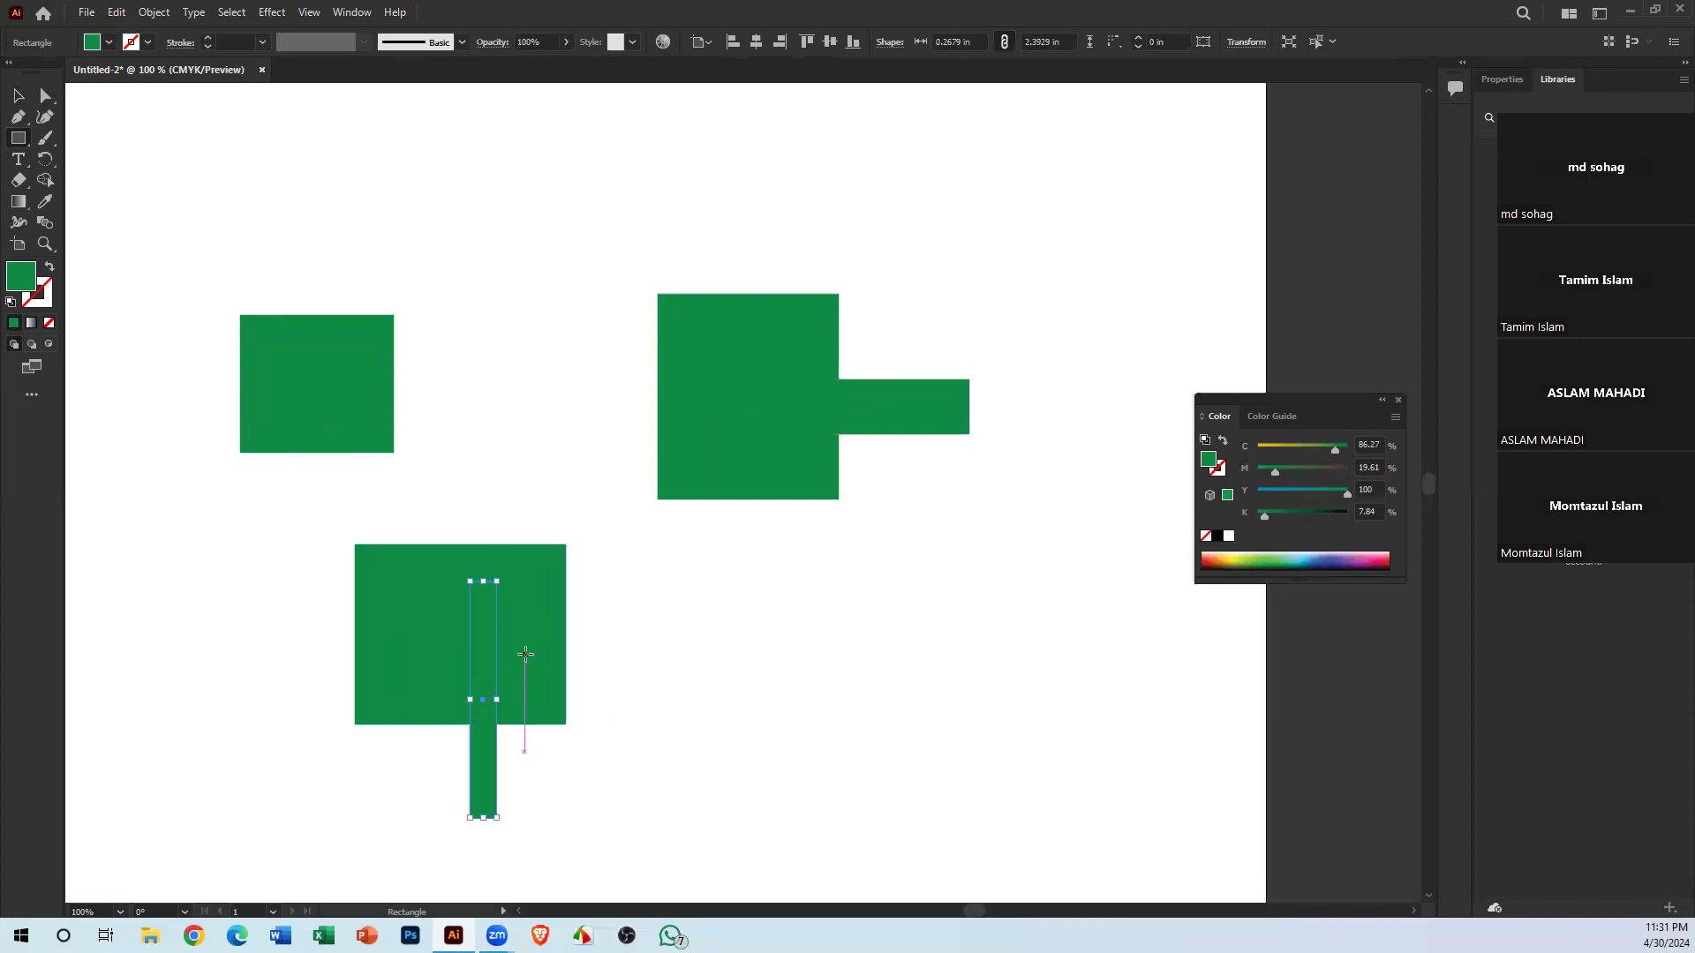
{"action": "left_click_drag", "start_coordinate": [525, 654], "coordinate": [222, 647]}
Draw a narrow vertical ellipse about 0.44 by 1.11 in beside the lower rectangle and deselect it
{"action": "left_click", "coordinate": [17, 95]}
{"action": "left_click", "coordinate": [768, 663]}
{"action": "left_click_drag", "start_coordinate": [18, 137], "coordinate": [84, 159]}
{"action": "left_click_drag", "start_coordinate": [777, 605], "coordinate": [822, 715]}
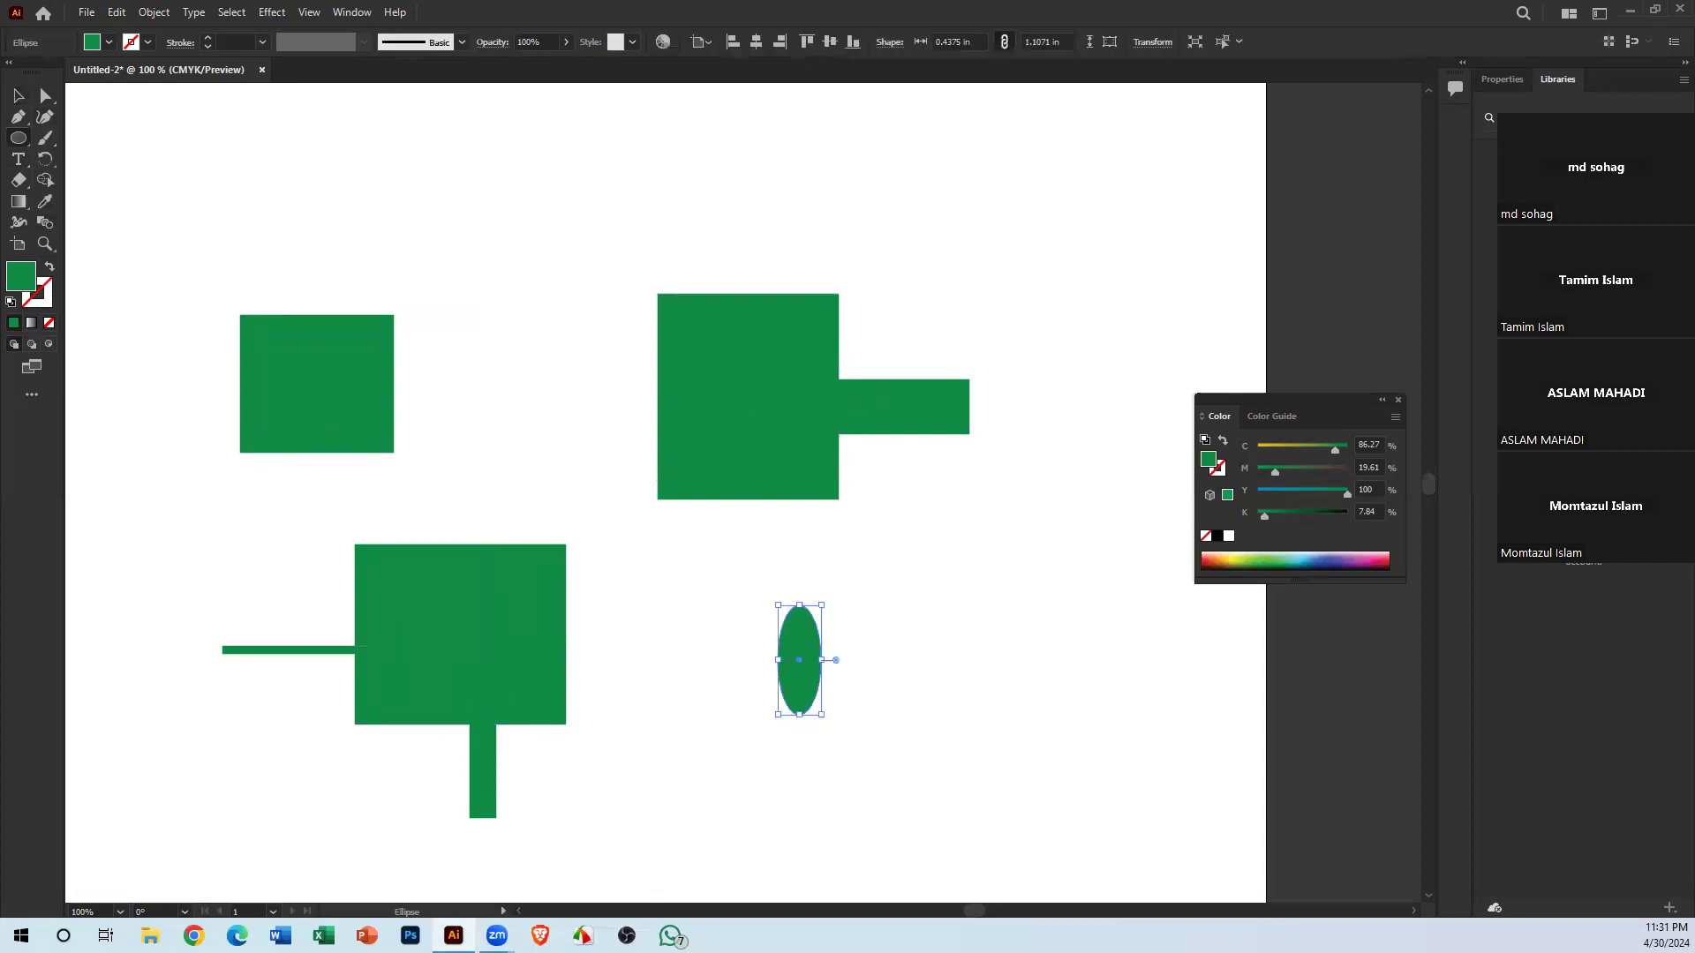
{"action": "key", "text": "v"}
{"action": "left_click", "coordinate": [542, 356]}
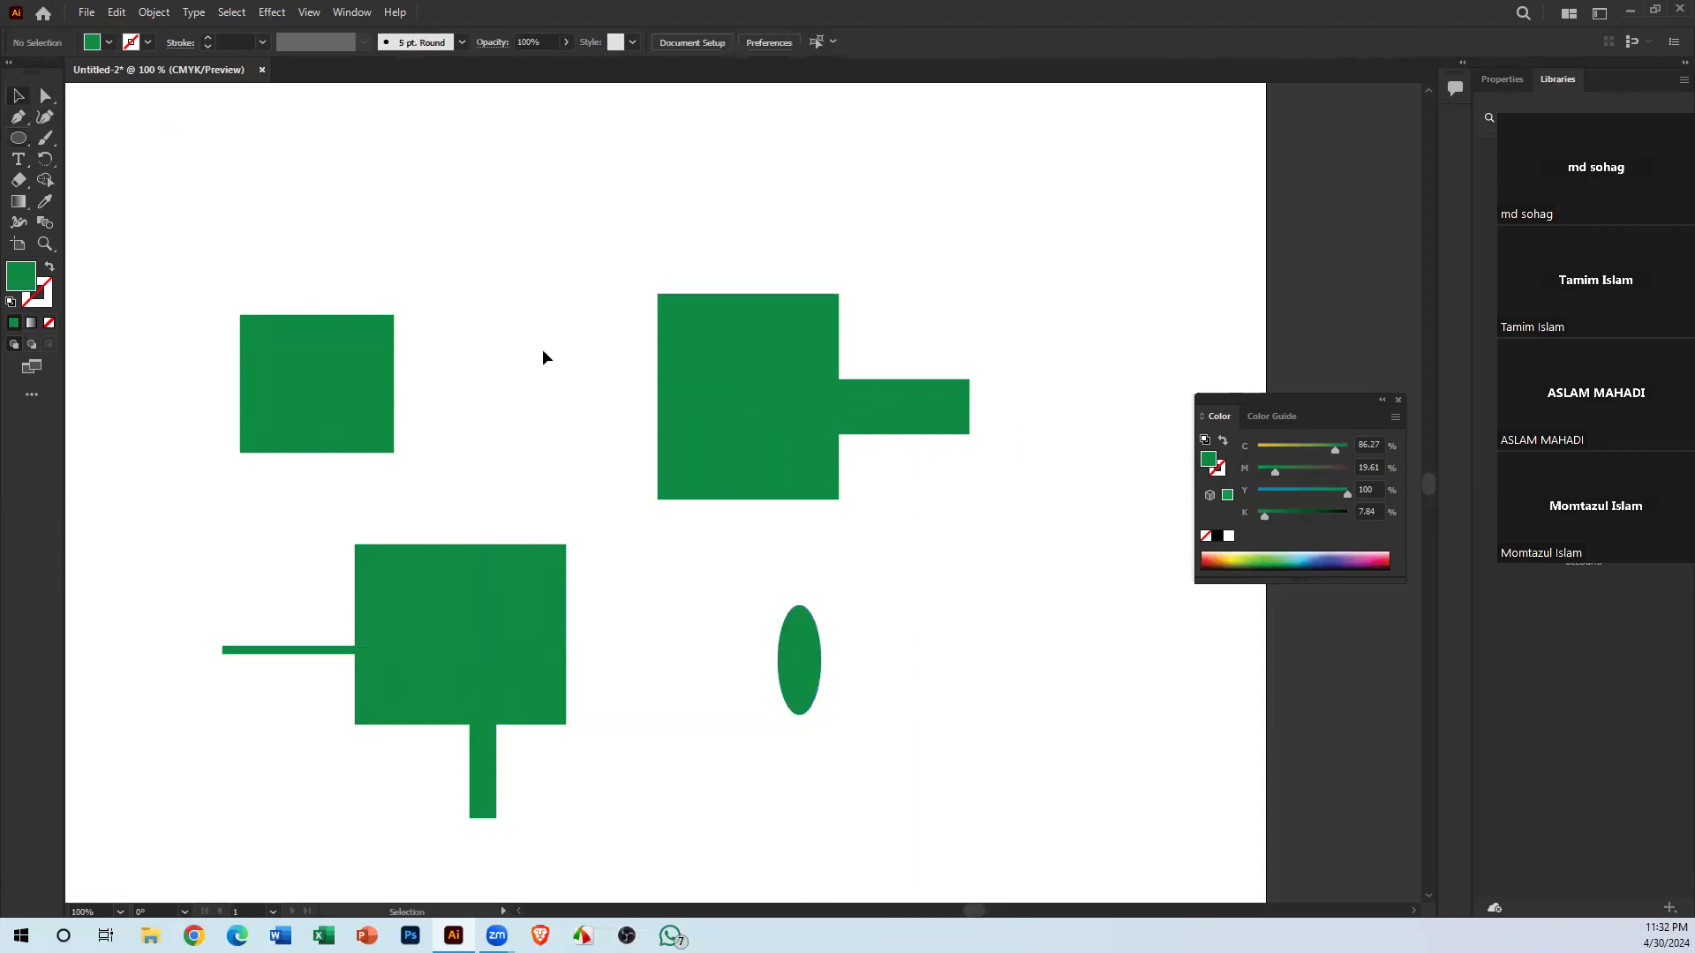
{"action": "key", "text": "ctrl+minus"}
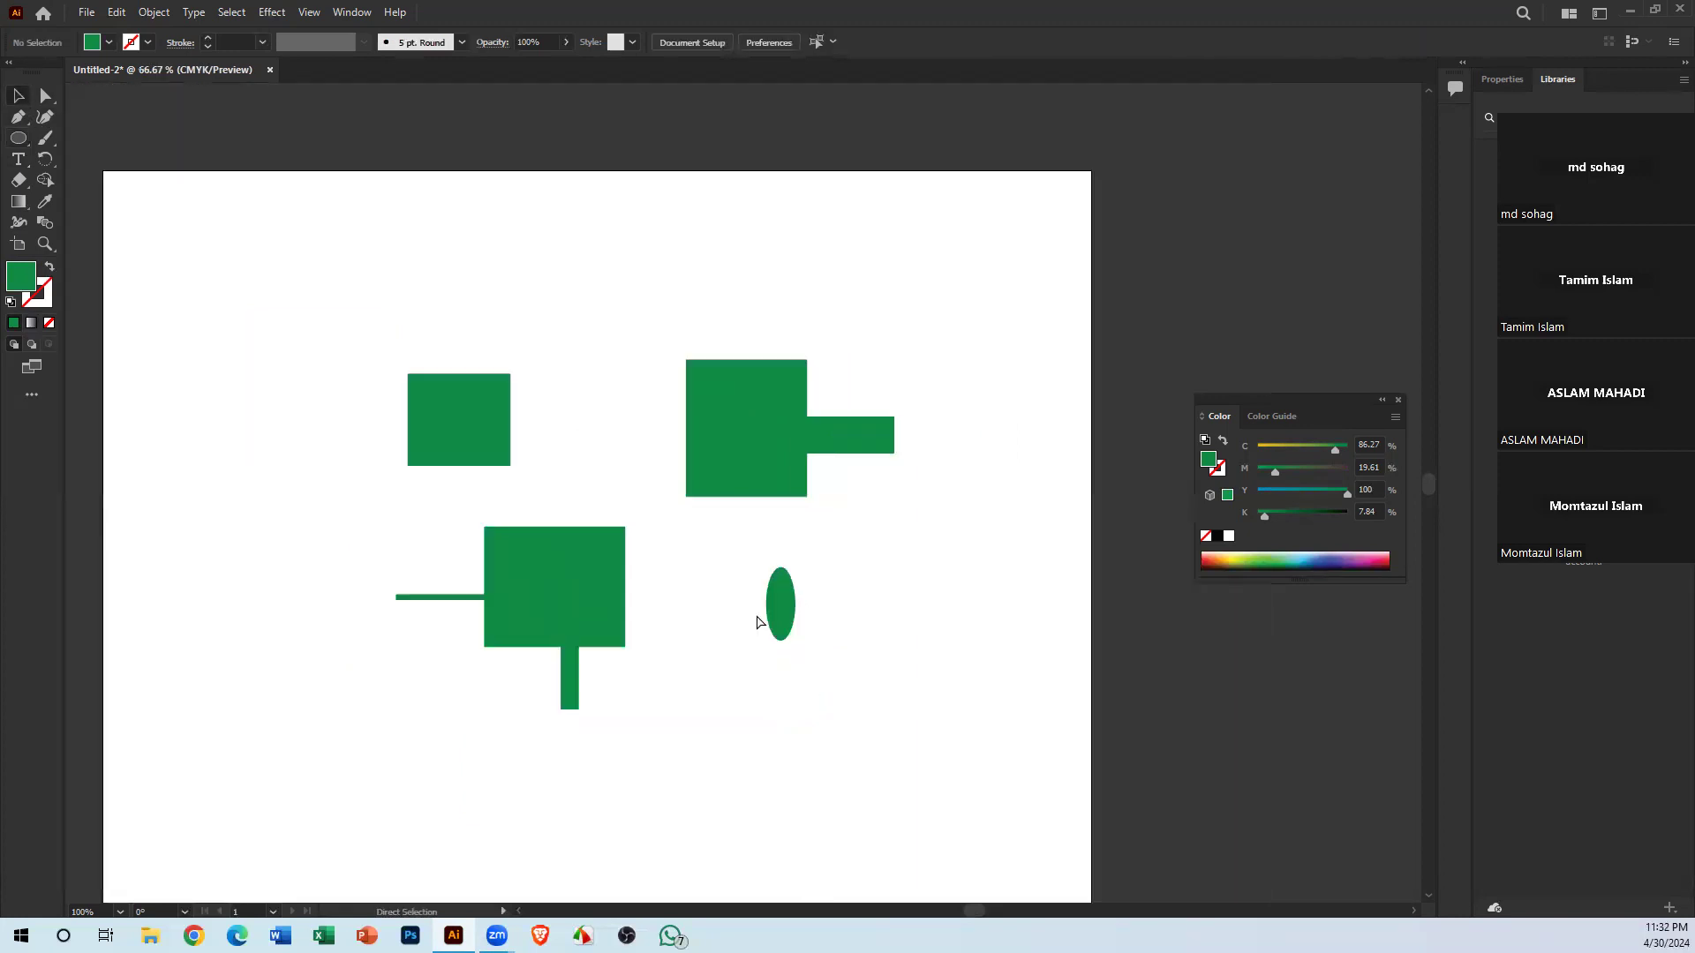
{"action": "key", "text": "space"}
{"action": "left_click_drag", "start_coordinate": [728, 501], "coordinate": [703, 442]}
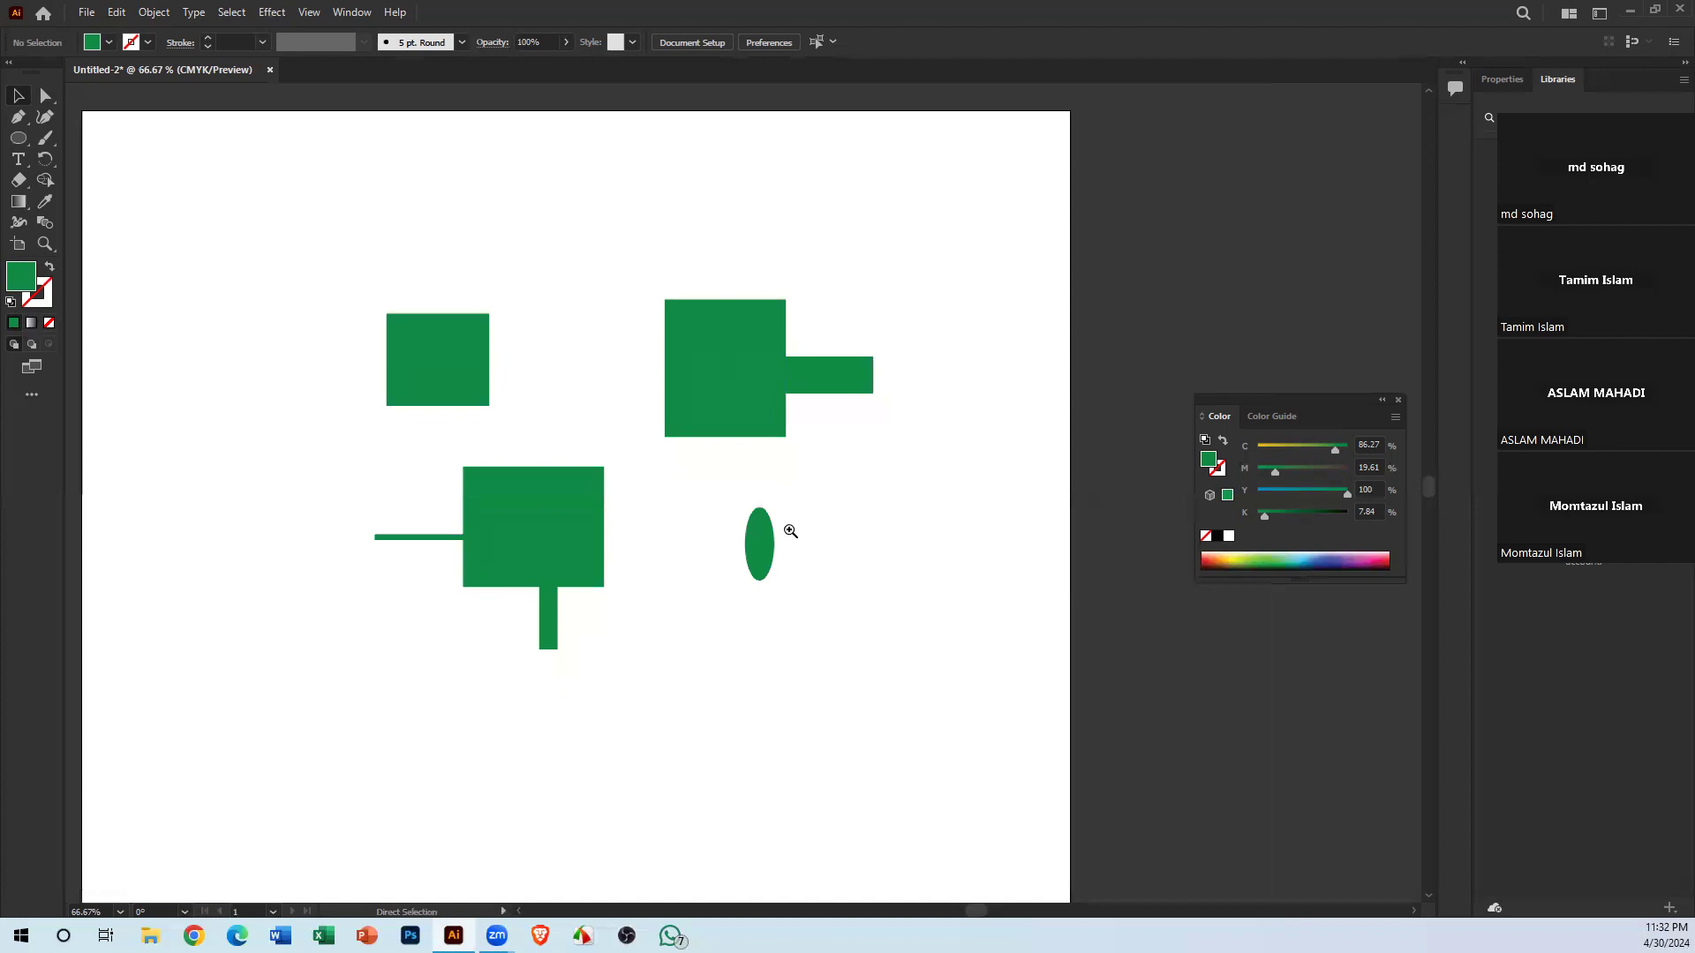
{"action": "key", "text": "ctrl+plus"}
{"action": "left_click_drag", "start_coordinate": [811, 468], "coordinate": [722, 539]}
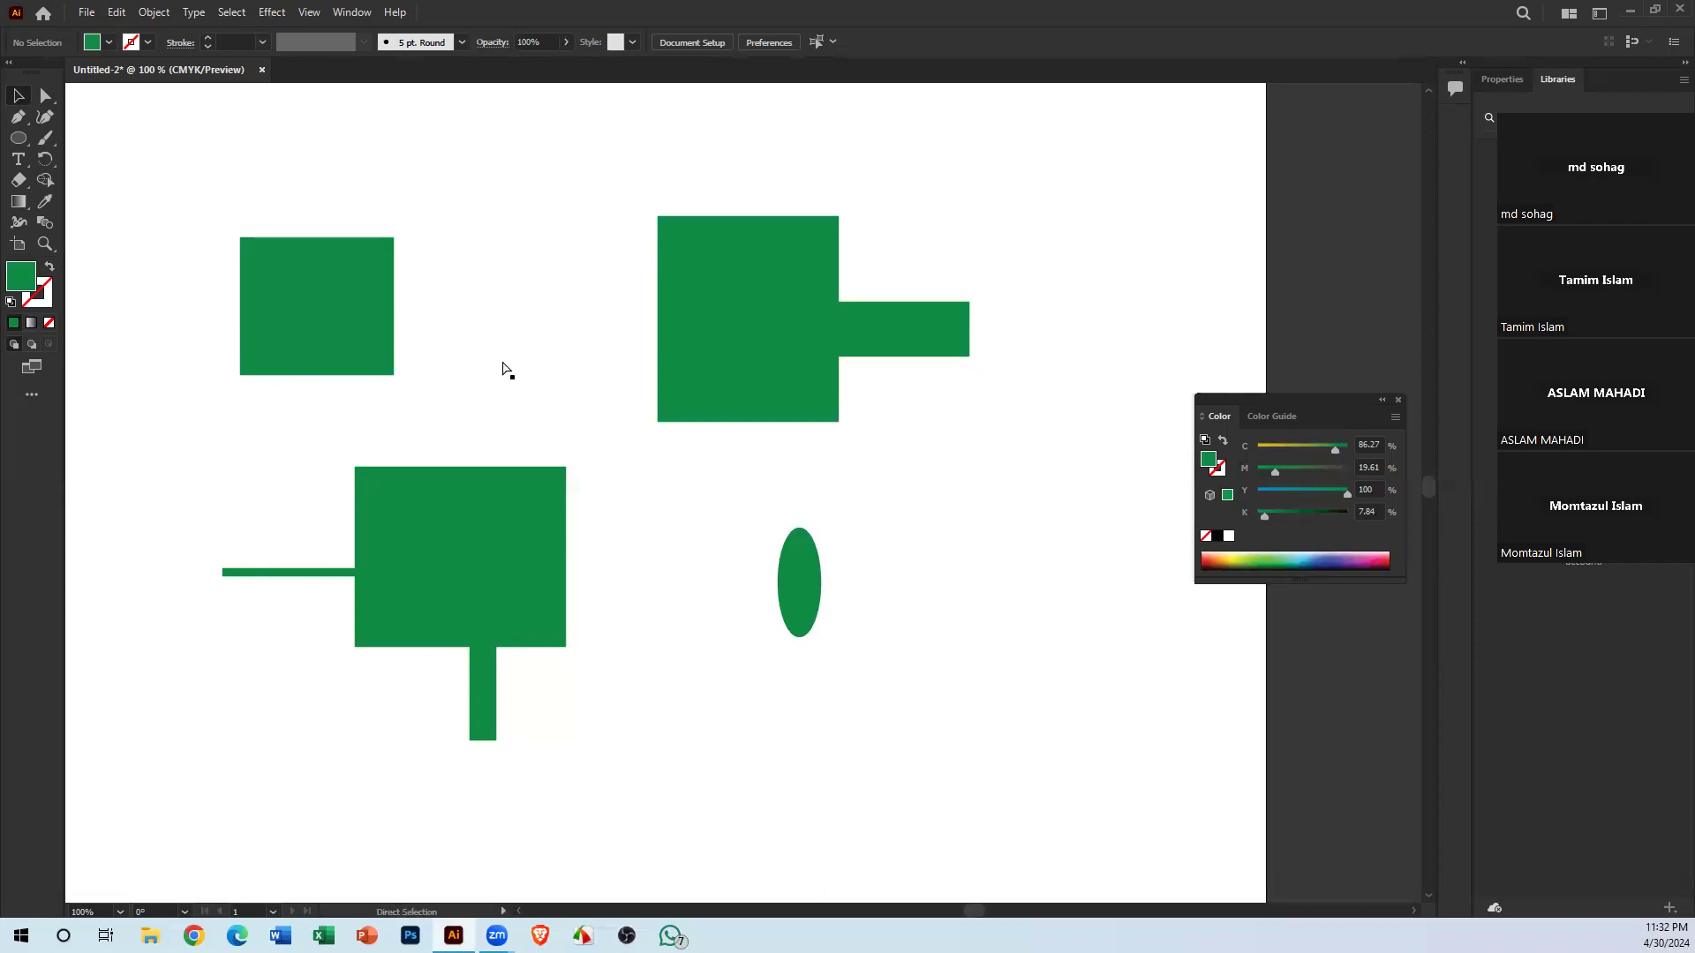
Duplicate the green rectangles, bars and ellipse and spread the copies over the empty areas of the artboard
{"action": "key", "text": "ctrl+minus"}
{"action": "key", "text": "ctrl+minus"}
{"action": "key", "text": "ctrl+a"}
{"action": "key", "text": "ctrl+plus"}
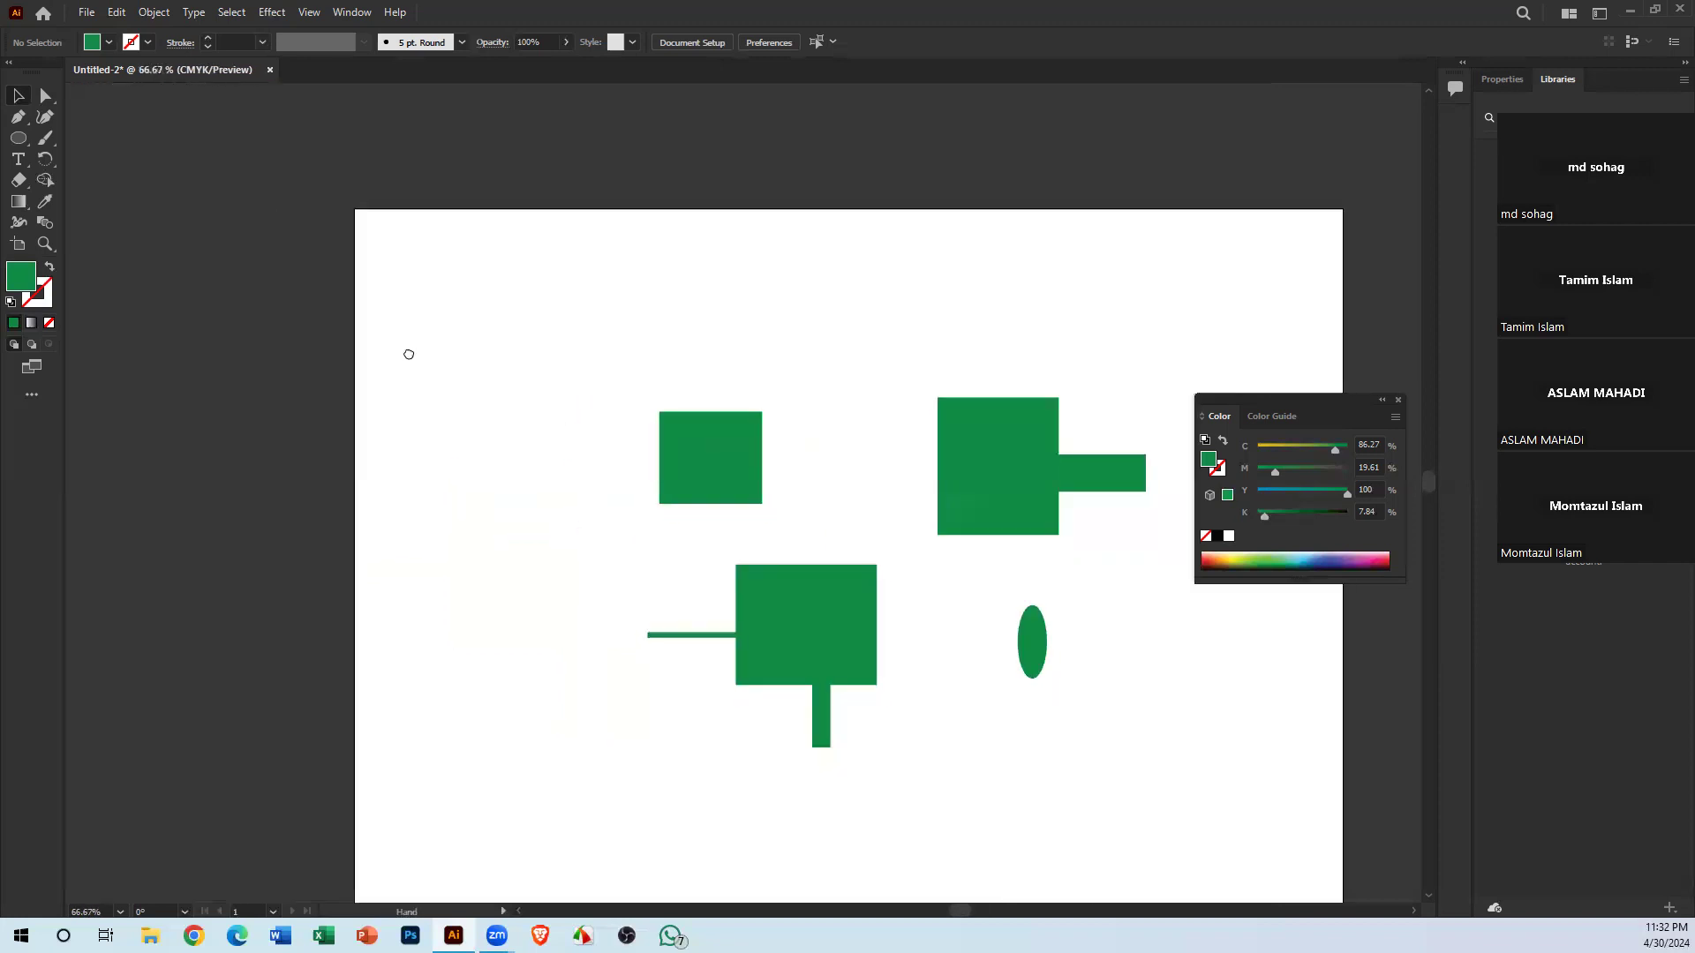
{"action": "left_click_drag", "start_coordinate": [726, 256], "coordinate": [461, 139]}
{"action": "left_click_drag", "start_coordinate": [525, 389], "coordinate": [343, 642]}
{"action": "left_click_drag", "start_coordinate": [560, 572], "coordinate": [790, 779]}
{"action": "left_click_drag", "start_coordinate": [794, 543], "coordinate": [907, 511]}
{"action": "left_click_drag", "start_coordinate": [795, 347], "coordinate": [899, 141]}
{"action": "left_click_drag", "start_coordinate": [617, 538], "coordinate": [728, 481]}
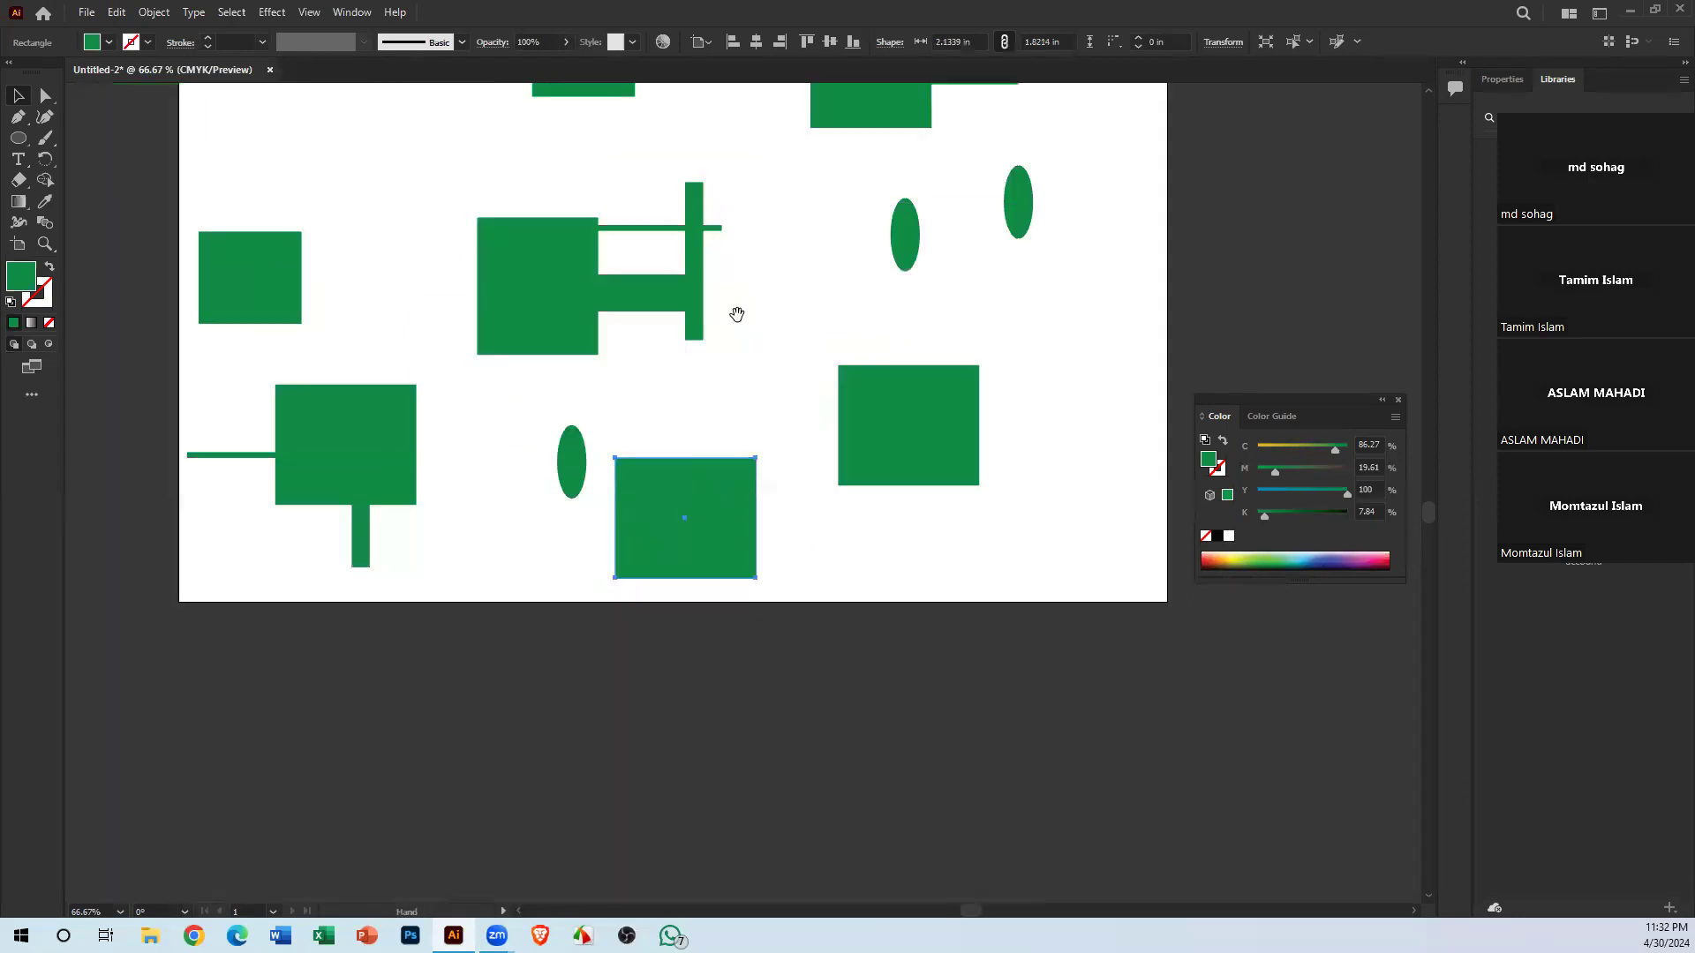
Select all the scattered green shapes together and clear the selection
{"action": "left_click_drag", "start_coordinate": [738, 314], "coordinate": [575, 502]}
{"action": "key", "text": "ctrl+minus"}
{"action": "key", "text": "ctrl+minus"}
{"action": "left_click_drag", "start_coordinate": [597, 446], "coordinate": [471, 653]}
{"action": "left_click_drag", "start_coordinate": [283, 181], "coordinate": [883, 742]}
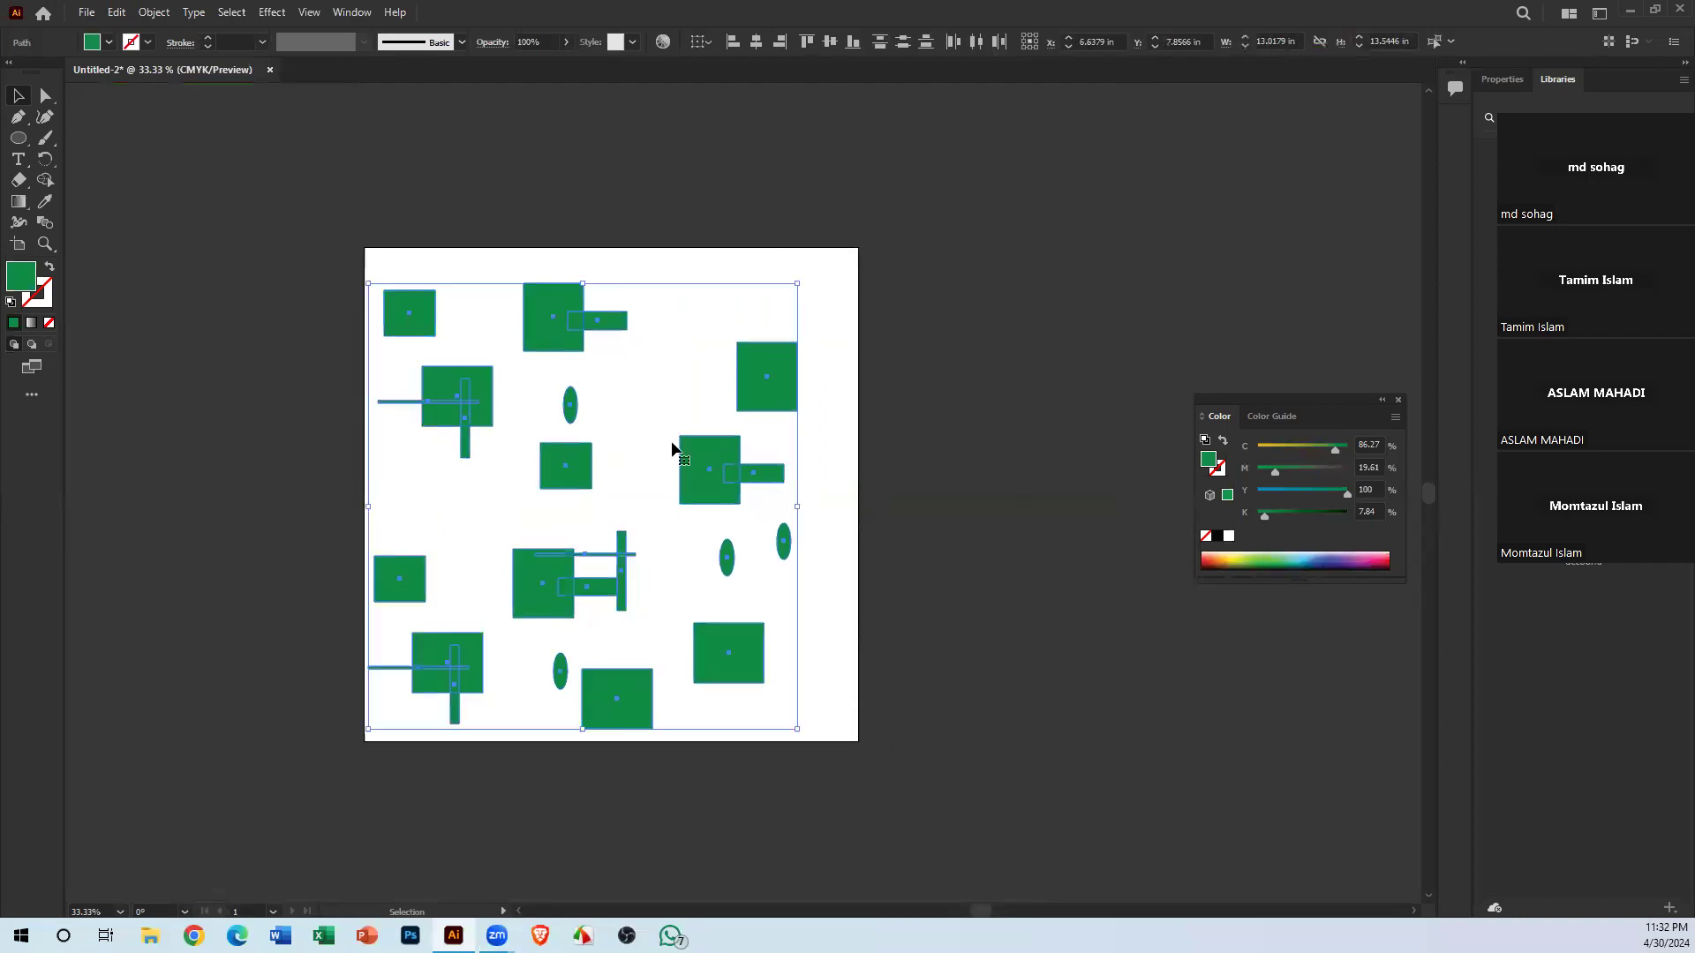
{"action": "left_click", "coordinate": [943, 354]}
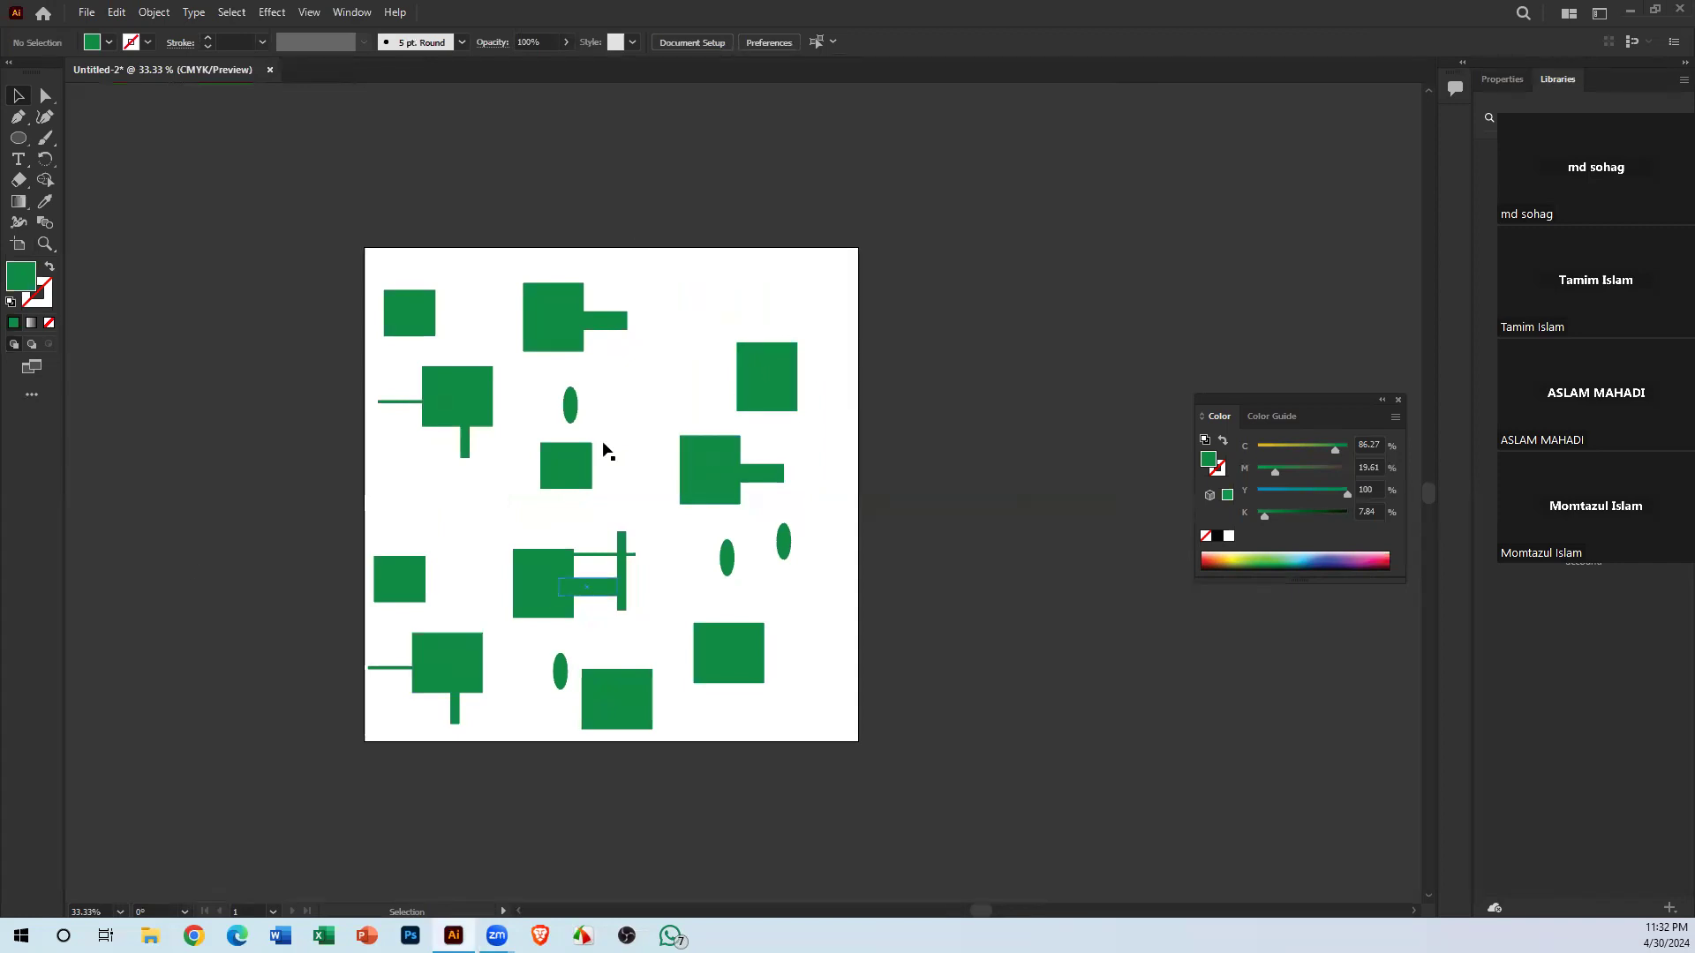
Open the Save for Web export settings, examine the available file formats, and close the dialog without saving
{"action": "scroll", "coordinate": [843, 448], "scroll_direction": "up", "scroll_amount": 1}
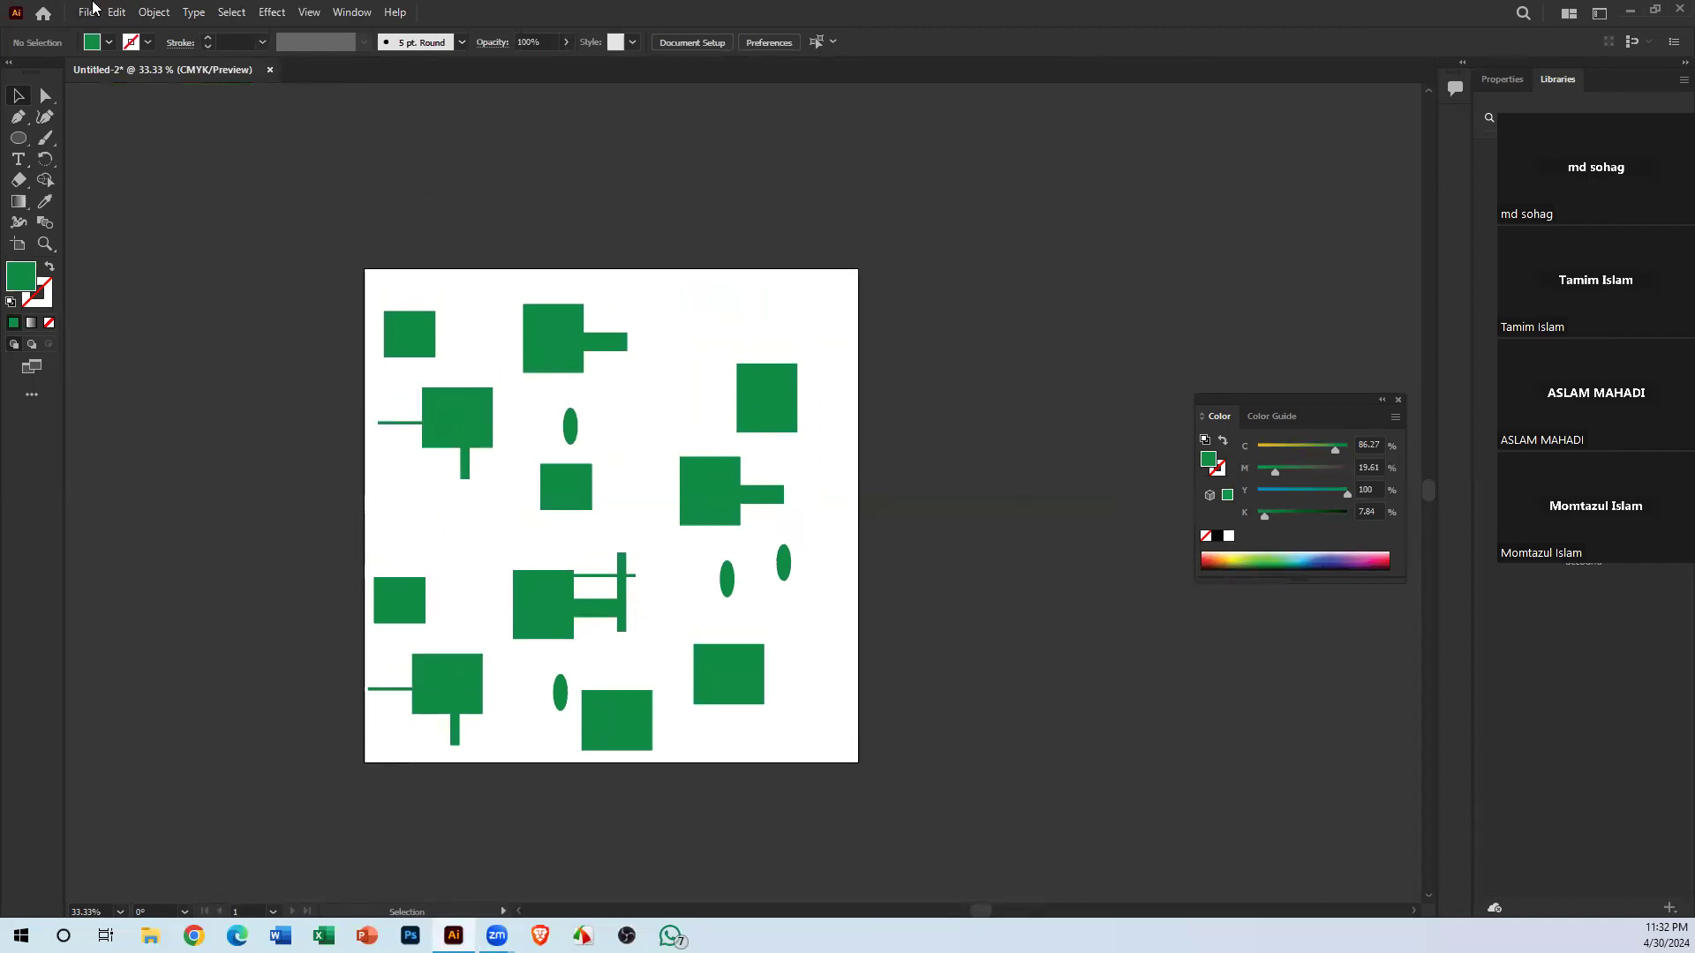
{"action": "left_click", "coordinate": [88, 11]}
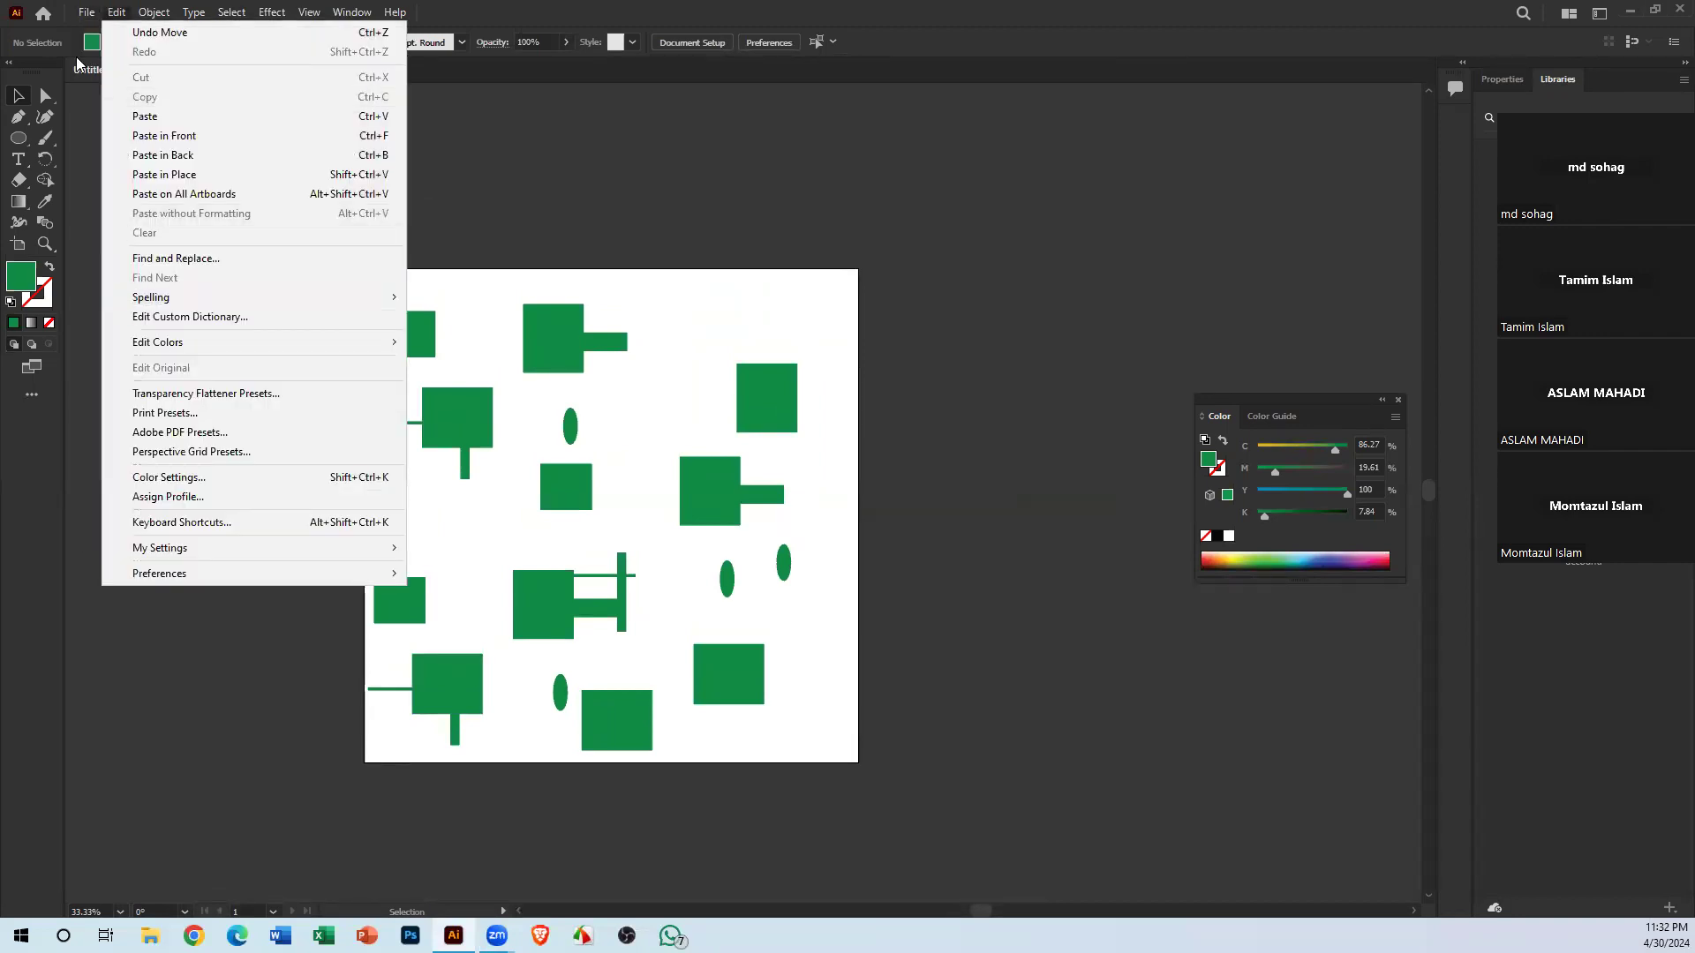
{"action": "mouse_move", "coordinate": [141, 355]}
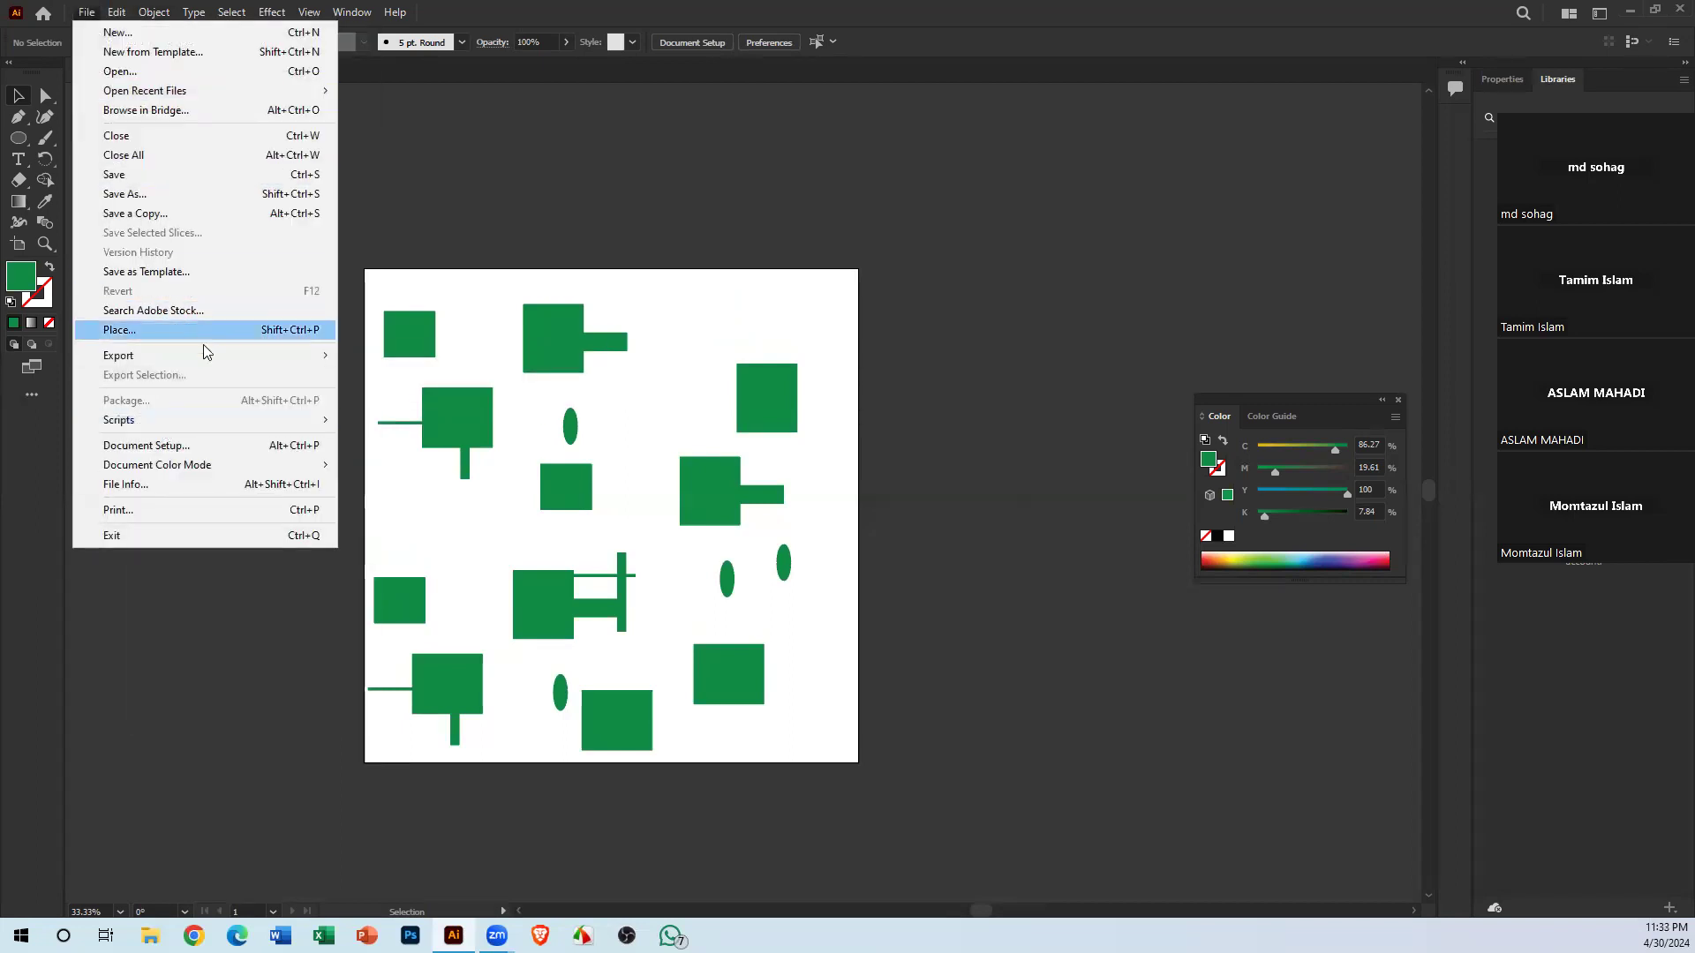
{"action": "mouse_move", "coordinate": [230, 355]}
{"action": "left_click", "coordinate": [470, 395]}
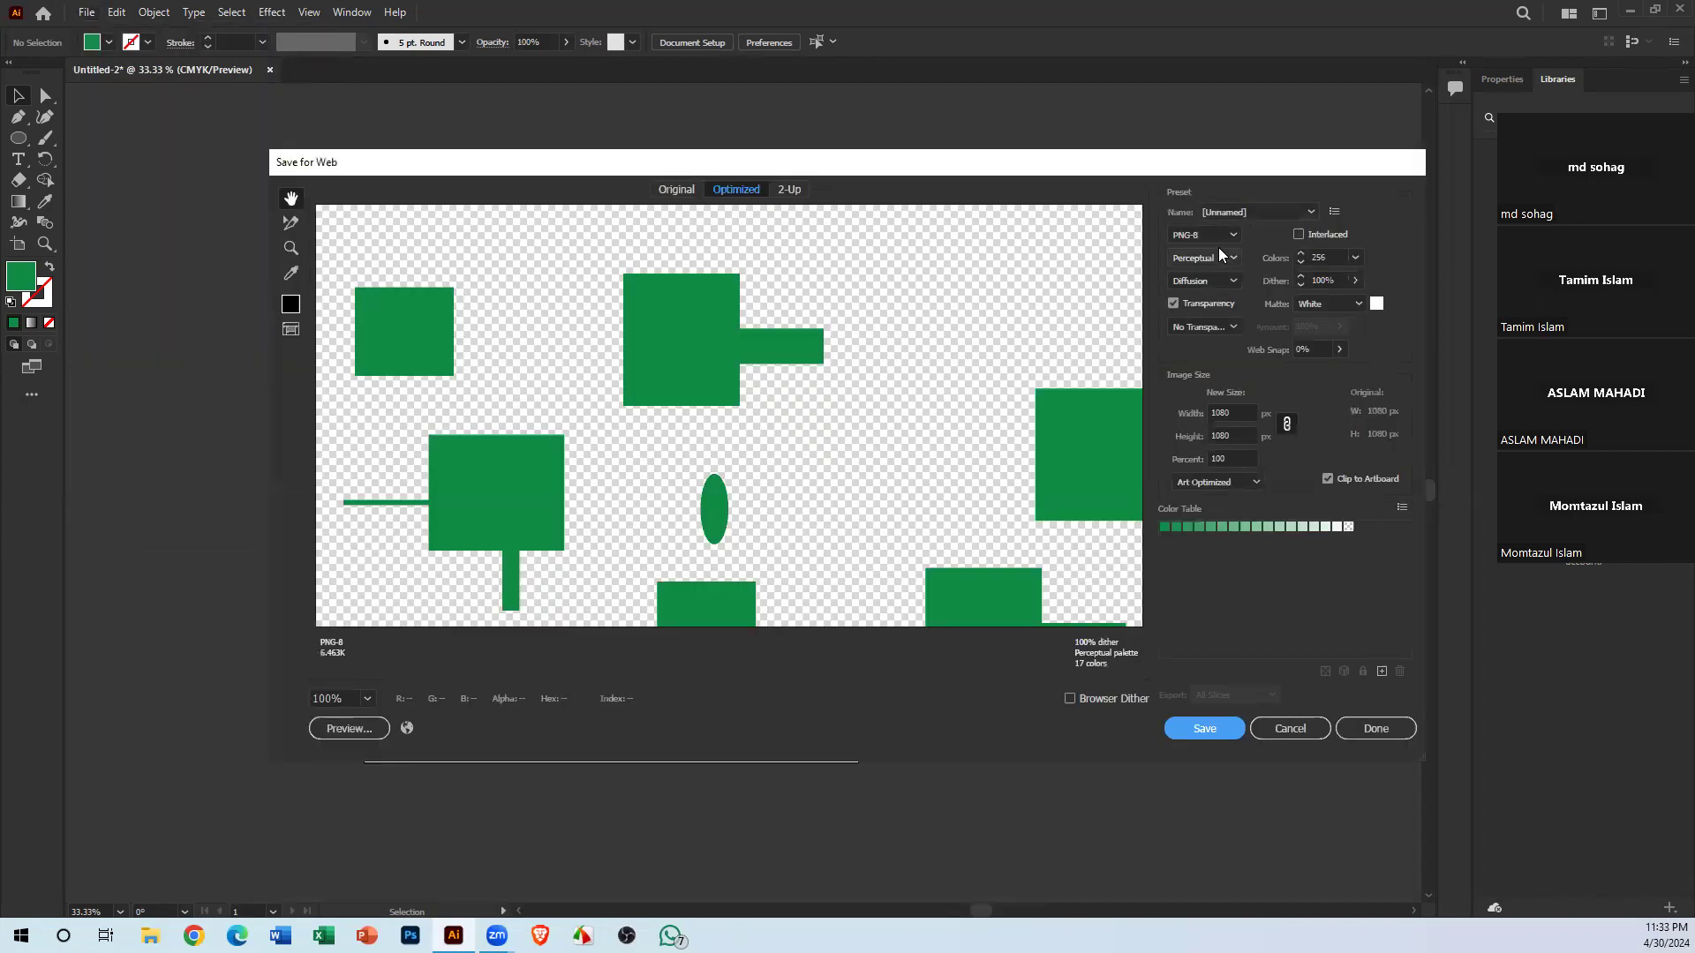
{"action": "left_click", "coordinate": [1218, 234]}
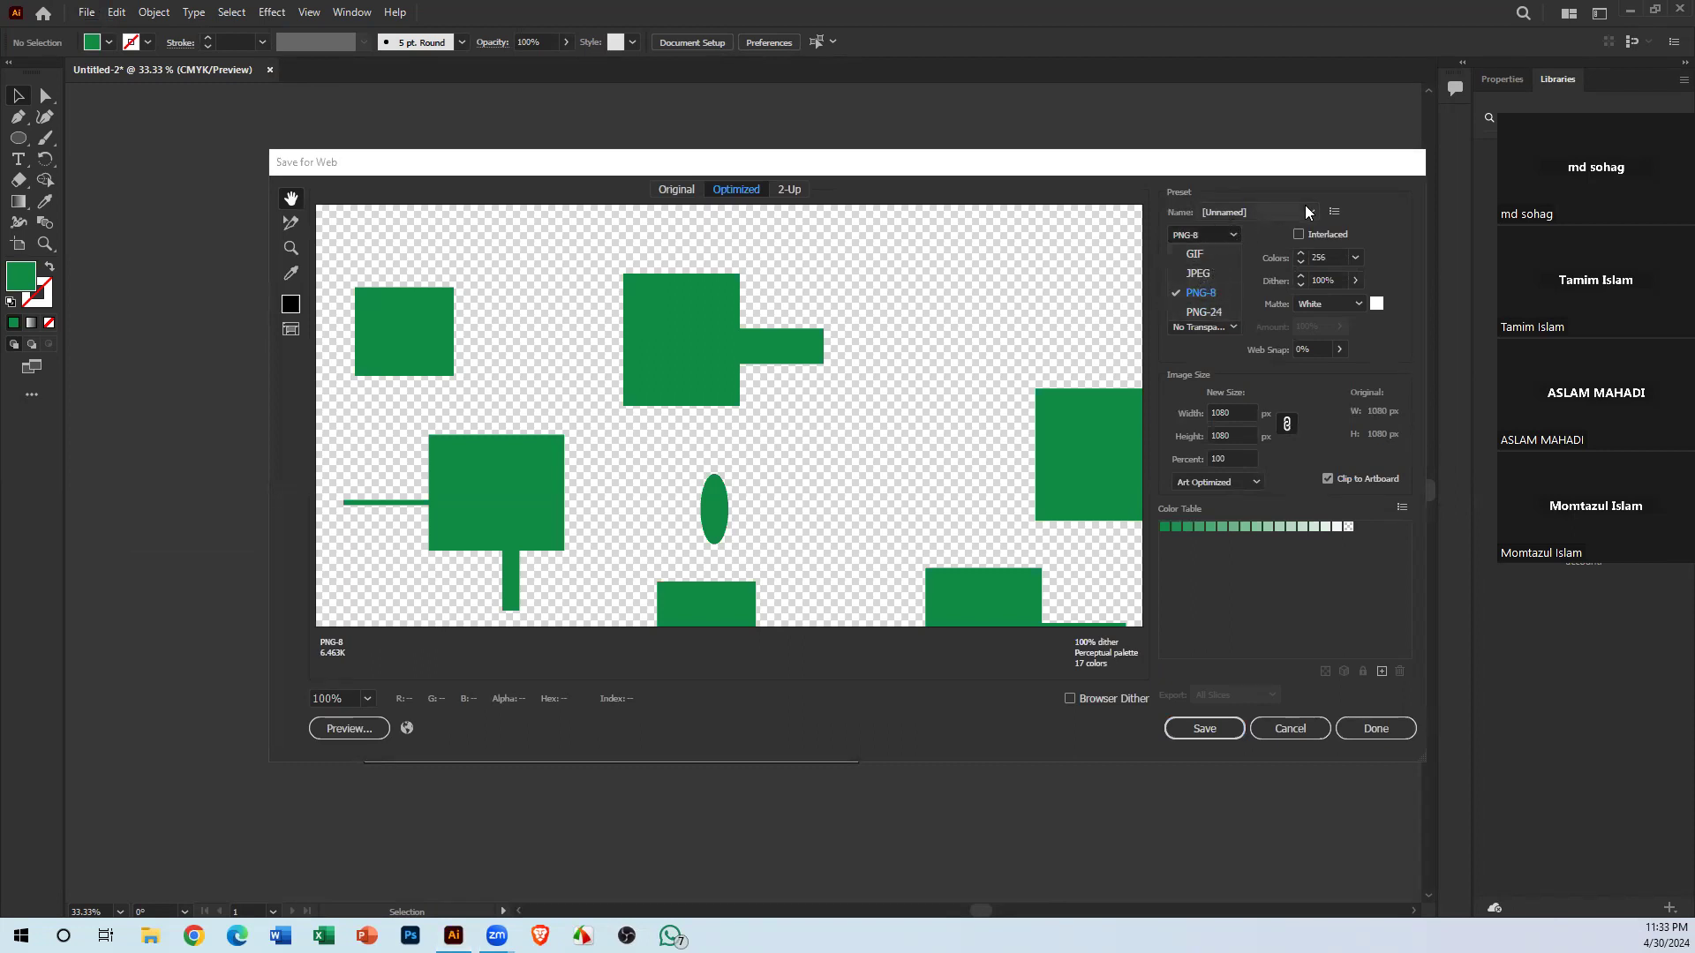
{"action": "left_click", "coordinate": [1303, 709]}
{"action": "left_click", "coordinate": [1298, 724]}
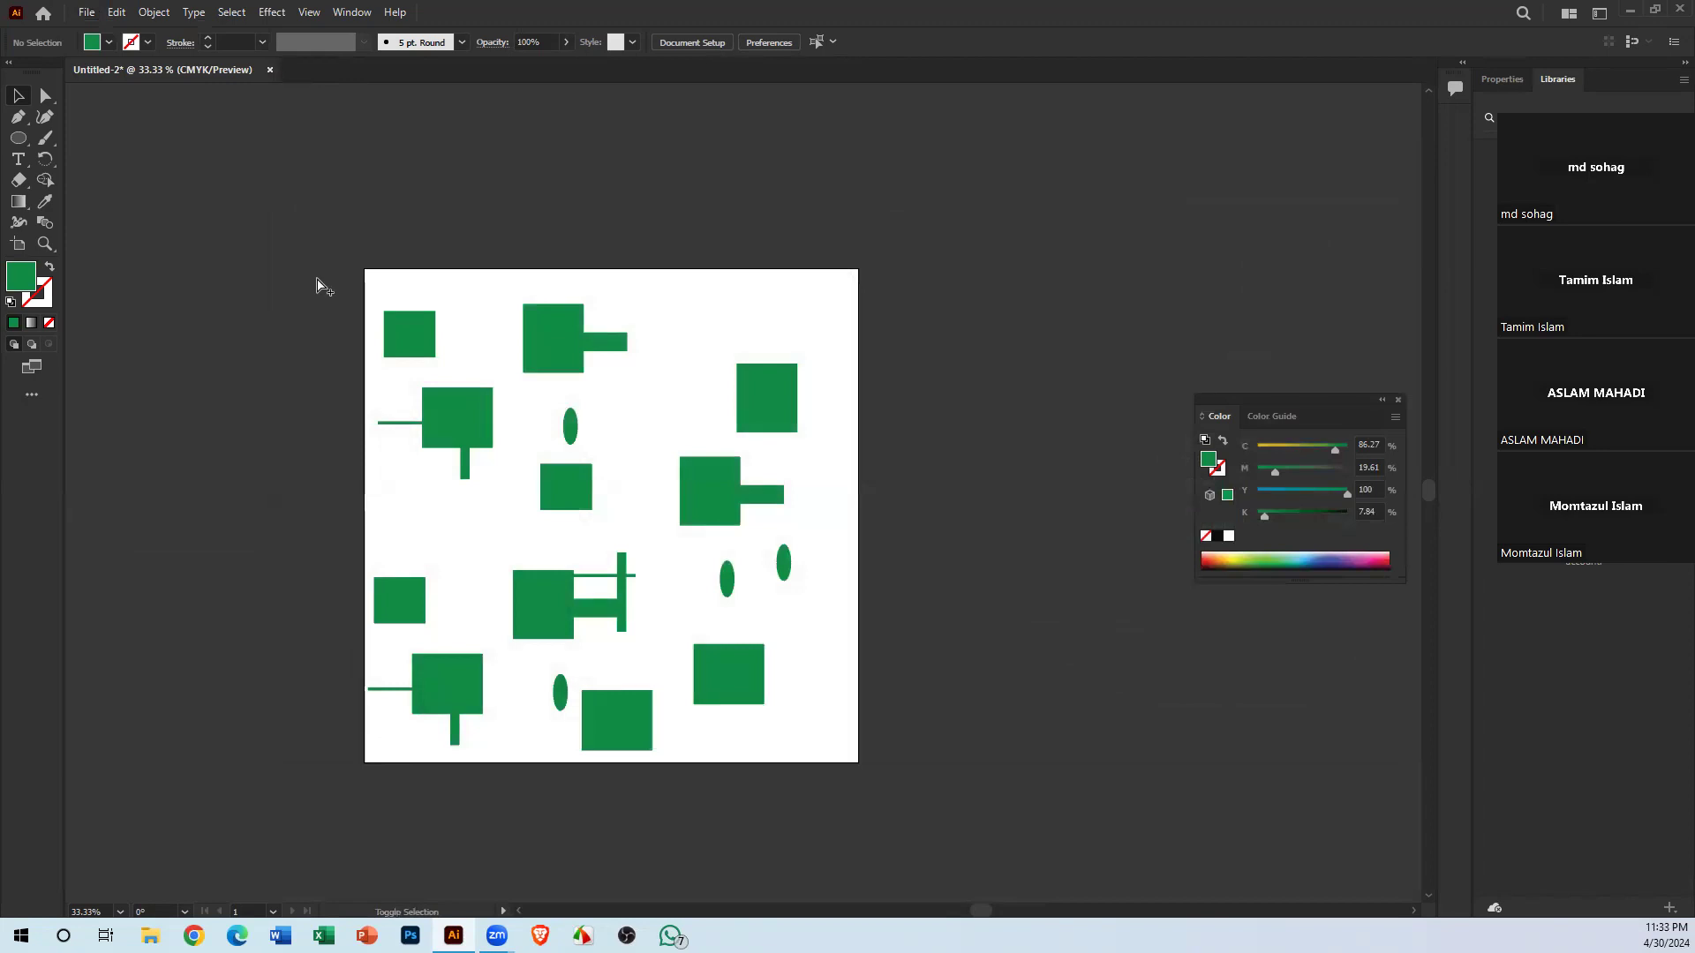
Choose JPEG as the Save for Web format, open the file saving dialog, and cancel the export
{"action": "key", "text": "ctrl+alt+shift+s"}
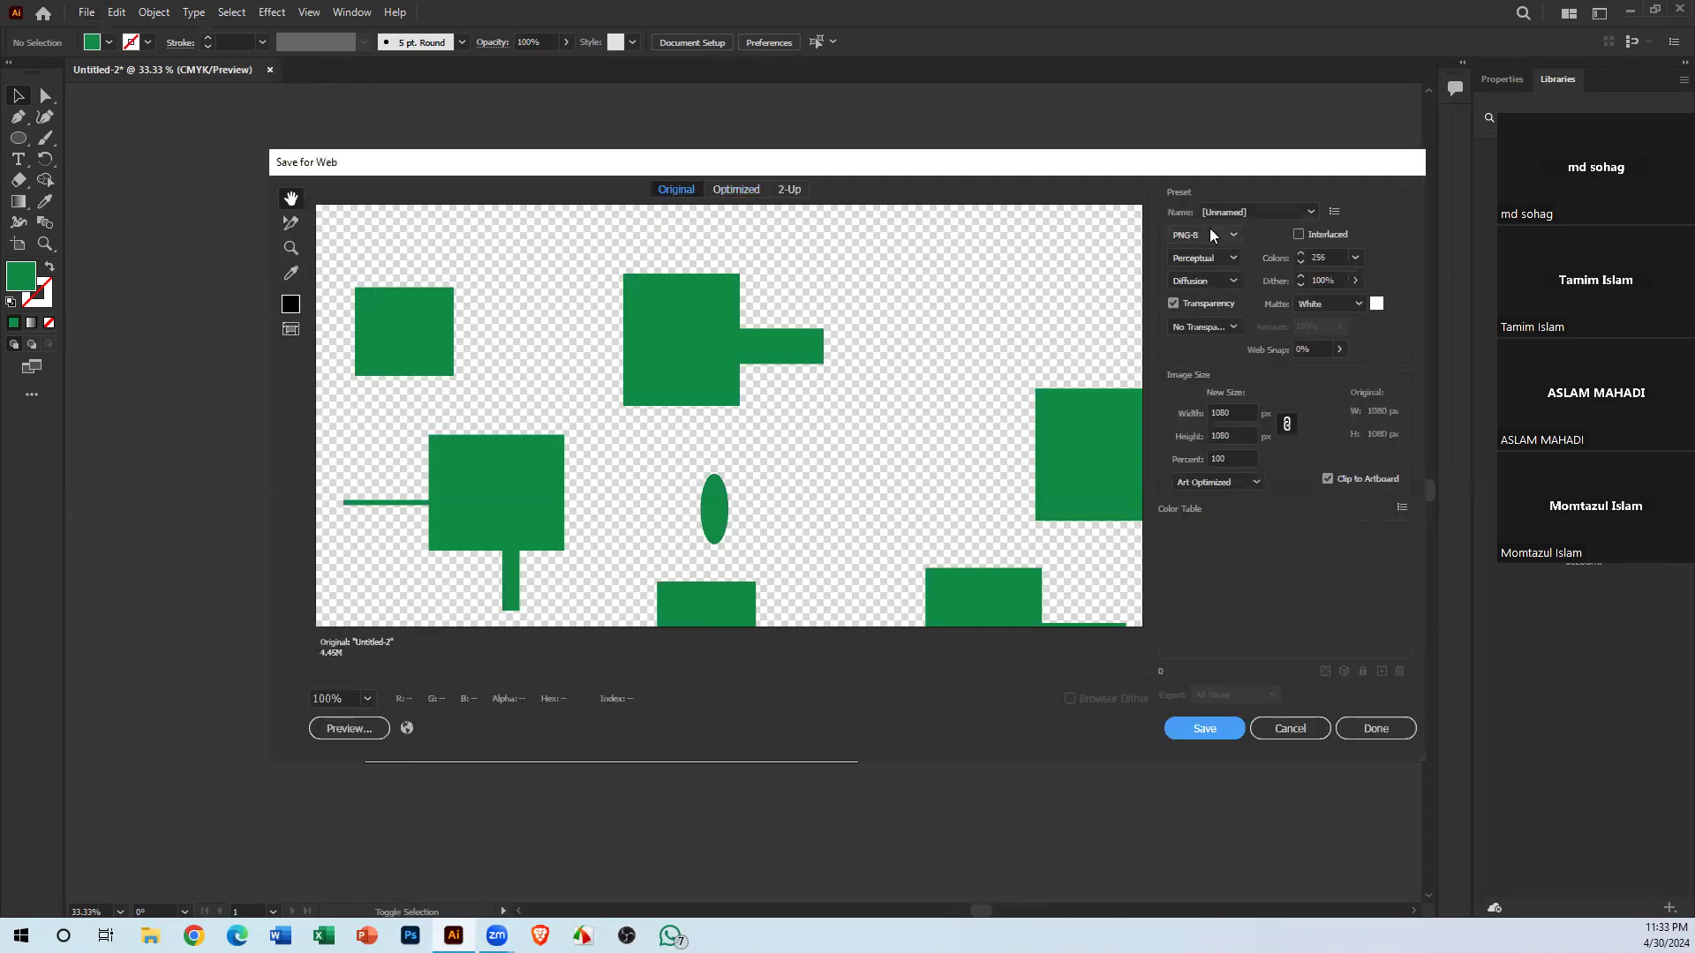
{"action": "left_click", "coordinate": [1209, 231]}
{"action": "left_click", "coordinate": [1211, 275]}
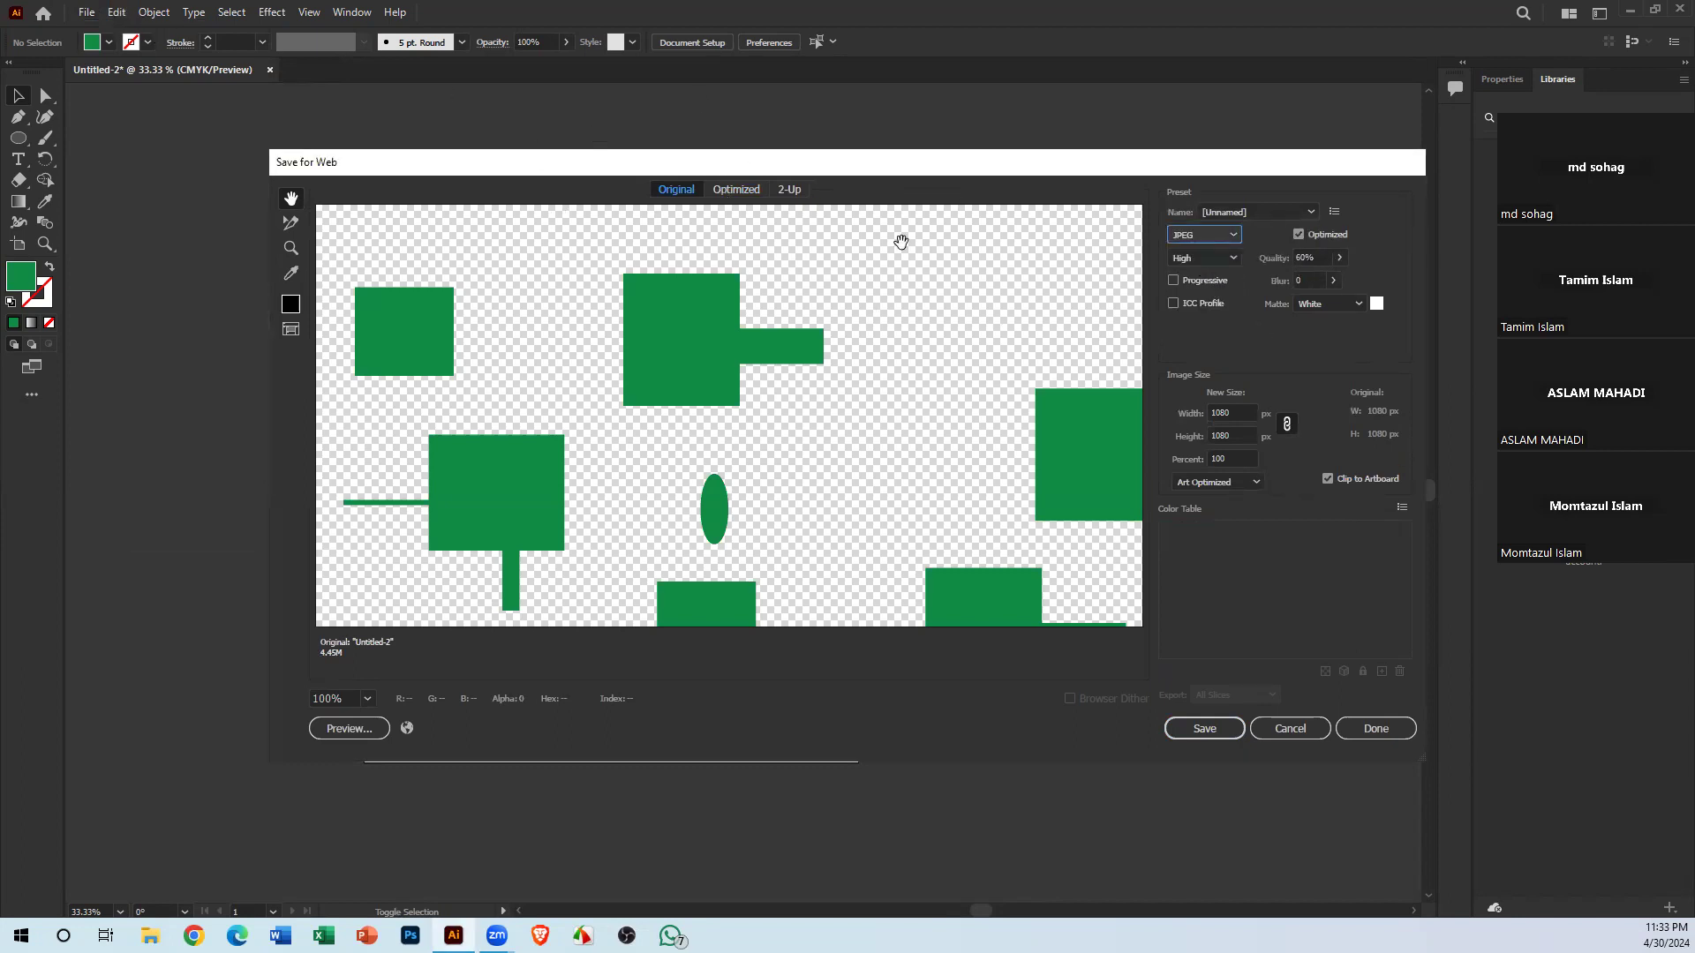
{"action": "left_click", "coordinate": [1228, 728]}
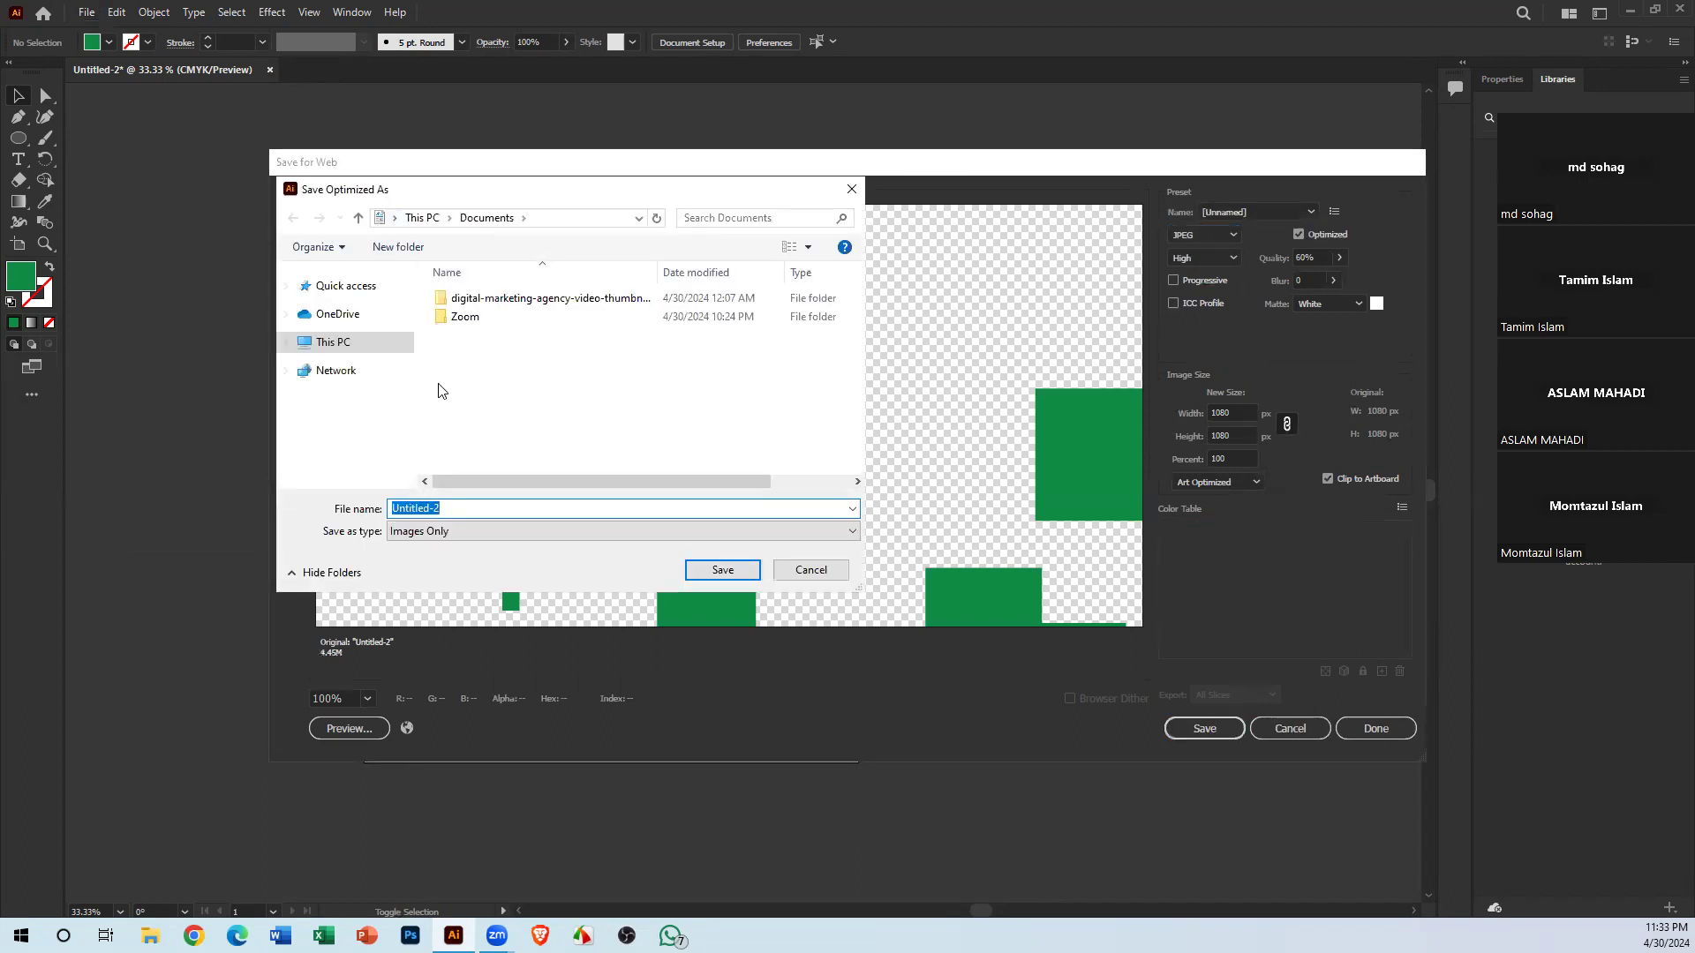
{"action": "left_click", "coordinate": [811, 570]}
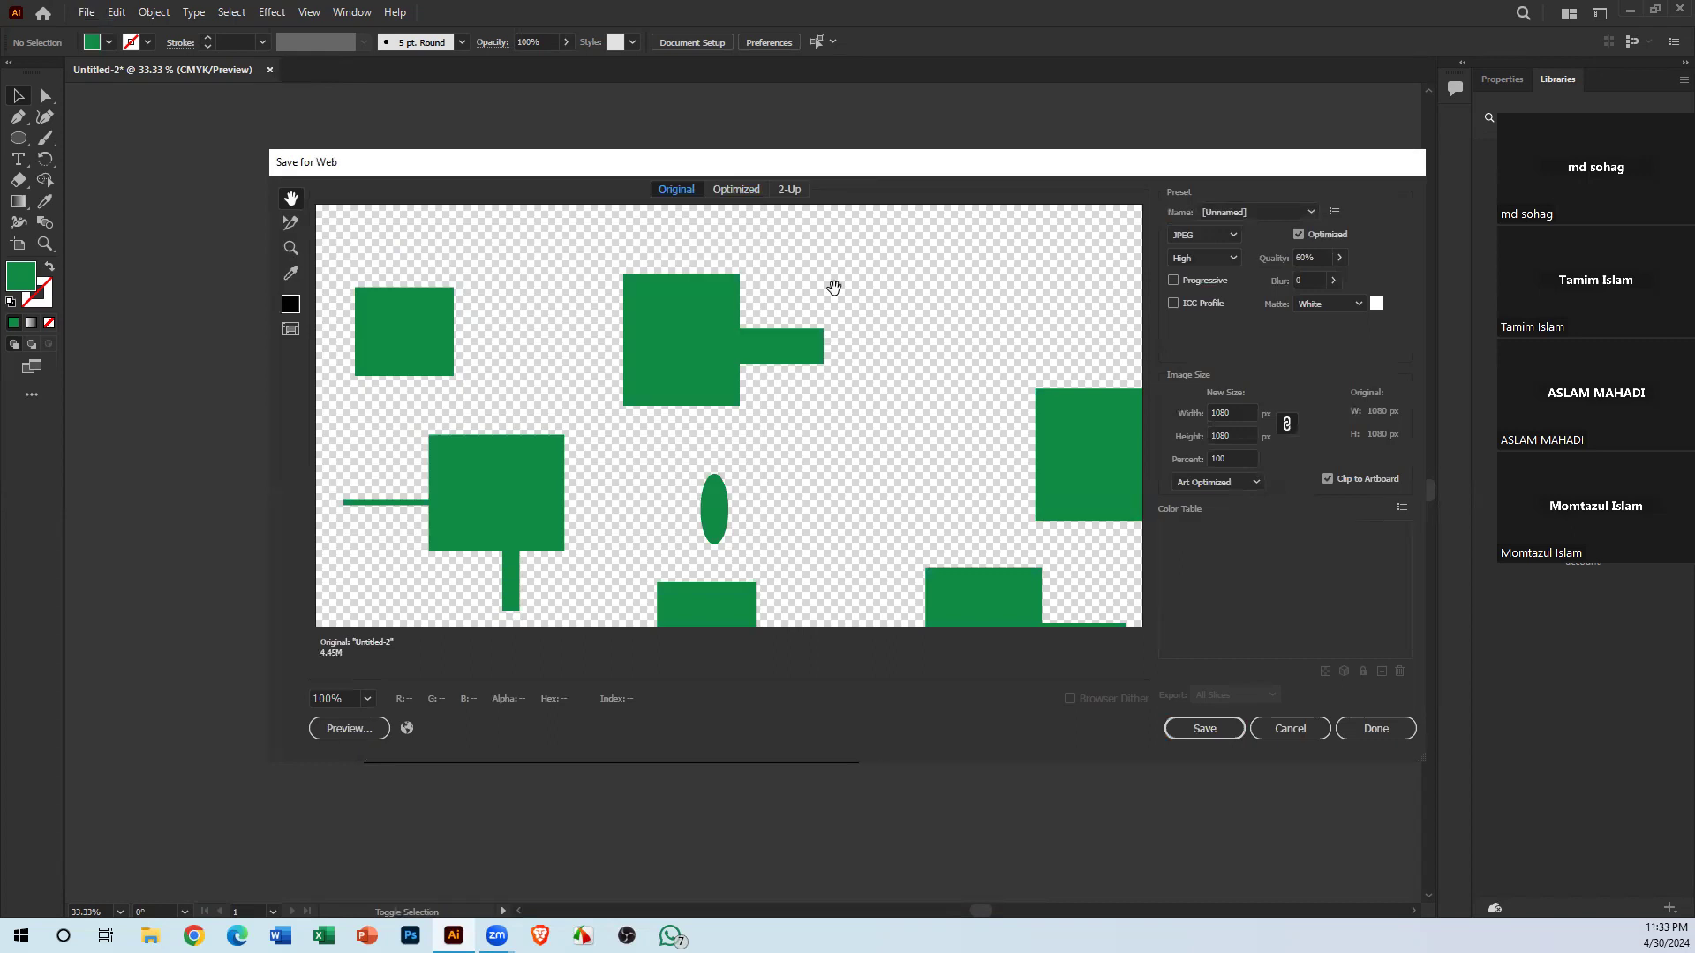
{"action": "left_click", "coordinate": [1304, 728]}
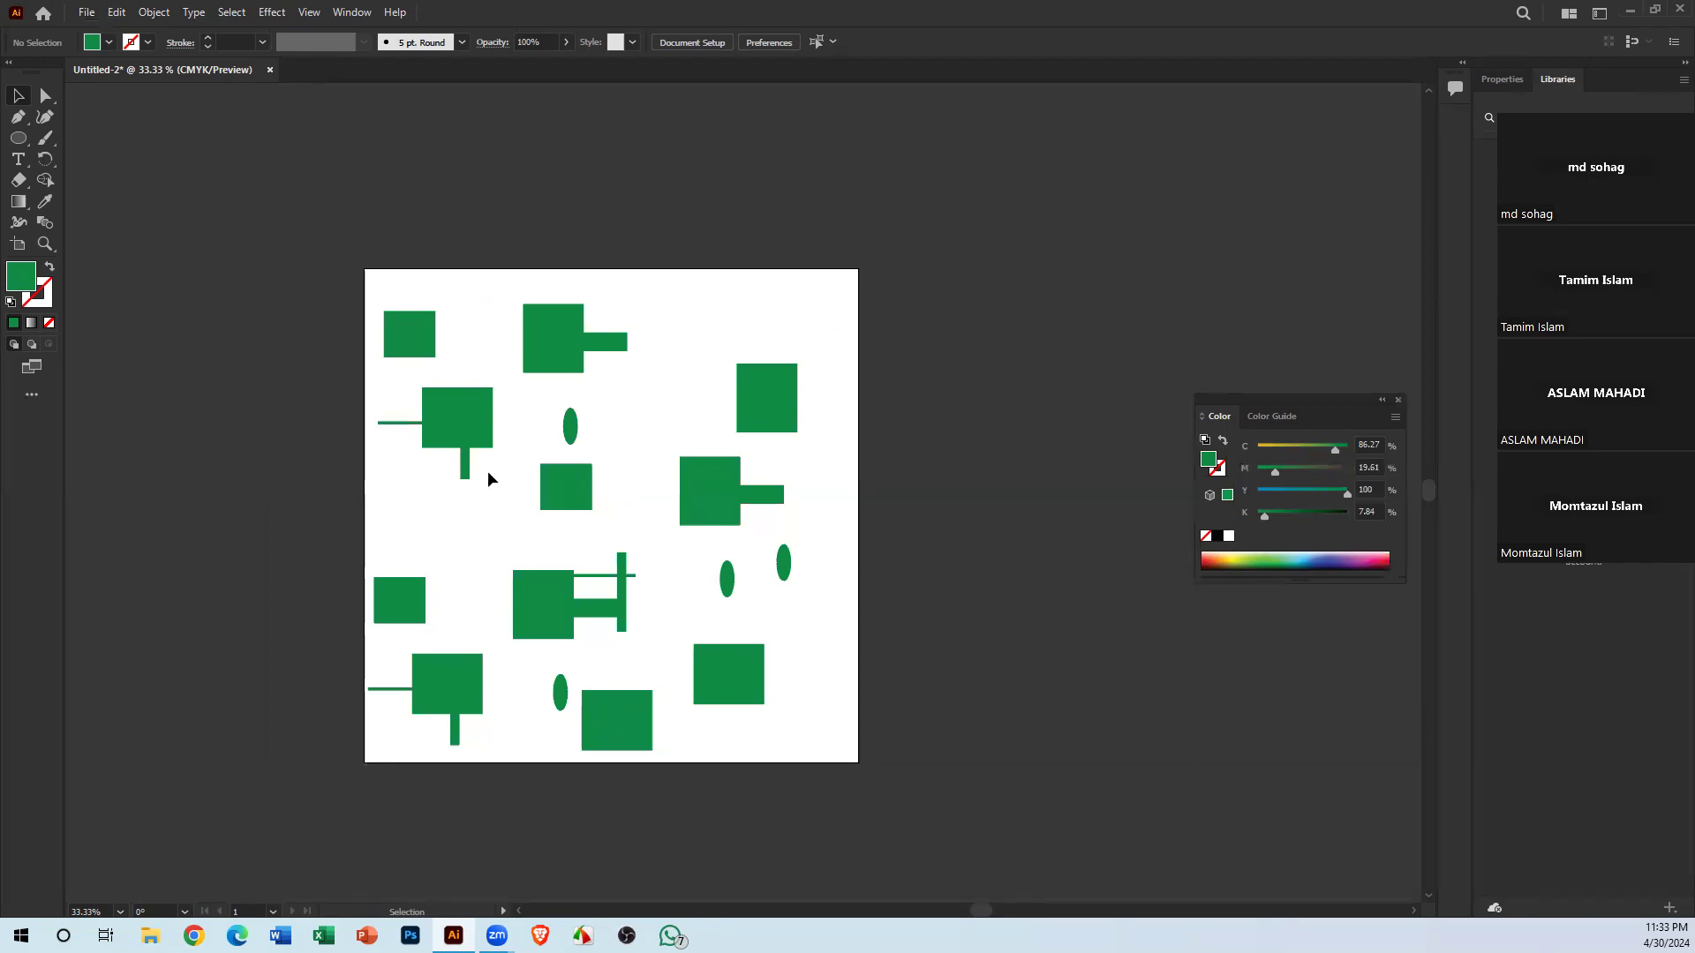
Select every rectangle, bar and ellipse on the artboard
{"action": "left_click_drag", "start_coordinate": [597, 462], "coordinate": [507, 398]}
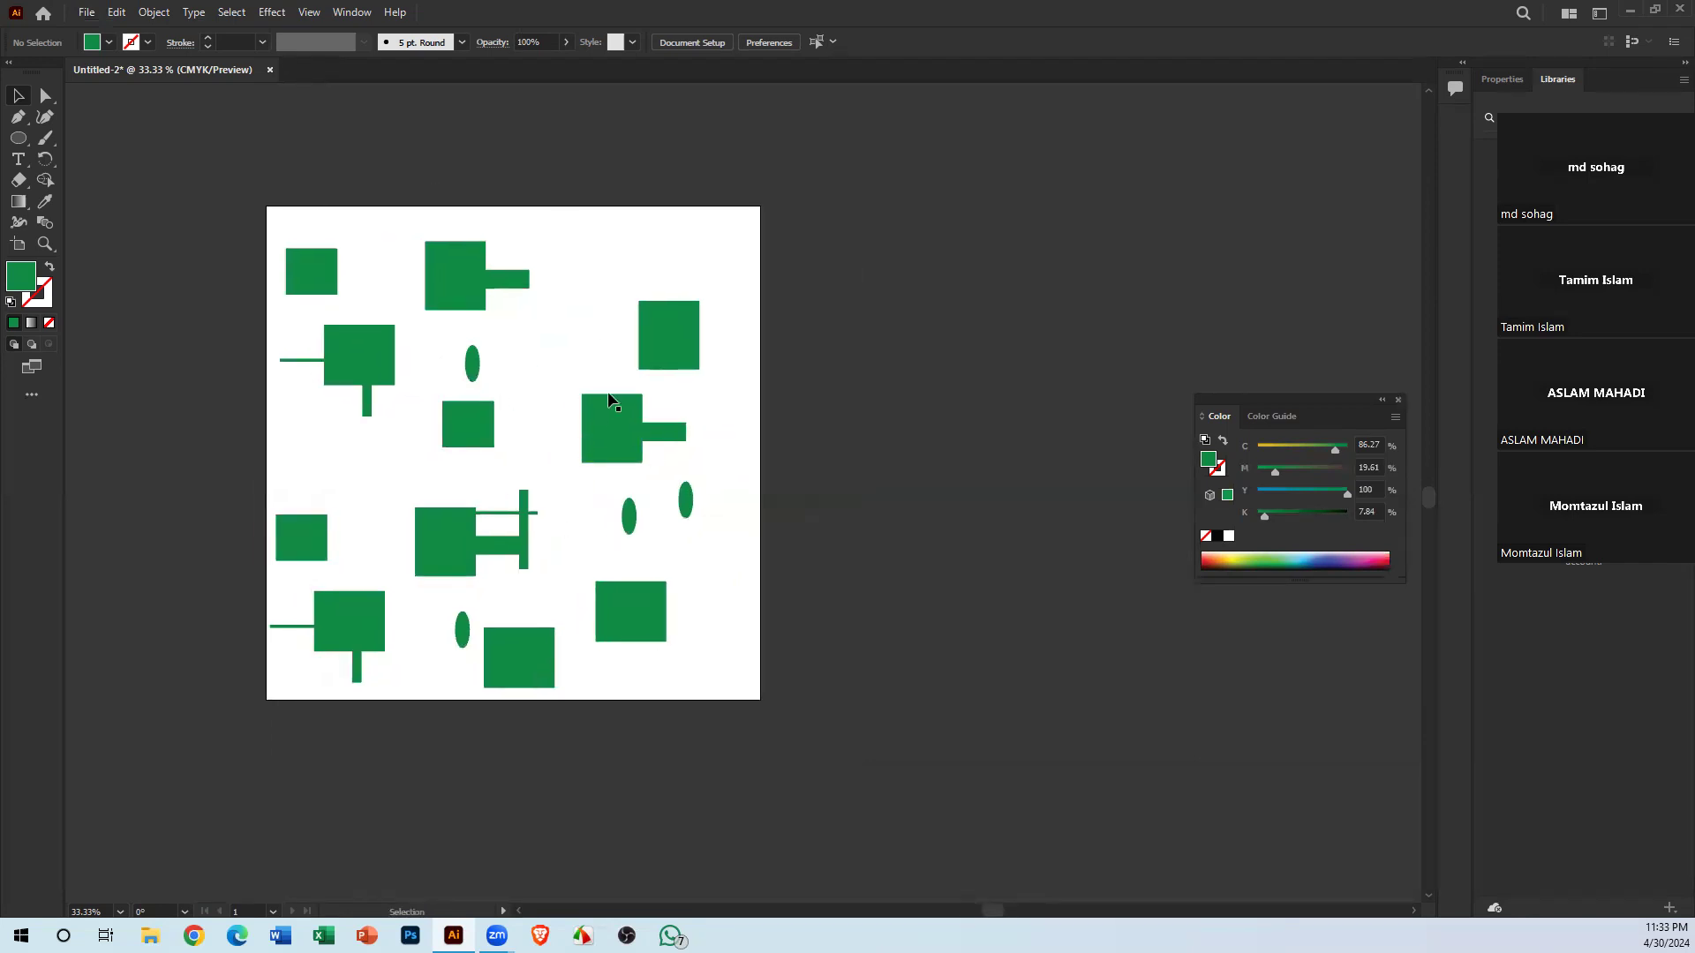
{"action": "left_click_drag", "start_coordinate": [246, 225], "coordinate": [662, 692]}
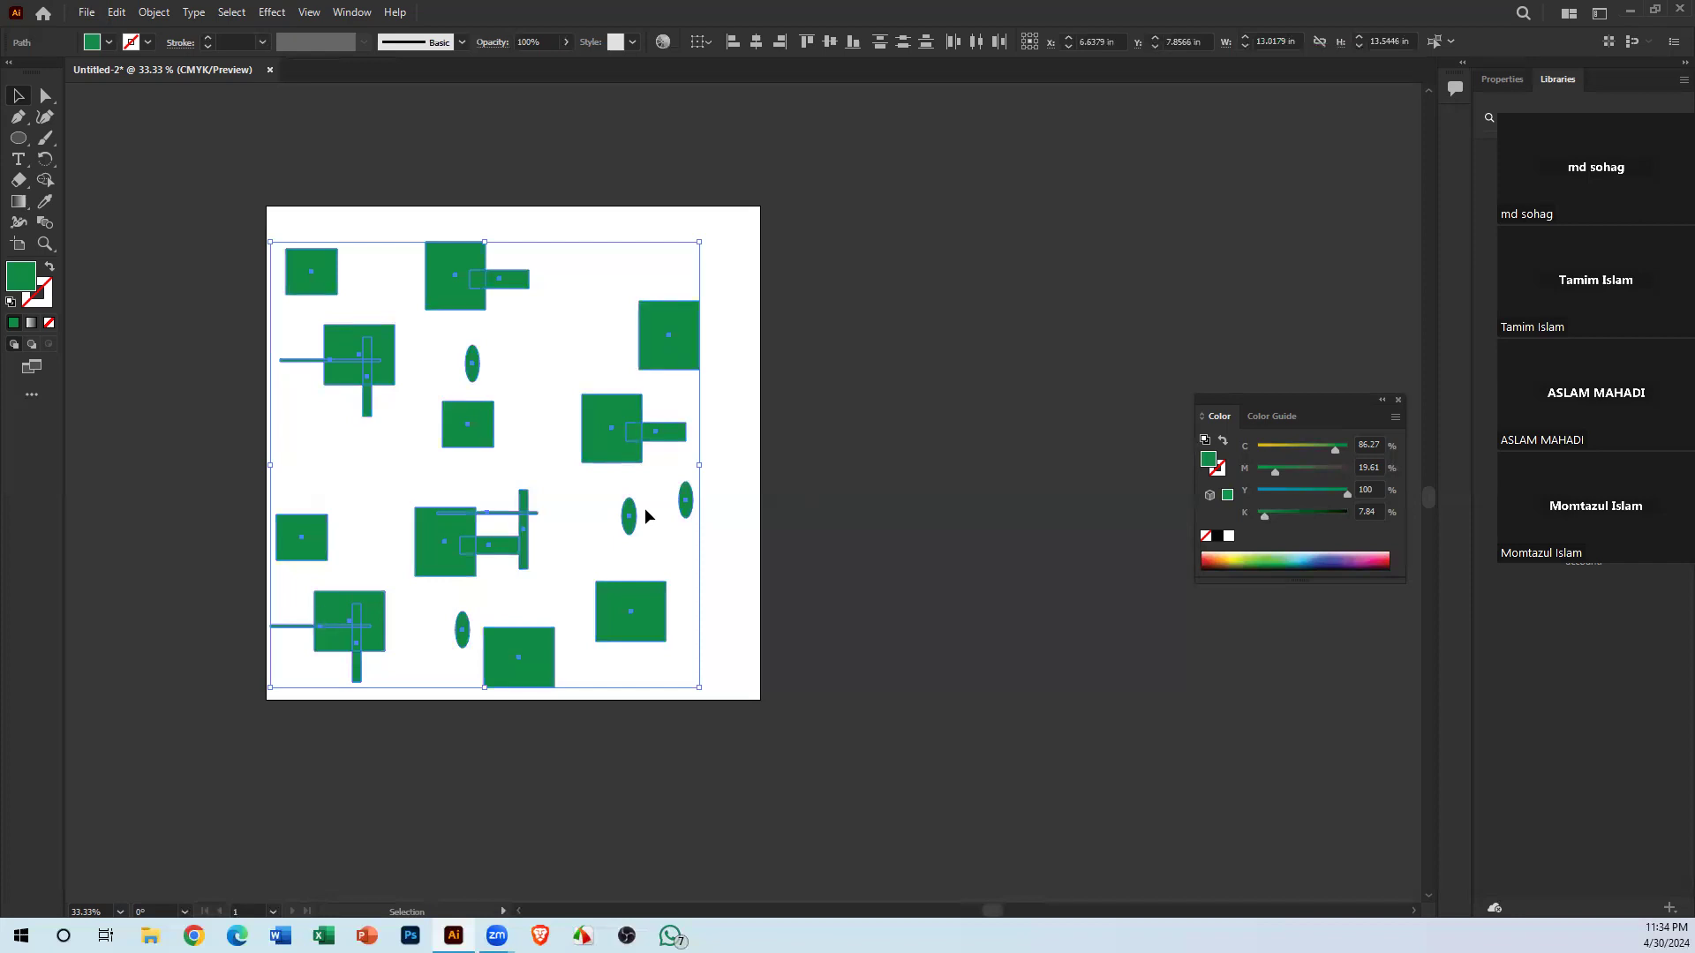
{"action": "scroll", "coordinate": [707, 415], "scroll_direction": "up", "scroll_amount": 1}
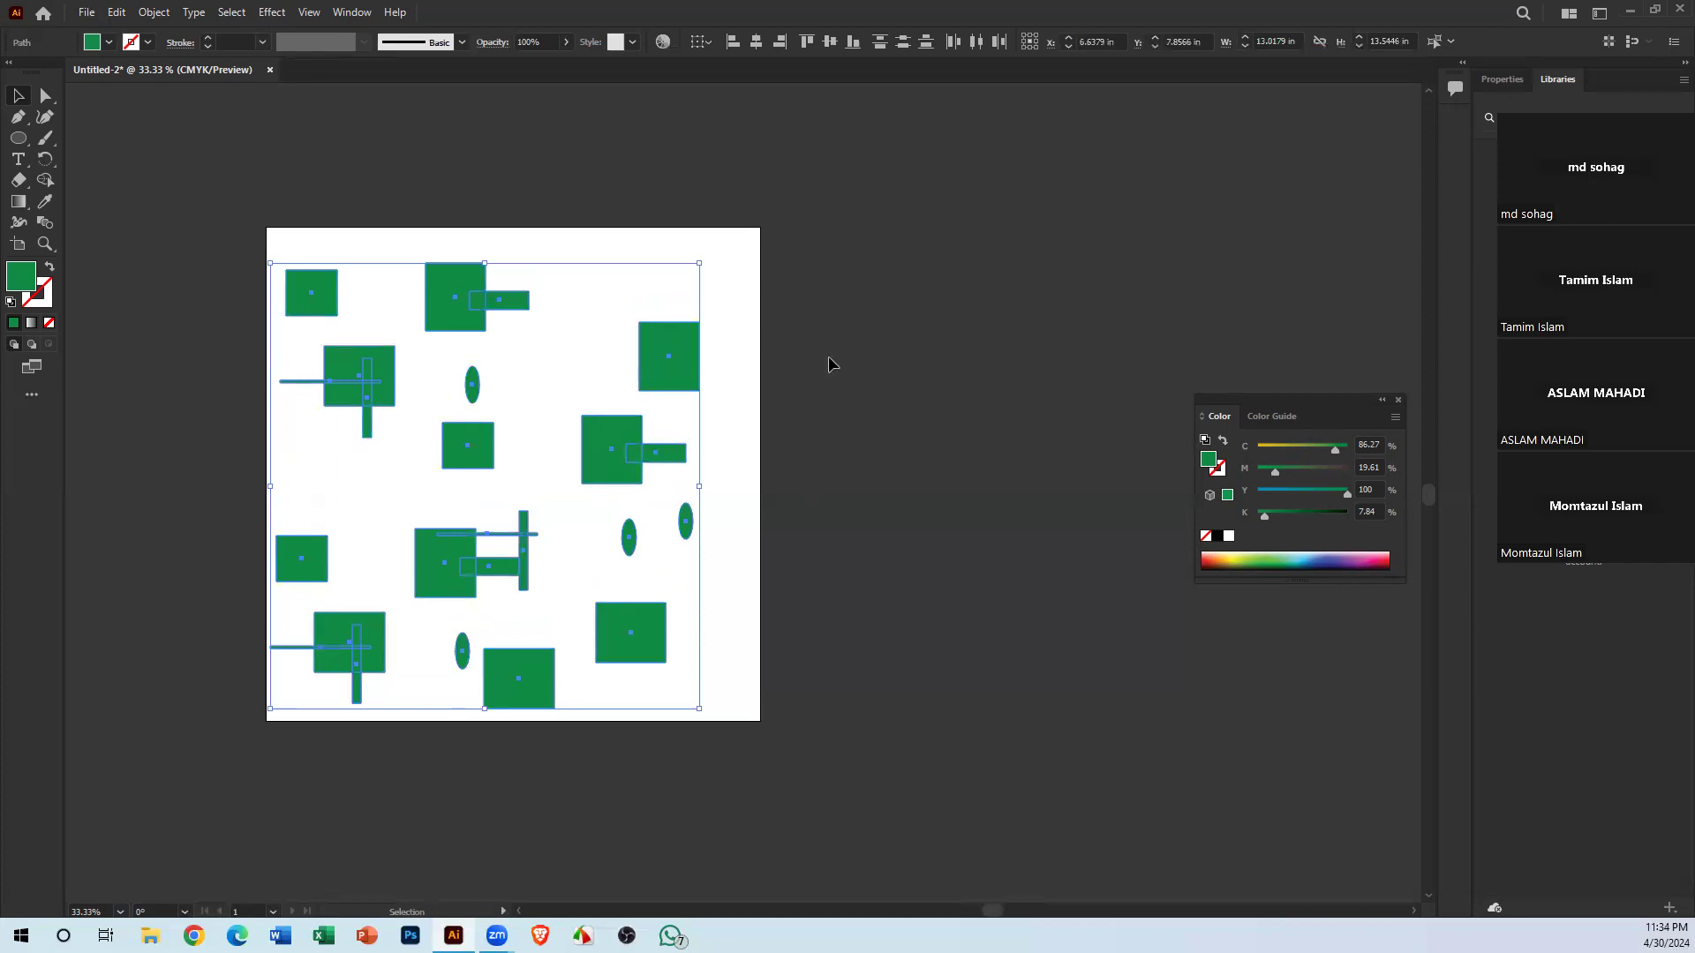
{"action": "left_click", "coordinate": [761, 408]}
{"action": "left_click_drag", "start_coordinate": [280, 263], "coordinate": [693, 697]}
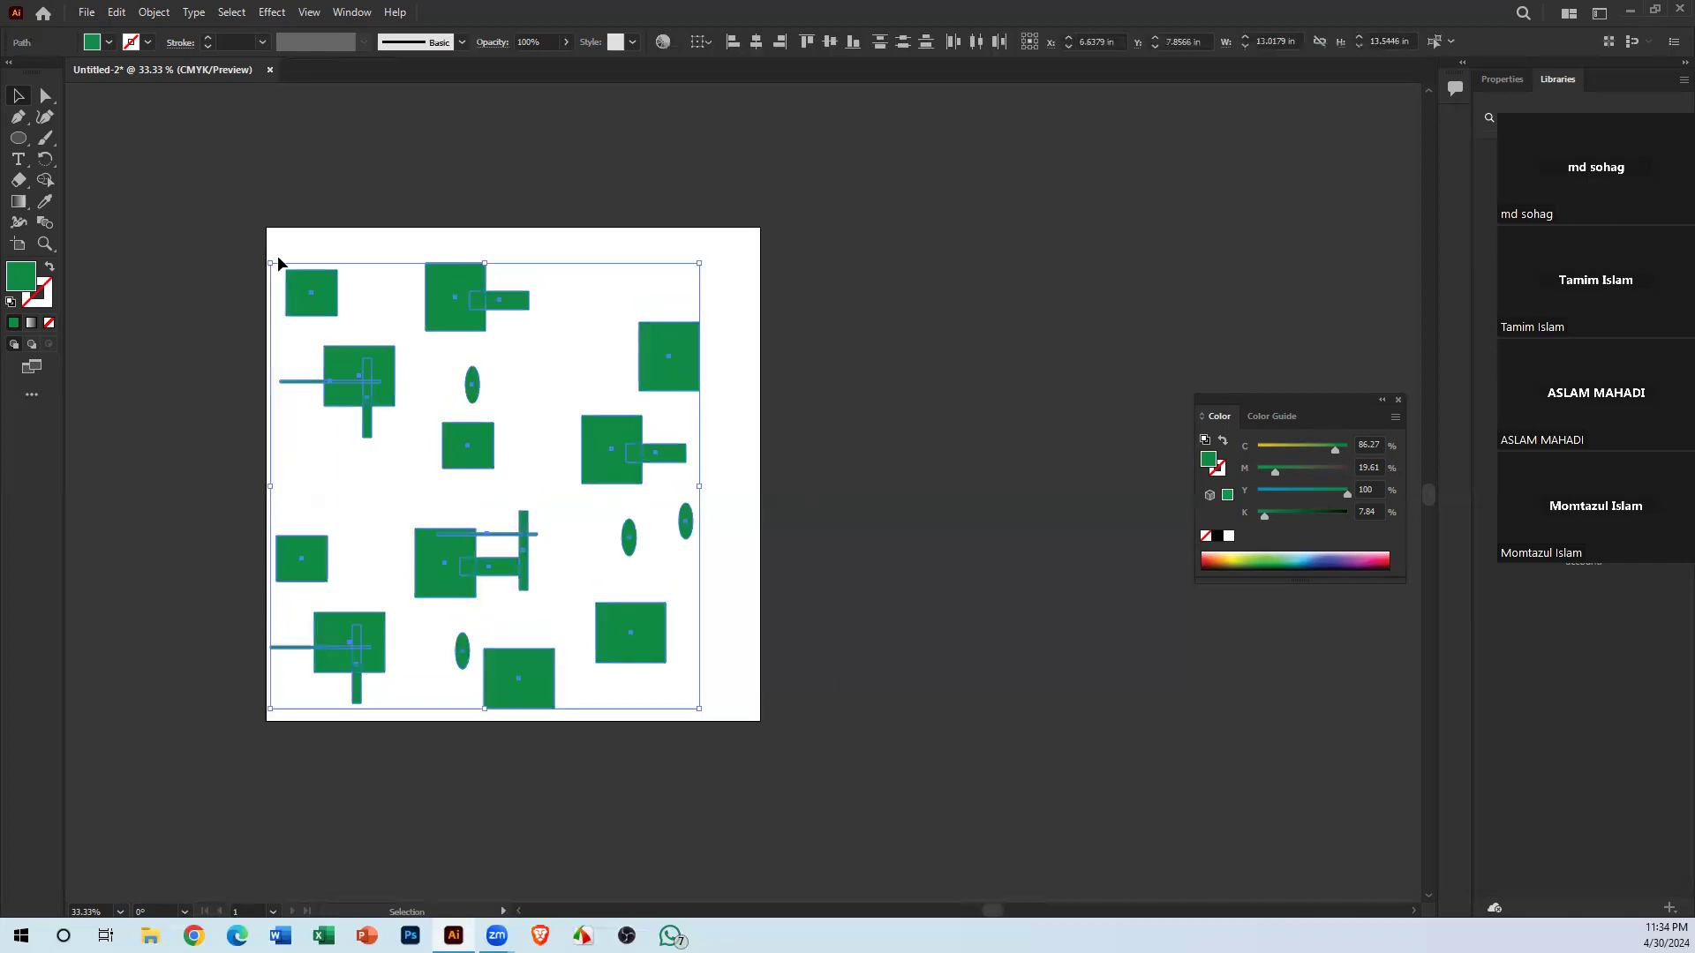